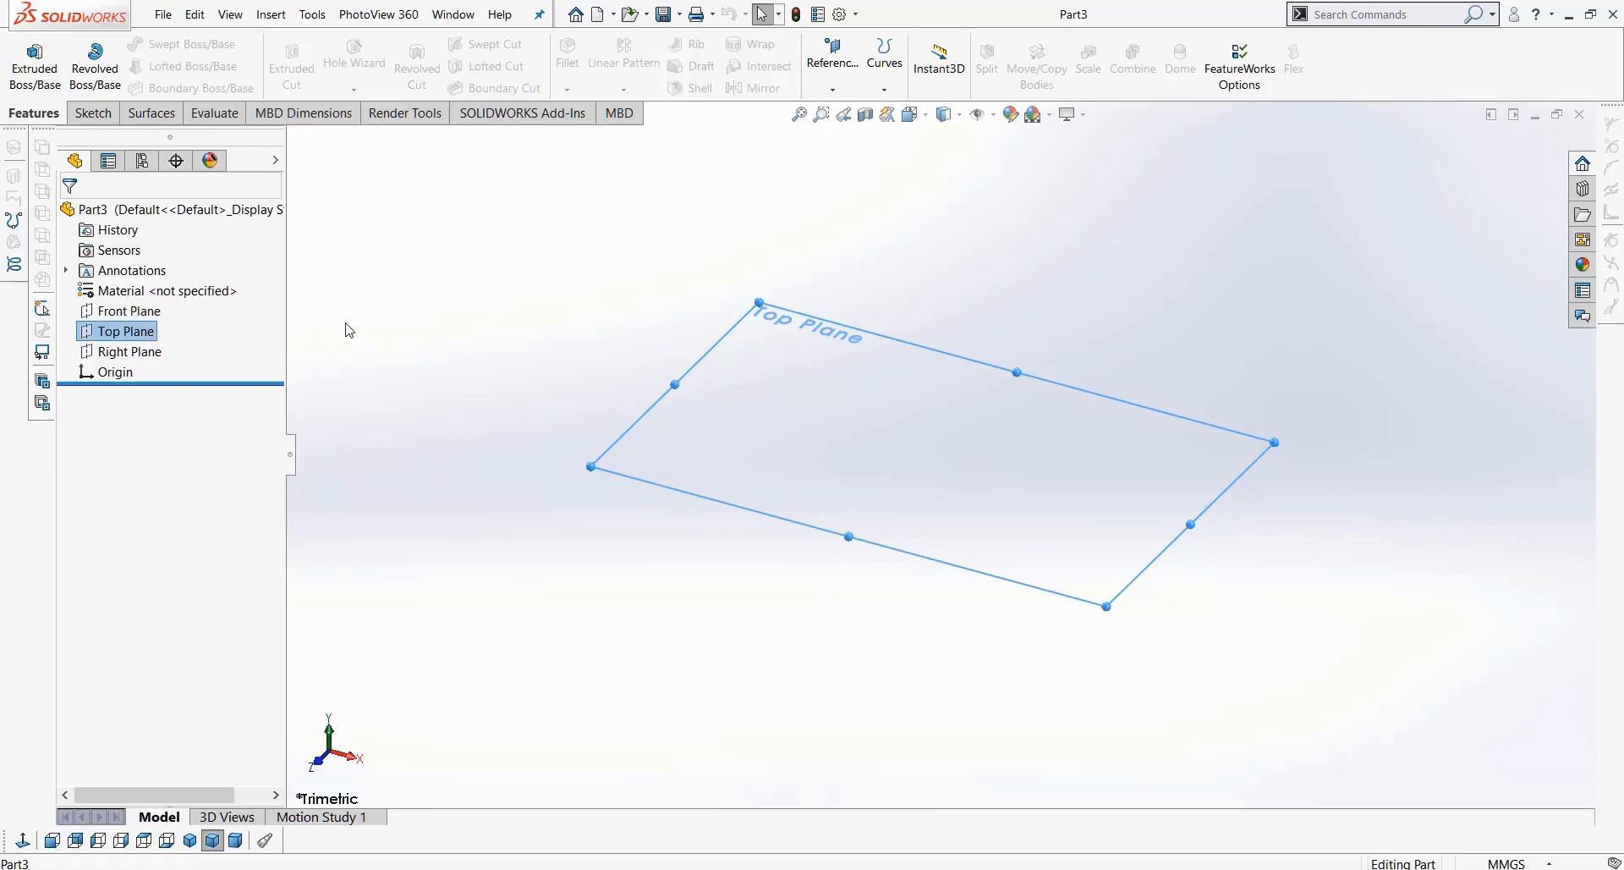
Step: Start a new sketch on the Top Plane
{"action": "left_click", "coordinate": [134, 313]}
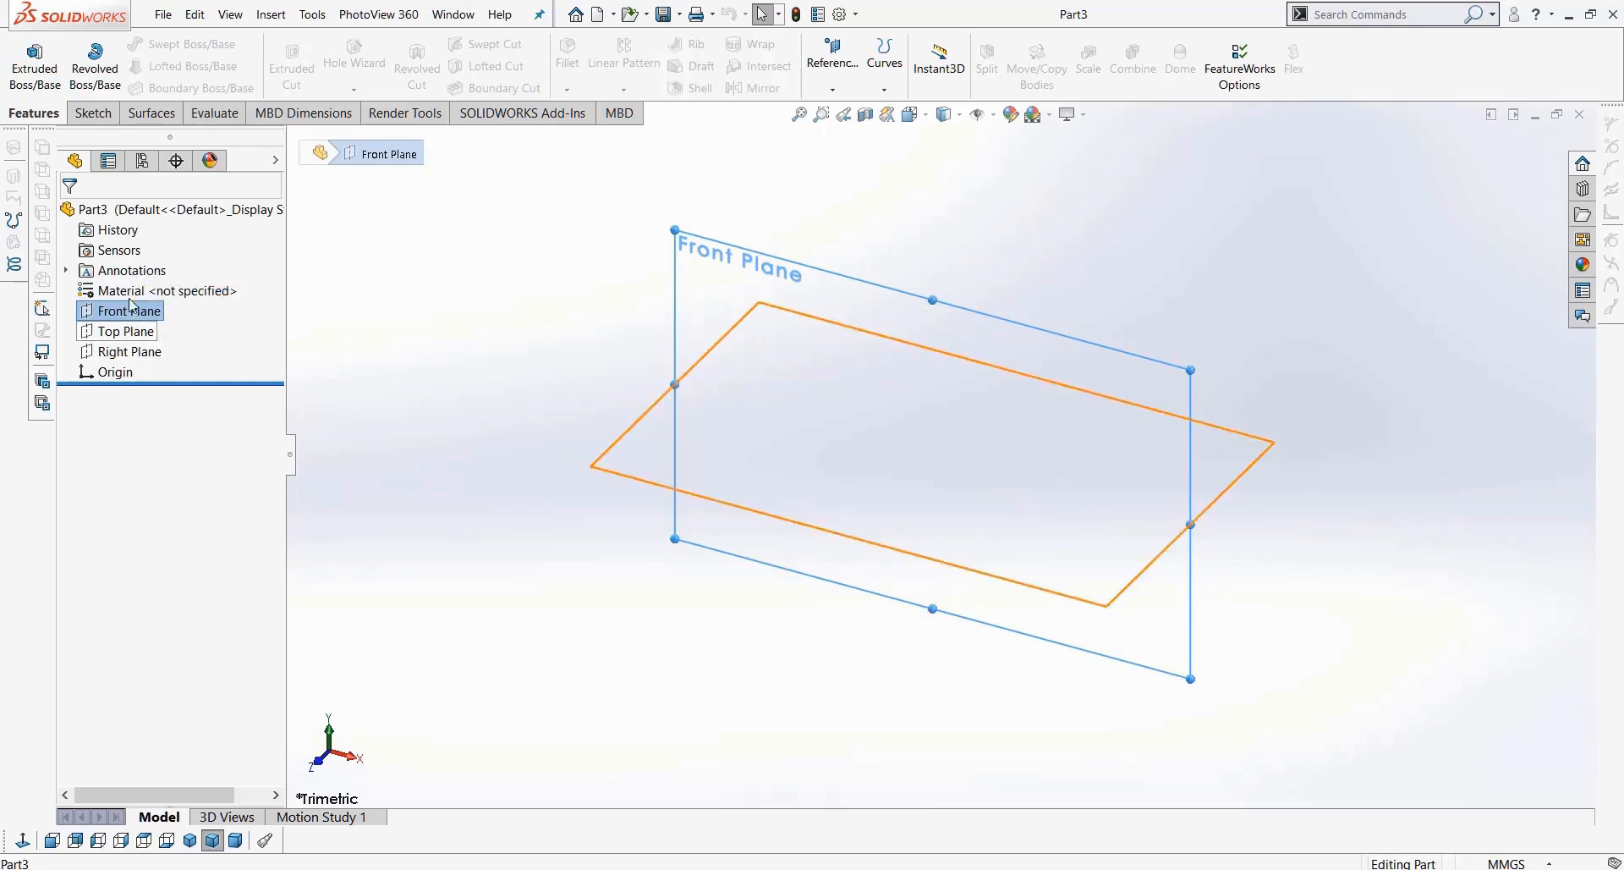
{"action": "left_click", "coordinate": [135, 331]}
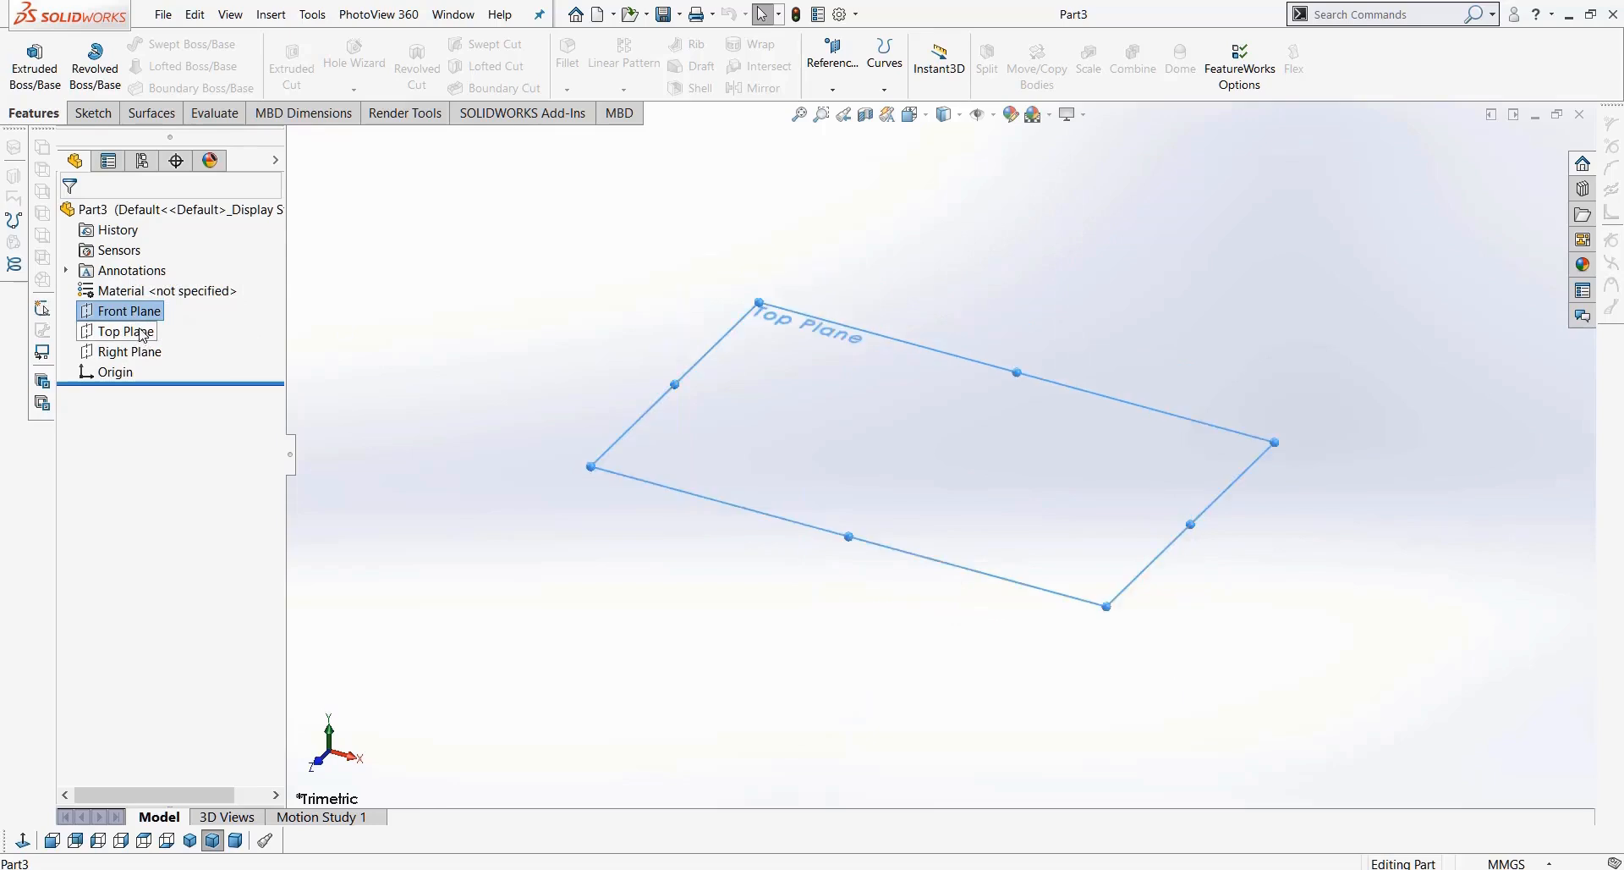
{"action": "left_click", "coordinate": [90, 113]}
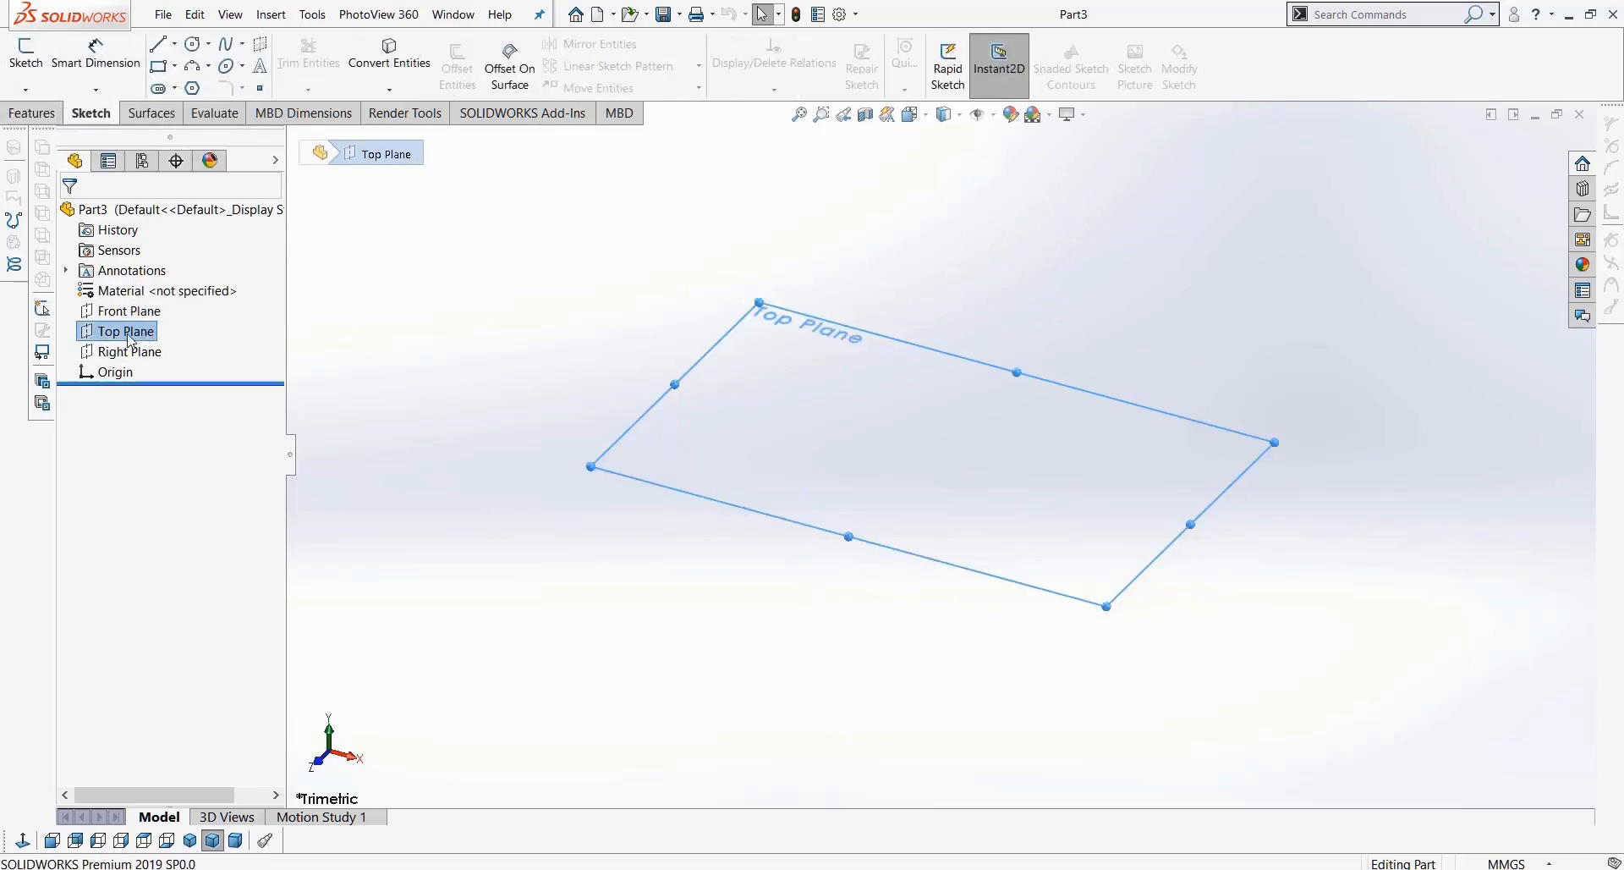
{"action": "left_click", "coordinate": [28, 88]}
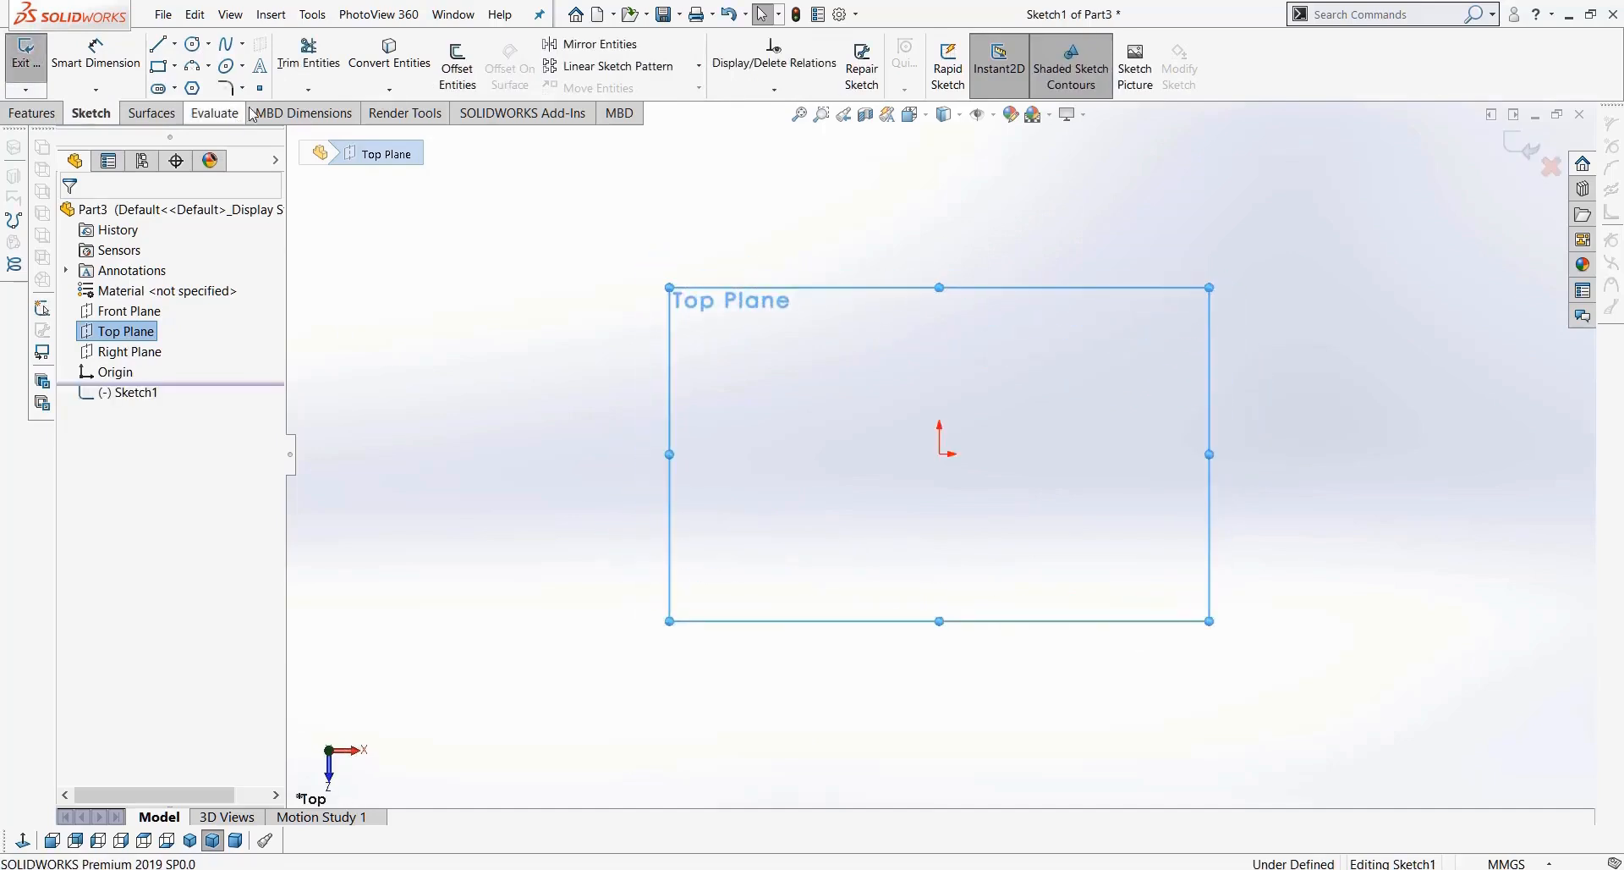
Step: Sketch four connected freehand lines around the origin, forming a rough quadrilateral with one open corner
{"action": "left_click", "coordinate": [174, 45]}
{"action": "left_click", "coordinate": [188, 67]}
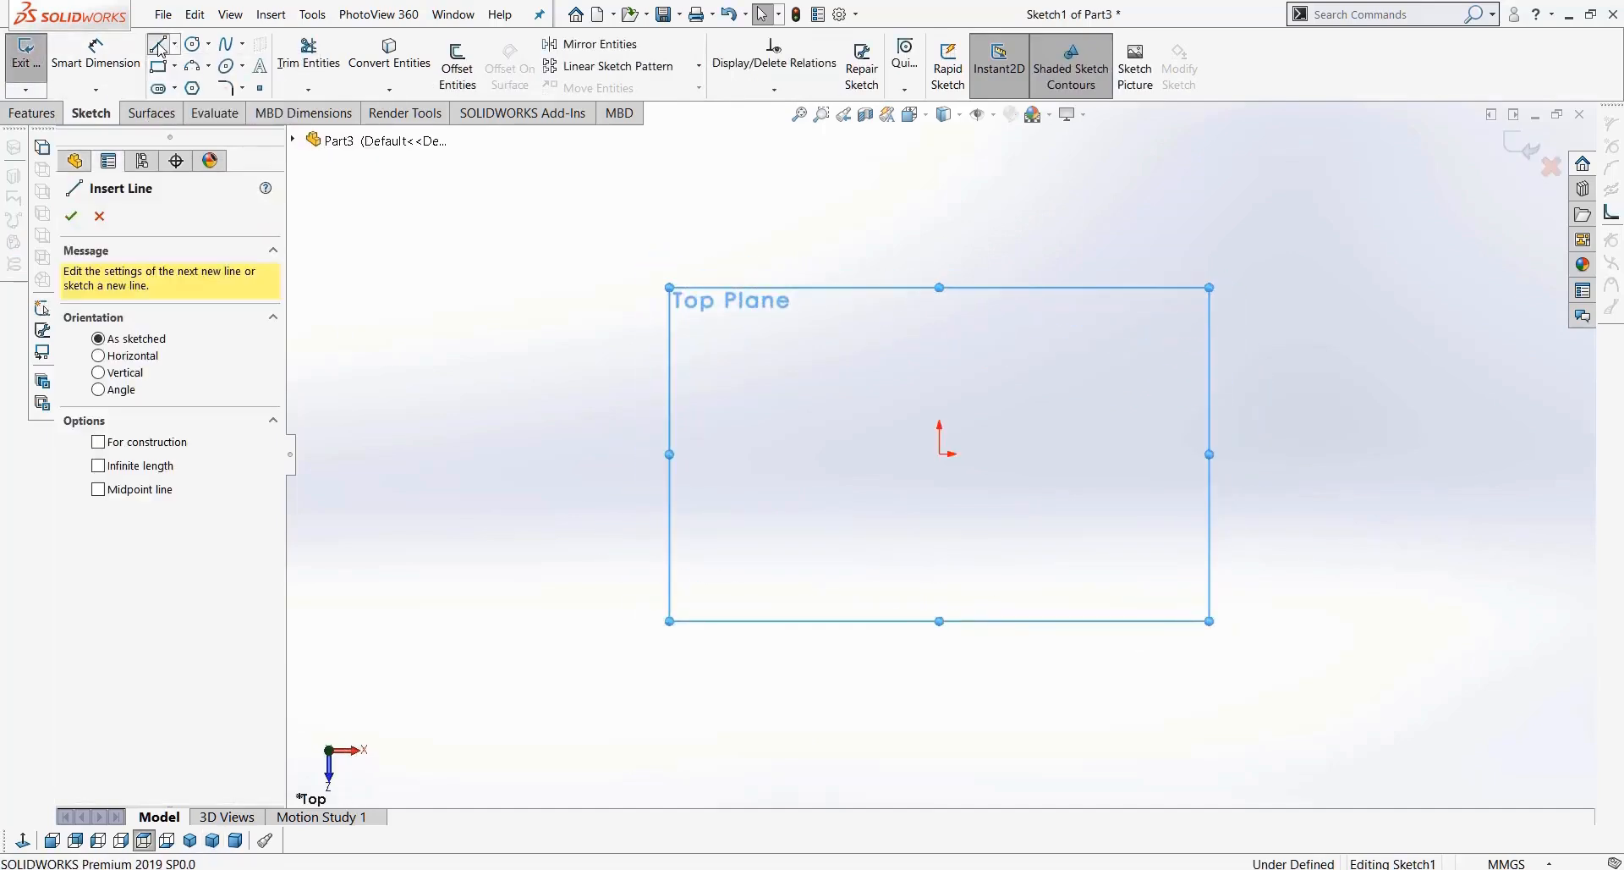
{"action": "left_click", "coordinate": [845, 330]}
{"action": "left_click", "coordinate": [1092, 338]}
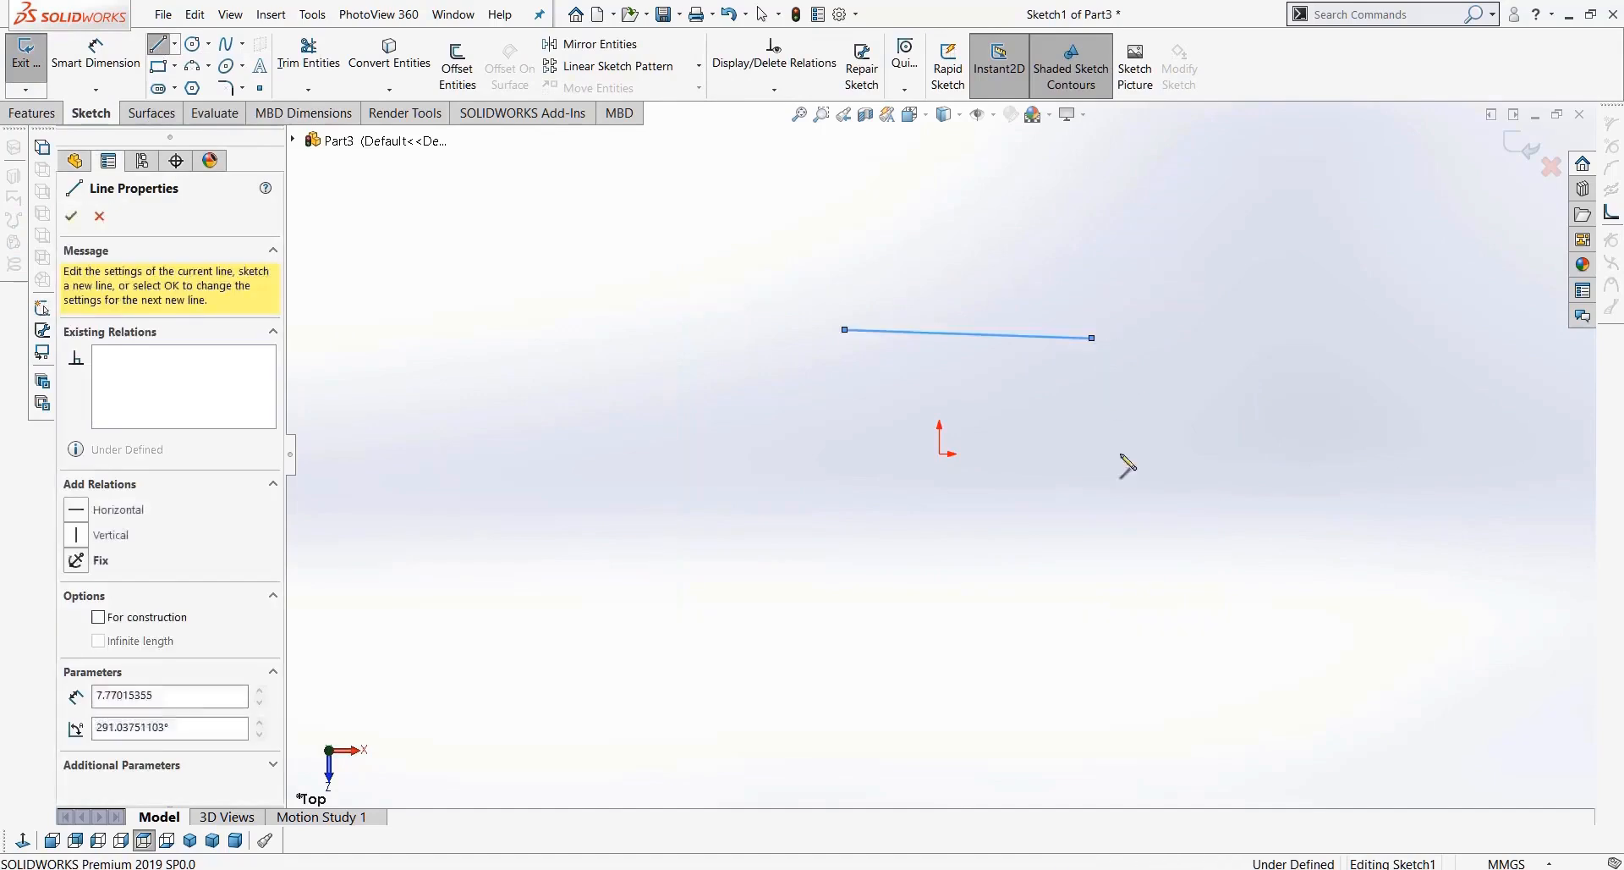
{"action": "left_click", "coordinate": [1141, 539]}
{"action": "left_click", "coordinate": [852, 555]}
{"action": "left_click", "coordinate": [820, 347]}
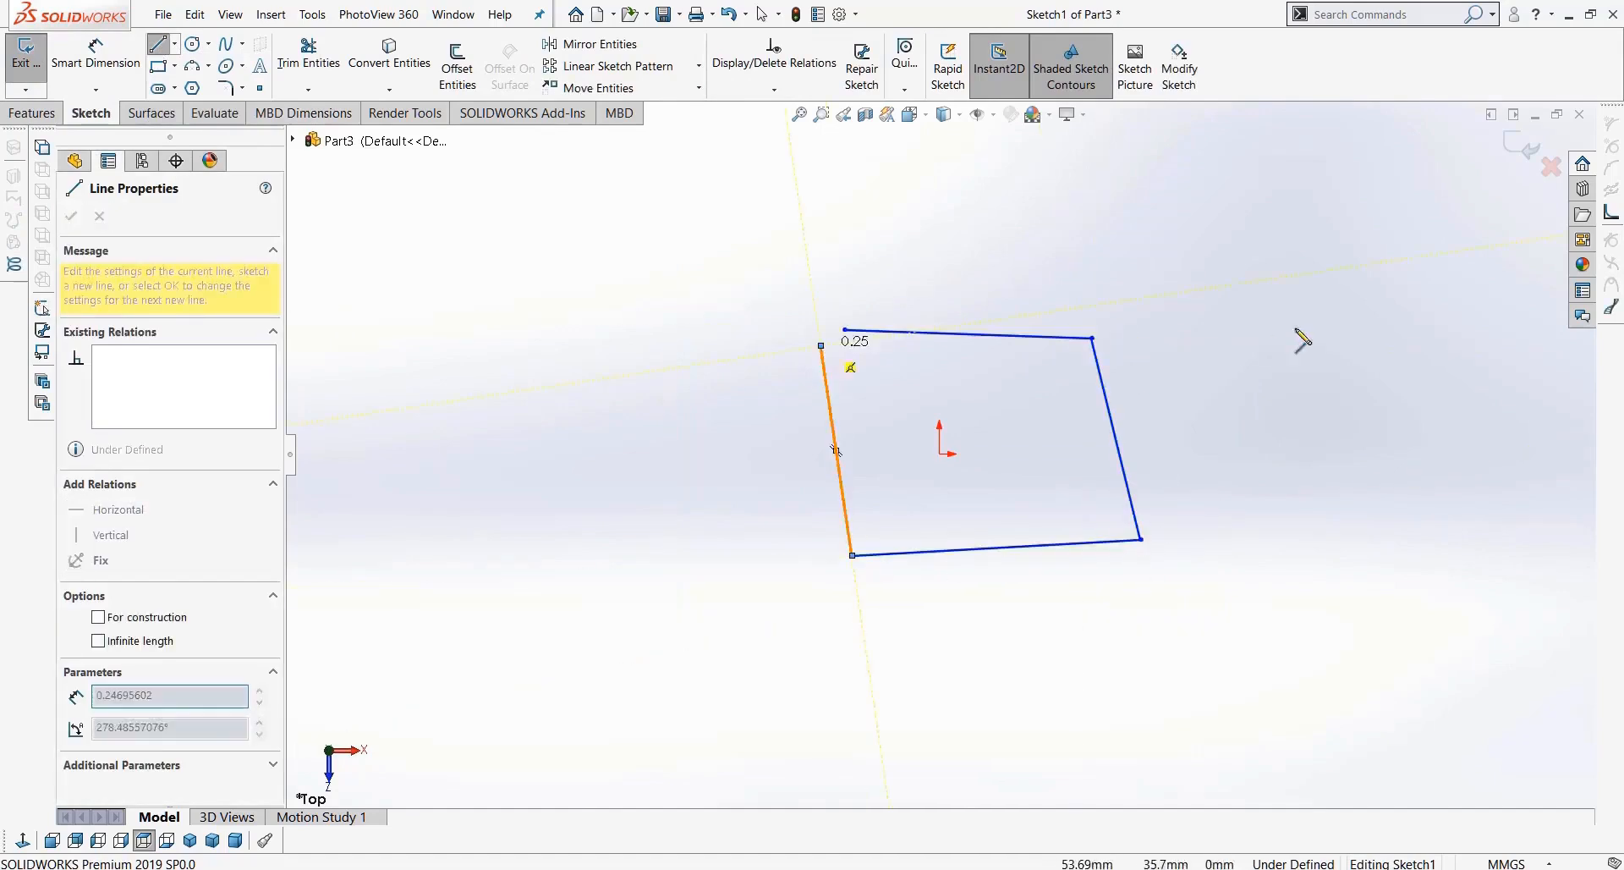
Step: Delete all the freehand lines from the sketch
{"action": "key", "text": "Escape"}
{"action": "left_click_drag", "start_coordinate": [1237, 263], "coordinate": [725, 620]}
{"action": "key", "text": "Delete"}
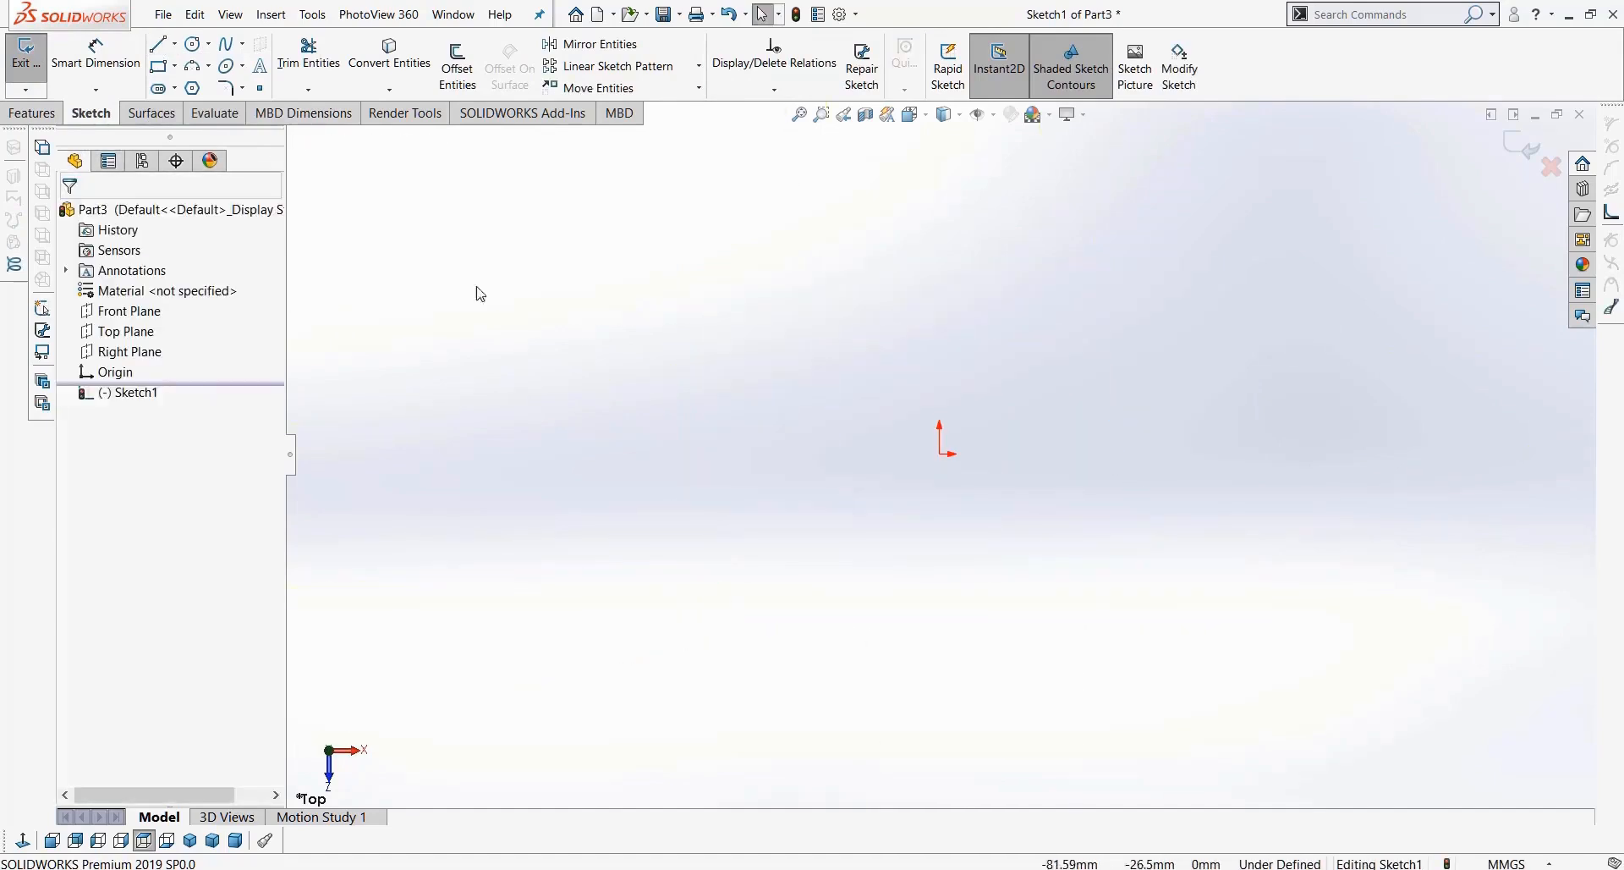
Step: Draw a corner rectangle starting at the origin and resize it by its far corner to about 123 by 97 mm
{"action": "left_click", "coordinate": [161, 68]}
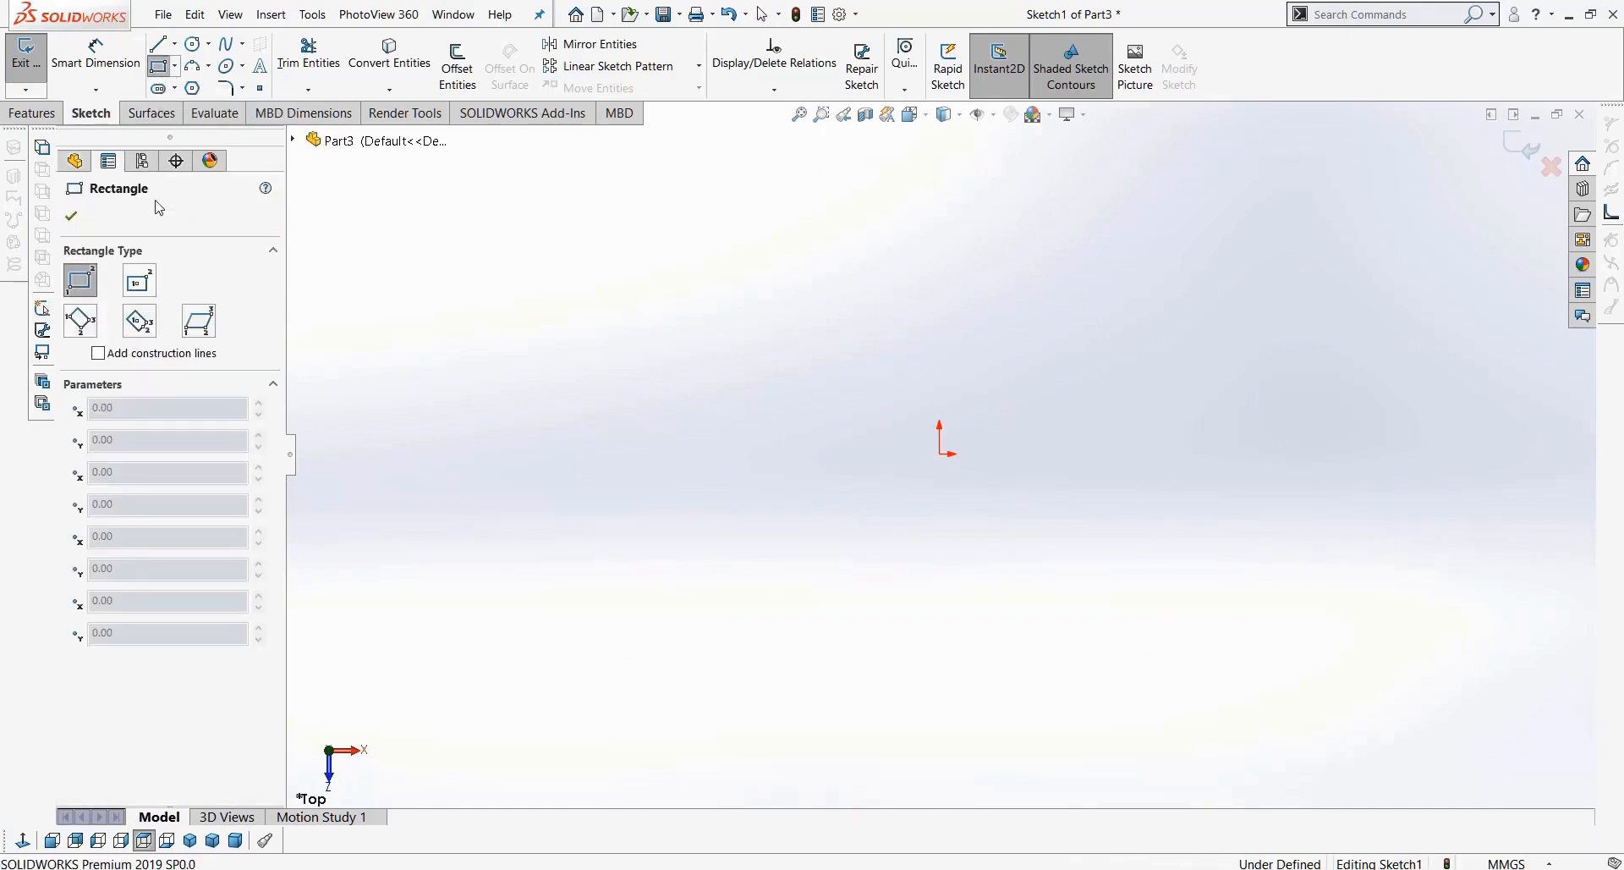
{"action": "left_click", "coordinate": [939, 454]}
{"action": "left_click", "coordinate": [1295, 141]}
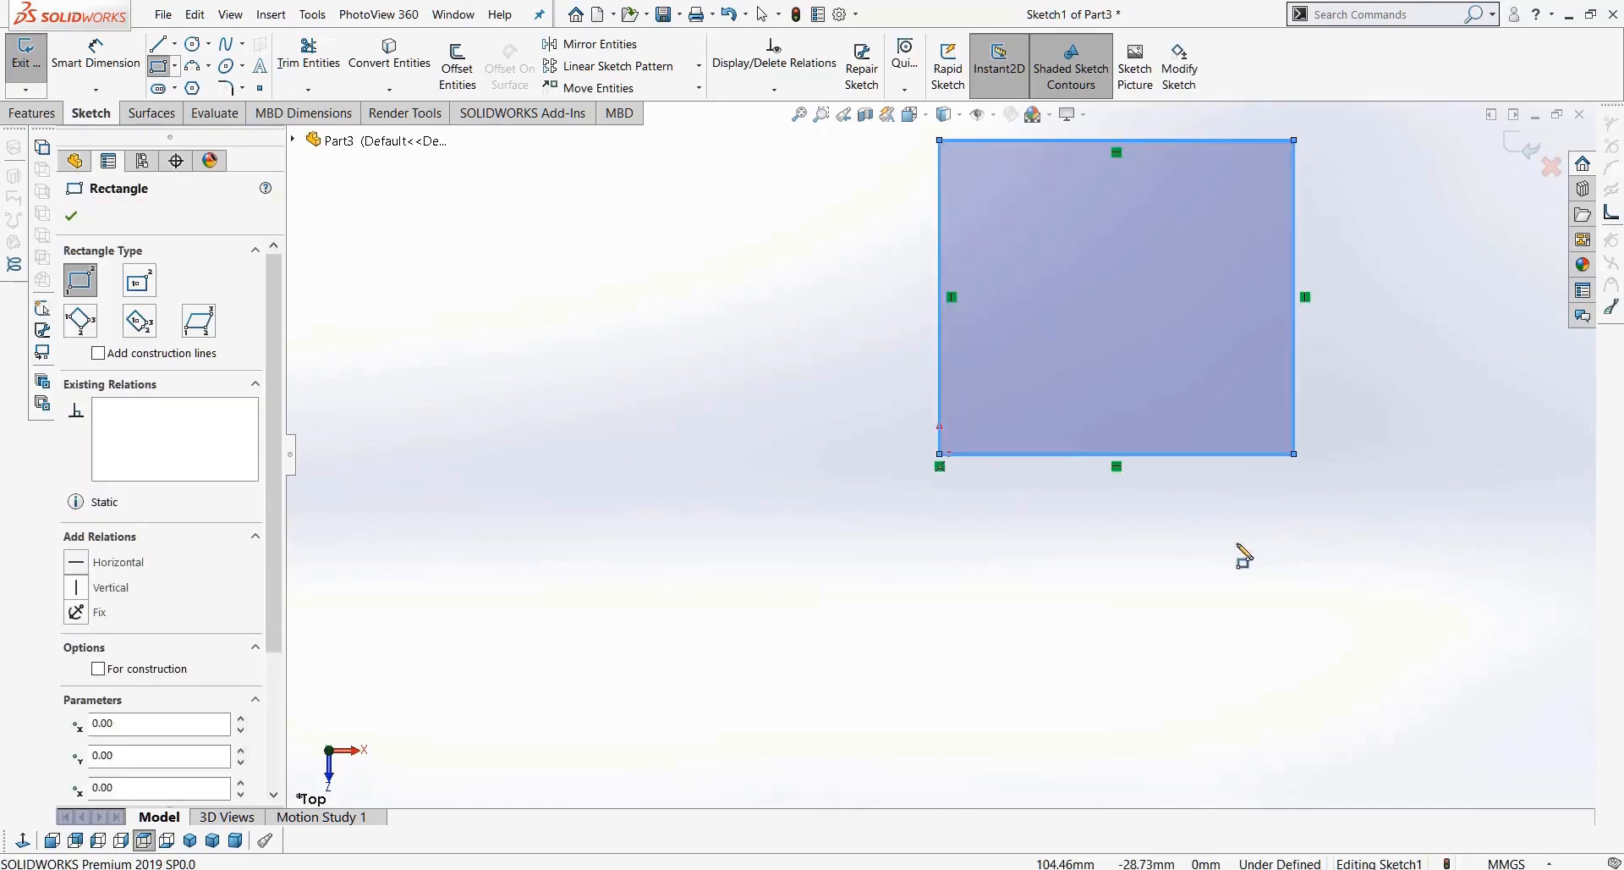
{"action": "key", "text": "Escape"}
{"action": "left_click_drag", "start_coordinate": [1295, 140], "coordinate": [1315, 158]}
{"action": "key", "text": "Escape"}
Step: Add an Equal relation between the two rectangle sides that meet at the origin
{"action": "left_click", "coordinate": [1073, 457]}
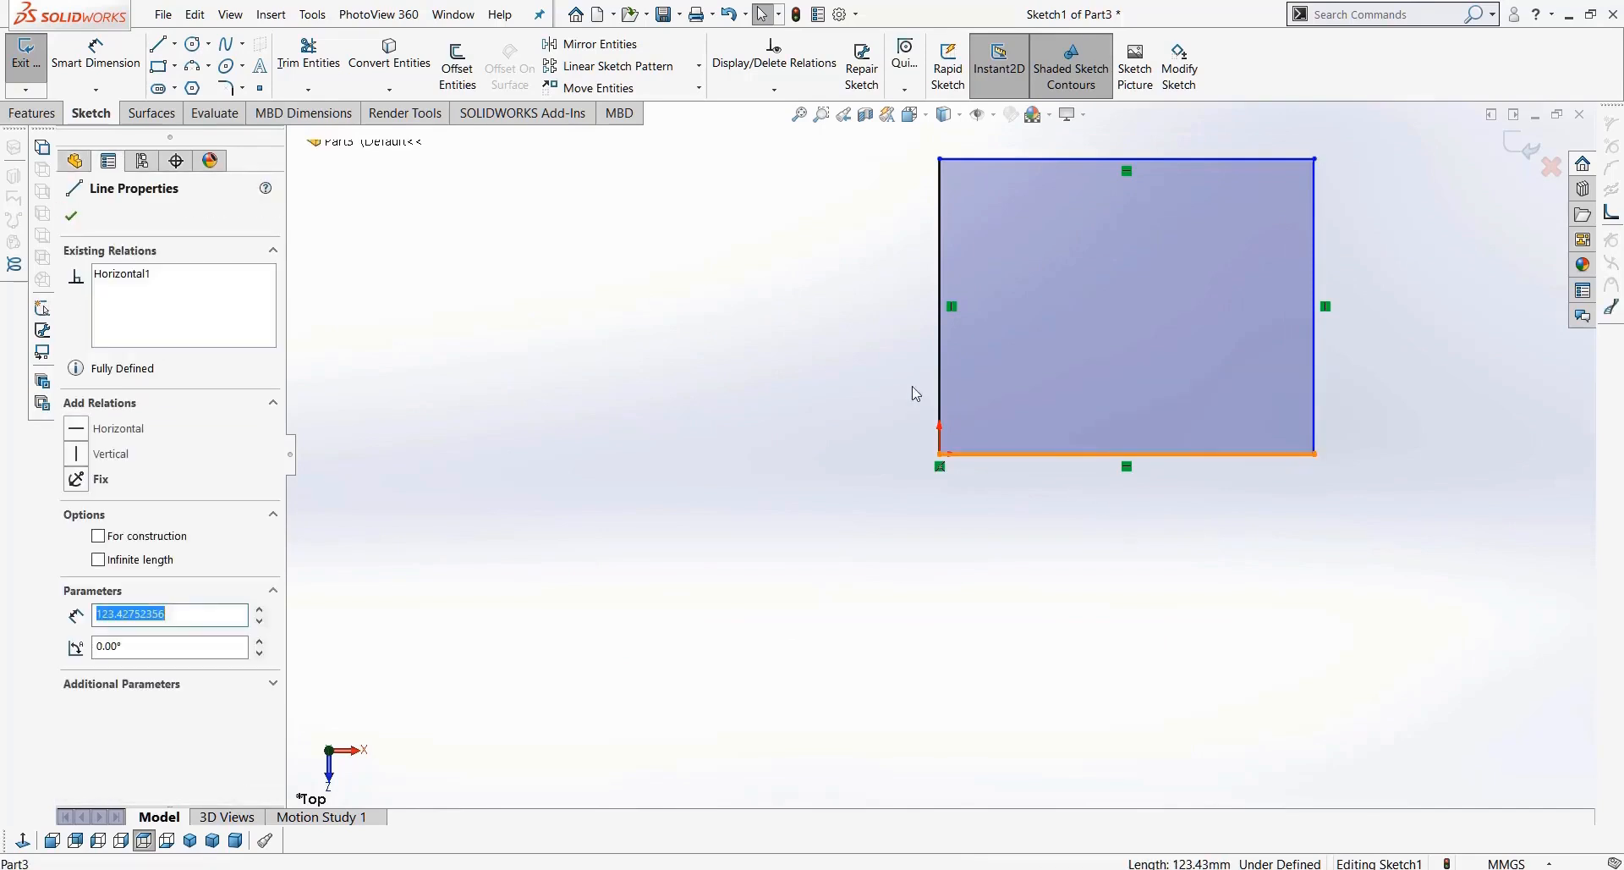
{"action": "left_click", "coordinate": [937, 366], "text": "ctrl"}
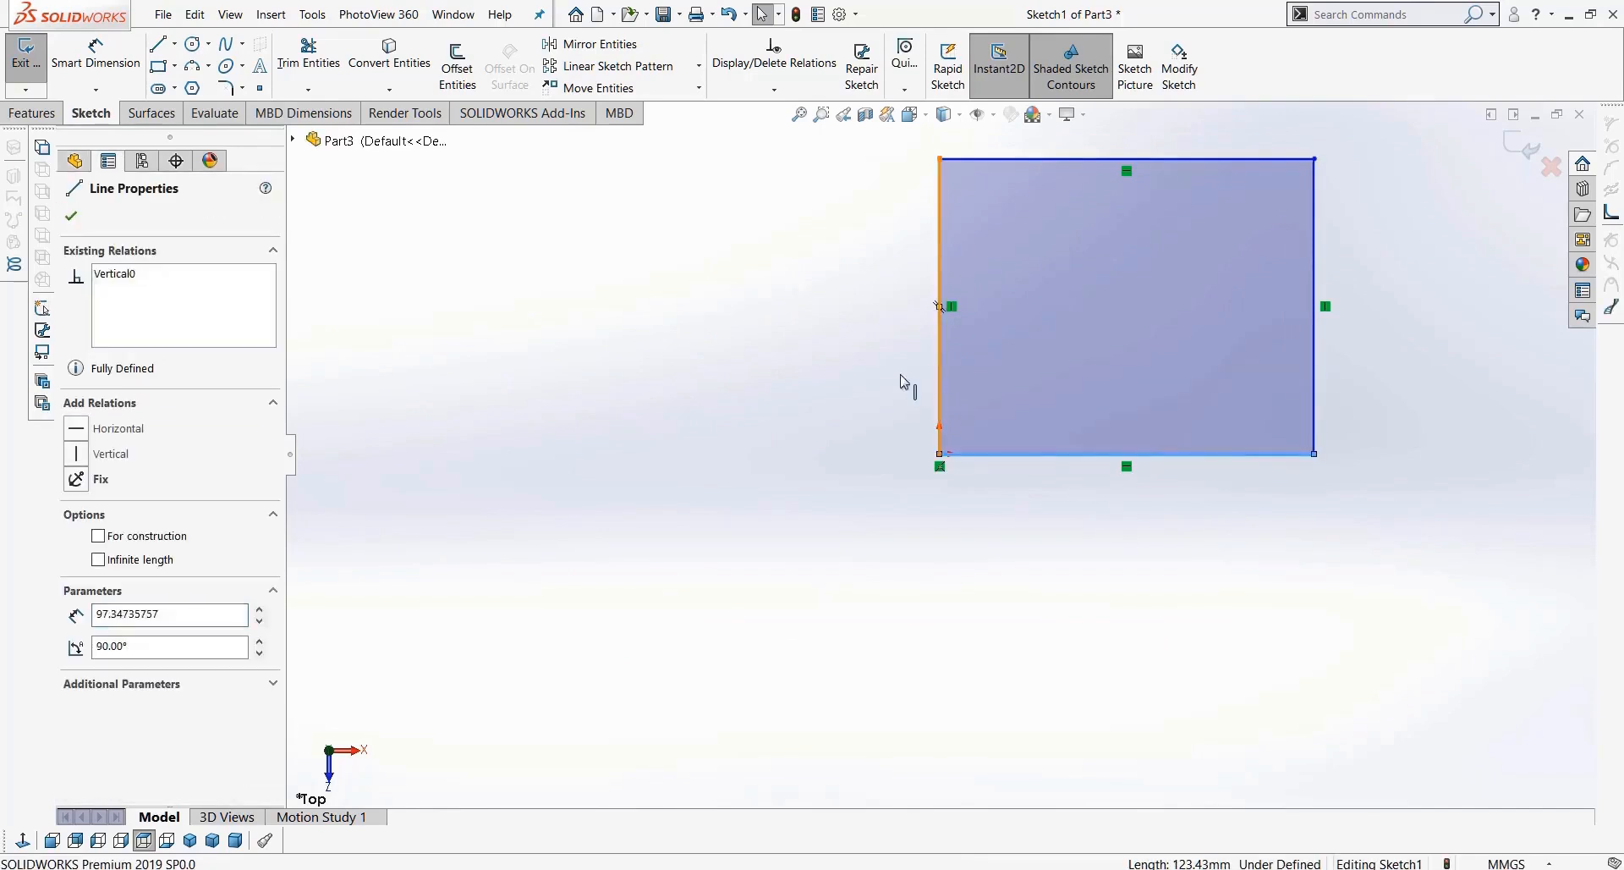
{"action": "left_click", "coordinate": [77, 643]}
{"action": "left_click", "coordinate": [835, 657]}
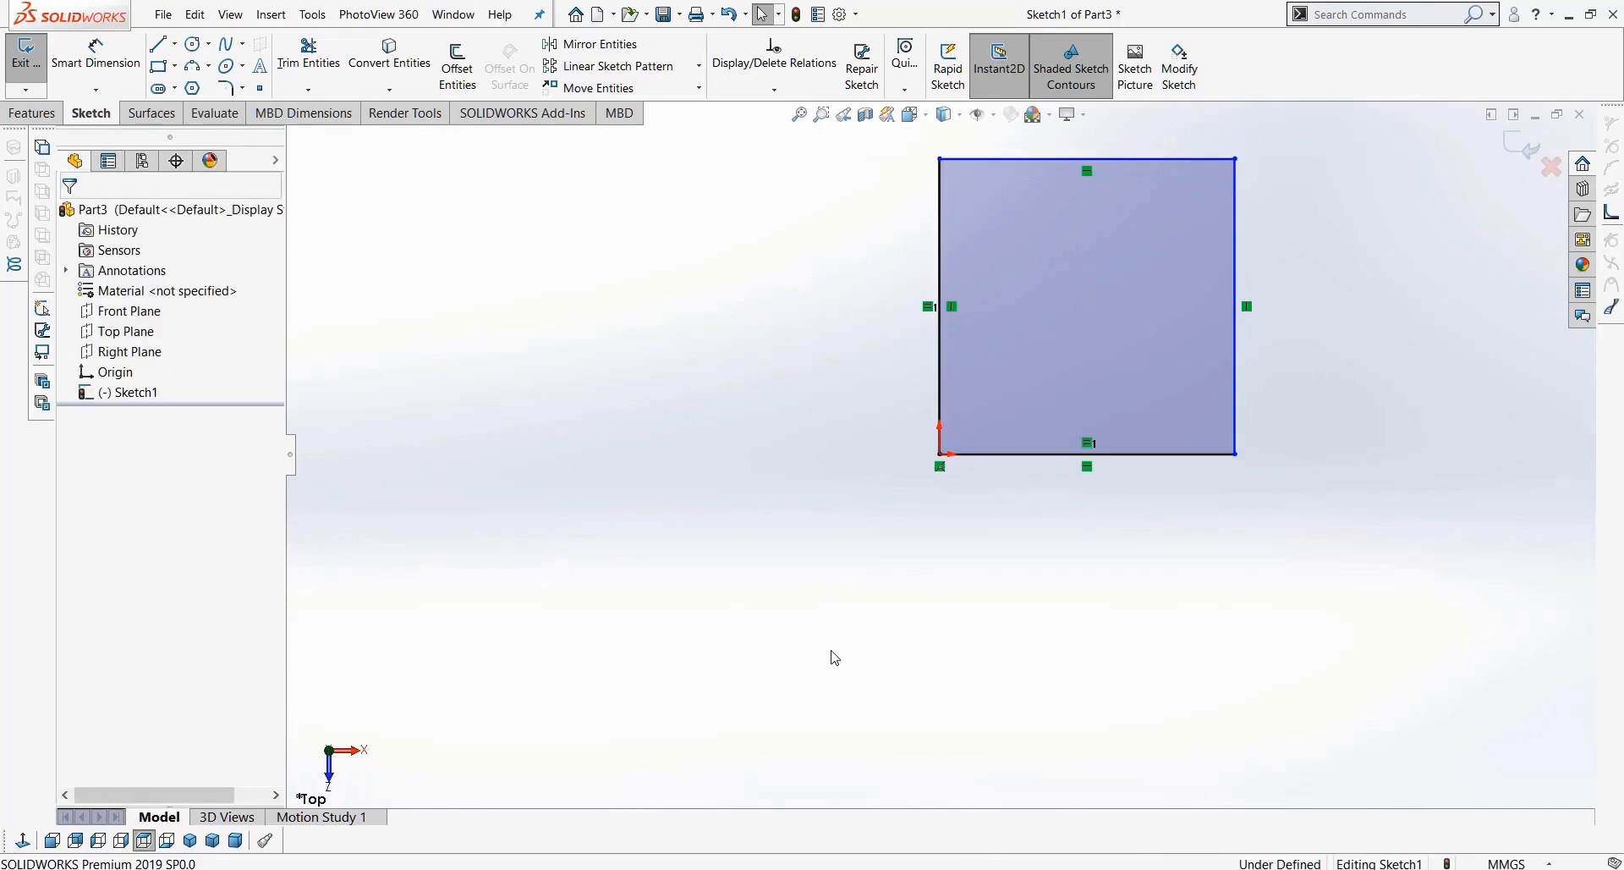
Step: Extrude the square profile upward into a solid block about 76 mm high
{"action": "left_click", "coordinate": [32, 112]}
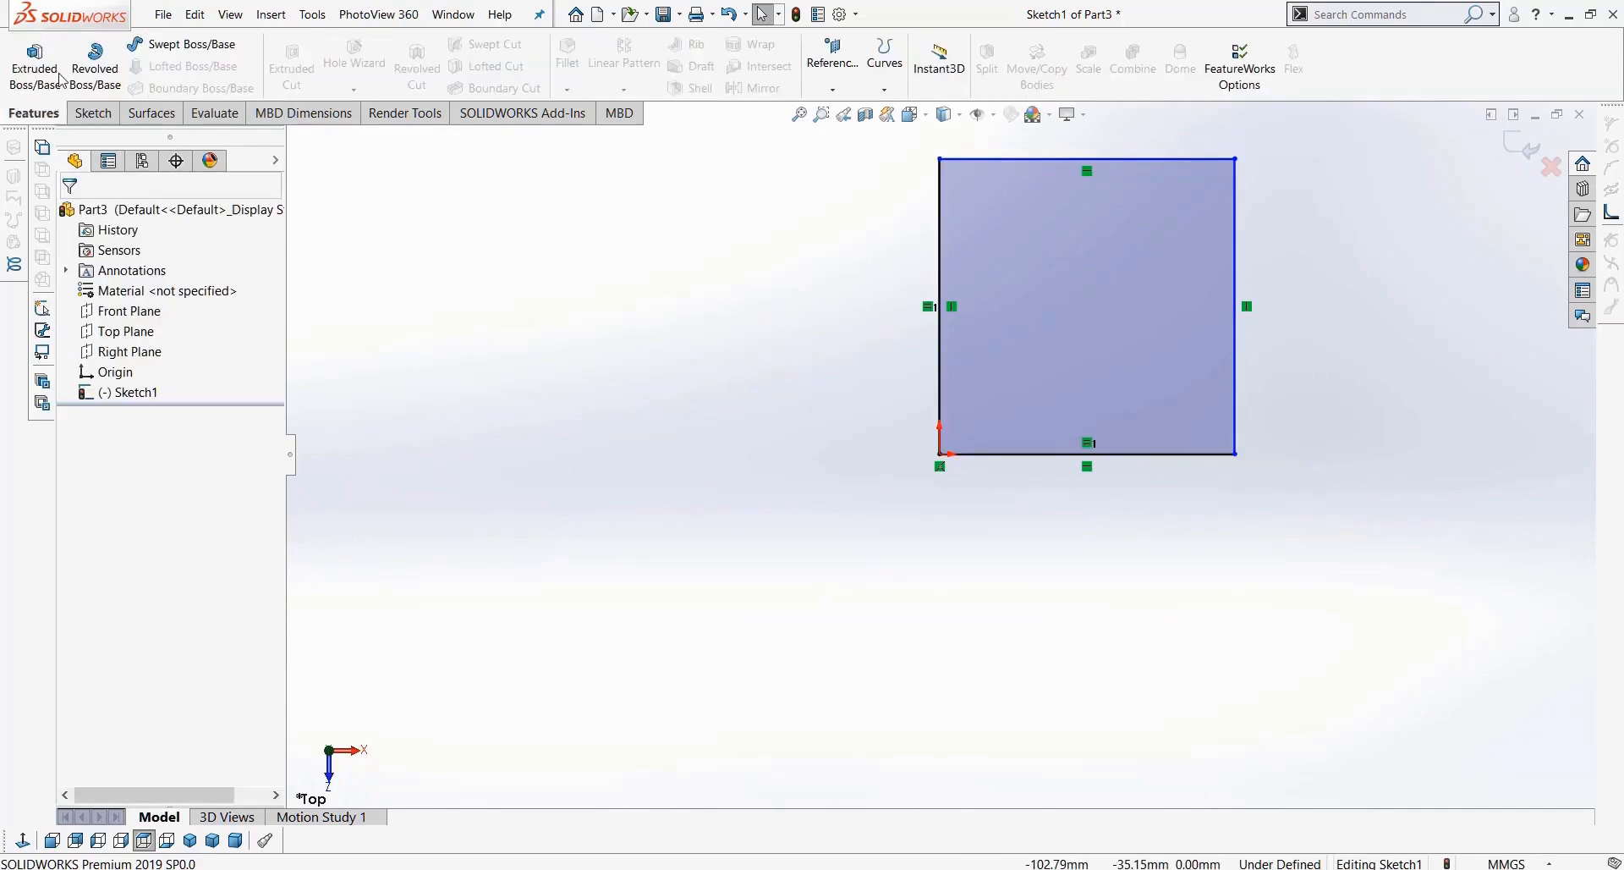
{"action": "left_click", "coordinate": [38, 71]}
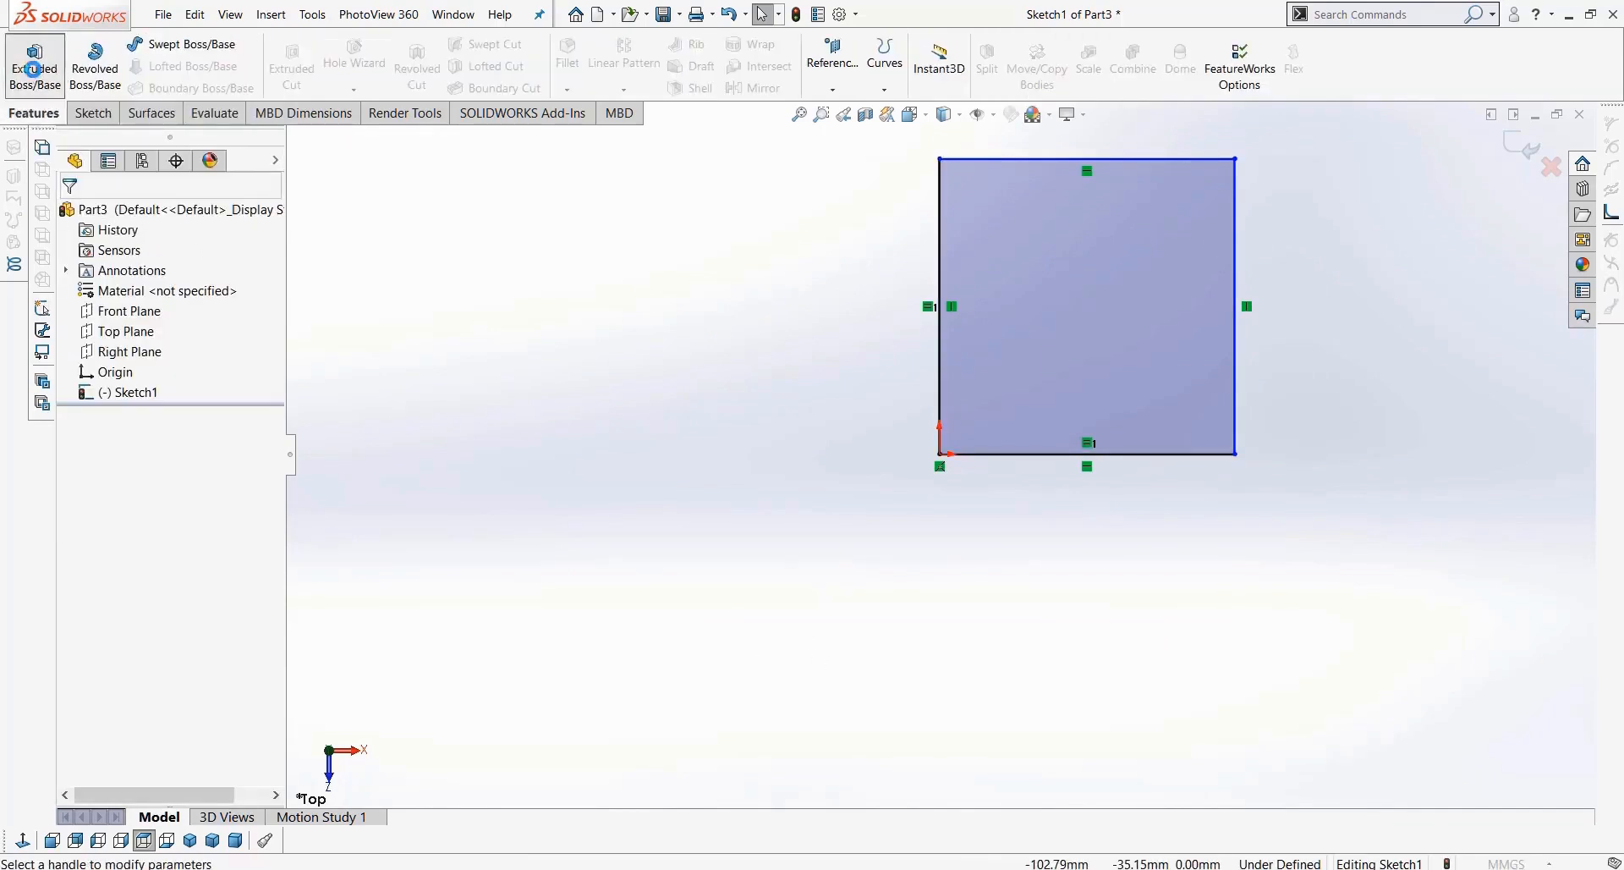
{"action": "left_click_drag", "start_coordinate": [946, 334], "coordinate": [961, 103]}
{"action": "scroll", "coordinate": [312, 428], "scroll_direction": "up", "scroll_amount": 3}
{"action": "left_click", "coordinate": [72, 217]}
Step: Start a sketch on the block's top face and view it straight on
{"action": "left_click", "coordinate": [906, 226]}
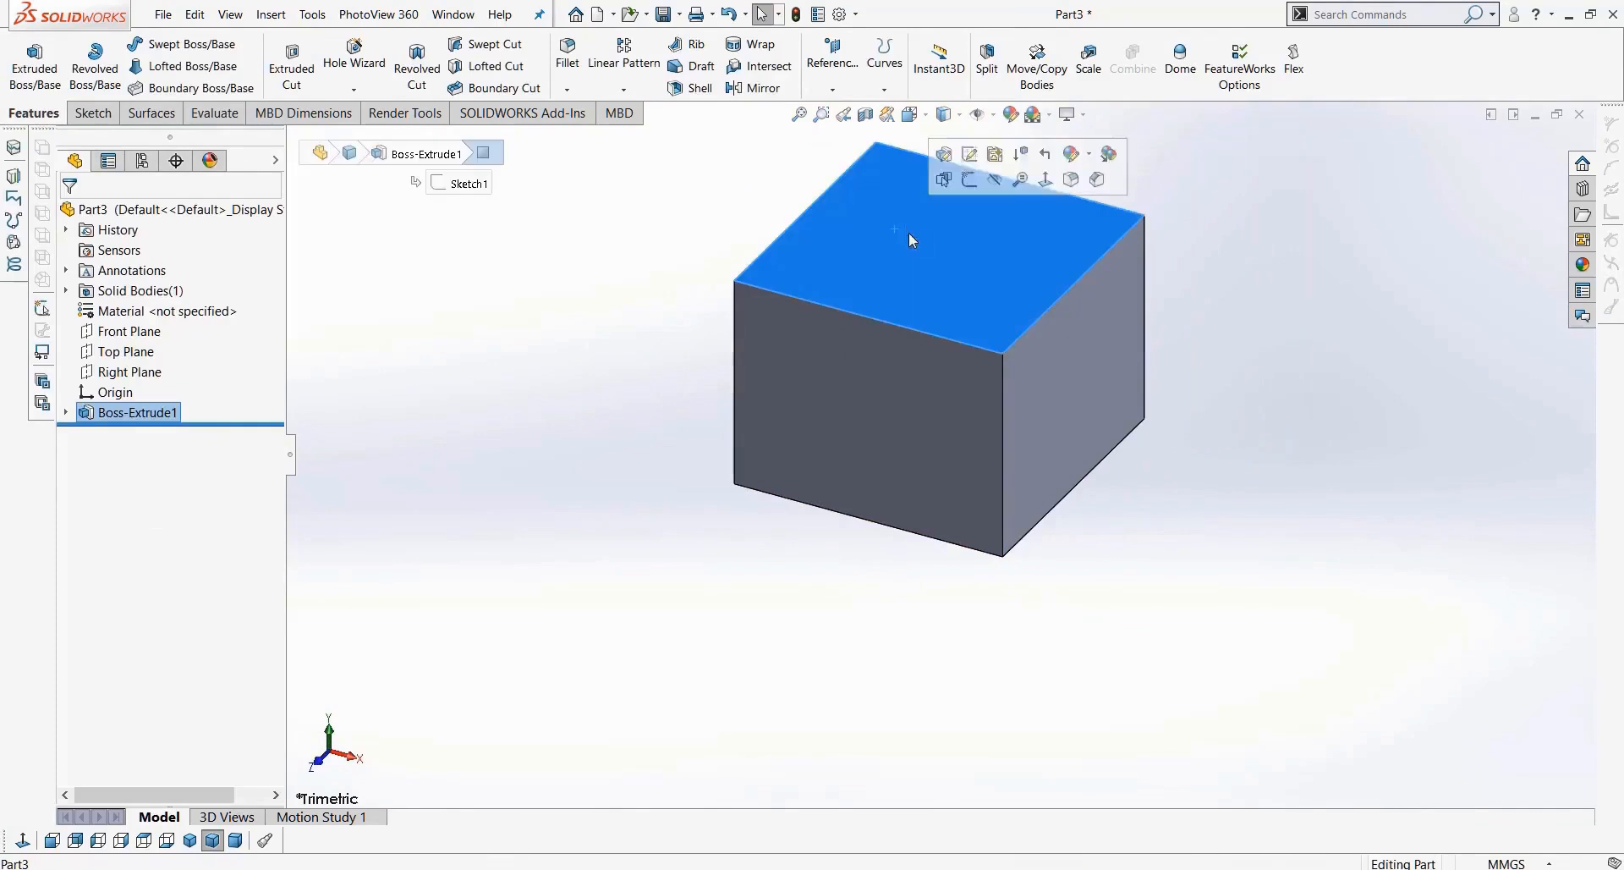
{"action": "left_click", "coordinate": [91, 113]}
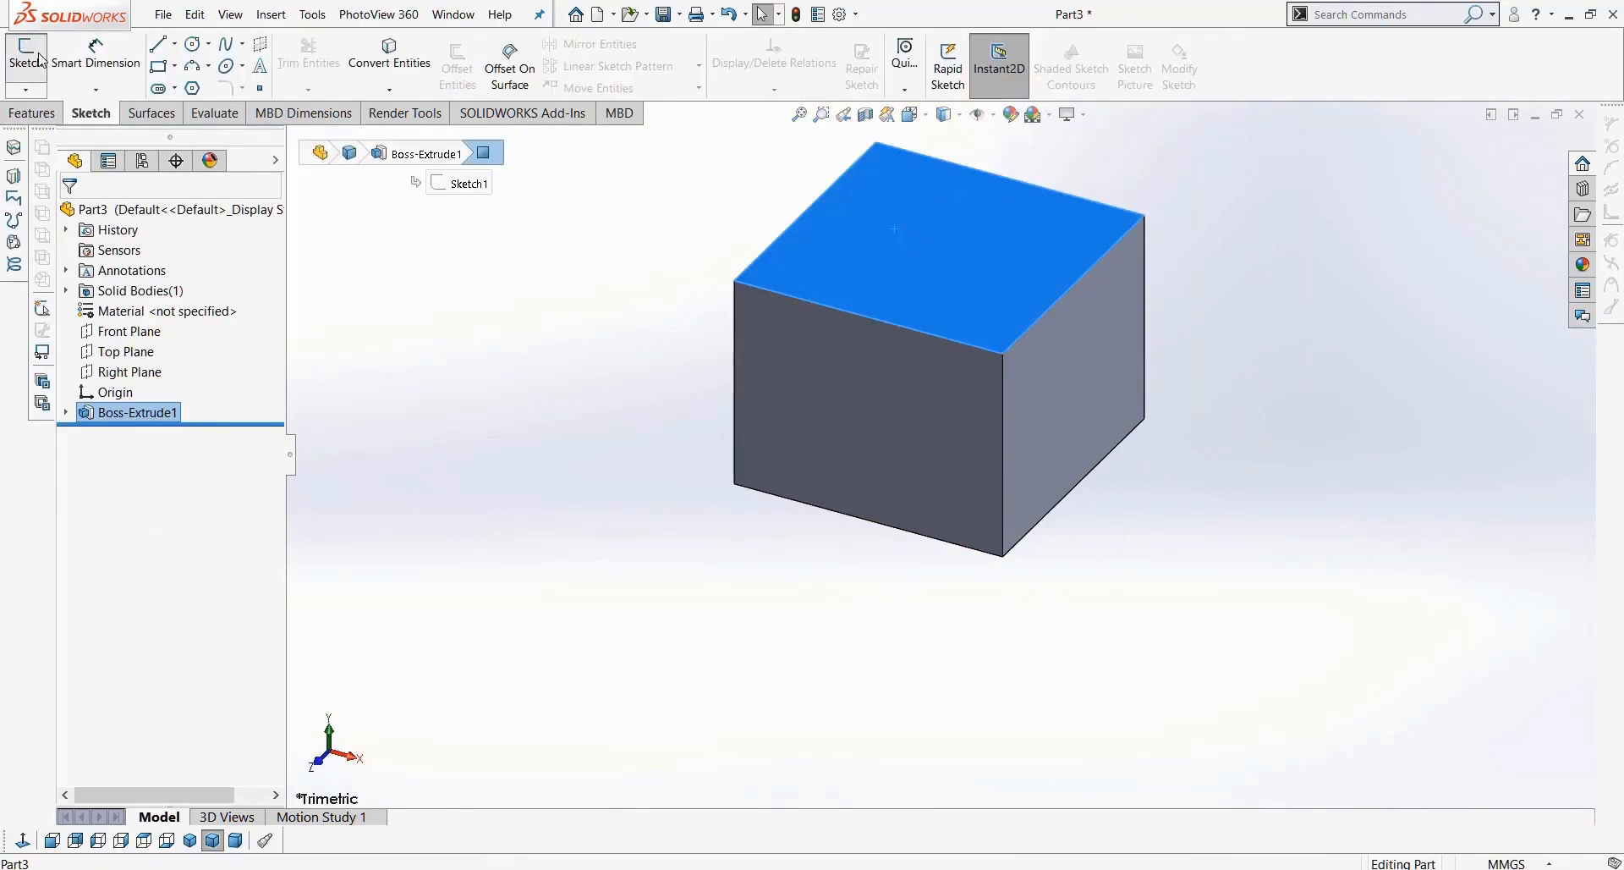
{"action": "left_click", "coordinate": [29, 55]}
{"action": "left_click", "coordinate": [26, 842]}
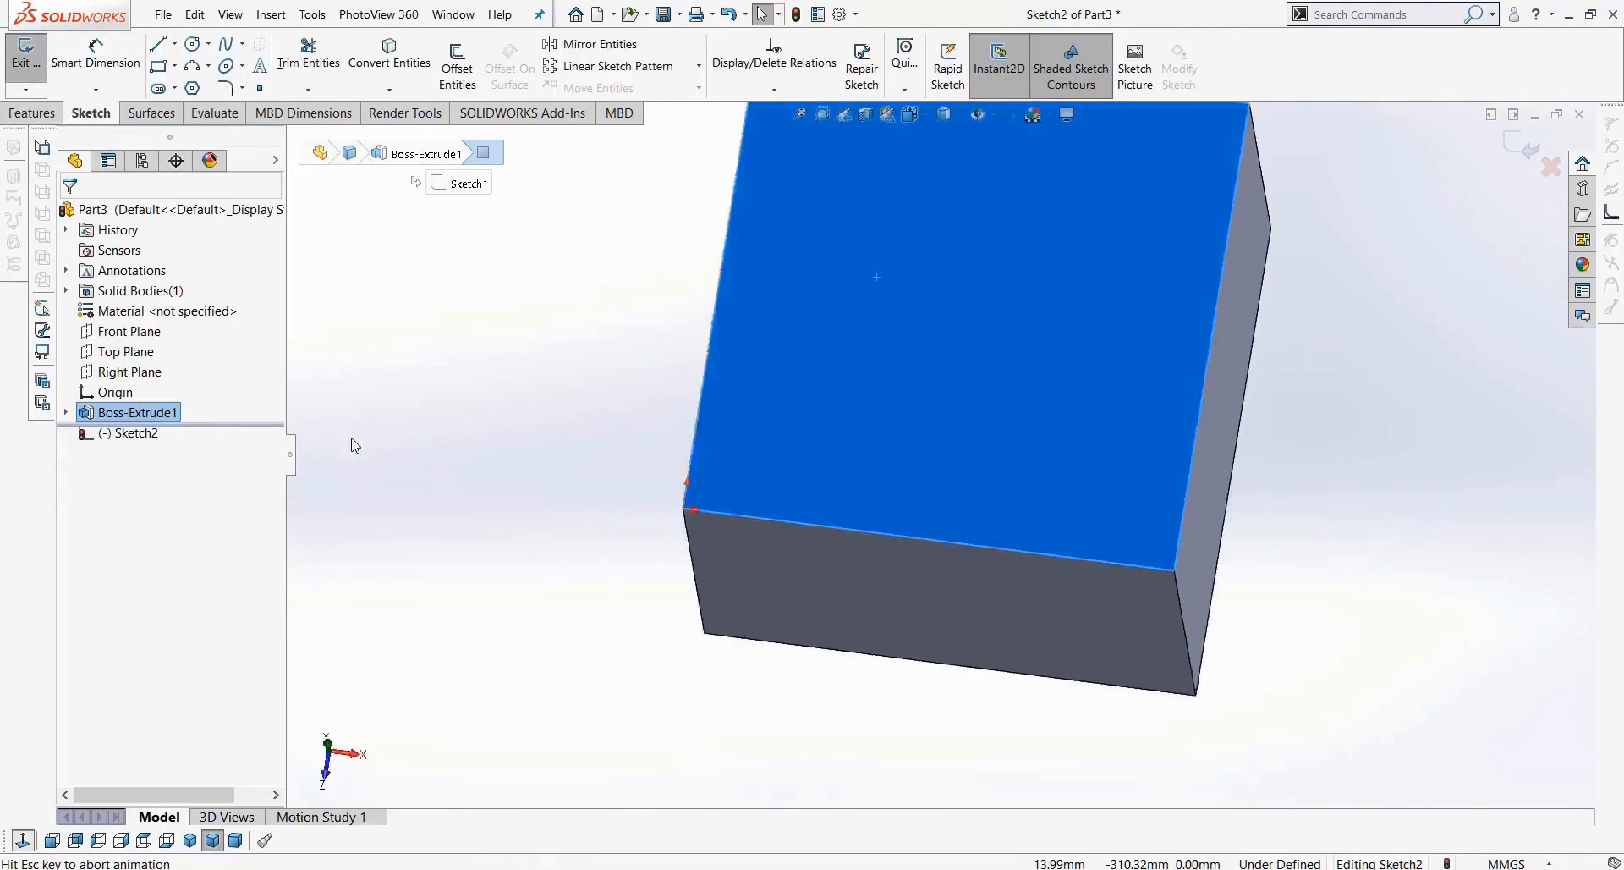
Step: Sketch a circle near the middle of the face and move its centre to about 50.6 mm by 50.9 mm from the origin
{"action": "left_click", "coordinate": [192, 45]}
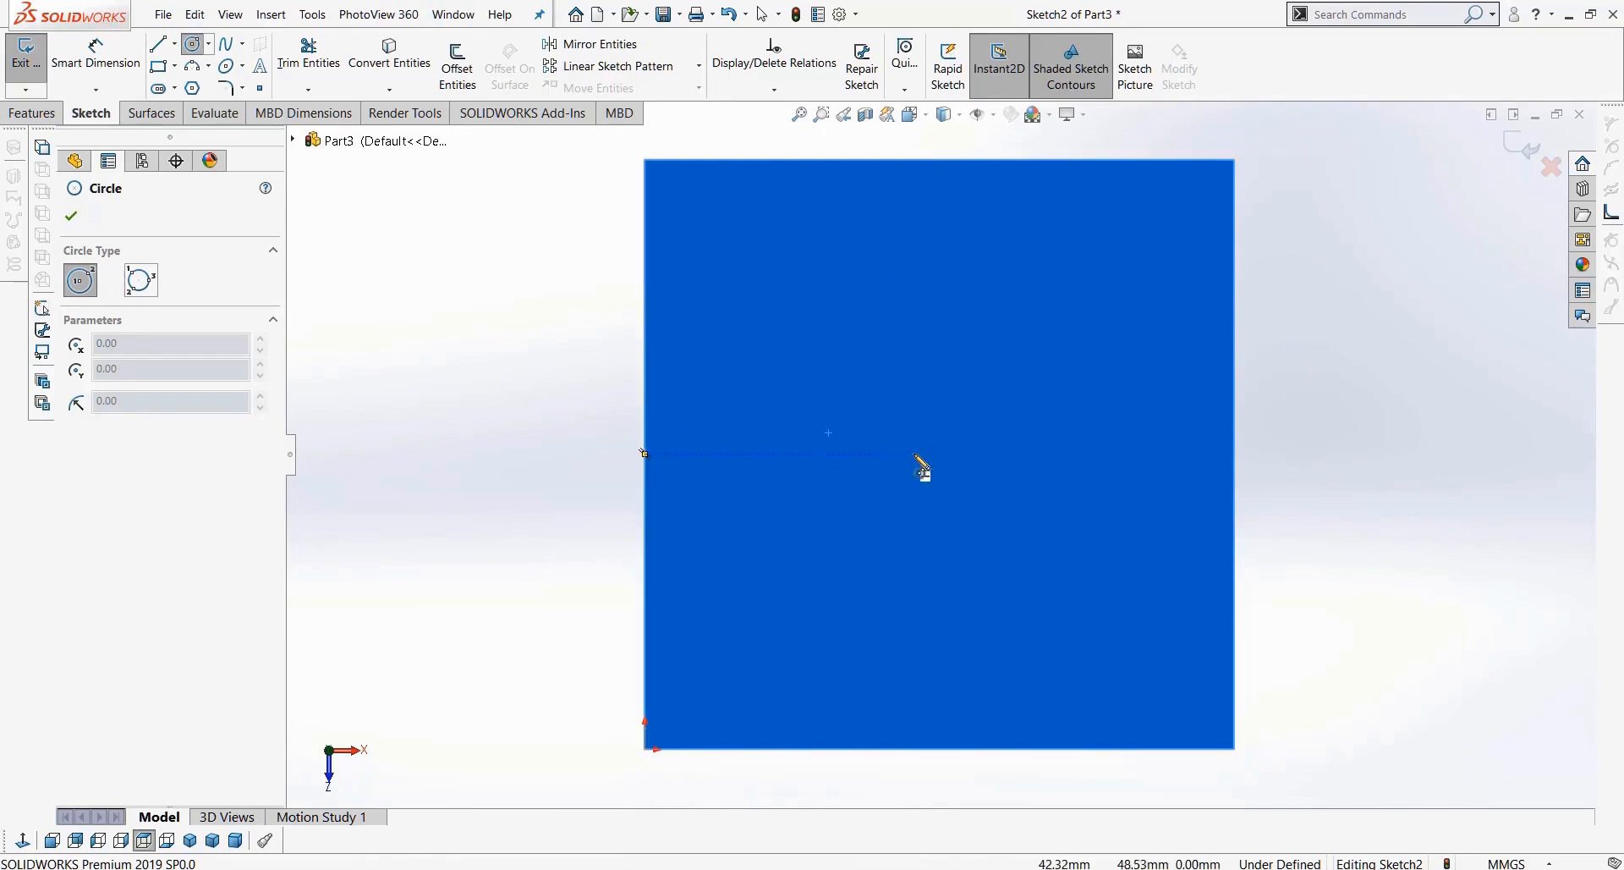
{"action": "left_click", "coordinate": [946, 454]}
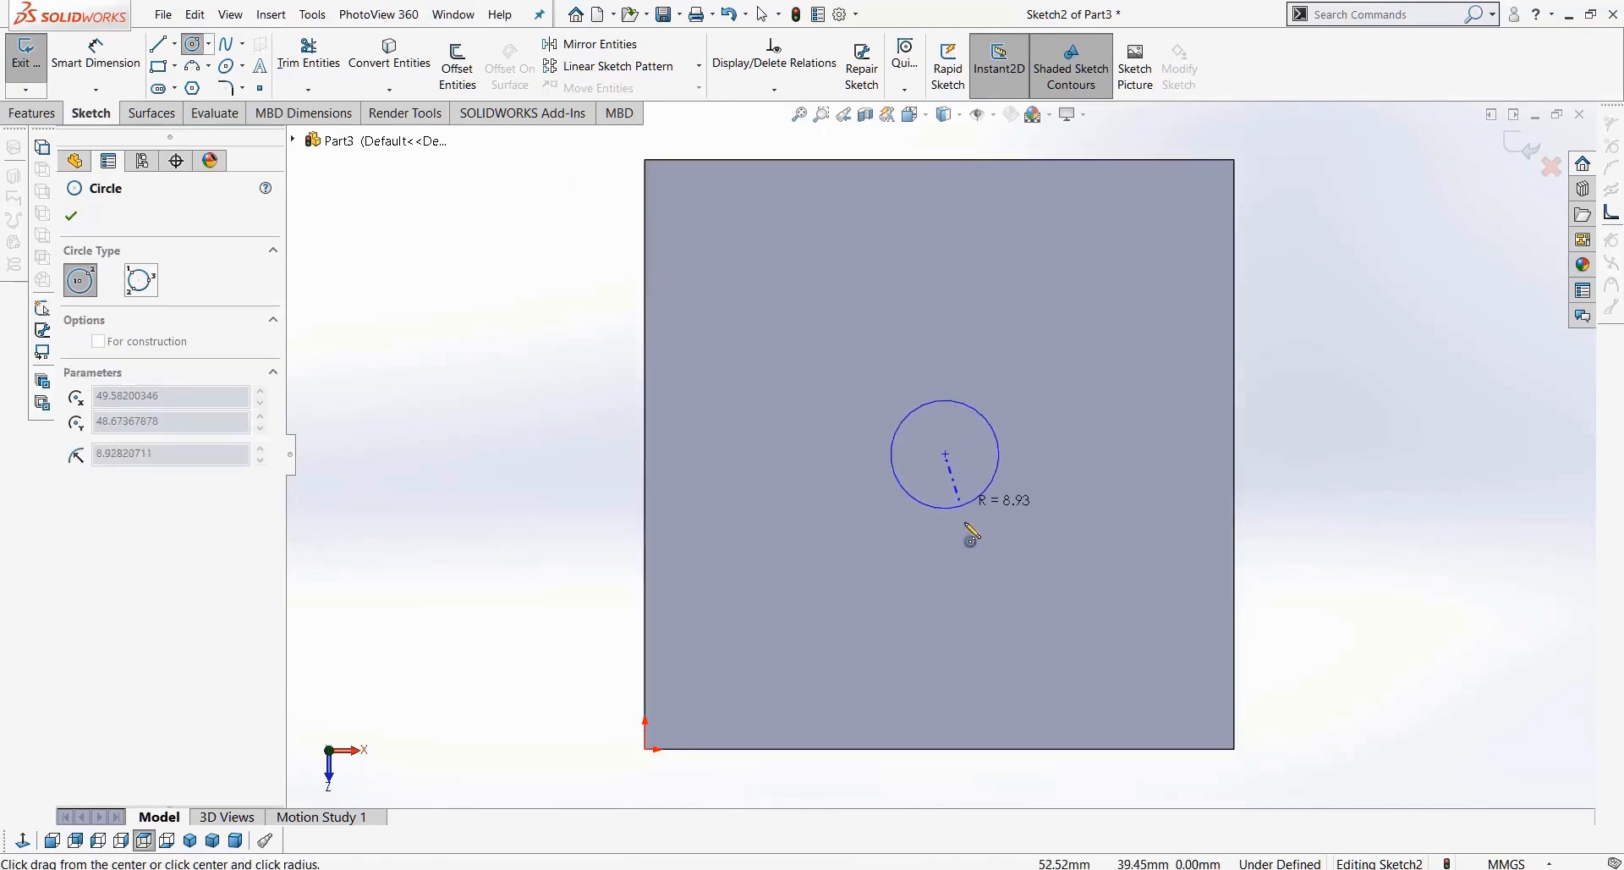
{"action": "left_click", "coordinate": [988, 500]}
{"action": "key", "text": "Escape"}
{"action": "mouse_move", "coordinate": [946, 454]}
{"action": "left_mouse_down"}
{"action": "mouse_move", "coordinate": [1000, 540]}
{"action": "mouse_move", "coordinate": [1100, 484]}
{"action": "mouse_move", "coordinate": [952, 440]}
{"action": "left_mouse_up"}
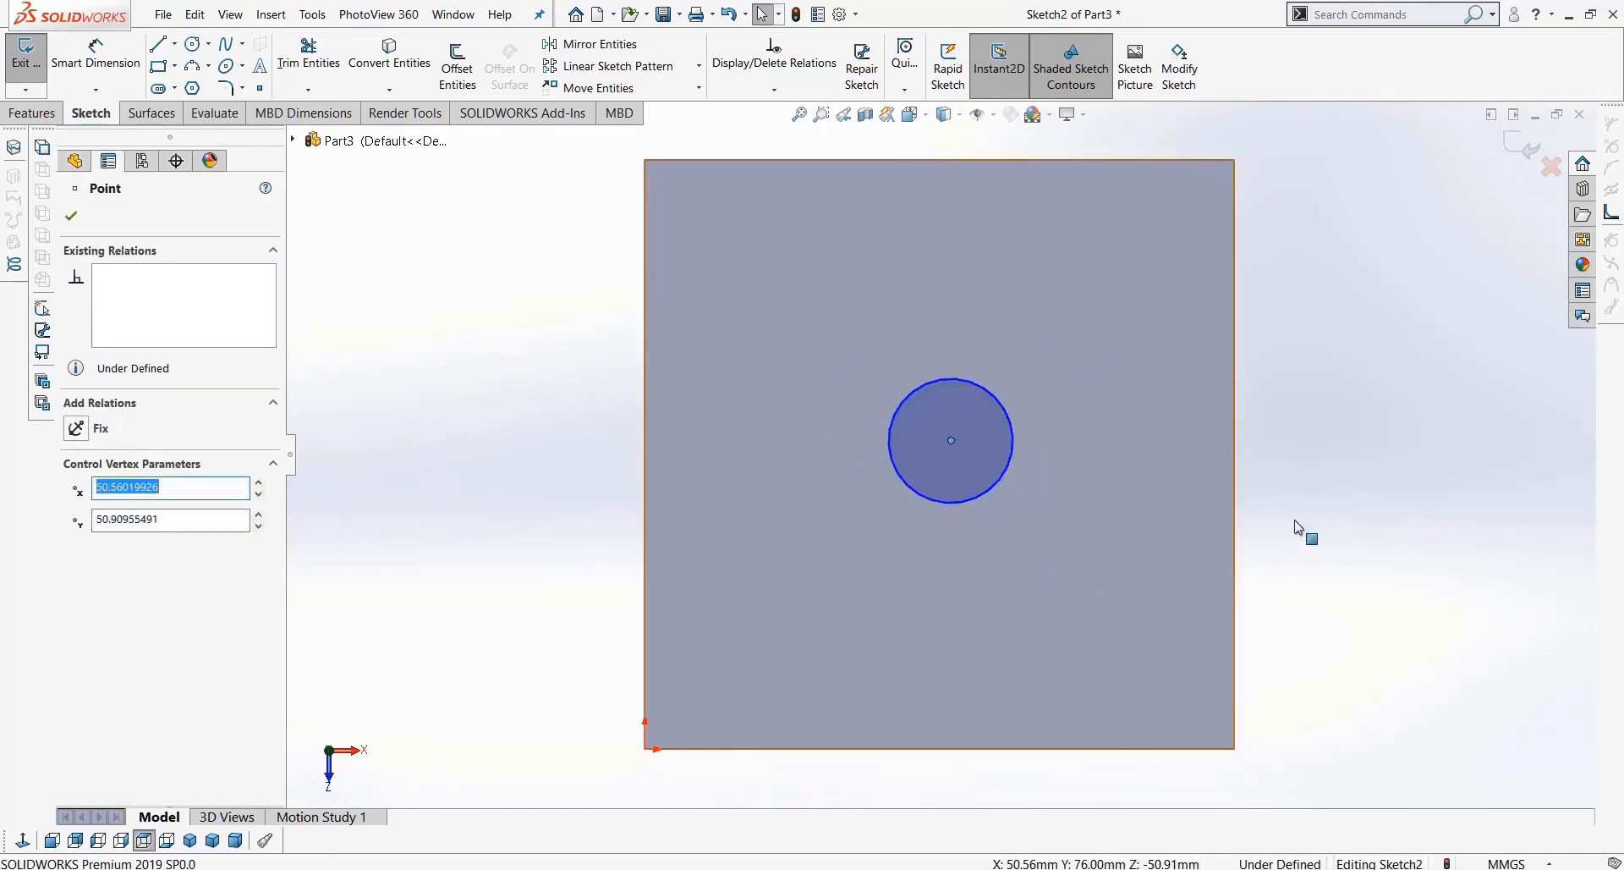
{"action": "left_click", "coordinate": [1316, 482]}
Step: Draw a horizontal centerline between the midpoints of the face's side edges and try moving the circle's centre onto the line's midpoint
{"action": "left_click", "coordinate": [175, 43]}
{"action": "left_click", "coordinate": [195, 84]}
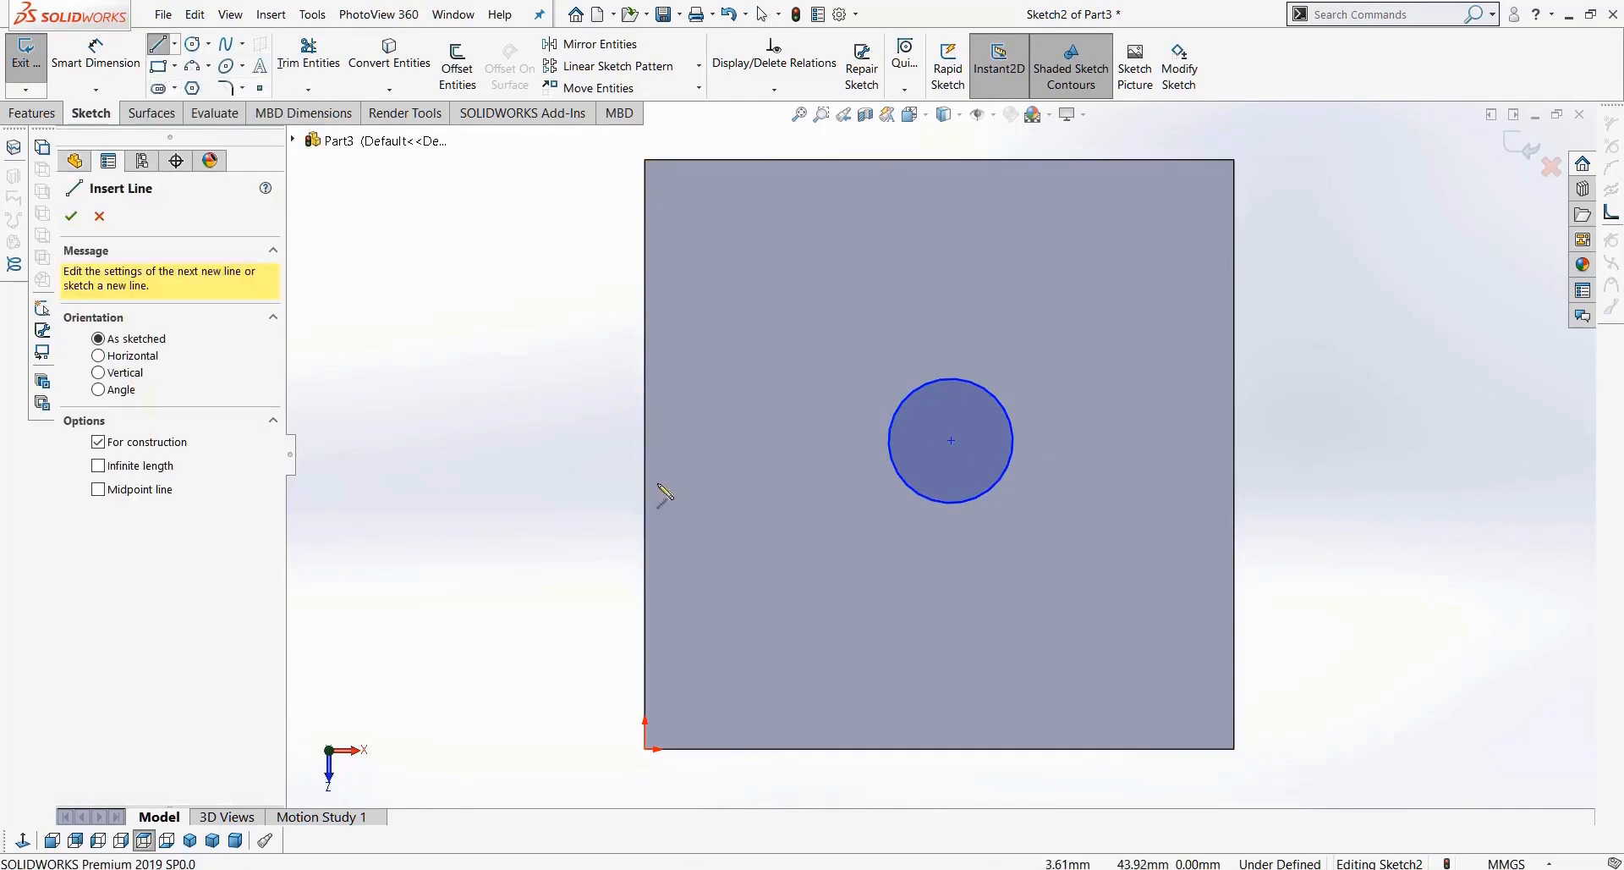
{"action": "left_click", "coordinate": [645, 454]}
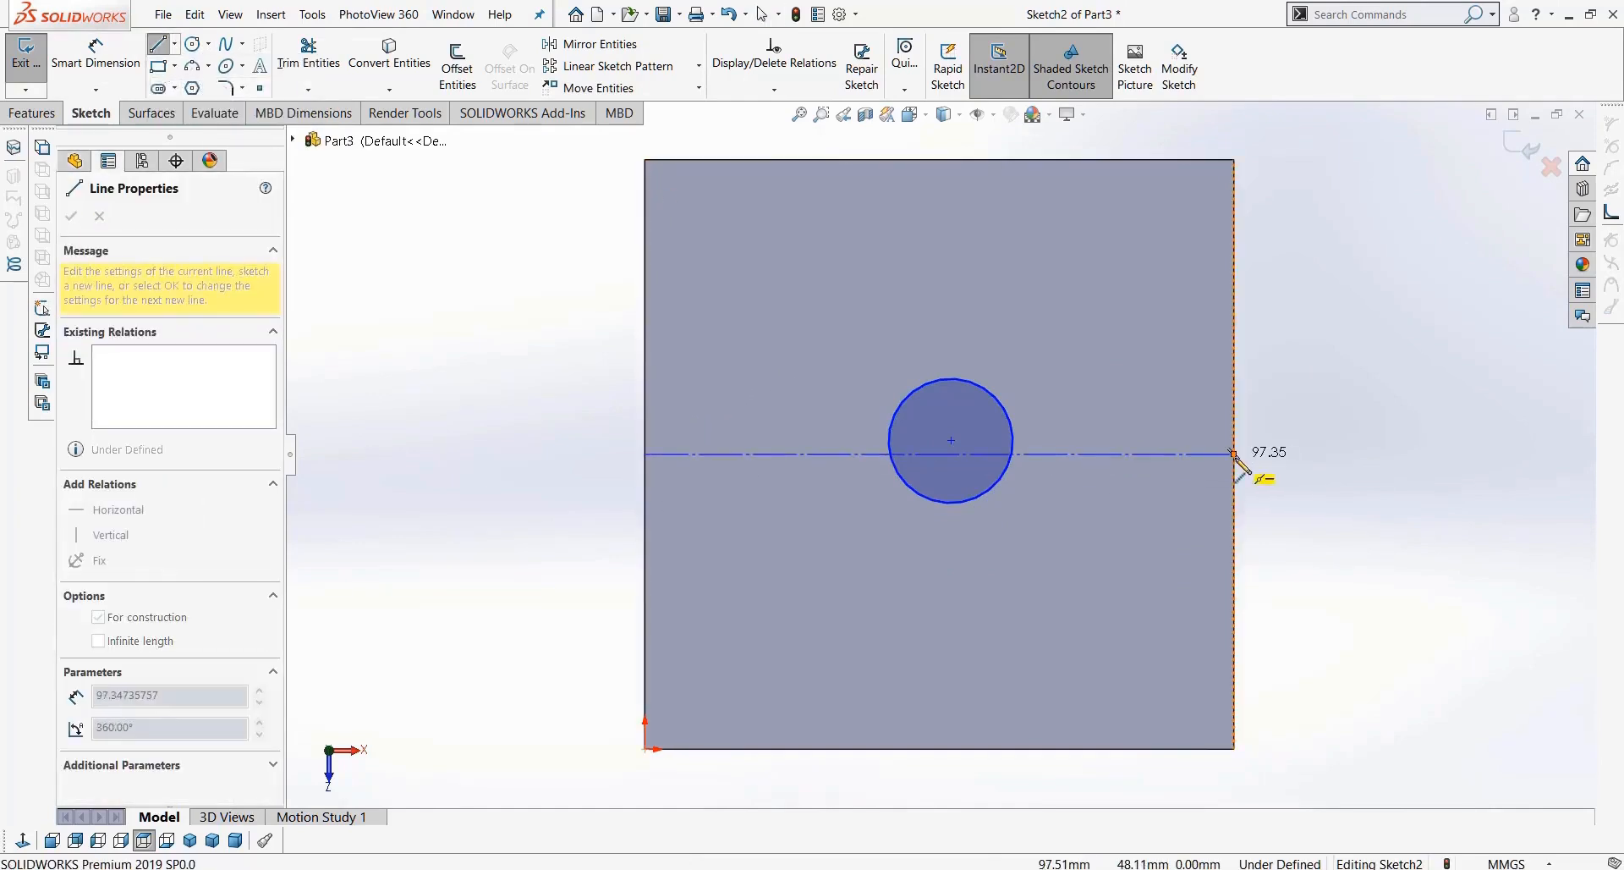
{"action": "left_click", "coordinate": [1233, 454]}
{"action": "key", "text": "Escape"}
{"action": "mouse_move", "coordinate": [951, 440]}
{"action": "left_mouse_down"}
{"action": "mouse_move", "coordinate": [1027, 533]}
{"action": "mouse_move", "coordinate": [939, 455]}
{"action": "left_mouse_up"}
{"action": "key", "text": "ctrl+z"}
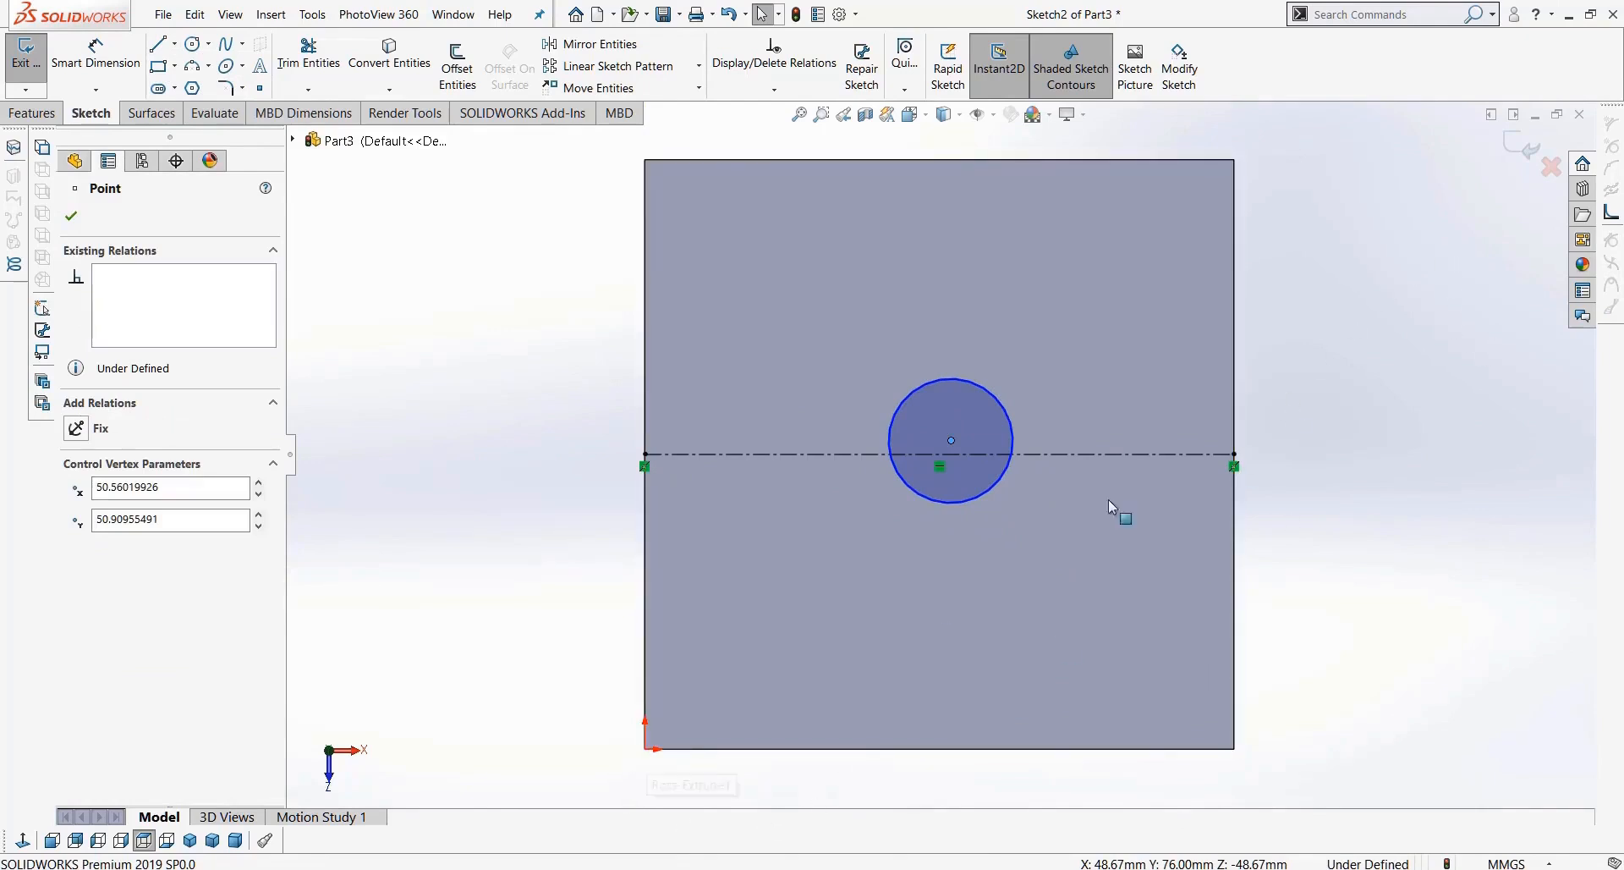
Step: Exit the circle sketch and delete both that sketch and the extruded block
{"action": "left_click", "coordinate": [1514, 148]}
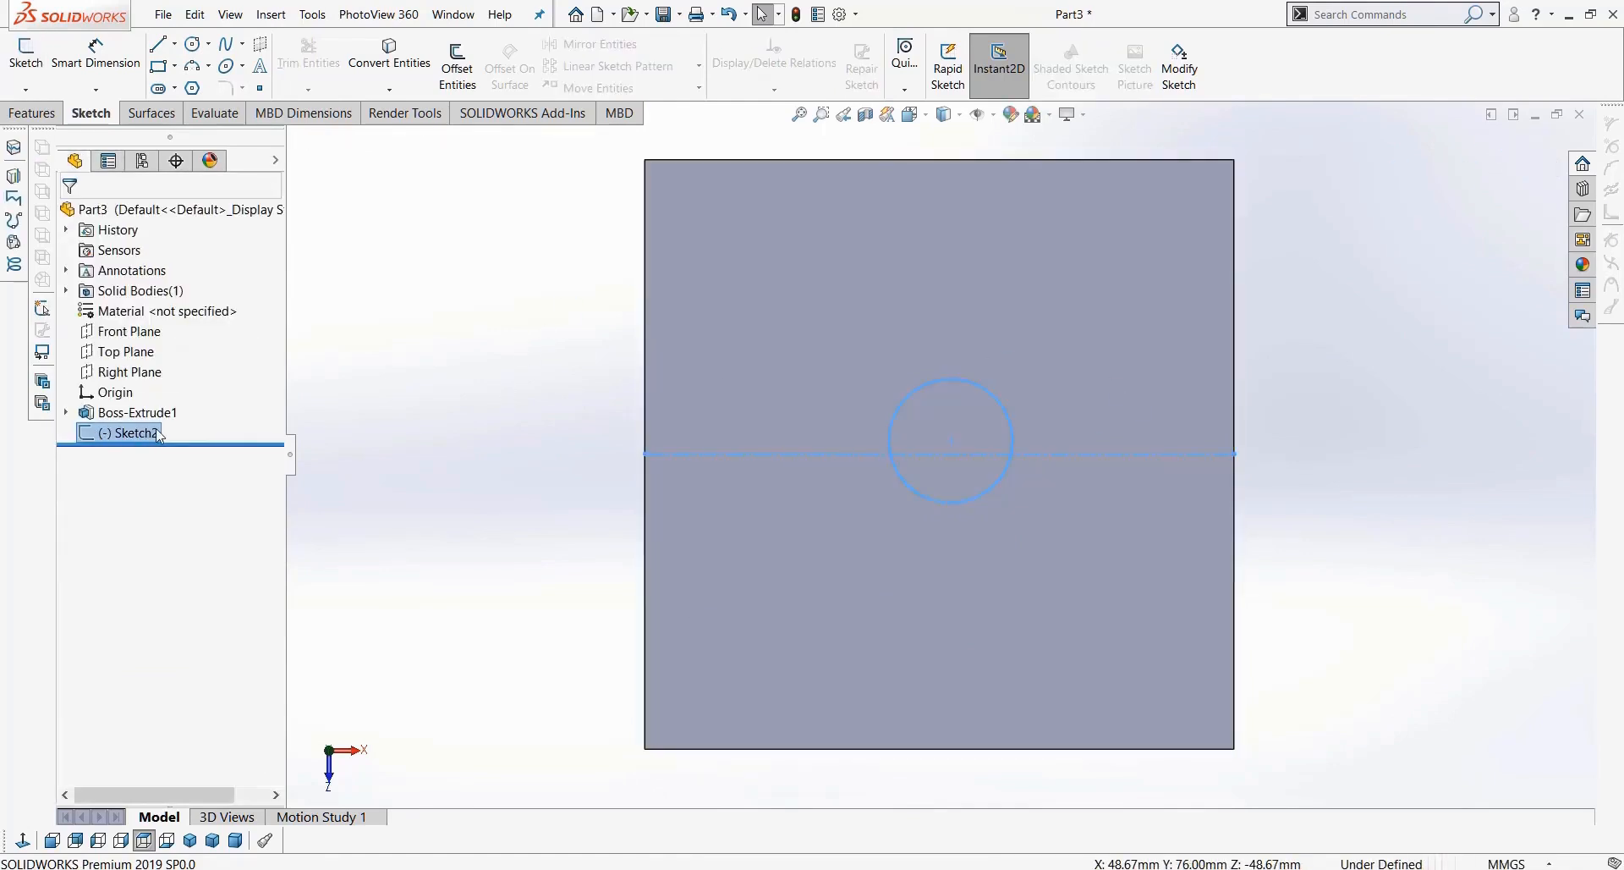
{"action": "key", "text": "Delete"}
{"action": "key", "text": "Return"}
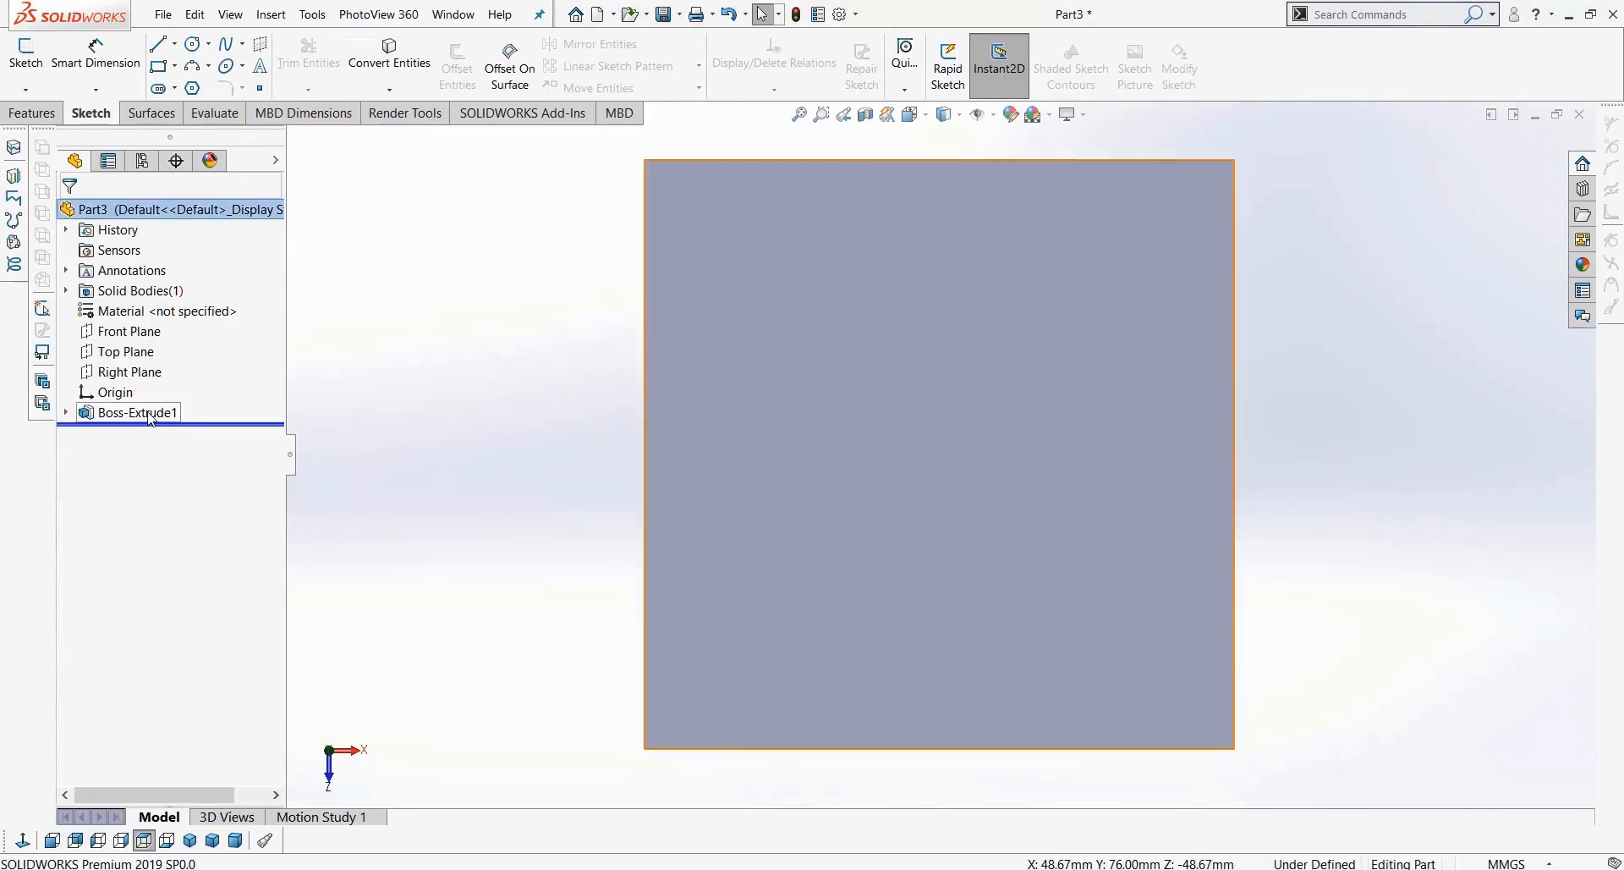
{"action": "left_click", "coordinate": [140, 412]}
{"action": "key", "text": "Delete"}
{"action": "key", "text": "Return"}
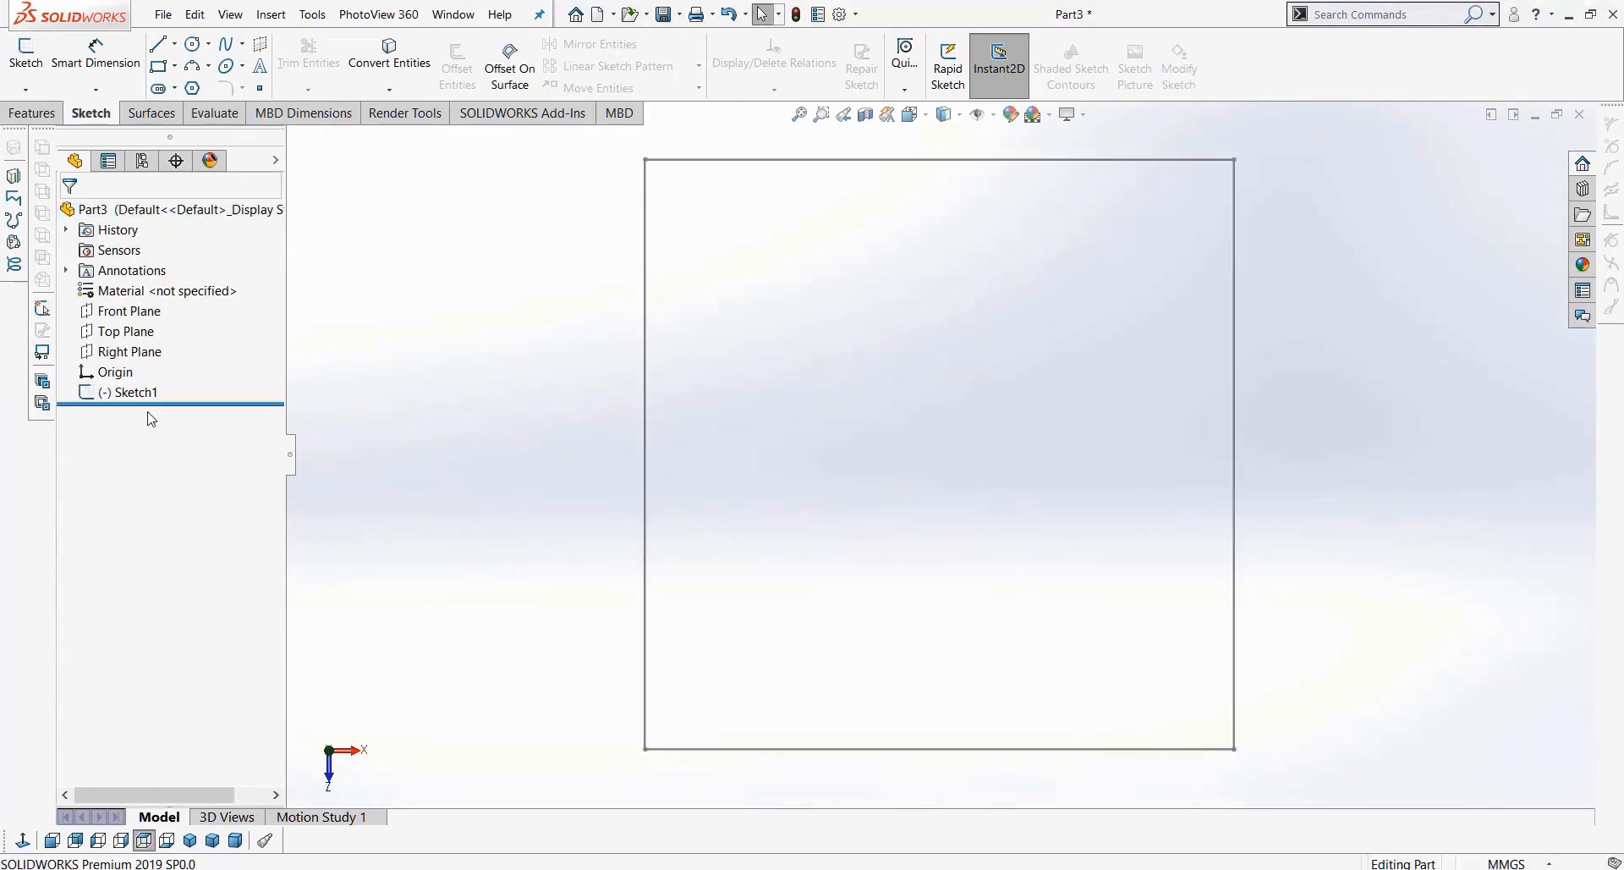
Step: Reopen Sketch1 for editing and delete the whole square from it
{"action": "left_click", "coordinate": [145, 393]}
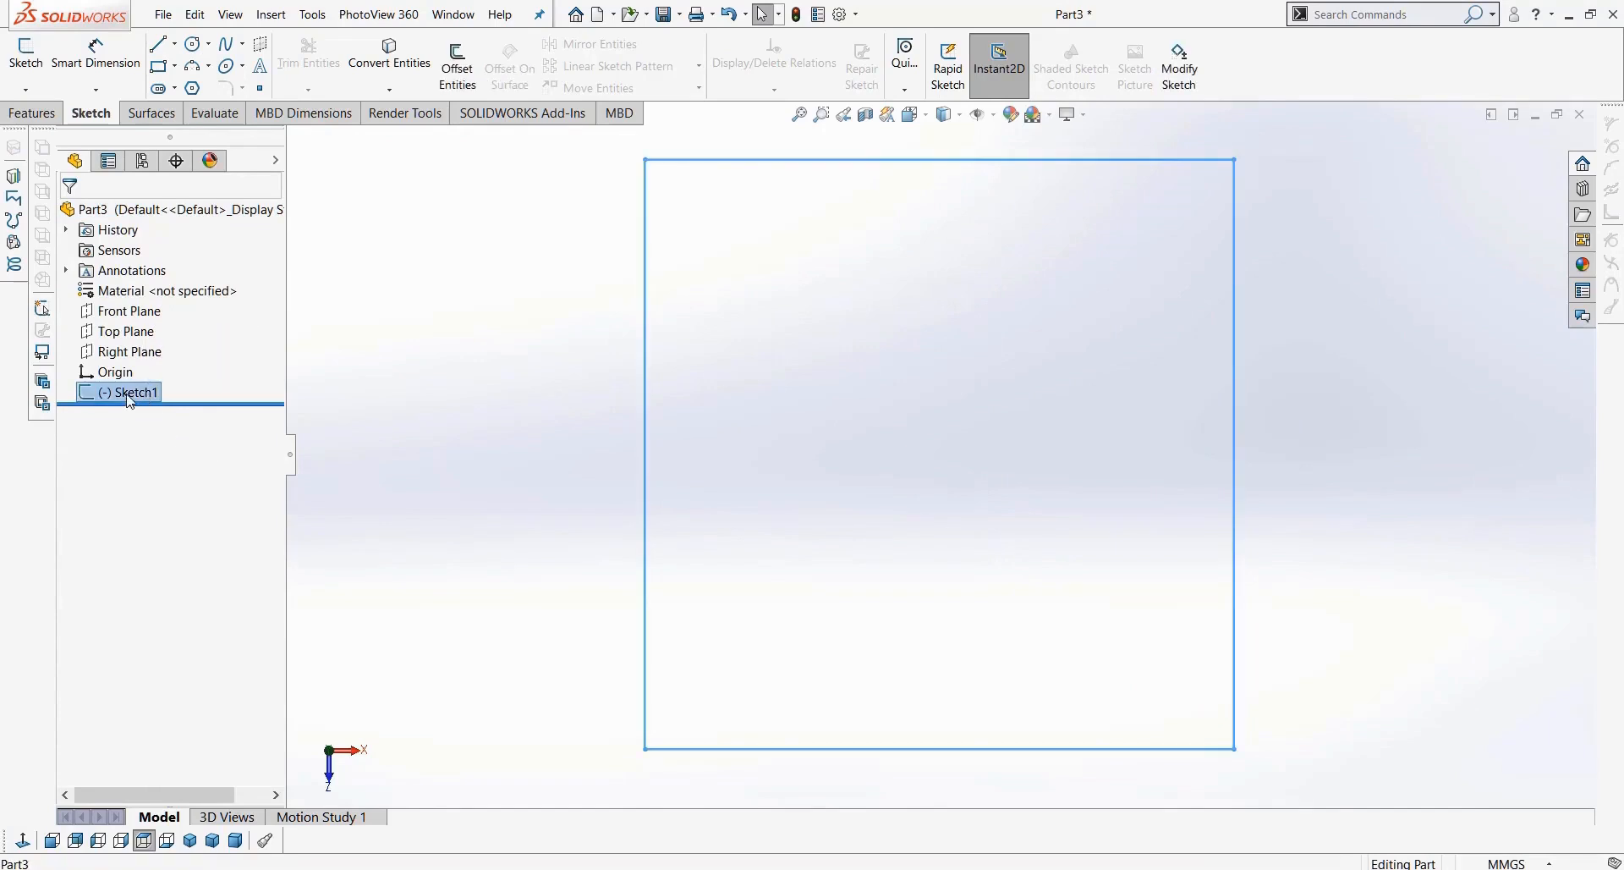
{"action": "right_click", "coordinate": [130, 401]}
{"action": "left_click", "coordinate": [142, 346]}
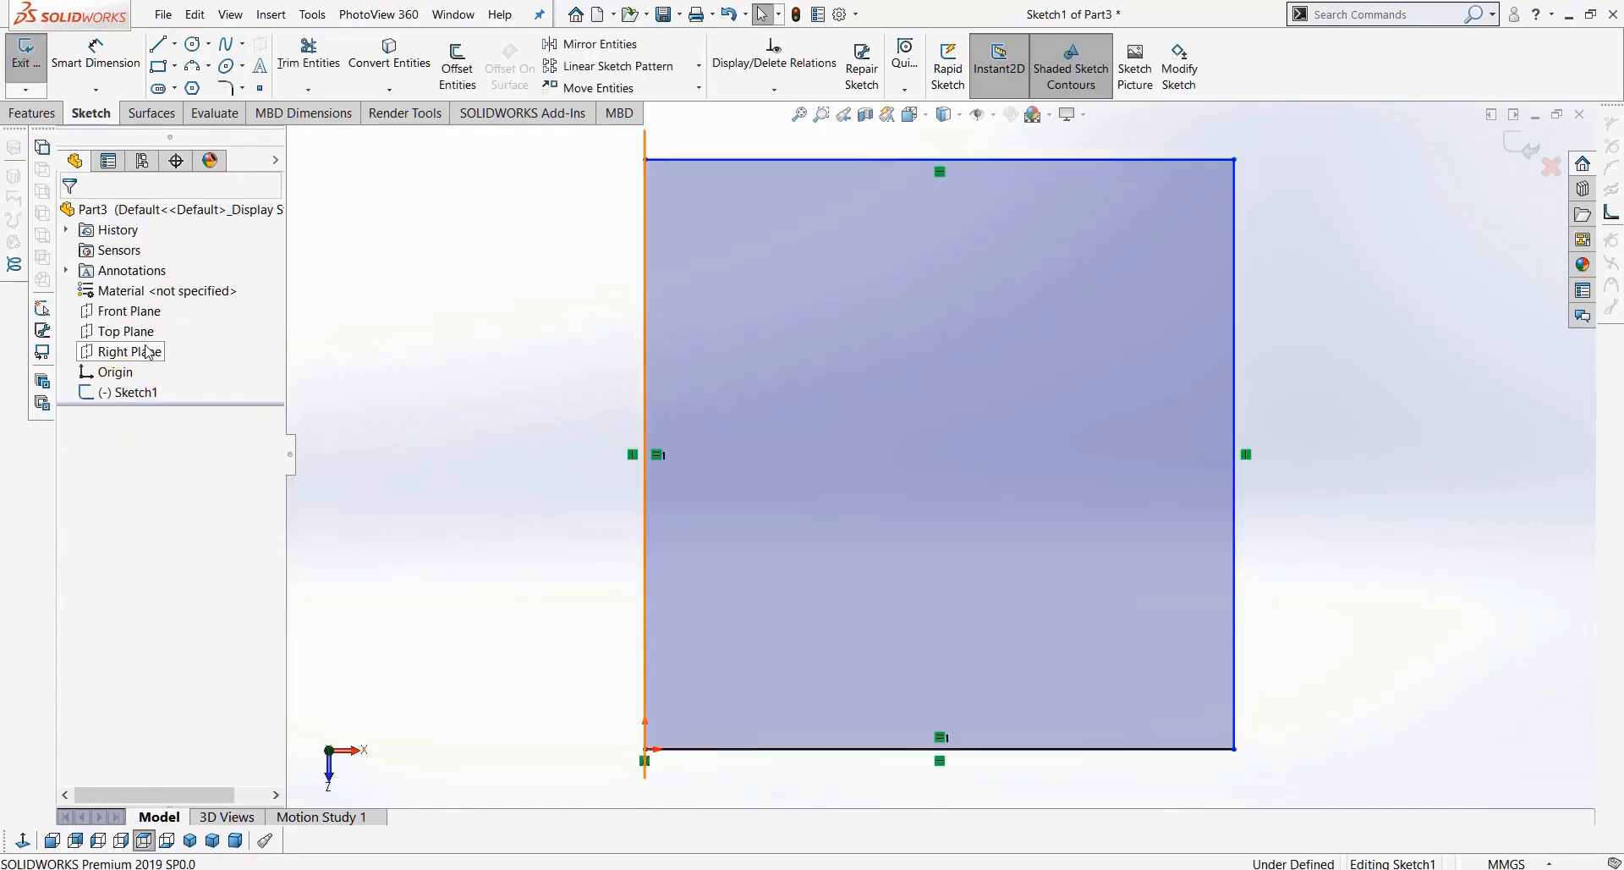
{"action": "left_click", "coordinate": [881, 523]}
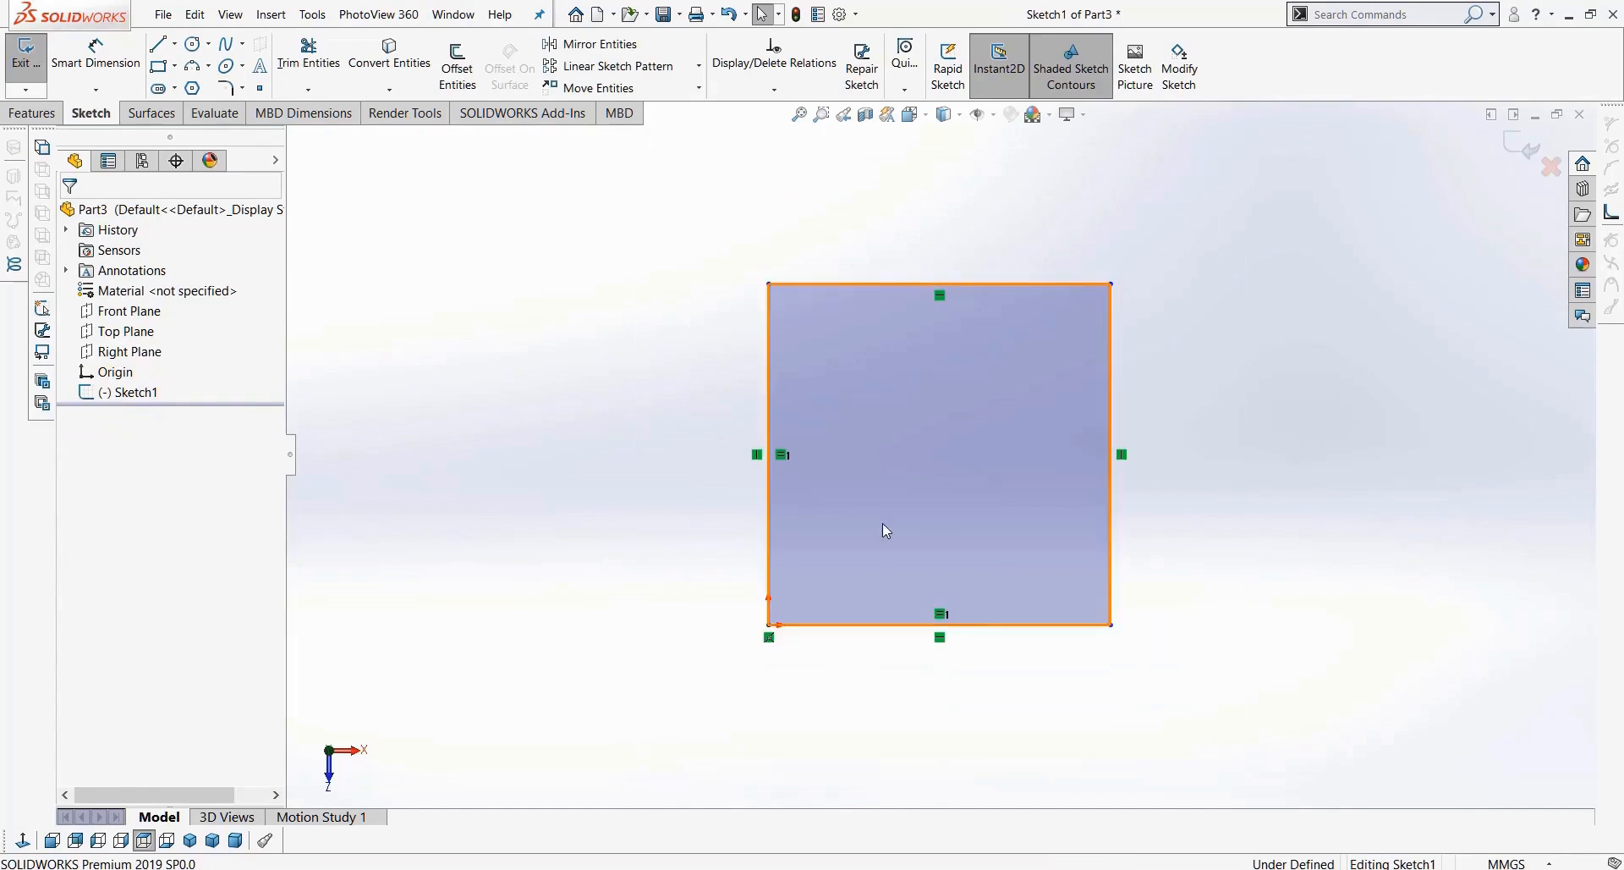
{"action": "key", "text": "Delete"}
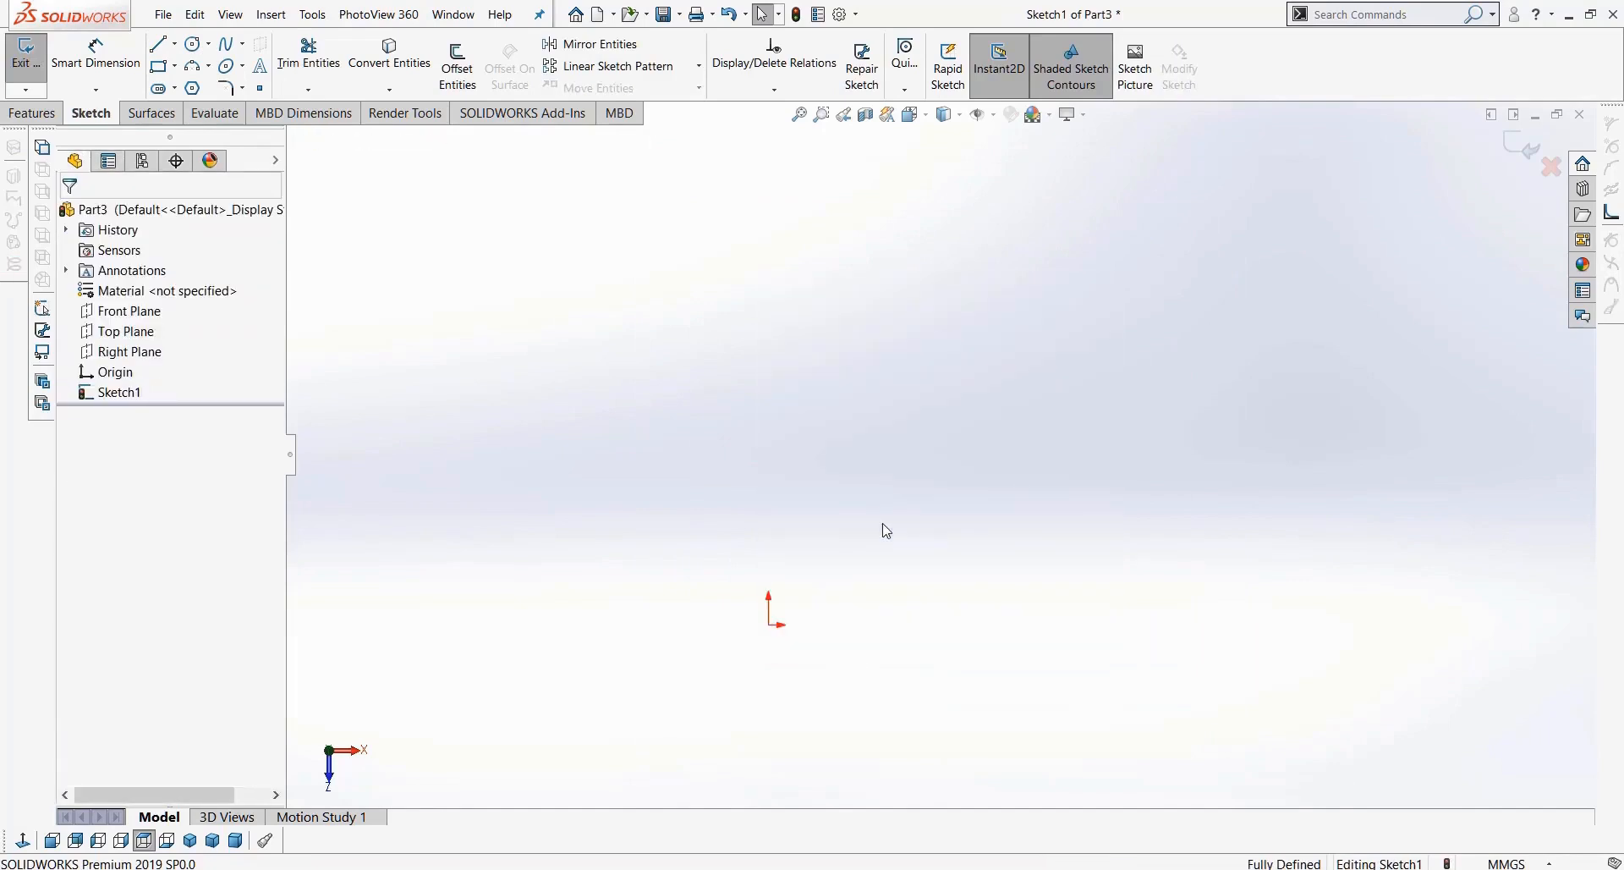
Step: Sketch a corner rectangle about 97 mm high that encloses the origin
{"action": "left_click", "coordinate": [175, 66]}
{"action": "left_click", "coordinate": [258, 92]}
{"action": "mouse_move", "coordinate": [984, 440]}
{"action": "left_mouse_down"}
{"action": "mouse_move", "coordinate": [689, 754]}
{"action": "mouse_move", "coordinate": [559, 794]}
{"action": "mouse_move", "coordinate": [552, 781]}
{"action": "left_mouse_up"}
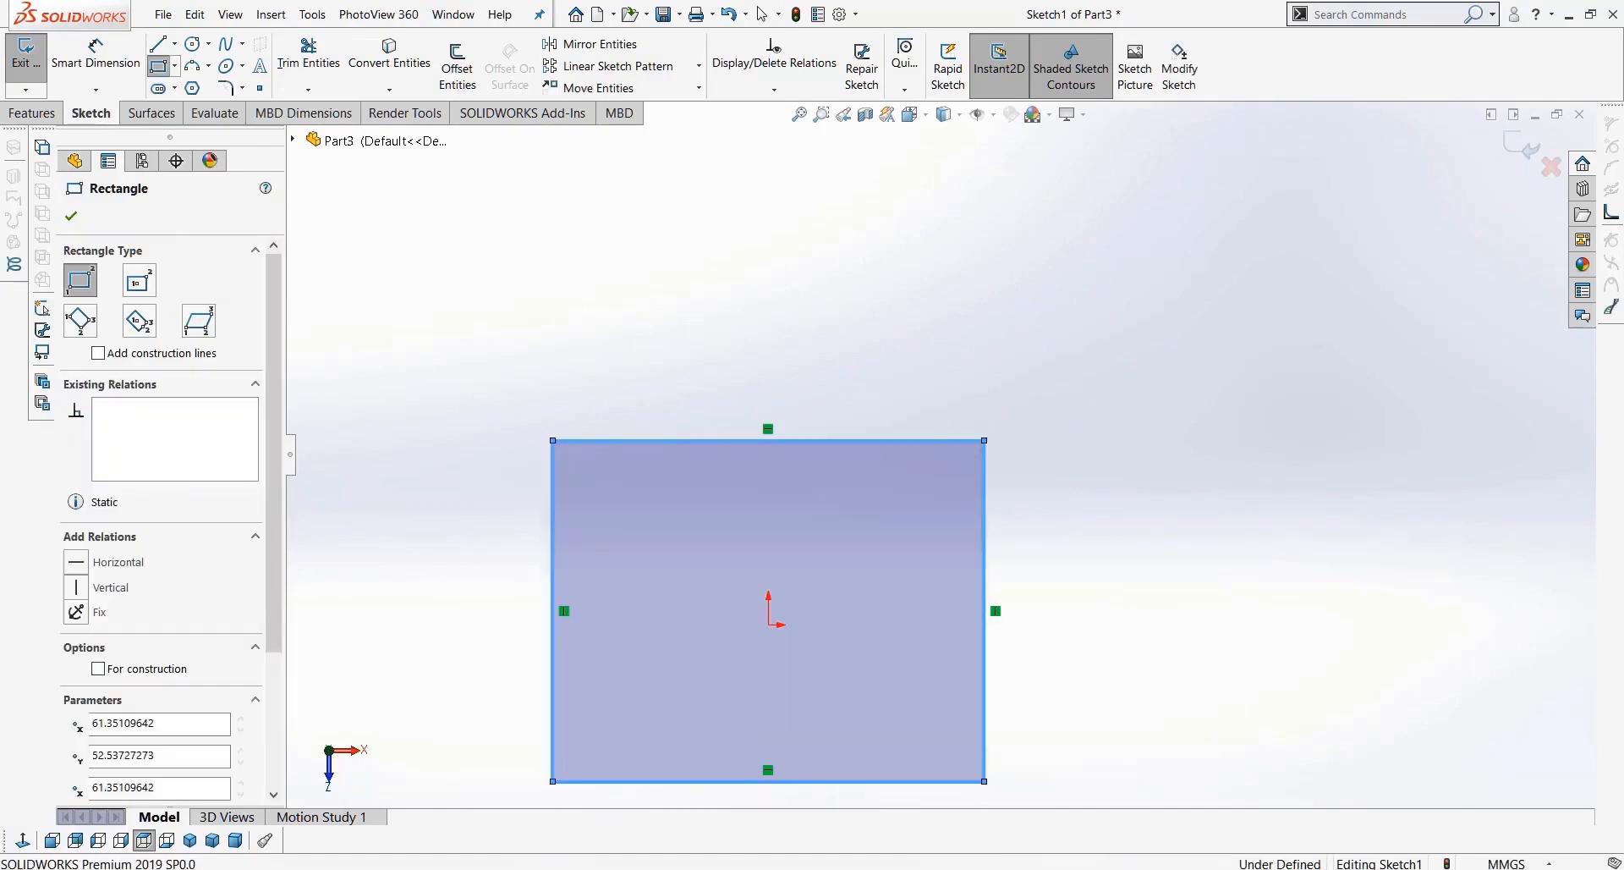
{"action": "key", "text": "Escape"}
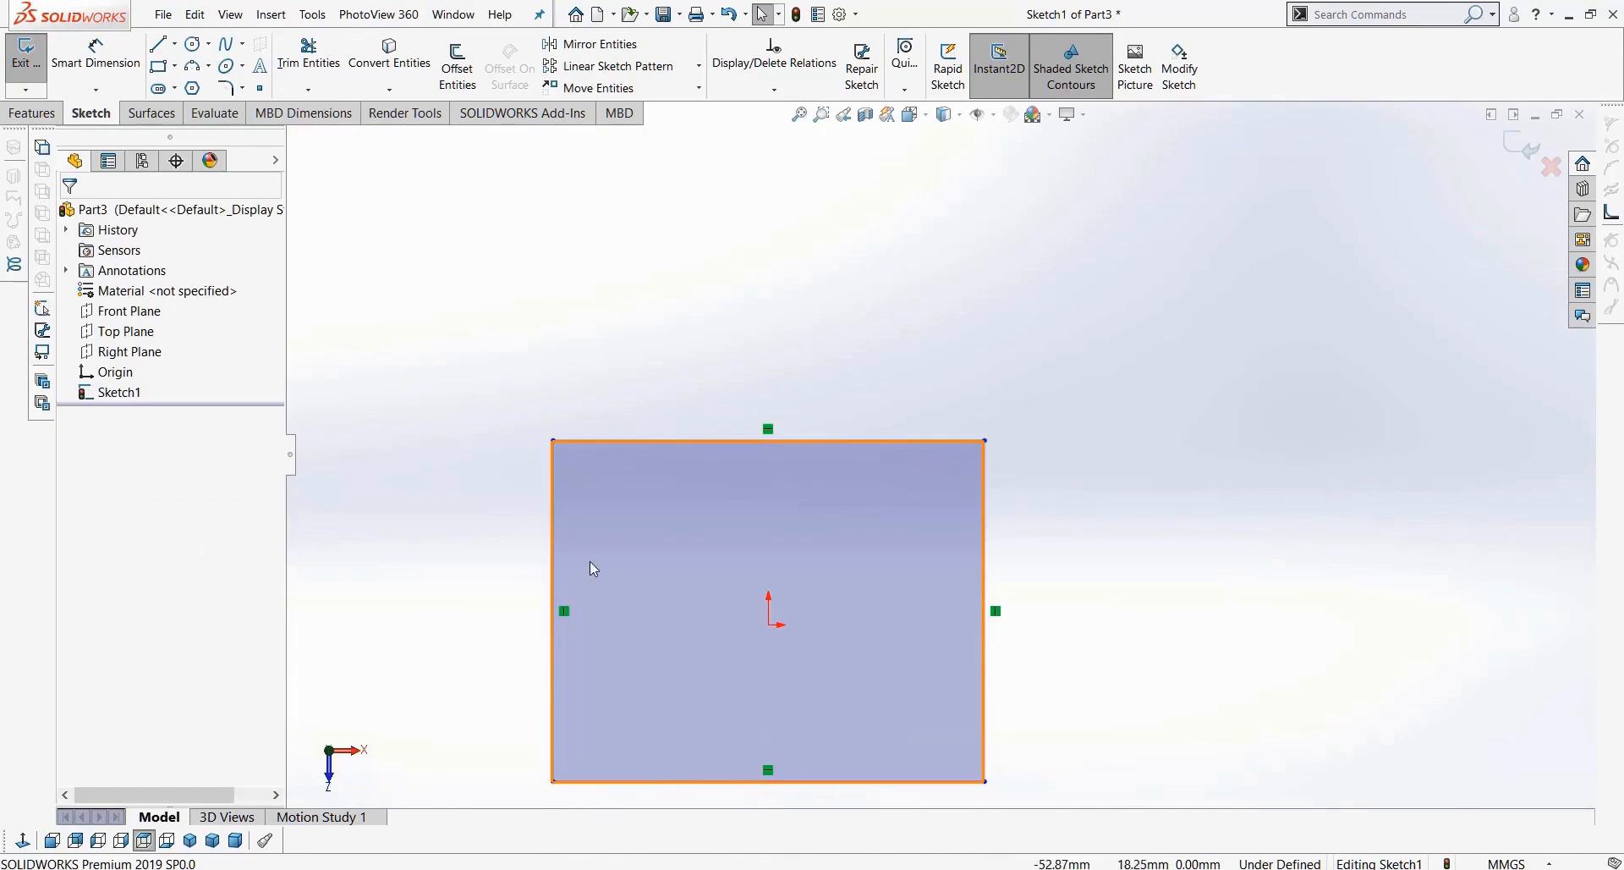
Step: Dimension the left edge of the rectangle to 50 mm
{"action": "left_click", "coordinate": [96, 52]}
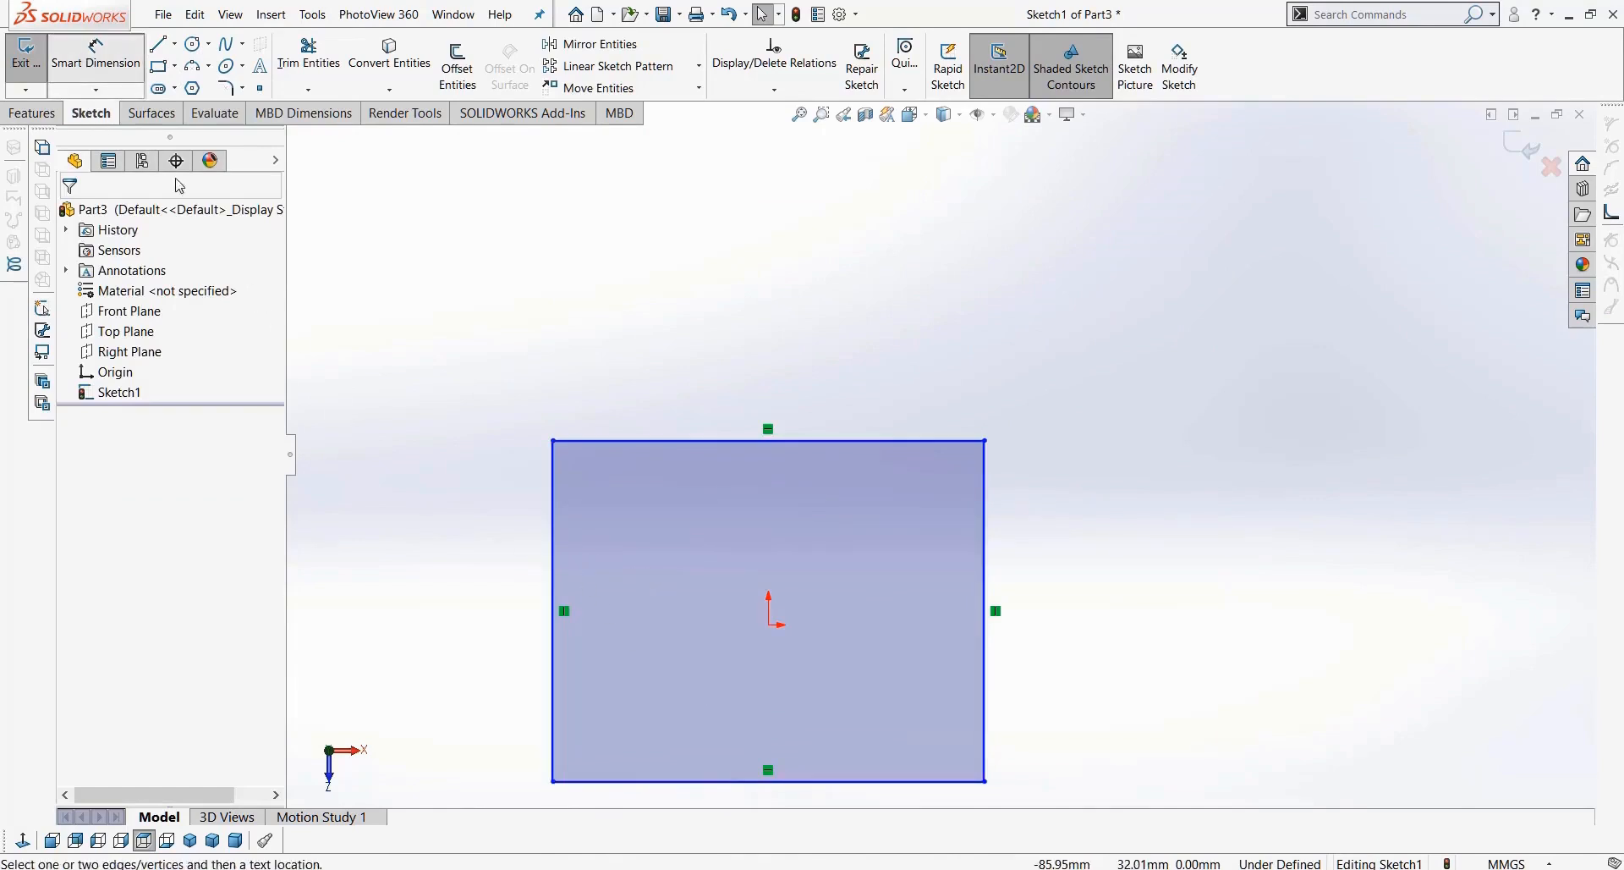
{"action": "left_click", "coordinate": [553, 573]}
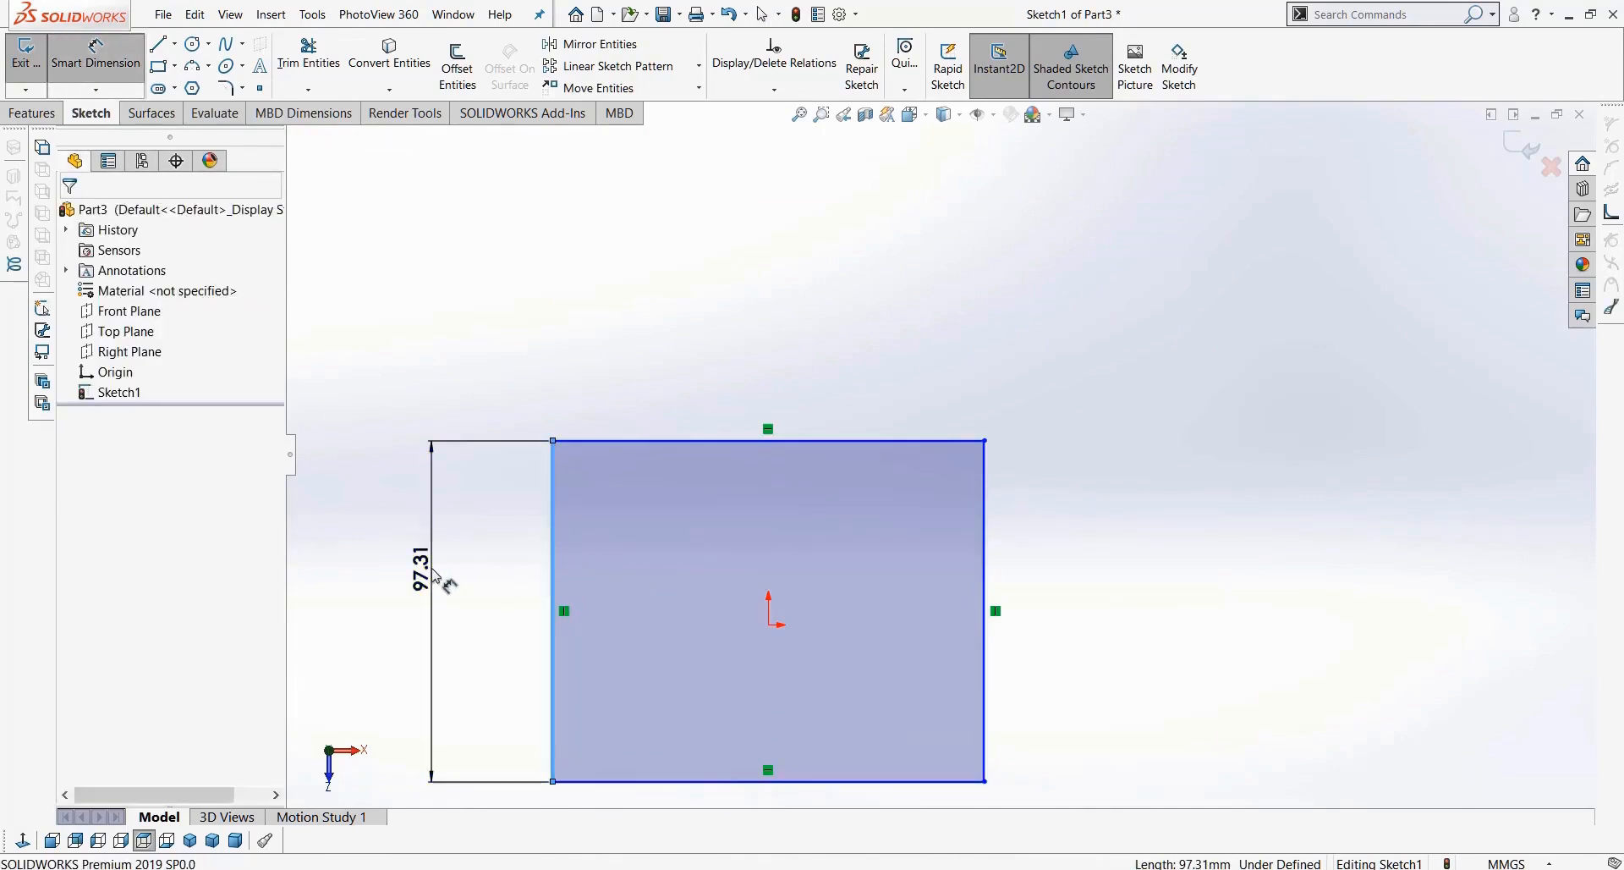
{"action": "left_click", "coordinate": [433, 573]}
{"action": "type", "text": "50"}
{"action": "key", "text": "Return"}
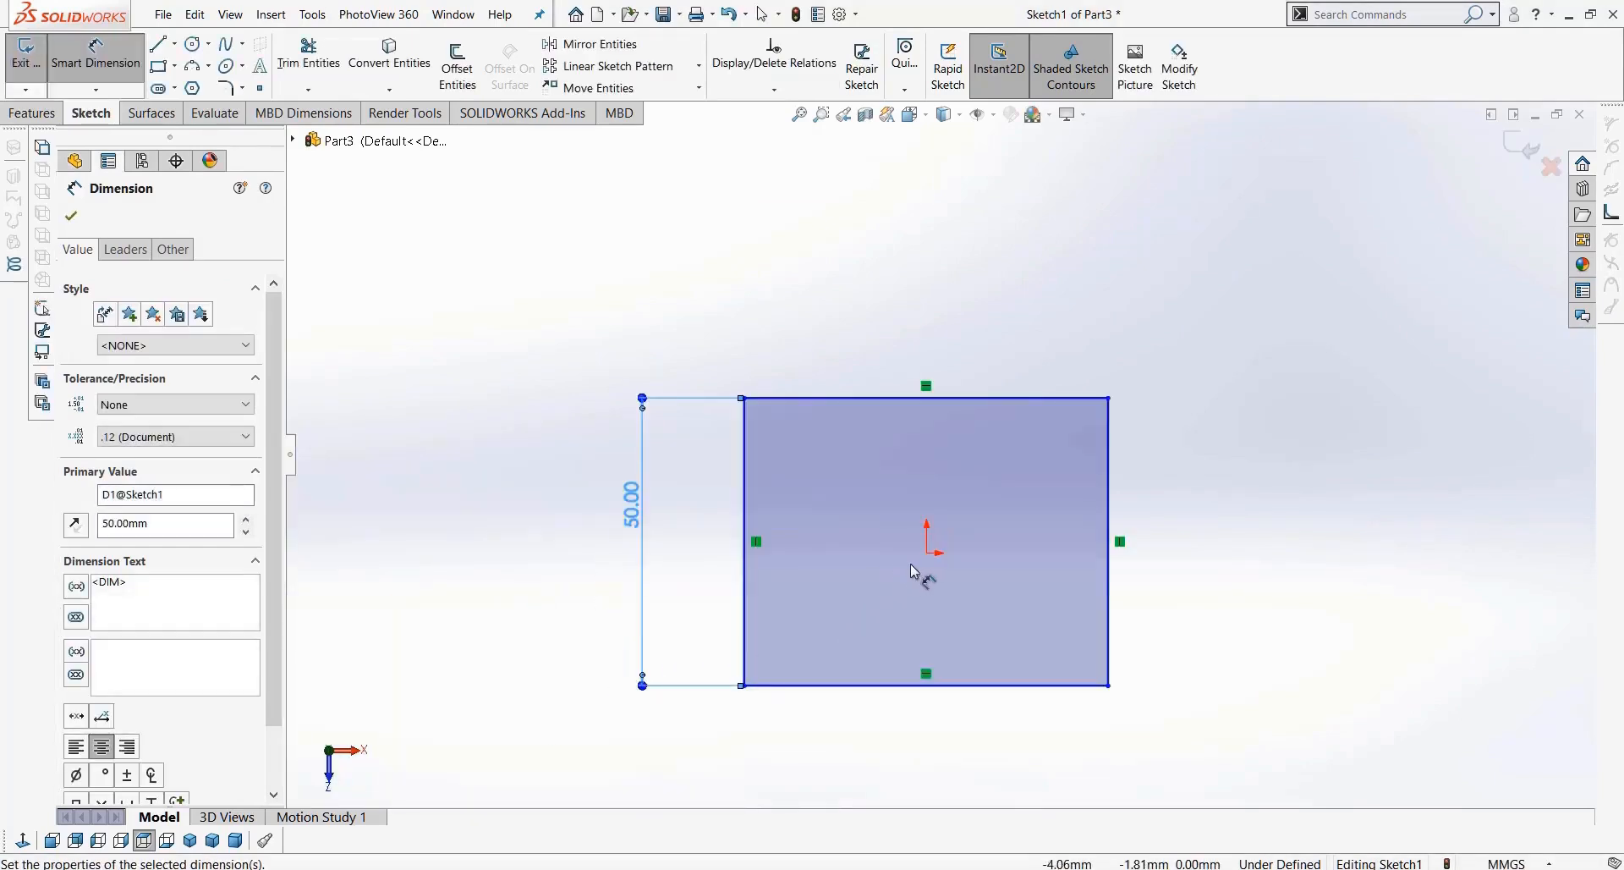
{"action": "key", "text": "Escape"}
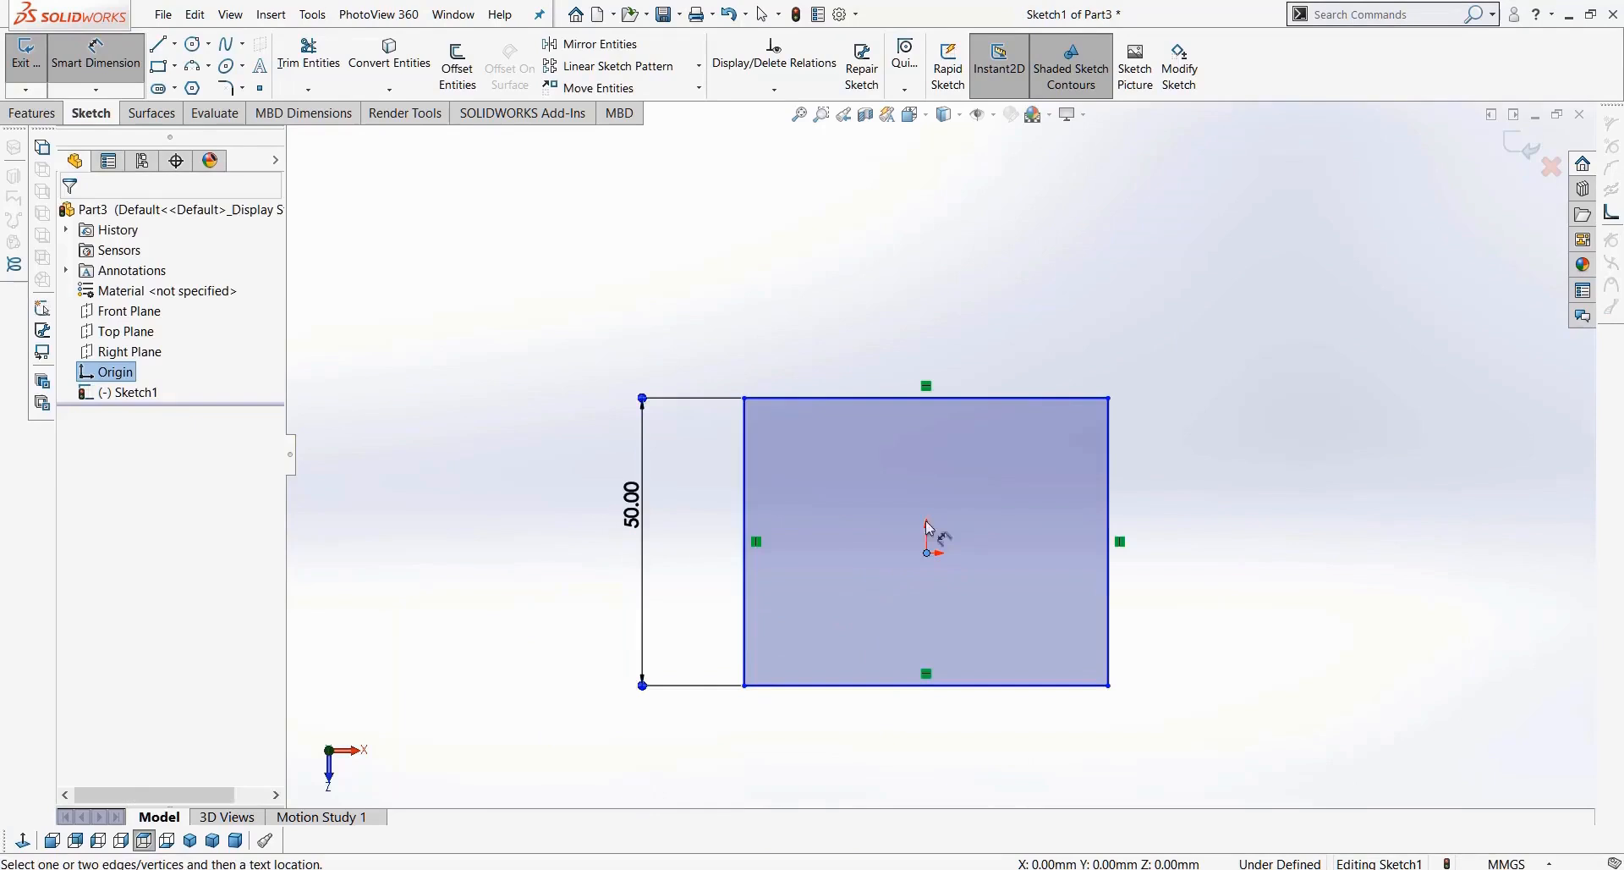
Step: Add a 25 mm dimension between the rectangle's top edge and the origin
{"action": "left_click", "coordinate": [962, 398]}
{"action": "left_click", "coordinate": [928, 552]}
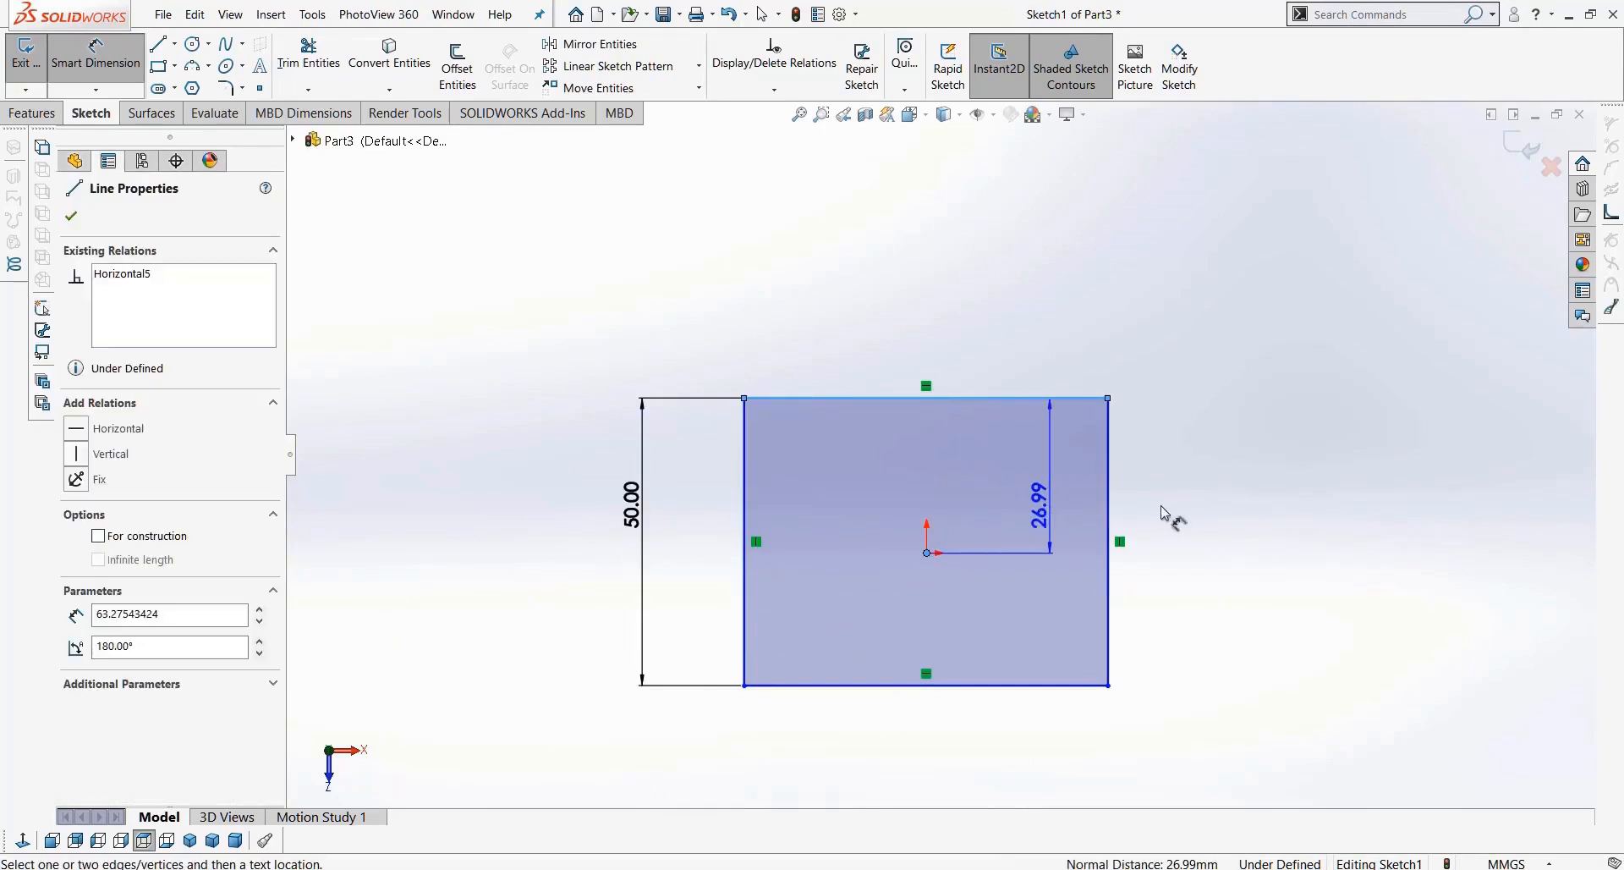
{"action": "left_click", "coordinate": [1234, 513]}
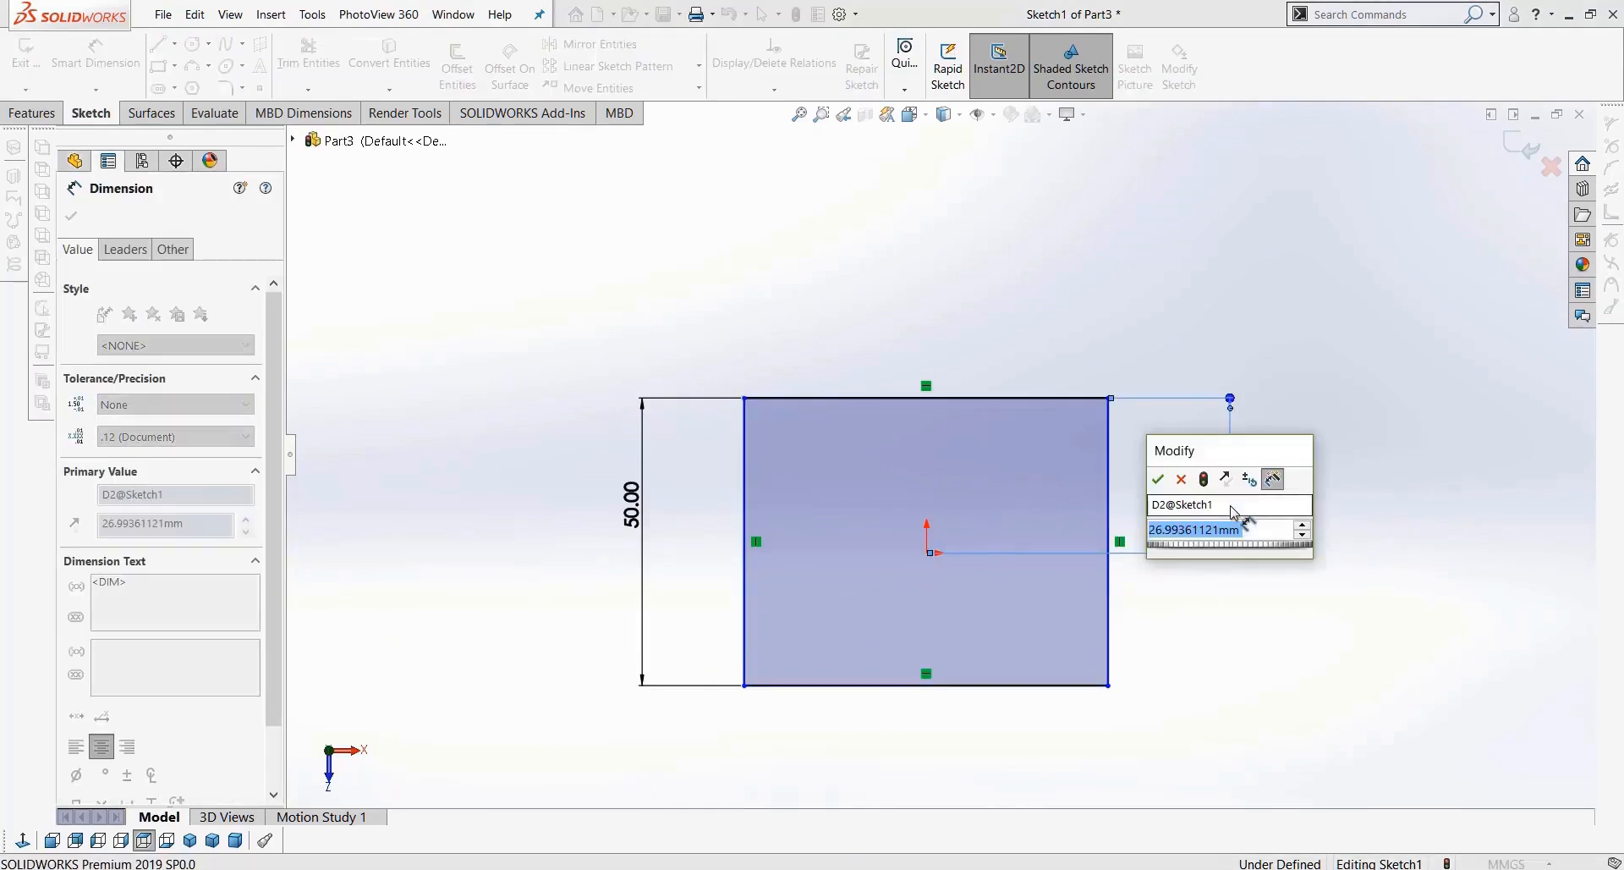
{"action": "type", "text": "25.00mm"}
{"action": "key", "text": "Return"}
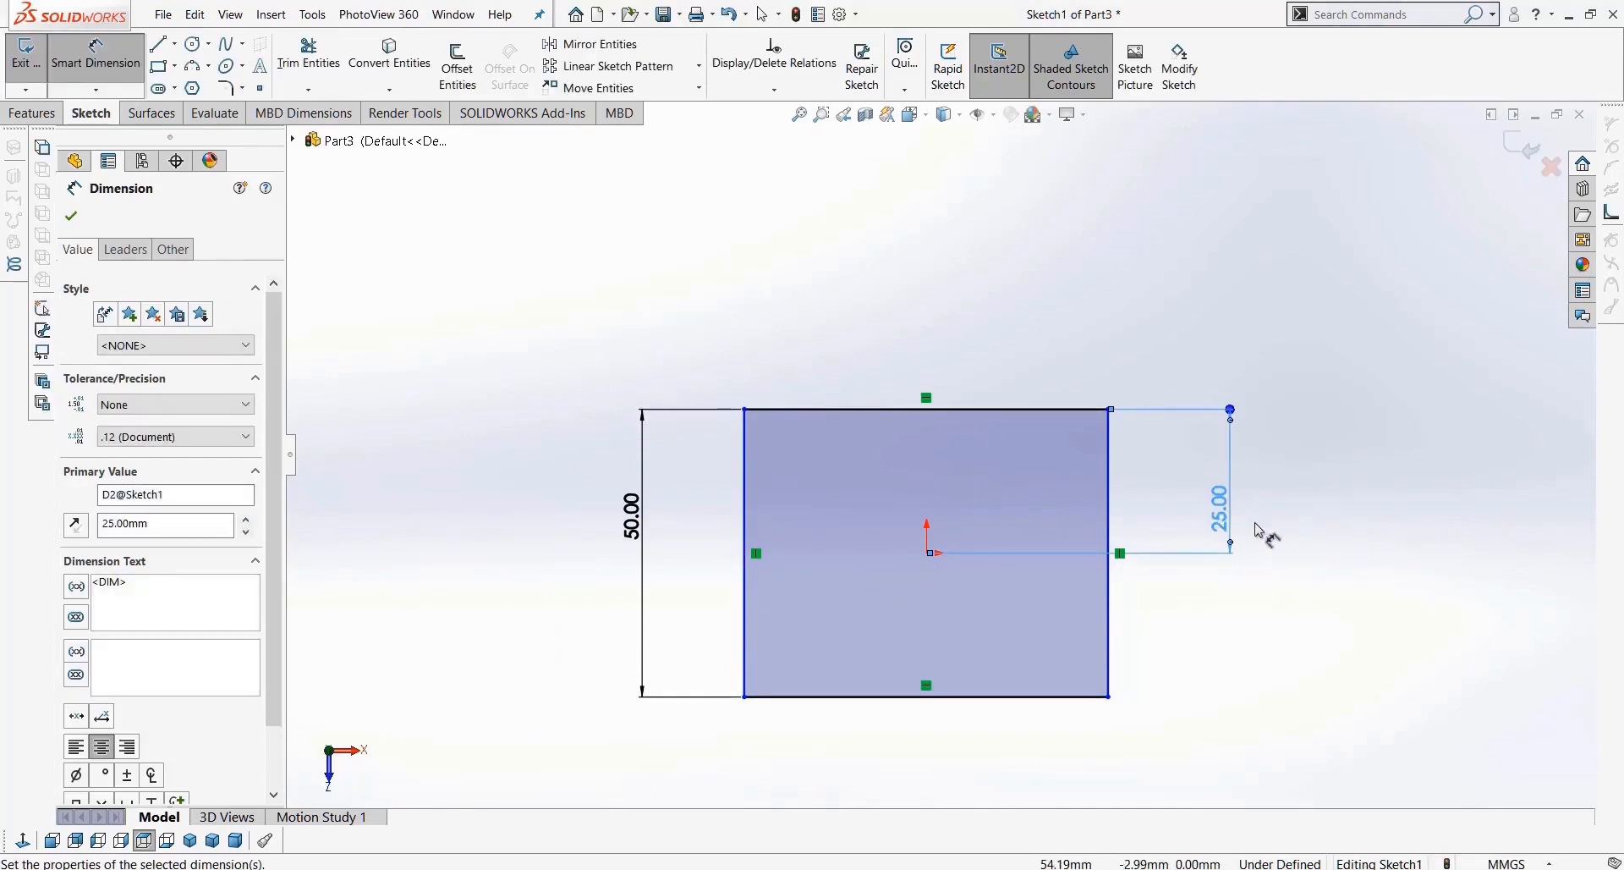
{"action": "key", "text": "Escape"}
{"action": "key", "text": "Escape"}
Step: Delete the dimensioned rectangle from the sketch and draw a center rectangle from the origin in its place
{"action": "left_click_drag", "start_coordinate": [1285, 316], "coordinate": [506, 772]}
{"action": "key", "text": "Delete"}
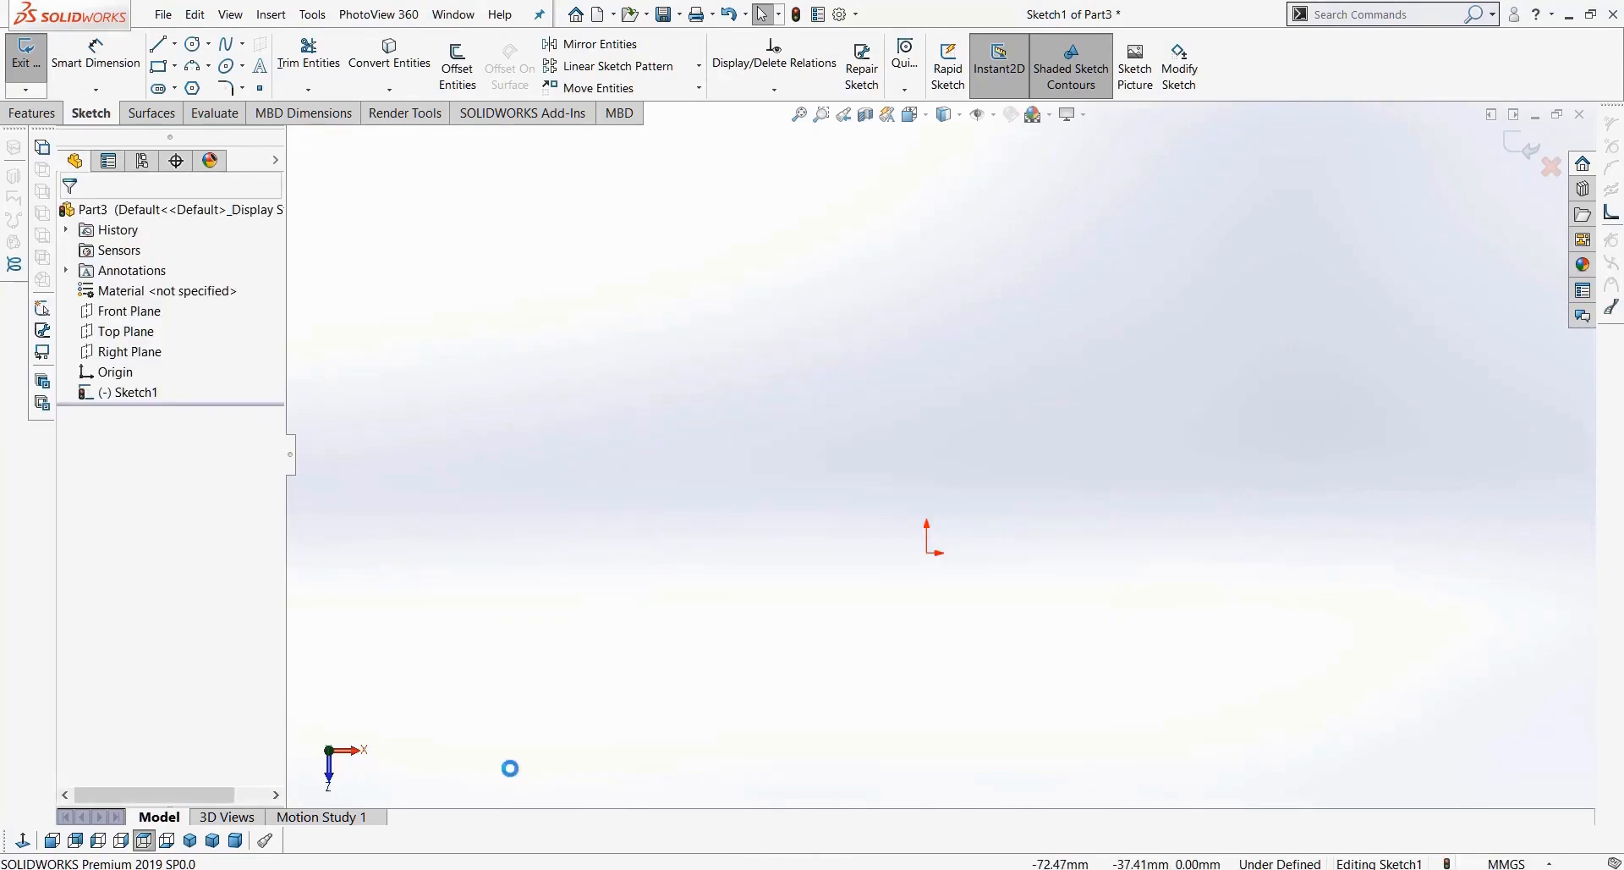
{"action": "left_click", "coordinate": [174, 66]}
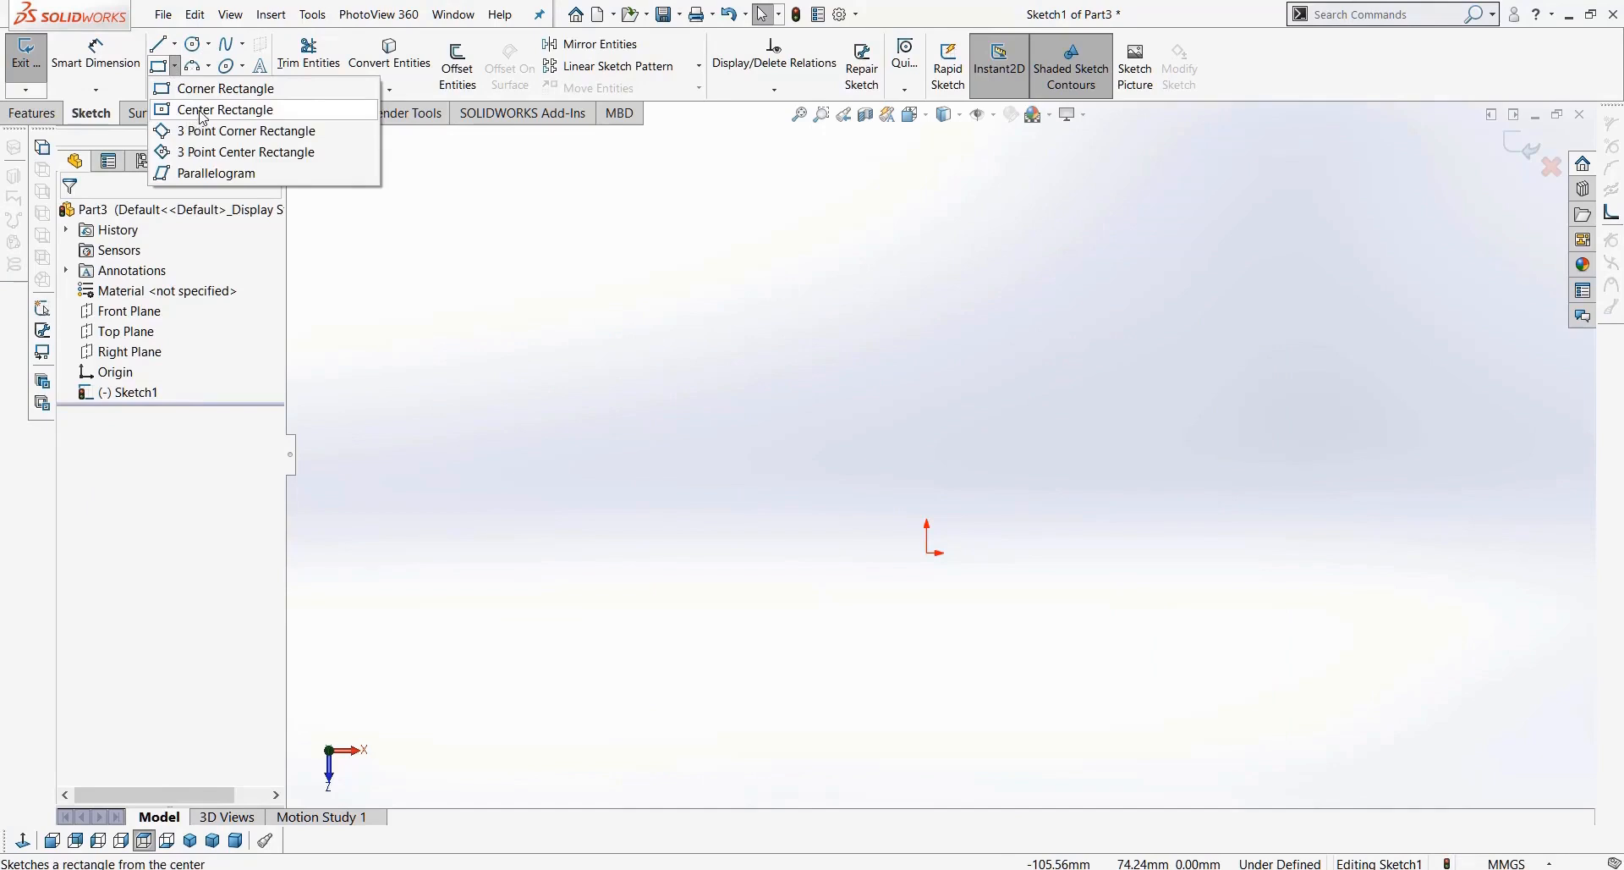
{"action": "left_click", "coordinate": [203, 117]}
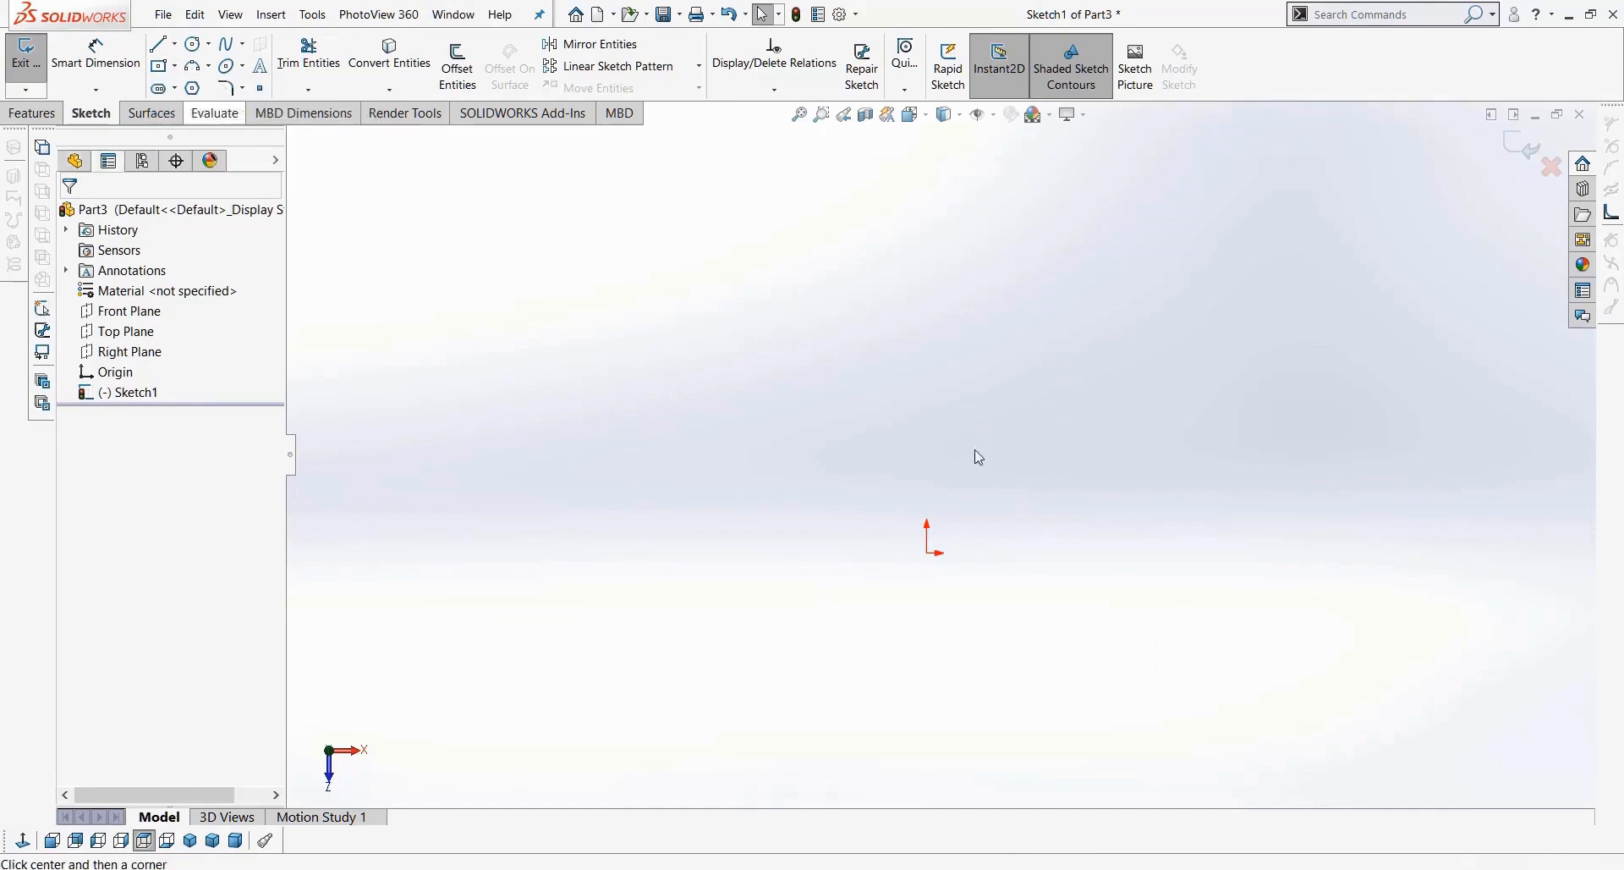
{"action": "left_click", "coordinate": [927, 552]}
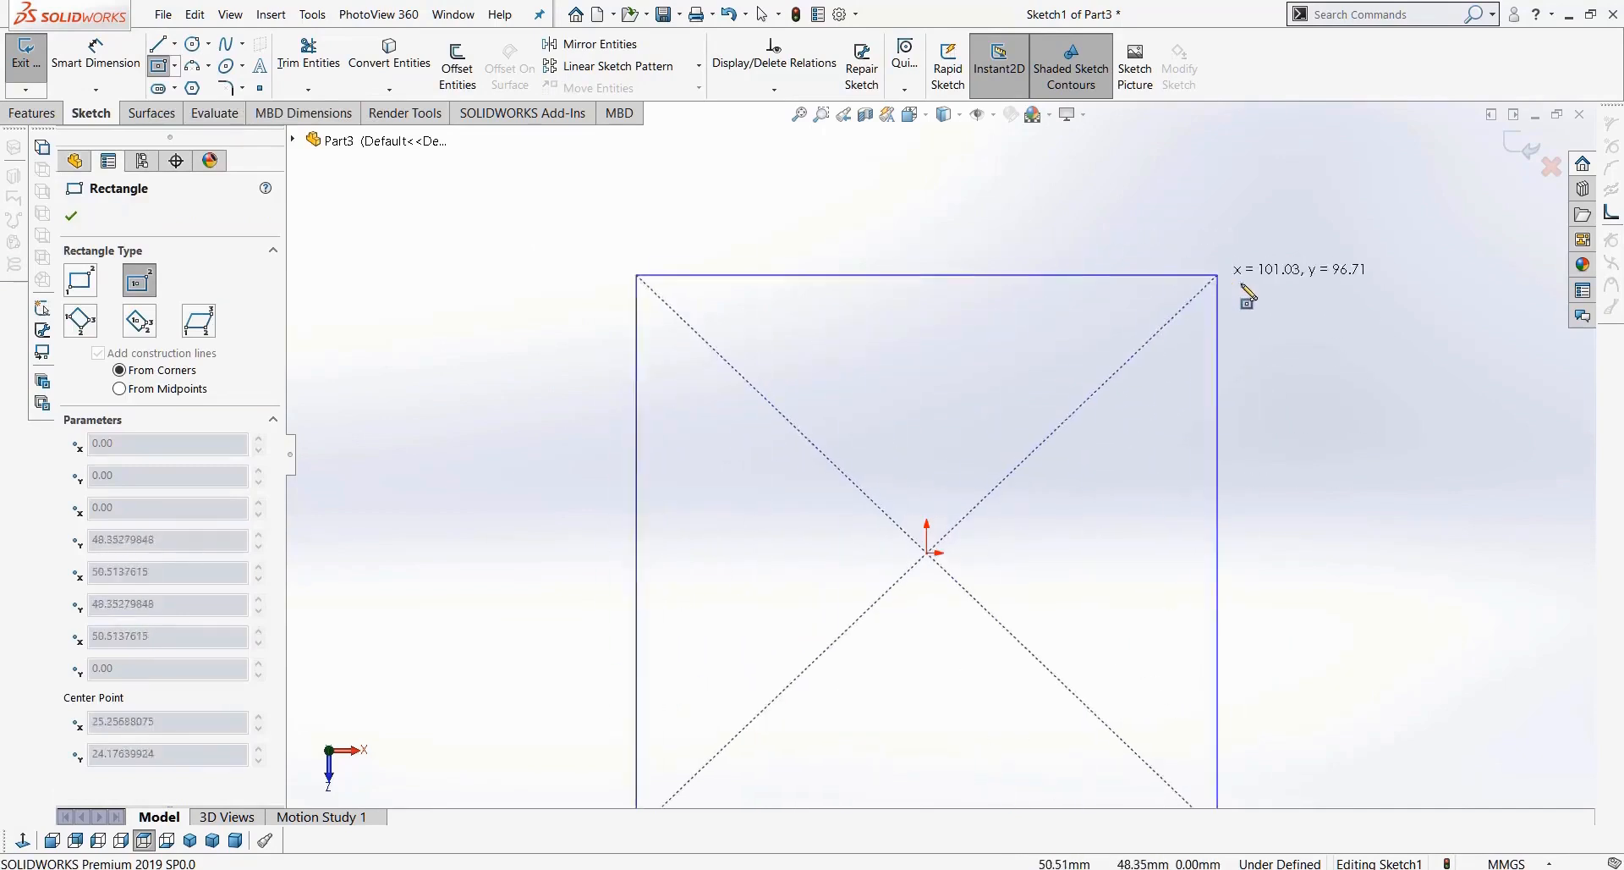
{"action": "left_click", "coordinate": [1252, 386]}
{"action": "scroll", "coordinate": [1160, 573], "scroll_direction": "up", "scroll_amount": 3}
{"action": "scroll", "coordinate": [1138, 569], "scroll_direction": "down", "scroll_amount": 2}
{"action": "key", "text": "Escape"}
{"action": "scroll", "coordinate": [1099, 546], "scroll_direction": "up", "scroll_amount": 1}
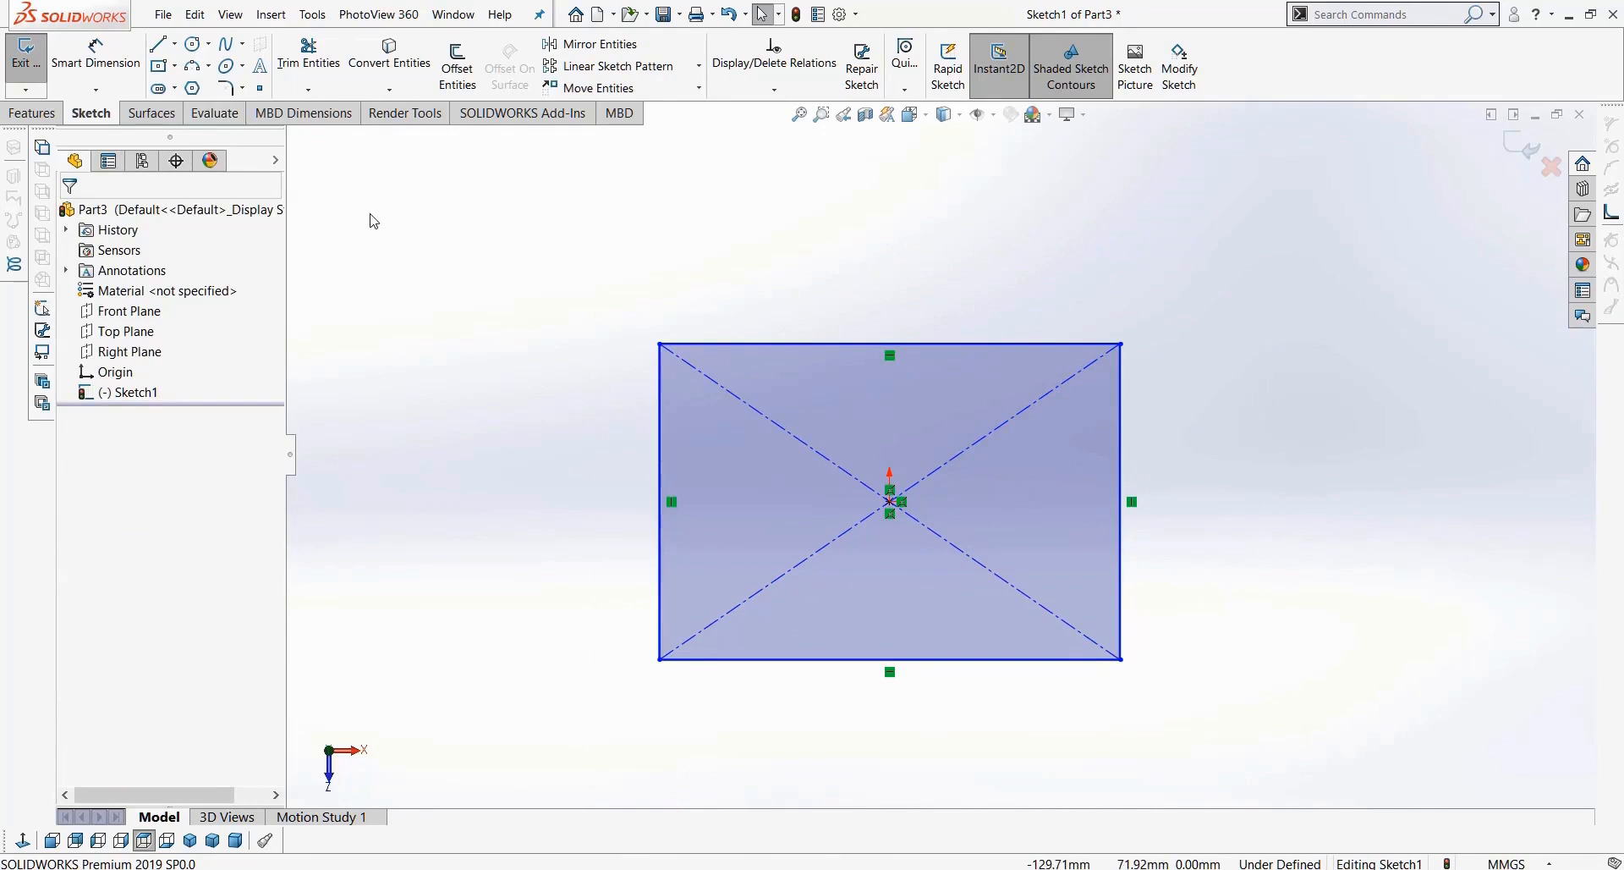
Step: Dimension the bottom edge of the center rectangle to 50 mm
{"action": "left_click", "coordinate": [96, 55]}
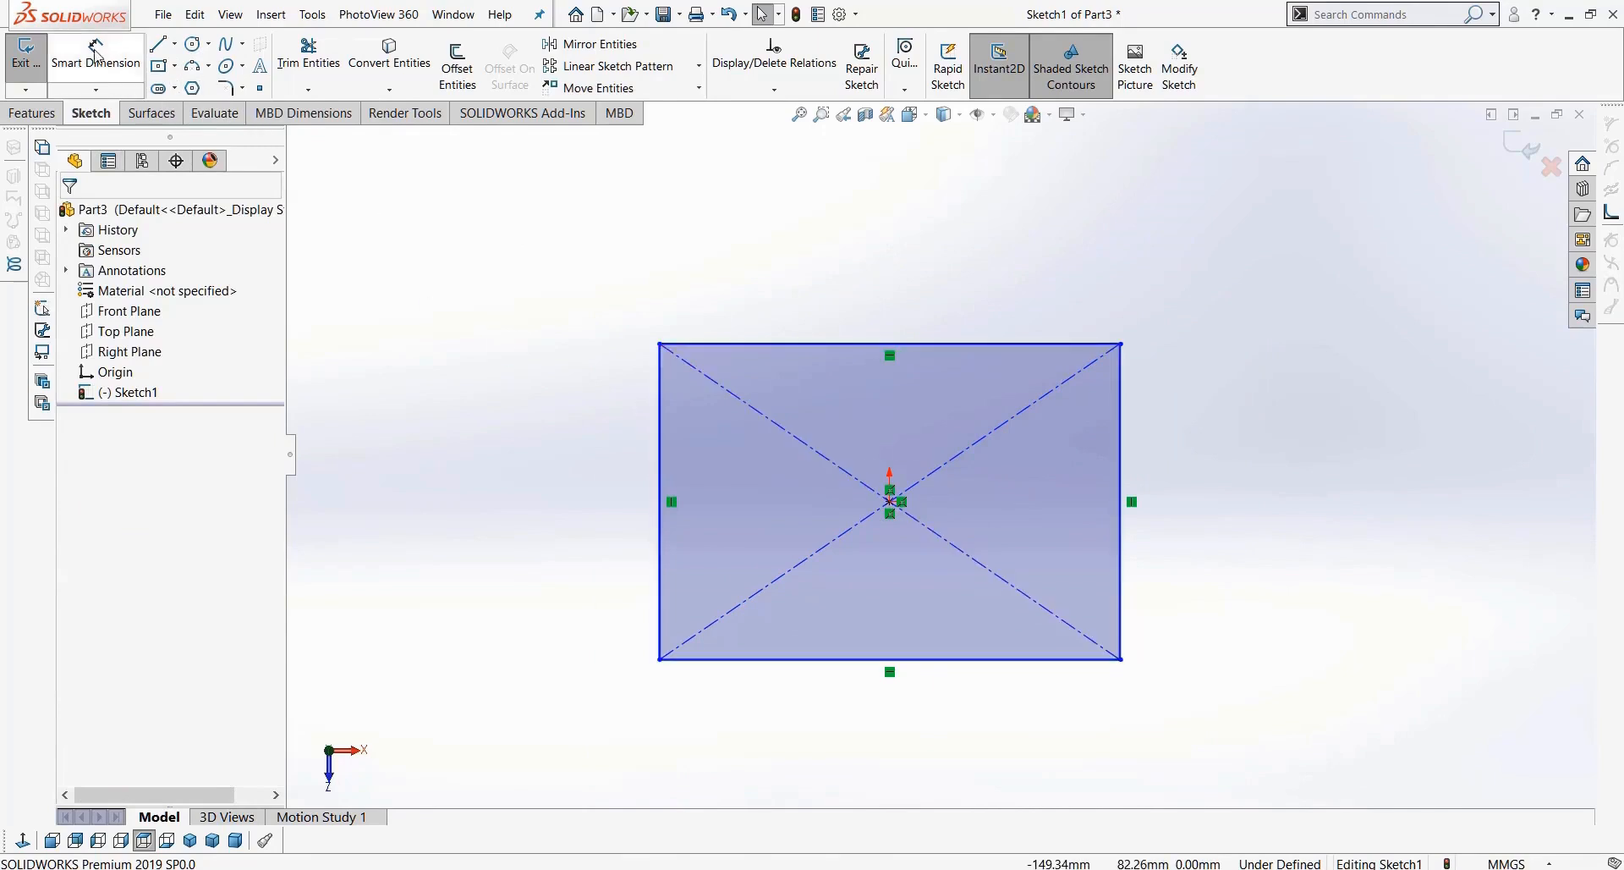
{"action": "left_click", "coordinate": [865, 663]}
{"action": "left_click", "coordinate": [870, 757]}
{"action": "type", "text": "50"}
{"action": "key", "text": "Return"}
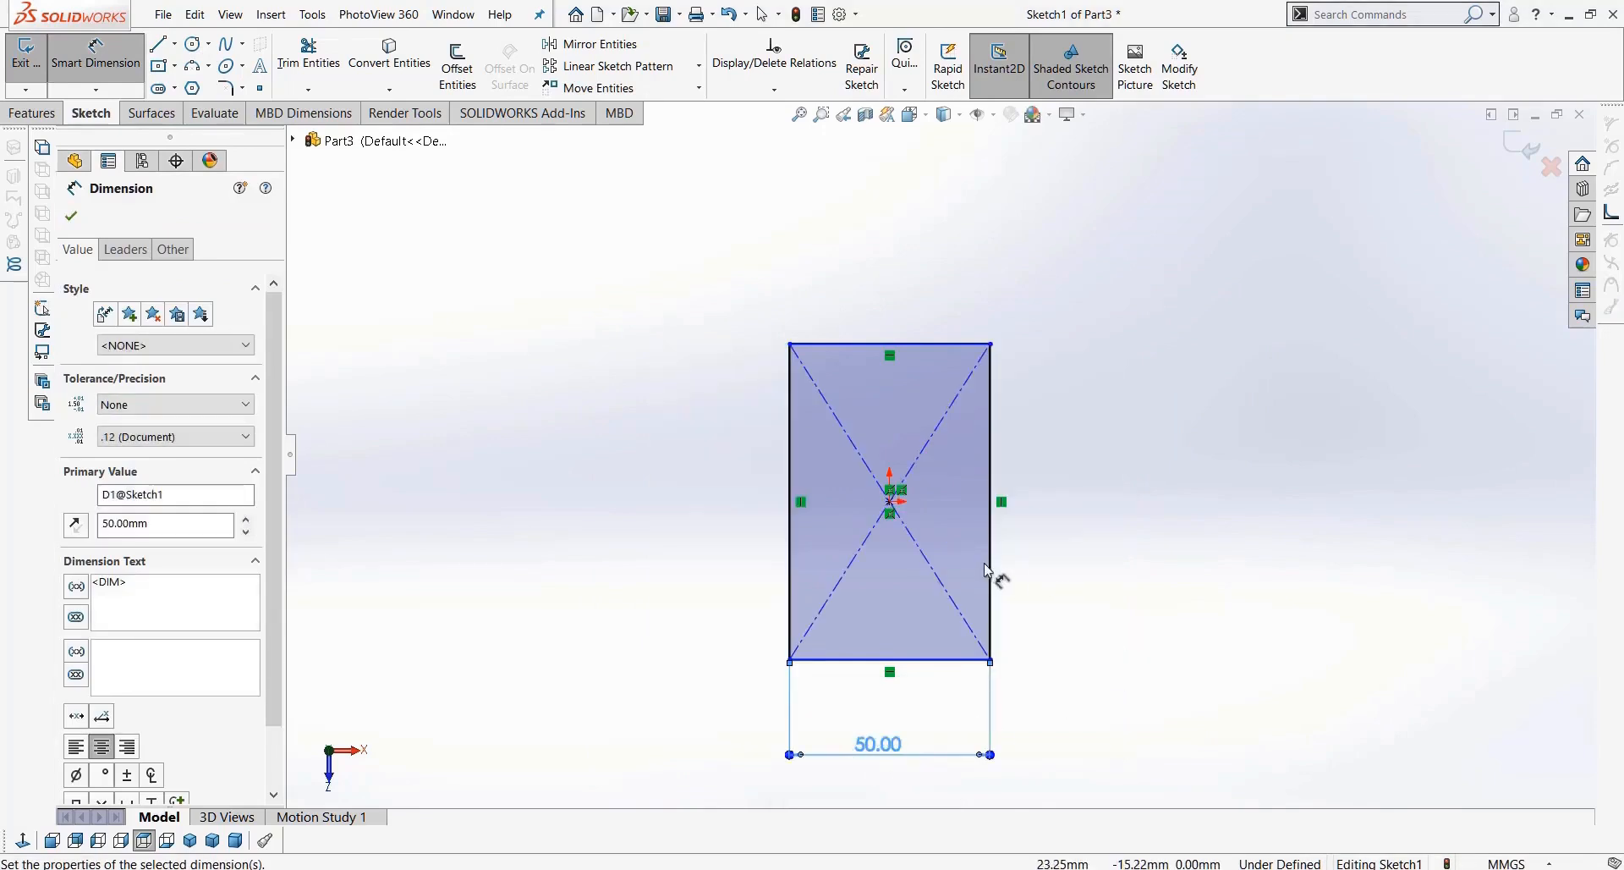
{"action": "key", "text": "Escape"}
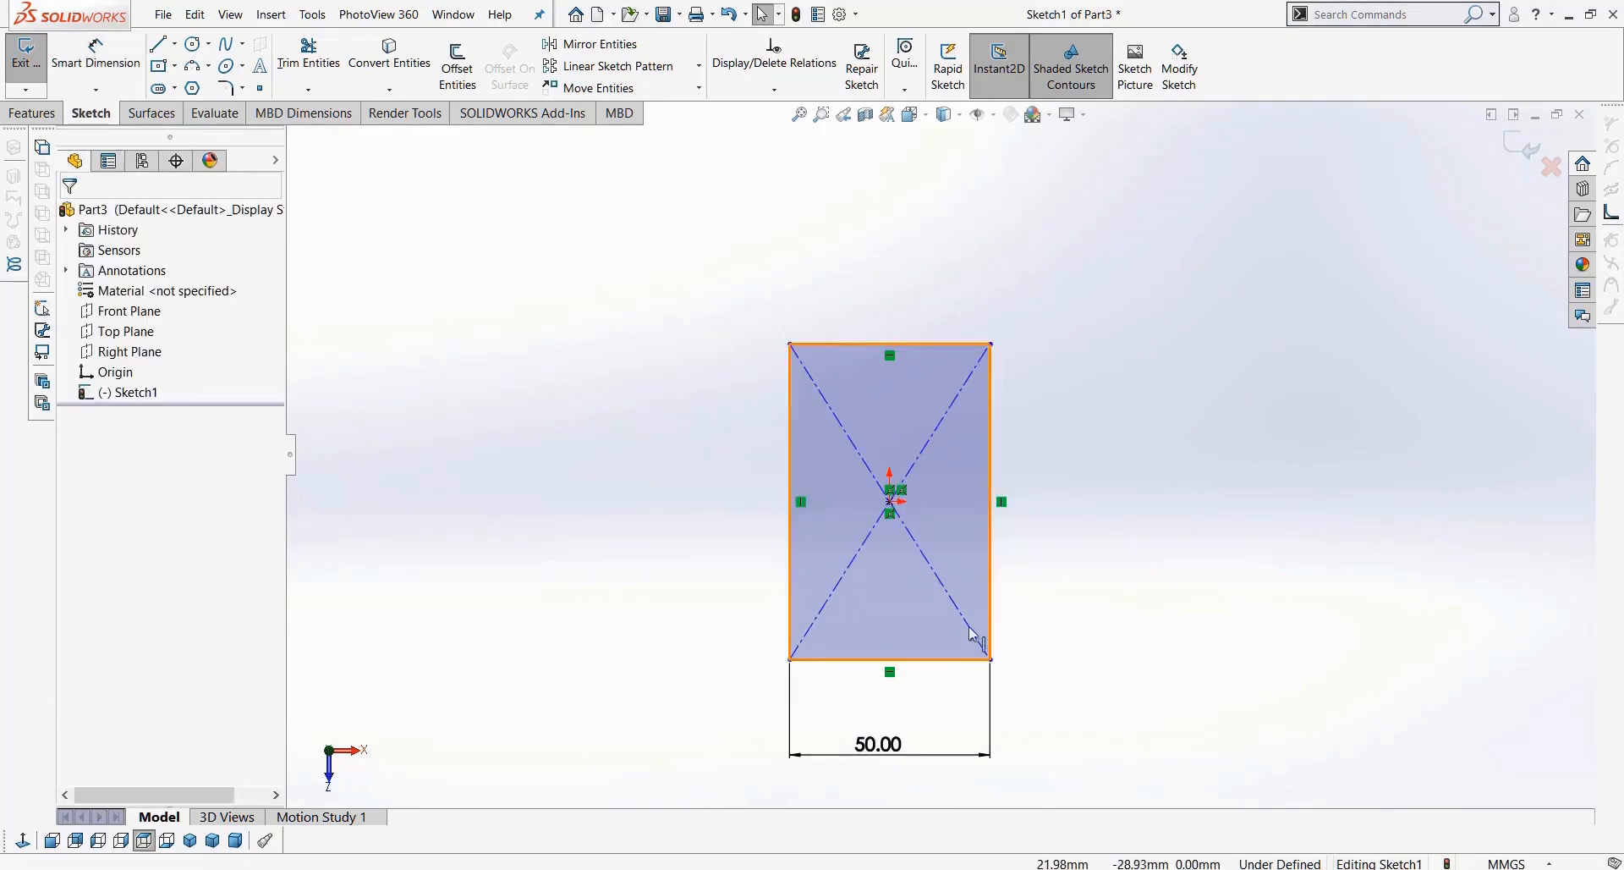
Step: Add an Equal relation between the rectangle's bottom and right edges to make it a square
{"action": "left_click", "coordinate": [939, 661]}
{"action": "left_click", "coordinate": [991, 609], "text": "ctrl"}
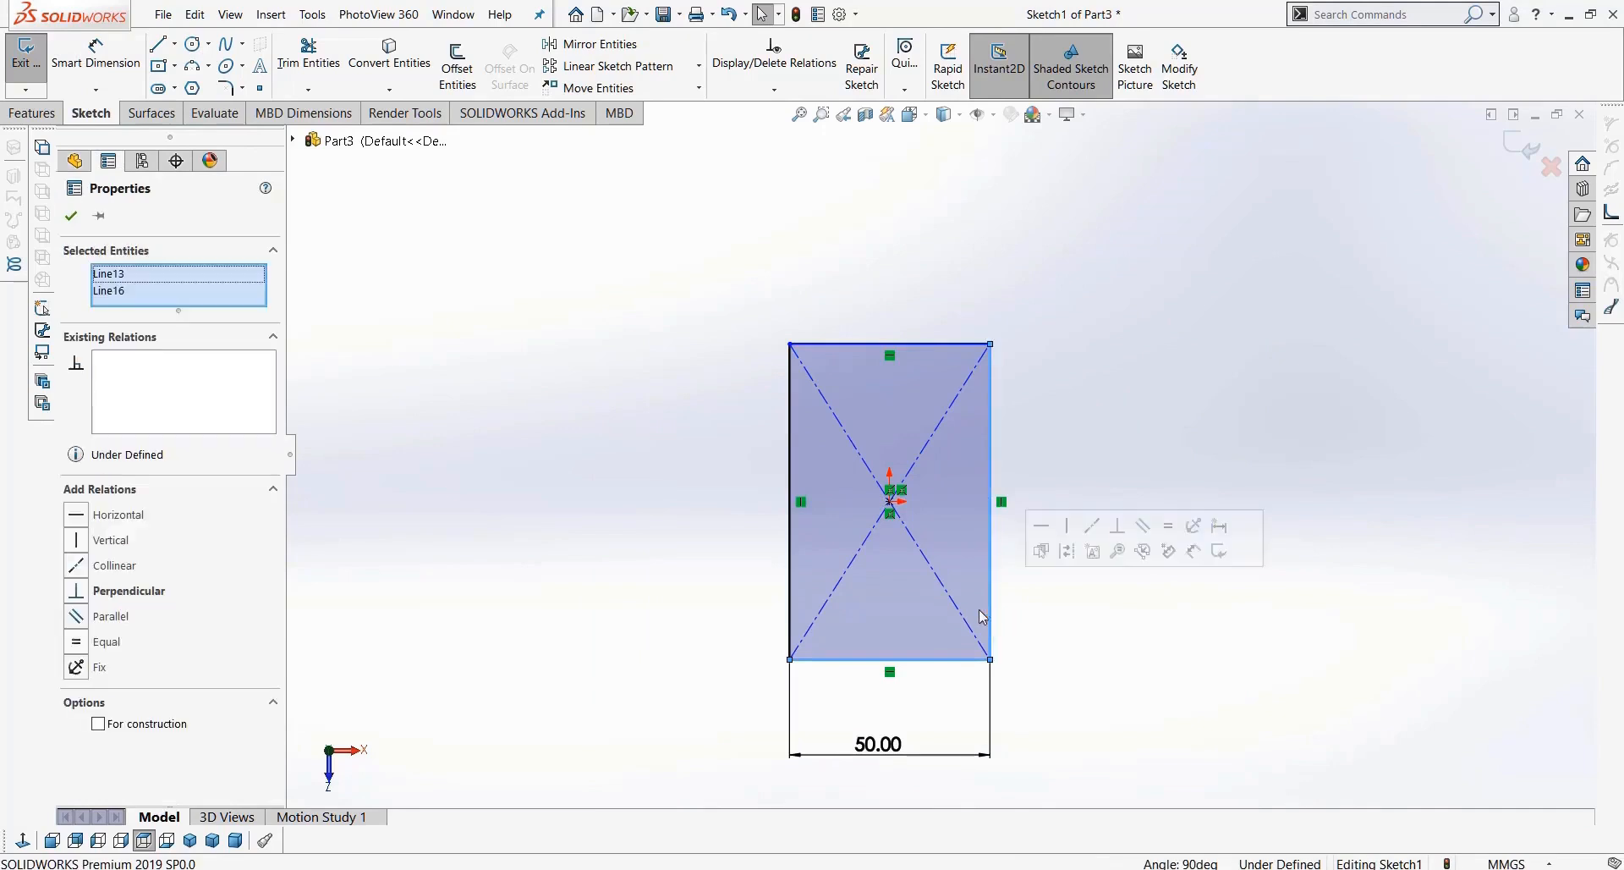
{"action": "left_click", "coordinate": [76, 643]}
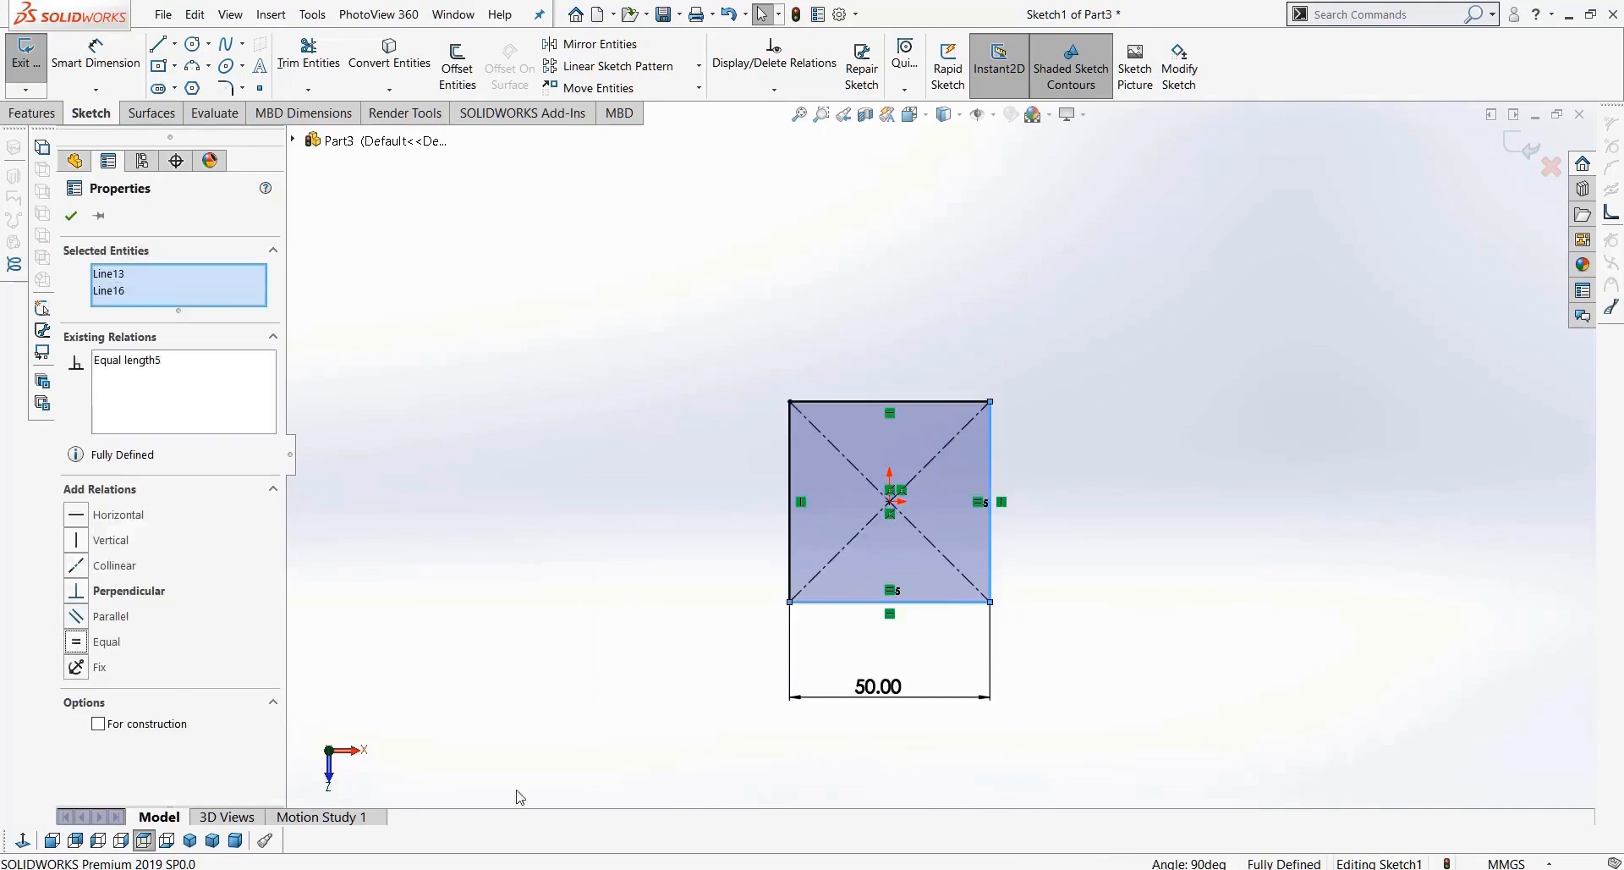
{"action": "left_click", "coordinate": [606, 624]}
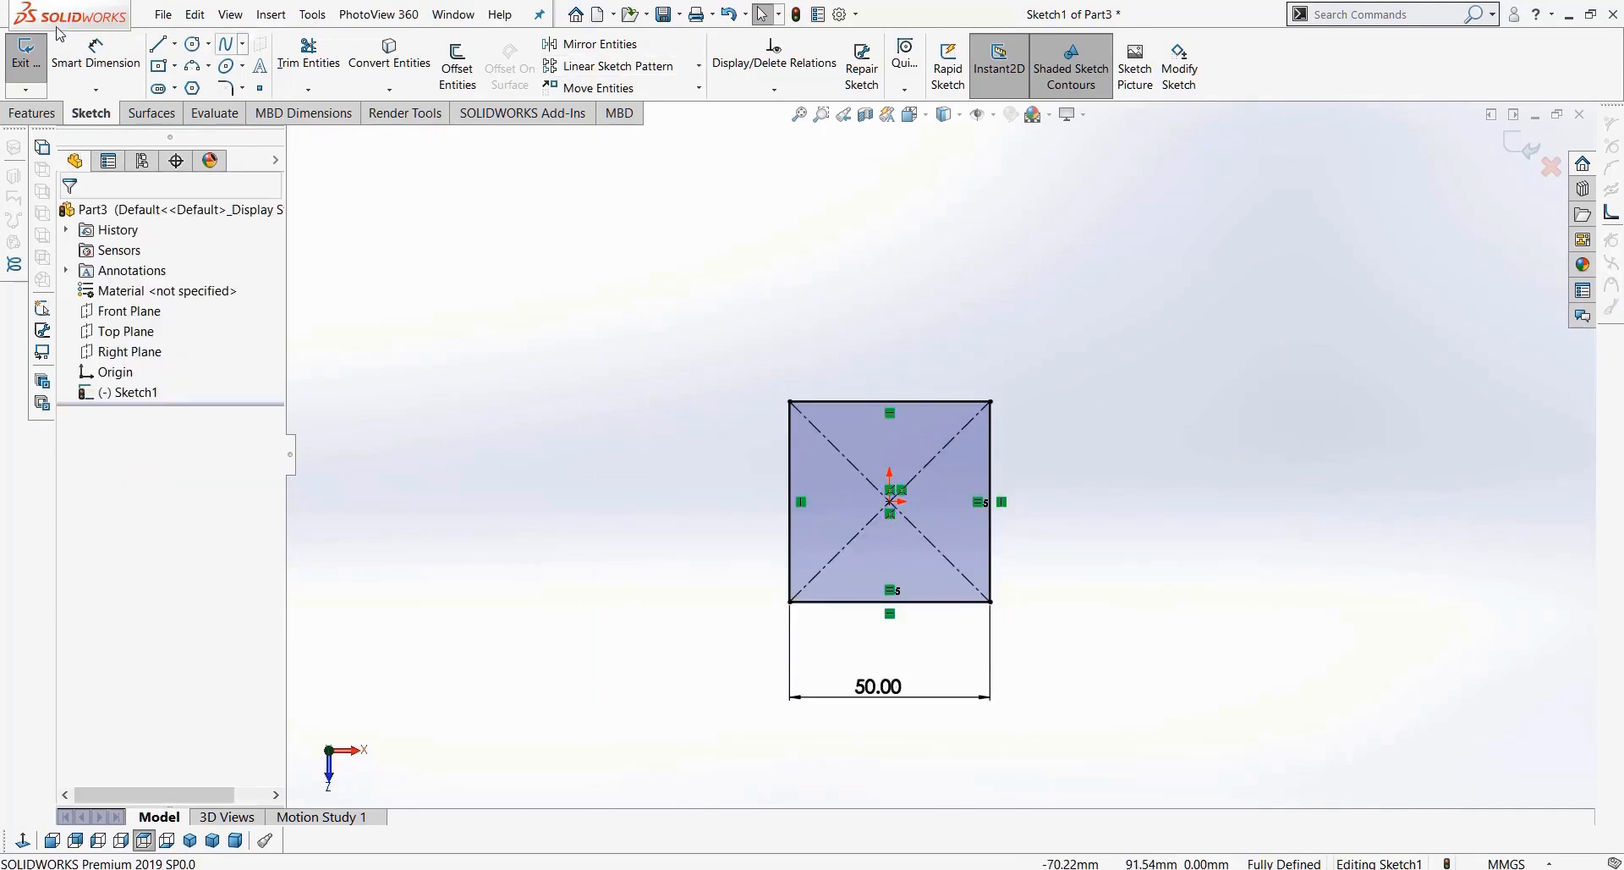
Step: Draw a separate horizontal line above the square, offset to its right
{"action": "left_click", "coordinate": [168, 51]}
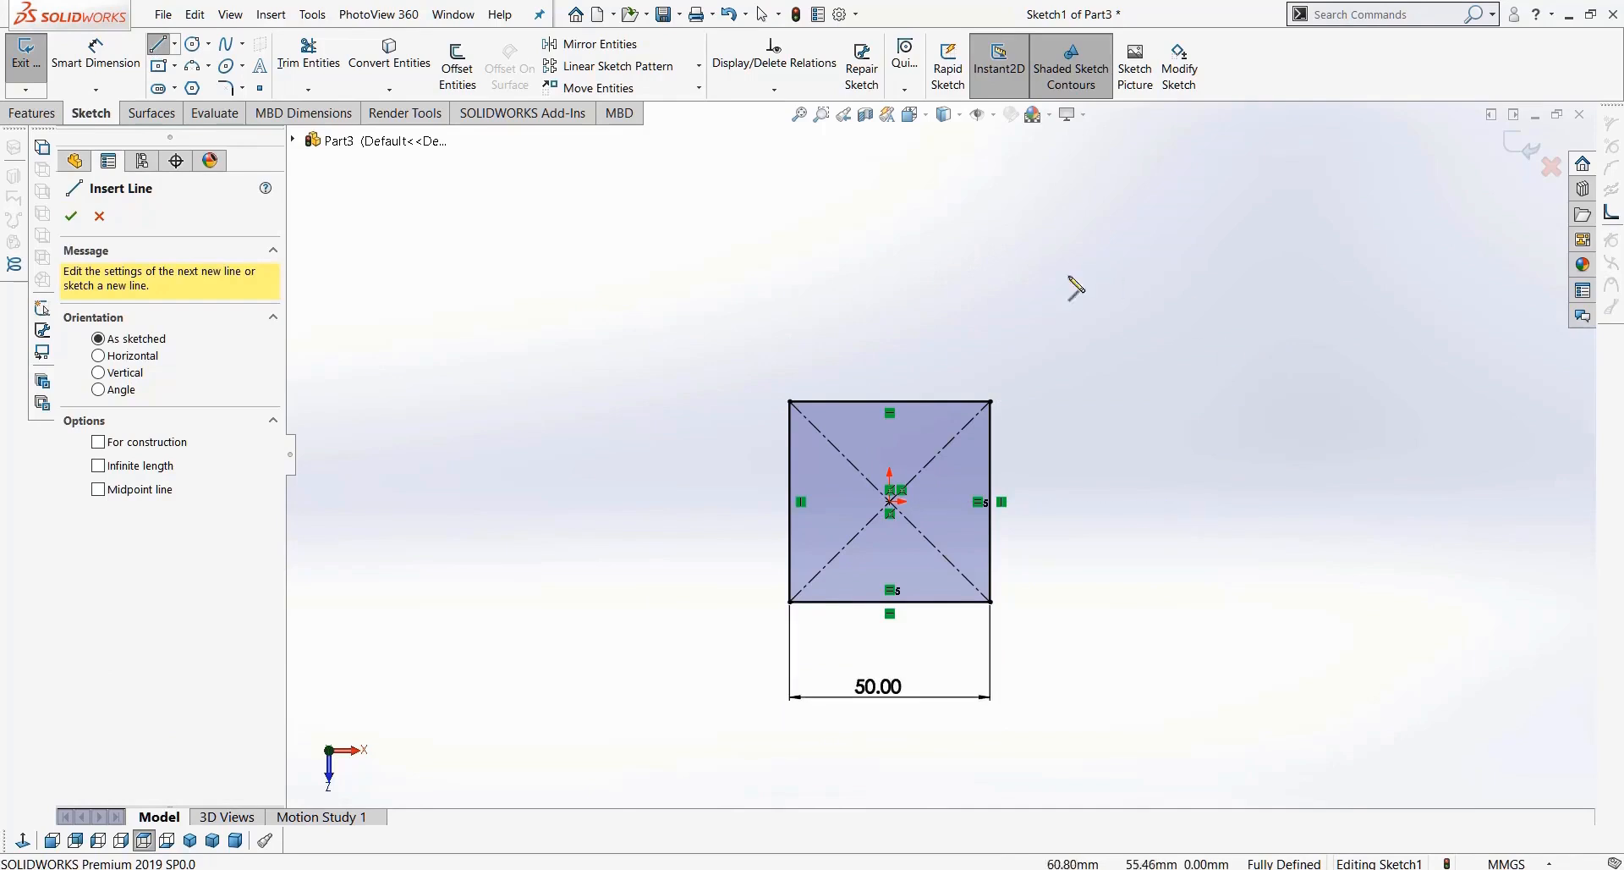
{"action": "key", "text": "Escape"}
{"action": "left_click", "coordinate": [1000, 283]}
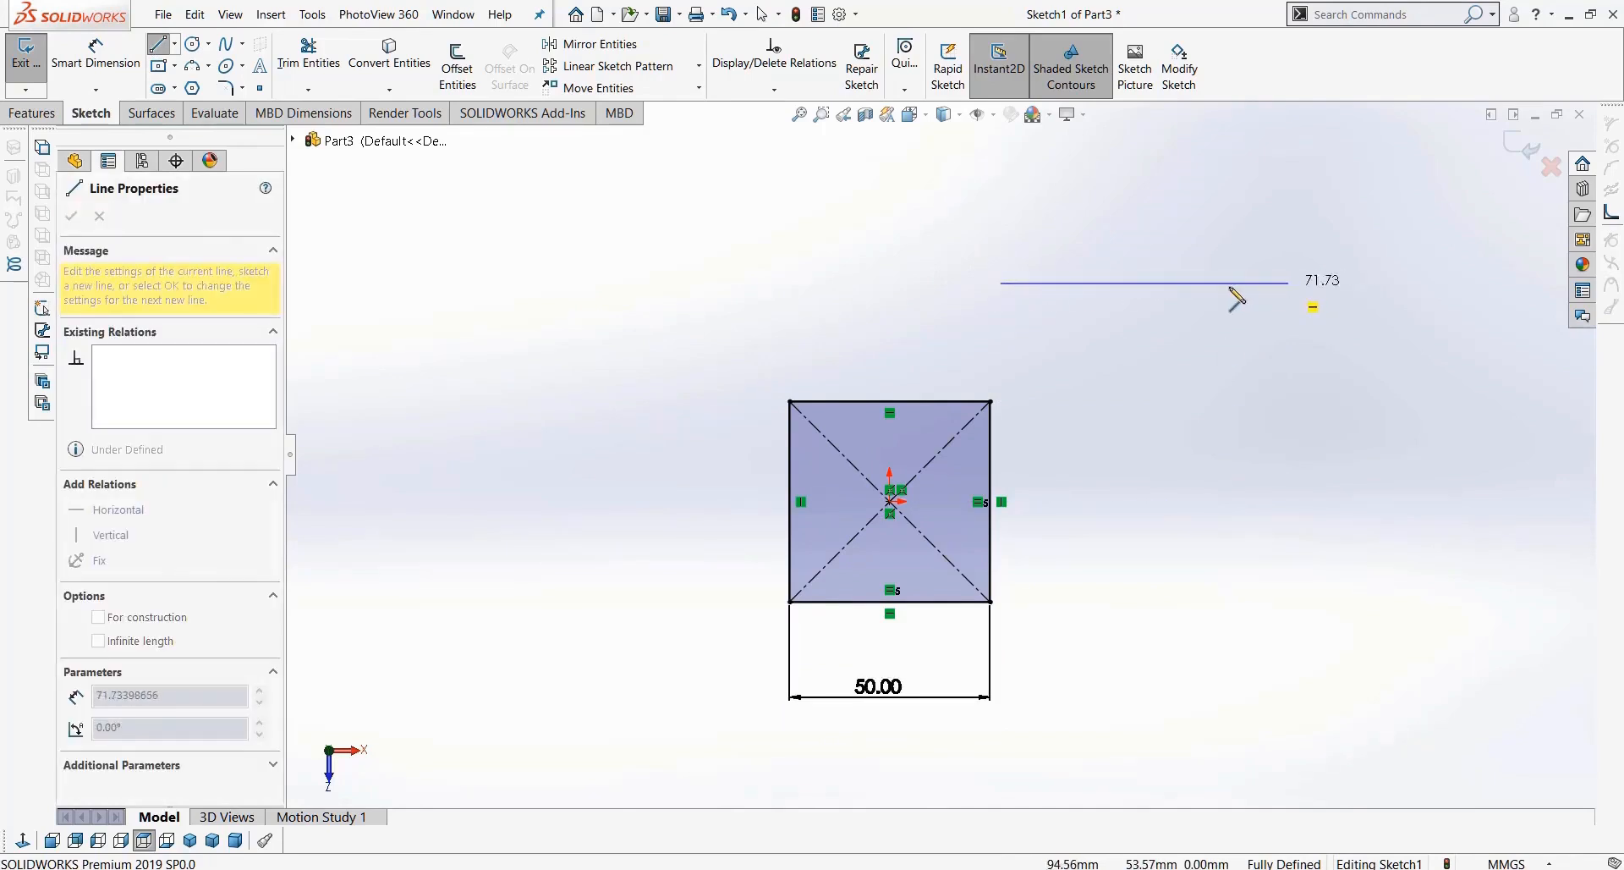
{"action": "left_click", "coordinate": [1208, 283]}
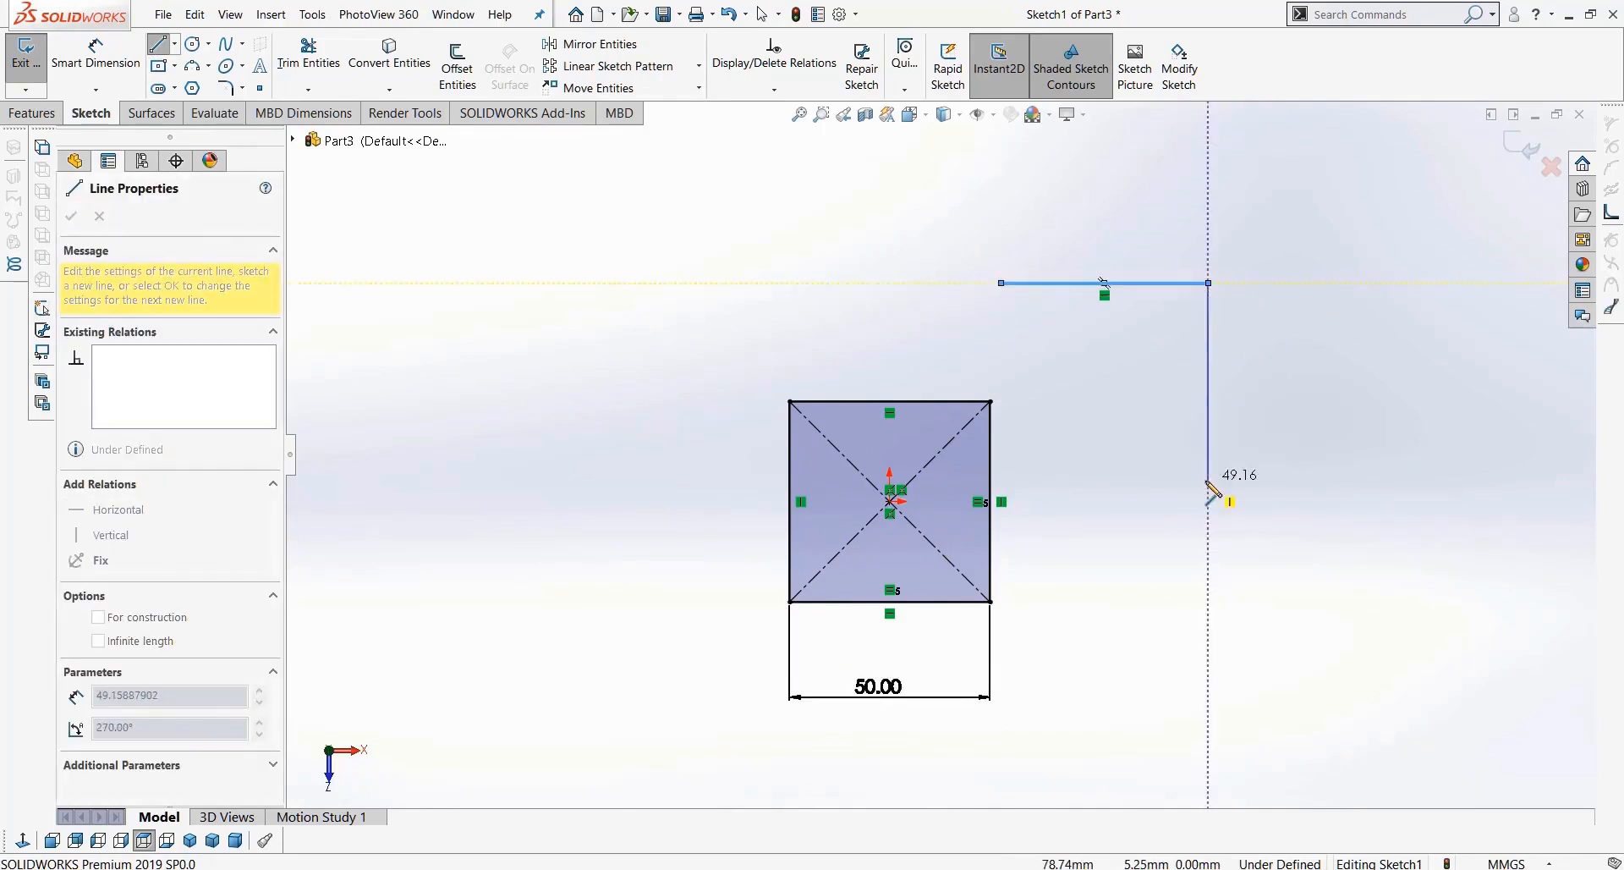
{"action": "key", "text": "Escape"}
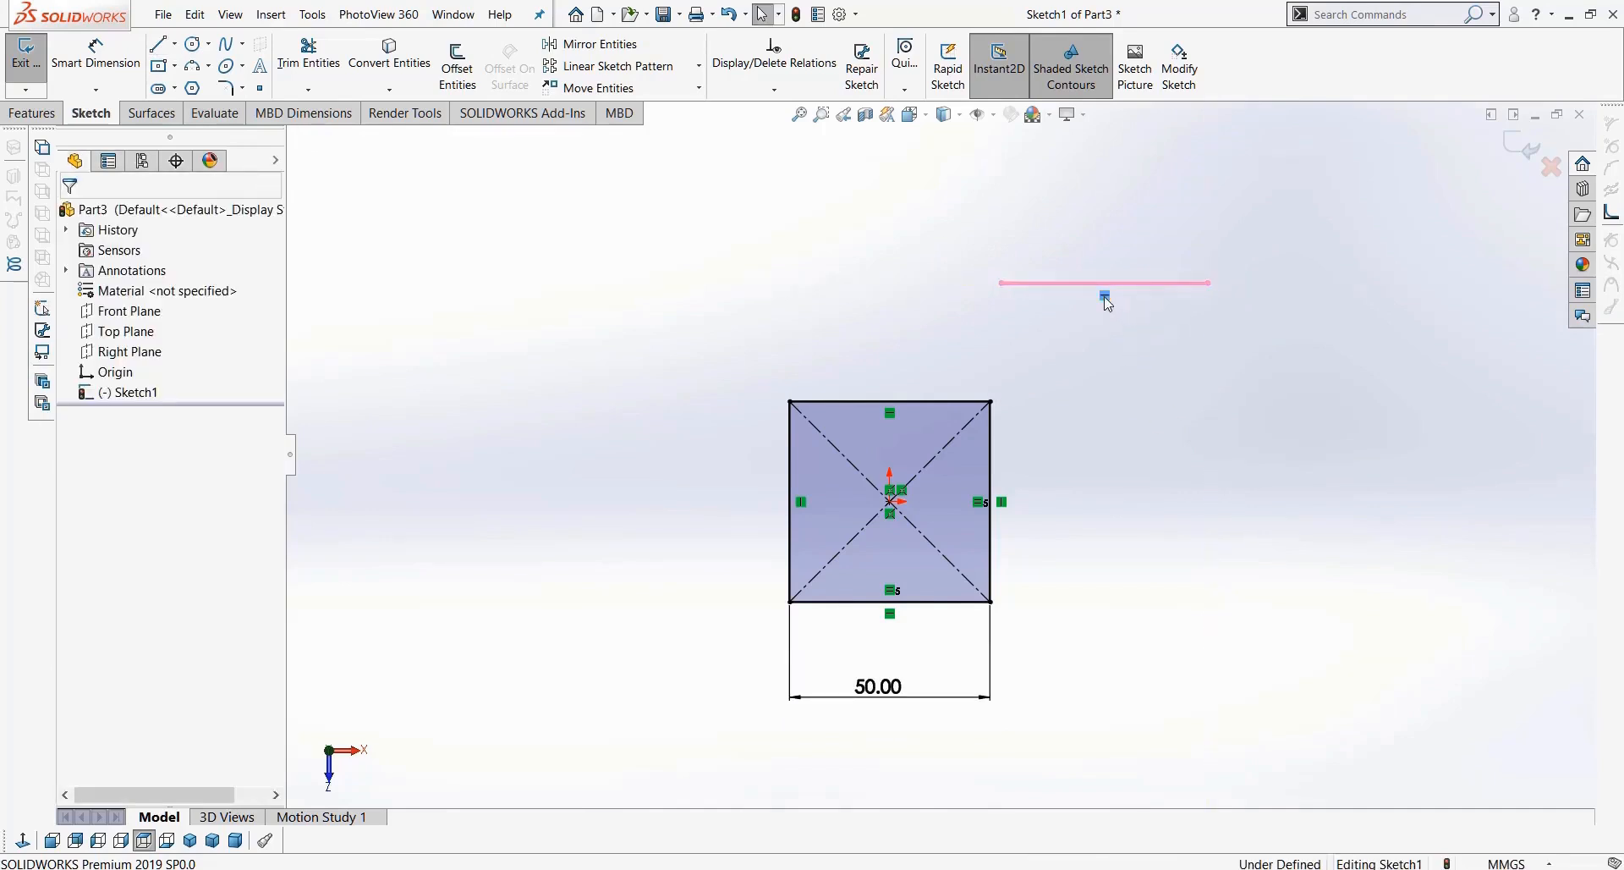
Step: Tilt the separate line by moving its right endpoint and level it again with a Horizontal relation
{"action": "left_click_drag", "start_coordinate": [1210, 285], "coordinate": [1123, 328]}
{"action": "left_click", "coordinate": [1124, 329]}
{"action": "left_click", "coordinate": [76, 428]}
{"action": "left_click", "coordinate": [1214, 370]}
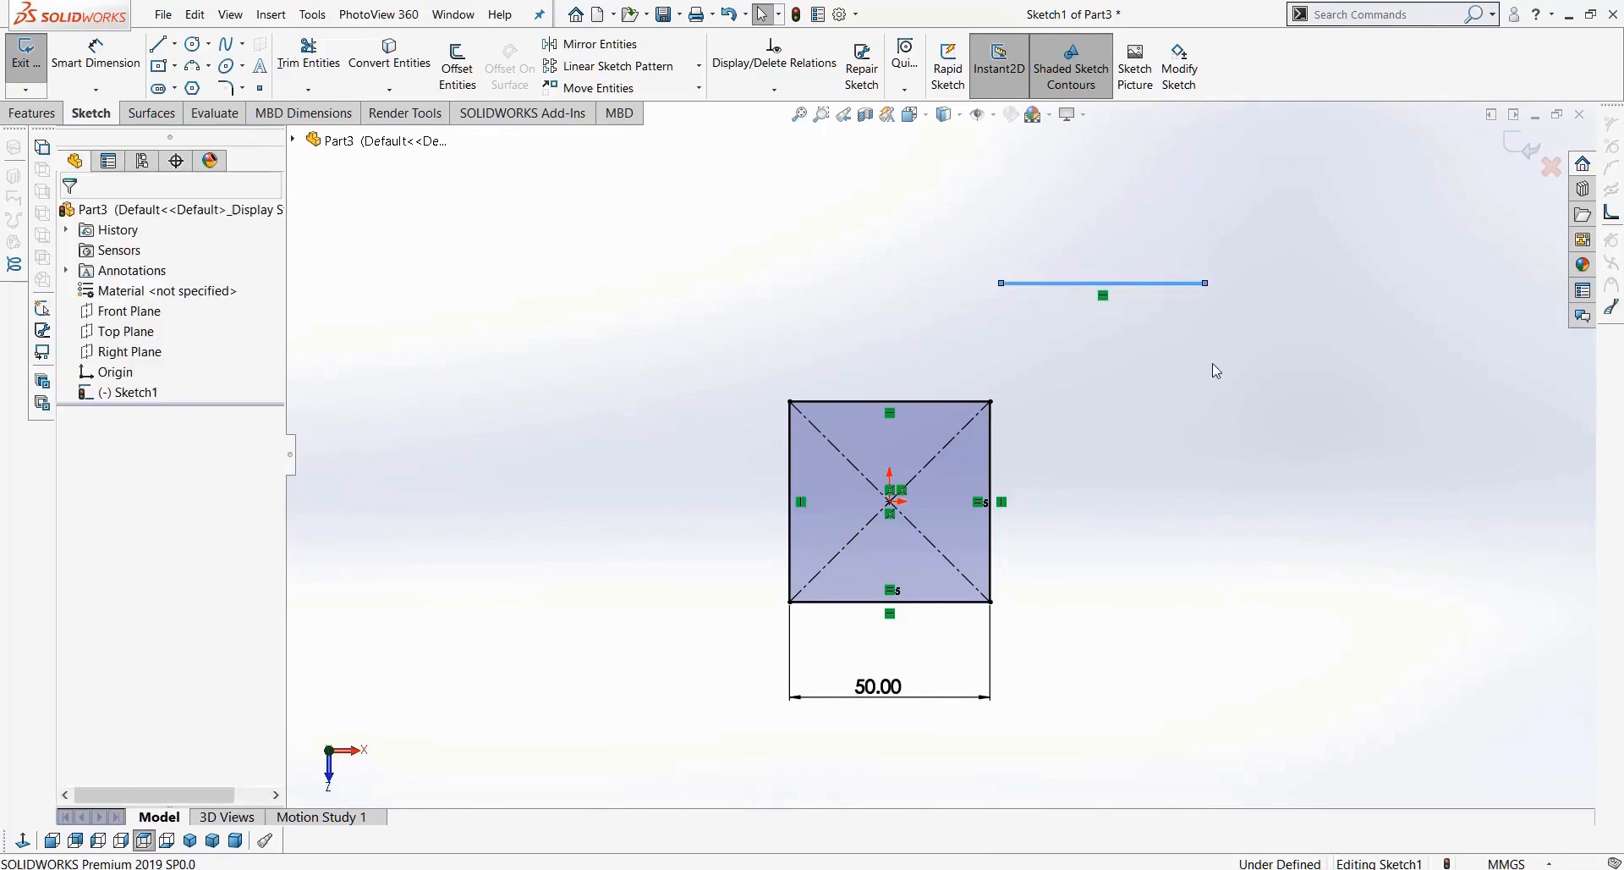
Step: Try adding a Vertical relation to the horizontal line above the square
{"action": "left_click", "coordinate": [1148, 285]}
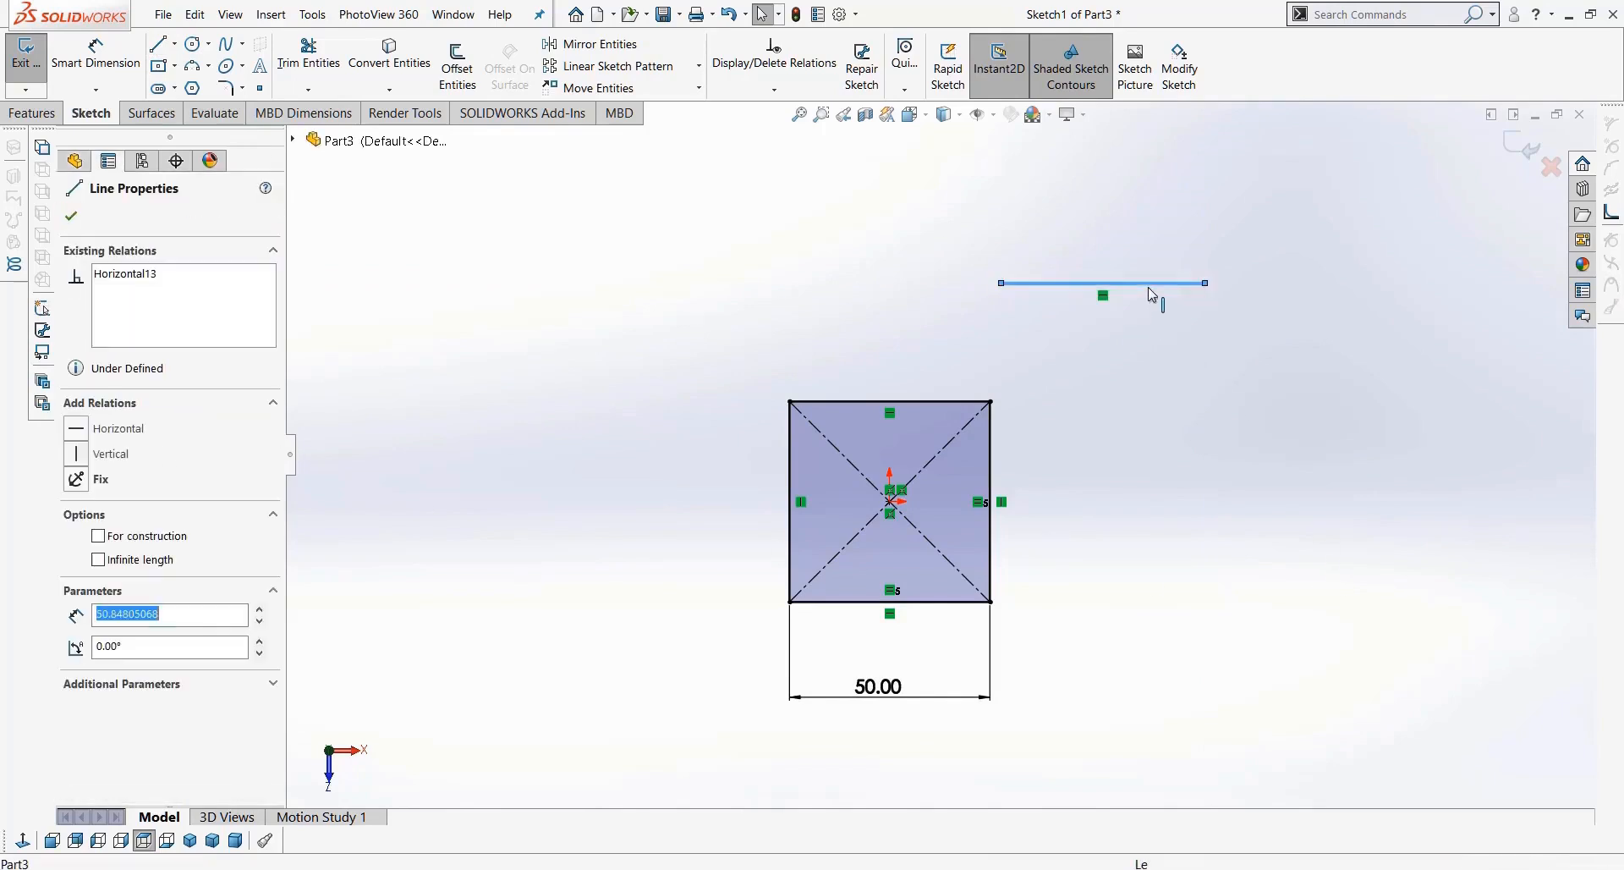
{"action": "left_click", "coordinate": [77, 457]}
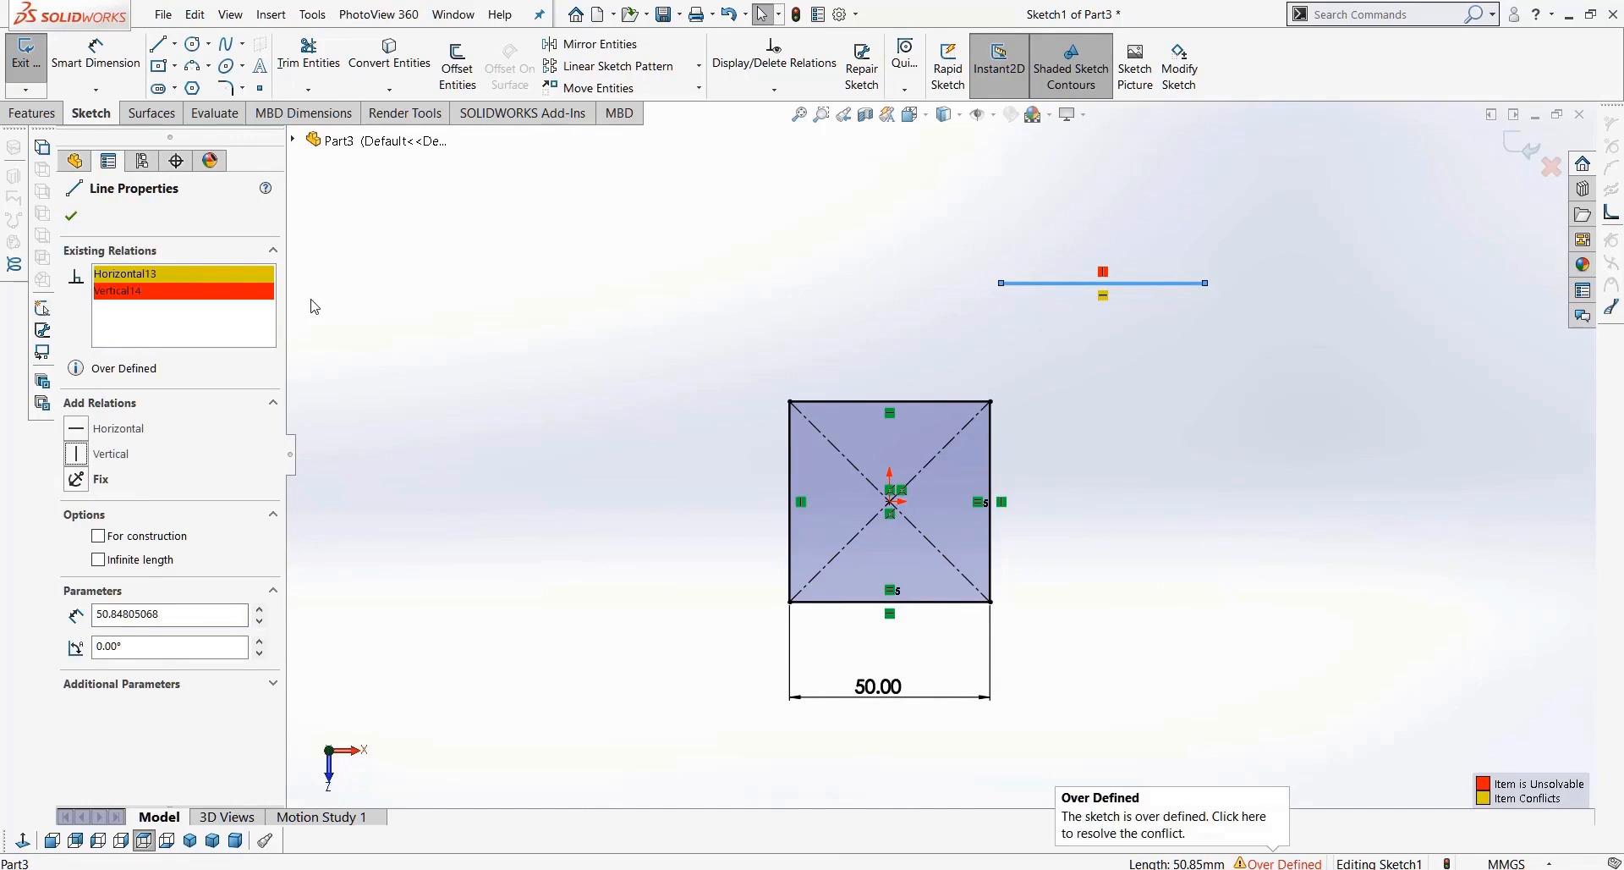
{"action": "left_click", "coordinate": [1215, 328]}
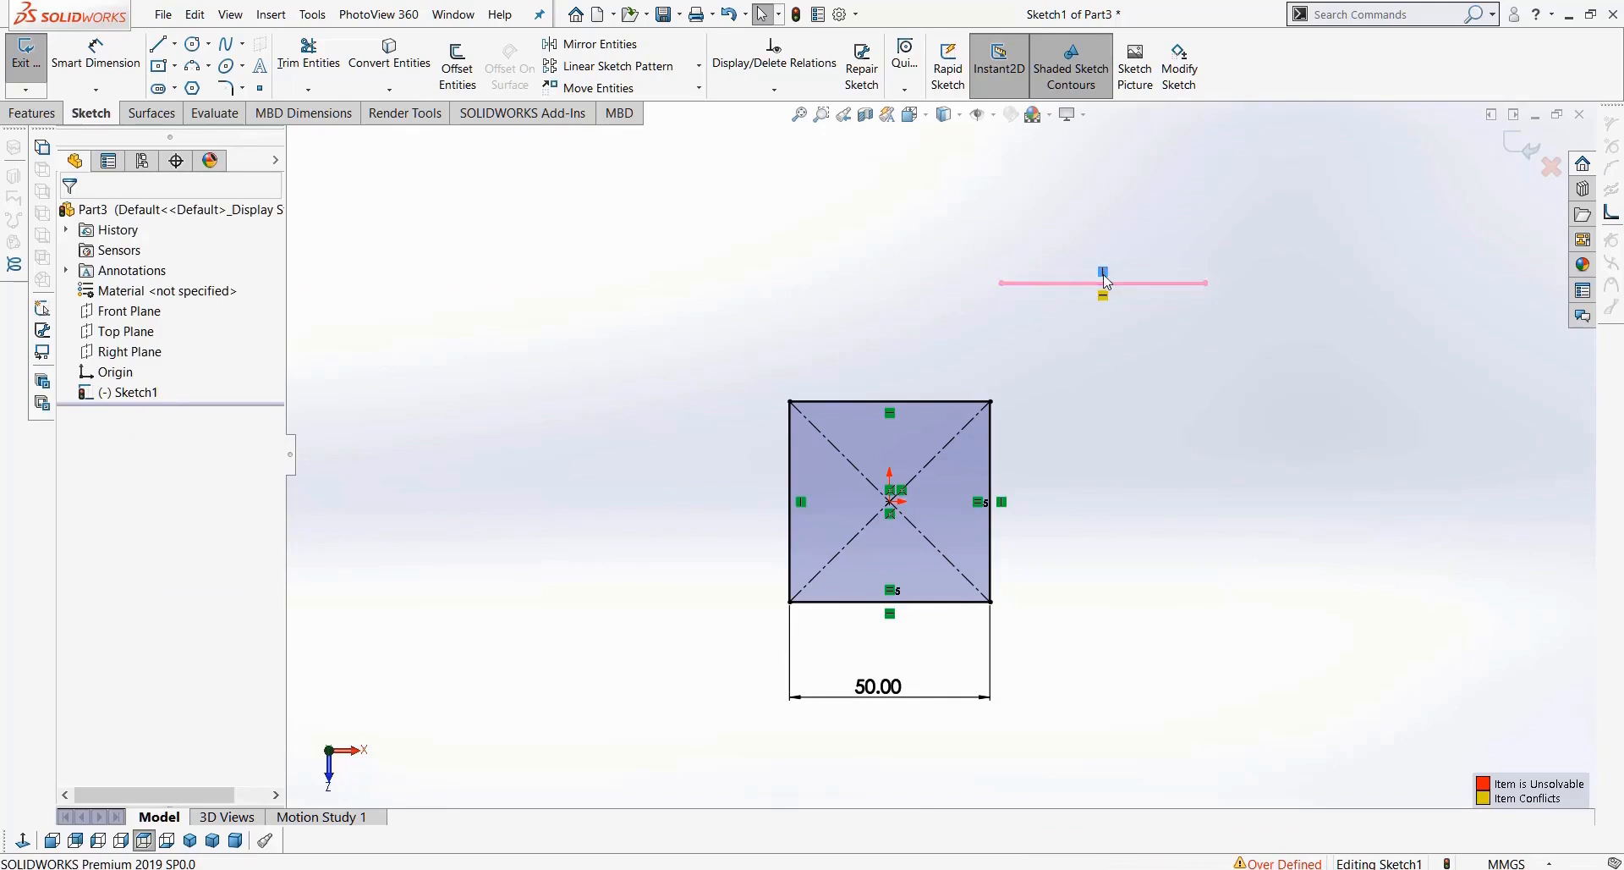
Step: Remove the Vertical relation from the separate line and delete the line itself
{"action": "key", "text": "Delete"}
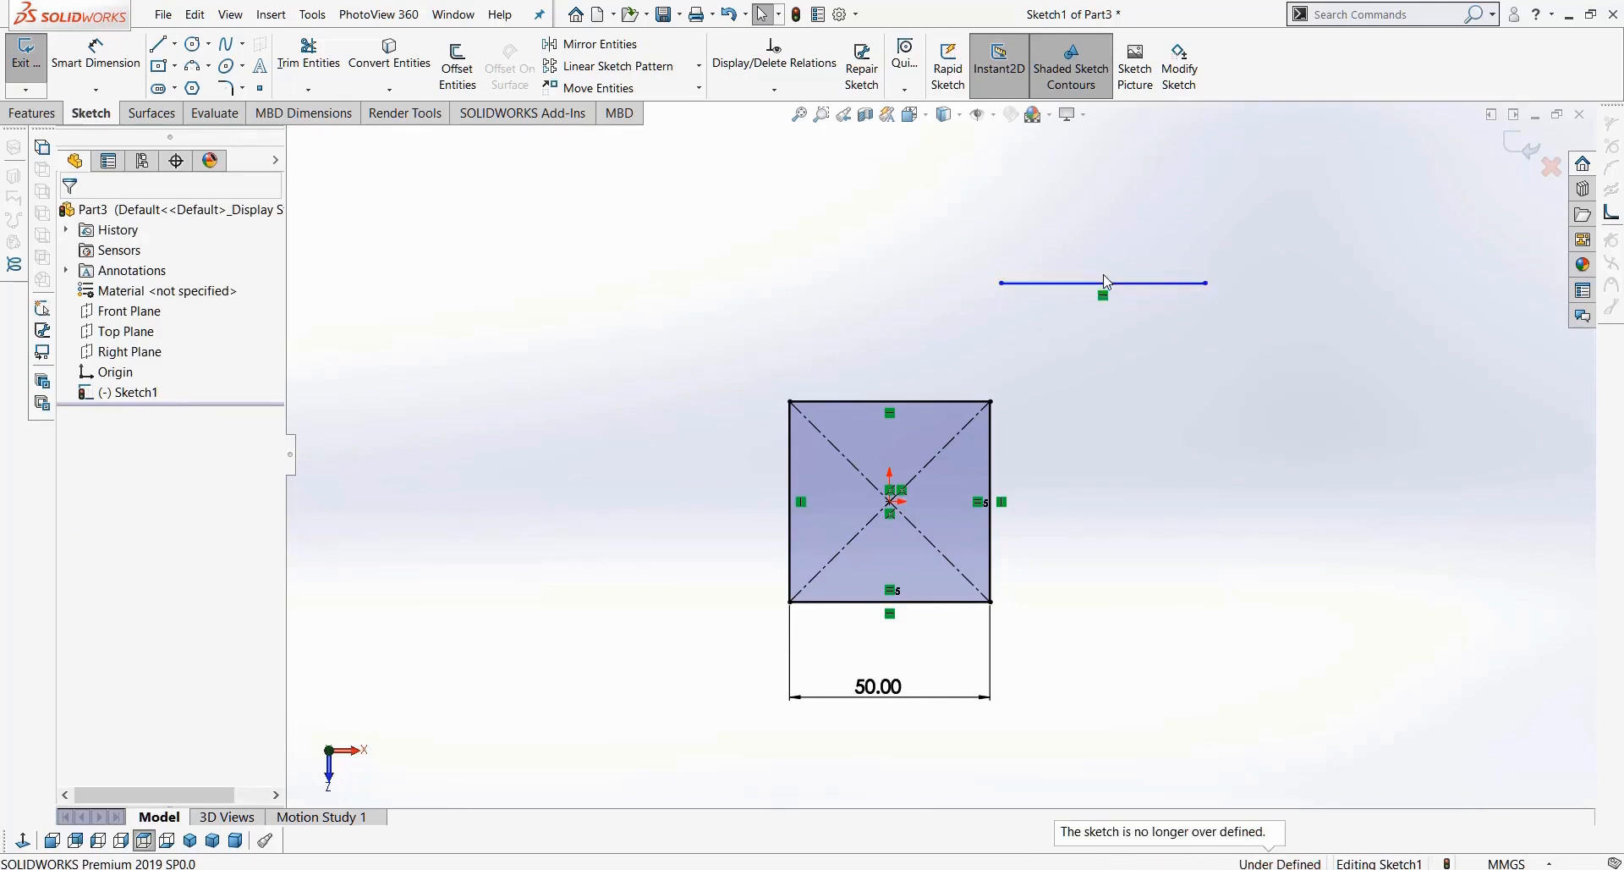
{"action": "left_click_drag", "start_coordinate": [1342, 223], "coordinate": [1063, 369]}
{"action": "key", "text": "Delete"}
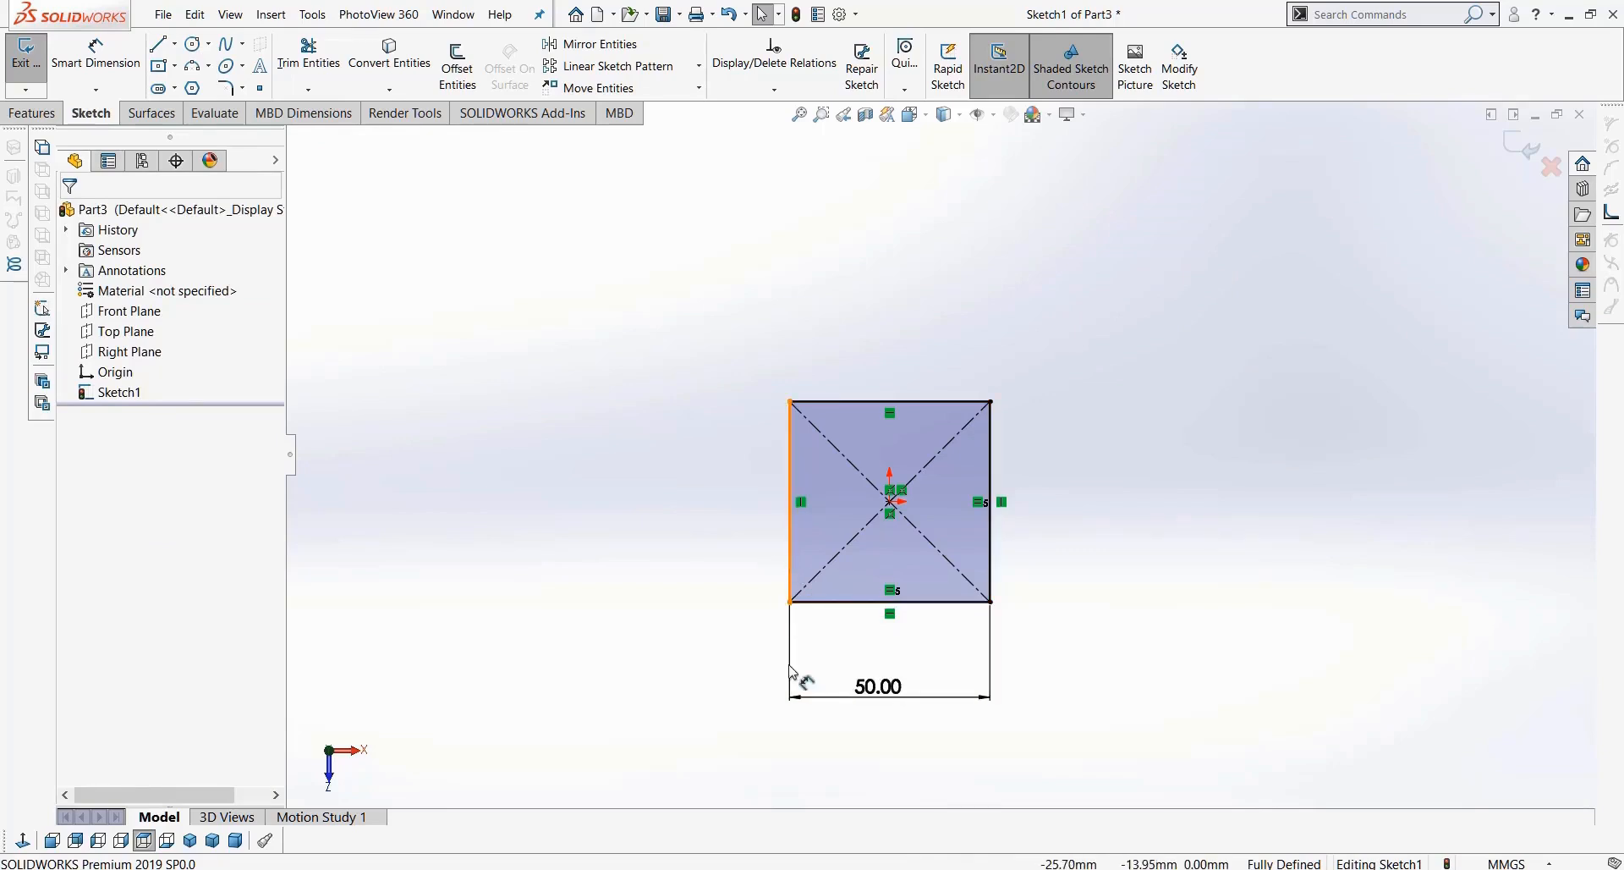
Step: Try to add a length dimension to the square's left edge
{"action": "left_click", "coordinate": [99, 58]}
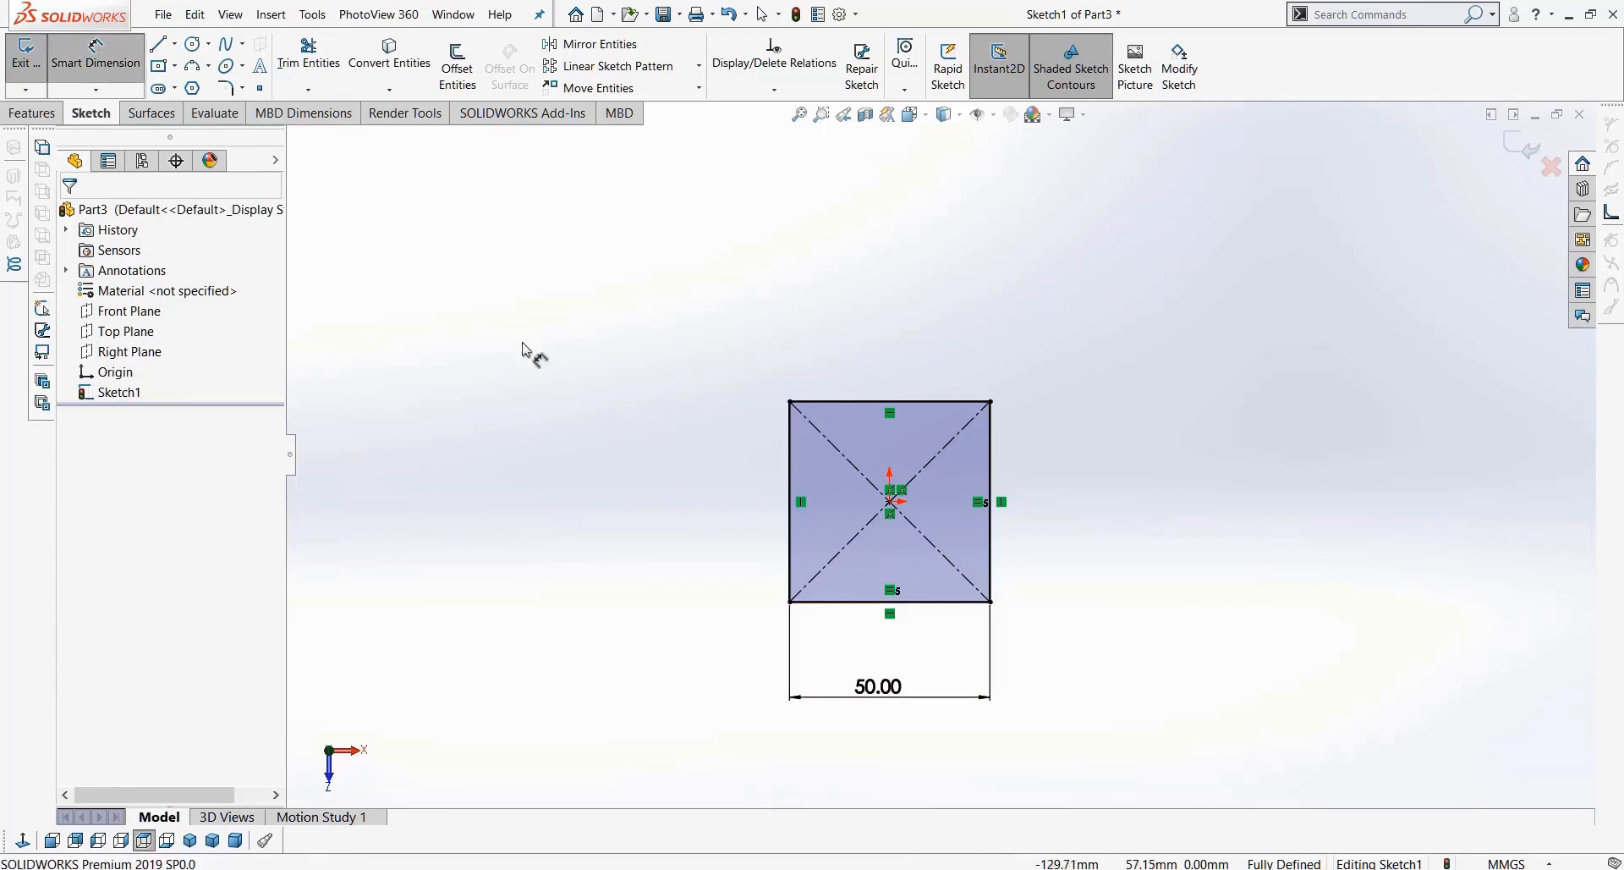
{"action": "left_click", "coordinate": [789, 475]}
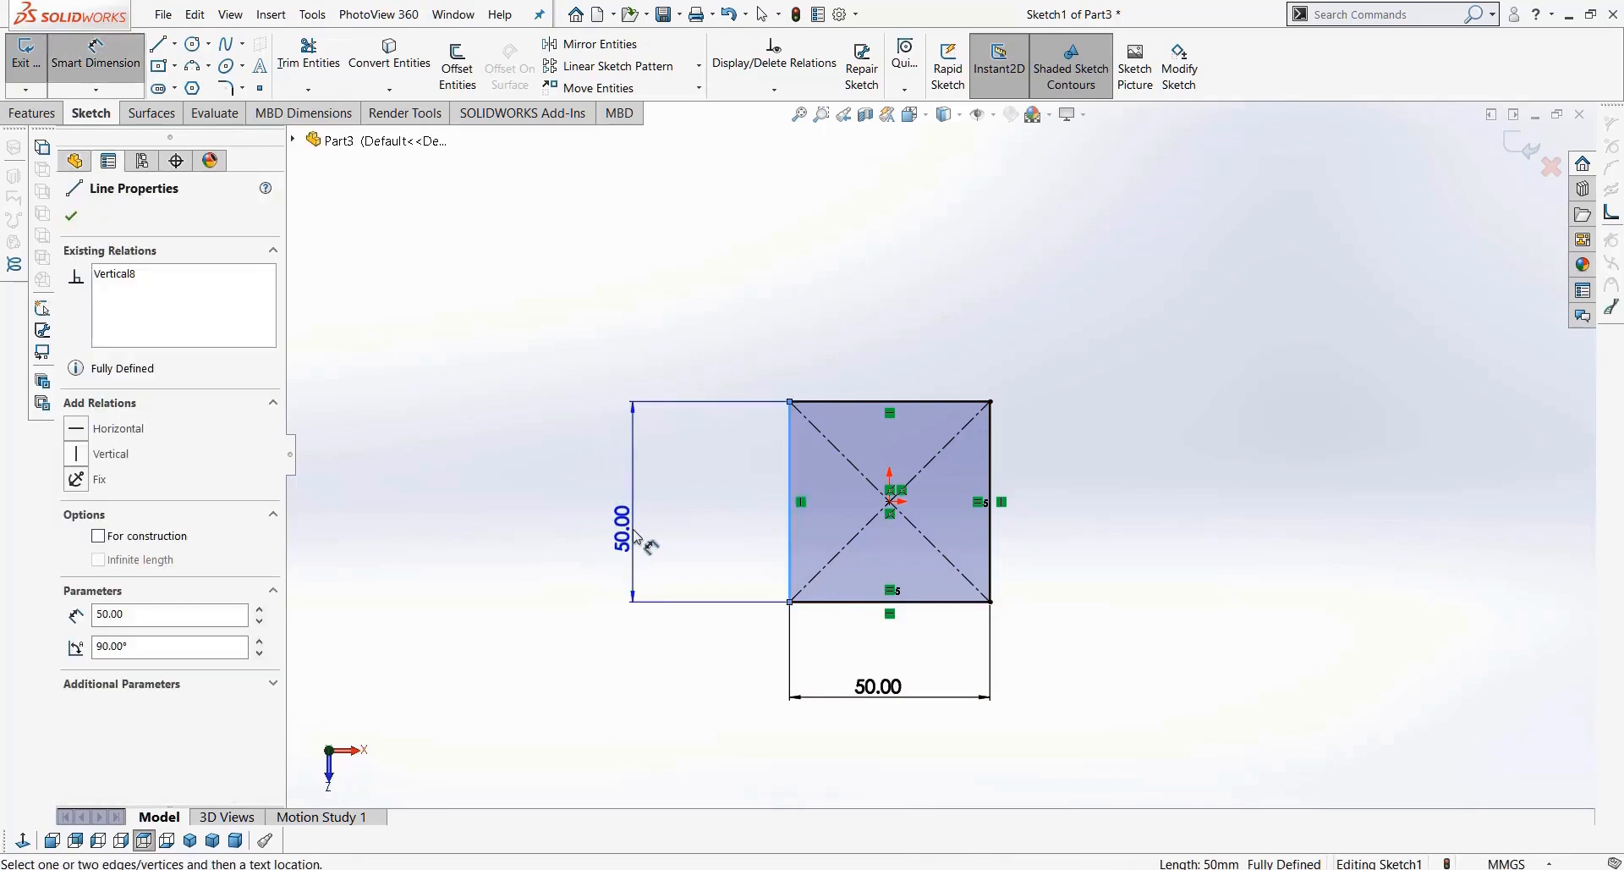
{"action": "left_click", "coordinate": [618, 508]}
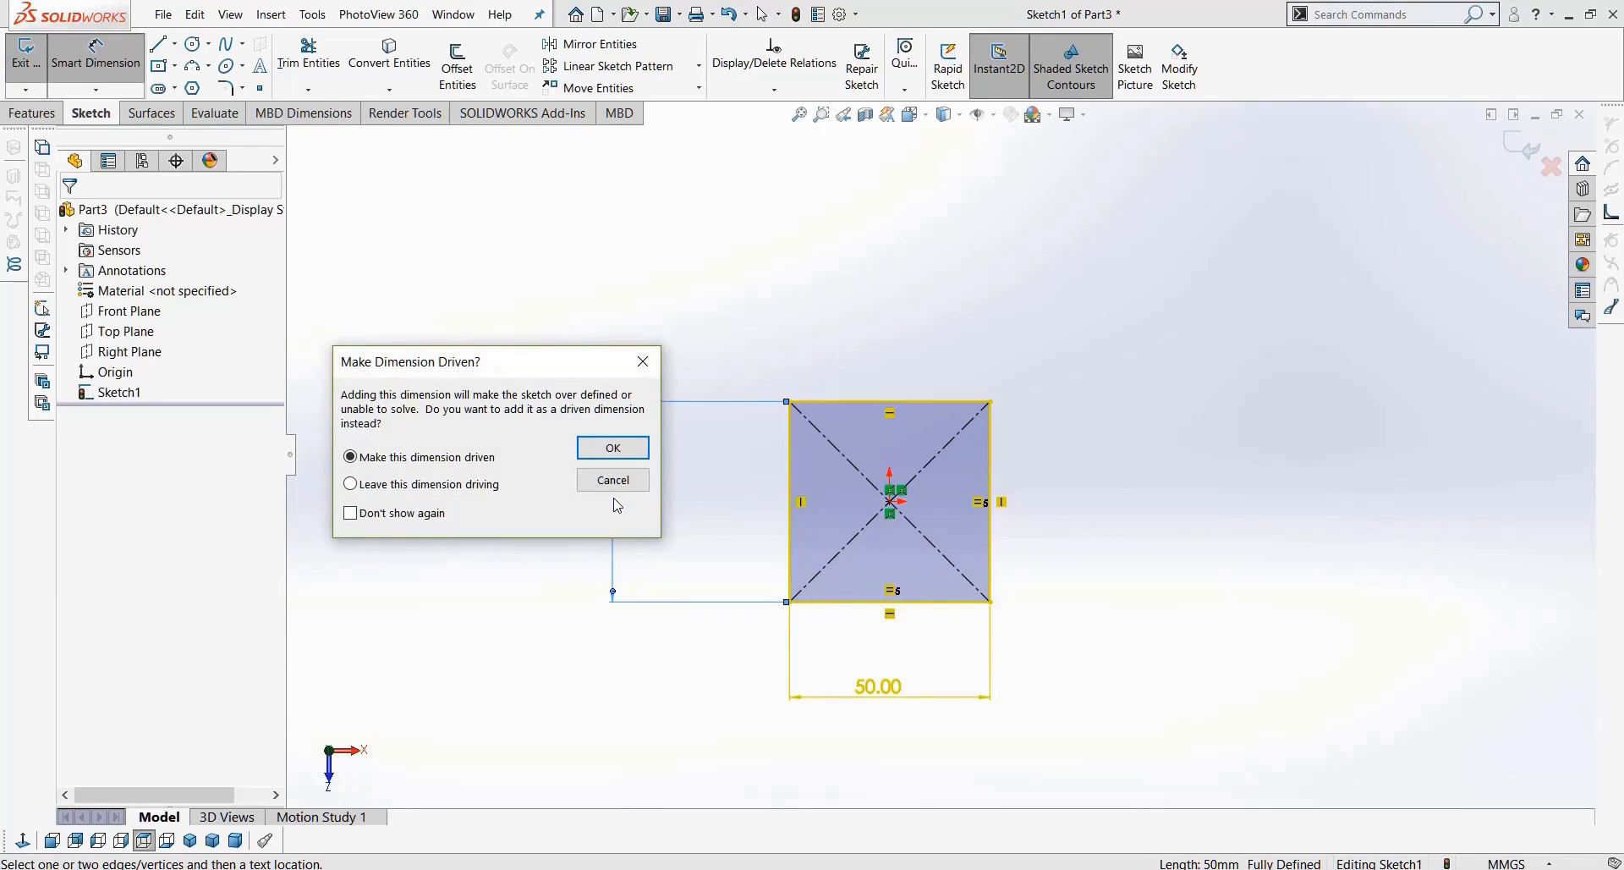
{"action": "left_click", "coordinate": [614, 480]}
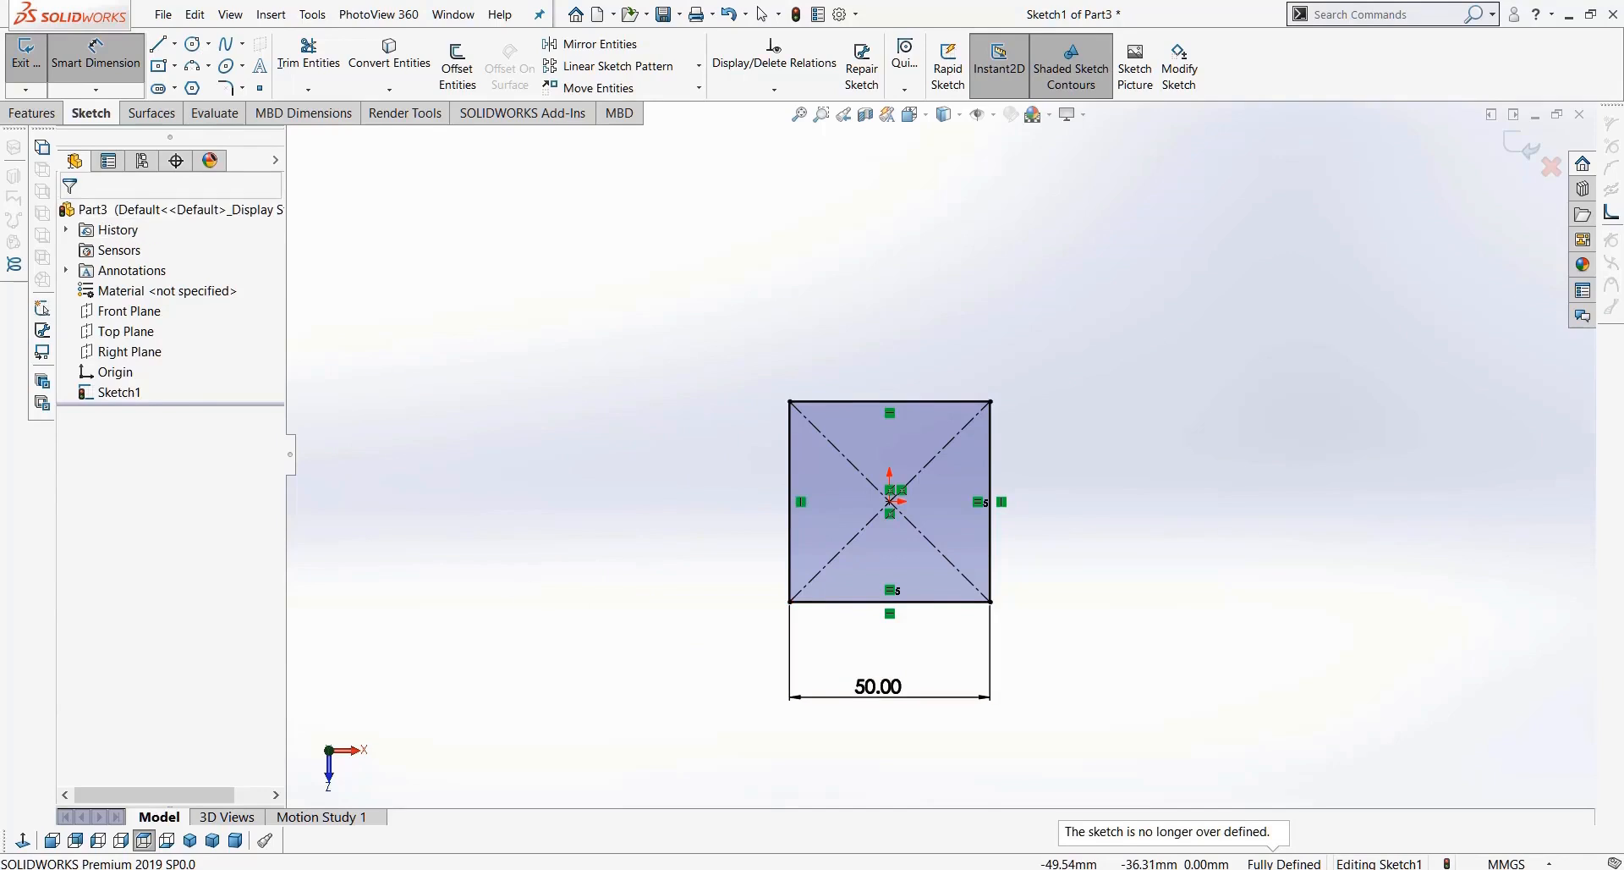
Step: Start a Blind boss extrusion of the 50 mm square with a depth of 50 mm
{"action": "left_click", "coordinate": [48, 116]}
{"action": "left_click", "coordinate": [34, 61]}
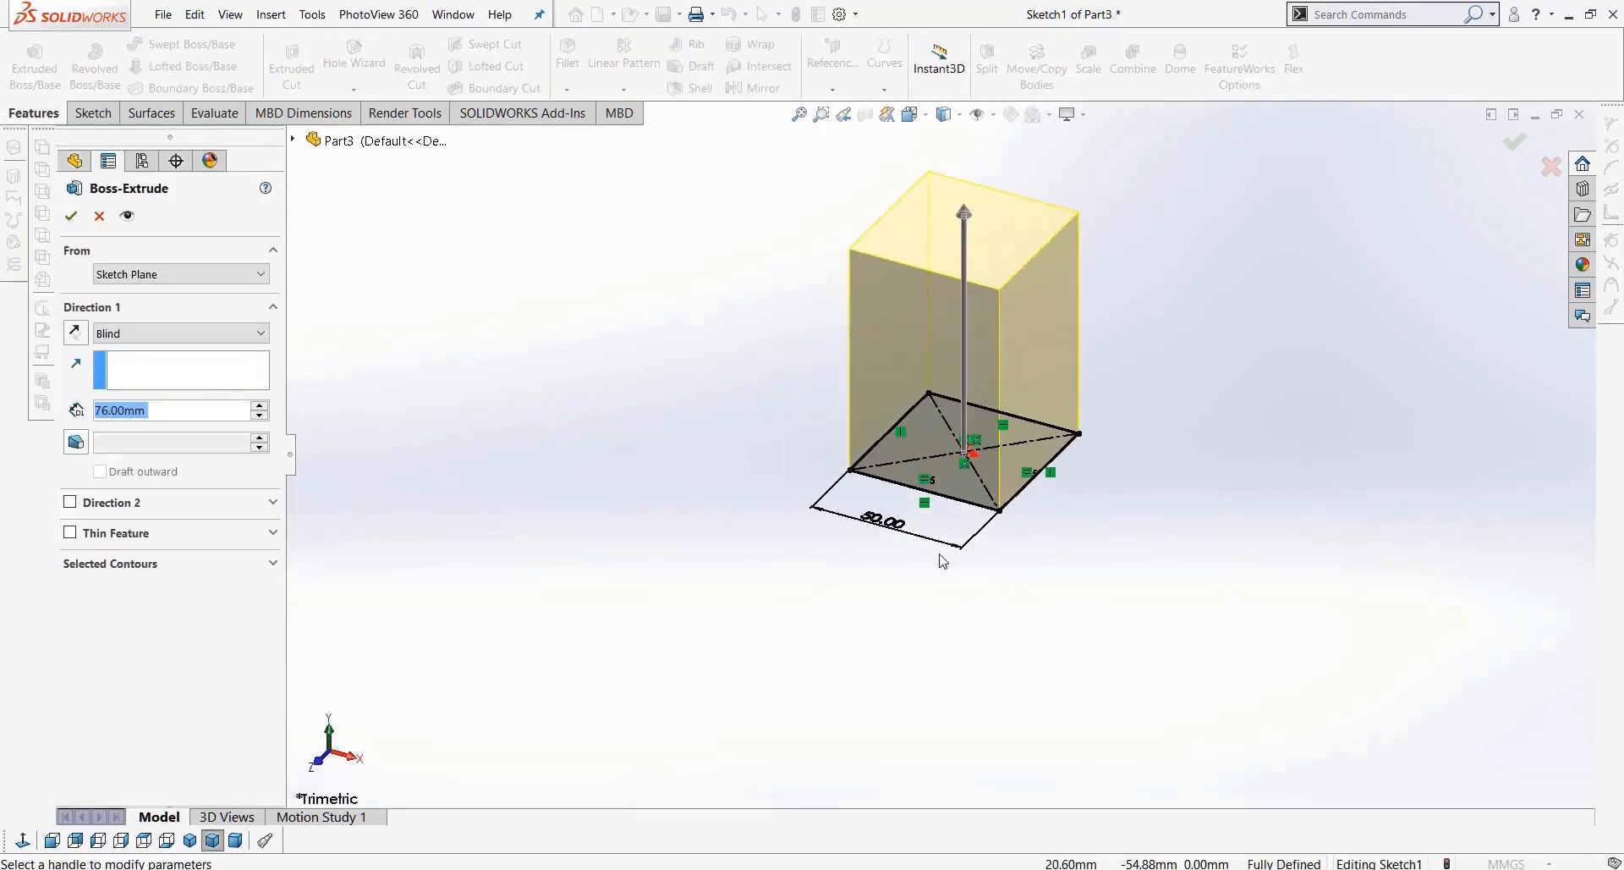
{"action": "left_click_drag", "start_coordinate": [192, 416], "coordinate": [0, 408]}
{"action": "type", "text": "50"}
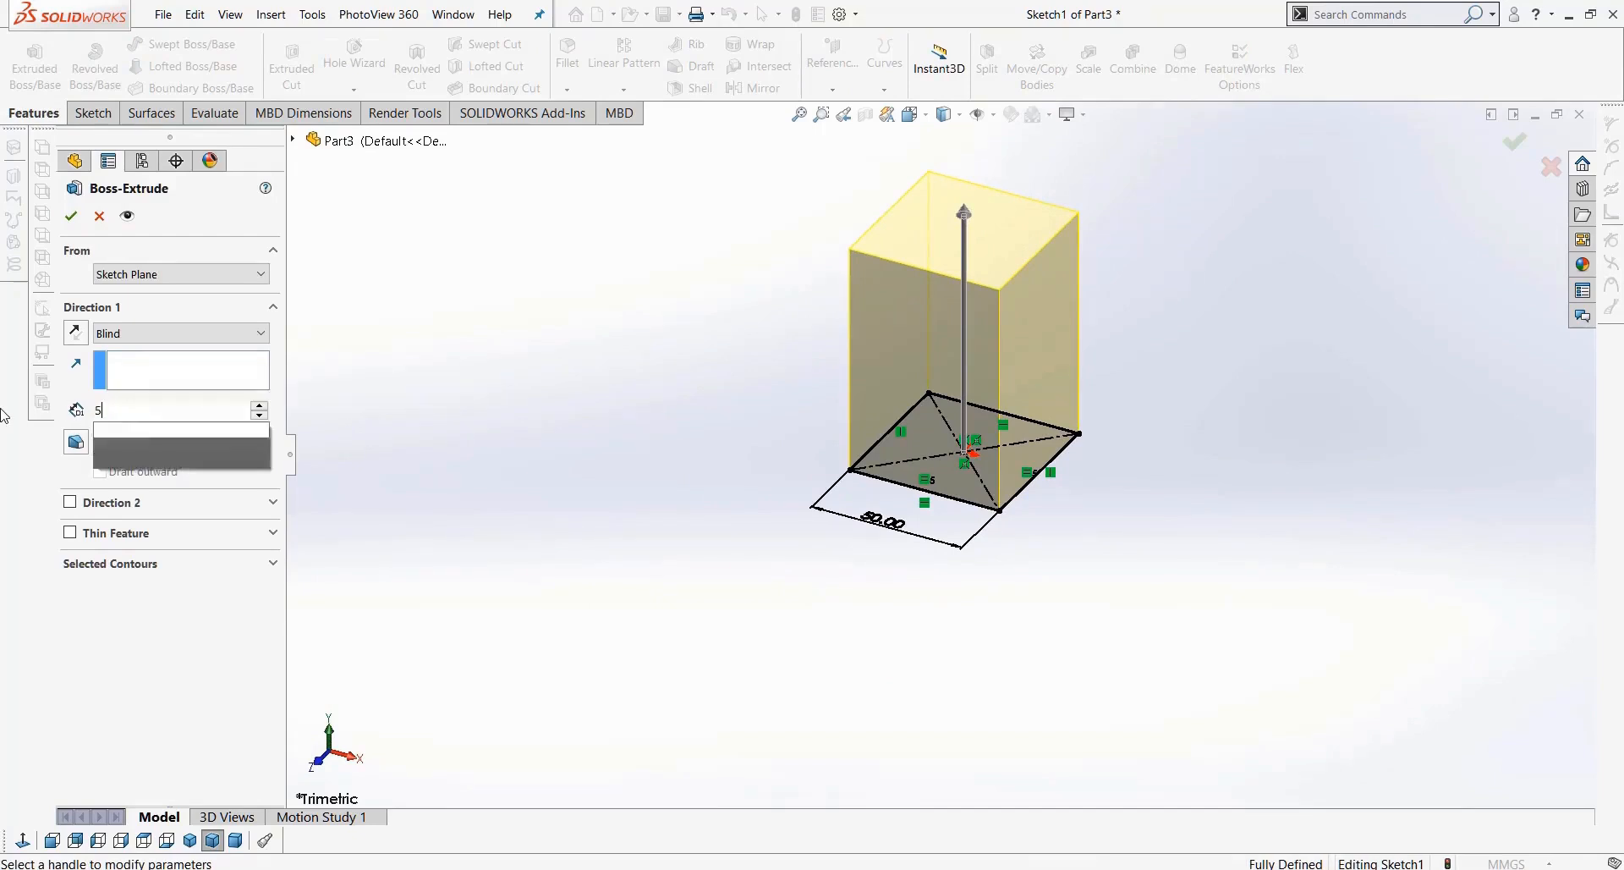
{"action": "key", "text": "Return"}
{"action": "scroll", "coordinate": [982, 479], "scroll_direction": "down", "scroll_amount": 3}
{"action": "scroll", "coordinate": [981, 478], "scroll_direction": "up", "scroll_amount": 1}
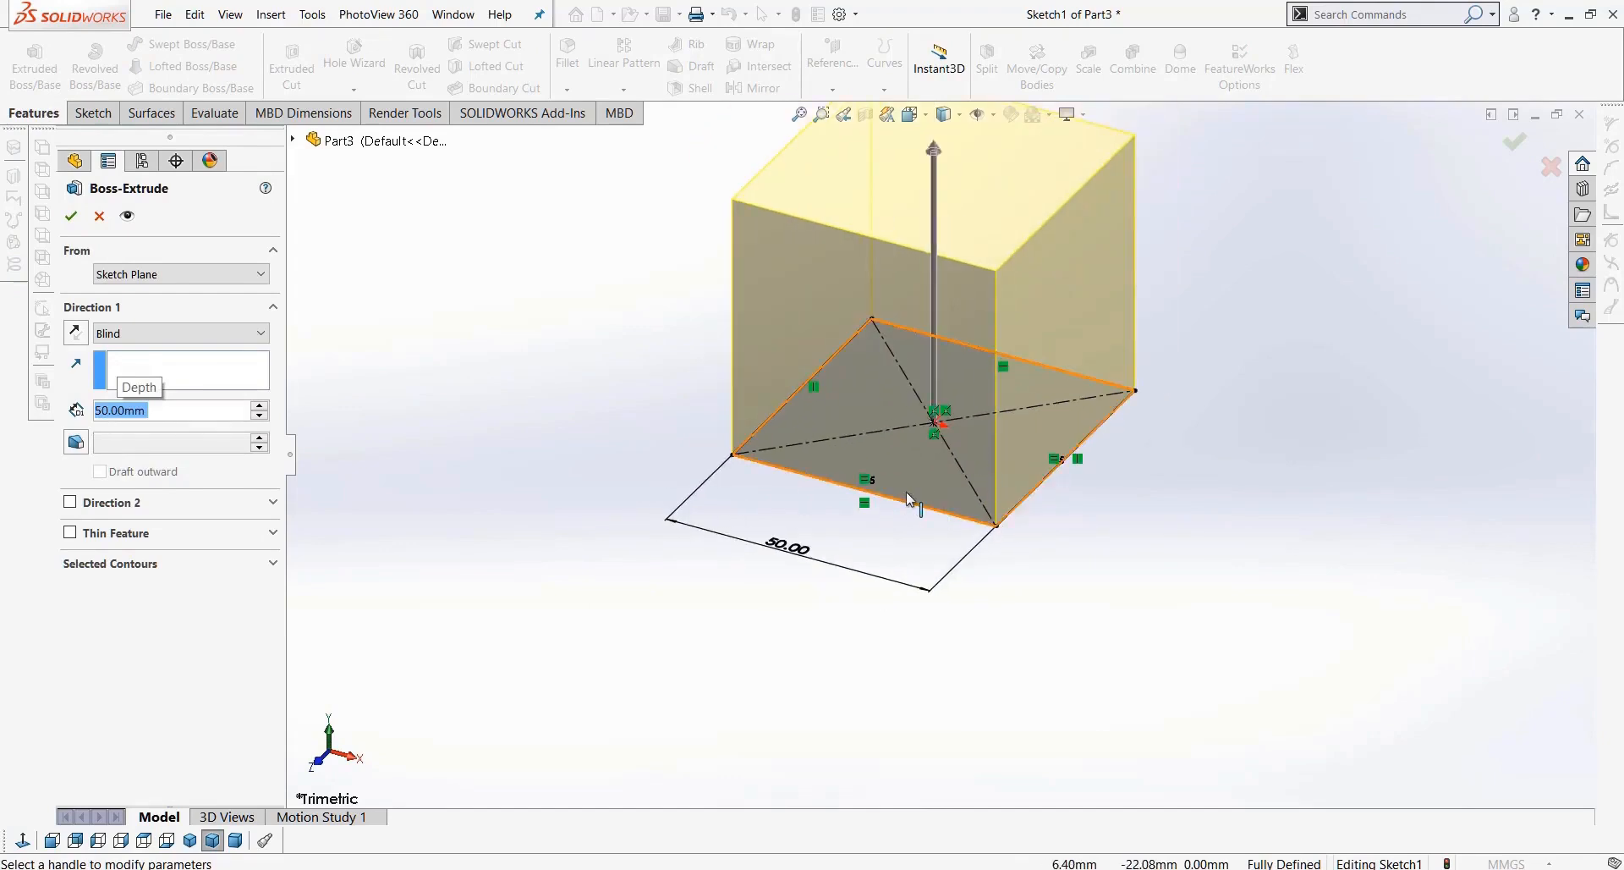
Step: Keep the Blind end condition, reverse the extrusion direction, and restore the upward direction
{"action": "left_click", "coordinate": [158, 334]}
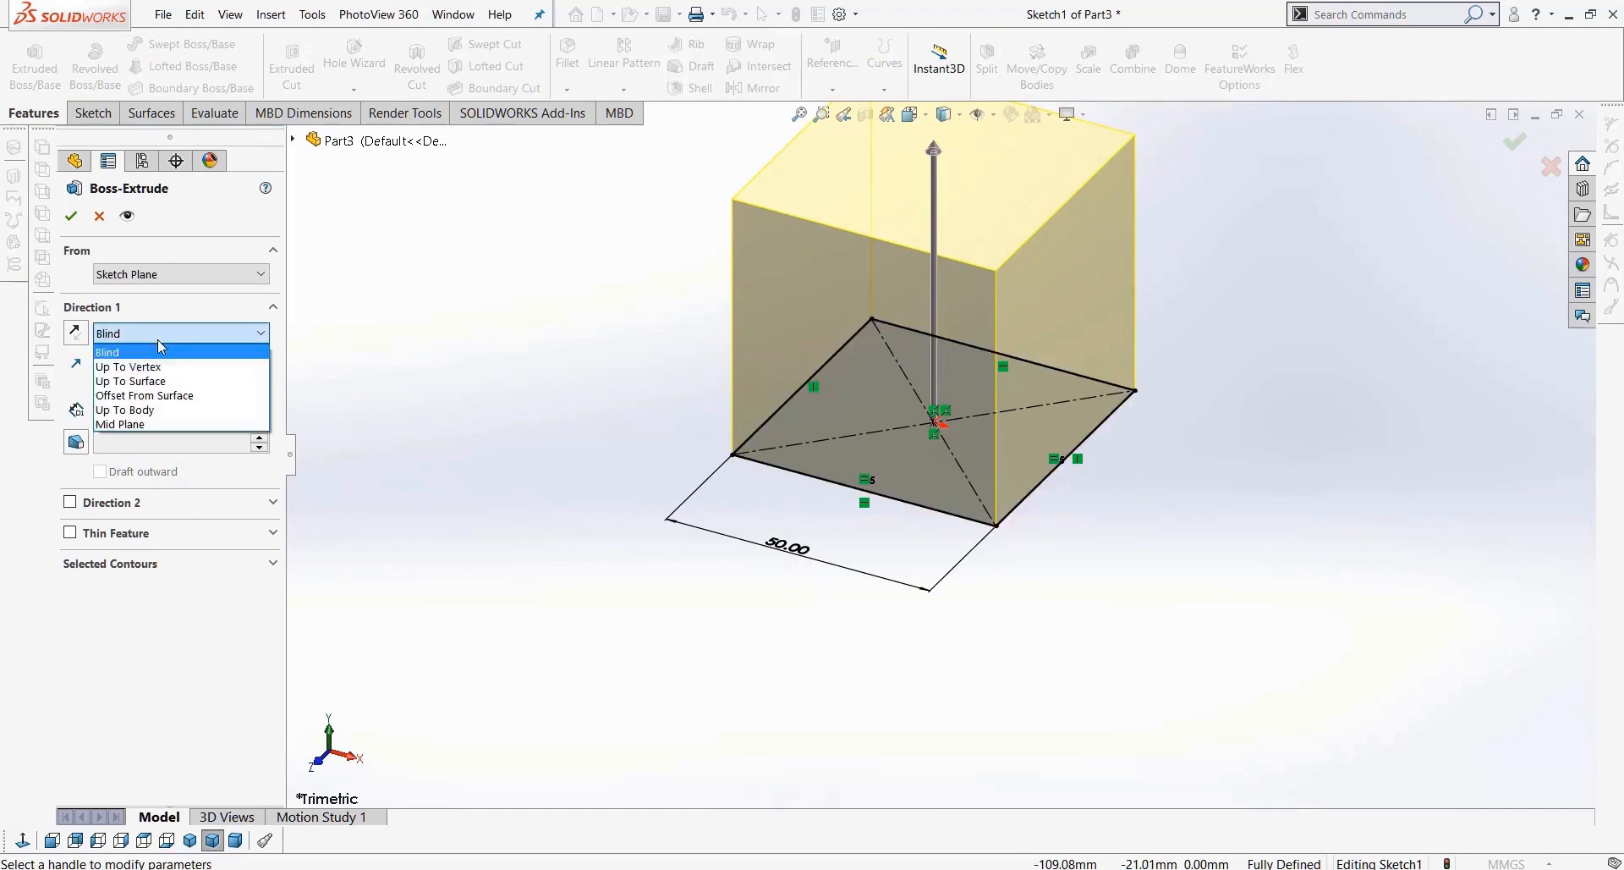
{"action": "left_click", "coordinate": [142, 342]}
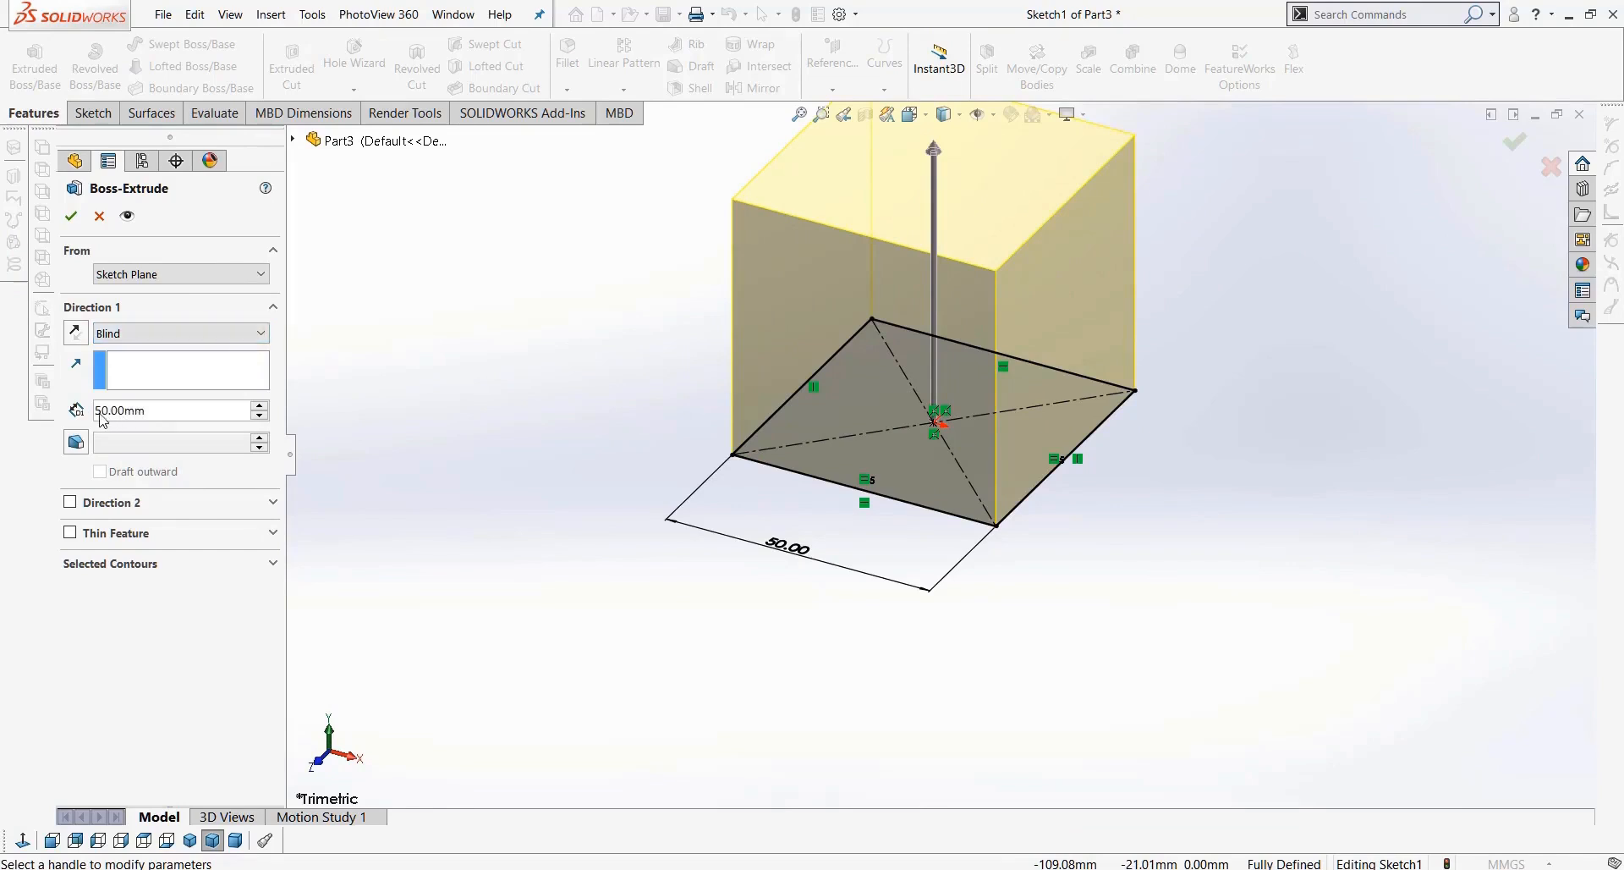
{"action": "left_click", "coordinate": [74, 333]}
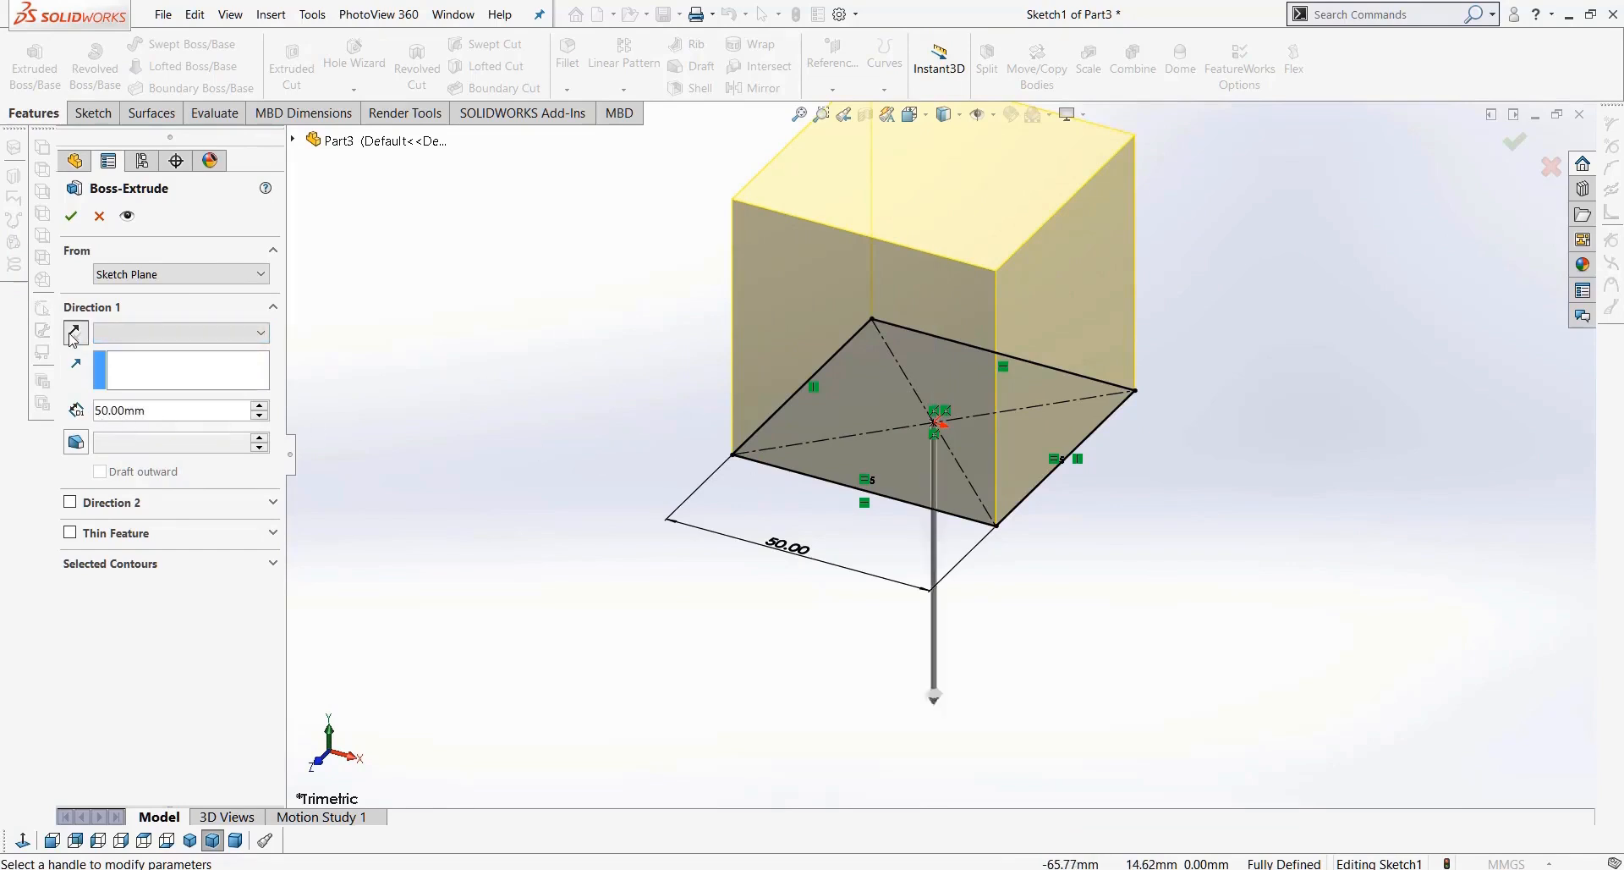
{"action": "left_click", "coordinate": [75, 333]}
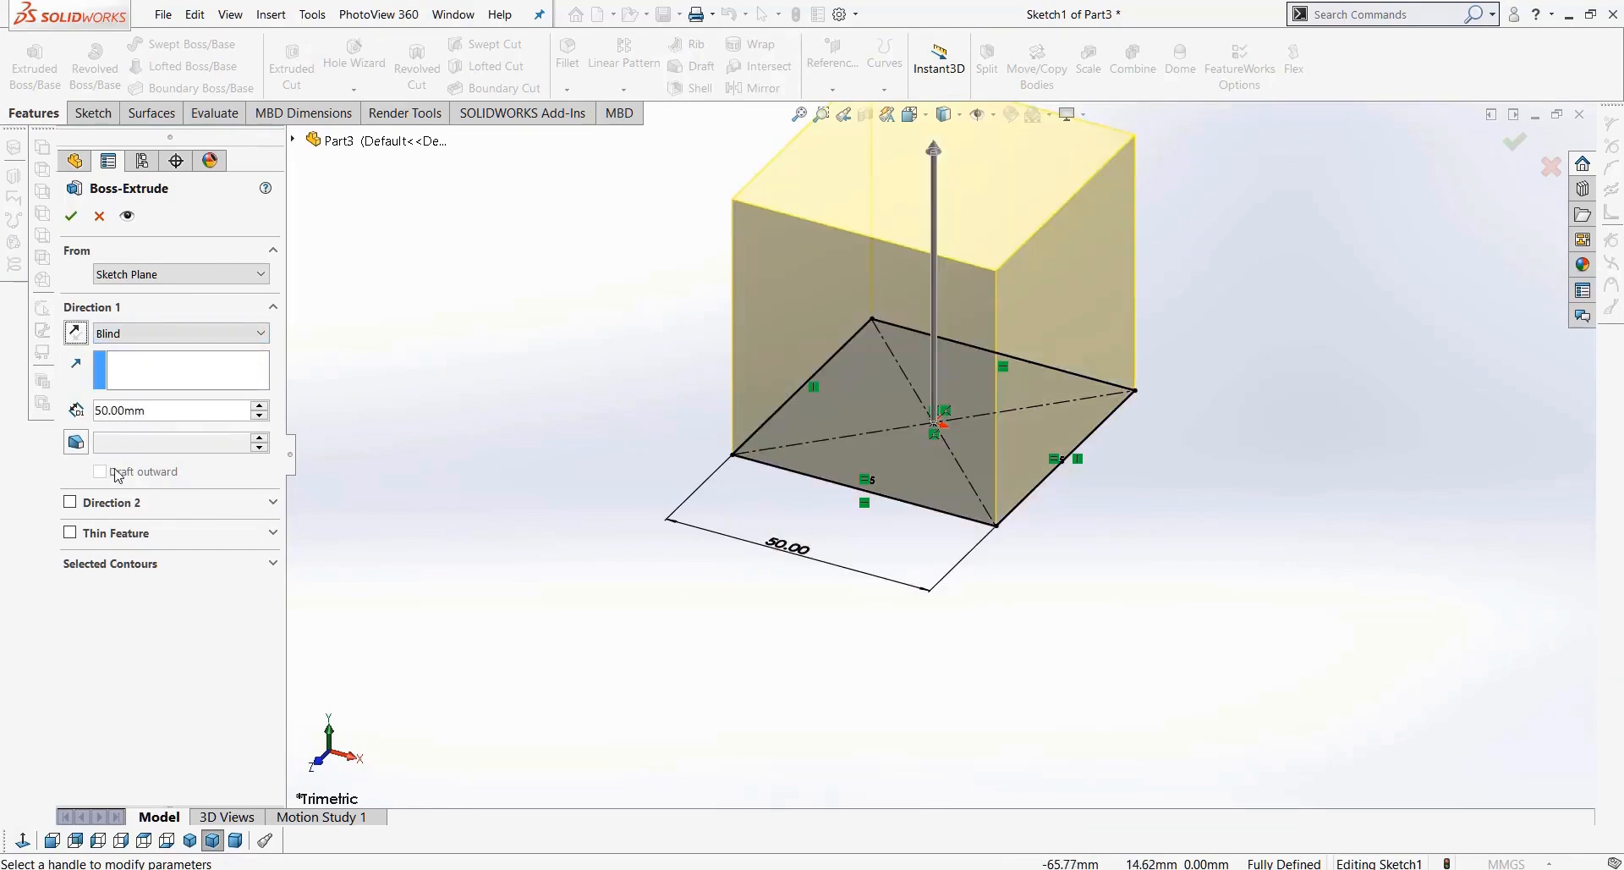
Step: Add a second Blind direction to the extrusion and set its depth to 25 mm
{"action": "left_click", "coordinate": [72, 502]}
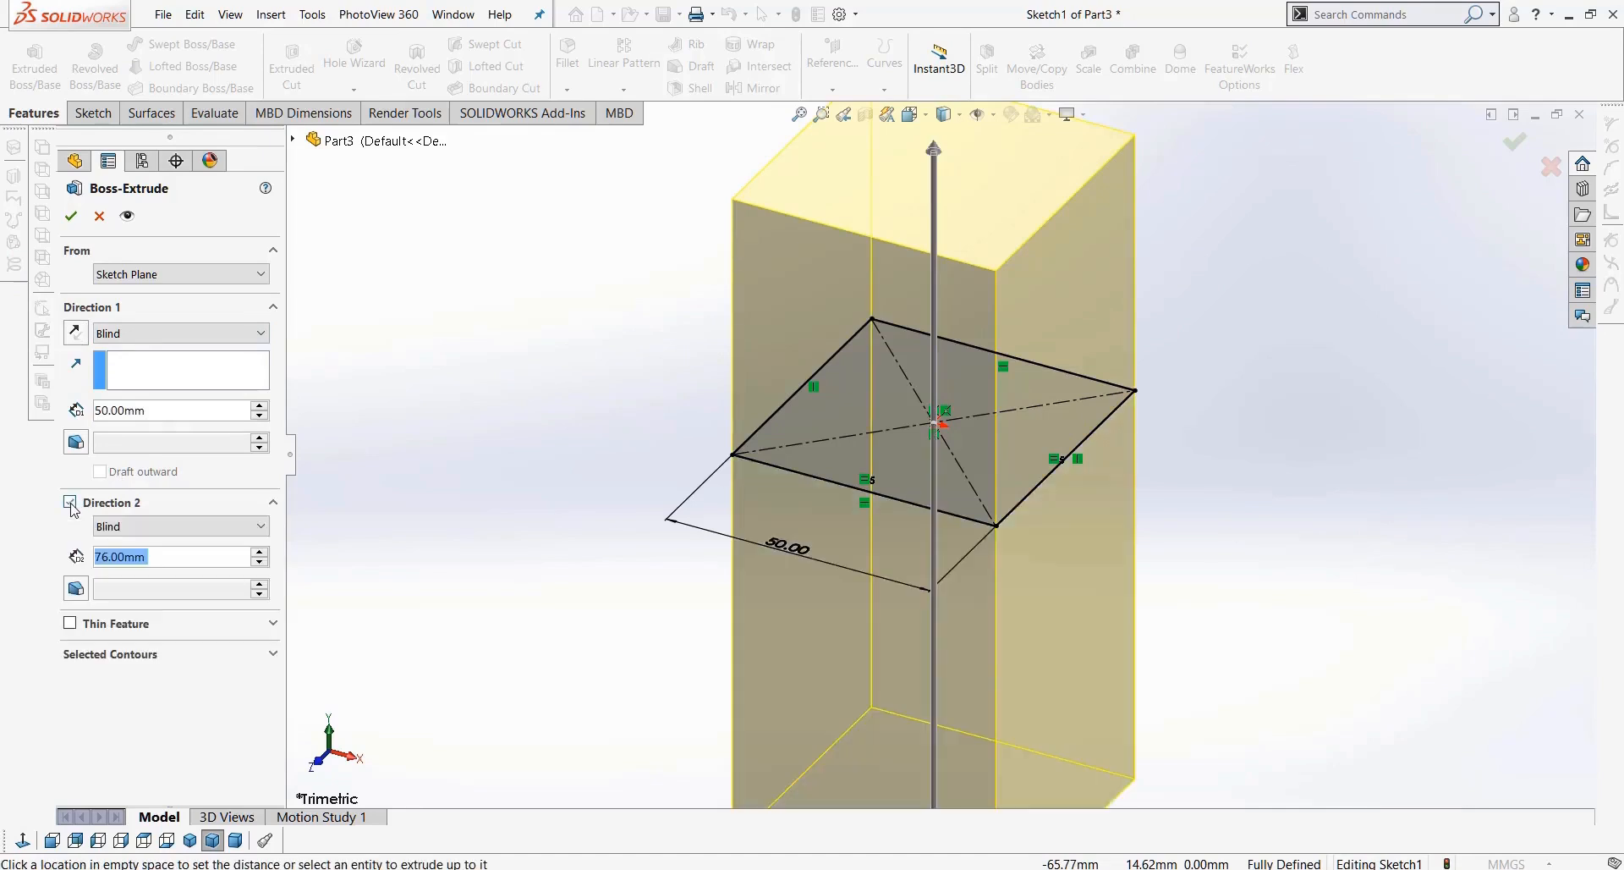
{"action": "scroll", "coordinate": [652, 482], "scroll_direction": "up", "scroll_amount": 2}
{"action": "scroll", "coordinate": [850, 442], "scroll_direction": "down", "scroll_amount": 2}
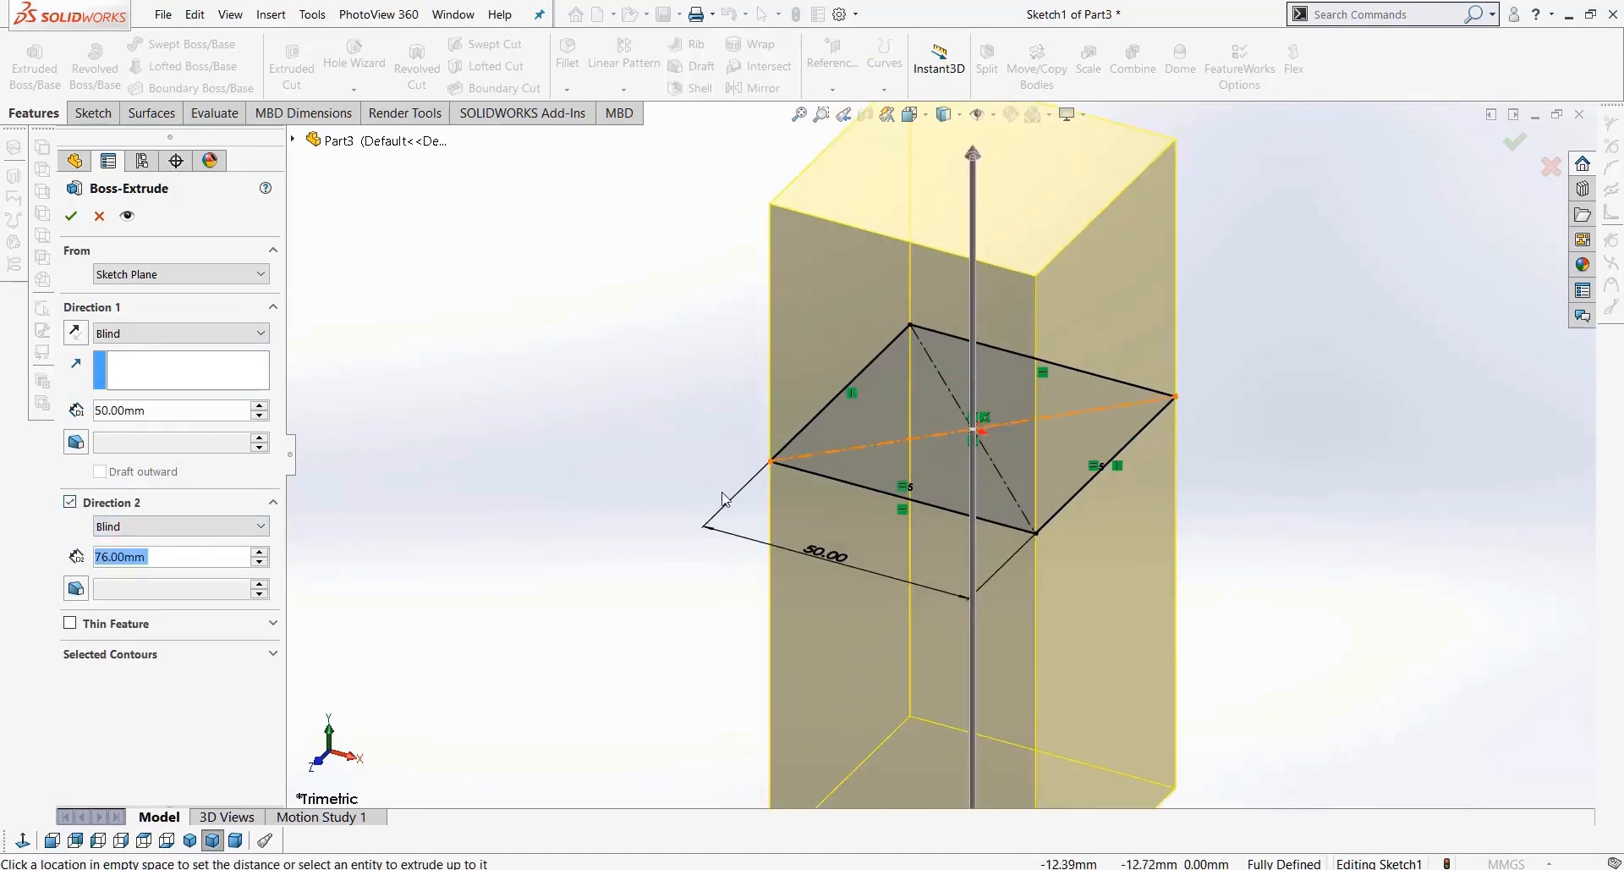
{"action": "scroll", "coordinate": [721, 499], "scroll_direction": "up", "scroll_amount": 1}
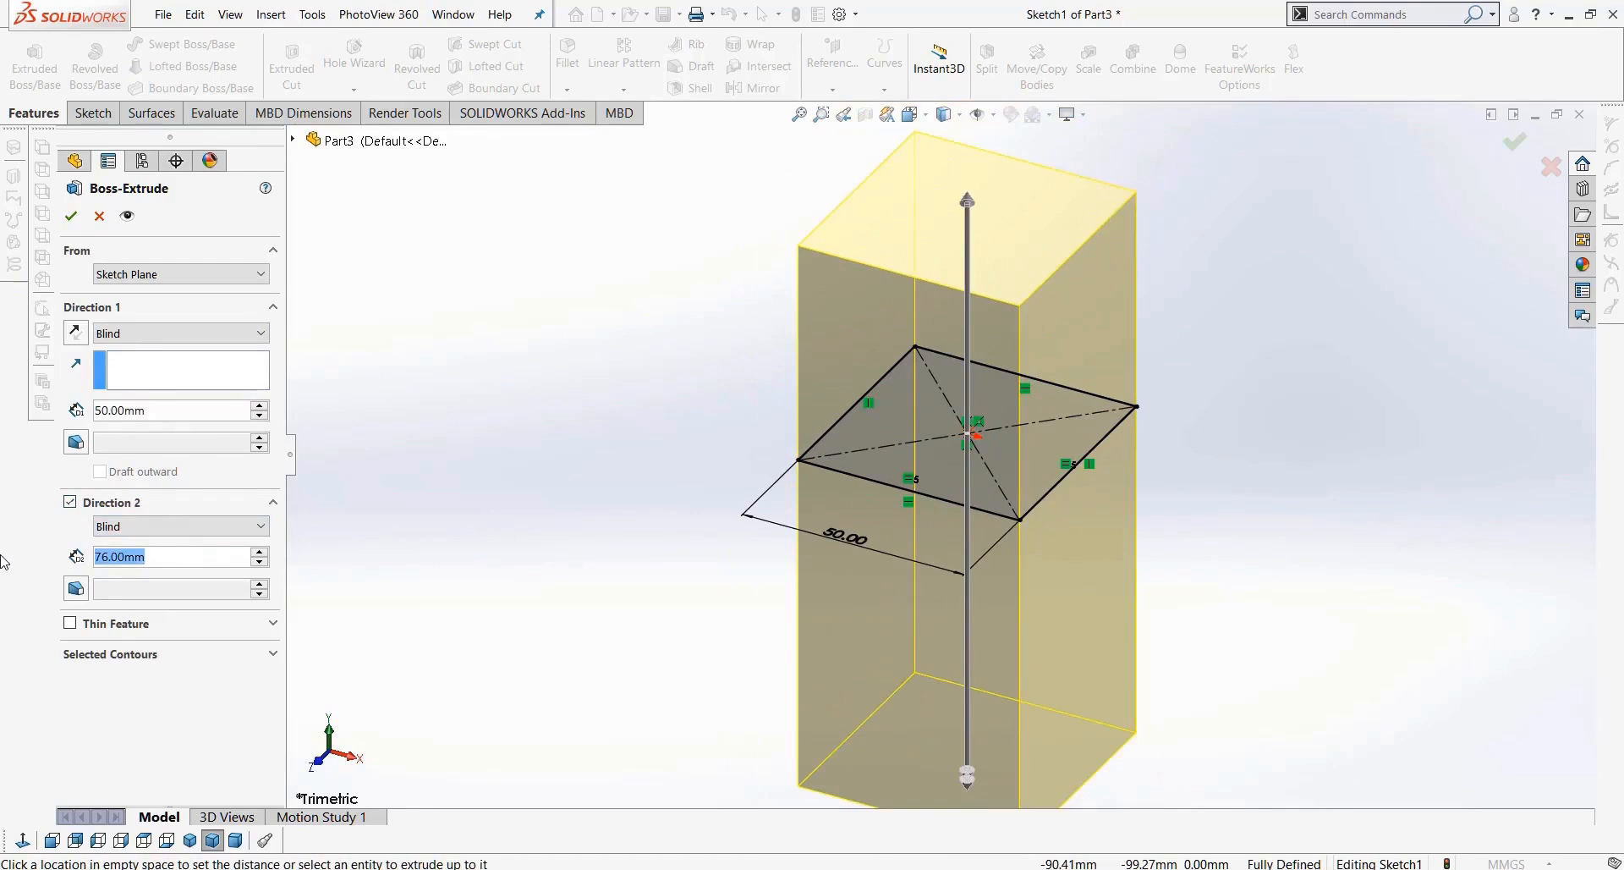
{"action": "type", "text": "20"}
{"action": "key", "text": "Return"}
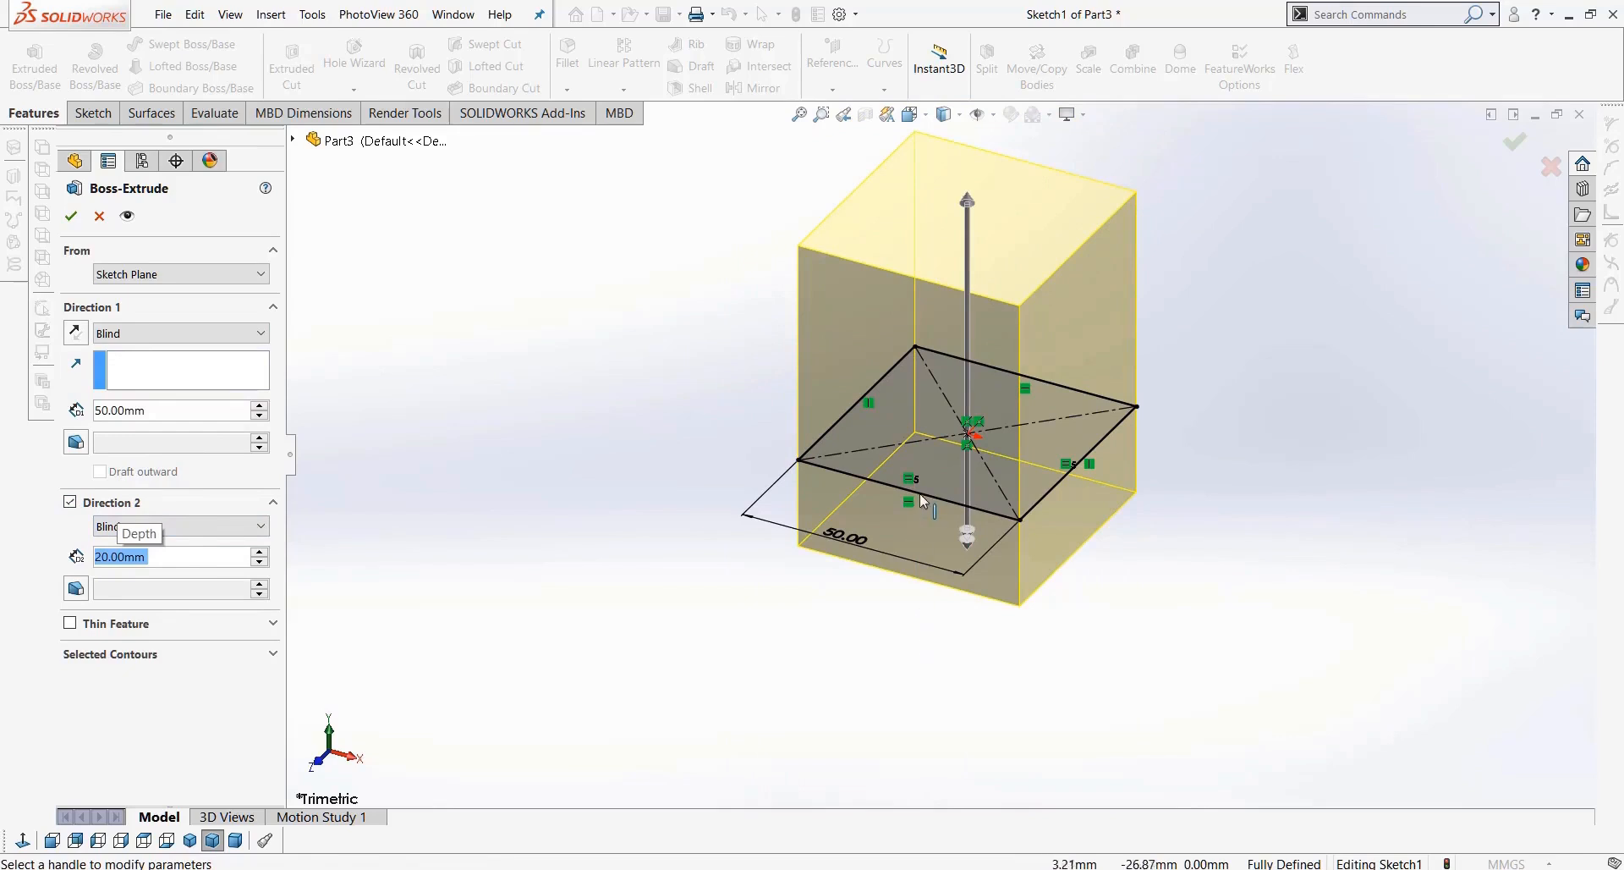
{"action": "type", "text": "25"}
{"action": "key", "text": "Return"}
Step: Set the extrusion's Direction 1 depth to 25 mm and accept the feature
{"action": "left_click", "coordinate": [189, 406]}
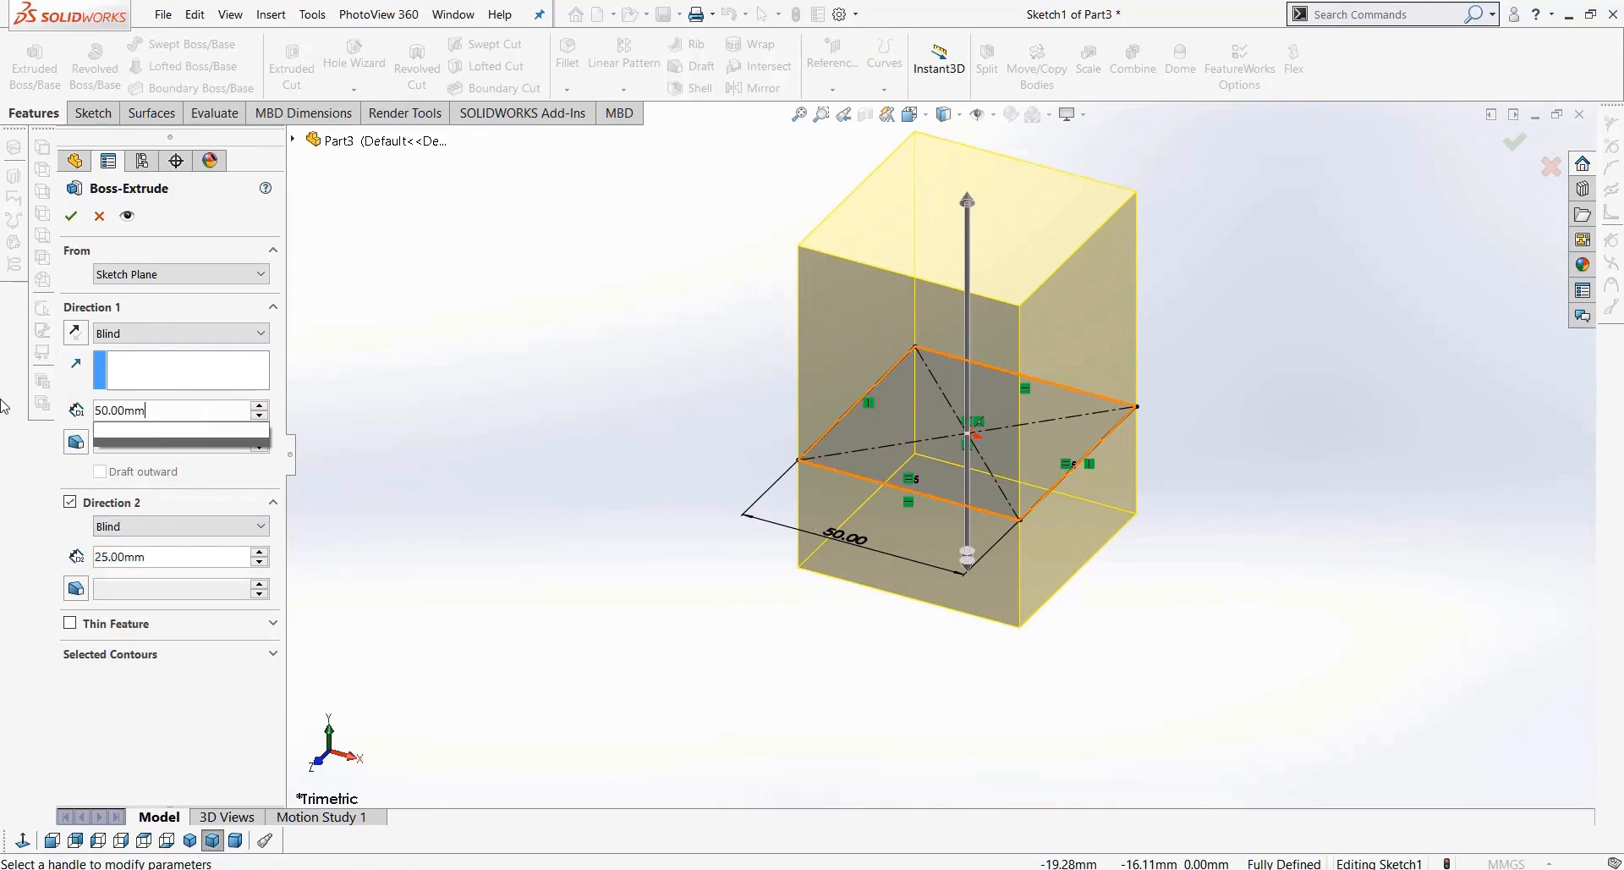
{"action": "double_click", "coordinate": [140, 409]}
{"action": "type", "text": "25"}
{"action": "key", "text": "Return"}
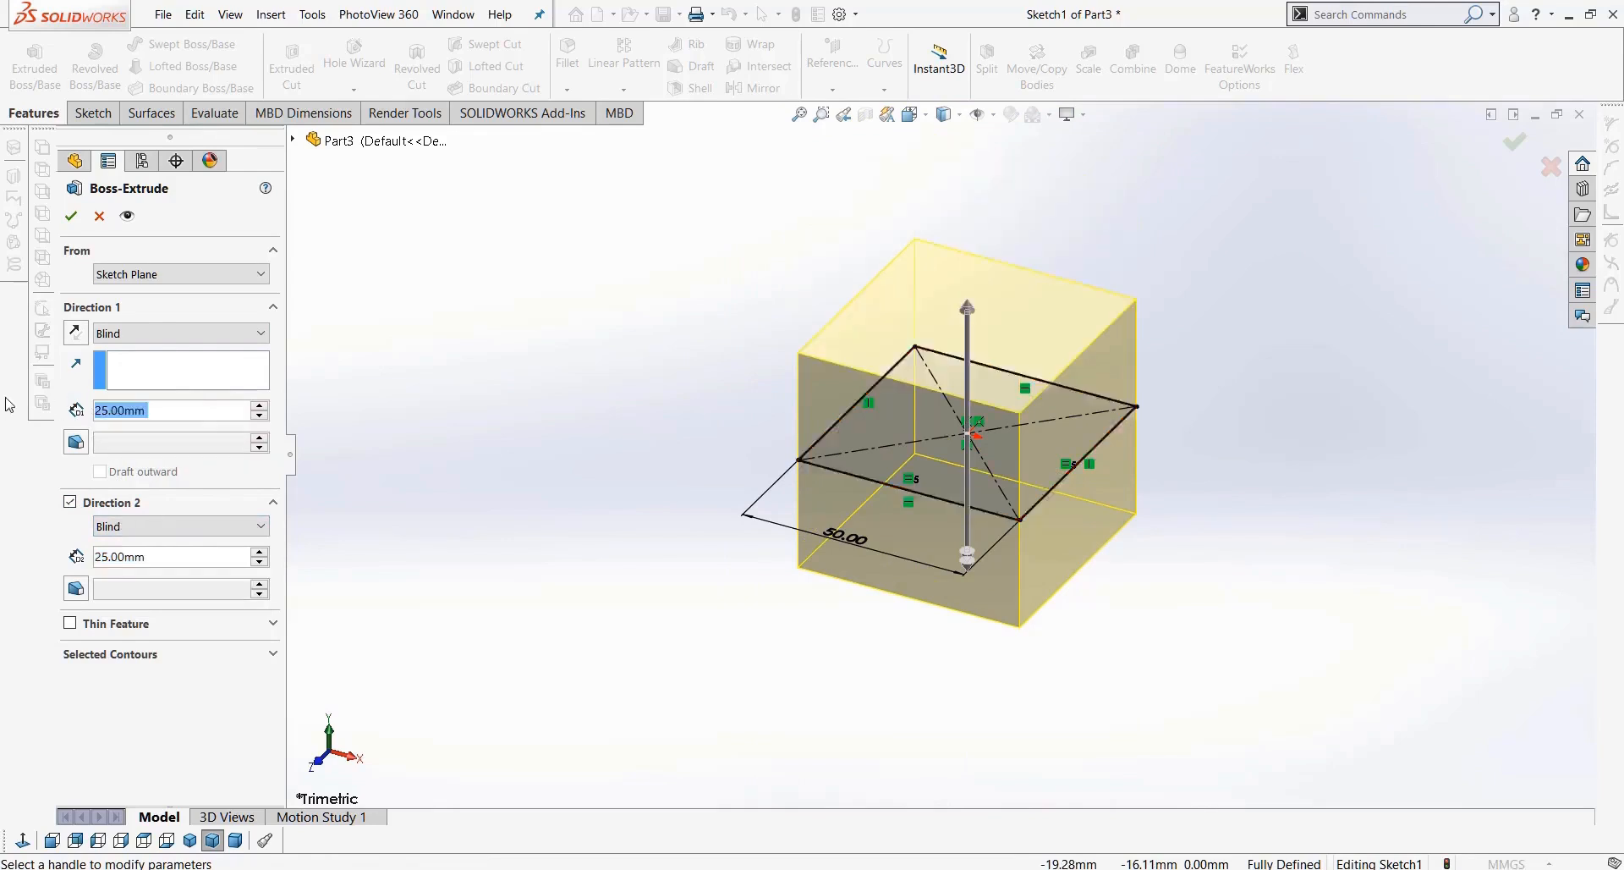
{"action": "left_click", "coordinate": [71, 215]}
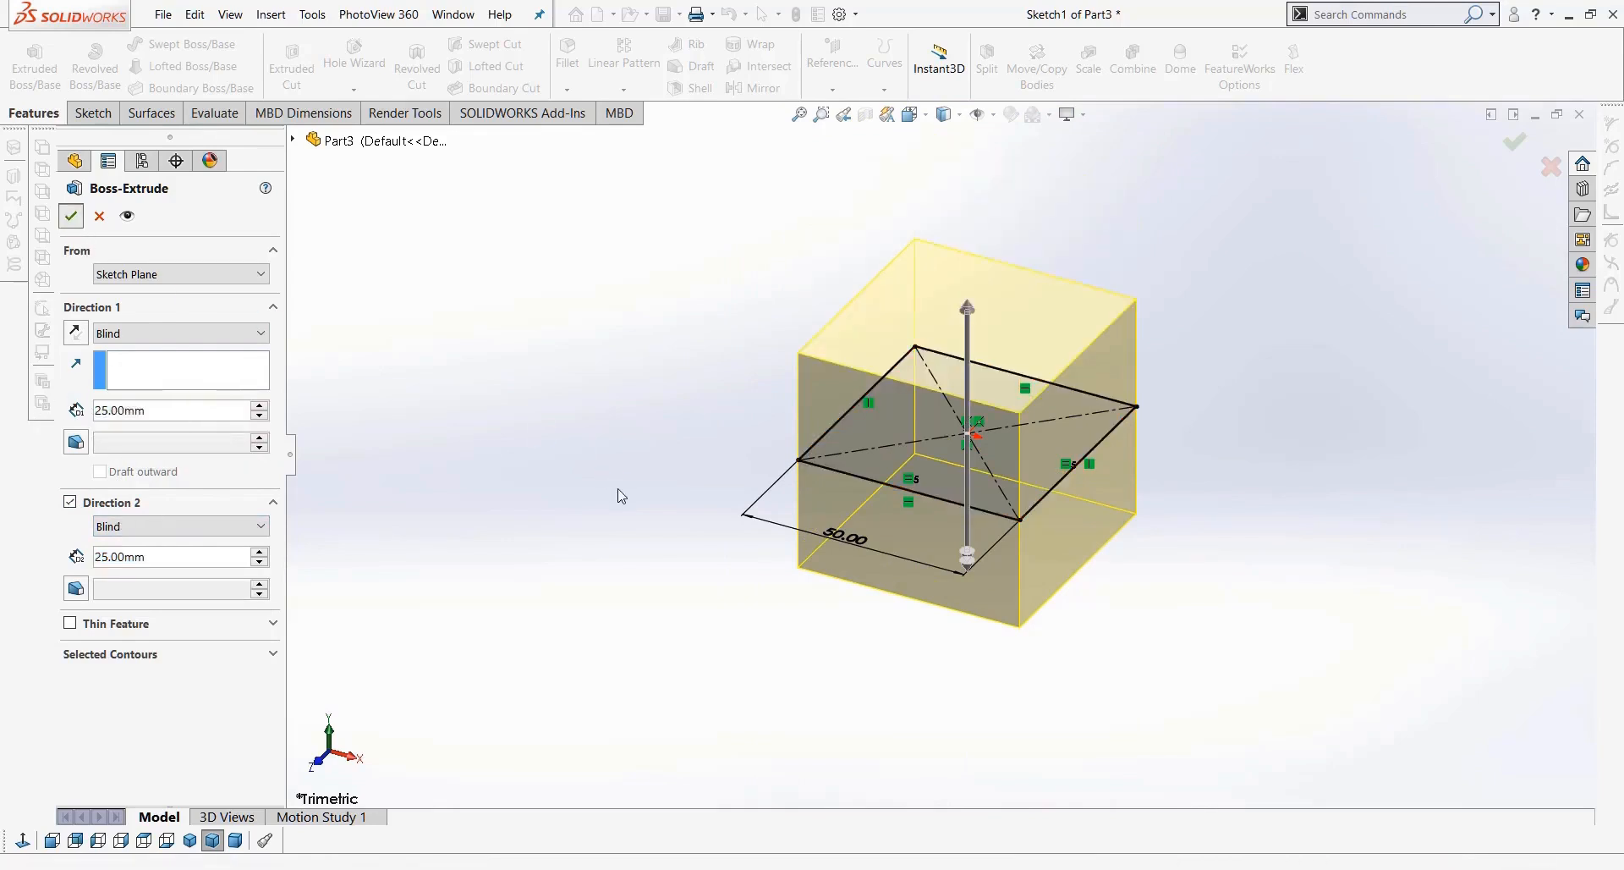
Step: Highlight the Top Plane within the cube and extend one corner of its outline outward
{"action": "left_click", "coordinate": [125, 351]}
{"action": "mouse_move", "coordinate": [554, 505]}
{"action": "middle_mouse_down"}
{"action": "mouse_move", "coordinate": [591, 475]}
{"action": "mouse_move", "coordinate": [542, 499]}
{"action": "middle_mouse_up"}
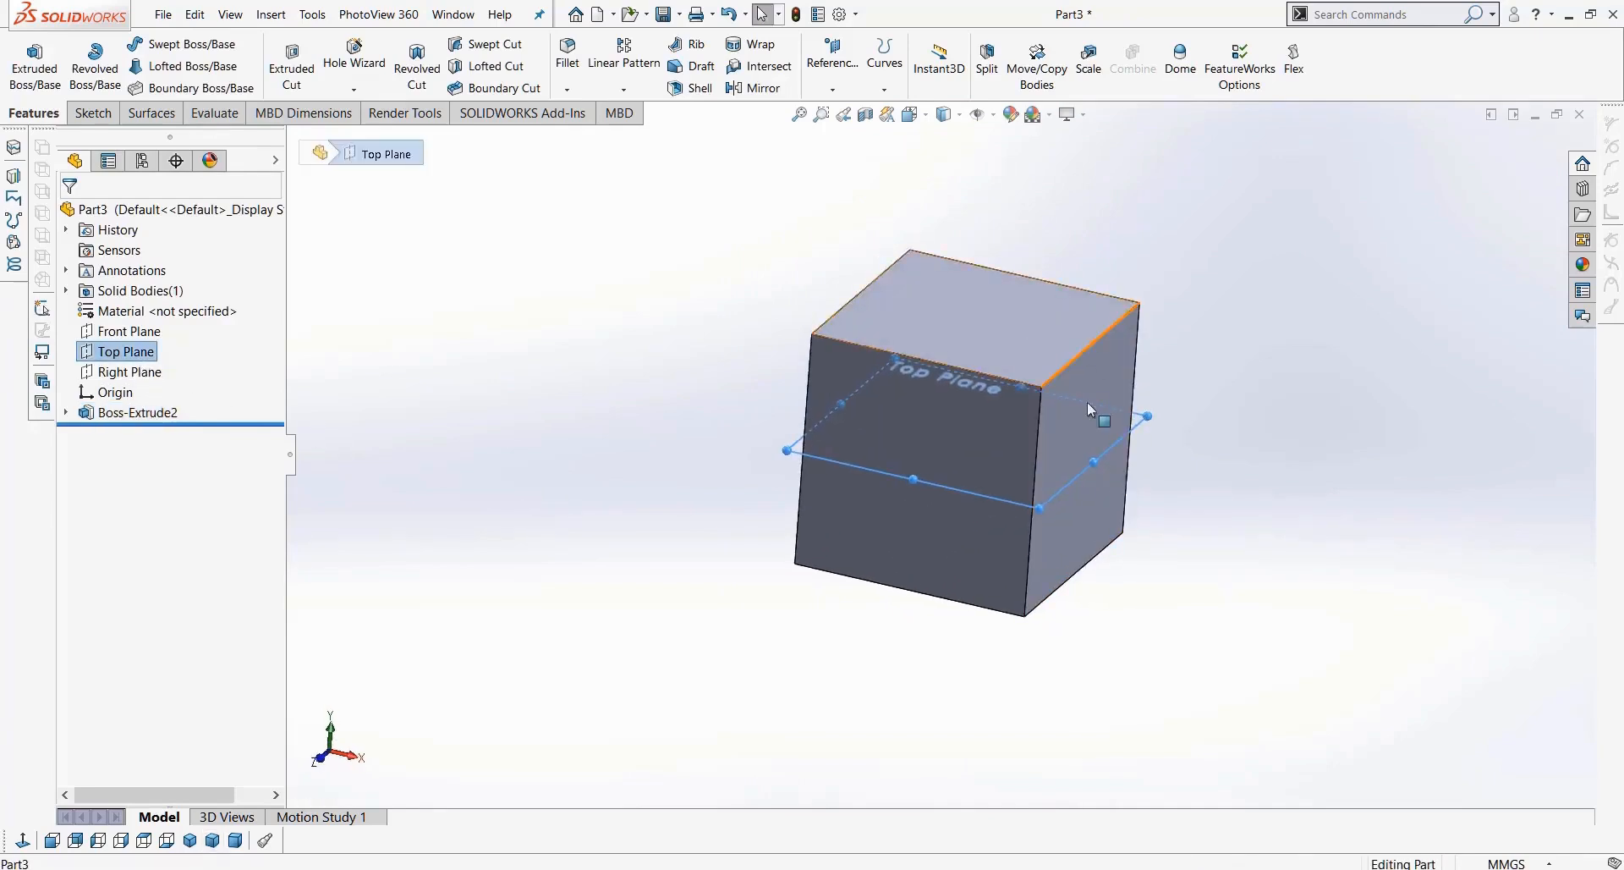
{"action": "left_click_drag", "start_coordinate": [784, 449], "coordinate": [729, 465]}
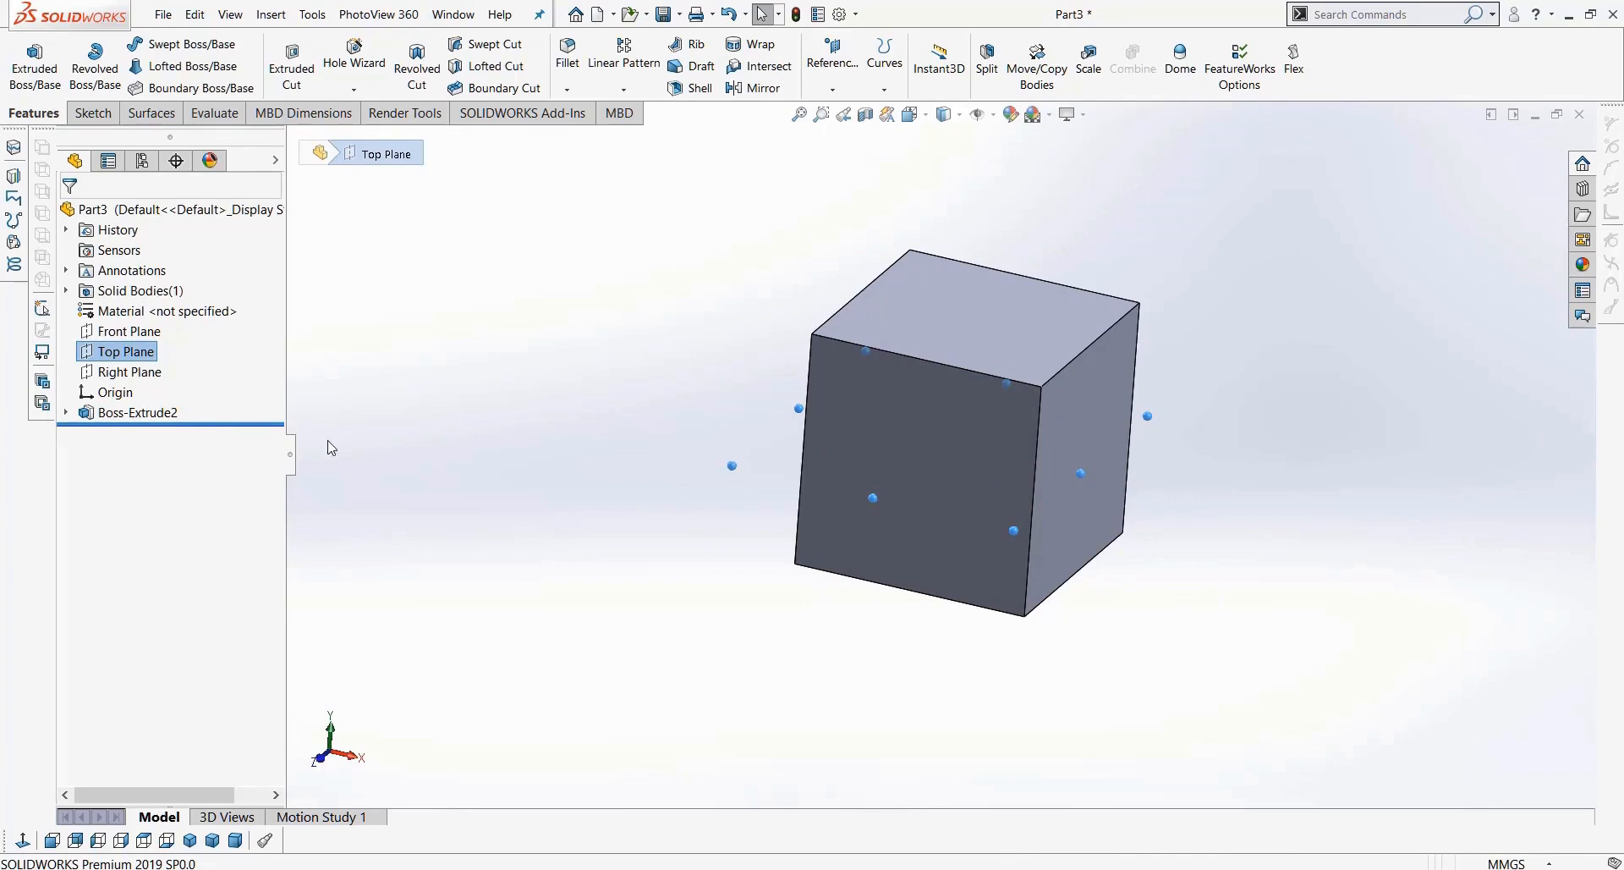
Step: Edit the cube's extrusion, remove Direction 2, and use a Mid Plane end condition with a depth of 50 mm
{"action": "right_click", "coordinate": [119, 413]}
{"action": "left_click", "coordinate": [132, 362]}
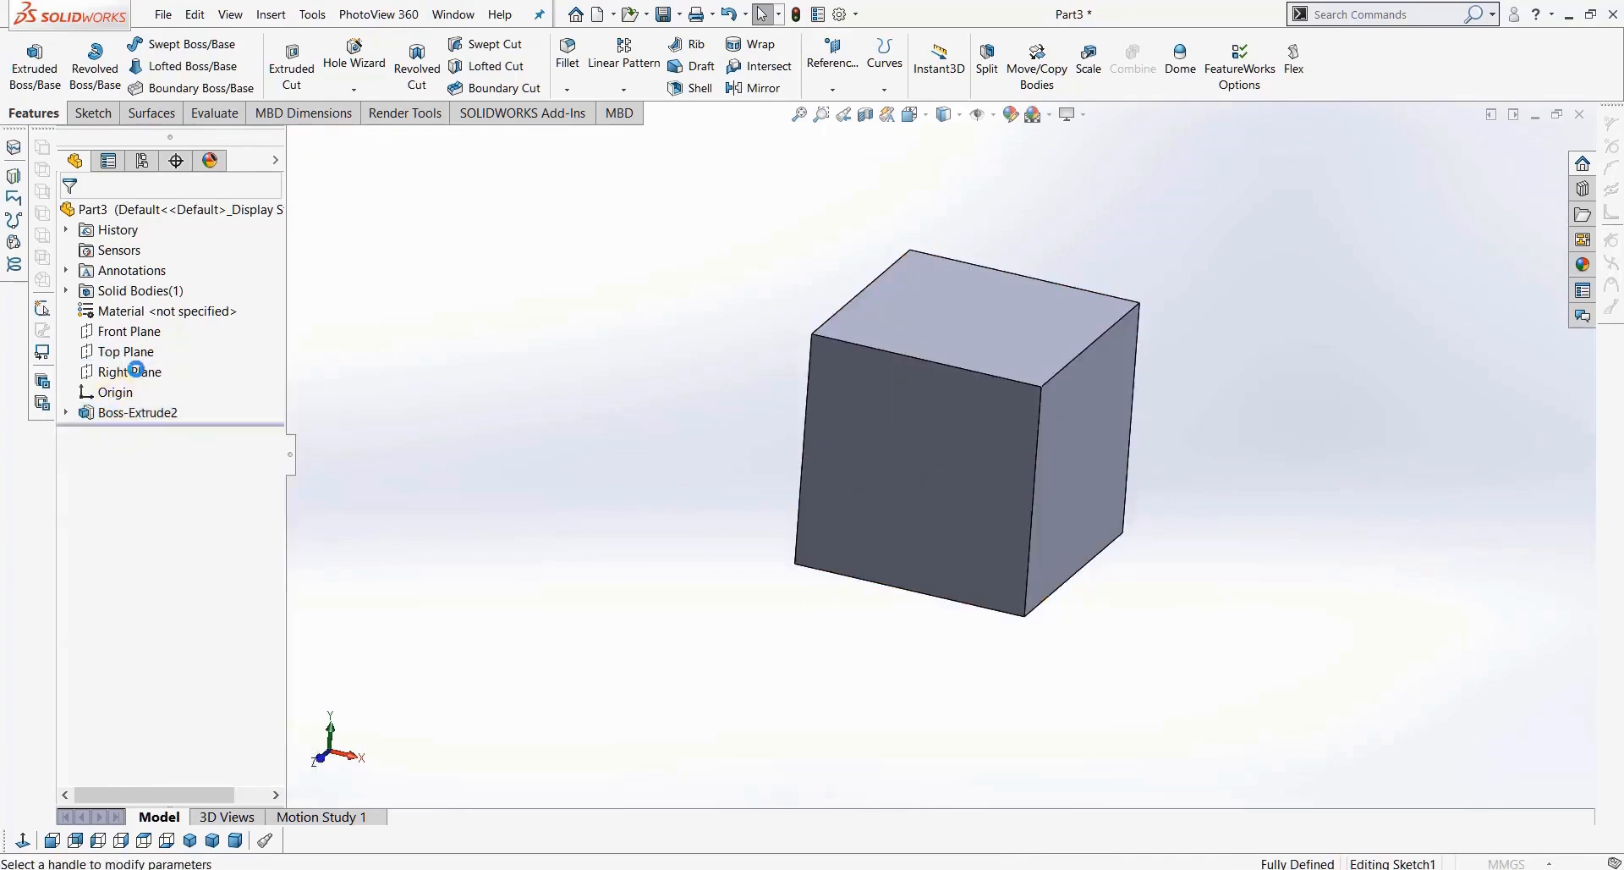
{"action": "left_click", "coordinate": [122, 507]}
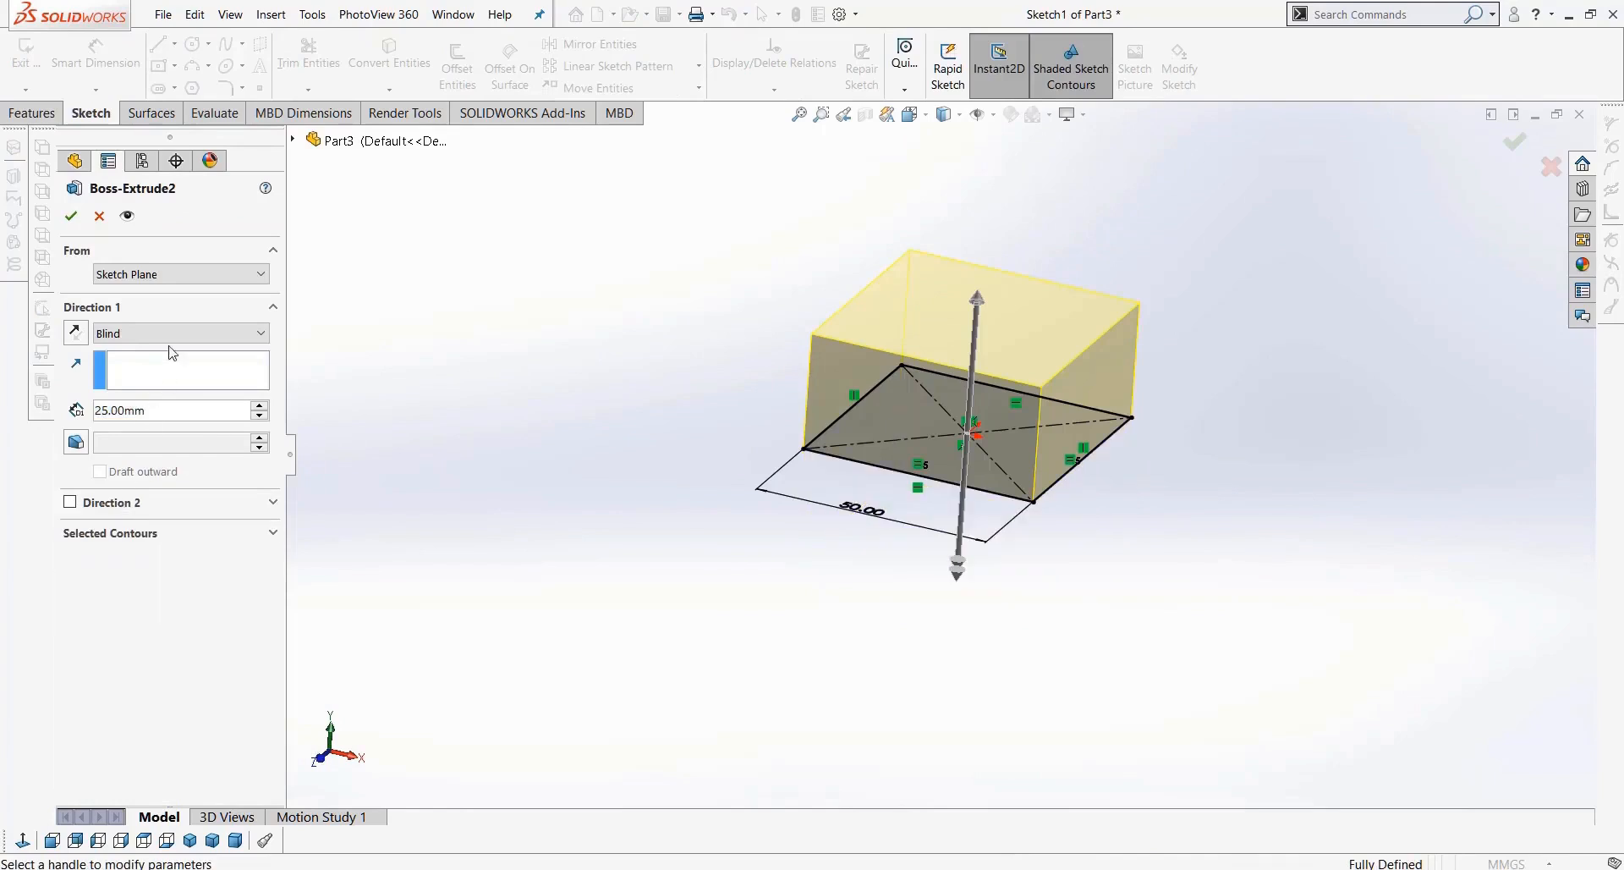
{"action": "left_click", "coordinate": [172, 338]}
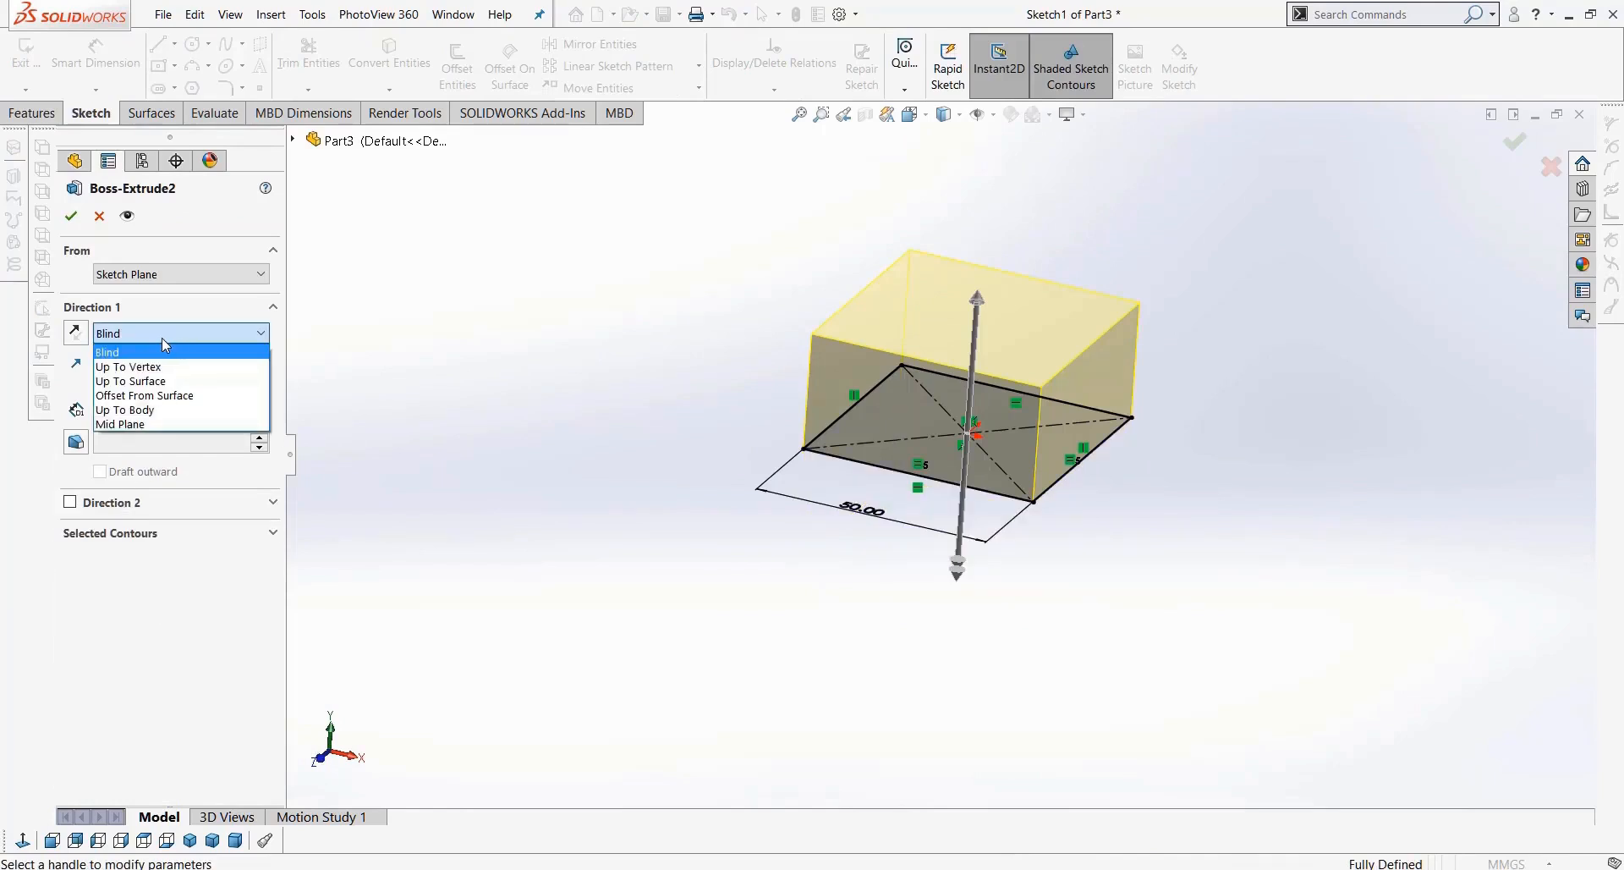
{"action": "left_click", "coordinate": [160, 425]}
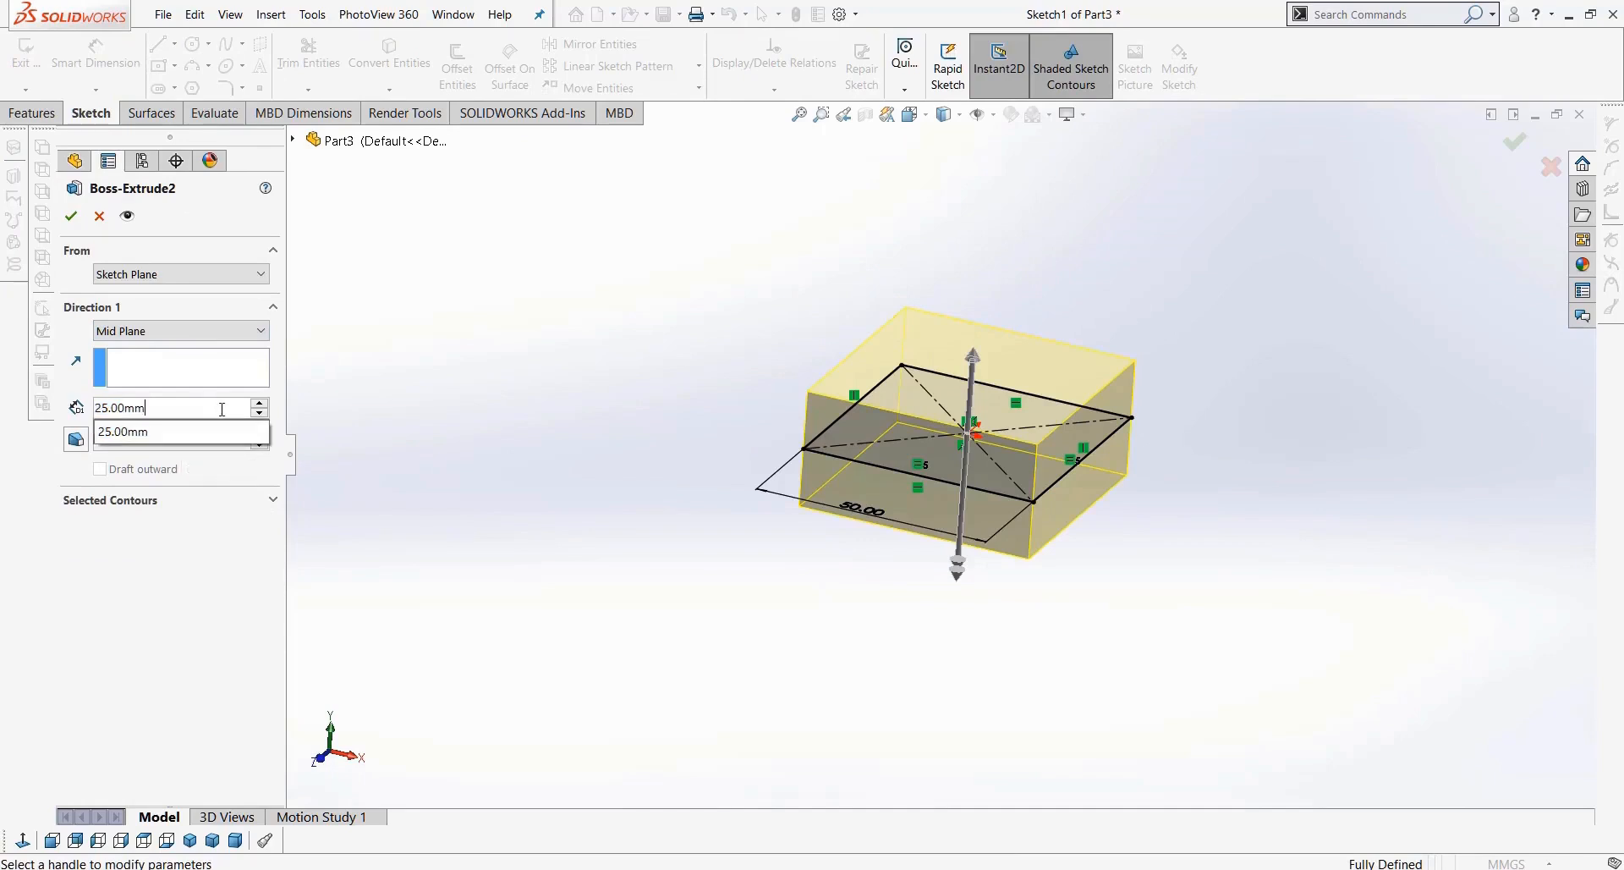
{"action": "type", "text": "50"}
{"action": "key", "text": "Return"}
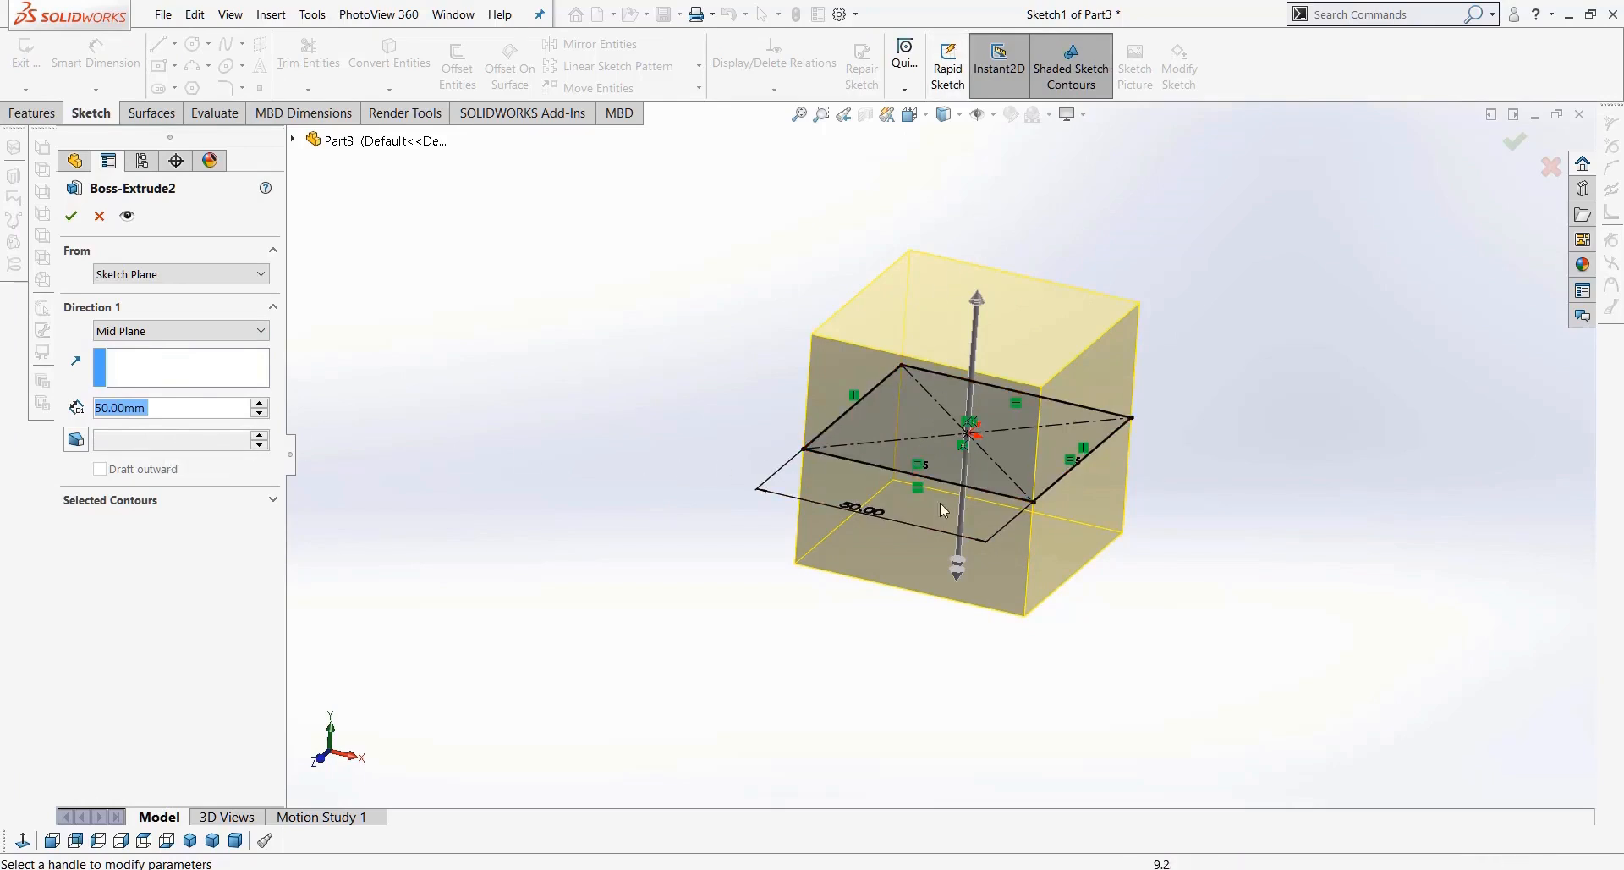
{"action": "left_click", "coordinate": [71, 216]}
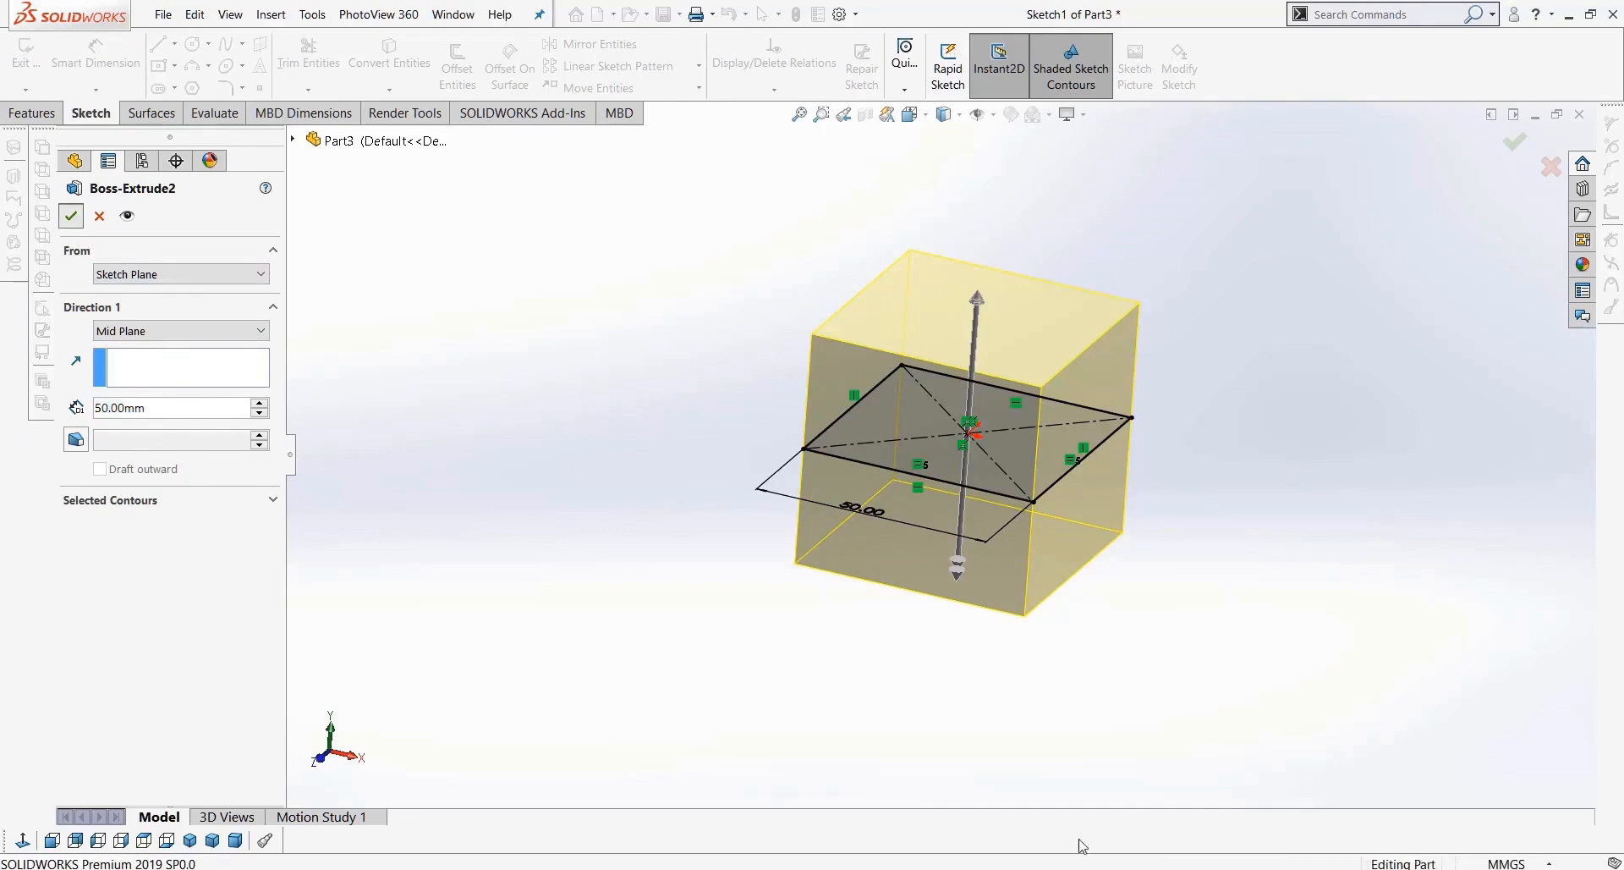
Step: Start a new sketch on the cube's front face
{"action": "middle_click_drag", "start_coordinate": [1236, 587], "coordinate": [1264, 580]}
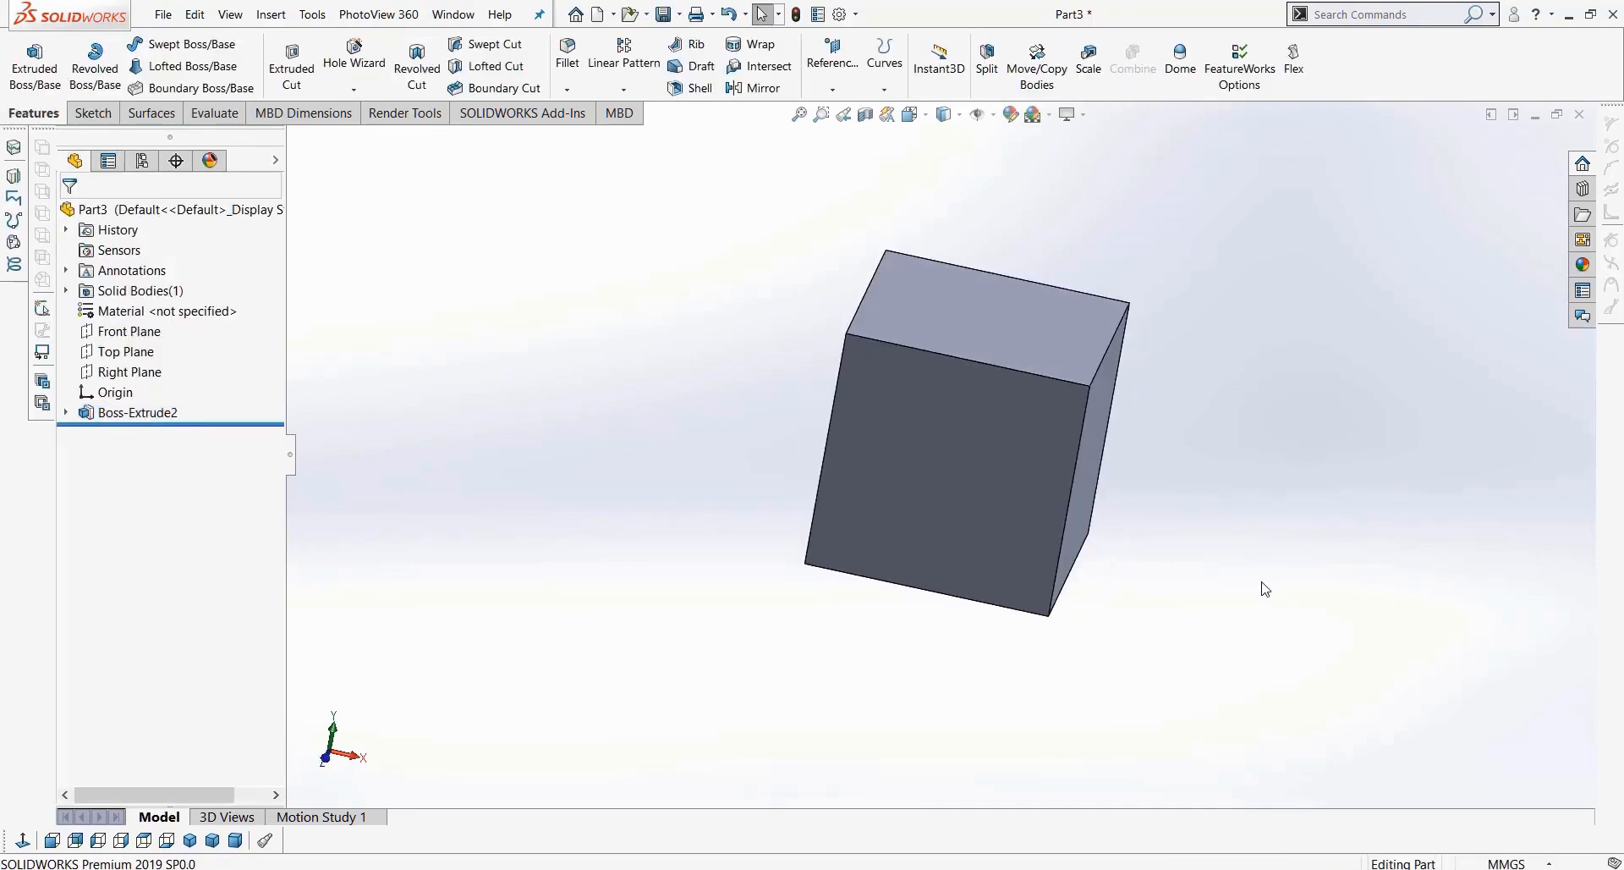
{"action": "left_click", "coordinate": [1004, 367]}
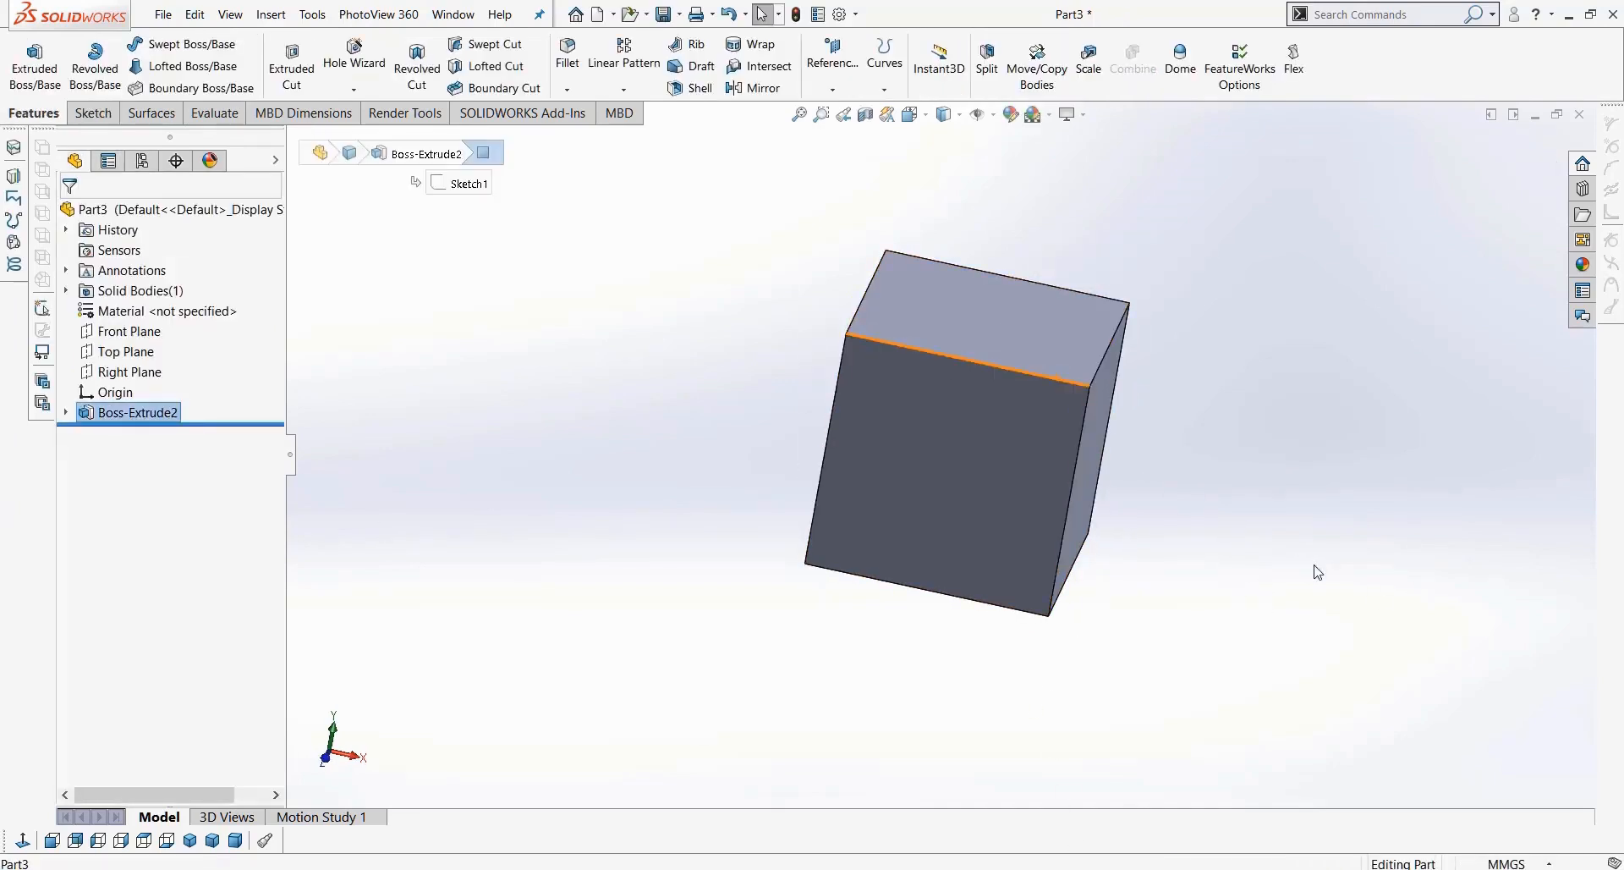
{"action": "middle_click_drag", "start_coordinate": [1166, 538], "coordinate": [1138, 517]}
{"action": "scroll", "coordinate": [904, 479], "scroll_direction": "up", "scroll_amount": 2}
{"action": "left_click", "coordinate": [922, 539]}
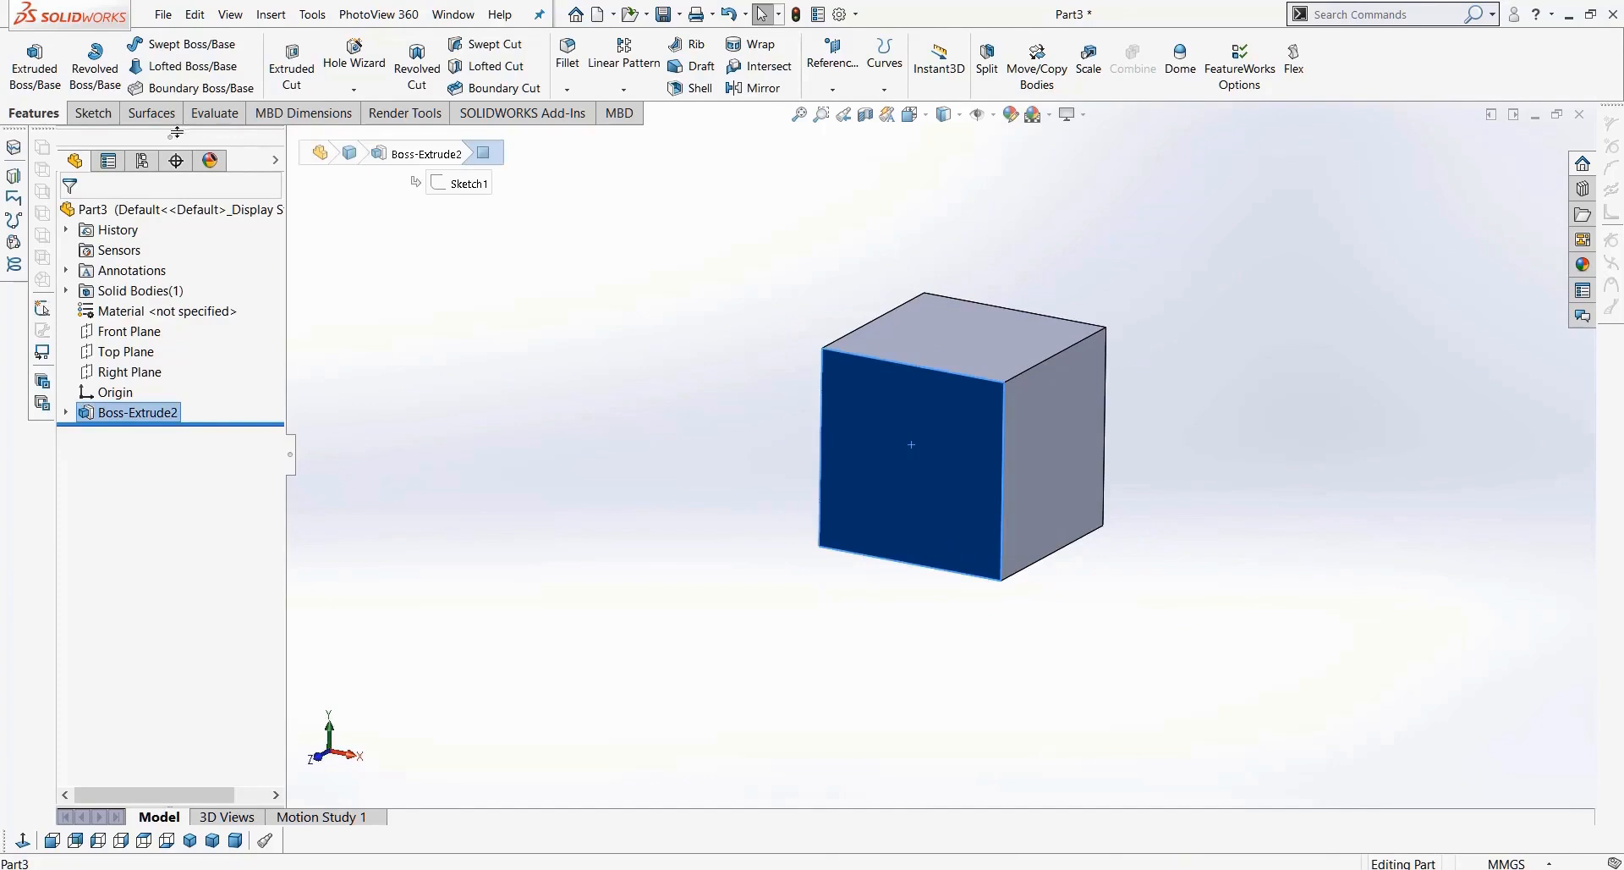
{"action": "left_click", "coordinate": [93, 113]}
{"action": "left_click", "coordinate": [27, 56]}
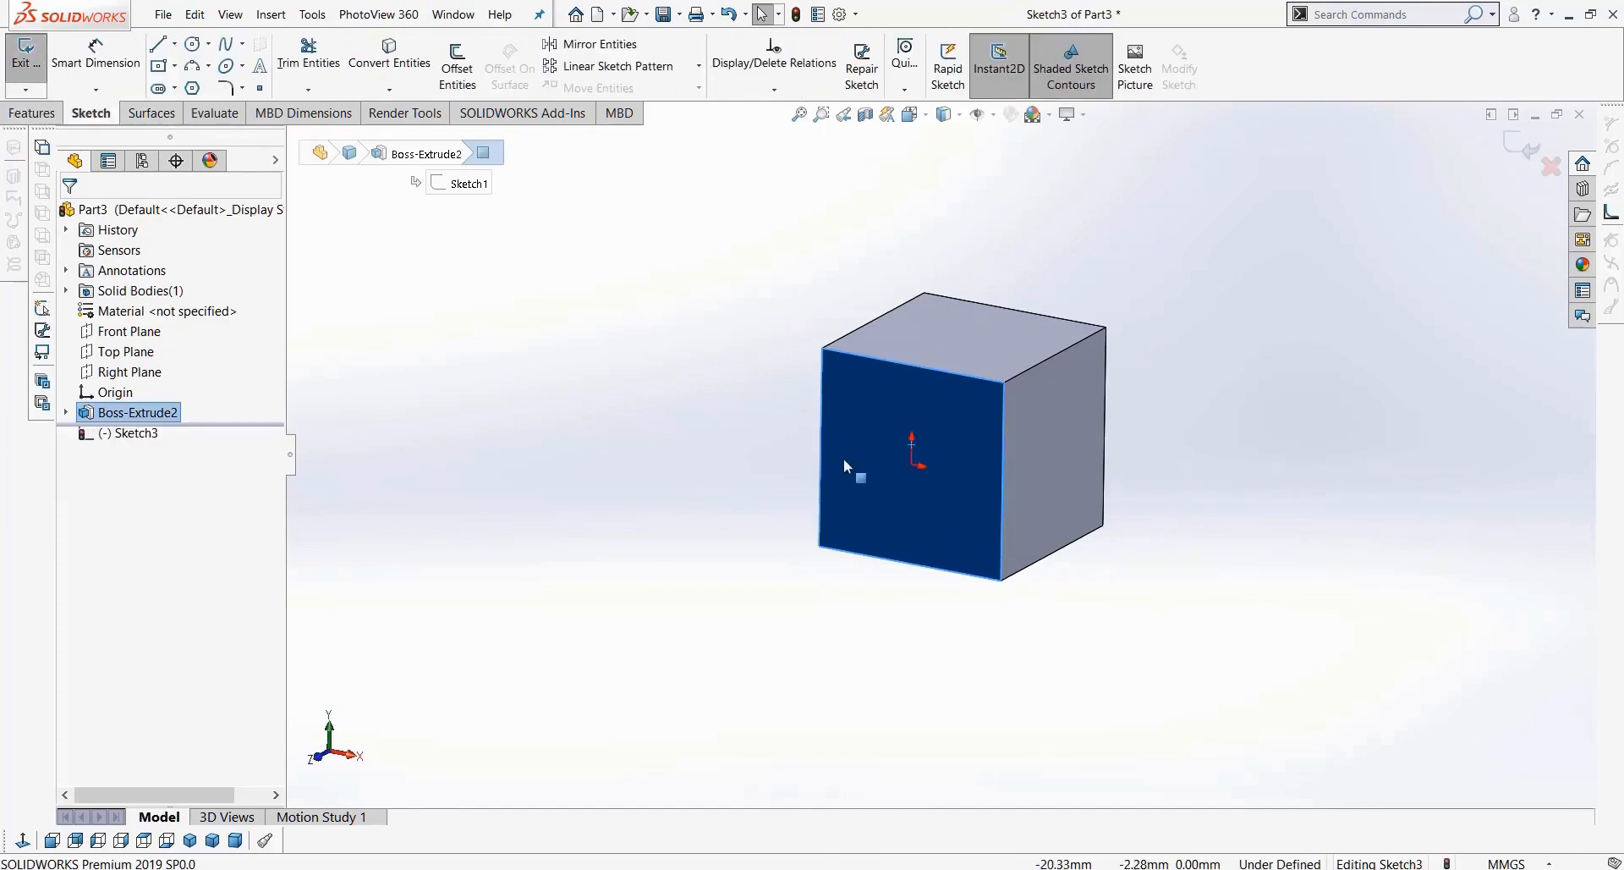
Step: Draw a circle about 14.8 mm in diameter on the front face, centred on the origin
{"action": "left_click", "coordinate": [23, 840]}
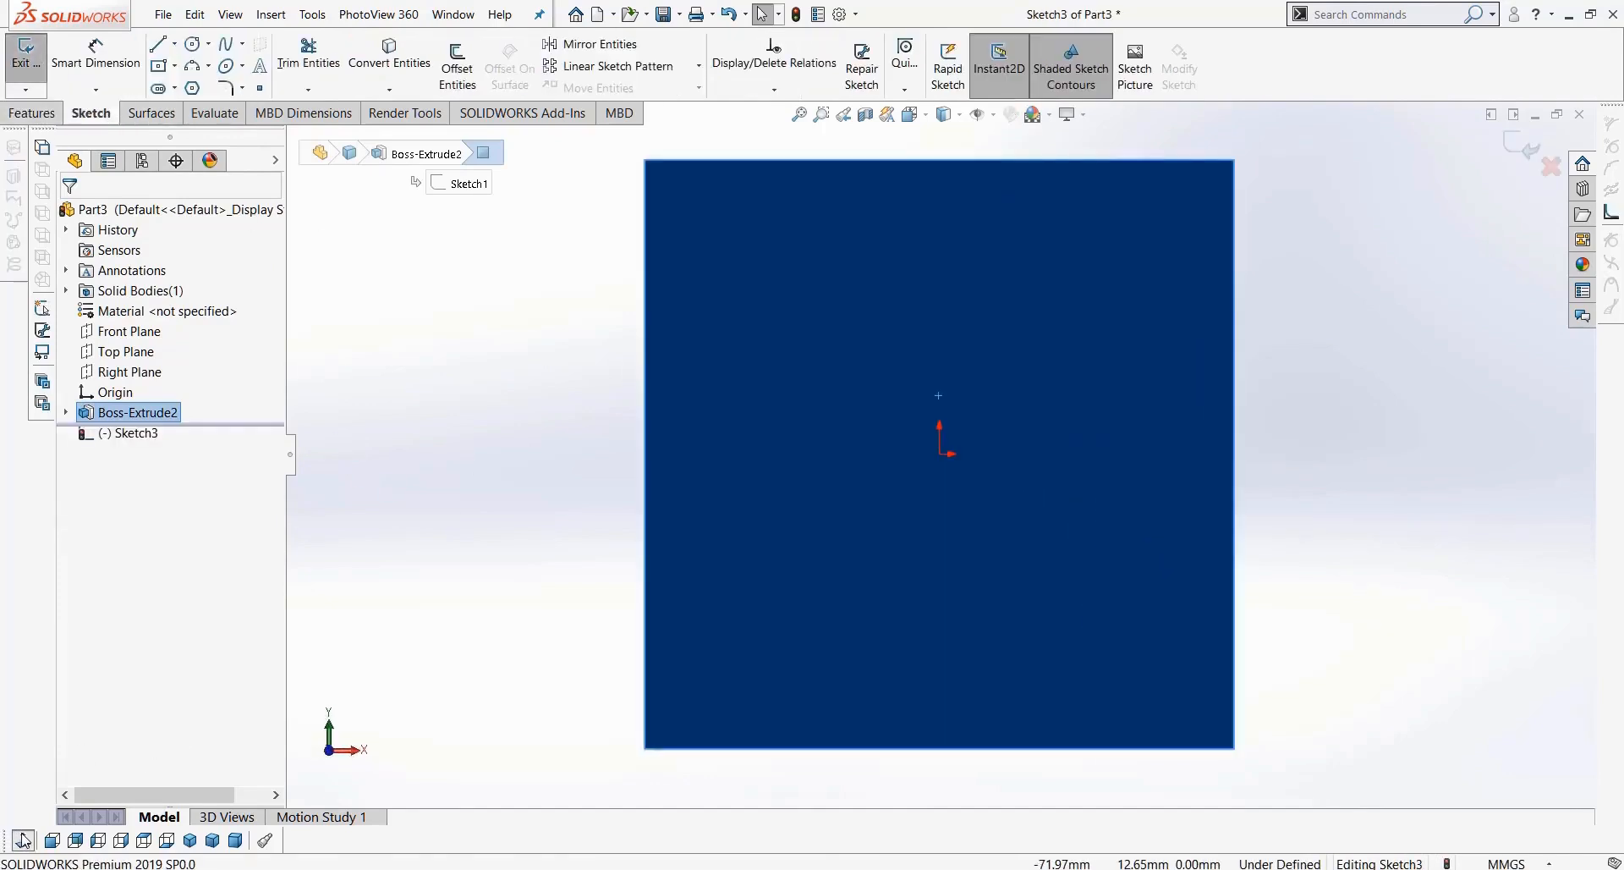
{"action": "left_click", "coordinate": [193, 43]}
{"action": "left_click", "coordinate": [940, 456]}
{"action": "left_click", "coordinate": [945, 544]}
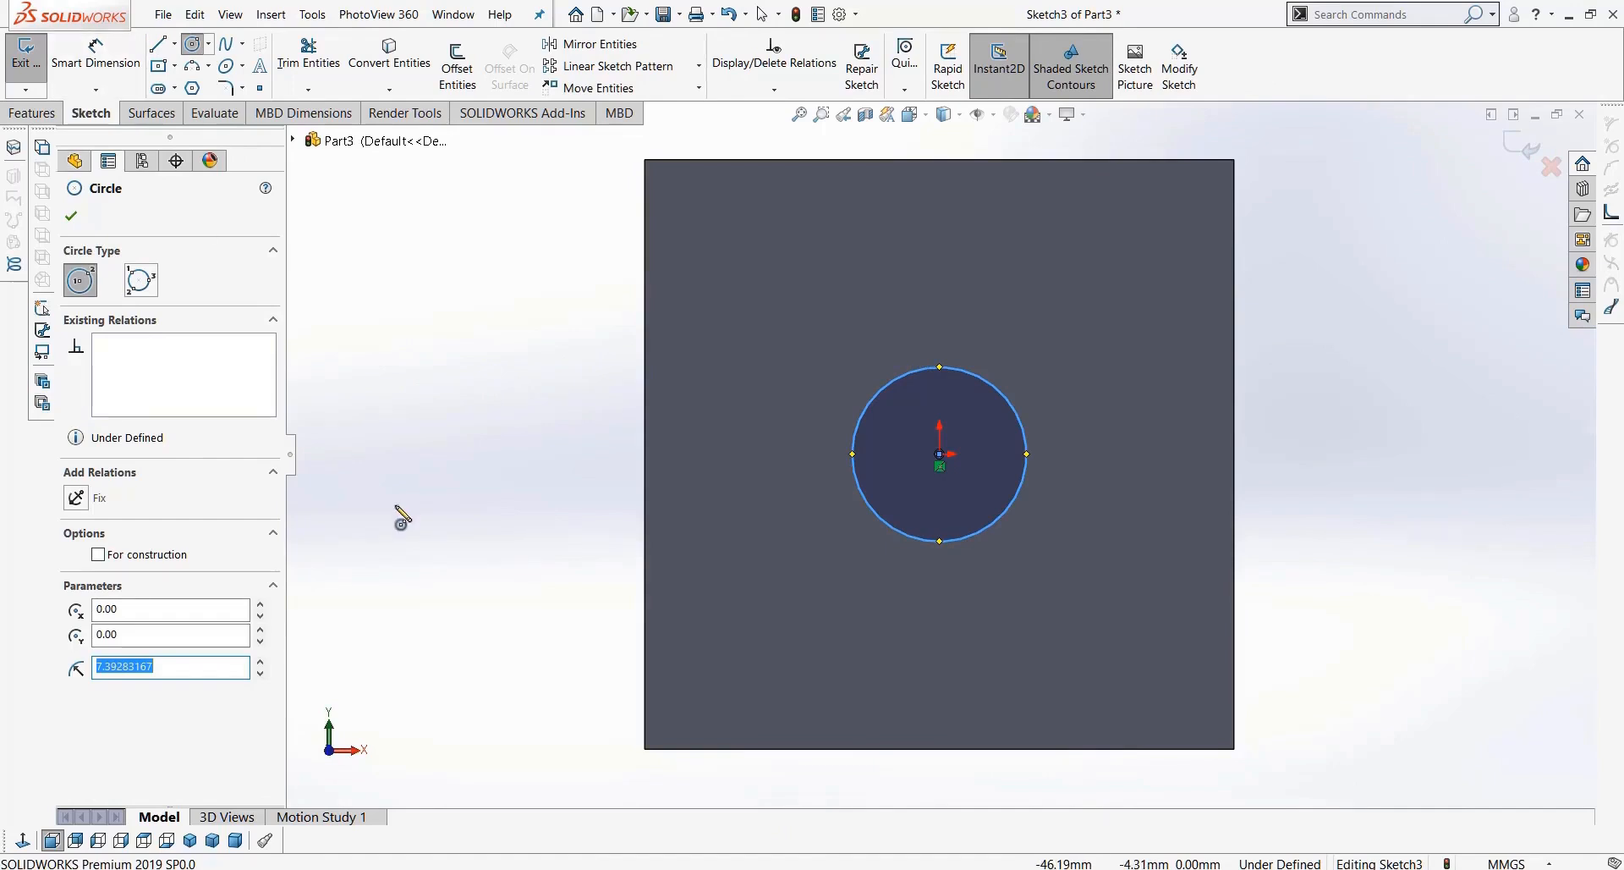
Step: Dimension the circle's diameter and set it to 10 mm
{"action": "key", "text": "d"}
{"action": "left_click", "coordinate": [894, 531]}
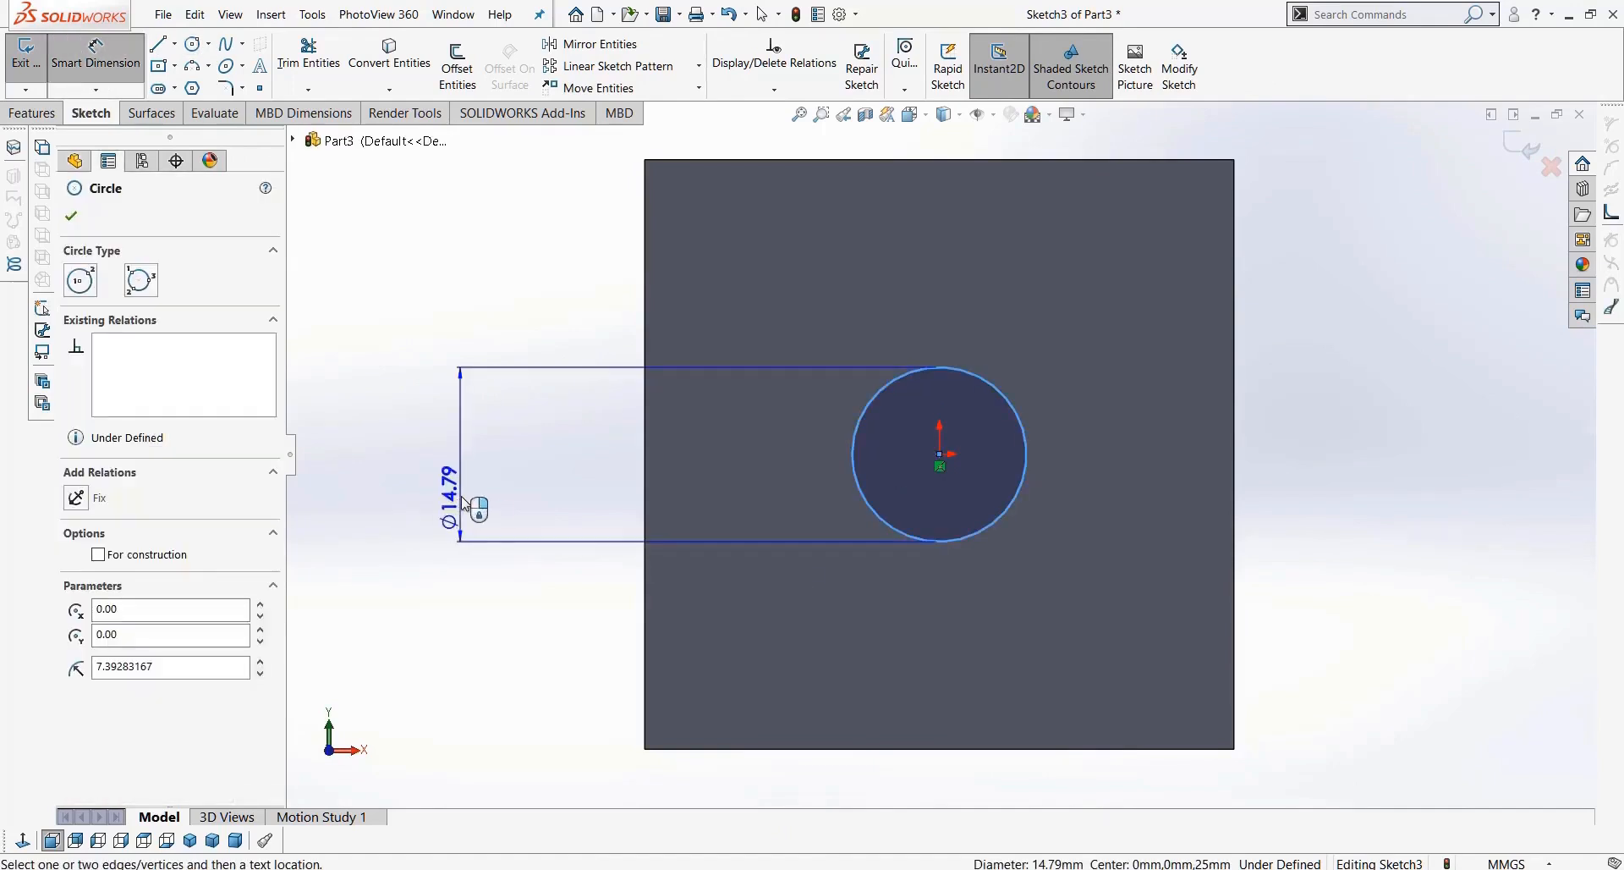
{"action": "left_click", "coordinate": [479, 474]}
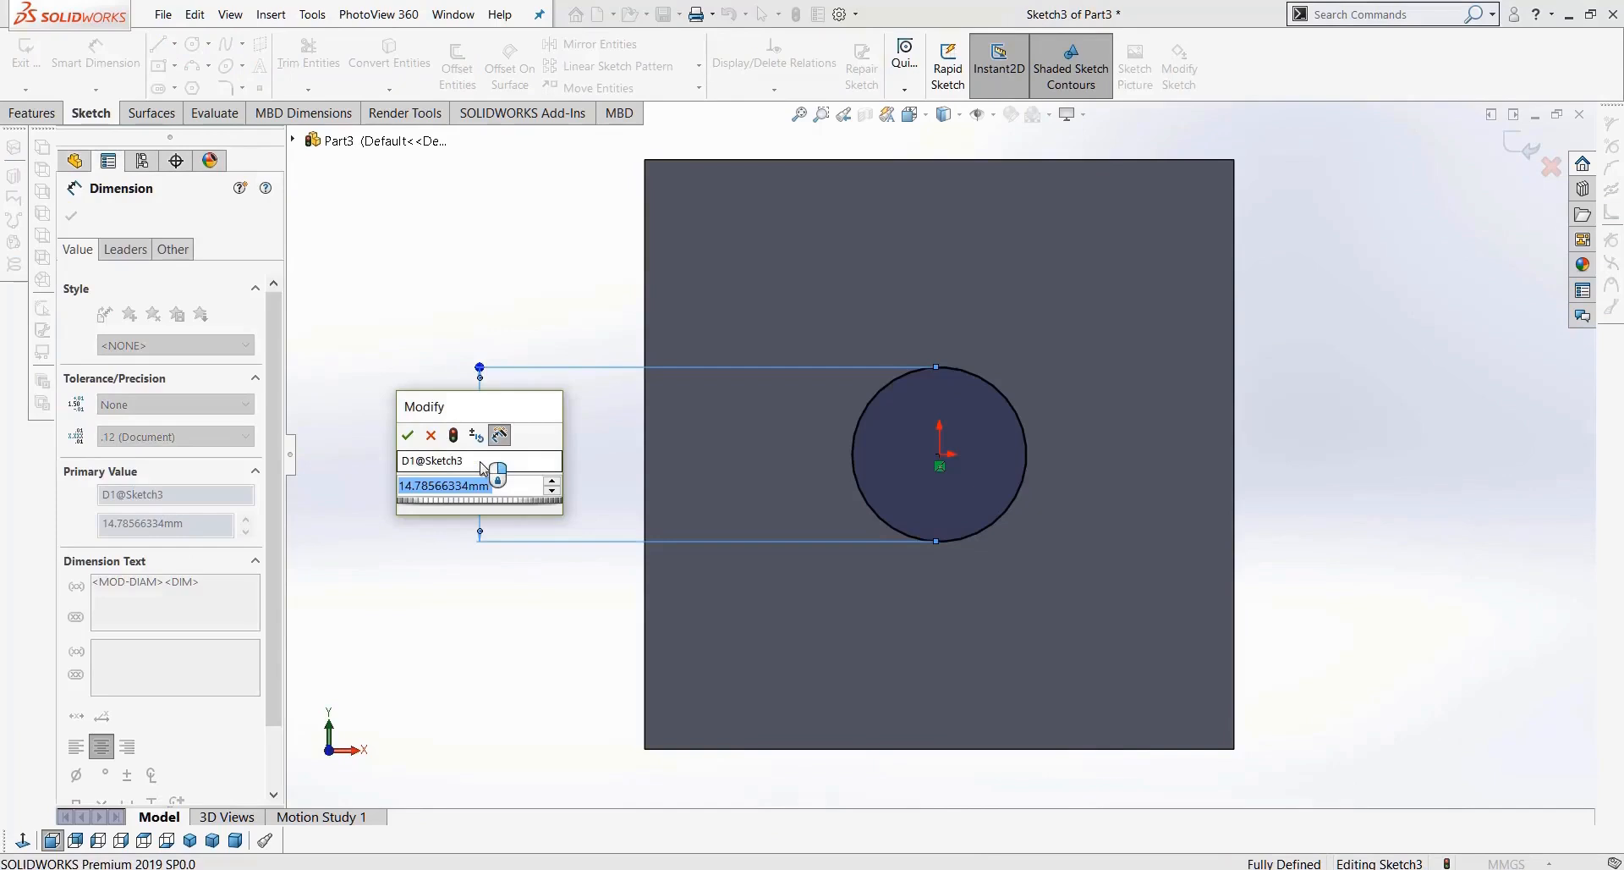
{"action": "type", "text": "10"}
{"action": "key", "text": "Return"}
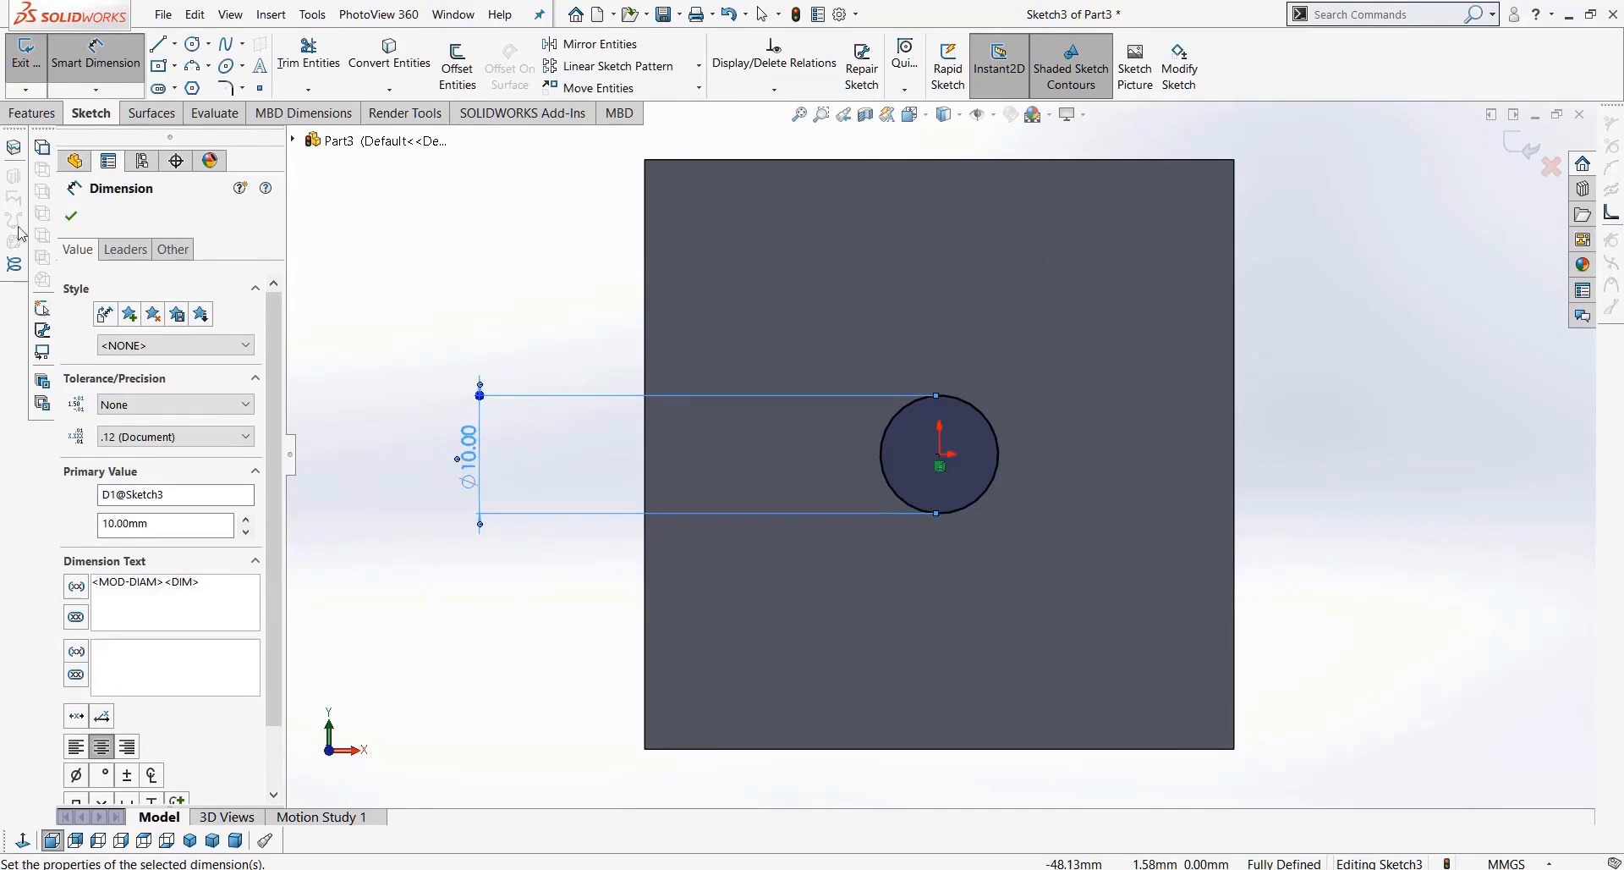
Step: Cut-extrude the 10 mm circle blind into the cube's front face to a depth of 5 mm
{"action": "left_click", "coordinate": [31, 115]}
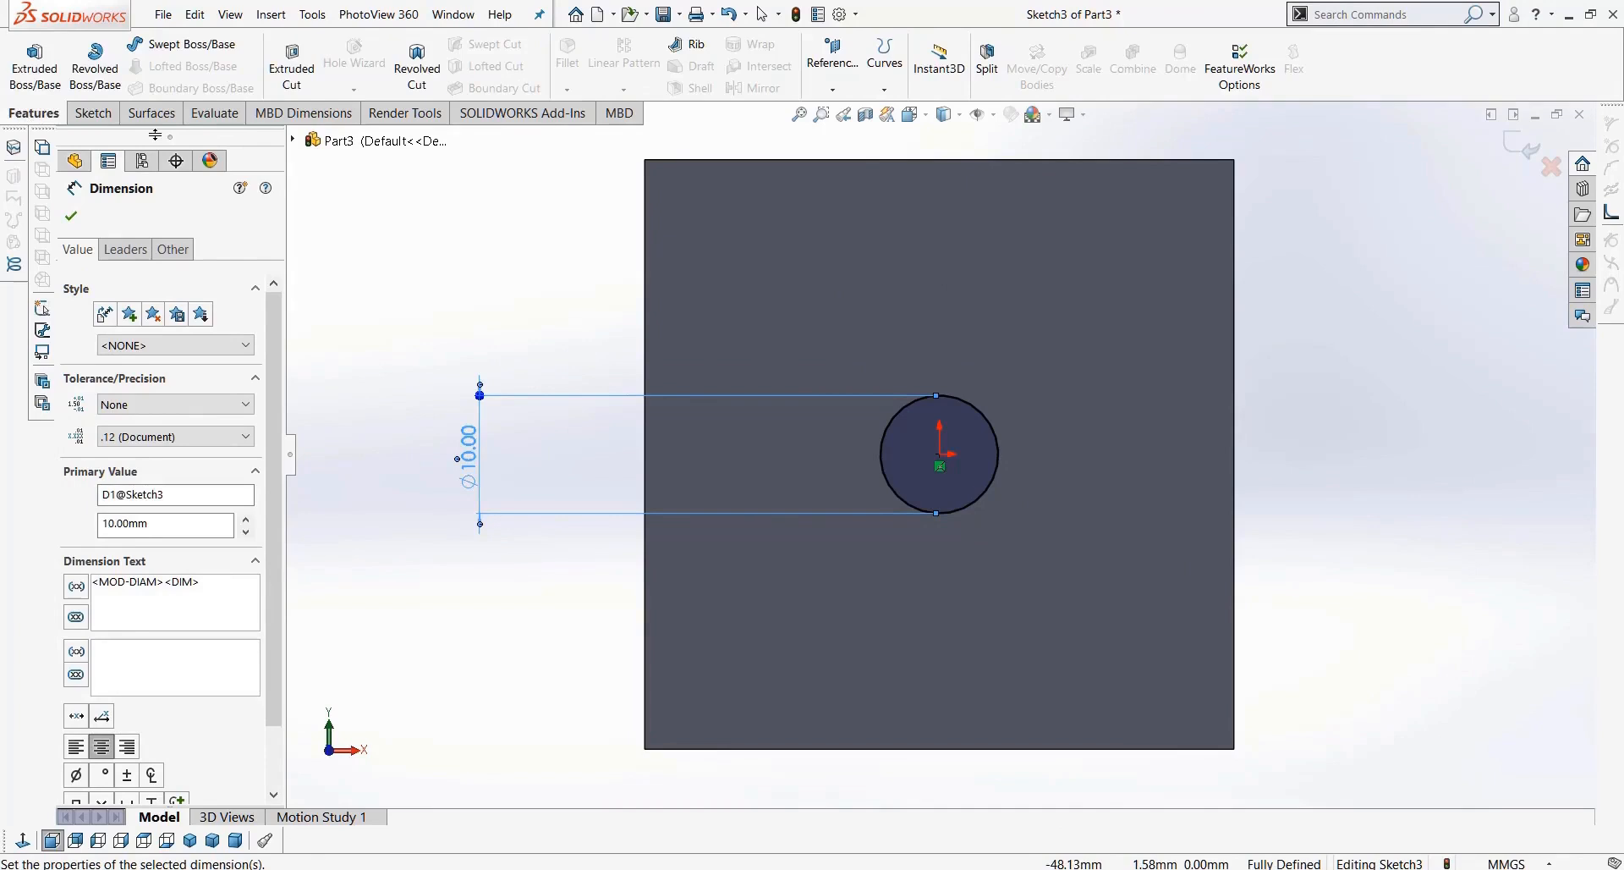
{"action": "left_click", "coordinate": [291, 63]}
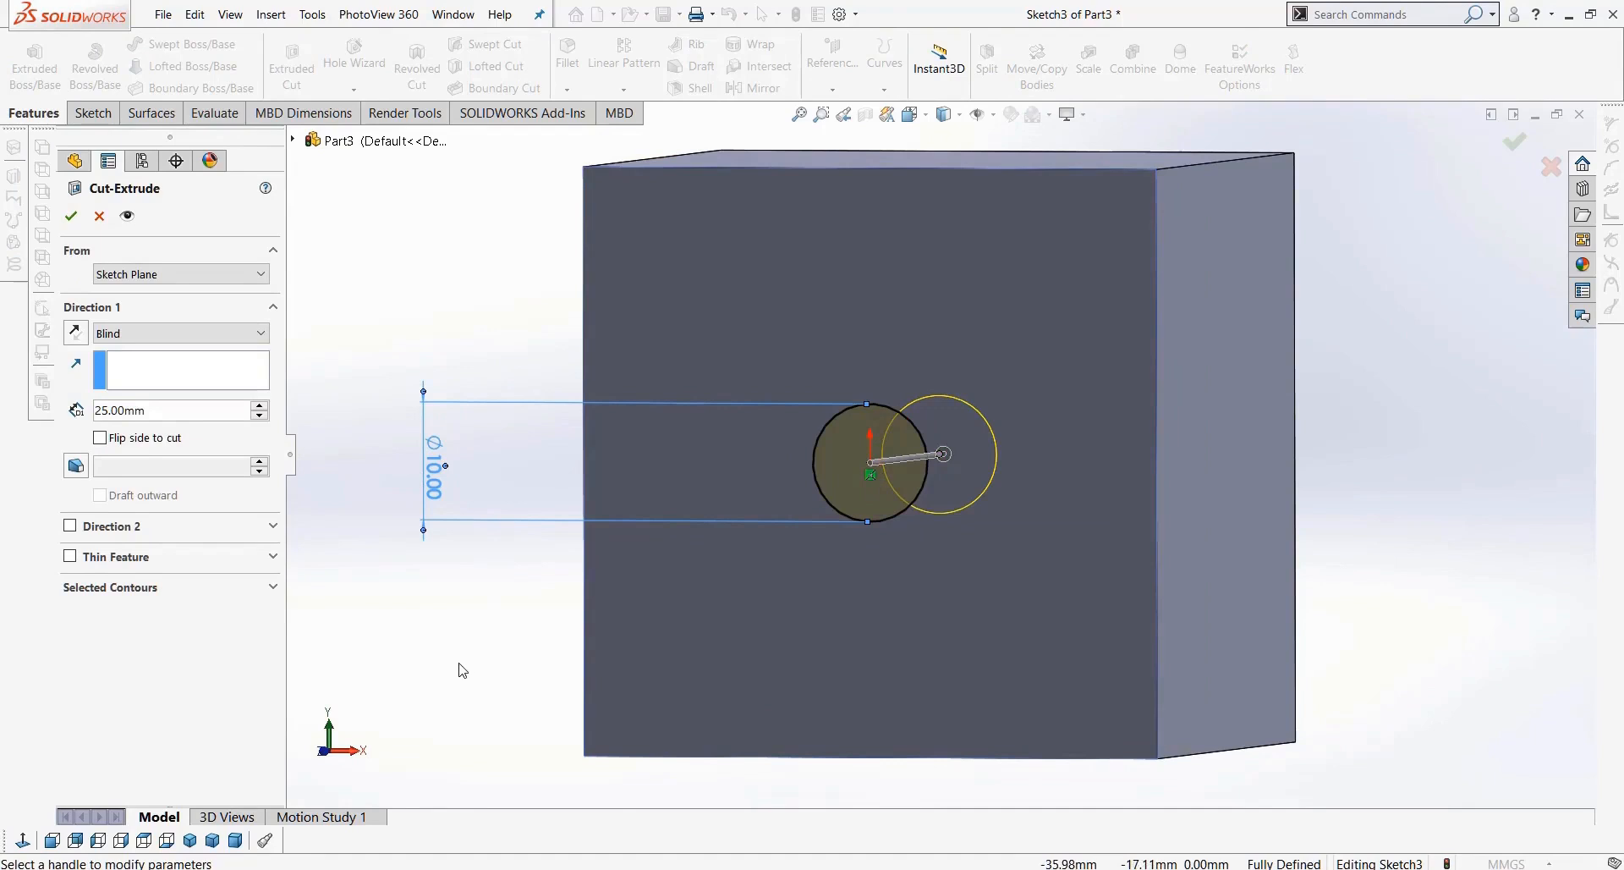
{"action": "mouse_move", "coordinate": [627, 605]}
{"action": "middle_mouse_down"}
{"action": "mouse_move", "coordinate": [569, 606]}
{"action": "mouse_move", "coordinate": [562, 652]}
{"action": "middle_mouse_up"}
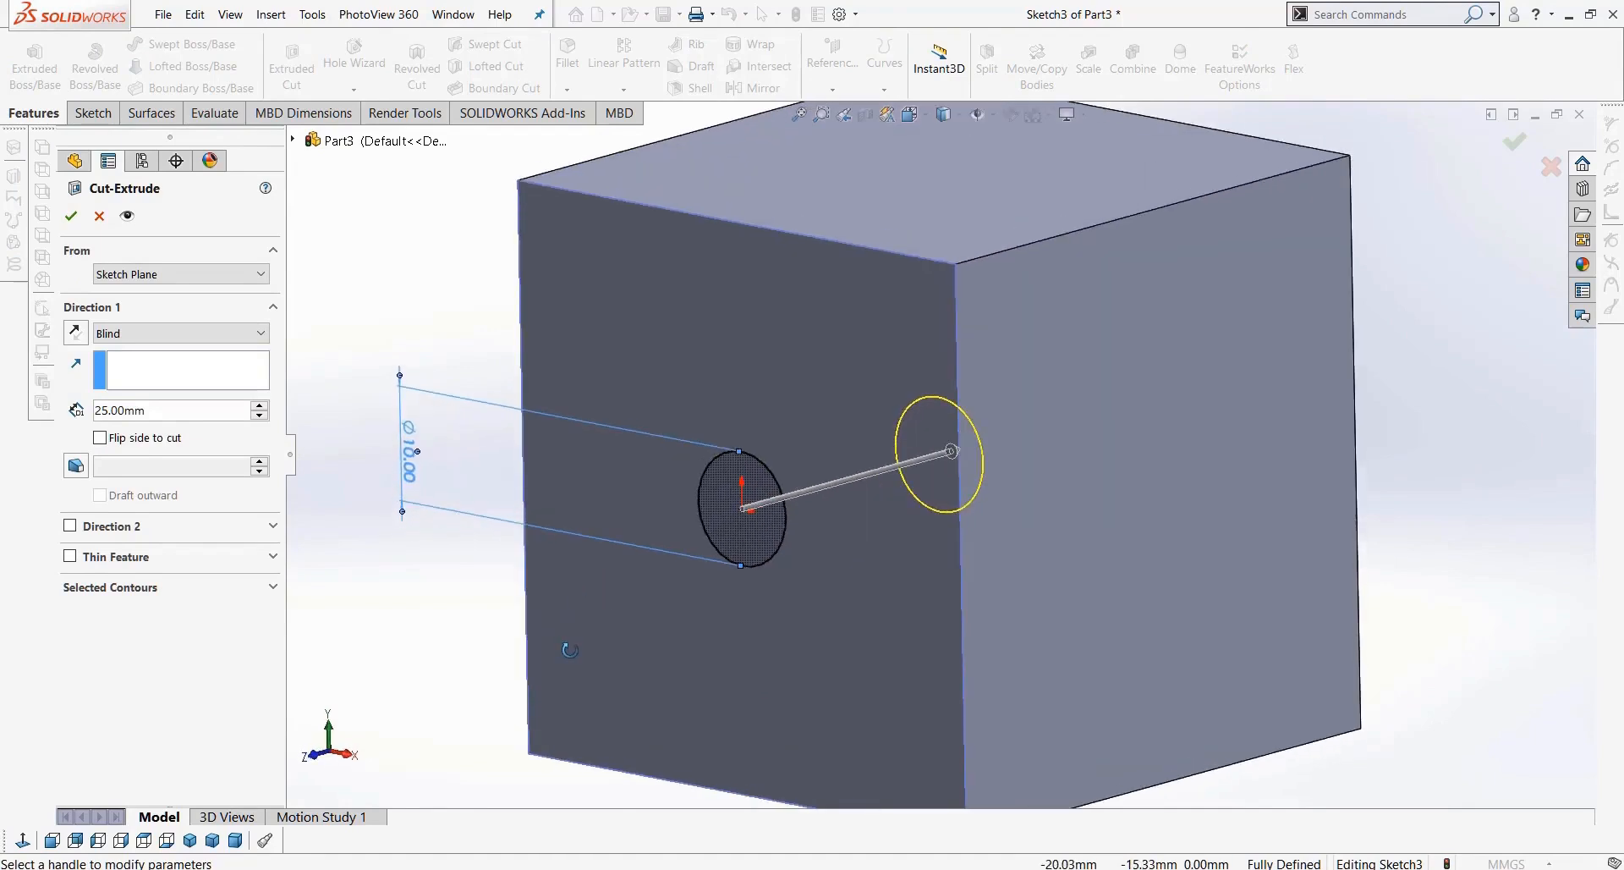
{"action": "left_click", "coordinate": [192, 412]}
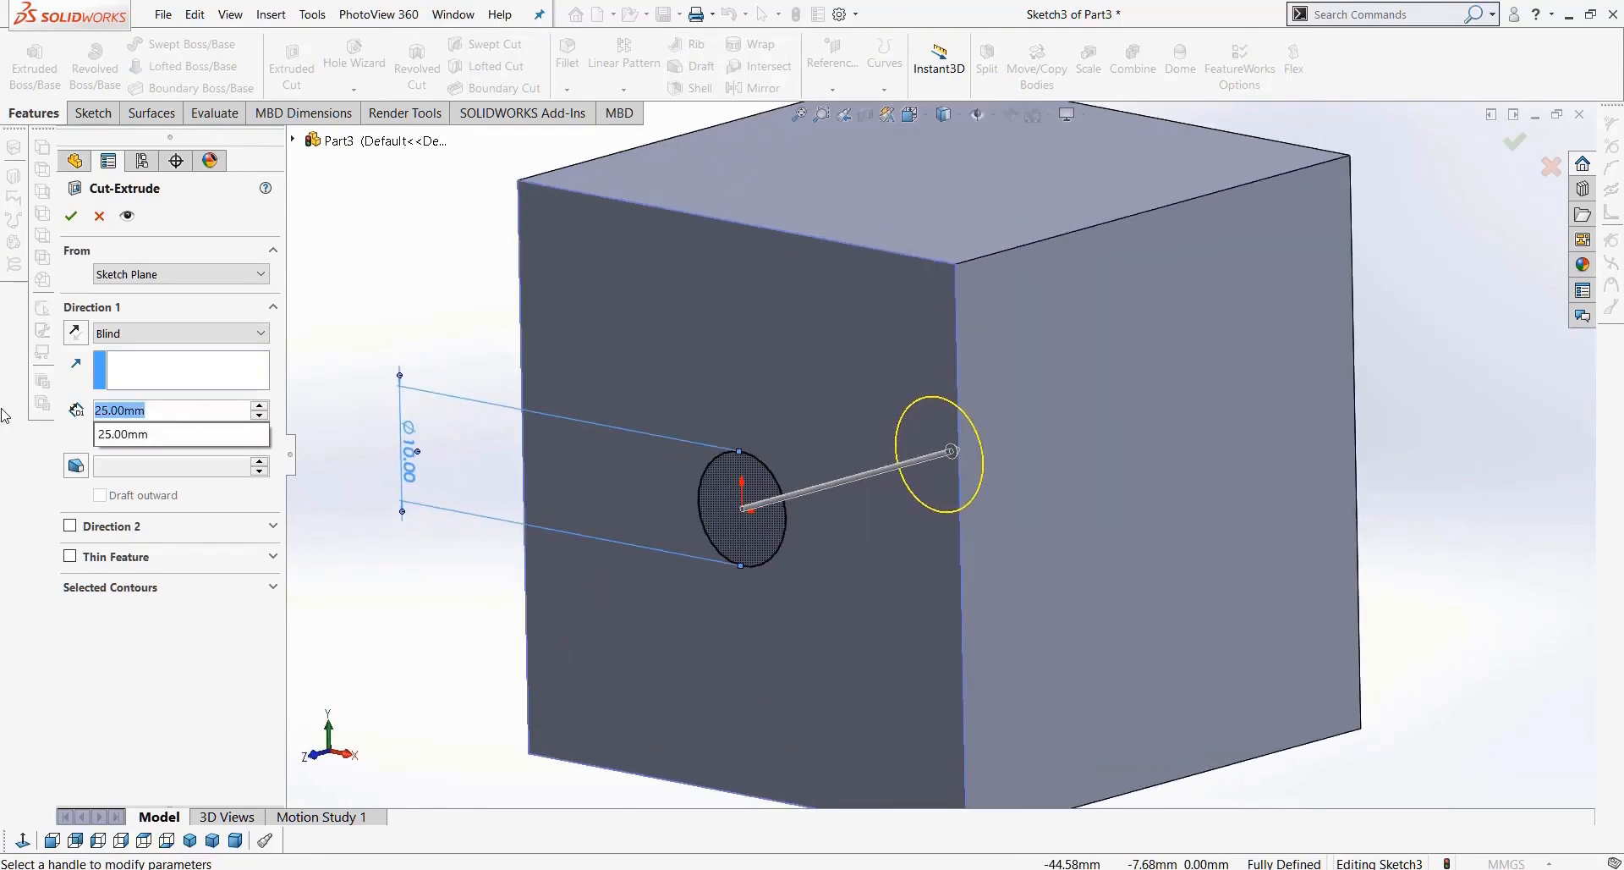
{"action": "type", "text": "10"}
{"action": "key", "text": "Return"}
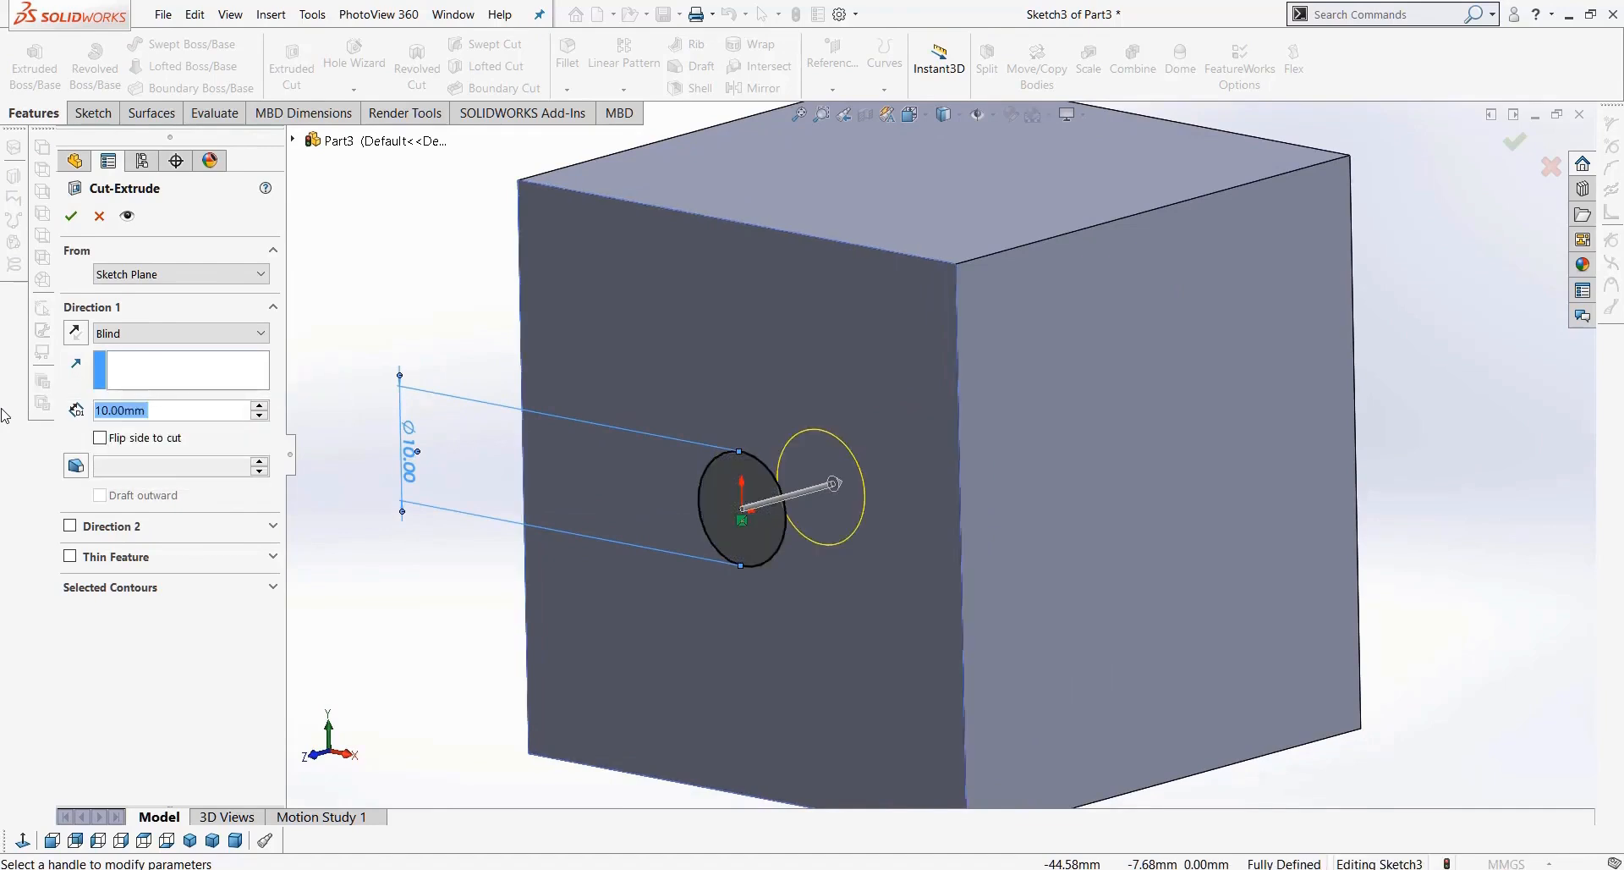
{"action": "type", "text": "5"}
{"action": "key", "text": "Return"}
{"action": "left_click", "coordinate": [72, 216]}
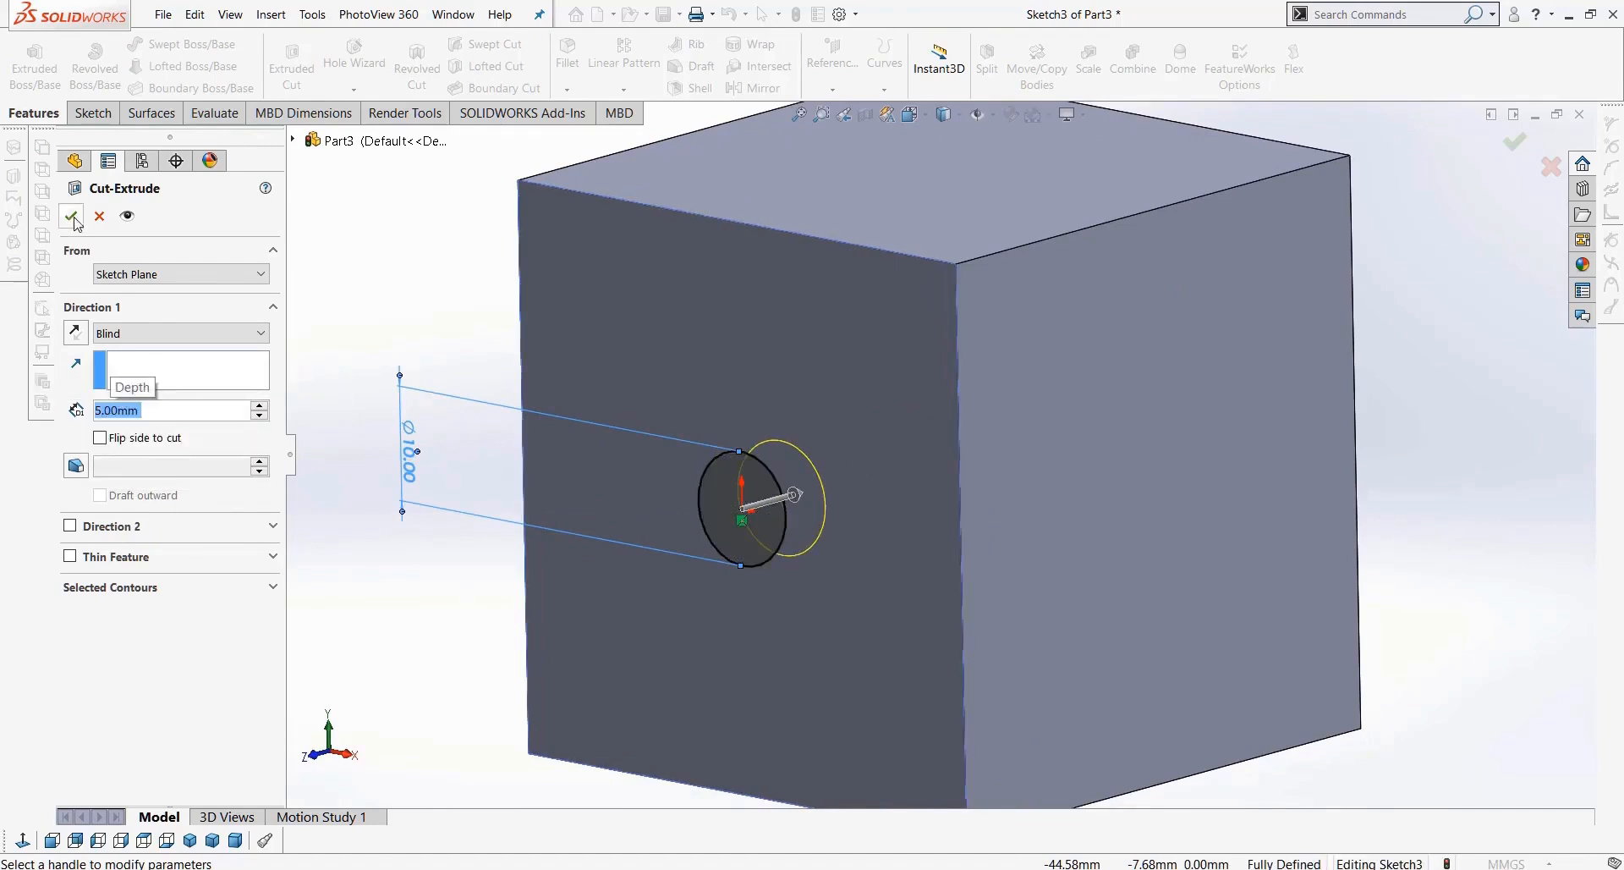
Step: Edit the front-face hole's cut and set its blind depth to 2.5 mm
{"action": "middle_click_drag", "start_coordinate": [685, 541], "coordinate": [617, 536]}
{"action": "right_click", "coordinate": [148, 436]}
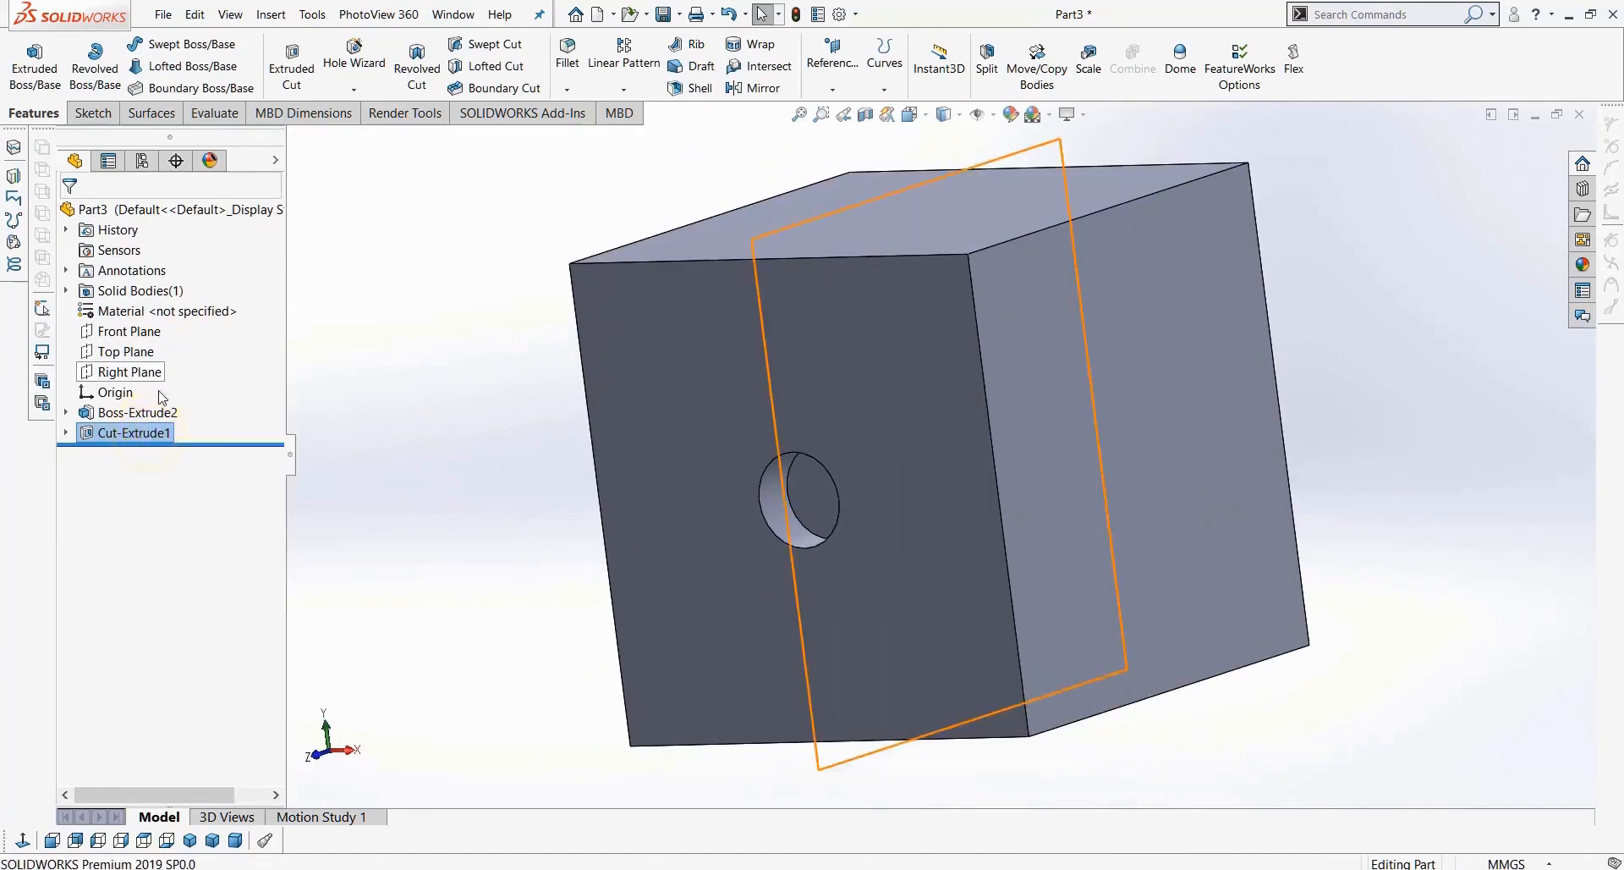
{"action": "right_click", "coordinate": [148, 432]}
{"action": "left_click", "coordinate": [188, 379]}
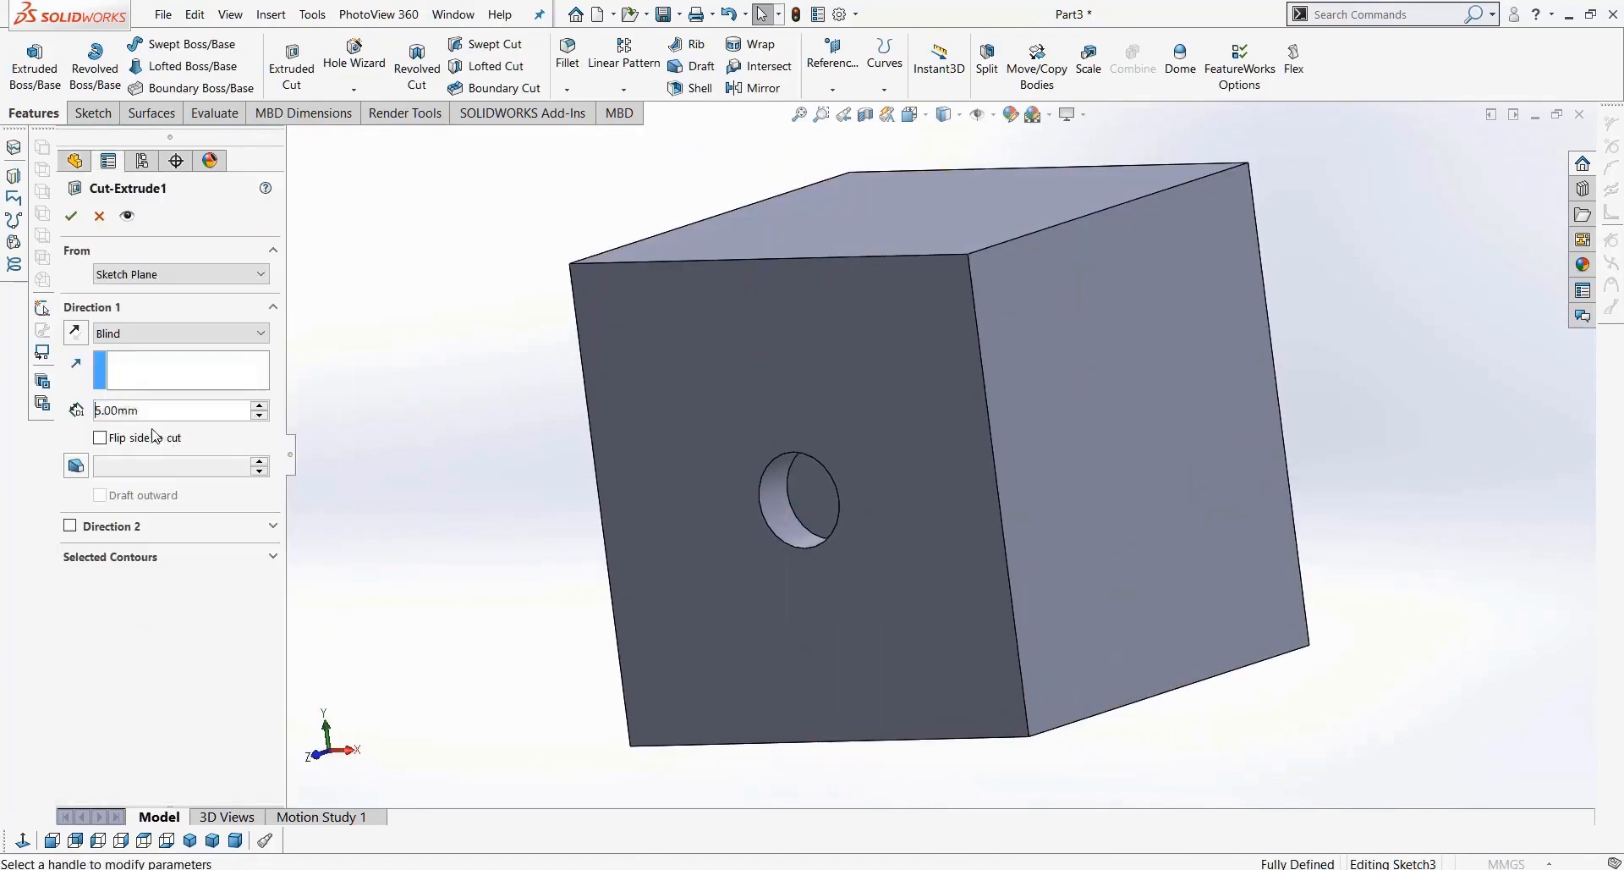
{"action": "type", "text": "2.5"}
{"action": "key", "text": "Return"}
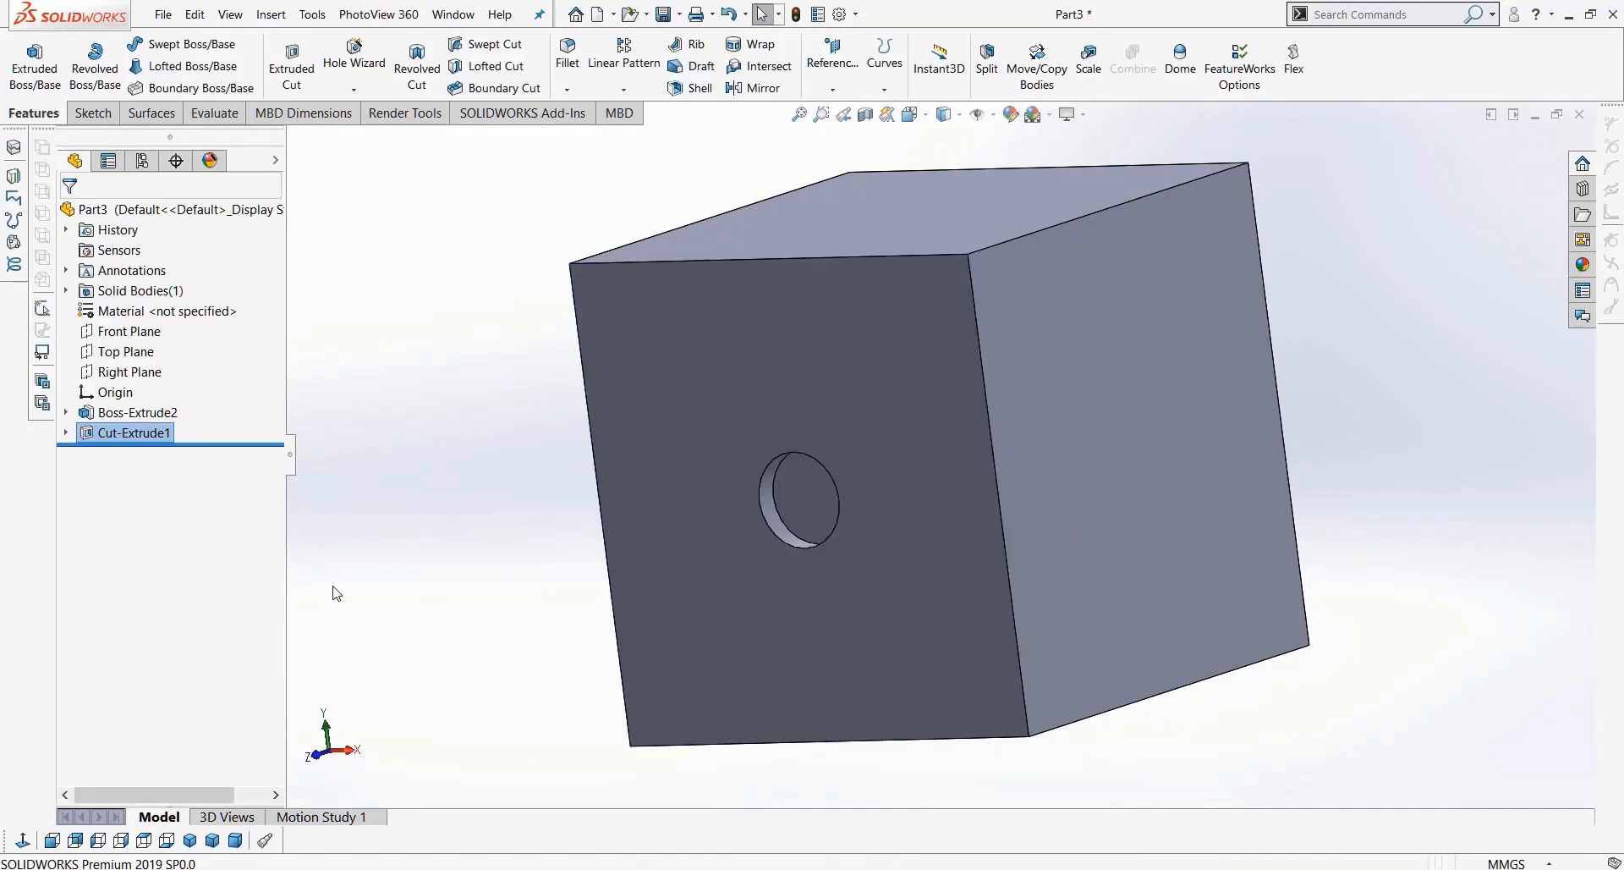
Step: Start a new sketch on the cube's right face and view the face straight on
{"action": "scroll", "coordinate": [572, 472], "scroll_direction": "up", "scroll_amount": 3}
{"action": "middle_click_drag", "start_coordinate": [575, 470], "coordinate": [620, 528]}
{"action": "middle_click_drag", "start_coordinate": [1191, 417], "coordinate": [1094, 417]}
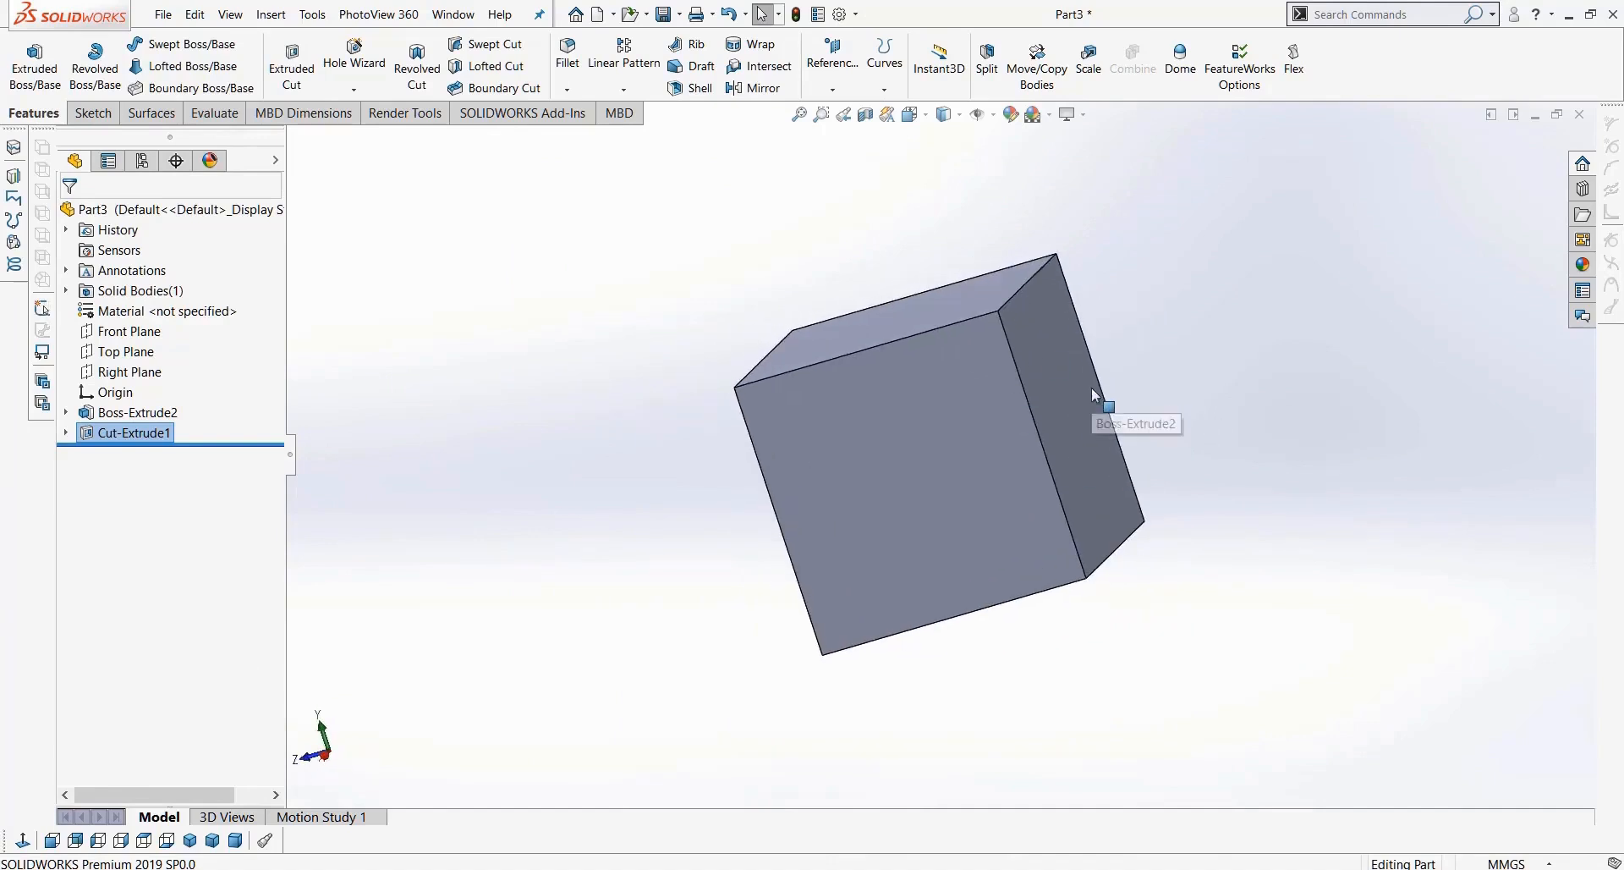
{"action": "left_click", "coordinate": [1073, 371]}
{"action": "middle_click_drag", "start_coordinate": [759, 508], "coordinate": [868, 516]}
{"action": "middle_click_drag", "start_coordinate": [1034, 596], "coordinate": [1117, 513]}
{"action": "left_click", "coordinate": [1014, 455]}
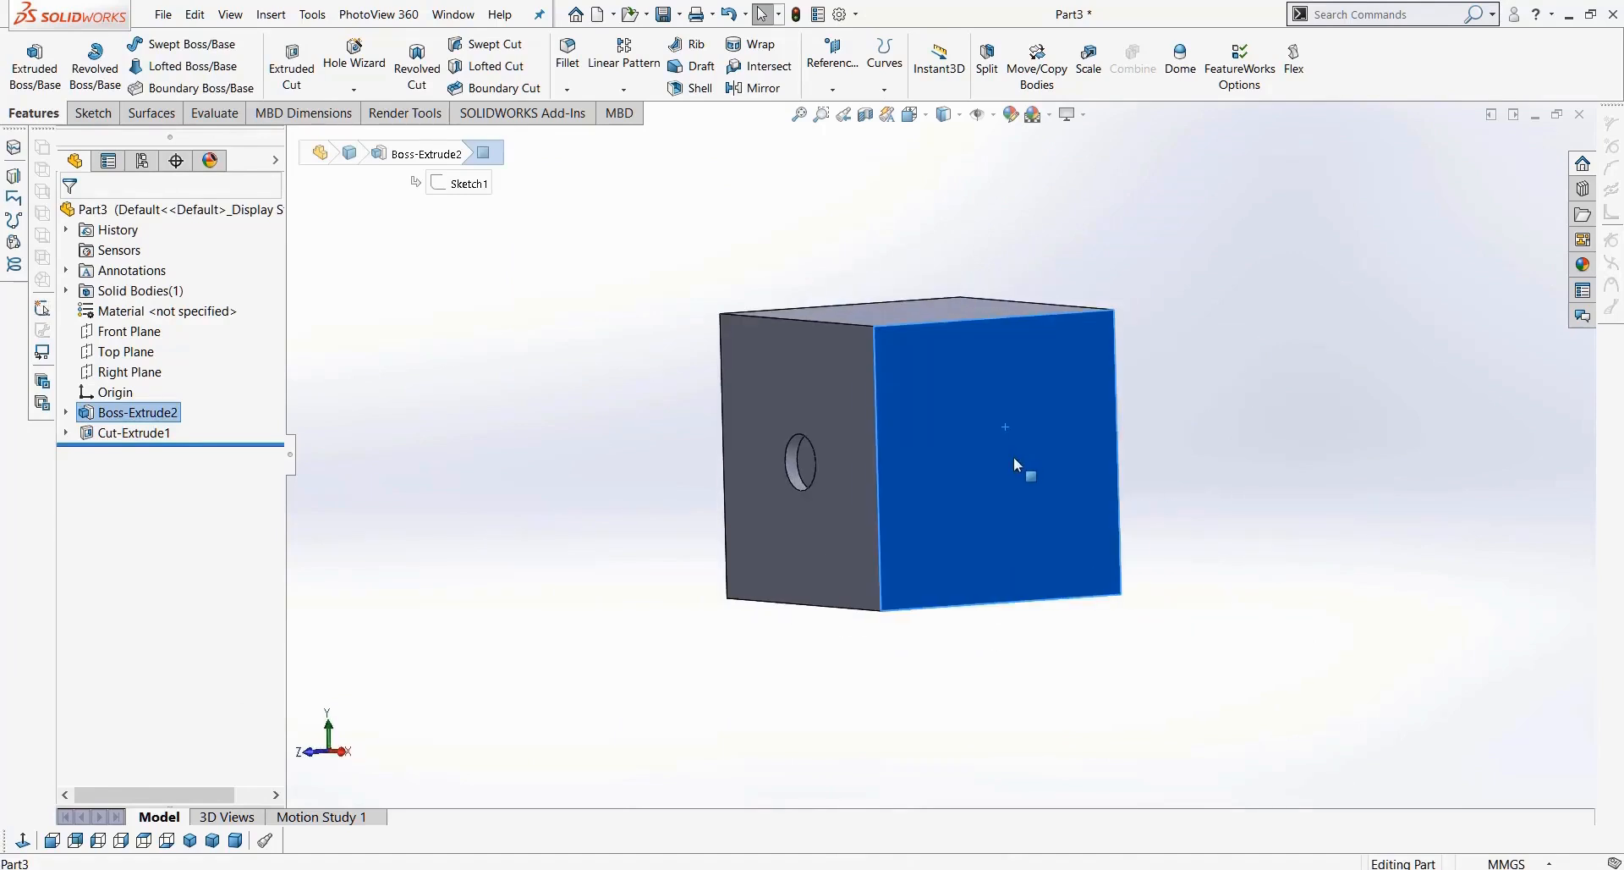
{"action": "left_click", "coordinate": [93, 114]}
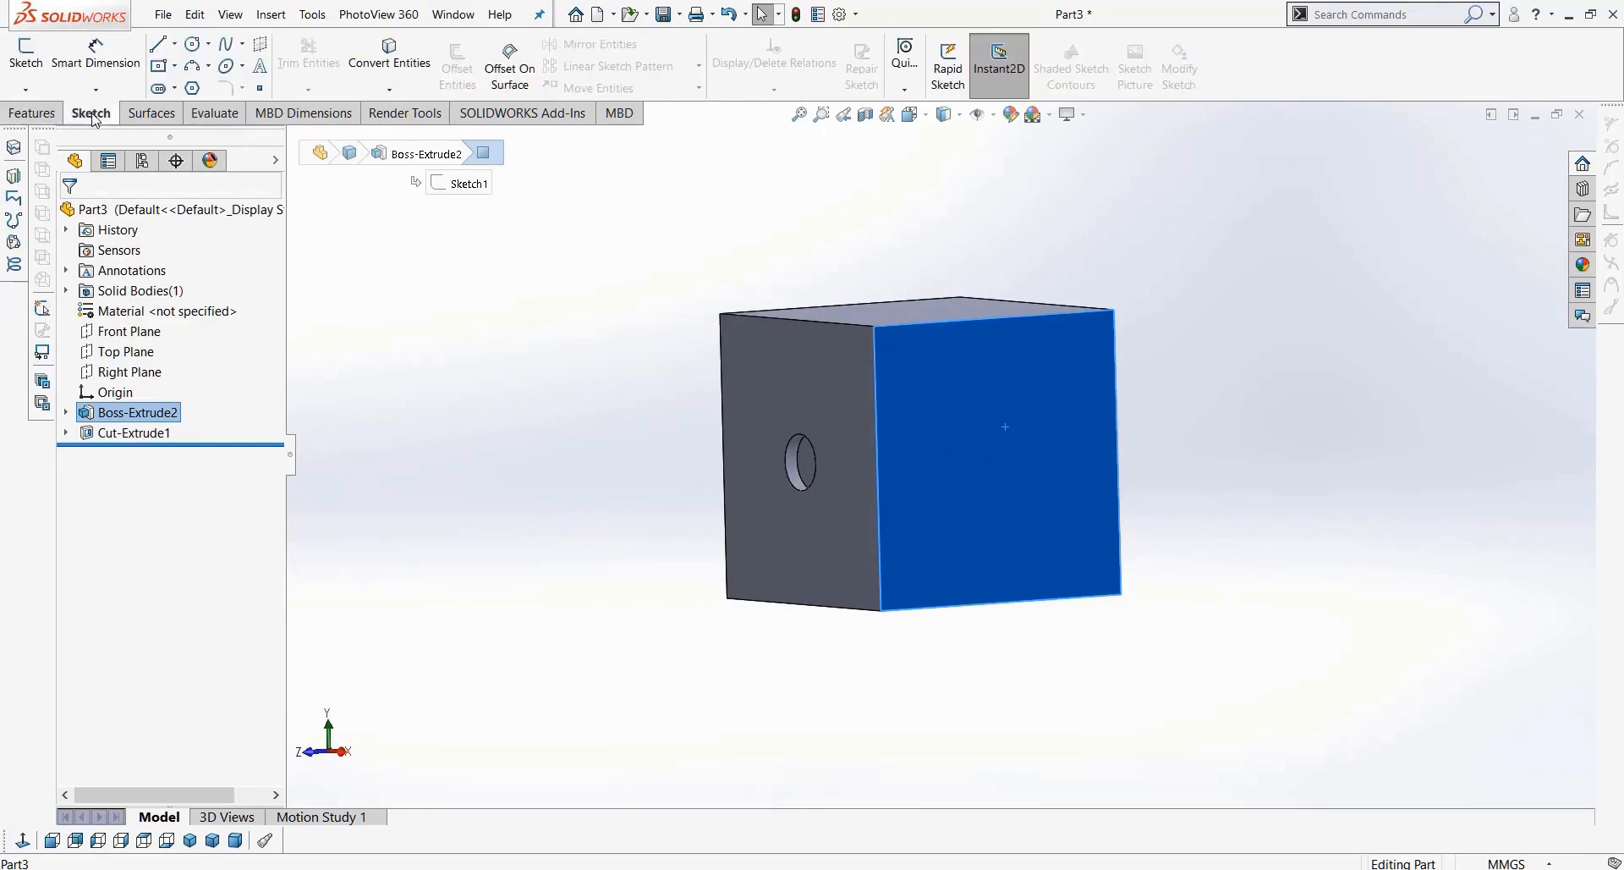
{"action": "left_click", "coordinate": [12, 54]}
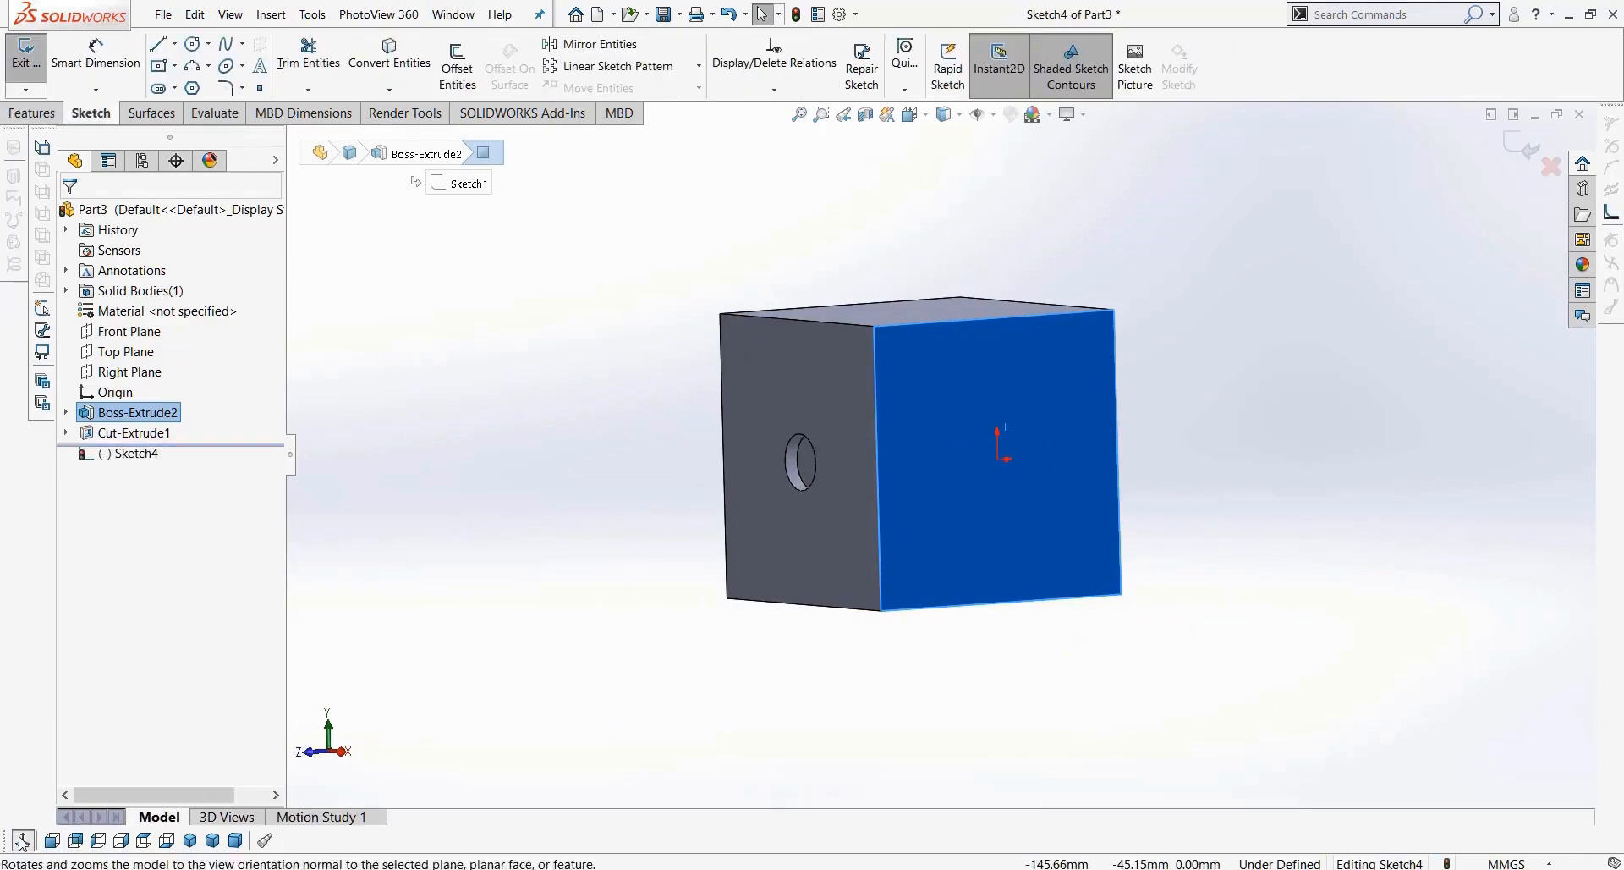
{"action": "left_click", "coordinate": [74, 839]}
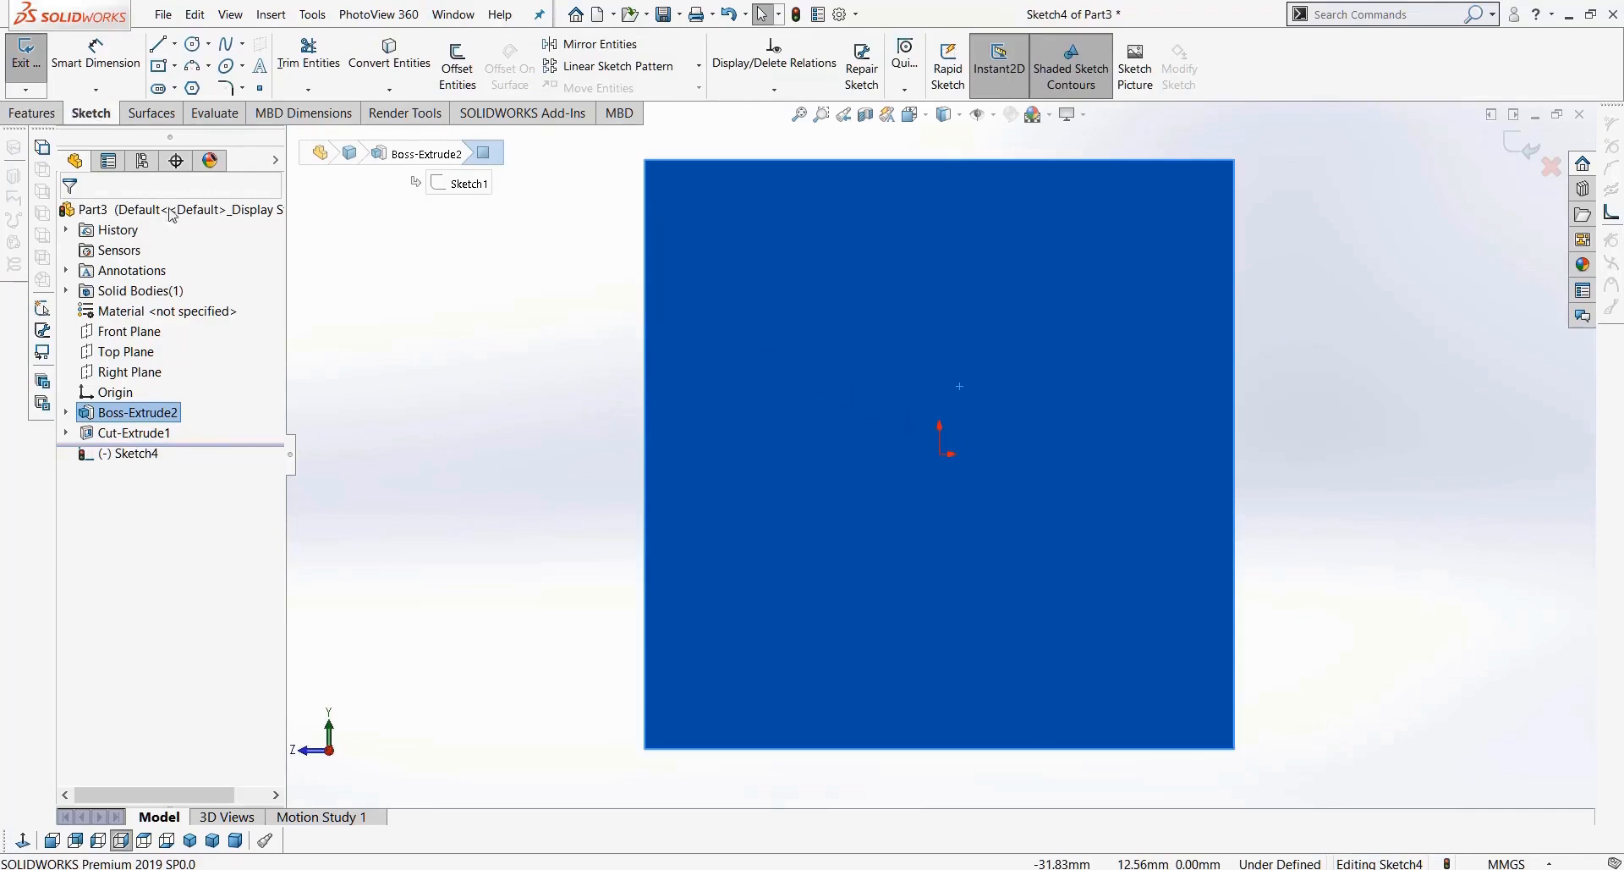
Step: Draw a circle about 10.8 mm in diameter on the right face, centred on the origin
{"action": "left_click", "coordinate": [193, 43]}
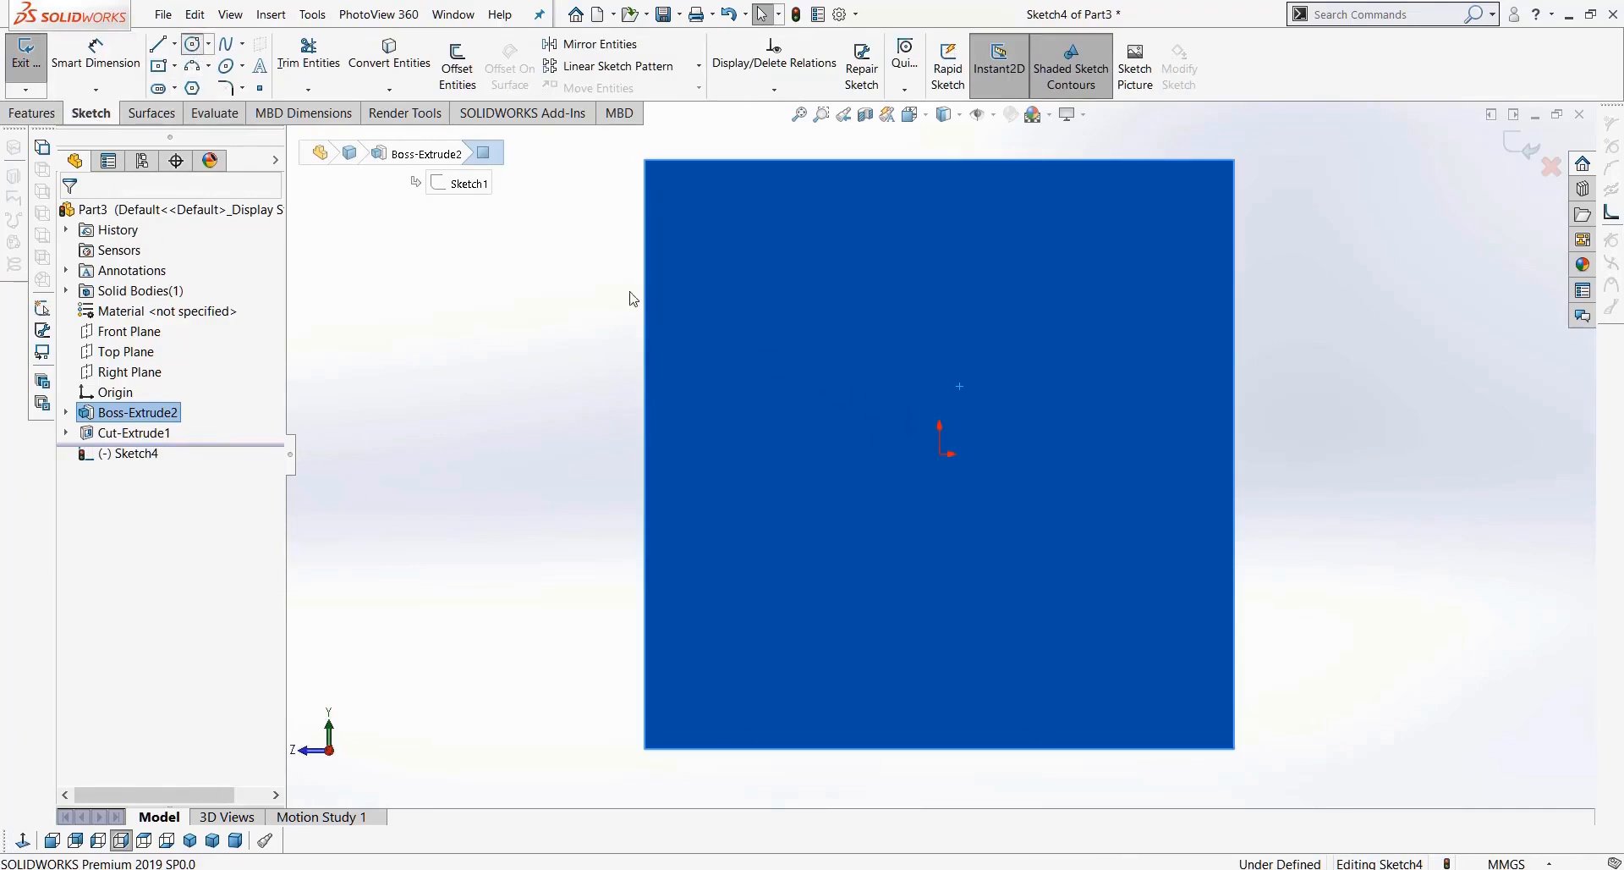
{"action": "left_click", "coordinate": [940, 454]}
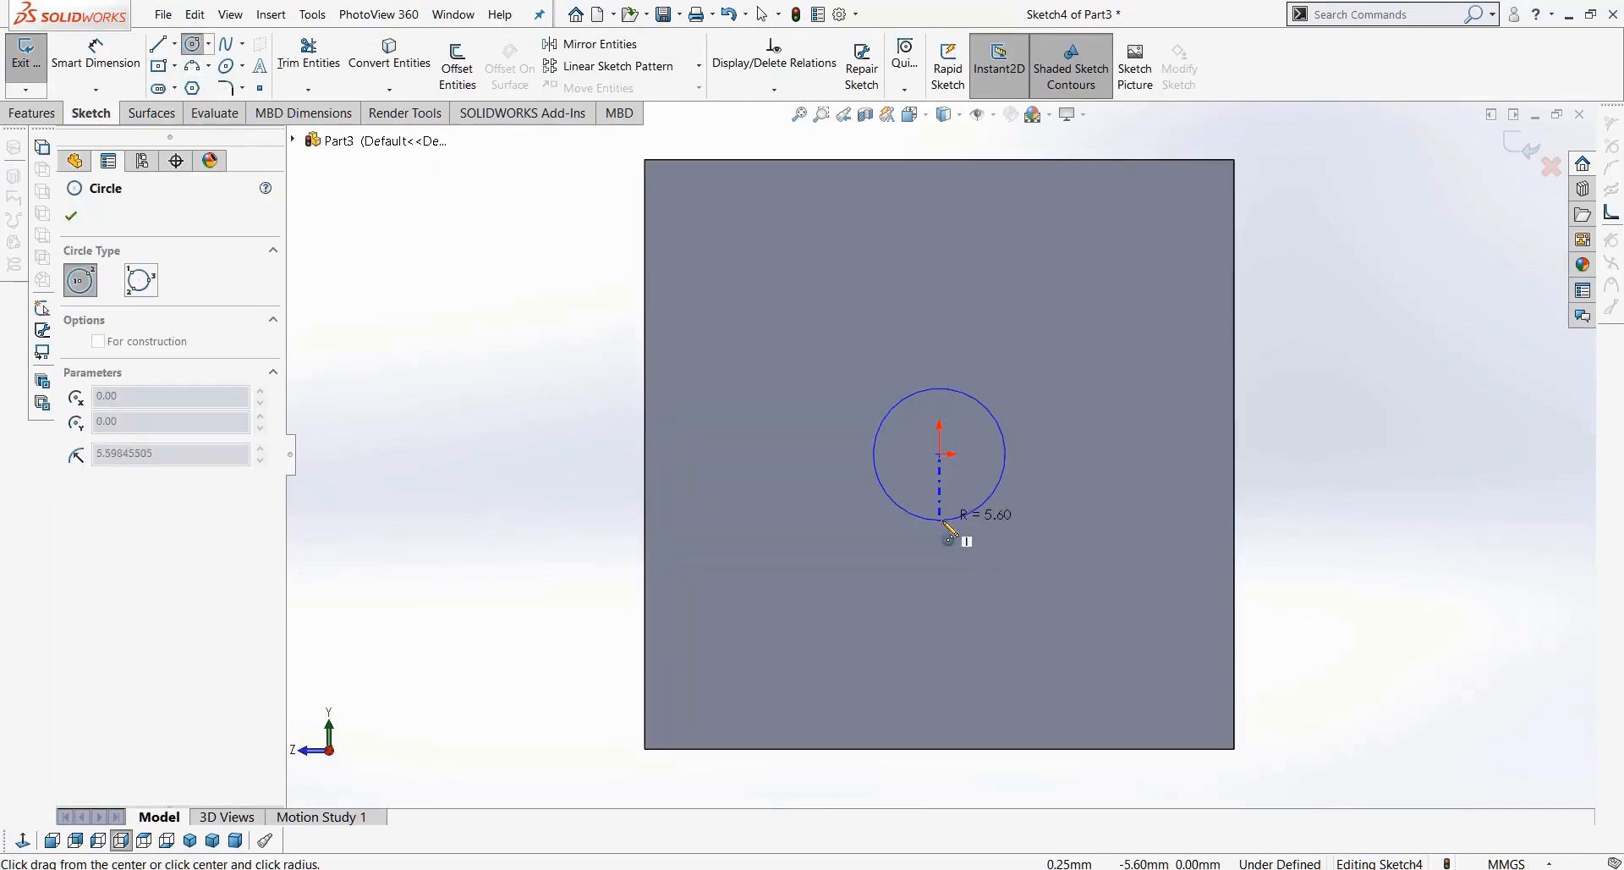
{"action": "left_click", "coordinate": [949, 515]}
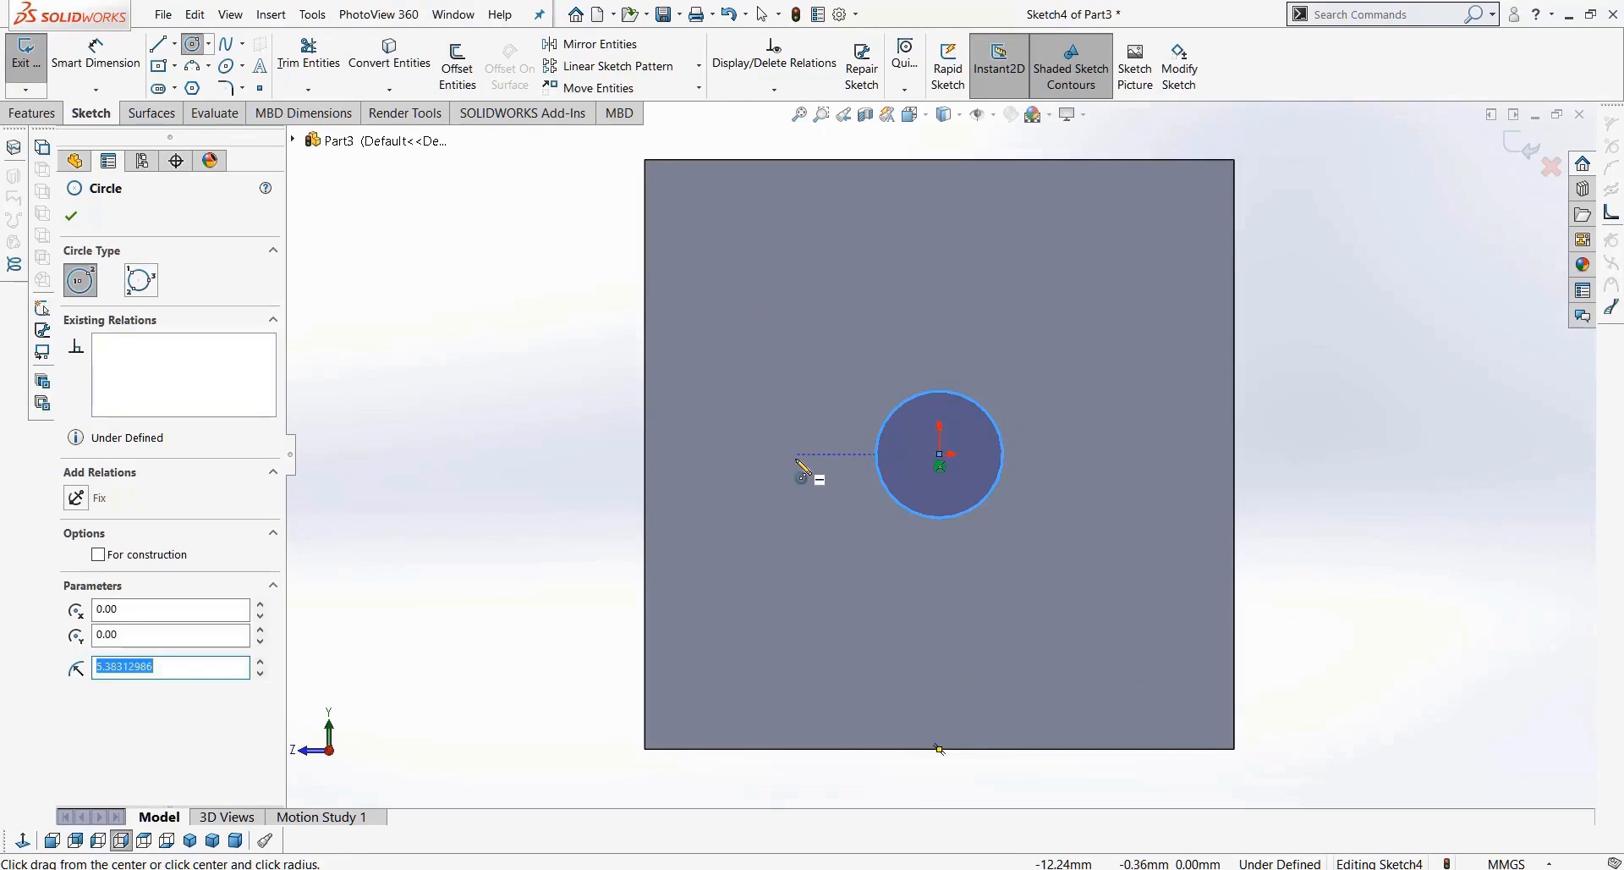
Step: Dimension the central circle's diameter and set it to 10 mm
{"action": "left_click", "coordinate": [96, 62]}
{"action": "left_click", "coordinate": [913, 513]}
{"action": "left_click", "coordinate": [535, 520]}
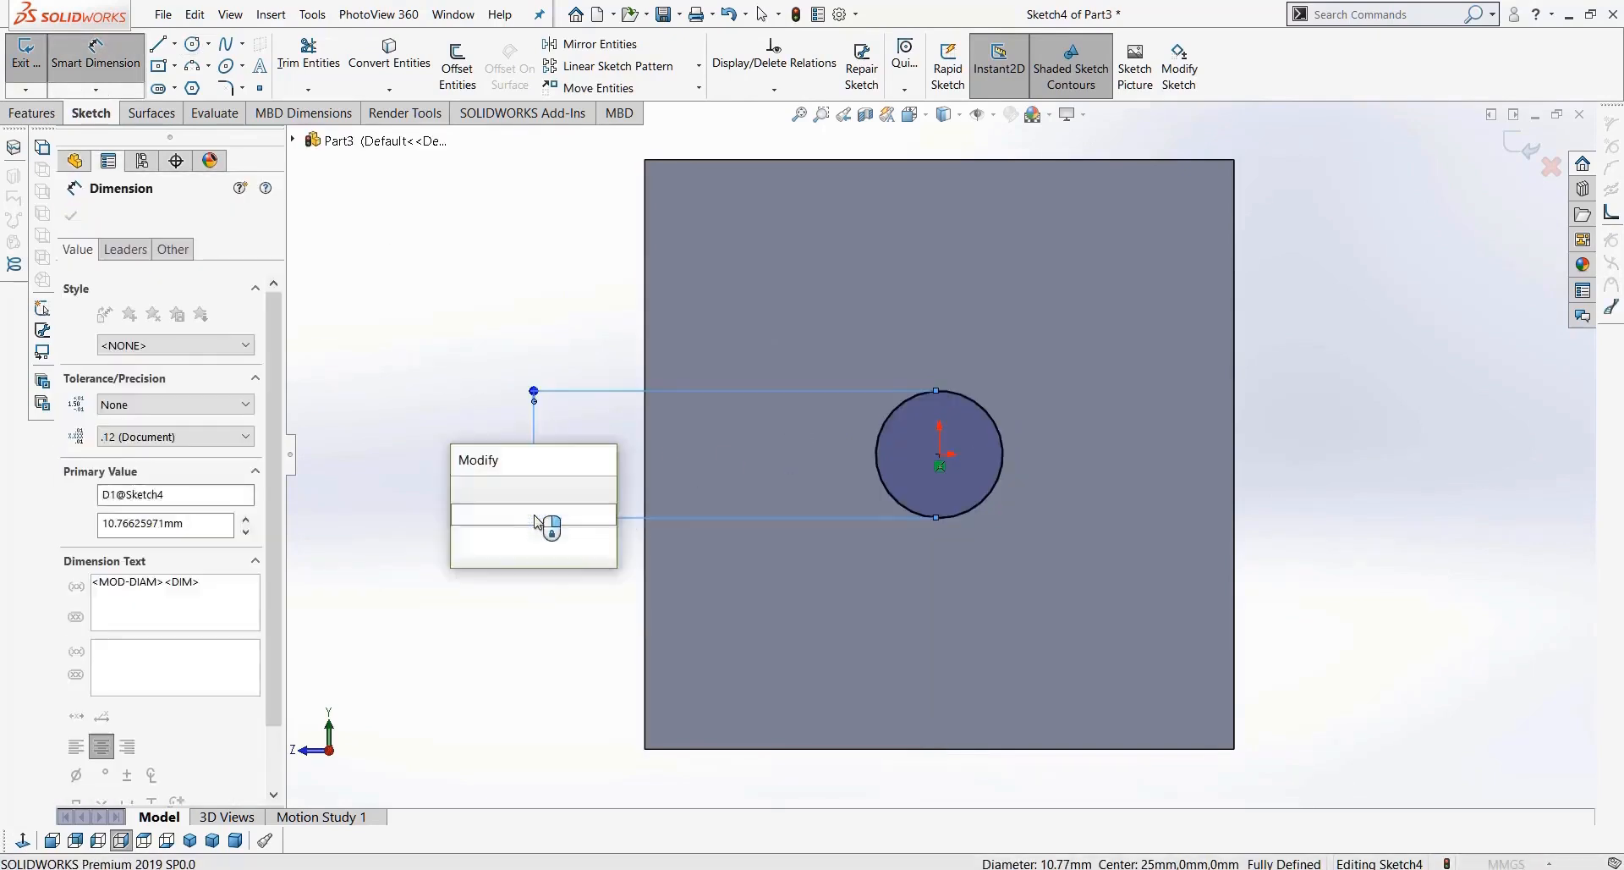
{"action": "type", "text": "10"}
{"action": "key", "text": "Return"}
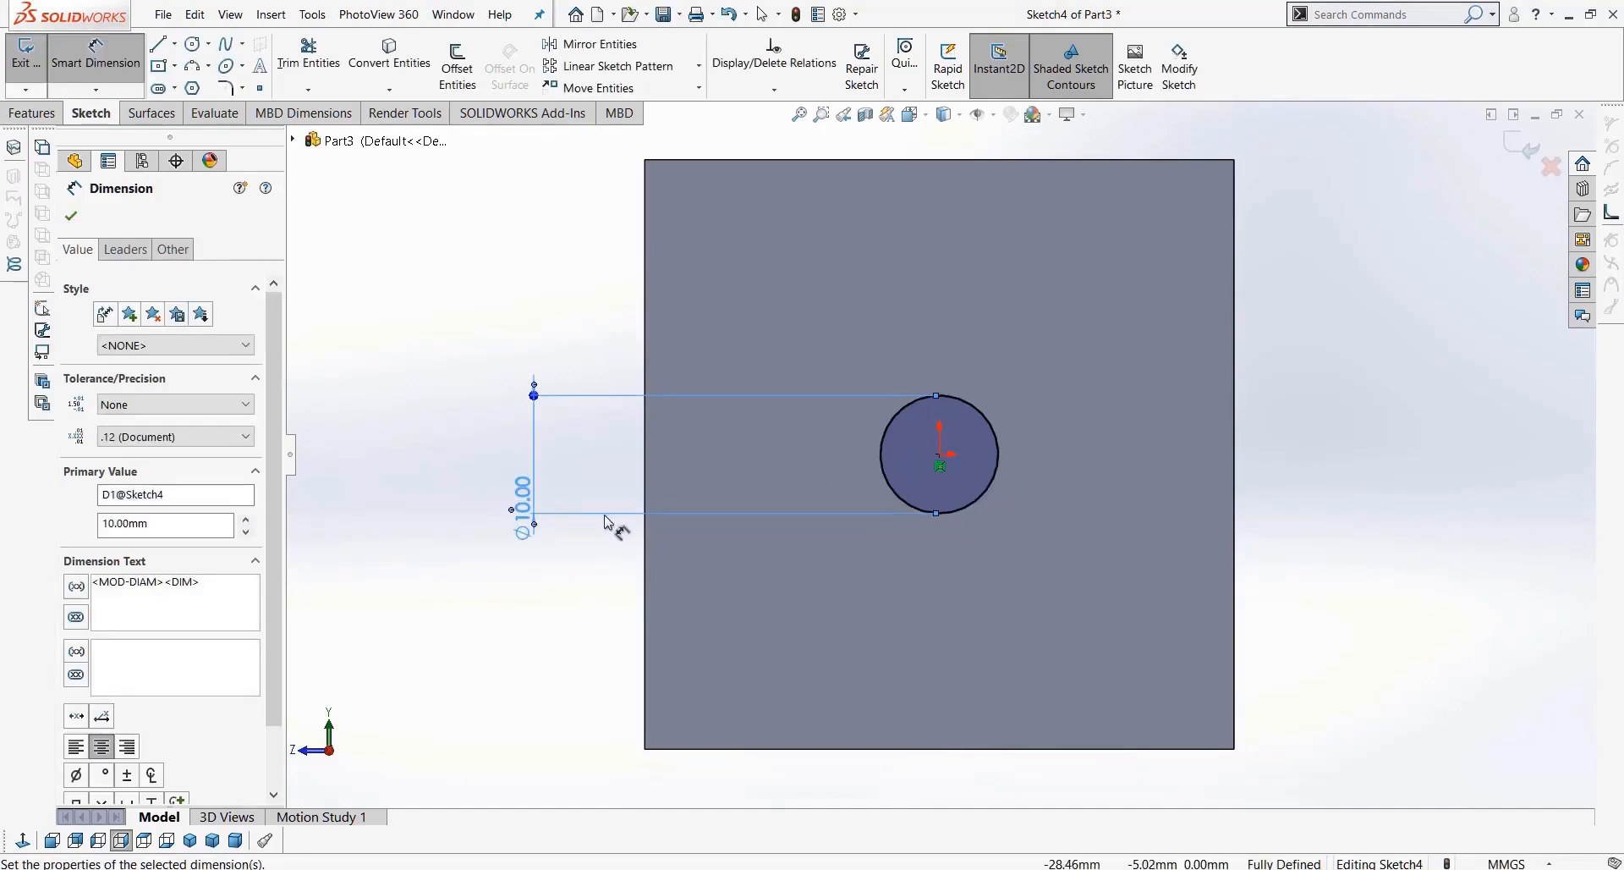
Step: Draw a second circle about 10.5 mm in diameter near the upper-left corner of the right face
{"action": "left_click", "coordinate": [191, 45]}
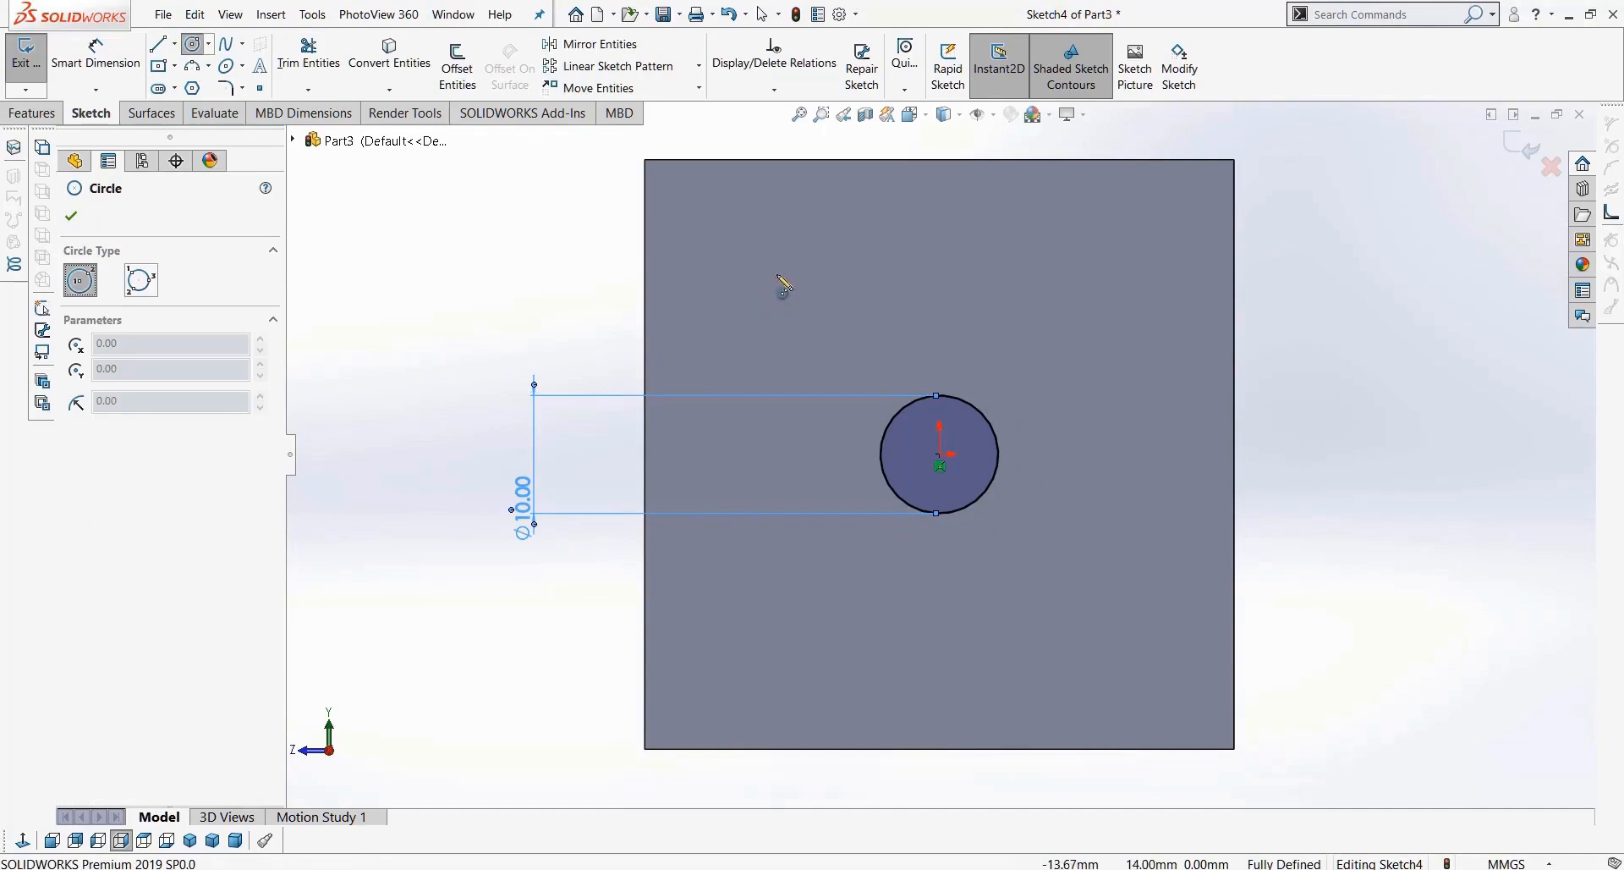
{"action": "left_click_drag", "start_coordinate": [791, 275], "coordinate": [791, 338]}
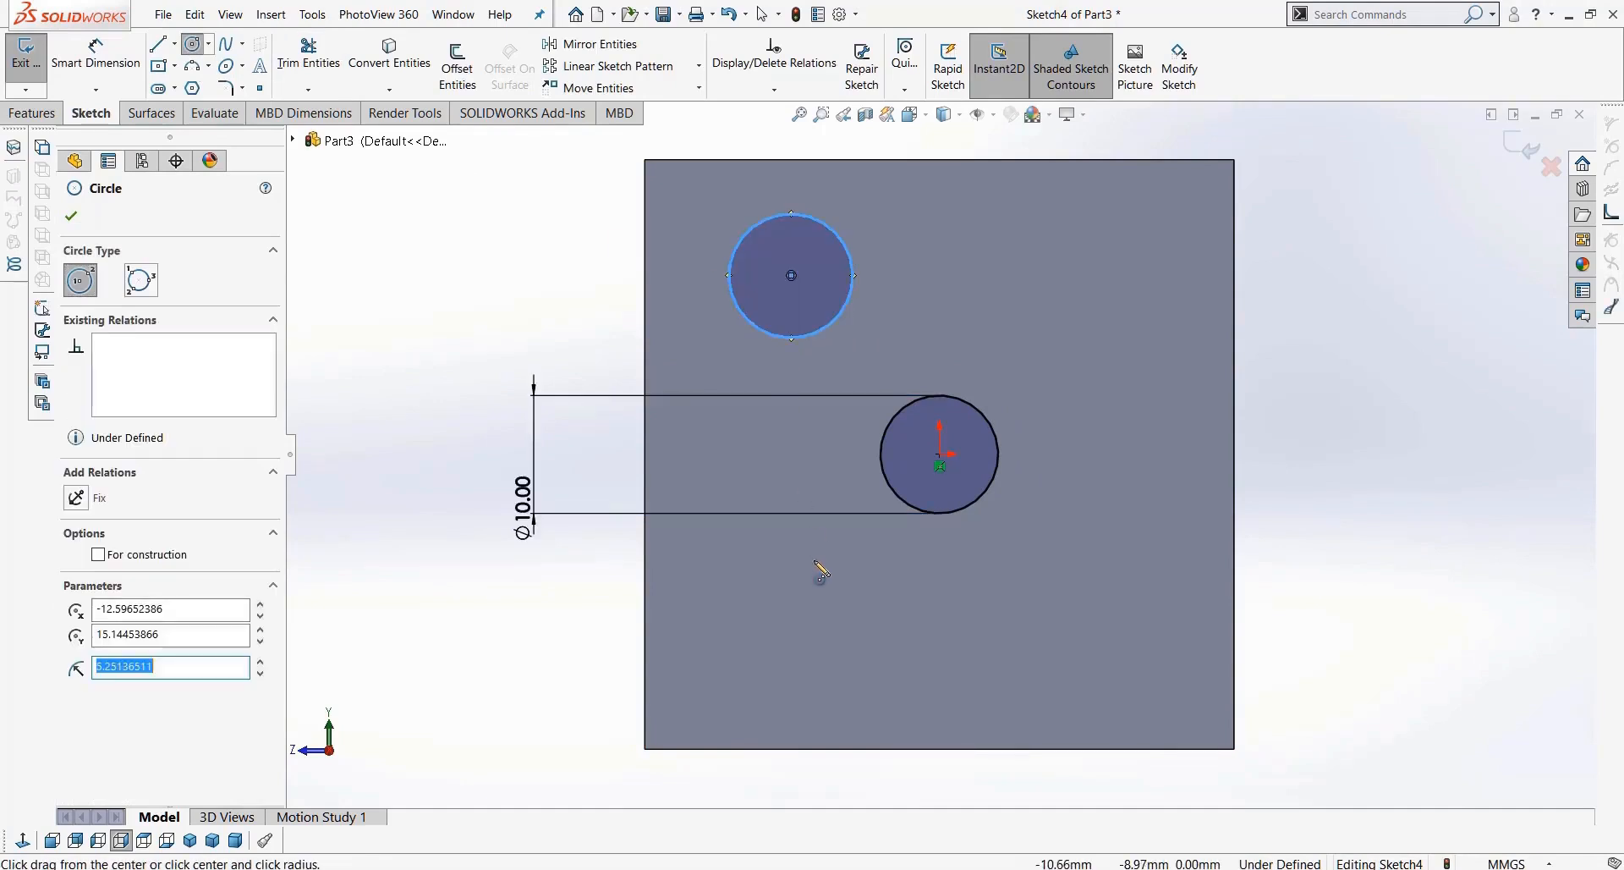
{"action": "key", "text": "Escape"}
Step: Dimension the second circle's centre from the face's left edge and set the distance to 15 mm
{"action": "left_click", "coordinate": [96, 58]}
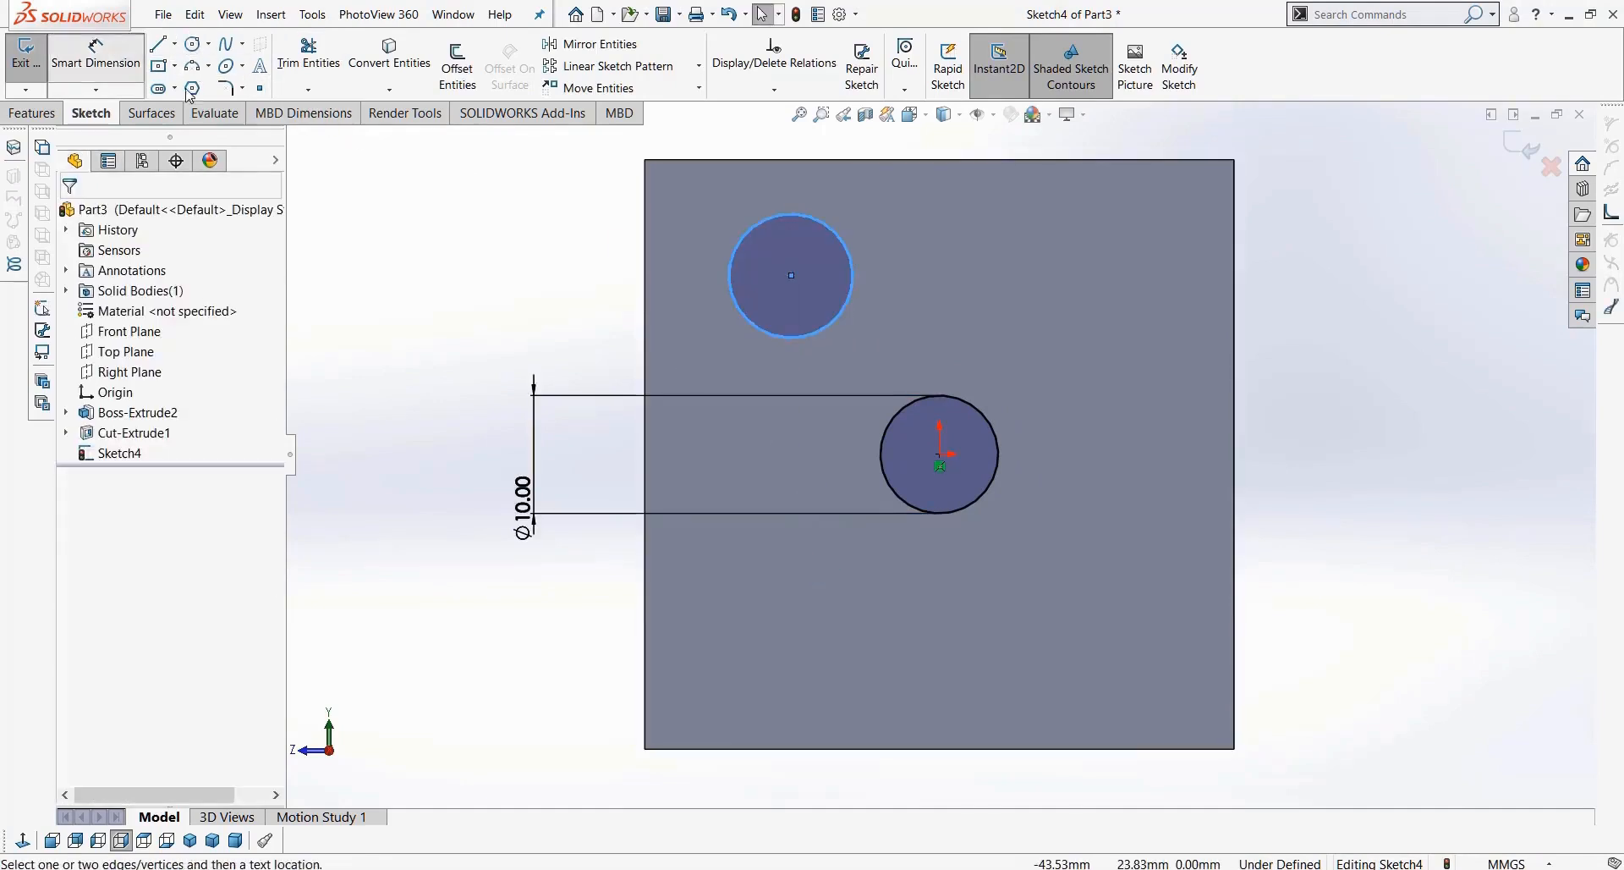
{"action": "left_click", "coordinate": [791, 275]}
{"action": "left_click", "coordinate": [645, 296]}
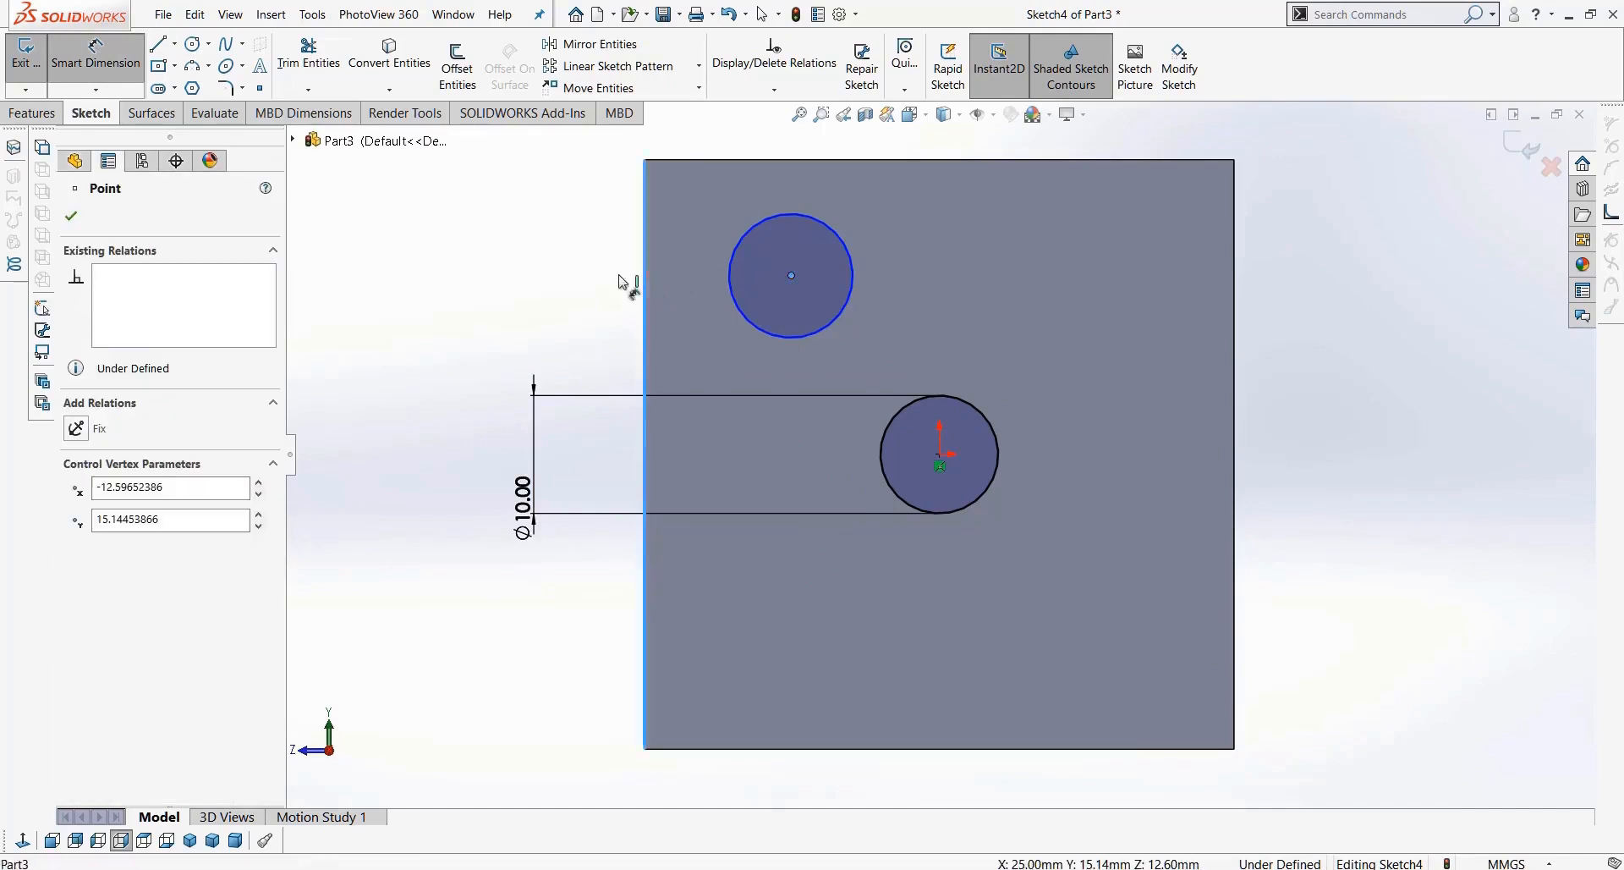
{"action": "left_click", "coordinate": [522, 292]}
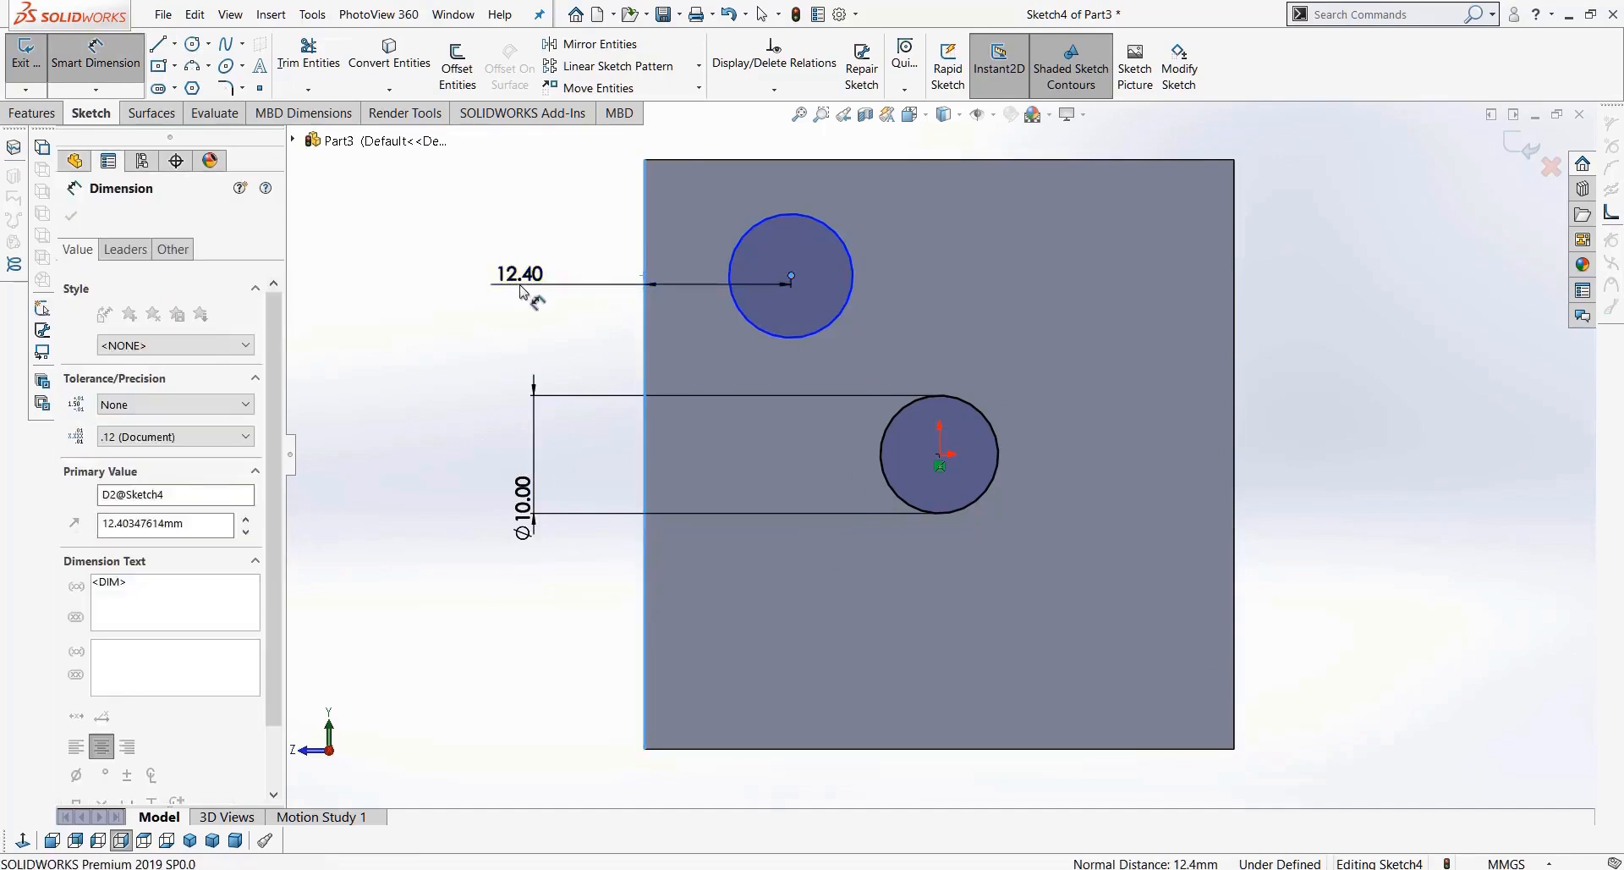
{"action": "type", "text": "15"}
{"action": "key", "text": "Return"}
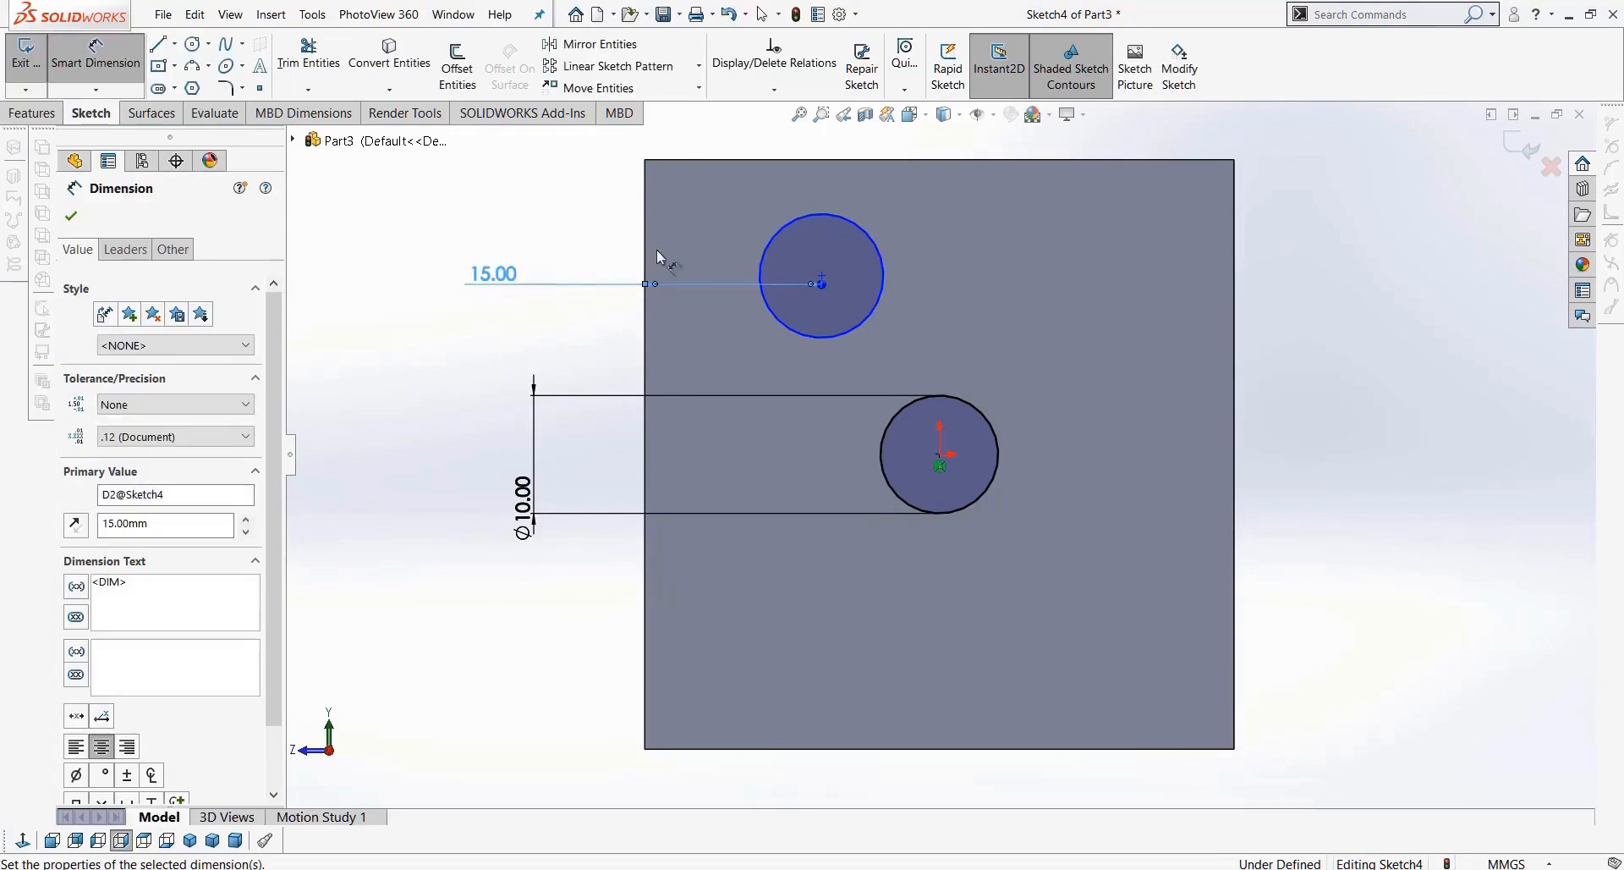
Step: Dimension the second circle's centre from the face's top edge and set the distance to 15 mm
{"action": "left_click", "coordinate": [823, 283]}
{"action": "left_click", "coordinate": [800, 160]}
{"action": "left_click", "coordinate": [997, 231]}
{"action": "type", "text": "15"}
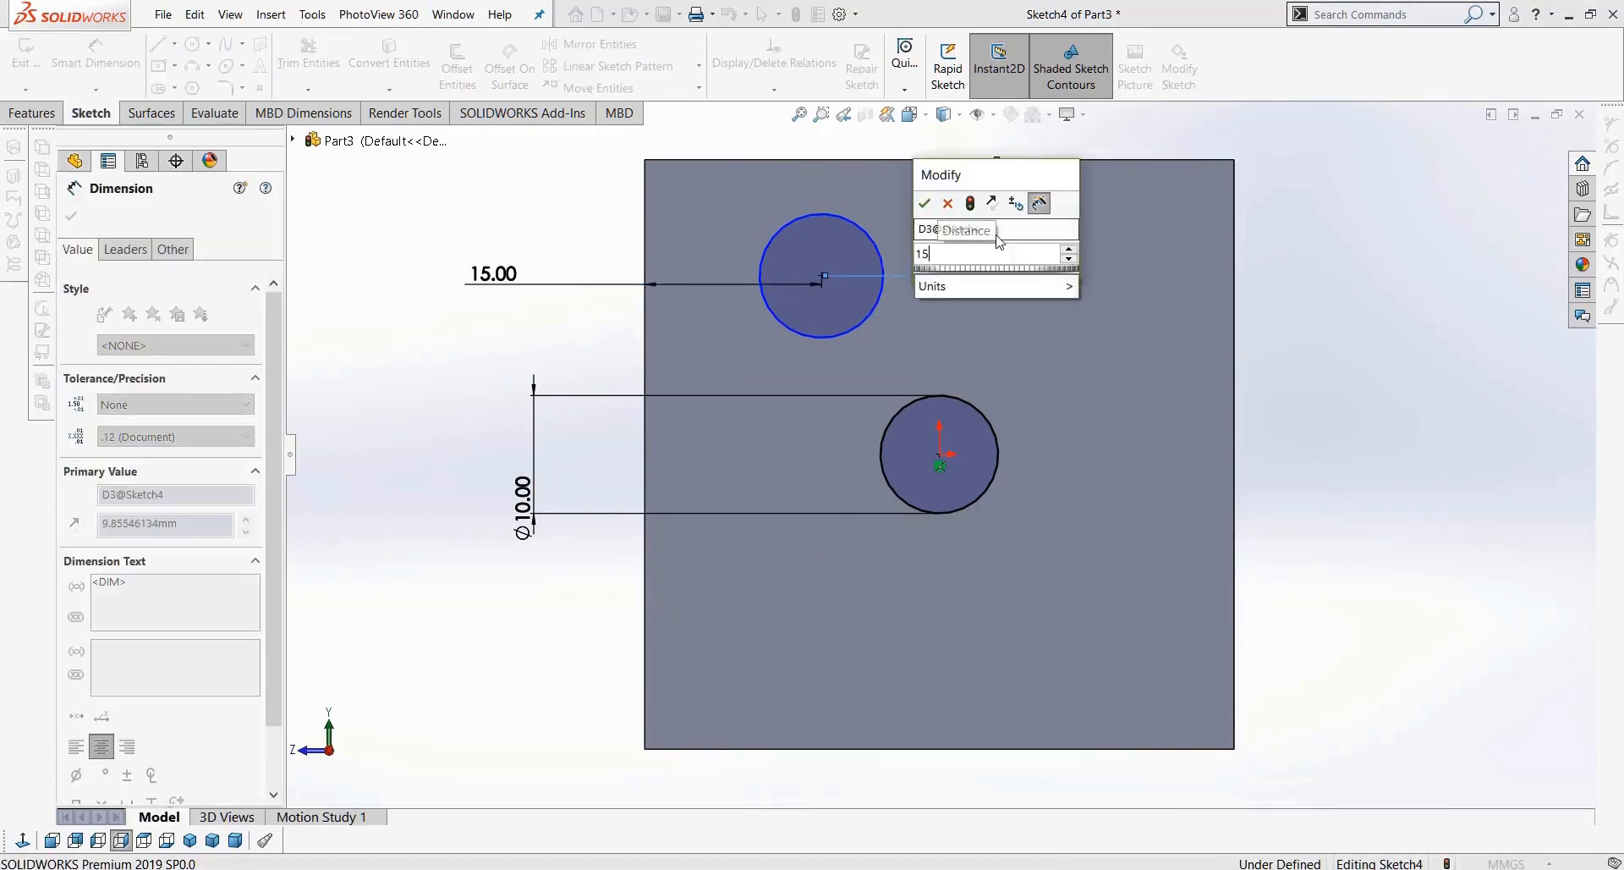
{"action": "key", "text": "Return"}
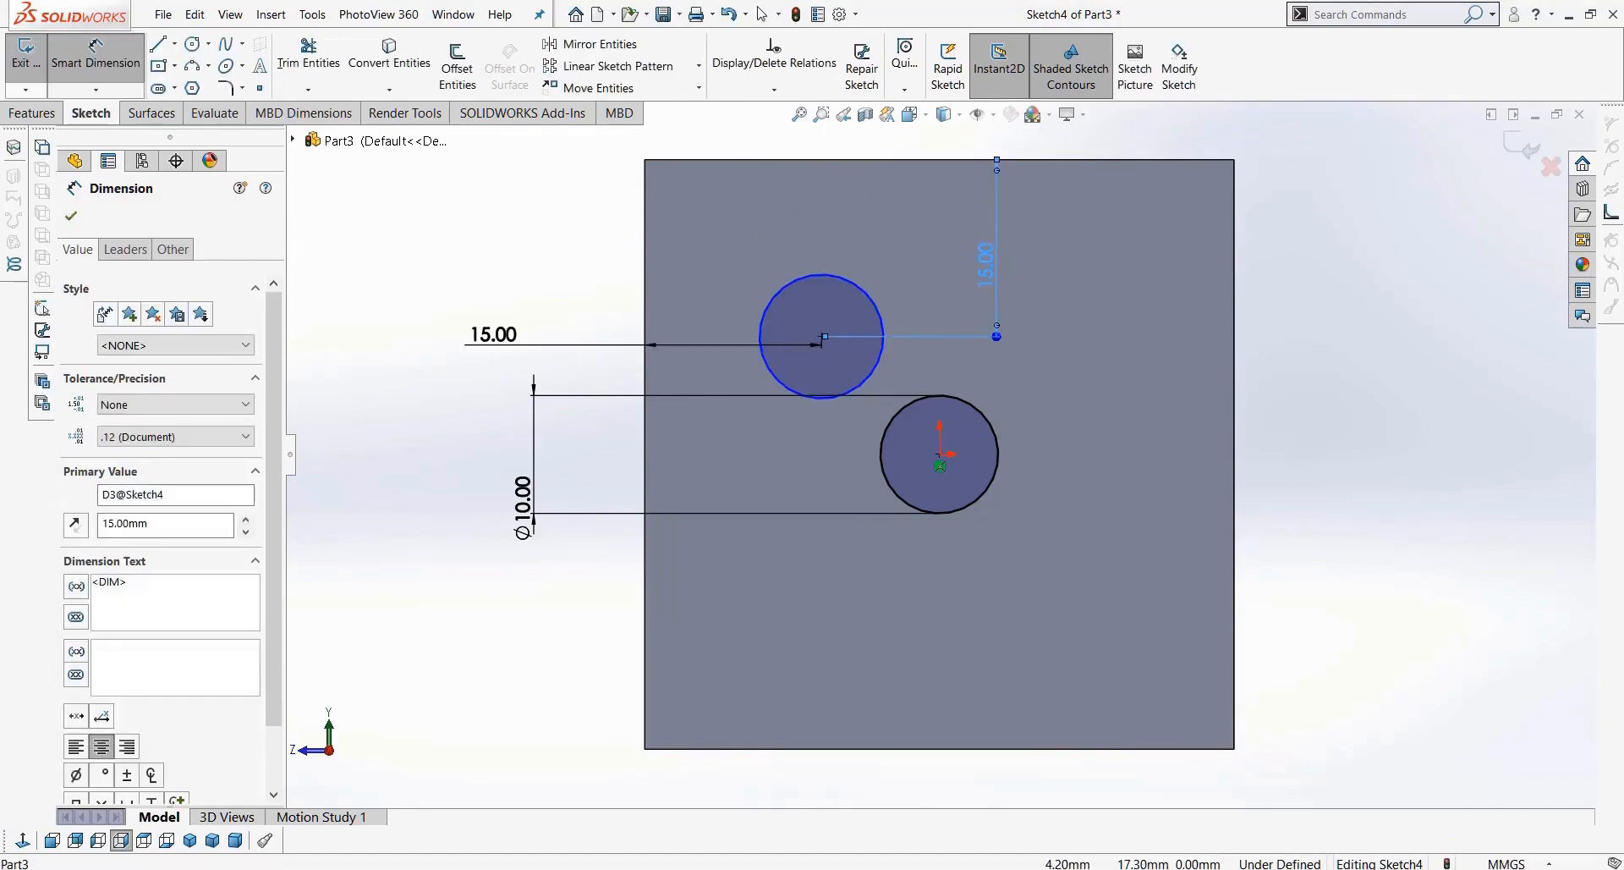
Step: Change the second circle's distances from the top and left edges to 12 mm each
{"action": "double_click", "coordinate": [985, 264]}
{"action": "type", "text": "12"}
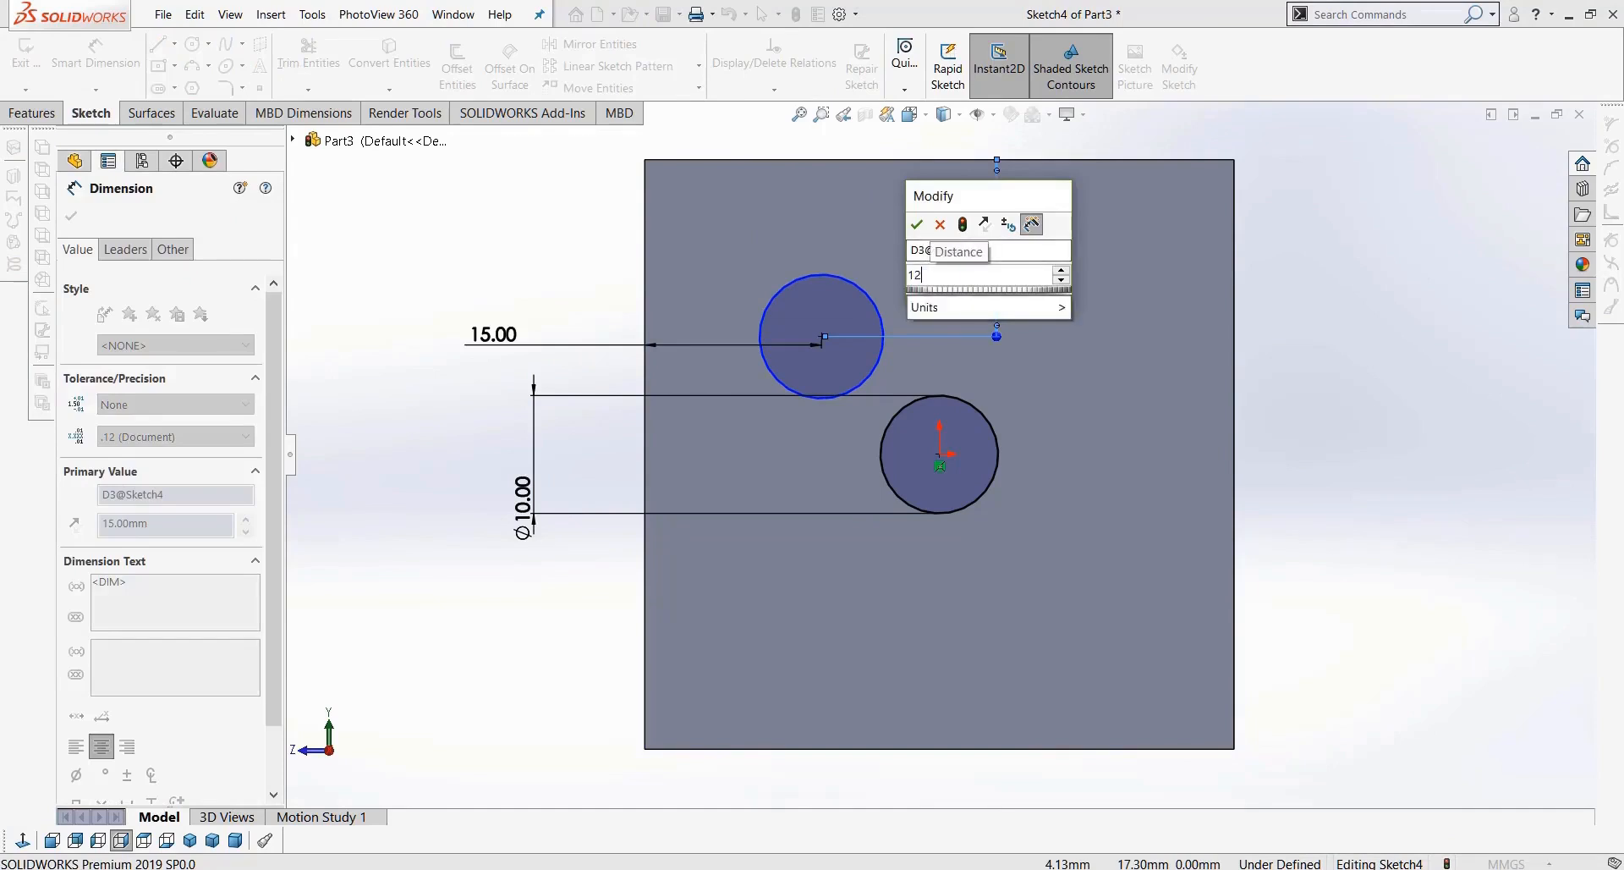
{"action": "key", "text": "Return"}
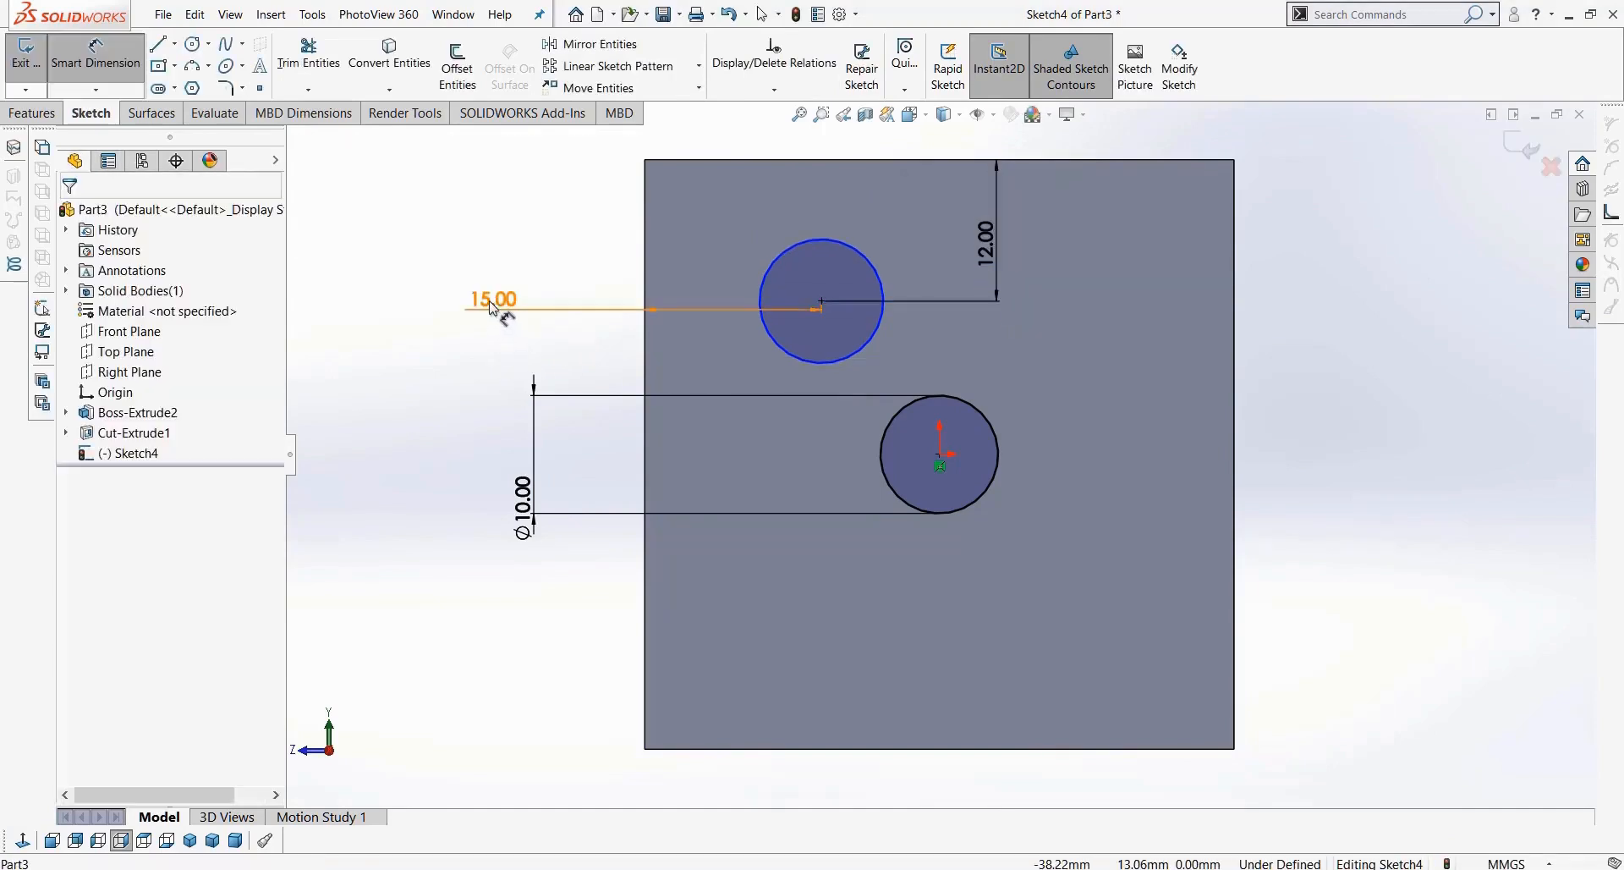
{"action": "double_click", "coordinate": [493, 299]}
{"action": "type", "text": "12"}
{"action": "key", "text": "Return"}
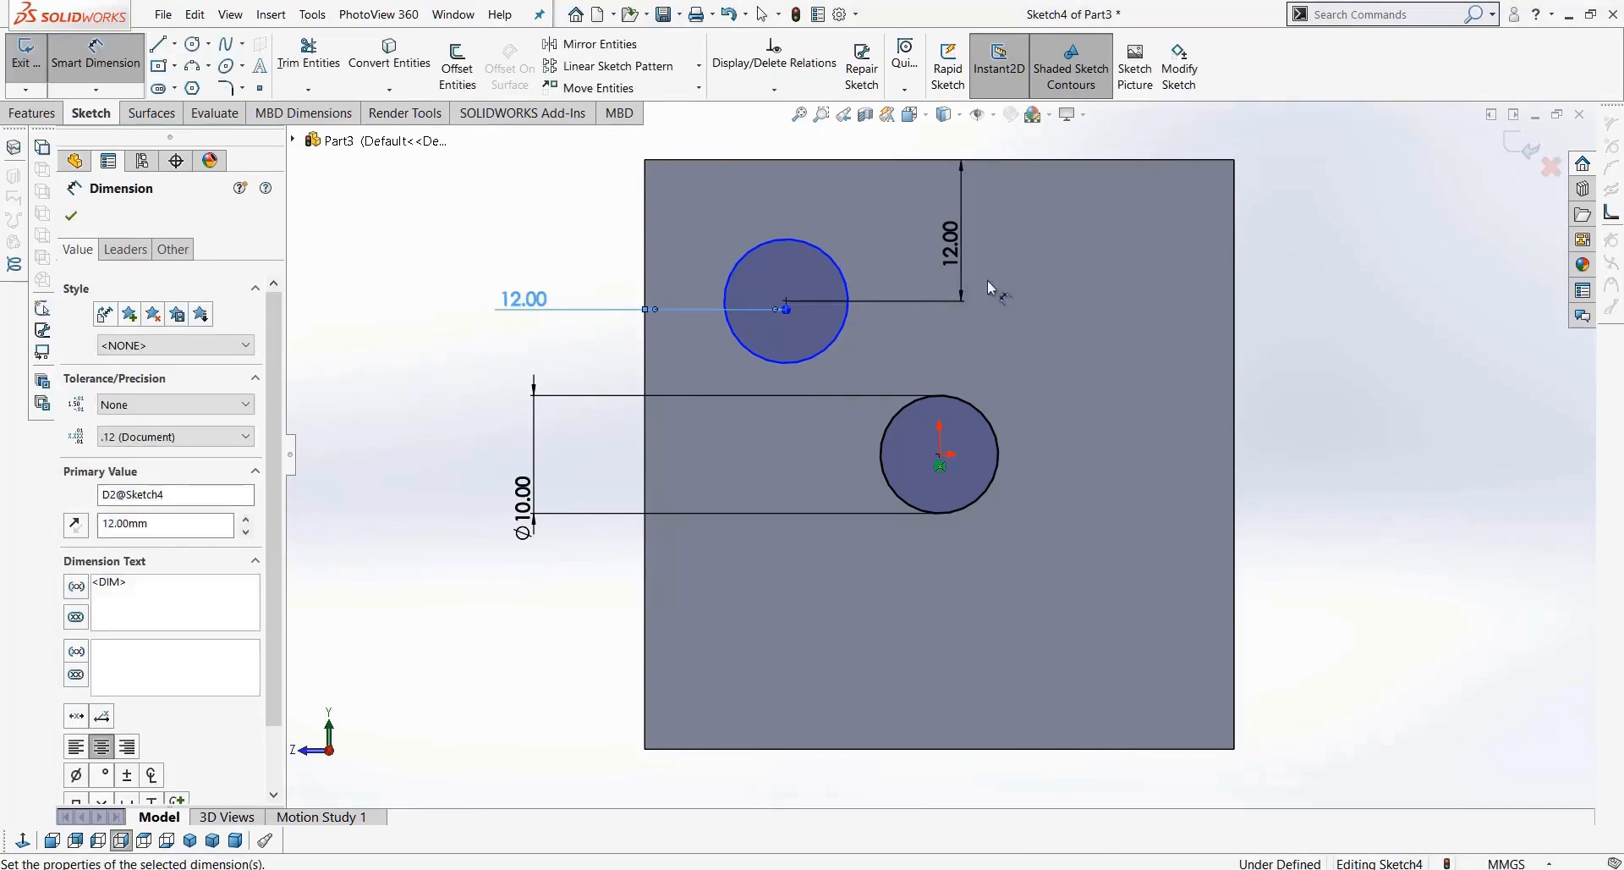
{"action": "left_click", "coordinate": [962, 254]}
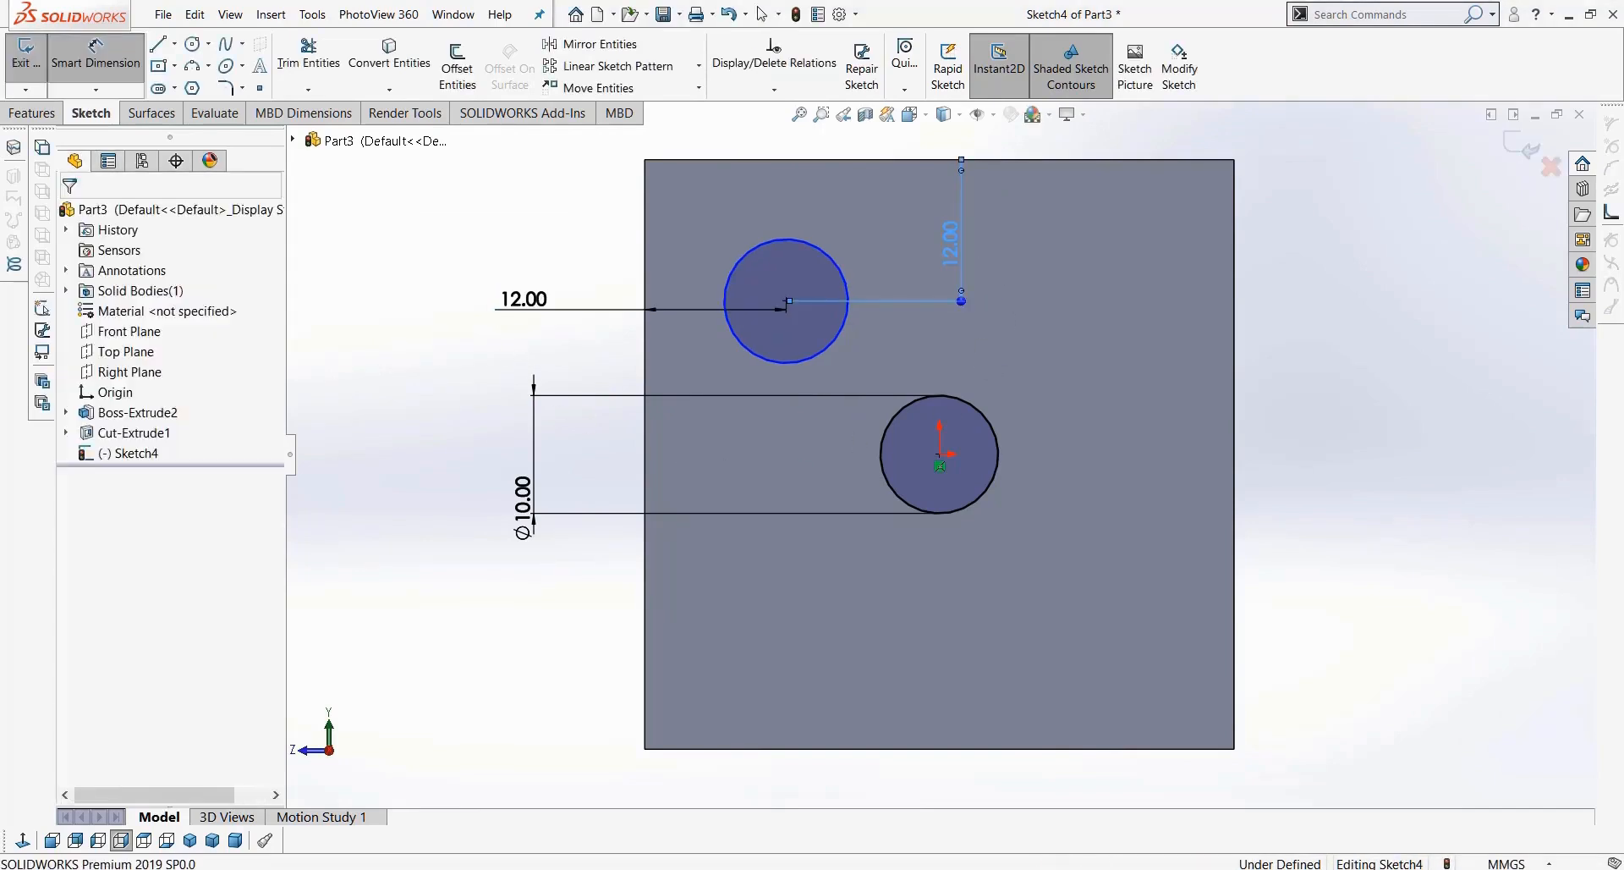
{"action": "double_click", "coordinate": [948, 242]}
{"action": "left_click", "coordinate": [896, 225]}
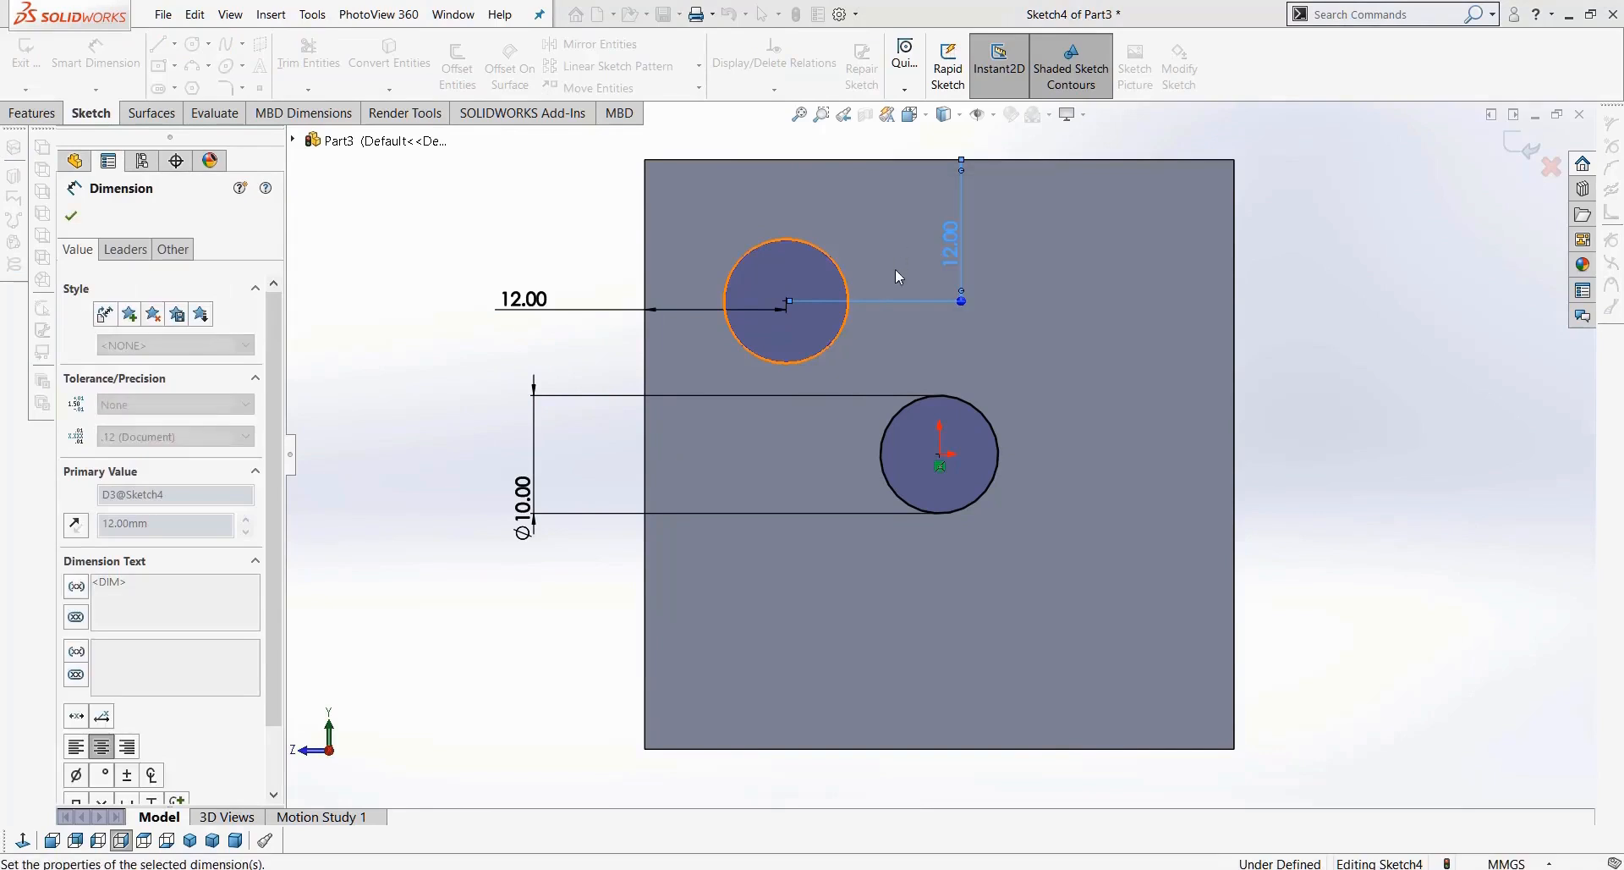
{"action": "left_click", "coordinate": [908, 352]}
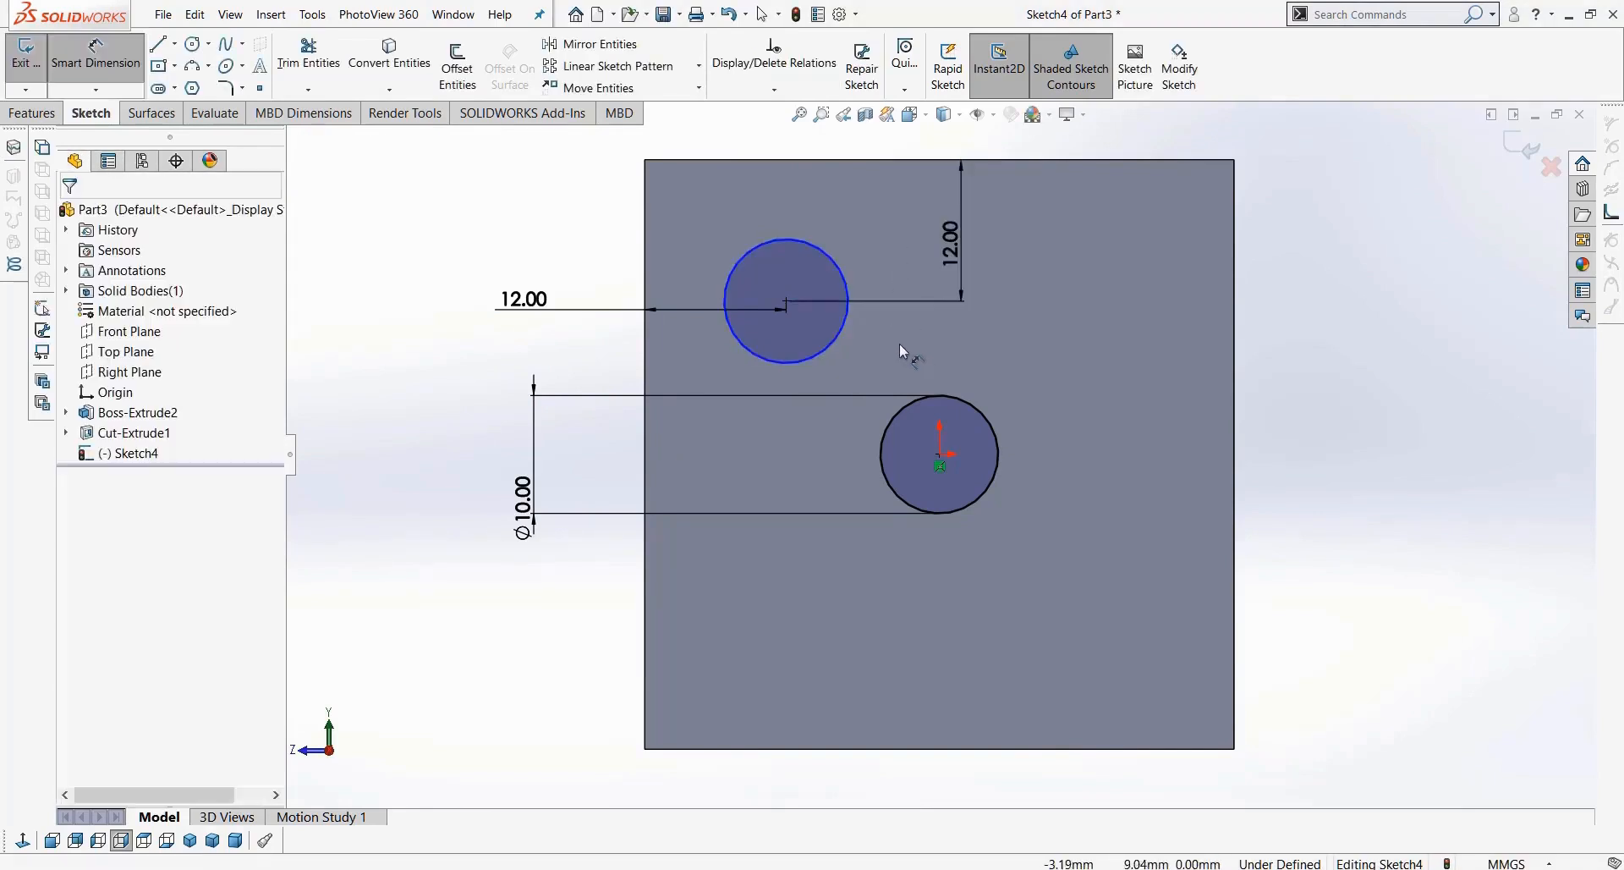
Step: Dimension the second circle's diameter on the right face and set it to 10 mm
{"action": "left_click", "coordinate": [846, 327]}
{"action": "left_click", "coordinate": [96, 53]}
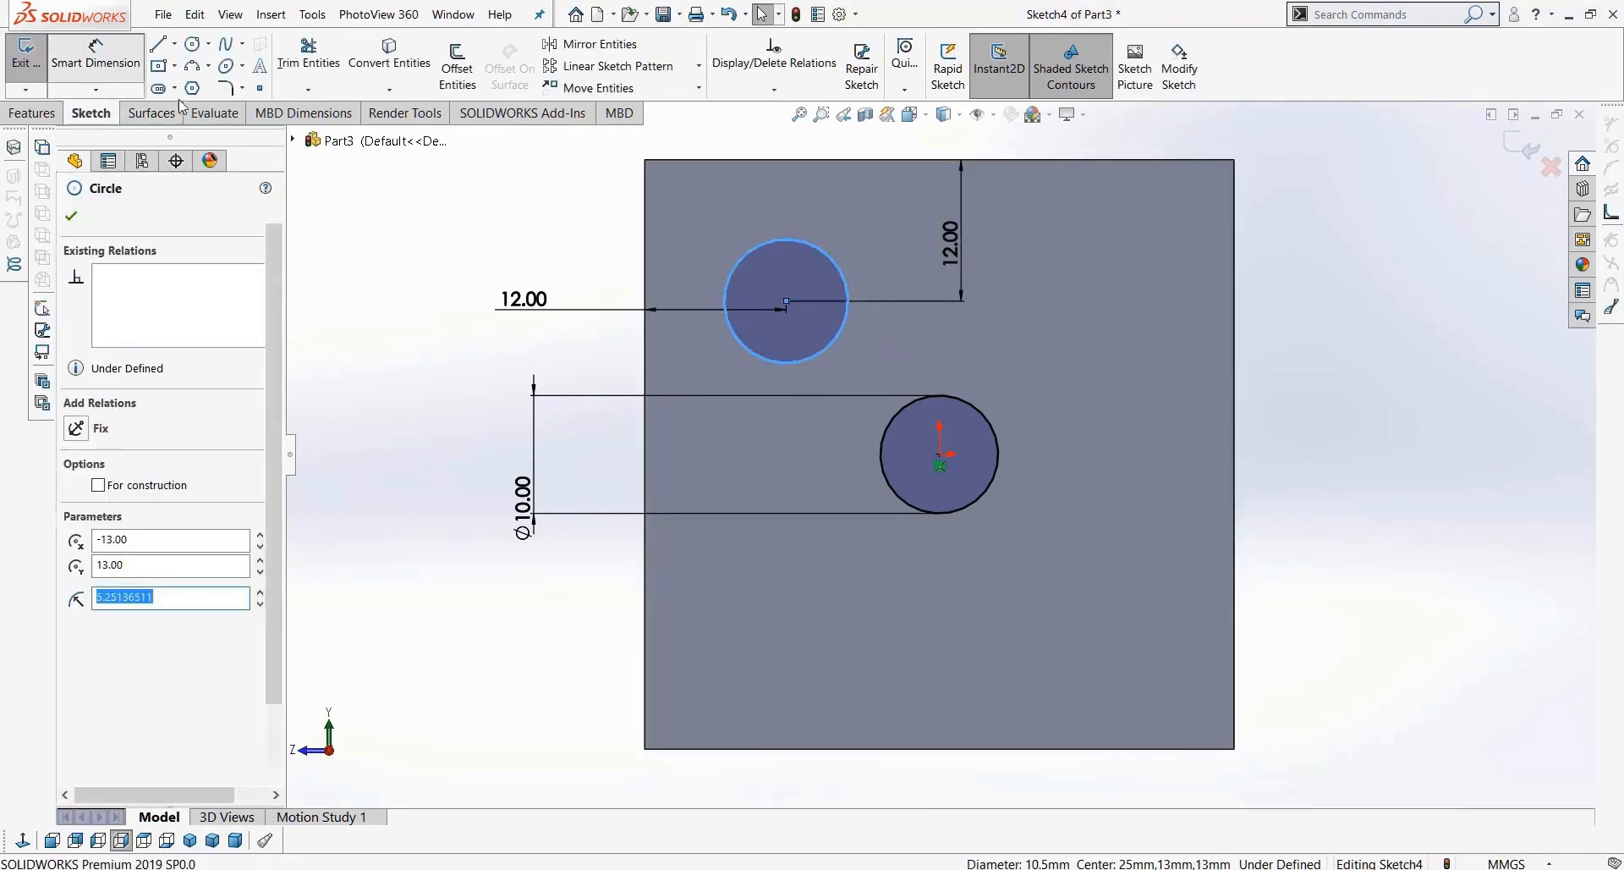
{"action": "left_click", "coordinate": [764, 360]}
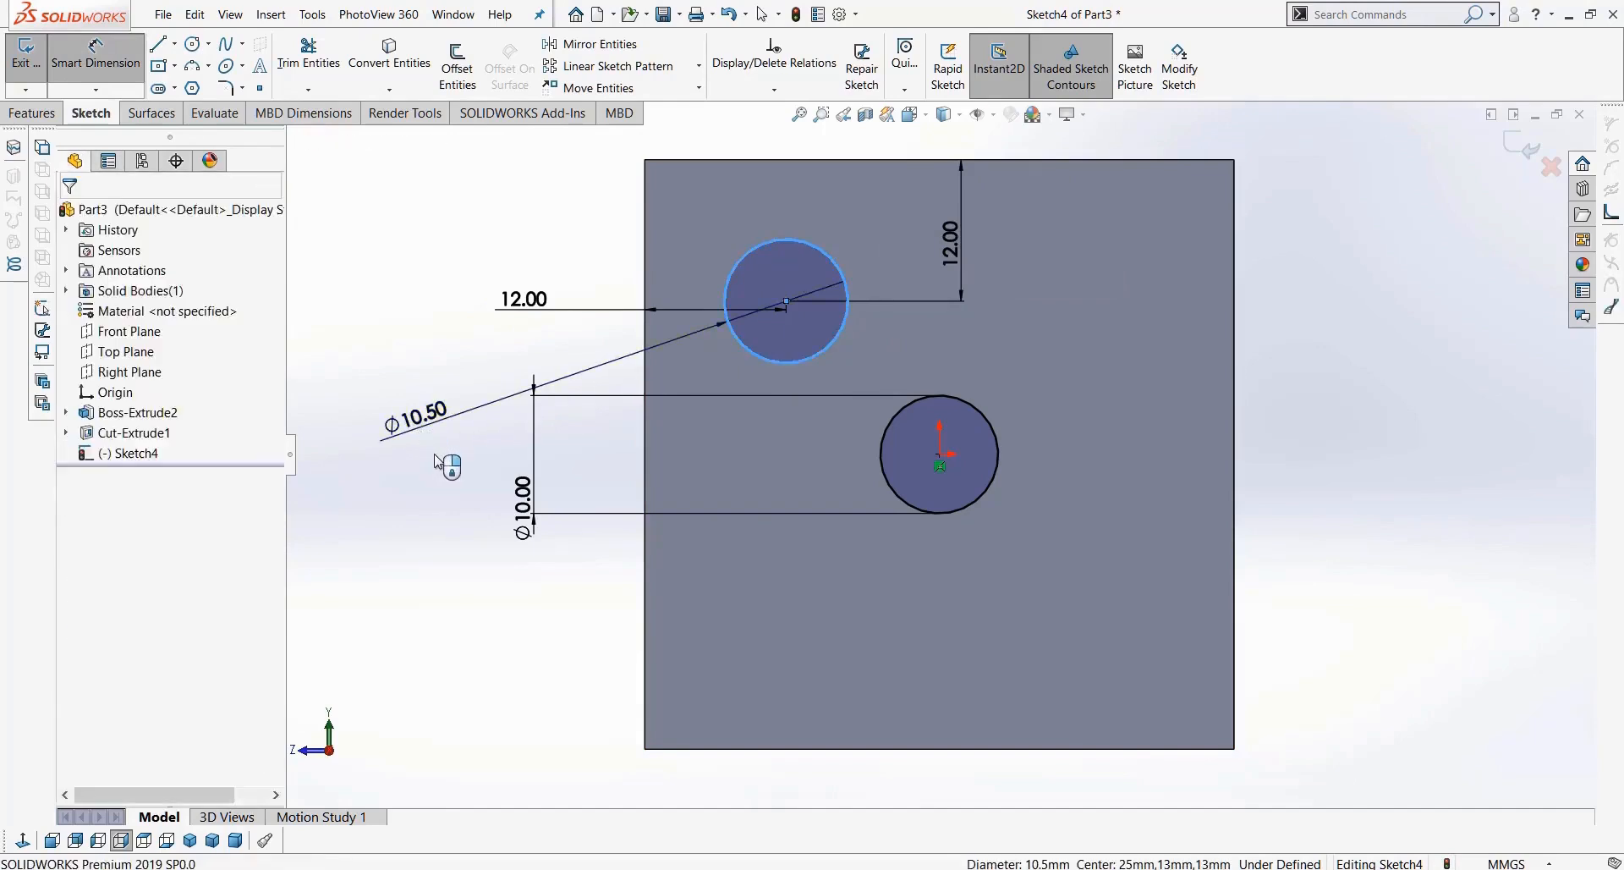
{"action": "left_click", "coordinate": [423, 442]}
{"action": "type", "text": "10"}
{"action": "key", "text": "Return"}
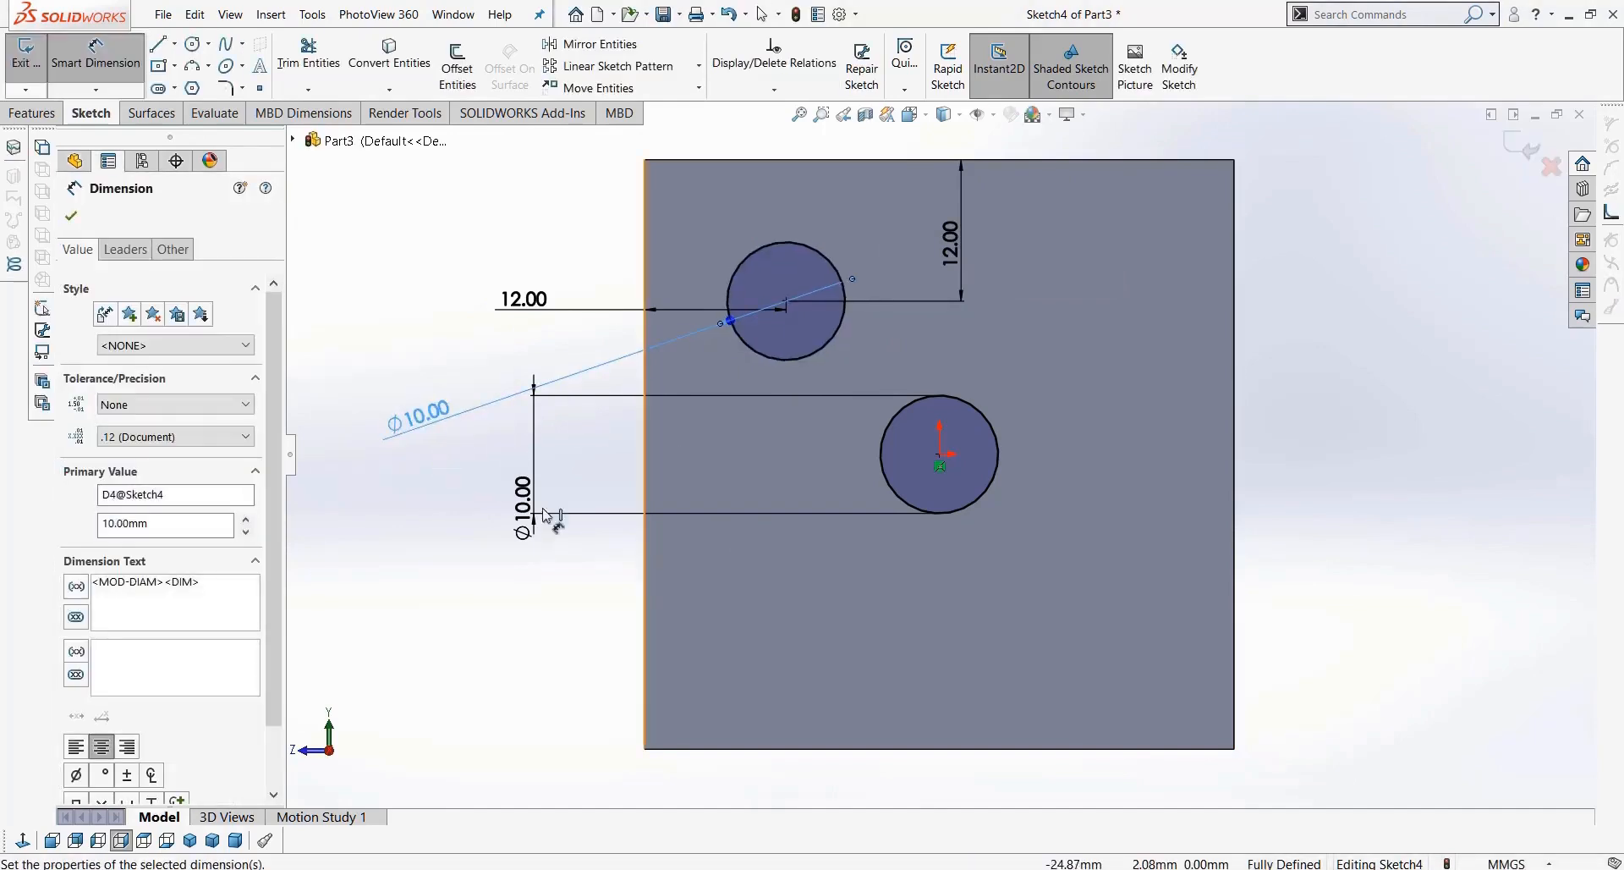
{"action": "key", "text": "Escape"}
Step: Delete the second circle's diameter dimension and enlarge the circle to a diameter of about 12.2 mm
{"action": "left_click_drag", "start_coordinate": [432, 426], "coordinate": [370, 357]}
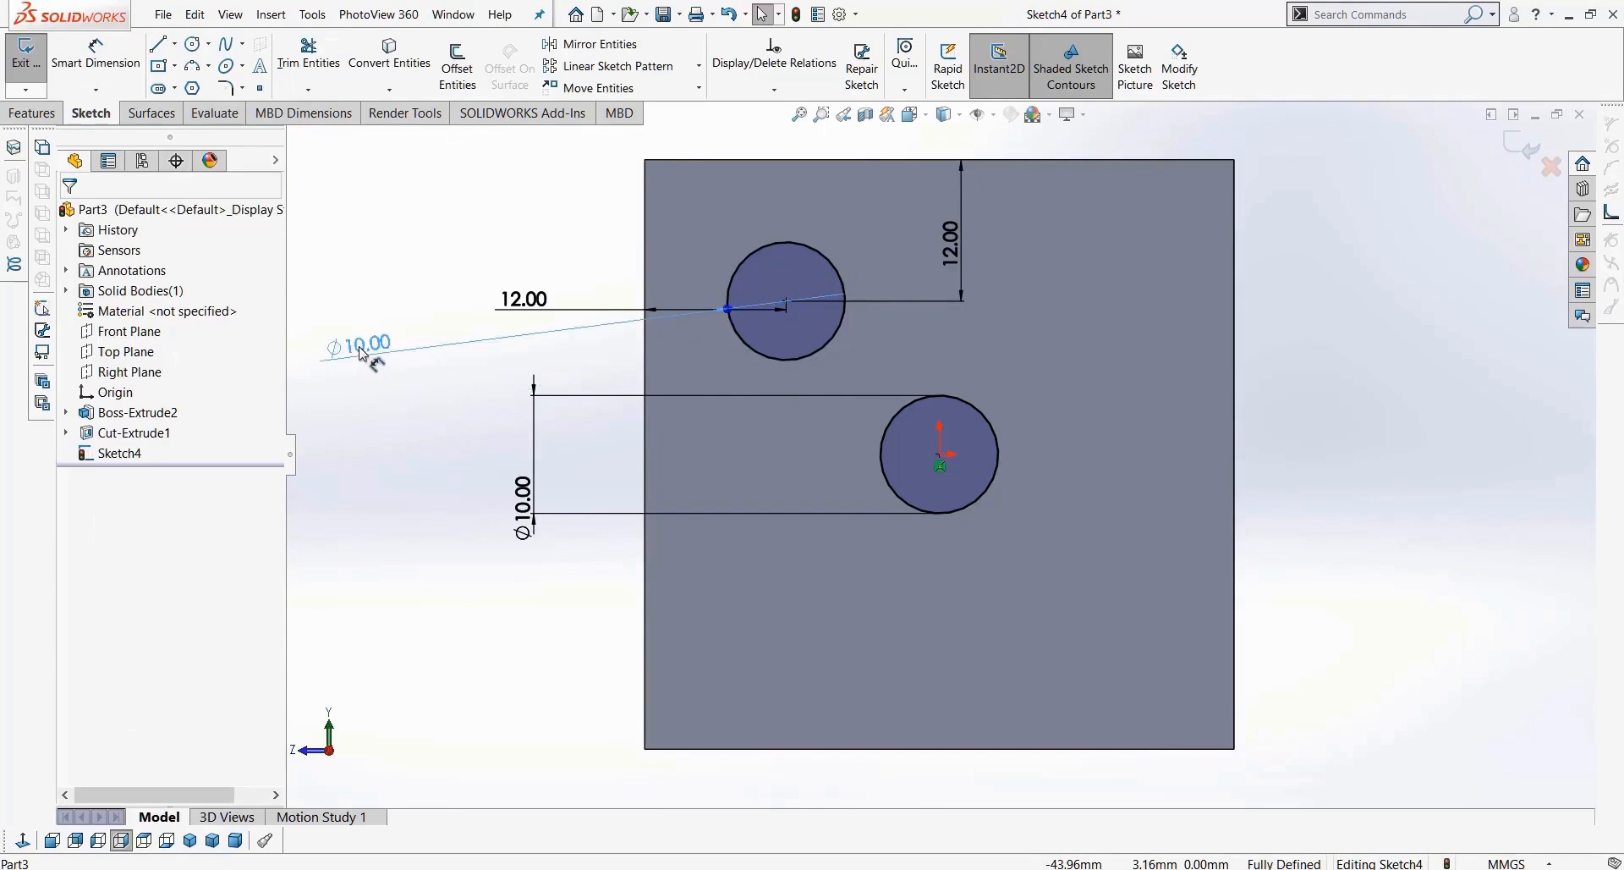
{"action": "key", "text": "Delete"}
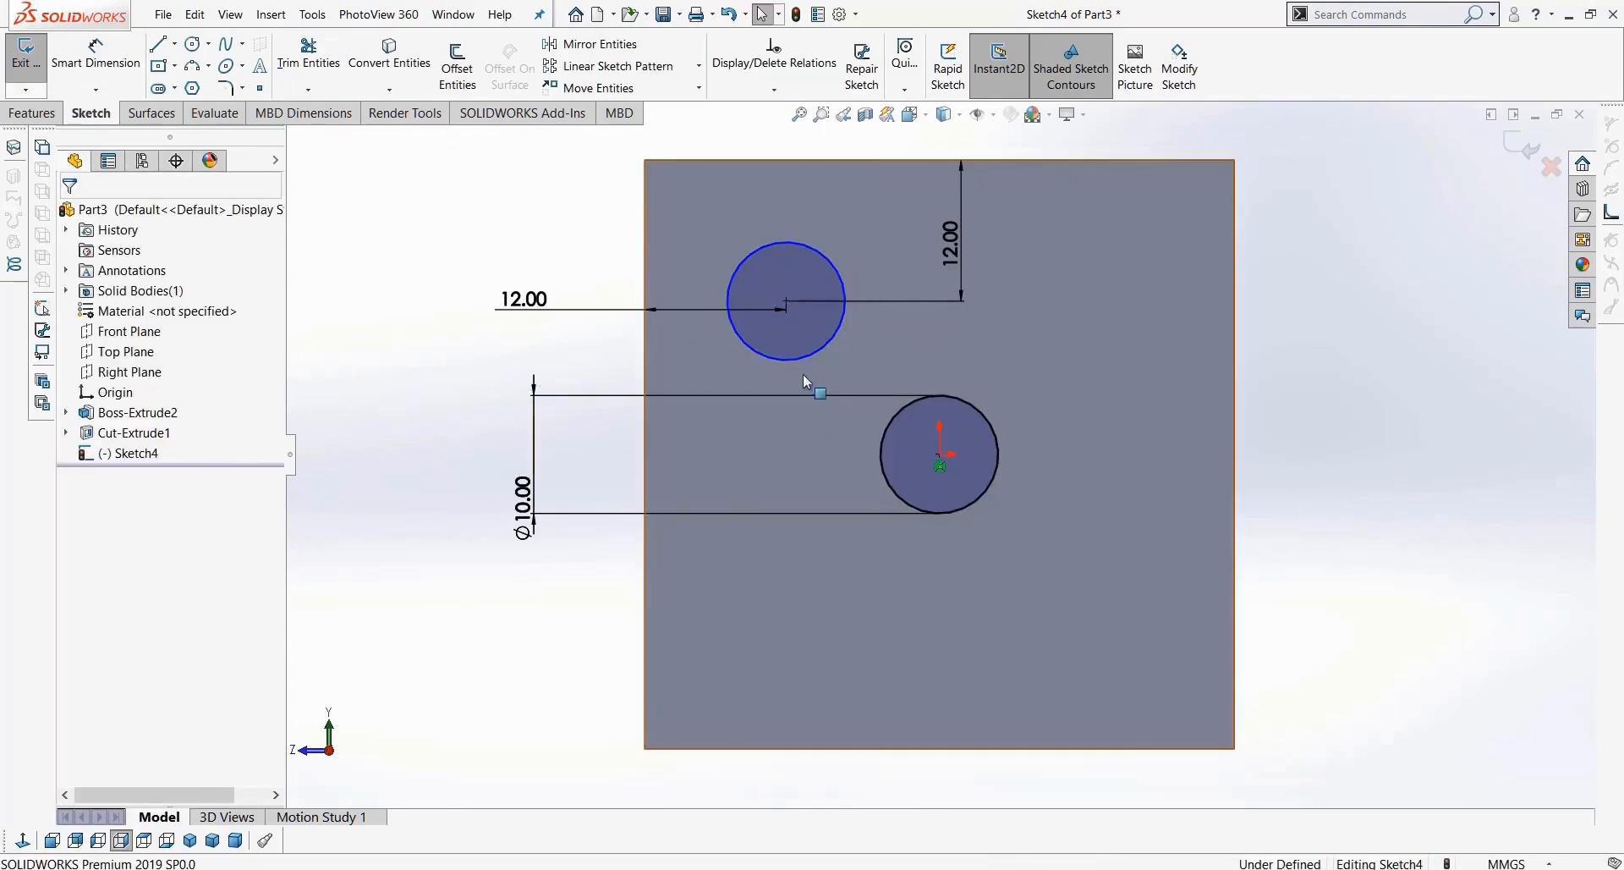
{"action": "left_click_drag", "start_coordinate": [789, 361], "coordinate": [789, 374]}
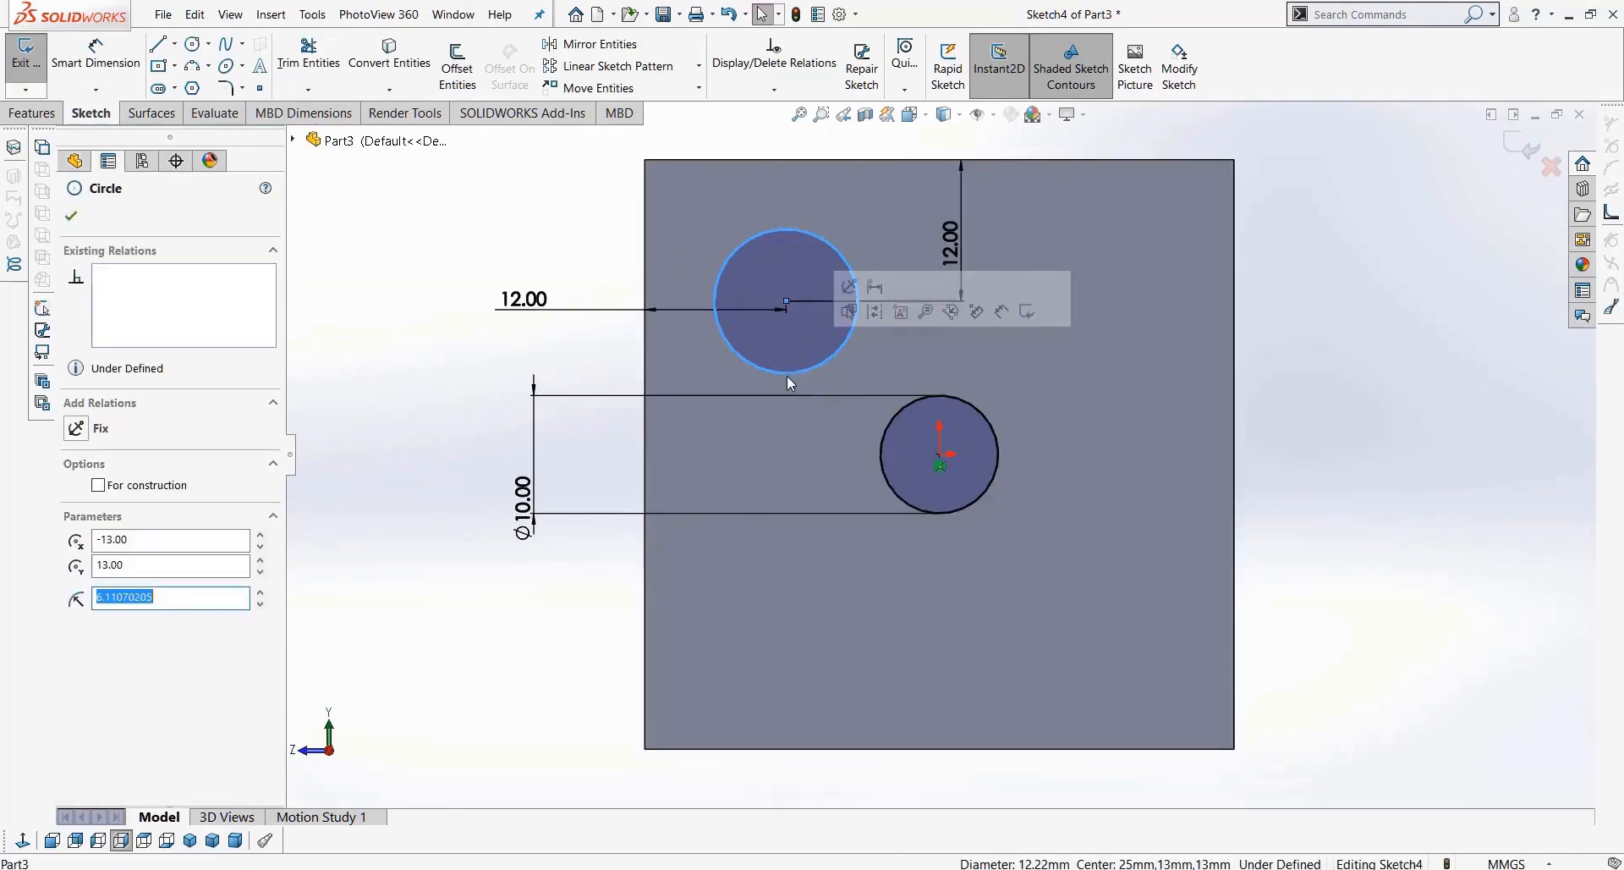
Step: Apply an Equal relation between the second circle and the 10 mm circle at the centre of the face
{"action": "left_click", "coordinate": [878, 450]}
{"action": "left_click", "coordinate": [867, 445], "text": "ctrl"}
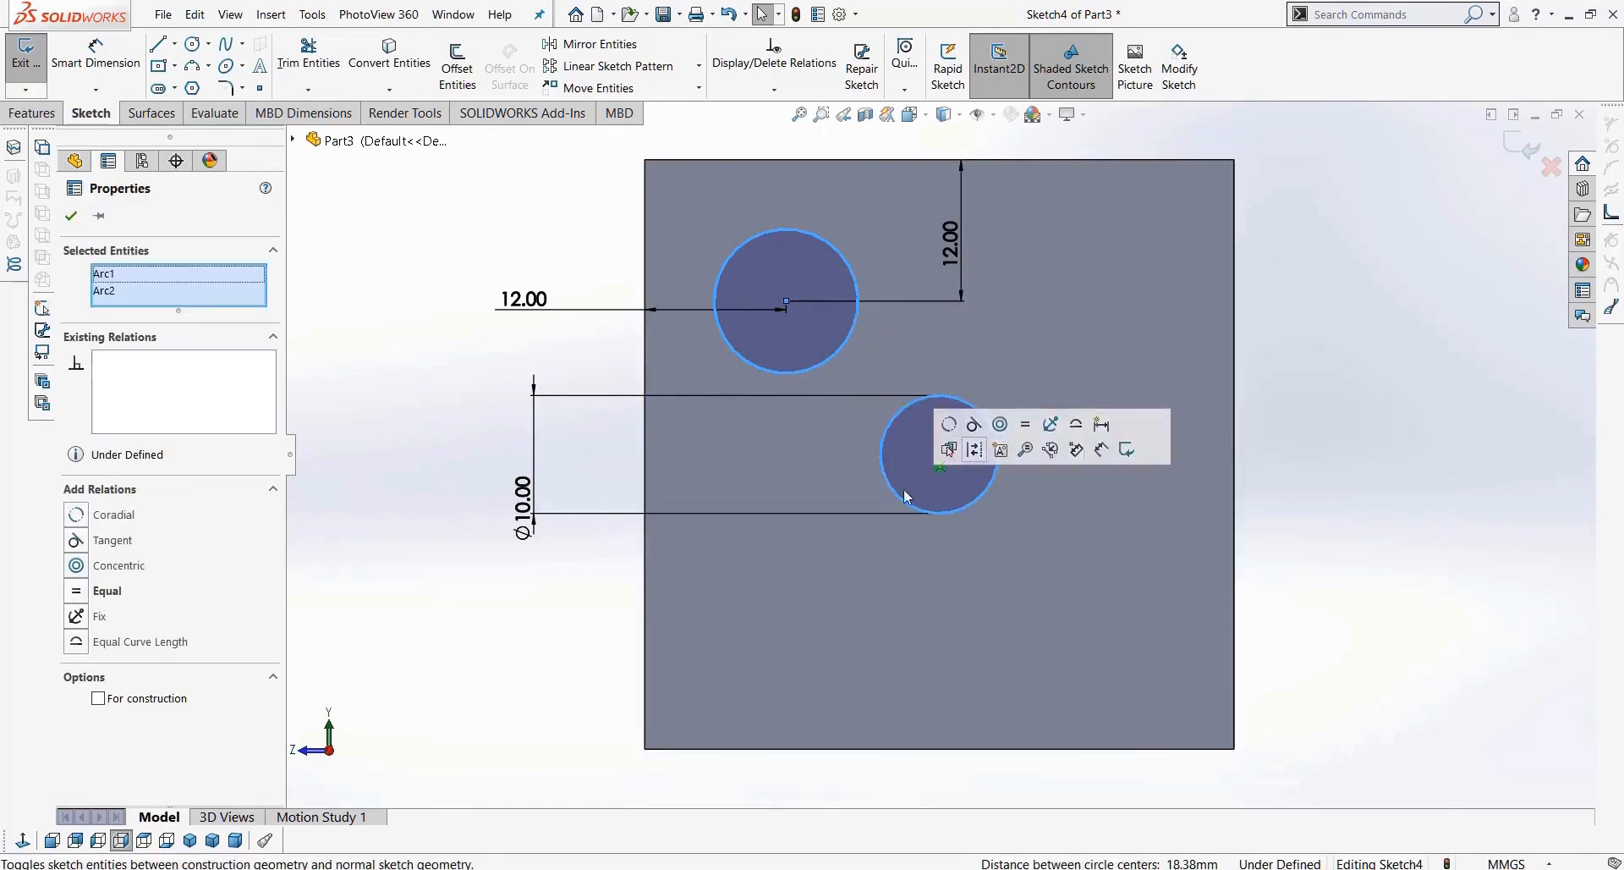
{"action": "left_click", "coordinate": [80, 592]}
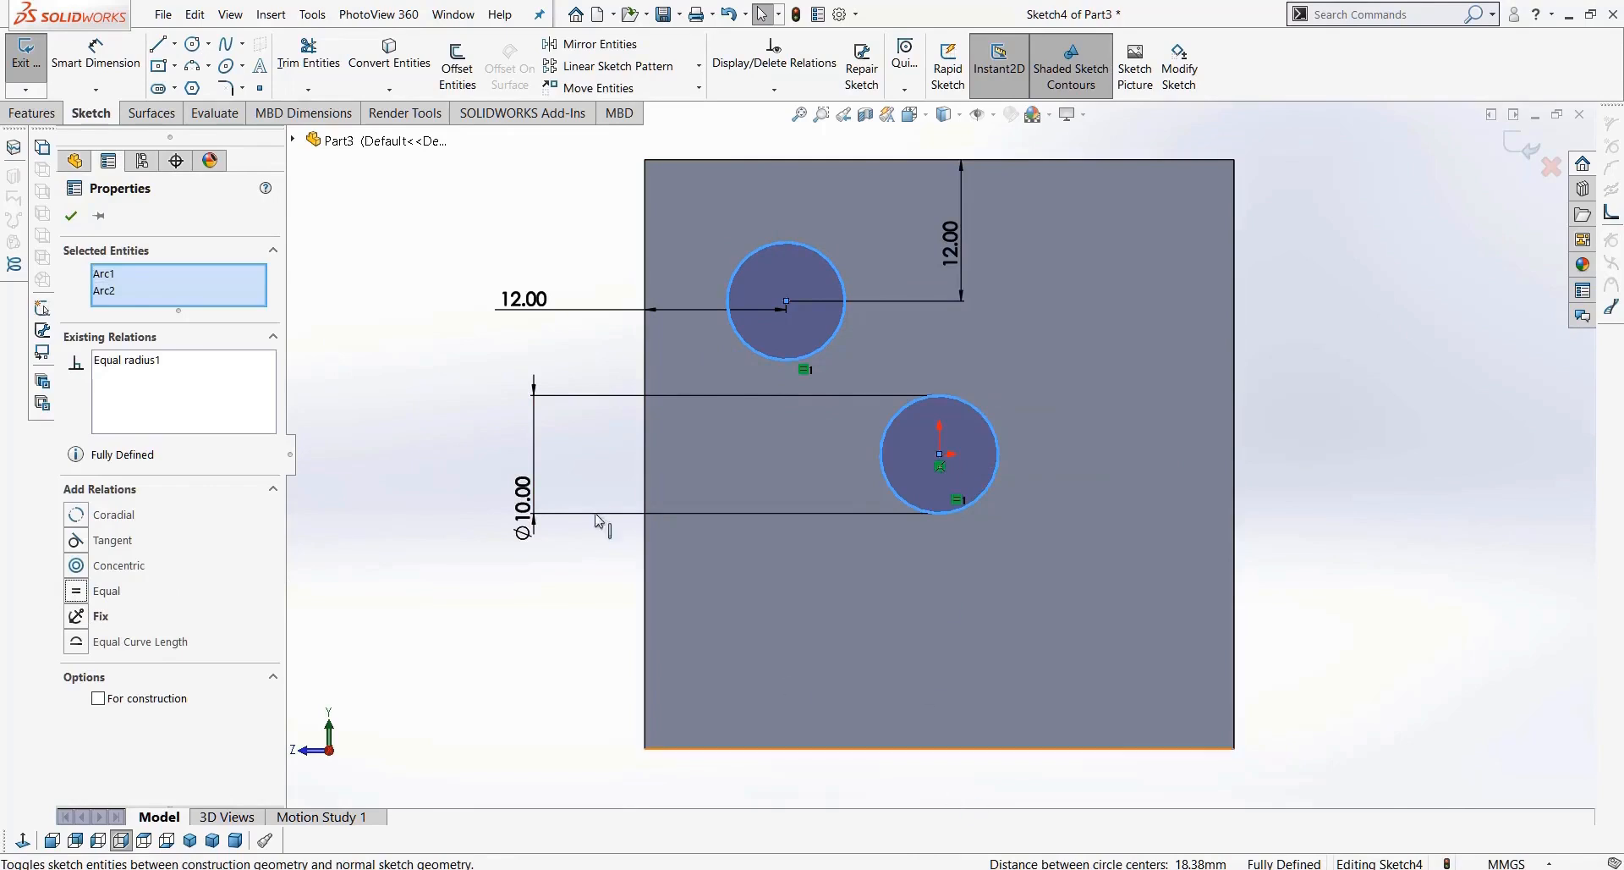
{"action": "left_click", "coordinate": [440, 368]}
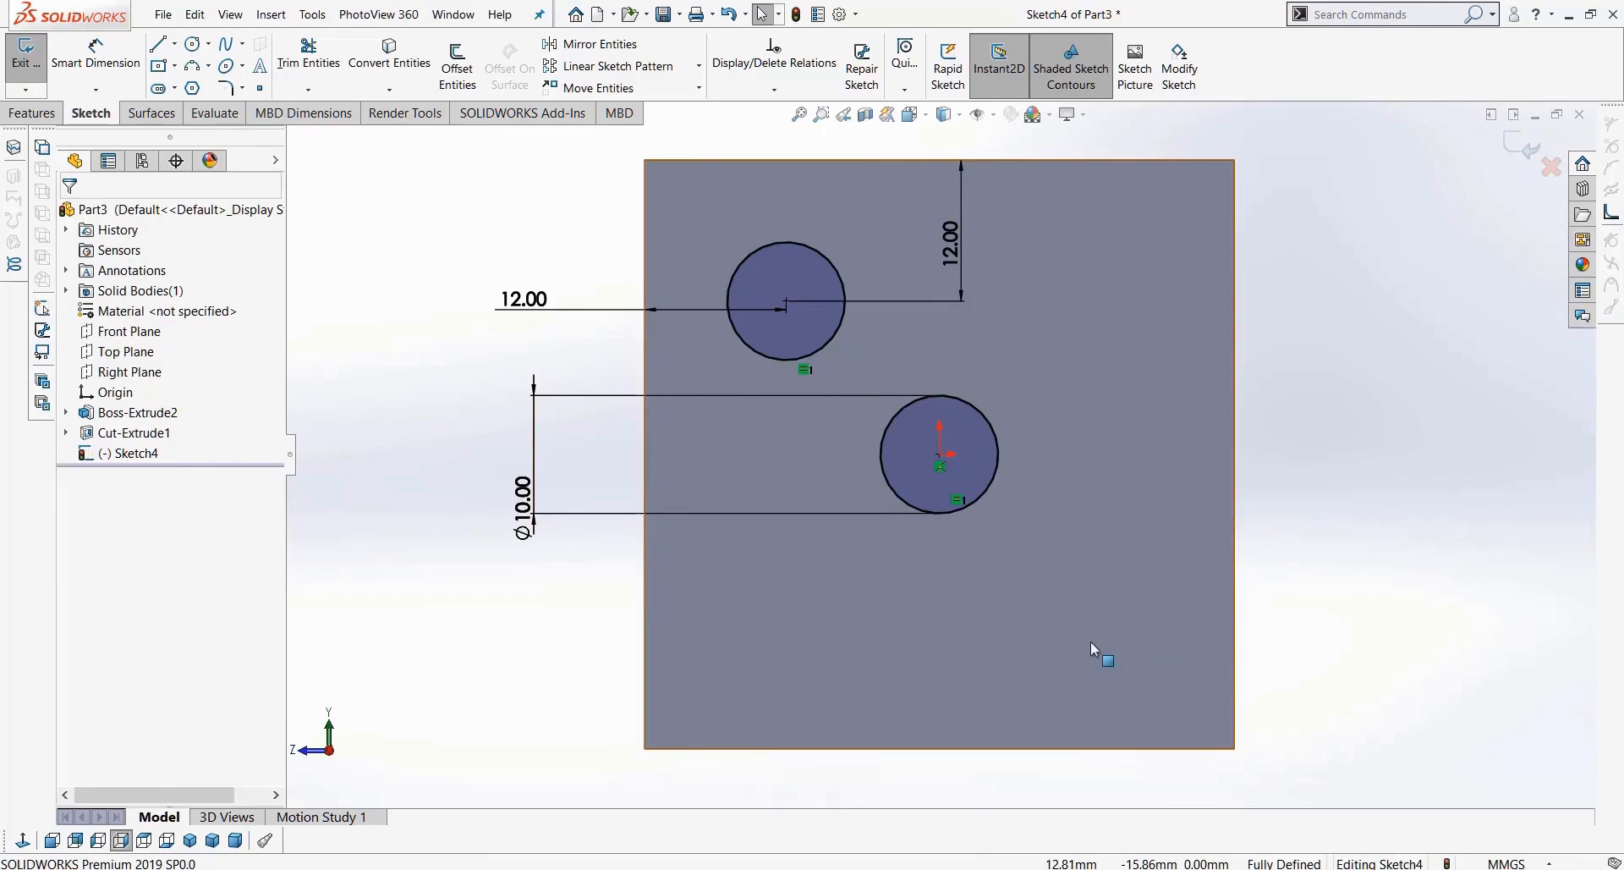
Step: Delete the second circle together with its associated dimensions
{"action": "left_click", "coordinate": [779, 335]}
{"action": "key", "text": "Delete"}
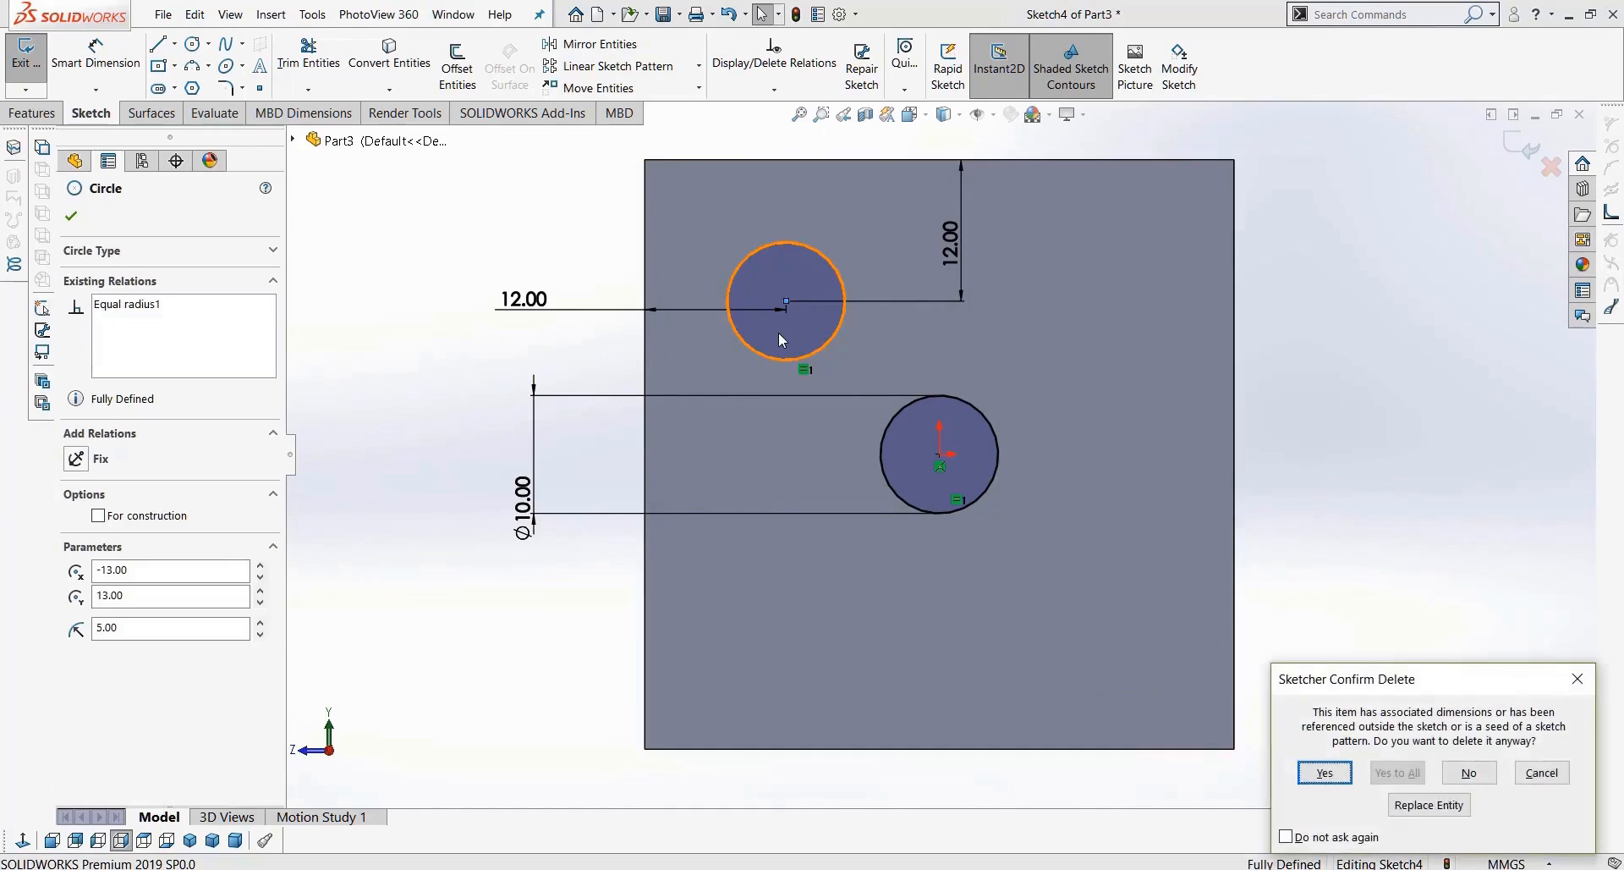
{"action": "key", "text": "Return"}
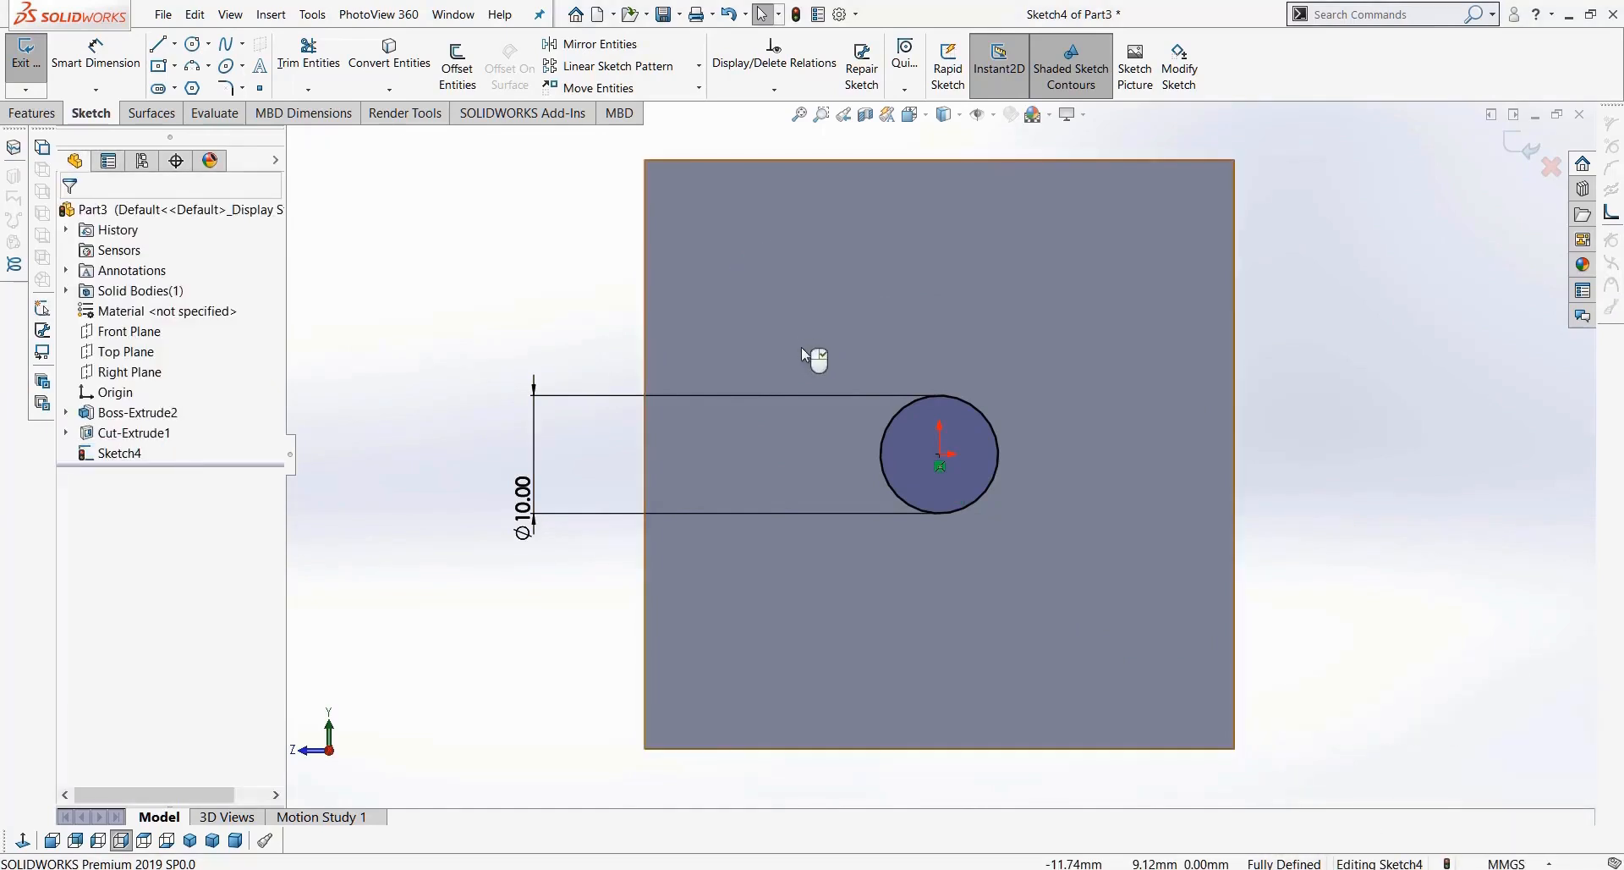
Step: Draw a diagonal construction centerline from the face's upper-left corner to its lower-right corner
{"action": "left_click", "coordinate": [174, 44]}
{"action": "left_click", "coordinate": [187, 88]}
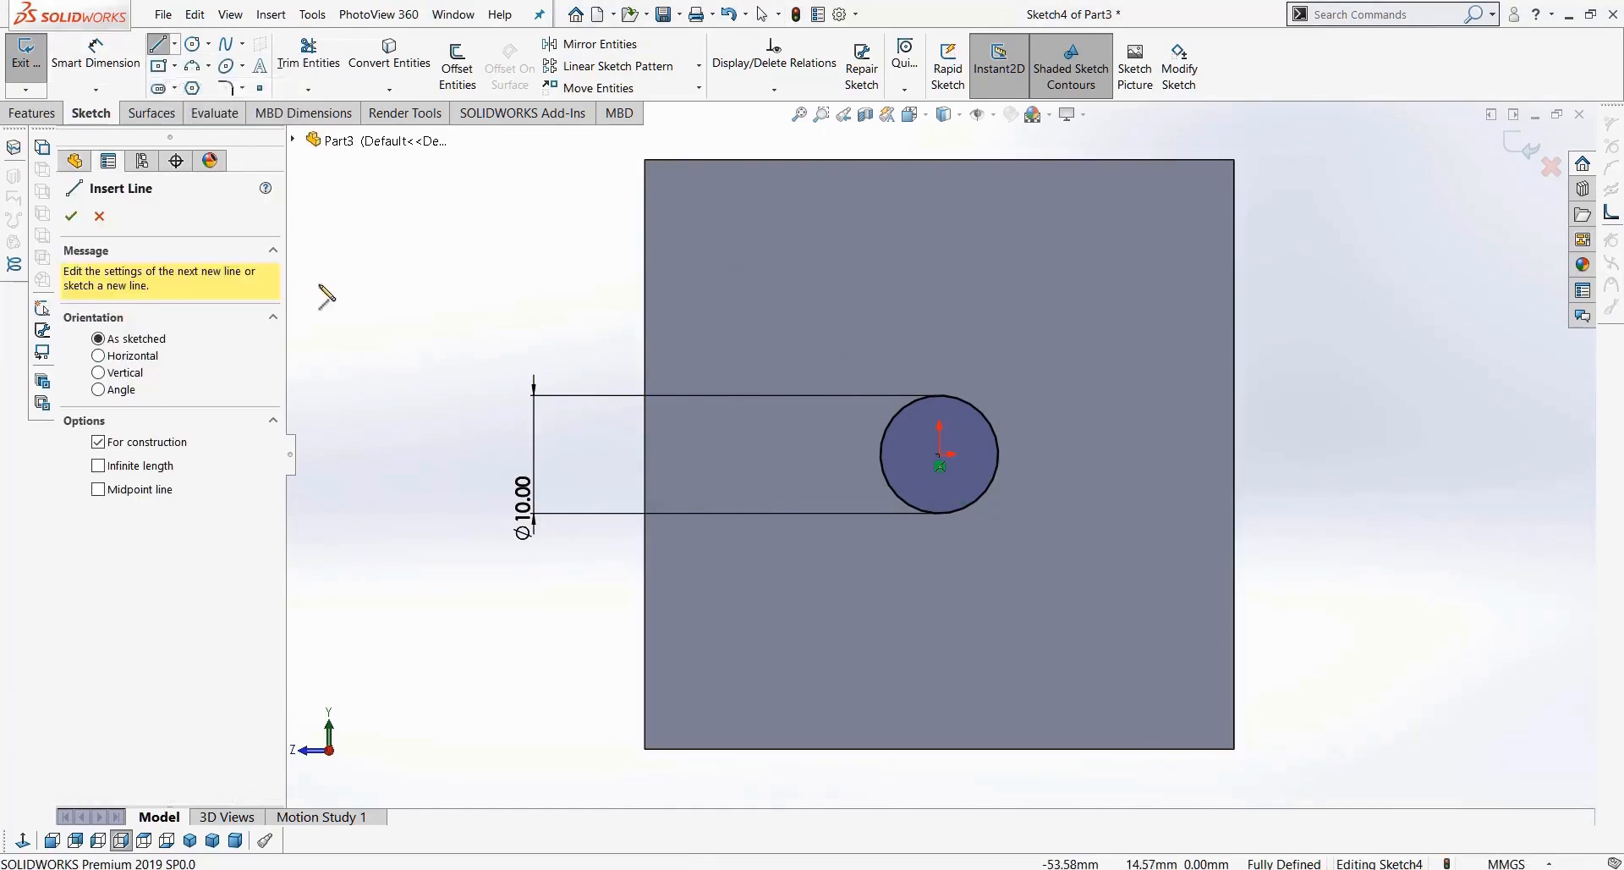
{"action": "left_click", "coordinate": [646, 160]}
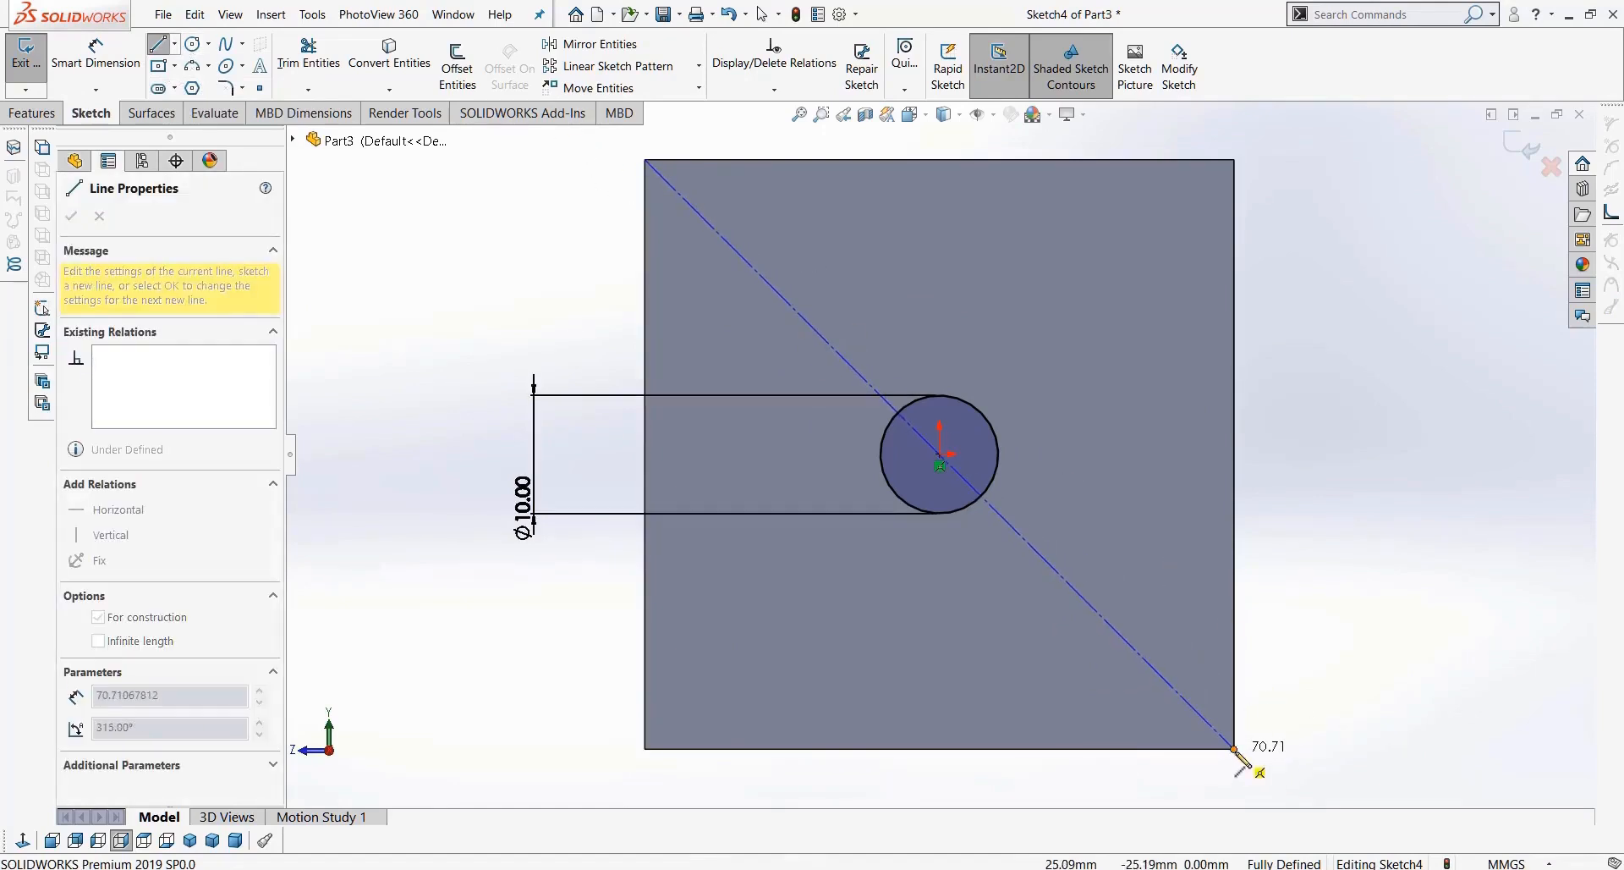
{"action": "left_click", "coordinate": [1235, 749]}
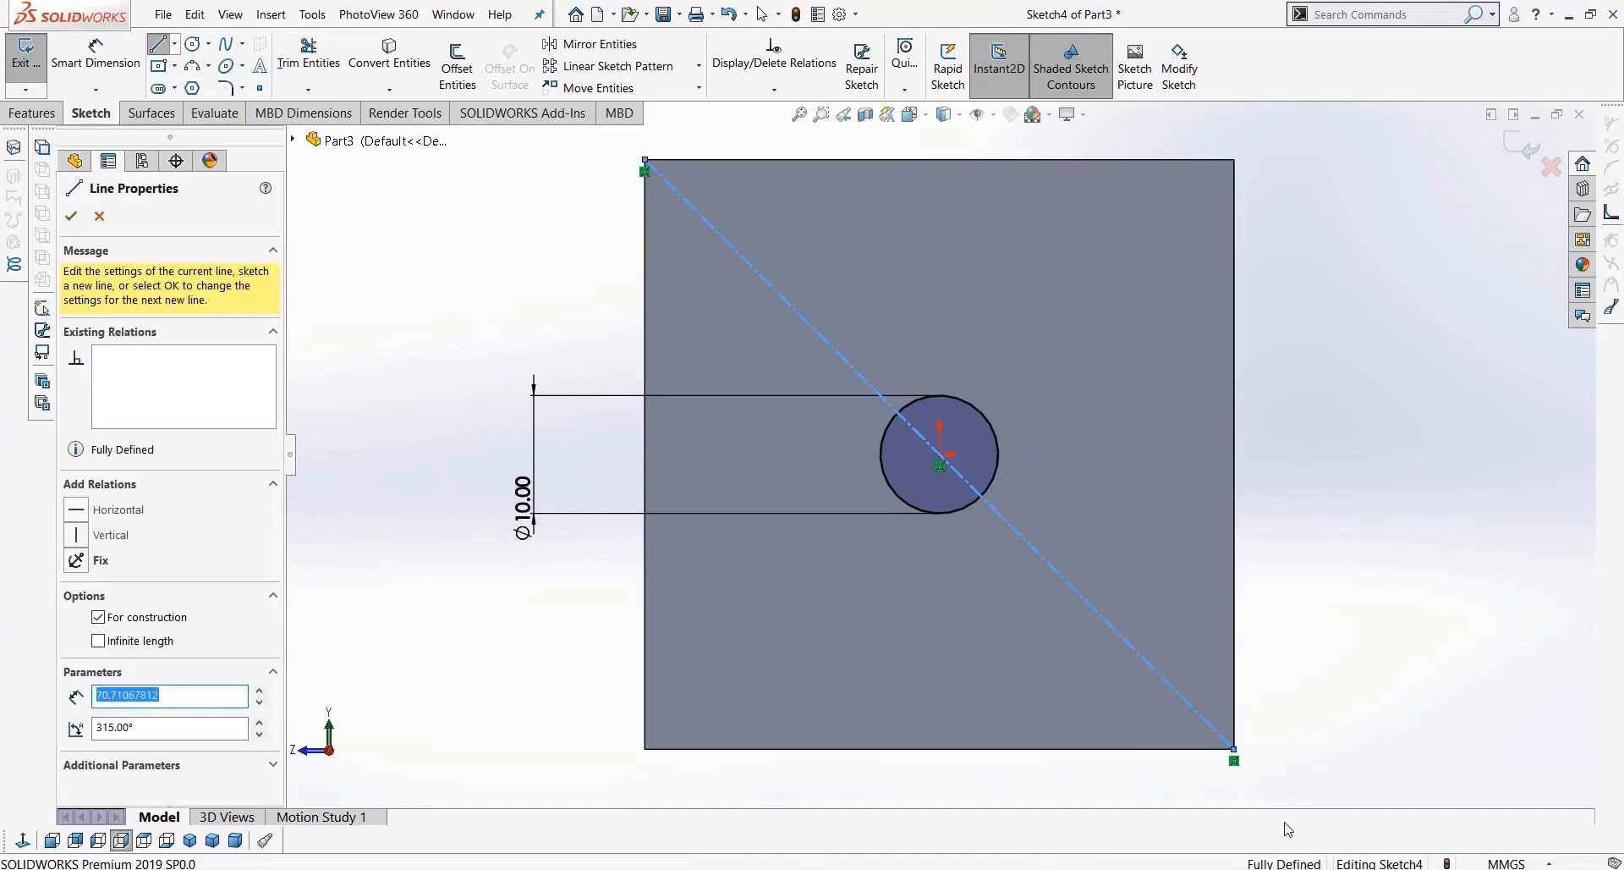
{"action": "key", "text": "Escape"}
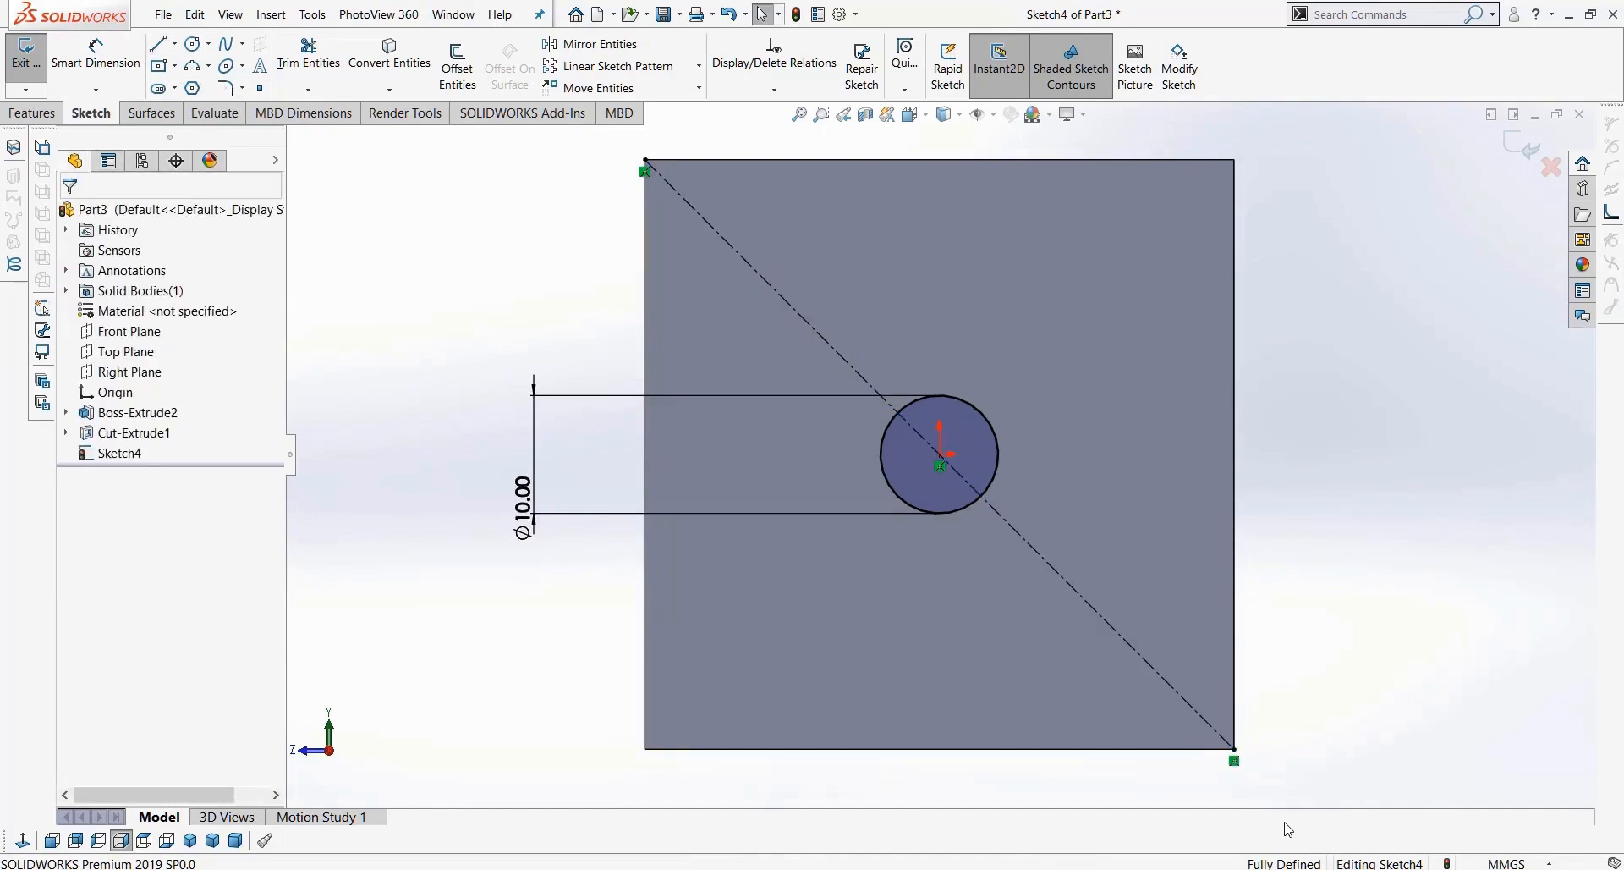
Step: Draw a circle about 9.3 mm in diameter centred on the diagonal, between the central circle and the face's upper-left corner
{"action": "left_click", "coordinate": [193, 43]}
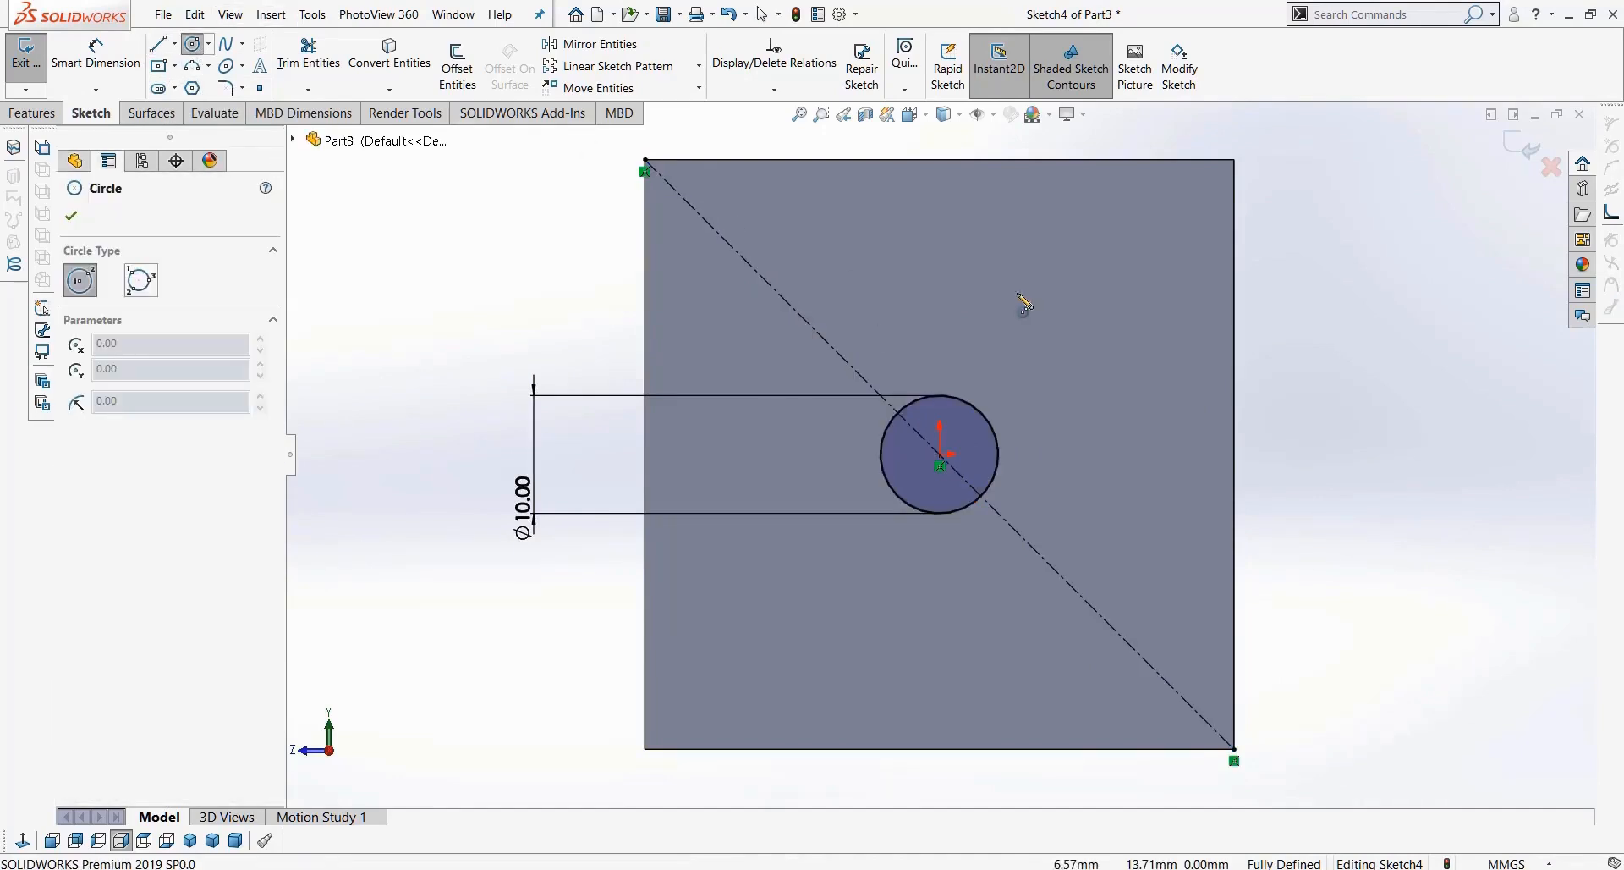
{"action": "mouse_move", "coordinate": [772, 287]}
{"action": "left_mouse_down"}
{"action": "mouse_move", "coordinate": [790, 359]}
{"action": "mouse_move", "coordinate": [791, 339]}
{"action": "left_mouse_up"}
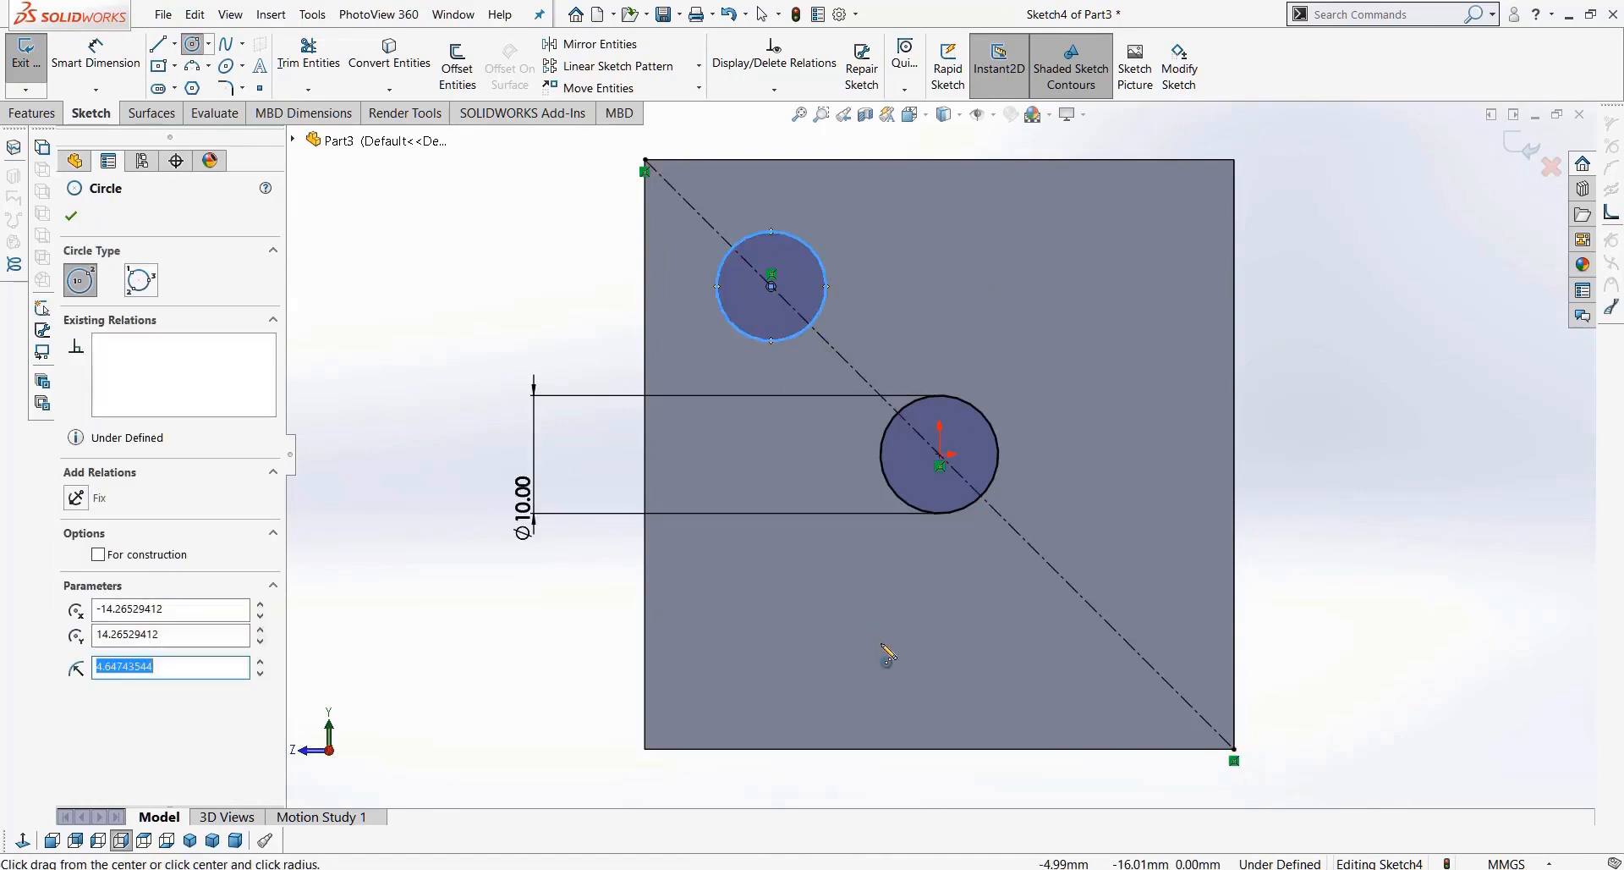
{"action": "key", "text": "Escape"}
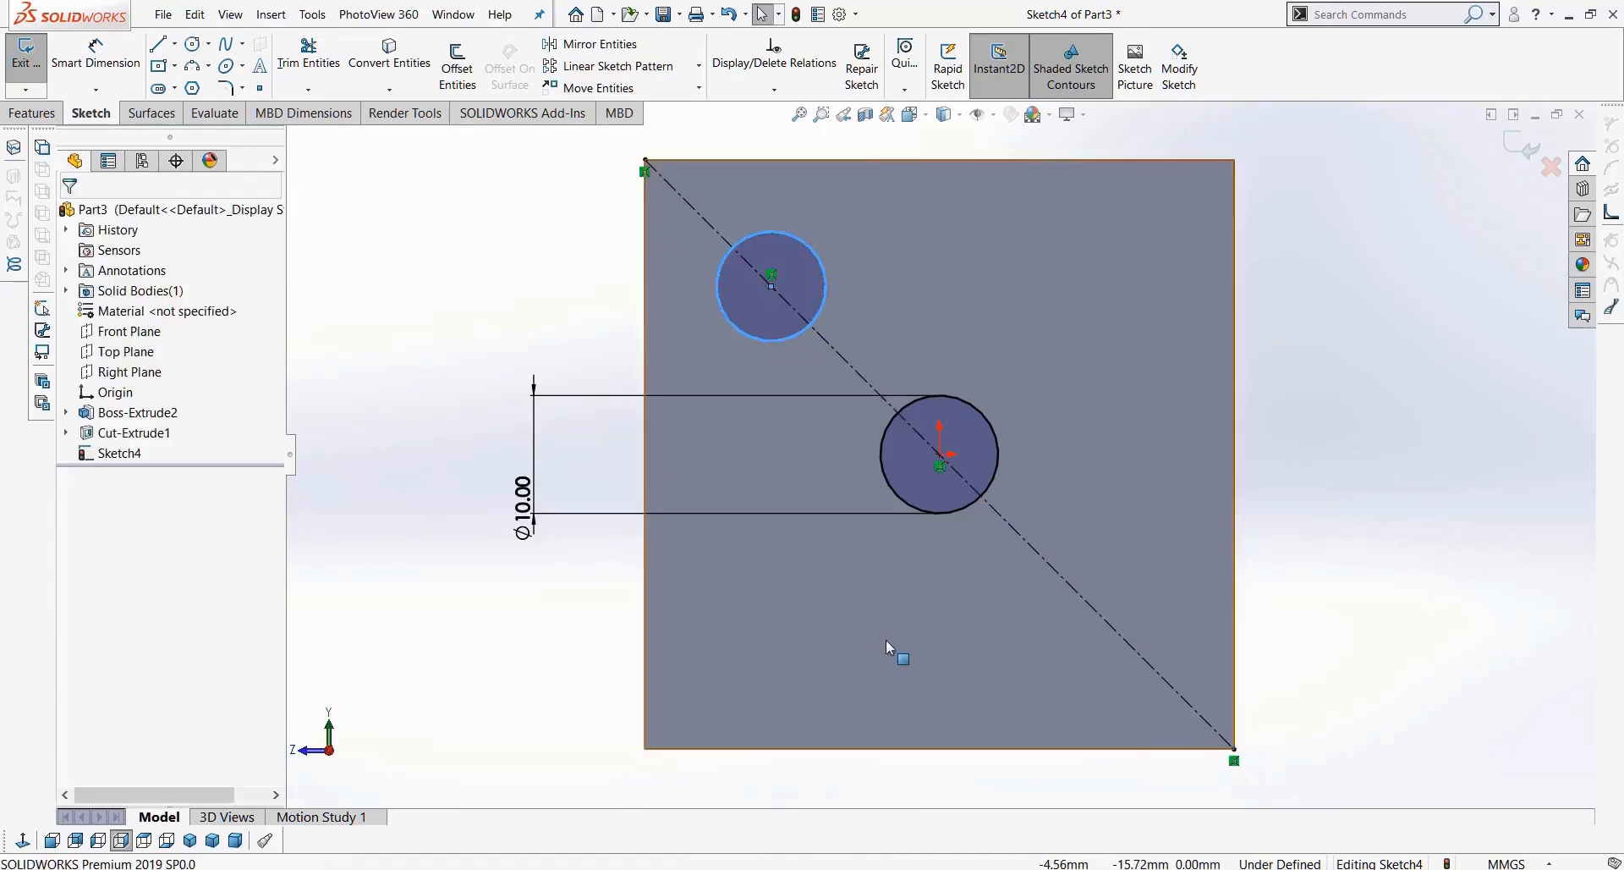
Step: Apply an Equal relation between the new circle on the diagonal and the central 10 mm circle
{"action": "left_click", "coordinate": [885, 494]}
{"action": "left_click", "coordinate": [783, 339], "text": "ctrl"}
{"action": "left_click", "coordinate": [76, 590]}
{"action": "left_click", "coordinate": [449, 385]}
Step: Shift the upper-left circle along the diagonal, then dimension its centre 12 mm from the face's left edge
{"action": "left_click_drag", "start_coordinate": [769, 282], "coordinate": [807, 304]}
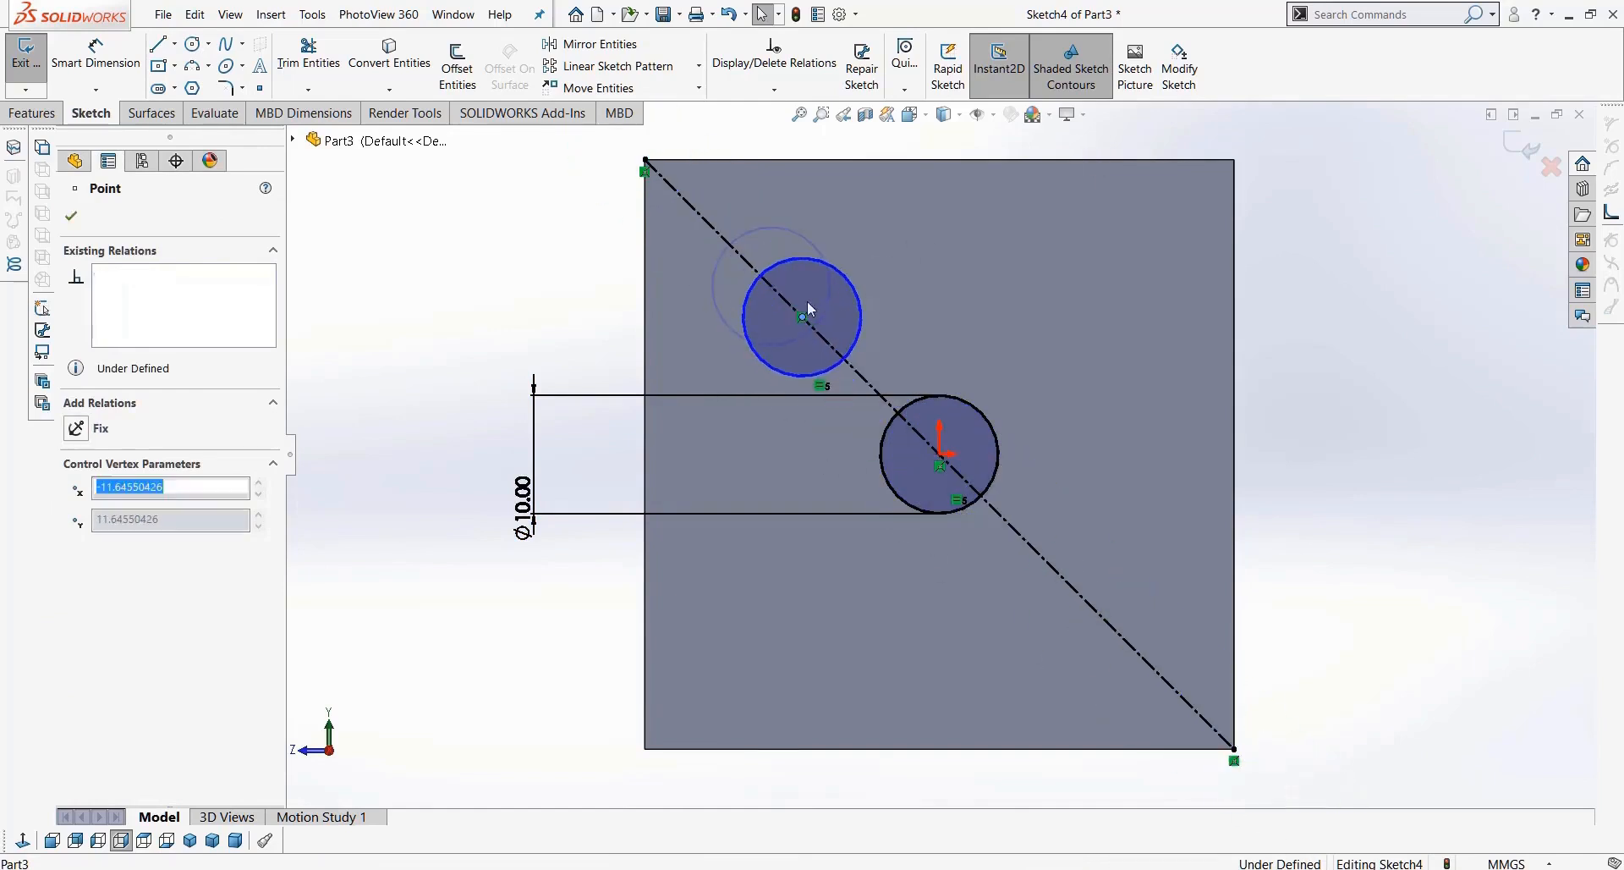
{"action": "left_click", "coordinate": [464, 236]}
{"action": "left_click", "coordinate": [96, 52]}
{"action": "left_click", "coordinate": [753, 373]}
{"action": "left_click", "coordinate": [646, 351]}
{"action": "left_click", "coordinate": [506, 292]}
{"action": "key", "text": "Return"}
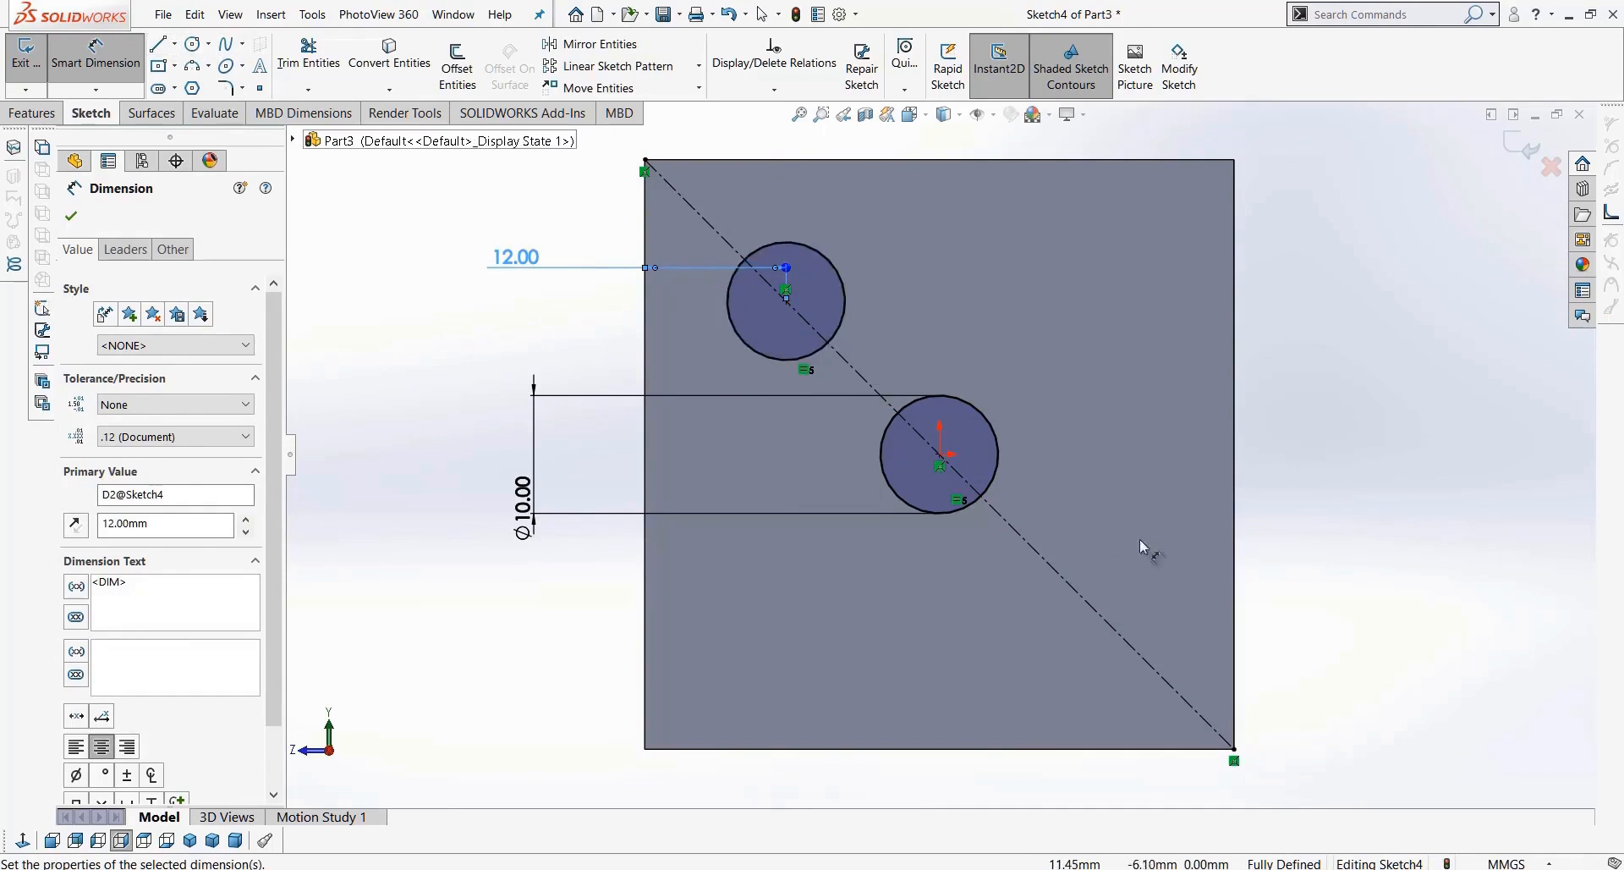
Step: Draw a construction centerline about 23 mm long from the origin toward the upper right of the face
{"action": "left_click", "coordinate": [175, 44]}
{"action": "left_click", "coordinate": [196, 76]}
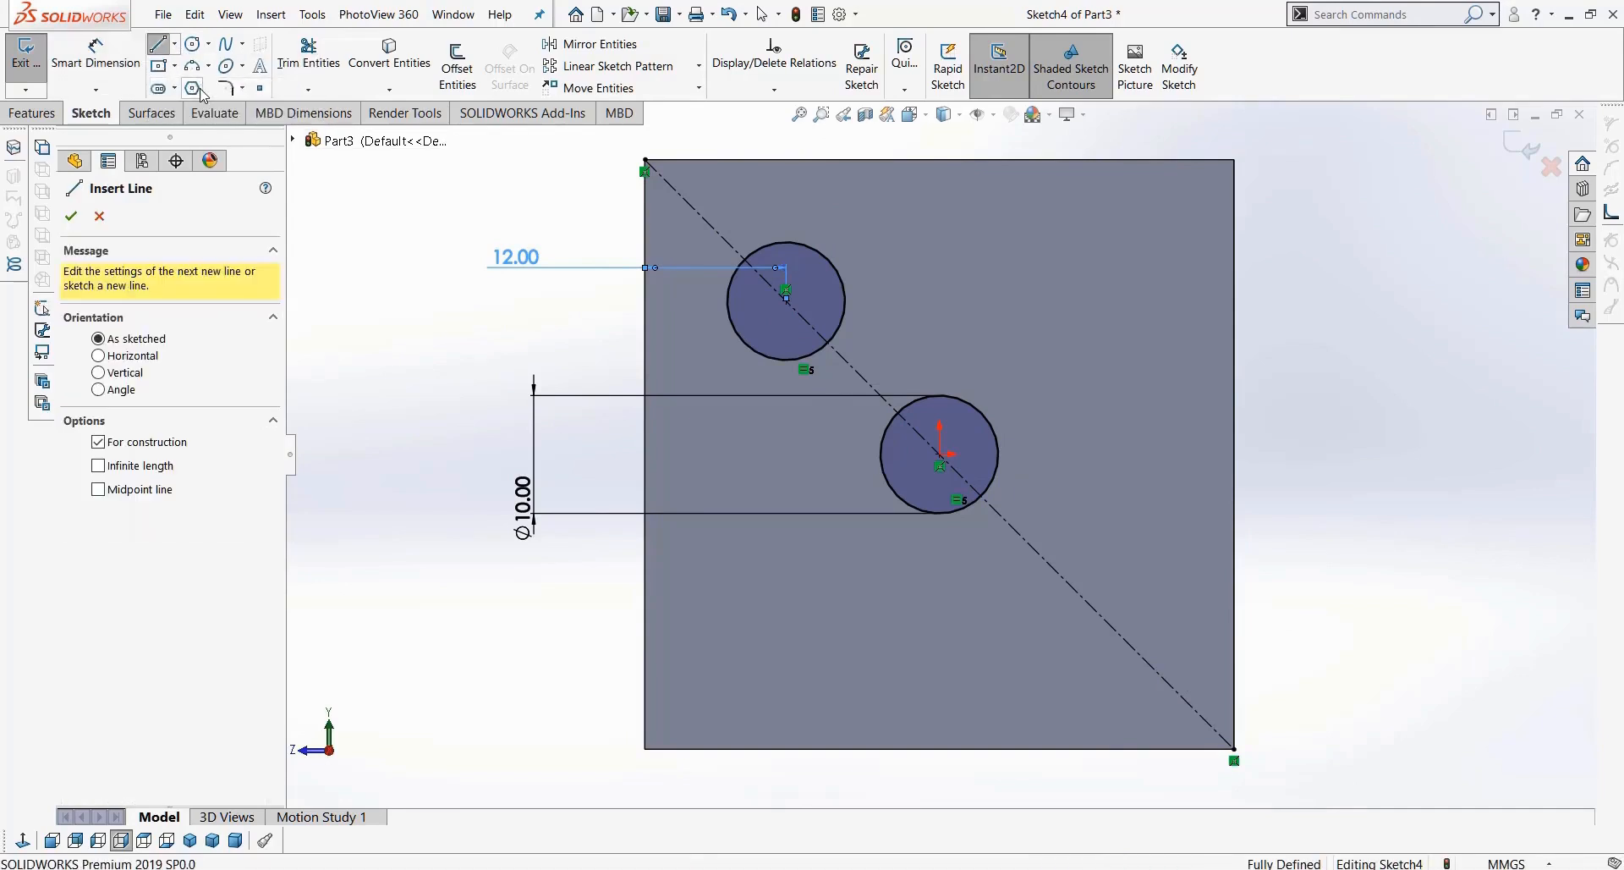
{"action": "left_click", "coordinate": [939, 454]}
{"action": "left_click", "coordinate": [1178, 327]}
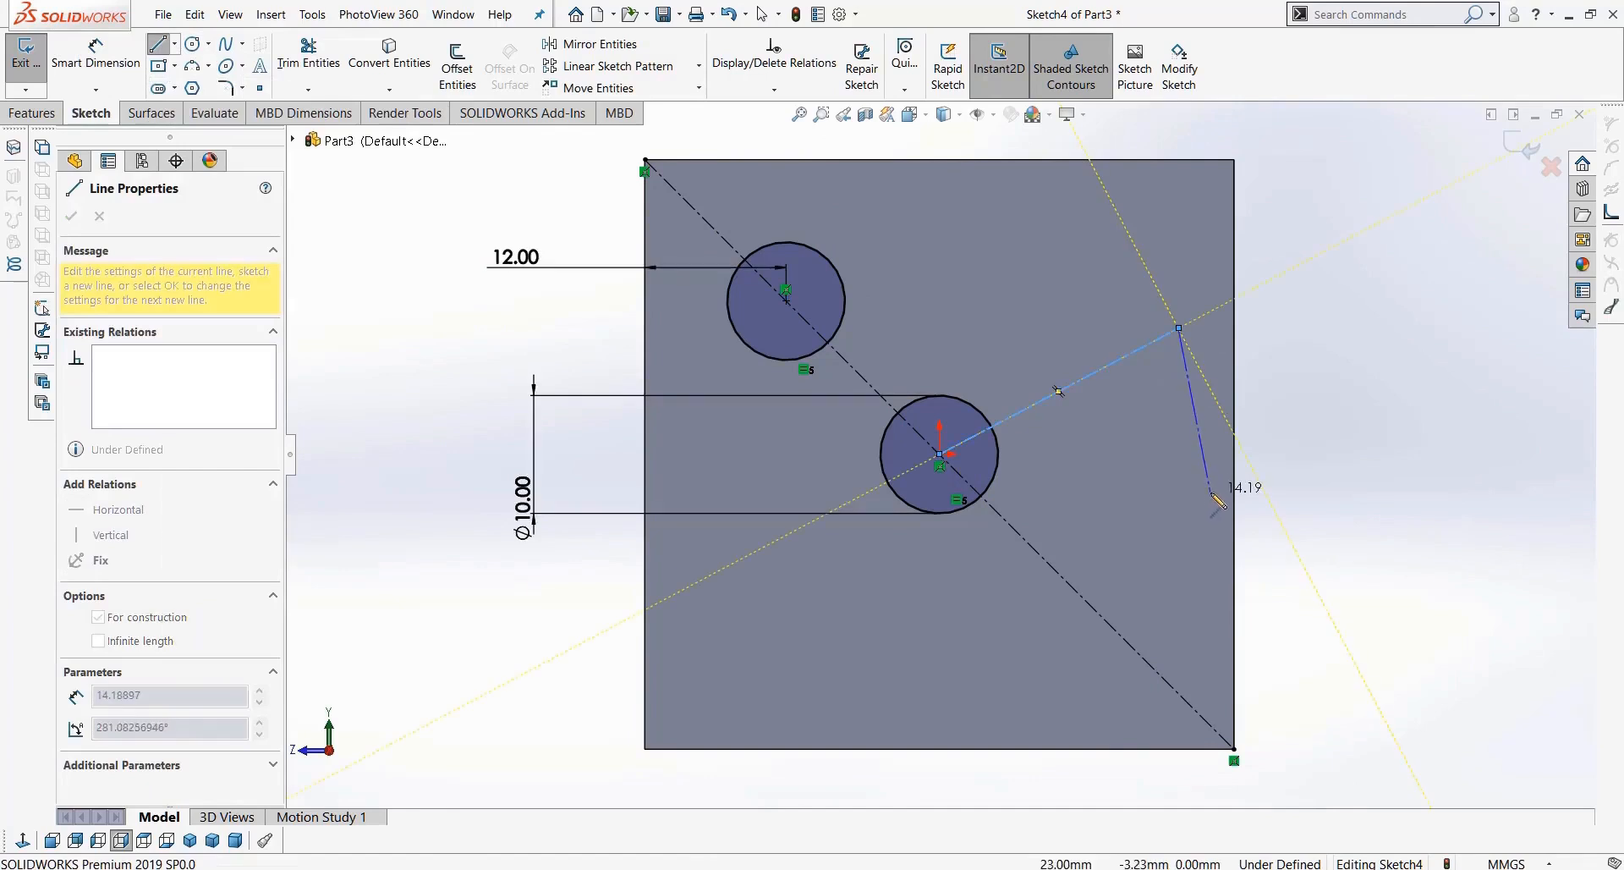
{"action": "key", "text": "Escape"}
{"action": "key", "text": "Escape"}
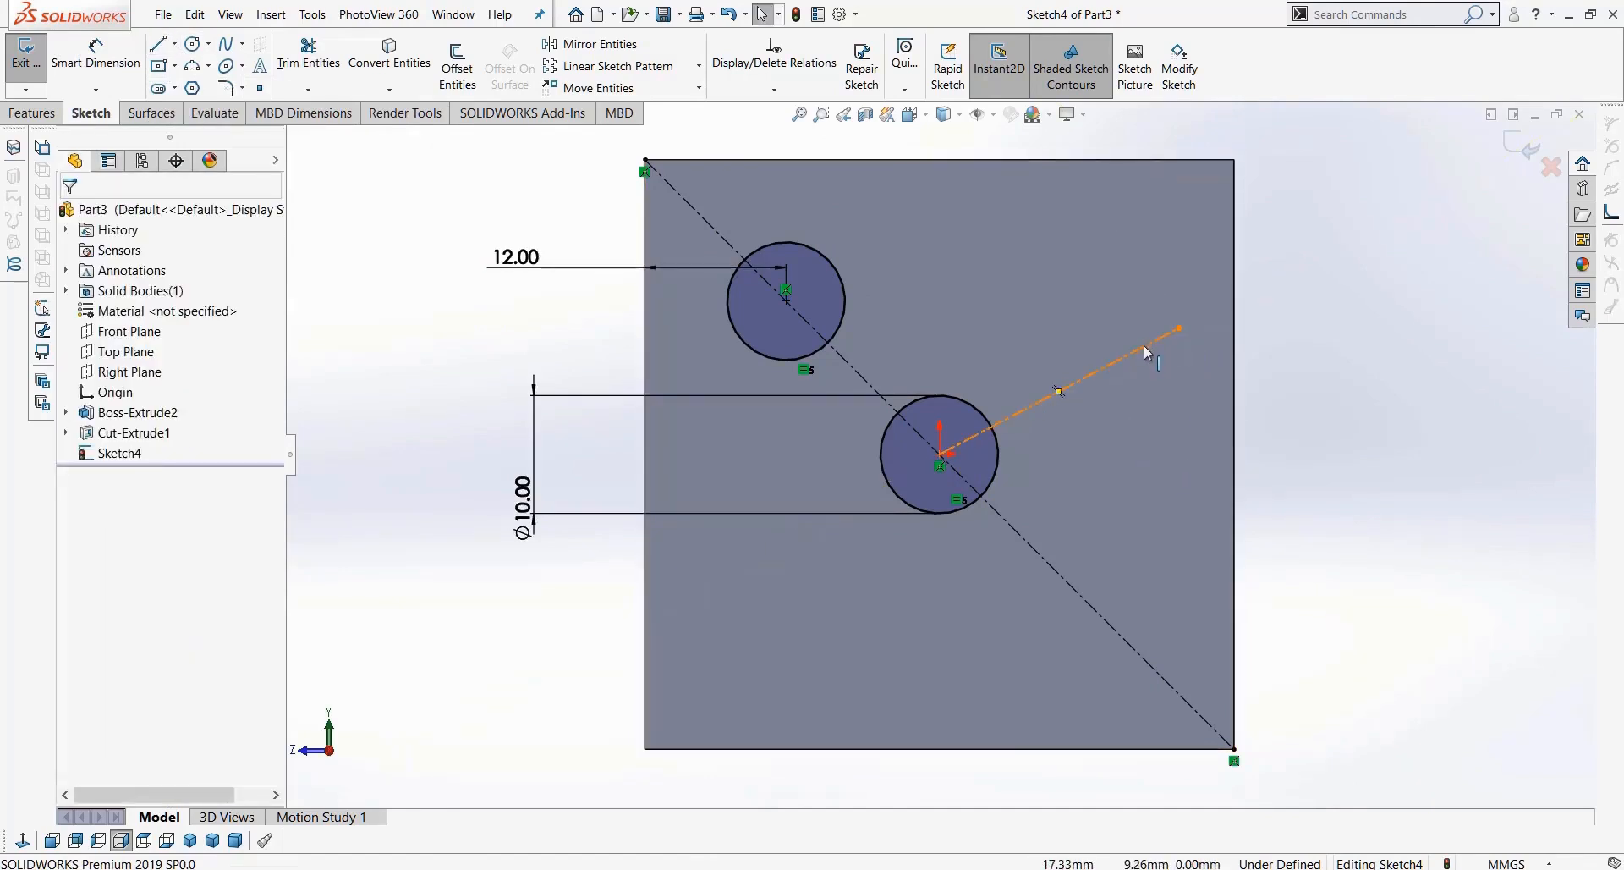
Step: Dimension the angle between the short centerline and the diagonal and set it to 90 degrees
{"action": "left_click", "coordinate": [96, 63]}
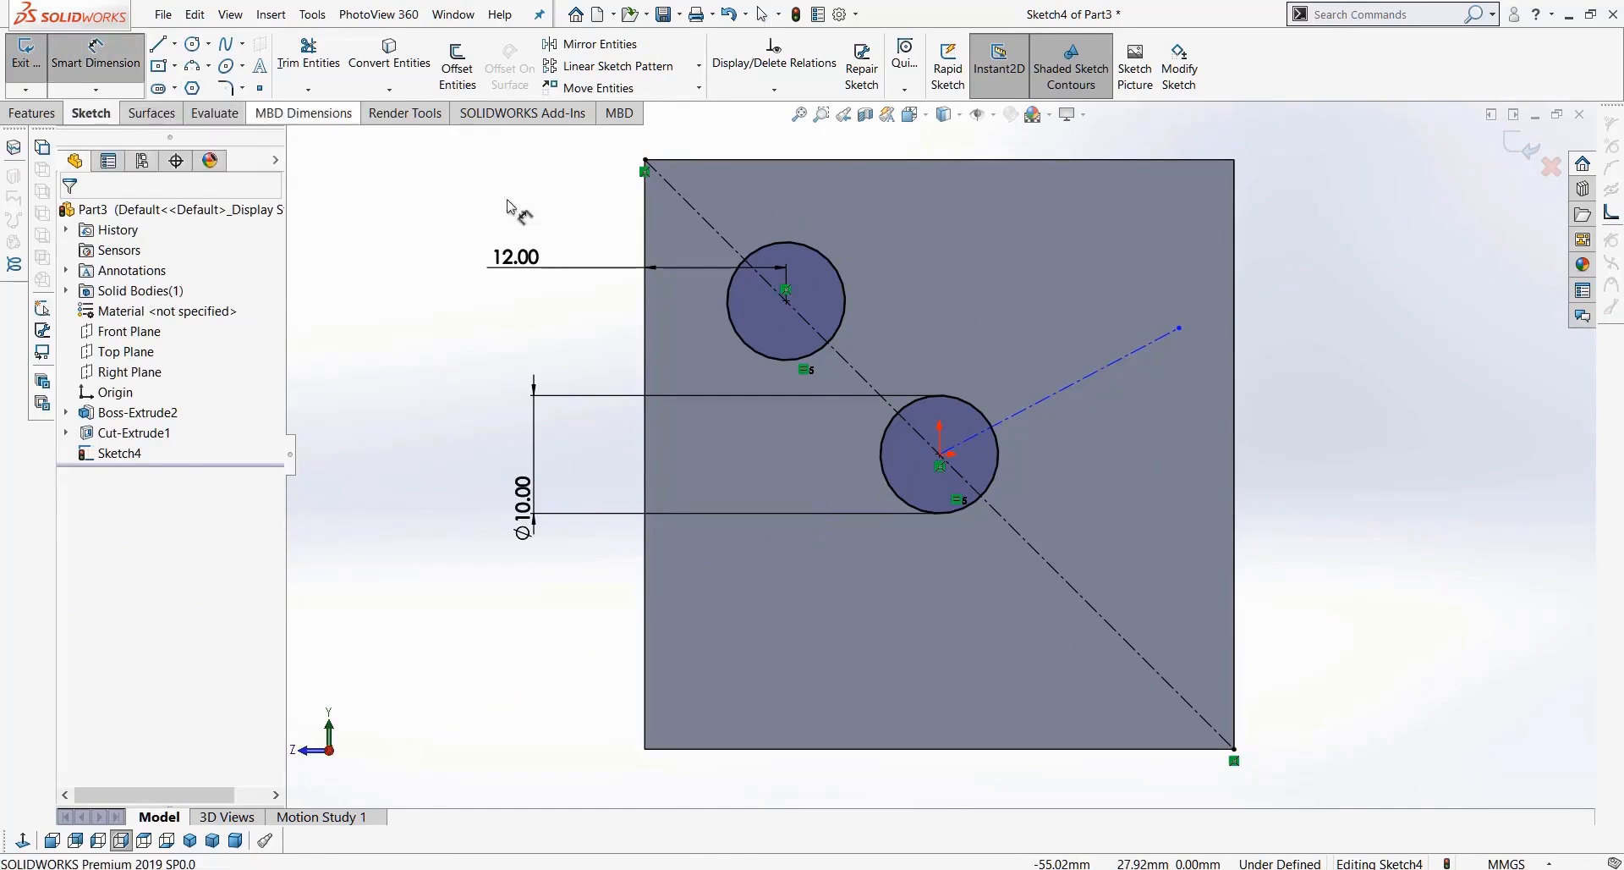
{"action": "left_click", "coordinate": [1053, 398]}
{"action": "left_click", "coordinate": [1049, 558]}
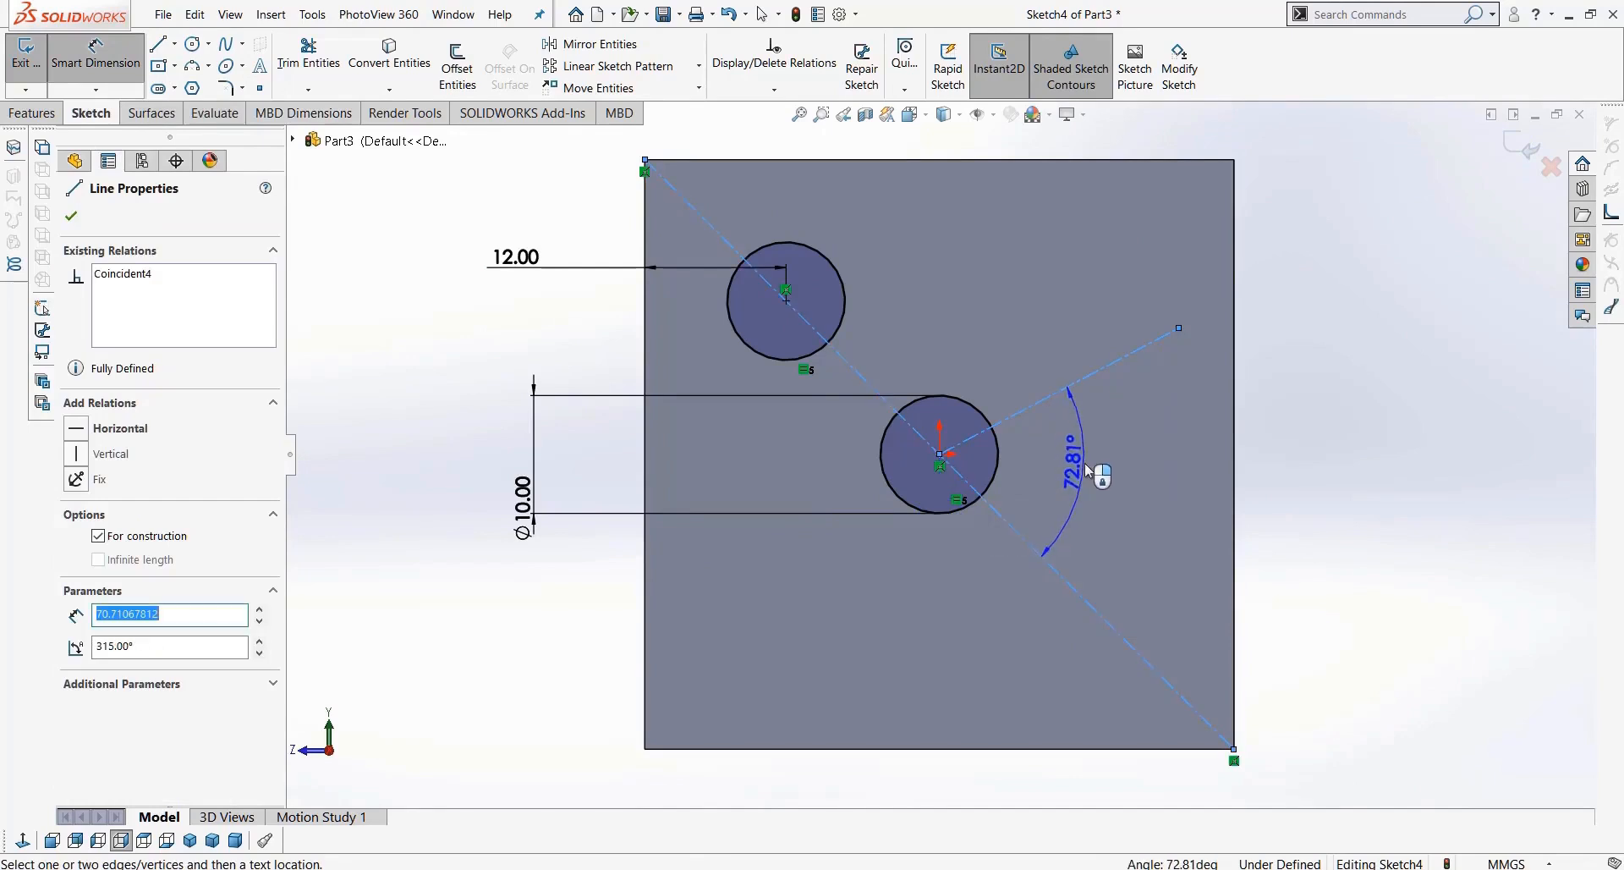
{"action": "left_click", "coordinate": [1109, 491]}
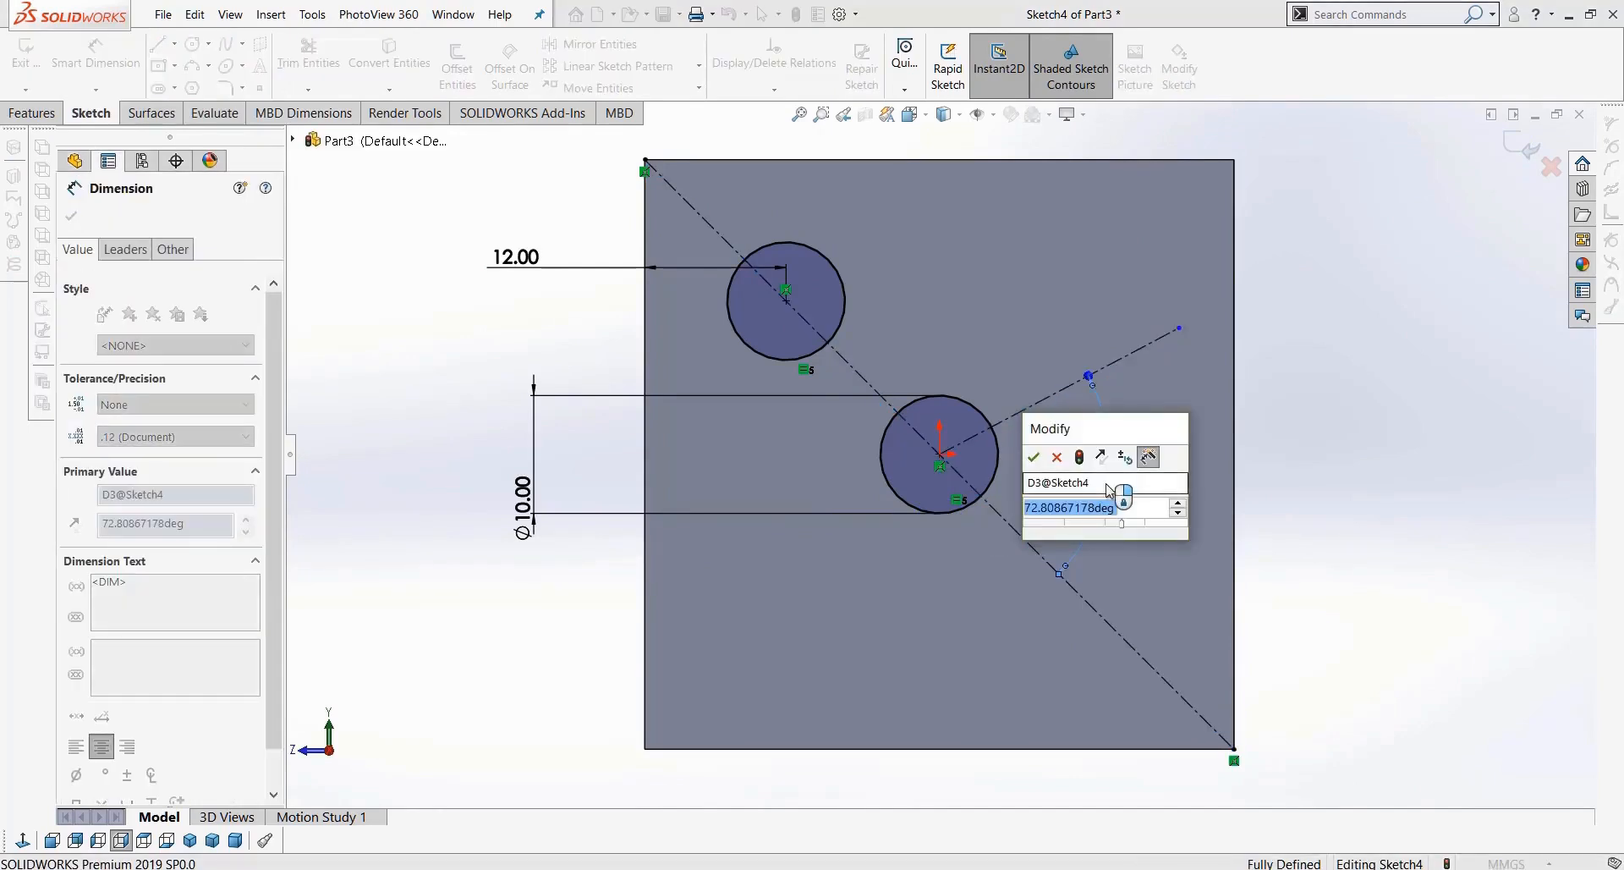
{"action": "type", "text": "90"}
{"action": "key", "text": "Return"}
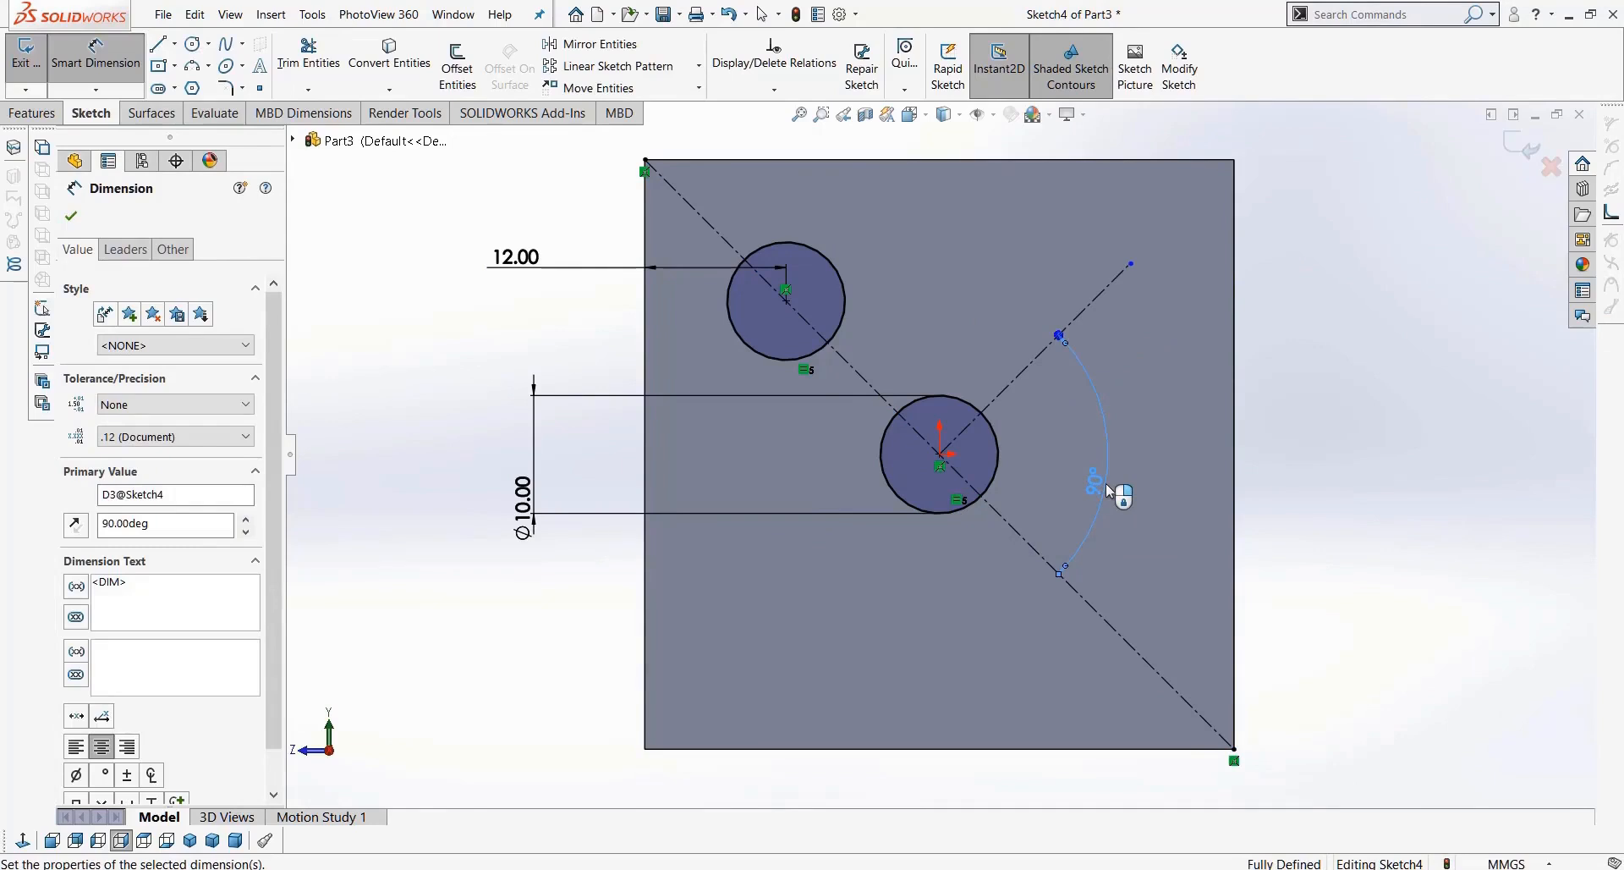
{"action": "key", "text": "Escape"}
Step: Delete the short centerline together with its angle dimension
{"action": "left_click", "coordinate": [1054, 339]}
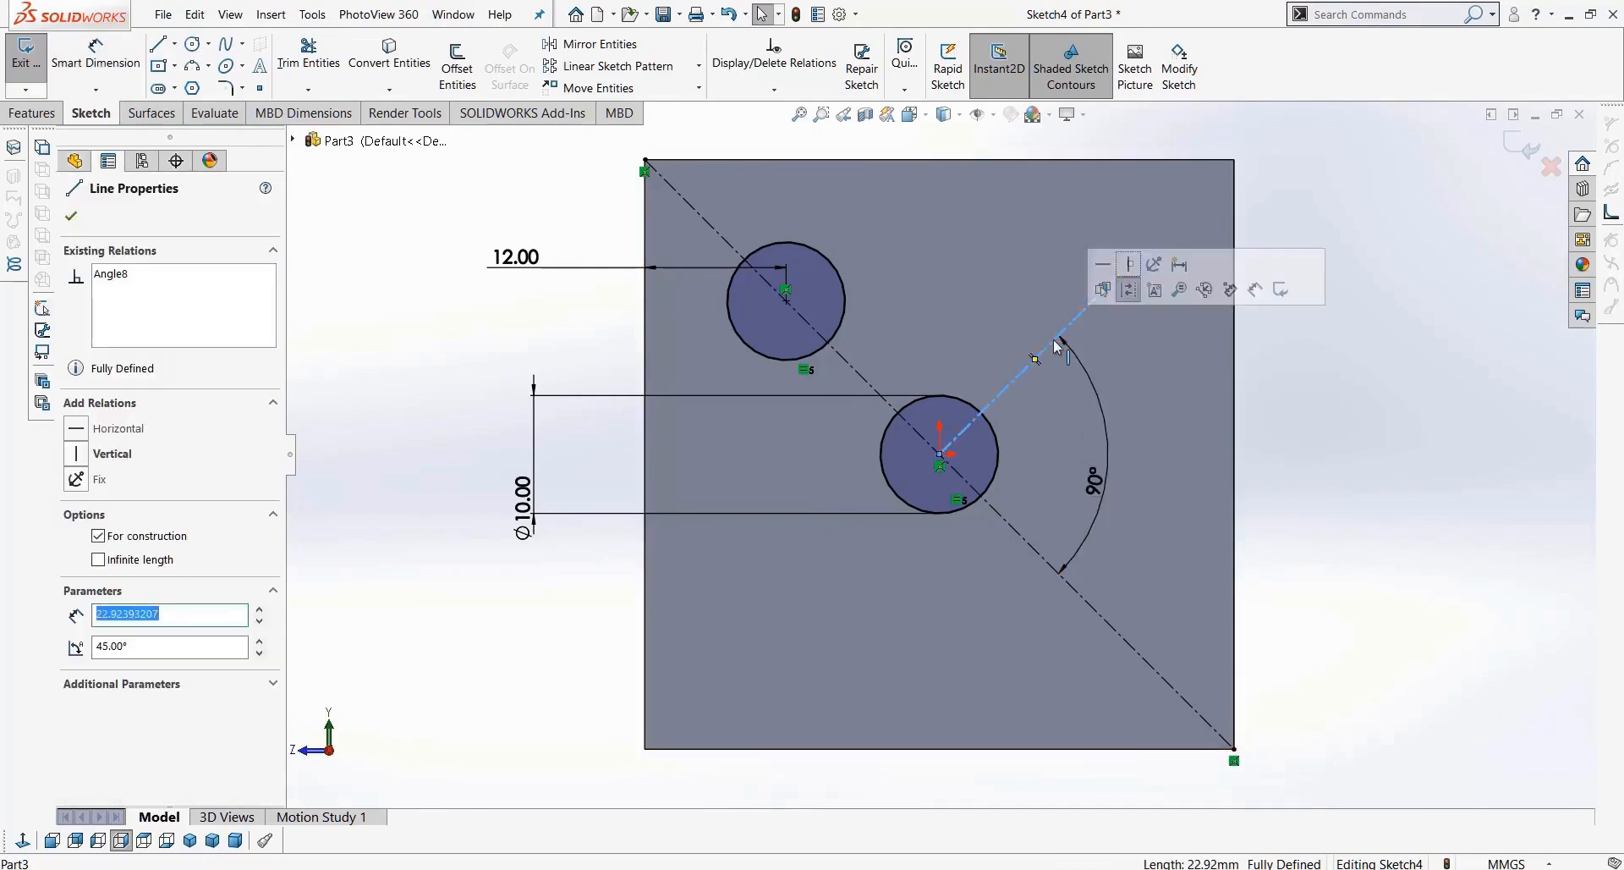
{"action": "key", "text": "Delete"}
{"action": "key", "text": "Return"}
Step: Draw a centerline about 22.7 mm long from the origin perpendicular to the diagonal, and delete it again
{"action": "left_click", "coordinate": [175, 44]}
{"action": "left_click", "coordinate": [203, 84]}
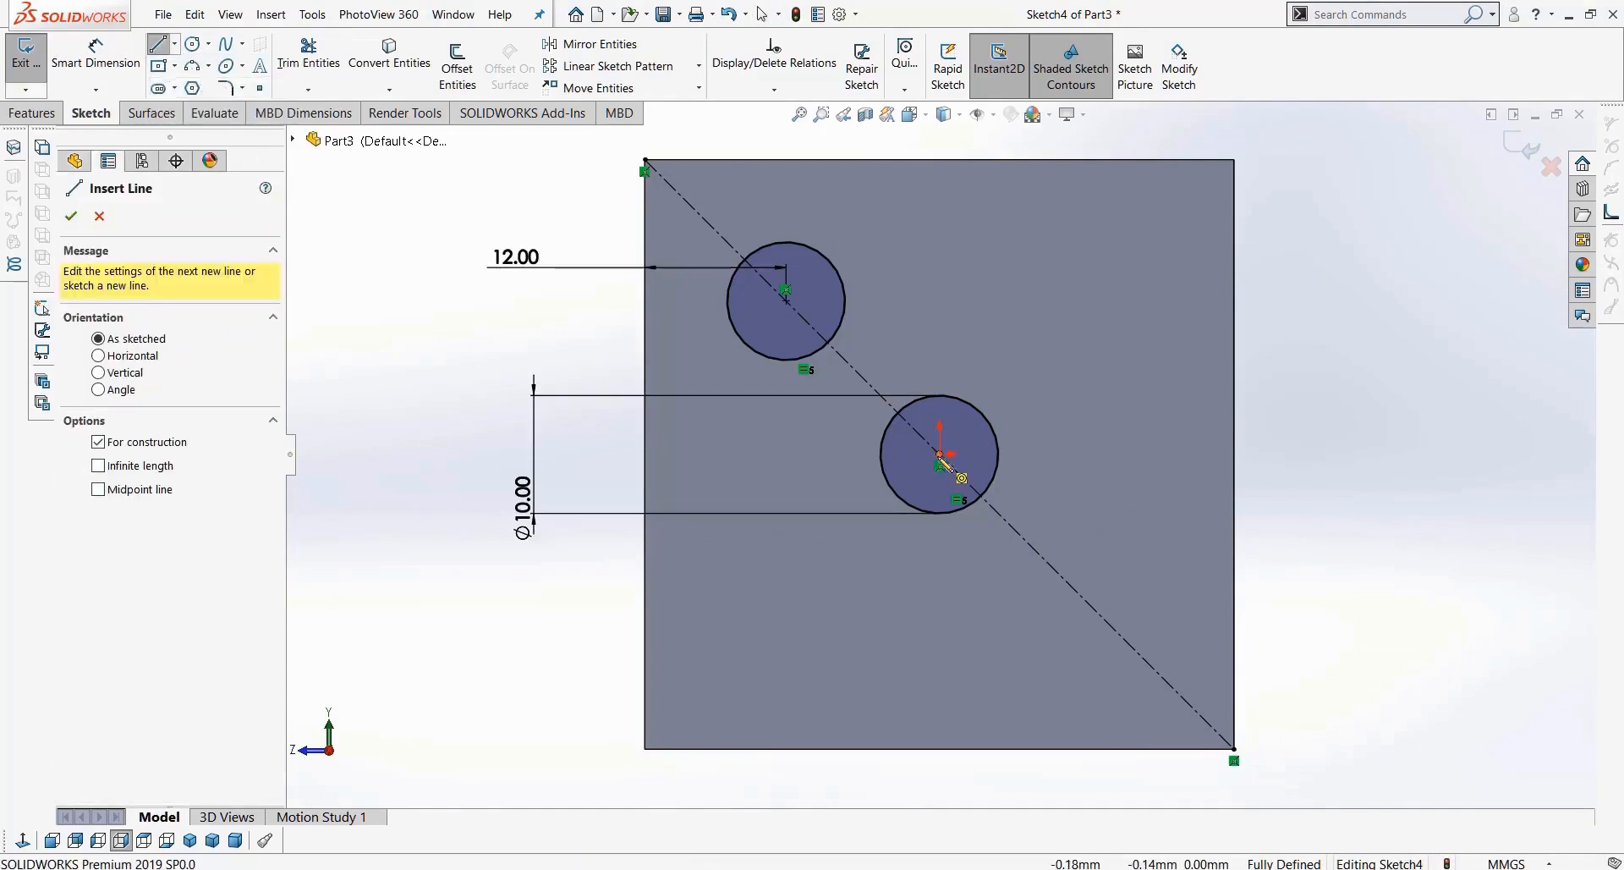
{"action": "left_click", "coordinate": [940, 464]}
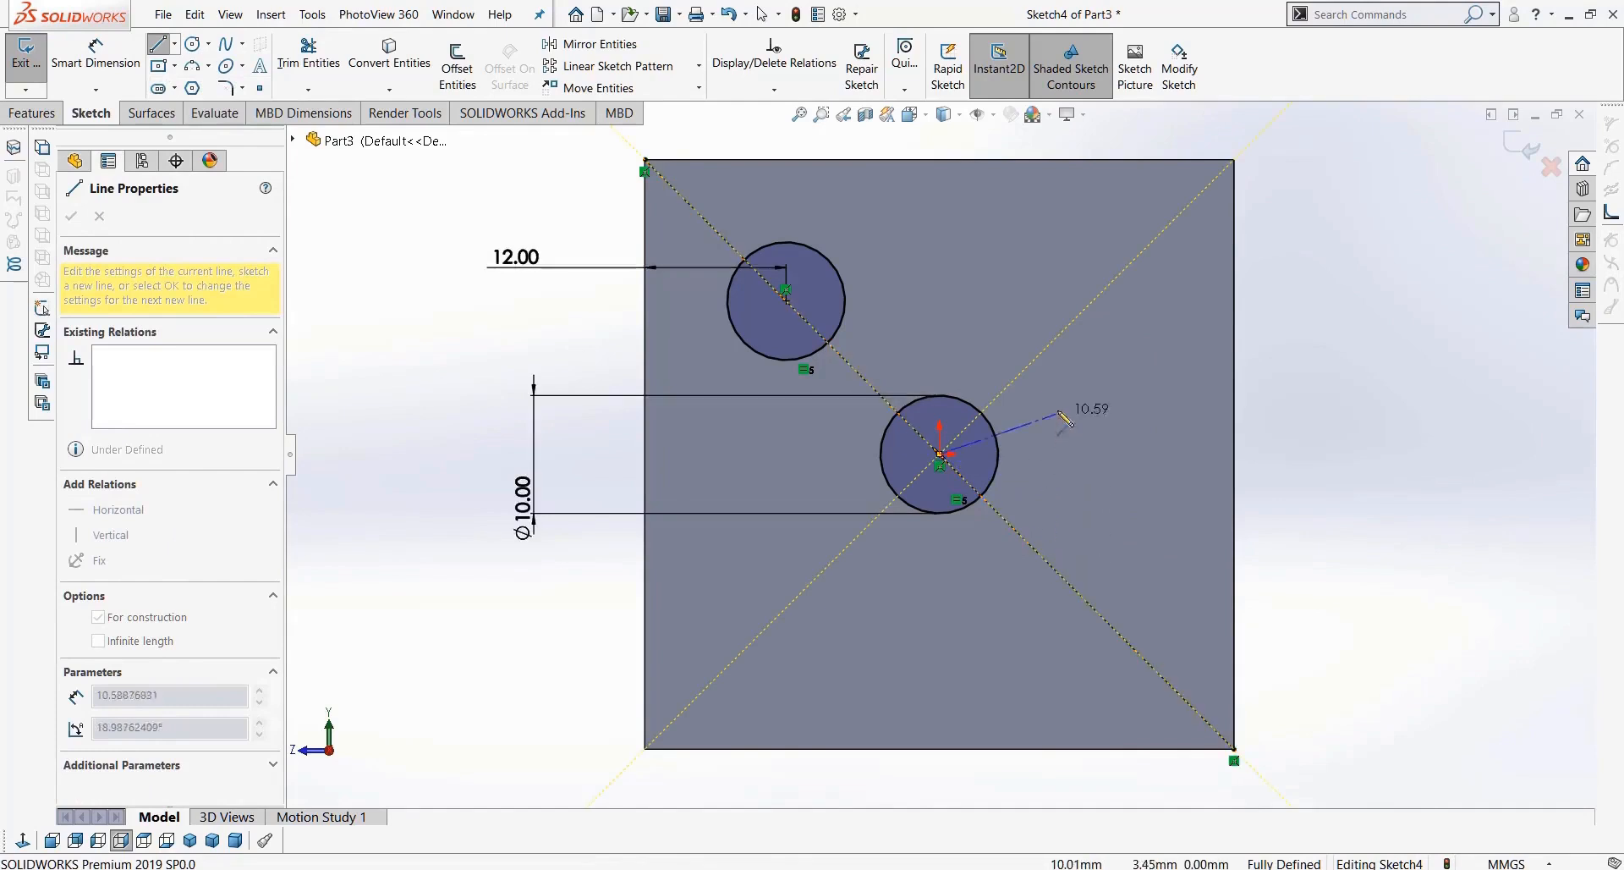
{"action": "left_click", "coordinate": [1129, 266]}
{"action": "key", "text": "Escape"}
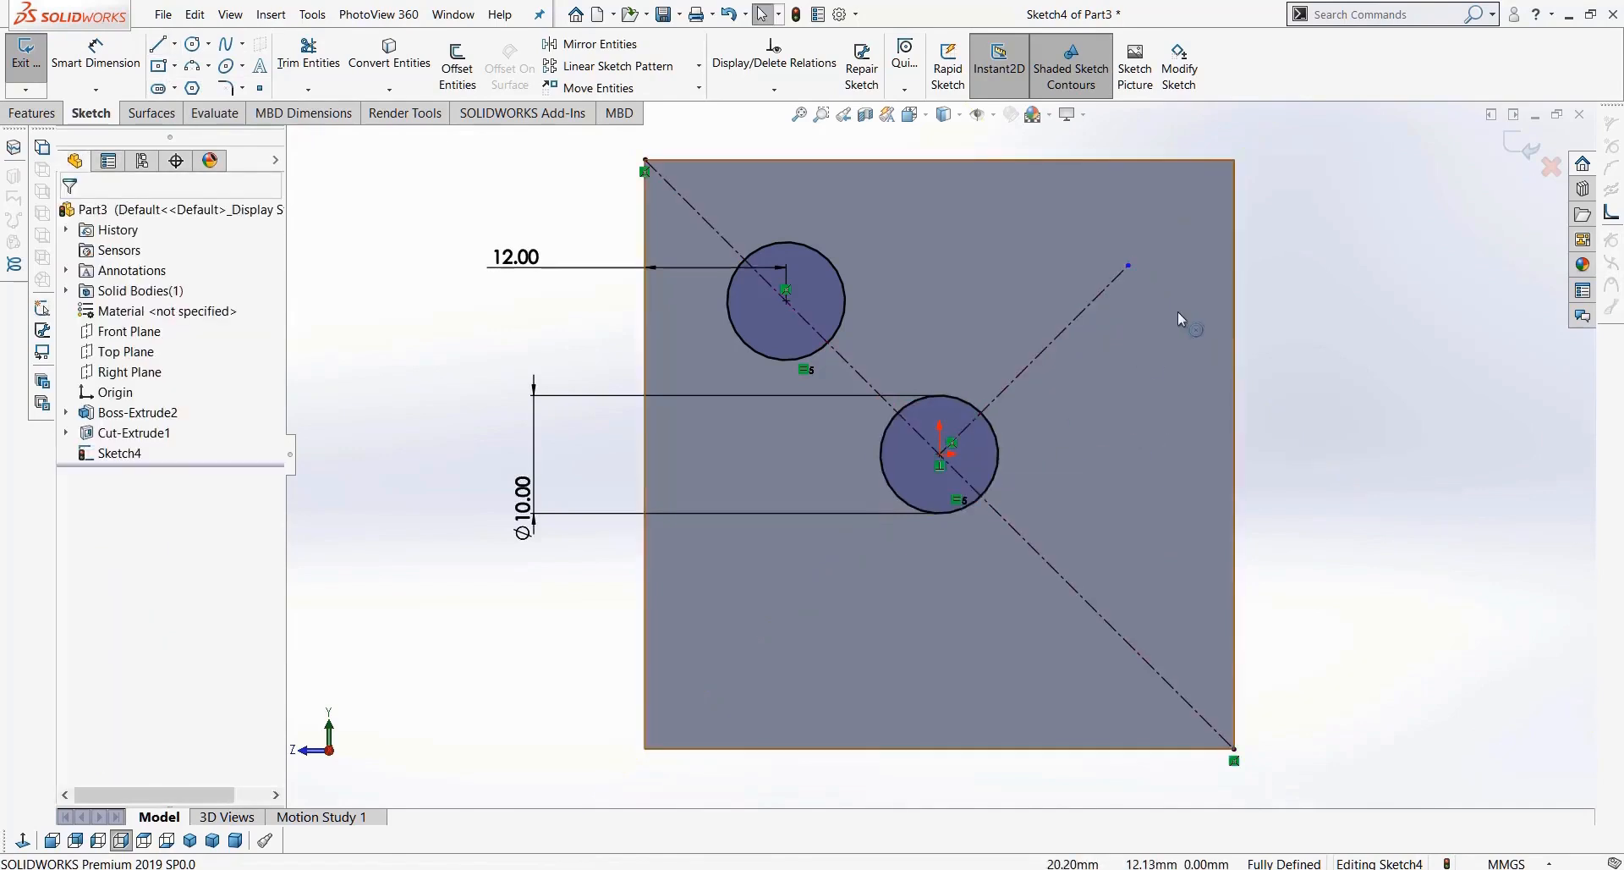
{"action": "left_click", "coordinate": [1095, 301]}
{"action": "key", "text": "Delete"}
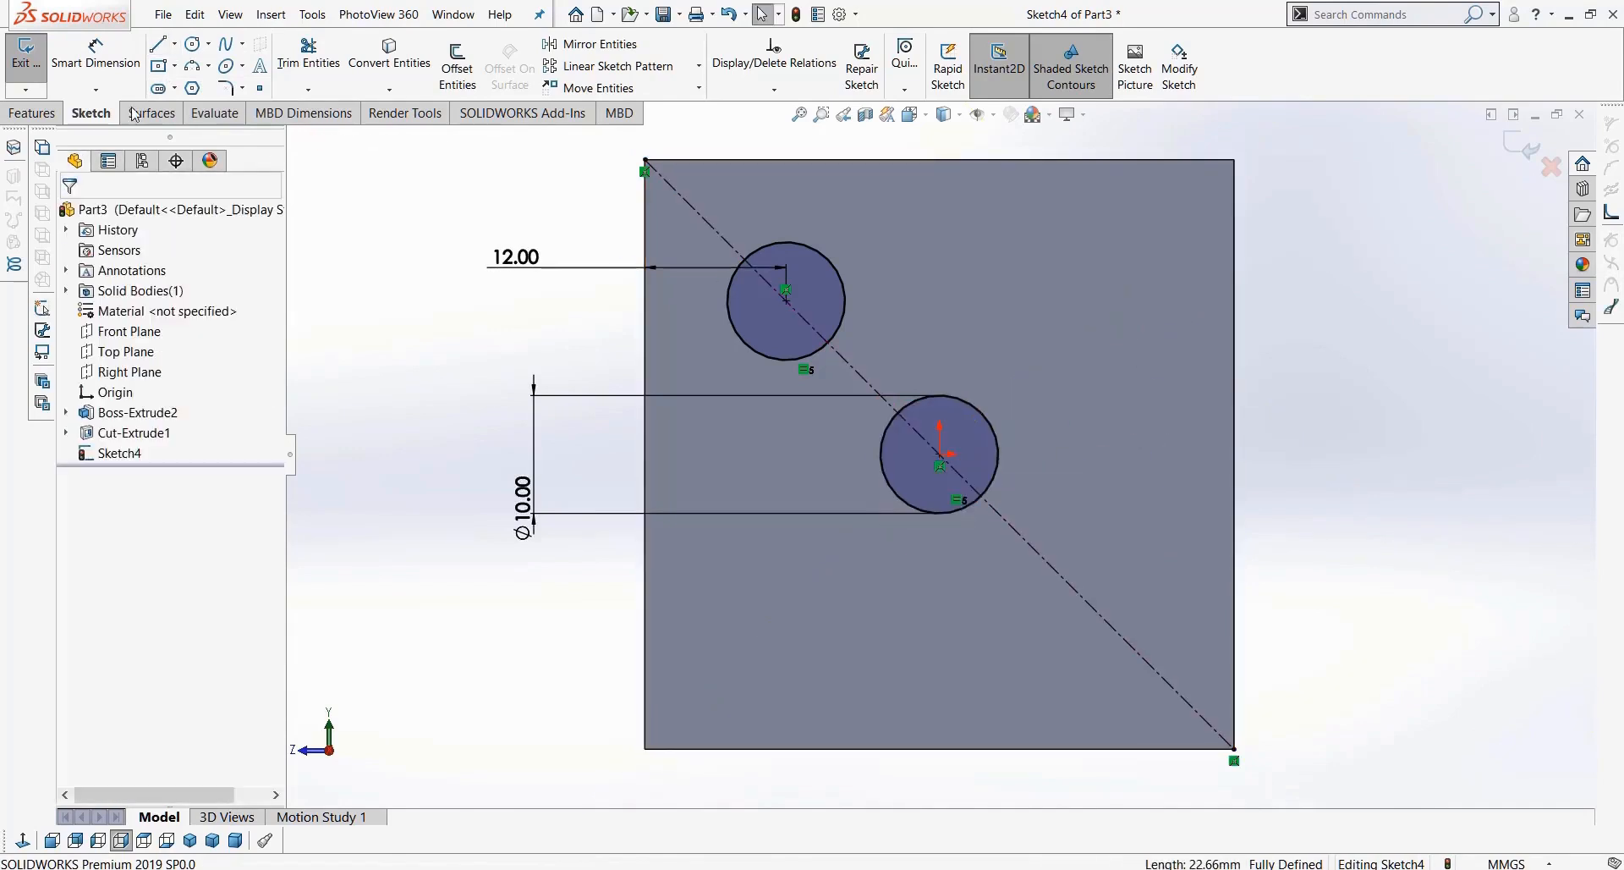
Step: Draw a construction centerline about 18.5 mm long from the origin, rising about 17 degrees toward the face's right edge, and select it
{"action": "left_click", "coordinate": [174, 43]}
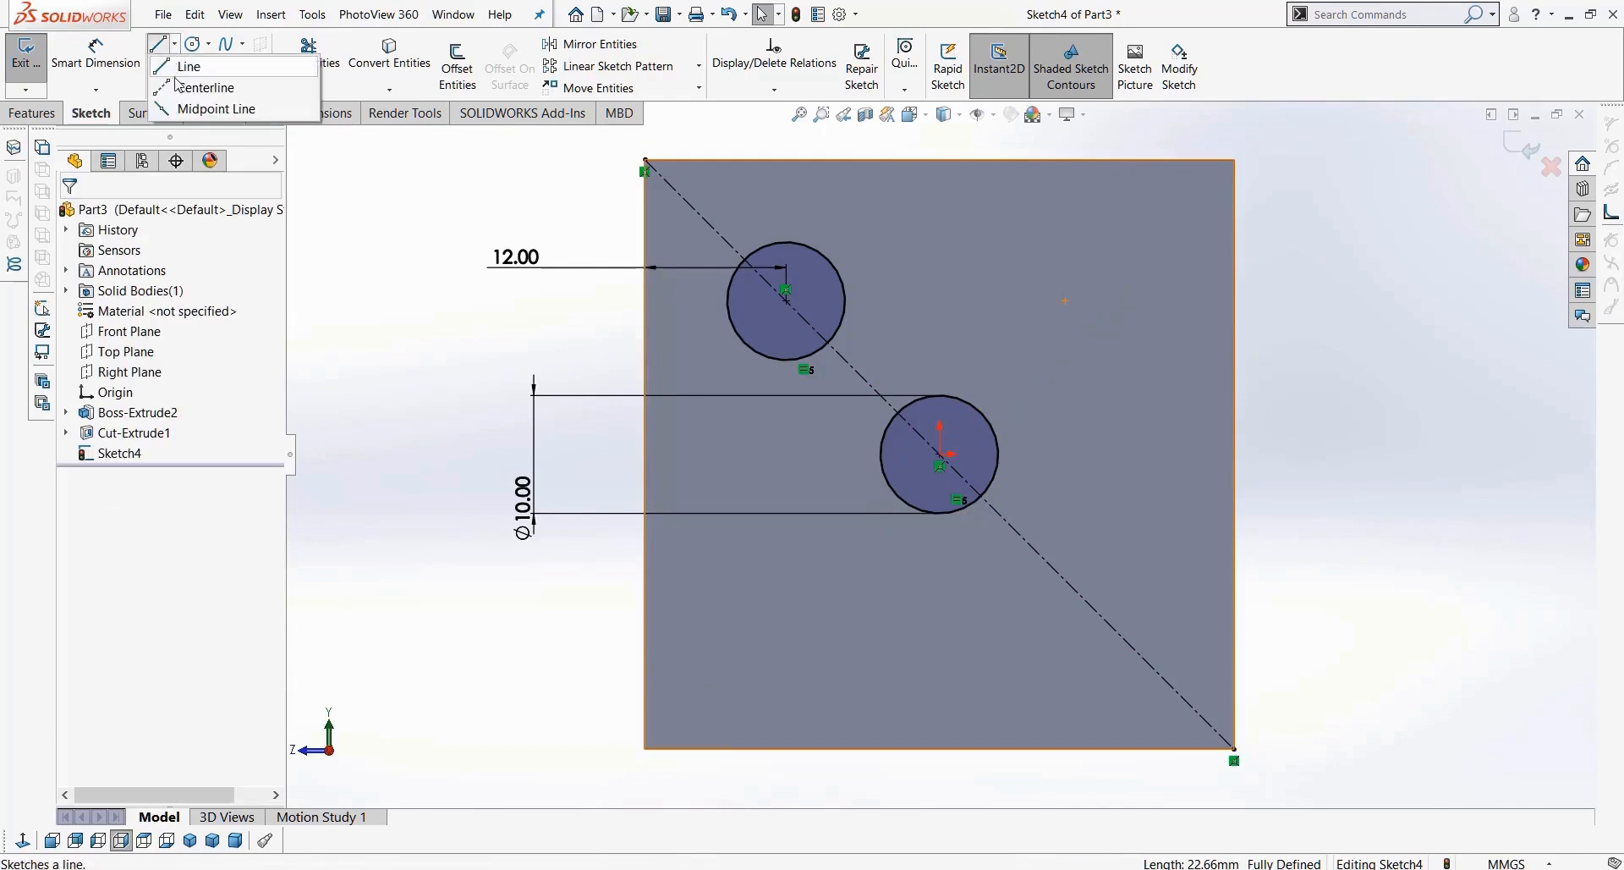
{"action": "left_click", "coordinate": [940, 464]}
{"action": "key", "text": "Escape"}
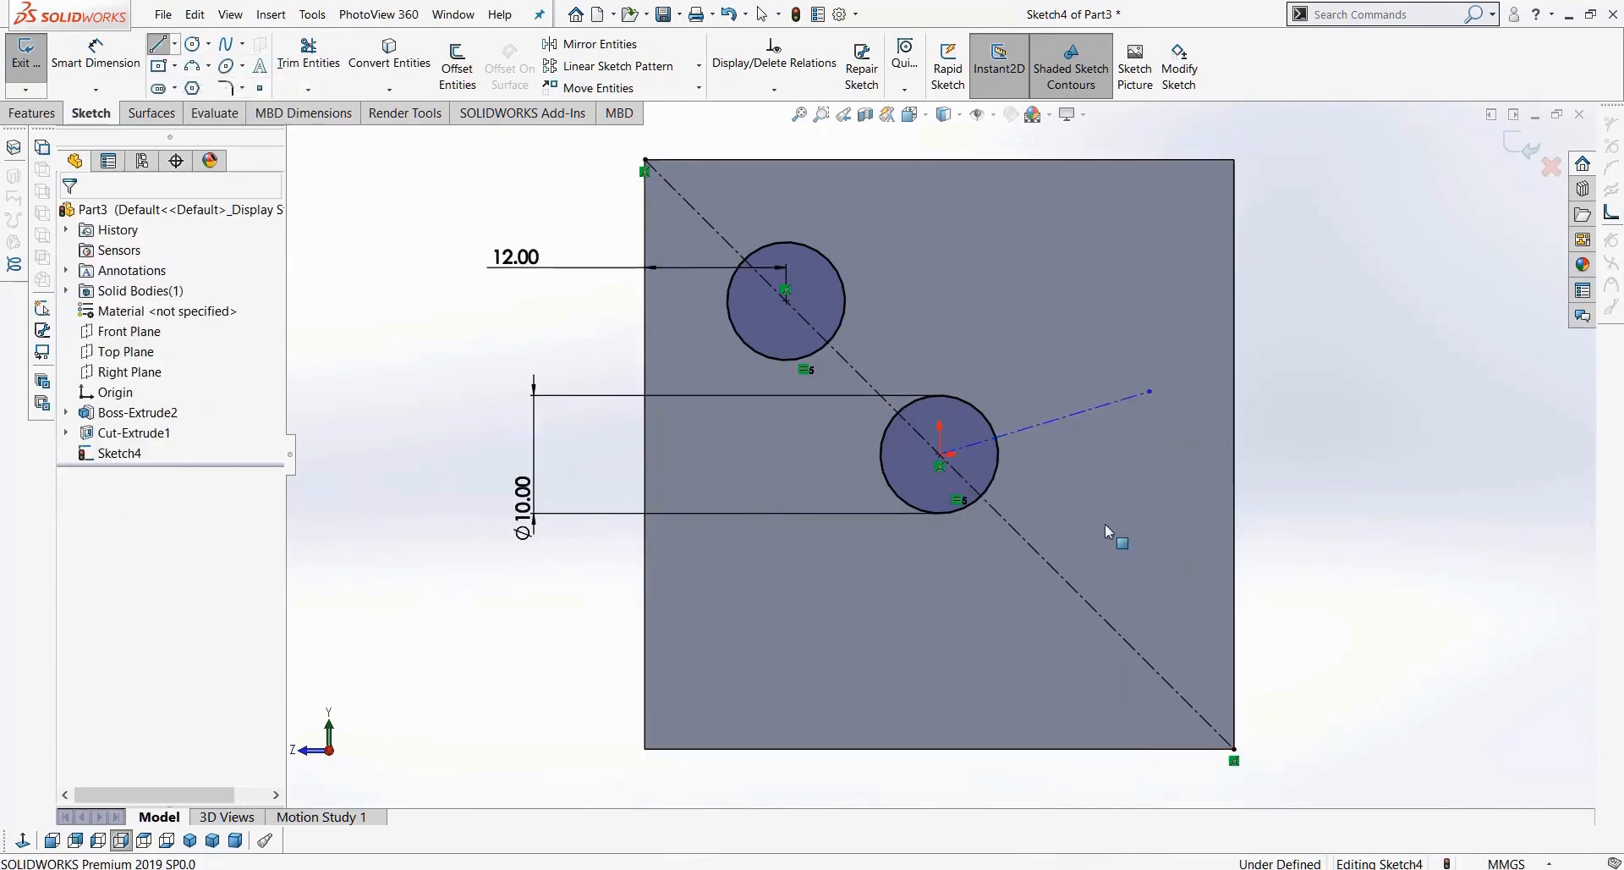
{"action": "left_click", "coordinate": [1064, 417]}
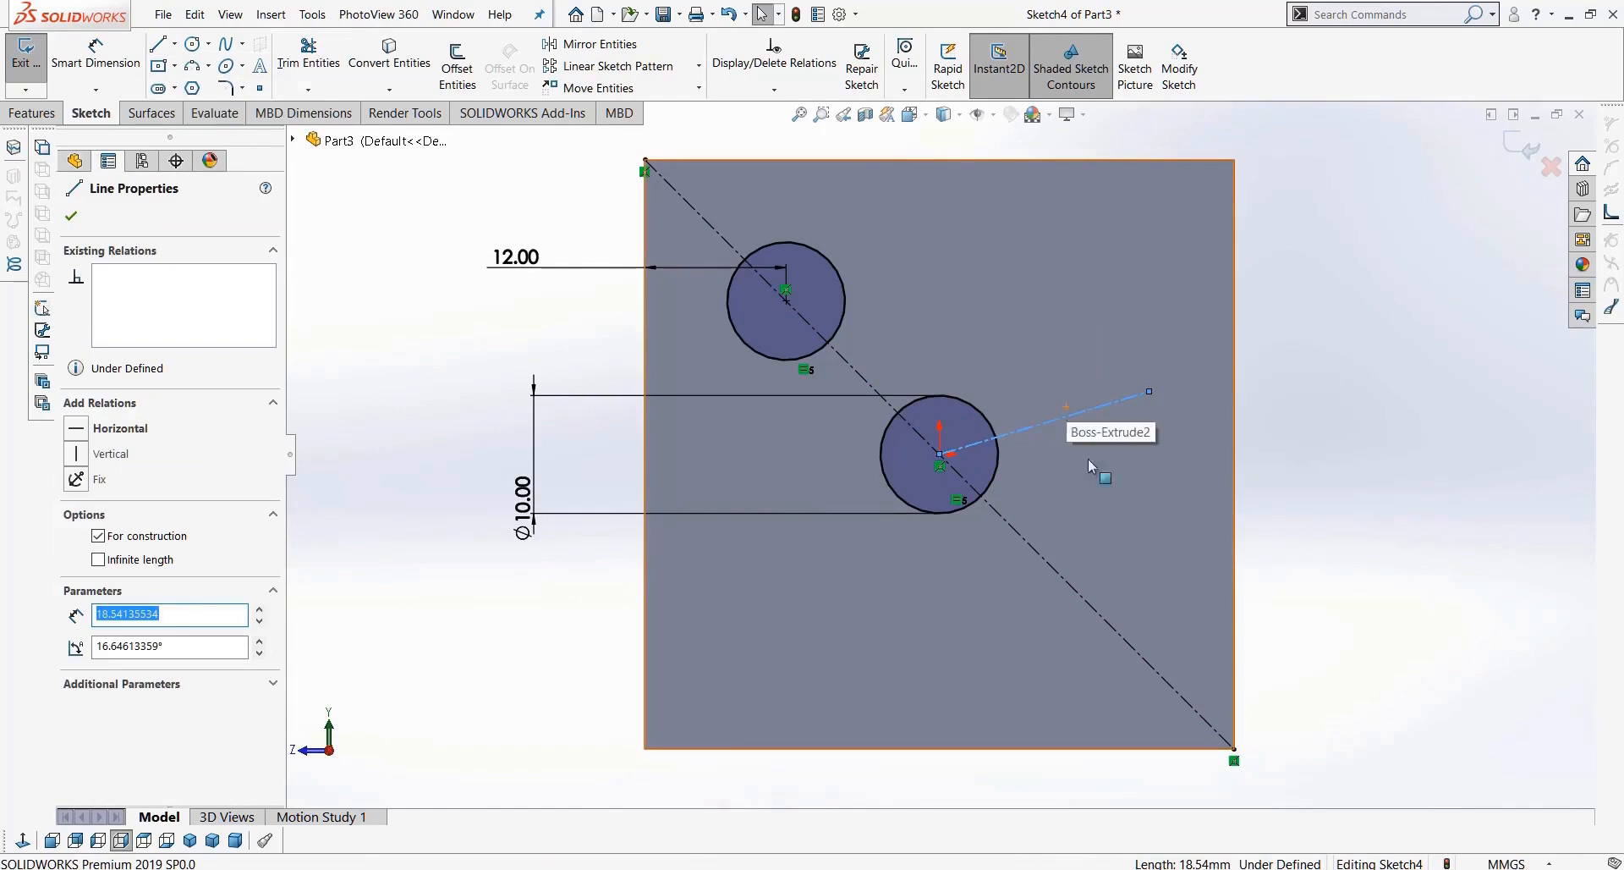
Step: Make the short centerline perpendicular to the face's long diagonal centerline
{"action": "left_click", "coordinate": [1076, 587], "text": "ctrl"}
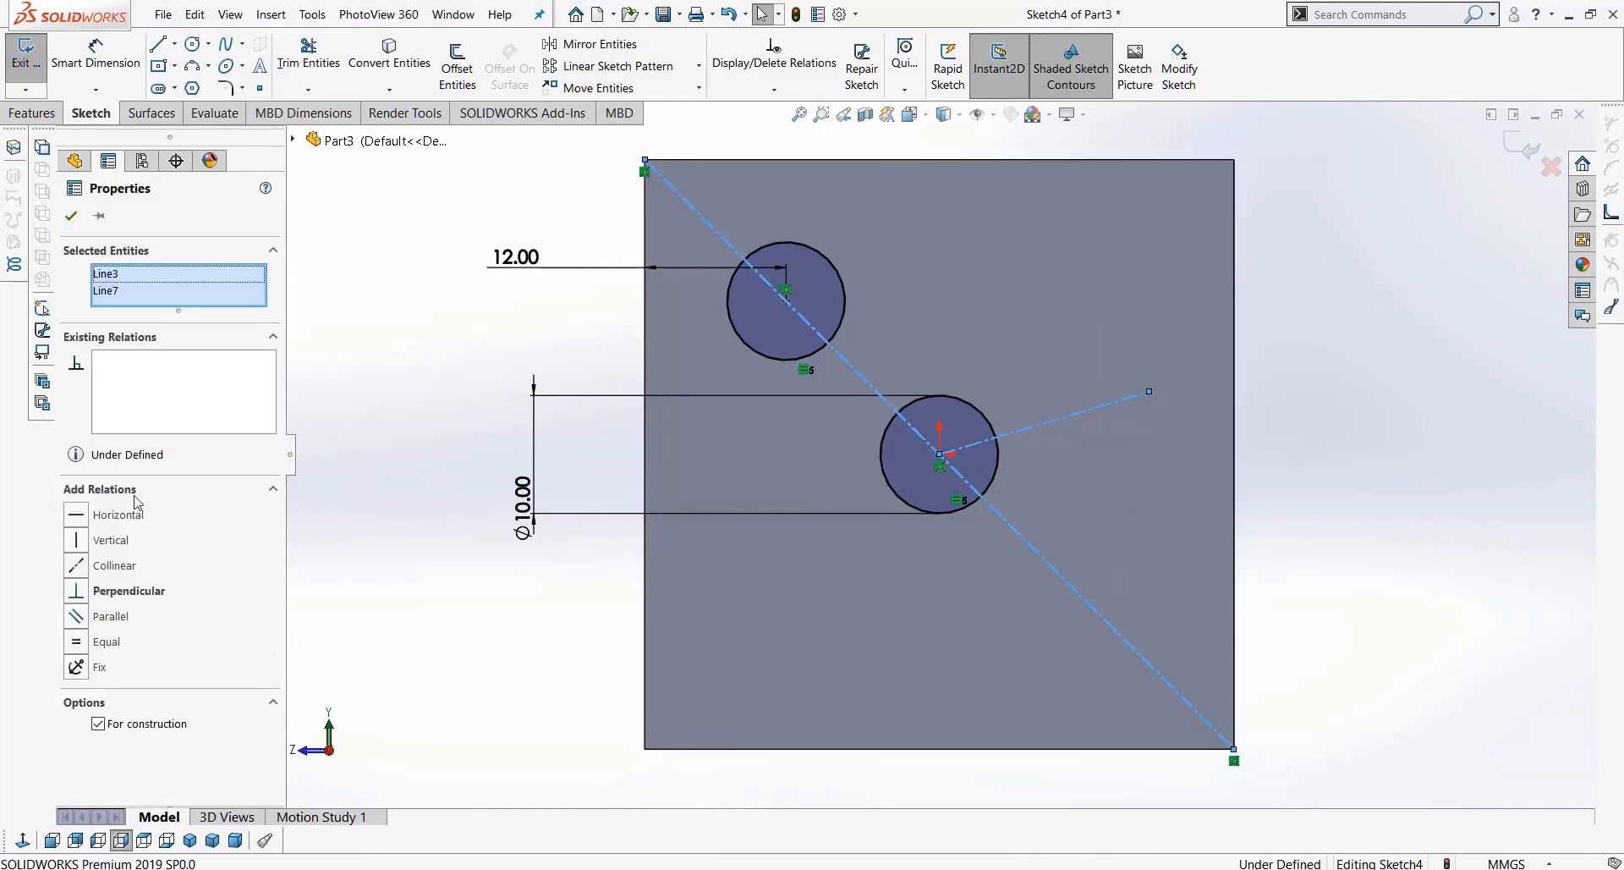
{"action": "left_click", "coordinate": [75, 592]}
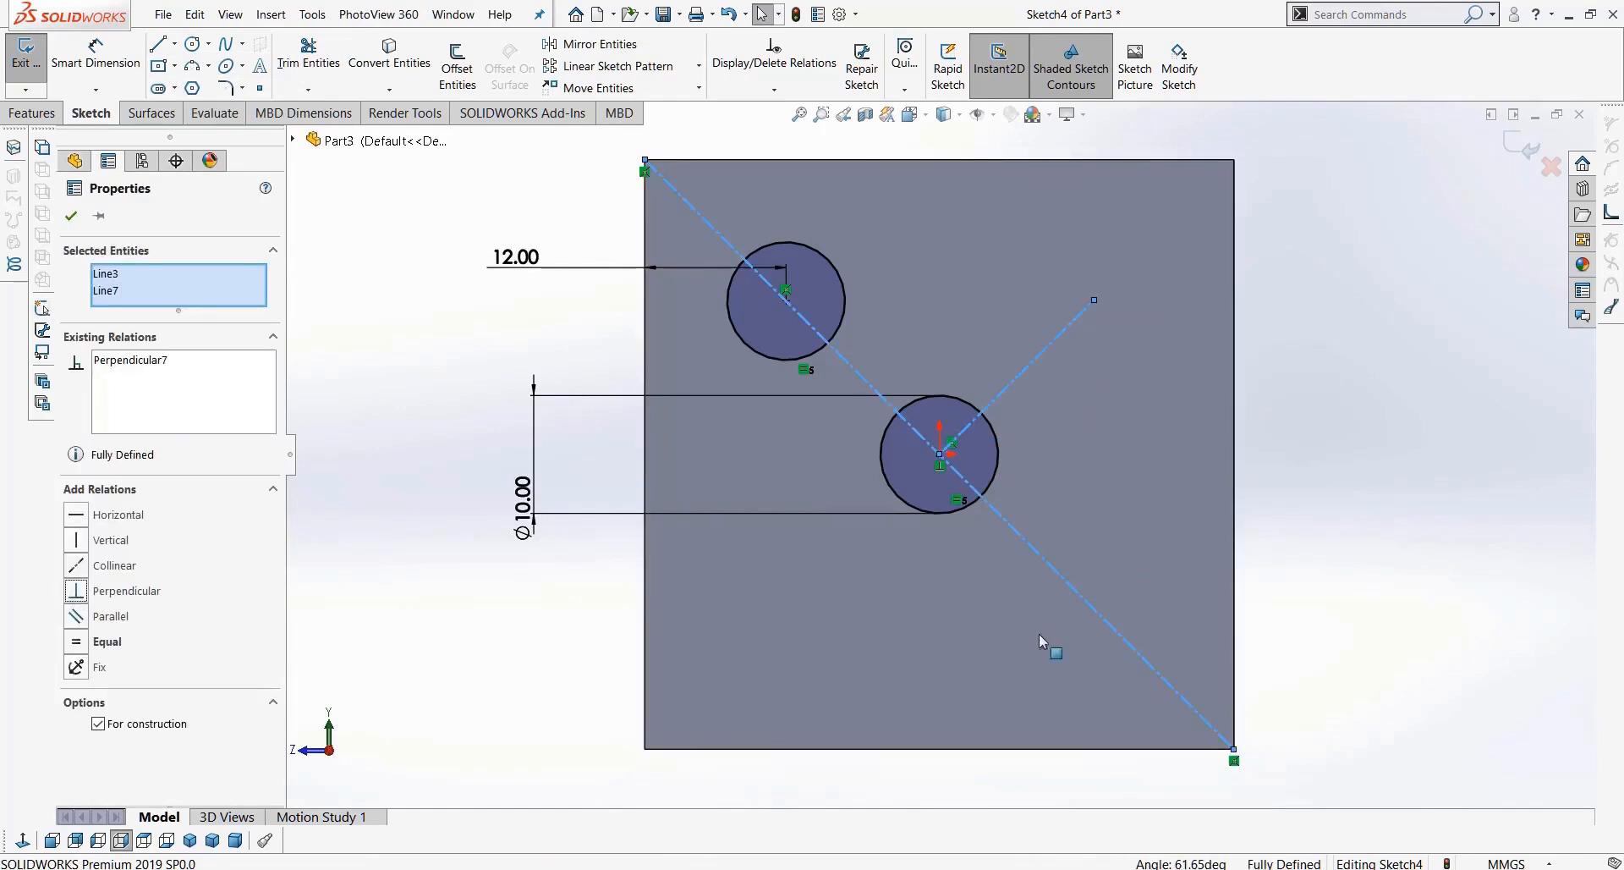
{"action": "left_click", "coordinate": [1354, 410]}
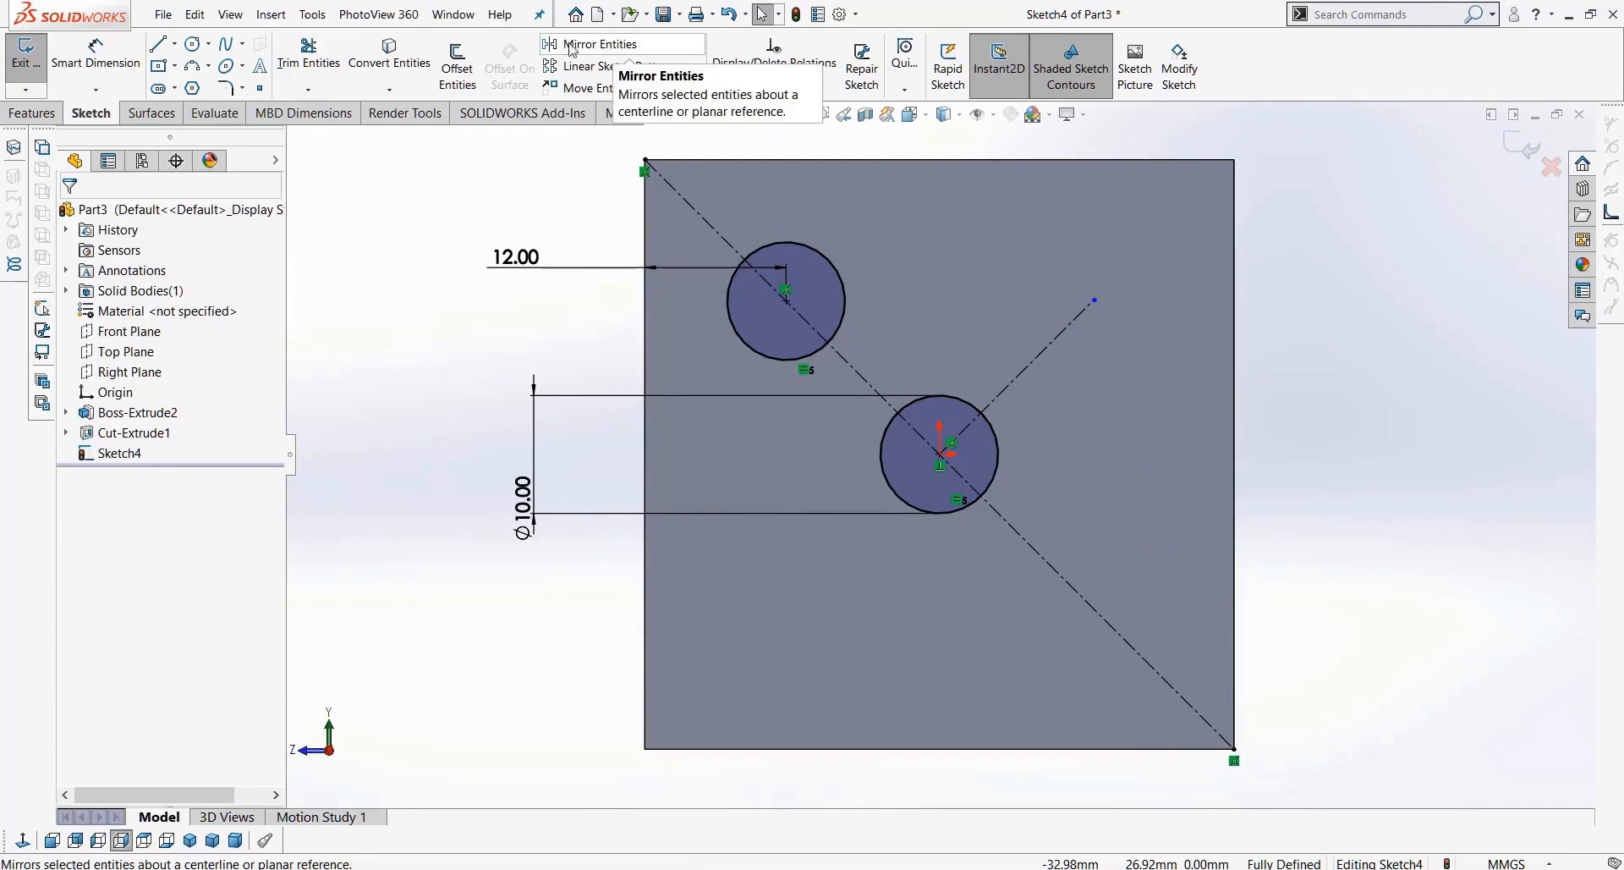
Step: Mirror the circle near the face's upper-left corner about the short perpendicular centerline, keeping the original
{"action": "left_click", "coordinate": [604, 49]}
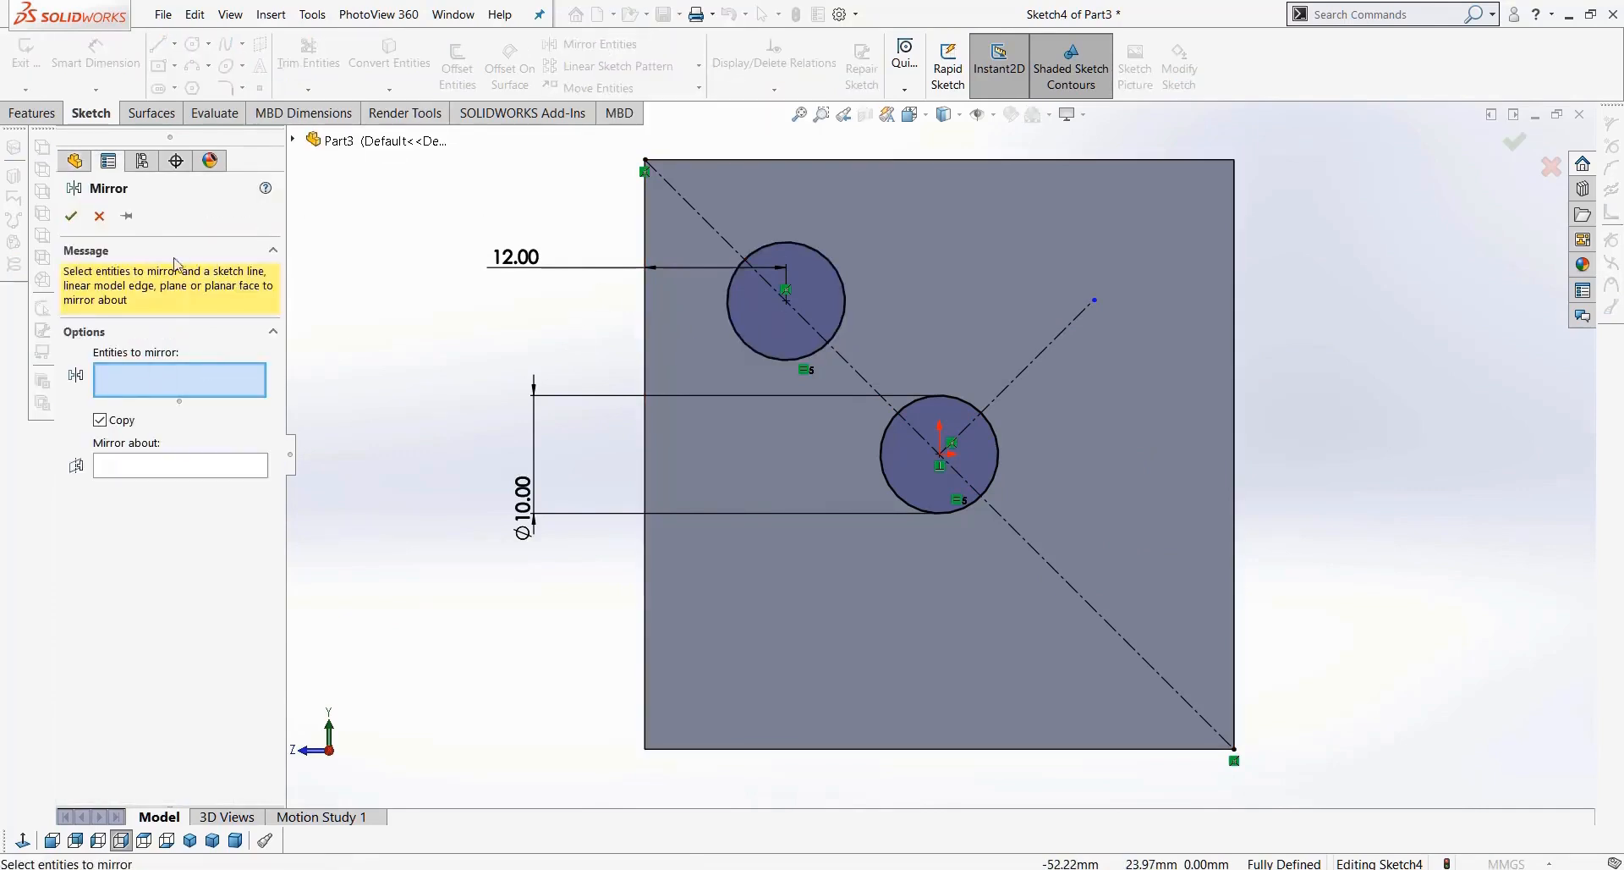
{"action": "left_click", "coordinate": [99, 223]}
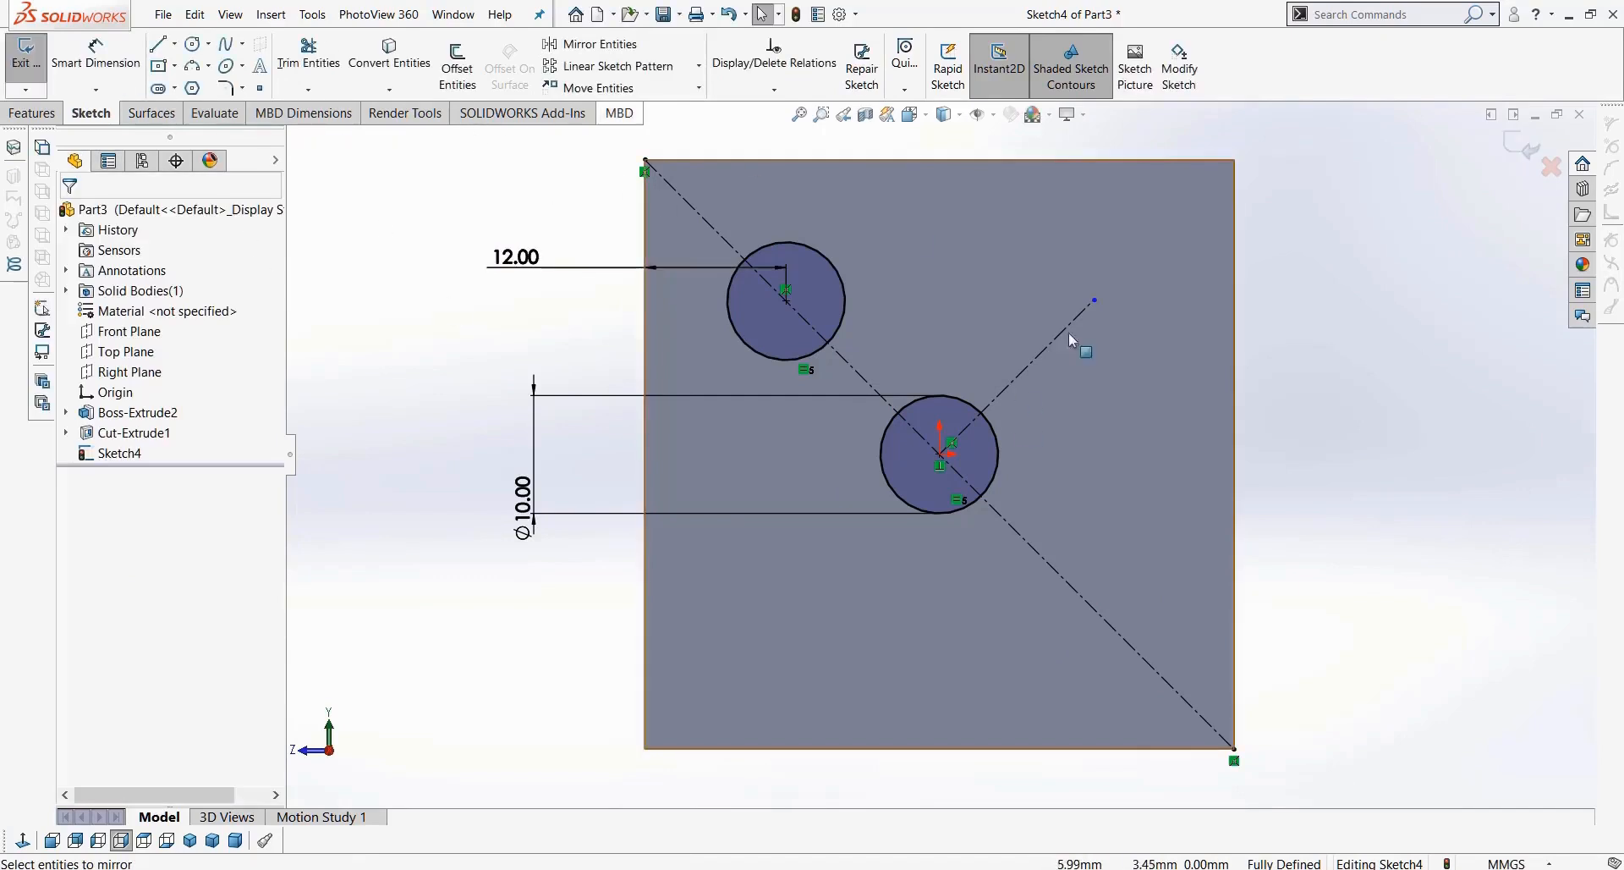
{"action": "middle_click_drag", "start_coordinate": [1087, 462], "coordinate": [1042, 497]}
{"action": "left_click", "coordinate": [30, 841]}
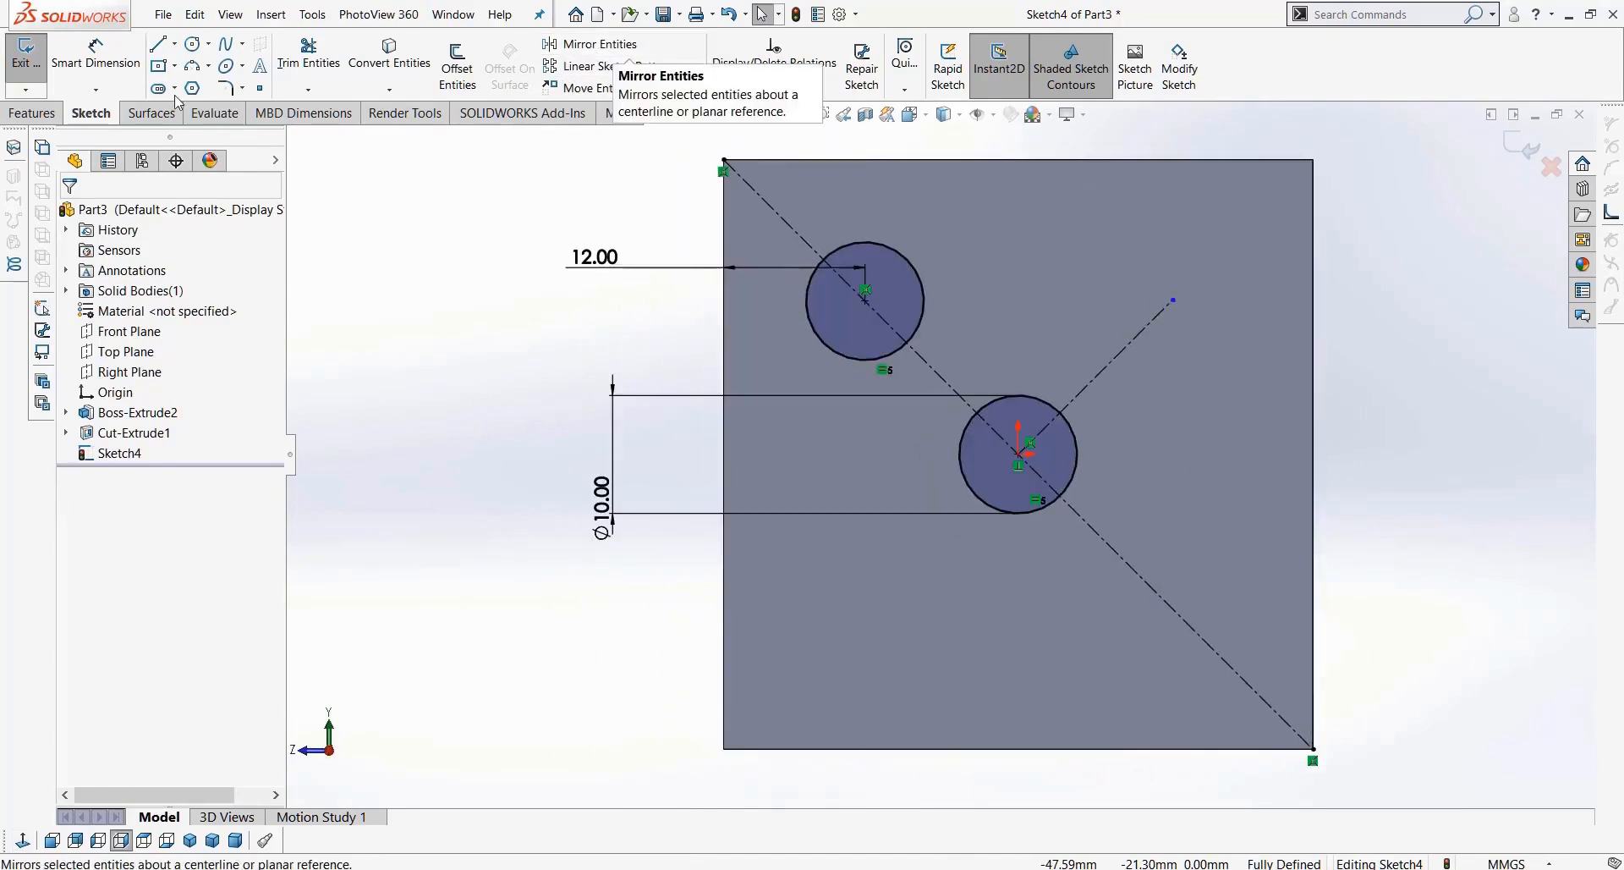
{"action": "left_click", "coordinate": [594, 47]}
{"action": "left_click", "coordinate": [832, 326]}
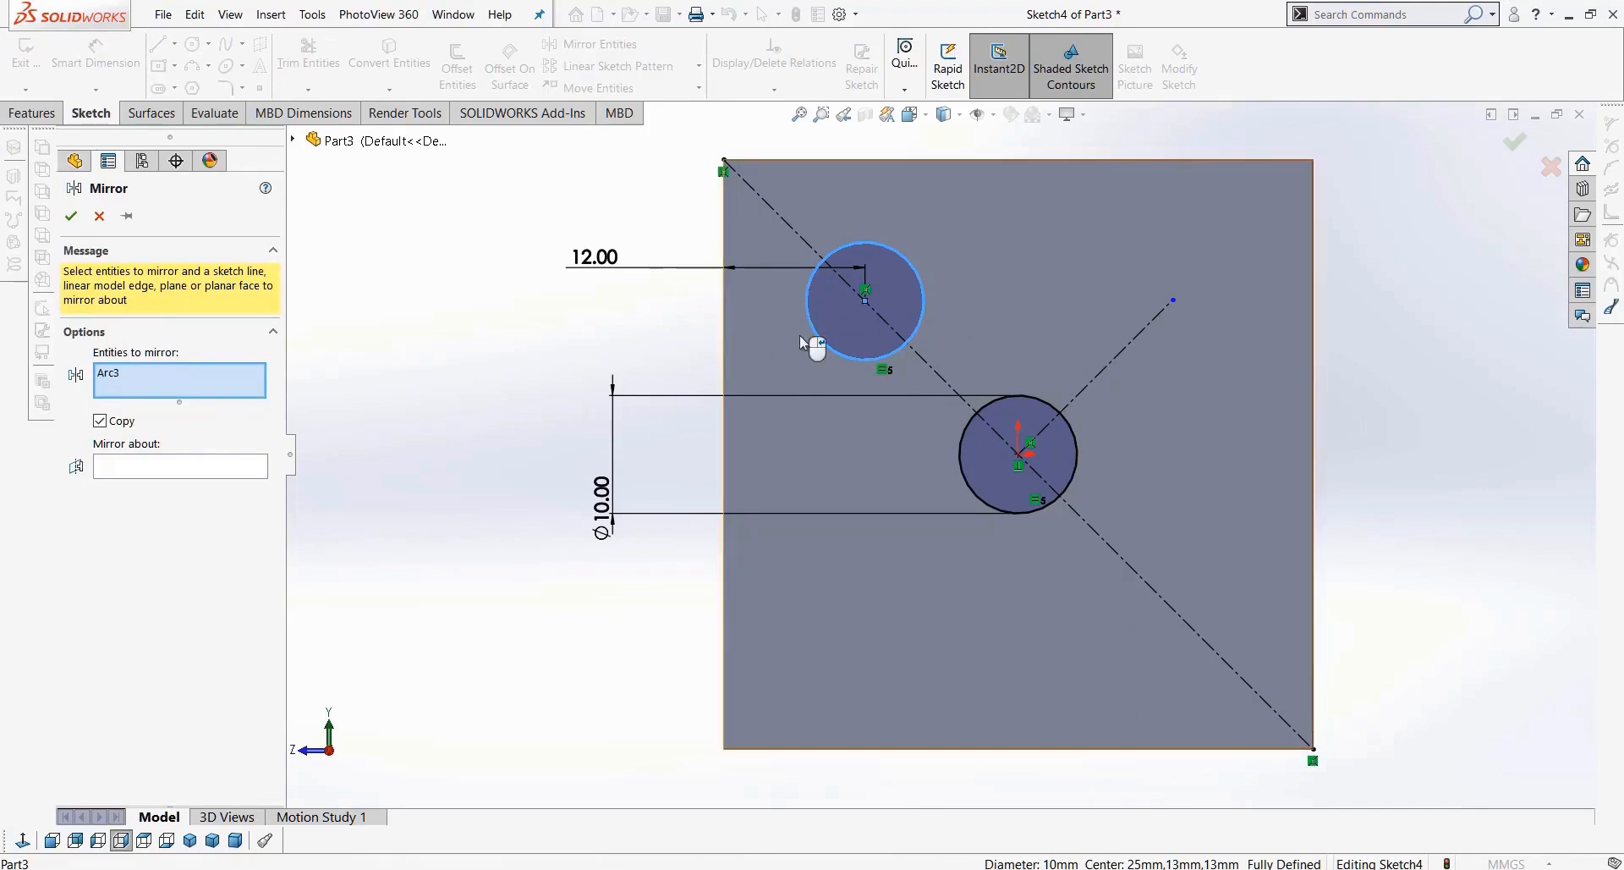
{"action": "left_click", "coordinate": [218, 468]}
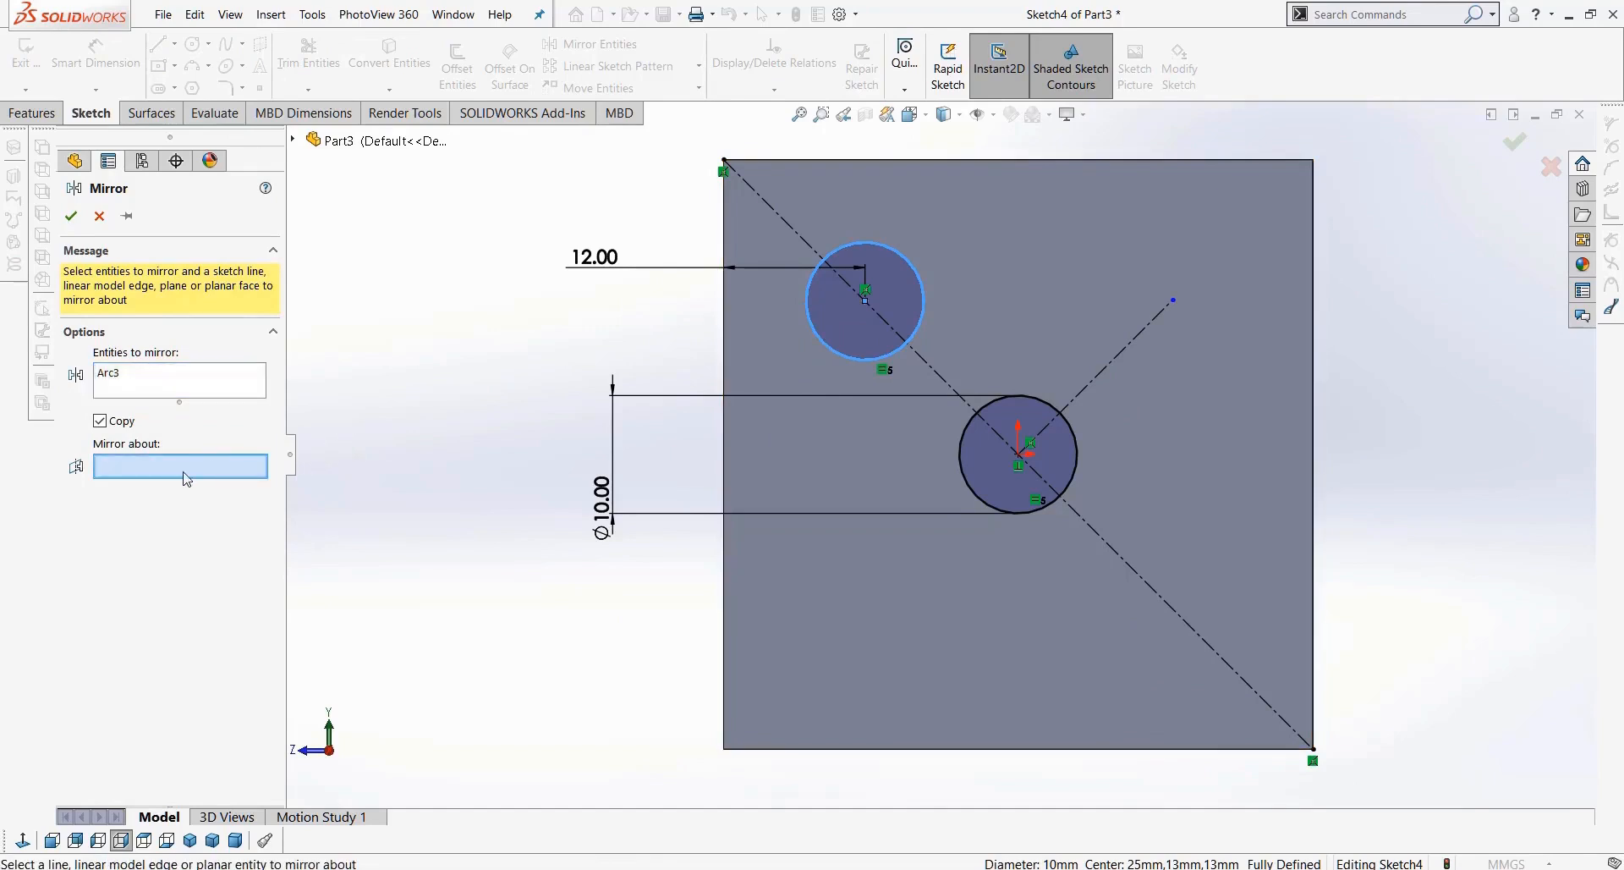
{"action": "left_click", "coordinate": [1117, 355]}
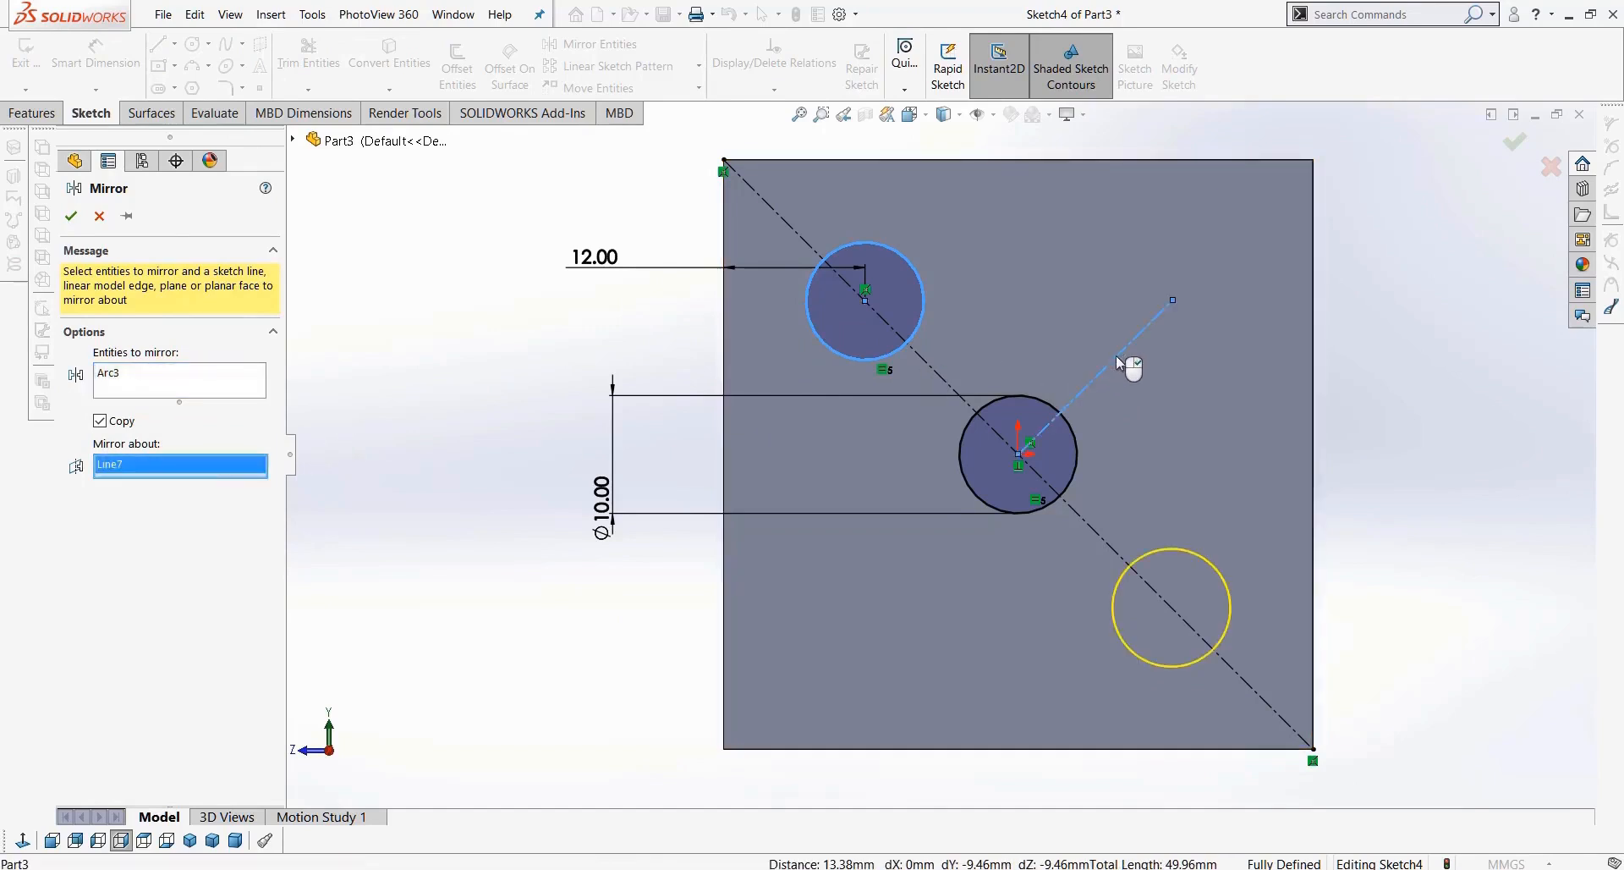
{"action": "left_click", "coordinate": [71, 216]}
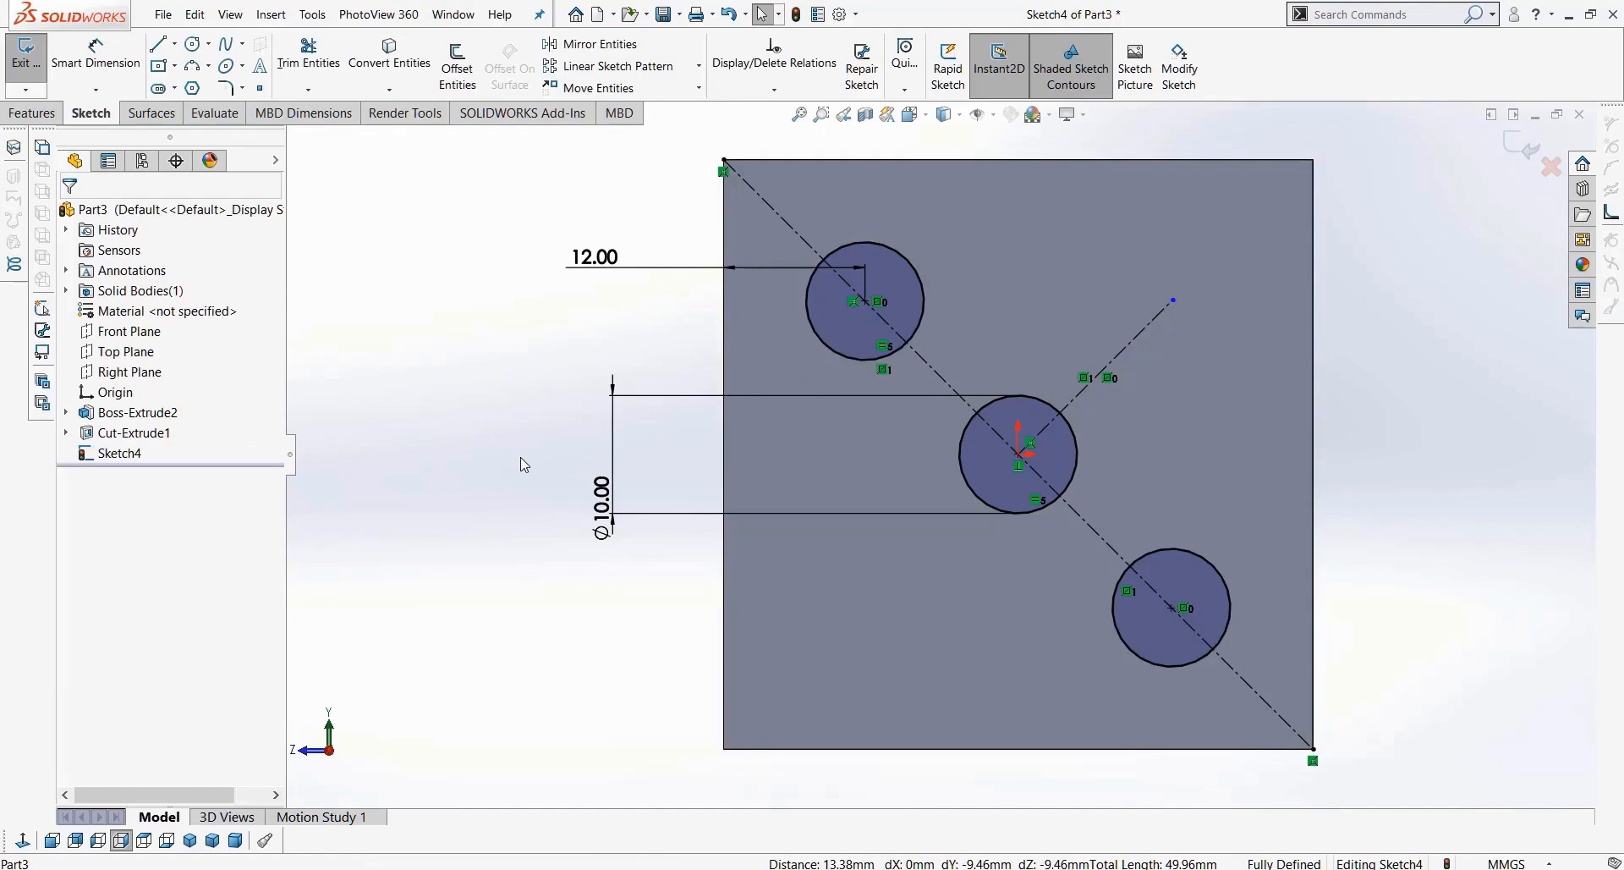
Step: Cut-extrude the three diagonal circles into the cube to a blind depth of 2.5 mm
{"action": "left_click", "coordinate": [32, 113]}
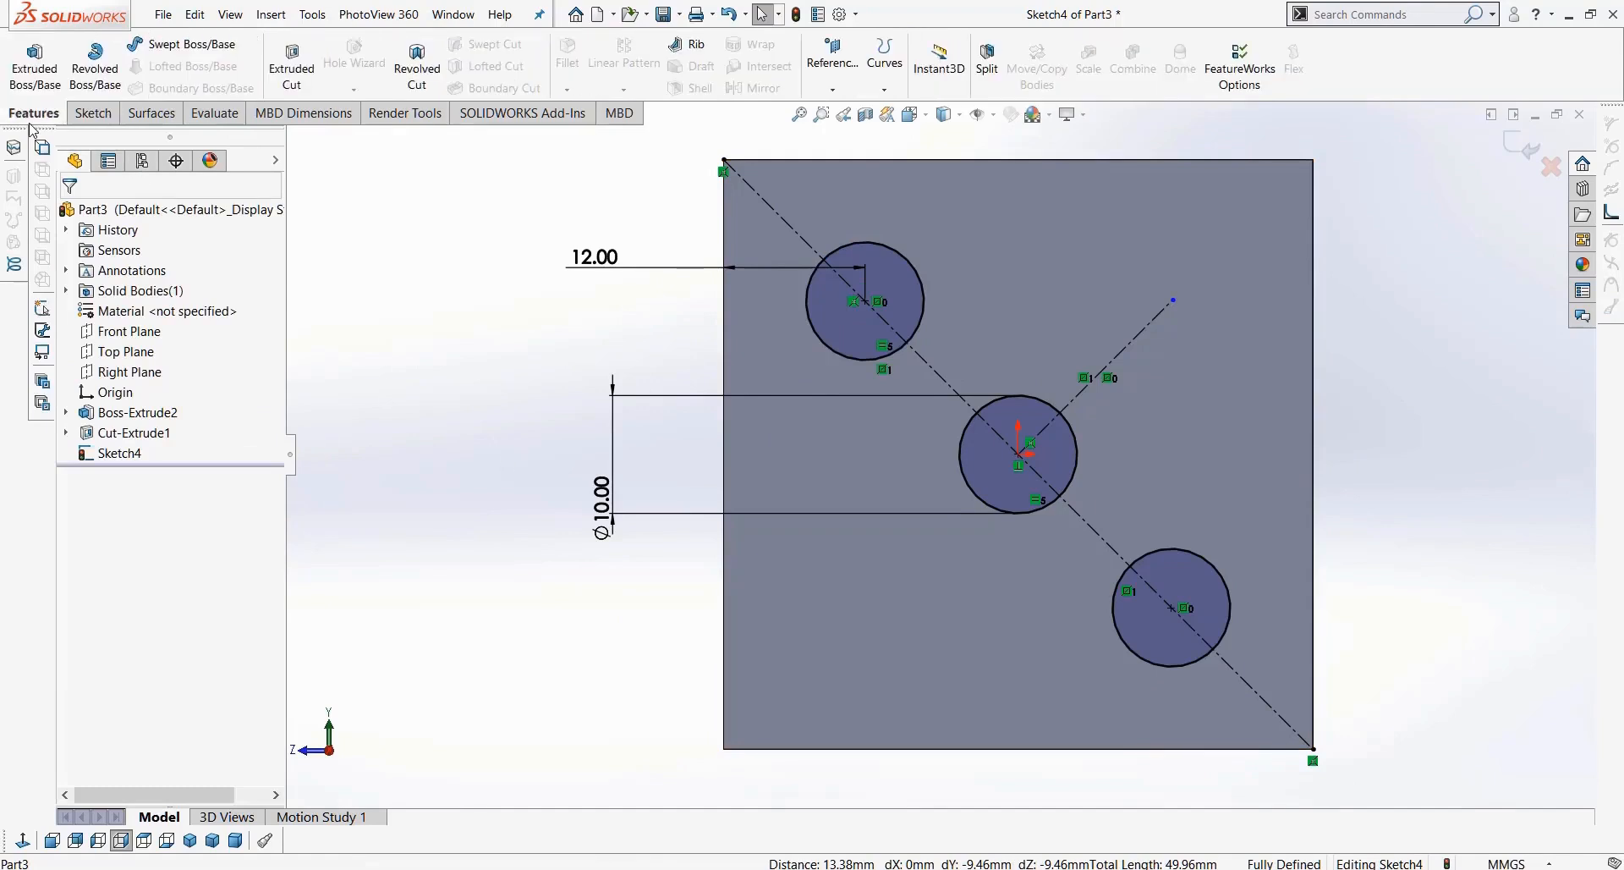
{"action": "left_click", "coordinate": [308, 75]}
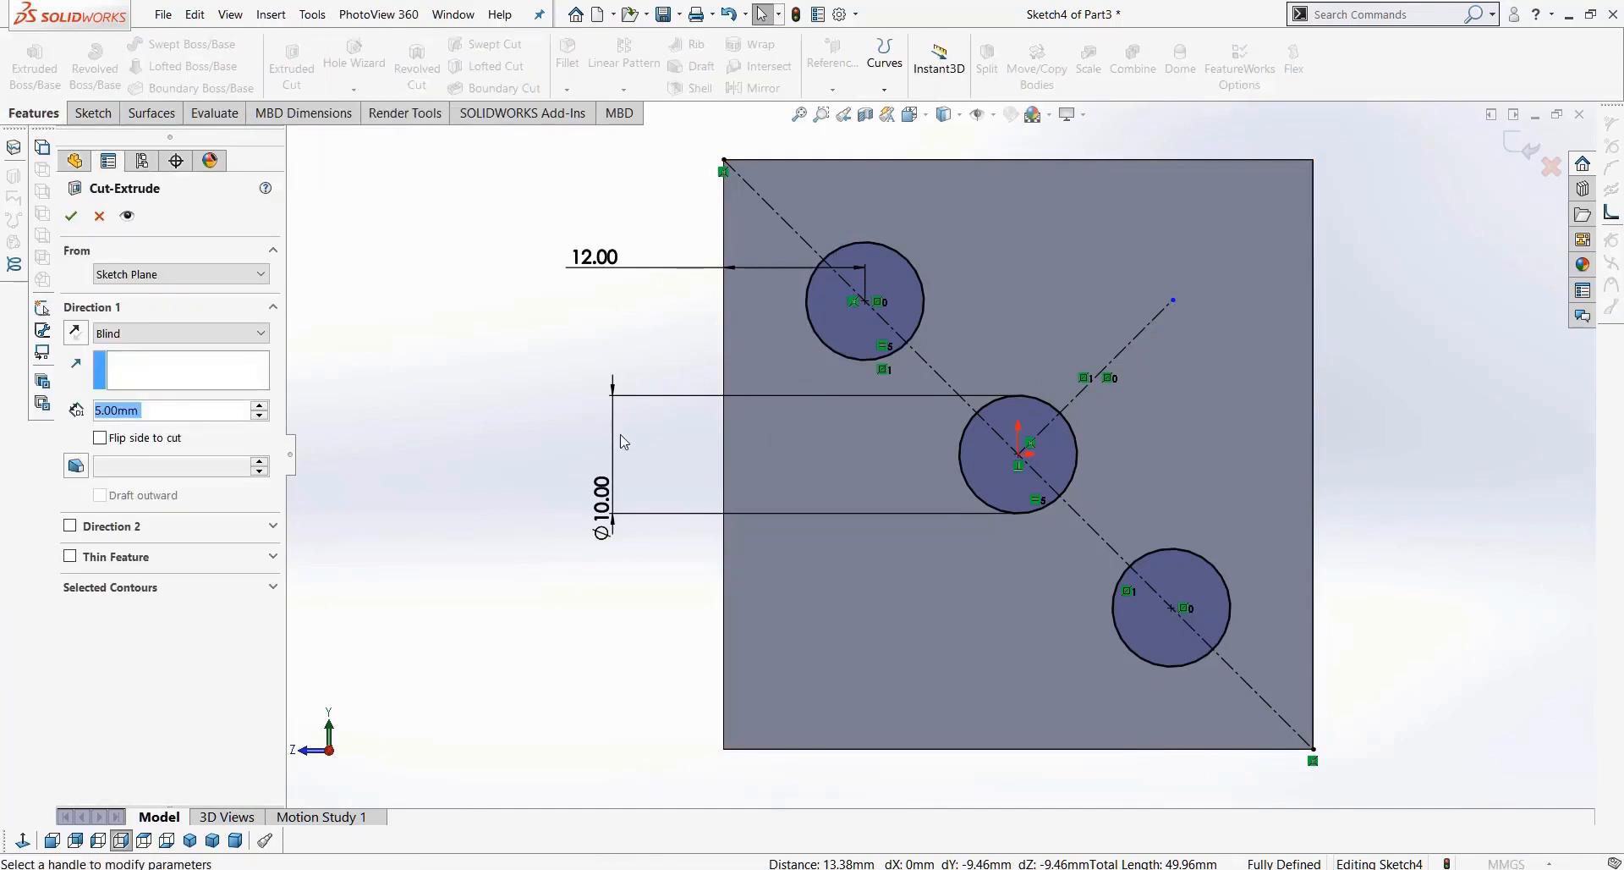
{"action": "middle_click_drag", "start_coordinate": [526, 443], "coordinate": [407, 480]}
{"action": "left_click_drag", "start_coordinate": [170, 415], "coordinate": [116, 412]}
{"action": "type", "text": "2.5"}
{"action": "key", "text": "Return"}
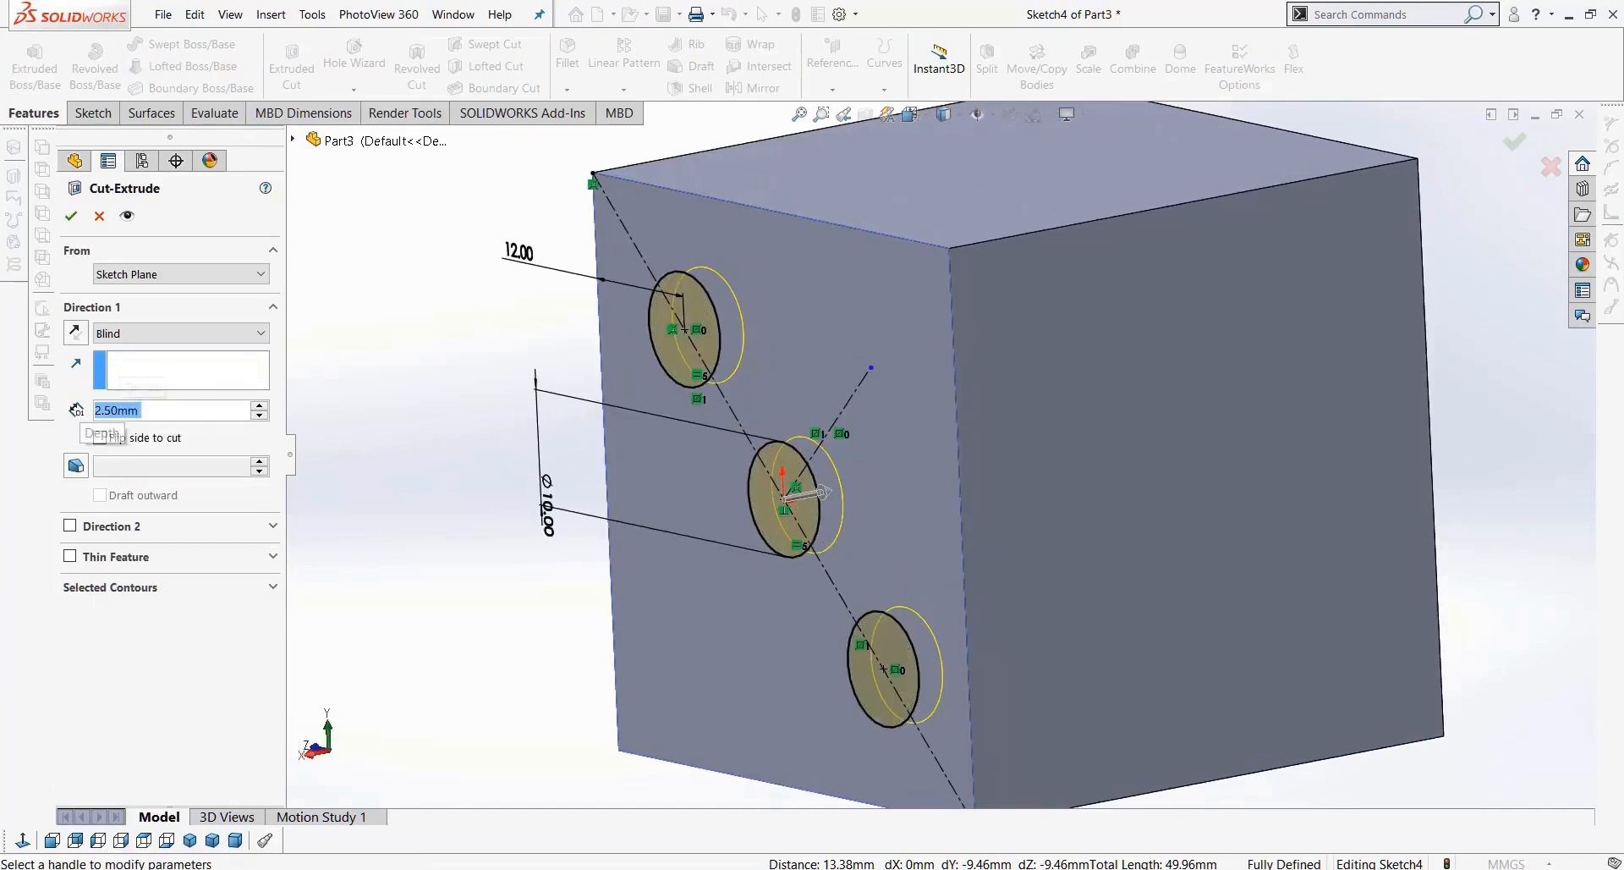
{"action": "left_click", "coordinate": [71, 216]}
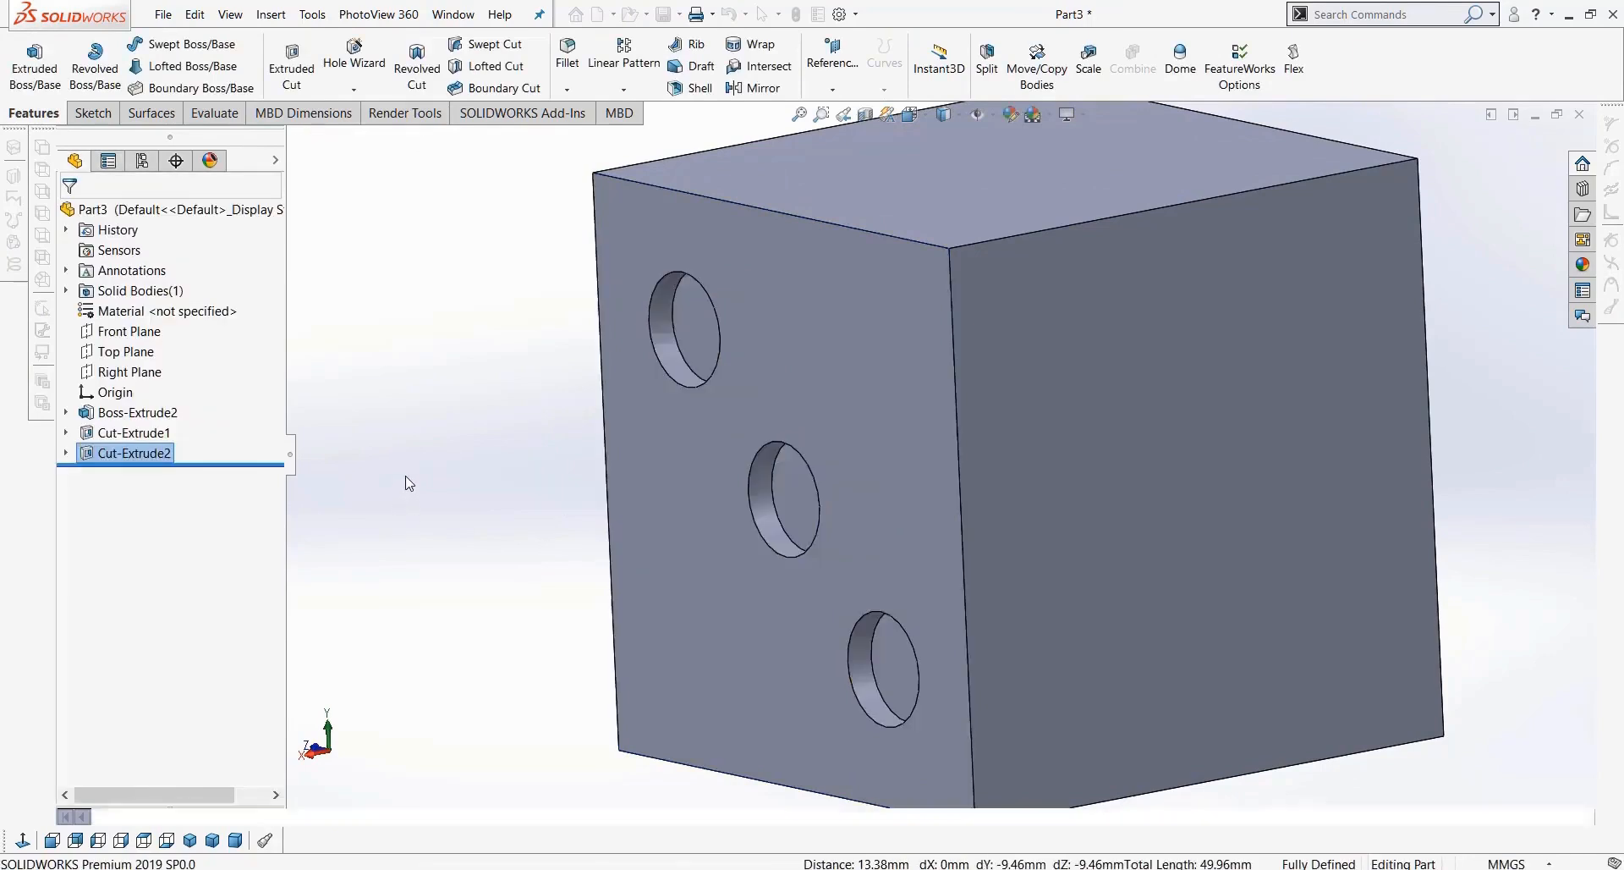
Step: Start a sketch on the cube's left face, opposite the three-hole face, and view it straight on
{"action": "middle_click_drag", "start_coordinate": [665, 519], "coordinate": [754, 509]}
{"action": "scroll", "coordinate": [754, 510], "scroll_direction": "up", "scroll_amount": 4}
{"action": "middle_click_drag", "start_coordinate": [871, 558], "coordinate": [999, 647]}
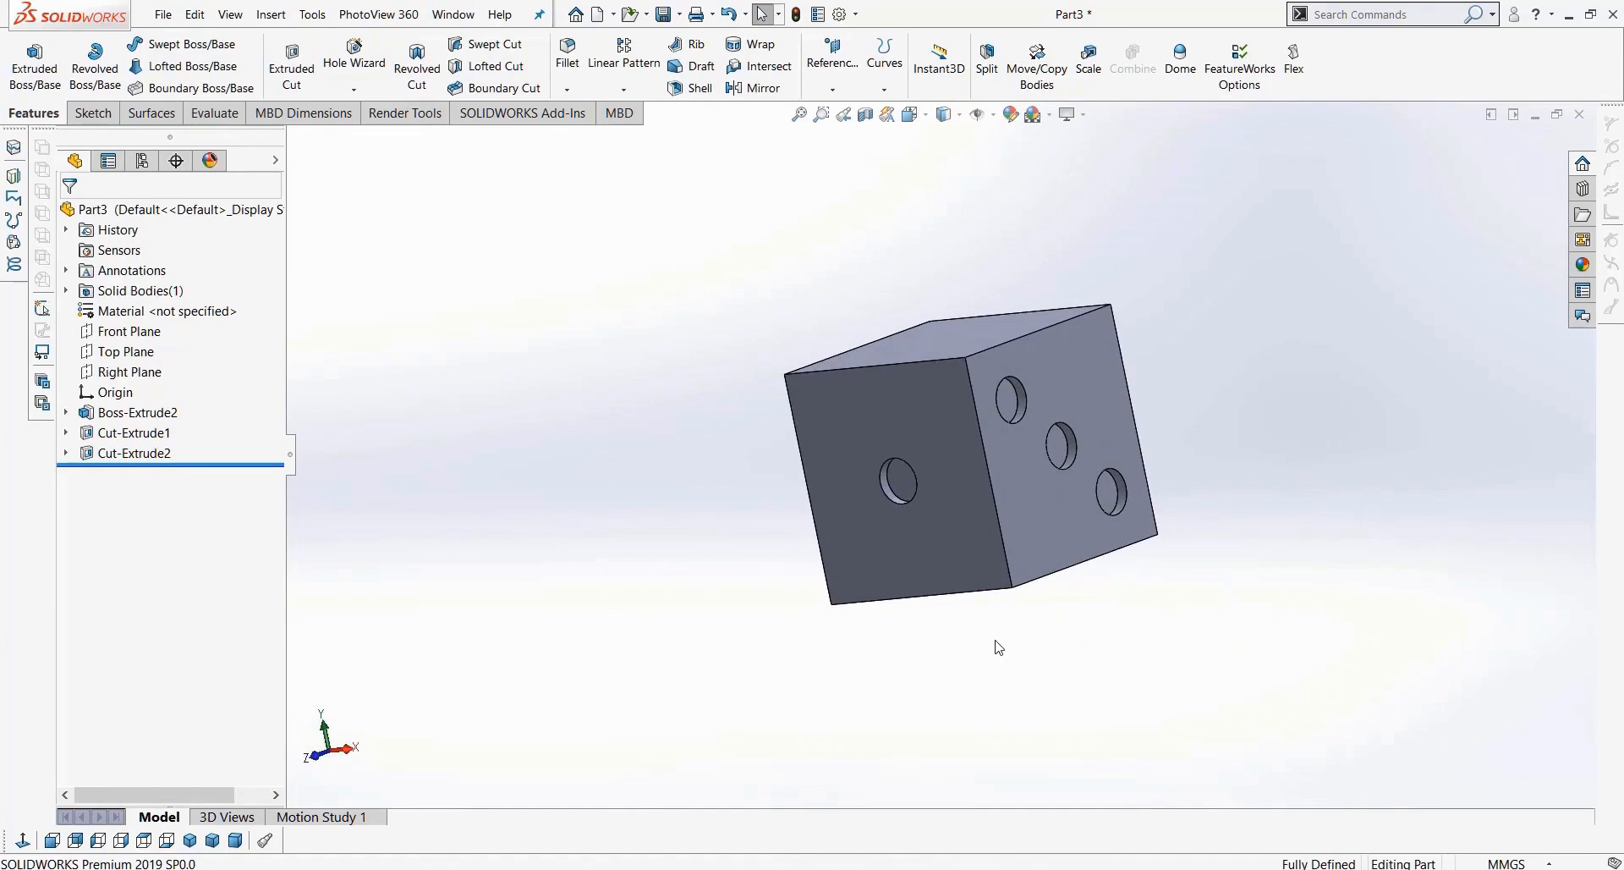
{"action": "middle_click_drag", "start_coordinate": [755, 583], "coordinate": [883, 577]}
{"action": "left_click", "coordinate": [907, 451]}
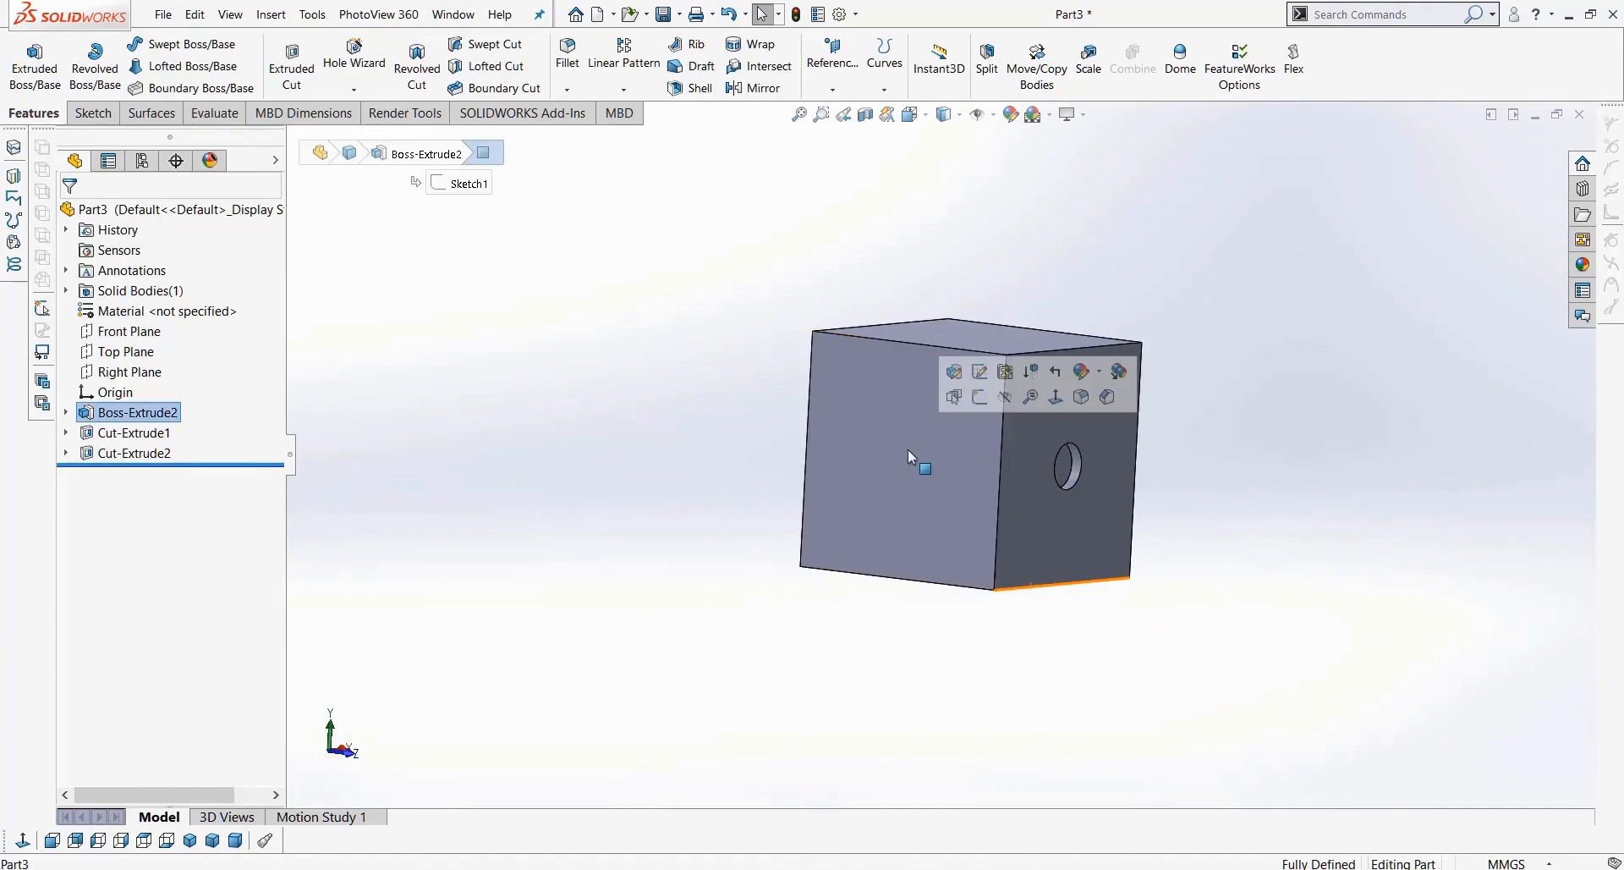
{"action": "left_click", "coordinate": [93, 114]}
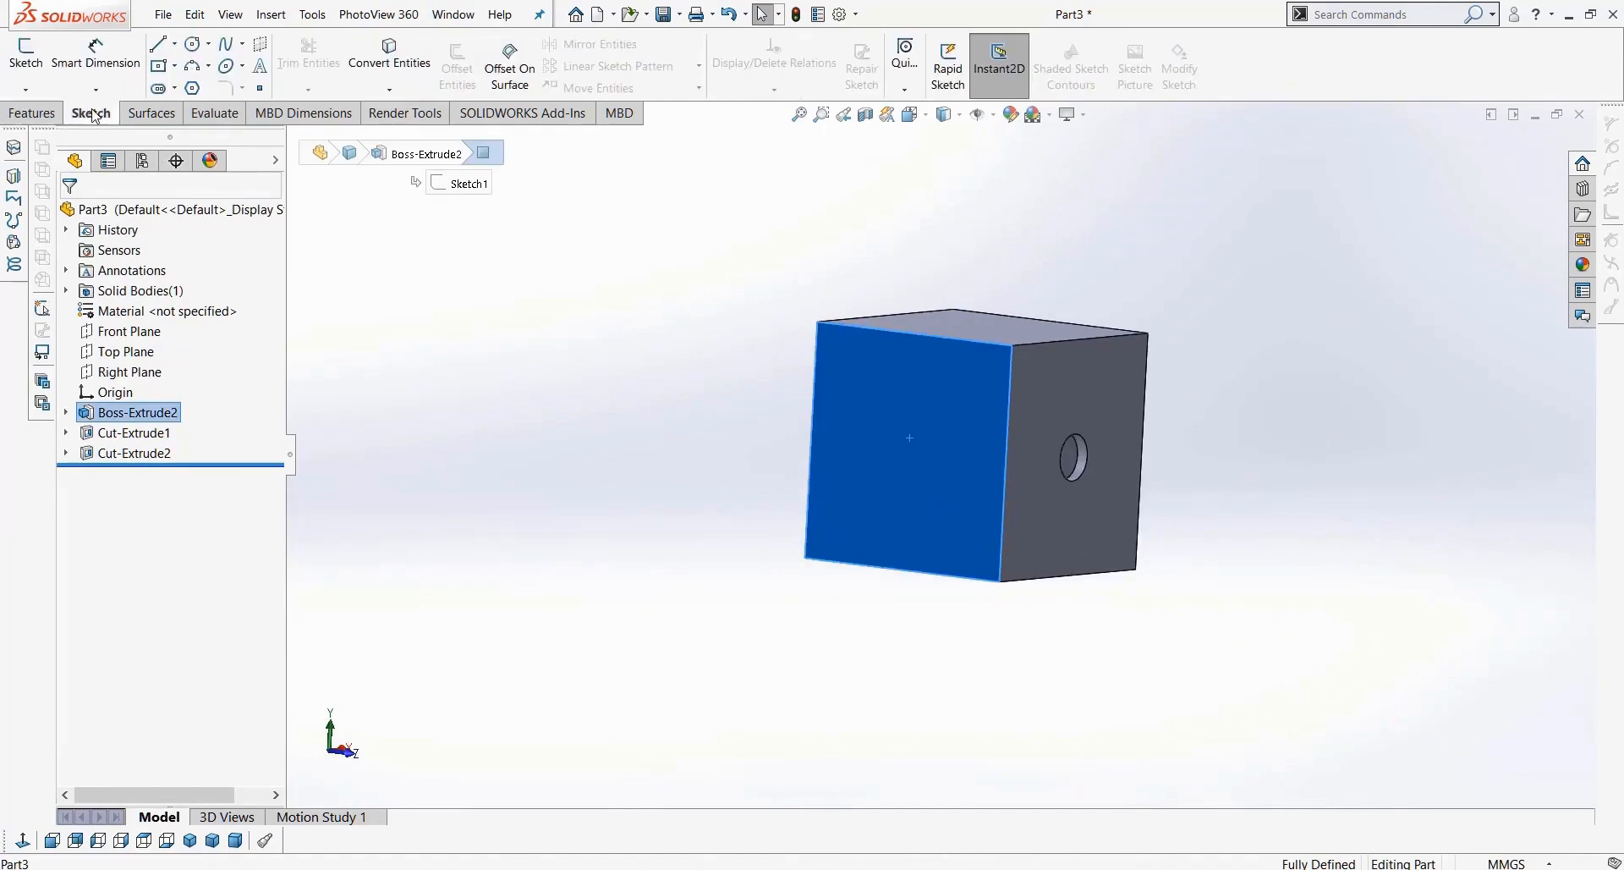
{"action": "left_click", "coordinate": [26, 51]}
{"action": "left_click", "coordinate": [25, 840]}
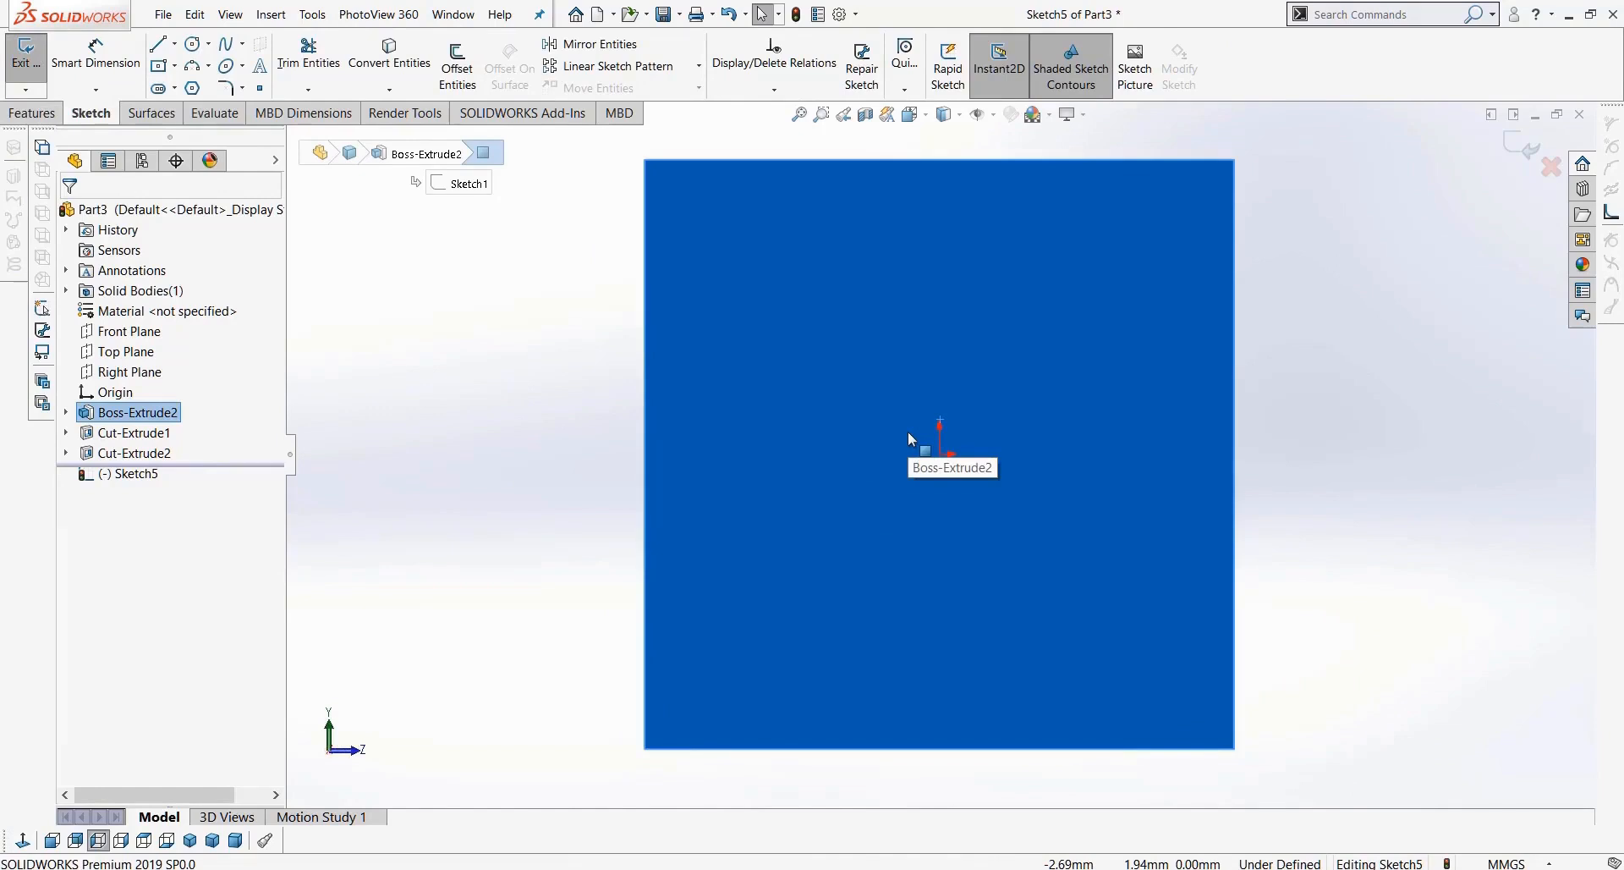
Step: Sketch a circle about 11 mm in diameter near the face's upper-left corner and a 35.36 mm line from the upper-right corner to the origin
{"action": "left_click", "coordinate": [191, 47]}
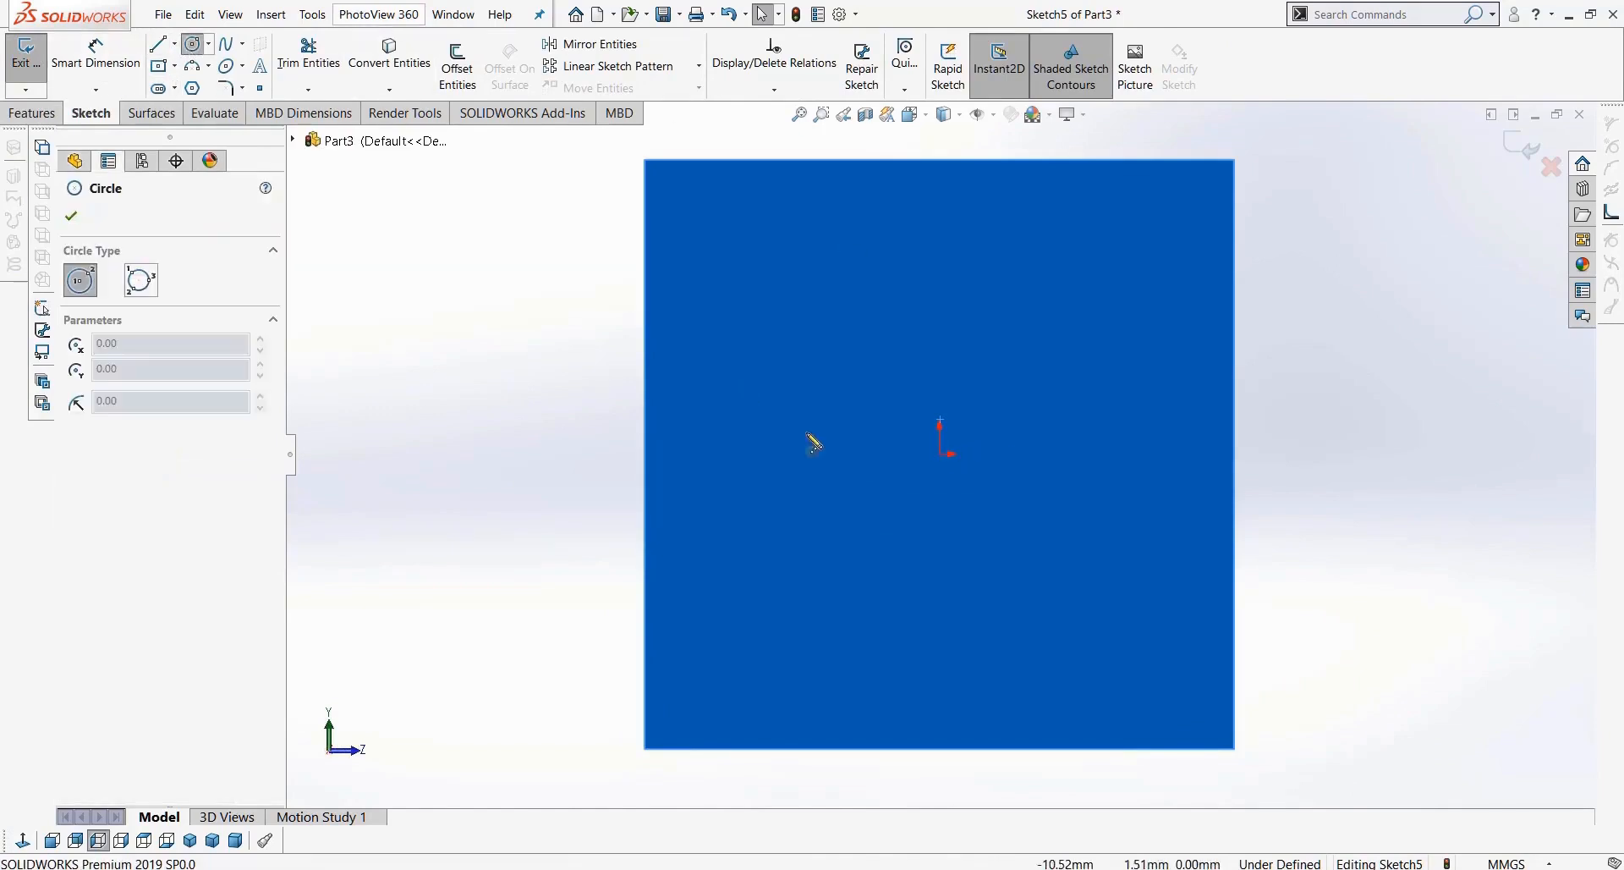
{"action": "left_click", "coordinate": [776, 269]}
{"action": "left_click", "coordinate": [813, 324]}
{"action": "left_click", "coordinate": [158, 45]}
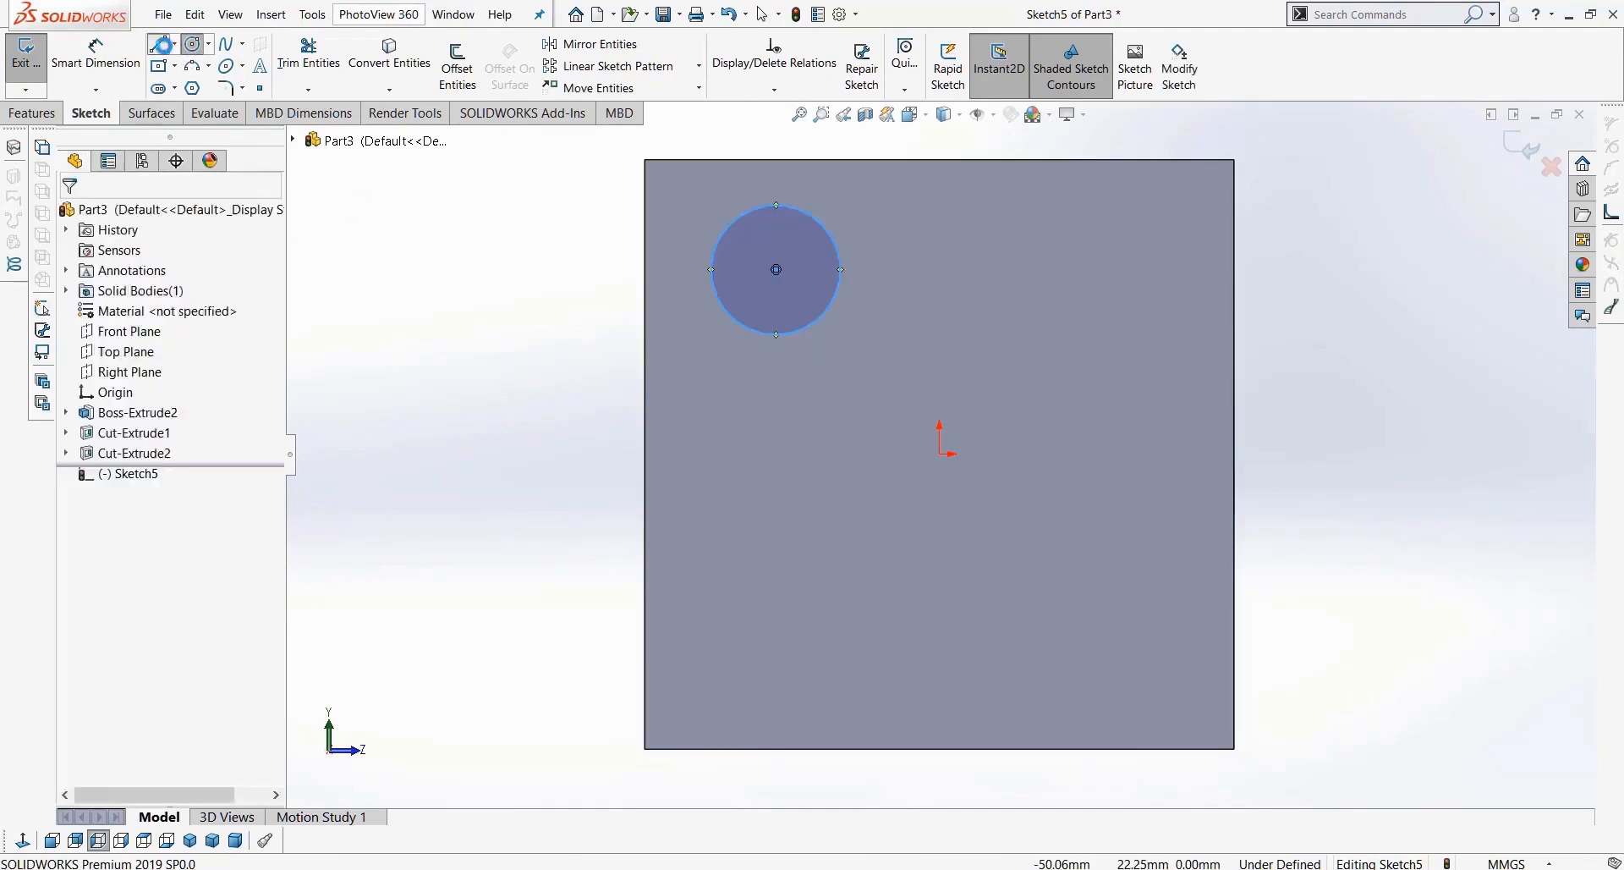
{"action": "left_click", "coordinate": [1234, 160]}
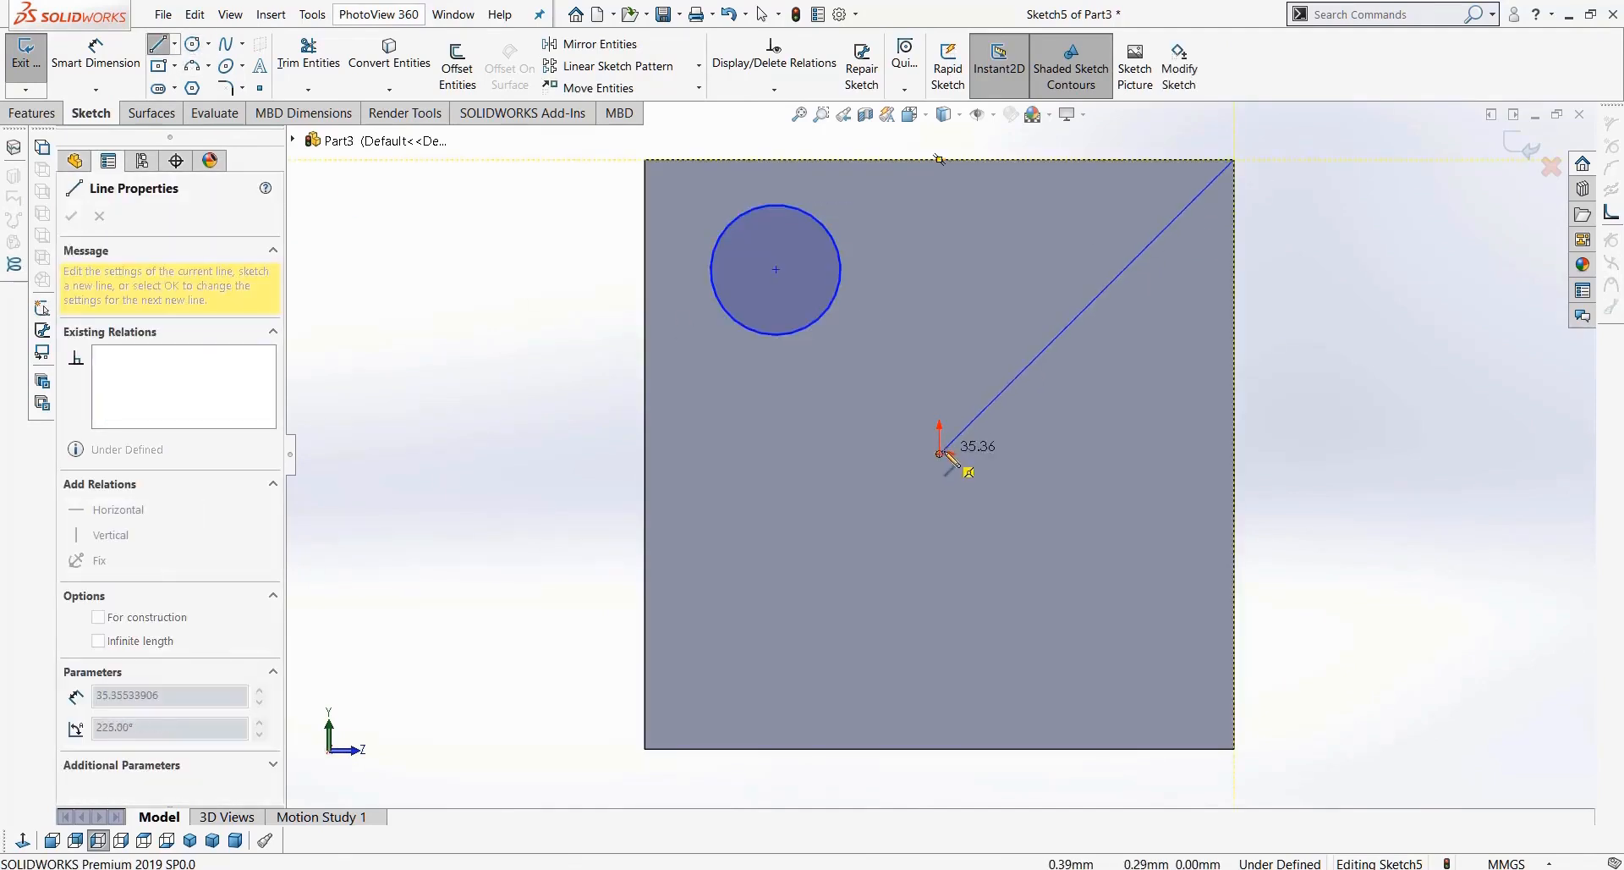
{"action": "left_click", "coordinate": [939, 455]}
{"action": "key", "text": "Escape"}
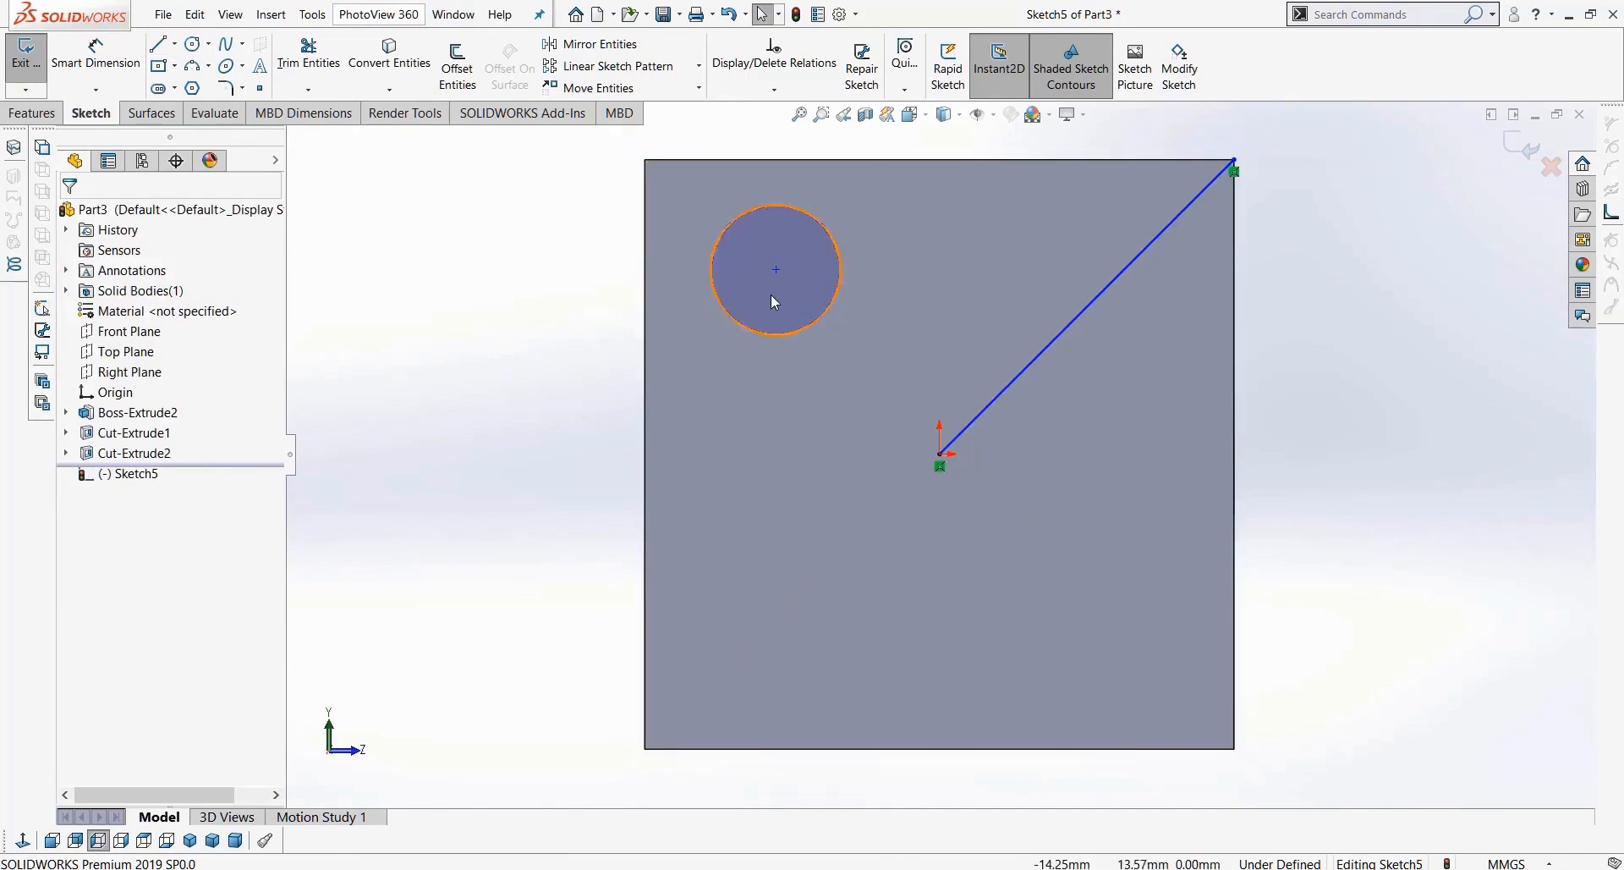
Step: Mirror the circle about the line running from the upper-right corner to the origin
{"action": "left_click", "coordinate": [575, 47]}
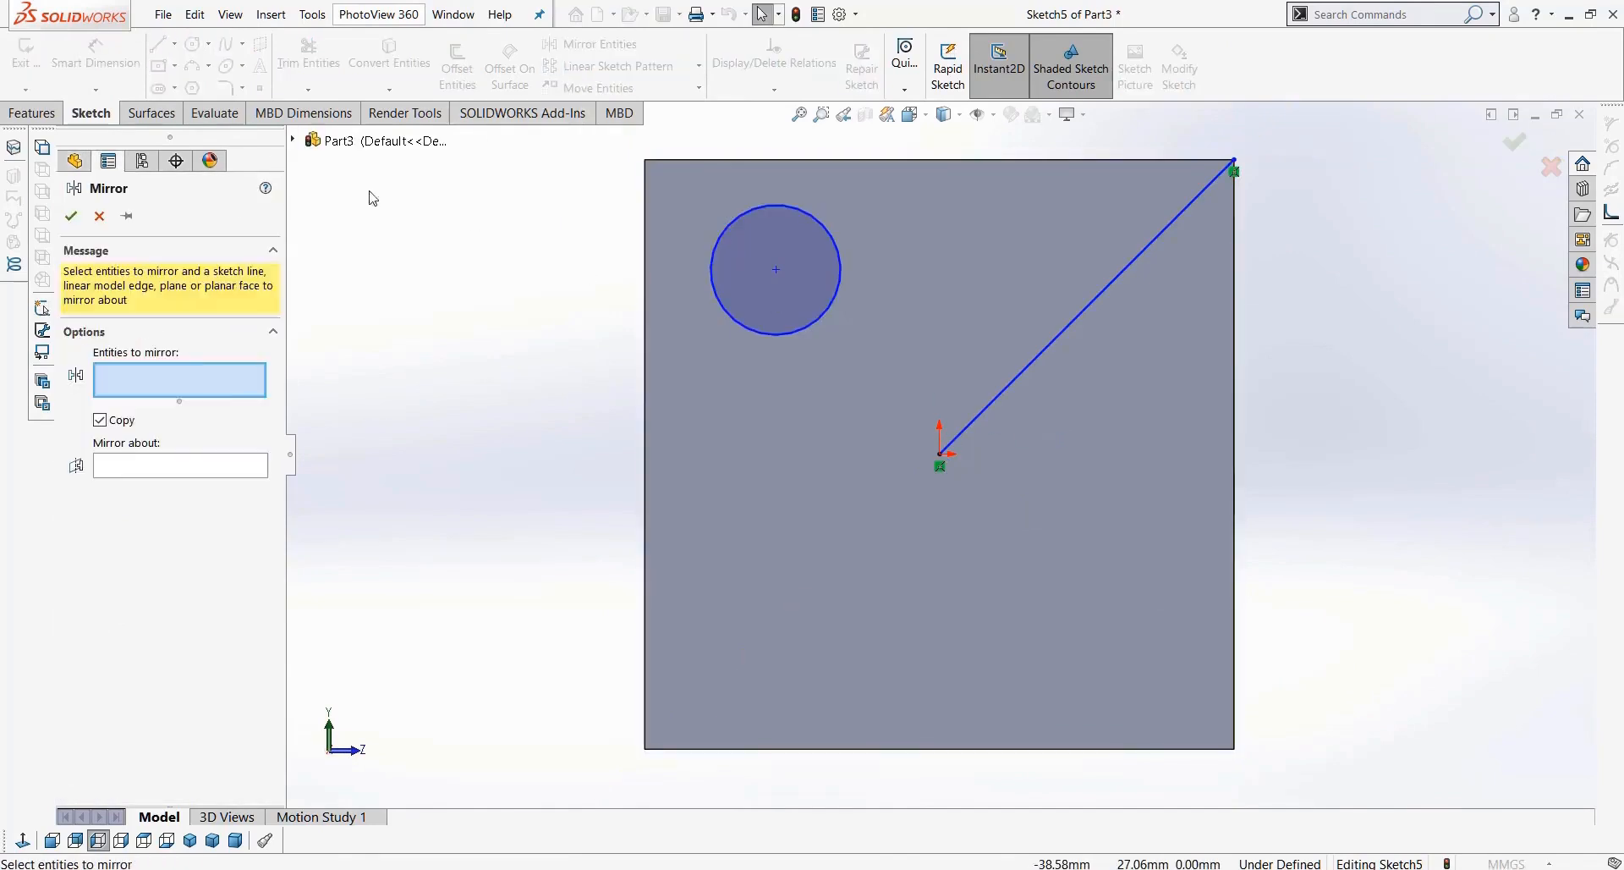
{"action": "left_click", "coordinate": [818, 316]}
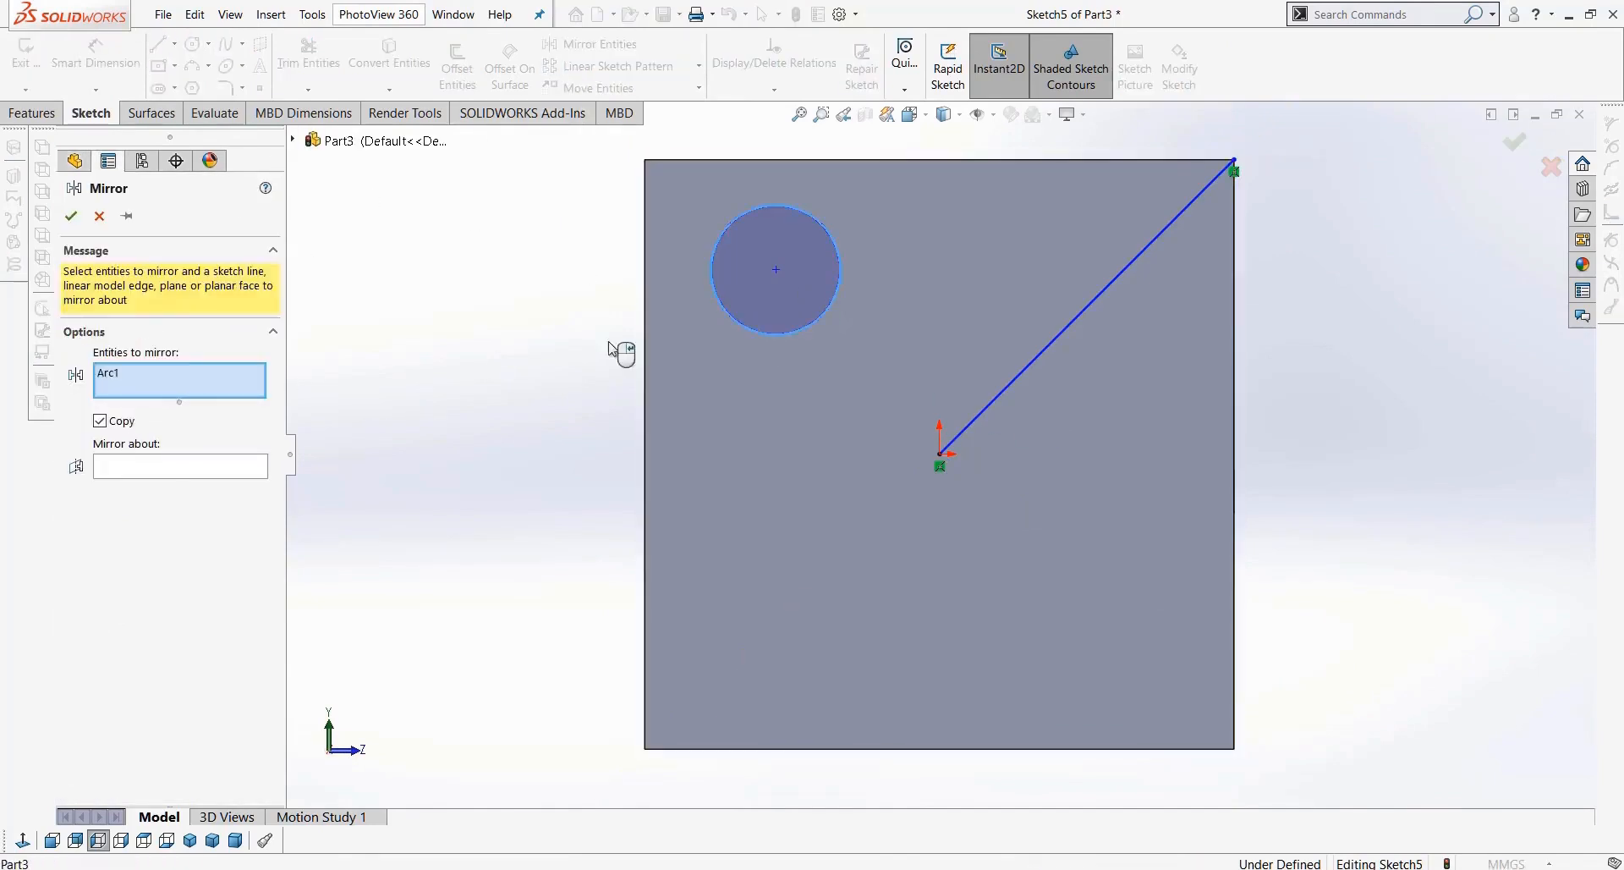
{"action": "left_click", "coordinate": [168, 470]}
{"action": "left_click", "coordinate": [994, 408]}
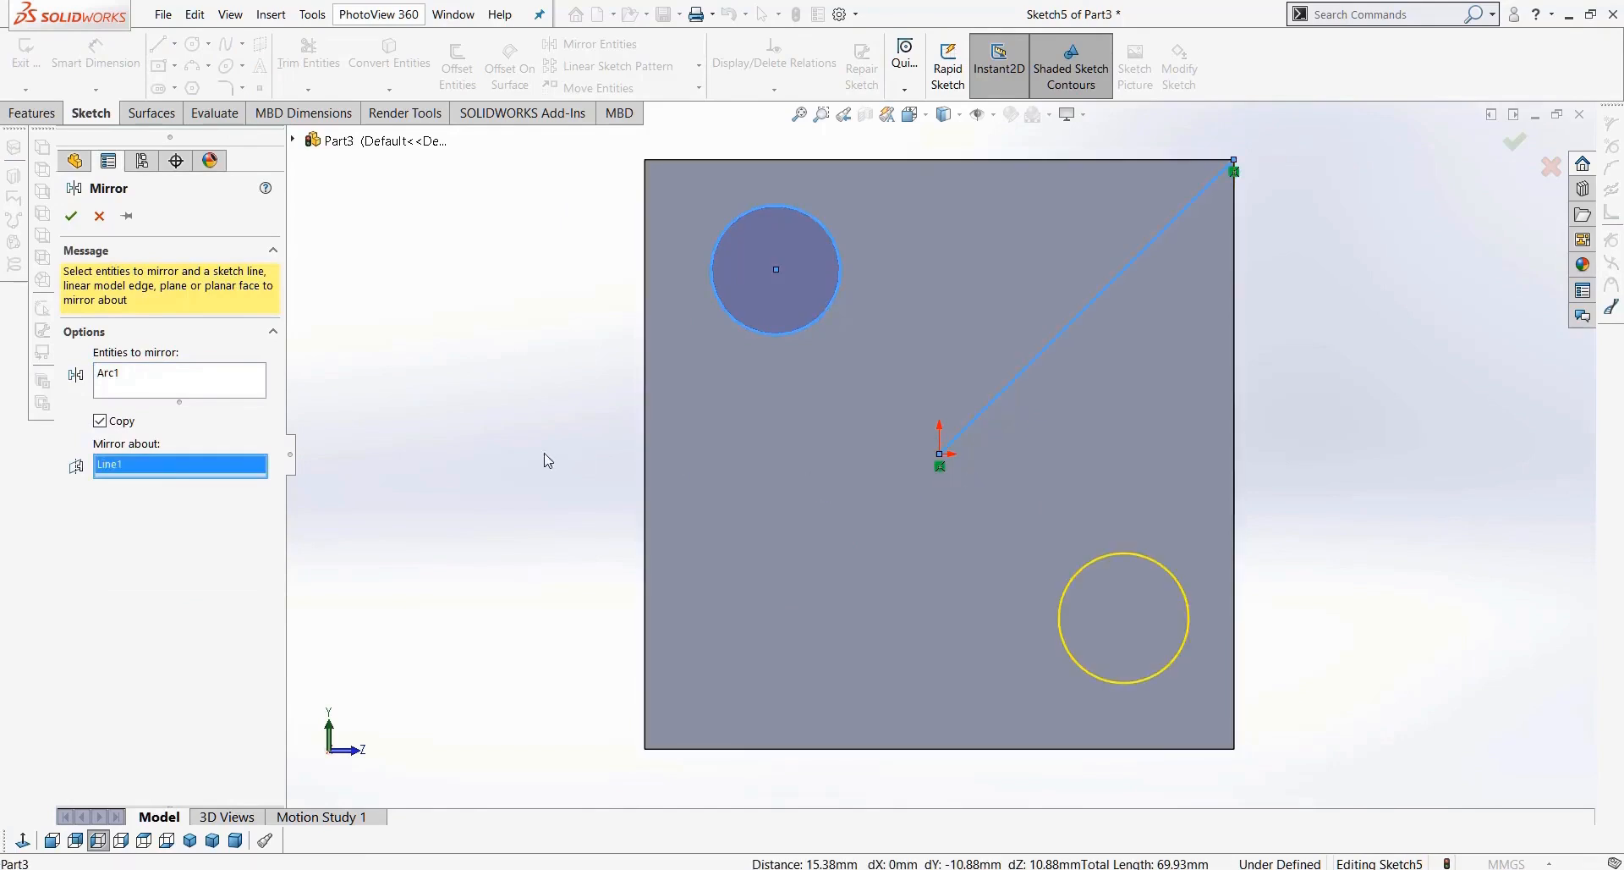
{"action": "left_click", "coordinate": [73, 217]}
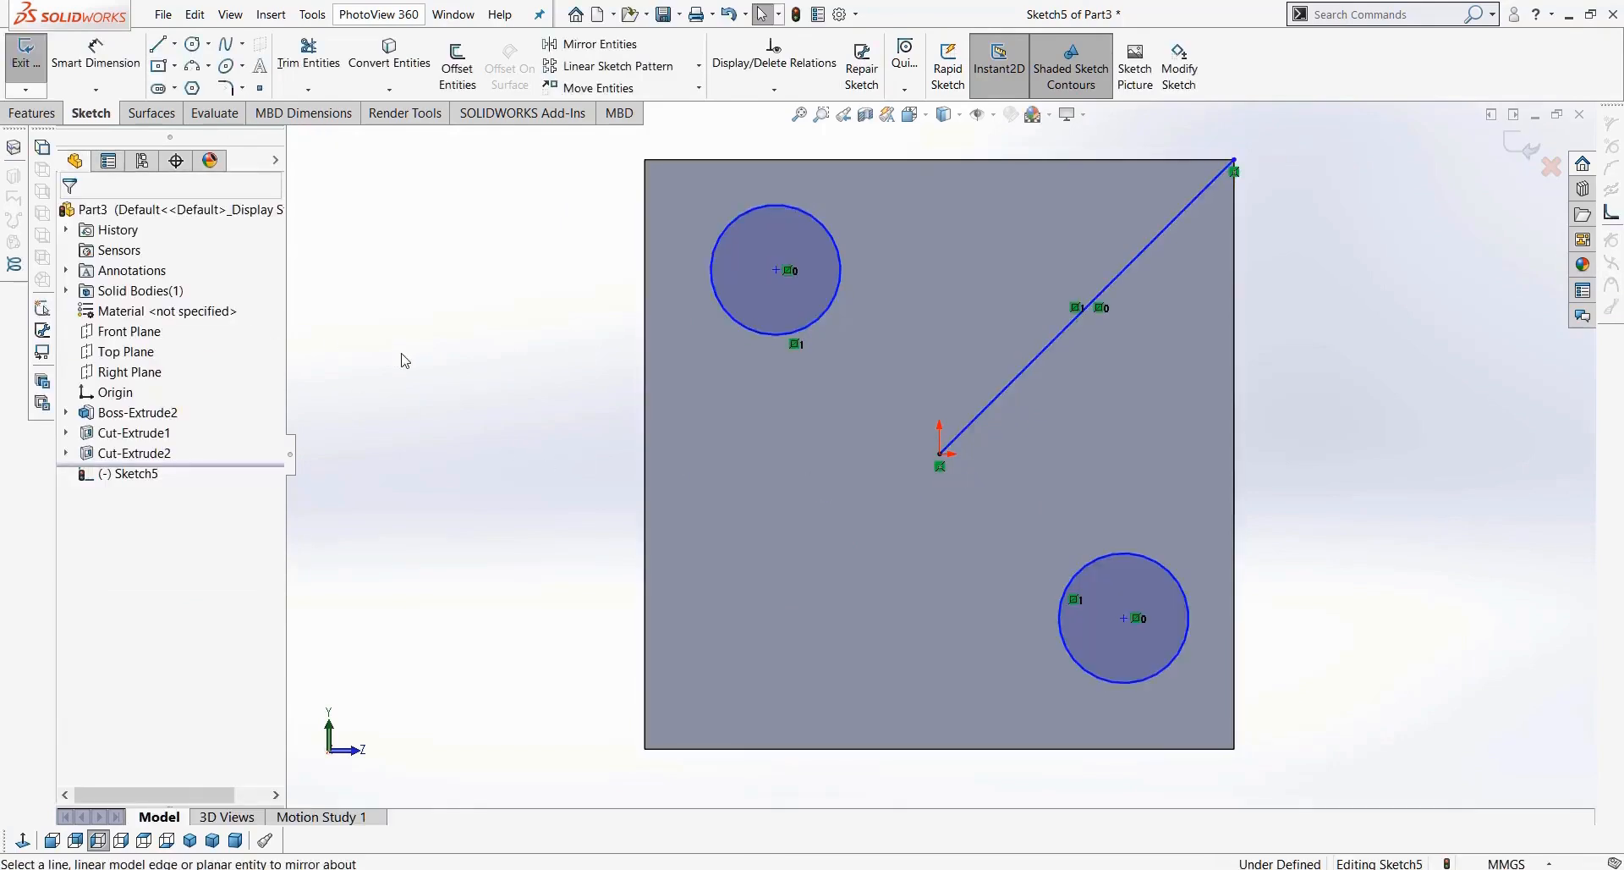
Step: Cut-extrude the two circle regions on the left face to a blind depth of 2.50 mm, selecting only these contours
{"action": "left_click", "coordinate": [33, 113]}
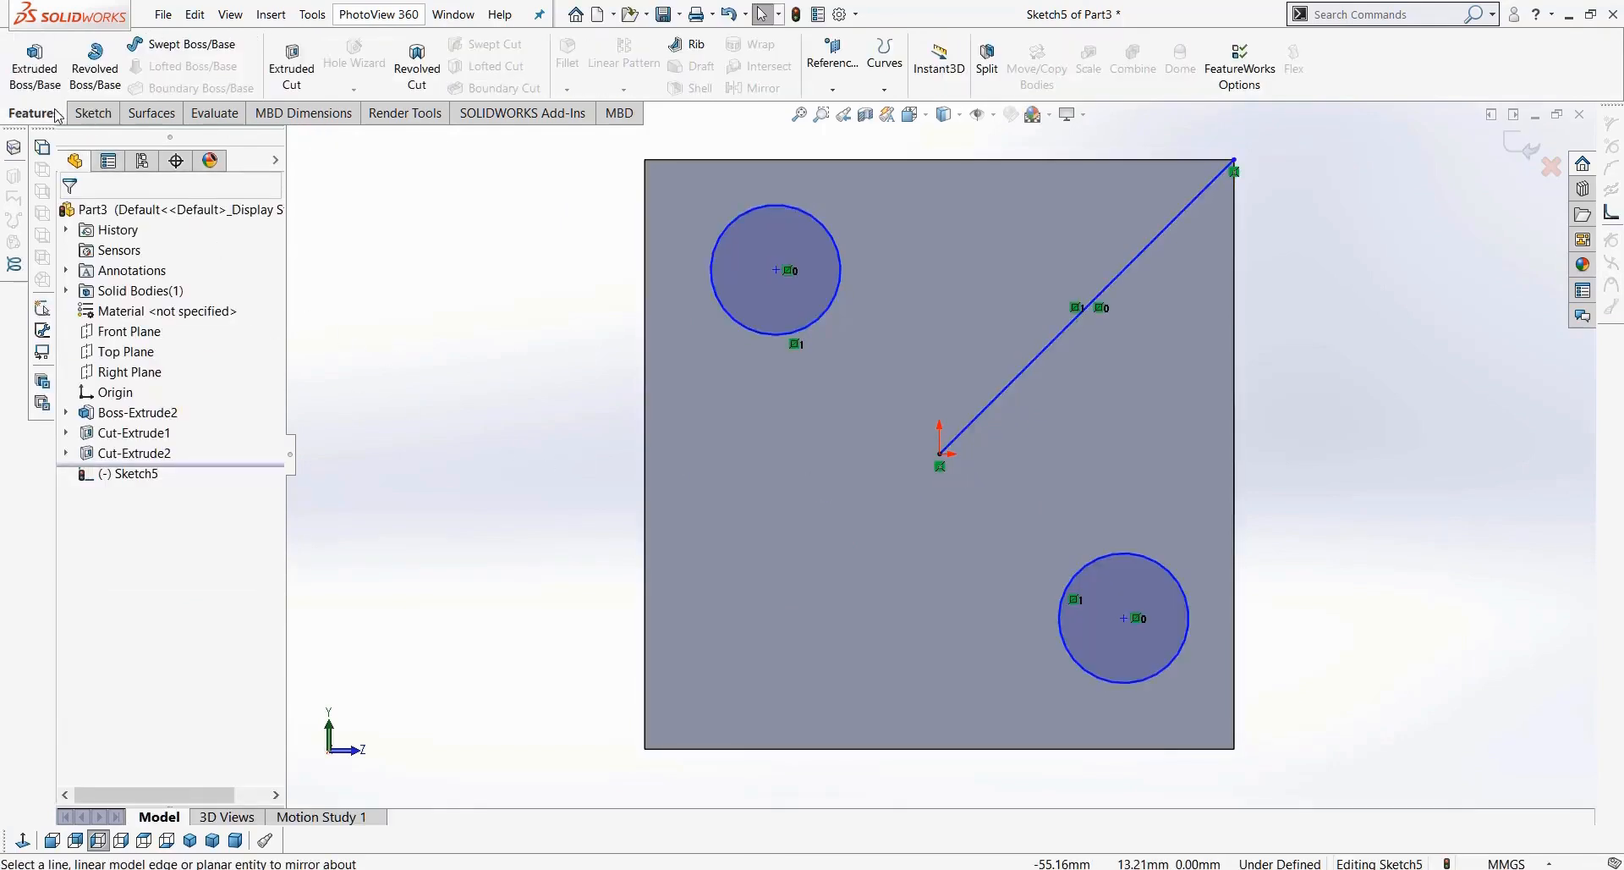
{"action": "left_click", "coordinate": [292, 64]}
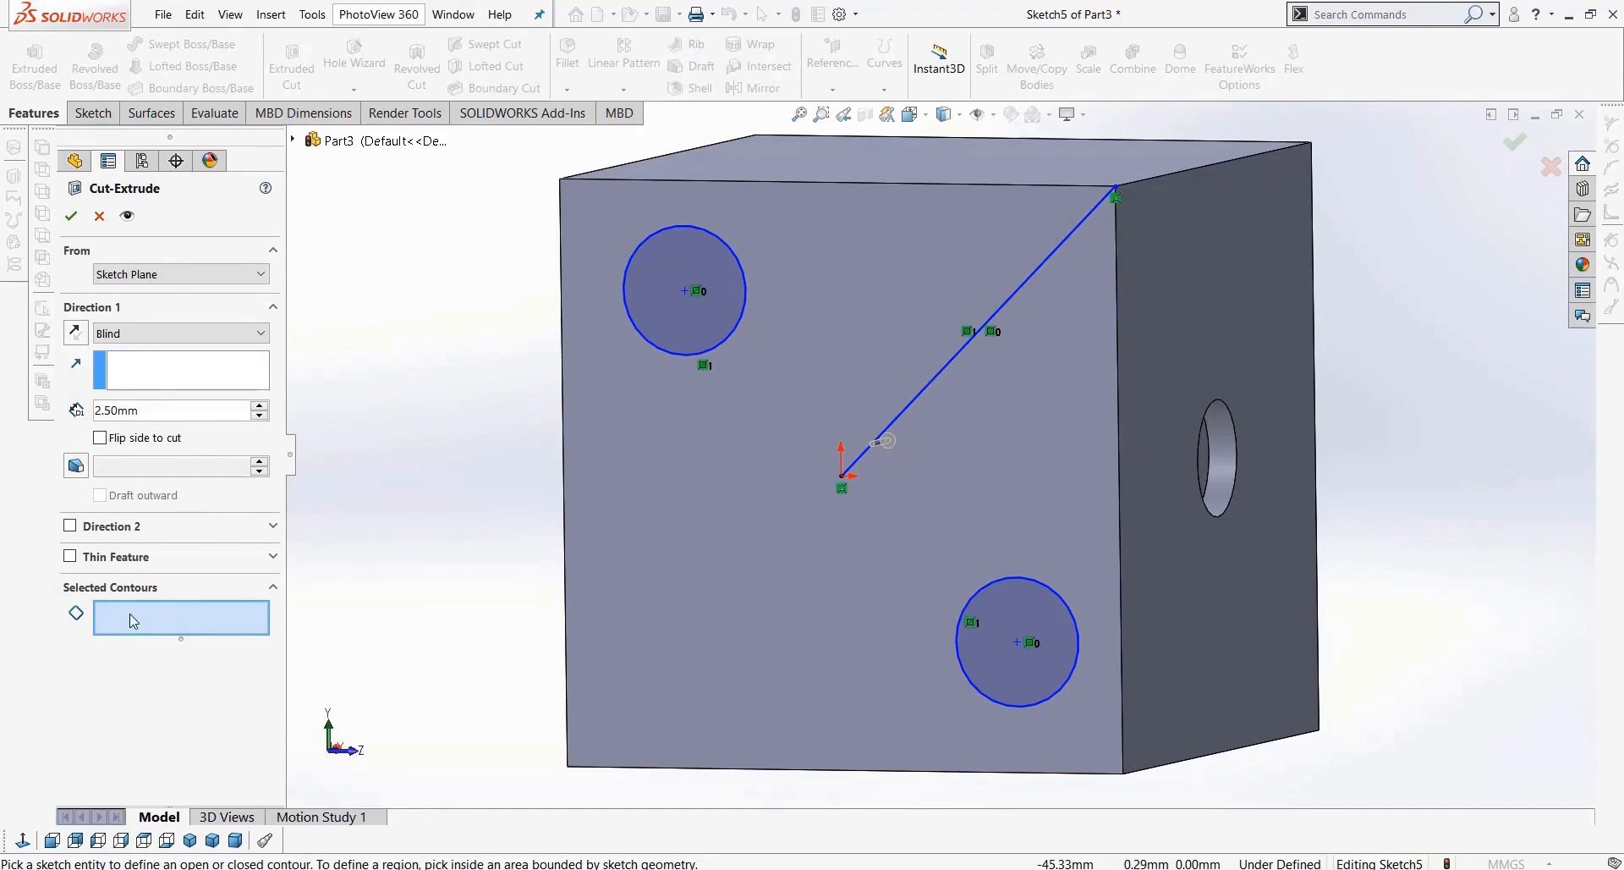
{"action": "left_click", "coordinate": [692, 305]}
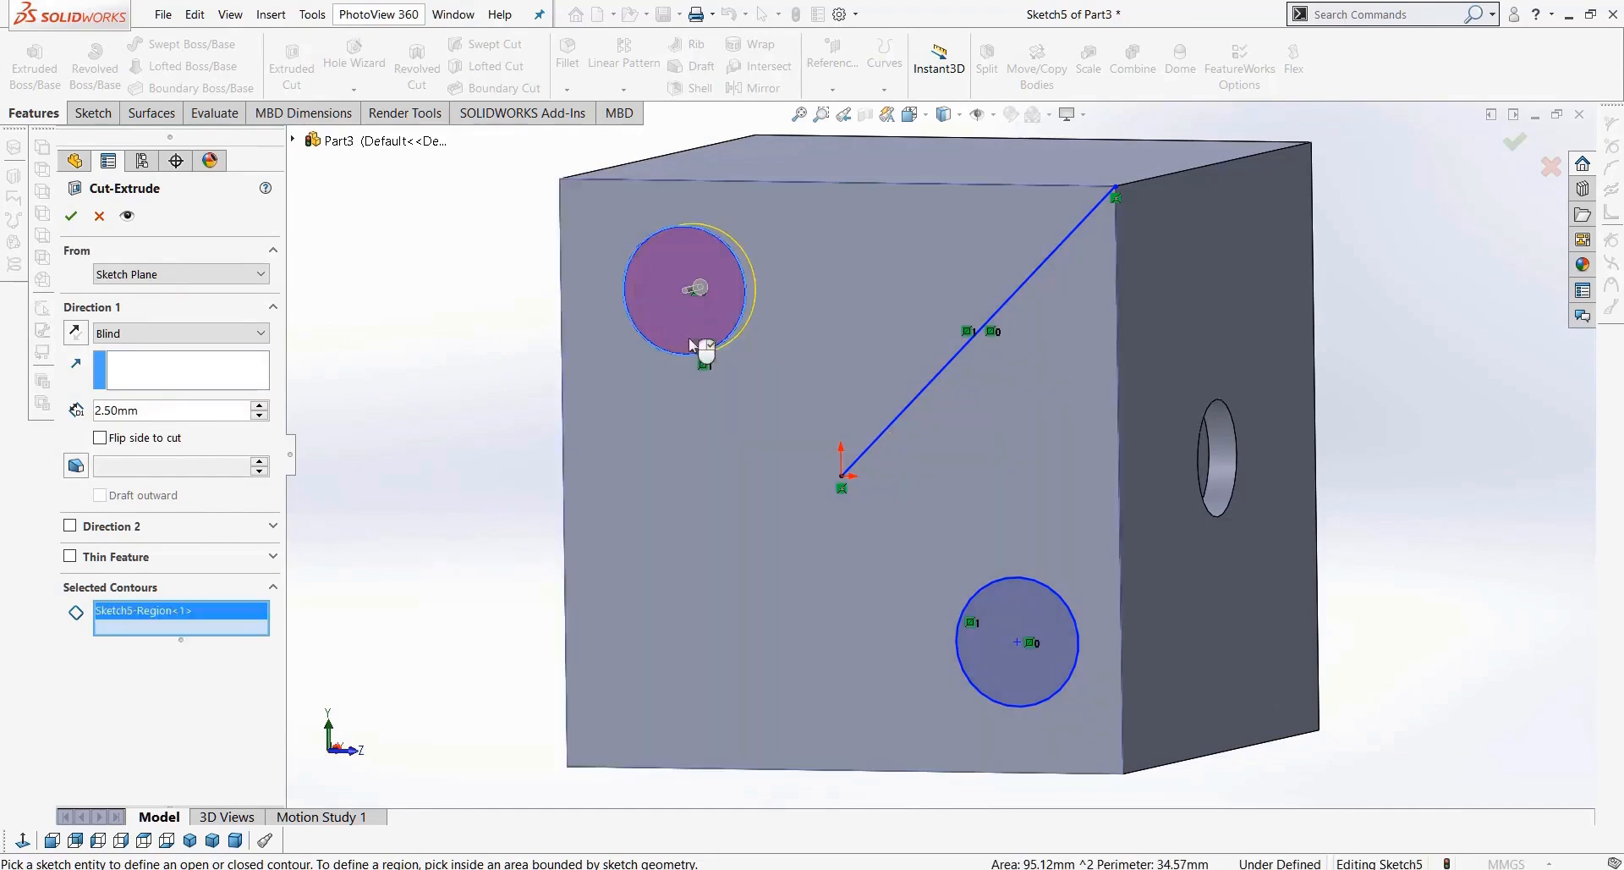
{"action": "left_click", "coordinate": [1040, 619]}
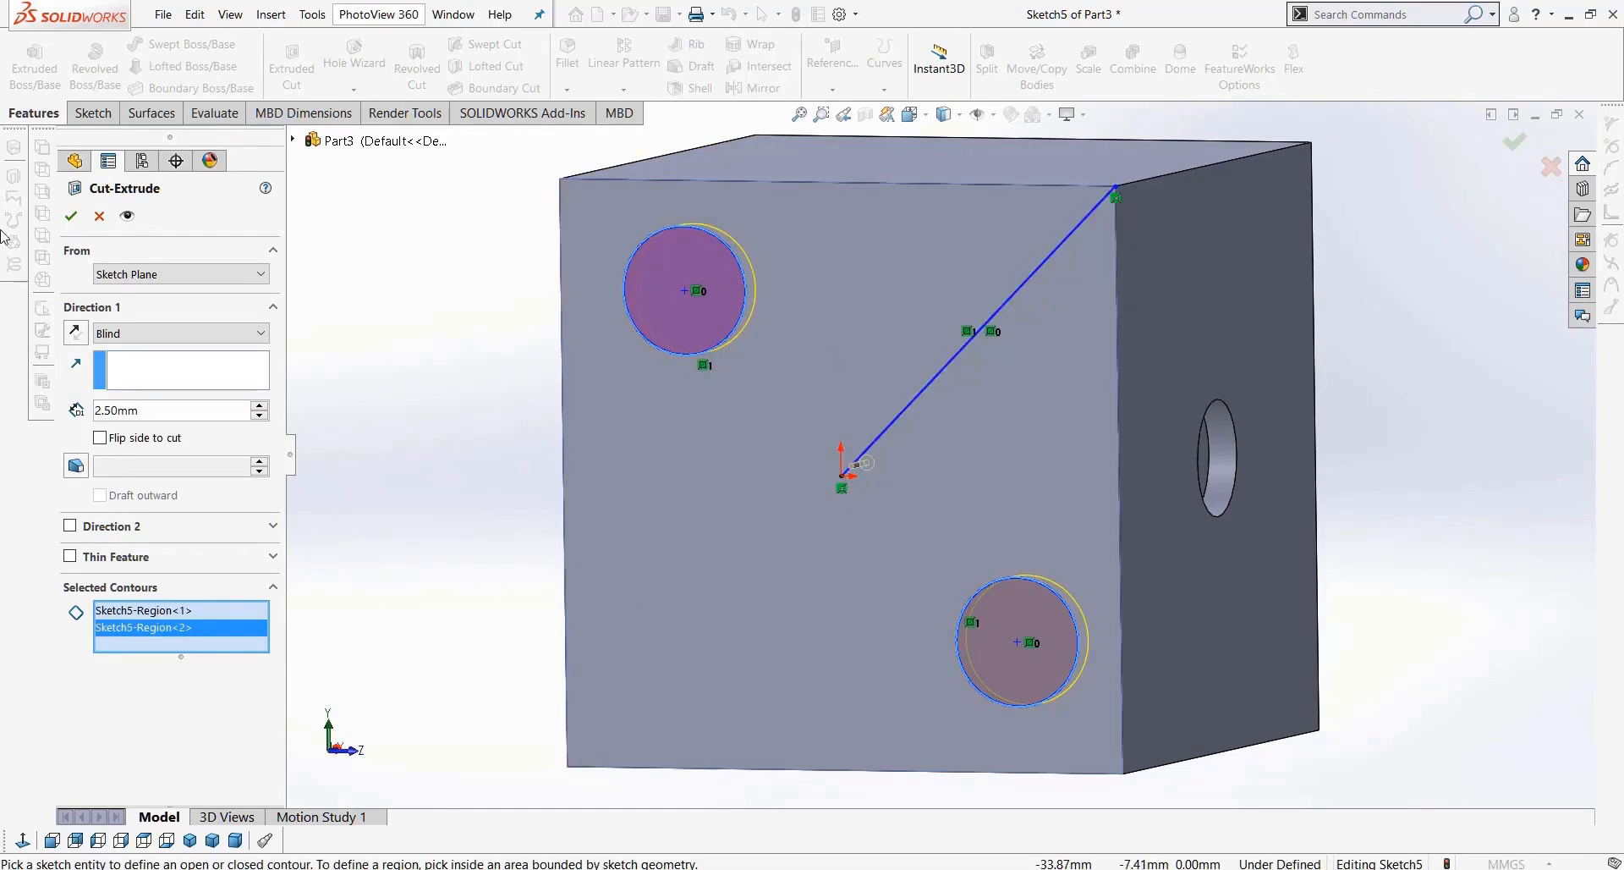
{"action": "left_click", "coordinate": [71, 215]}
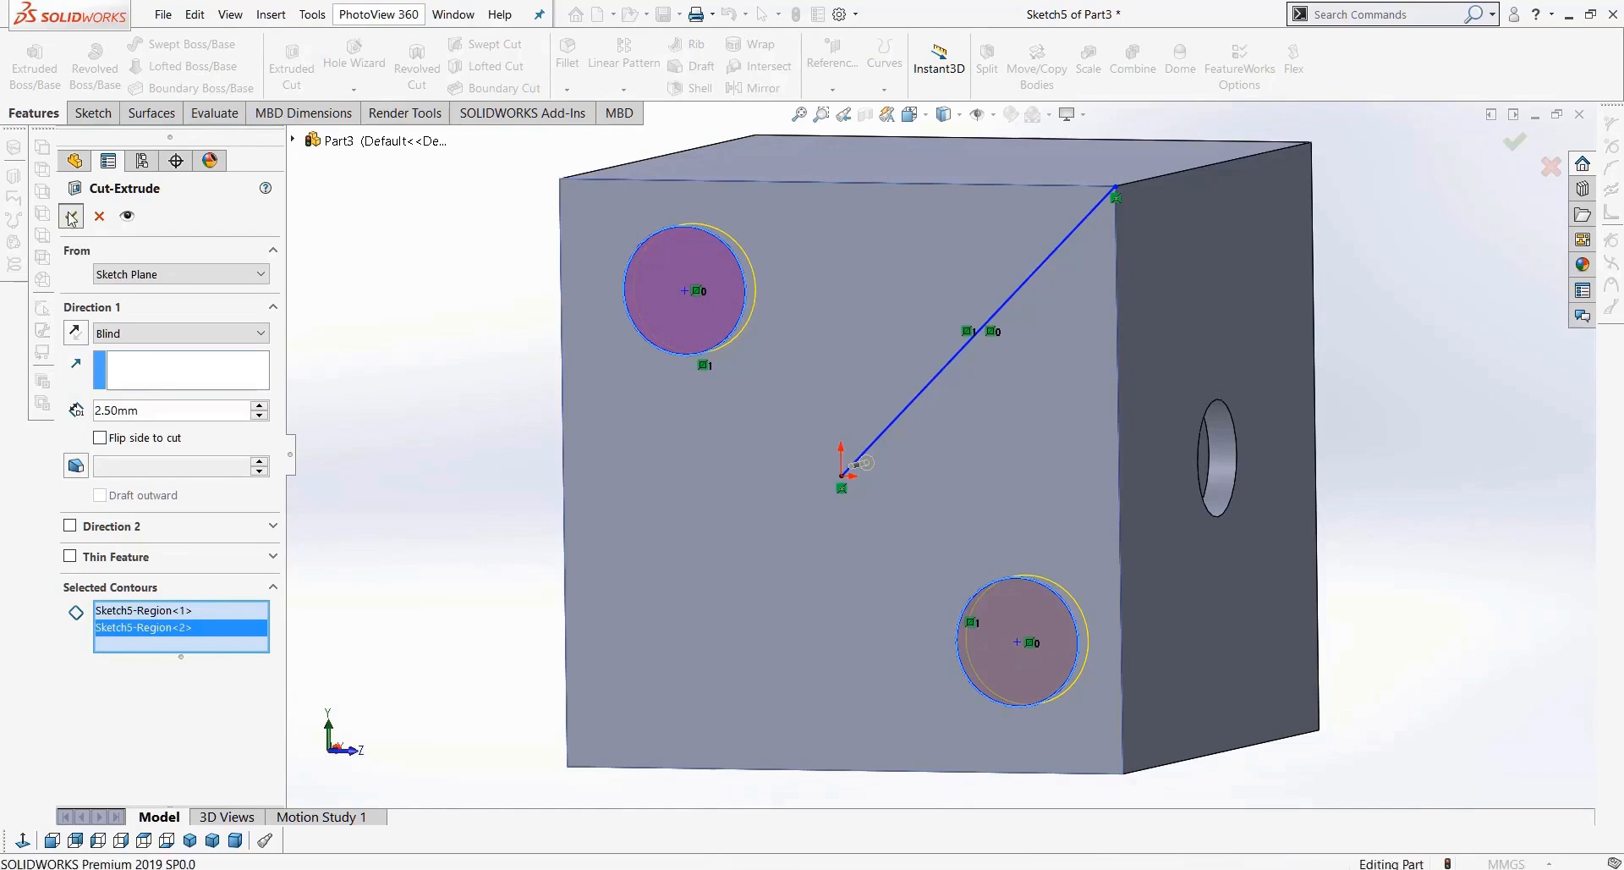
Step: Reopen the sketch of the two-hole cut, view it straight on and delete all its circles and the line
{"action": "left_click", "coordinate": [66, 473]}
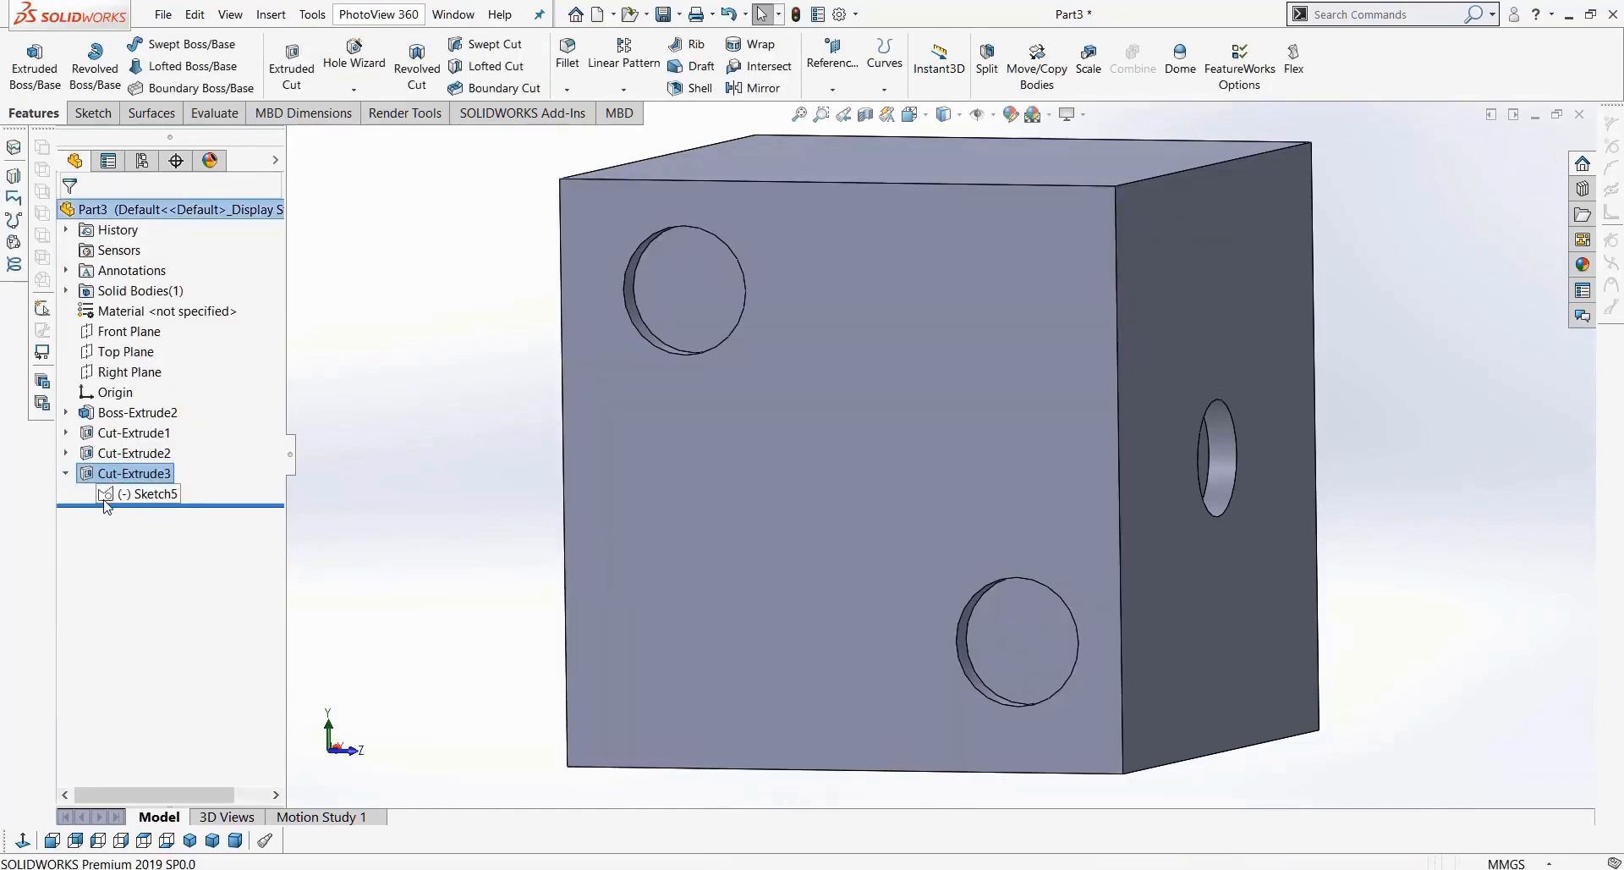
{"action": "right_click", "coordinate": [103, 499]}
{"action": "left_click", "coordinate": [81, 447]}
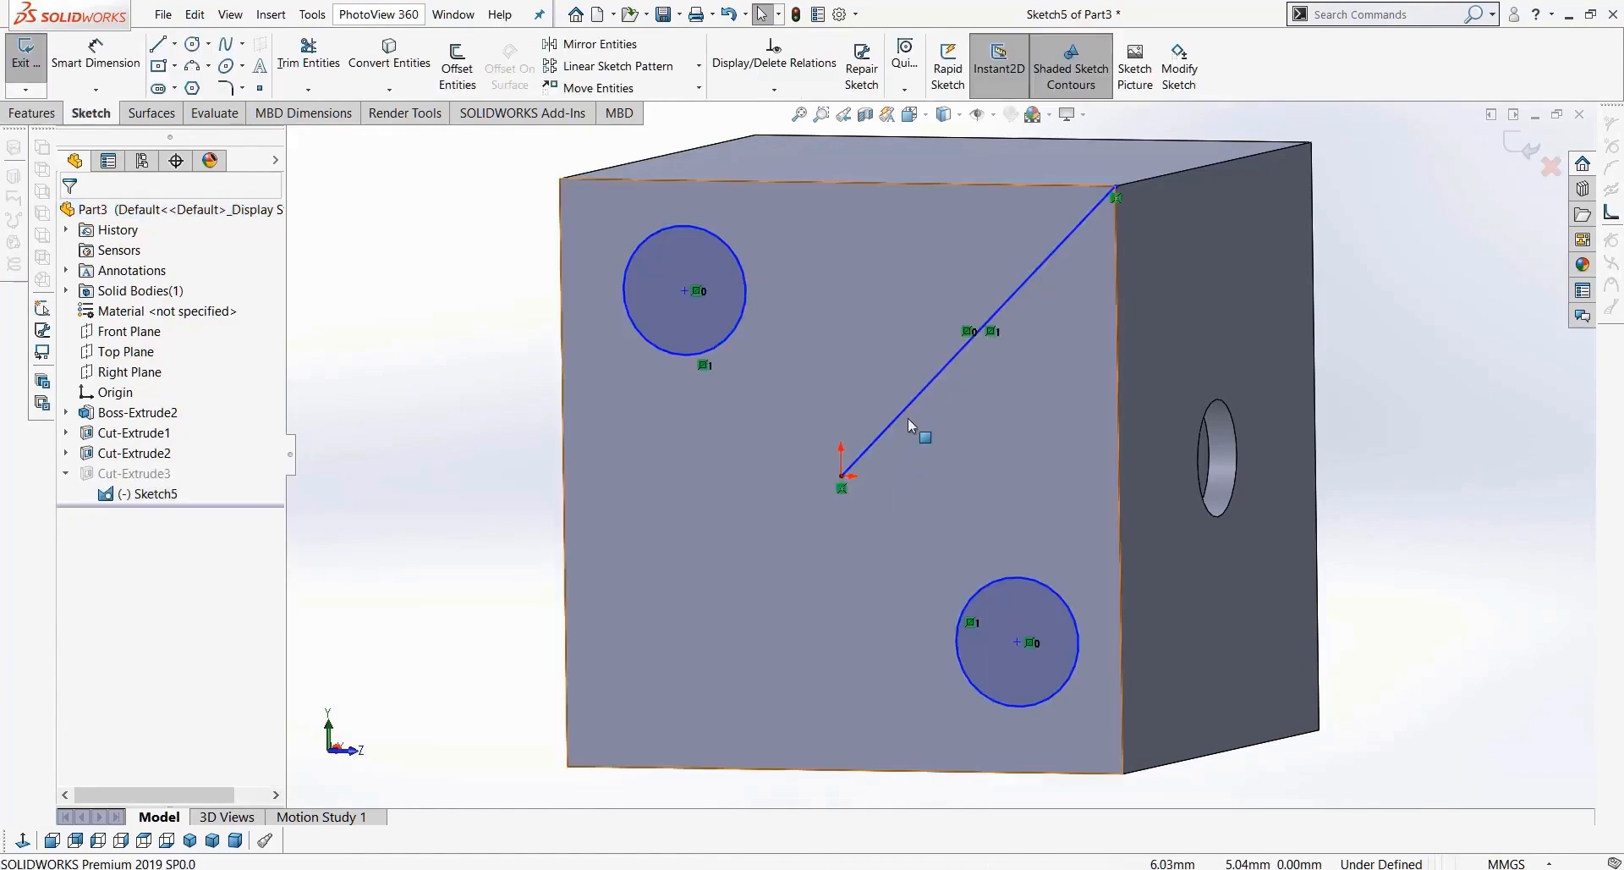
{"action": "key", "text": "f"}
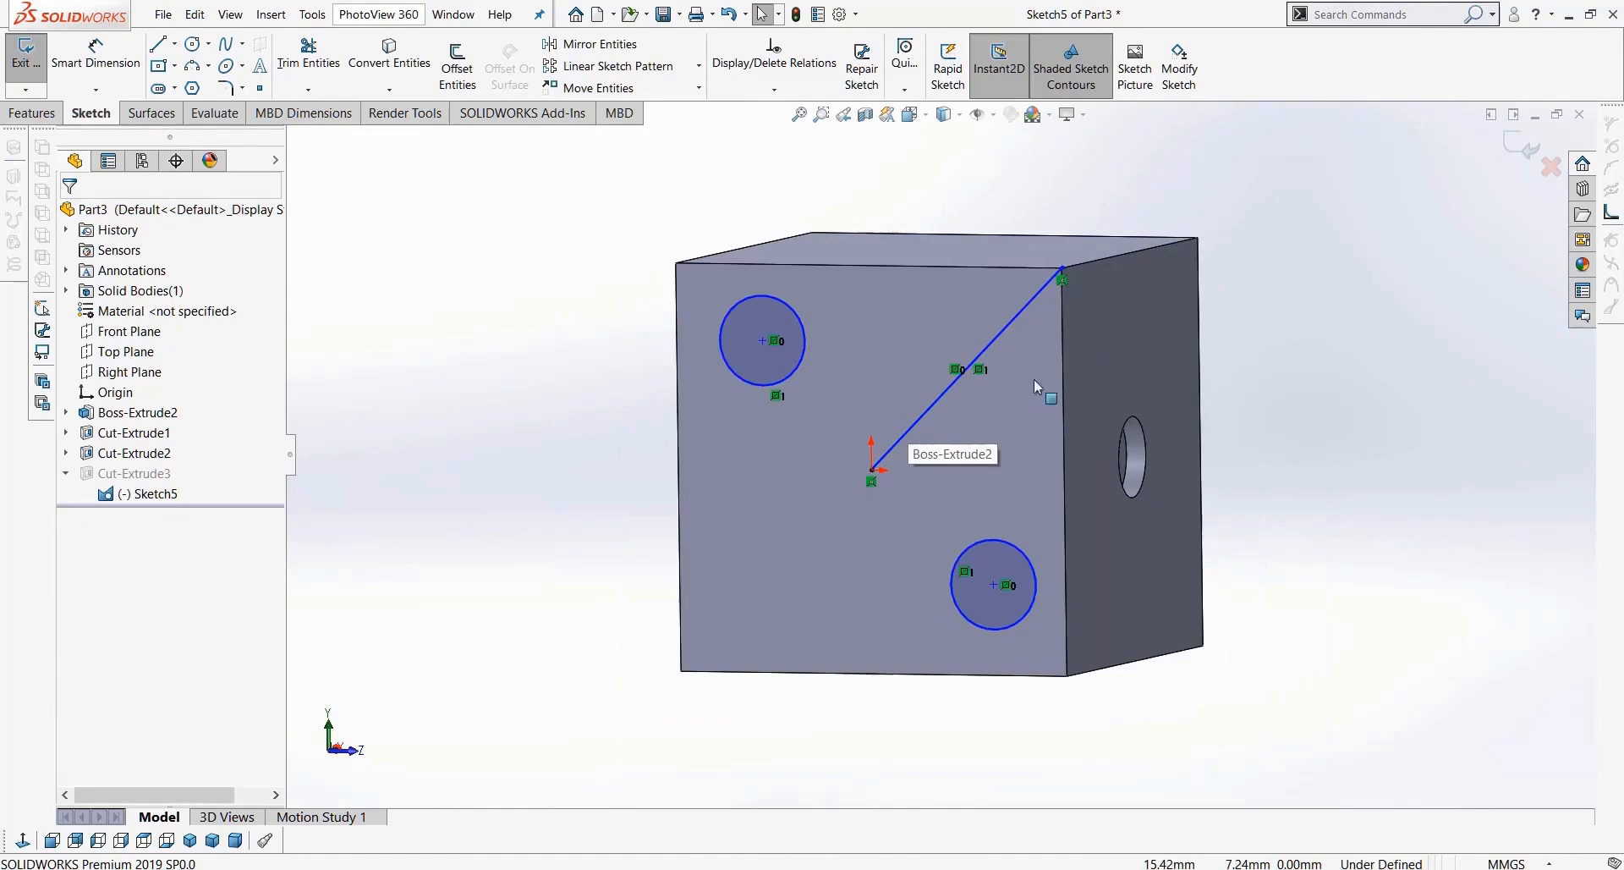
{"action": "left_click", "coordinate": [98, 841]}
{"action": "left_click_drag", "start_coordinate": [1295, 206], "coordinate": [652, 642]}
{"action": "key", "text": "Delete"}
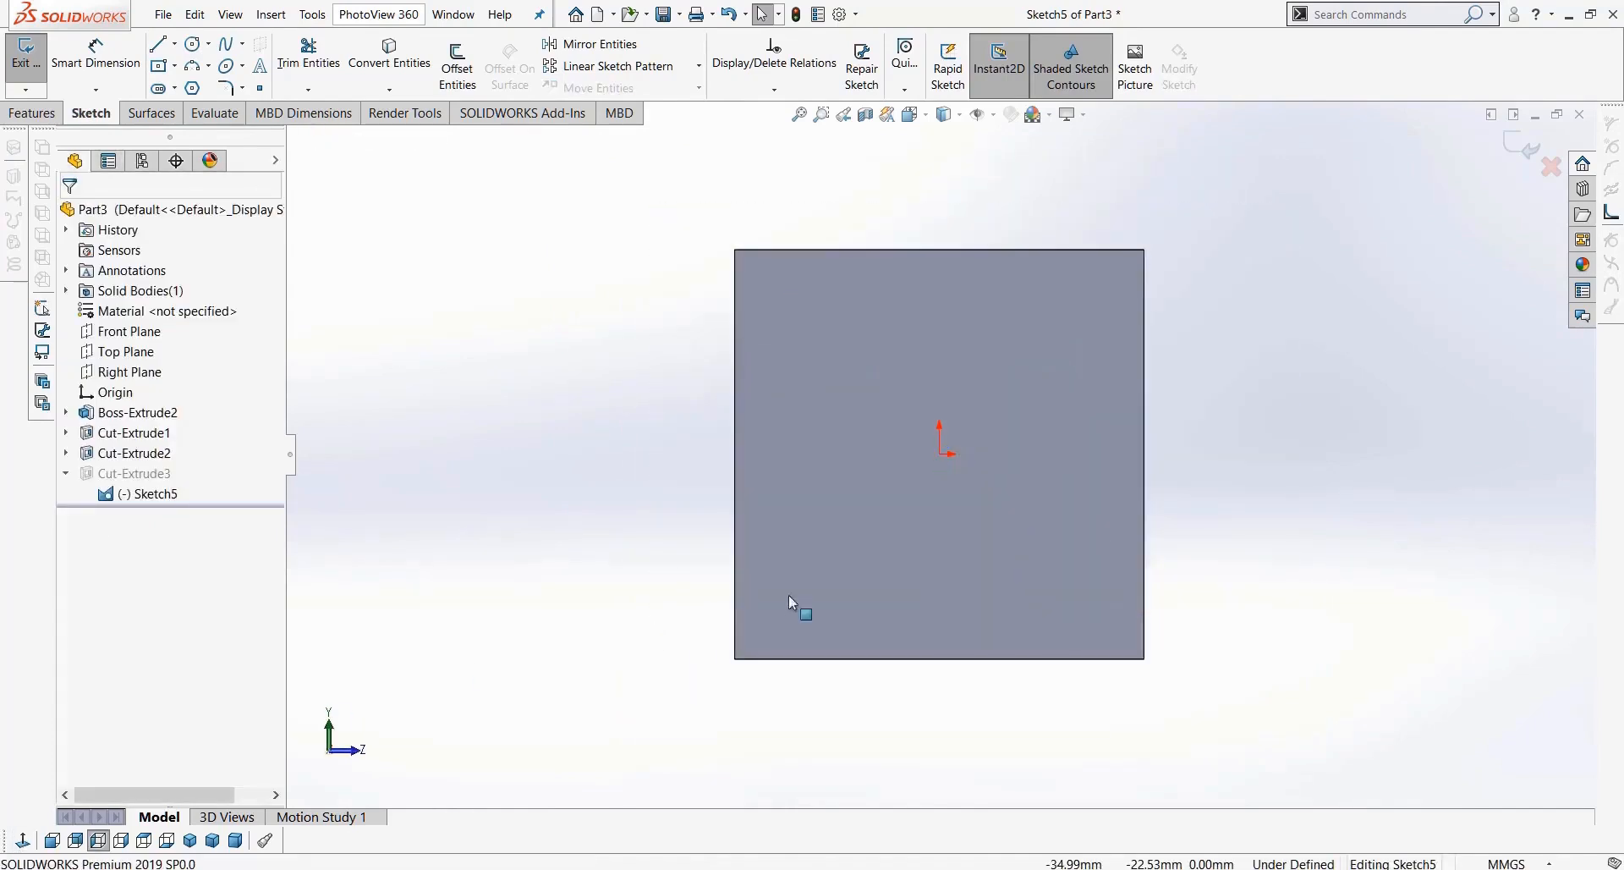
Step: Switch the display to hidden lines visible and view the sketch face straight on
{"action": "mouse_move", "coordinate": [765, 558]}
{"action": "middle_mouse_down"}
{"action": "mouse_move", "coordinate": [555, 580]}
{"action": "mouse_move", "coordinate": [783, 569]}
{"action": "middle_mouse_up"}
{"action": "left_click", "coordinate": [22, 841]}
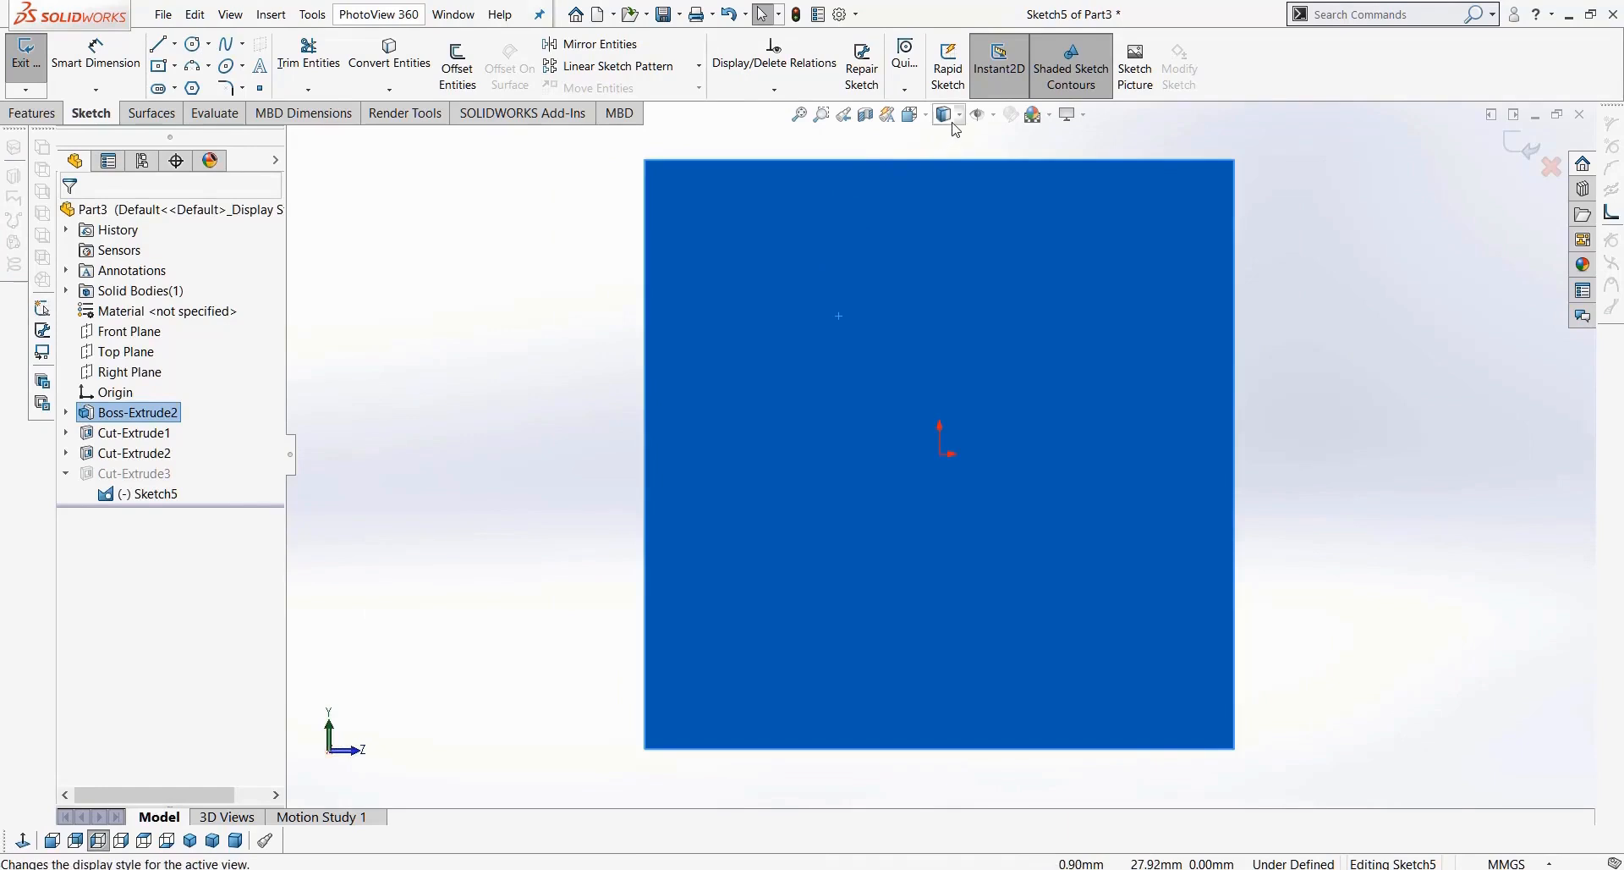
{"action": "left_click", "coordinate": [954, 117]}
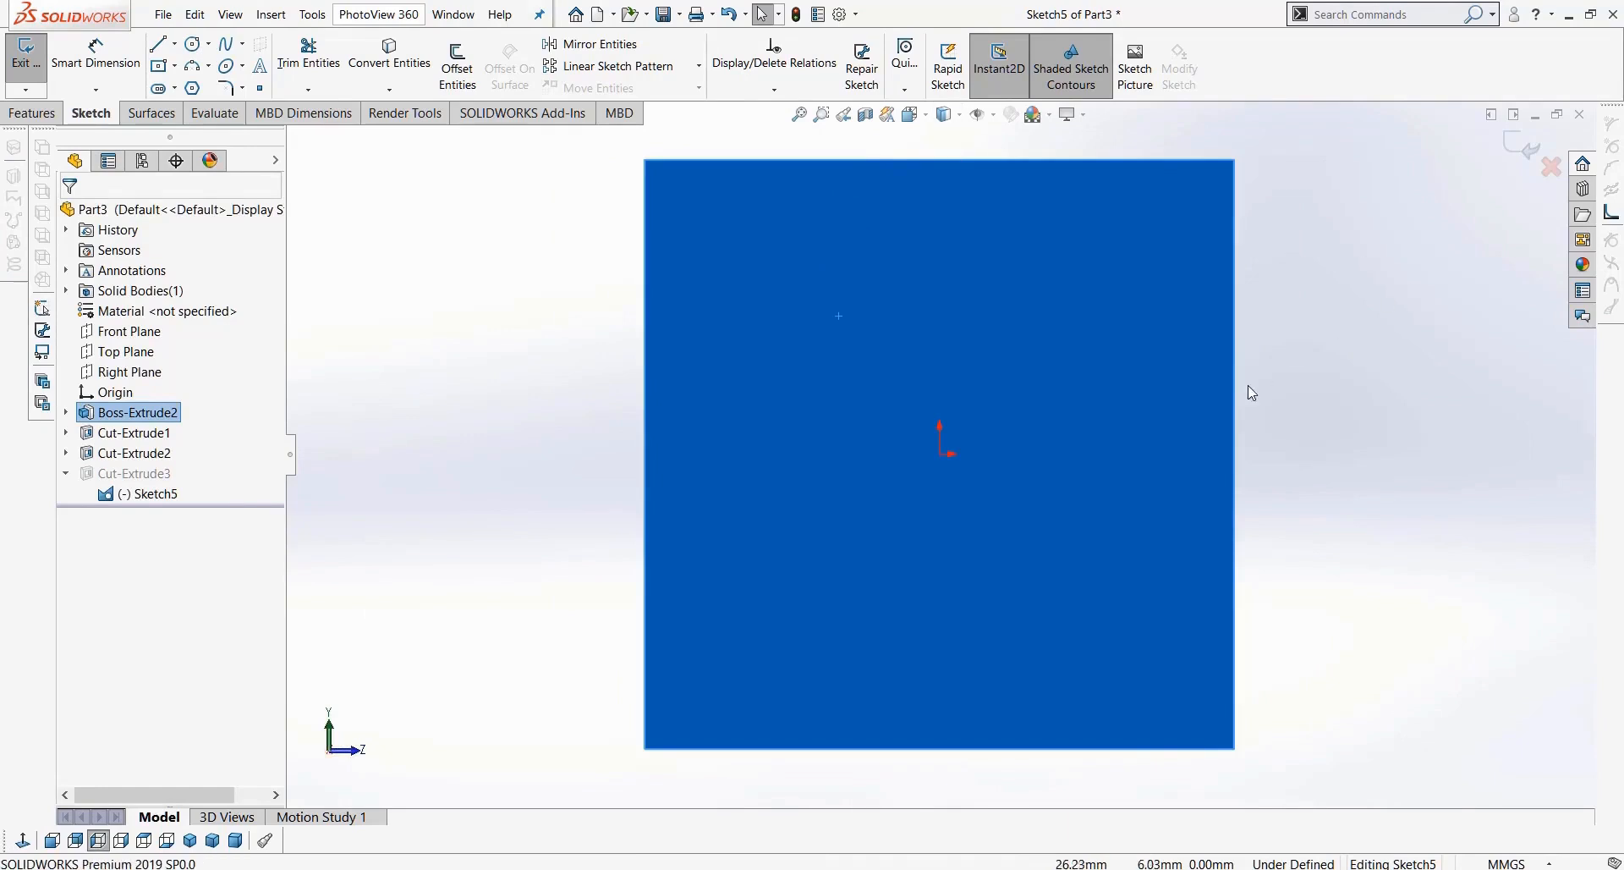
{"action": "key", "text": "z"}
{"action": "mouse_move", "coordinate": [1153, 367]}
{"action": "middle_mouse_down"}
{"action": "mouse_move", "coordinate": [1058, 398]}
{"action": "mouse_move", "coordinate": [1023, 368]}
{"action": "mouse_move", "coordinate": [897, 338]}
{"action": "mouse_move", "coordinate": [827, 296]}
{"action": "middle_mouse_up"}
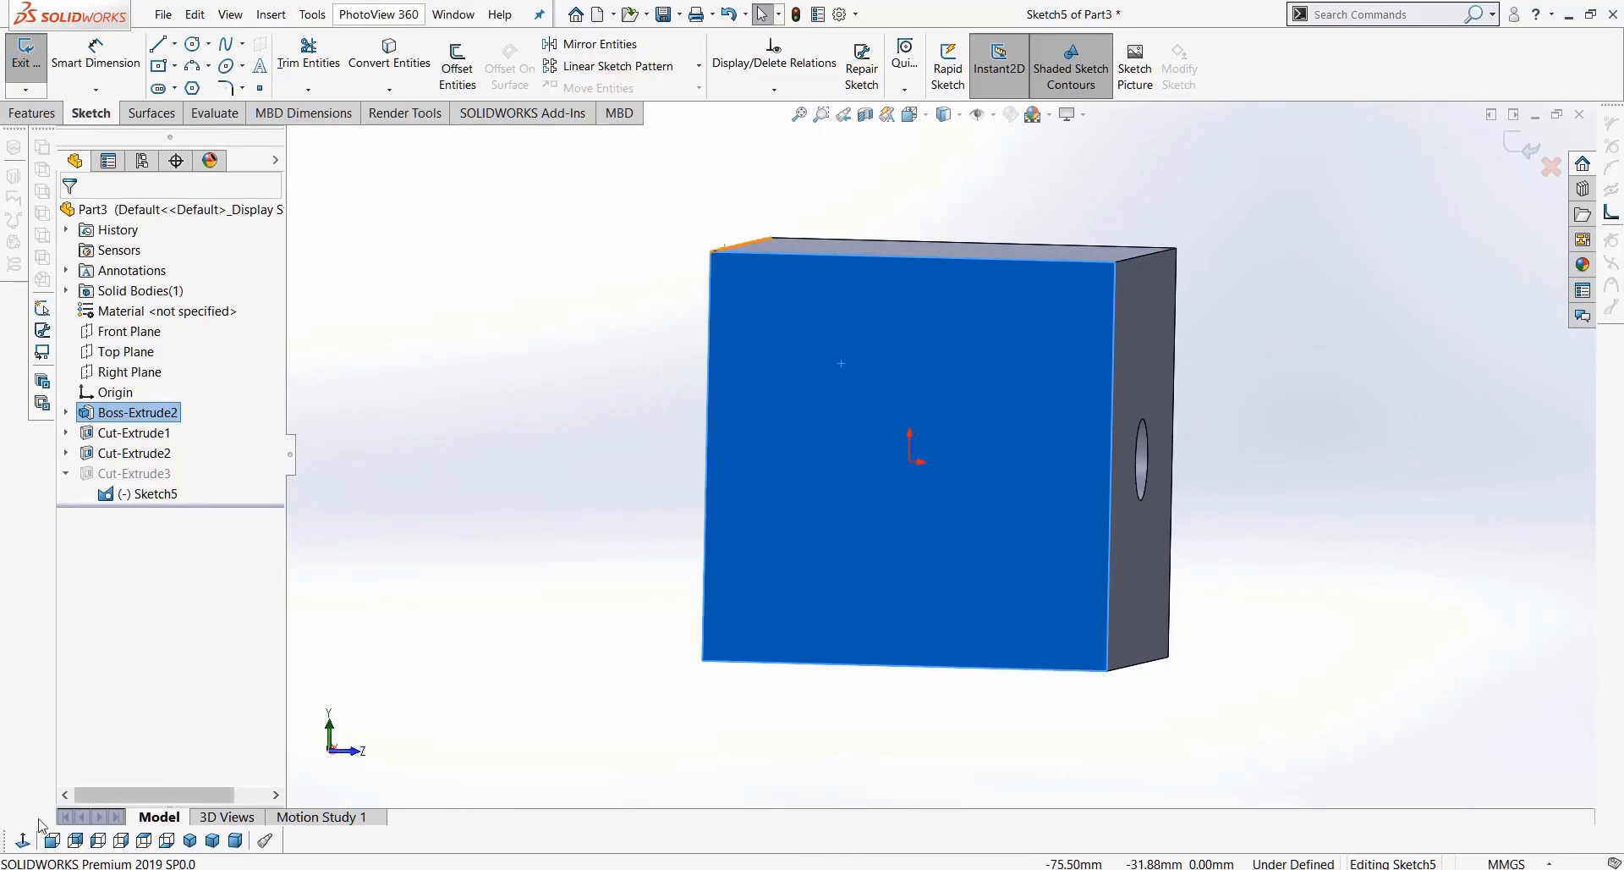
{"action": "left_click", "coordinate": [22, 840]}
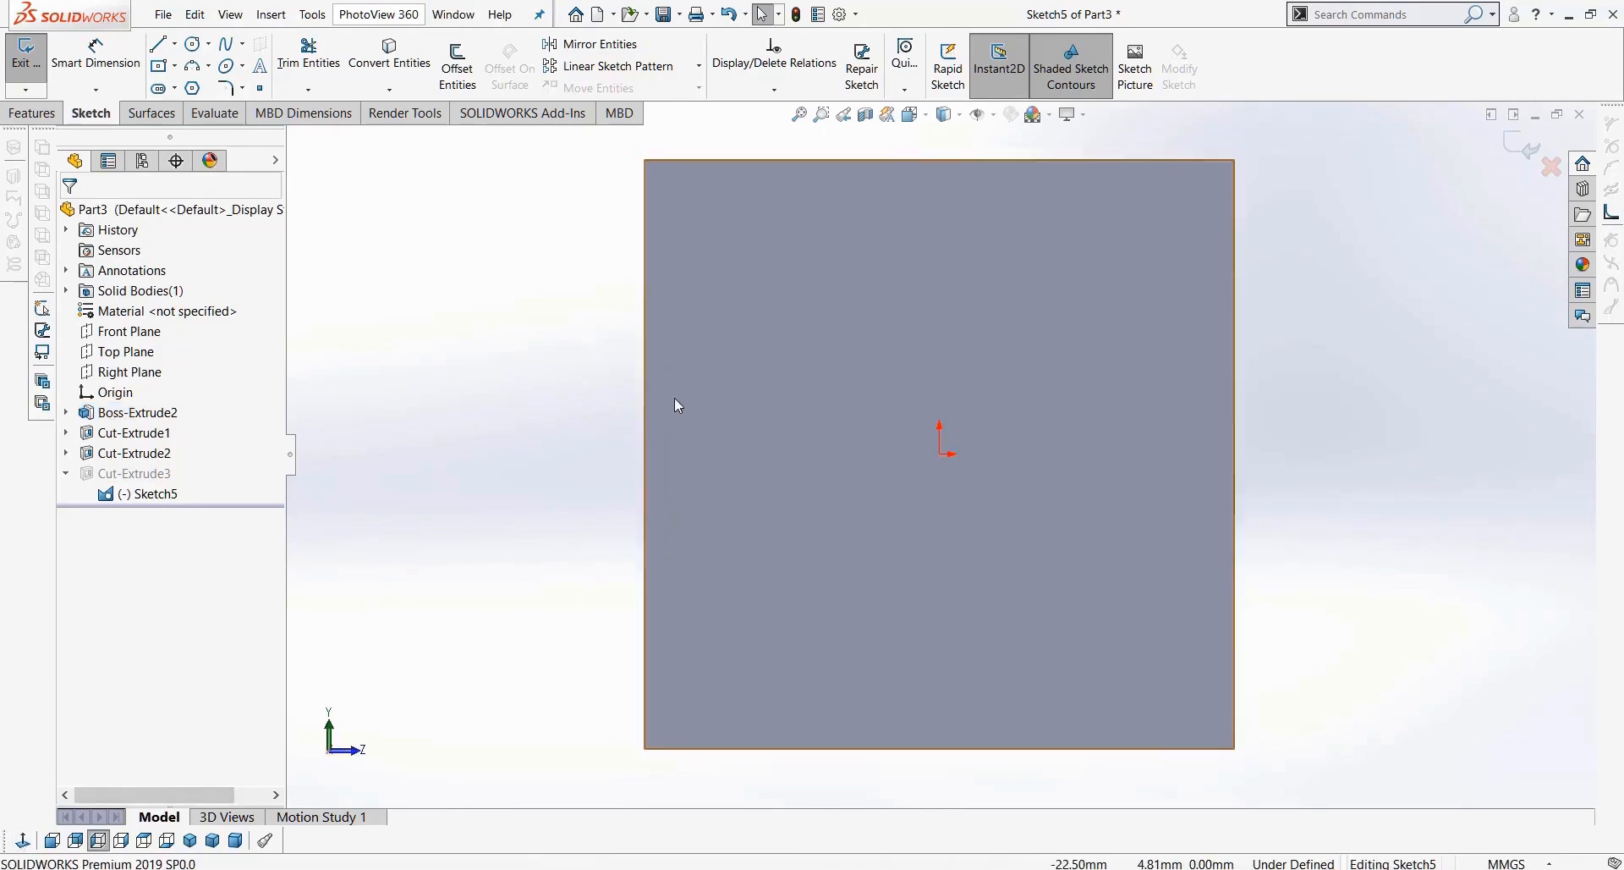
{"action": "left_click", "coordinate": [945, 116]}
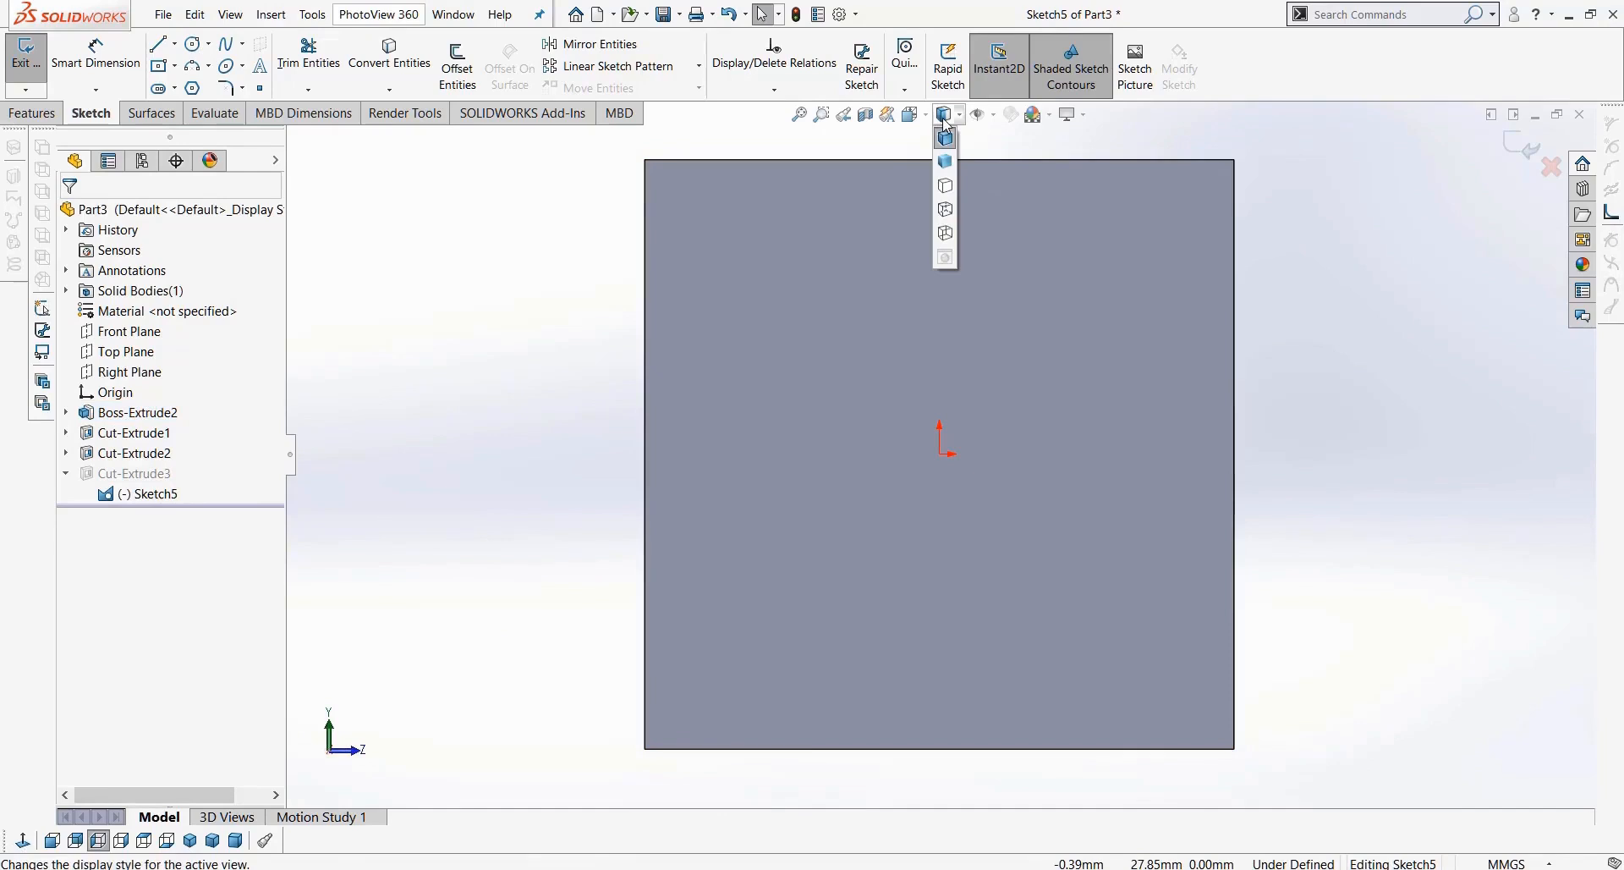
{"action": "left_click", "coordinate": [946, 210]}
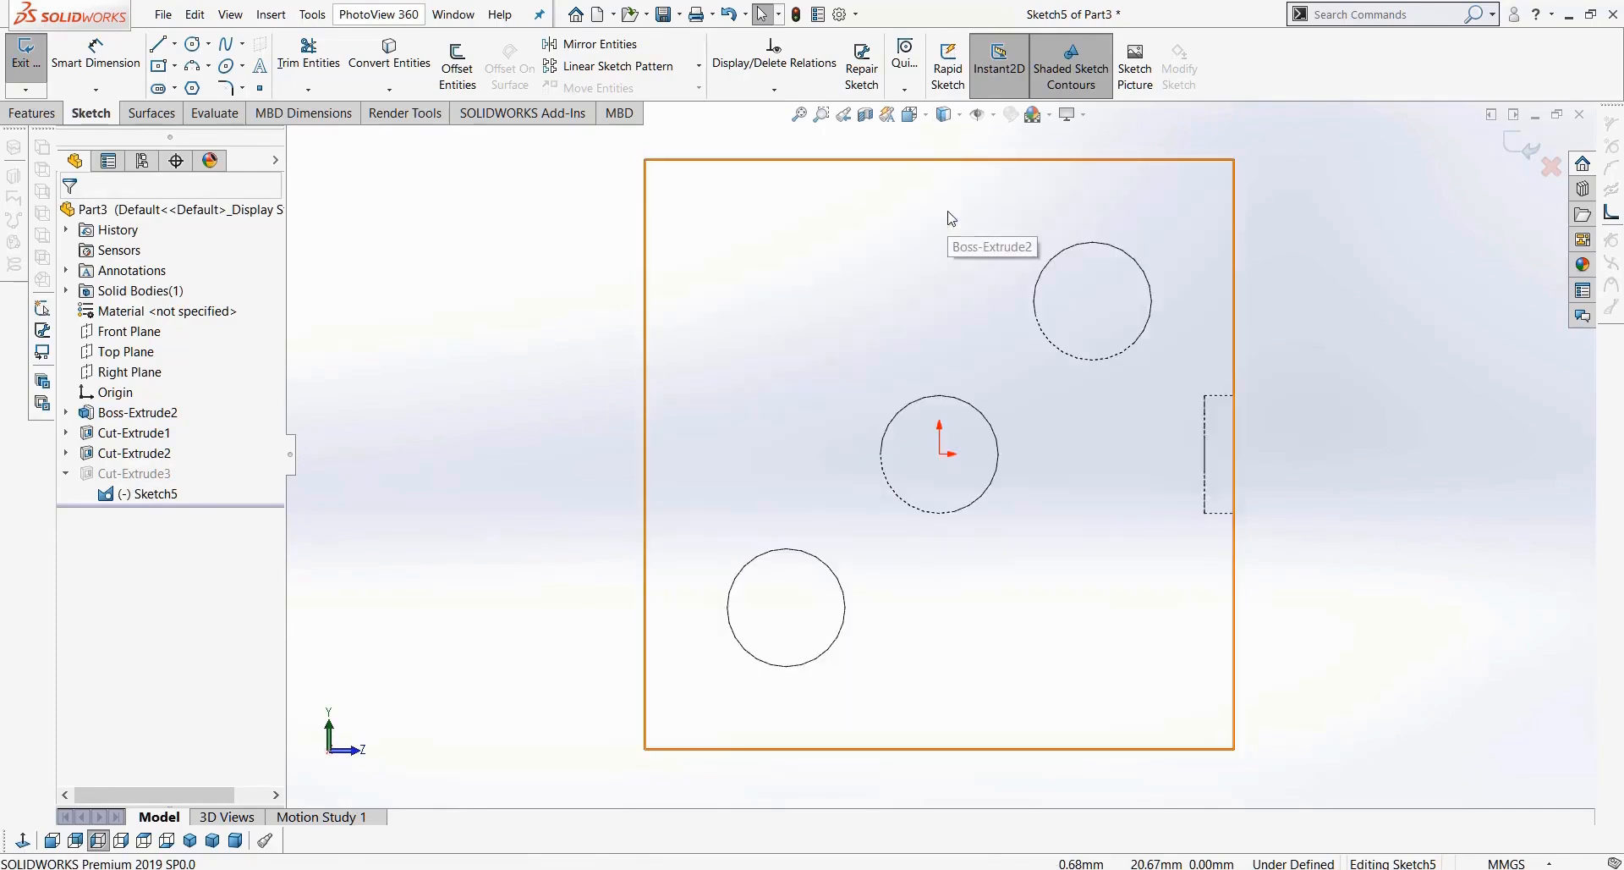
{"action": "middle_click_drag", "start_coordinate": [944, 284], "coordinate": [1044, 429]}
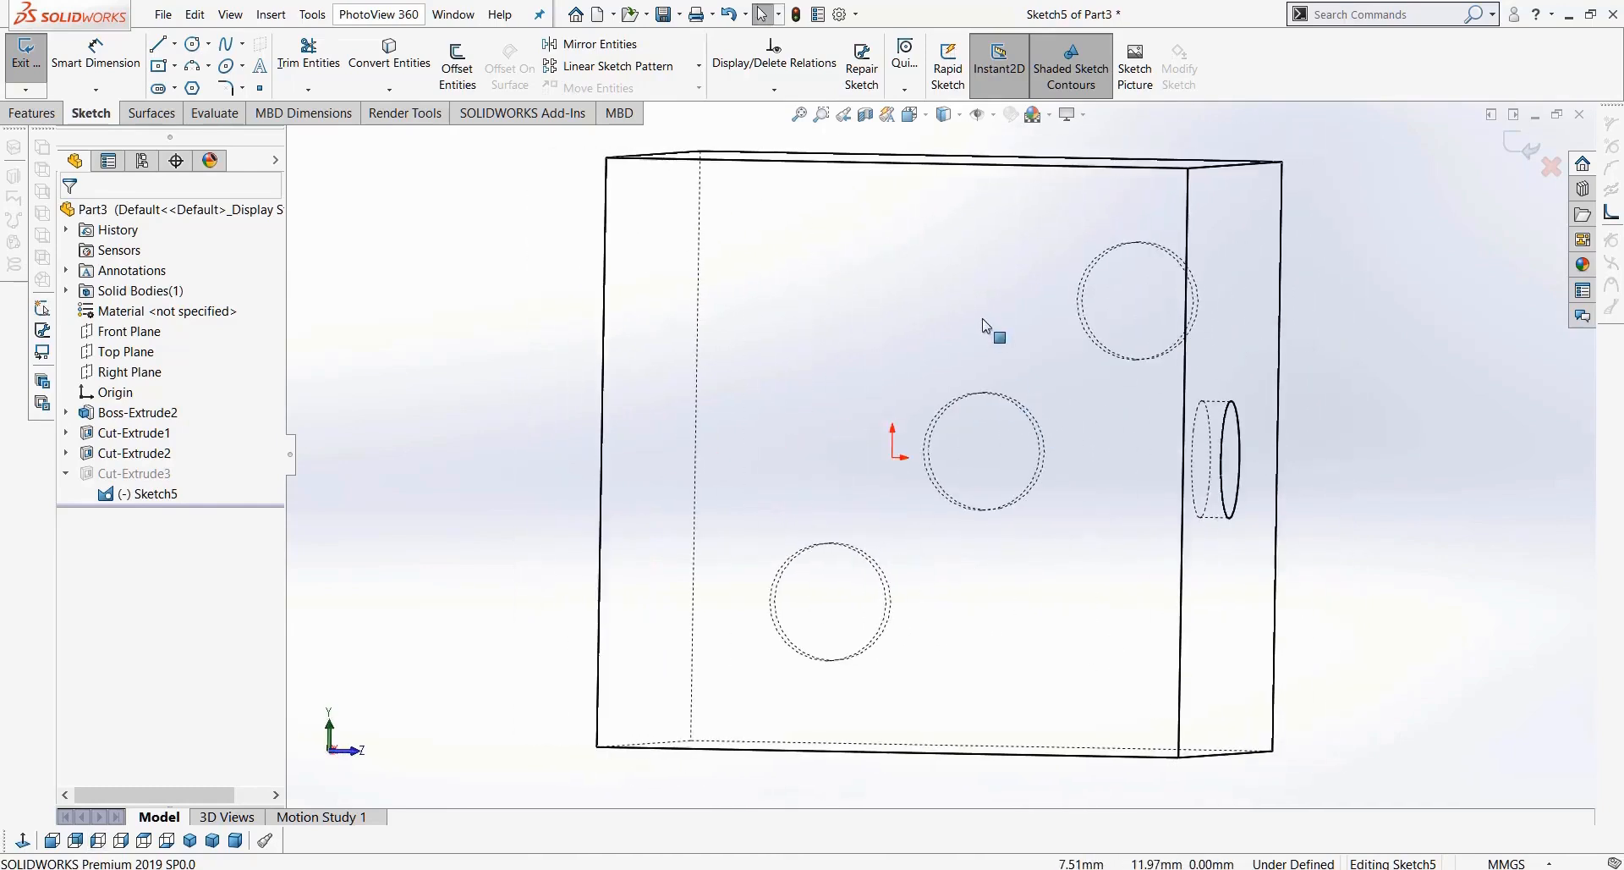
{"action": "left_click", "coordinate": [980, 319]}
{"action": "scroll", "coordinate": [561, 616], "scroll_direction": "up", "scroll_amount": 1}
{"action": "left_click", "coordinate": [30, 842]}
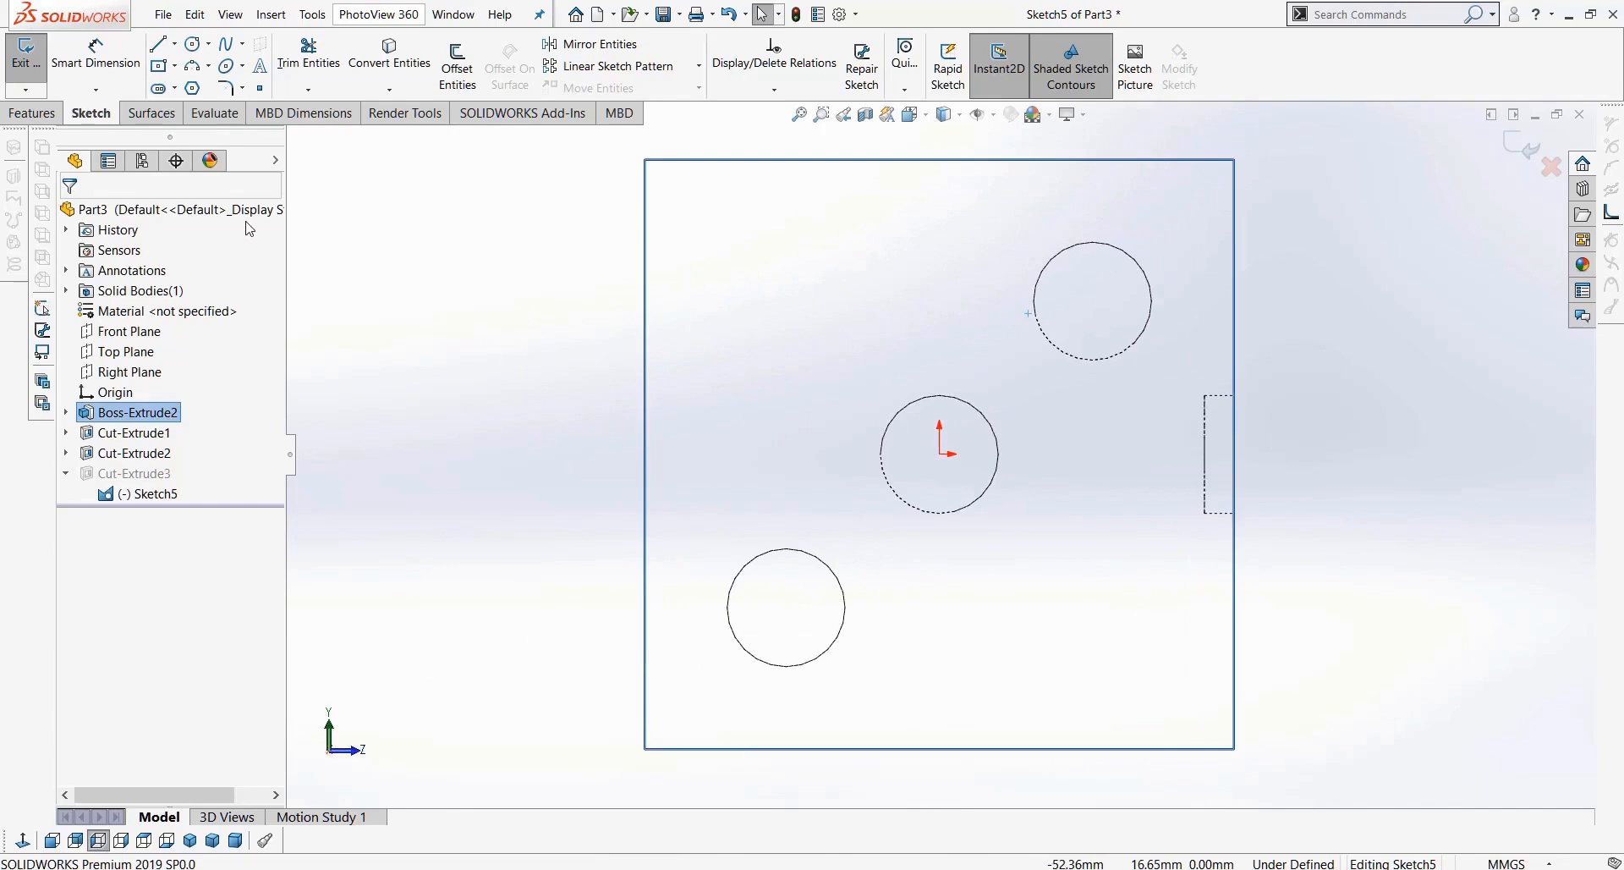
Step: Sketch a circle about 17.9 mm in diameter centred on the upper-right hole seen through the part
{"action": "left_click", "coordinate": [193, 44]}
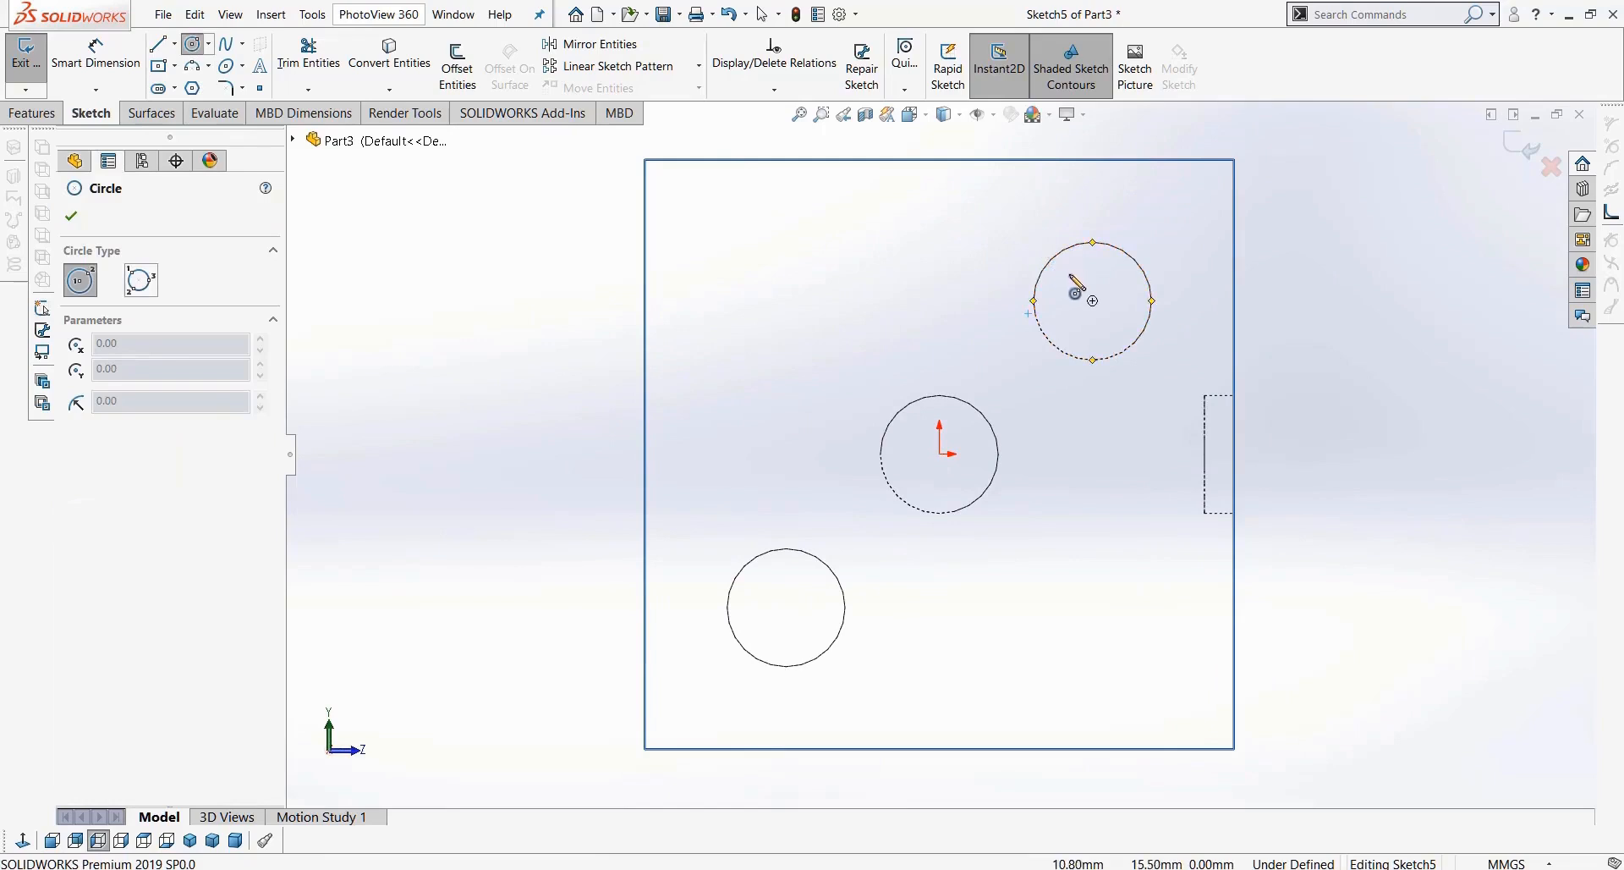
{"action": "left_click", "coordinate": [1093, 302]}
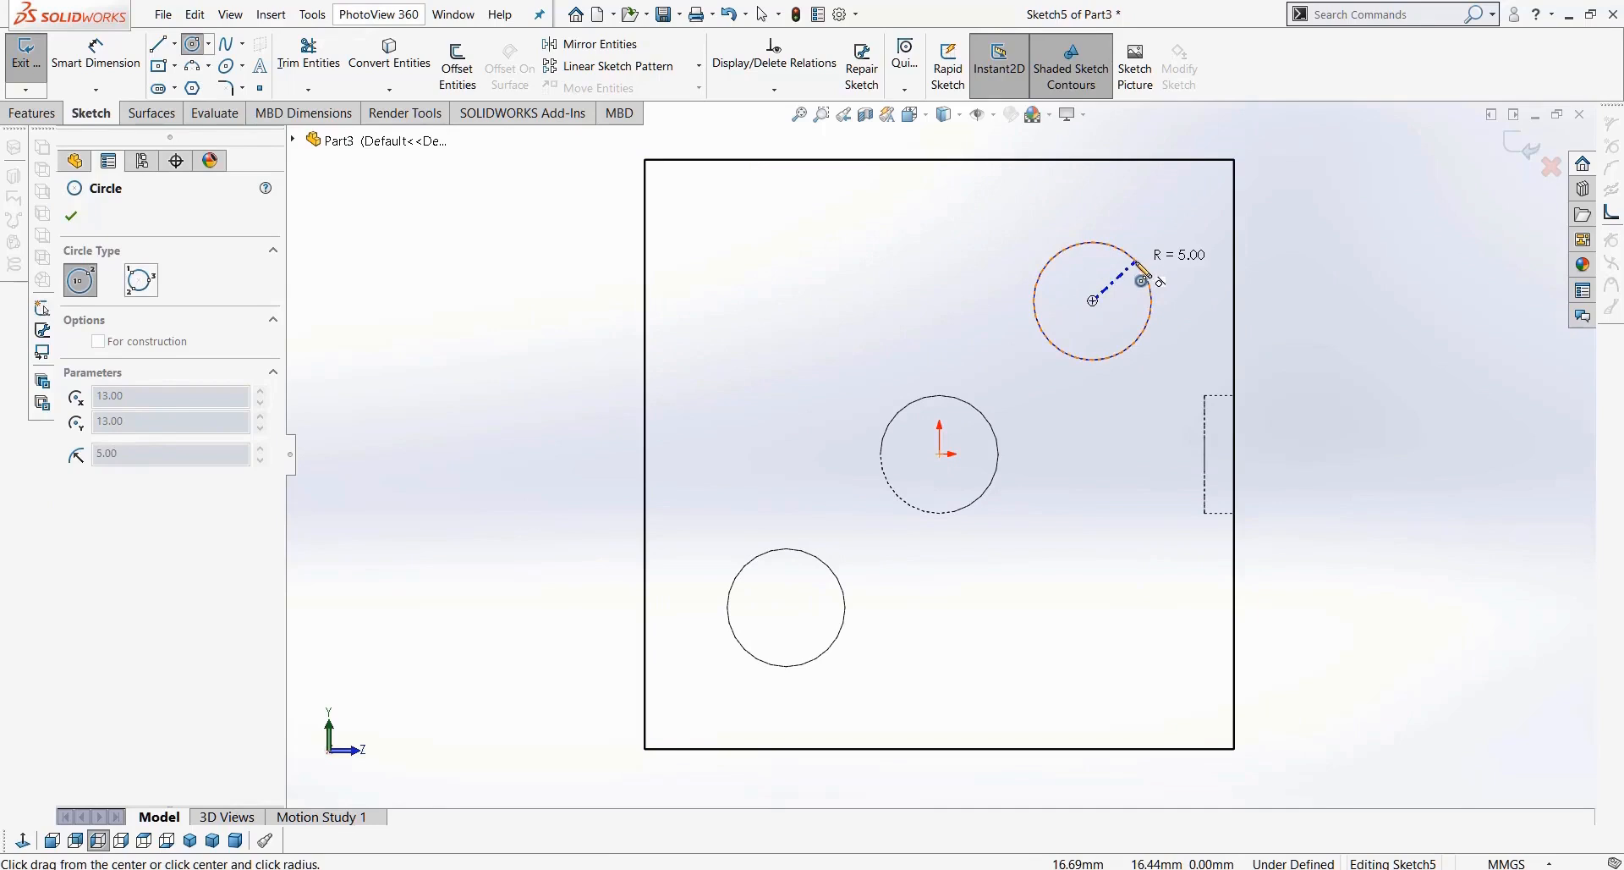
{"action": "left_click", "coordinate": [1171, 239]}
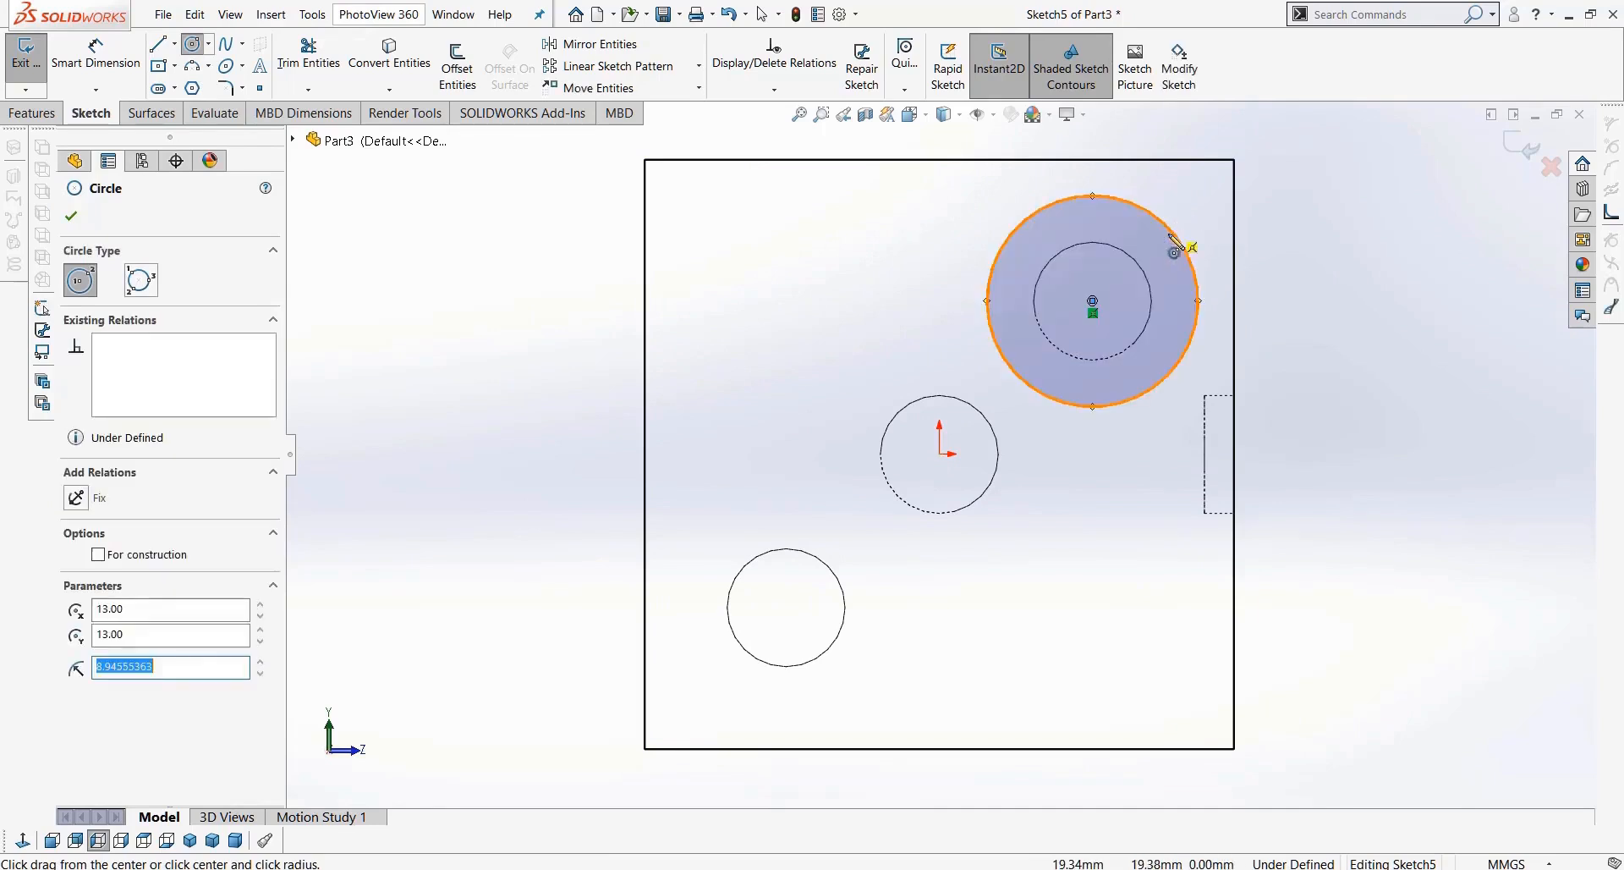
{"action": "key", "text": "Escape"}
{"action": "left_click", "coordinate": [1349, 355]}
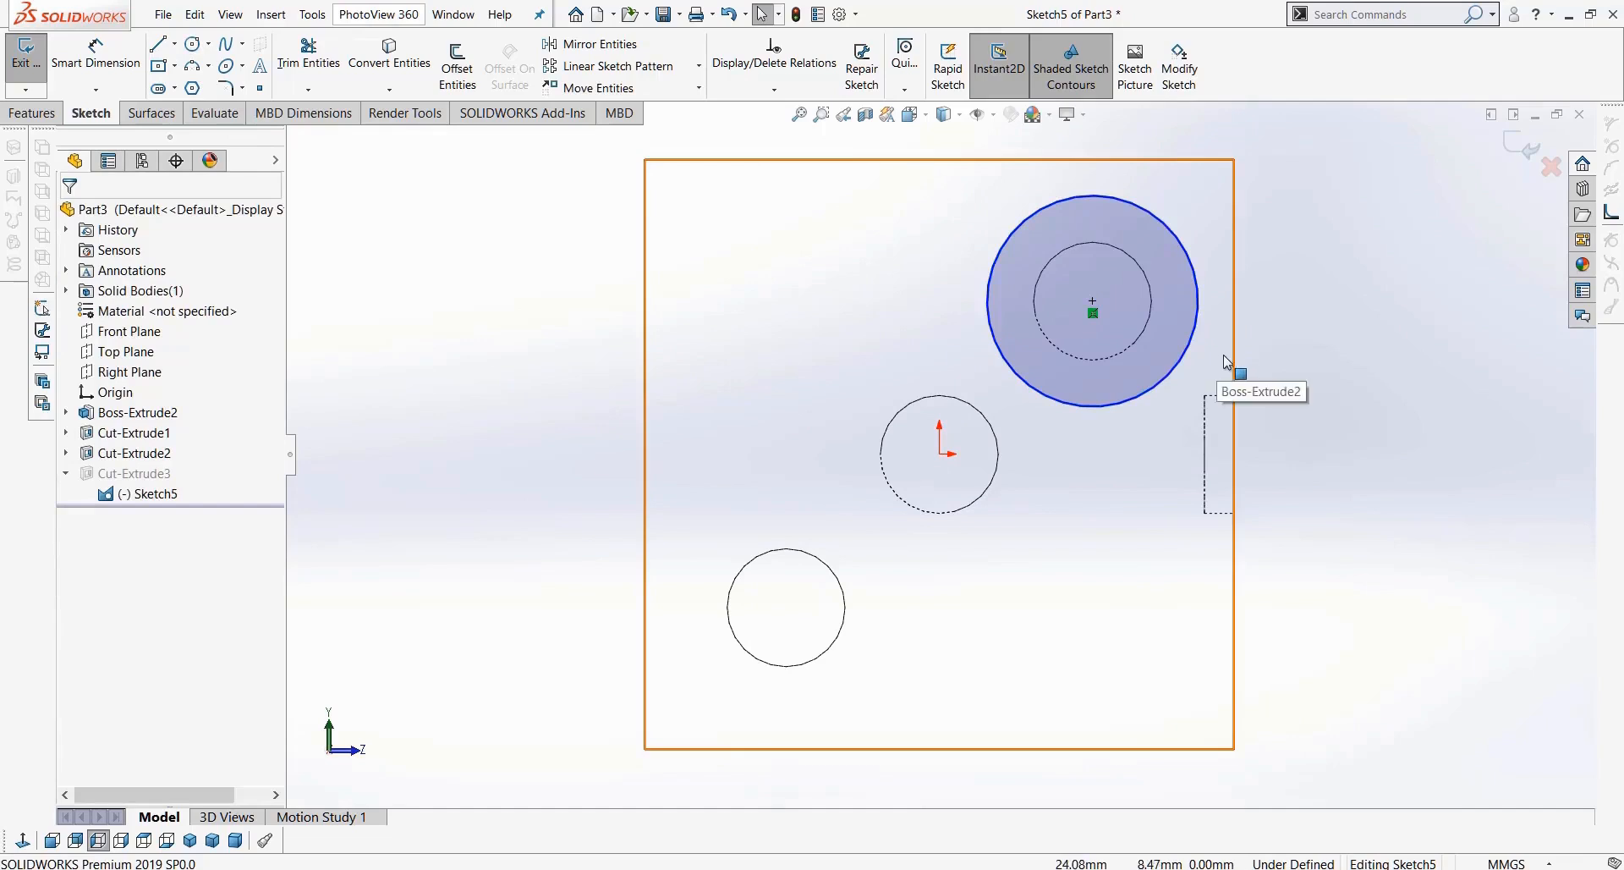
Step: Try a 10 mm diameter dimension on the new circle and undo it
{"action": "left_click", "coordinate": [1181, 364]}
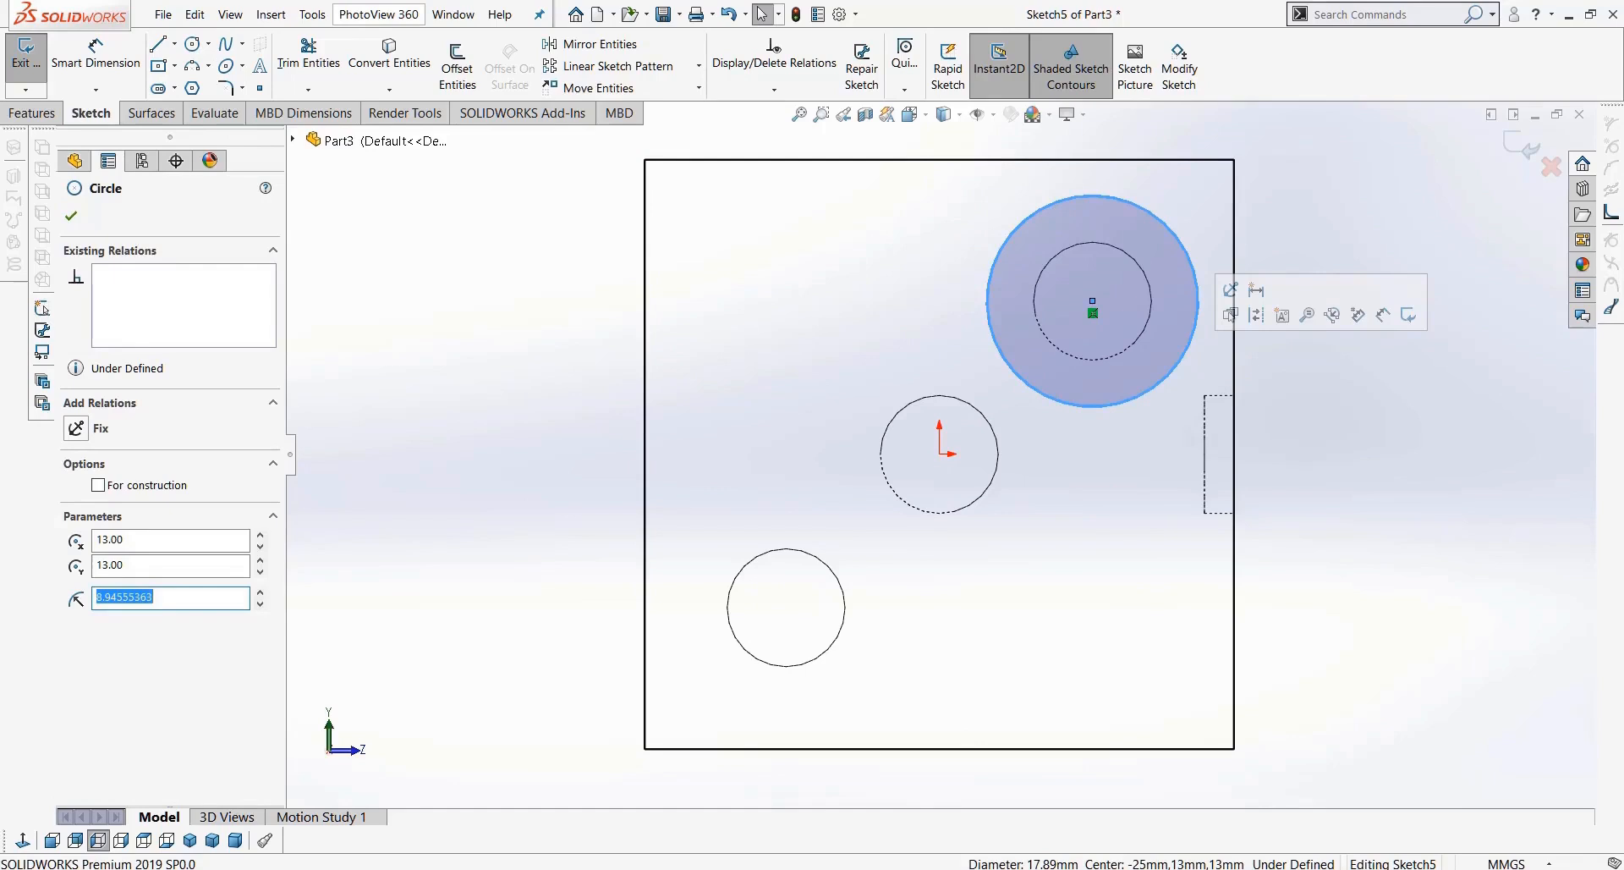
{"action": "left_click", "coordinate": [1323, 428]}
{"action": "left_click", "coordinate": [96, 55]}
{"action": "left_click", "coordinate": [1183, 366]}
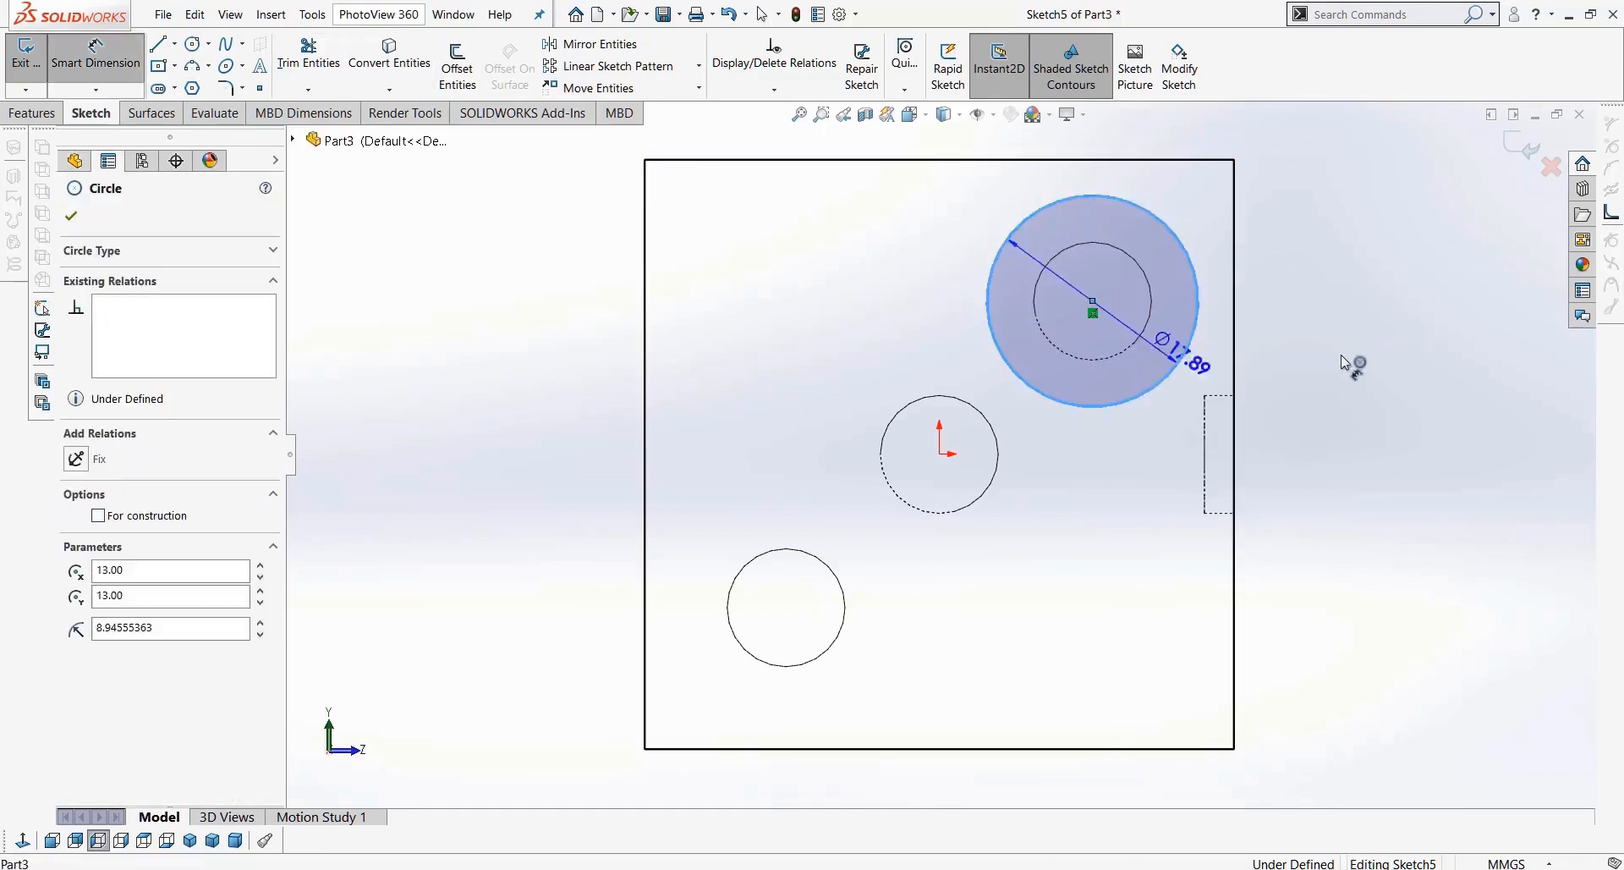
{"action": "left_click", "coordinate": [1345, 361]}
{"action": "type", "text": "10"}
{"action": "key", "text": "Return"}
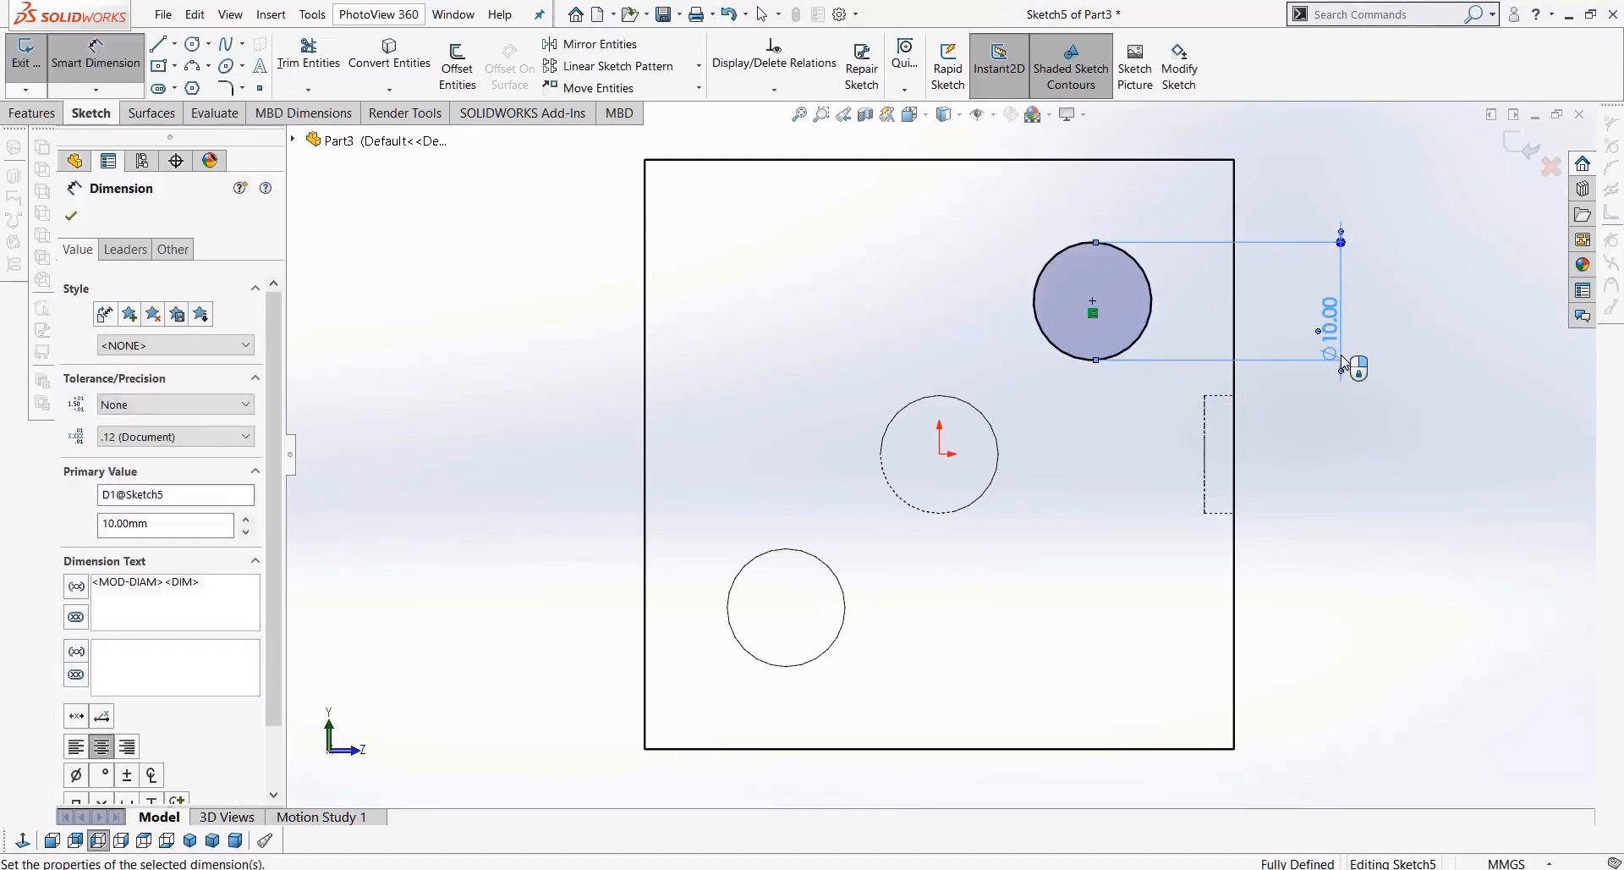
{"action": "key", "text": "ctrl+z"}
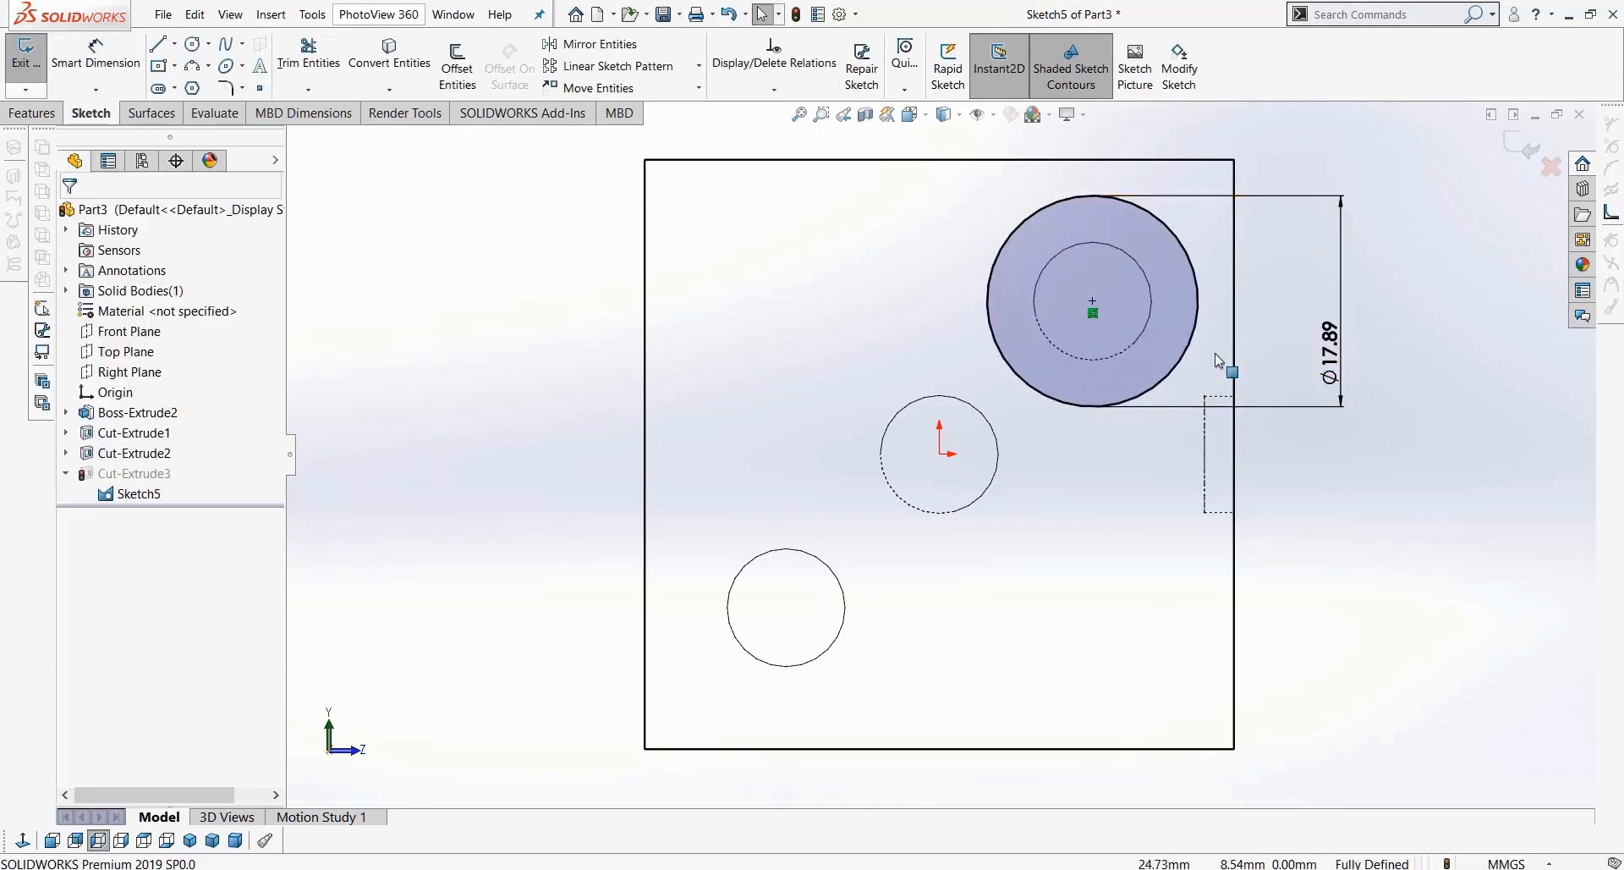
{"action": "left_click", "coordinate": [1180, 358]}
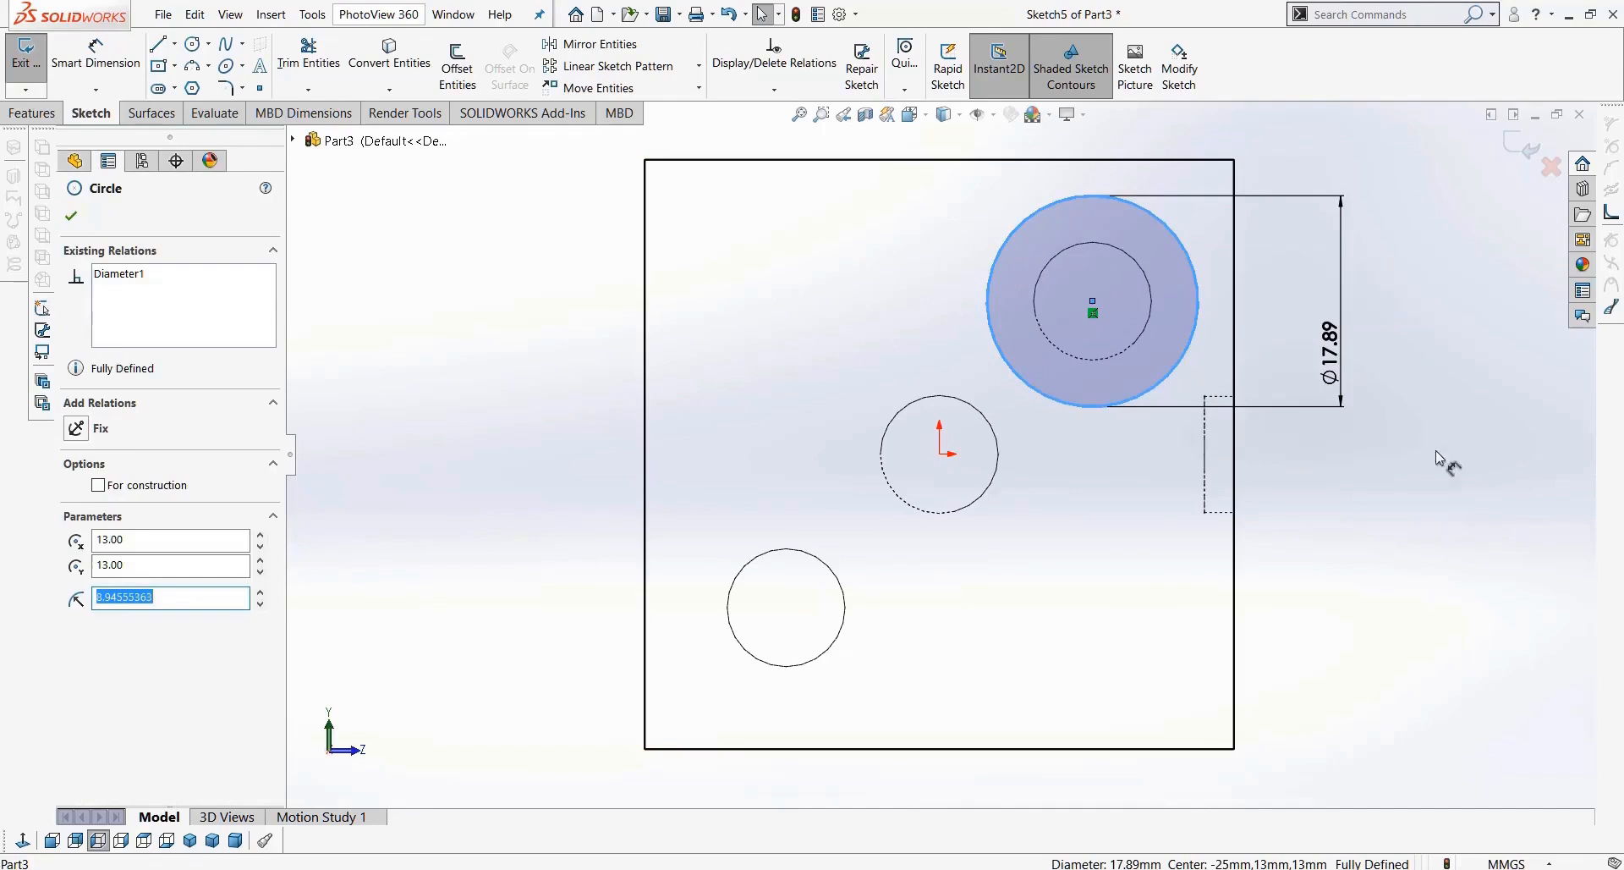
{"action": "left_click", "coordinate": [1435, 450]}
{"action": "left_click", "coordinate": [1186, 361]}
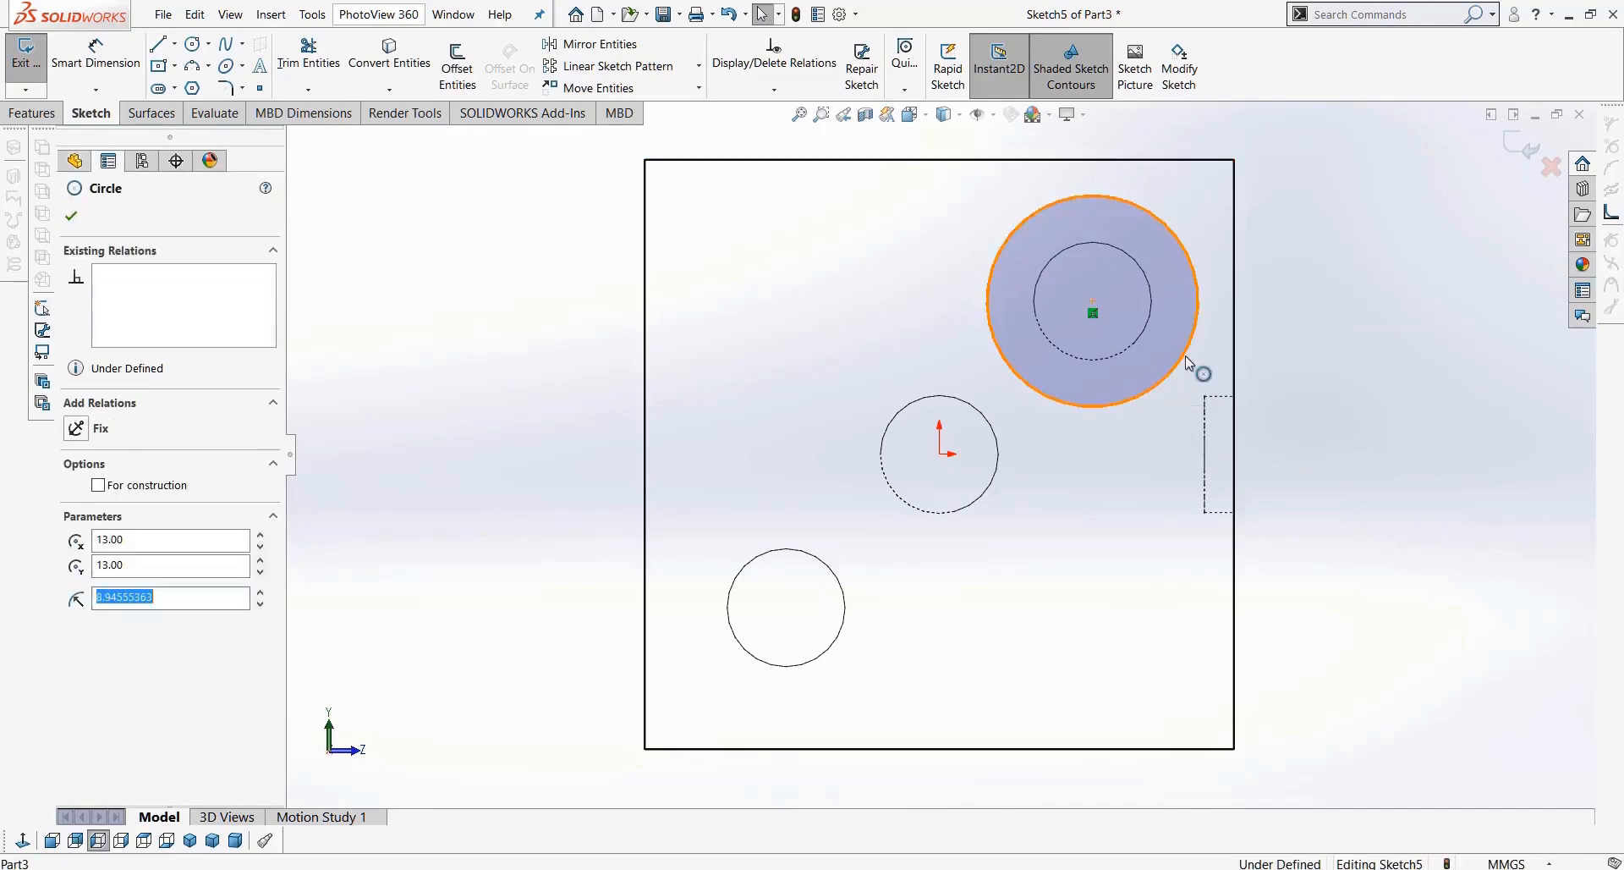
Step: Try an Equal relation between the circle and the edge of the upper-right hole behind it, and undo it
{"action": "left_click", "coordinate": [1126, 350]}
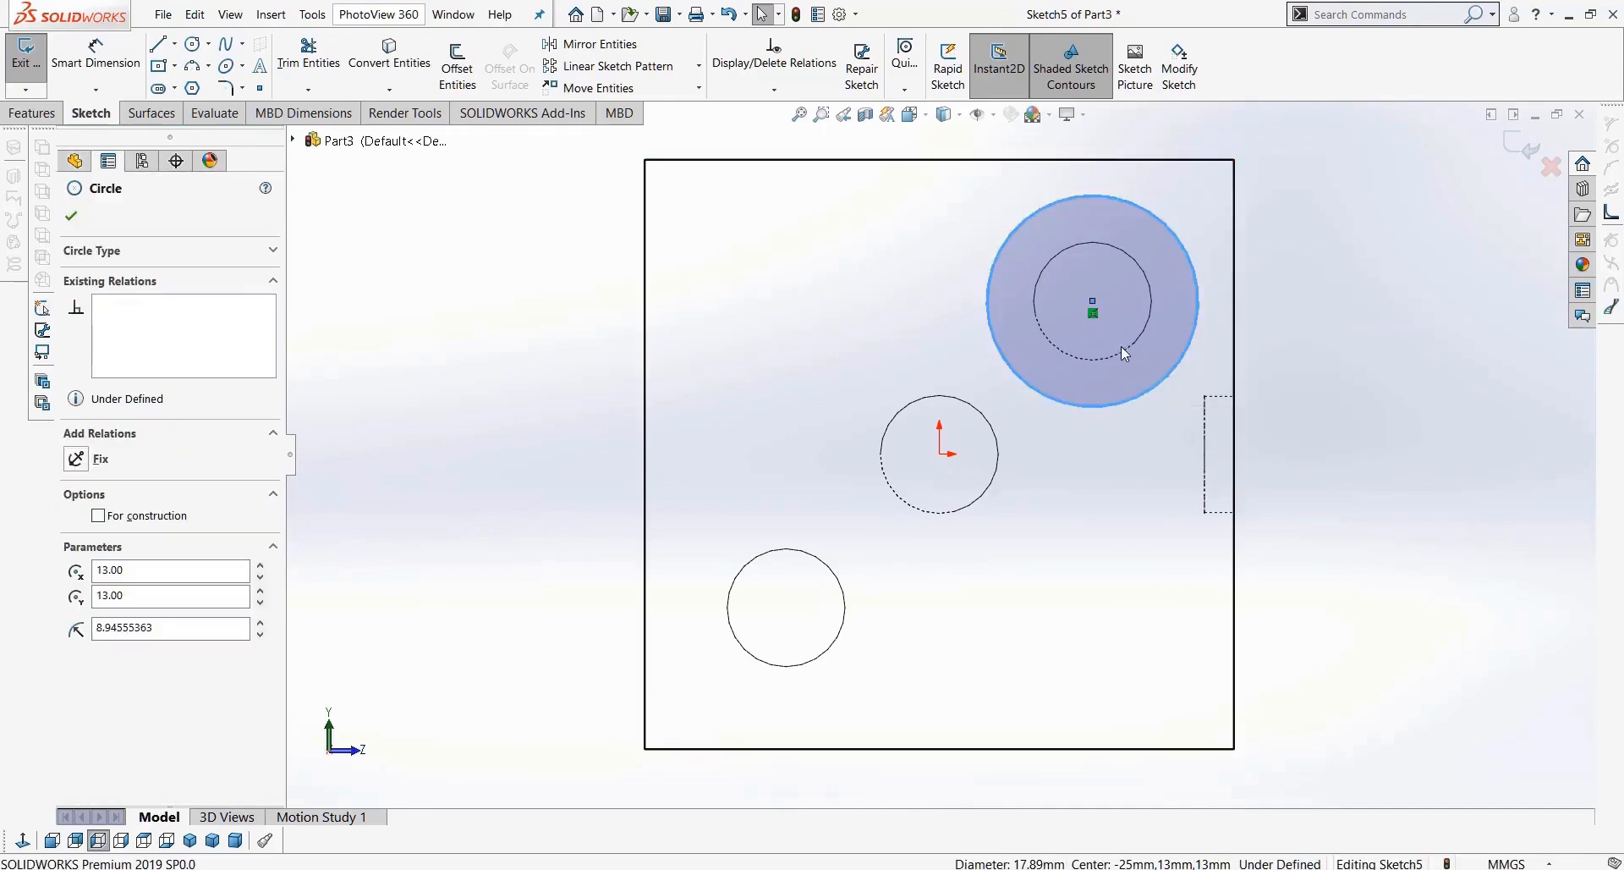
{"action": "left_click", "coordinate": [1500, 431]}
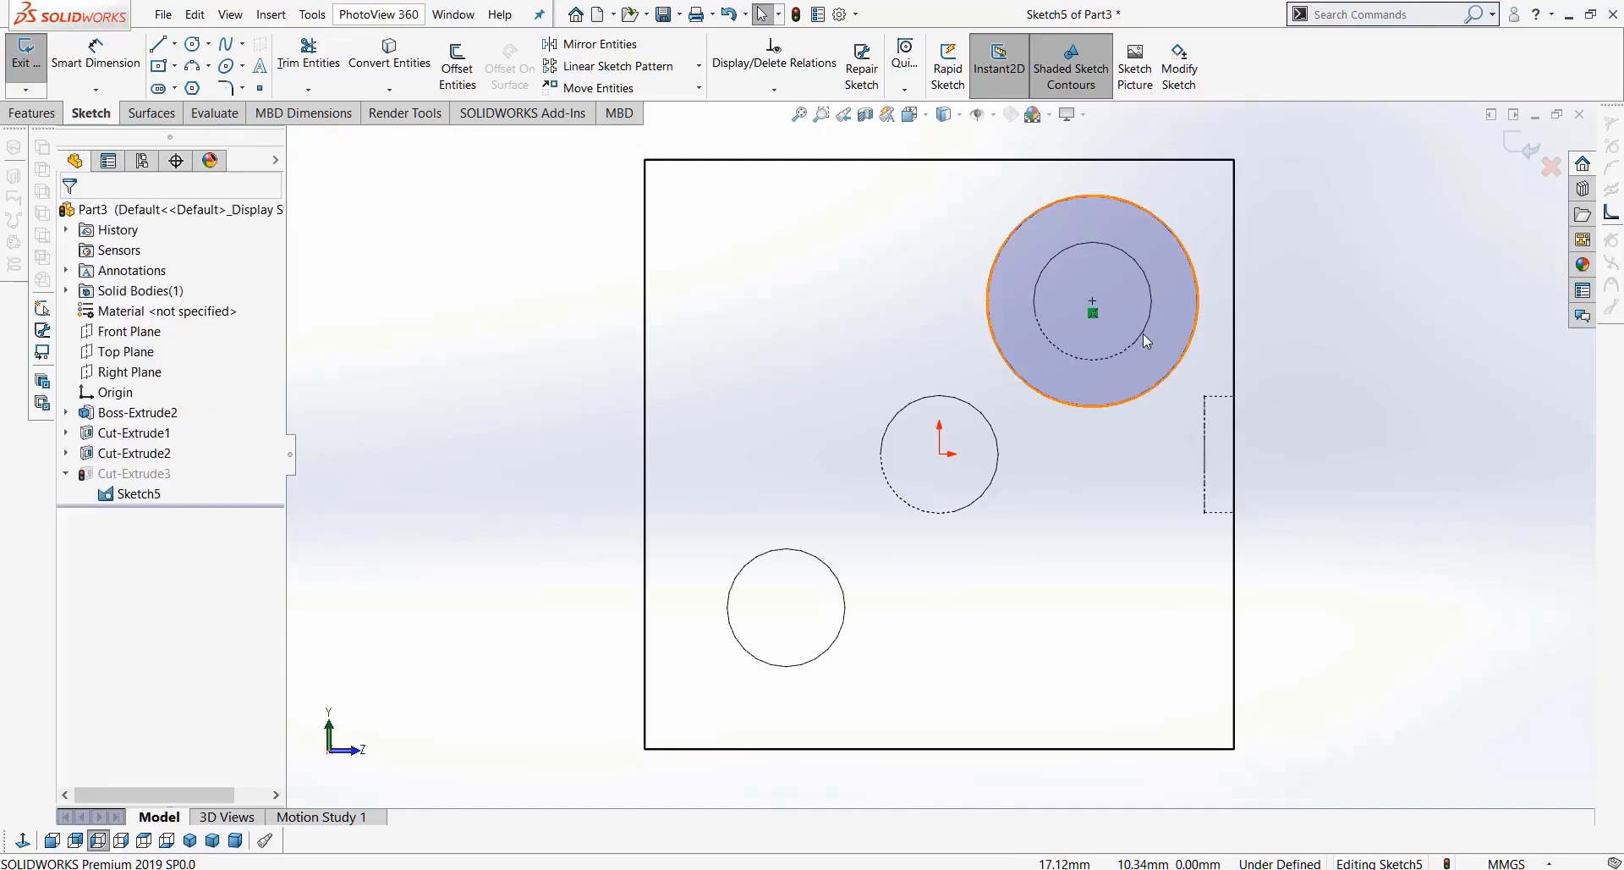
{"action": "left_click", "coordinate": [1120, 322]}
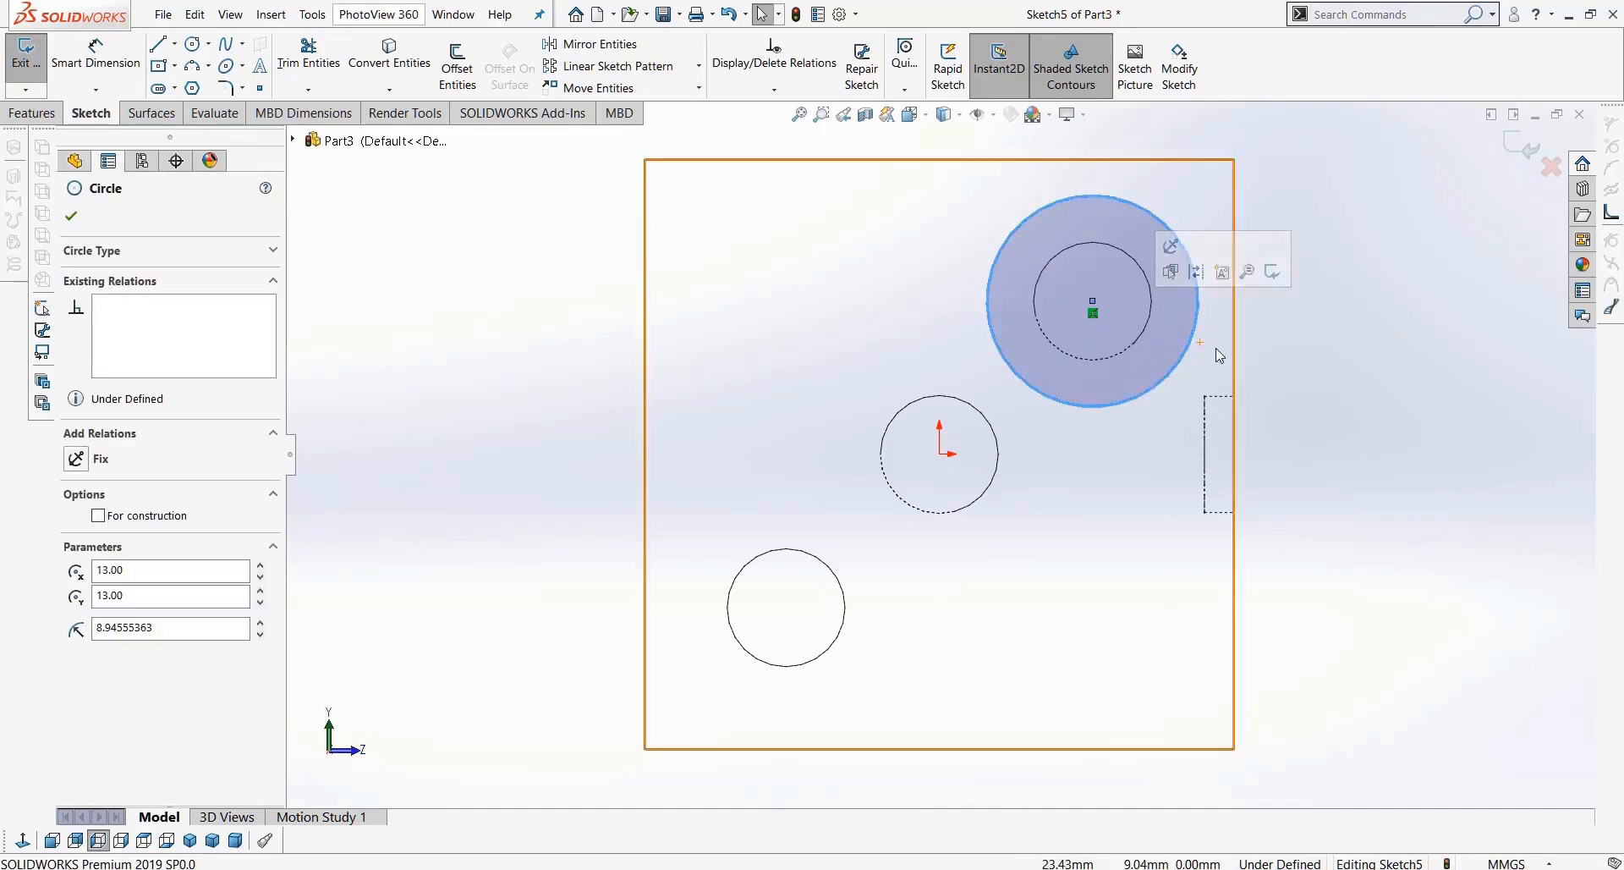
{"action": "middle_click_drag", "start_coordinate": [1217, 348], "coordinate": [1185, 329]}
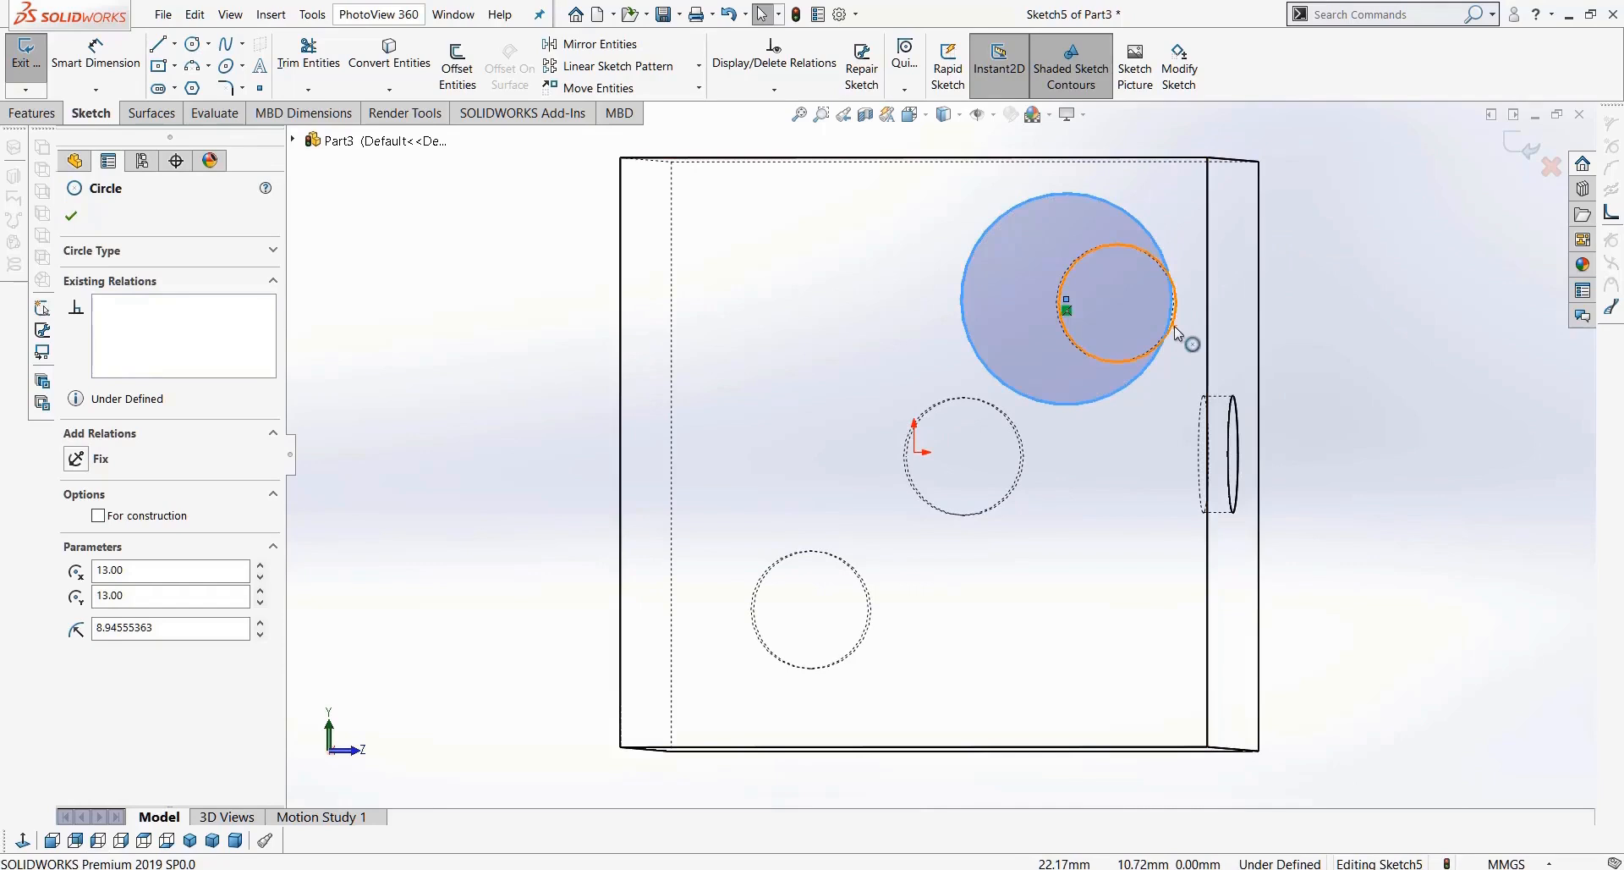
{"action": "left_click", "coordinate": [1175, 327]}
{"action": "left_click", "coordinate": [1127, 384], "text": "ctrl"}
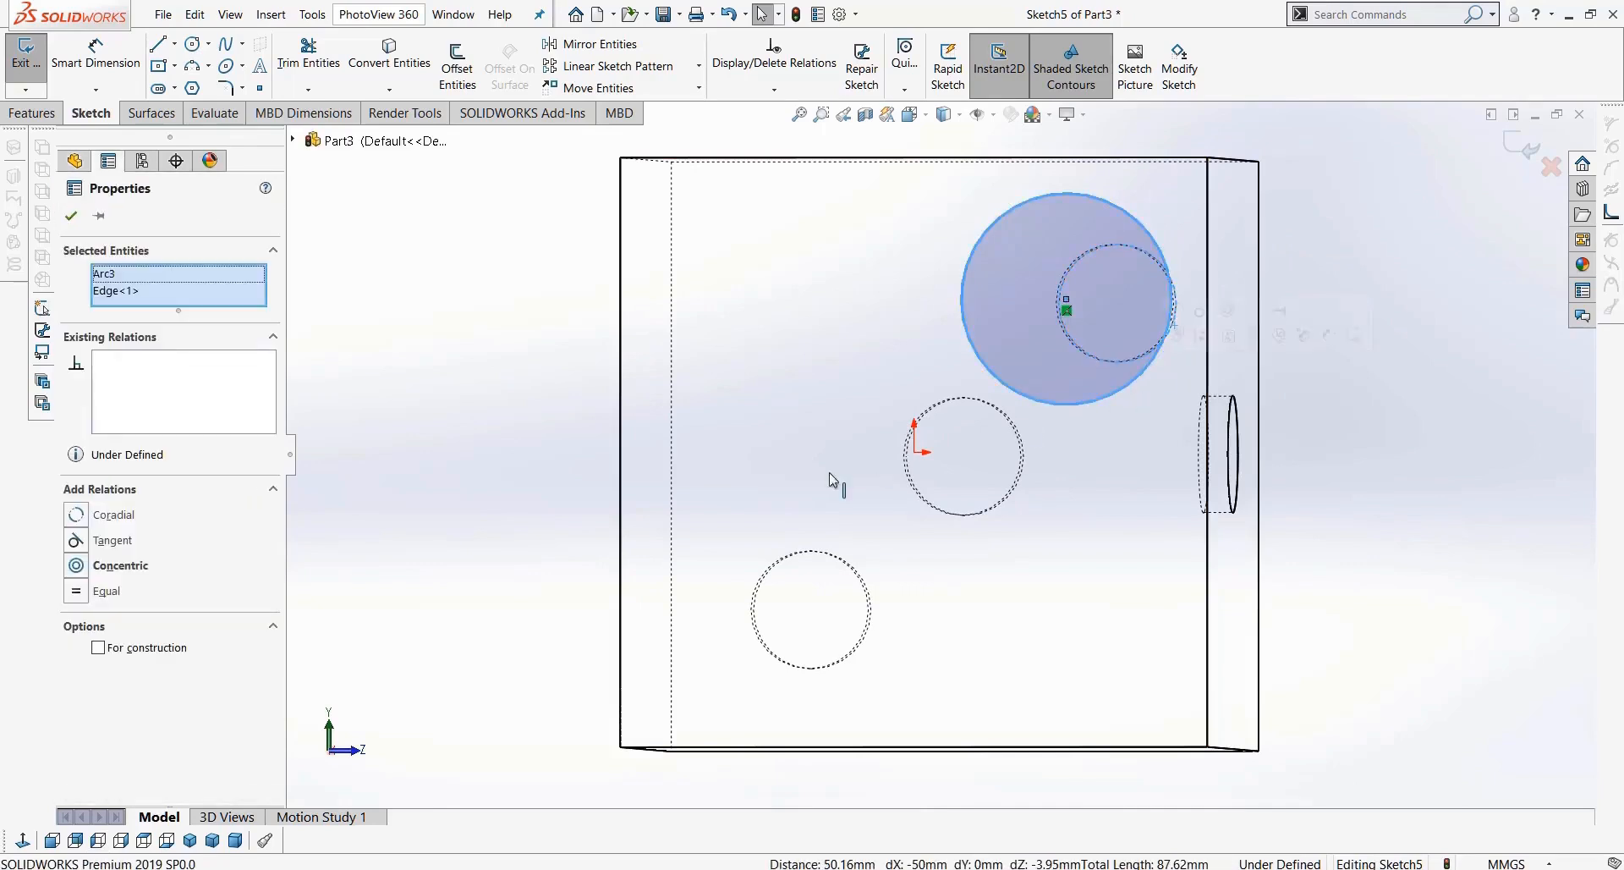
{"action": "key", "text": "ctrl+8"}
{"action": "left_click", "coordinate": [75, 591]}
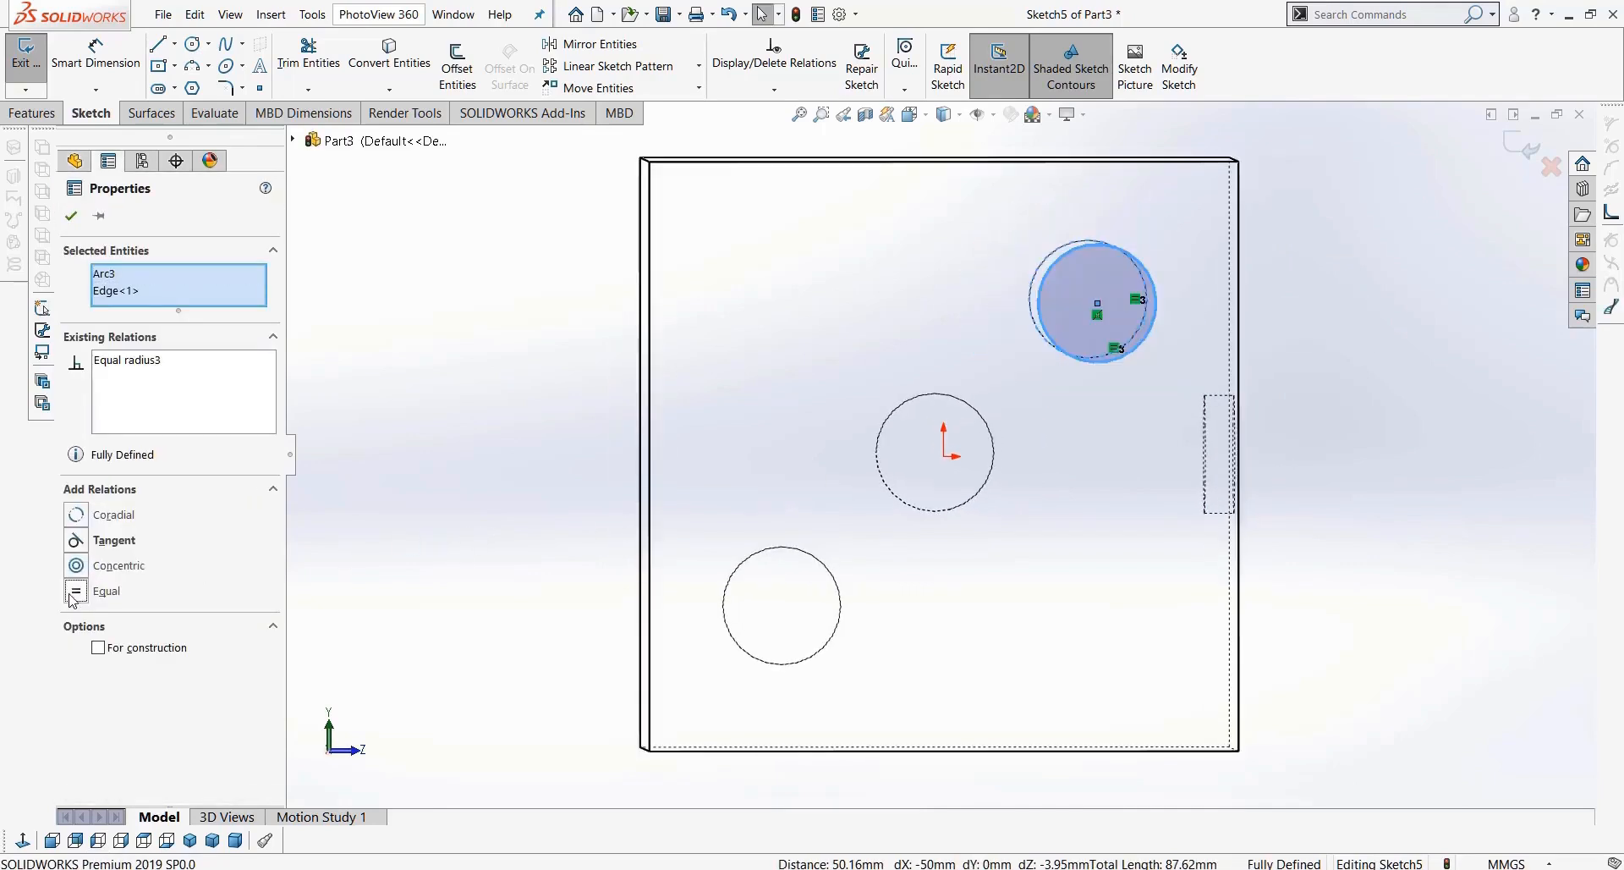
{"action": "left_click", "coordinate": [23, 840]}
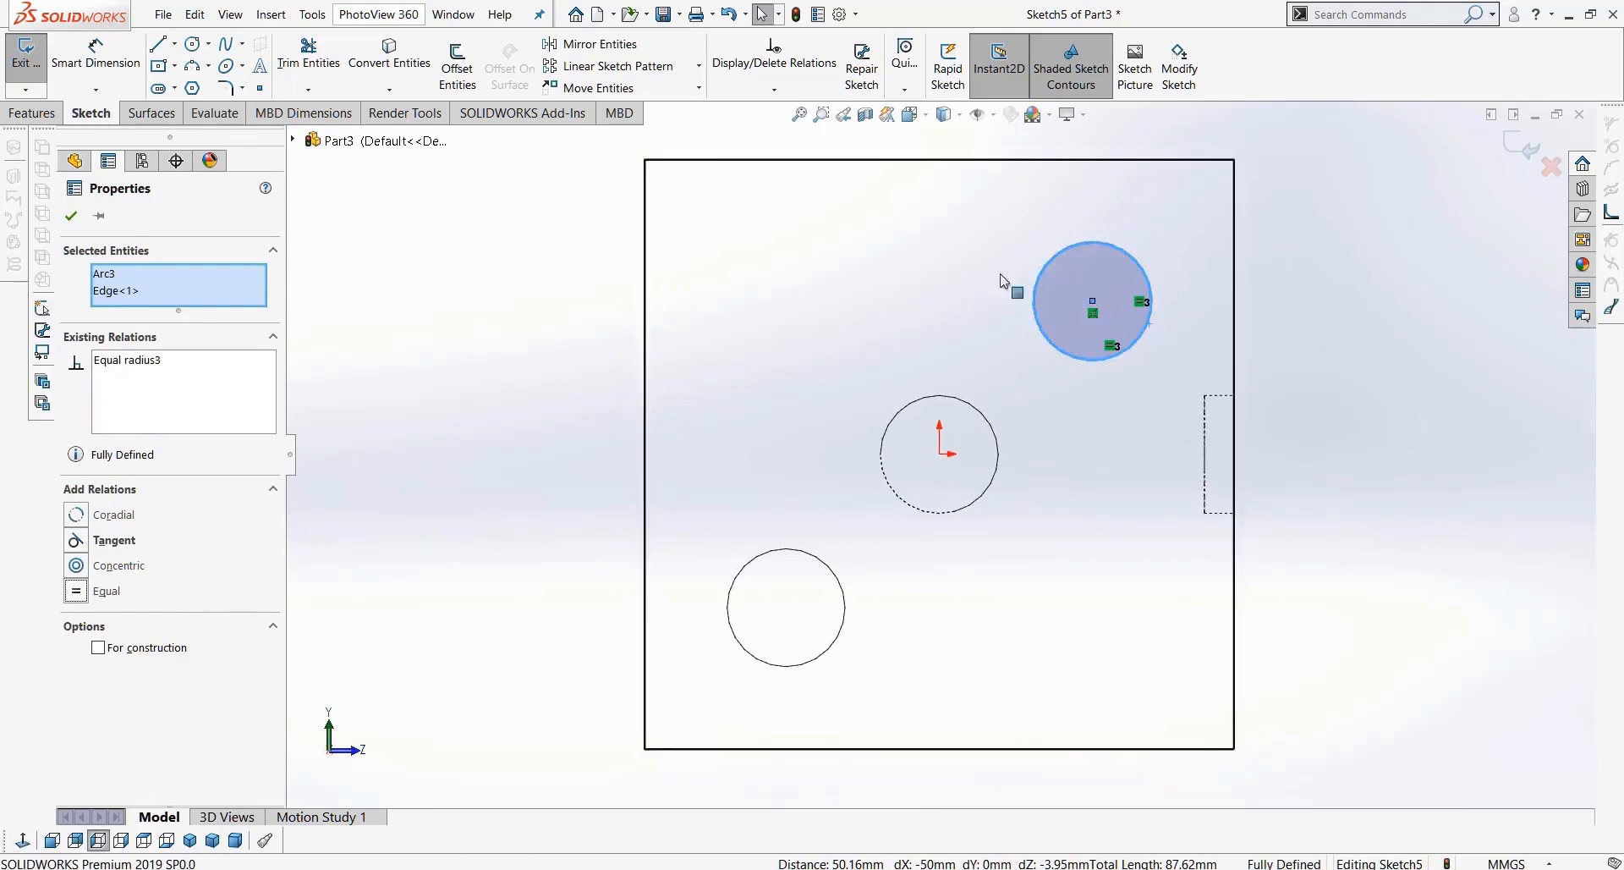
{"action": "key", "text": "ctrl+z"}
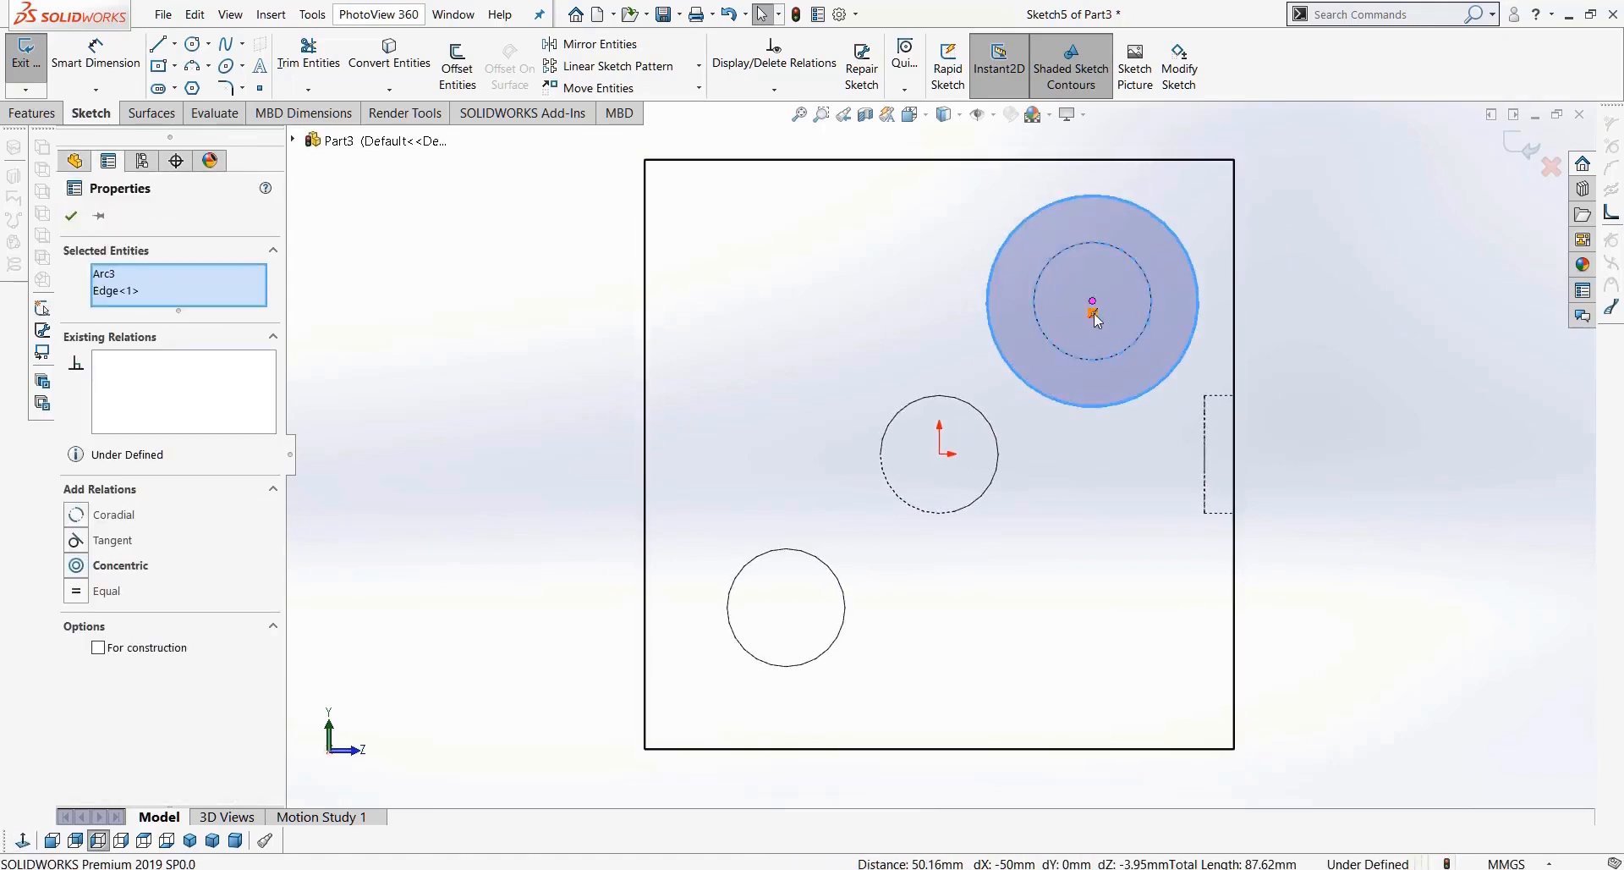
Step: Detach the circle's centre from the upper-right hole and move the circle to the face's upper-left area
{"action": "left_click", "coordinate": [1091, 302]}
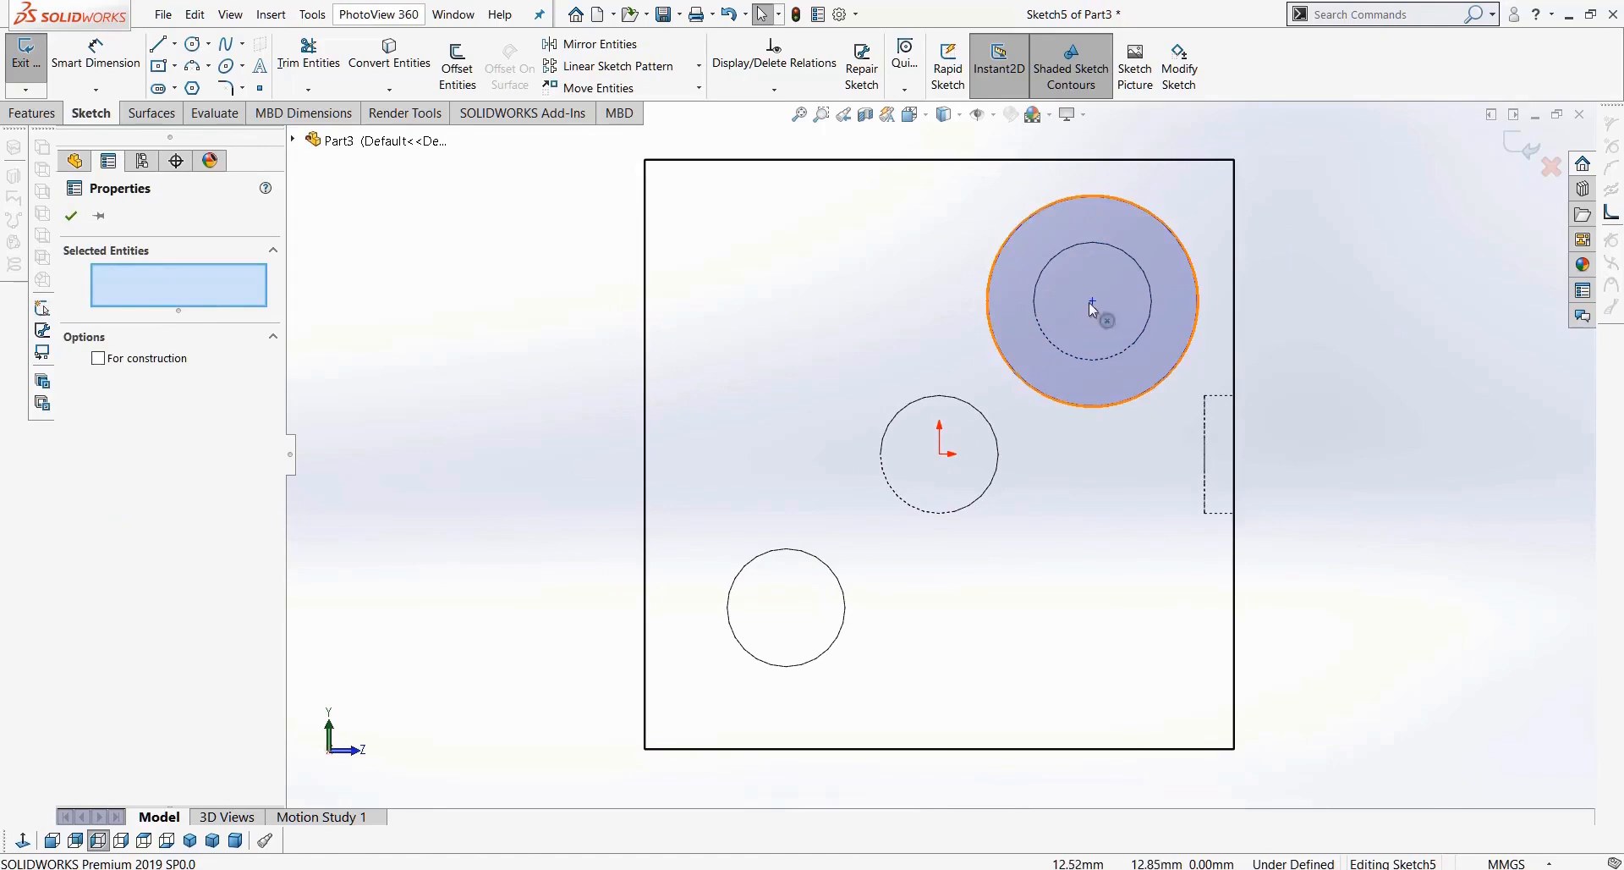
{"action": "left_click_drag", "start_coordinate": [805, 269], "coordinate": [825, 298]}
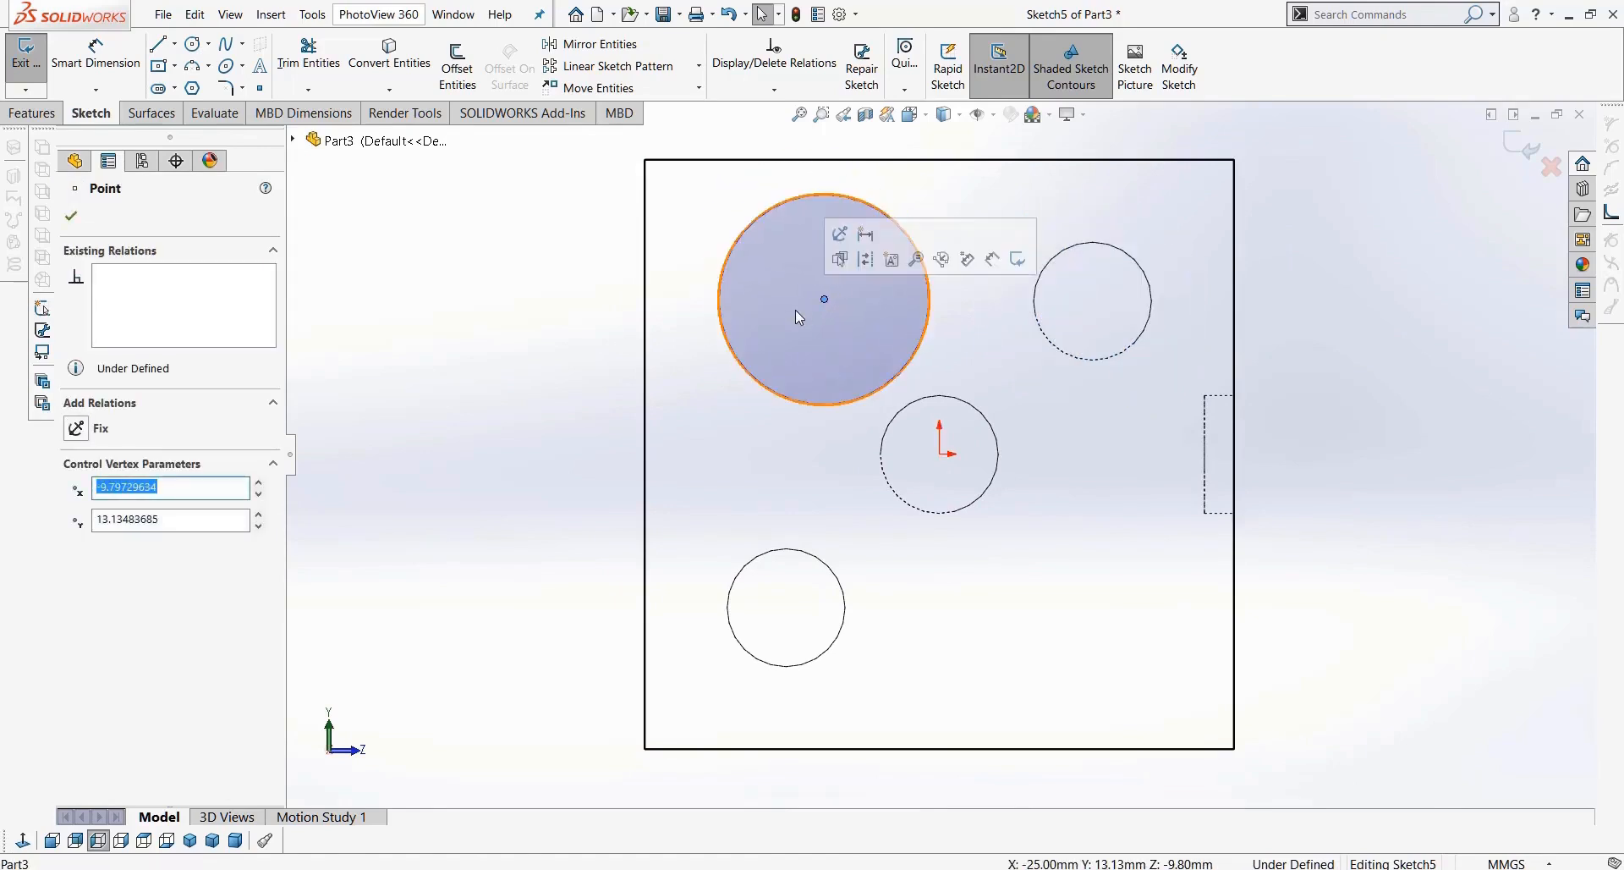
{"action": "left_click", "coordinate": [555, 353]}
Step: Add Concentric and Equal relations between the circle and the edge of the upper-right hole
{"action": "left_click", "coordinate": [854, 403]}
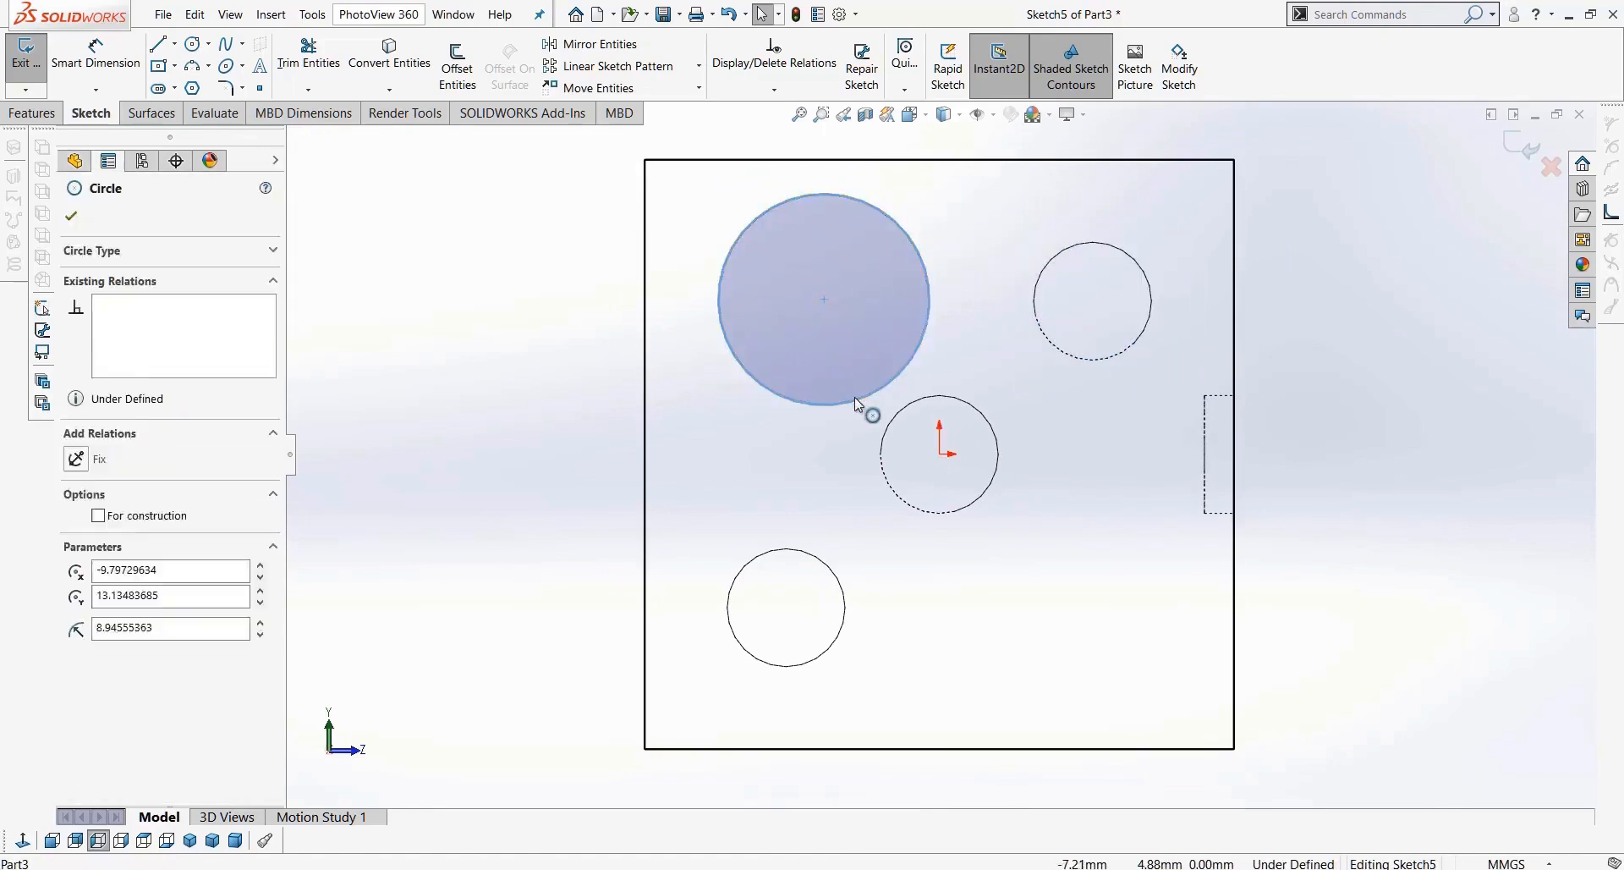
{"action": "left_click", "coordinate": [1001, 449], "text": "ctrl"}
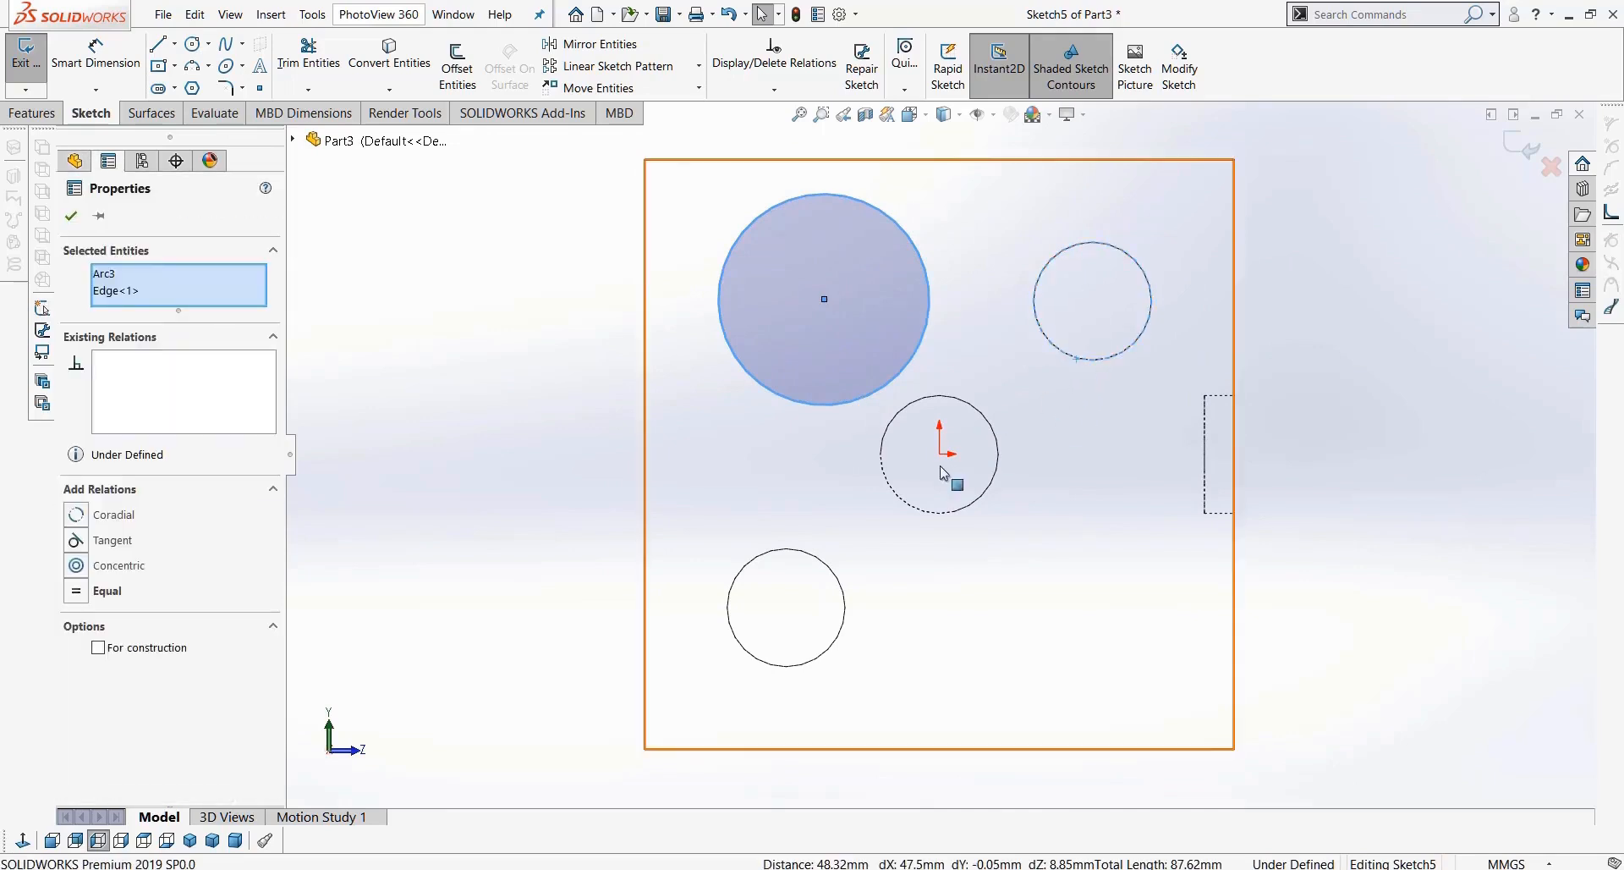
{"action": "left_click", "coordinate": [74, 570]}
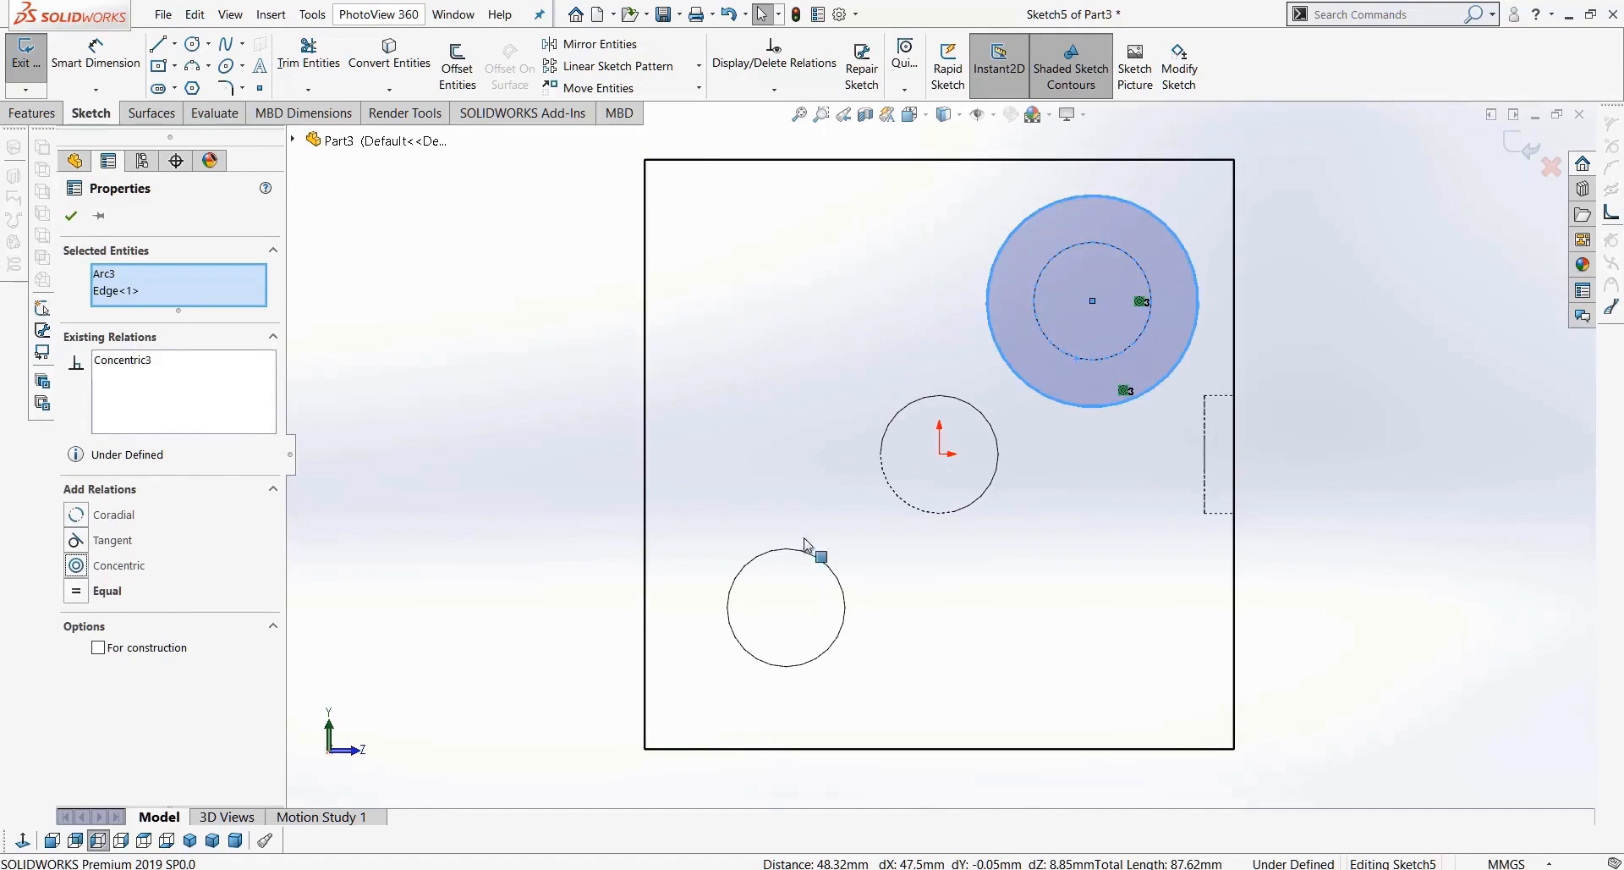
{"action": "left_click", "coordinate": [78, 590]}
{"action": "left_click", "coordinate": [1313, 335]}
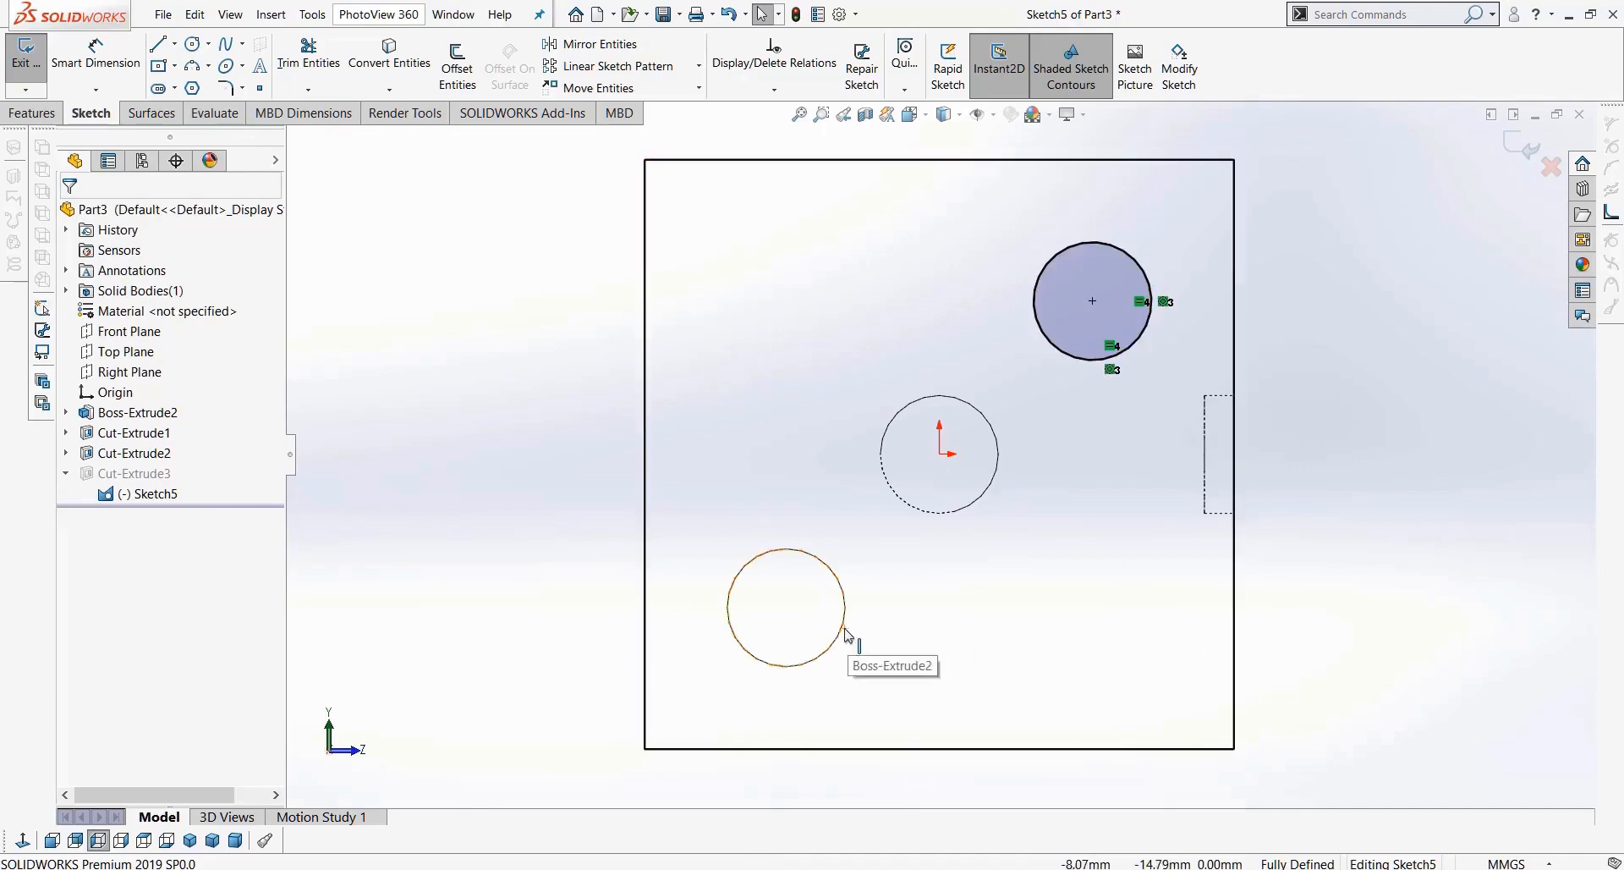
Step: Sketch a vertical centerline upward from the origin to near the face's upper edge and return to the shaded-with-edges display
{"action": "left_click", "coordinate": [178, 45]}
{"action": "left_click", "coordinate": [203, 87]}
{"action": "left_click", "coordinate": [939, 453]}
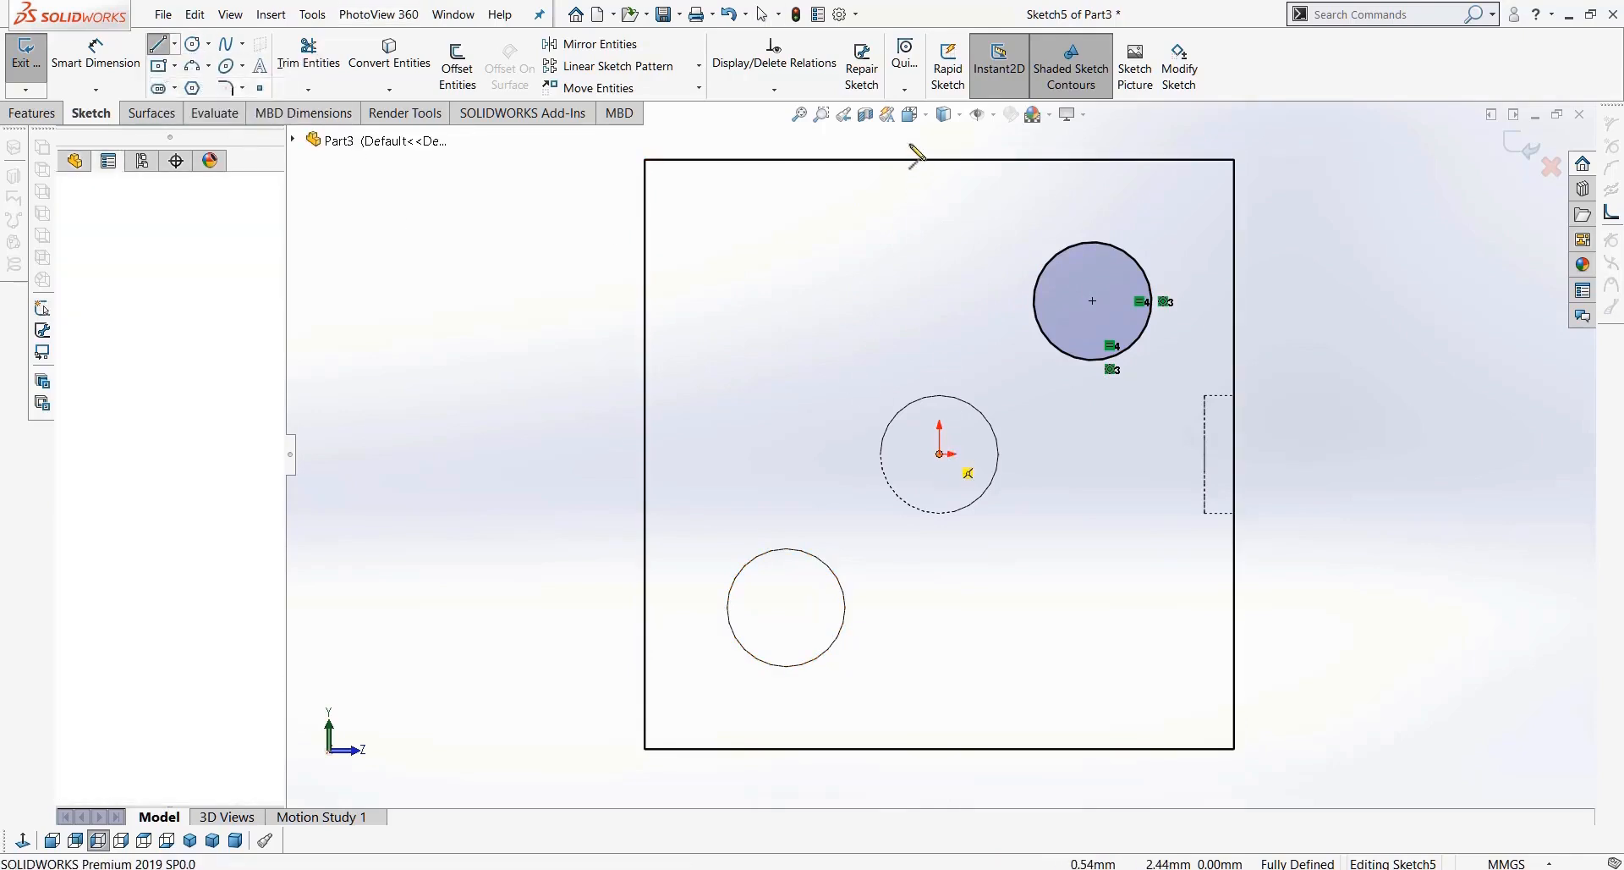
{"action": "left_click", "coordinate": [939, 193]}
{"action": "key", "text": "Escape"}
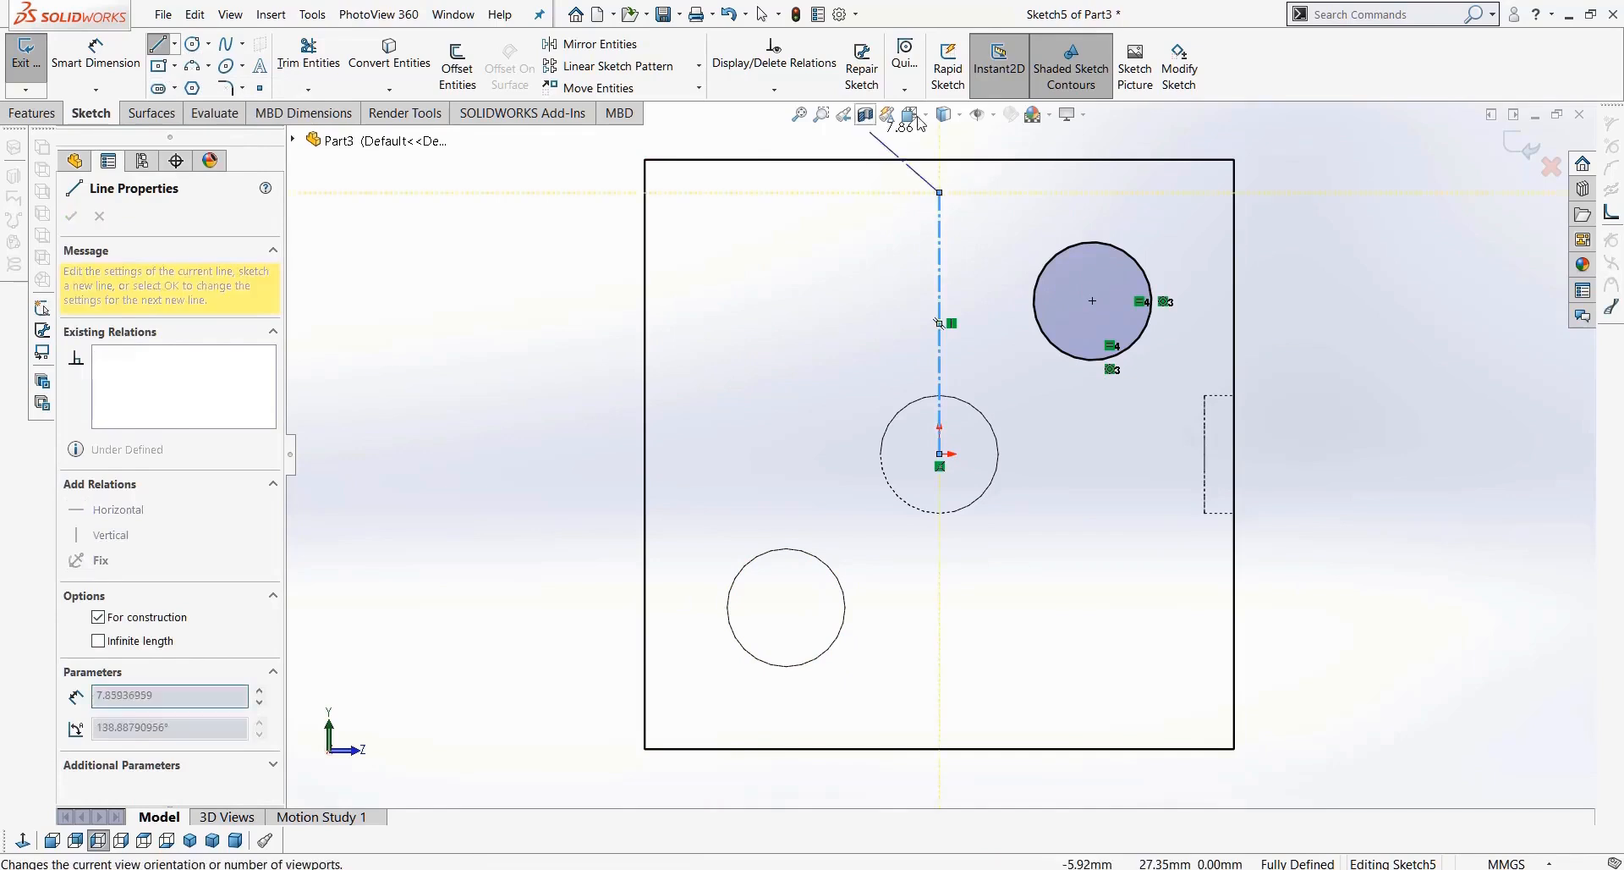
{"action": "left_click", "coordinate": [949, 115]}
{"action": "left_click", "coordinate": [947, 135]}
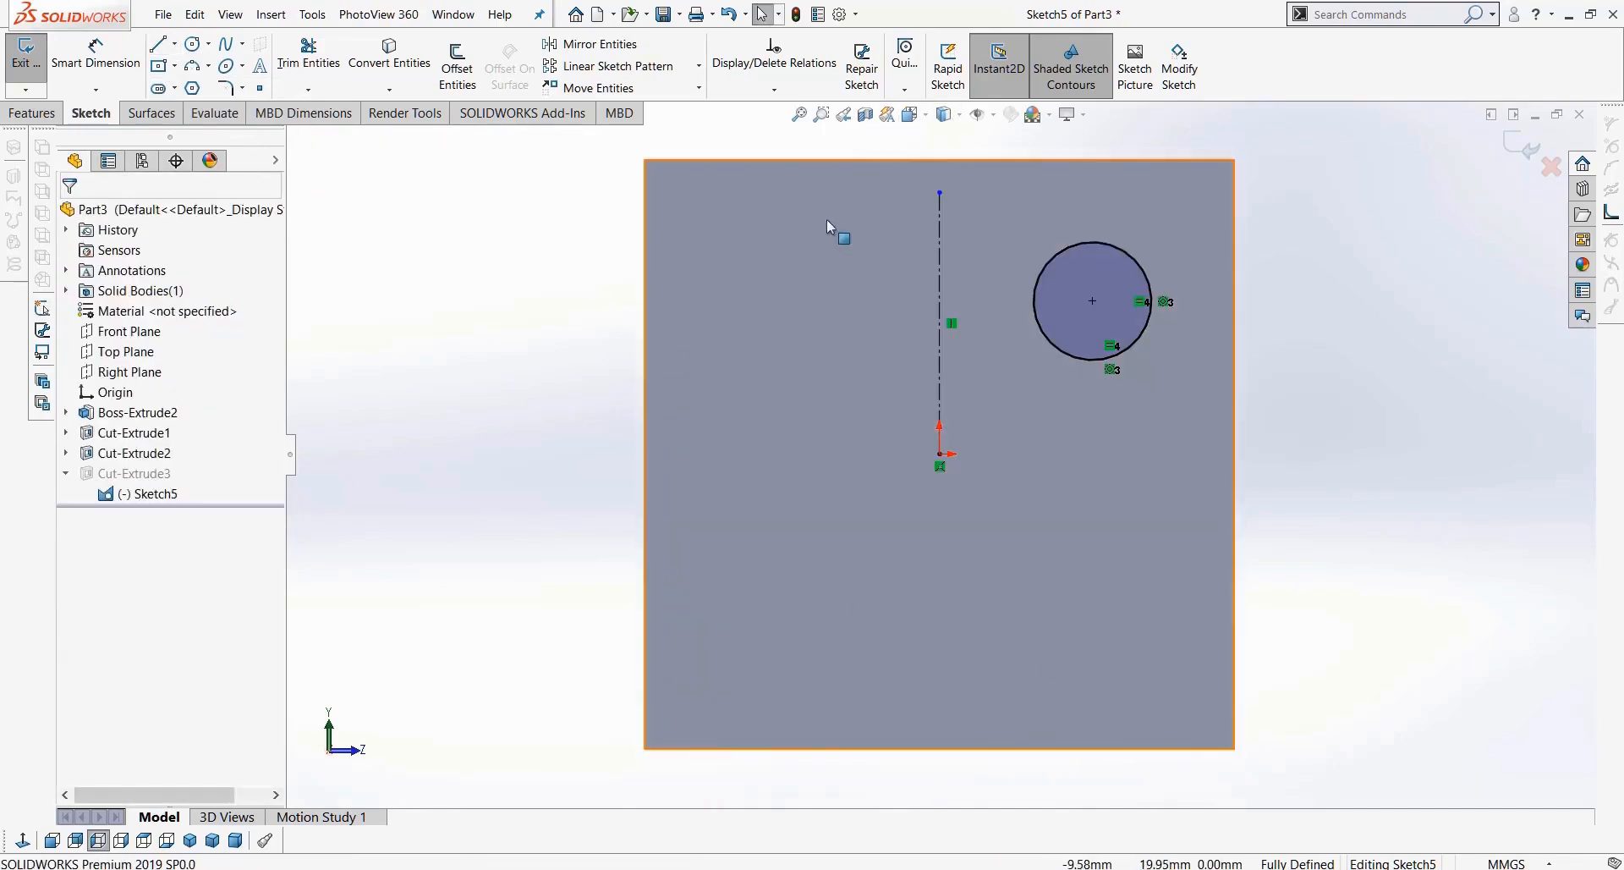
Step: Sketch a horizontal centerline about 18.6 mm long from the origin toward the face's left edge
{"action": "left_click", "coordinate": [174, 44]}
{"action": "left_click", "coordinate": [181, 85]}
{"action": "left_click", "coordinate": [940, 455]}
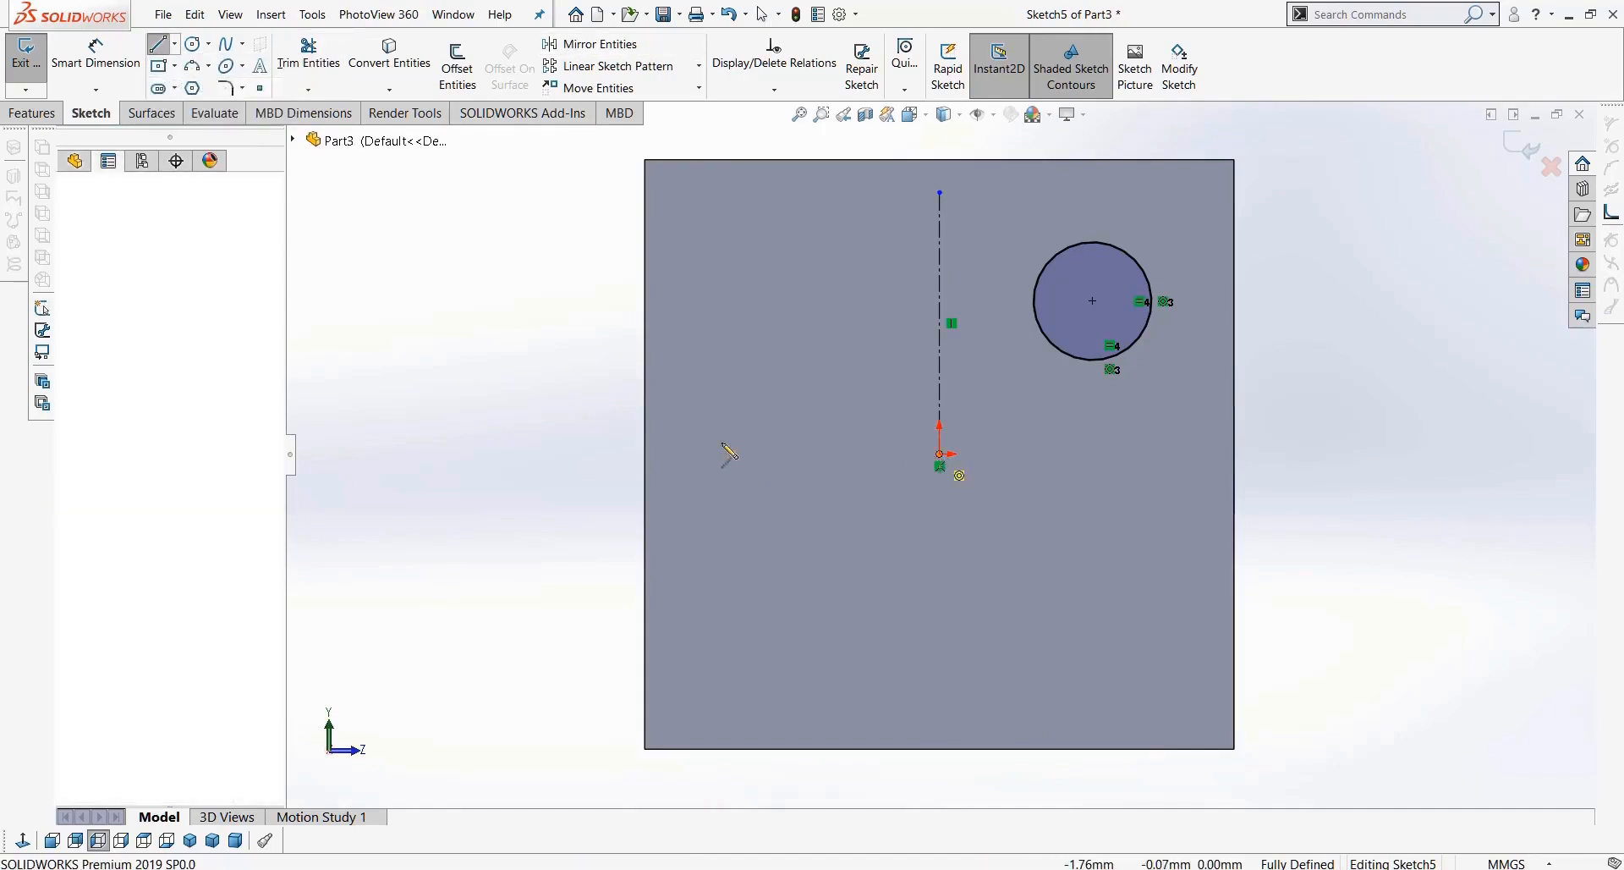
{"action": "left_click", "coordinate": [722, 455]}
{"action": "key", "text": "Escape"}
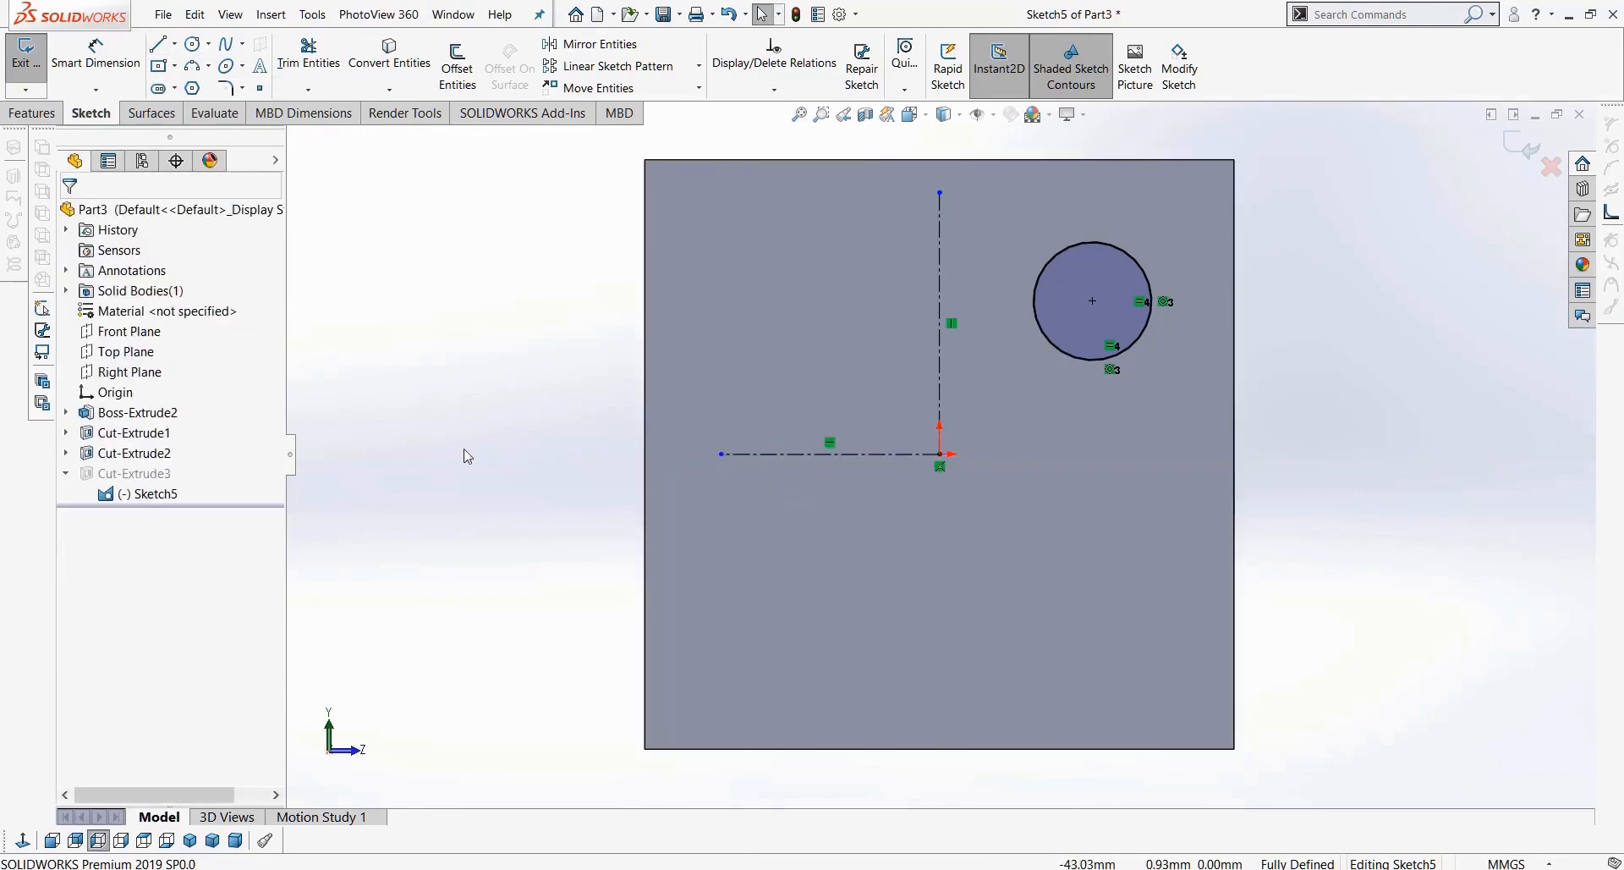
Step: Try the infinite-length option on the horizontal centerline and switch it back off
{"action": "left_click", "coordinate": [803, 456]}
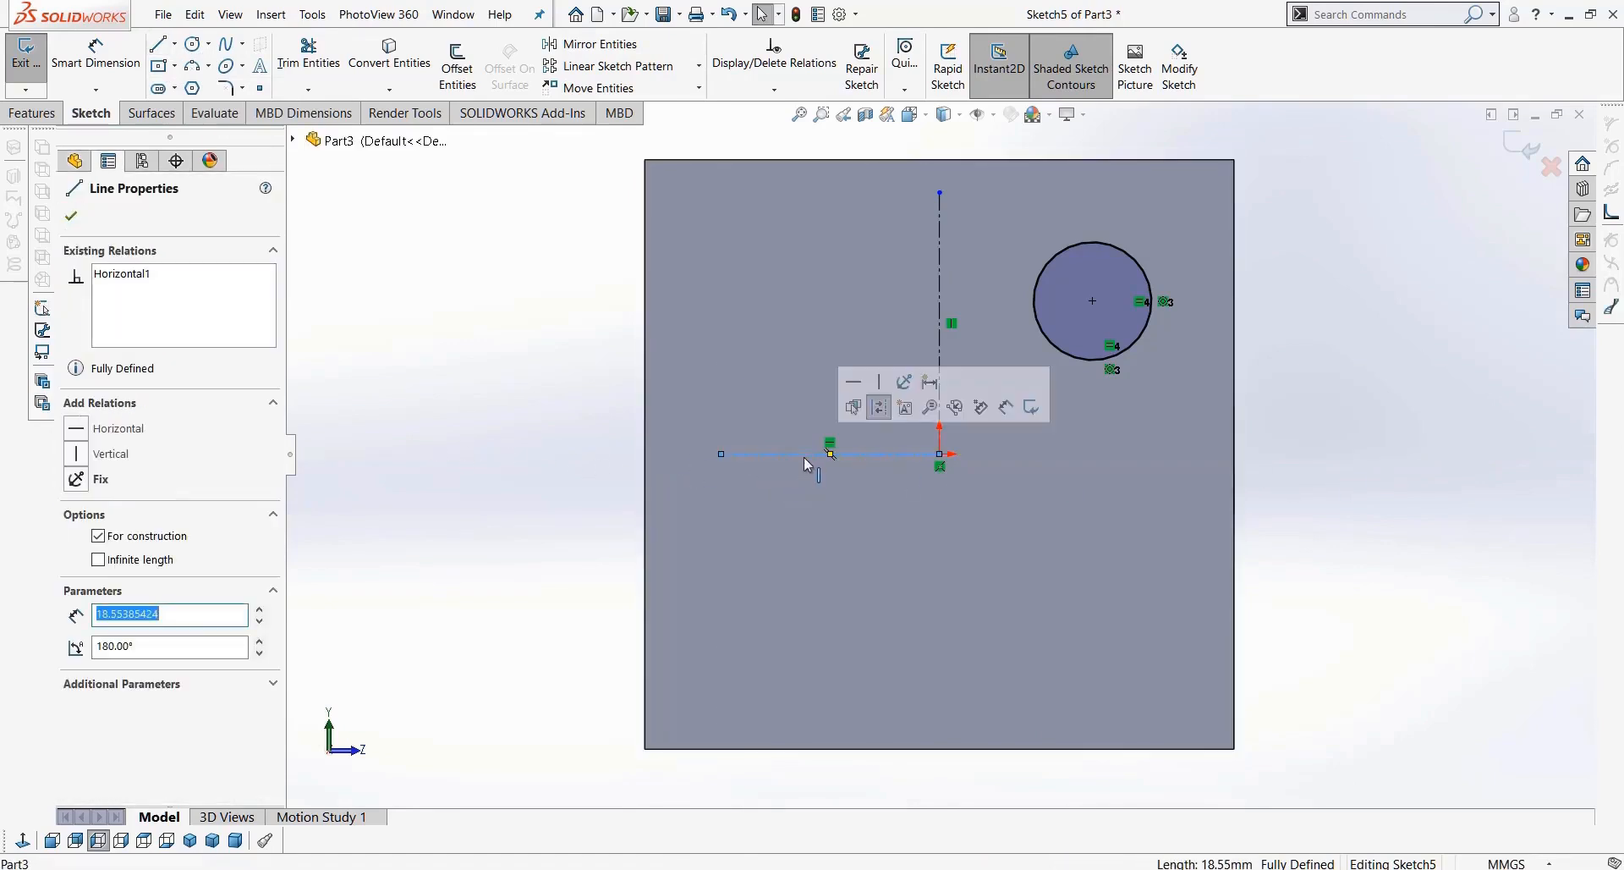
{"action": "left_click", "coordinate": [99, 559]}
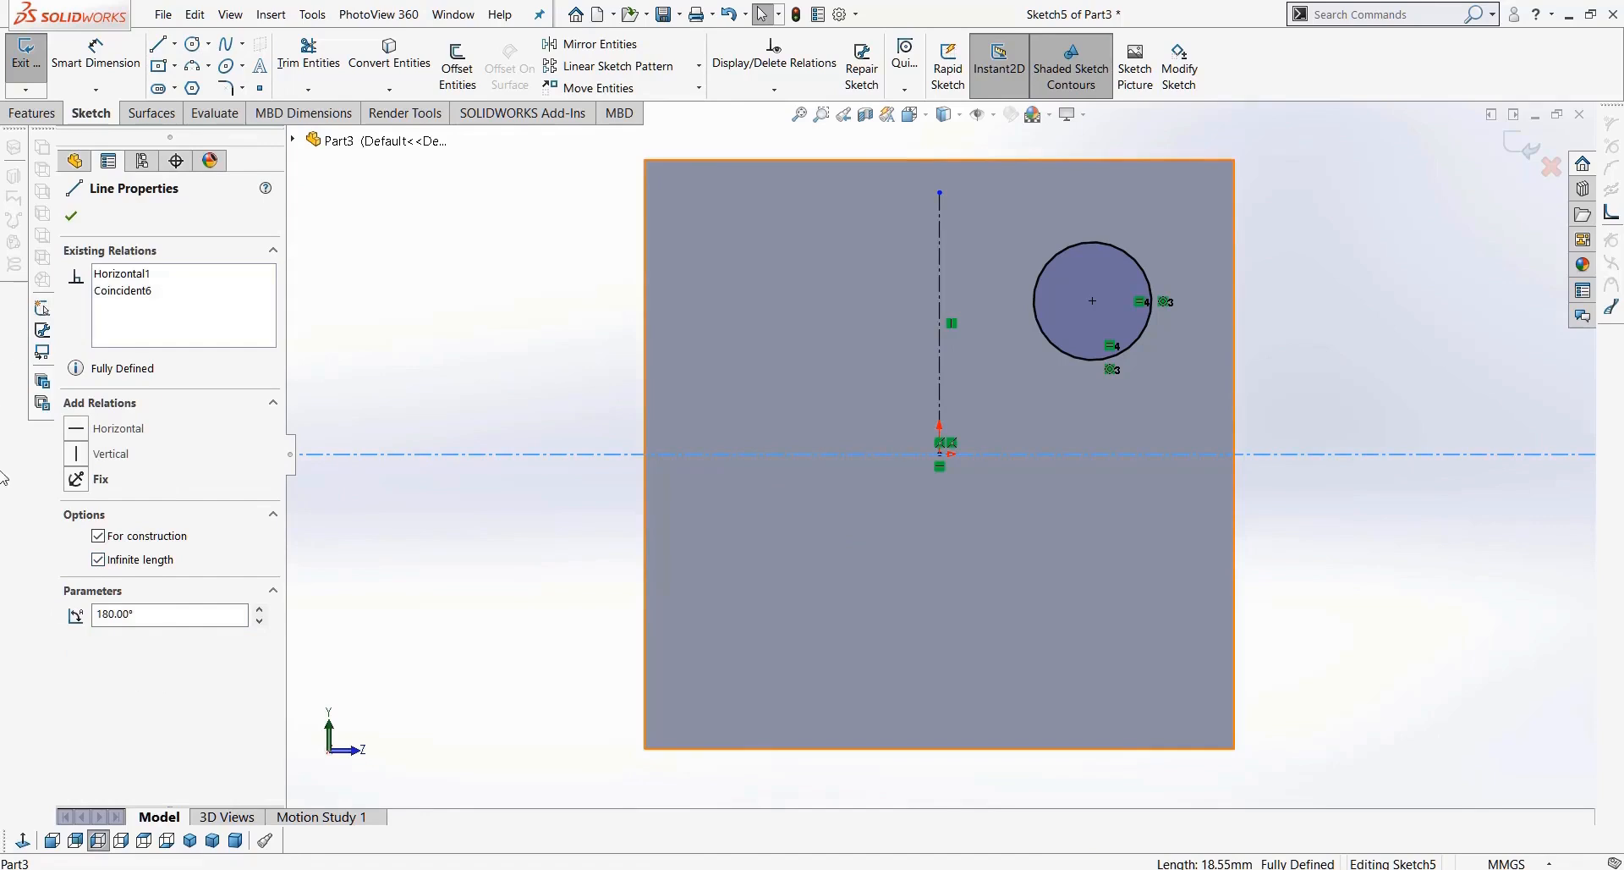
{"action": "left_click", "coordinate": [141, 565]}
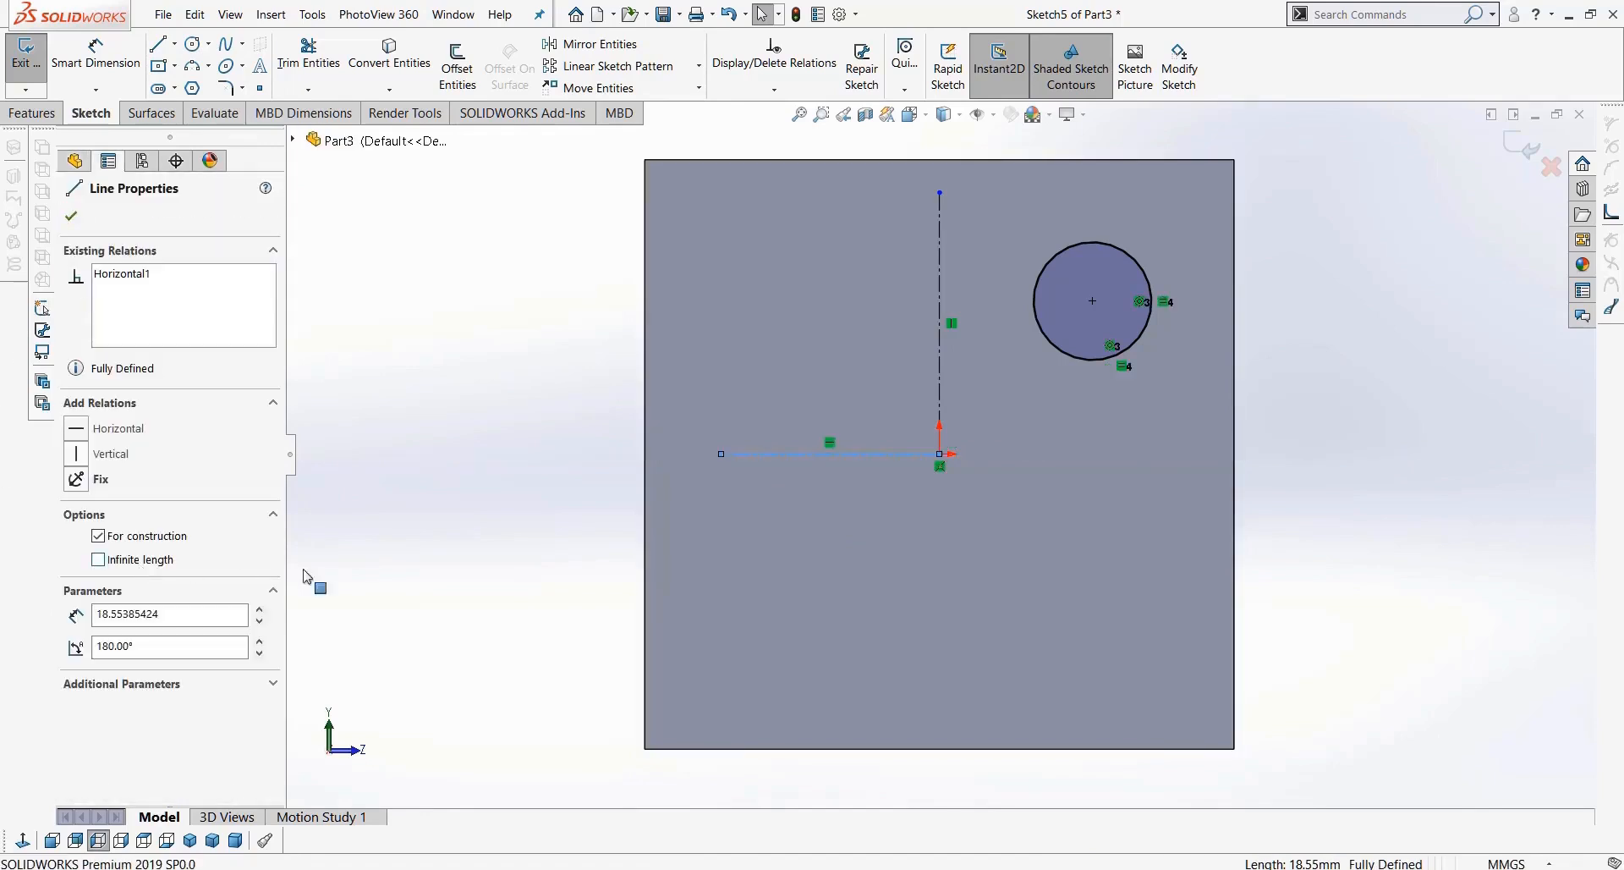
{"action": "left_click", "coordinate": [455, 512]}
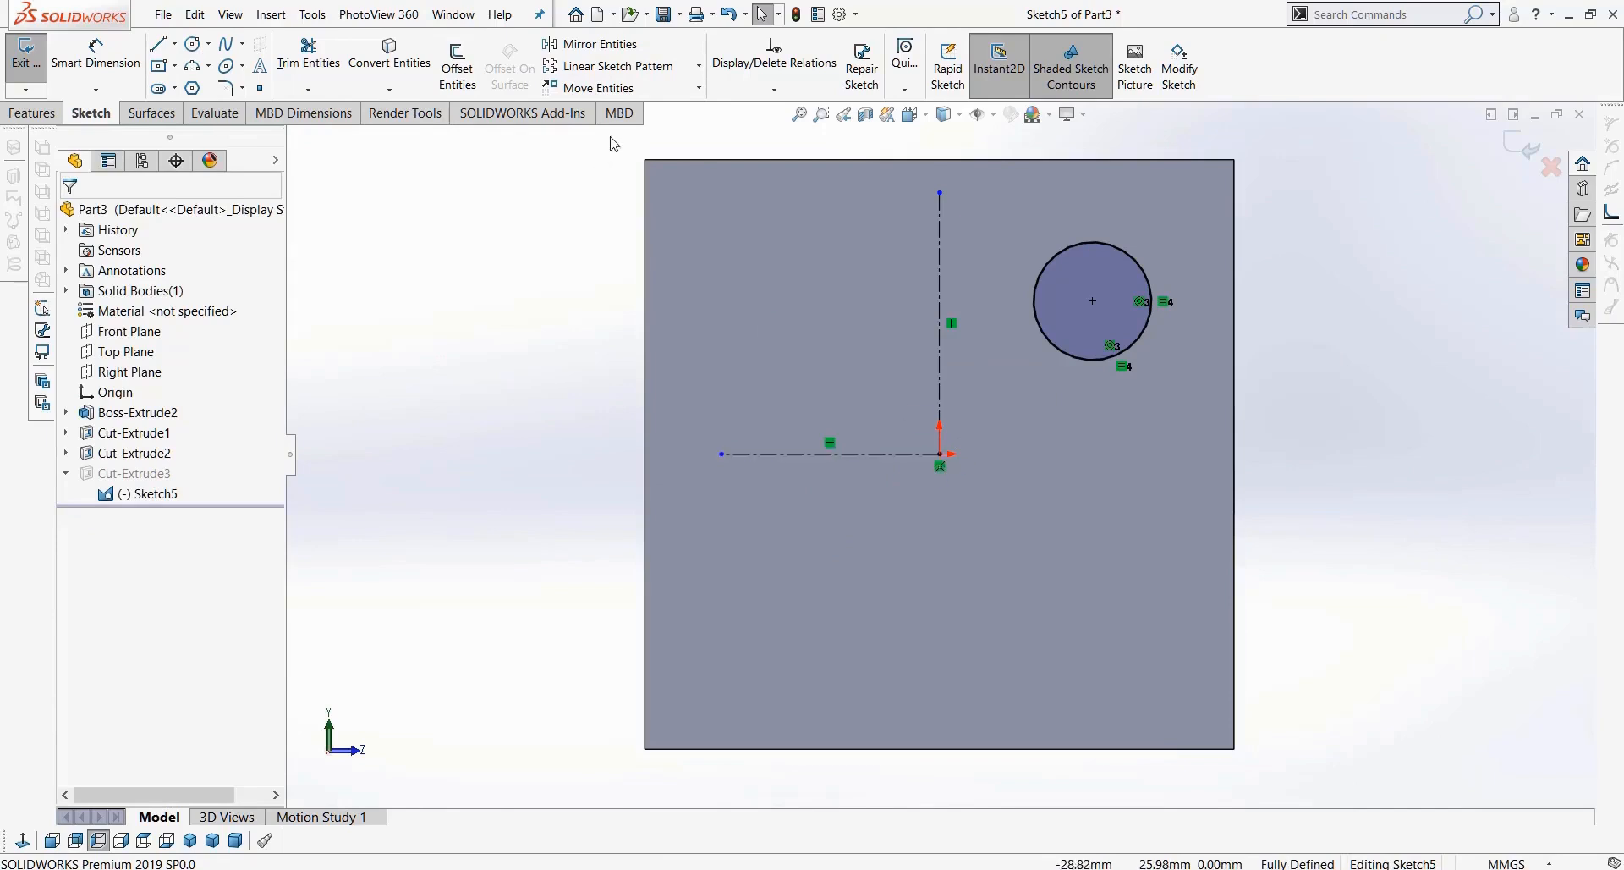
Step: Mirror the circle about the vertical centerline to copy it onto the face's upper-left area
{"action": "left_click", "coordinate": [599, 45]}
{"action": "left_click", "coordinate": [1070, 285]}
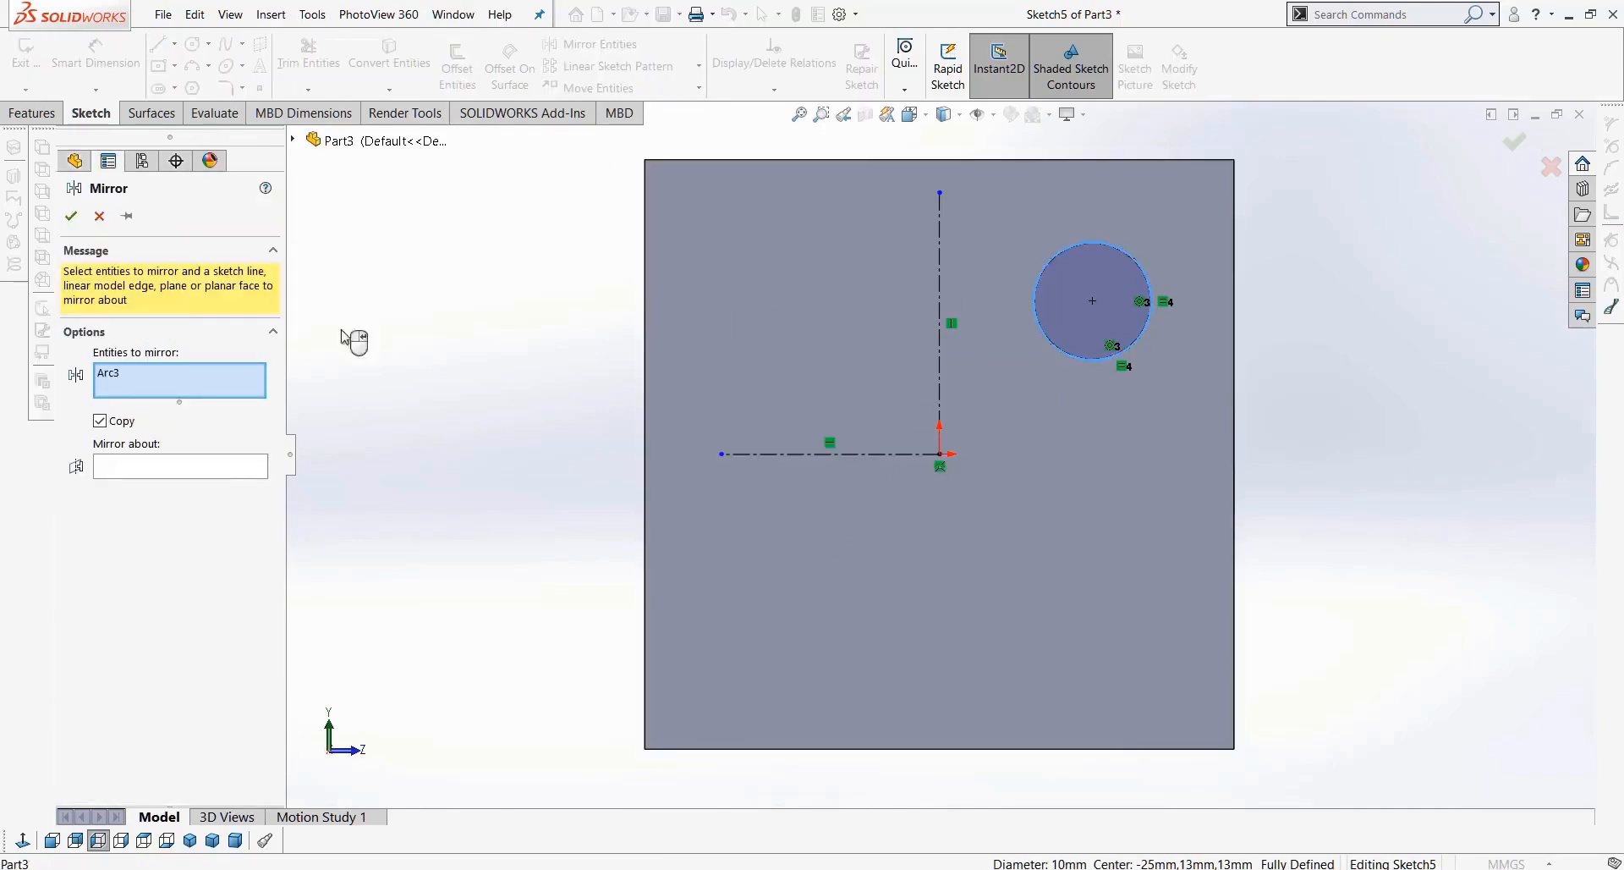
{"action": "left_click", "coordinate": [220, 468]}
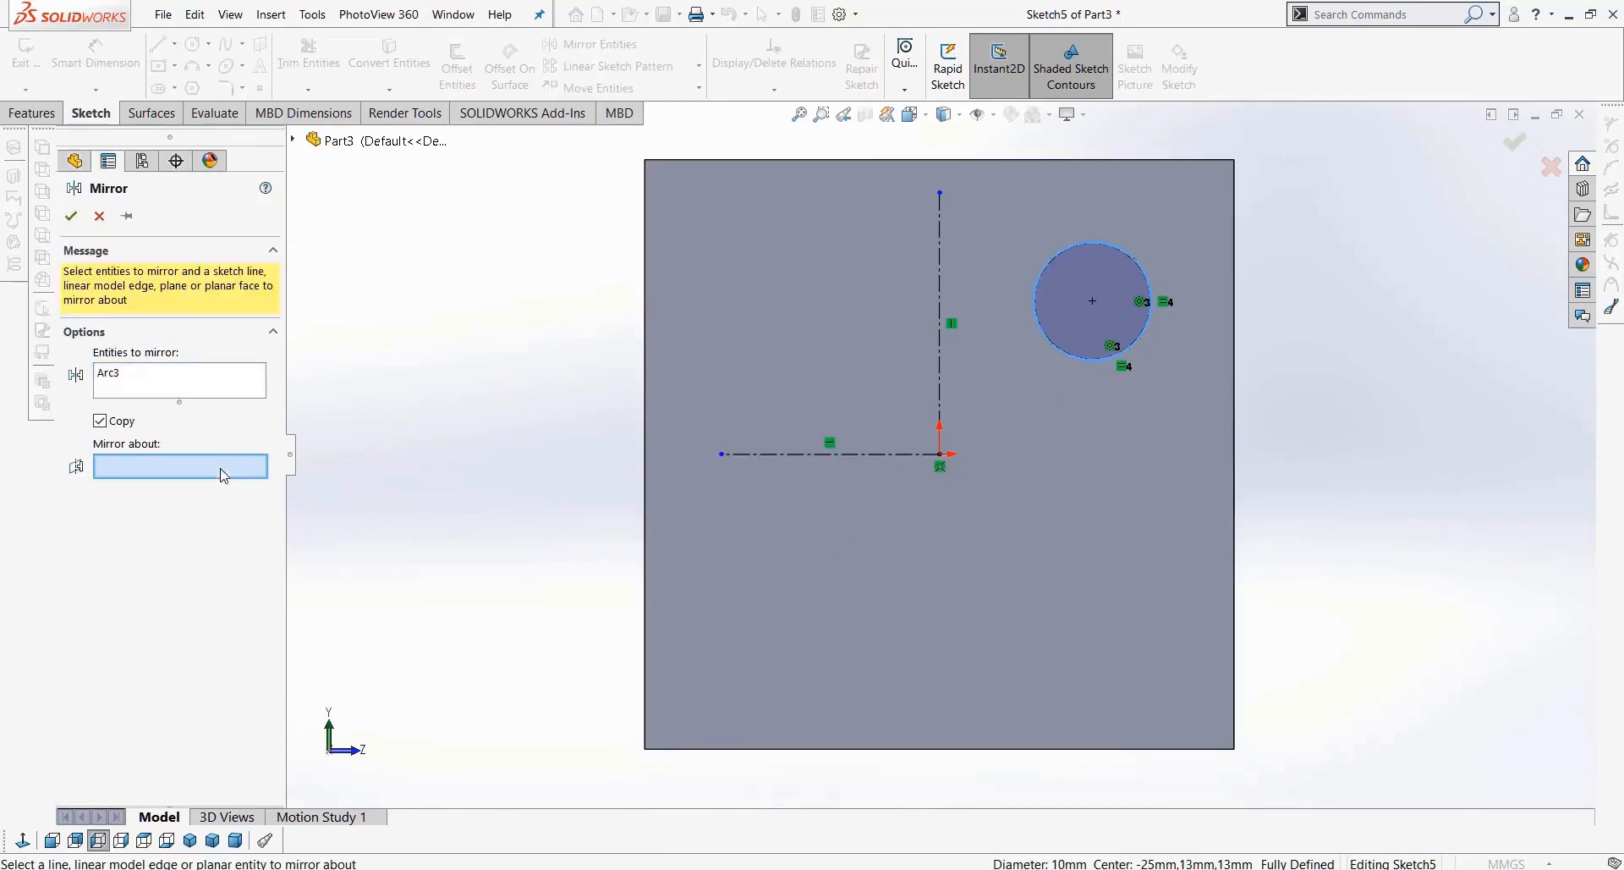
{"action": "left_click", "coordinate": [940, 328]}
{"action": "left_click", "coordinate": [77, 218]}
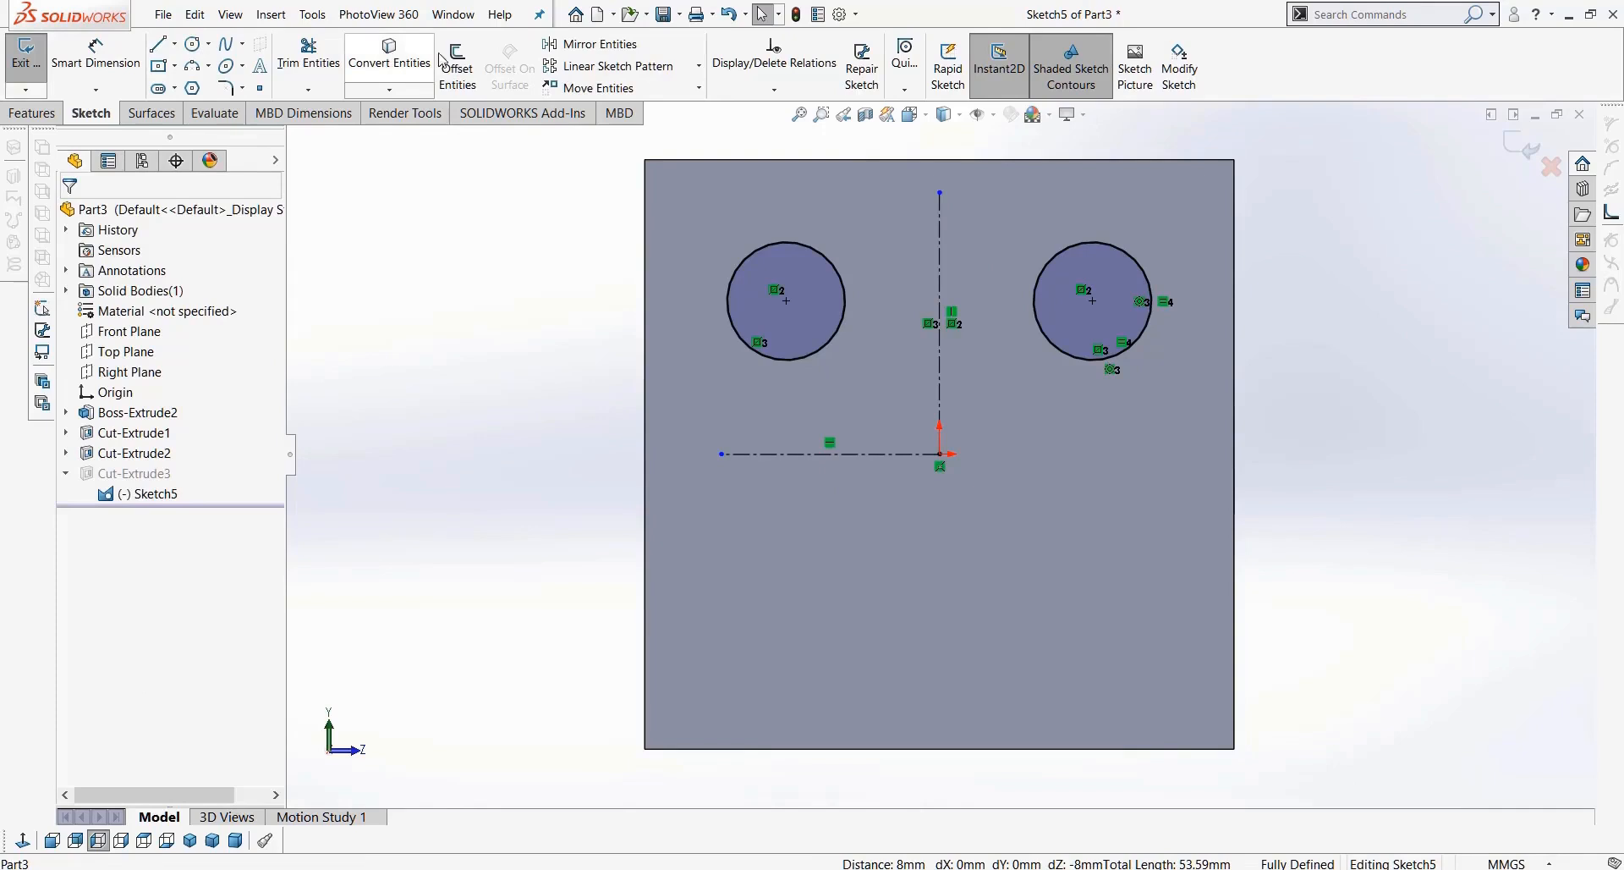
Step: Mirror both upper circles about the horizontal centerline to complete the four-circle layout
{"action": "left_click", "coordinate": [590, 44]}
{"action": "left_click", "coordinate": [812, 342]}
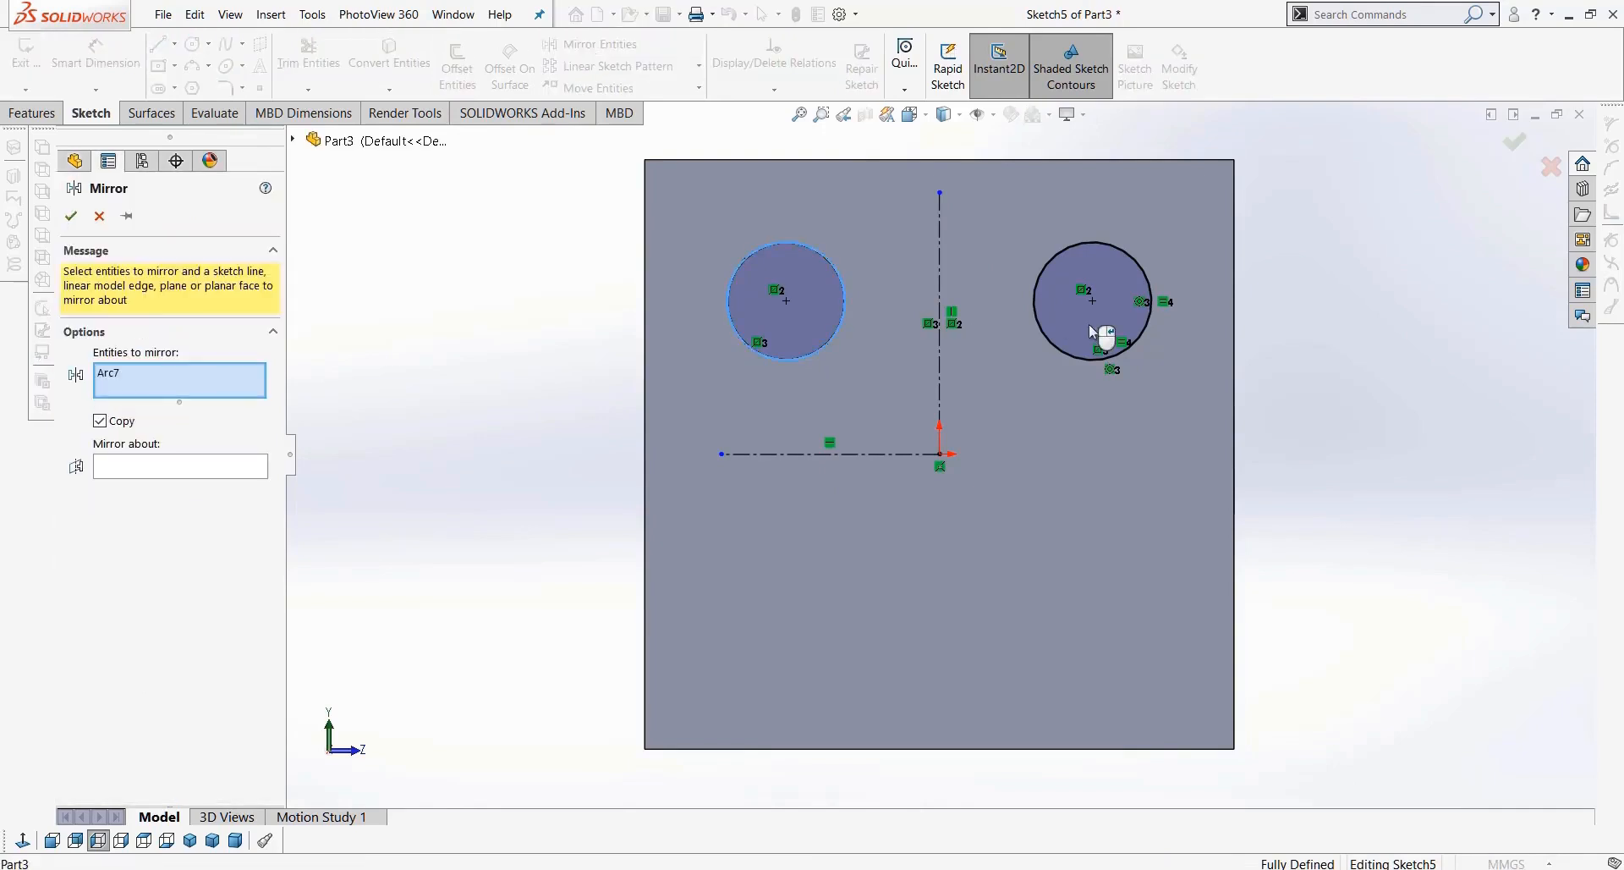
{"action": "left_click", "coordinate": [1087, 324]}
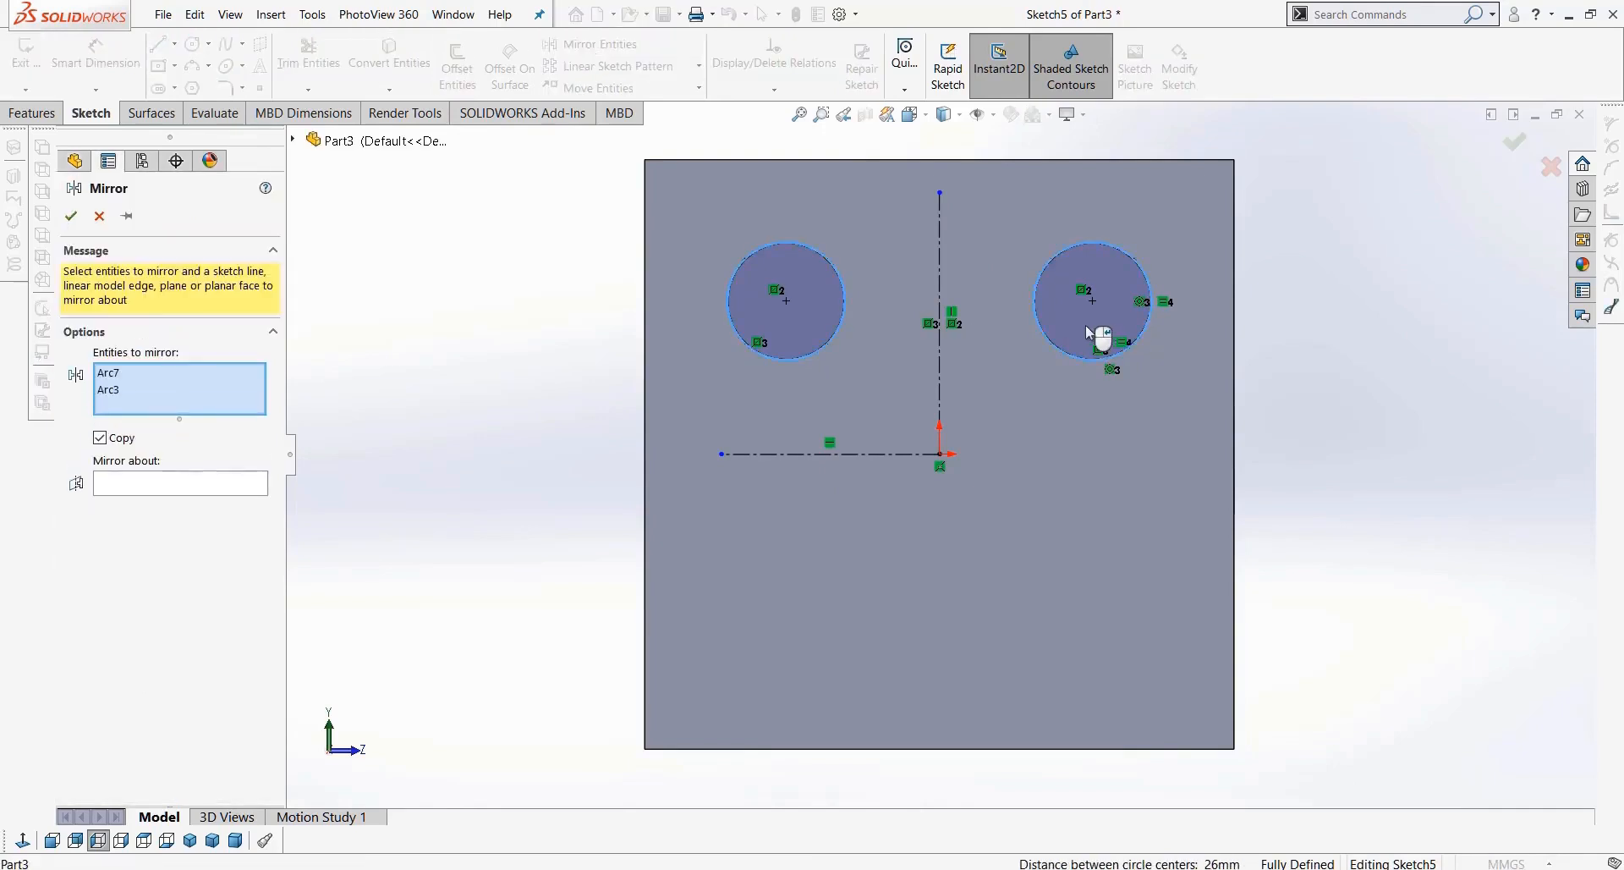
{"action": "left_click", "coordinate": [190, 489]}
{"action": "left_click", "coordinate": [797, 455]}
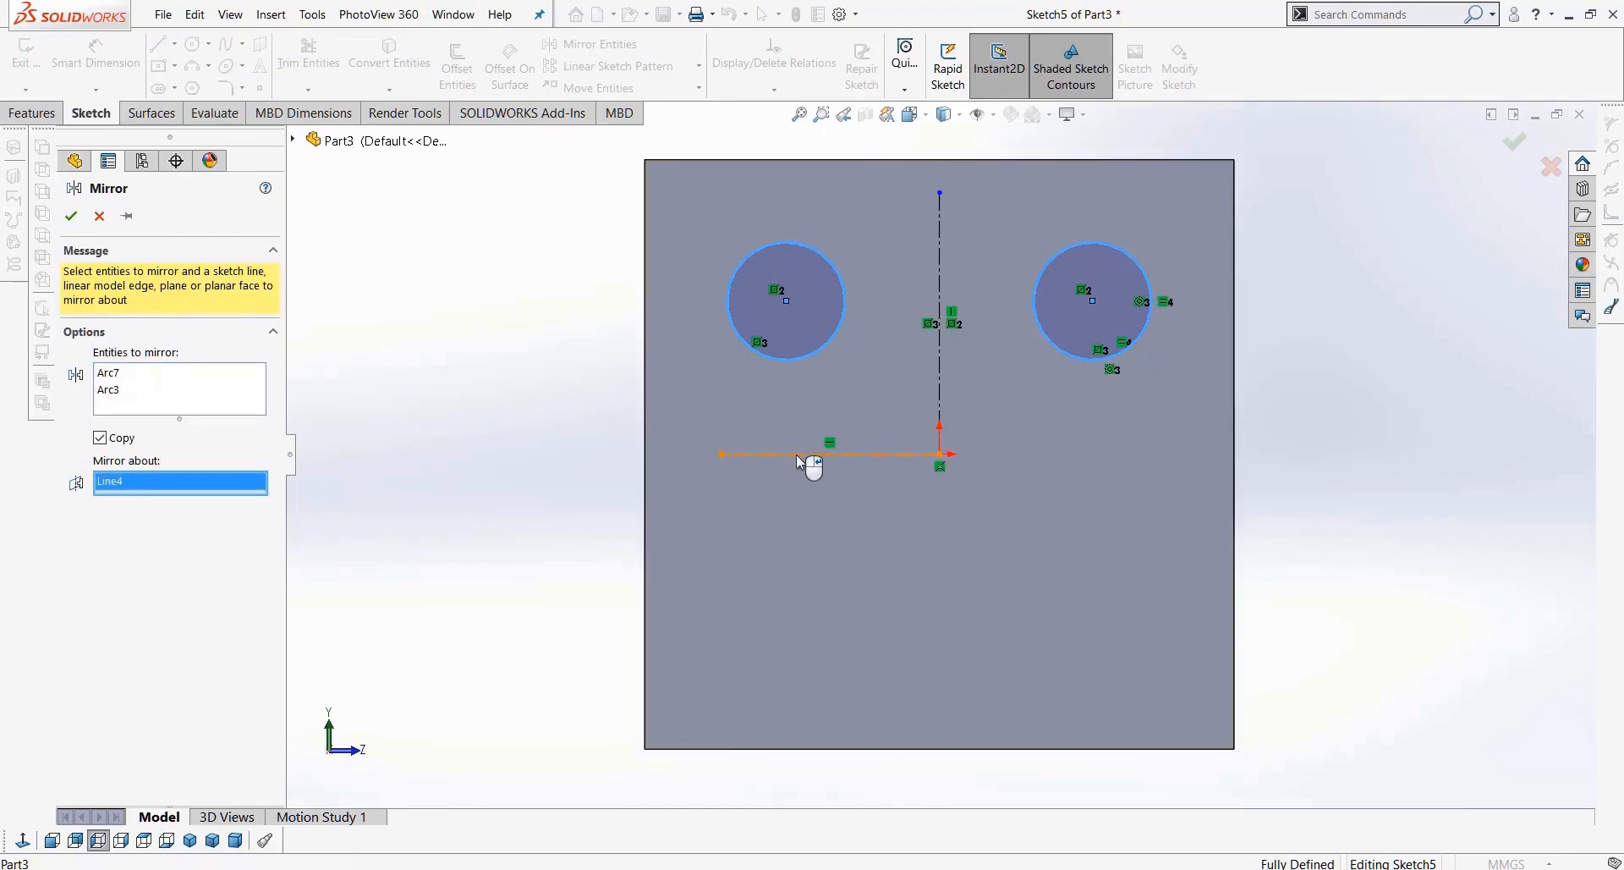
{"action": "left_click", "coordinate": [72, 217]}
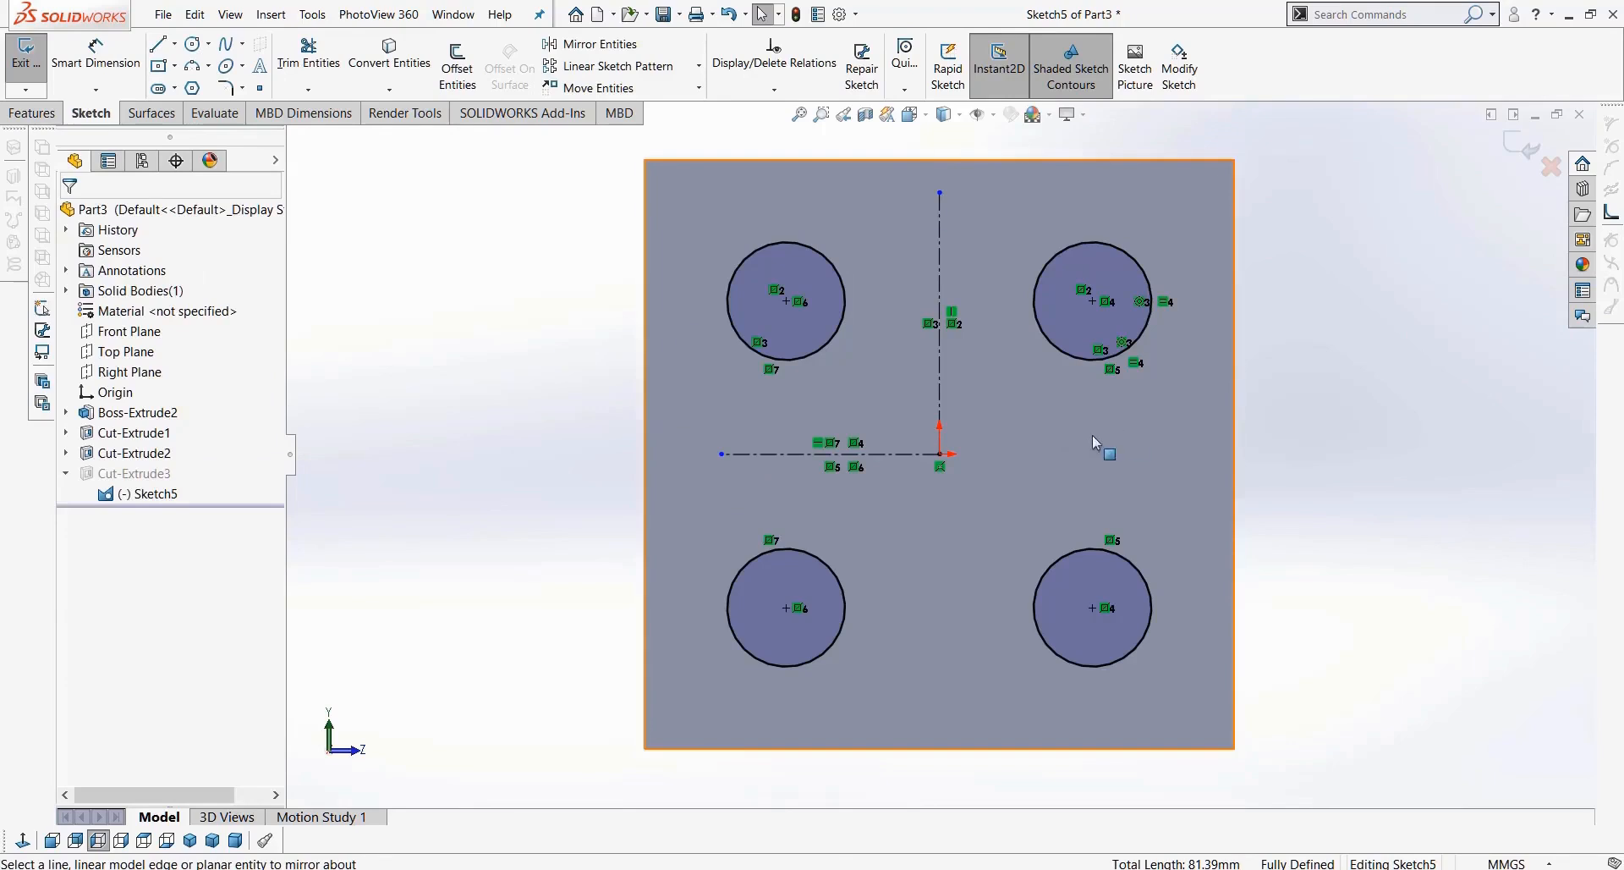
Step: Exit the sketch and delete the Cut-Extrude3 feature while keeping its sketch
{"action": "left_click", "coordinate": [31, 112]}
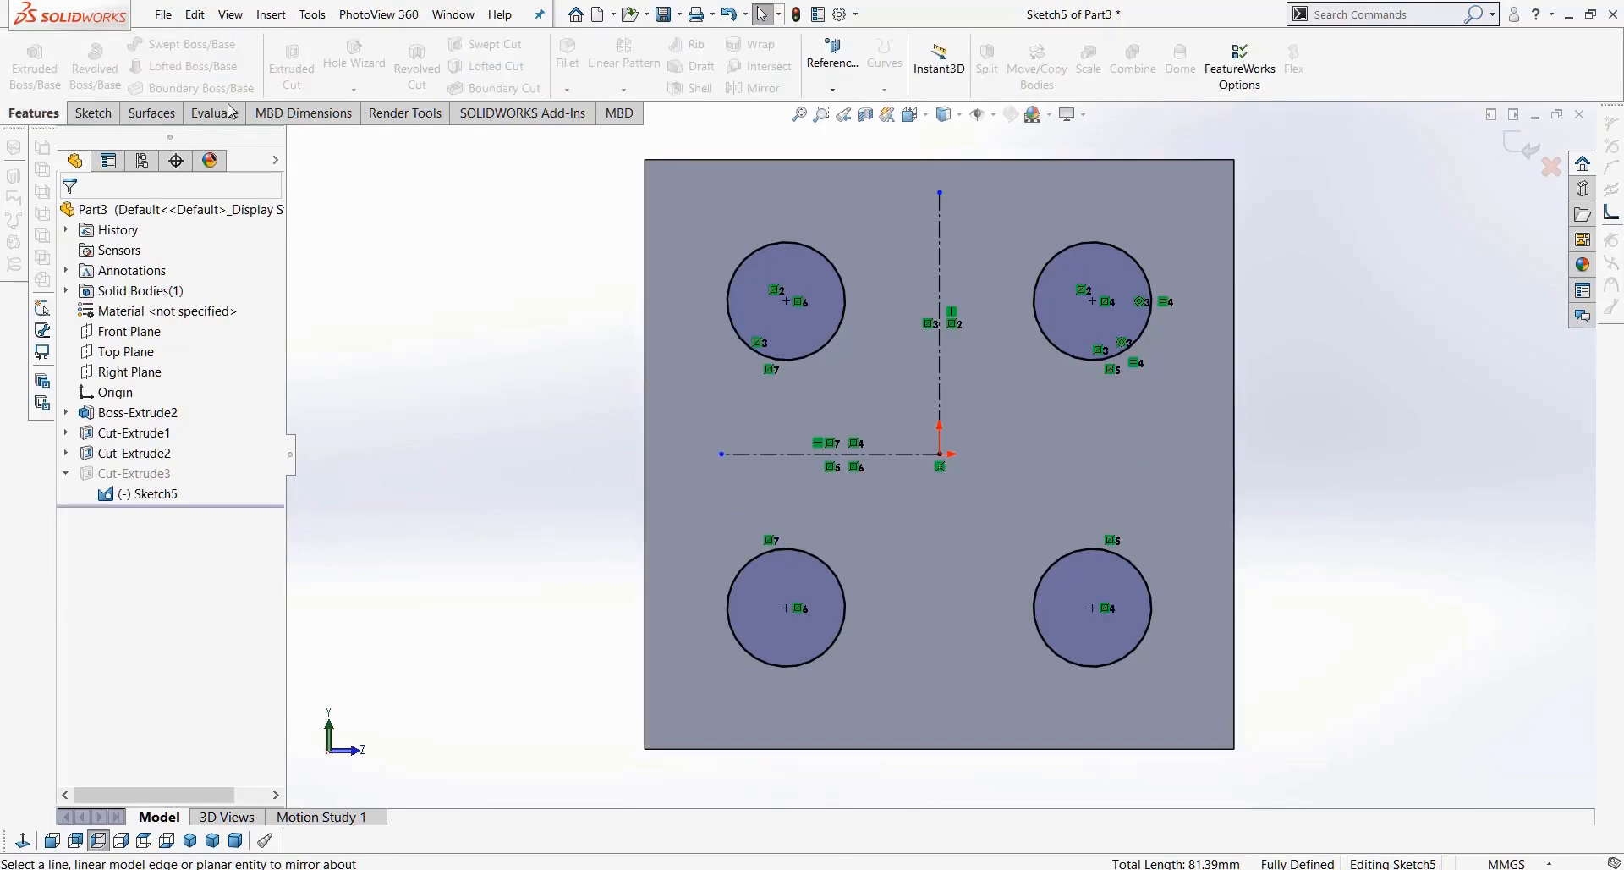
{"action": "left_click", "coordinate": [1512, 139]}
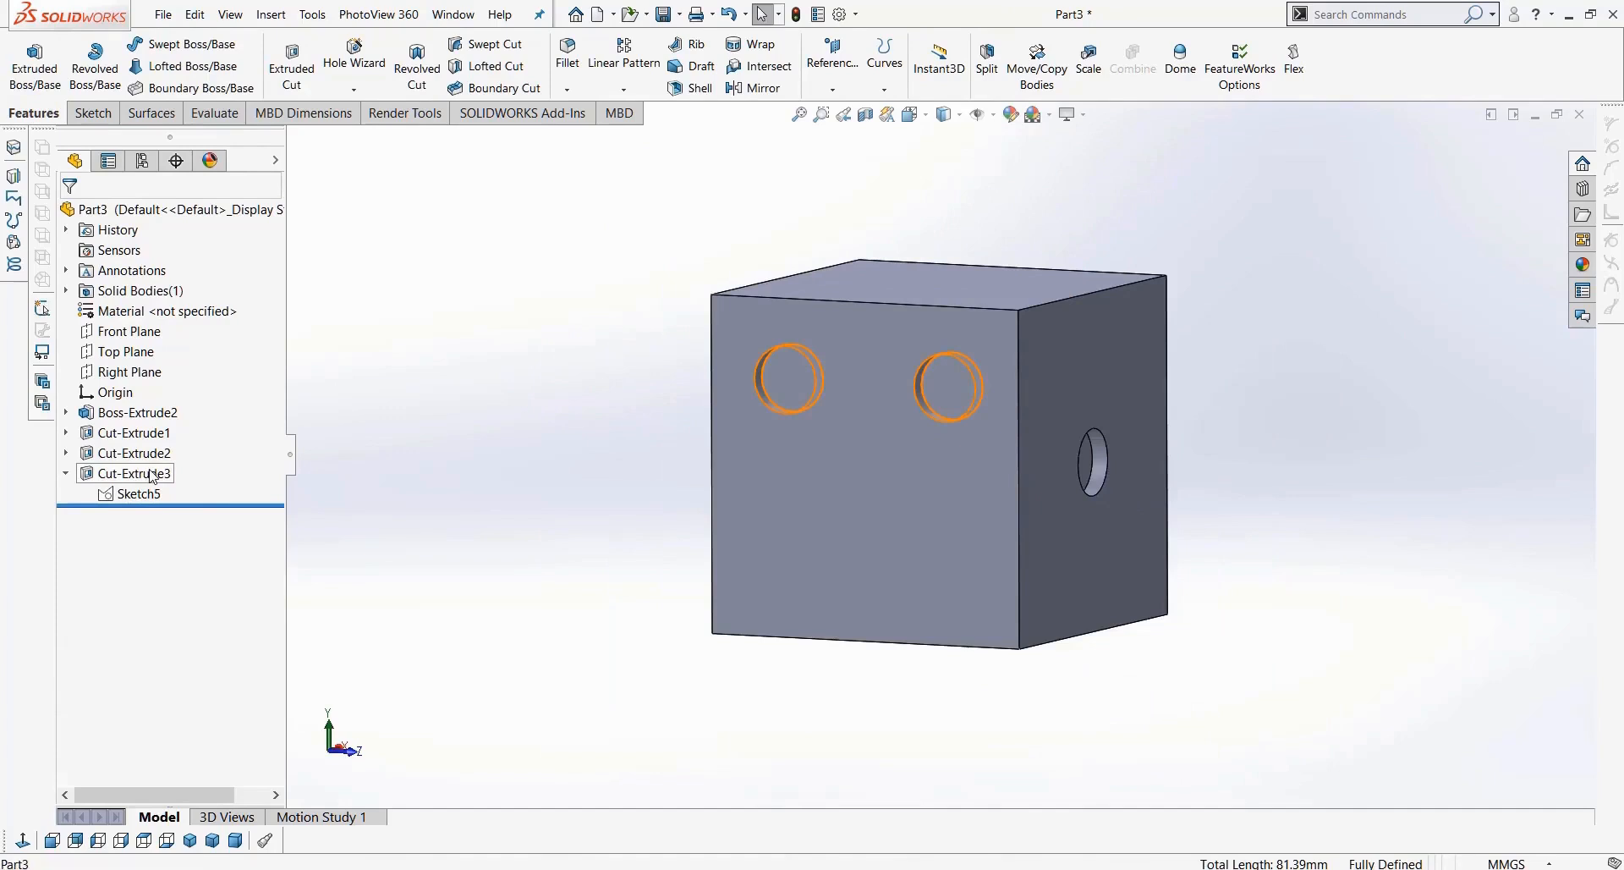
{"action": "left_click", "coordinate": [153, 476]}
{"action": "key", "text": "Delete"}
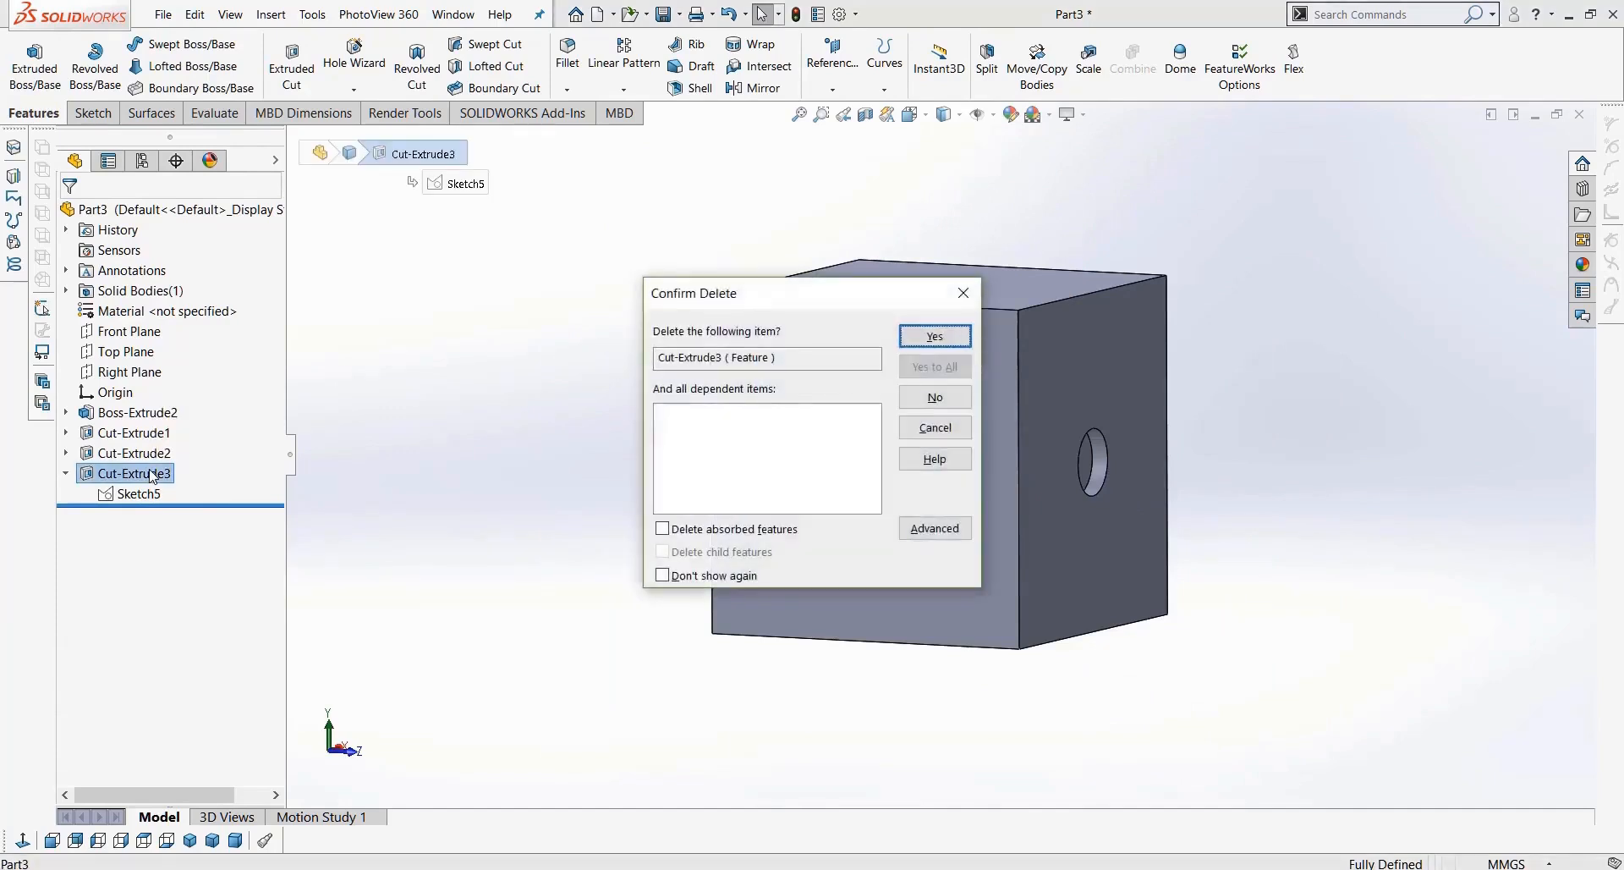
{"action": "key", "text": "Return"}
Step: Cut-extrude the four-circle sketch, Sketch5, as a blind cut 2.5 mm deep into the cube
{"action": "right_click", "coordinate": [126, 476]}
{"action": "left_click", "coordinate": [161, 416]}
{"action": "left_click", "coordinate": [118, 473]}
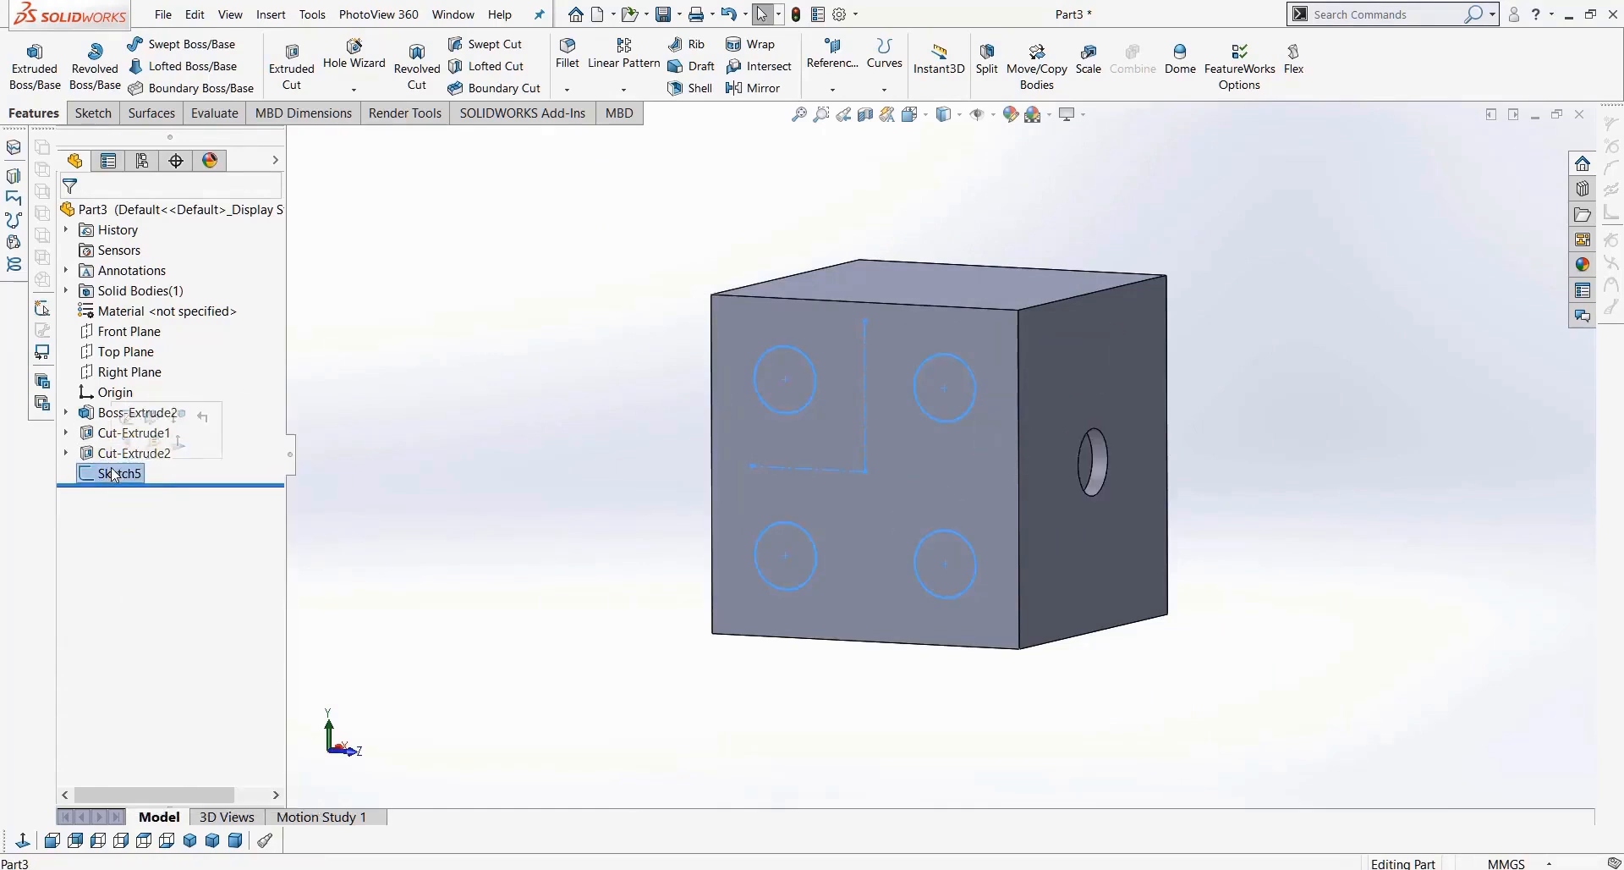
{"action": "left_click", "coordinate": [287, 67]}
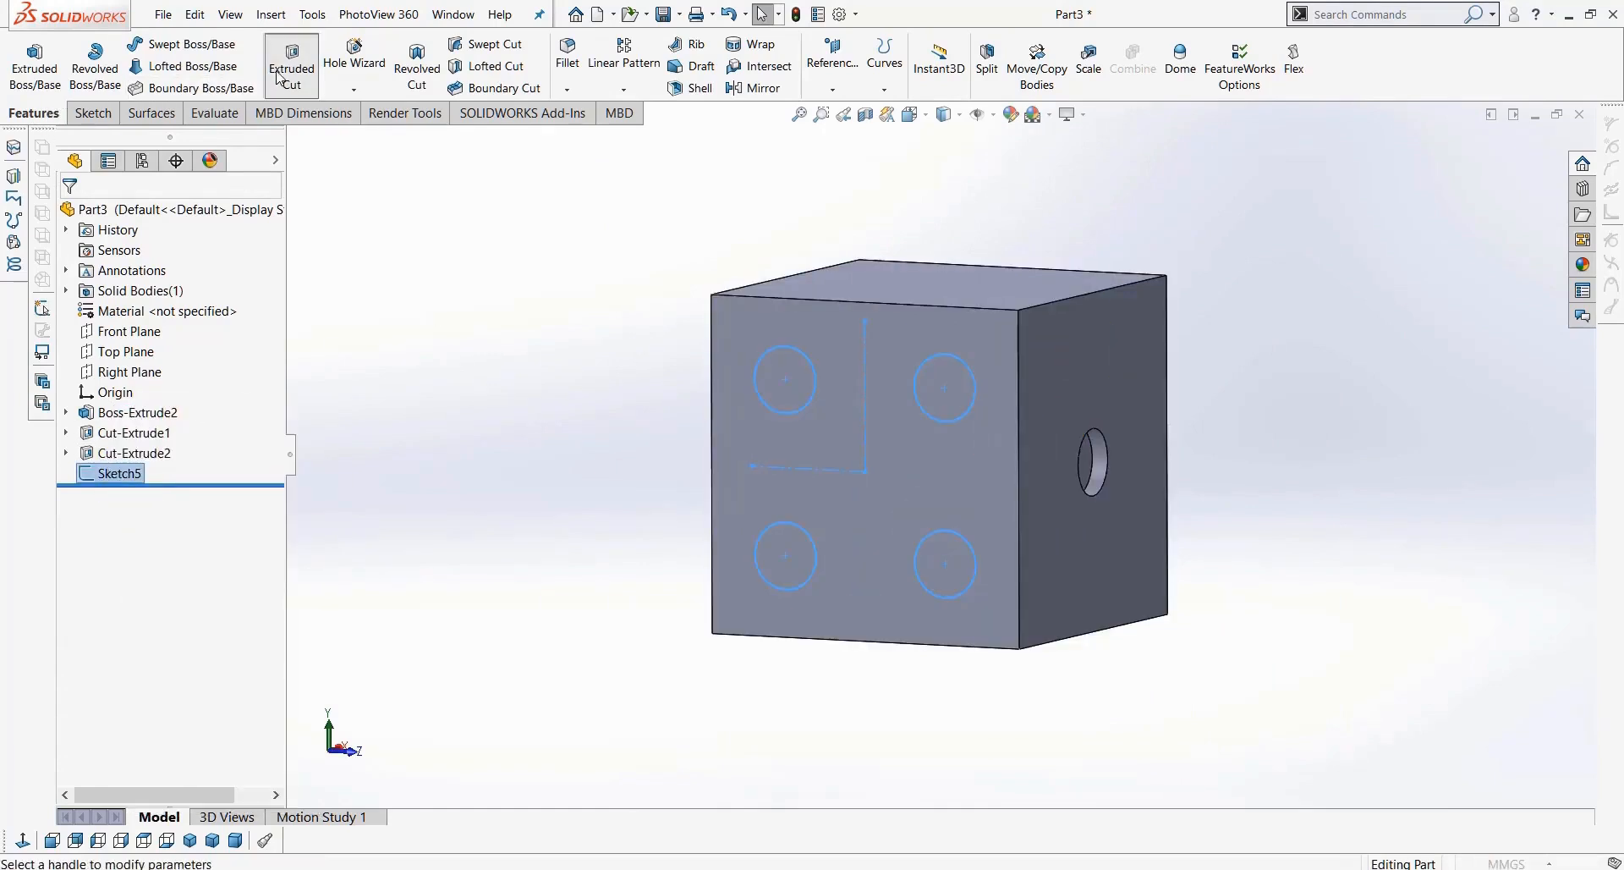
{"action": "left_click", "coordinate": [72, 216]}
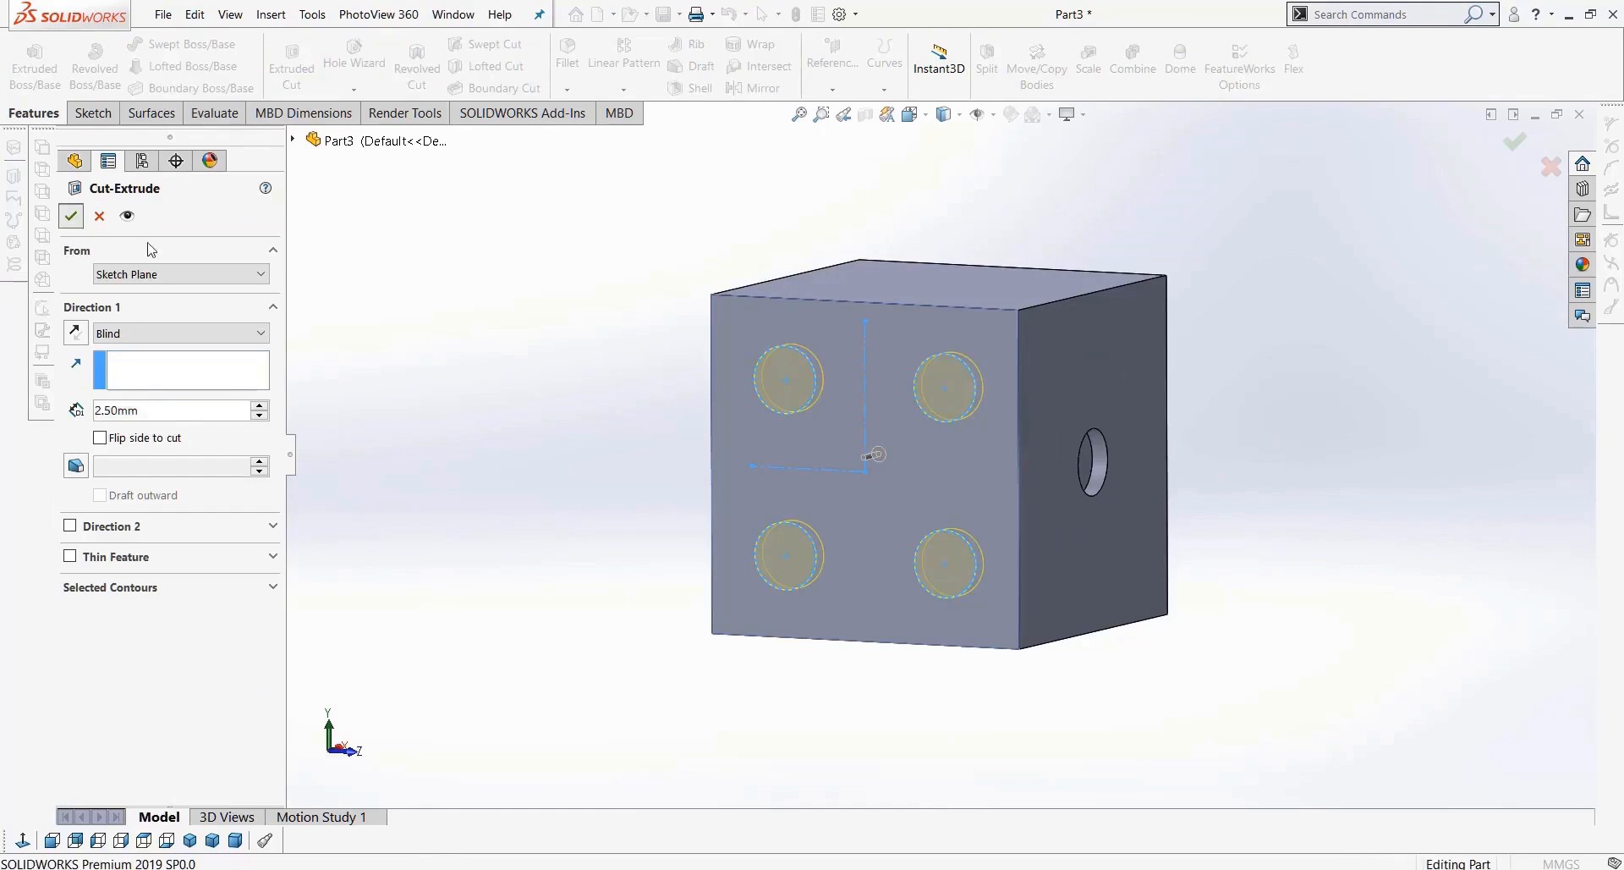
Step: Start a sketch on the cube's blank back face beside the four-pip face and view it face-on
{"action": "middle_click_drag", "start_coordinate": [567, 499], "coordinate": [843, 389]}
{"action": "left_click", "coordinate": [787, 412]}
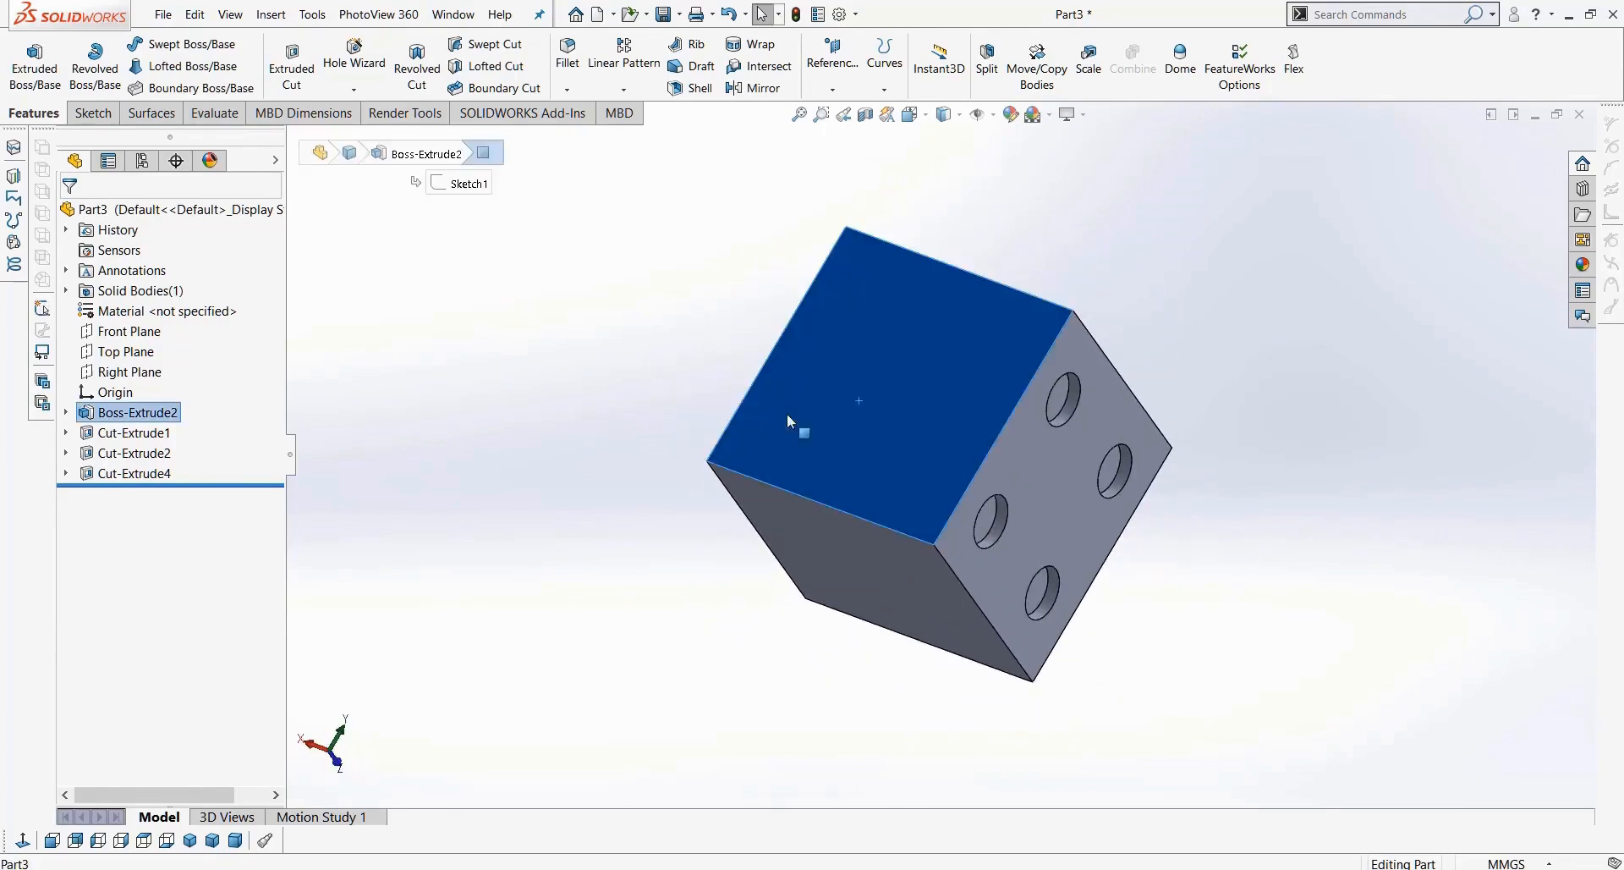
{"action": "left_click", "coordinate": [93, 112]}
{"action": "left_click", "coordinate": [25, 60]}
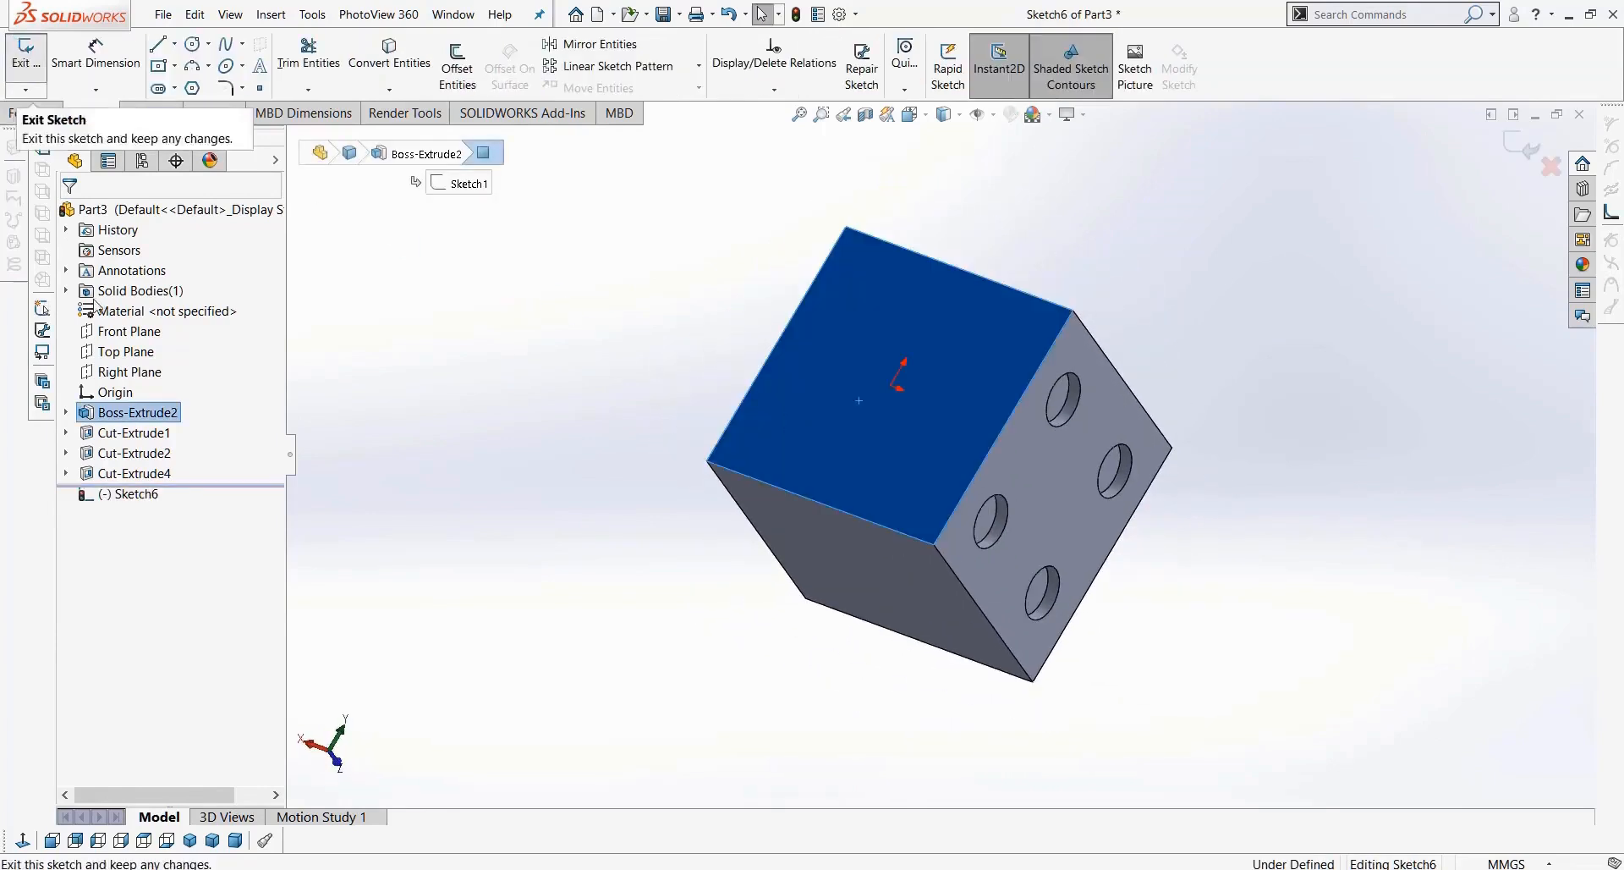
{"action": "left_click", "coordinate": [23, 840]}
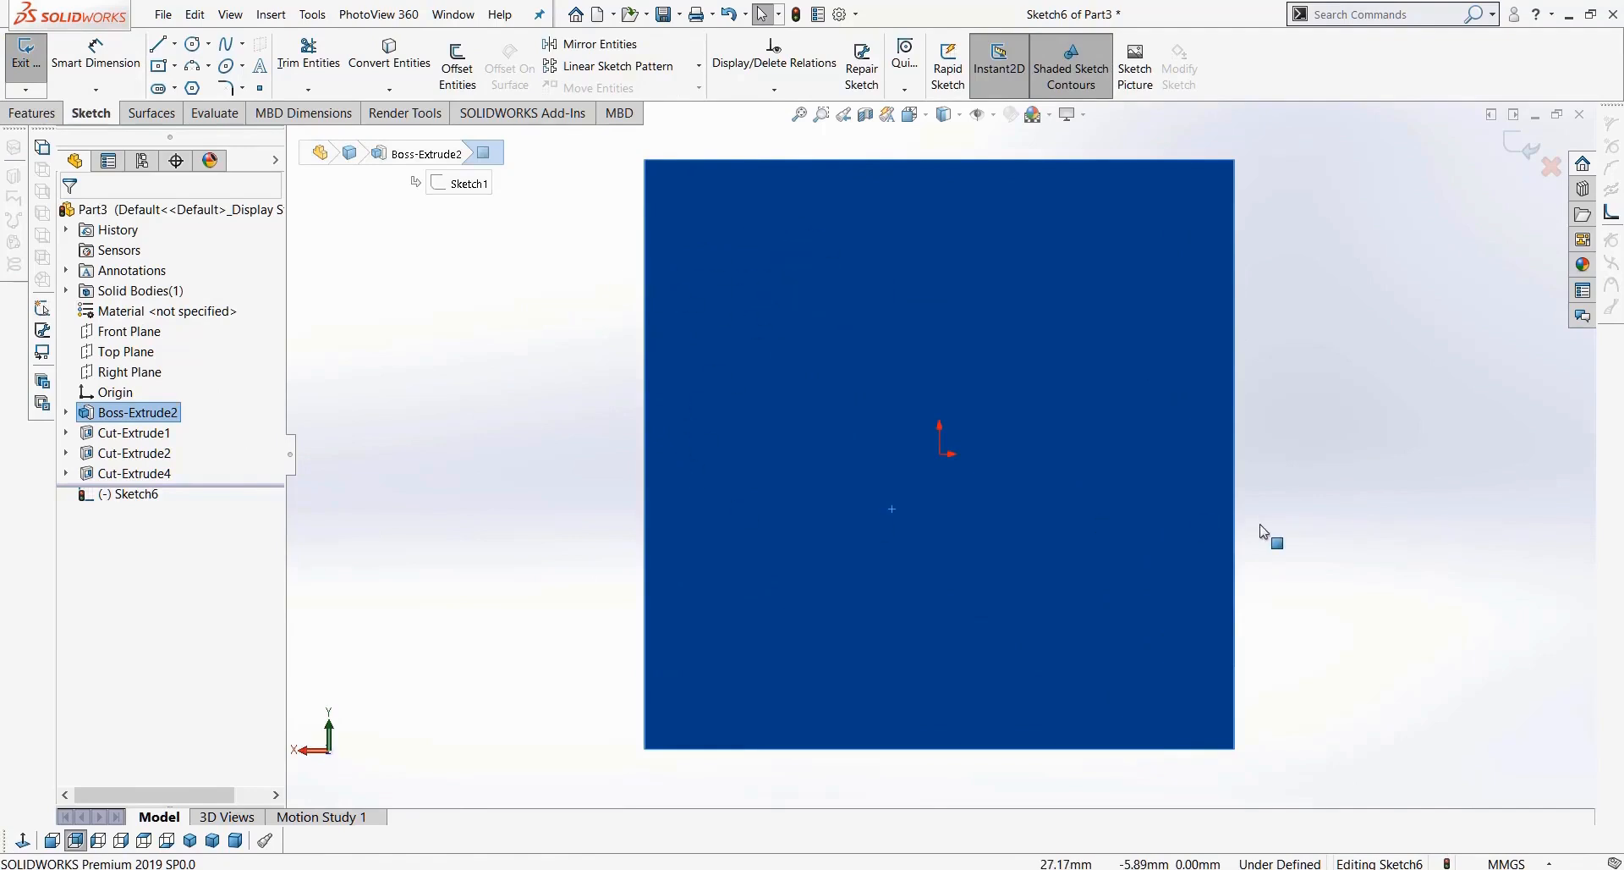
Step: Sketch a diagonal centerline from the face's upper-left corner to its lower-right corner
{"action": "left_click", "coordinate": [174, 43]}
{"action": "left_click", "coordinate": [224, 84]}
{"action": "left_click", "coordinate": [646, 160]}
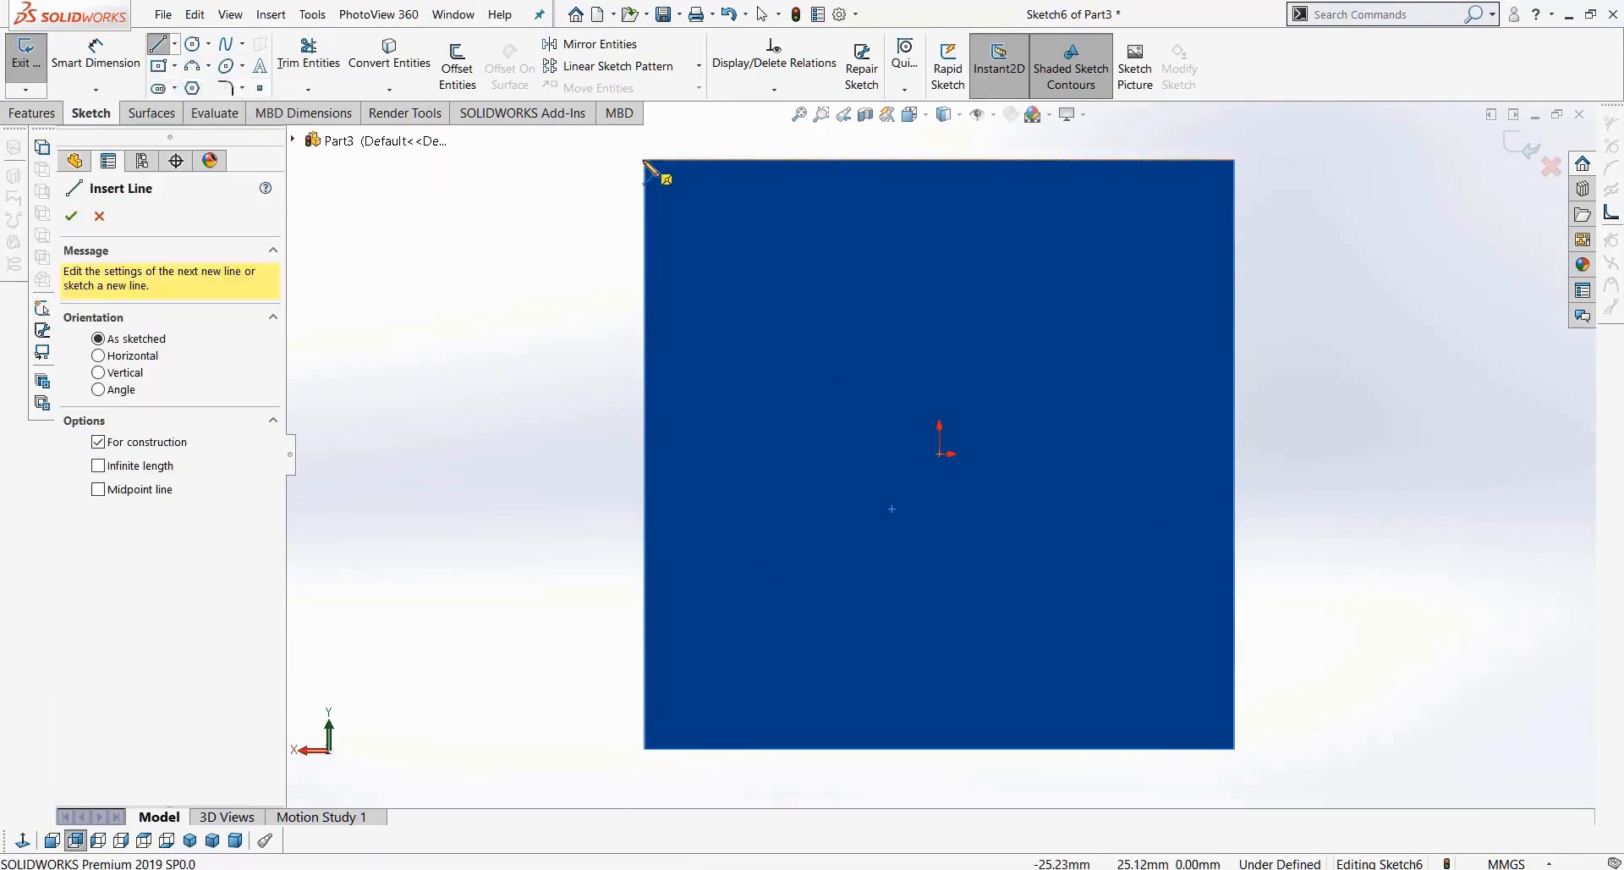
{"action": "left_click", "coordinate": [1235, 748]}
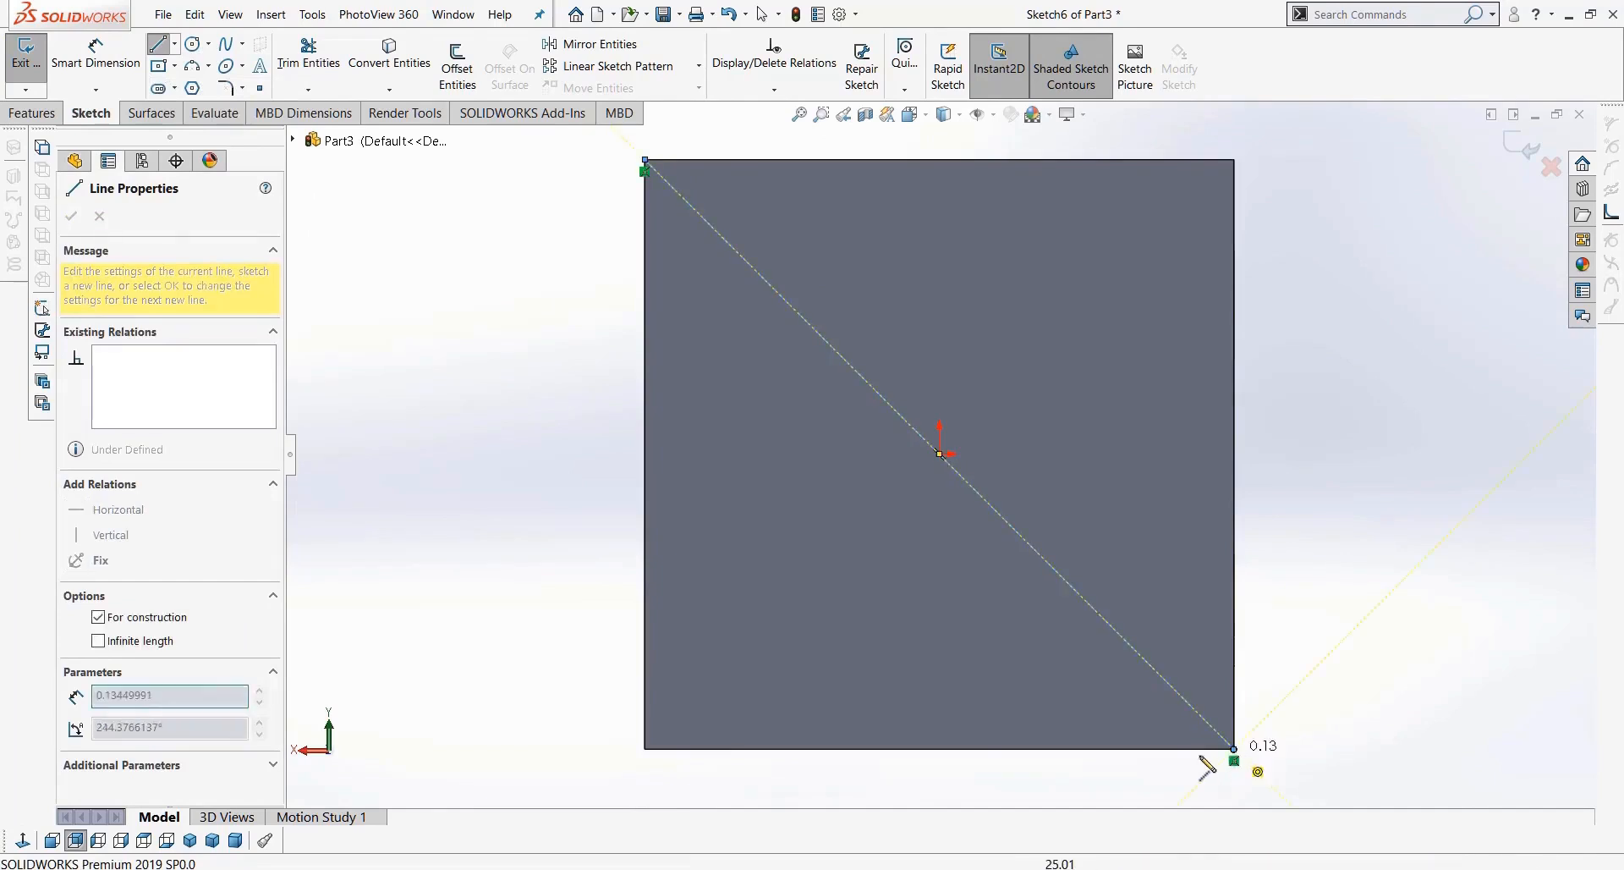
{"action": "key", "text": "Escape"}
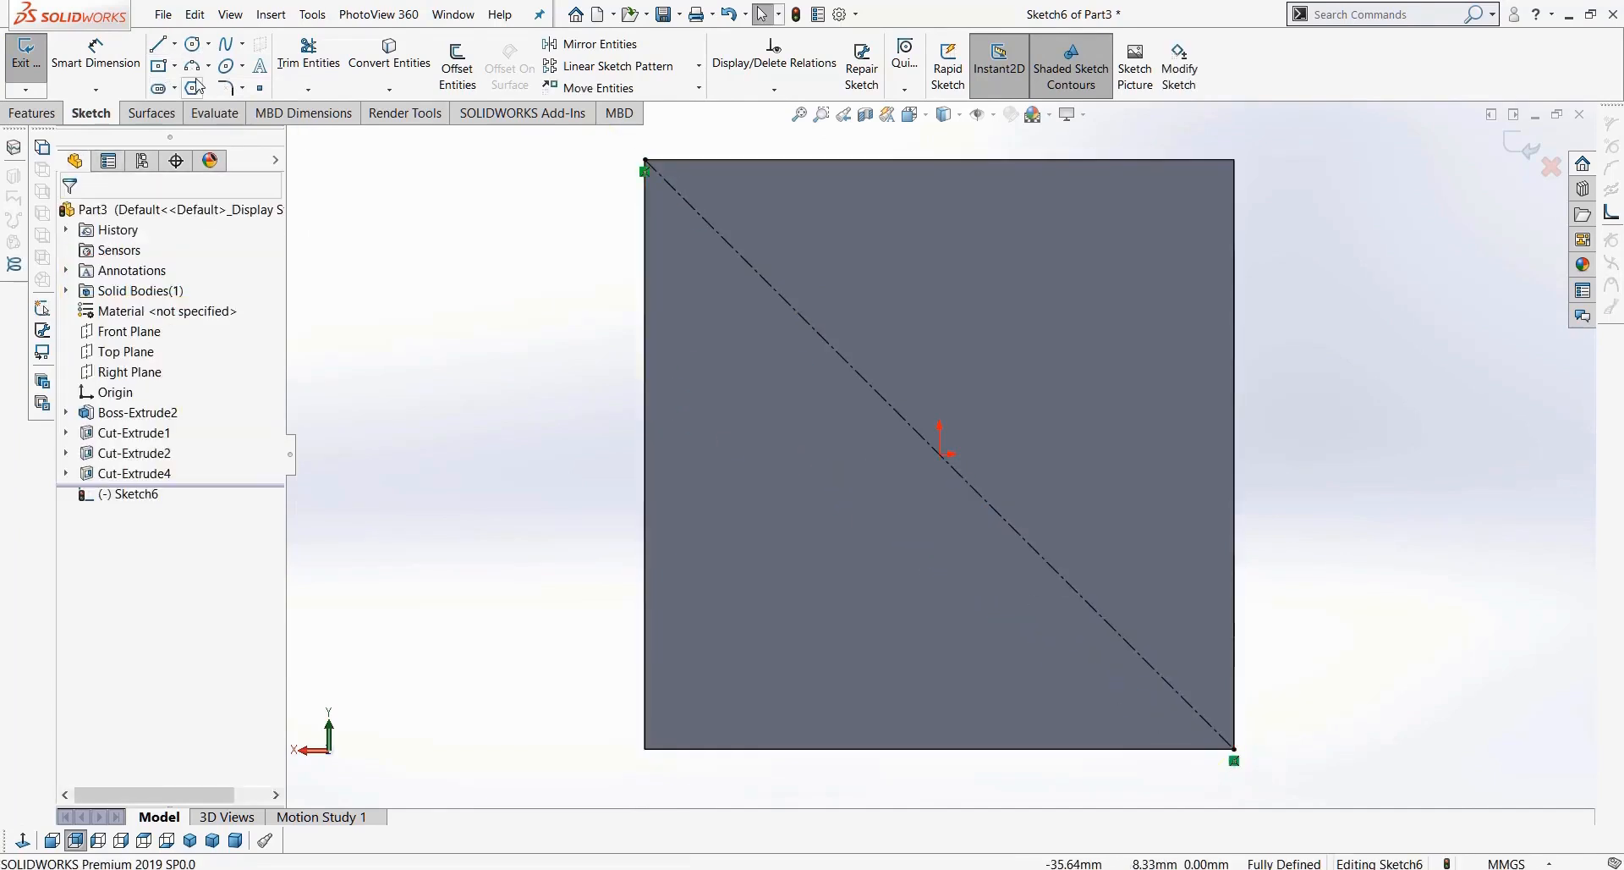
Step: Sketch a circle about 10.9 mm in diameter centred on the diagonal in the face's upper-left area
{"action": "left_click", "coordinate": [193, 44]}
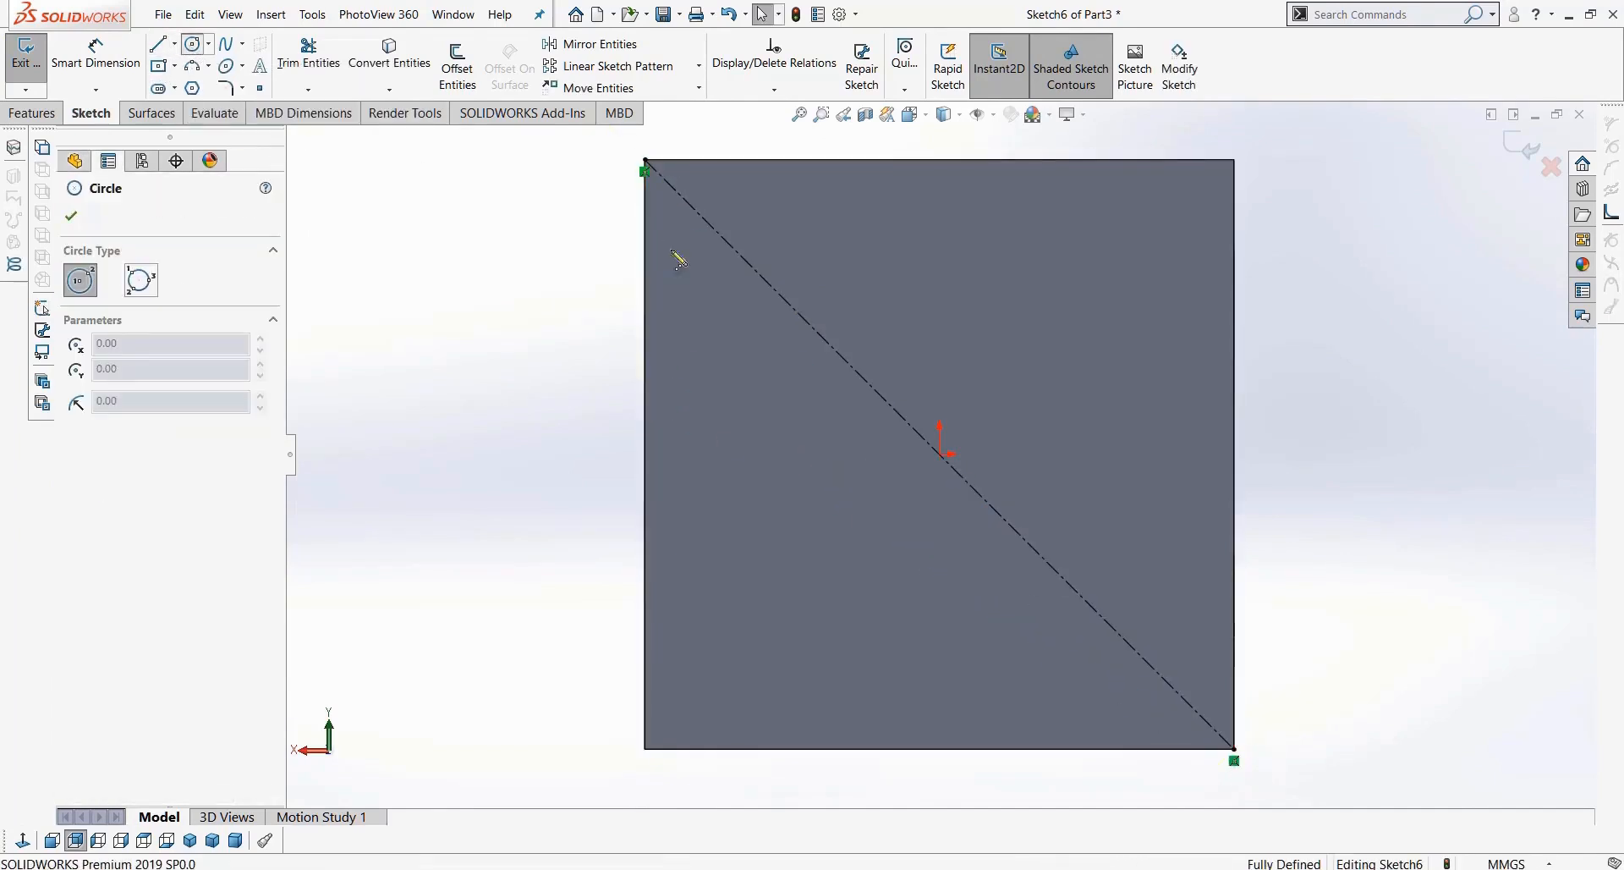
{"action": "left_click", "coordinate": [769, 284]}
{"action": "left_click", "coordinate": [769, 348]}
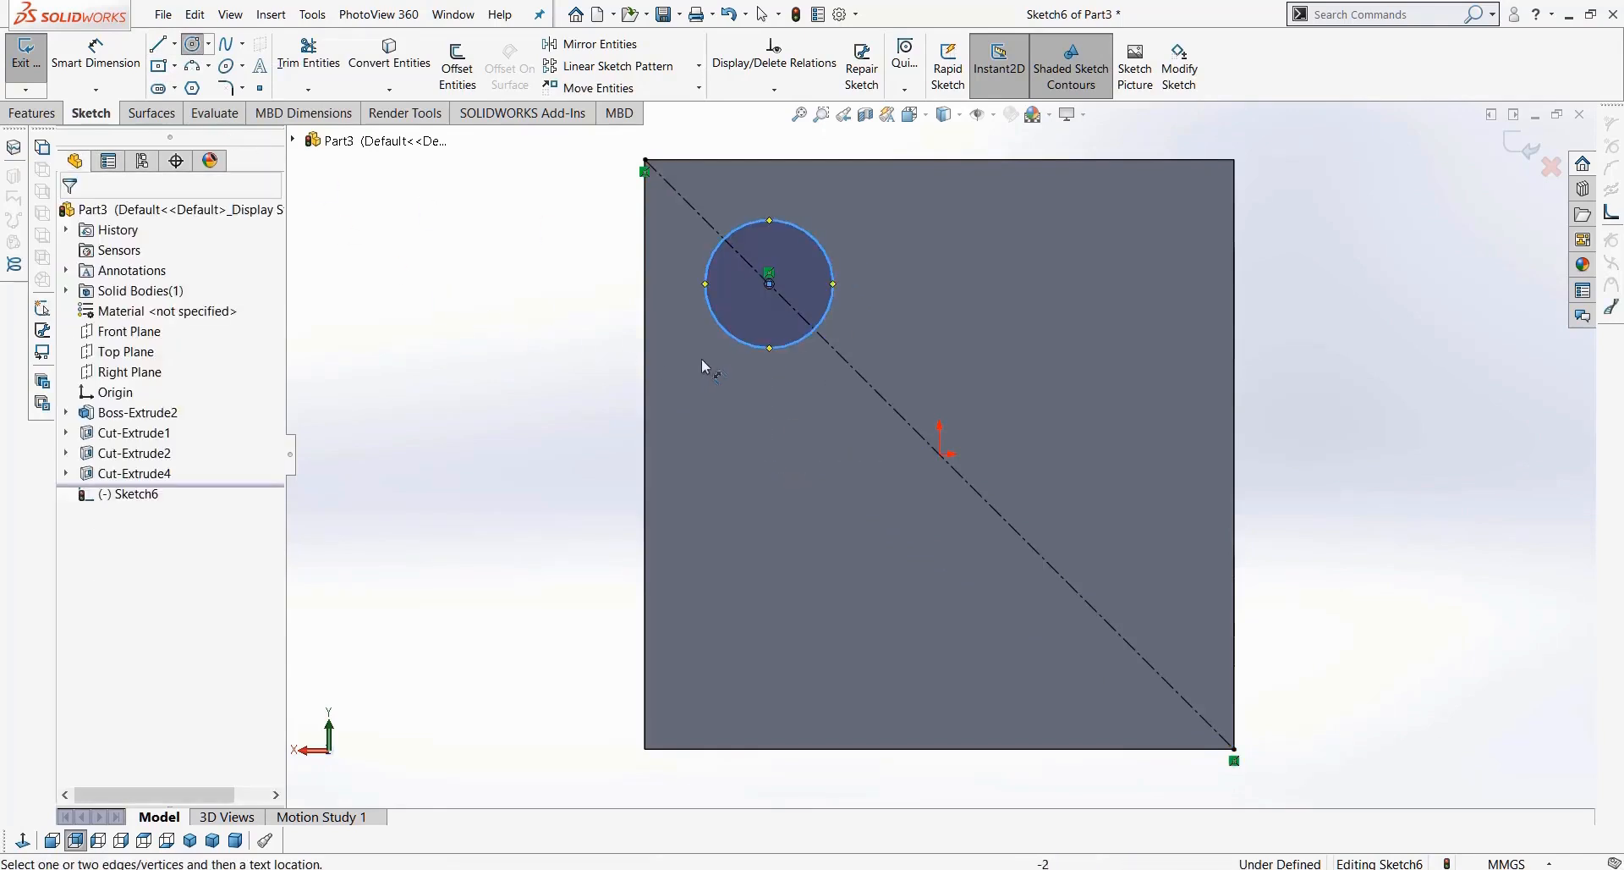
Step: Dimension the circle's centre 12 mm from the face's left edge and set its diameter to 10 mm
{"action": "left_click", "coordinate": [721, 330]}
{"action": "left_click", "coordinate": [646, 349]}
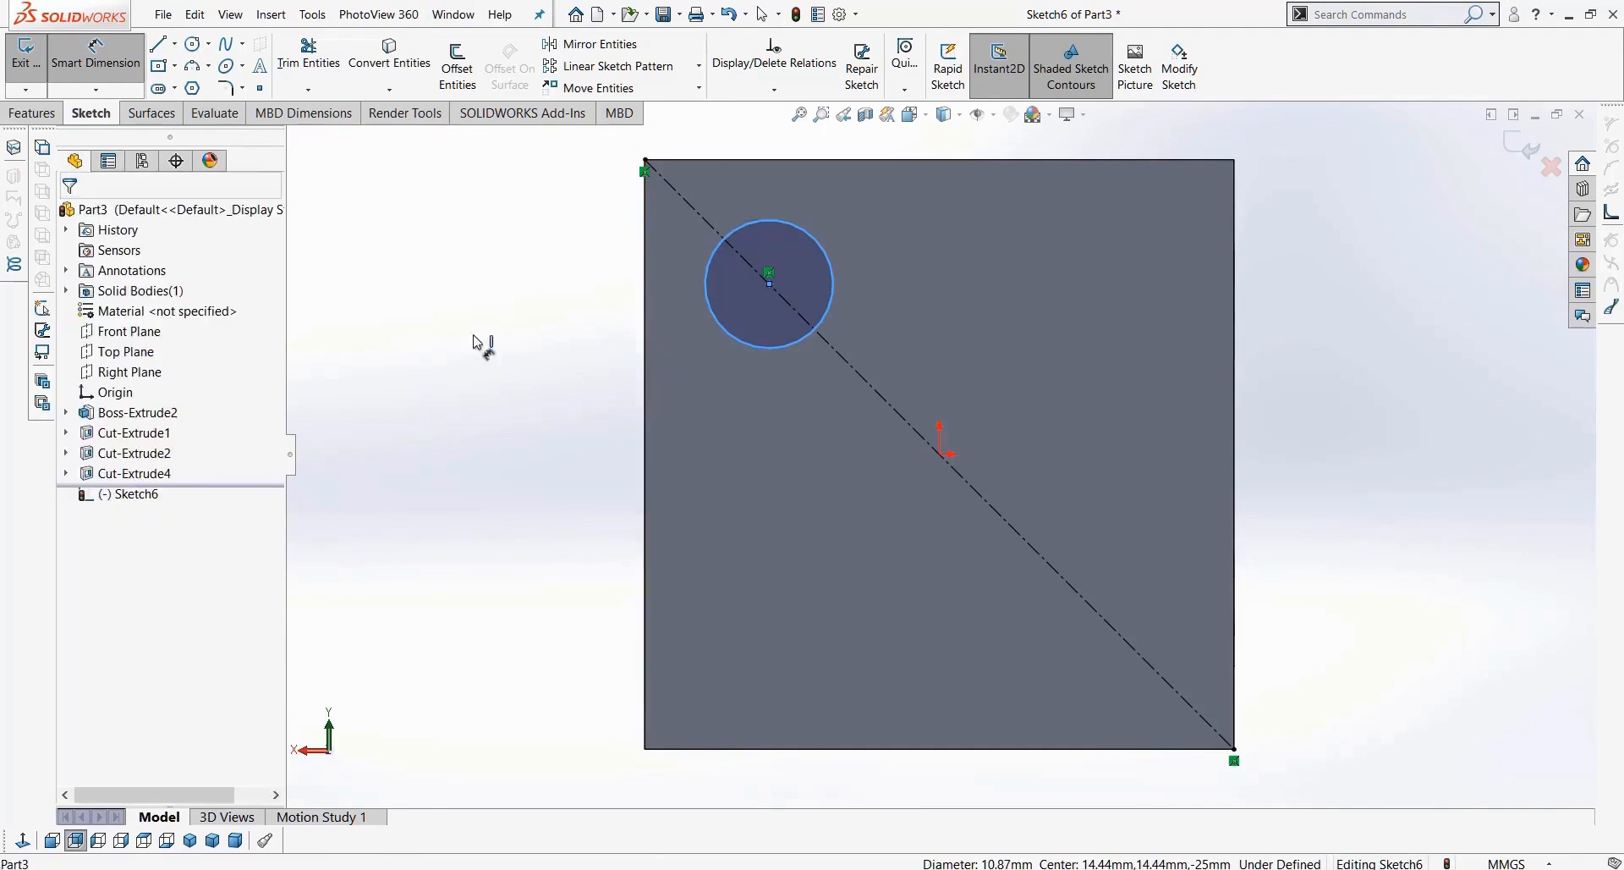
{"action": "left_click", "coordinate": [455, 347]}
{"action": "type", "text": "12"}
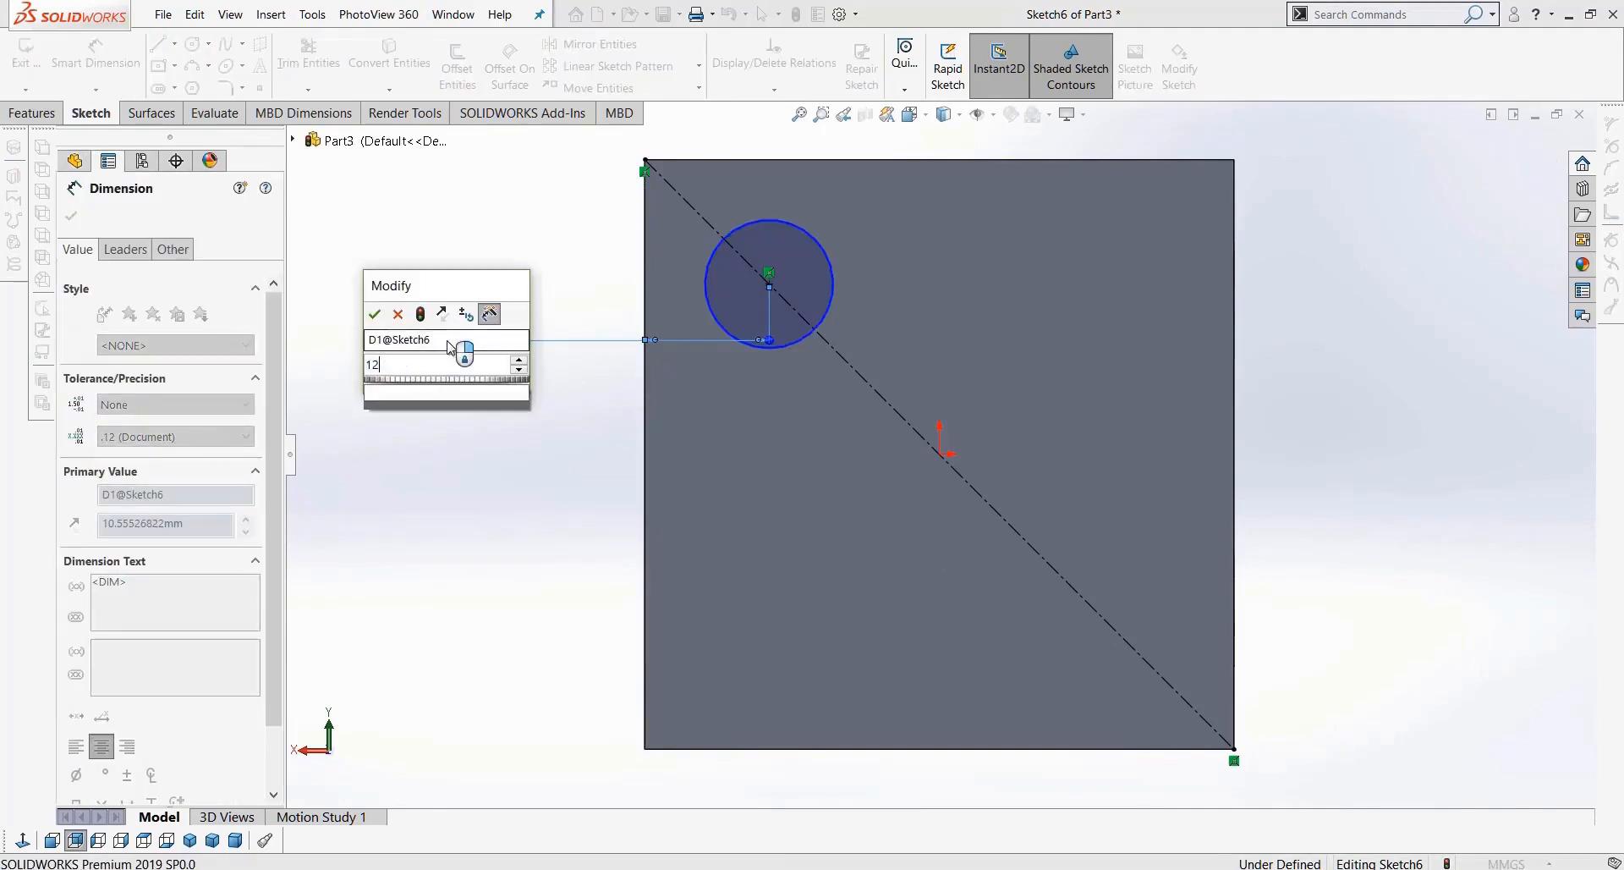
{"action": "key", "text": "Return"}
{"action": "left_click", "coordinate": [723, 285]}
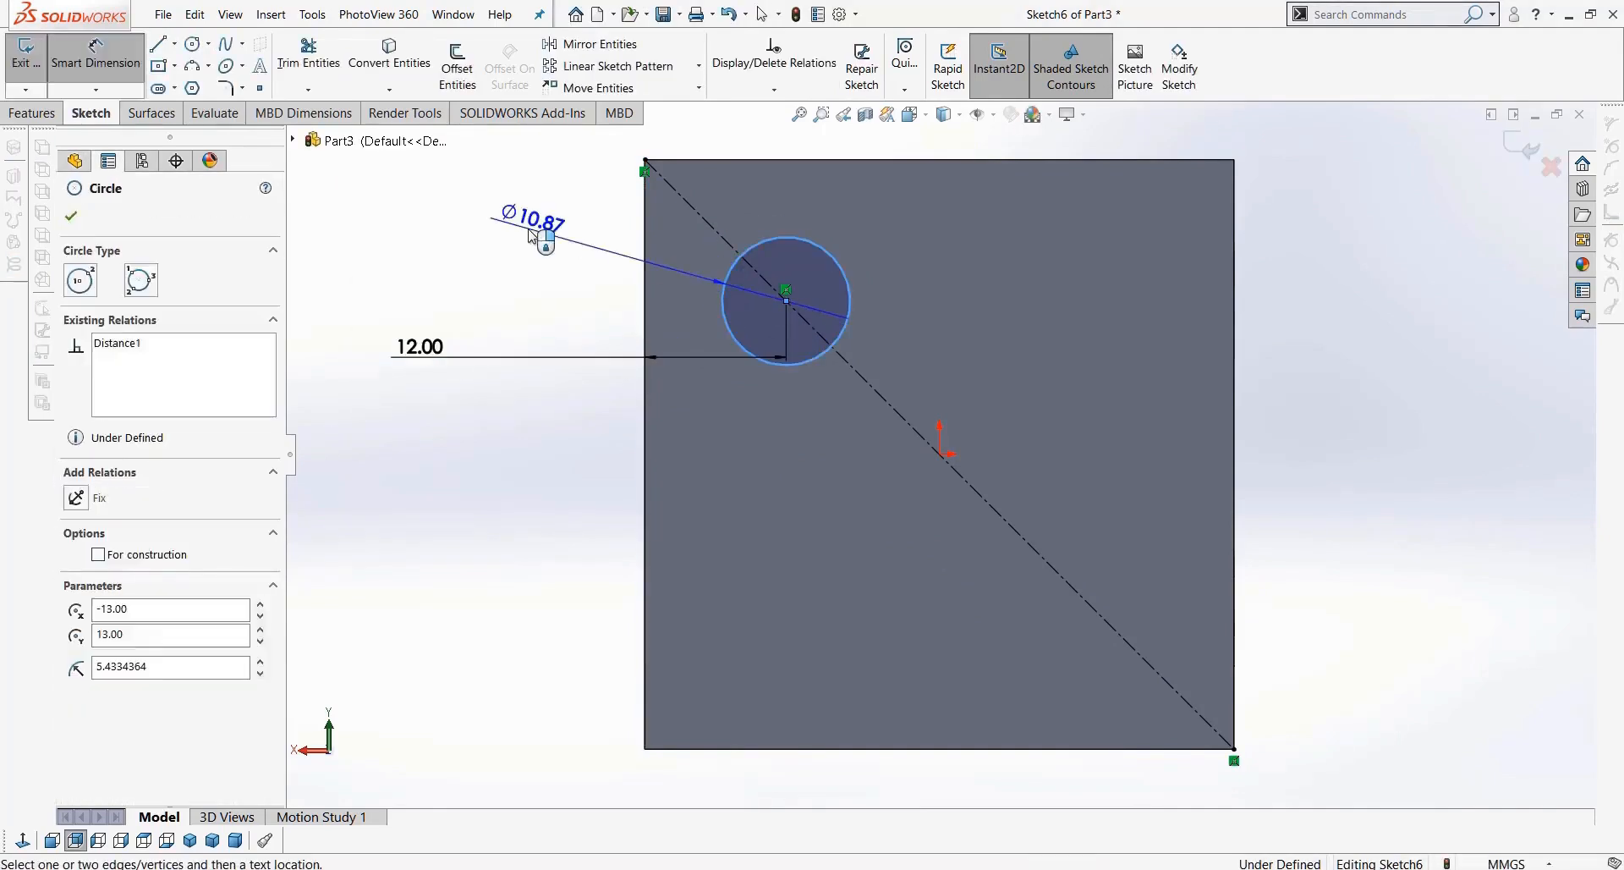
{"action": "left_click", "coordinate": [532, 235]}
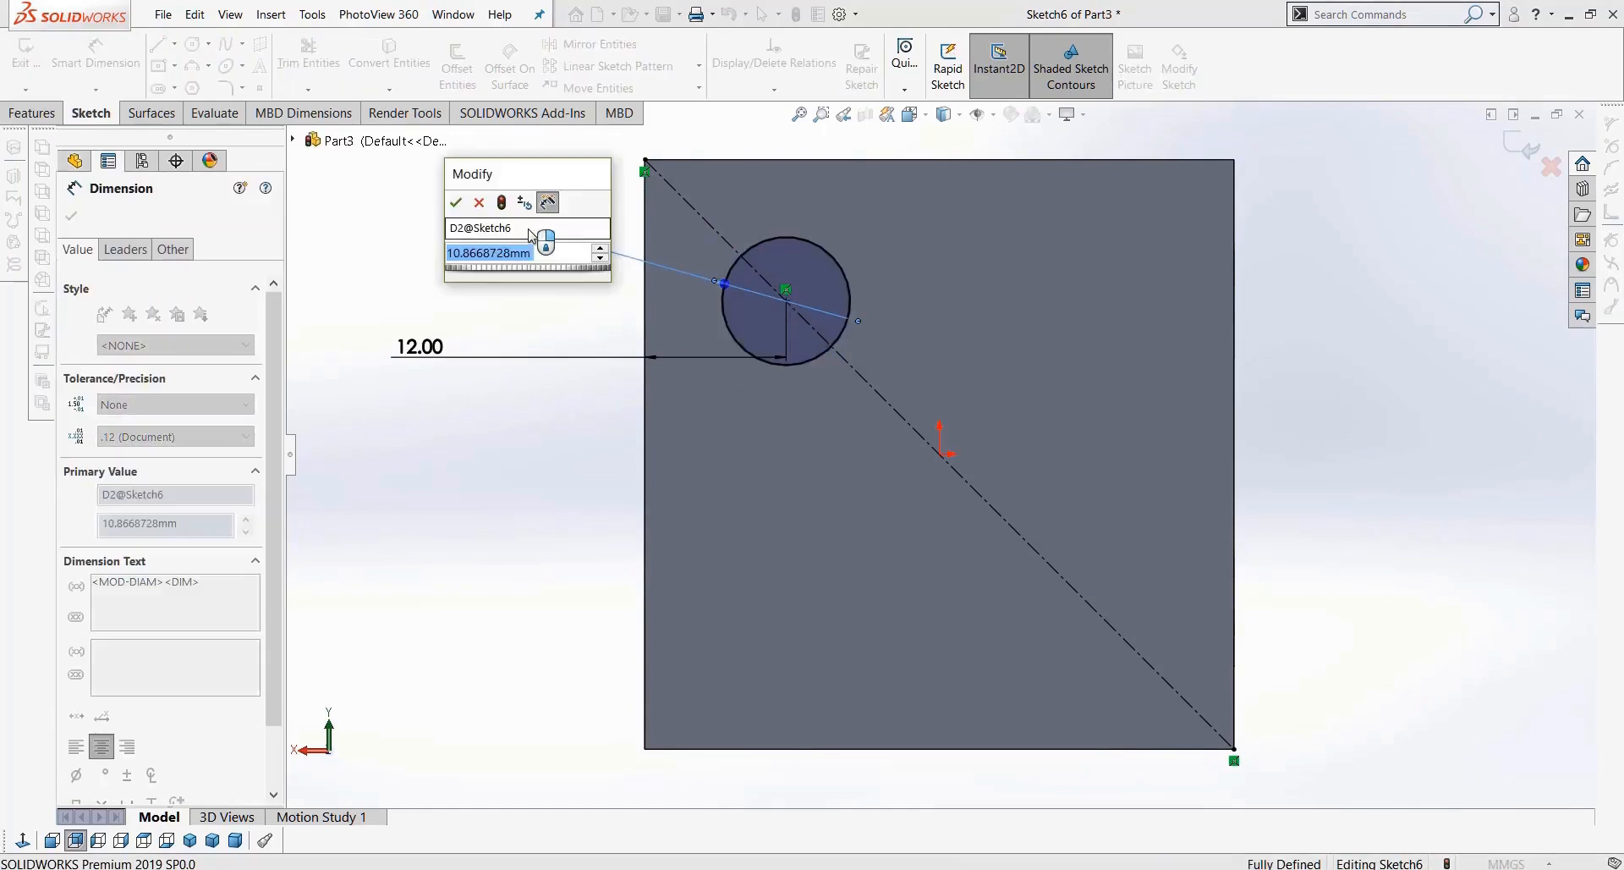
{"action": "type", "text": "10"}
{"action": "key", "text": "Return"}
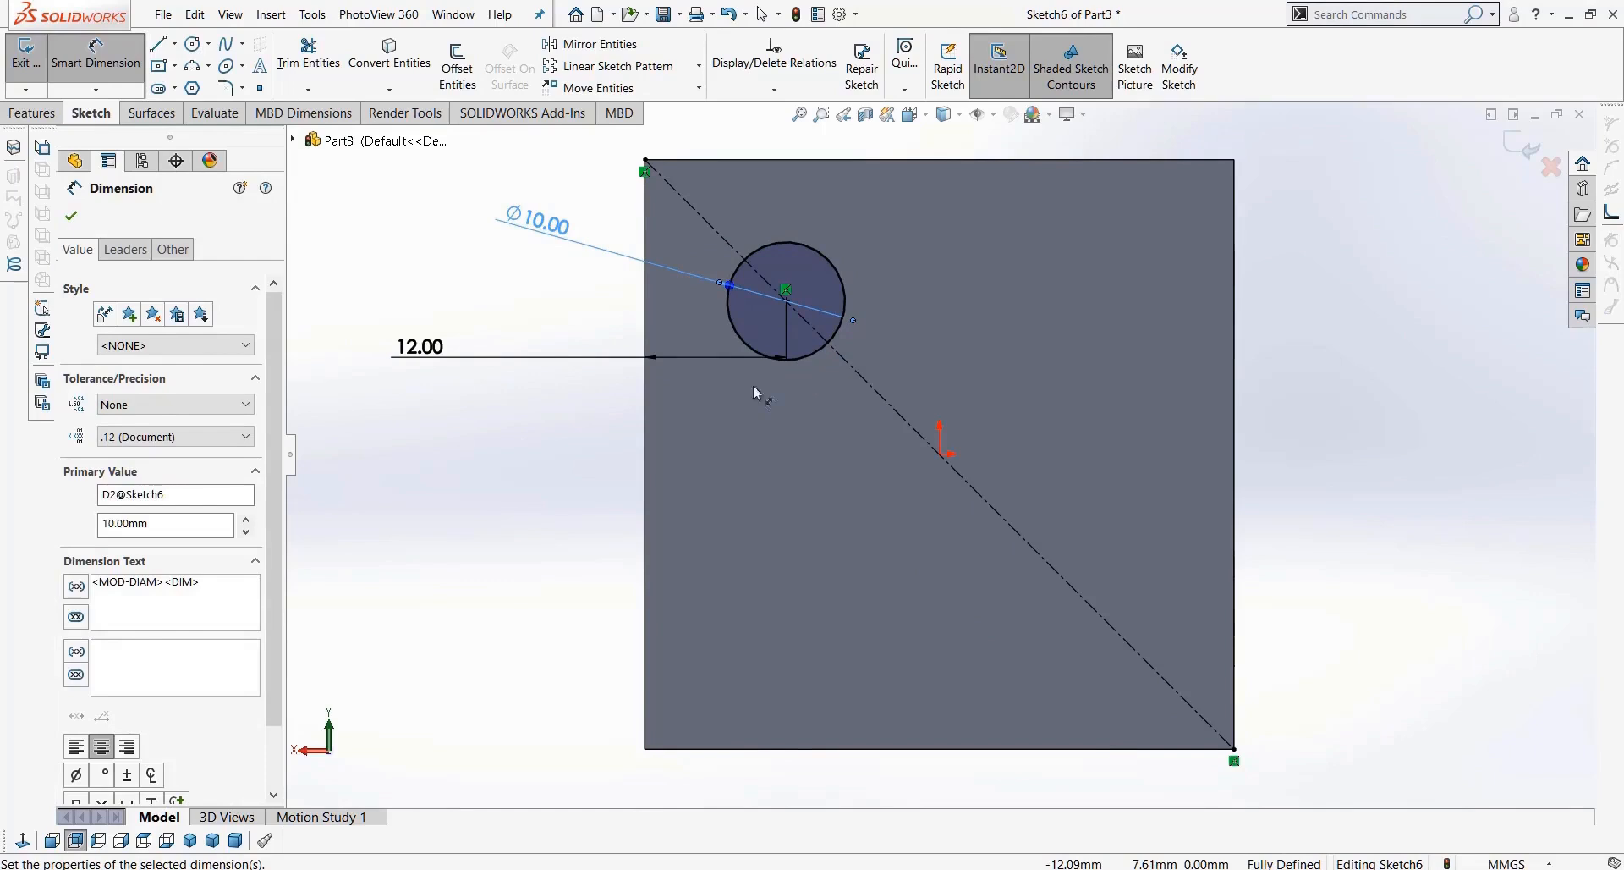
Step: Sketch a horizontal centerline from the origin to beyond the face's left edge
{"action": "left_click", "coordinate": [165, 46]}
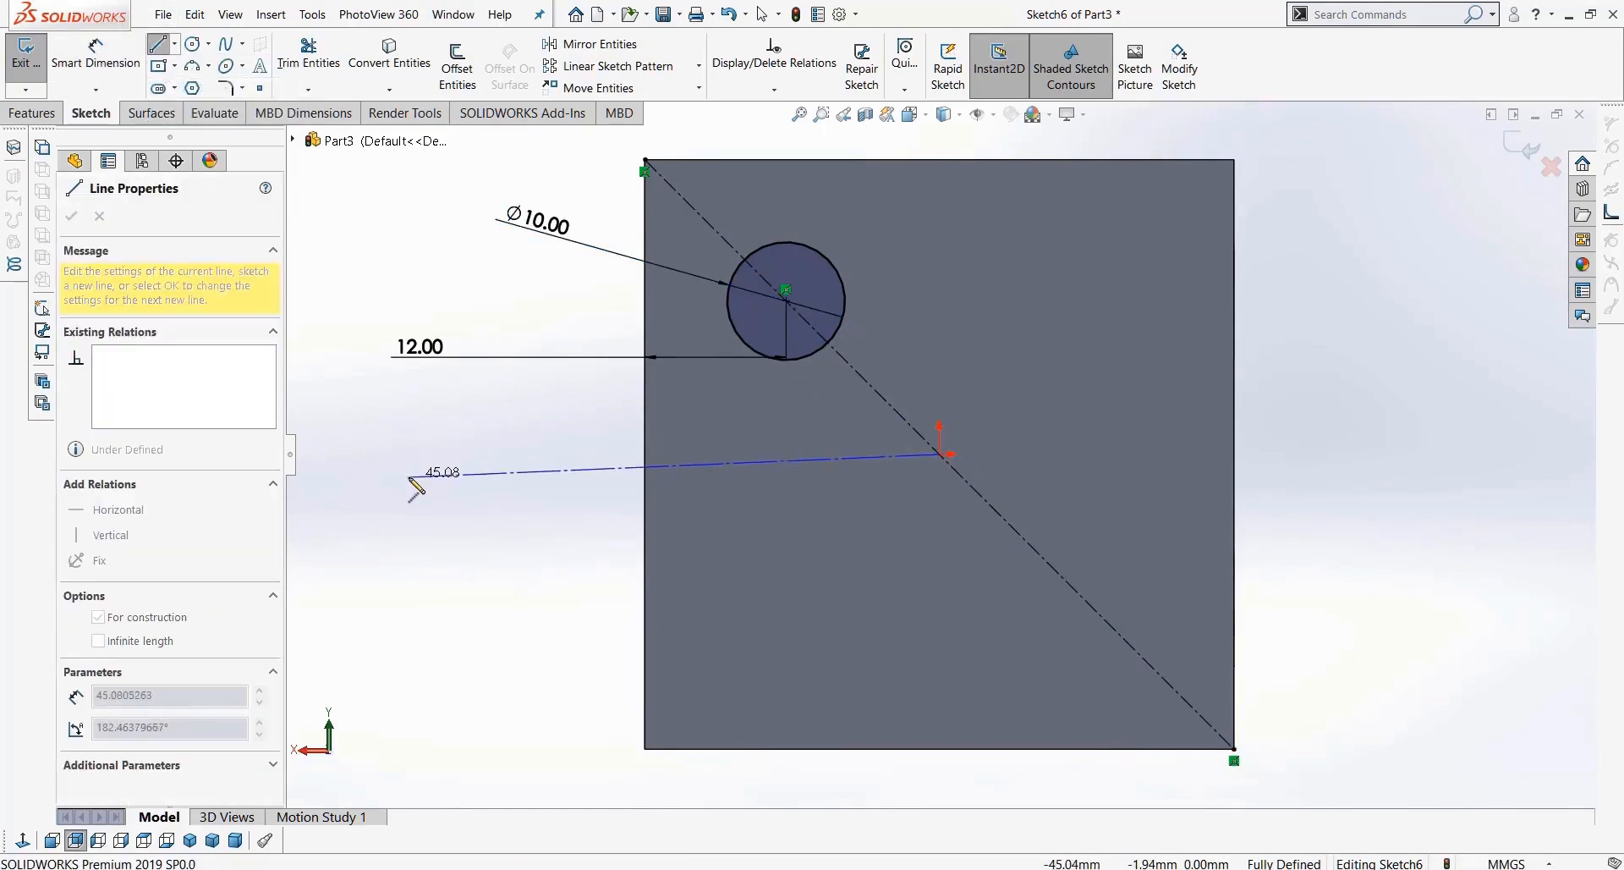
{"action": "left_click", "coordinate": [471, 454]}
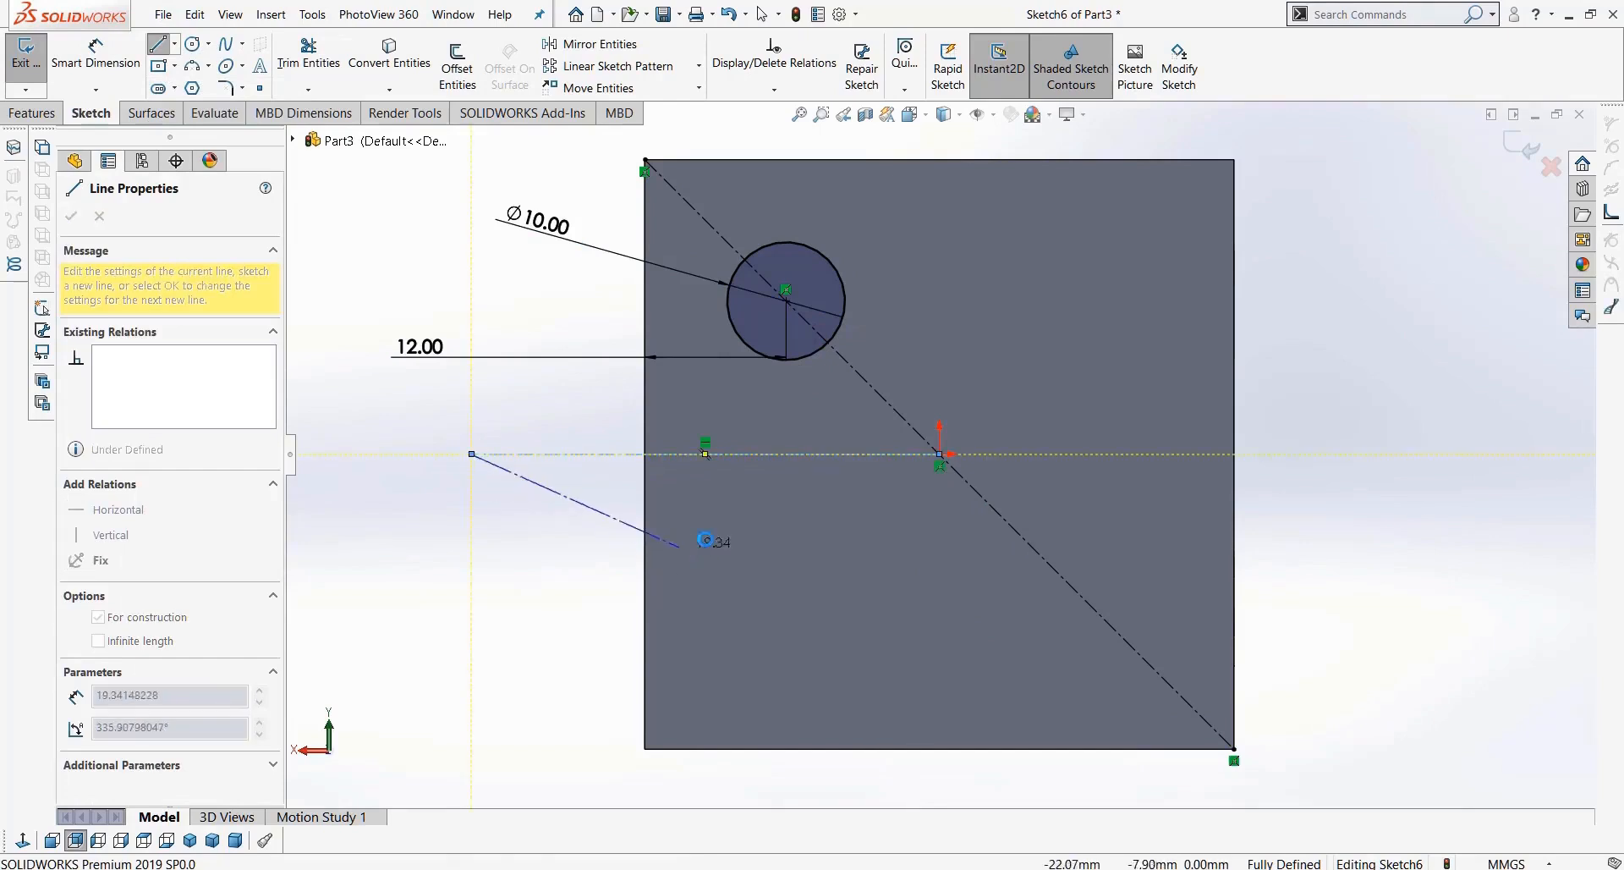
{"action": "key", "text": "Escape"}
Step: Mirror the 10 mm circle about the horizontal centerline into the face's lower-left area
{"action": "left_click", "coordinate": [804, 357]}
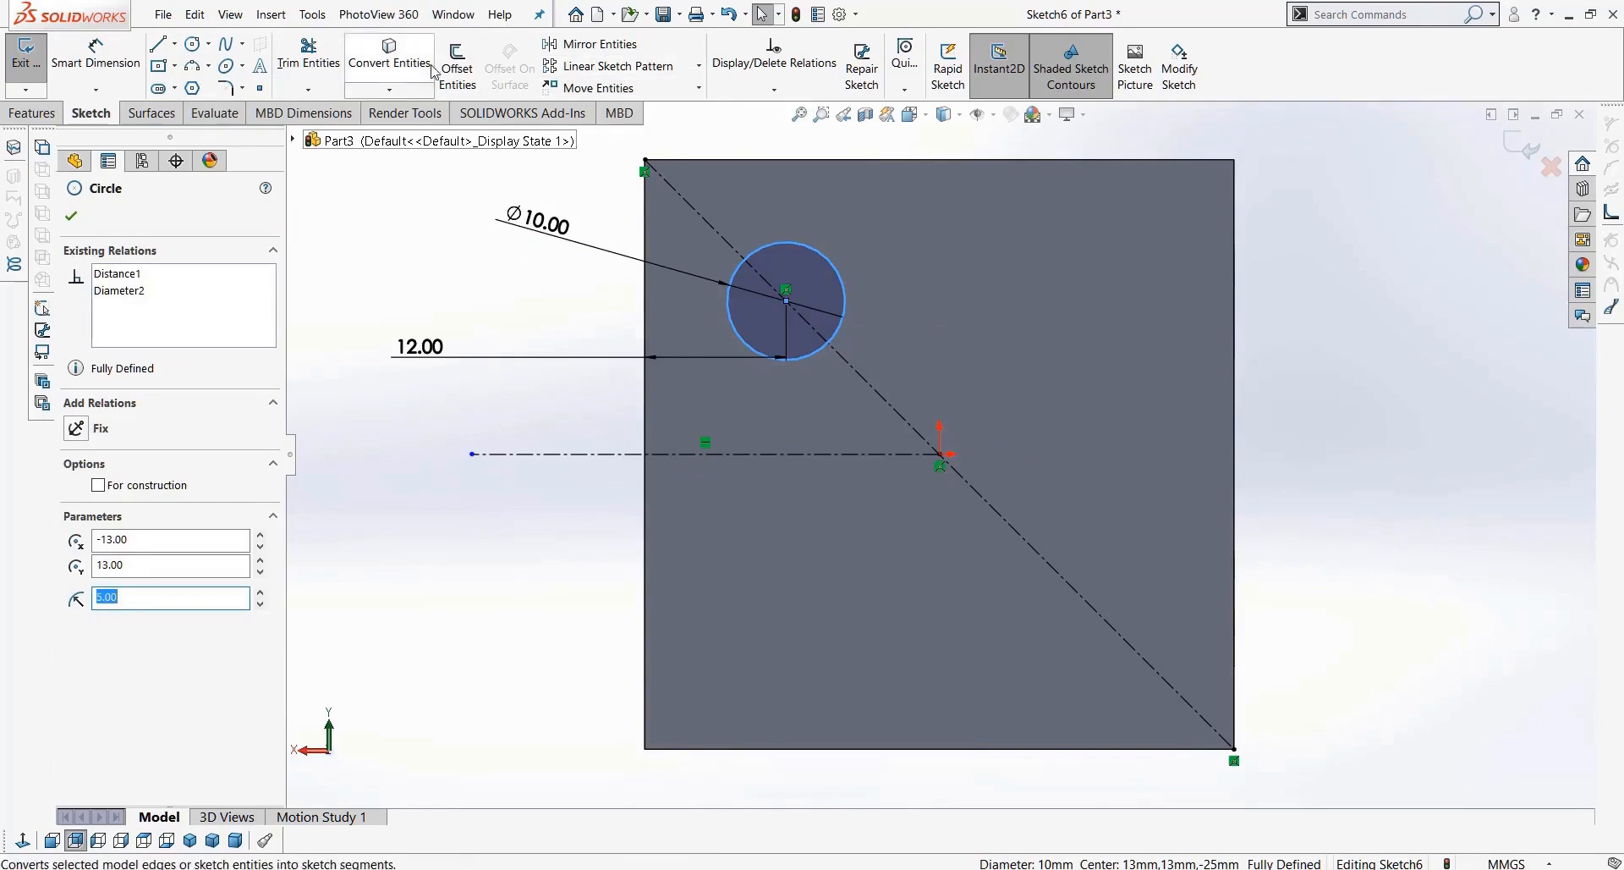
{"action": "left_click", "coordinate": [592, 44]}
{"action": "left_click", "coordinate": [624, 455]}
{"action": "left_click", "coordinate": [73, 216]}
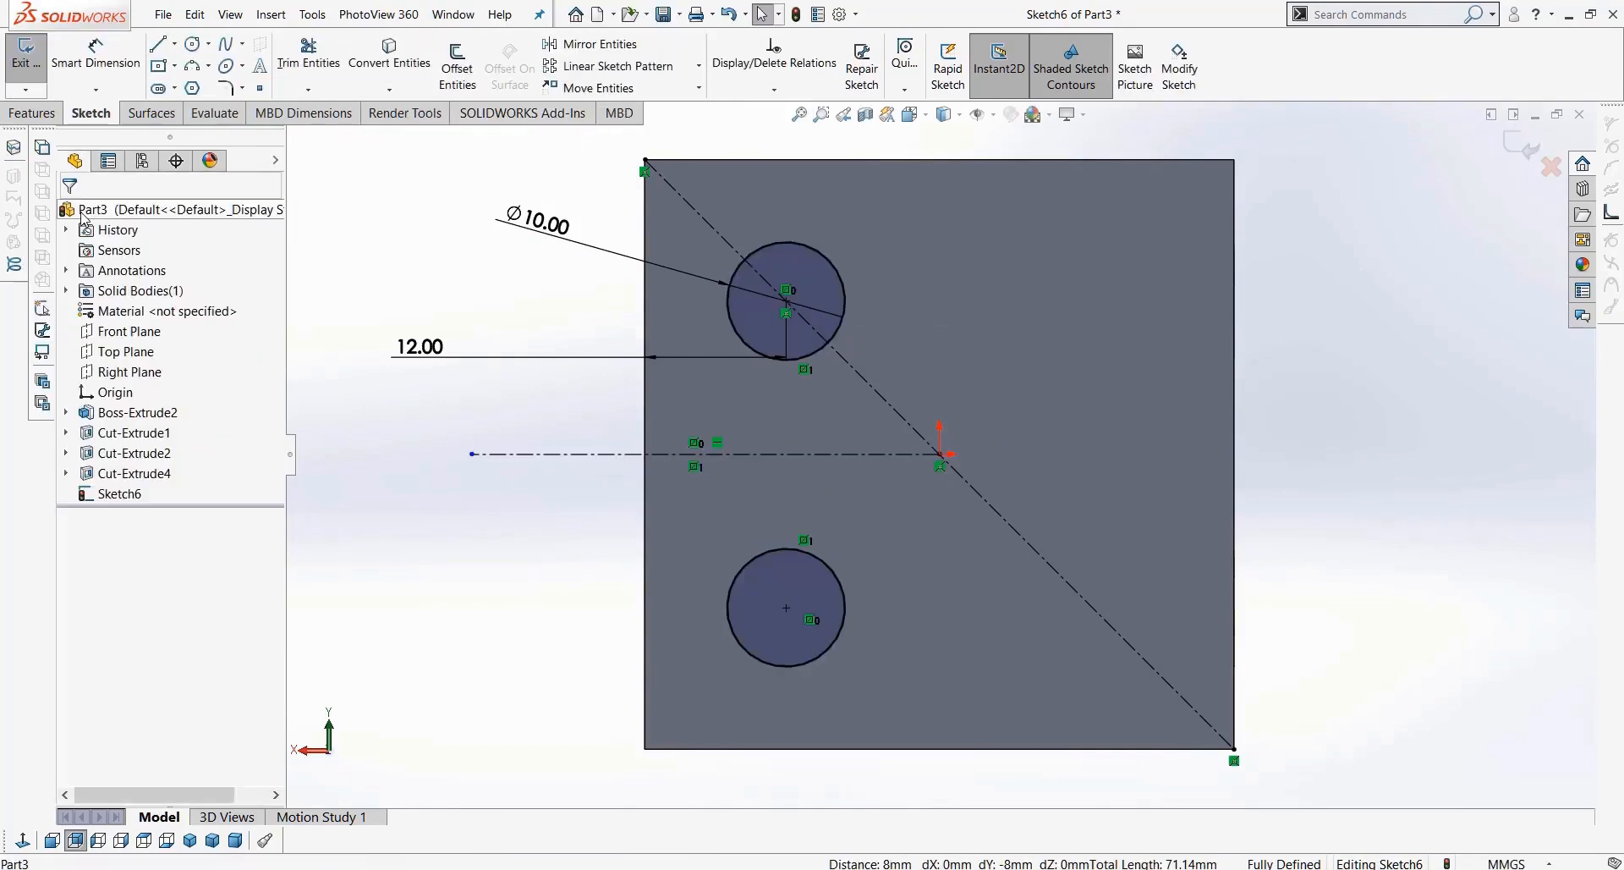
Step: Sketch a vertical centerline from the centre of the upper circle to the centre of the lower circle
{"action": "left_click", "coordinate": [174, 43]}
{"action": "left_click", "coordinate": [181, 83]}
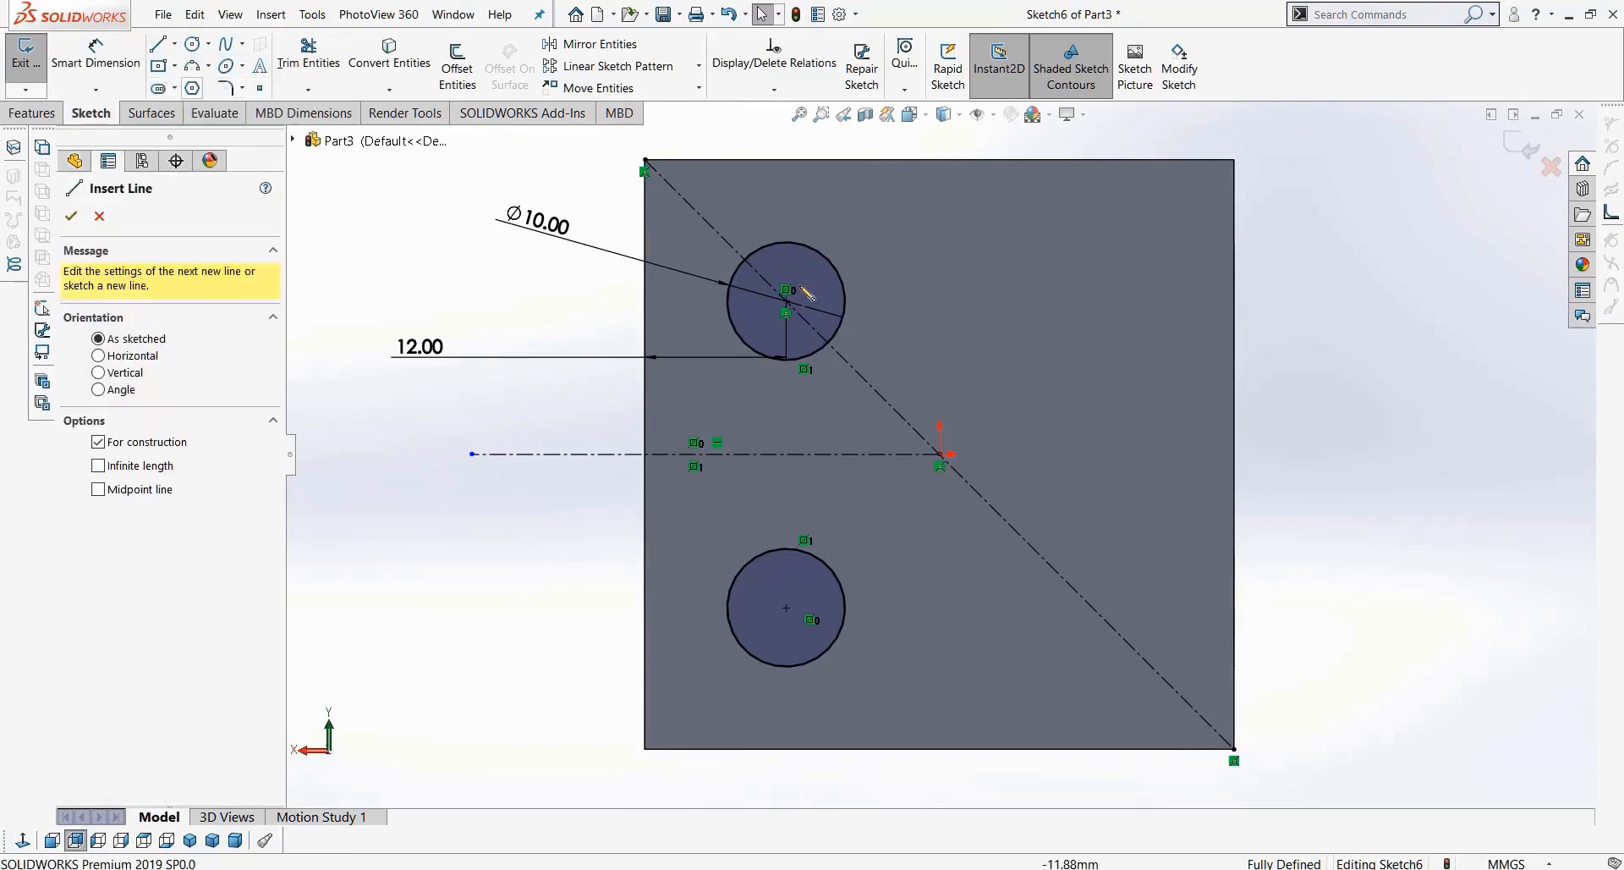
{"action": "left_click", "coordinate": [787, 300]}
{"action": "left_click", "coordinate": [786, 607]}
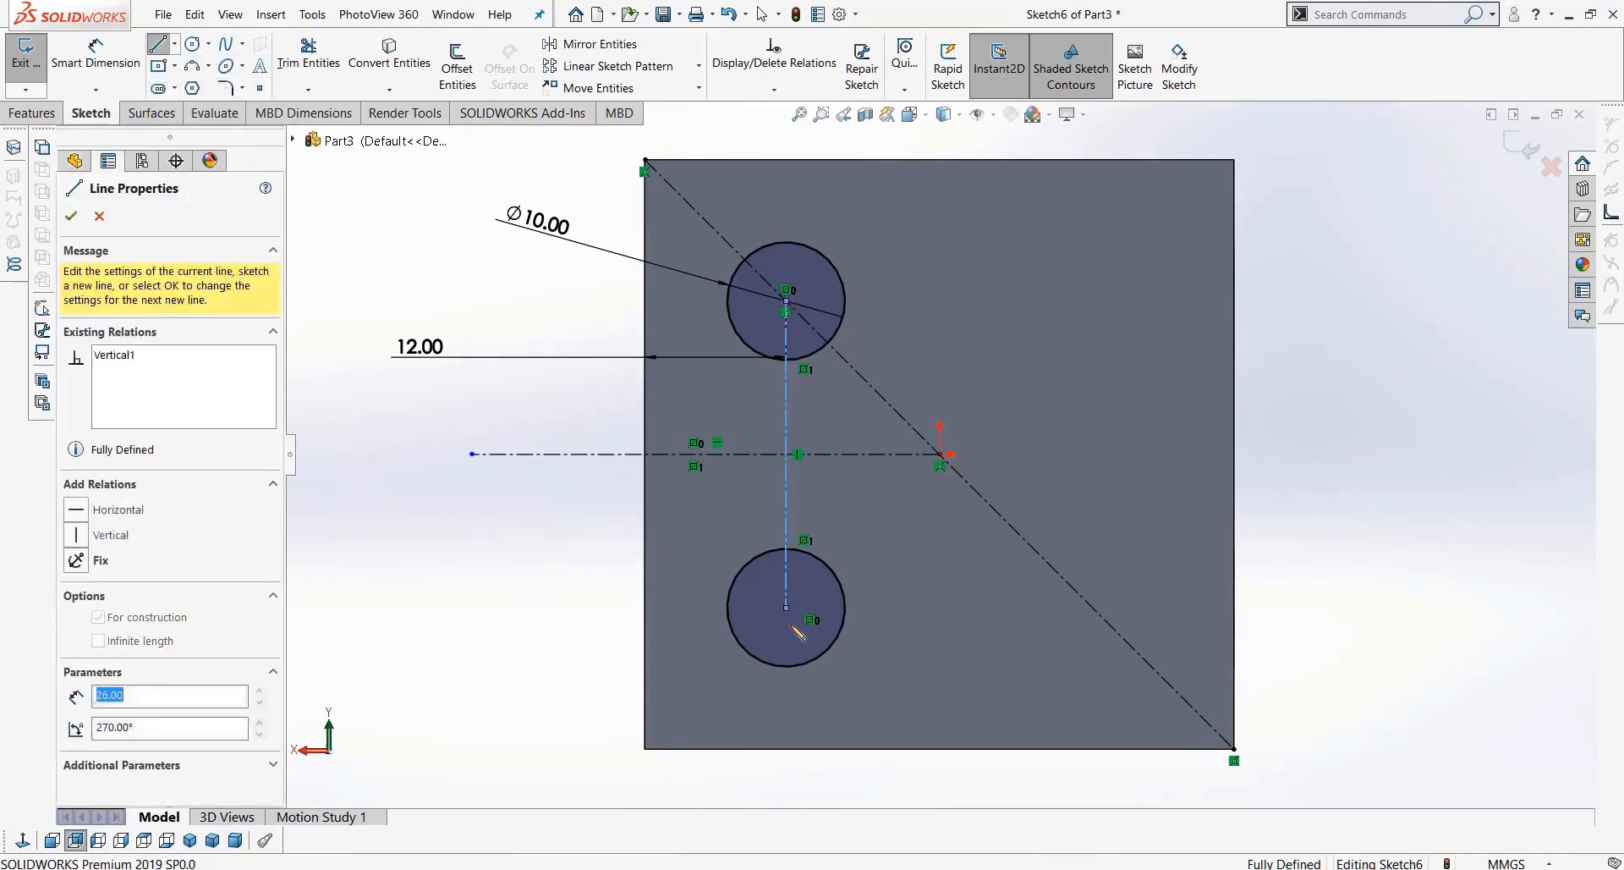
Step: Sketch a circle about 10.5 mm in diameter where the vertical and horizontal centerlines cross, and make it equal to the lower circle
{"action": "left_click", "coordinate": [193, 44]}
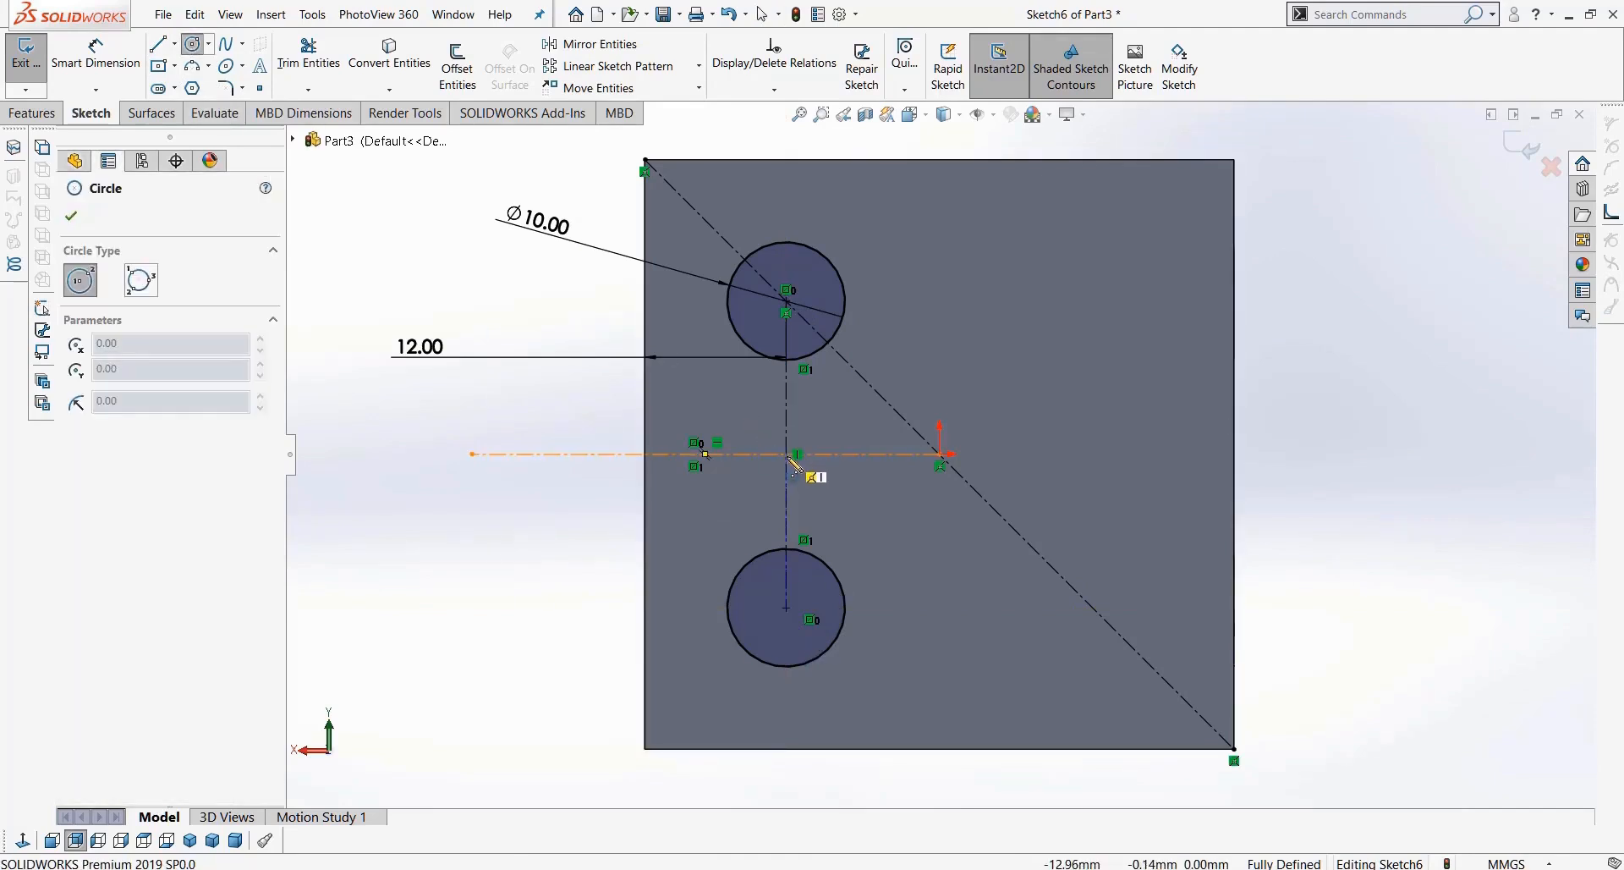
{"action": "left_click", "coordinate": [787, 455]}
{"action": "left_click", "coordinate": [813, 508]}
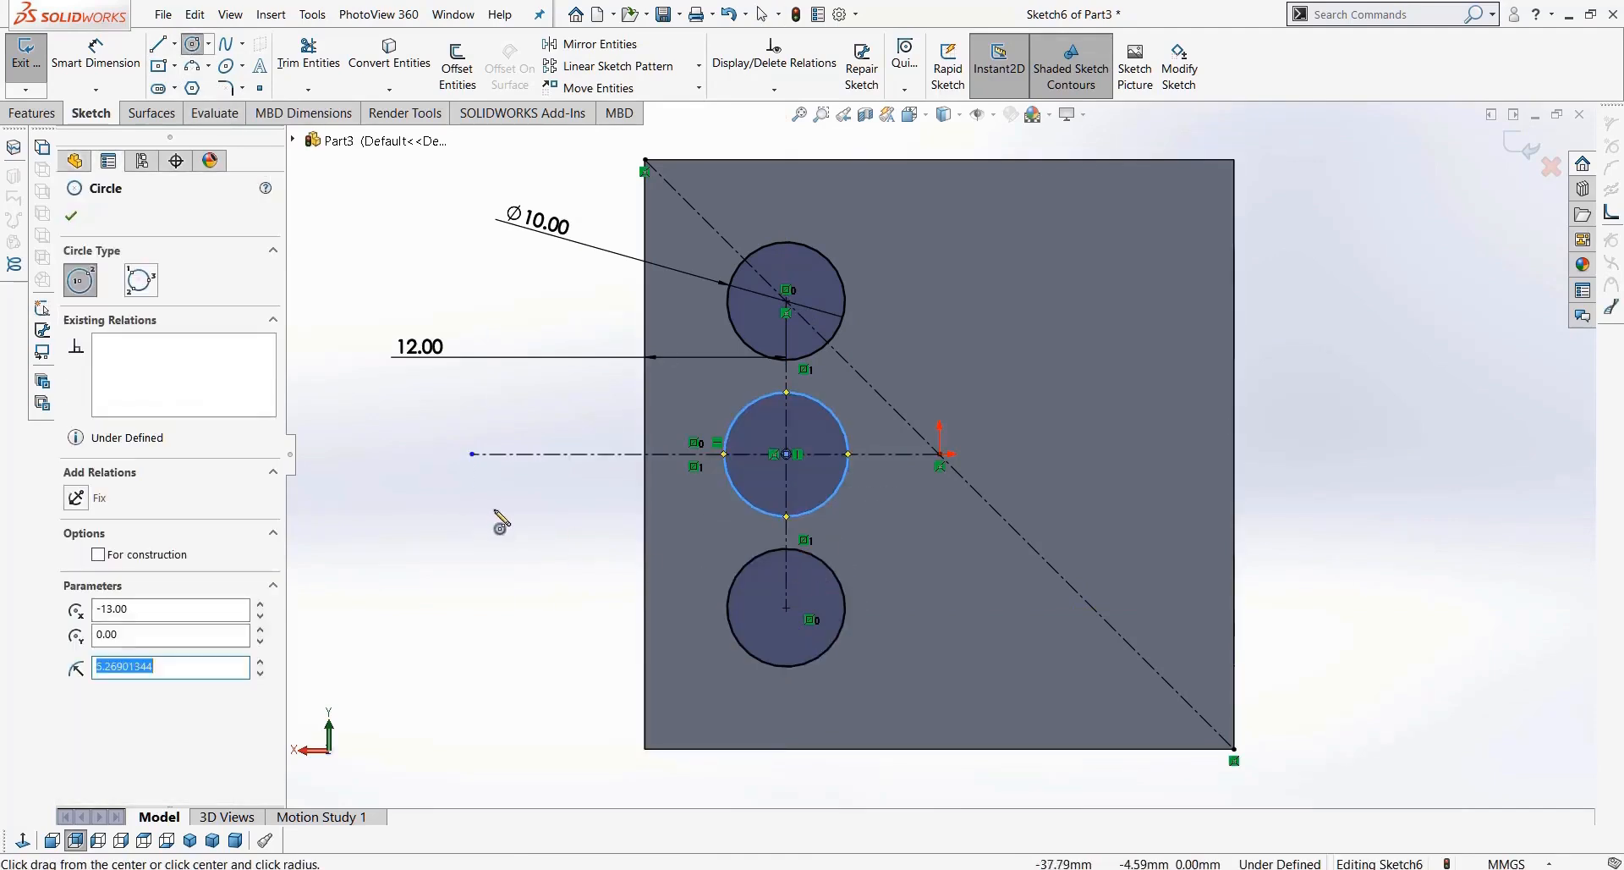
{"action": "key", "text": "Escape"}
{"action": "left_click", "coordinate": [831, 573], "text": "ctrl"}
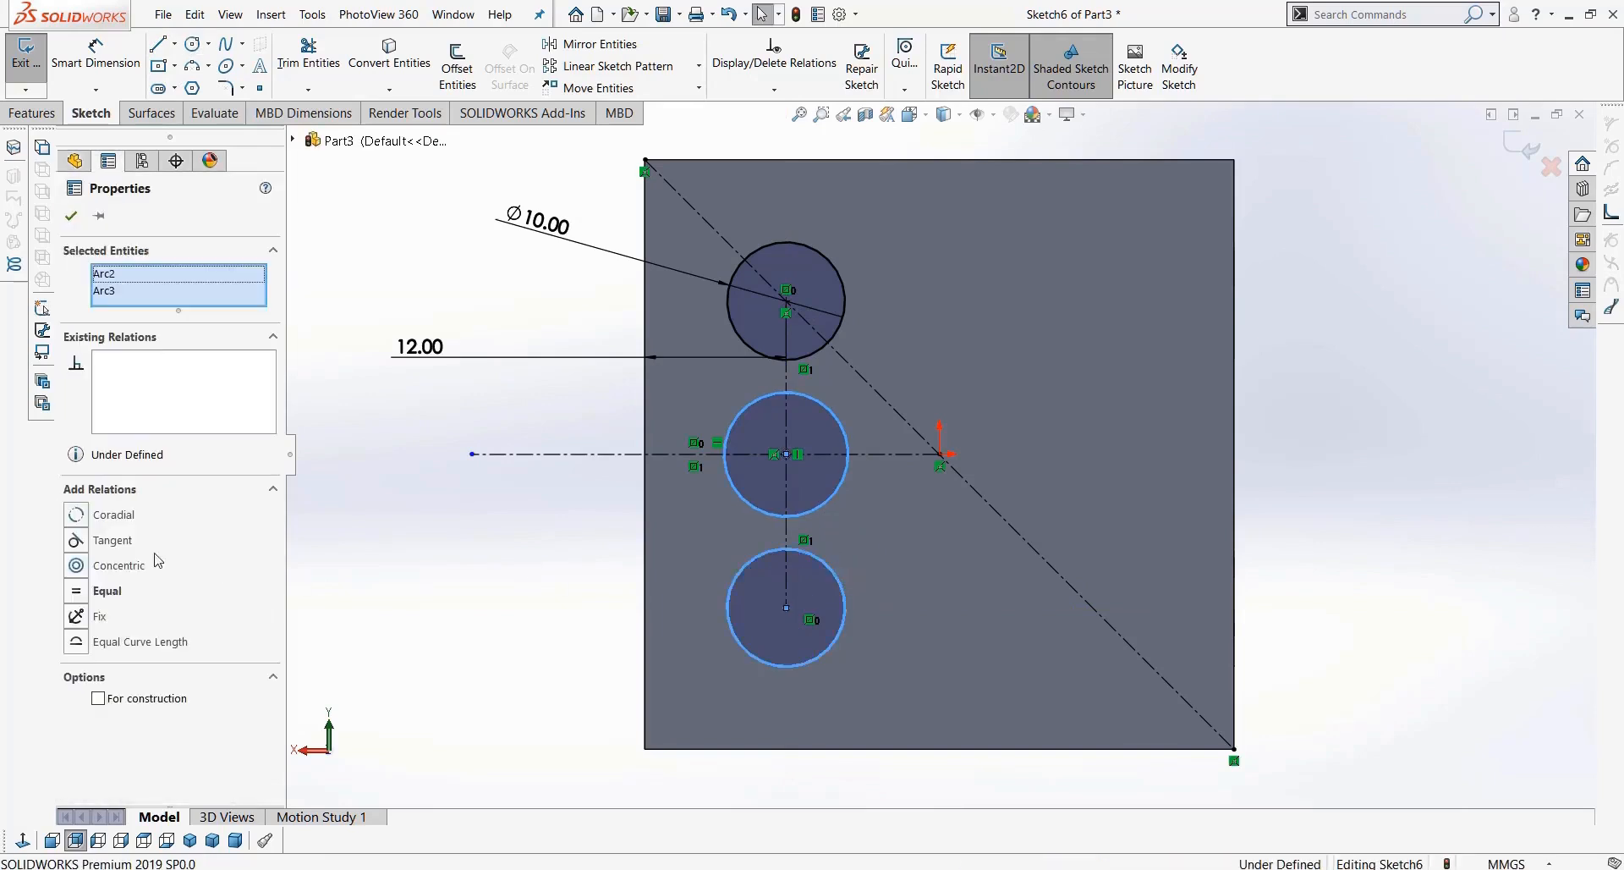
{"action": "left_click", "coordinate": [98, 600]}
{"action": "left_click", "coordinate": [413, 592]}
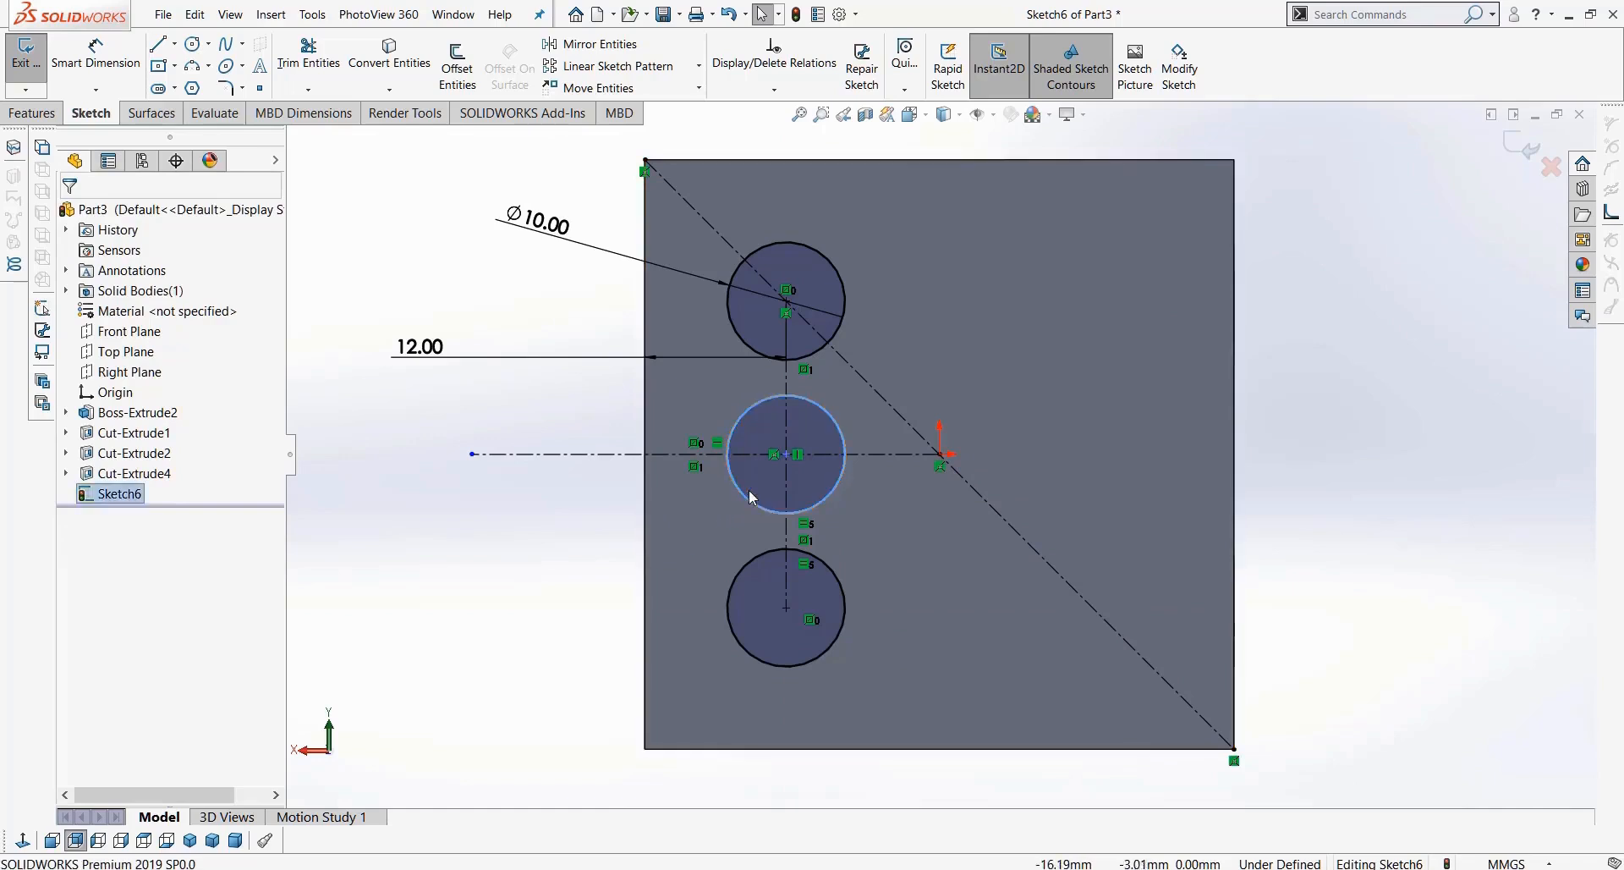
Step: Delete the middle and lower circles together with the vertical and horizontal centerlines, keeping the upper-left circle and the diagonal
{"action": "key", "text": "Delete"}
{"action": "left_click", "coordinate": [773, 622]}
{"action": "key", "text": "Delete"}
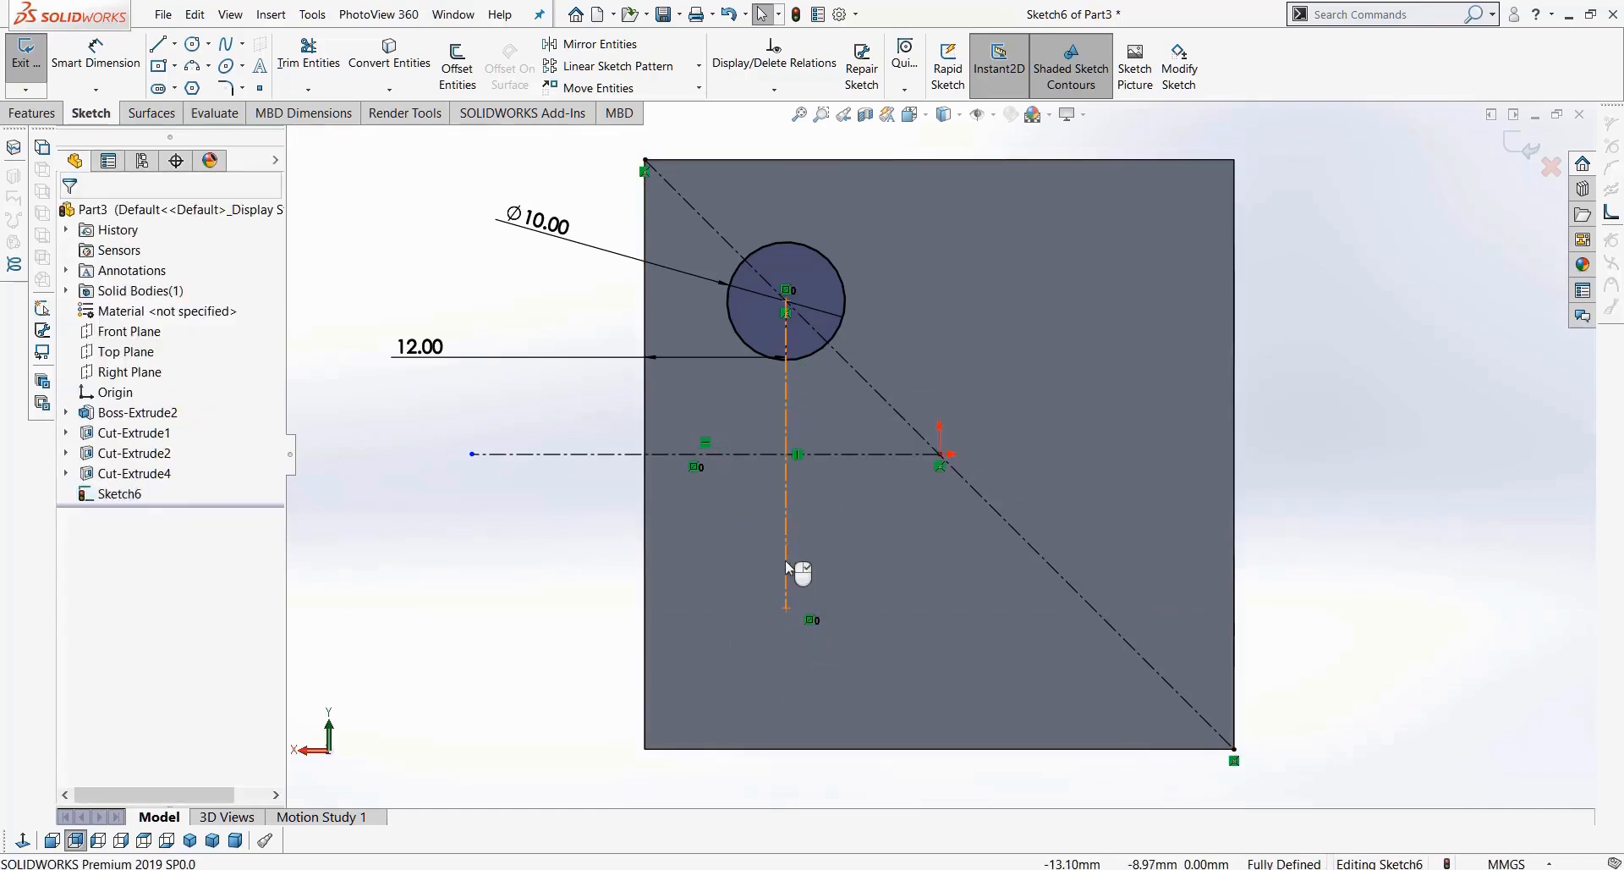
{"action": "left_click", "coordinate": [841, 455]}
{"action": "key", "text": "Delete"}
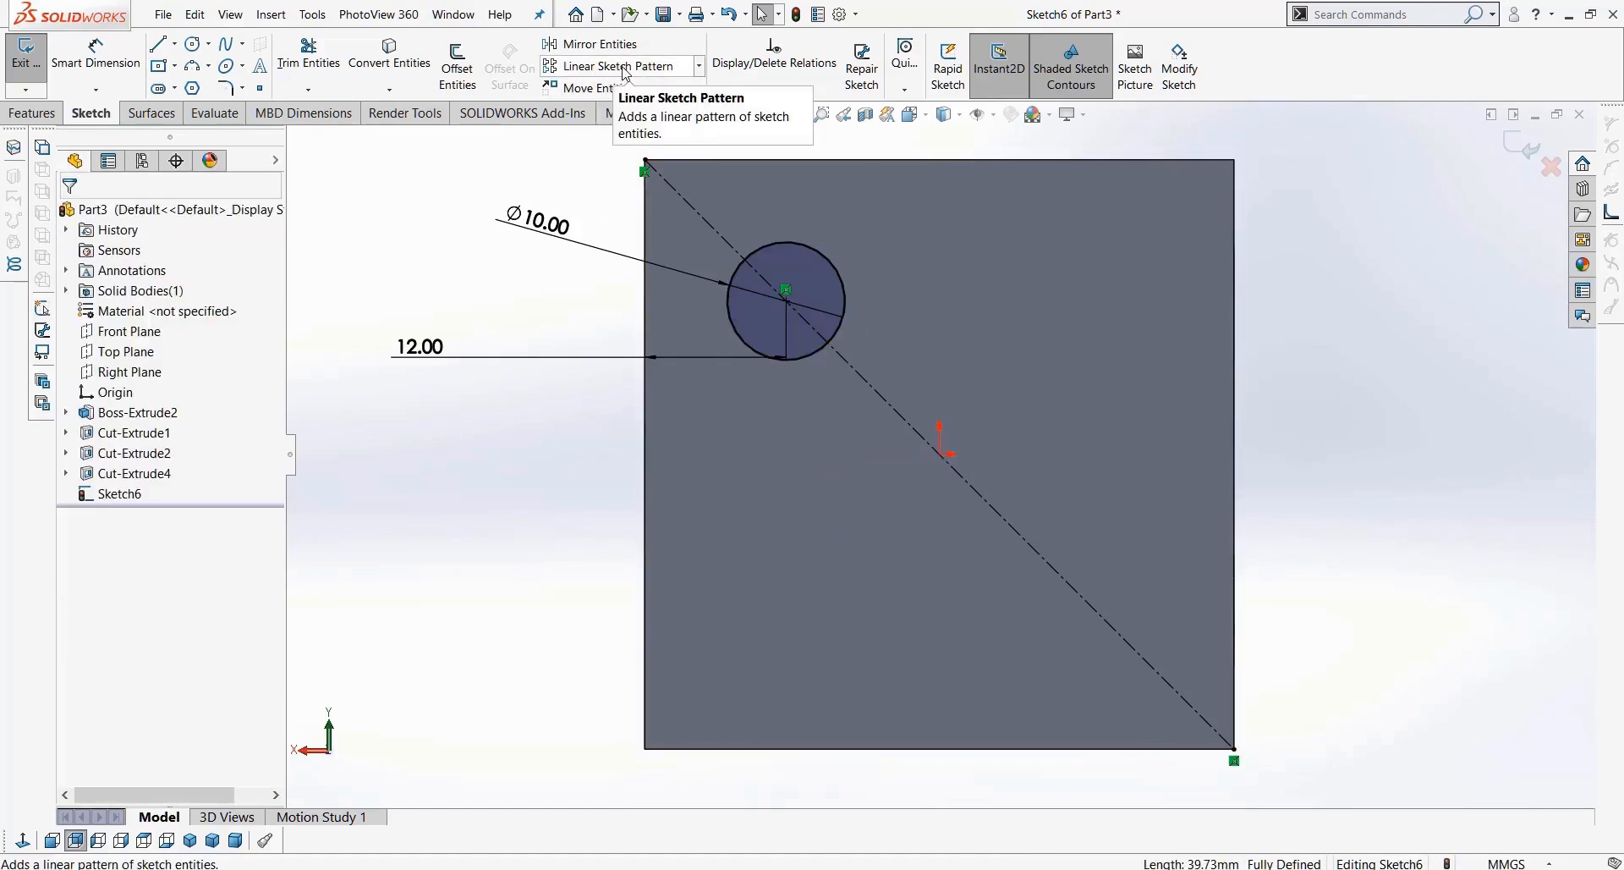
Step: Set up a linear sketch pattern of the 10 mm circle along the X-axis with 2 instances
{"action": "left_click", "coordinate": [623, 67]}
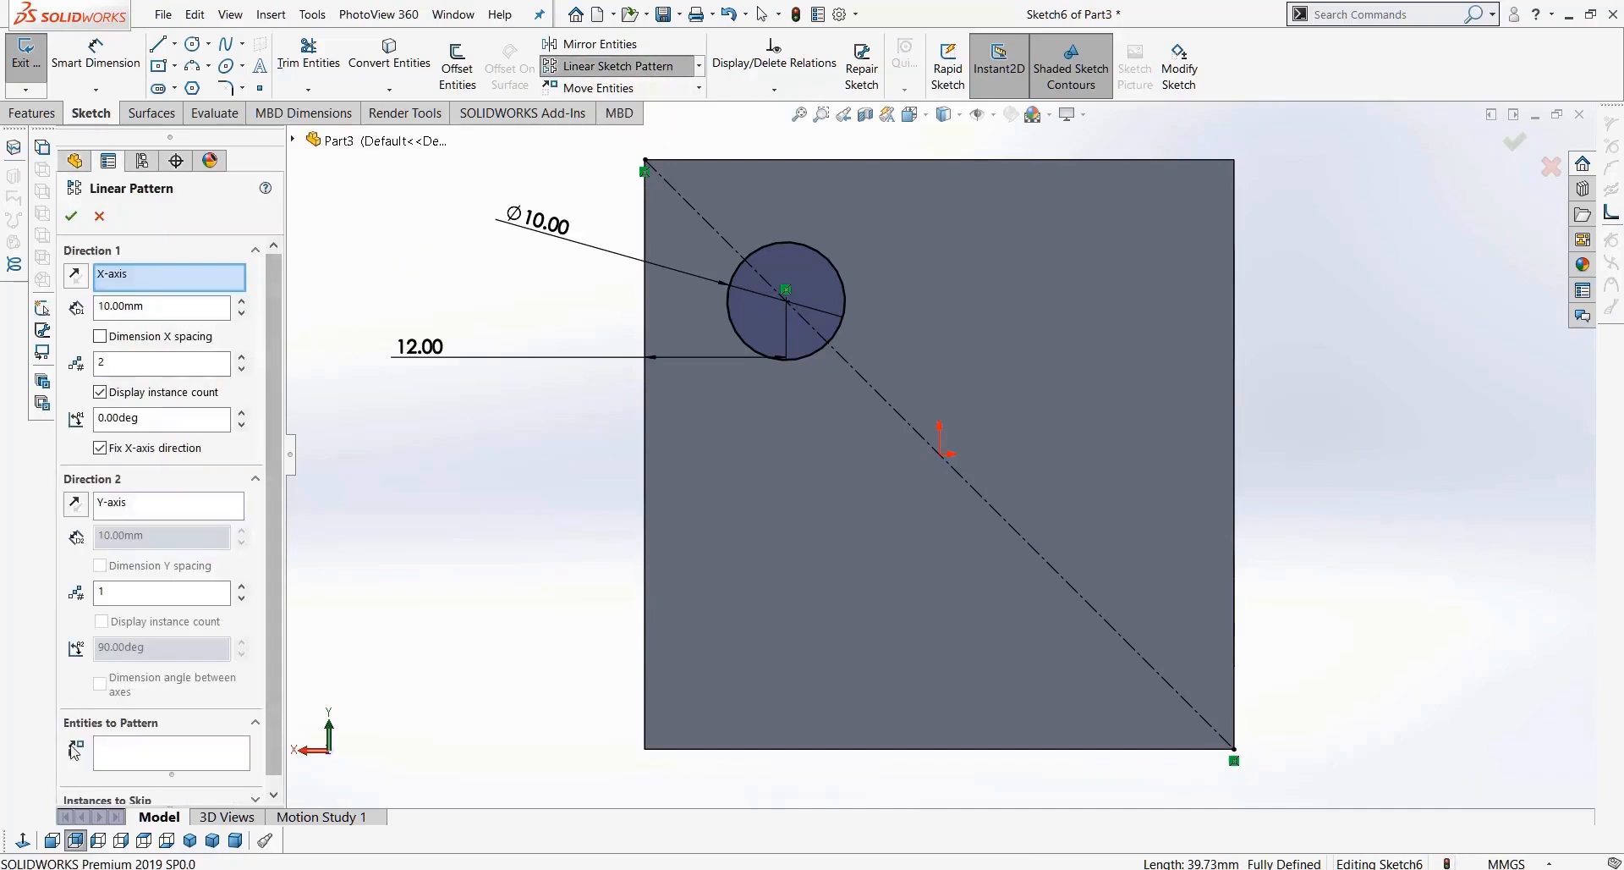
{"action": "left_click", "coordinate": [99, 216]}
{"action": "left_click", "coordinate": [593, 68]}
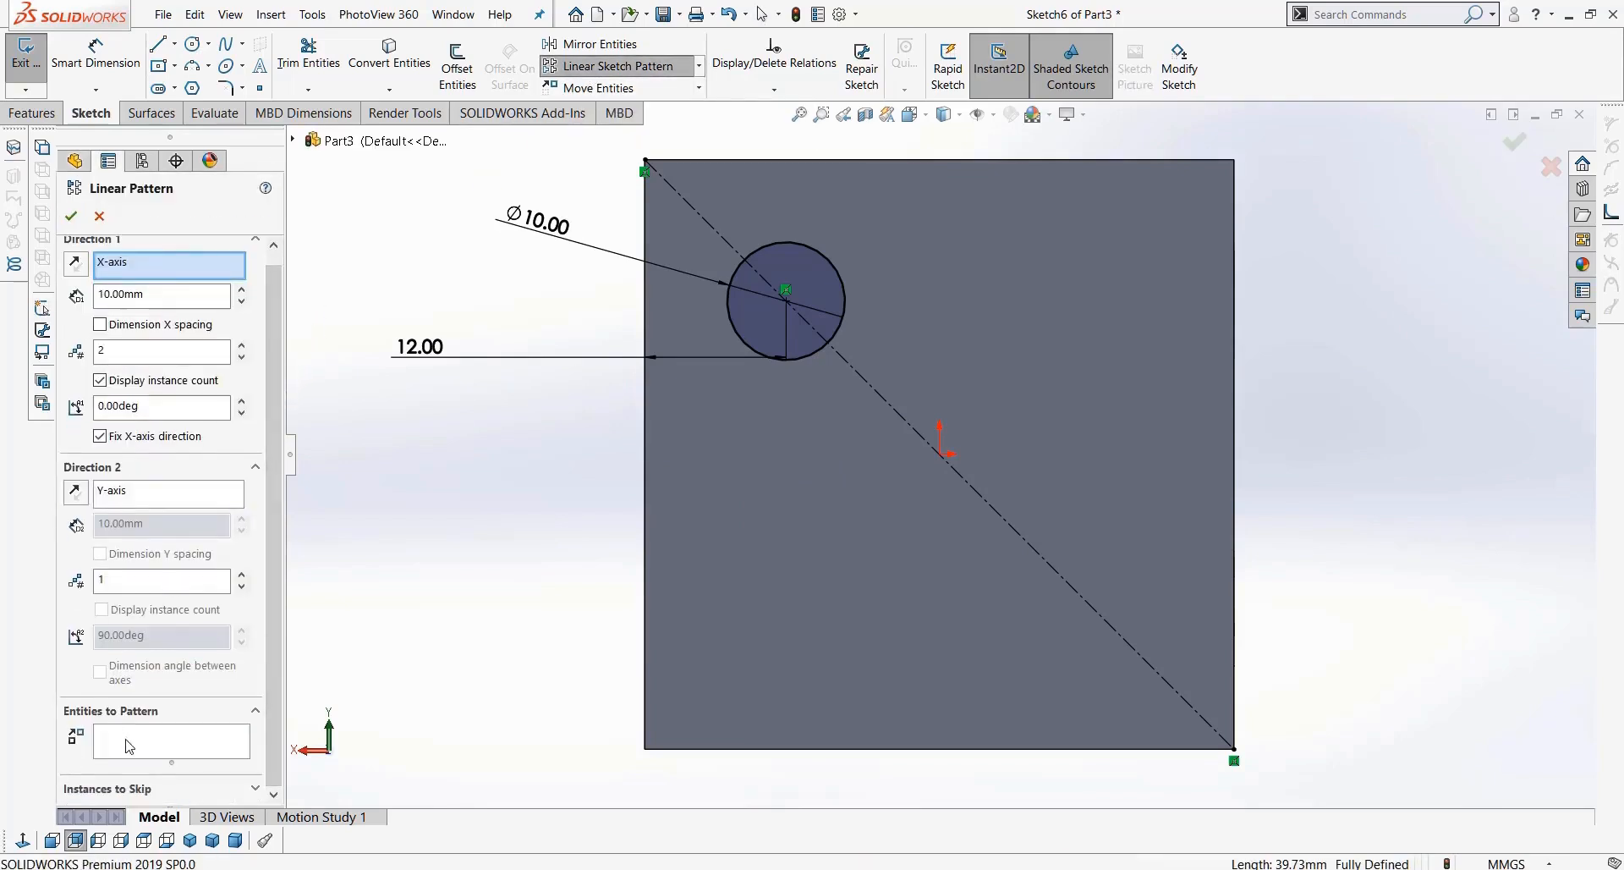
{"action": "left_click", "coordinate": [179, 753]}
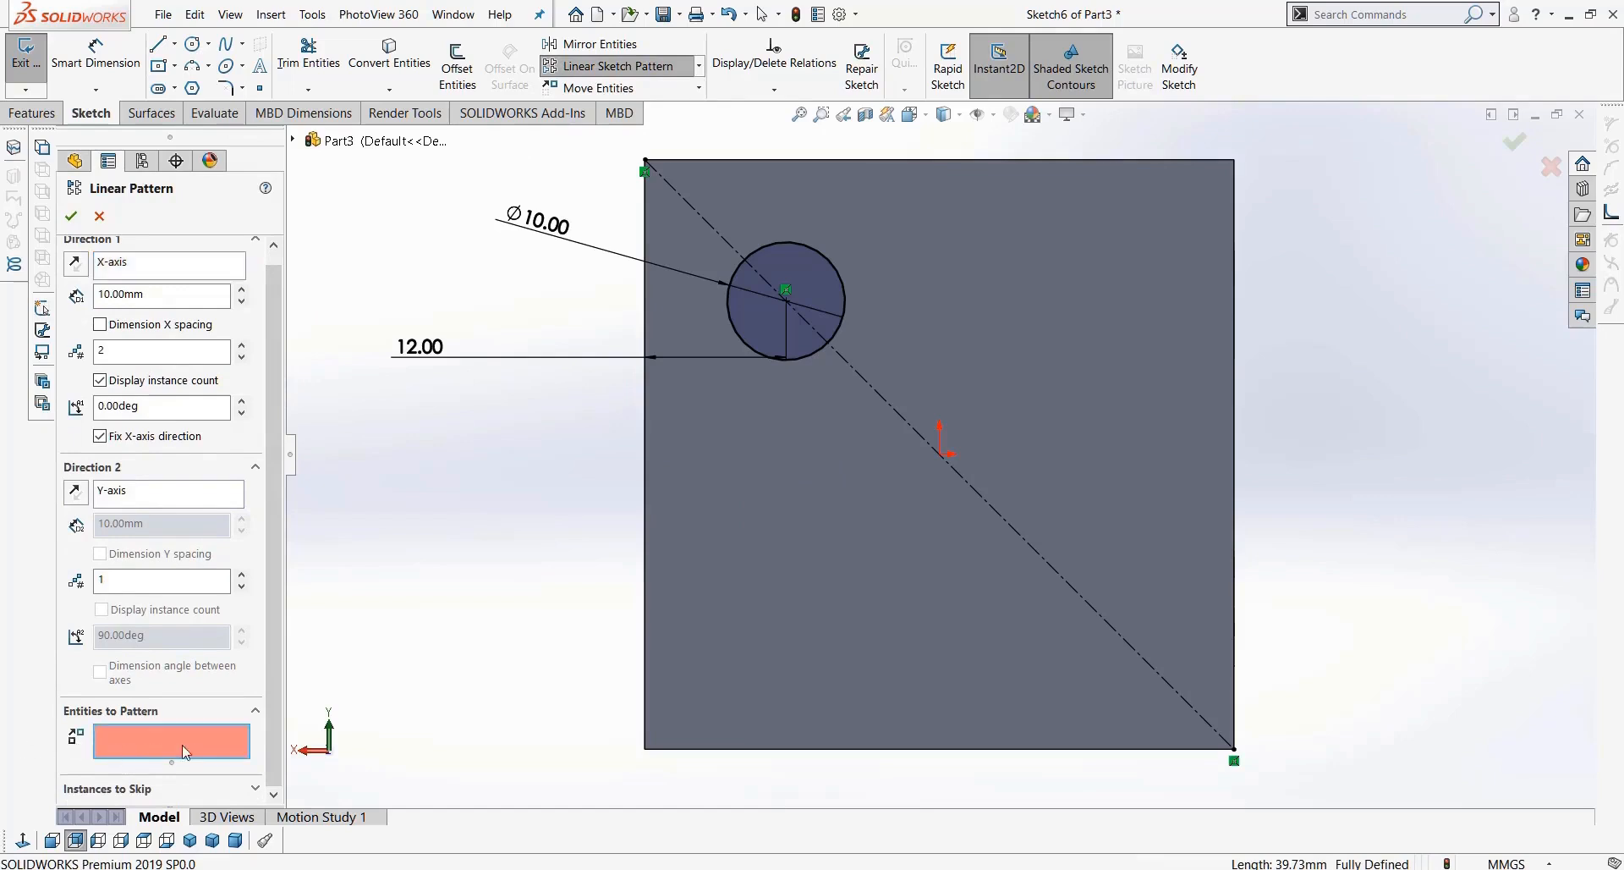
{"action": "left_click", "coordinate": [820, 350]}
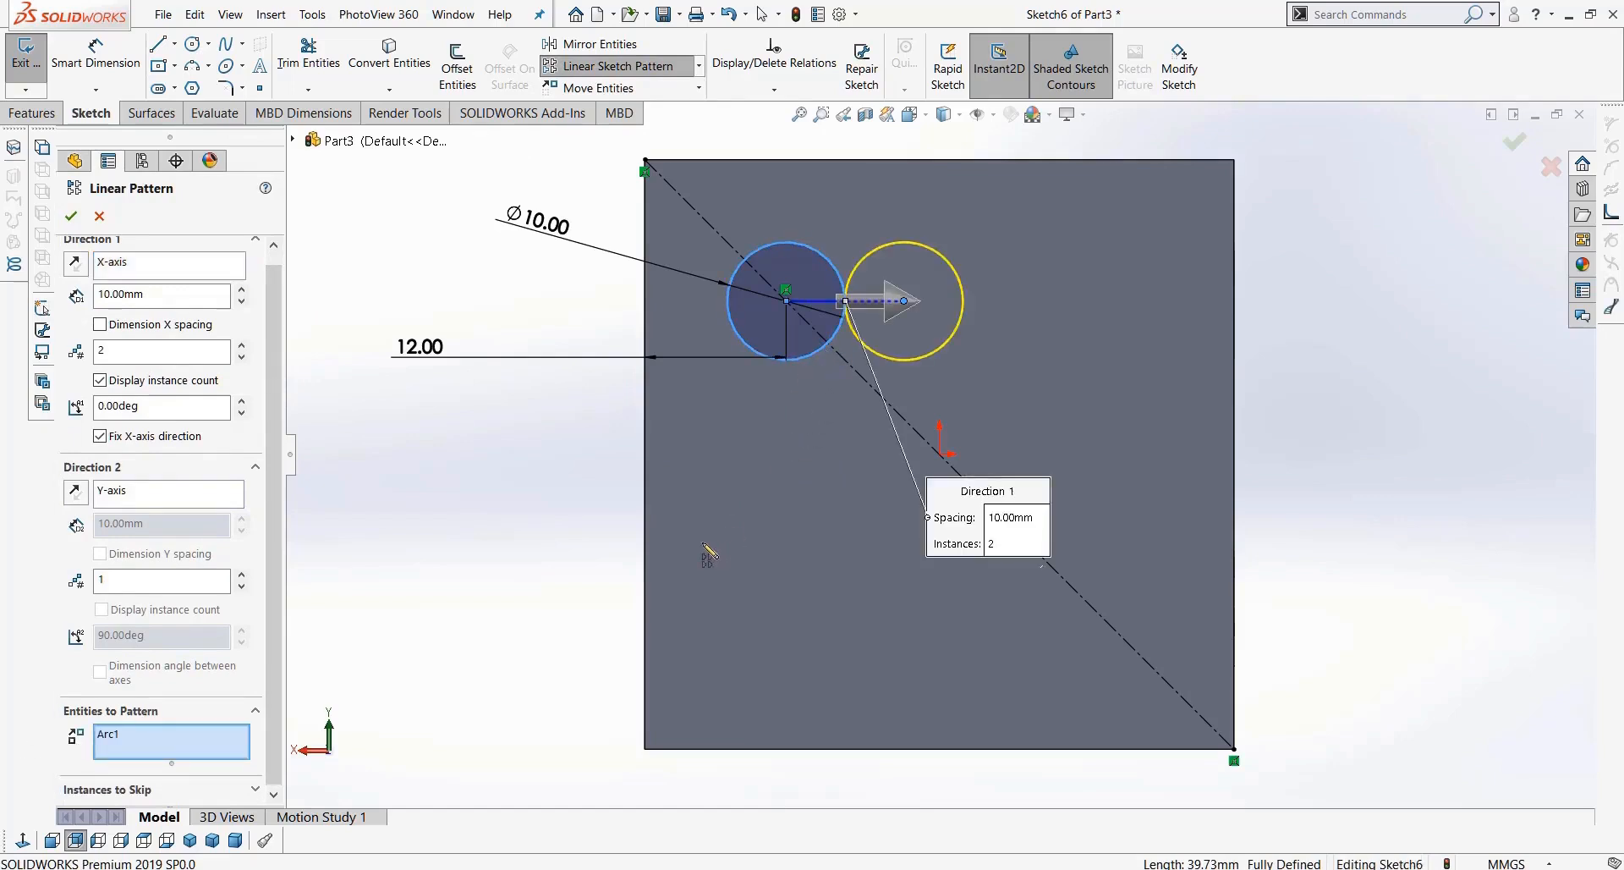
{"action": "scroll", "coordinate": [272, 398], "scroll_direction": "up", "scroll_amount": 1}
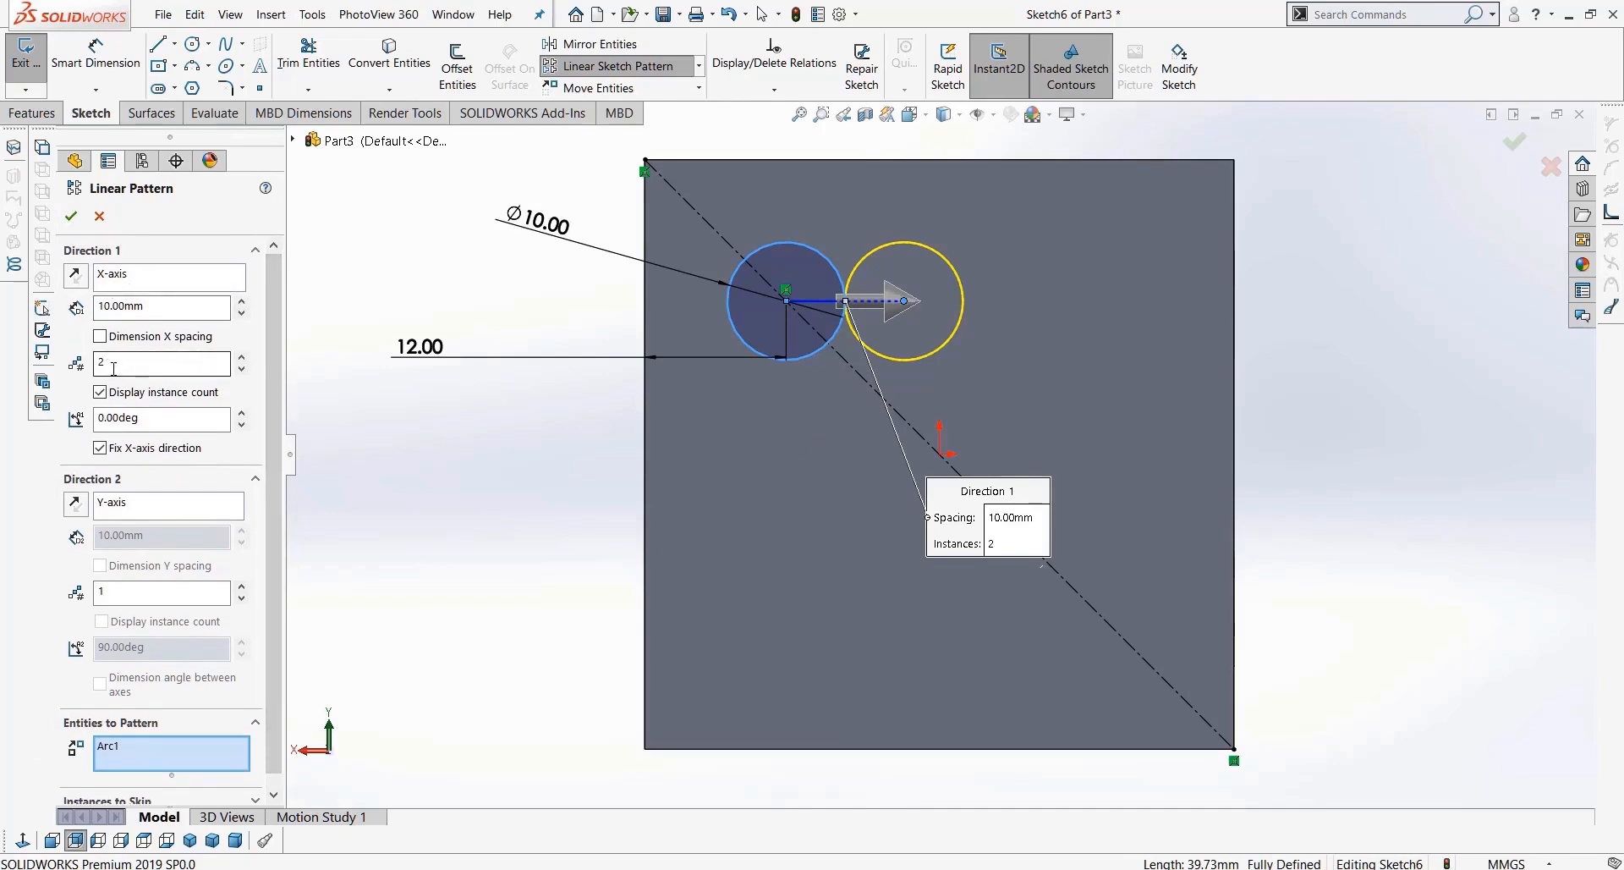
{"action": "left_click", "coordinate": [242, 357]}
{"action": "left_click", "coordinate": [243, 357]}
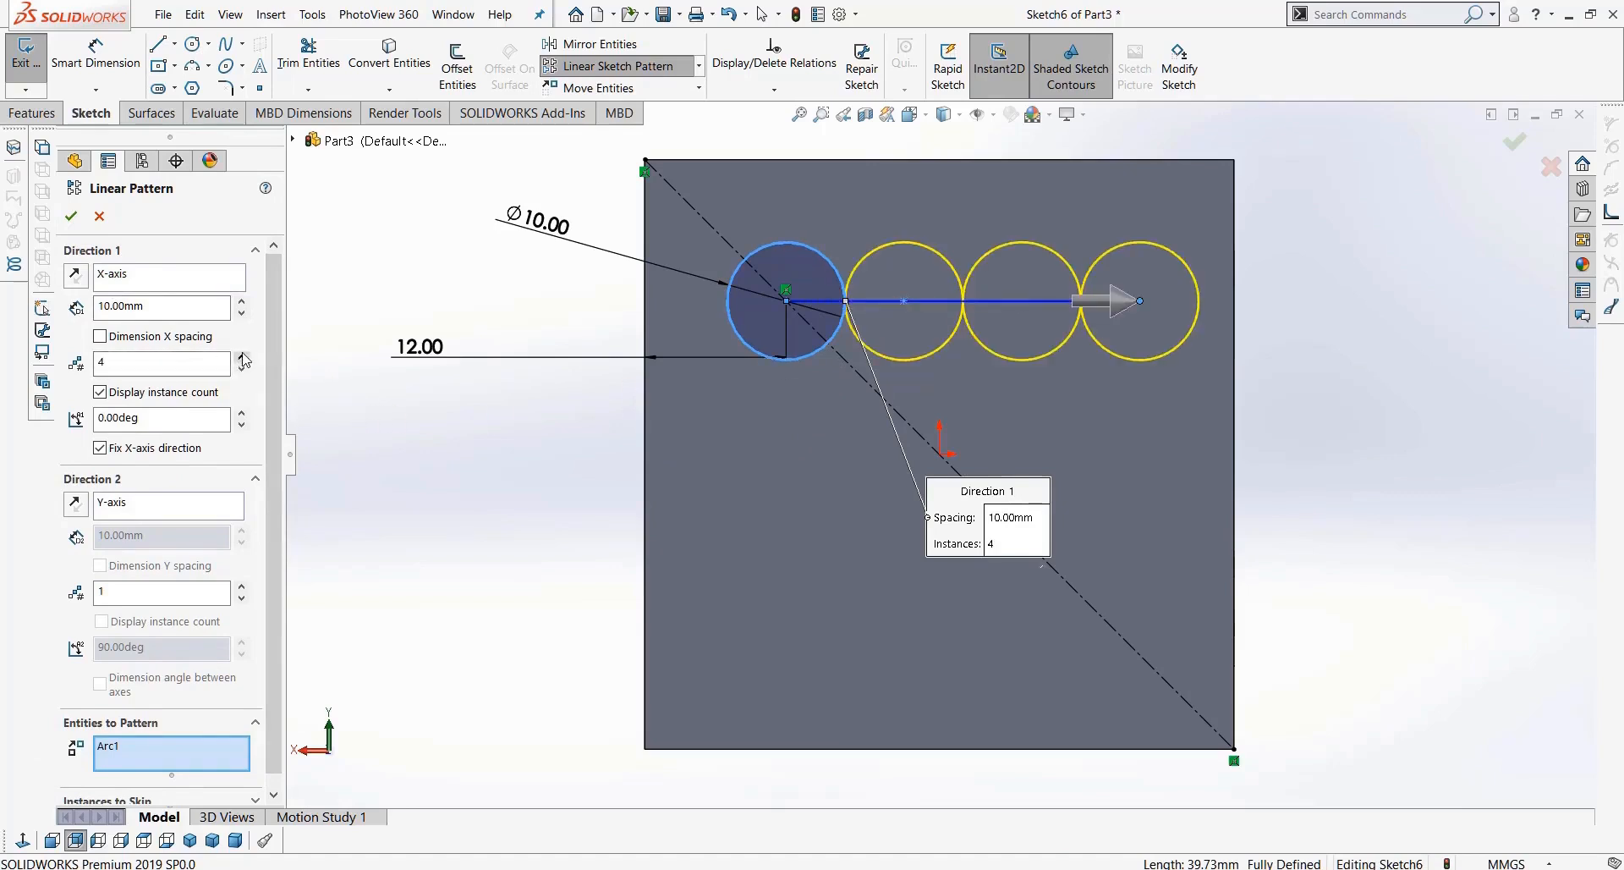
{"action": "double_click", "coordinate": [217, 358]}
Step: Set the pattern's X-axis spacing to 26 mm, calculated as 50-12-12
{"action": "double_click", "coordinate": [149, 309]}
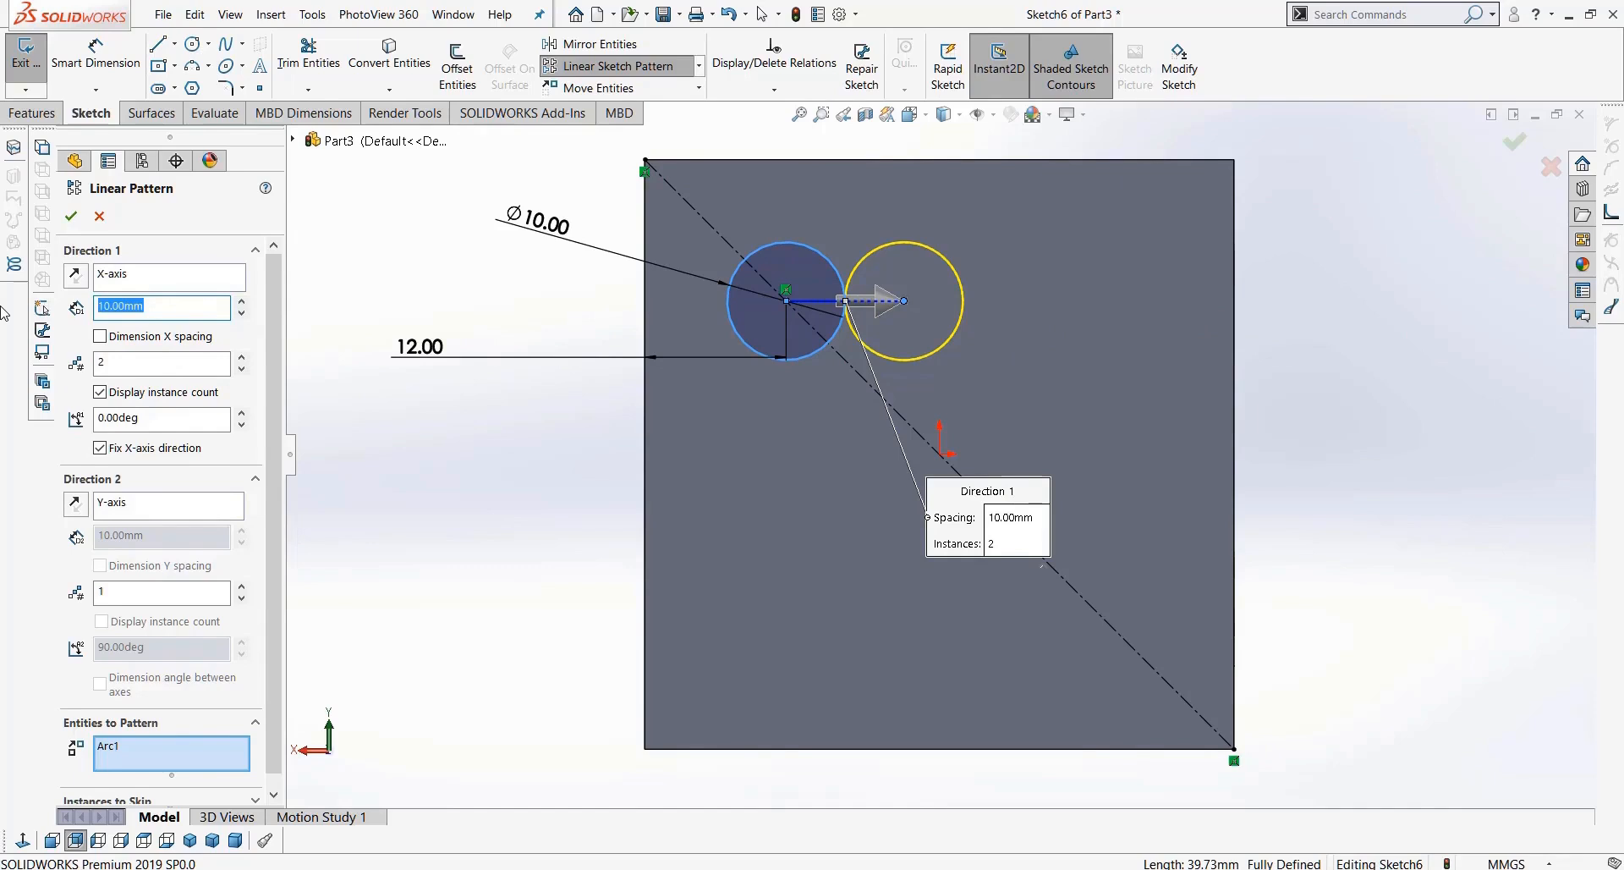
{"action": "type", "text": "50-12"}
{"action": "key", "text": "Return"}
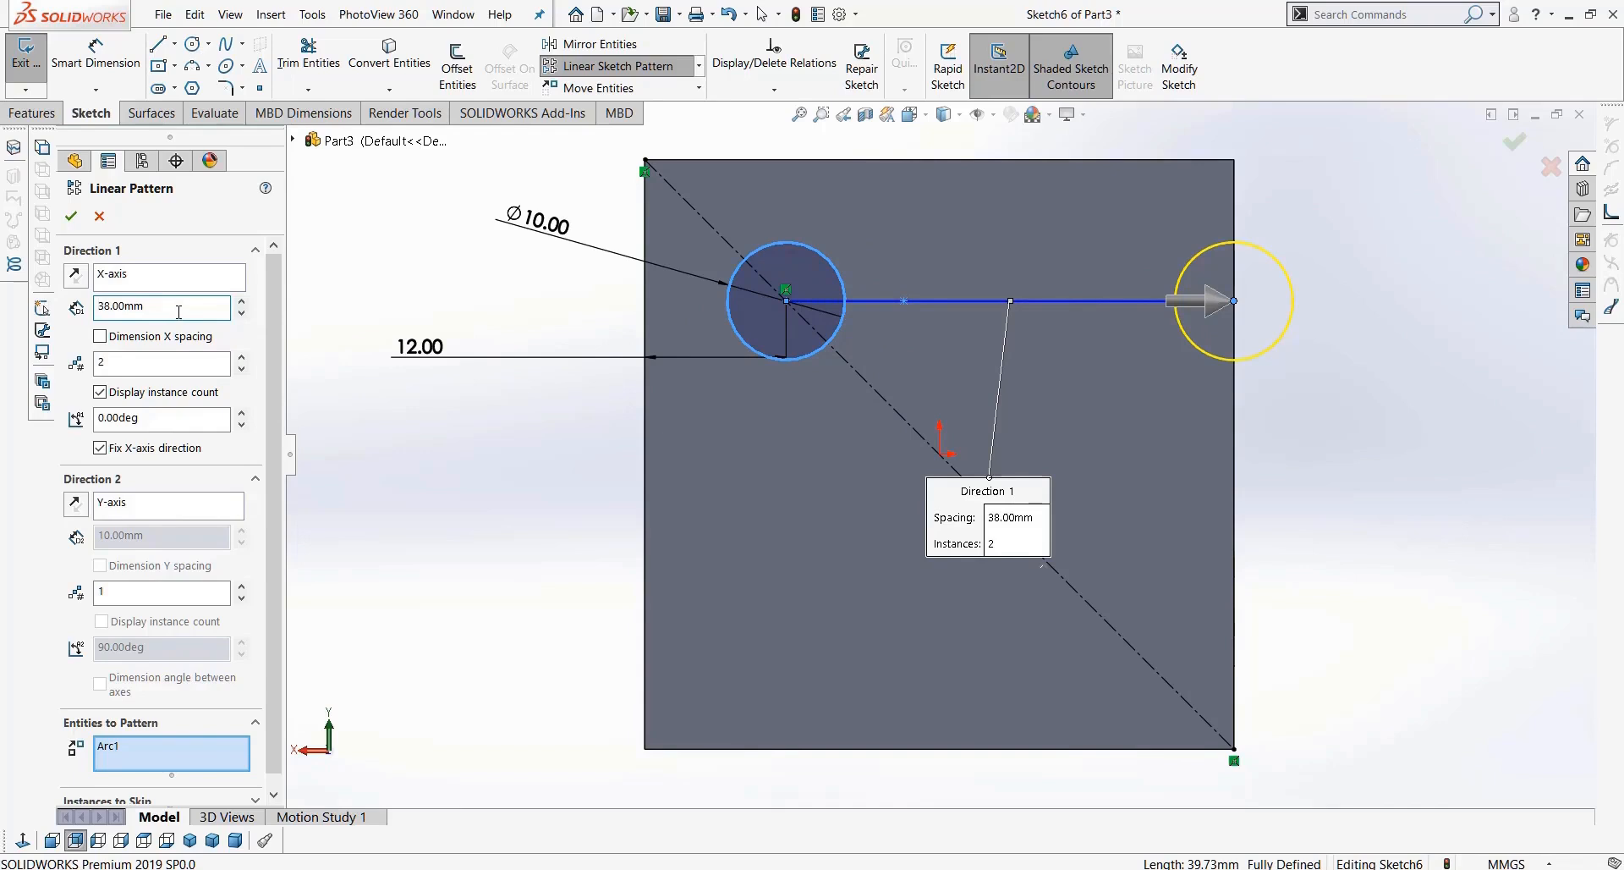
{"action": "type", "text": "-12"}
{"action": "key", "text": "Return"}
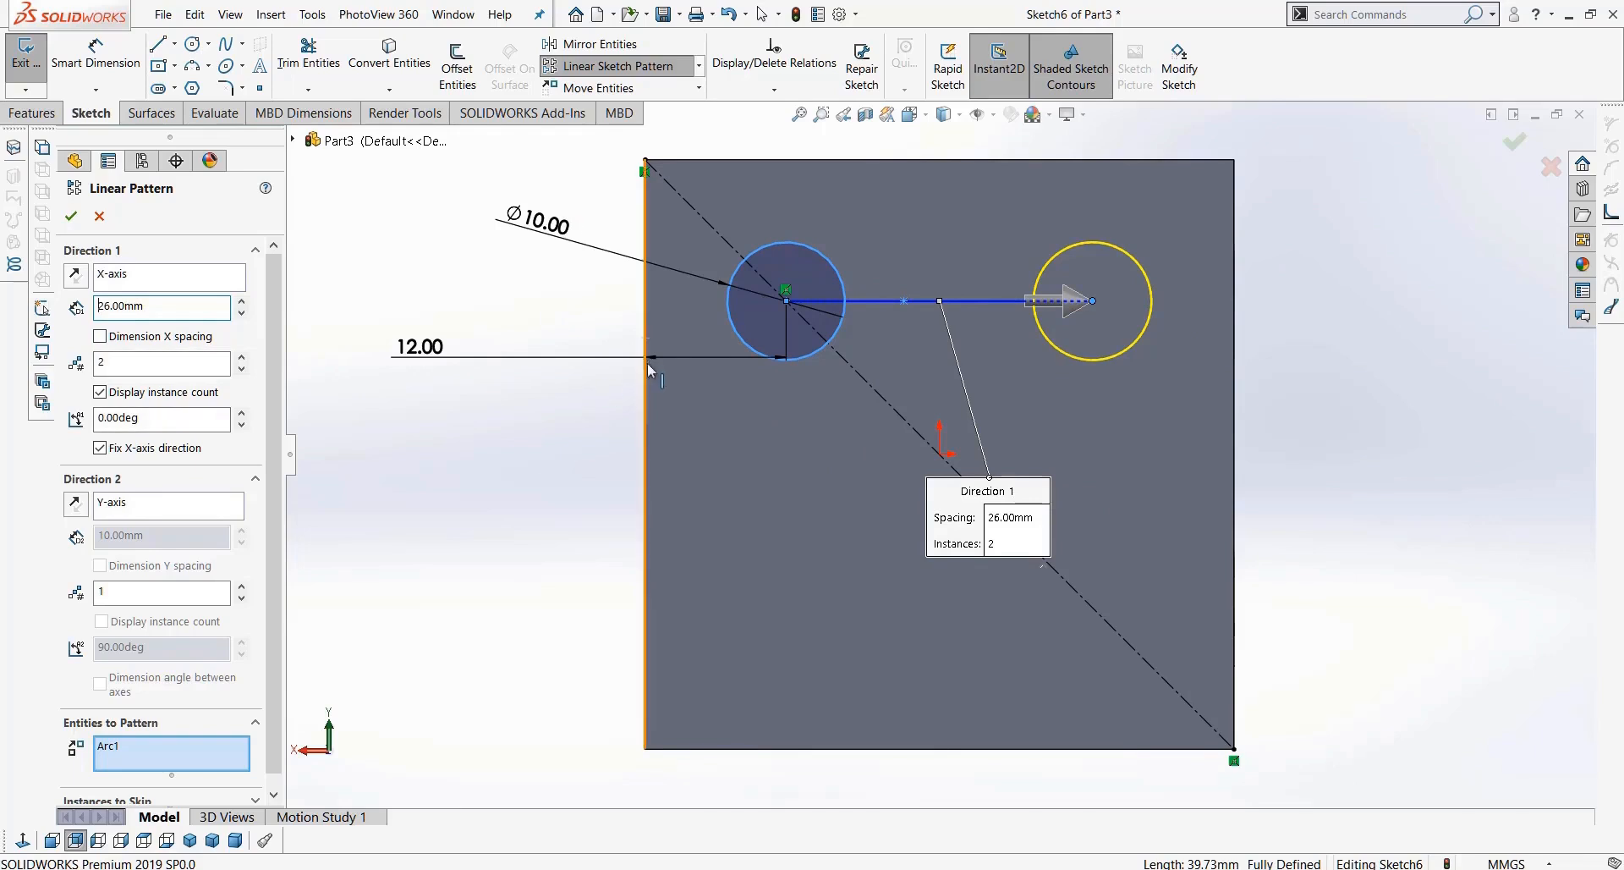
Step: Add 3 instances along the reversed Y-axis with 13 mm spacing, calculated as 26/2, and complete the sketch pattern
{"action": "left_click", "coordinate": [243, 587]}
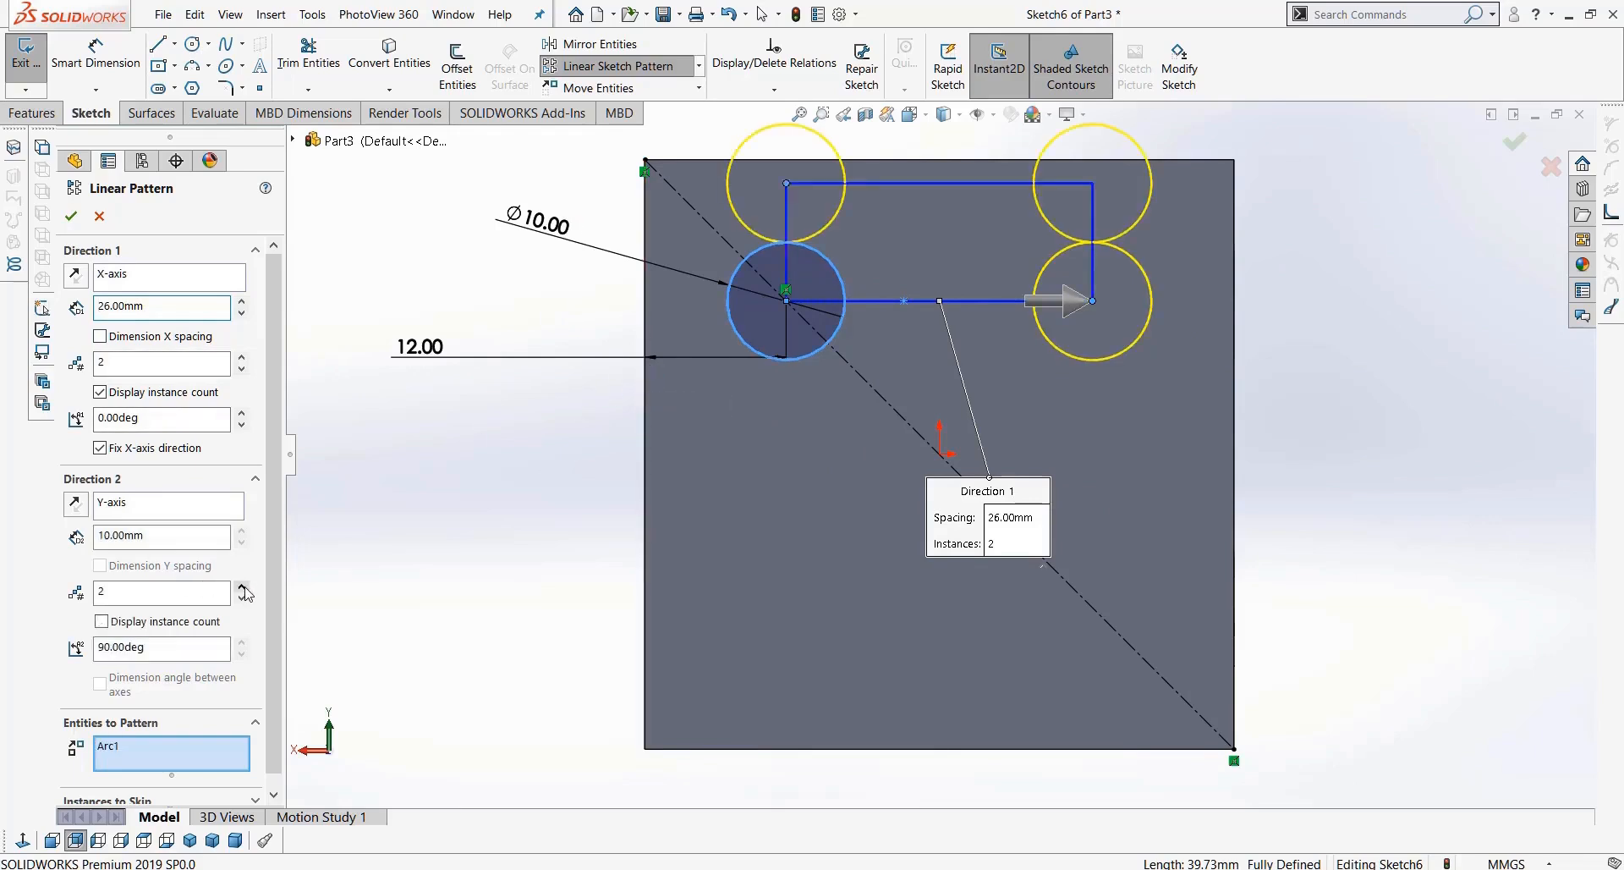
{"action": "scroll", "coordinate": [583, 542], "scroll_direction": "up", "scroll_amount": 2}
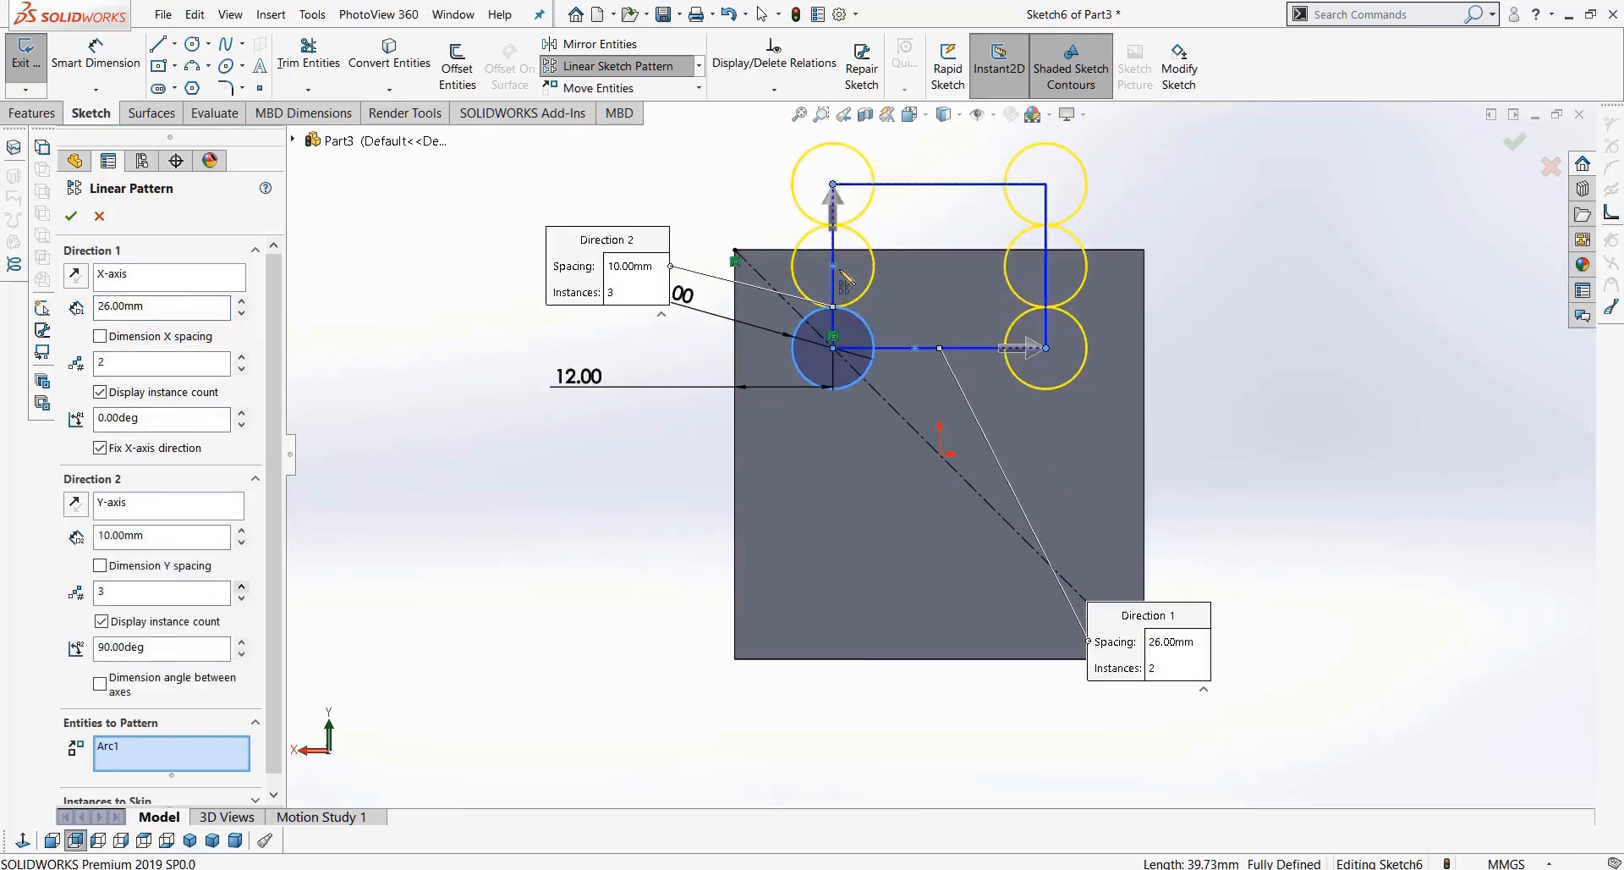
{"action": "left_click", "coordinate": [76, 505]}
{"action": "scroll", "coordinate": [884, 518], "scroll_direction": "down", "scroll_amount": 2}
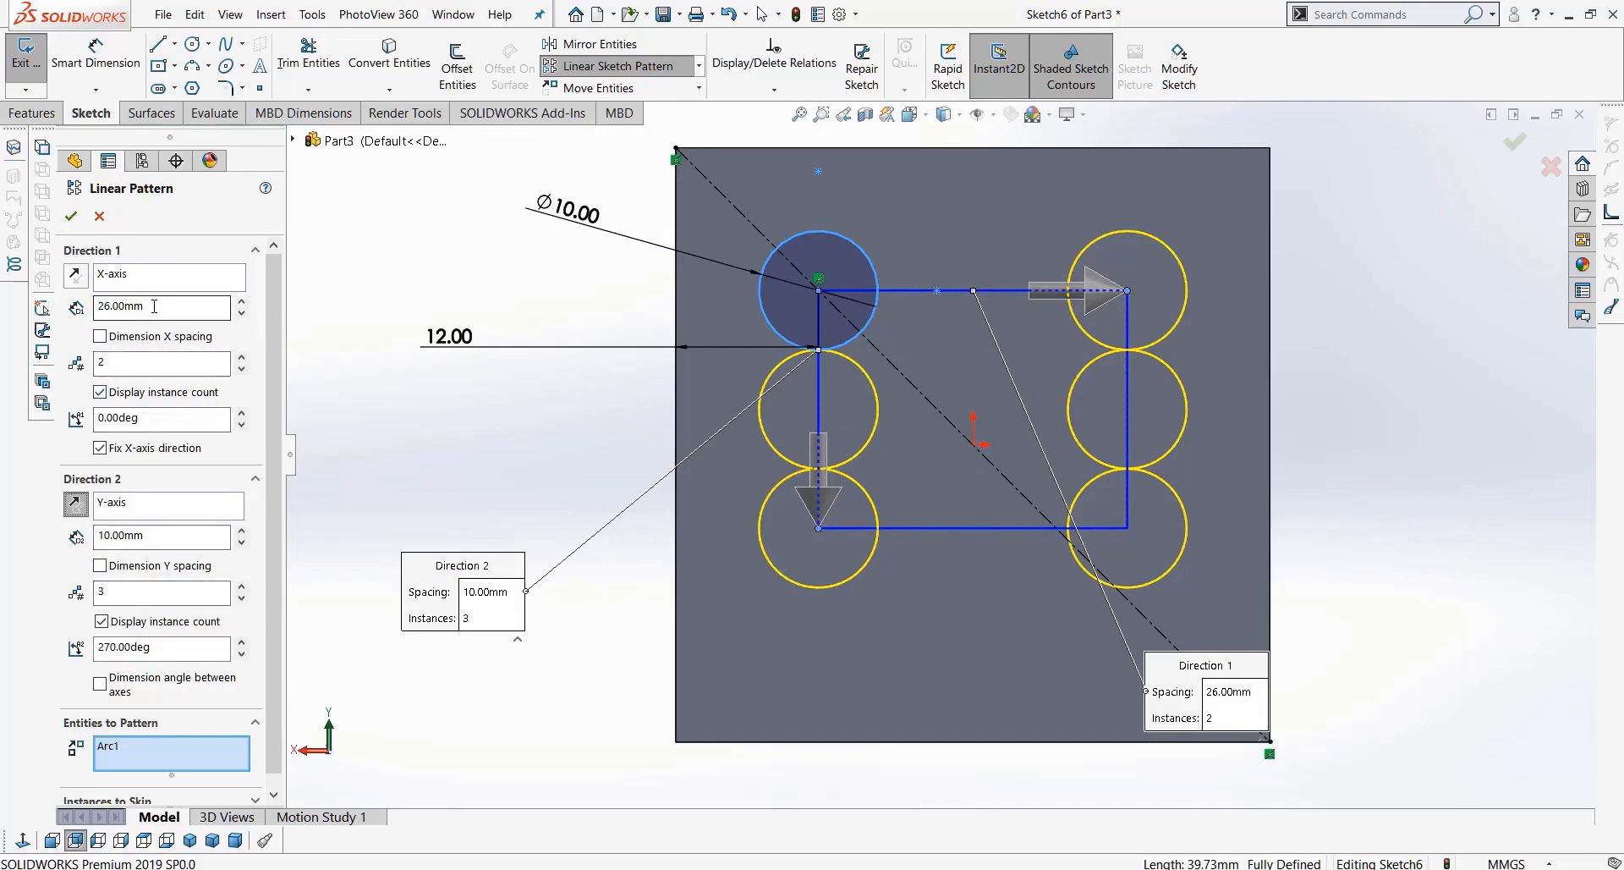
{"action": "left_click", "coordinate": [179, 536]}
{"action": "type", "text": "26/2"}
{"action": "key", "text": "Return"}
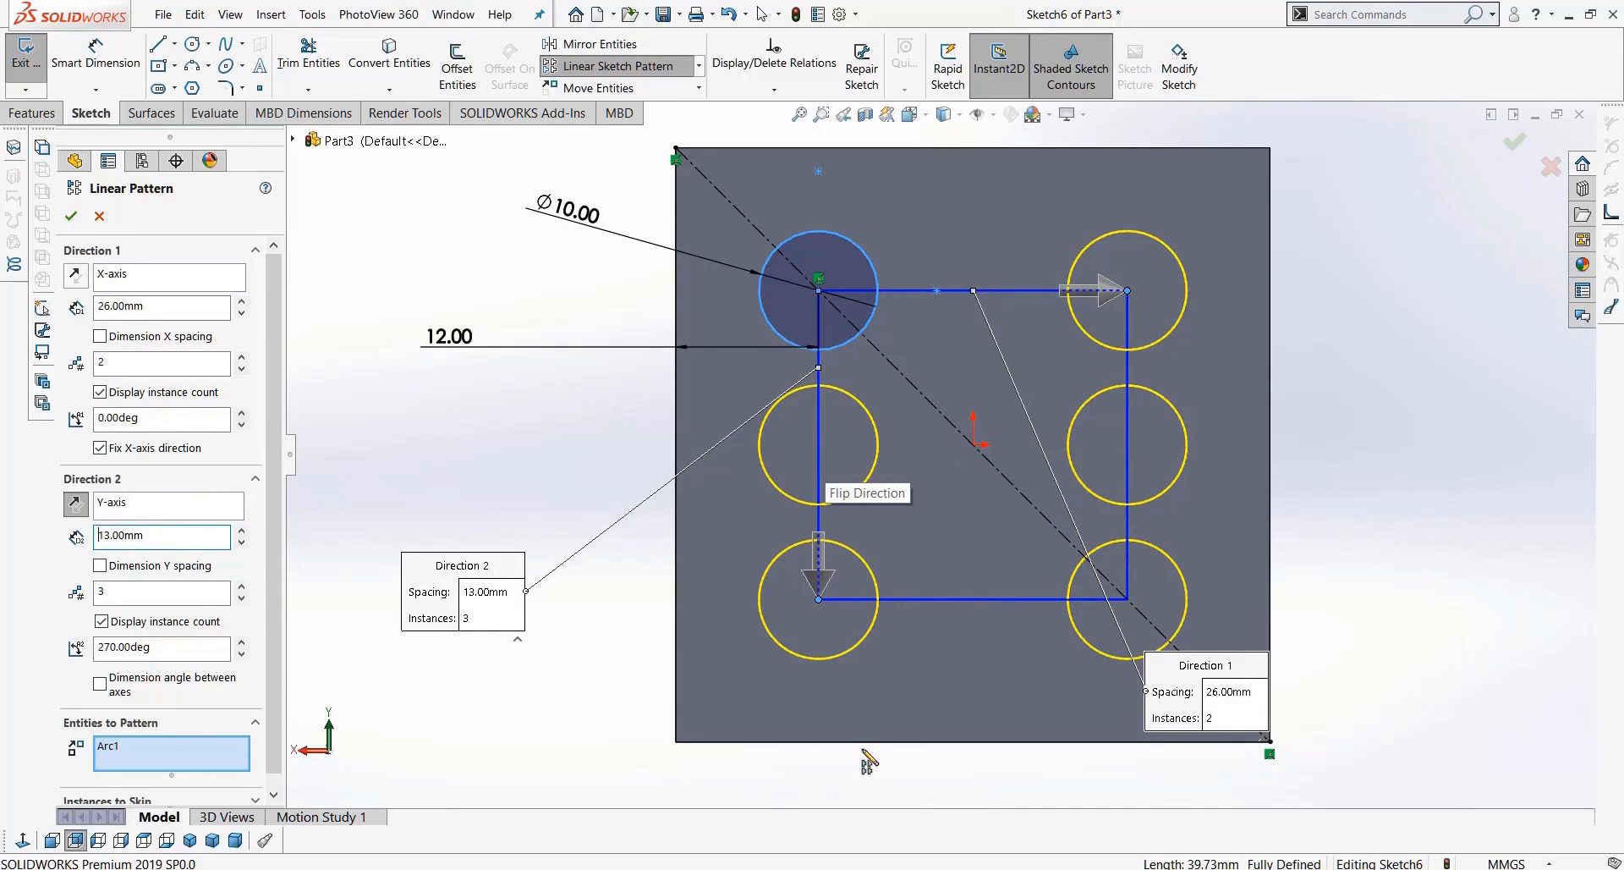
{"action": "left_click", "coordinate": [71, 217]}
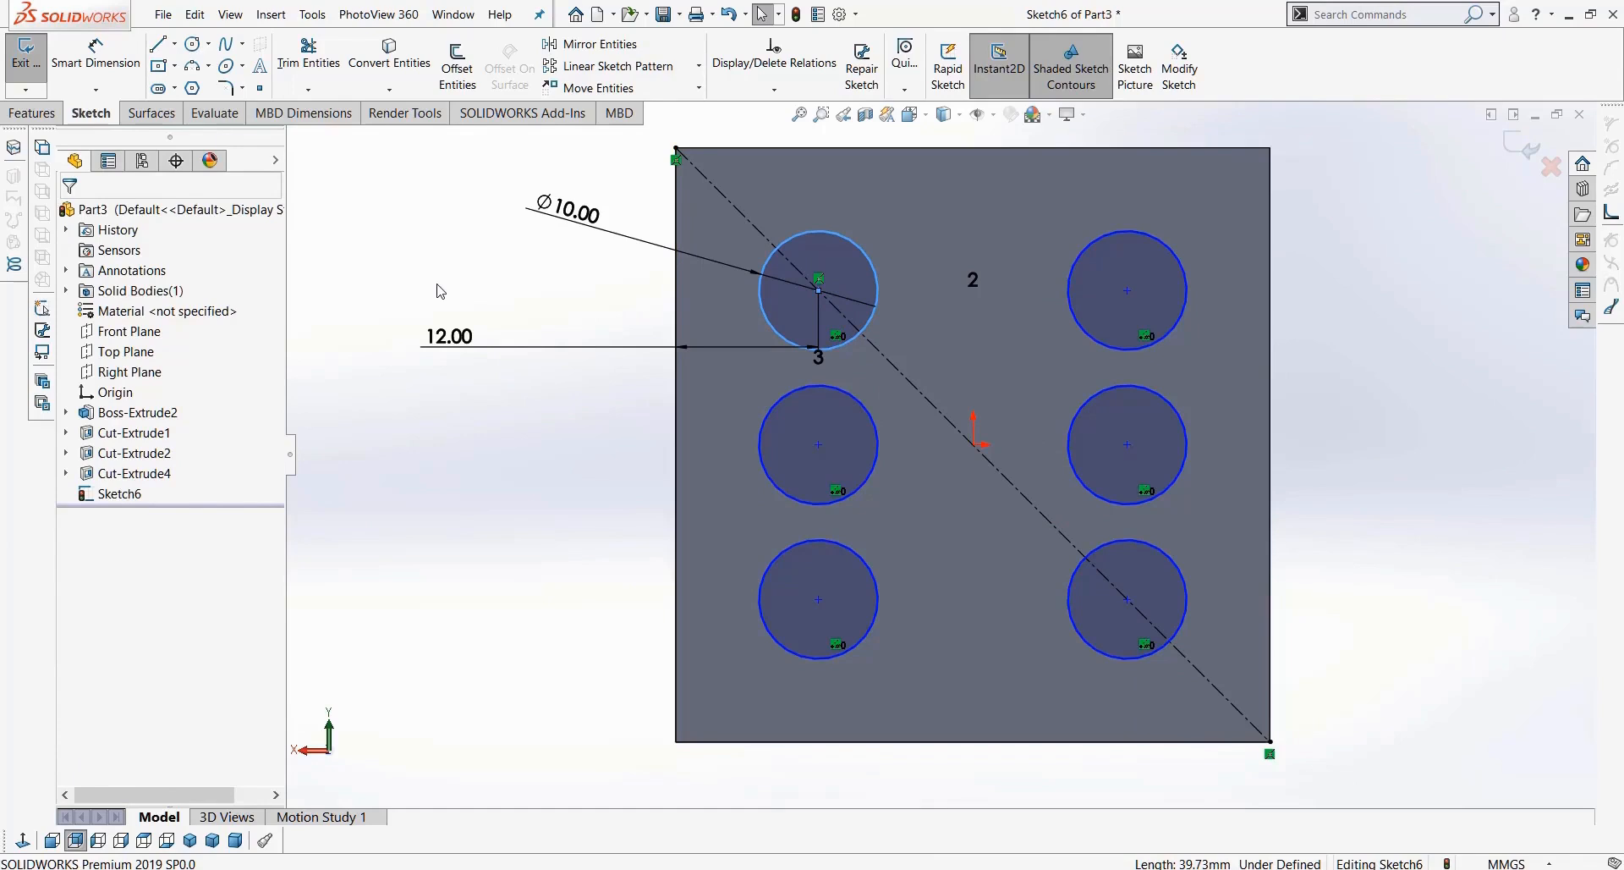
Step: Cut-extrude the six patterned circles to a blind depth of 2.5 mm
{"action": "left_click", "coordinate": [43, 118]}
{"action": "left_click", "coordinate": [291, 66]}
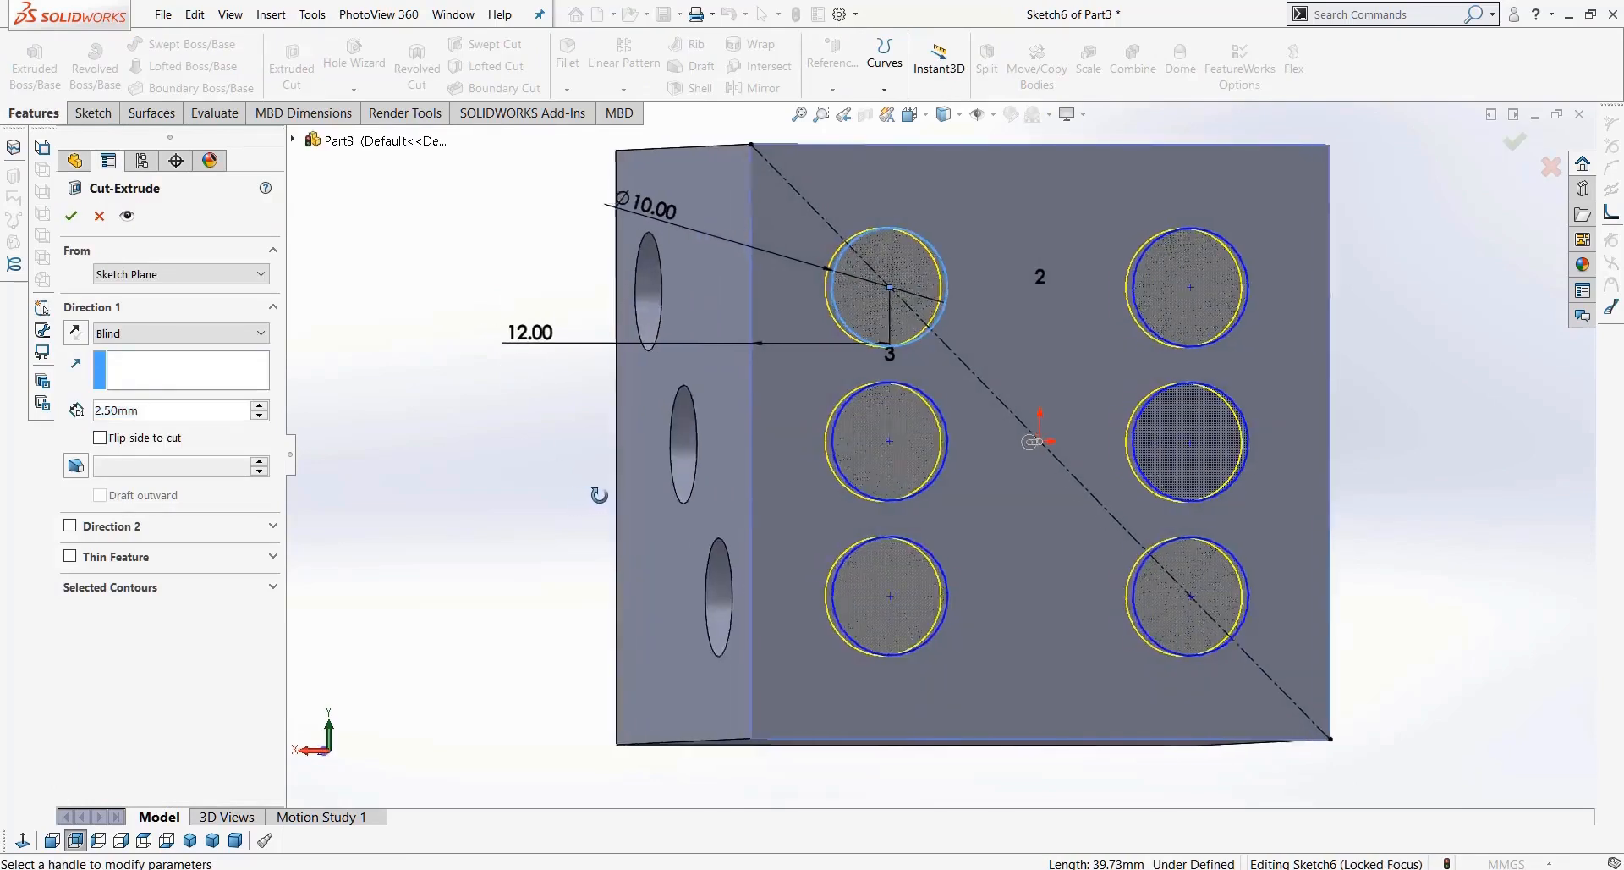
{"action": "key", "text": "Return"}
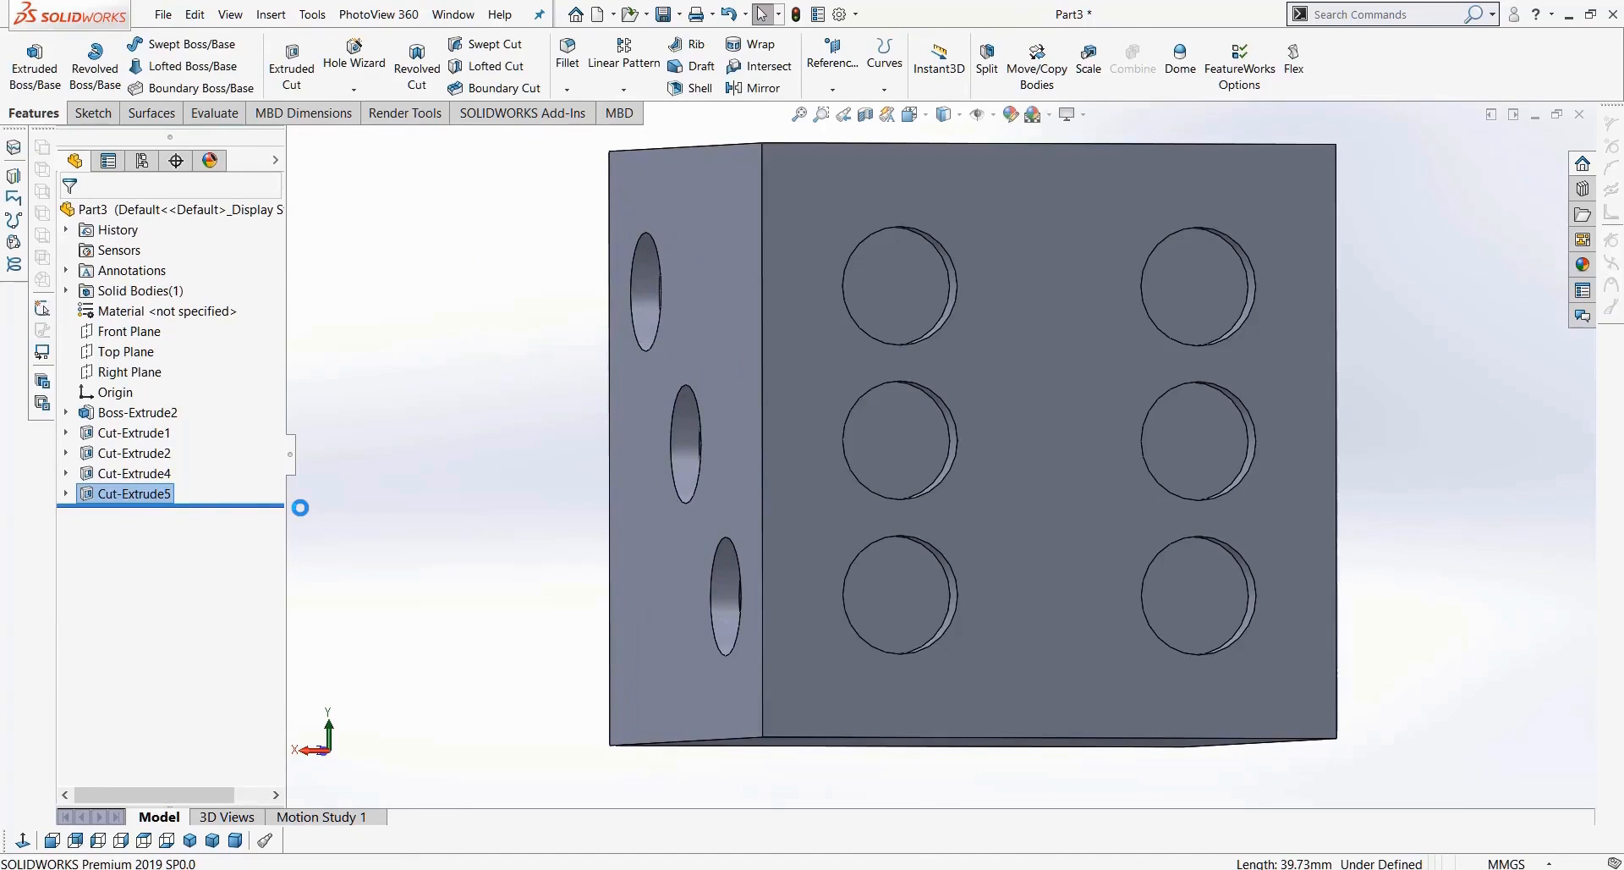
Step: Examine the die from several sides to check the pips cut into its faces
{"action": "middle_click_drag", "start_coordinate": [449, 511], "coordinate": [545, 669]}
{"action": "key", "text": "Escape"}
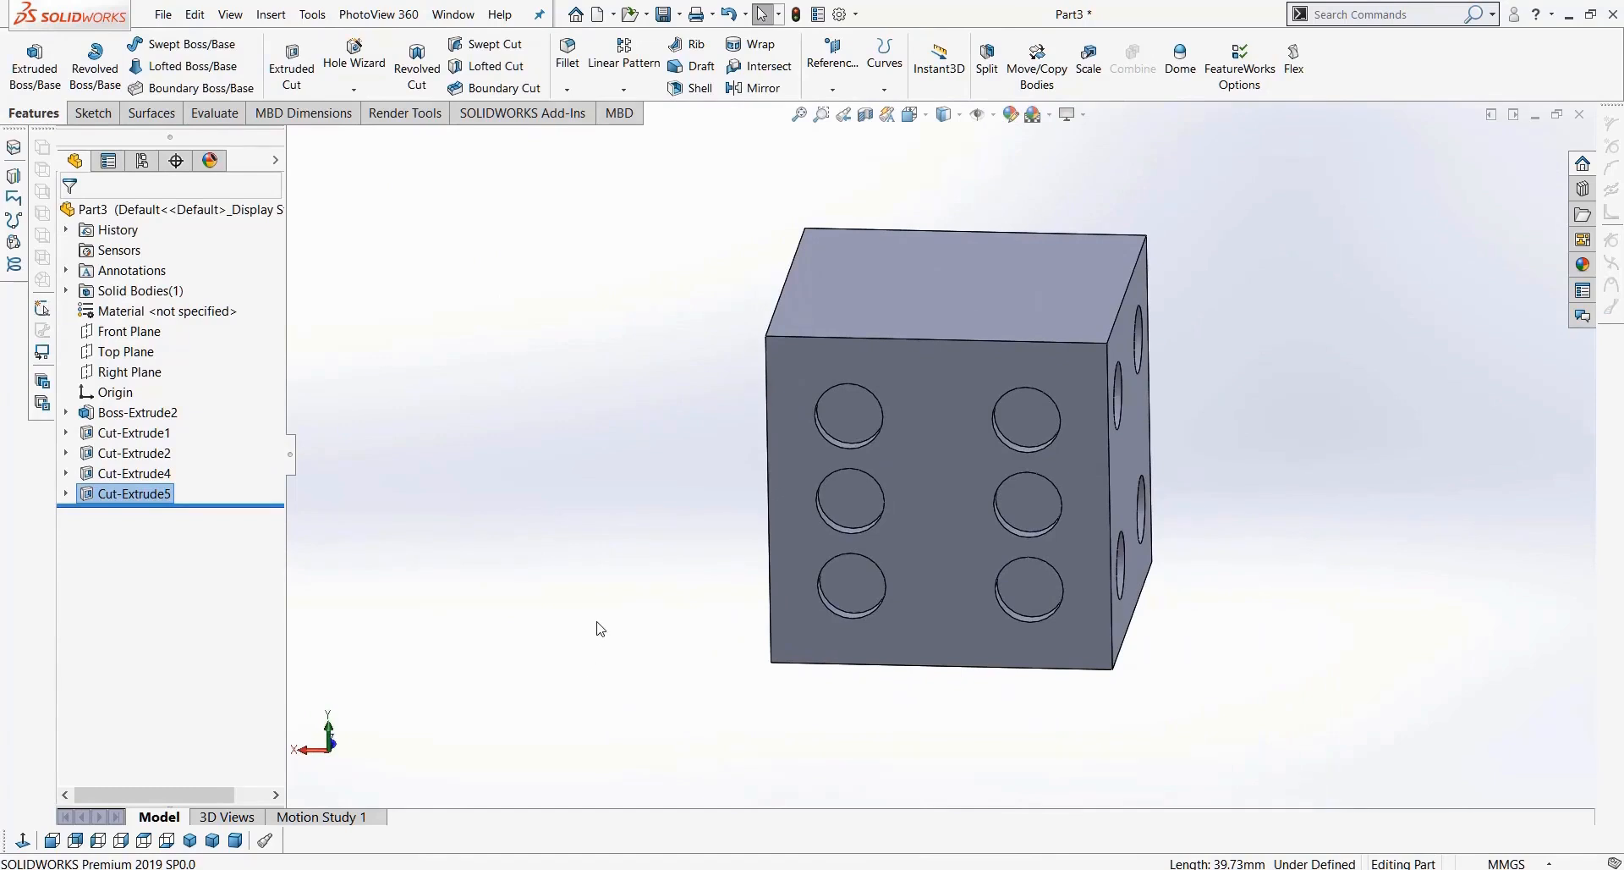
{"action": "middle_click_drag", "start_coordinate": [595, 620], "coordinate": [581, 449]}
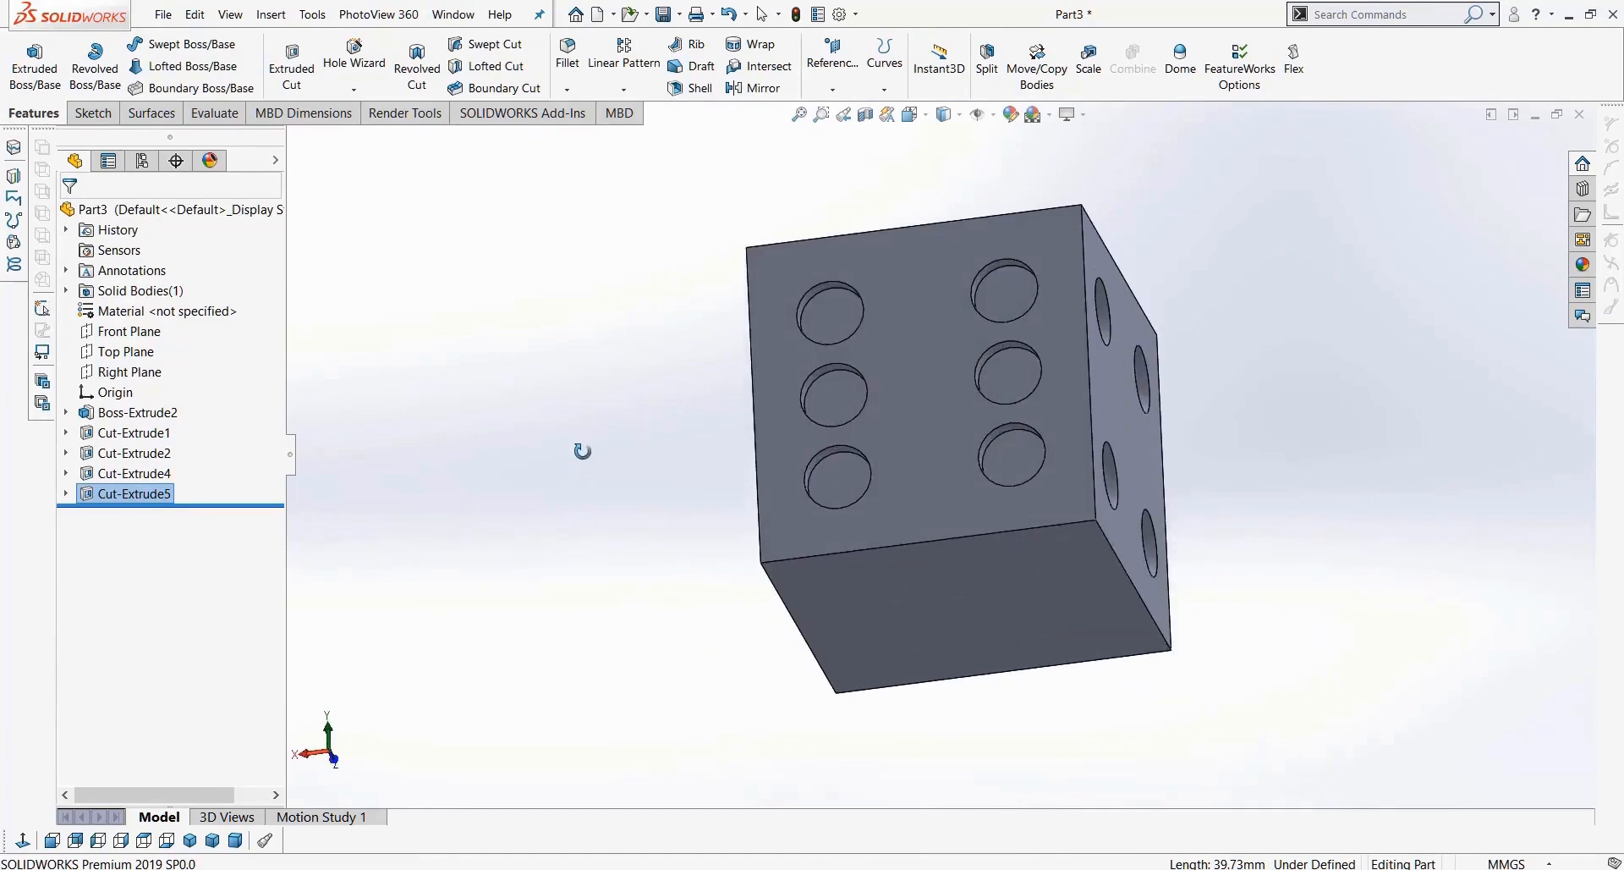
{"action": "scroll", "coordinate": [819, 440], "scroll_direction": "down", "scroll_amount": 5}
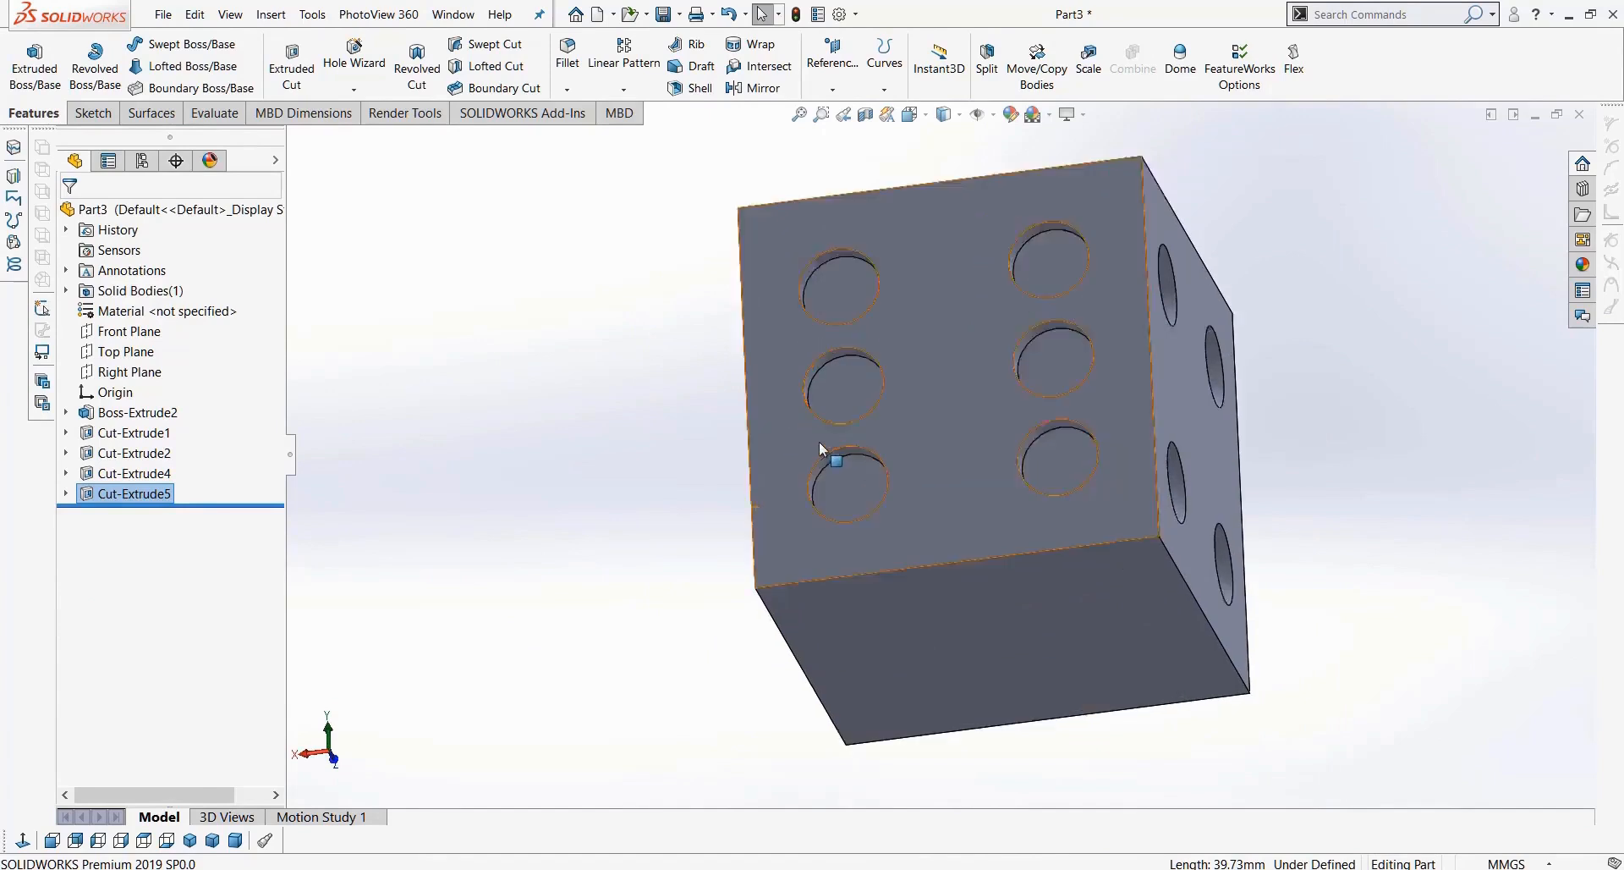
{"action": "scroll", "coordinate": [817, 442], "scroll_direction": "up", "scroll_amount": 2}
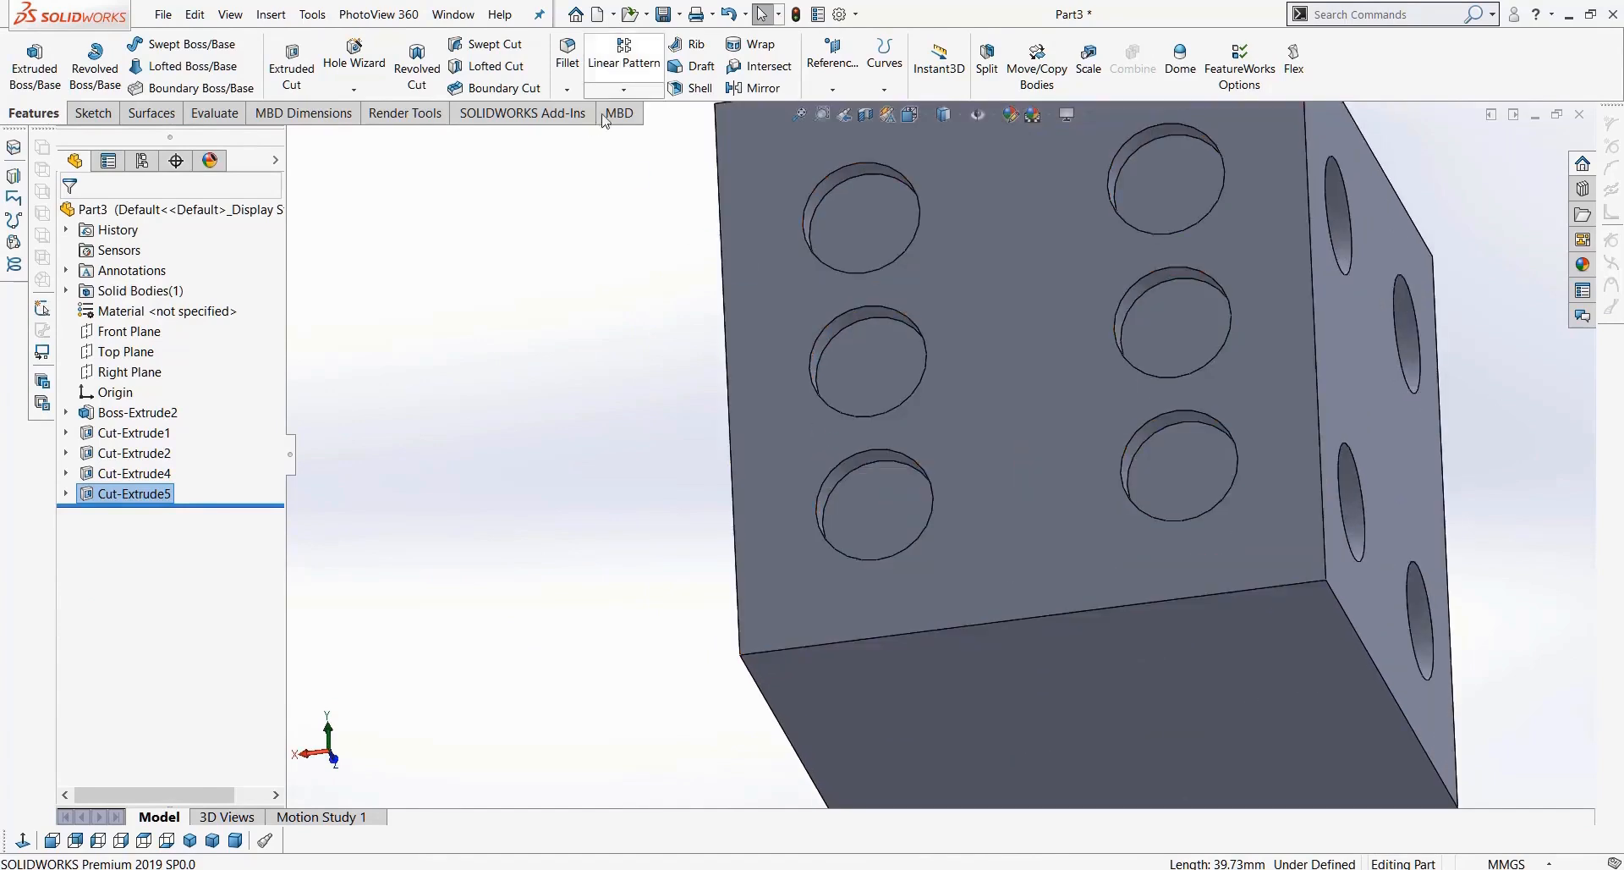
{"action": "scroll", "coordinate": [538, 440], "scroll_direction": "up", "scroll_amount": 2}
{"action": "middle_click_drag", "start_coordinate": [706, 478], "coordinate": [690, 360]}
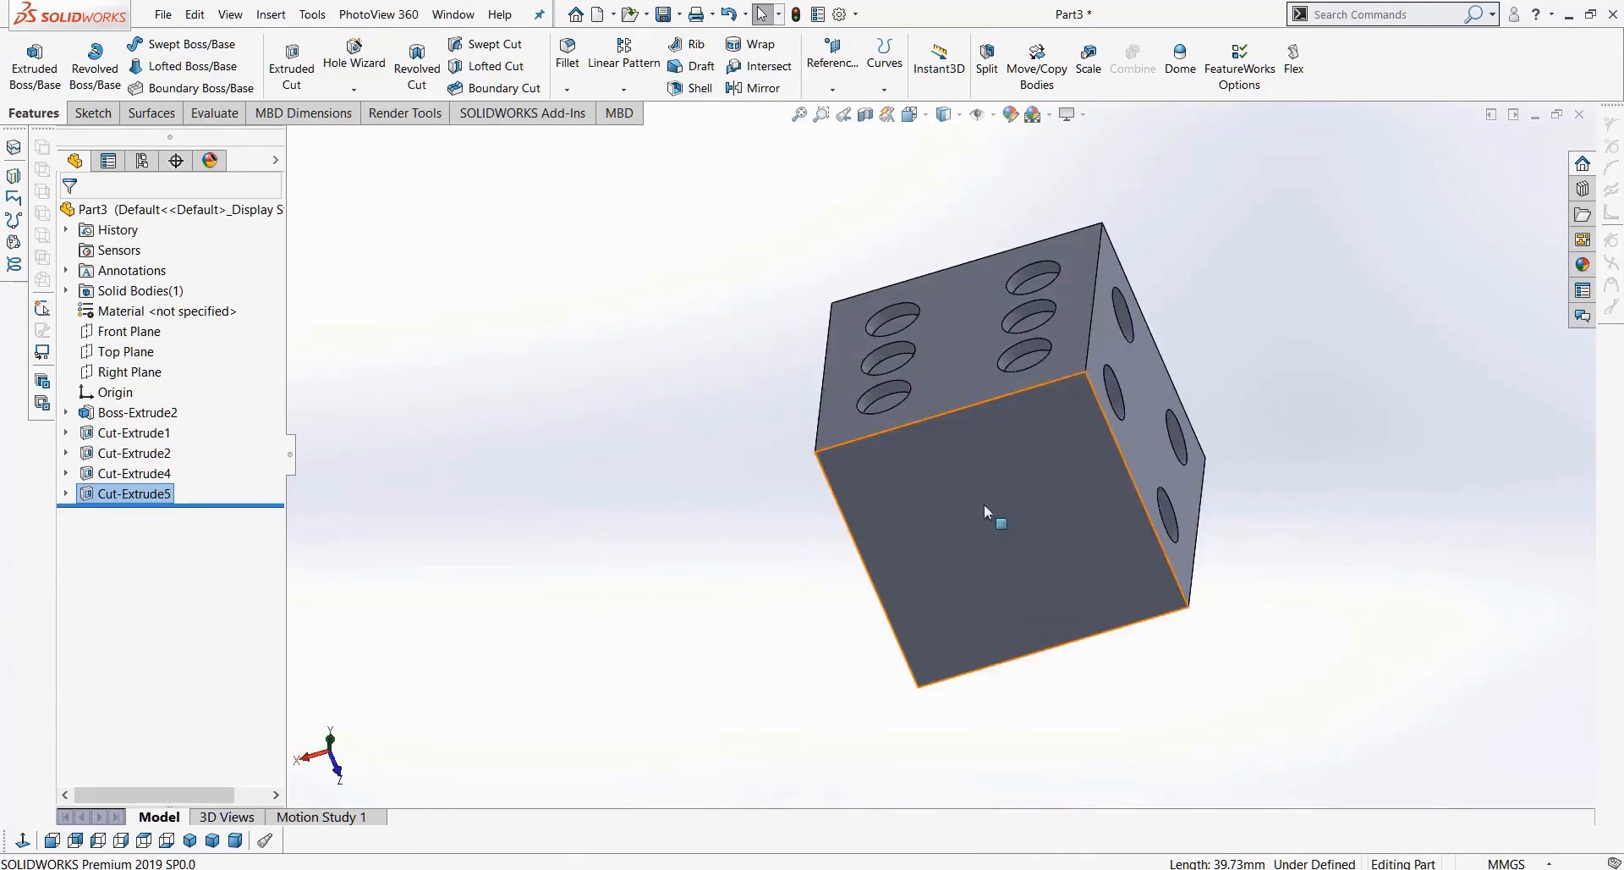
{"action": "middle_click_drag", "start_coordinate": [983, 504], "coordinate": [943, 743]}
{"action": "middle_click_drag", "start_coordinate": [1007, 572], "coordinate": [1044, 398]}
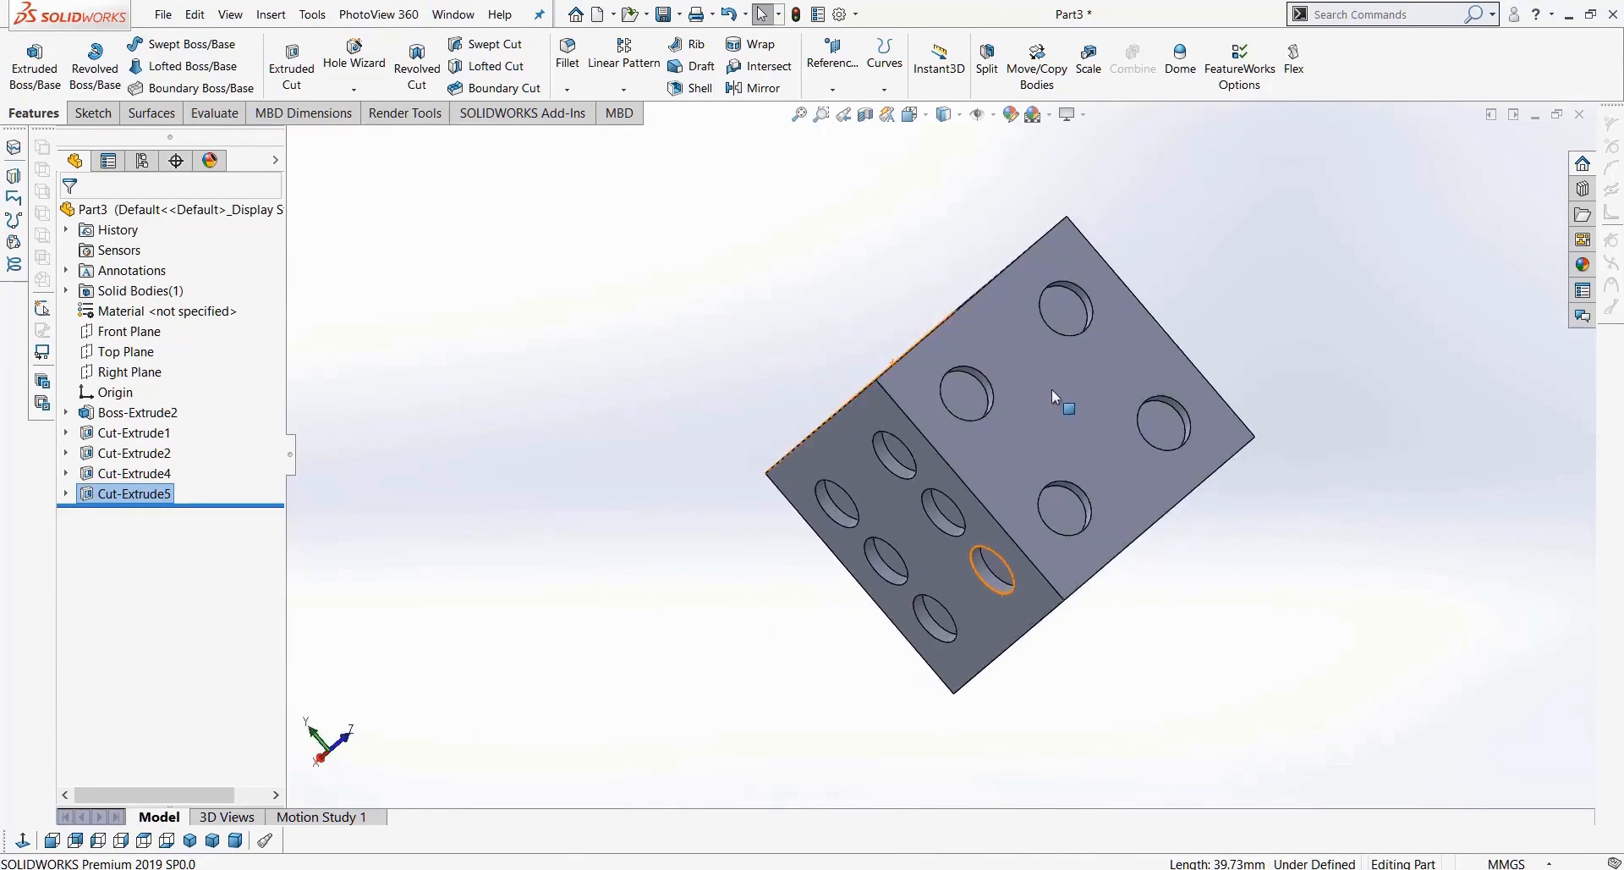
{"action": "middle_click_drag", "start_coordinate": [978, 510], "coordinate": [888, 448]}
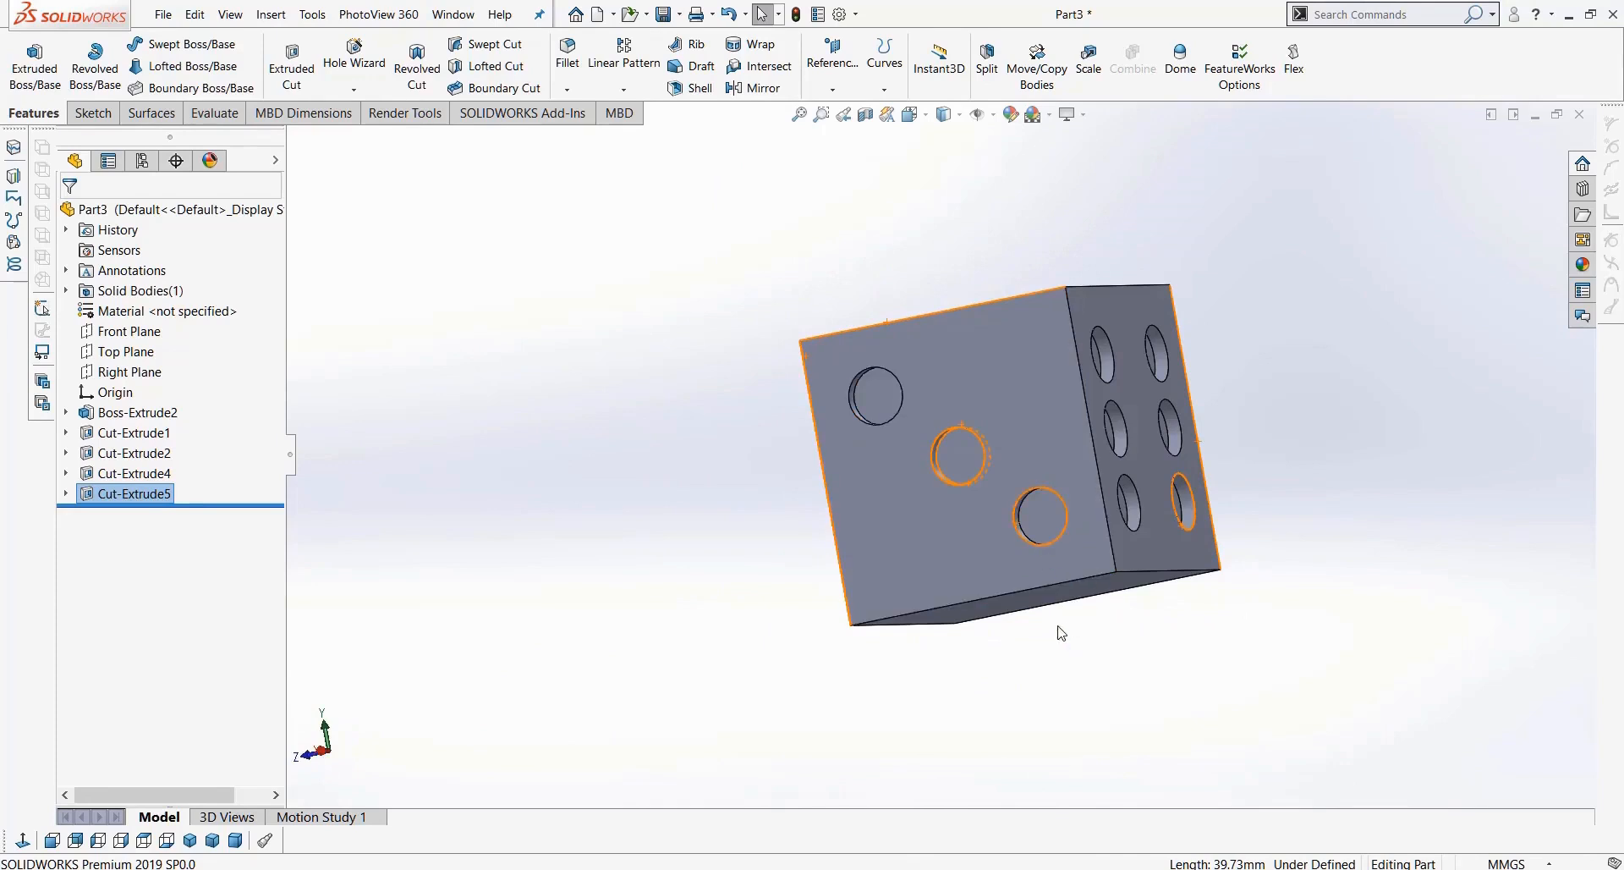
{"action": "middle_click_drag", "start_coordinate": [1060, 632], "coordinate": [1012, 571]}
{"action": "middle_click_drag", "start_coordinate": [675, 482], "coordinate": [729, 533]}
{"action": "middle_click_drag", "start_coordinate": [671, 454], "coordinate": [1126, 412]}
Step: Fillet both circular edges of the upper-left pip on the four-pip face with a 1 mm radius
{"action": "left_click", "coordinate": [568, 52]}
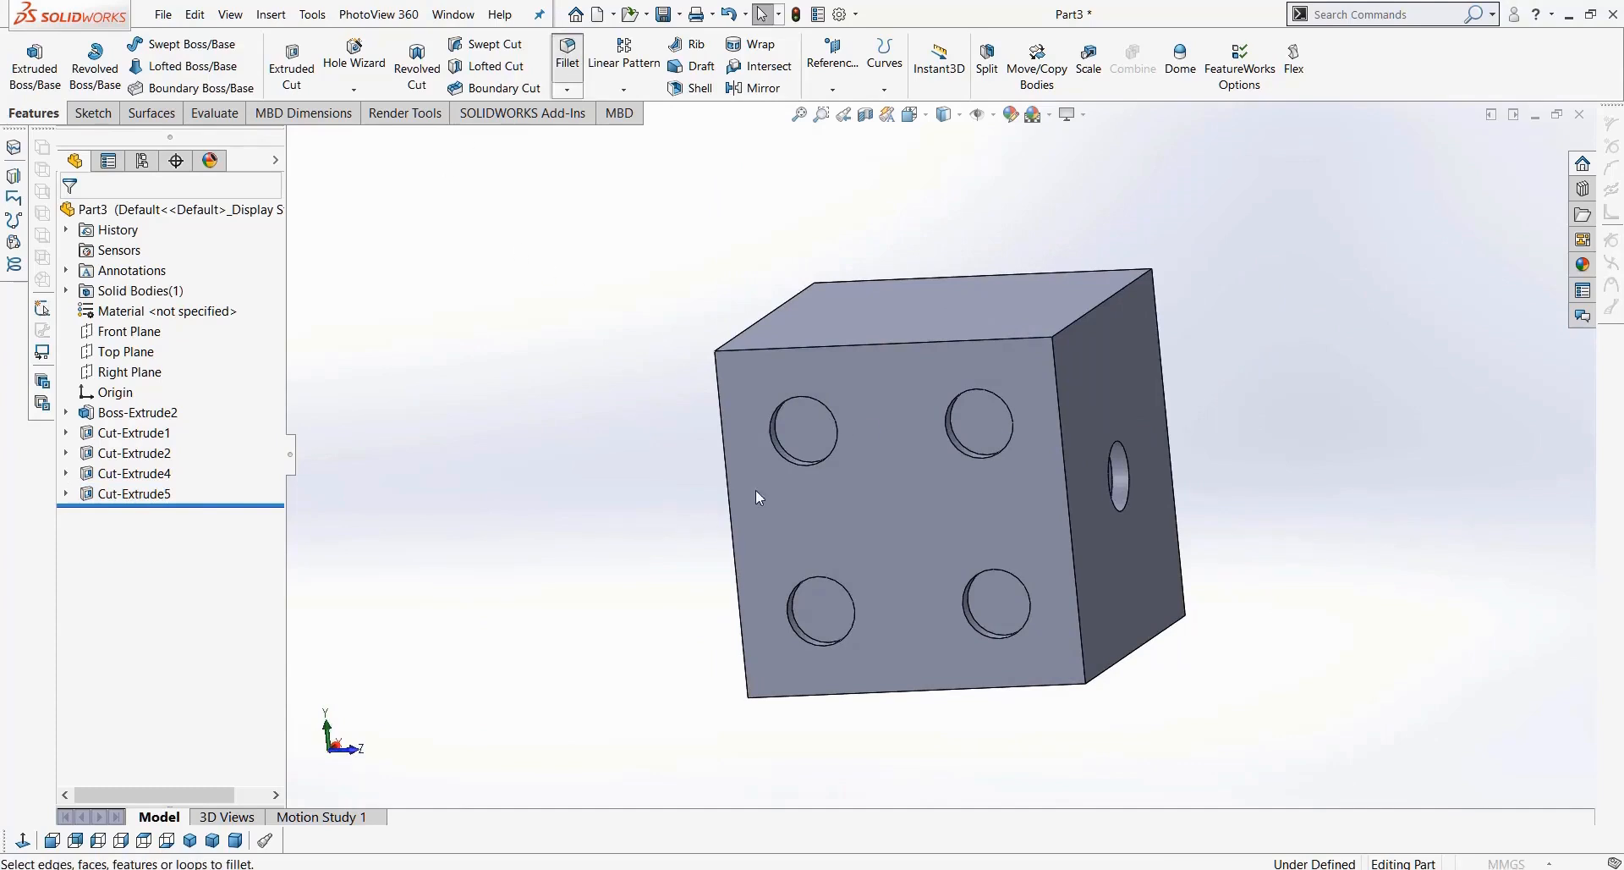
{"action": "scroll", "coordinate": [779, 470], "scroll_direction": "down", "scroll_amount": 2}
{"action": "left_click", "coordinate": [807, 445]}
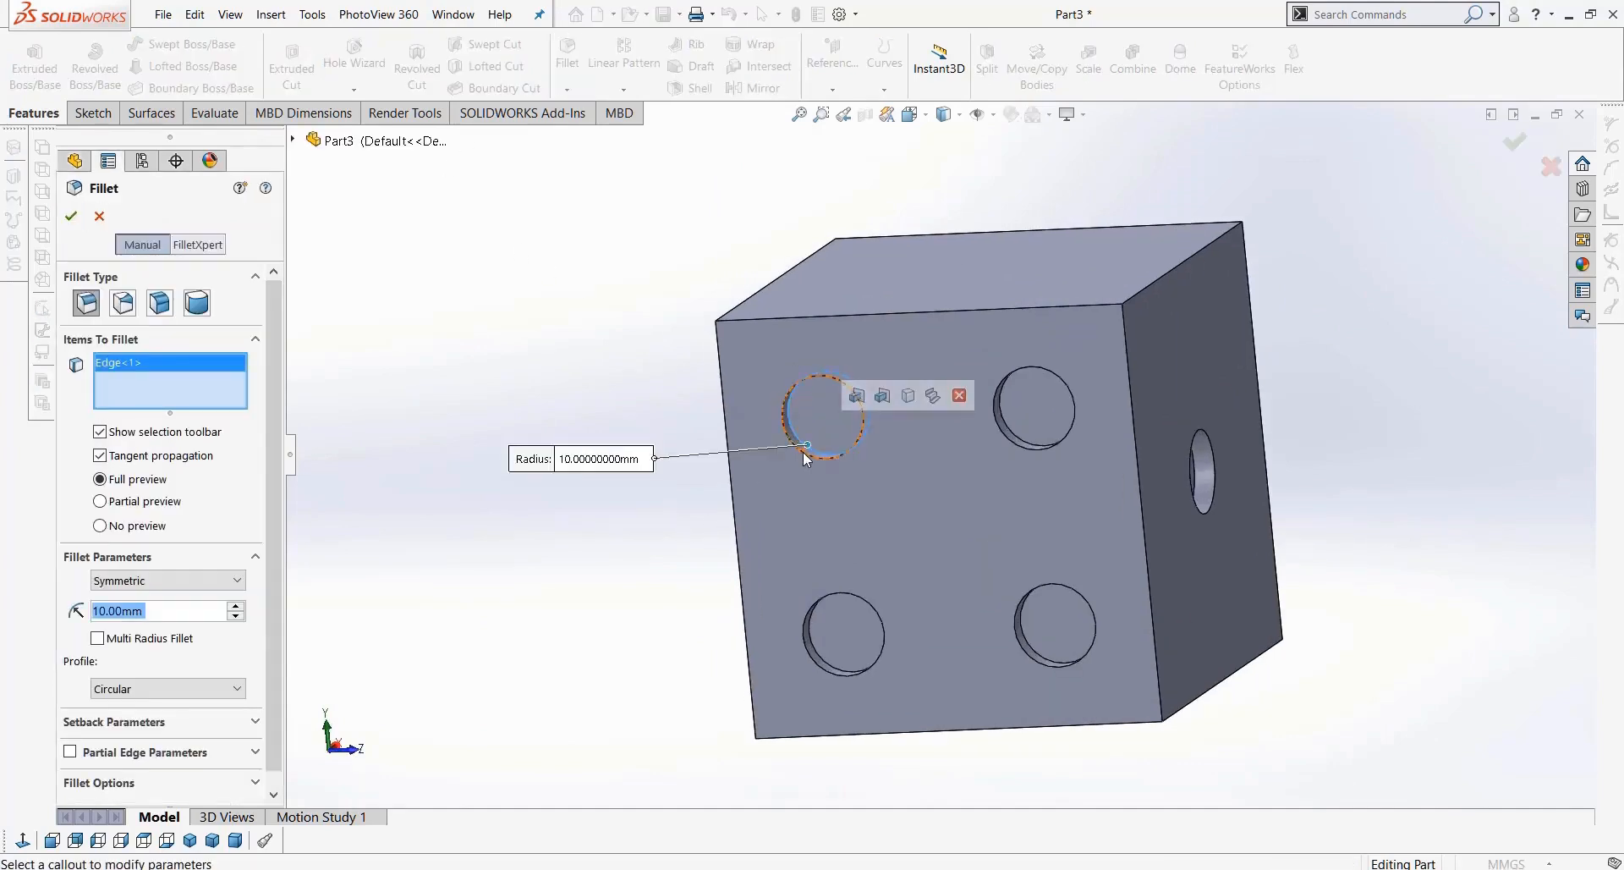
{"action": "type", "text": "2"}
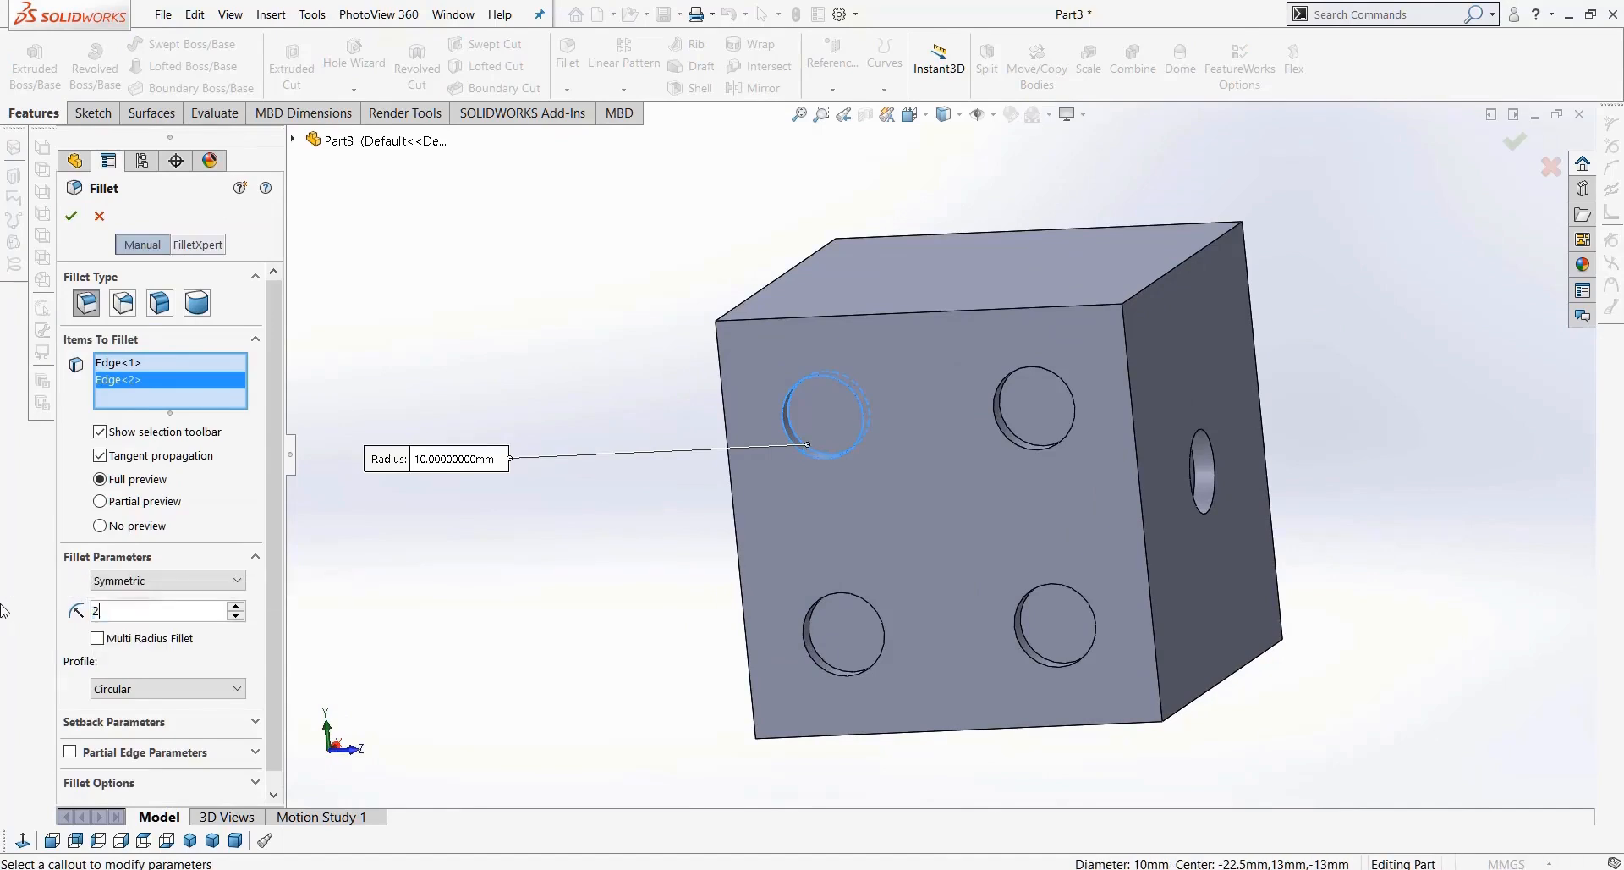
{"action": "key", "text": "Return"}
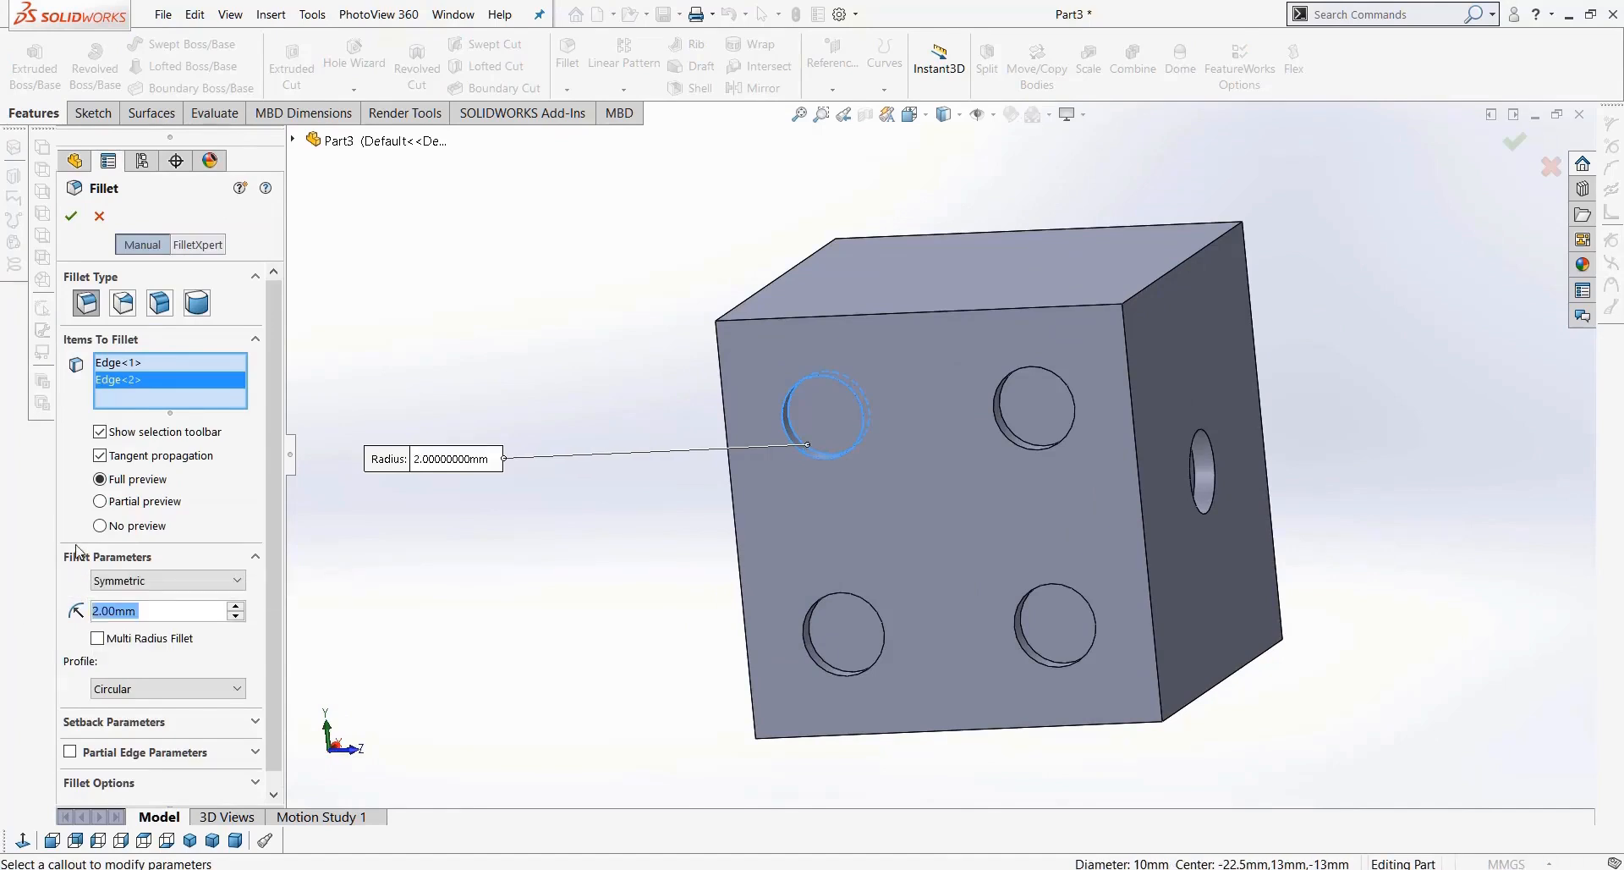
{"action": "scroll", "coordinate": [832, 499], "scroll_direction": "down", "scroll_amount": 3}
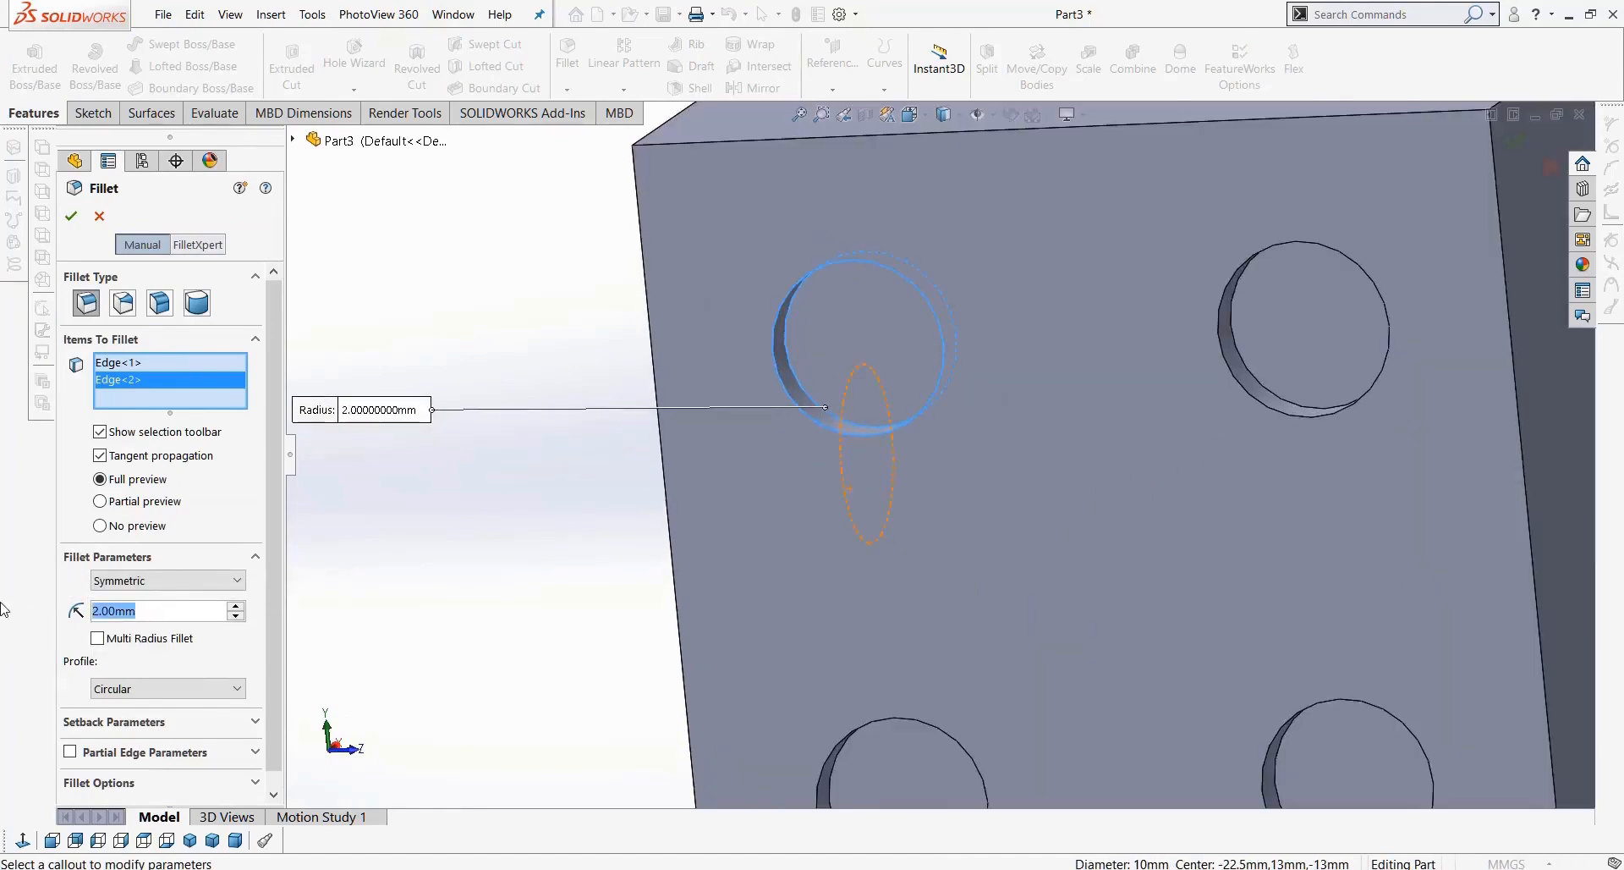
{"action": "type", "text": "1"}
{"action": "key", "text": "Return"}
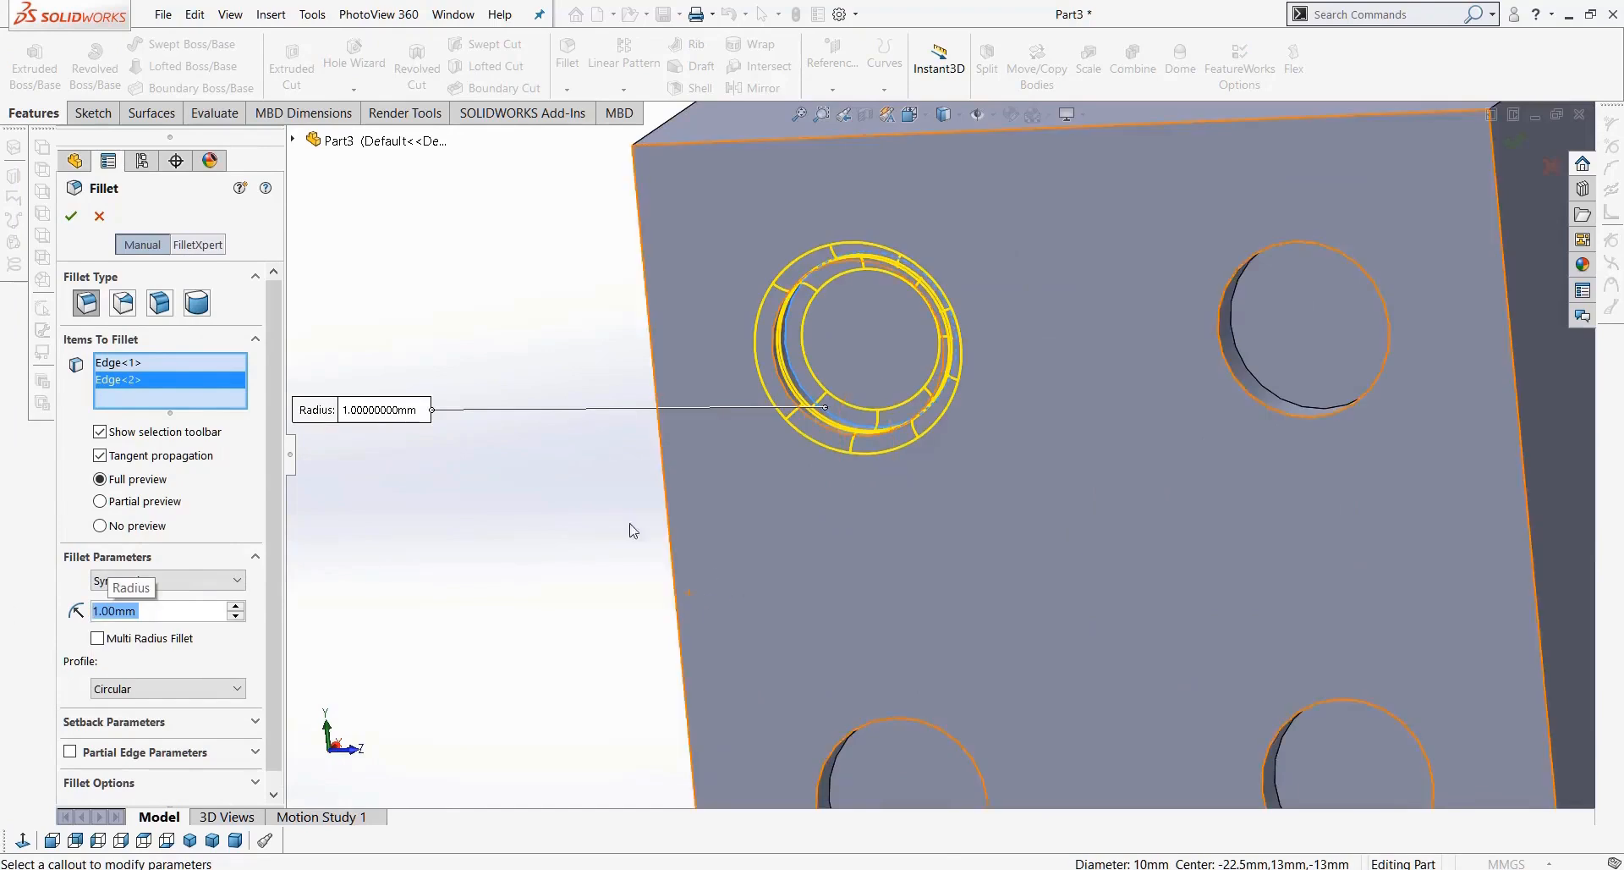
{"action": "left_click", "coordinate": [71, 217]}
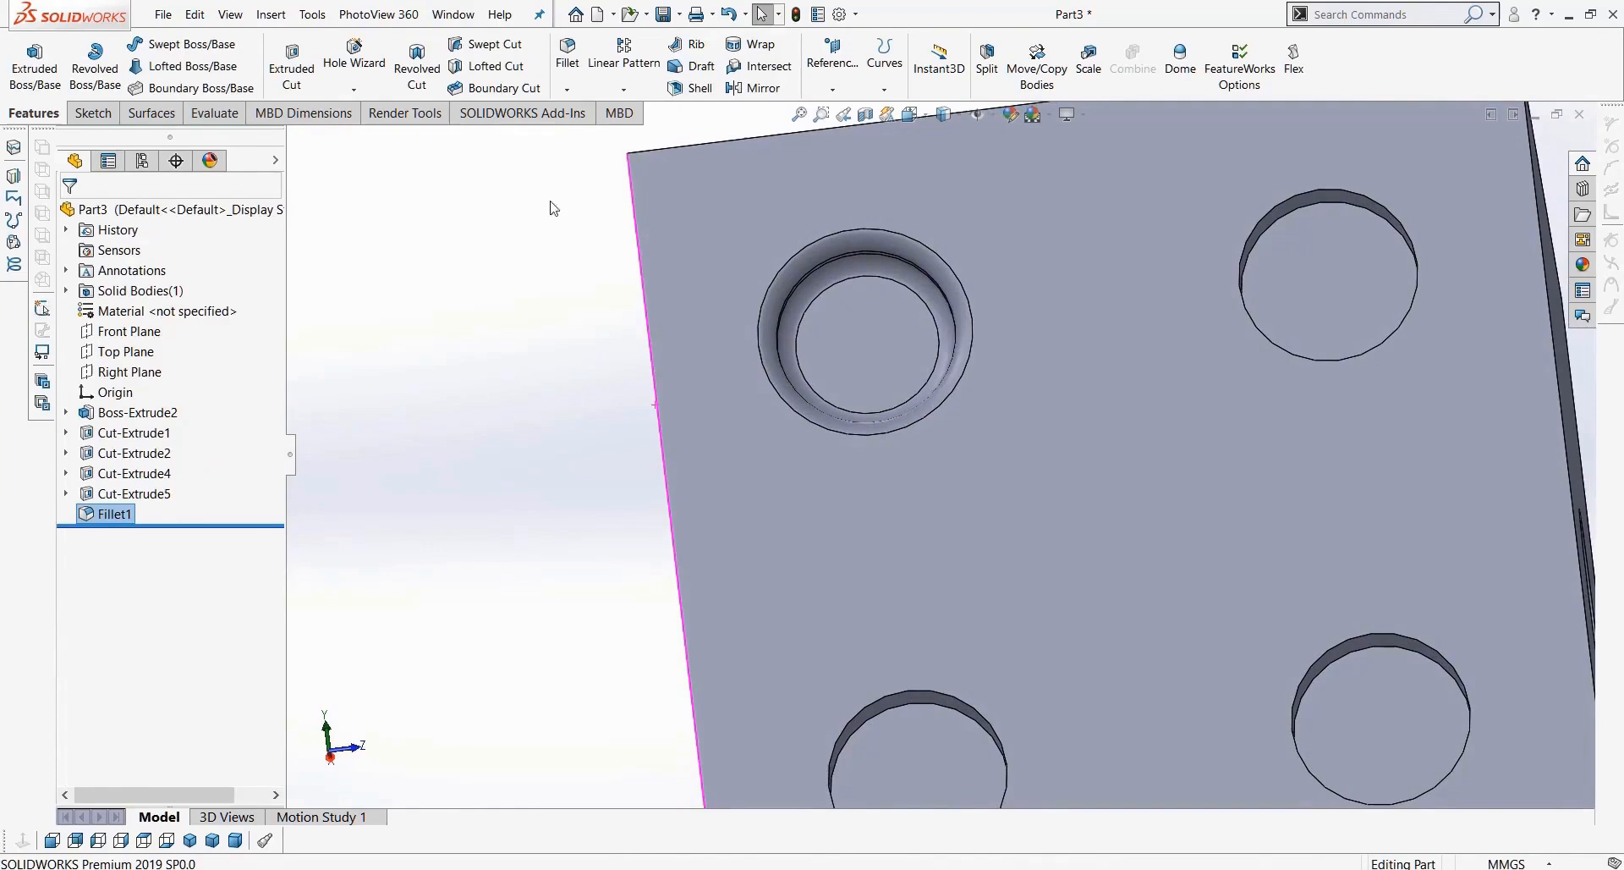
Step: Try a separate 1 mm fillet on the floor face and rim of the neighbouring upper-right pip, and delete that fillet
{"action": "left_click", "coordinate": [569, 59]}
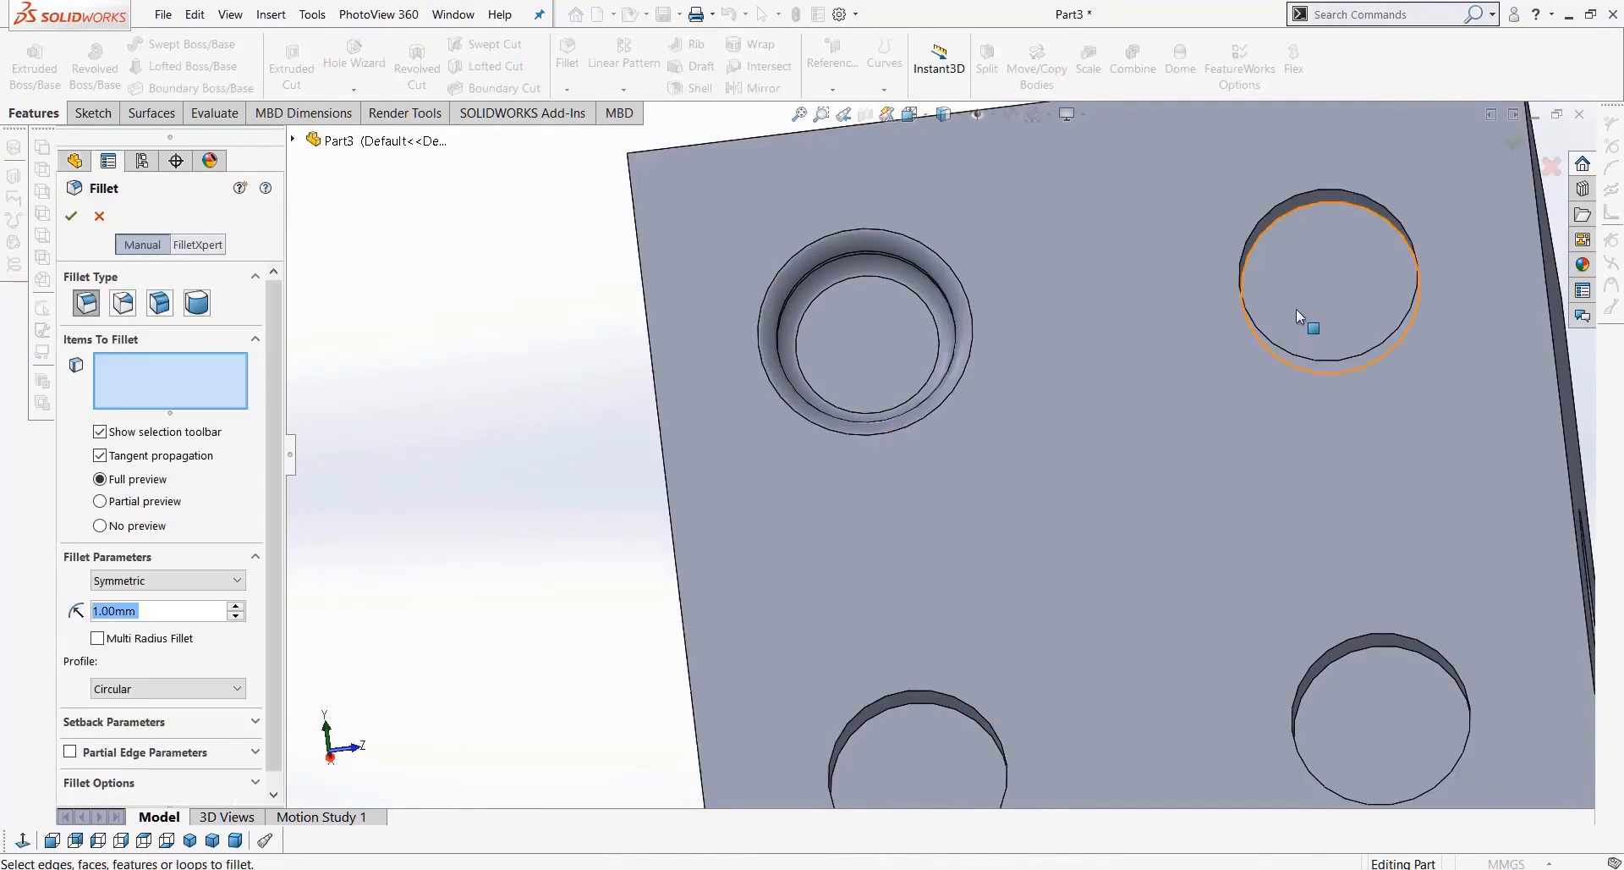
{"action": "middle_click_drag", "start_coordinate": [1292, 307], "coordinate": [1266, 319]}
{"action": "left_click", "coordinate": [1266, 301]}
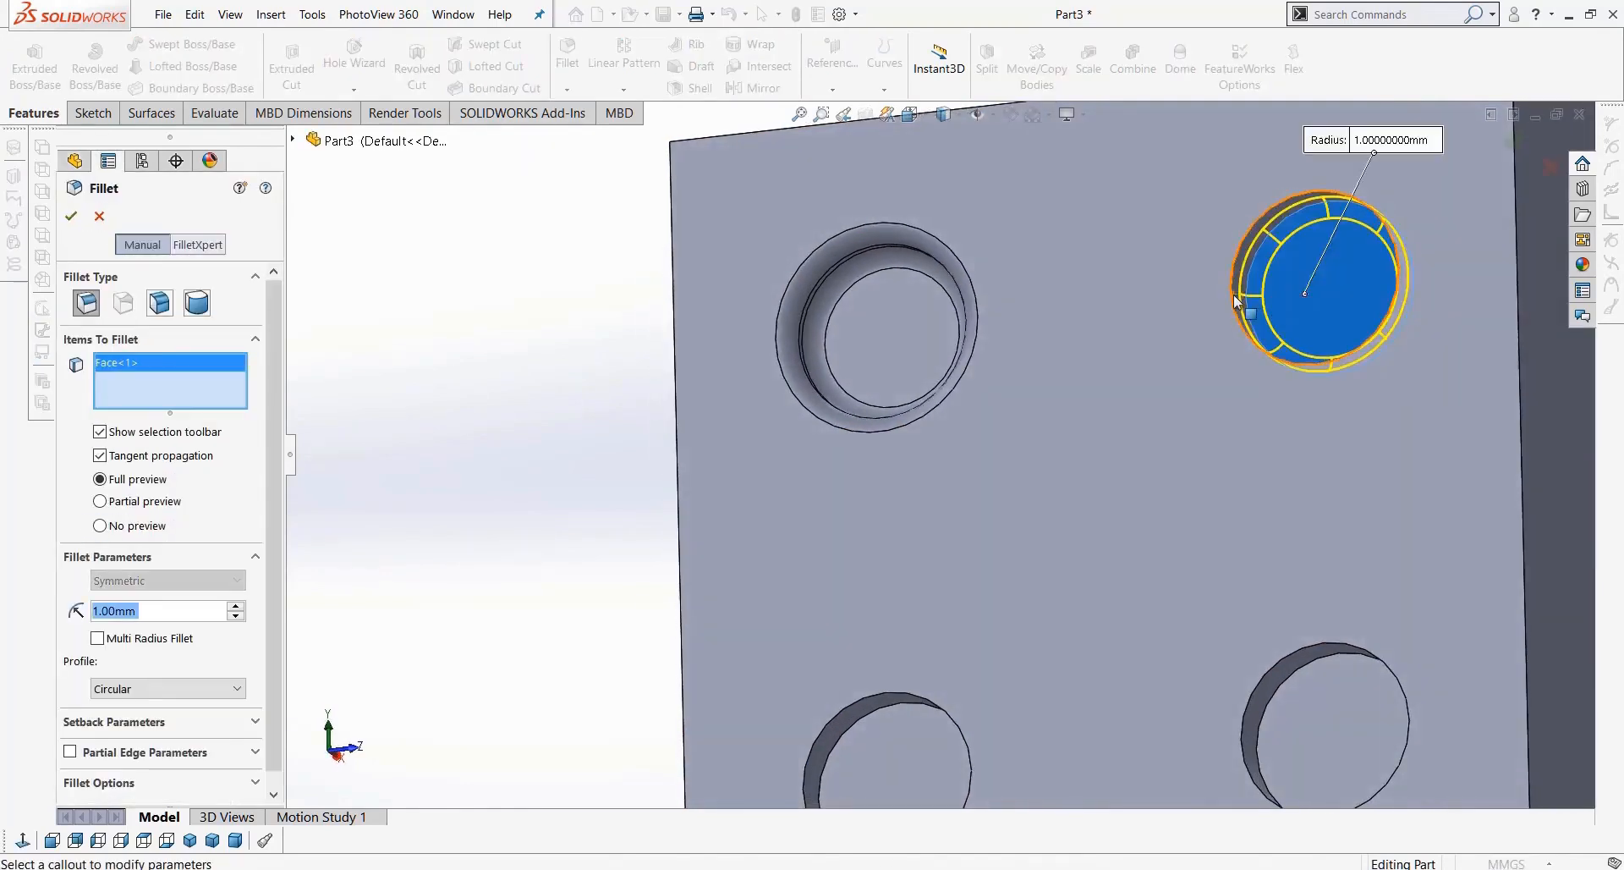
{"action": "key", "text": "Return"}
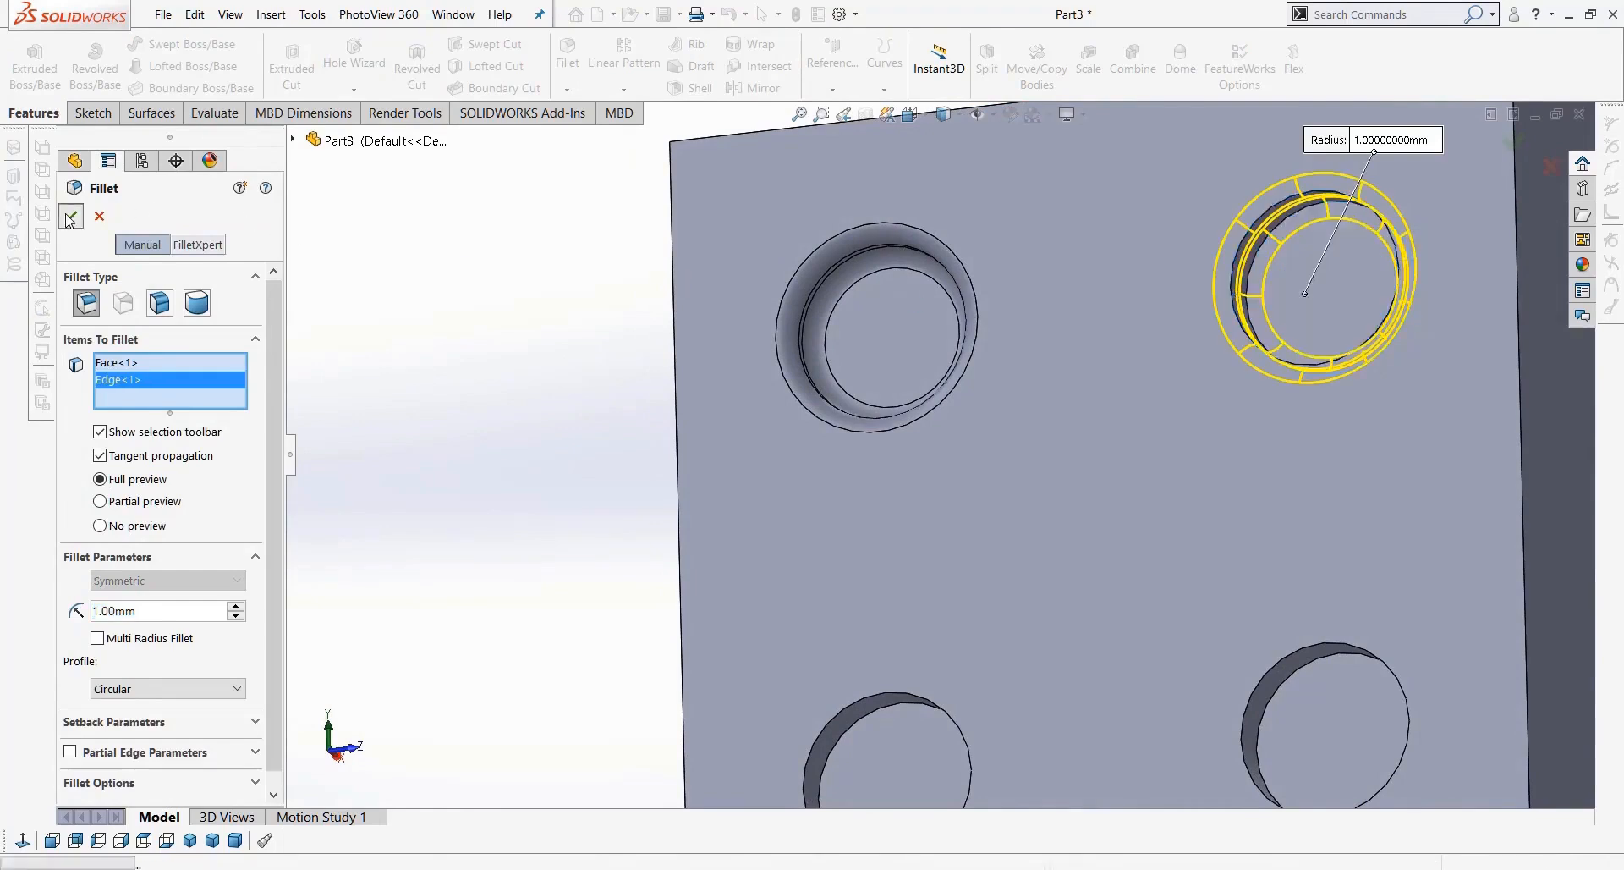
{"action": "scroll", "coordinate": [1241, 519], "scroll_direction": "down", "scroll_amount": 5}
{"action": "middle_click_drag", "start_coordinate": [1241, 519], "coordinate": [1316, 435]}
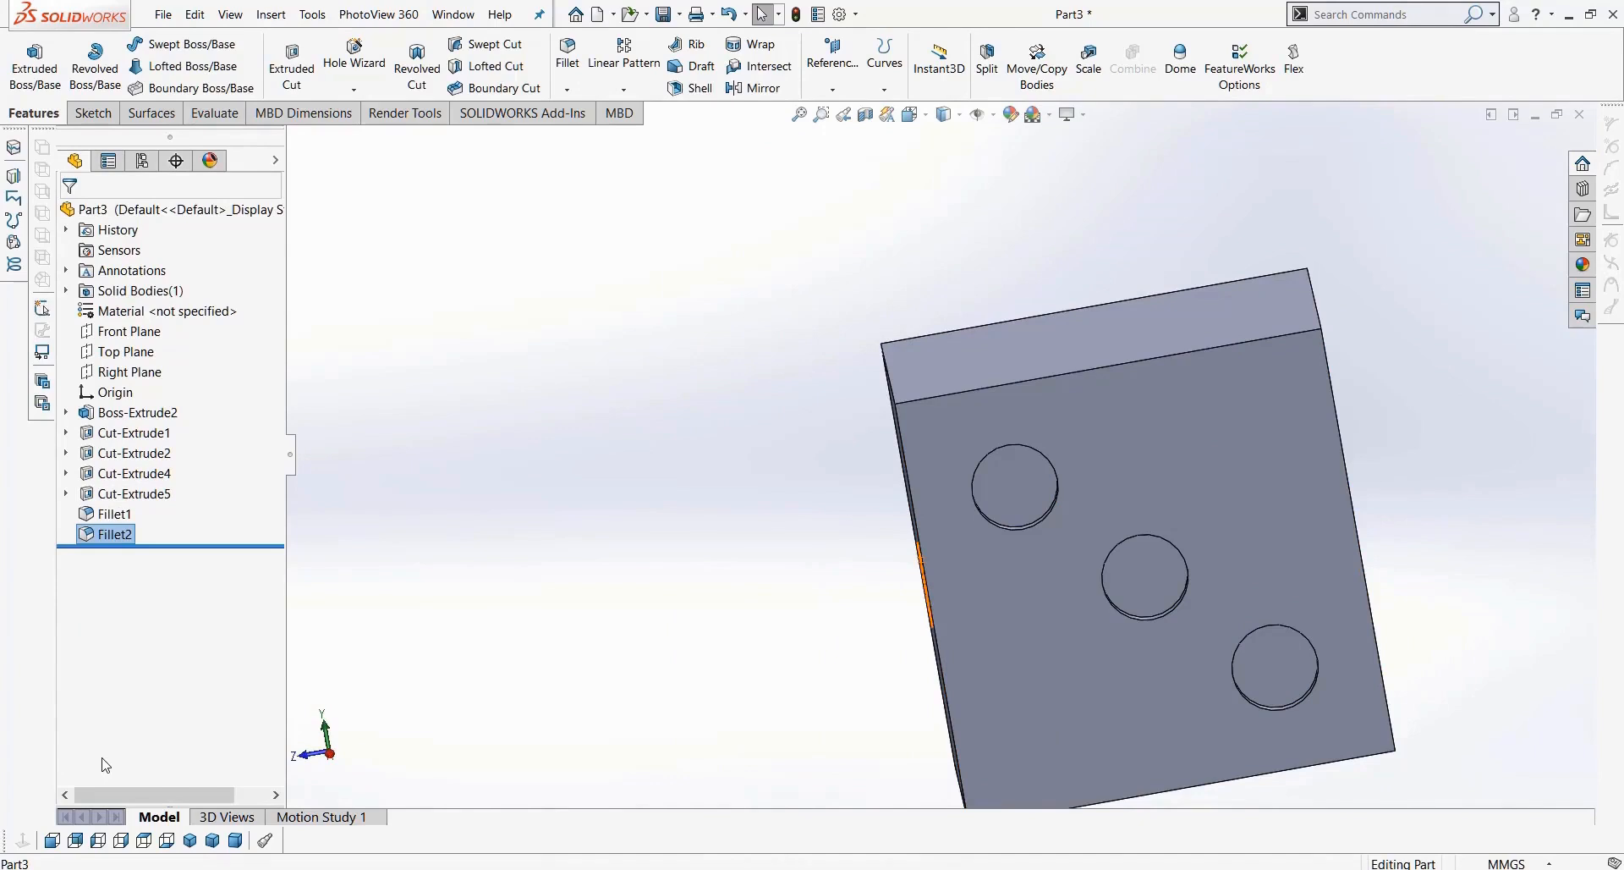
{"action": "key", "text": "Delete"}
{"action": "key", "text": "Return"}
Step: Open the remaining pip fillet, Fillet1, for editing
{"action": "right_click", "coordinate": [95, 521]}
{"action": "right_click", "coordinate": [95, 514]}
{"action": "left_click", "coordinate": [105, 463]}
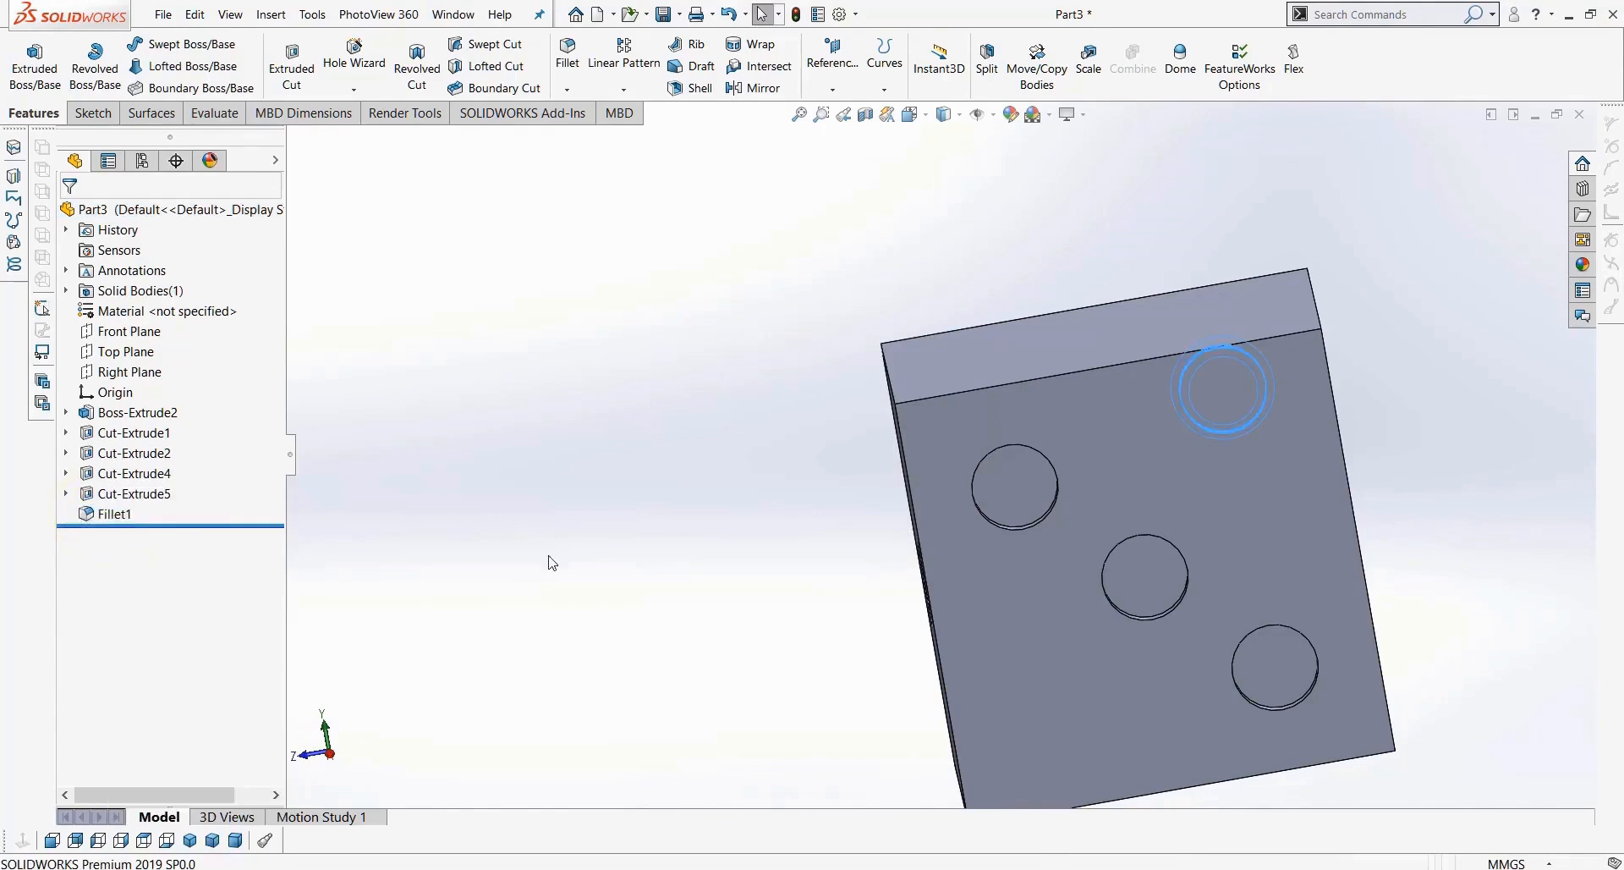
{"action": "middle_click_drag", "start_coordinate": [551, 561], "coordinate": [987, 501]}
{"action": "scroll", "coordinate": [1044, 500], "scroll_direction": "down", "scroll_amount": 3}
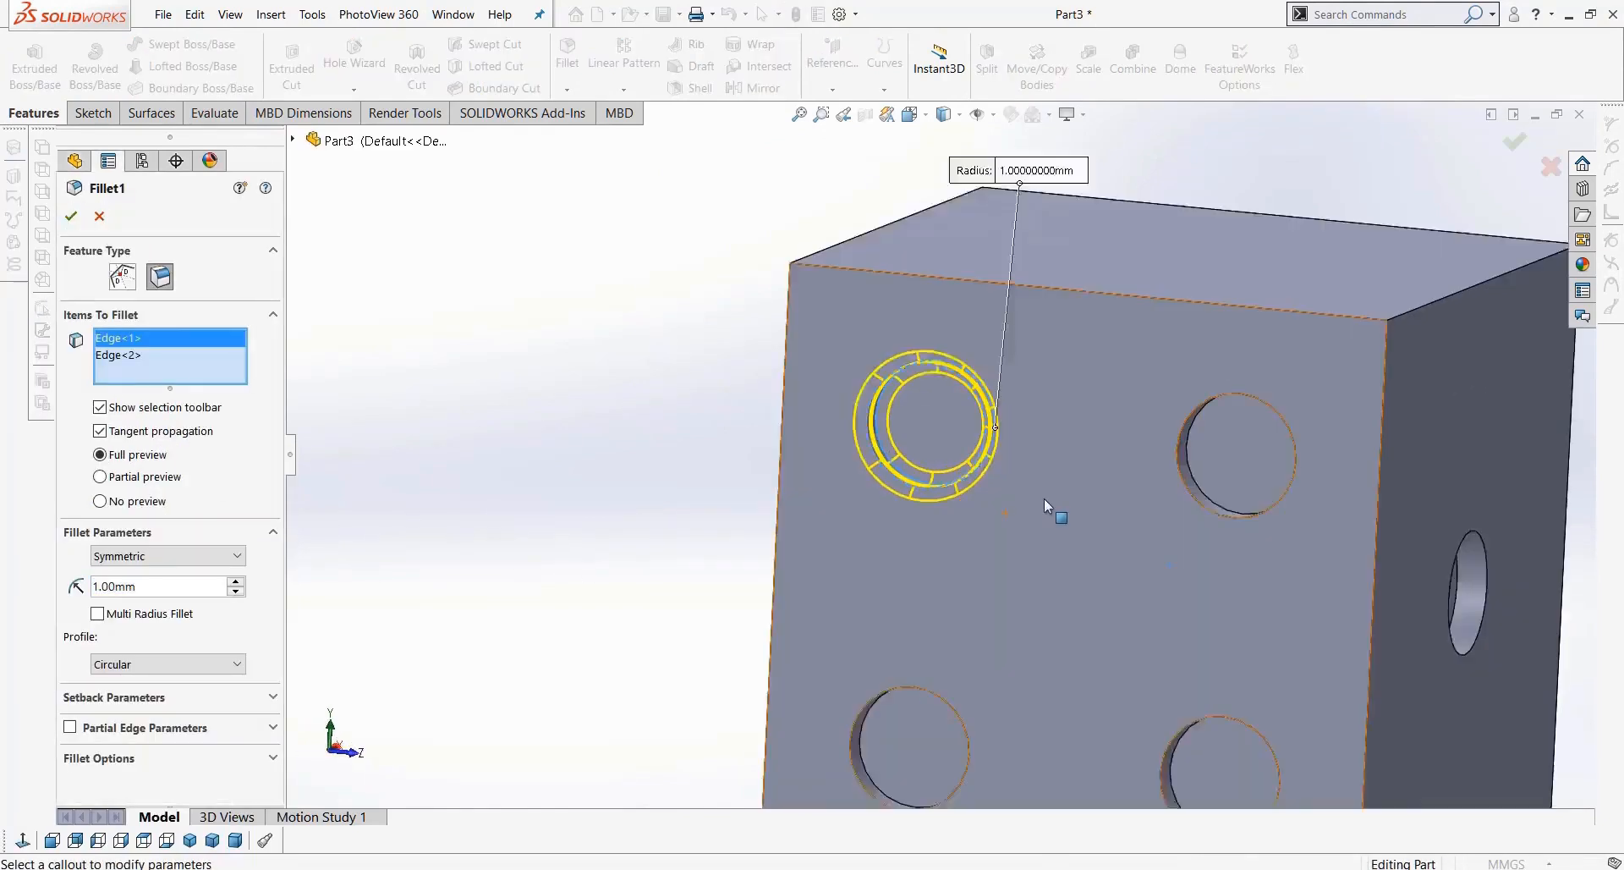
{"action": "scroll", "coordinate": [1221, 501], "scroll_direction": "up", "scroll_amount": 3}
{"action": "scroll", "coordinate": [1176, 541], "scroll_direction": "down", "scroll_amount": 2}
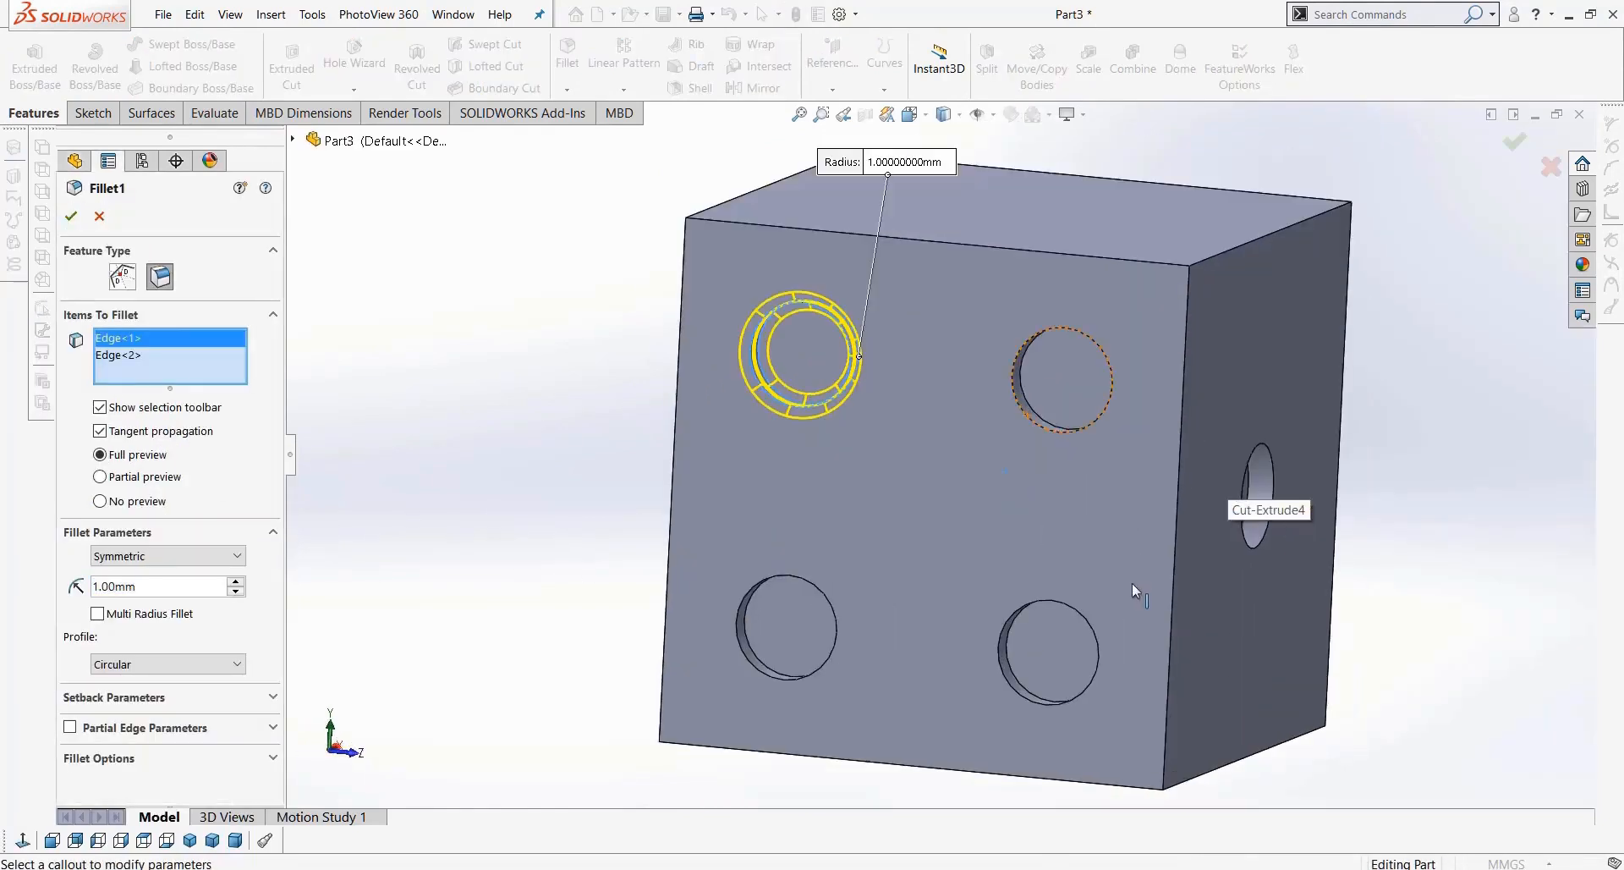
Step: Try extending the fillet to the upper-right pip's inner edge, all 37 suggested edges and the six-pip face
{"action": "left_click", "coordinate": [1030, 410]}
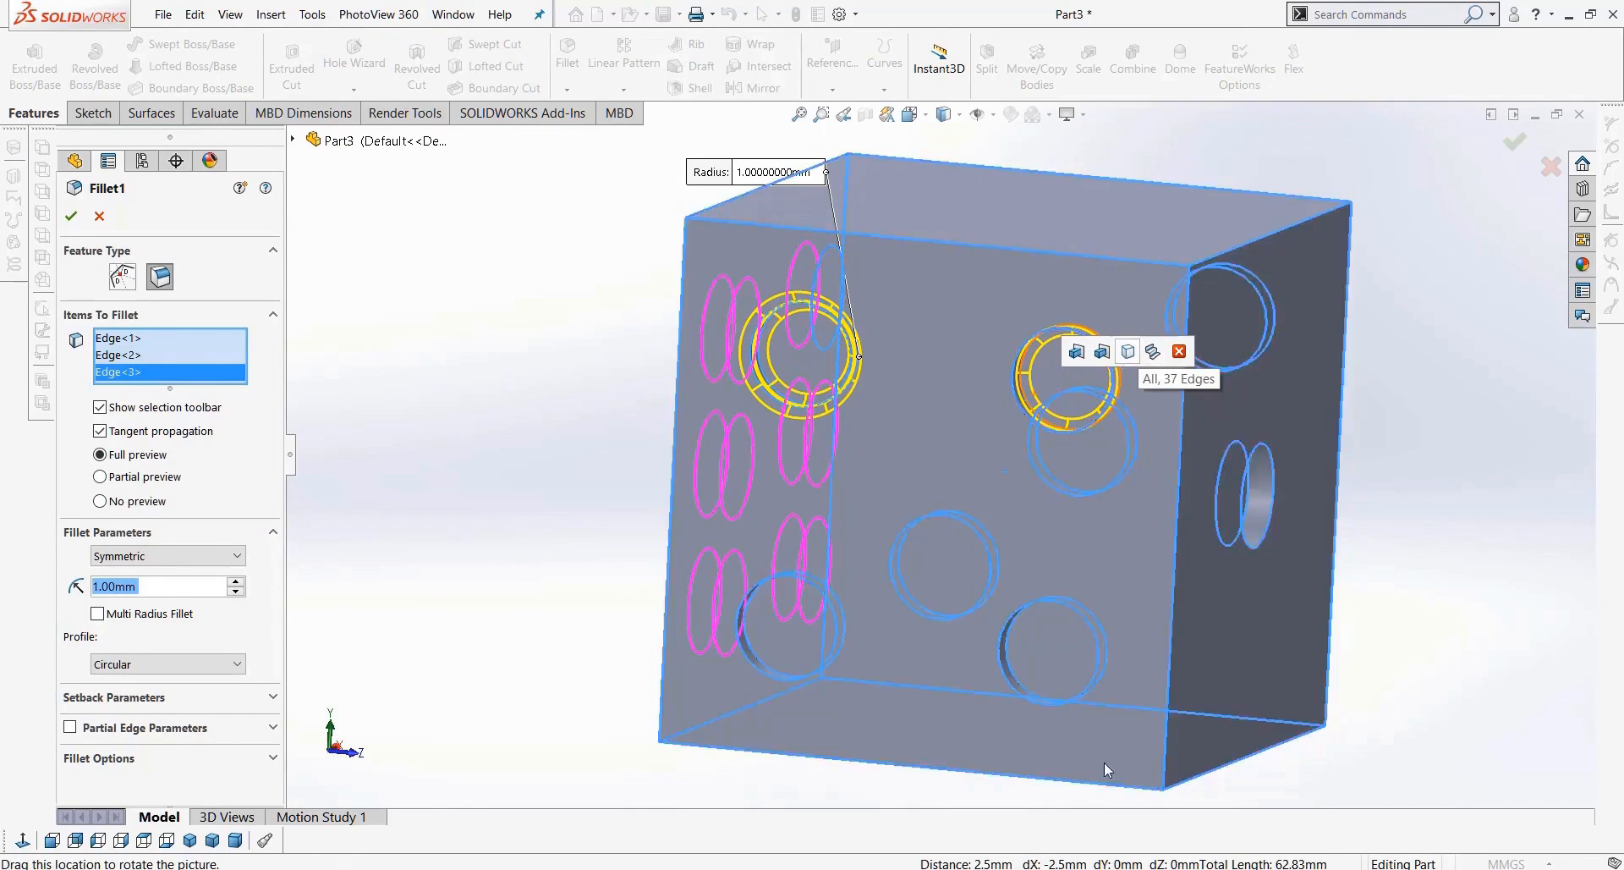
{"action": "left_click", "coordinate": [1128, 351]}
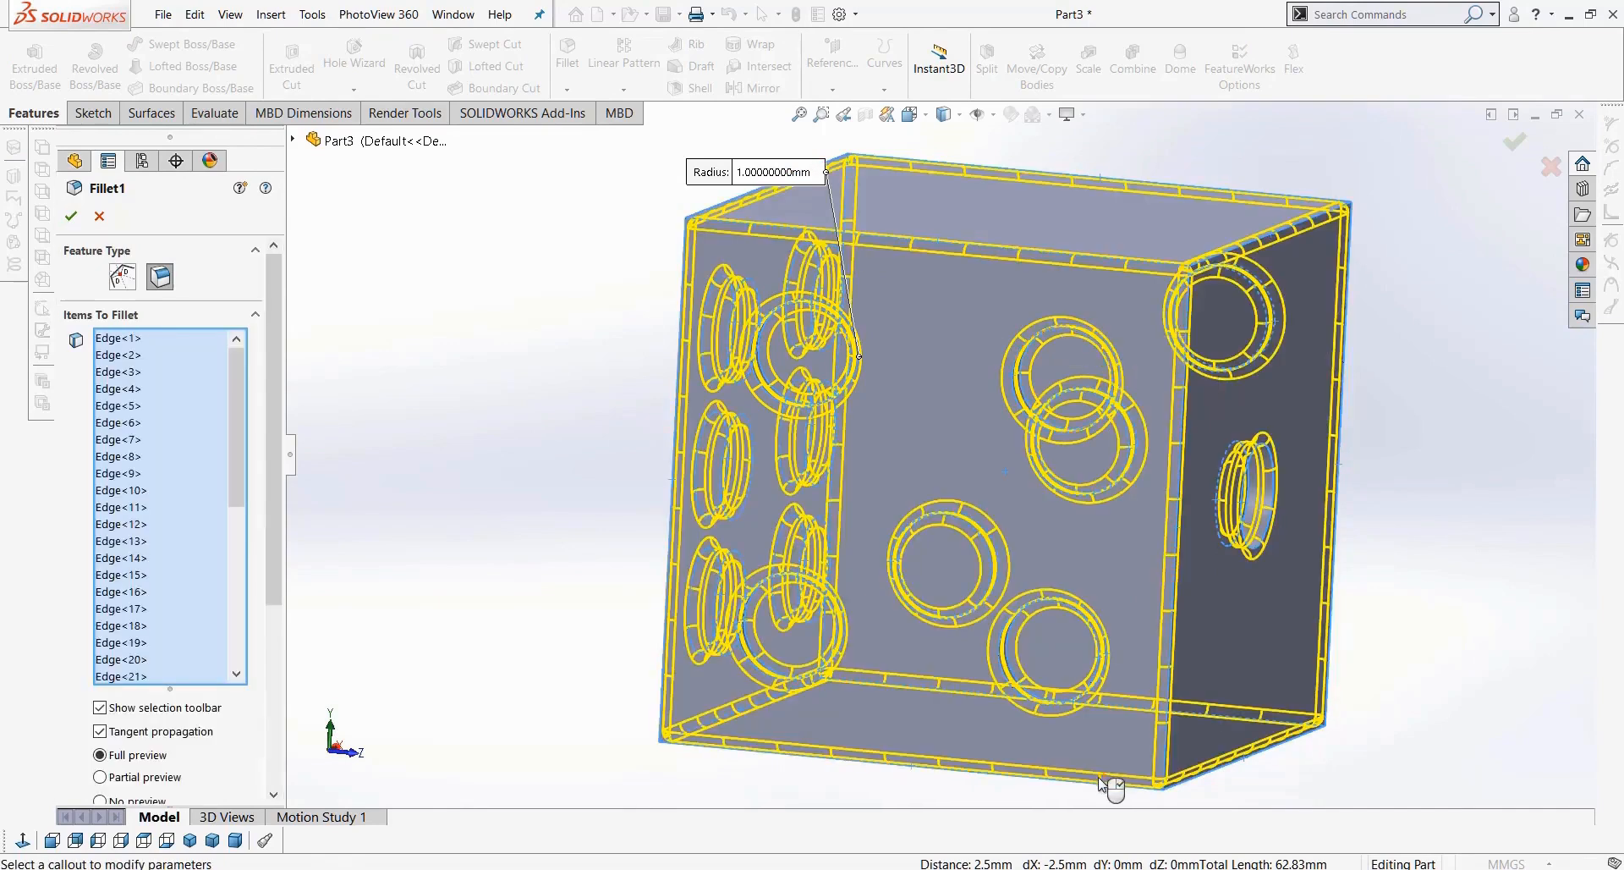
{"action": "left_click", "coordinate": [930, 247]}
{"action": "middle_click_drag", "start_coordinate": [694, 224], "coordinate": [859, 218]}
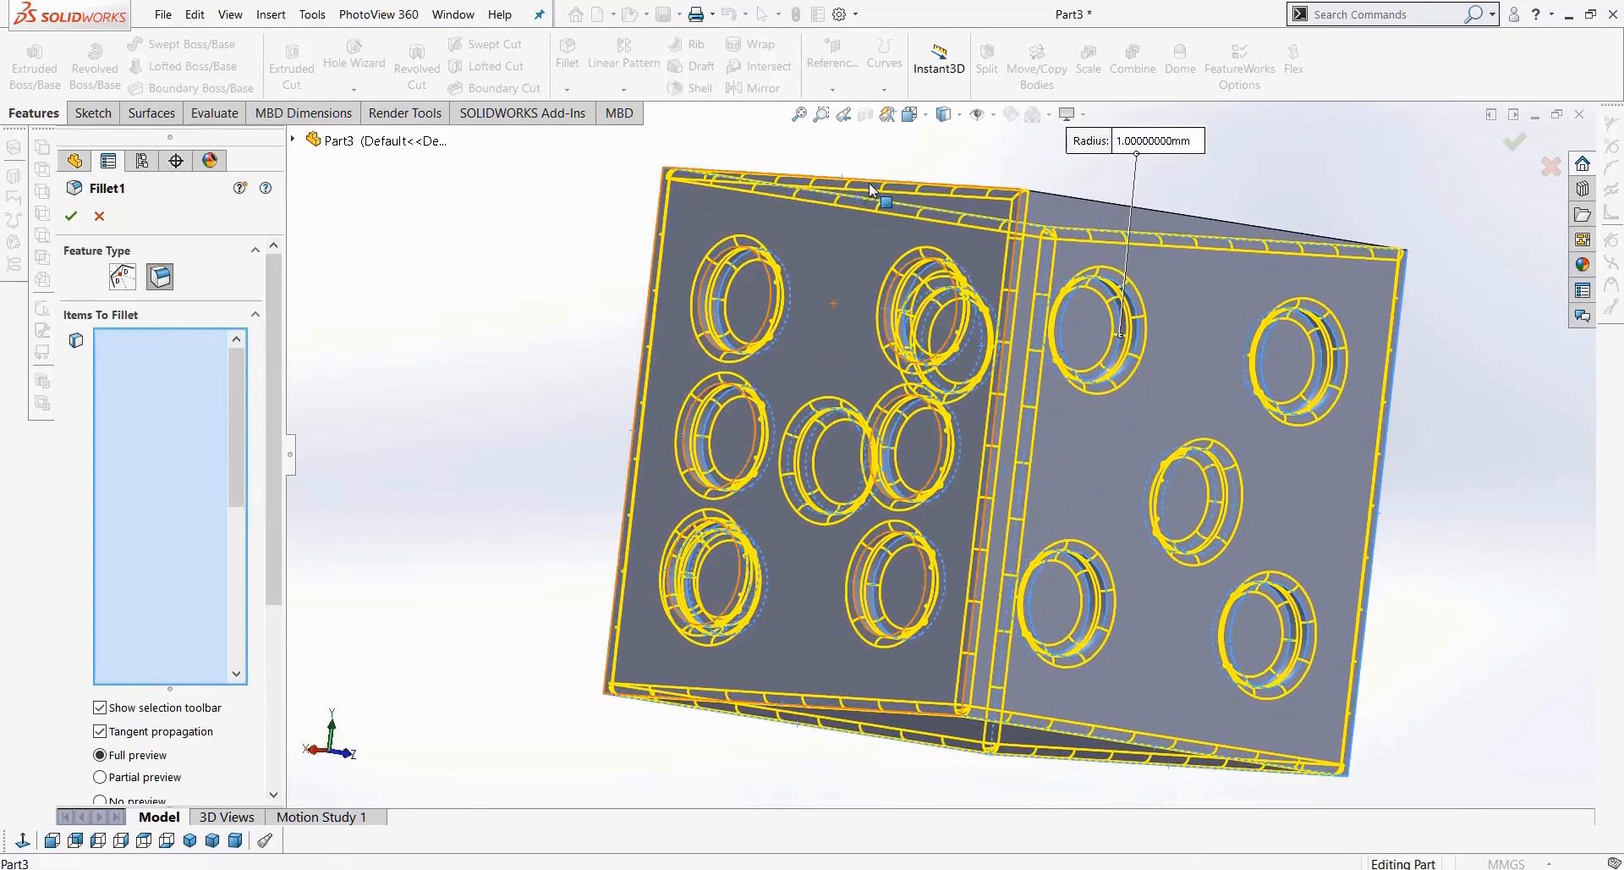
{"action": "left_click", "coordinate": [869, 183]}
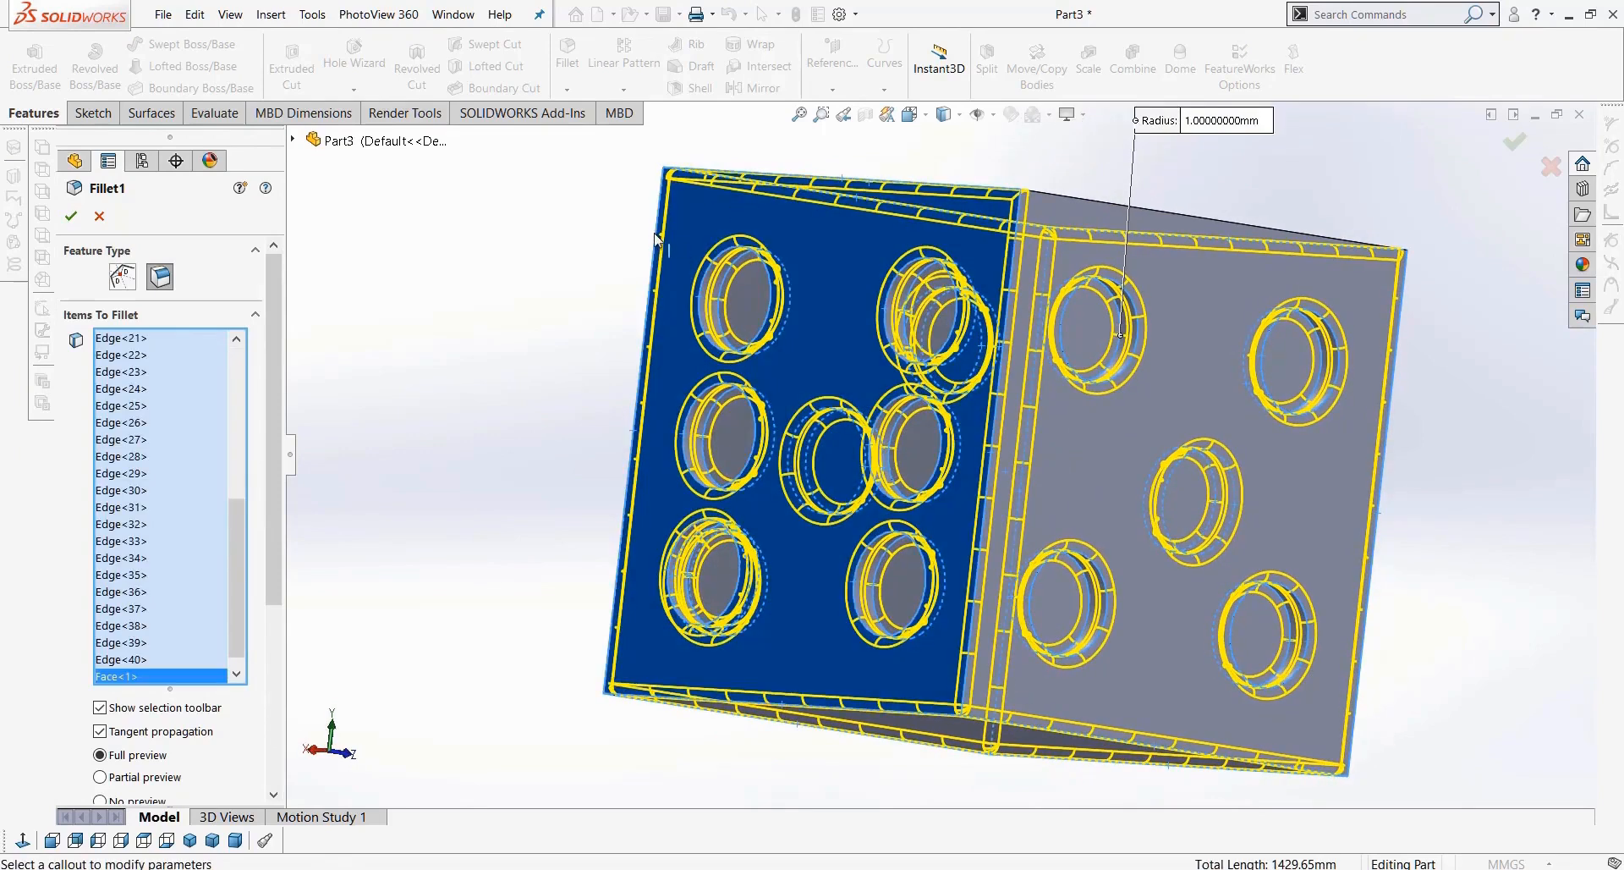
Step: Clear every selected edge and face from the fillet's items
{"action": "right_click", "coordinate": [143, 488]}
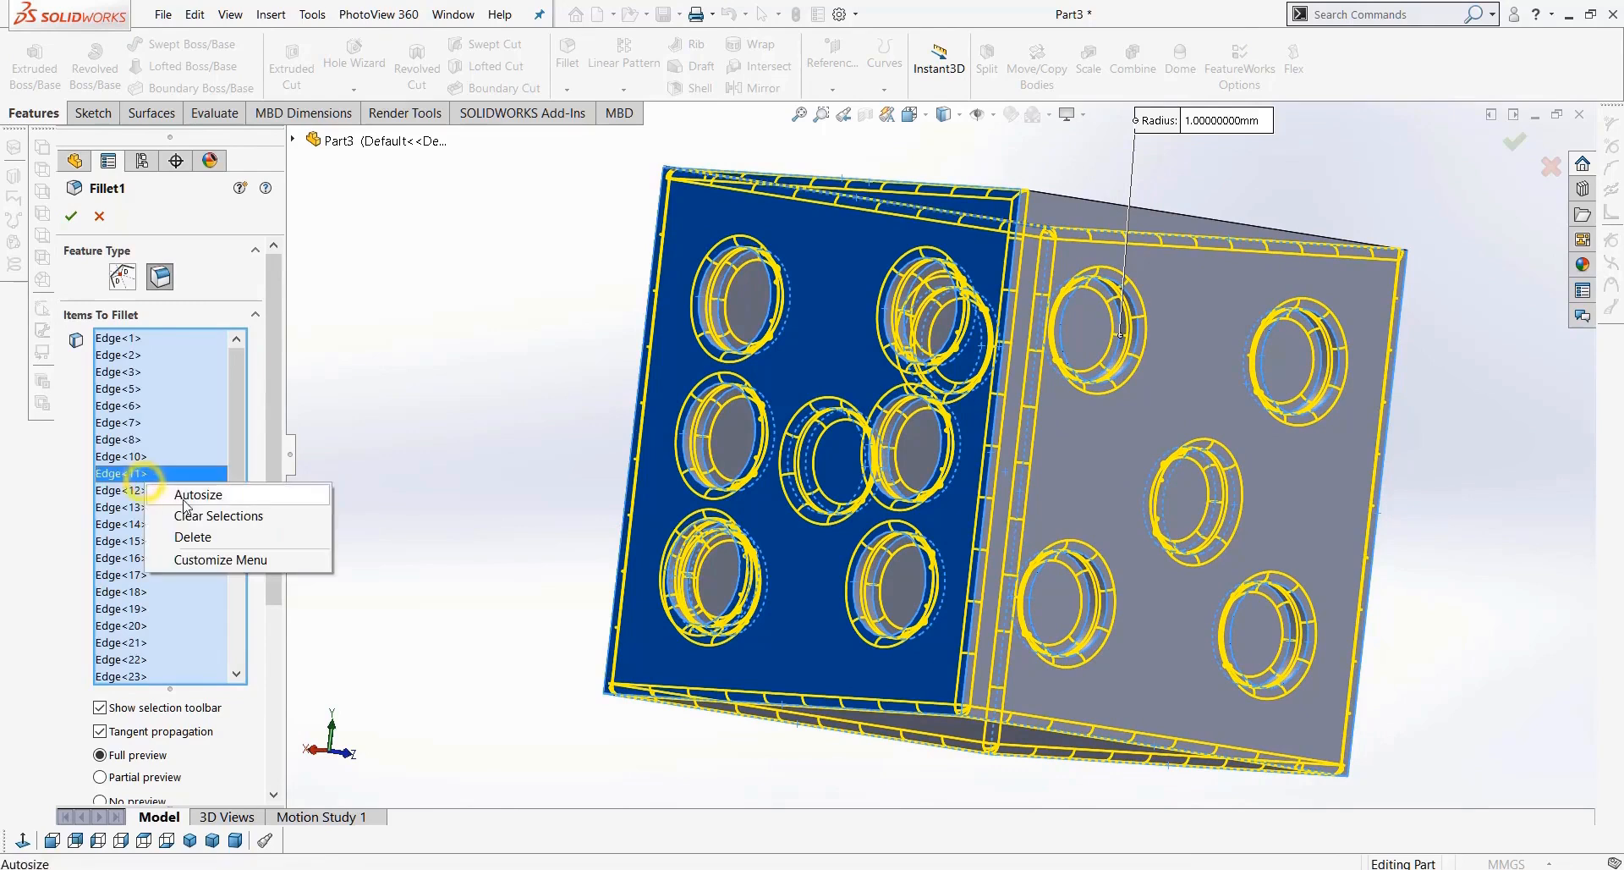
{"action": "left_click", "coordinate": [189, 516]}
{"action": "middle_click_drag", "start_coordinate": [511, 371], "coordinate": [433, 457]}
{"action": "scroll", "coordinate": [937, 490], "scroll_direction": "up", "scroll_amount": 2}
{"action": "middle_click_drag", "start_coordinate": [884, 470], "coordinate": [1000, 436]}
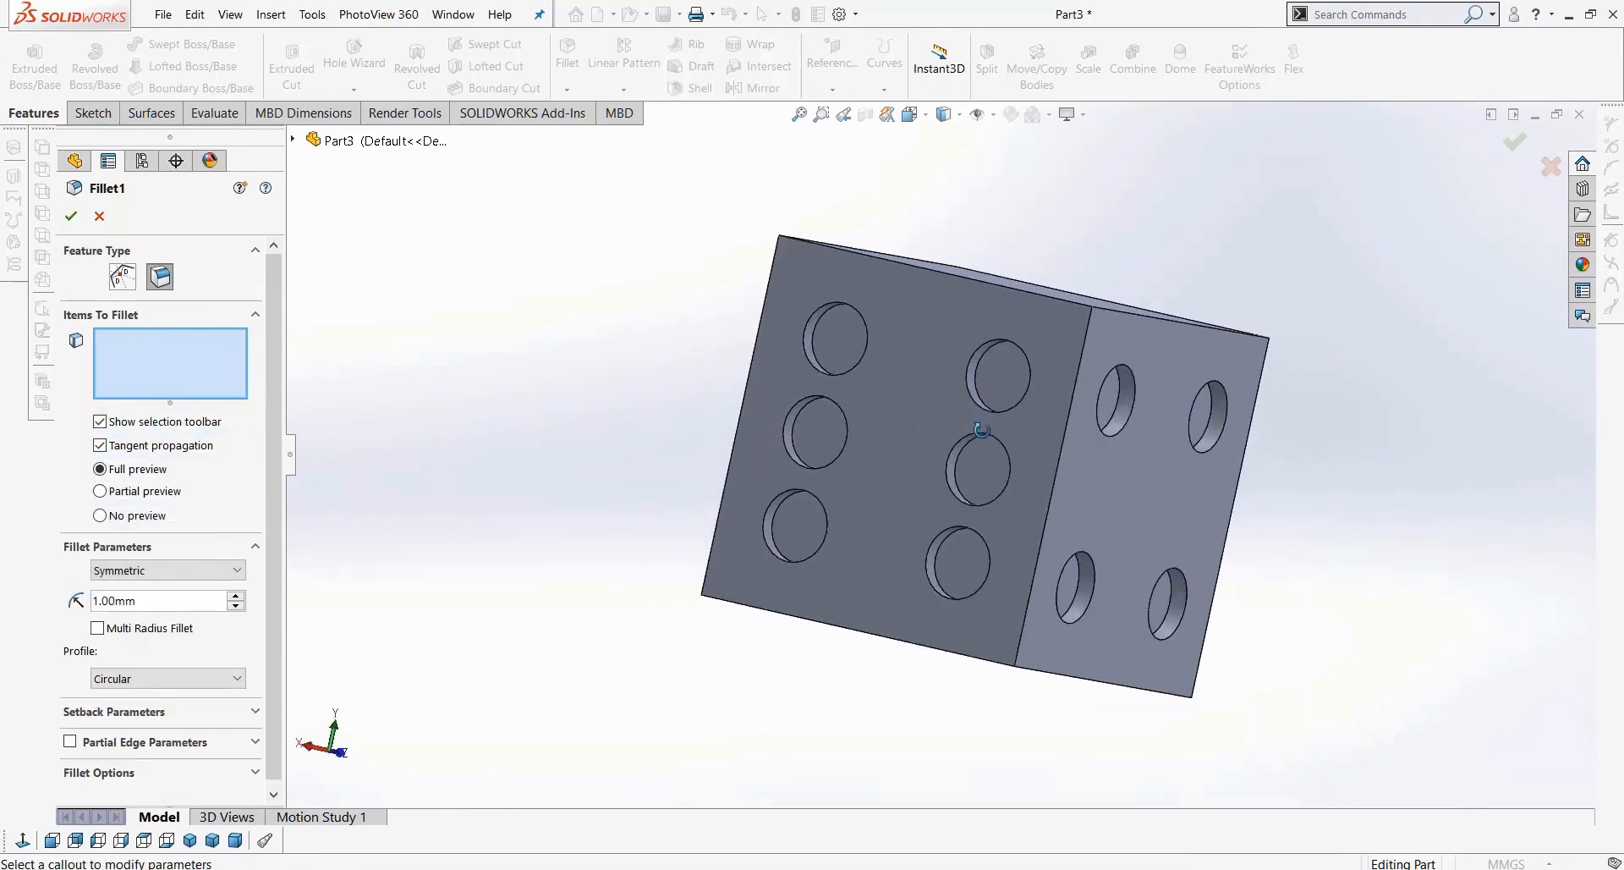
{"action": "middle_click_drag", "start_coordinate": [744, 509], "coordinate": [892, 599]}
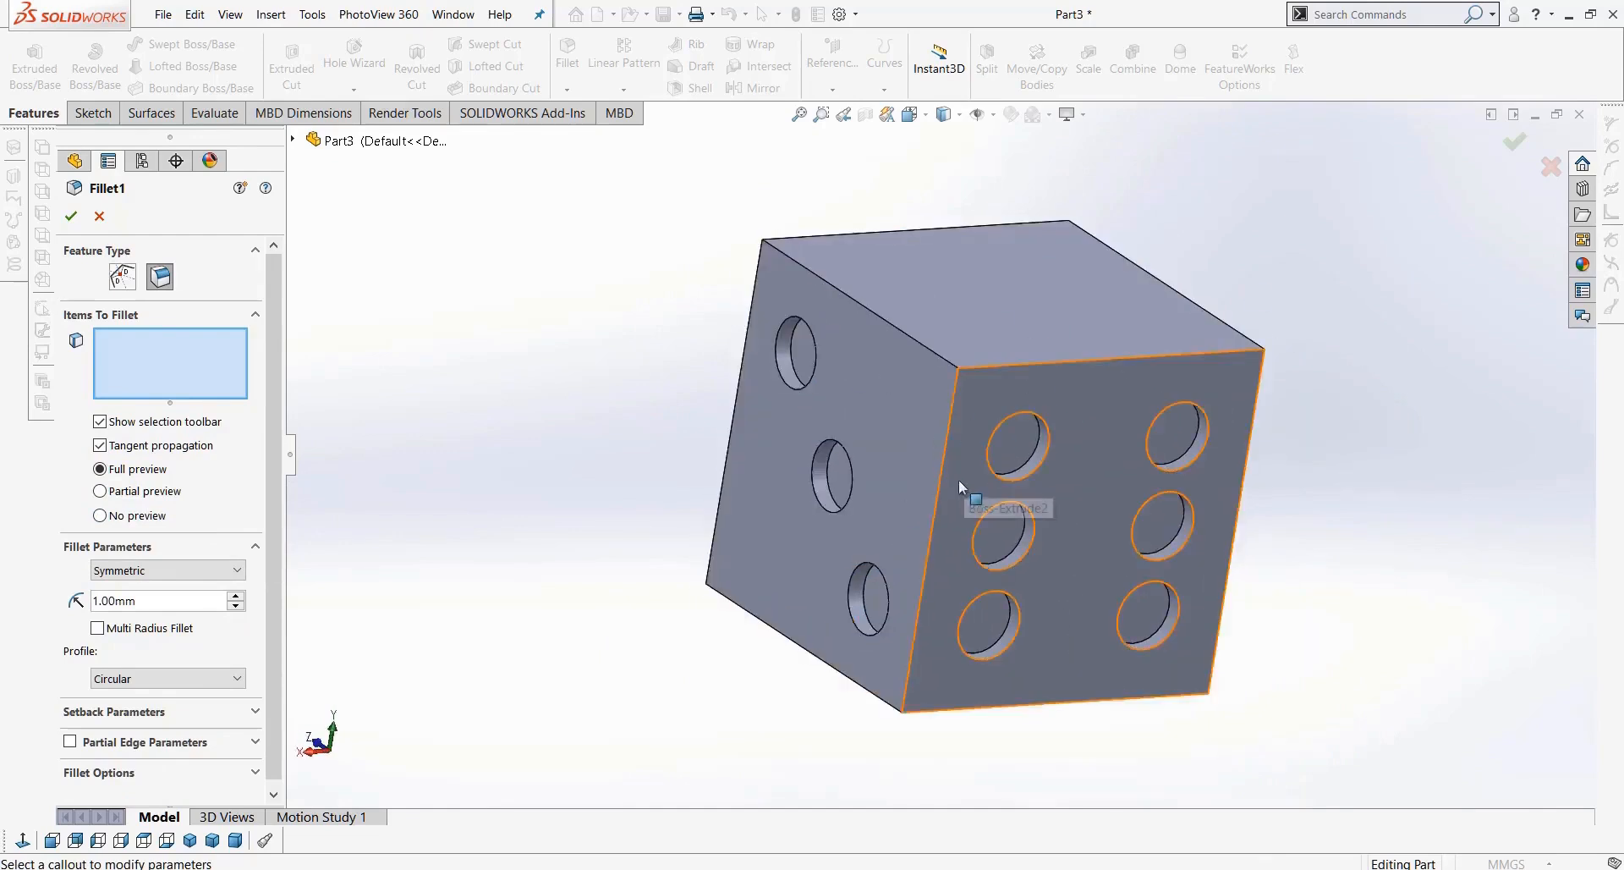
{"action": "scroll", "coordinate": [954, 486], "scroll_direction": "down", "scroll_amount": 2}
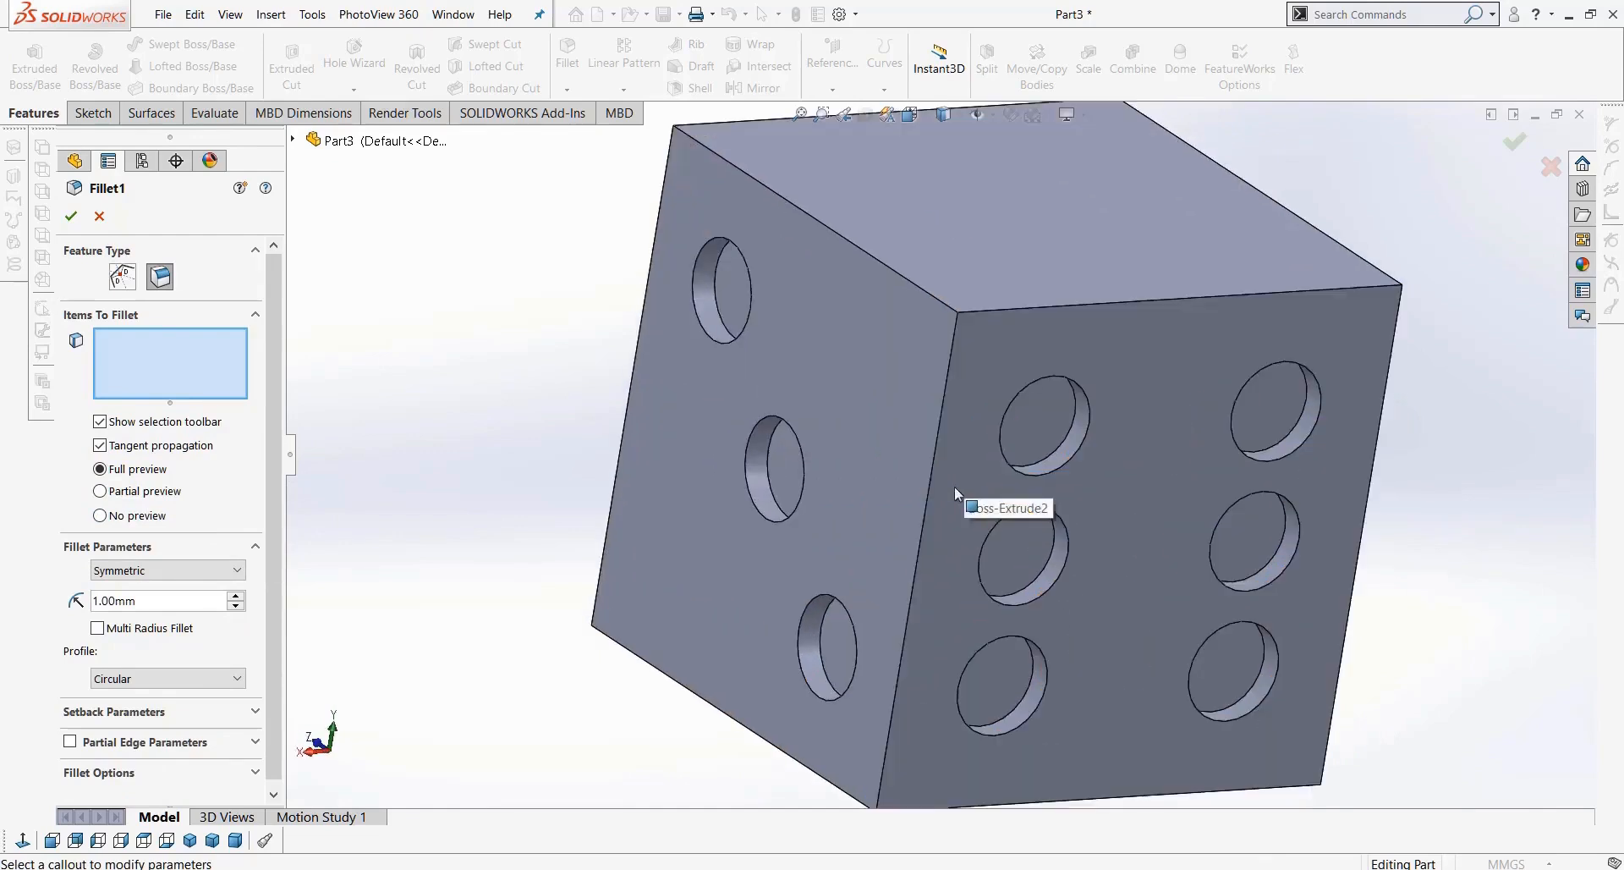
Step: Use the single-pip cut feature, Cut-Extrude1, as the fillet's item and examine its preview on that pip
{"action": "left_click", "coordinate": [292, 140]}
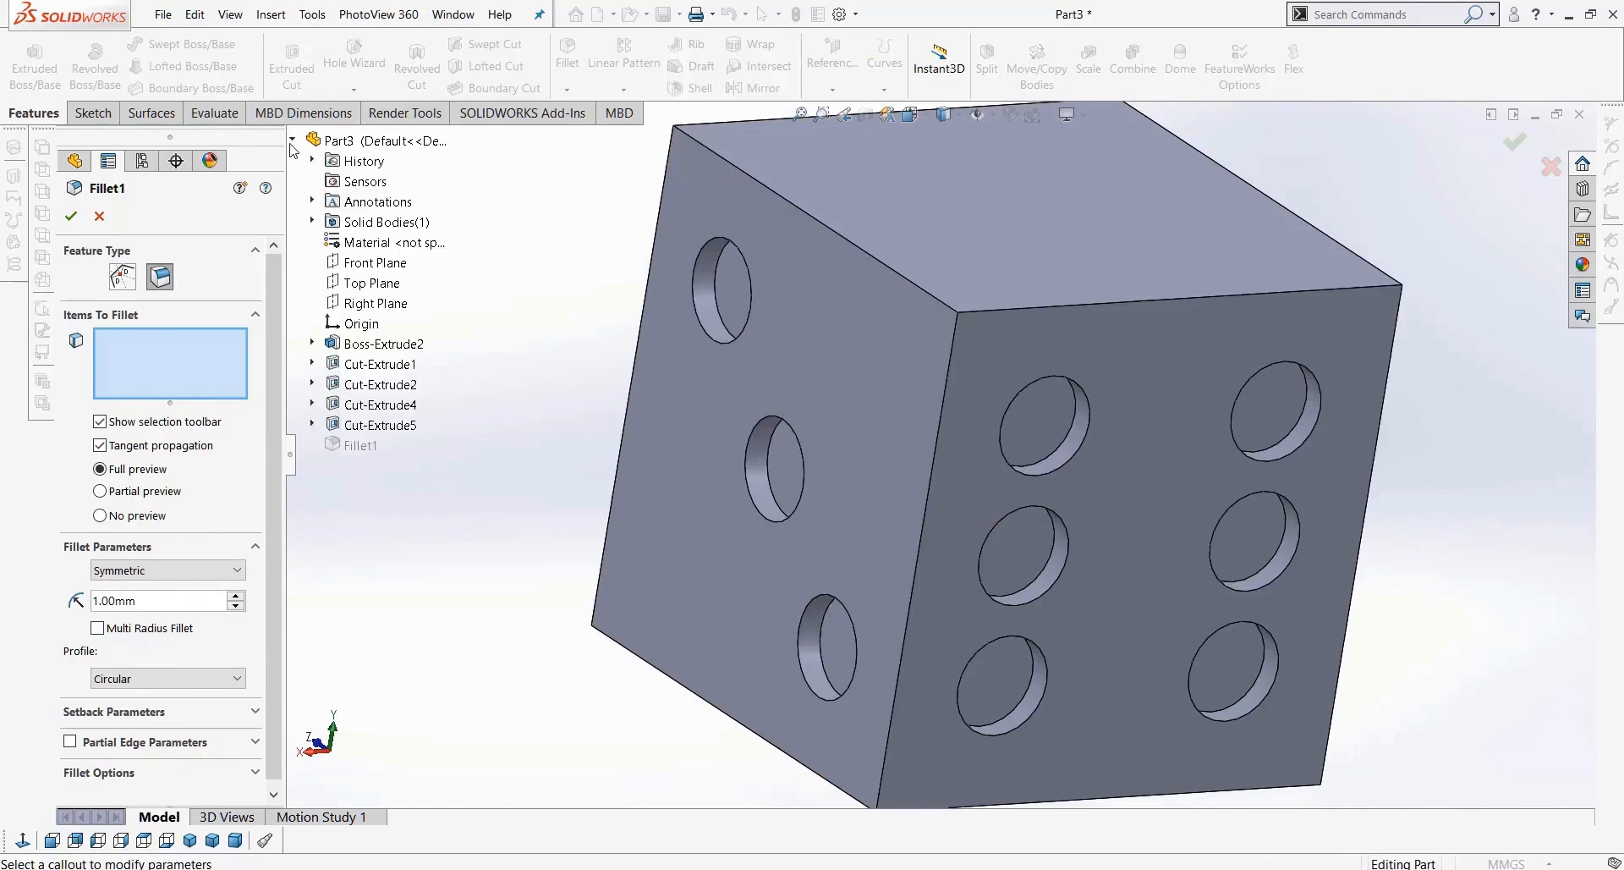
{"action": "left_click", "coordinate": [369, 372]}
{"action": "middle_click_drag", "start_coordinate": [507, 551], "coordinate": [904, 452]}
{"action": "scroll", "coordinate": [864, 427], "scroll_direction": "down", "scroll_amount": 5}
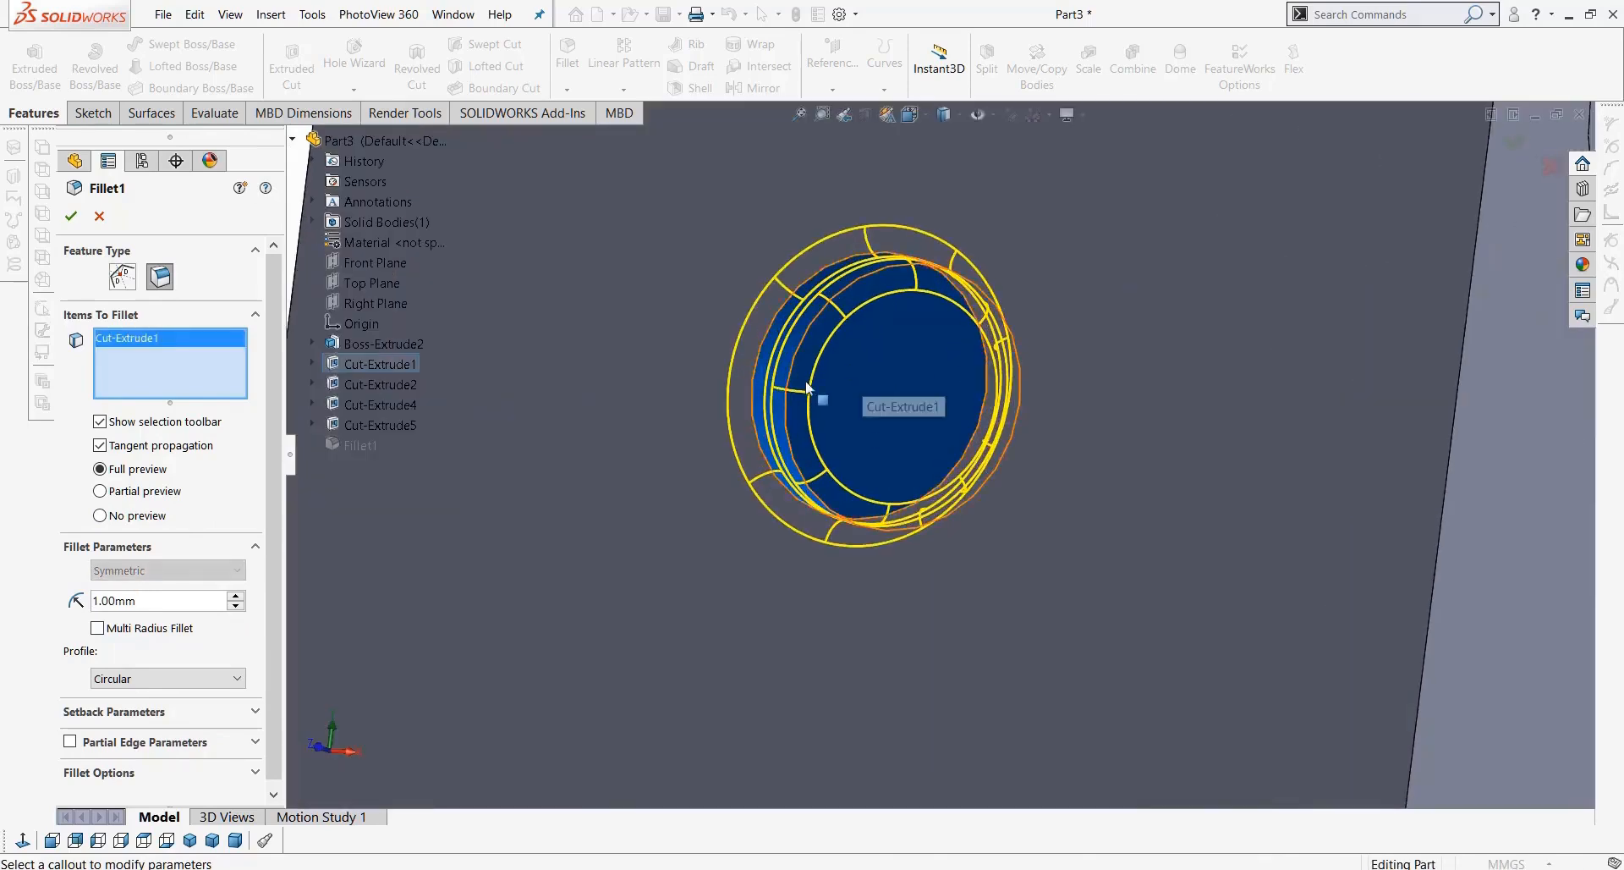
{"action": "scroll", "coordinate": [825, 397], "scroll_direction": "down", "scroll_amount": 4}
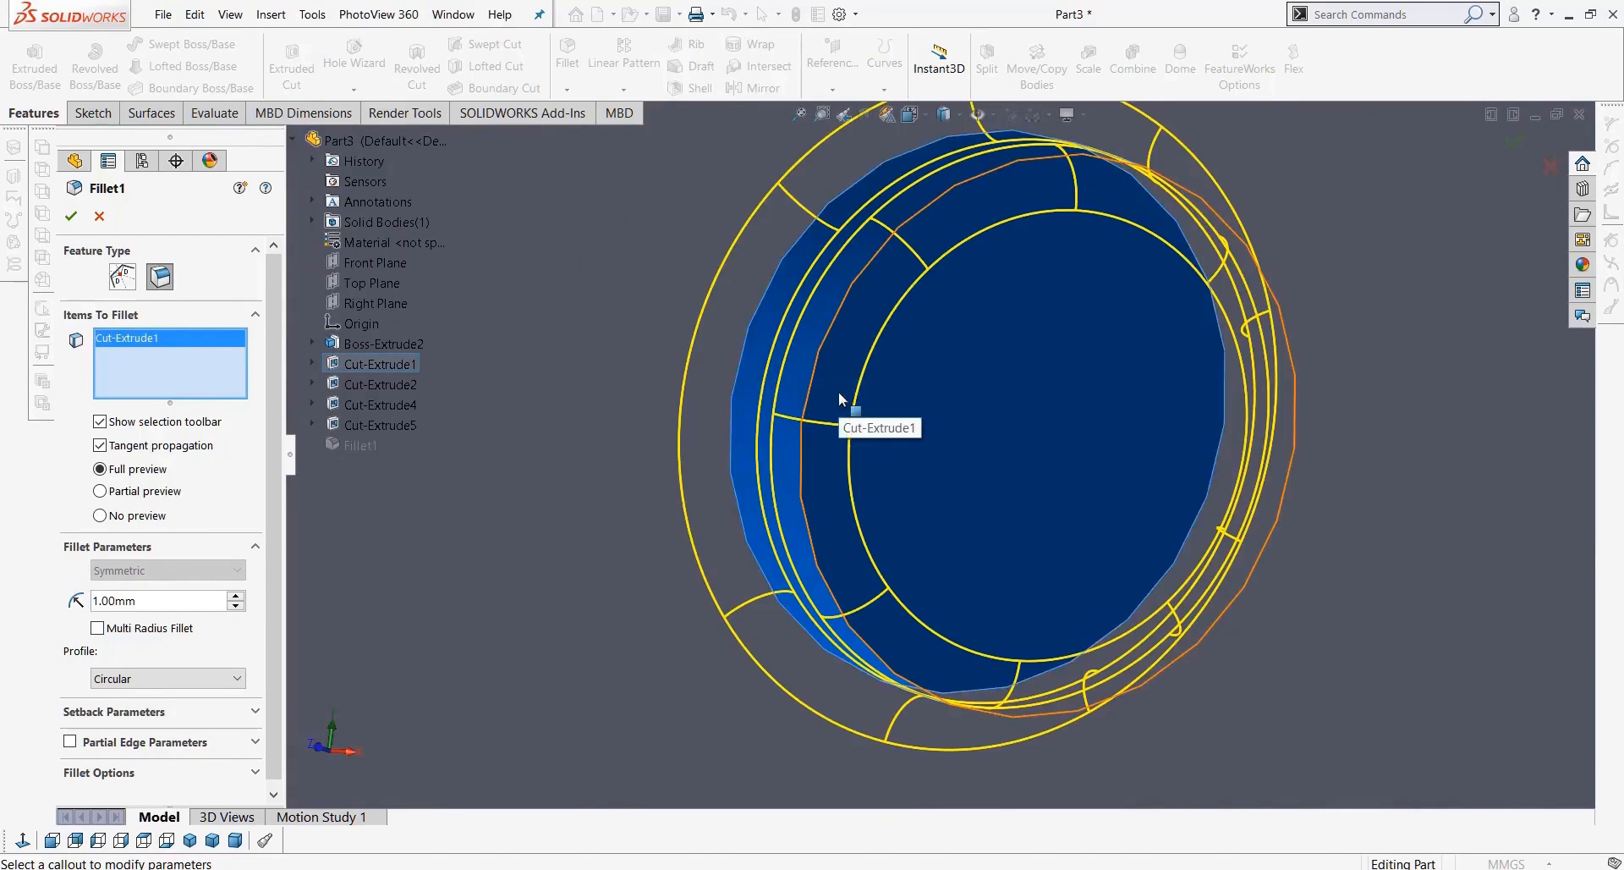
{"action": "scroll", "coordinate": [839, 391], "scroll_direction": "up", "scroll_amount": 5}
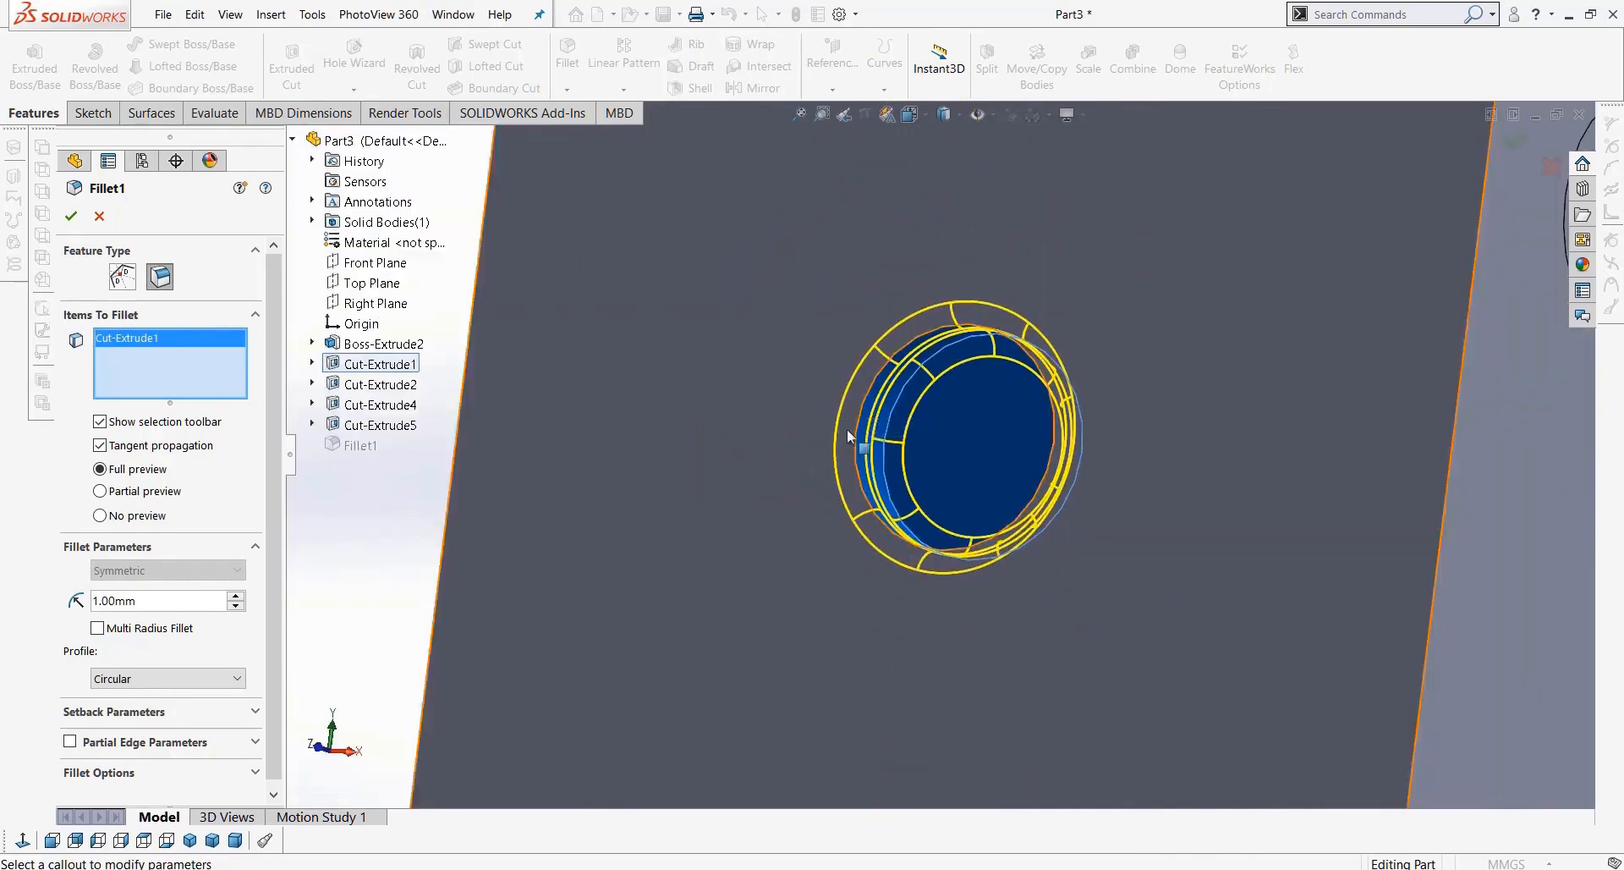
{"action": "scroll", "coordinate": [956, 440], "scroll_direction": "up", "scroll_amount": 5}
{"action": "scroll", "coordinate": [959, 438], "scroll_direction": "down", "scroll_amount": 4}
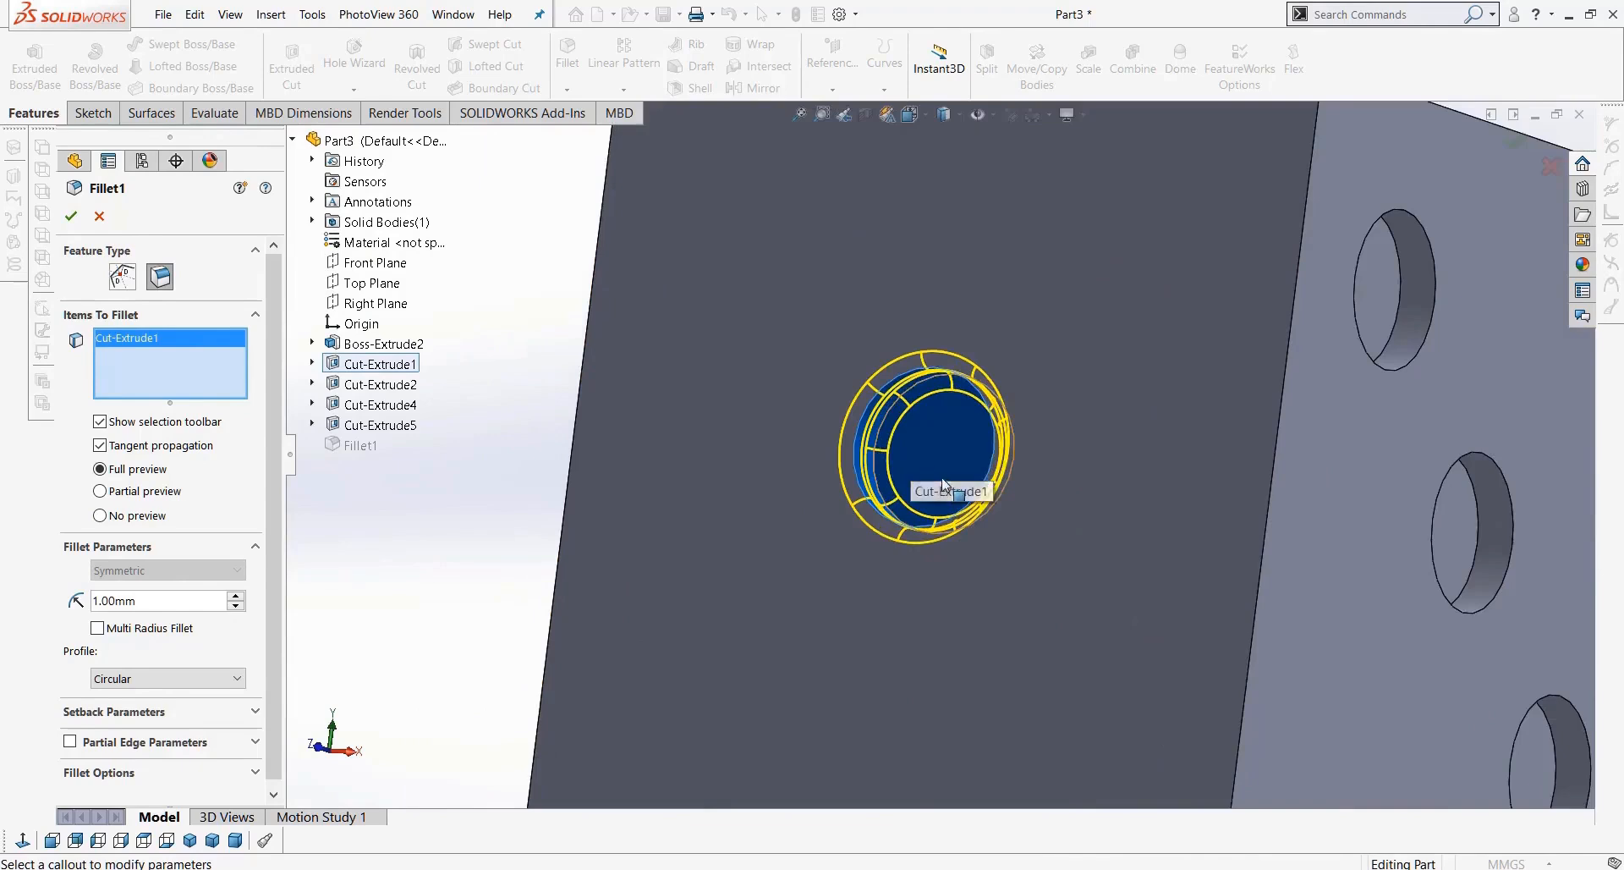
{"action": "scroll", "coordinate": [957, 439], "scroll_direction": "up", "scroll_amount": 5}
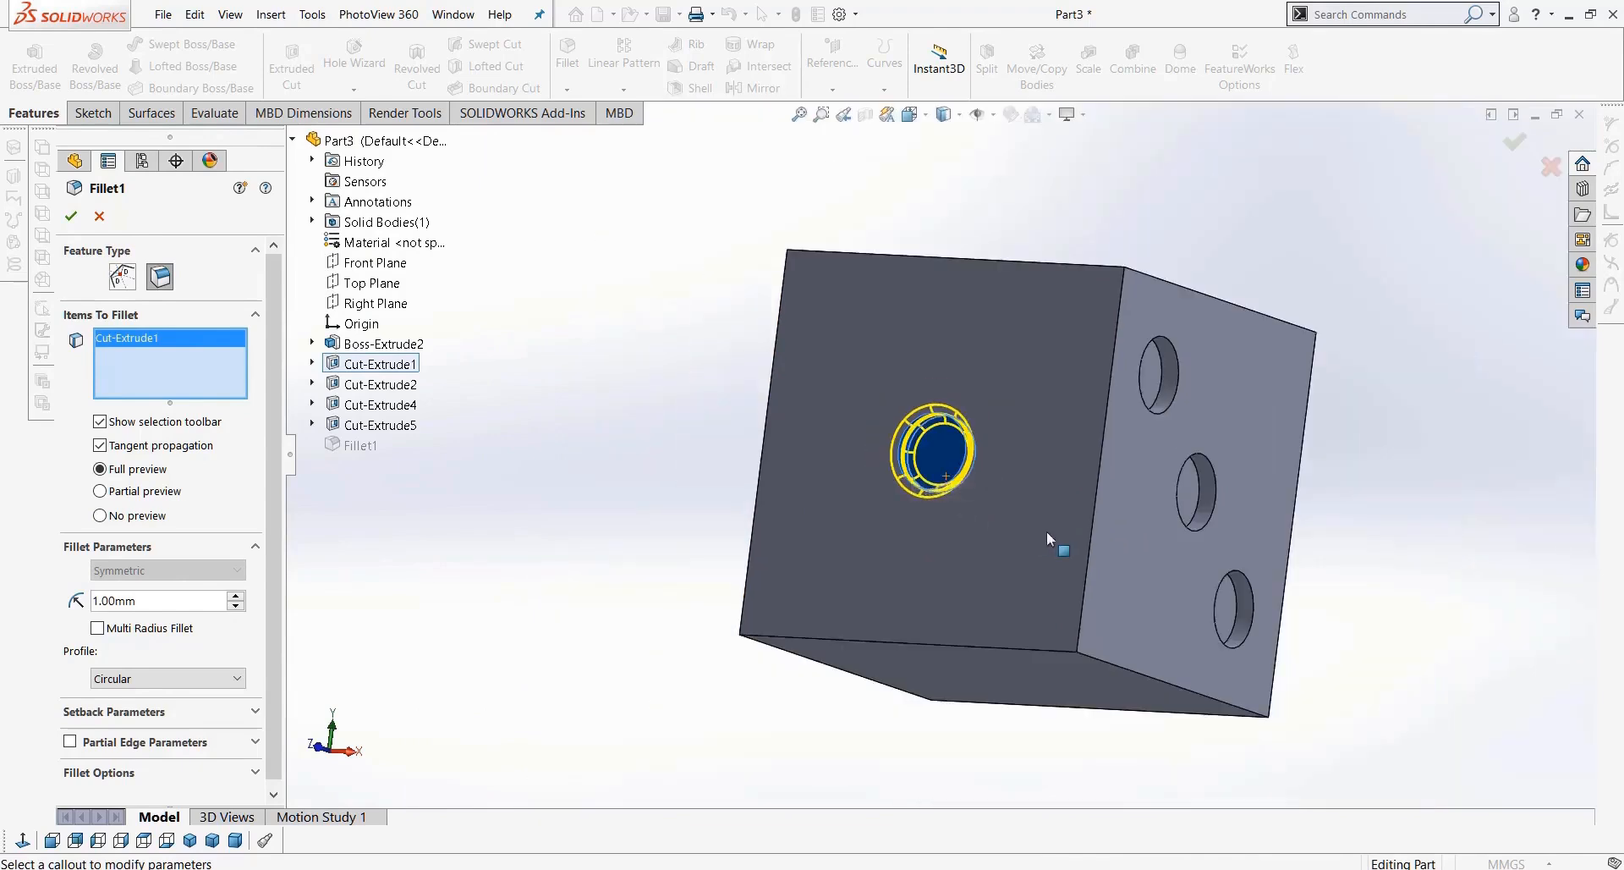
Step: Add Cut-Extrude2, Cut-Extrude4 and Cut-Extrude5 to the 1 mm fillet and complete the edit
{"action": "left_click", "coordinate": [401, 385]}
{"action": "left_click", "coordinate": [405, 406]}
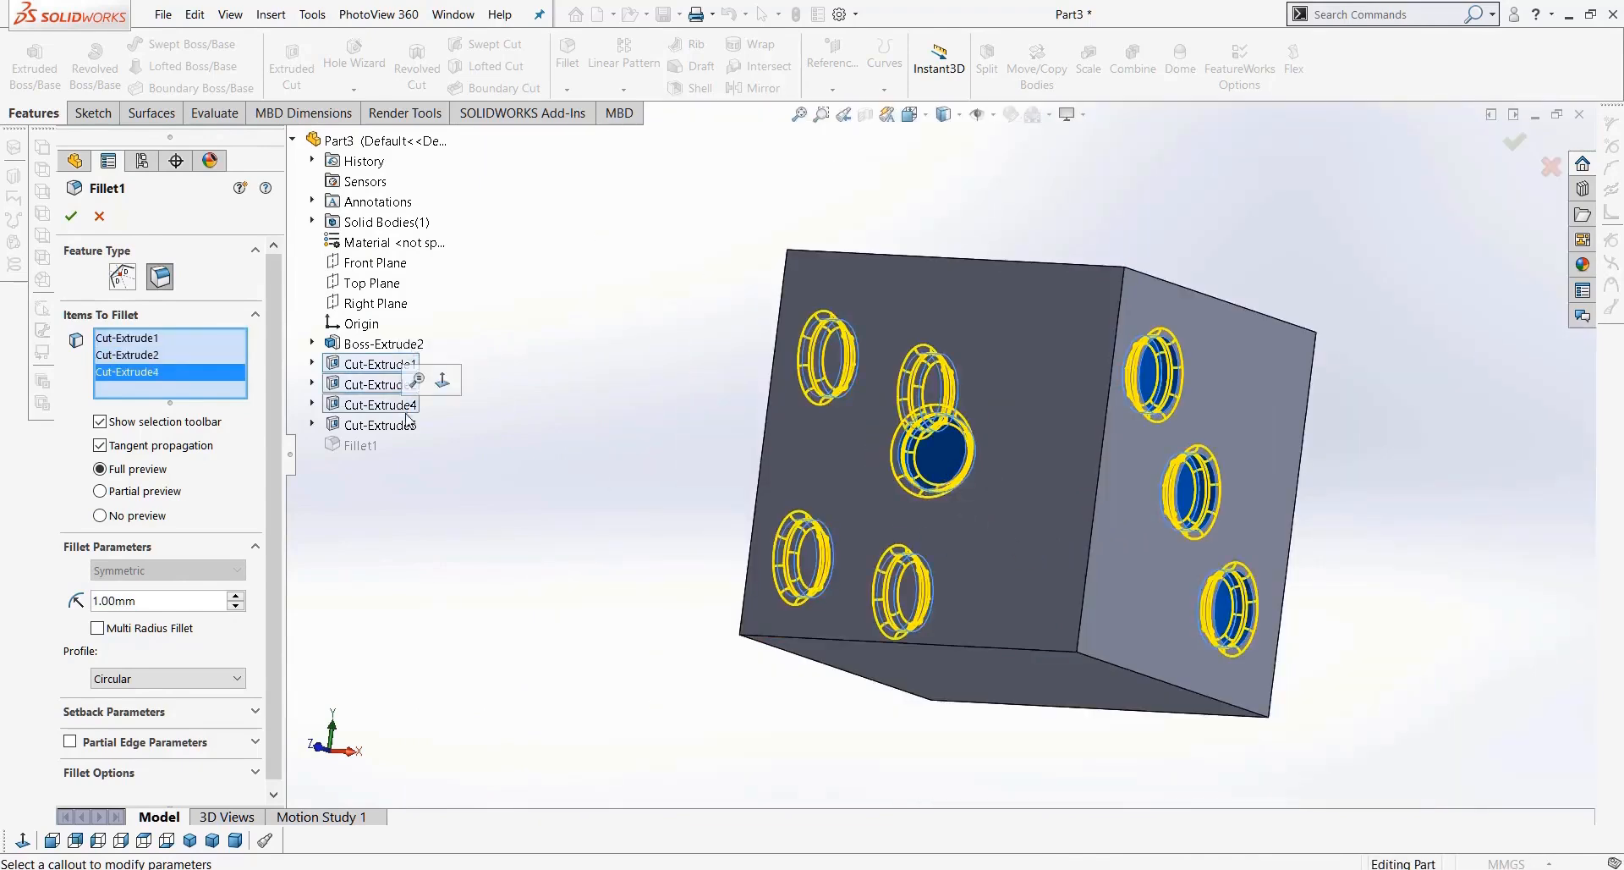
{"action": "left_click", "coordinate": [380, 425]}
{"action": "middle_click_drag", "start_coordinate": [570, 526], "coordinate": [817, 670]}
{"action": "left_click", "coordinate": [71, 216]}
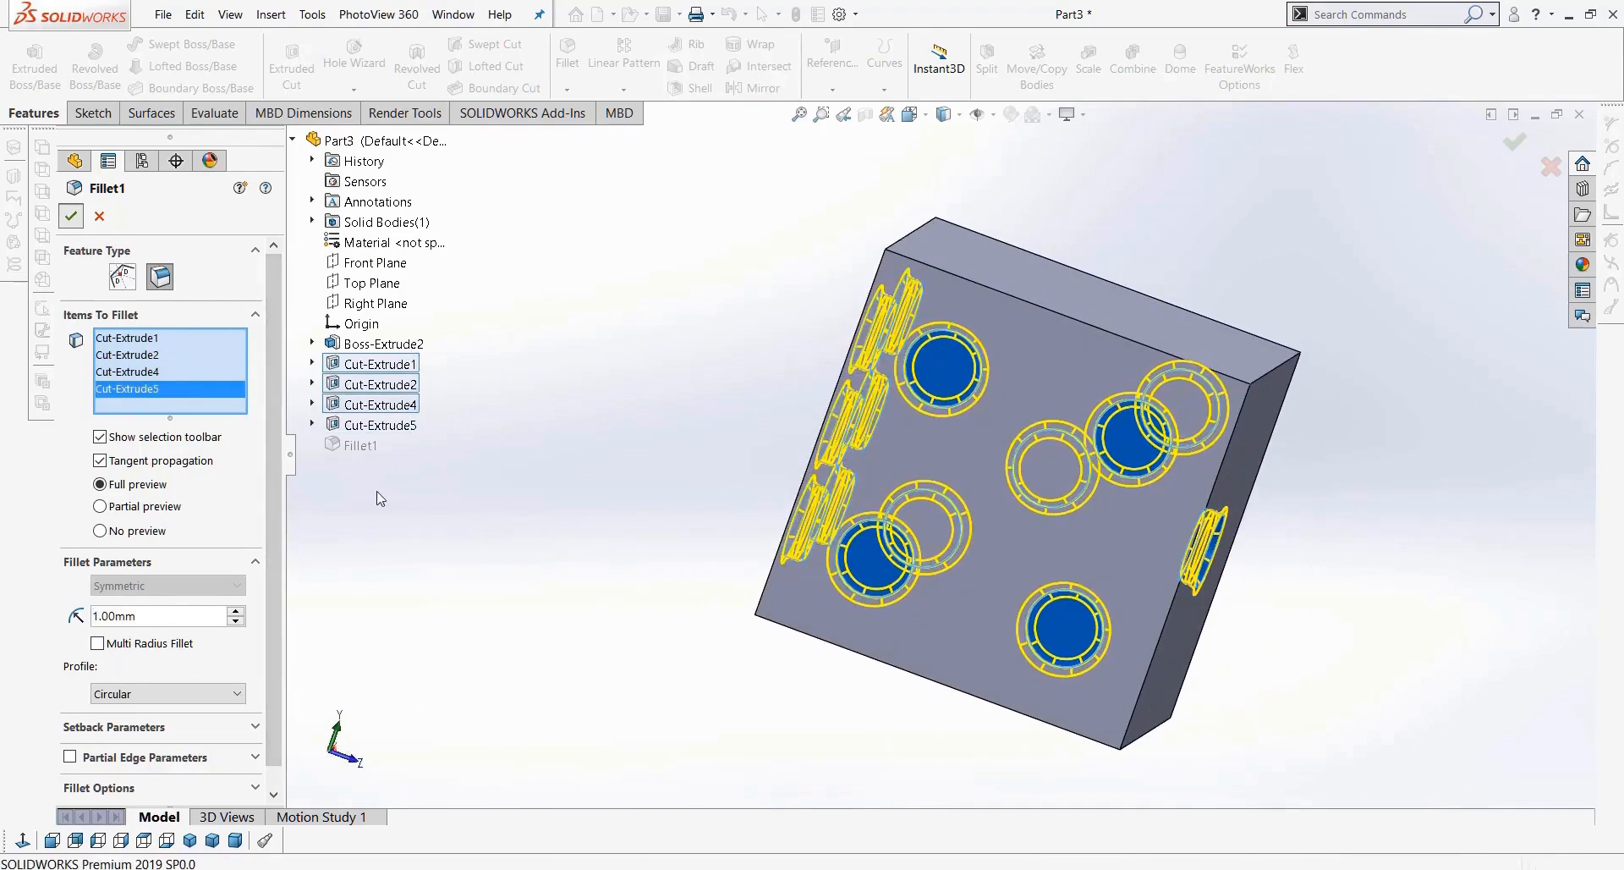
{"action": "middle_click_drag", "start_coordinate": [555, 471], "coordinate": [1041, 535]}
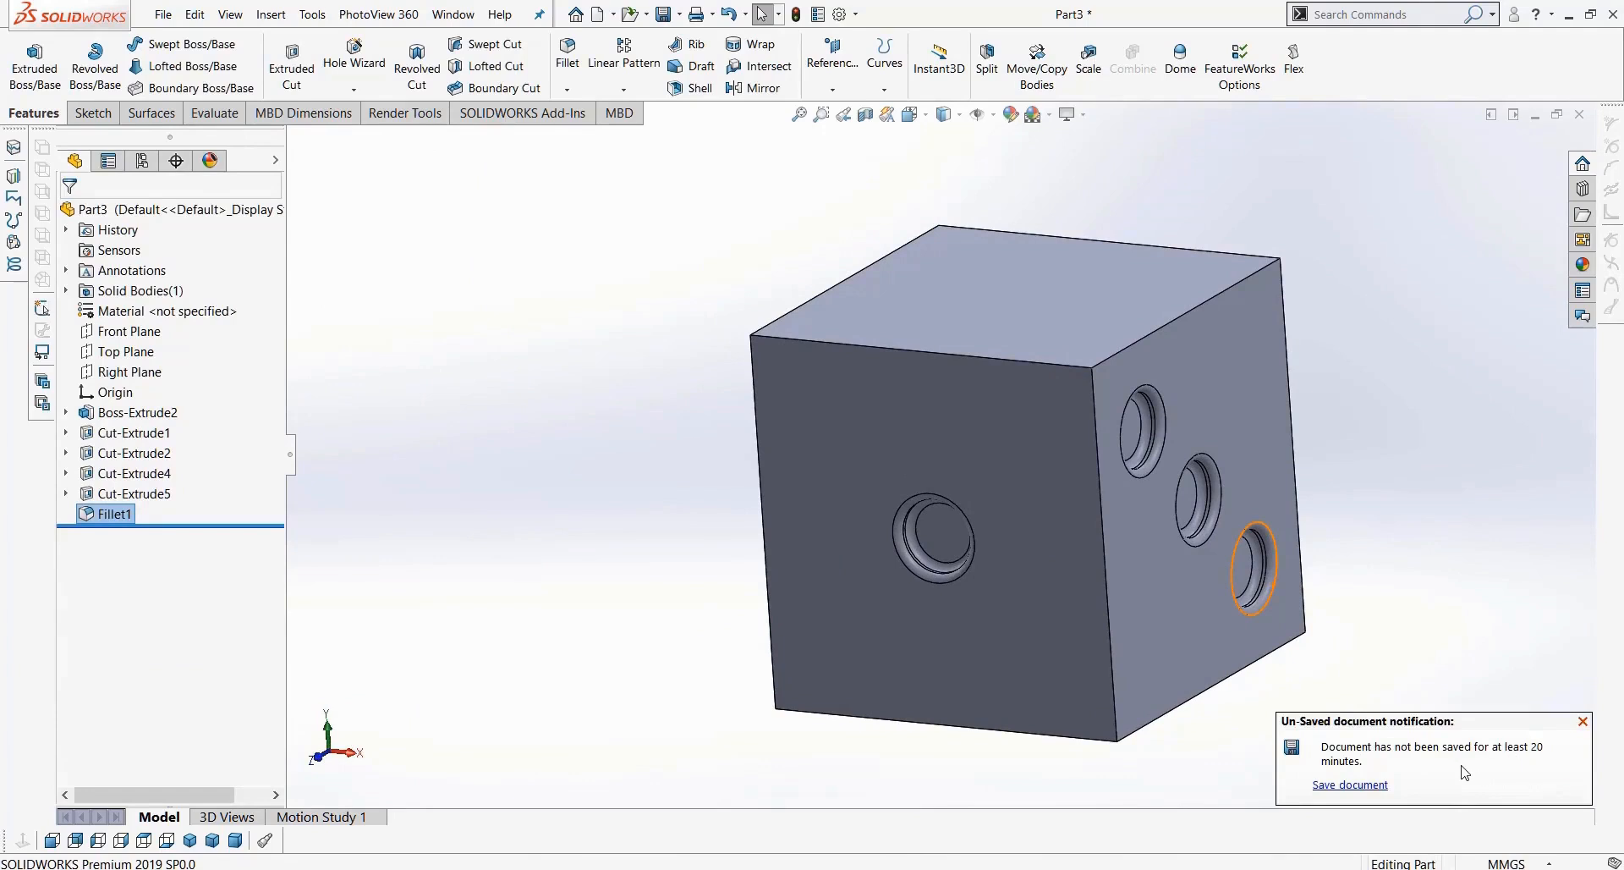
Step: Apply a fillet to all twelve outer edges of the cube with a 5 mm radius
{"action": "left_click", "coordinate": [567, 55]}
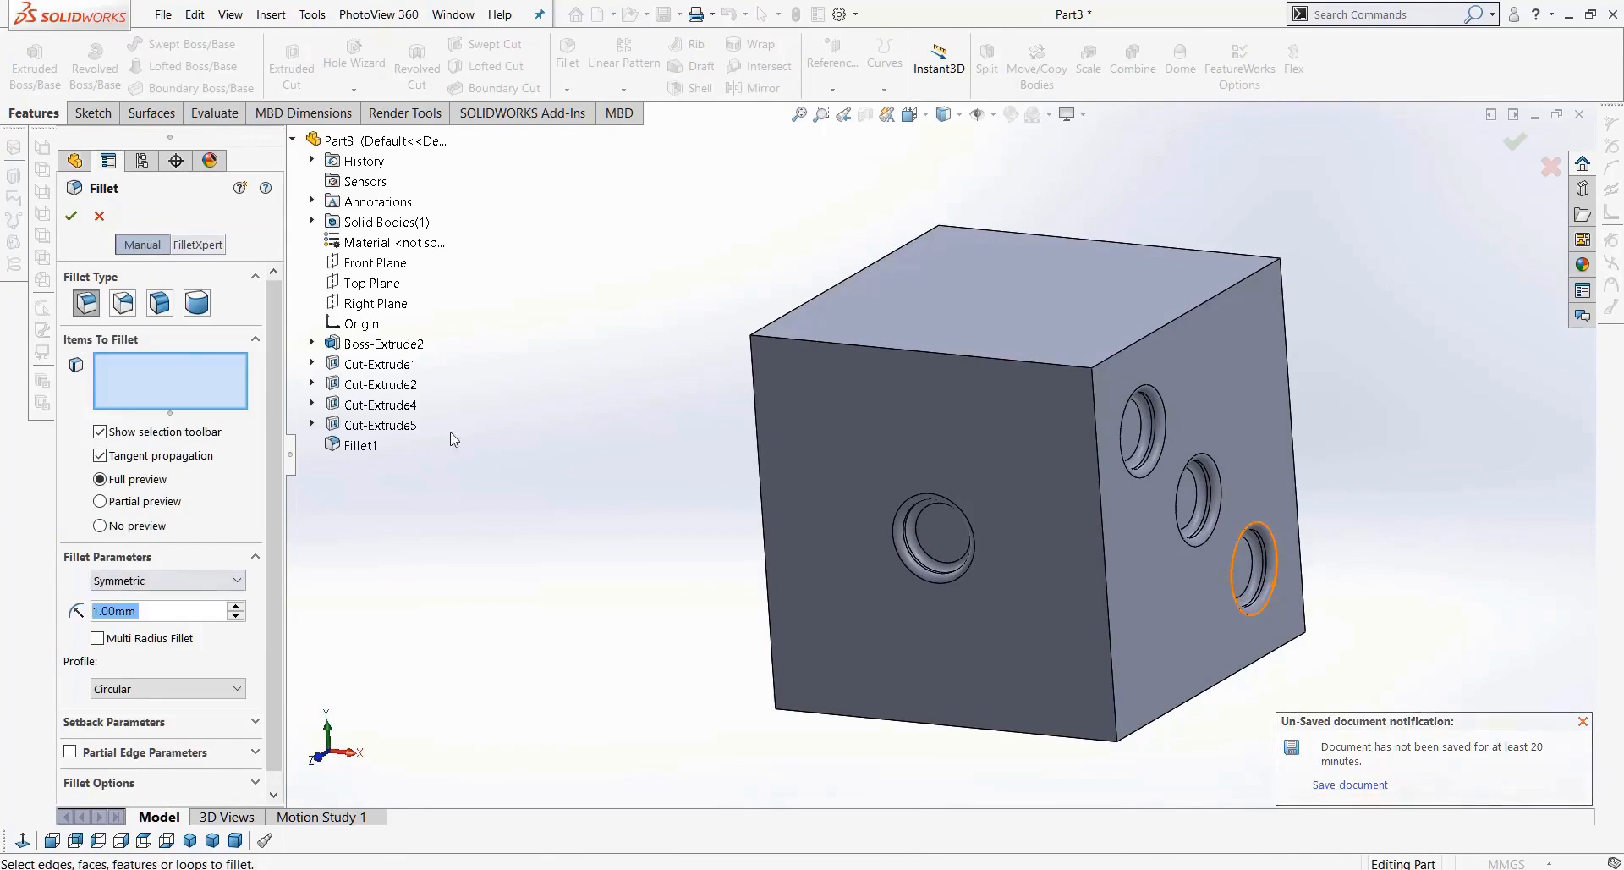
{"action": "left_click", "coordinate": [877, 348]}
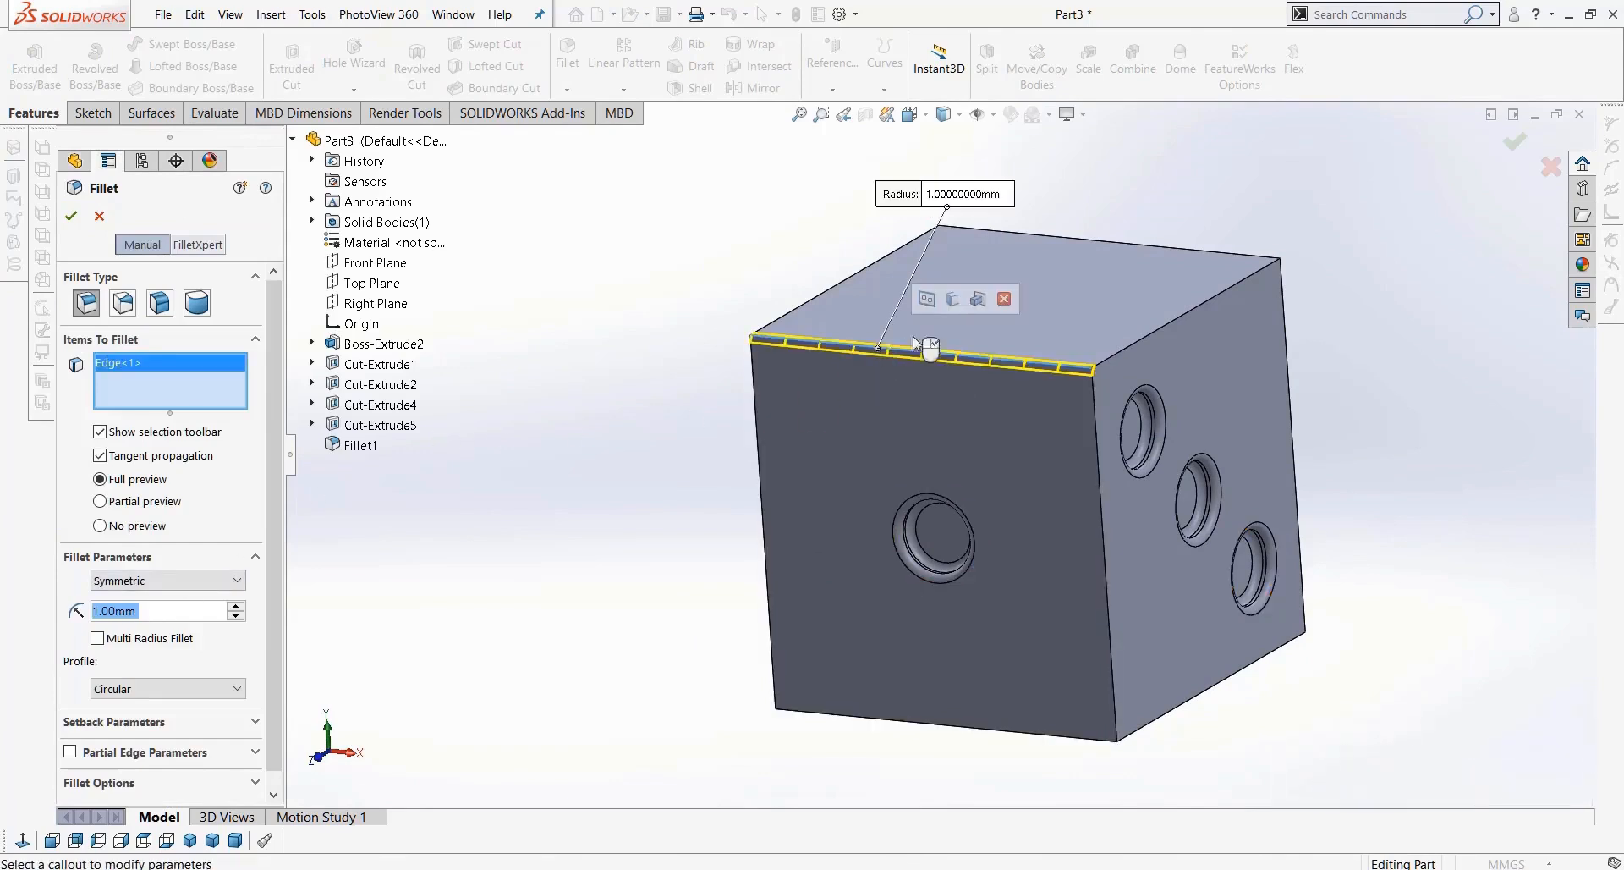
{"action": "left_click", "coordinate": [975, 303]}
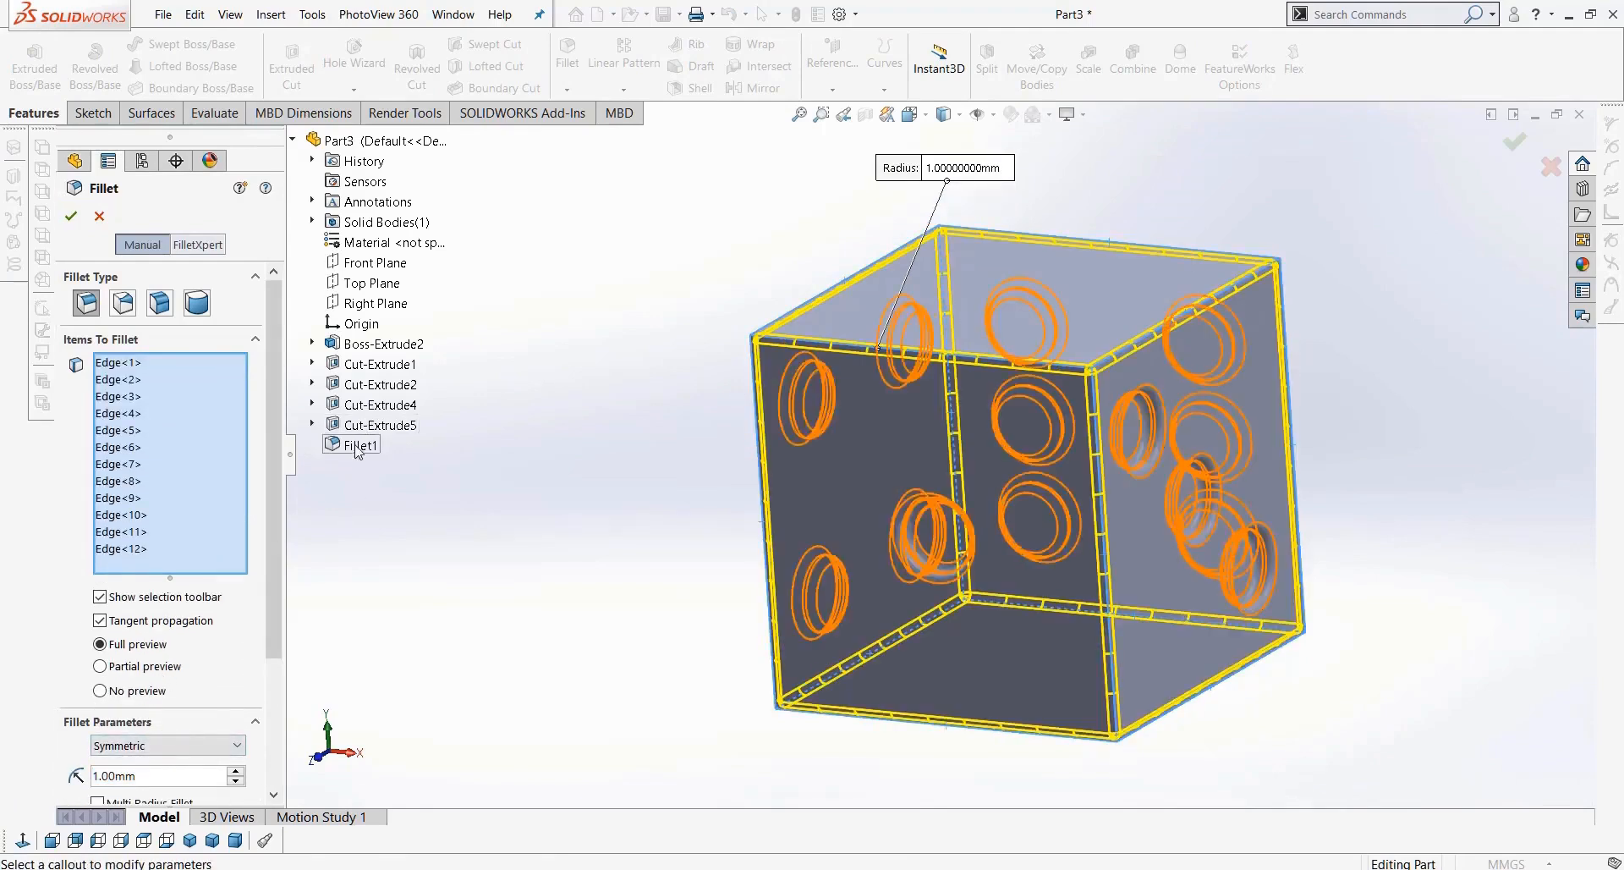
{"action": "left_click_drag", "start_coordinate": [166, 775], "coordinate": [65, 771]}
{"action": "type", "text": "5"}
{"action": "key", "text": "Return"}
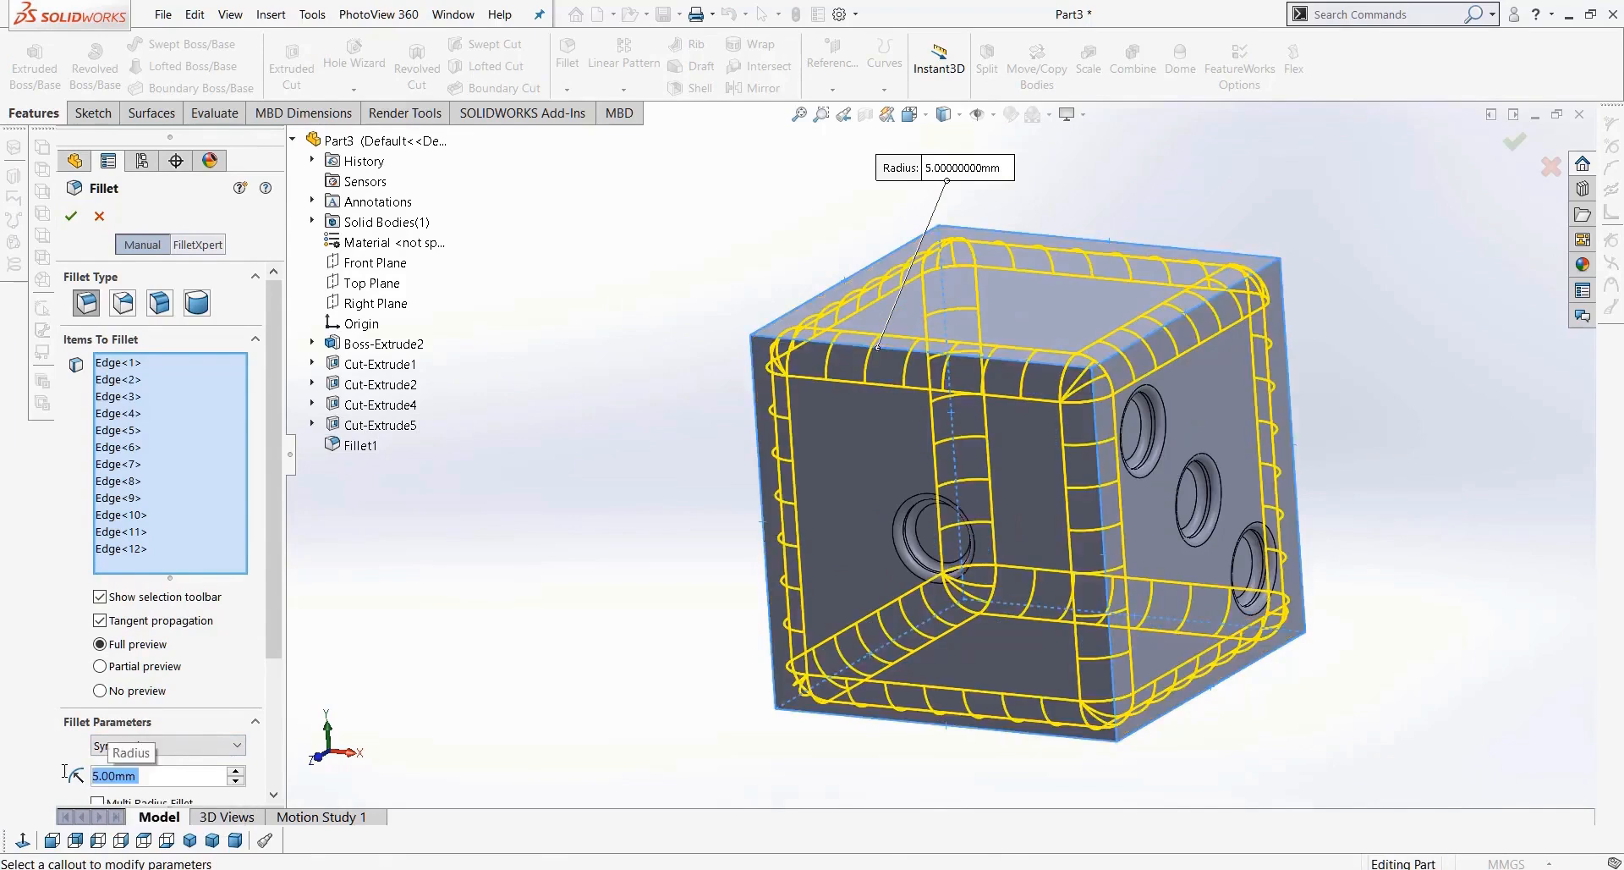
Step: Set the outer edge fillet's radius to 4 mm and complete the feature
{"action": "type", "text": "3"}
{"action": "key", "text": "Return"}
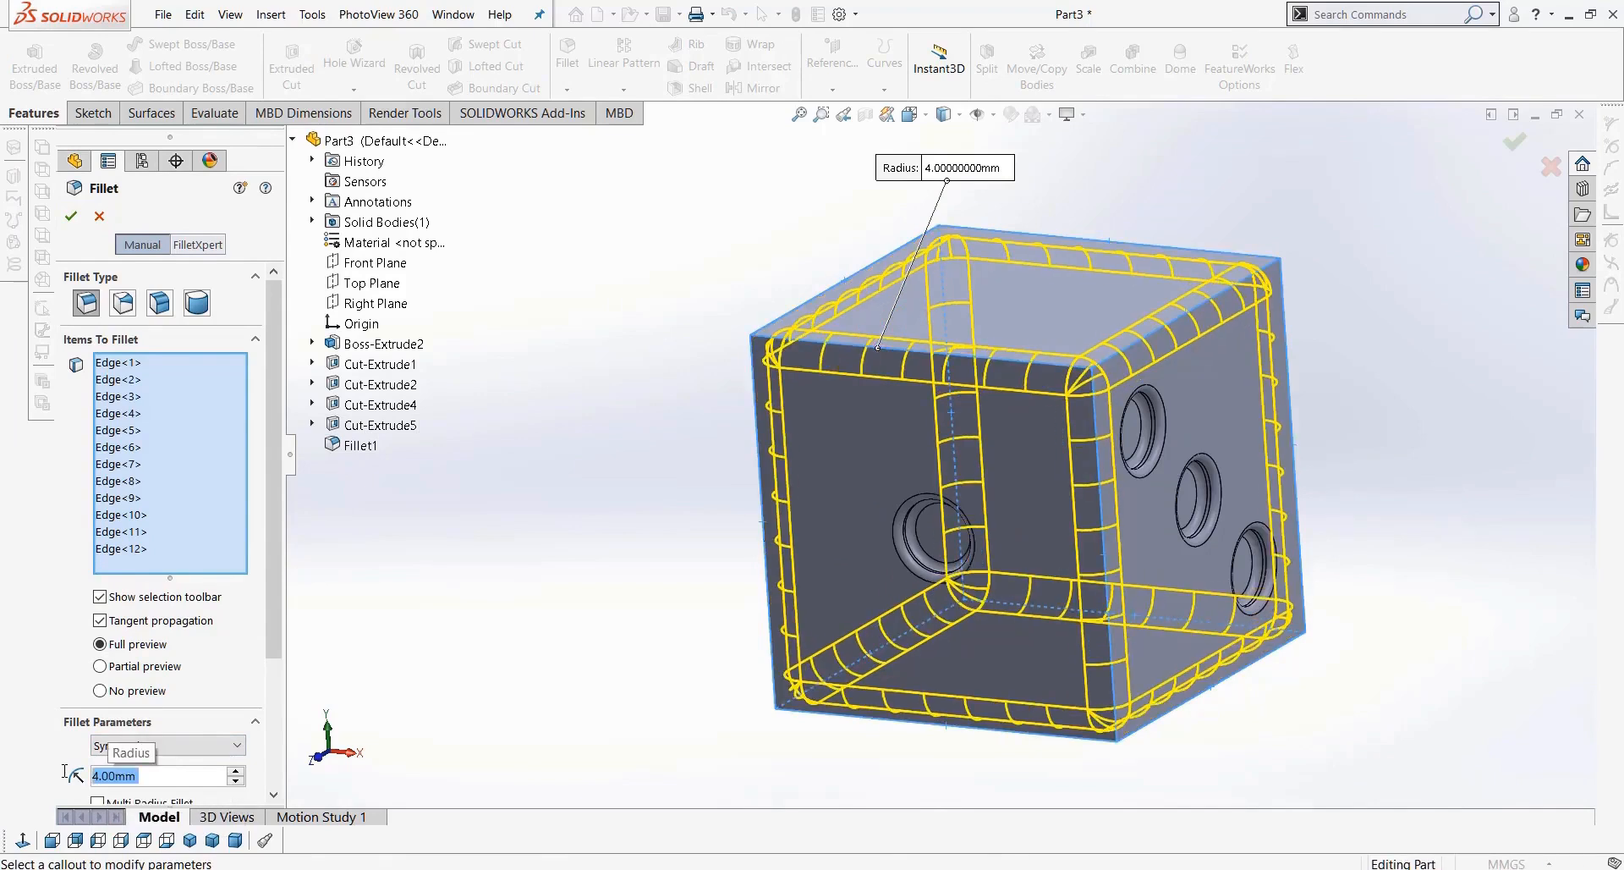
{"action": "left_click", "coordinate": [71, 221]}
Step: Display the die shaded without edge lines and examine the rounded pips and corners up close and from several sides
{"action": "scroll", "coordinate": [1111, 624], "scroll_direction": "up", "scroll_amount": 3}
{"action": "middle_click_drag", "start_coordinate": [1111, 624], "coordinate": [802, 555]}
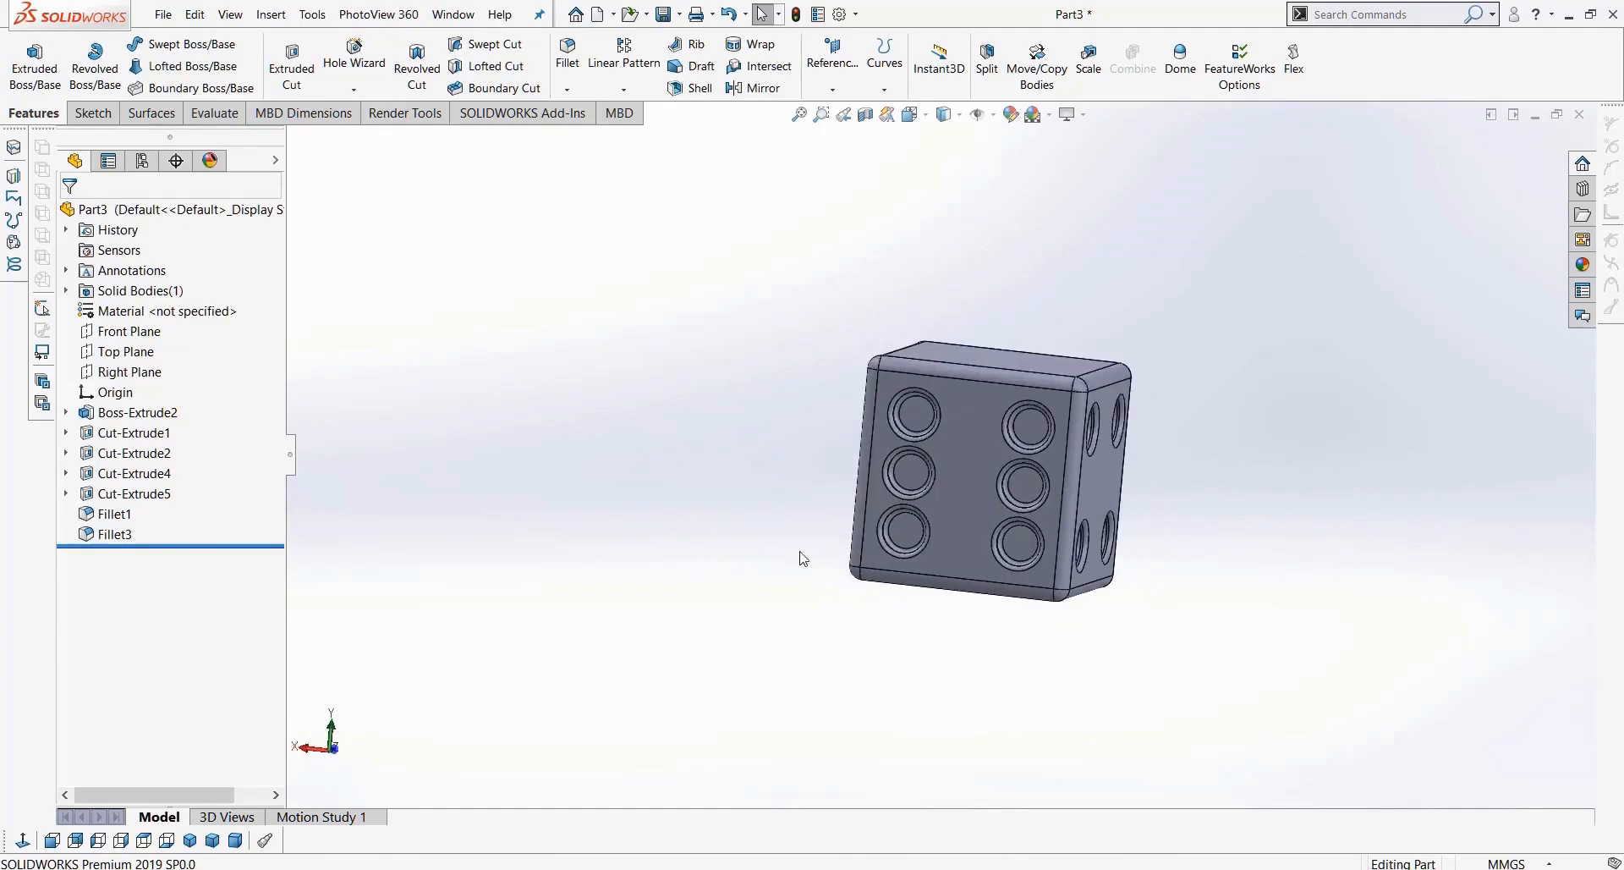
{"action": "left_click", "coordinate": [954, 117]}
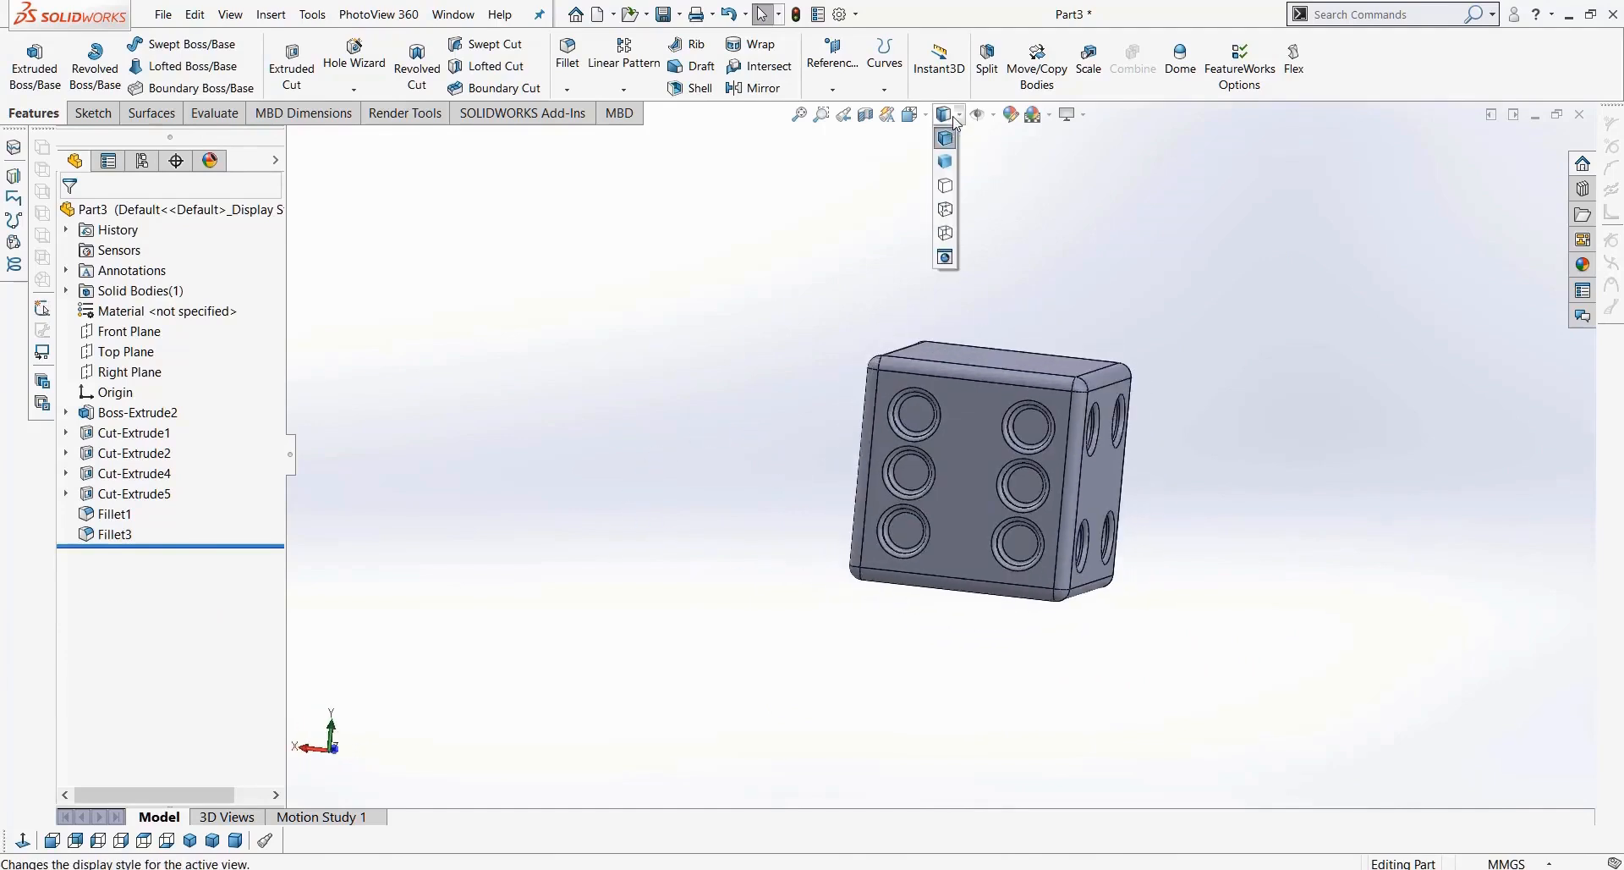
{"action": "left_click", "coordinate": [945, 163]}
{"action": "scroll", "coordinate": [984, 487], "scroll_direction": "down", "scroll_amount": 5}
{"action": "mouse_move", "coordinate": [907, 496]}
{"action": "middle_mouse_down"}
{"action": "mouse_move", "coordinate": [1040, 507]}
{"action": "mouse_move", "coordinate": [743, 428]}
{"action": "mouse_move", "coordinate": [769, 398]}
{"action": "mouse_move", "coordinate": [857, 434]}
{"action": "mouse_move", "coordinate": [937, 420]}
{"action": "middle_mouse_up"}
{"action": "scroll", "coordinate": [890, 276], "scroll_direction": "down", "scroll_amount": 8}
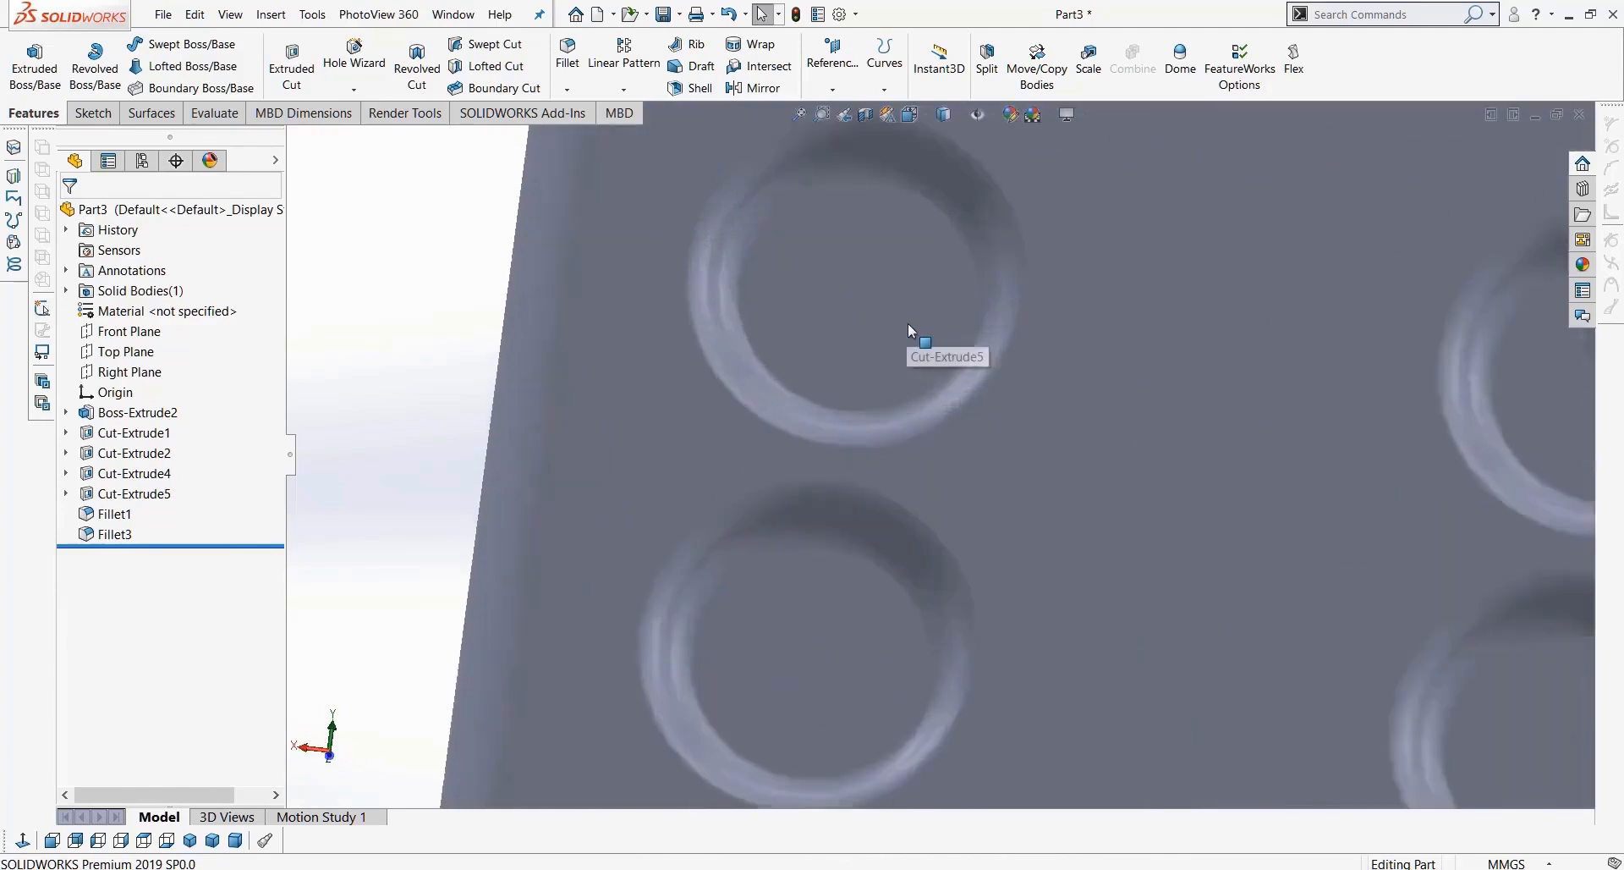
{"action": "scroll", "coordinate": [905, 328], "scroll_direction": "up", "scroll_amount": 5}
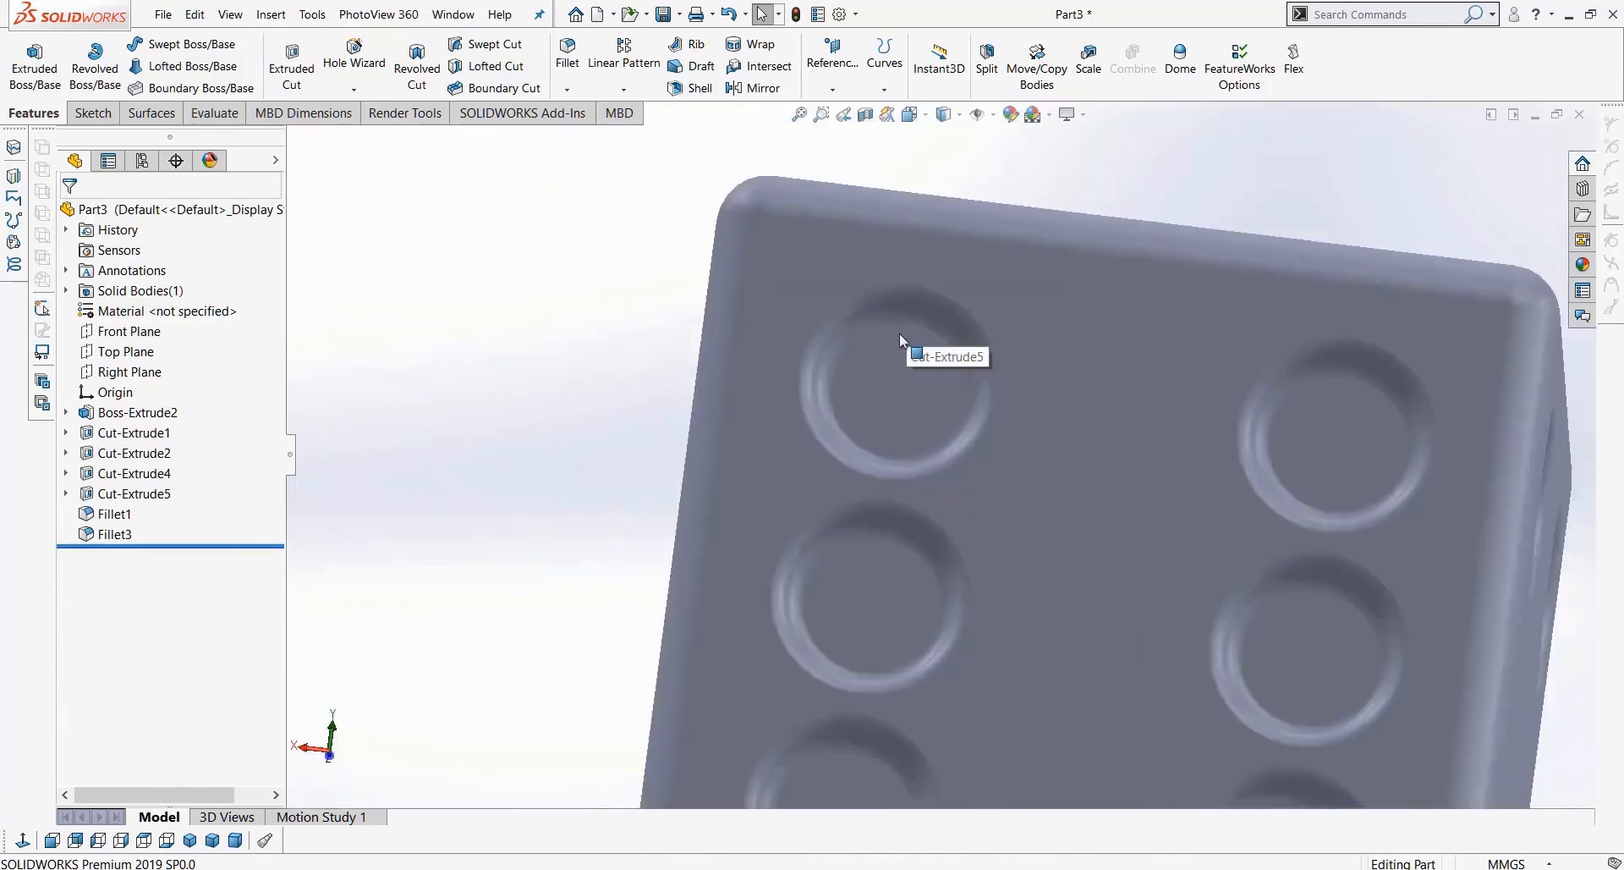
{"action": "middle_click_drag", "start_coordinate": [900, 334], "coordinate": [903, 482]}
{"action": "scroll", "coordinate": [910, 506], "scroll_direction": "up", "scroll_amount": 6}
{"action": "scroll", "coordinate": [912, 510], "scroll_direction": "up", "scroll_amount": 5}
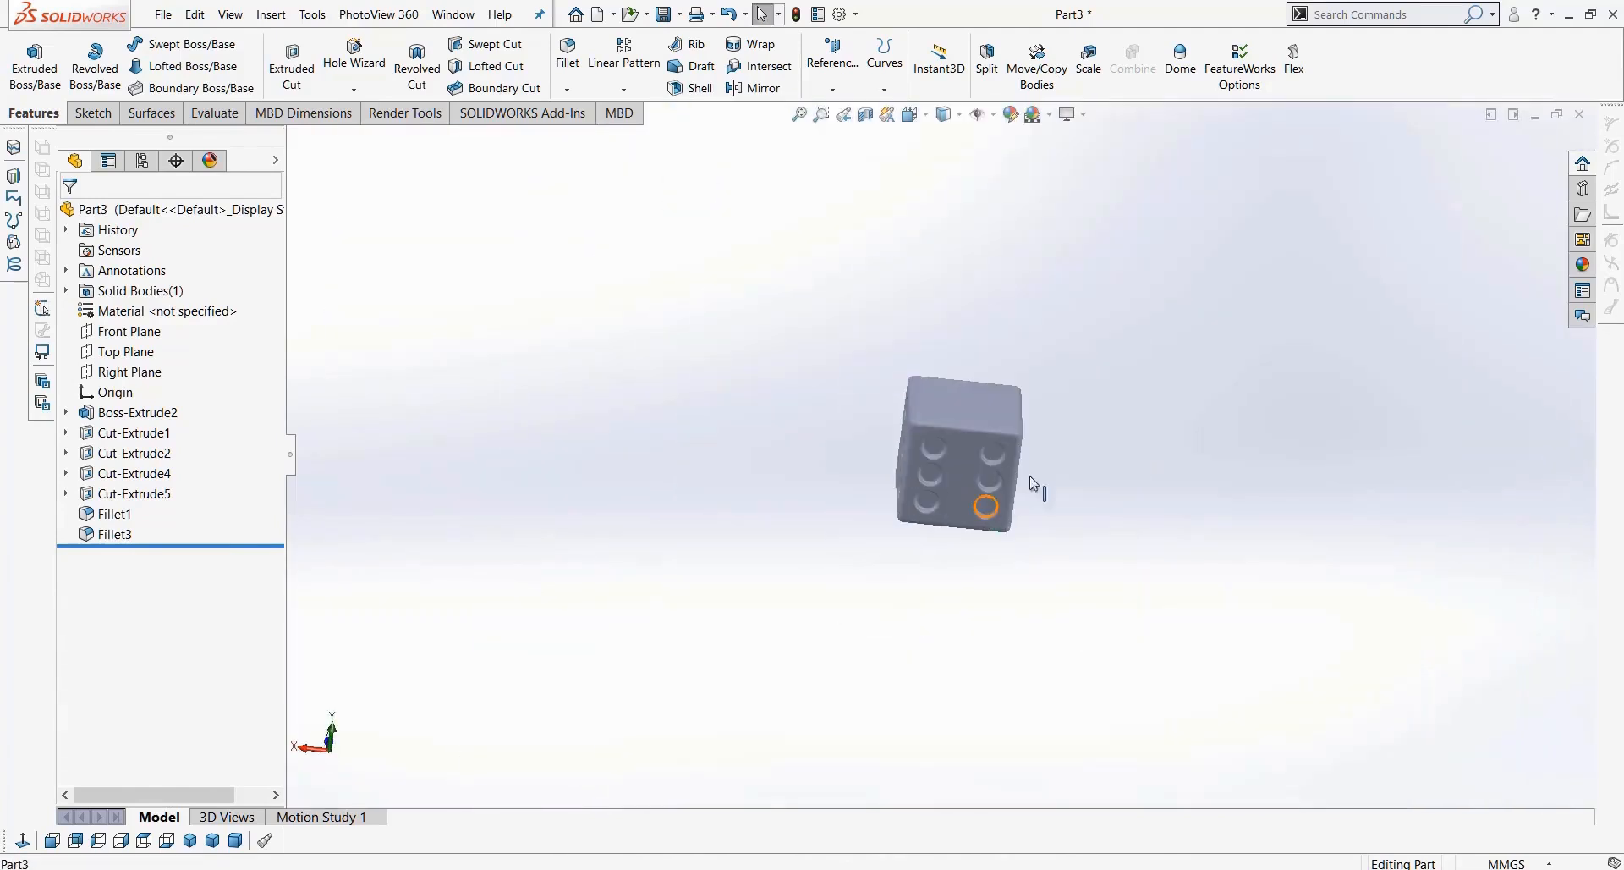
{"action": "middle_click_drag", "start_coordinate": [1036, 481], "coordinate": [1110, 416]}
Step: Close the die part without saving it and create a new part document
{"action": "left_click", "coordinate": [1578, 111]}
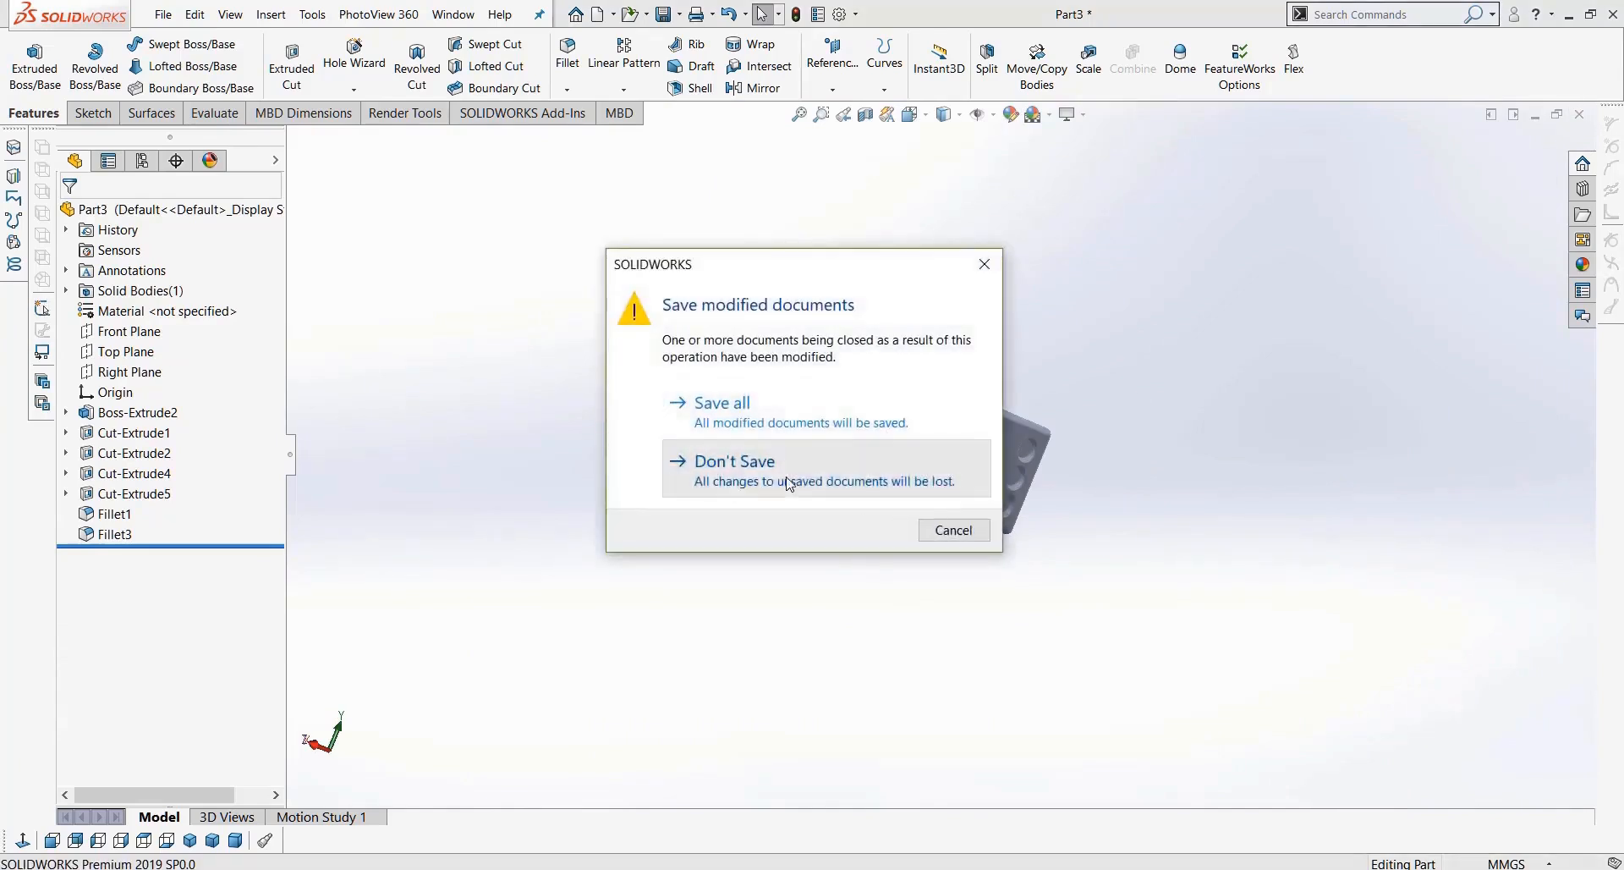
{"action": "left_click", "coordinate": [726, 464]}
{"action": "left_click", "coordinate": [197, 18]}
{"action": "mouse_move", "coordinate": [165, 10]}
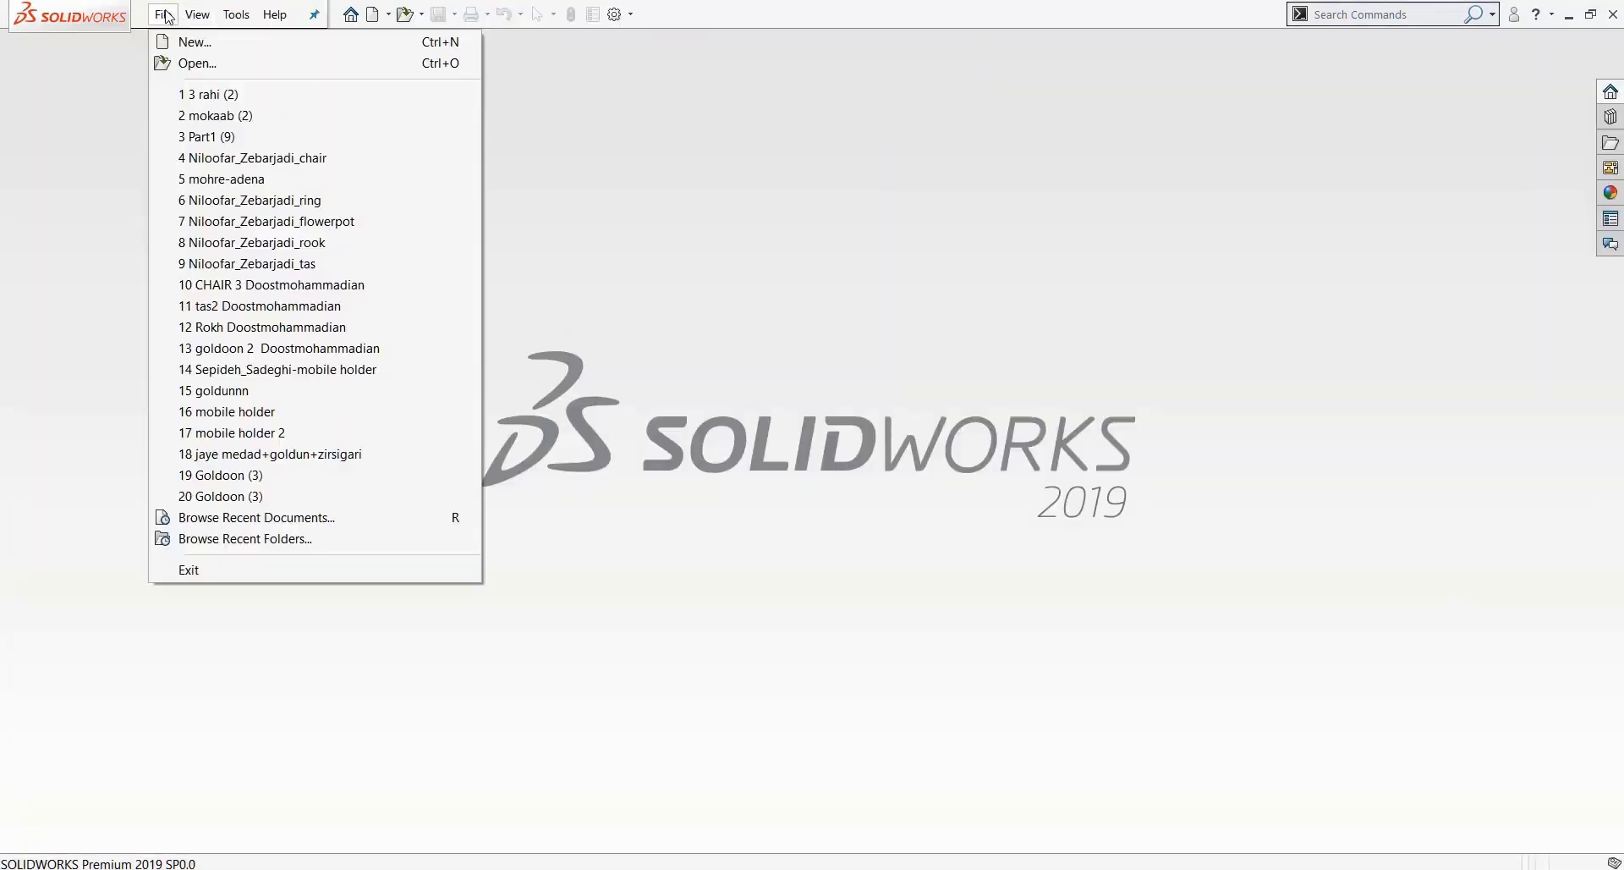
{"action": "left_click", "coordinate": [193, 42]}
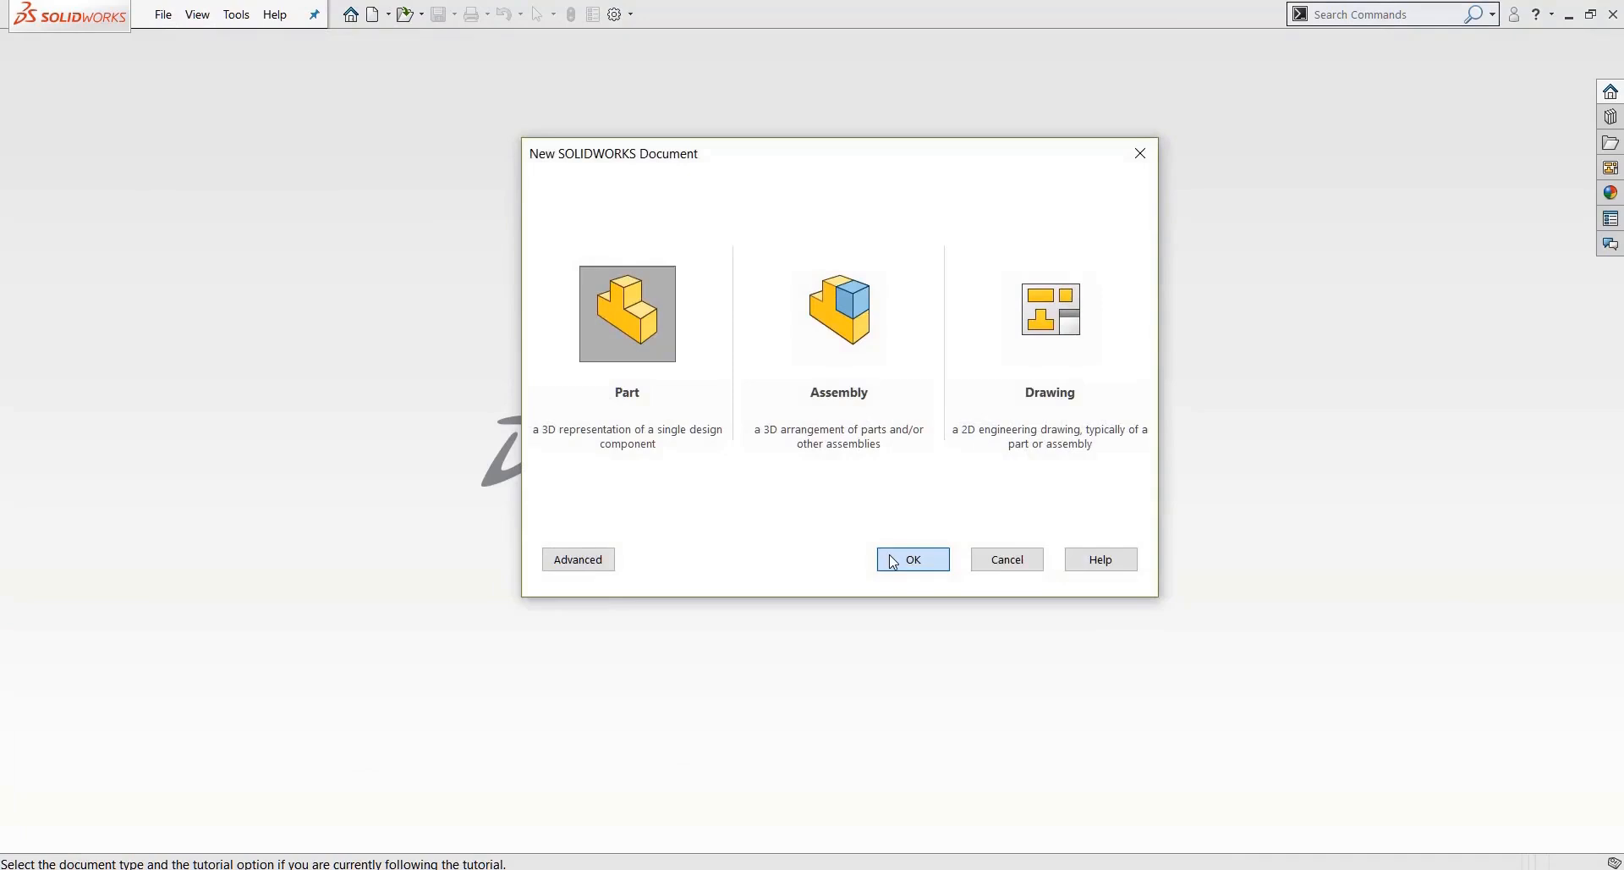
{"action": "left_click", "coordinate": [894, 562]}
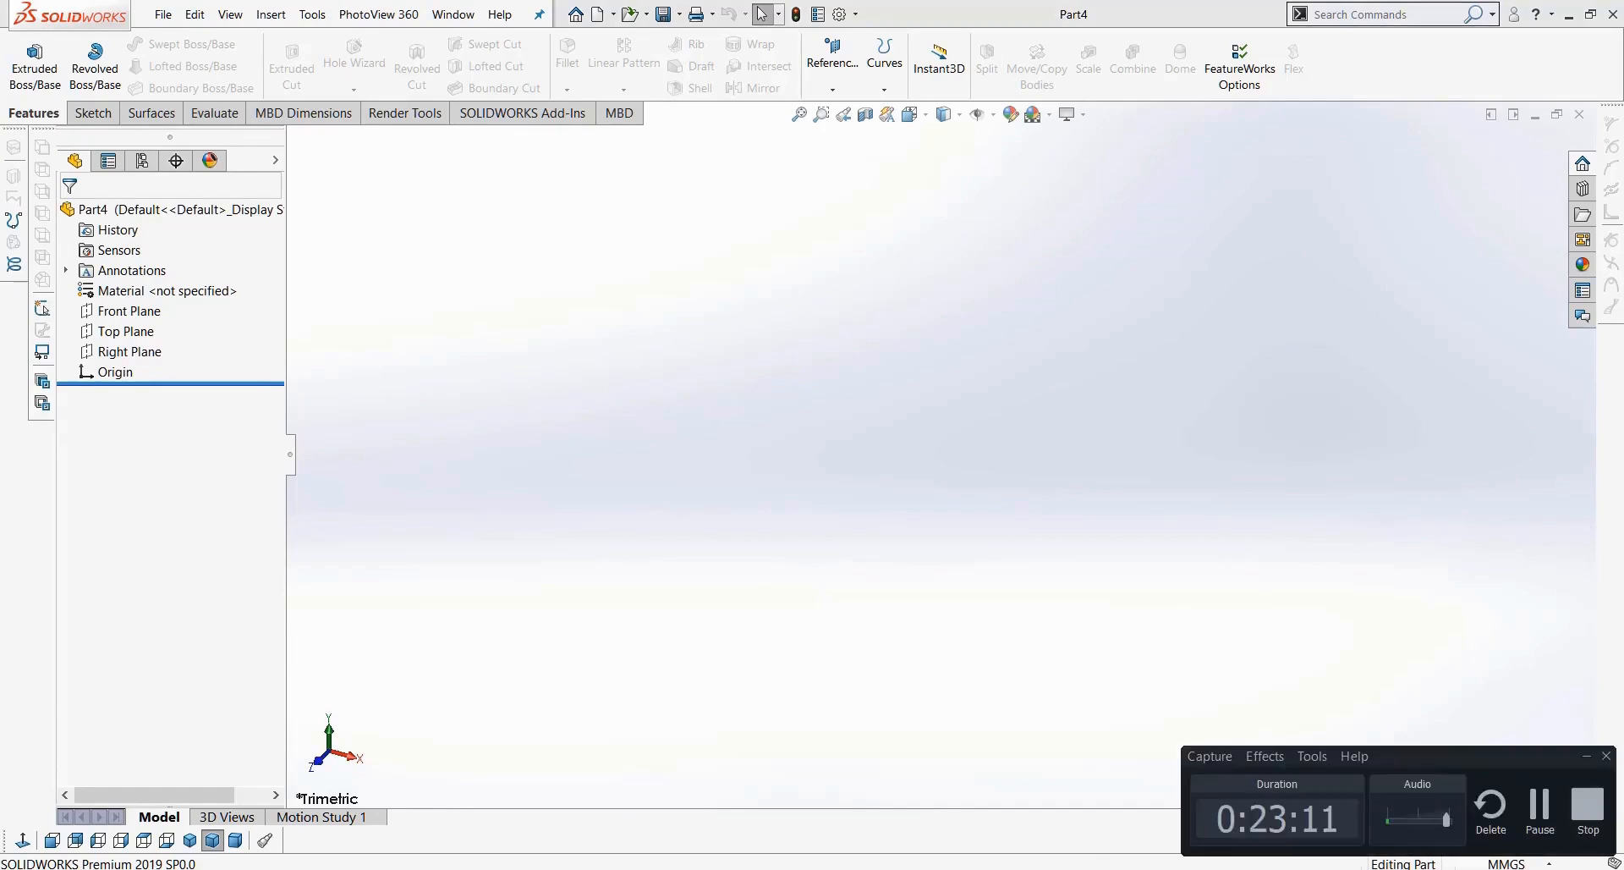
{"action": "left_click", "coordinate": [1587, 757]}
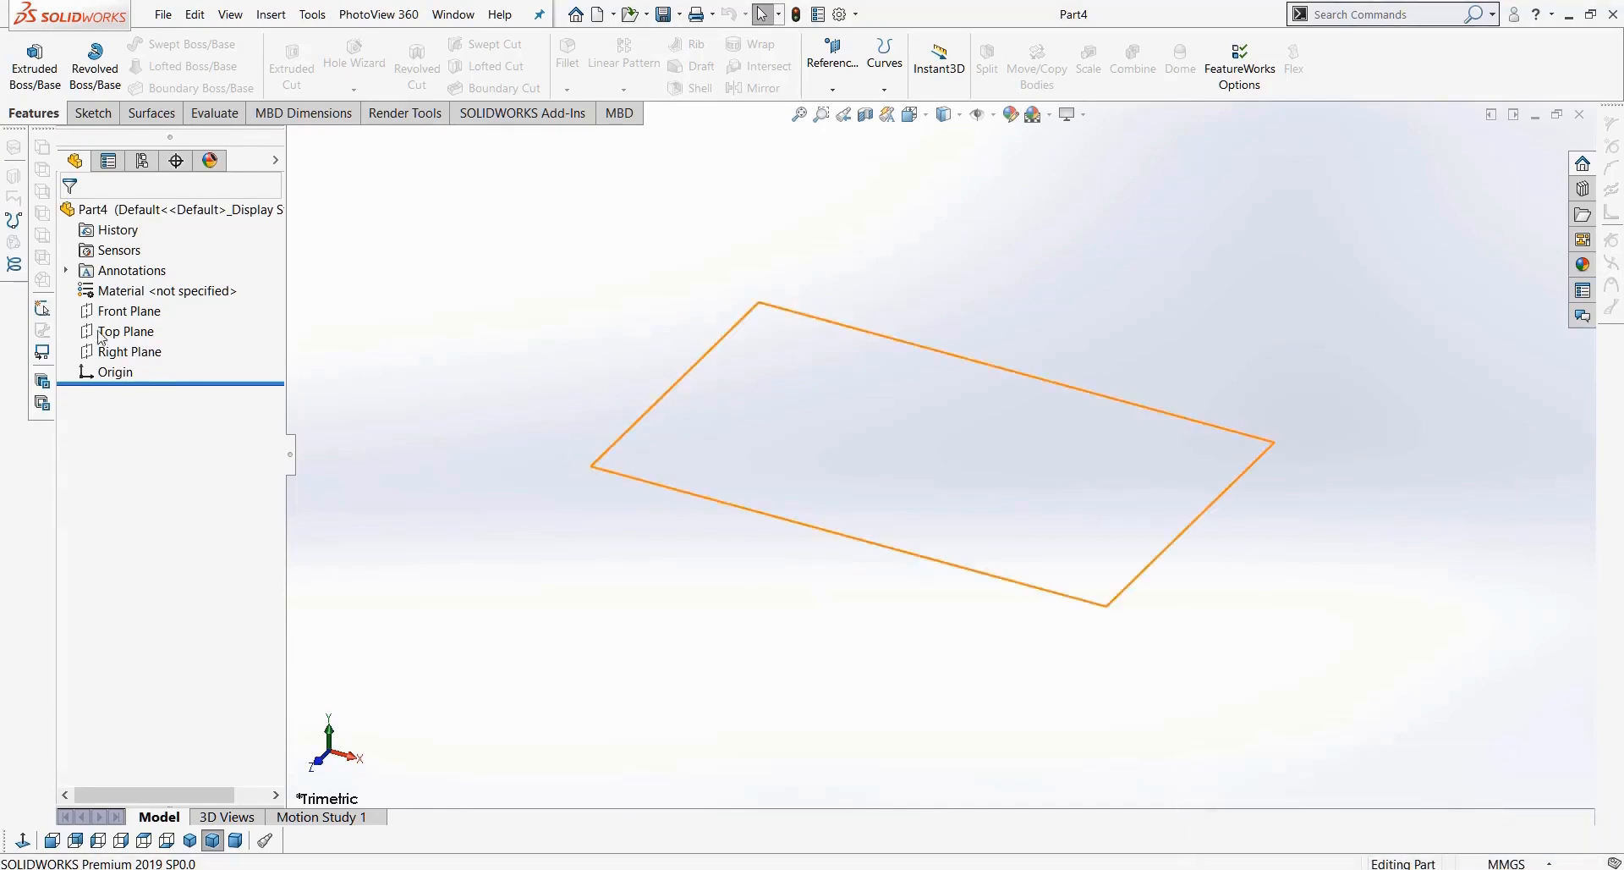
Step: Sketch a circle of about 79 mm radius centred on the origin on the Top Plane
{"action": "left_click", "coordinate": [126, 311]}
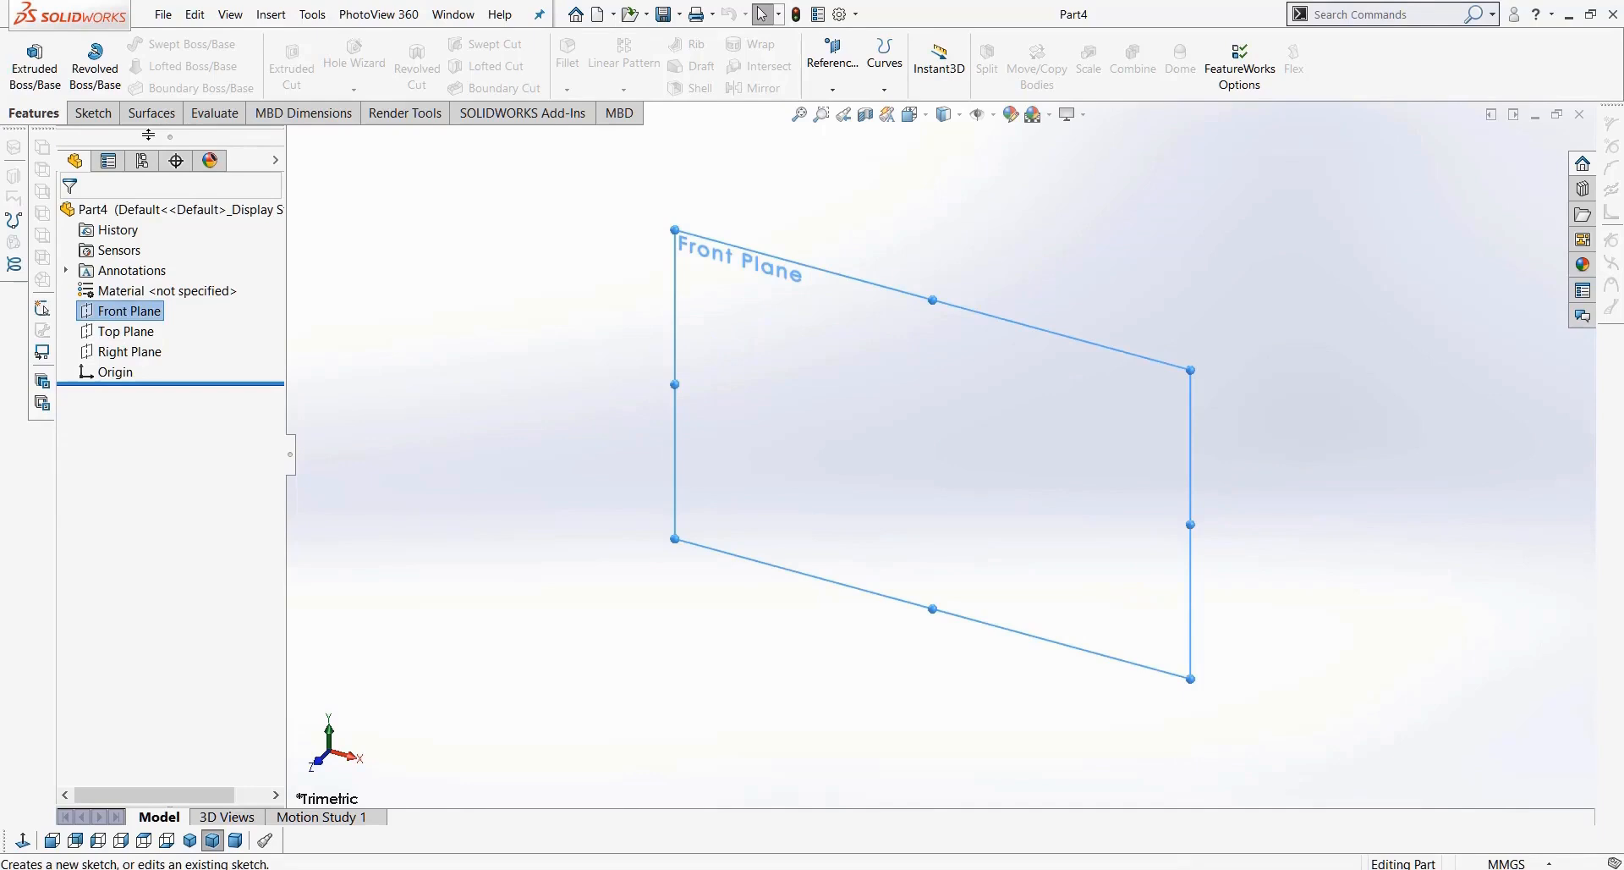
{"action": "left_click", "coordinate": [94, 113]}
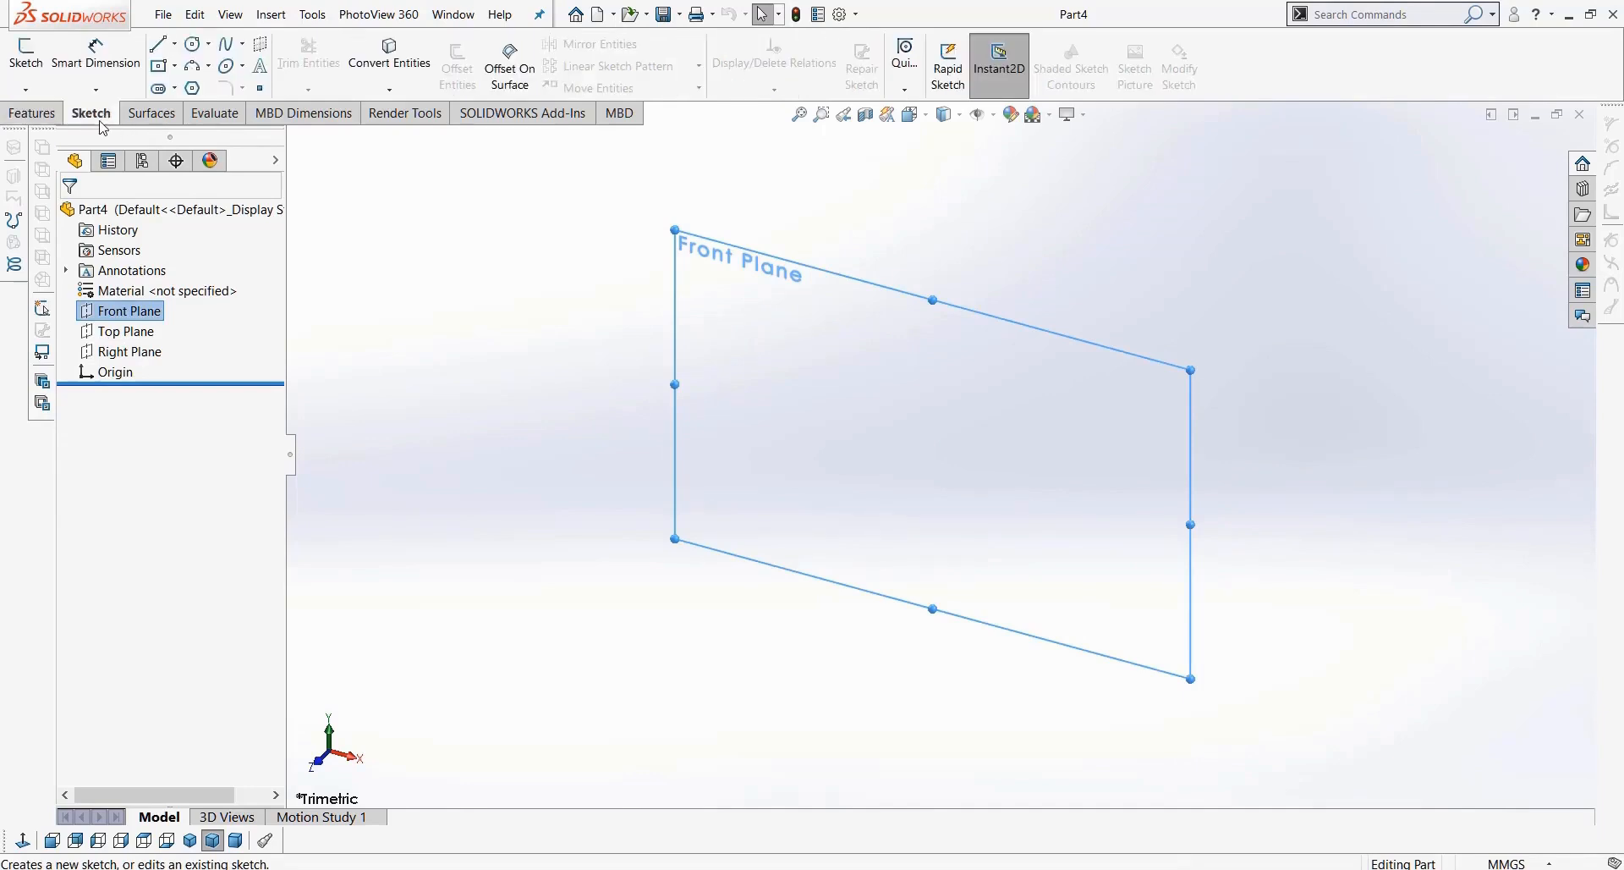
{"action": "left_click", "coordinate": [125, 331]}
{"action": "left_click", "coordinate": [25, 52]}
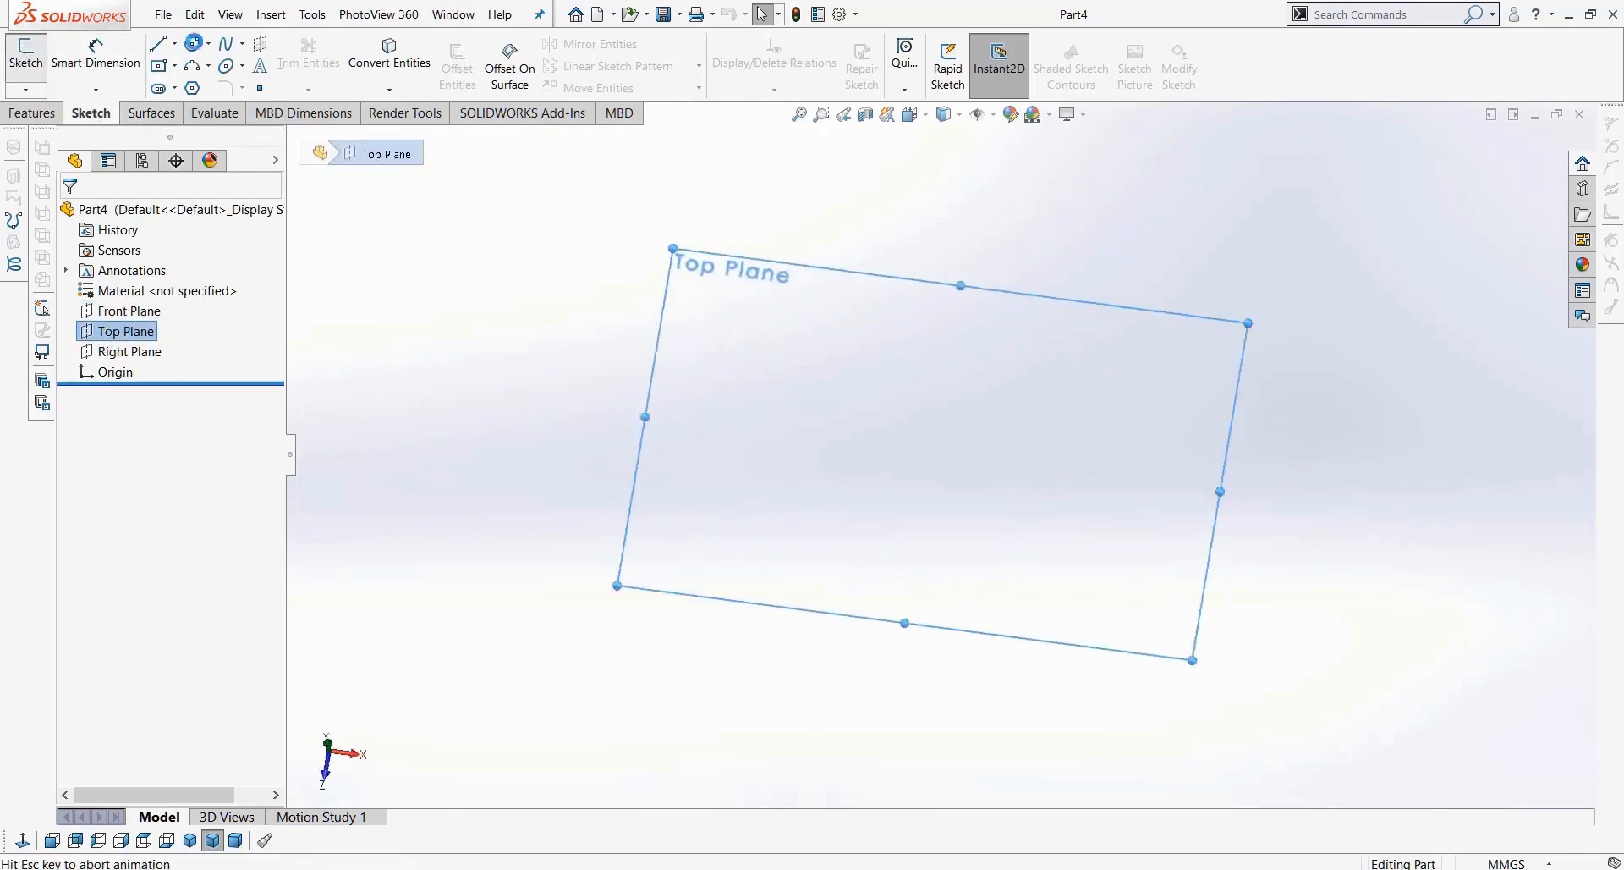
{"action": "left_click", "coordinate": [193, 46]}
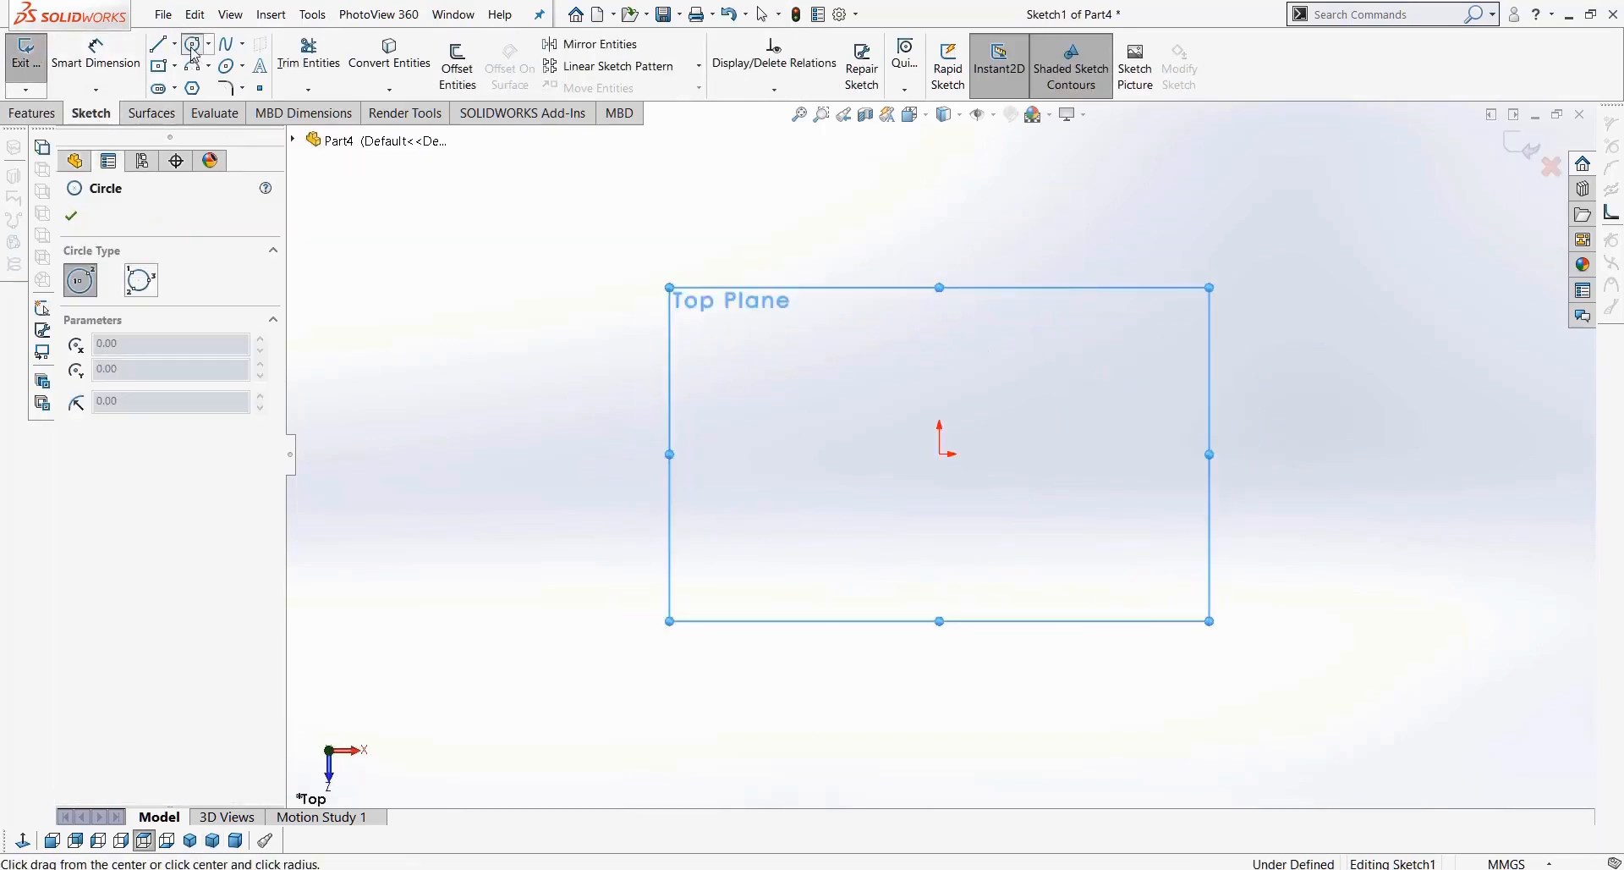
{"action": "left_click", "coordinate": [941, 454]}
{"action": "left_click", "coordinate": [951, 693]}
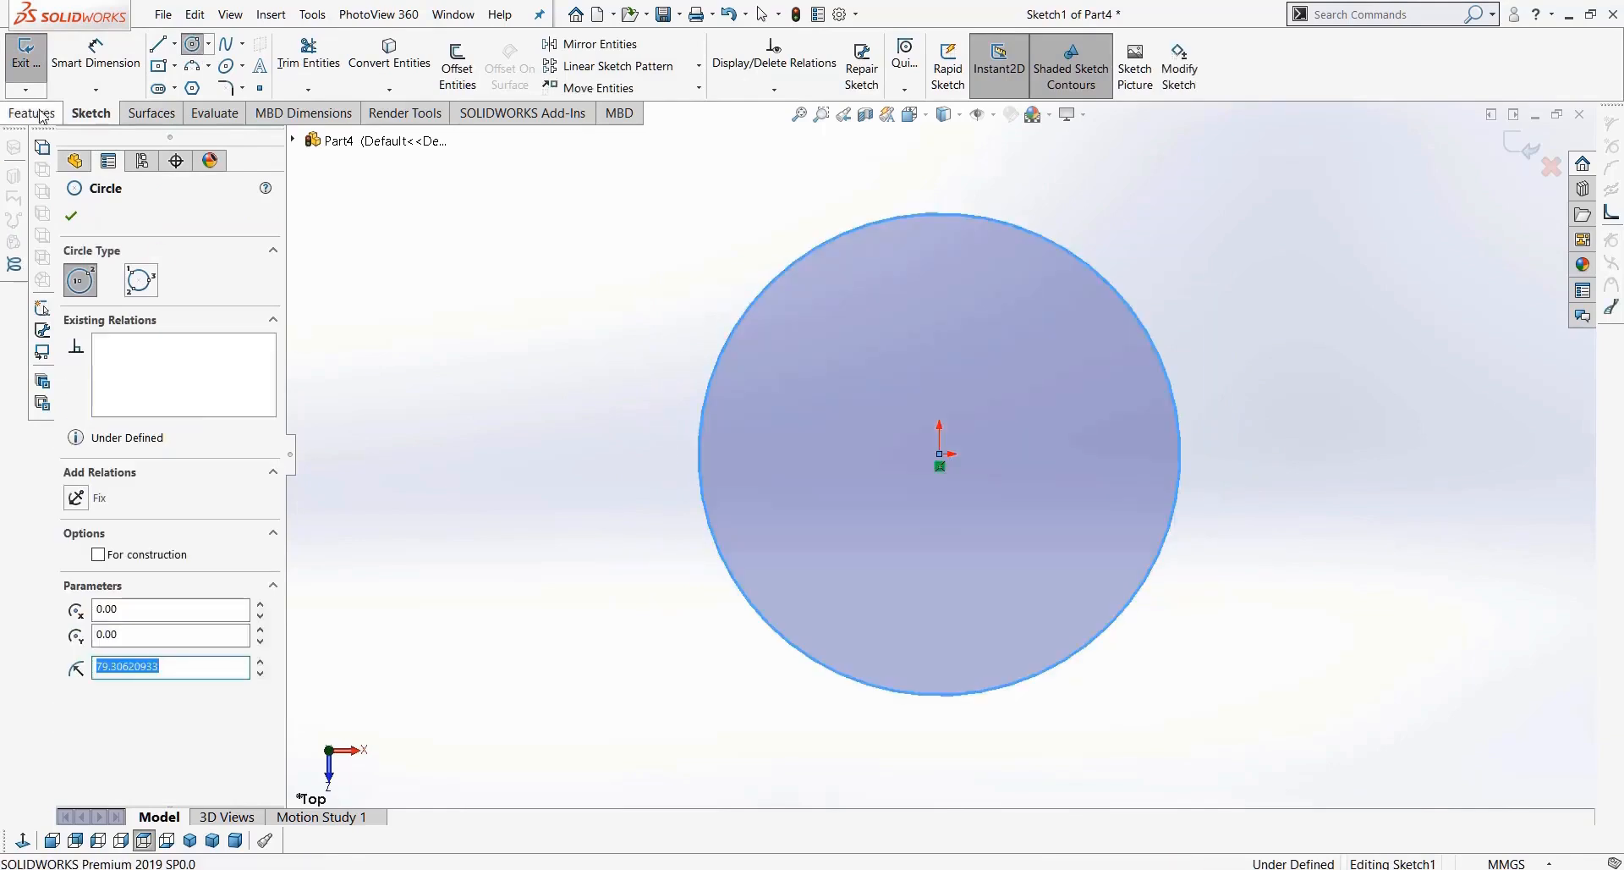
Step: Extrude the circle upward into a tall solid cylinder
{"action": "left_click", "coordinate": [39, 112]}
{"action": "left_click", "coordinate": [36, 69]}
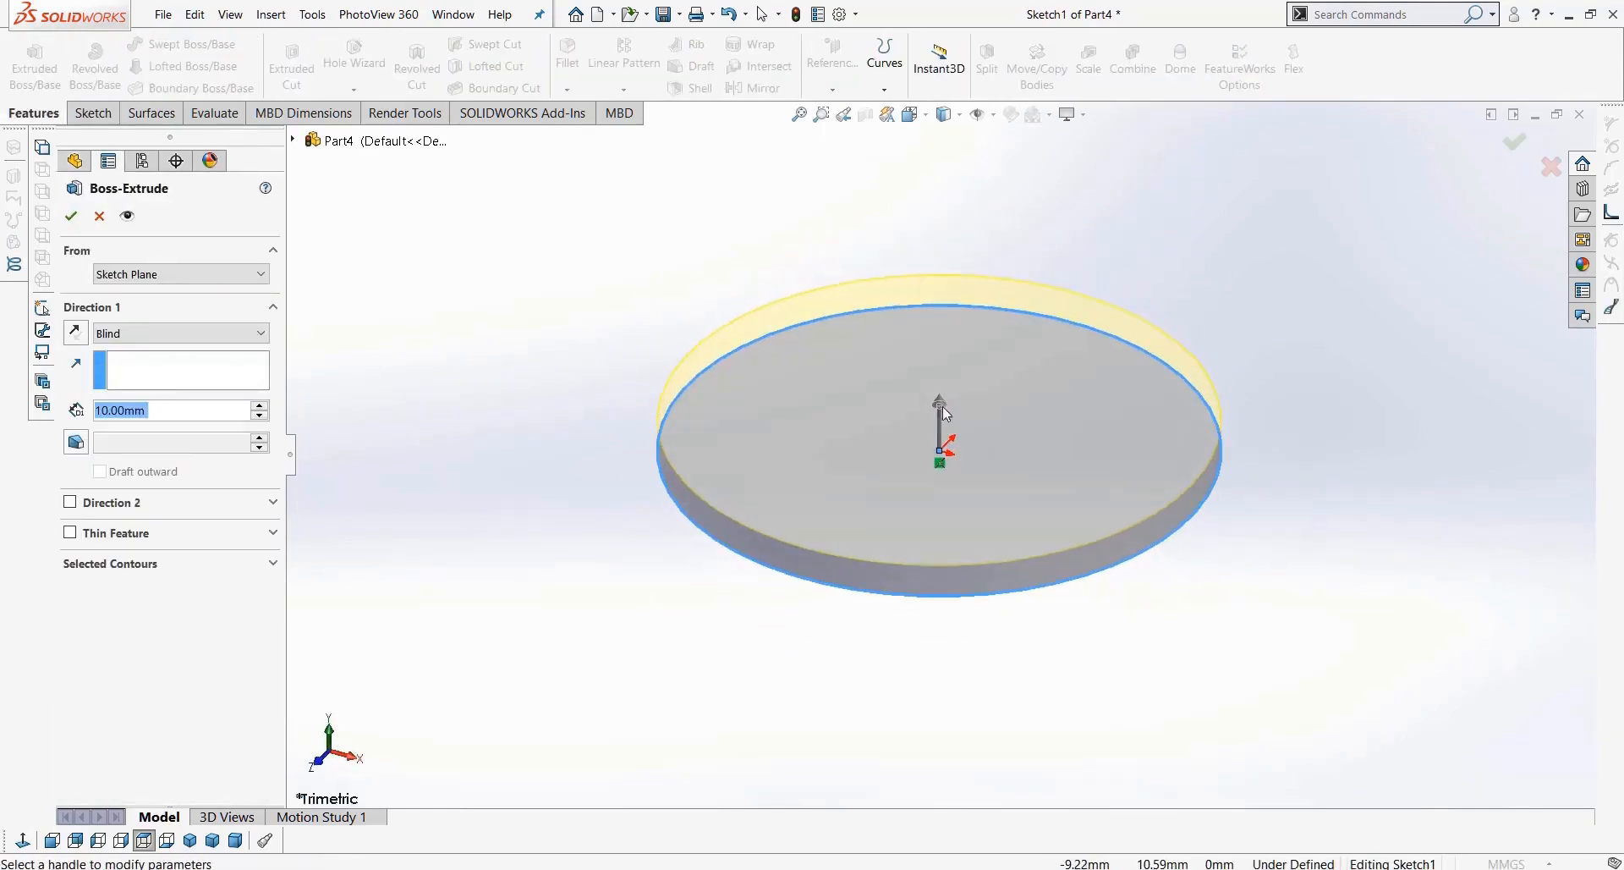
{"action": "left_click_drag", "start_coordinate": [949, 414], "coordinate": [985, 256]}
{"action": "scroll", "coordinate": [983, 252], "scroll_direction": "up", "scroll_amount": 5}
{"action": "left_click", "coordinate": [71, 217]}
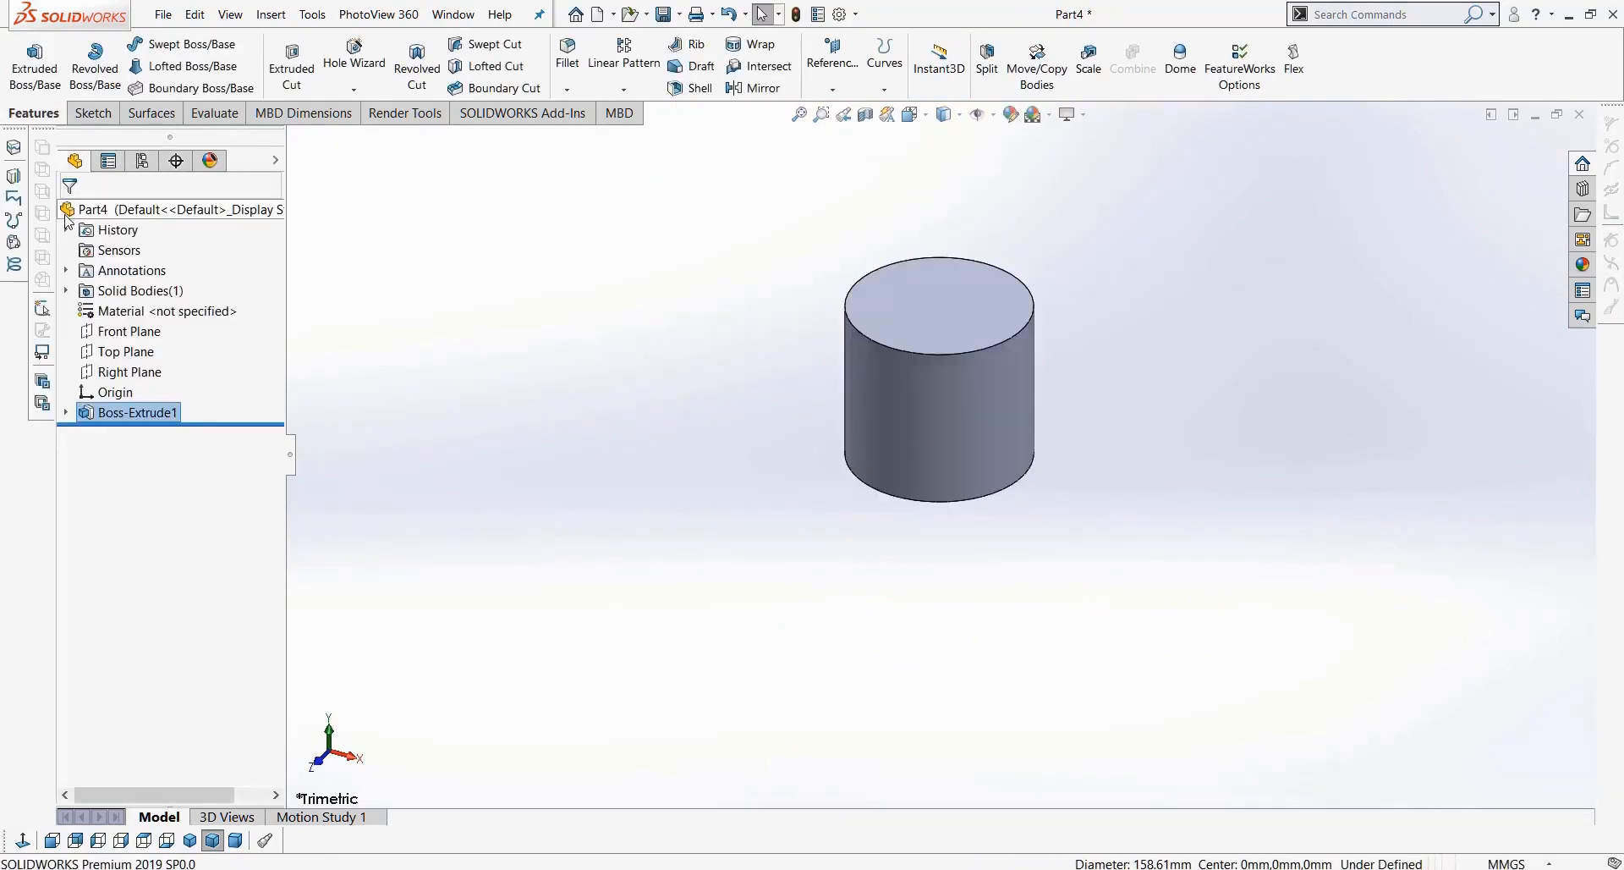
Step: Delete the extruded cylinder and its remaining circle sketch from the part
{"action": "middle_click_drag", "start_coordinate": [957, 449], "coordinate": [965, 413]}
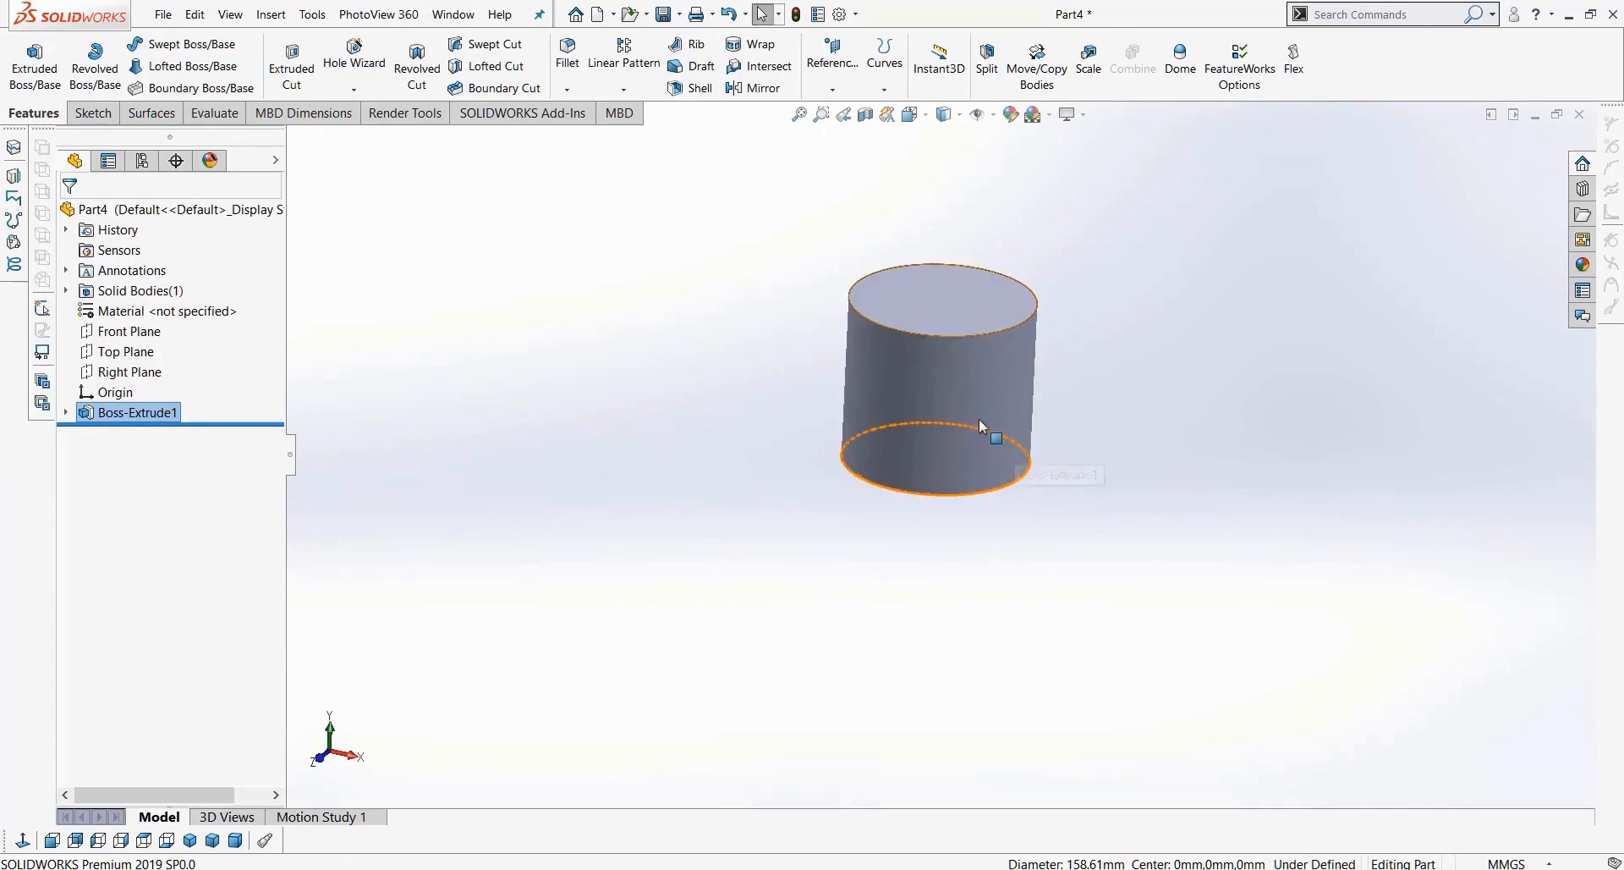
{"action": "left_click", "coordinate": [980, 425]}
{"action": "key", "text": "Delete"}
{"action": "left_click", "coordinate": [948, 456]}
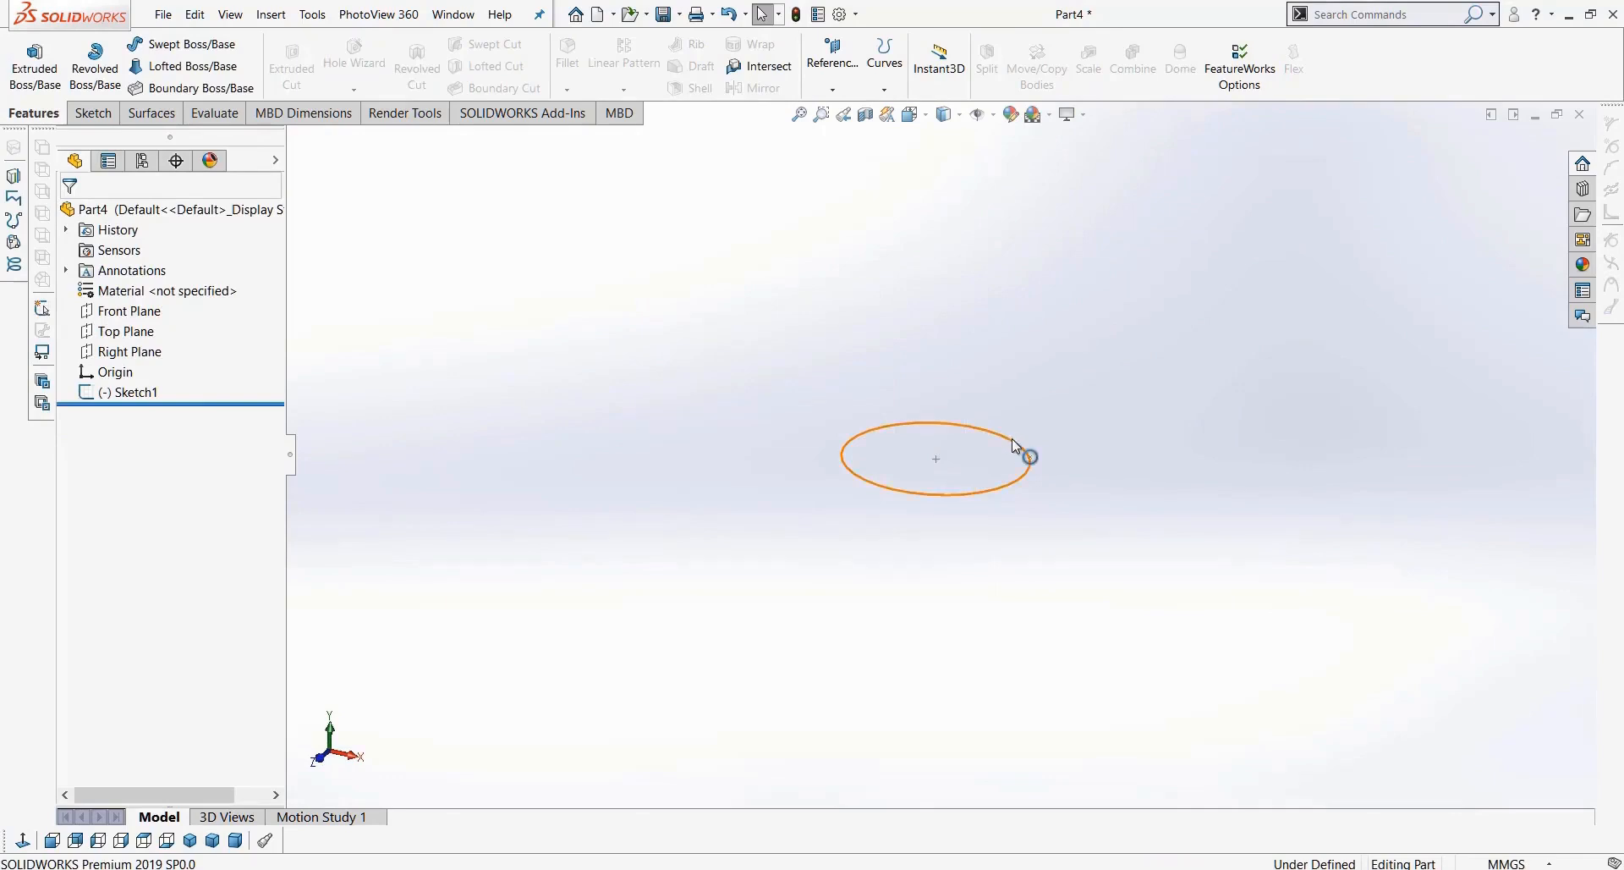
{"action": "left_click", "coordinate": [1011, 438]}
{"action": "key", "text": "Delete"}
{"action": "key", "text": "Return"}
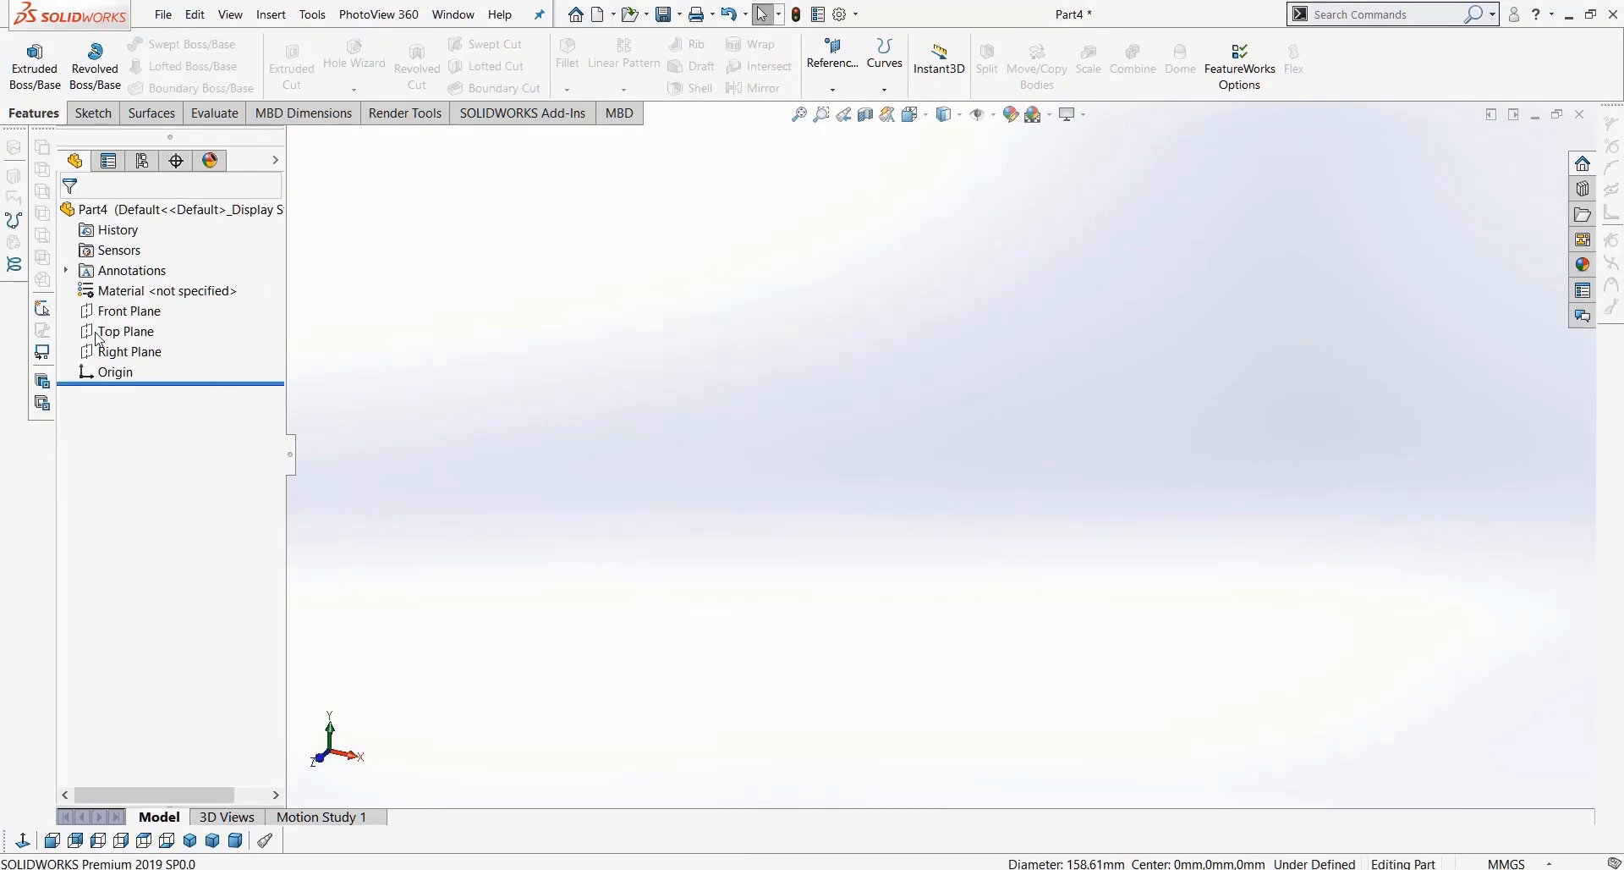
Step: Sketch a vertical construction line about 132 mm long, upward from the origin on the Front Plane
{"action": "left_click", "coordinate": [129, 310]}
{"action": "left_click", "coordinate": [94, 113]}
{"action": "left_click", "coordinate": [26, 55]}
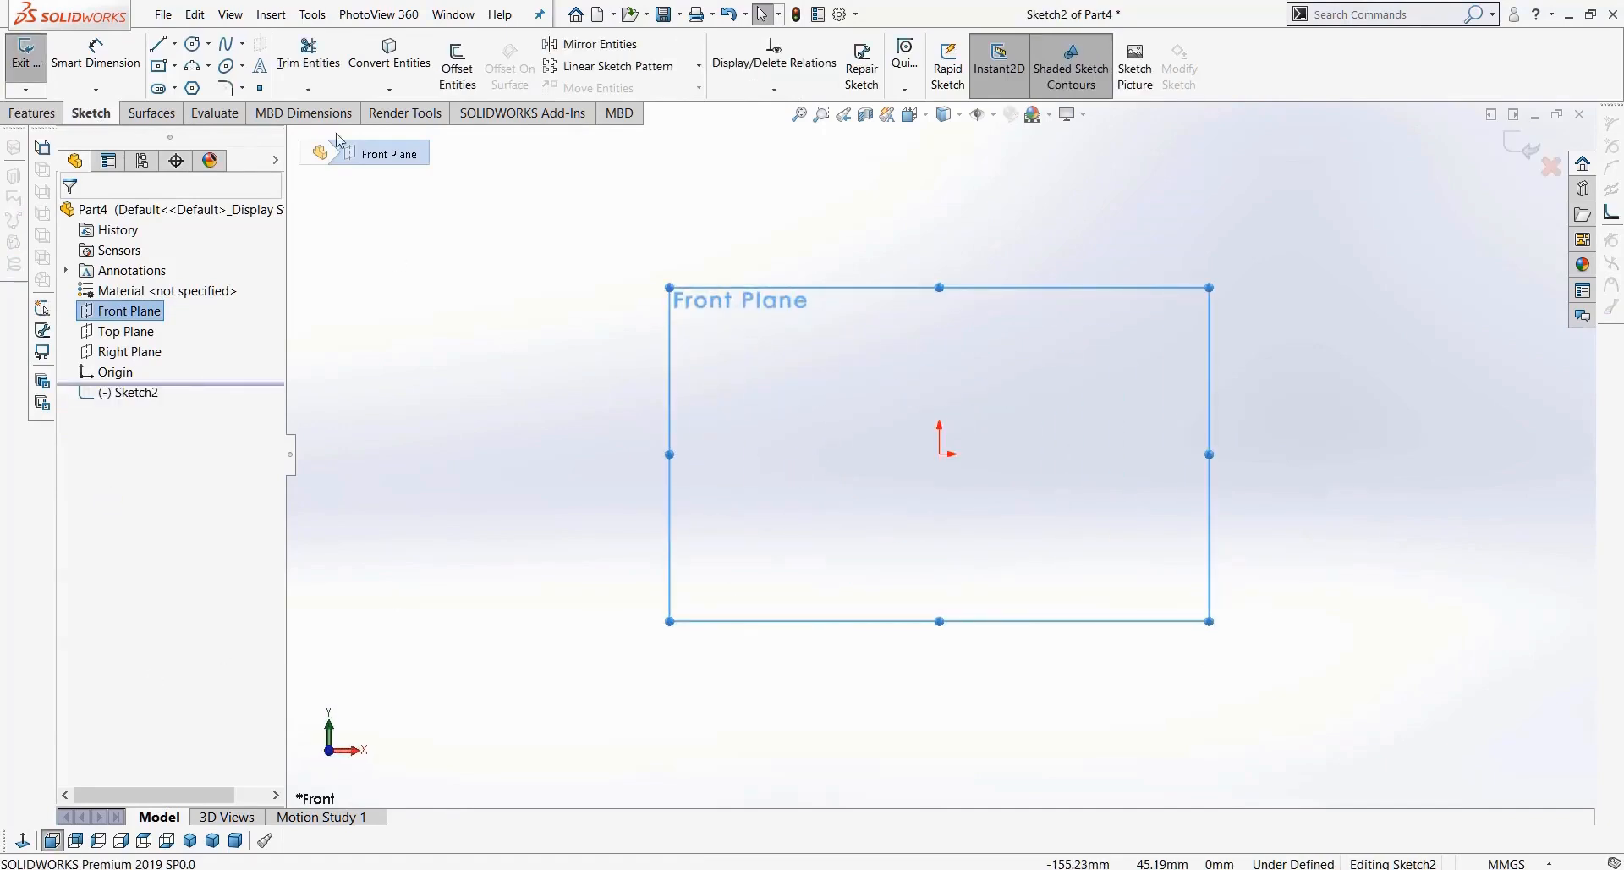
{"action": "left_click", "coordinate": [174, 44]}
{"action": "left_click", "coordinate": [173, 88]}
{"action": "left_click", "coordinate": [940, 450]}
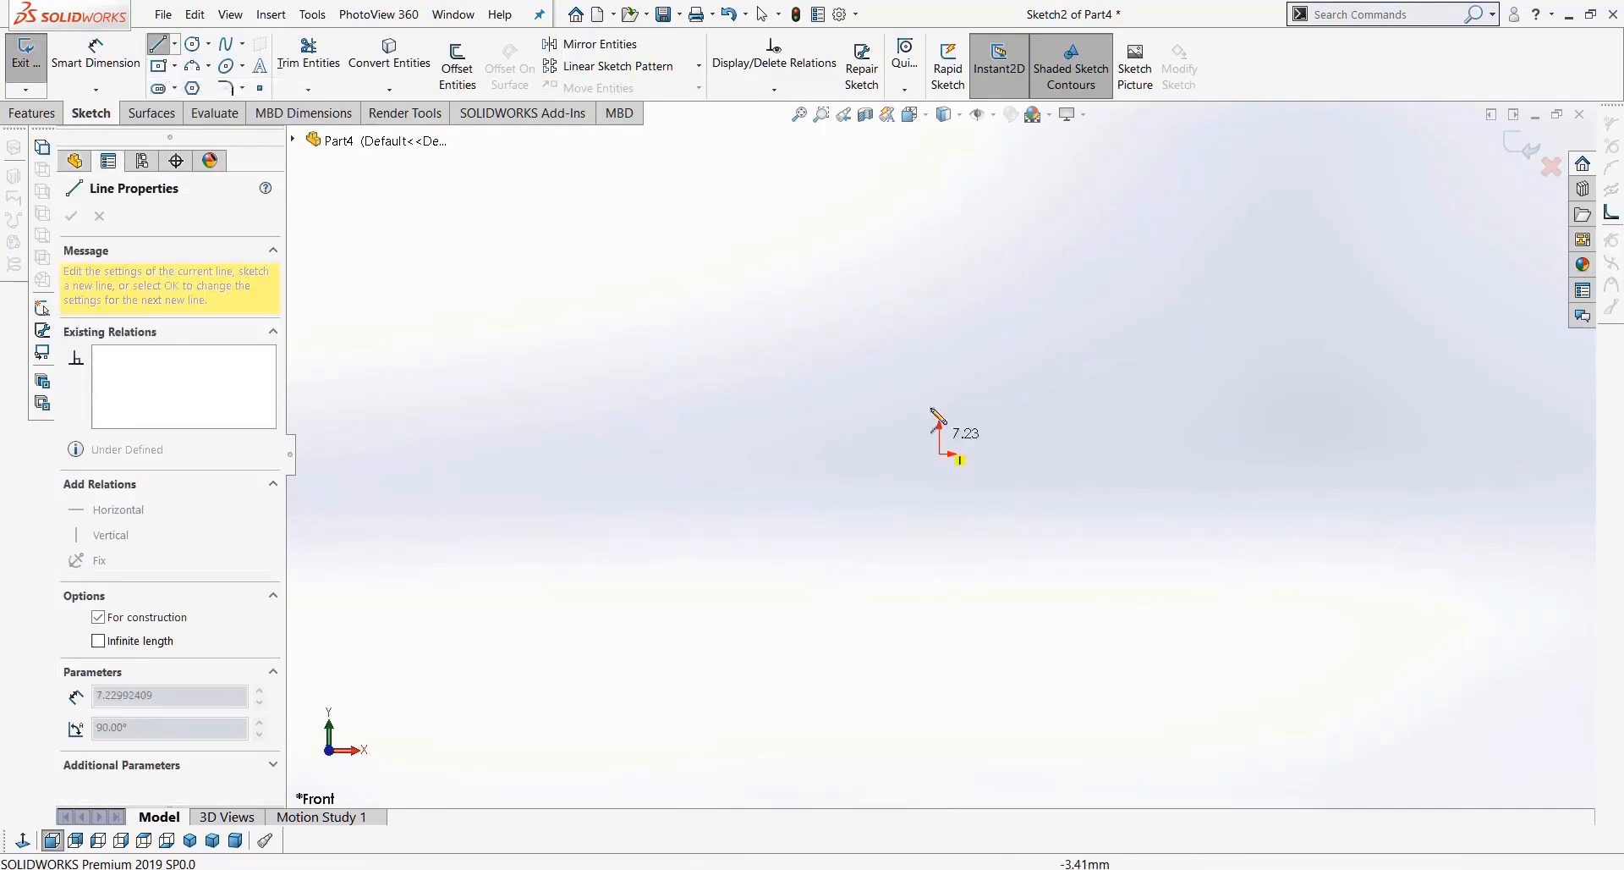
{"action": "left_click", "coordinate": [939, 179]}
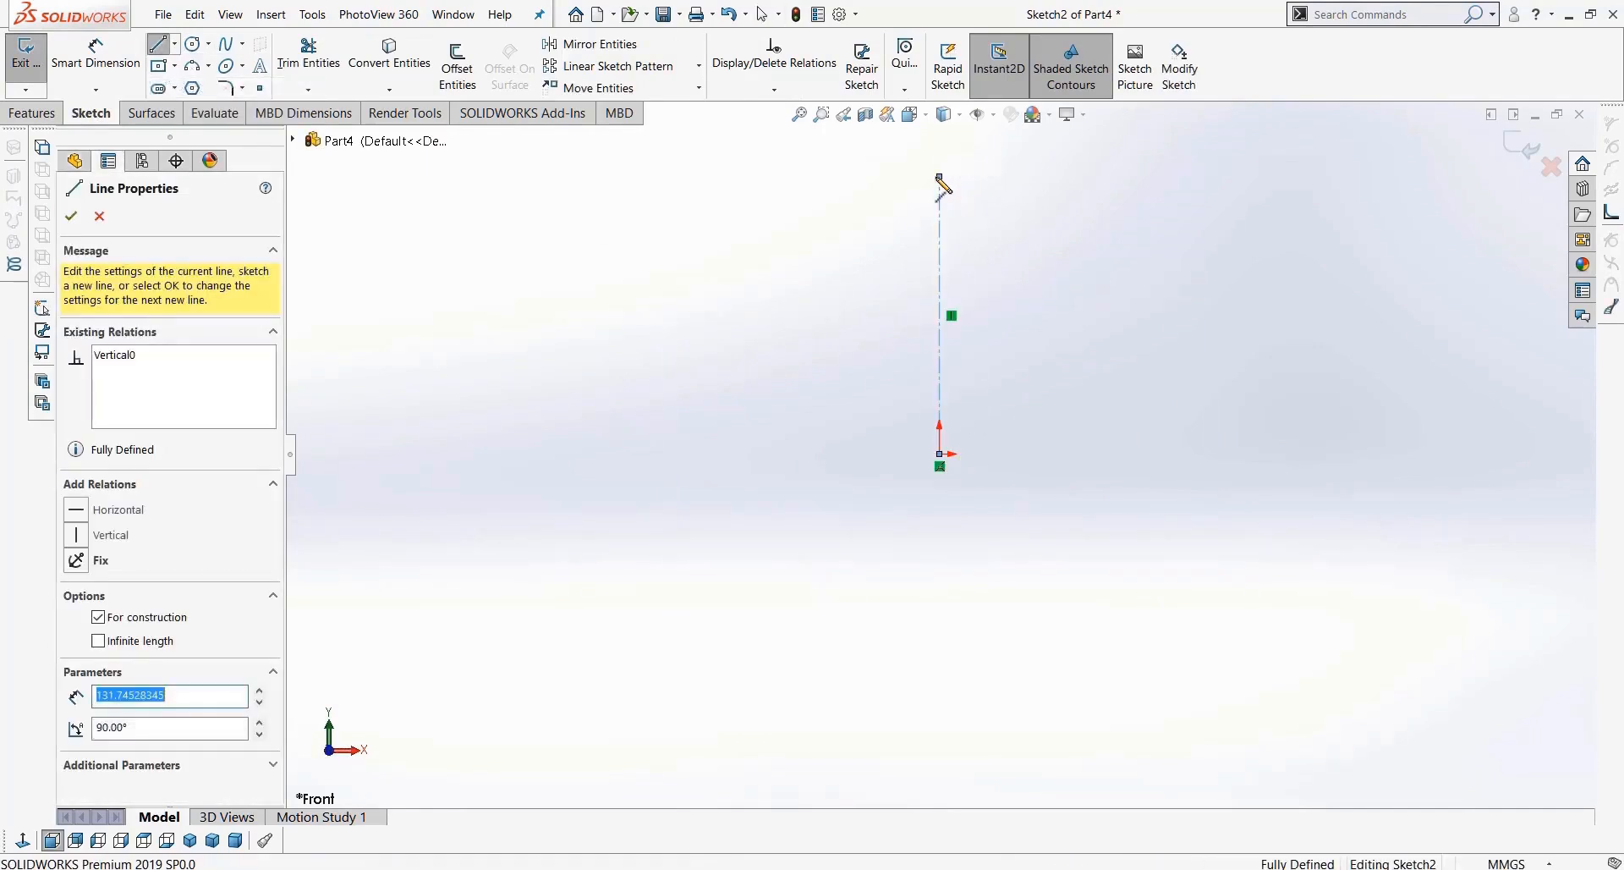
{"action": "key", "text": "Escape"}
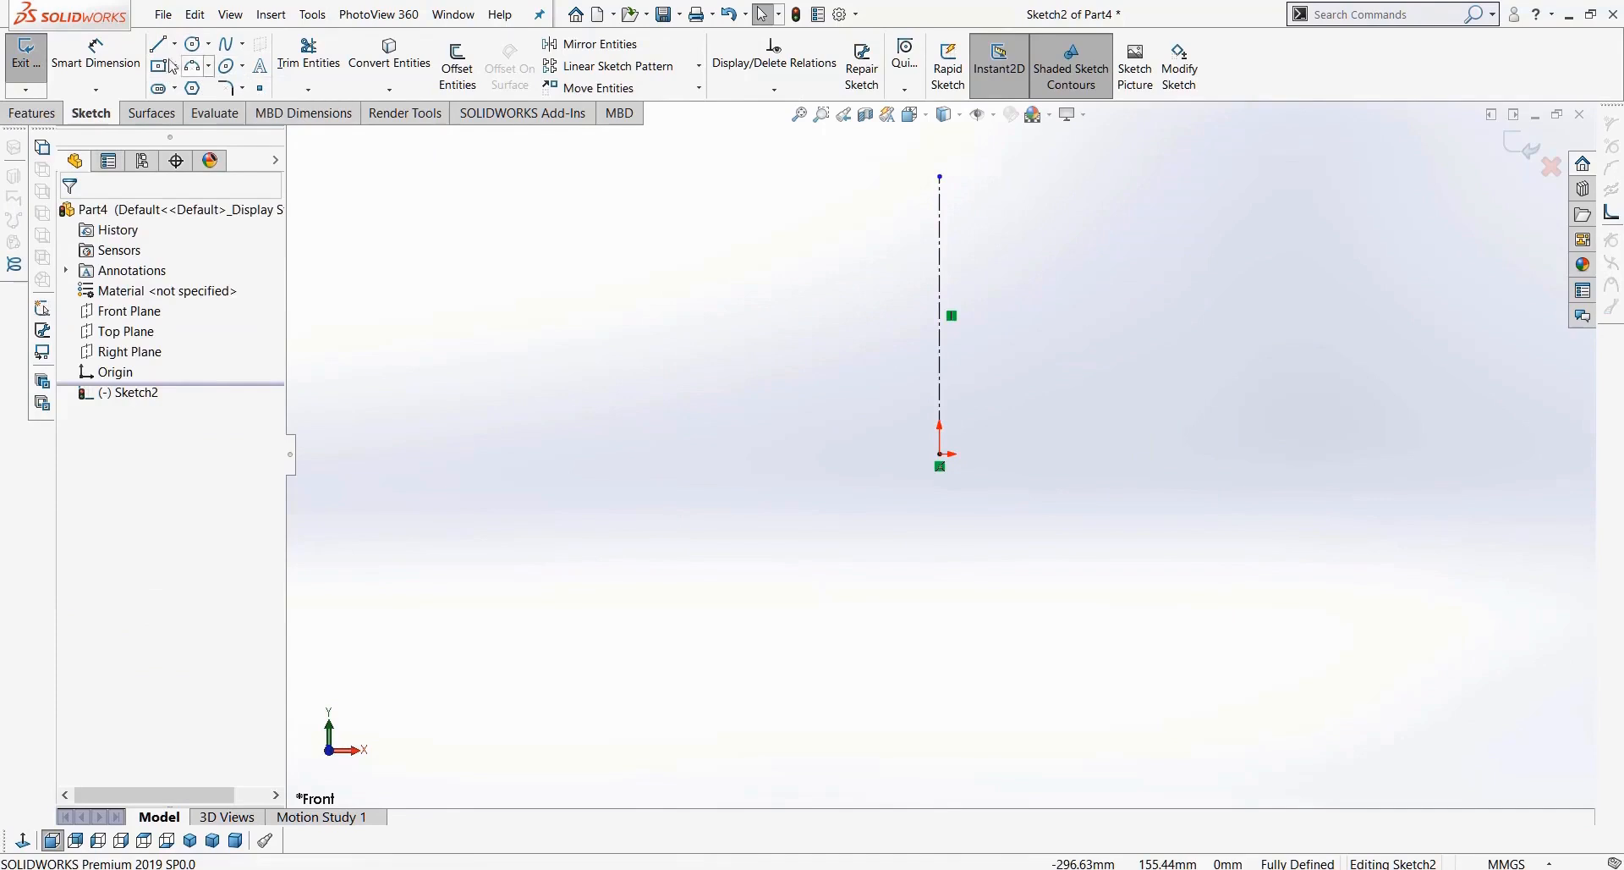
Step: Draw a horizontal line about 70 mm long from the origin to form the base of the profile
{"action": "key", "text": "l"}
{"action": "mouse_move", "coordinate": [940, 454]}
{"action": "left_mouse_down"}
{"action": "mouse_move", "coordinate": [1106, 464]}
{"action": "mouse_move", "coordinate": [1090, 455]}
{"action": "left_mouse_up"}
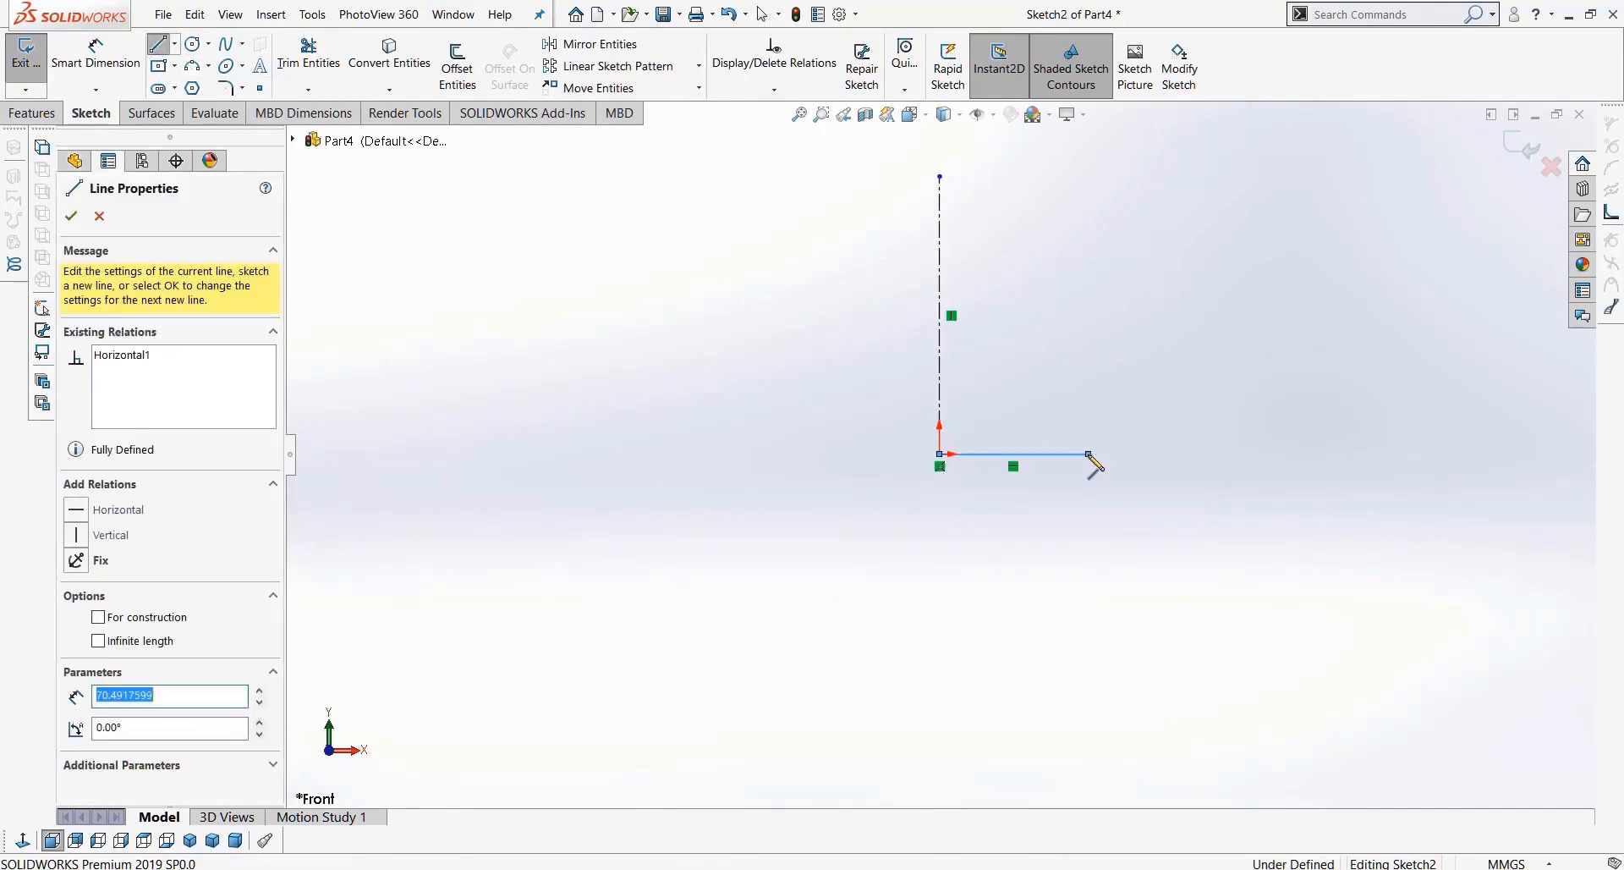
{"action": "key", "text": "Escape"}
Step: Draw an S-shaped, six-point spline about 164 mm high, upward from the base line's outer end, bulging outward low and narrowing above
{"action": "left_click", "coordinate": [226, 45]}
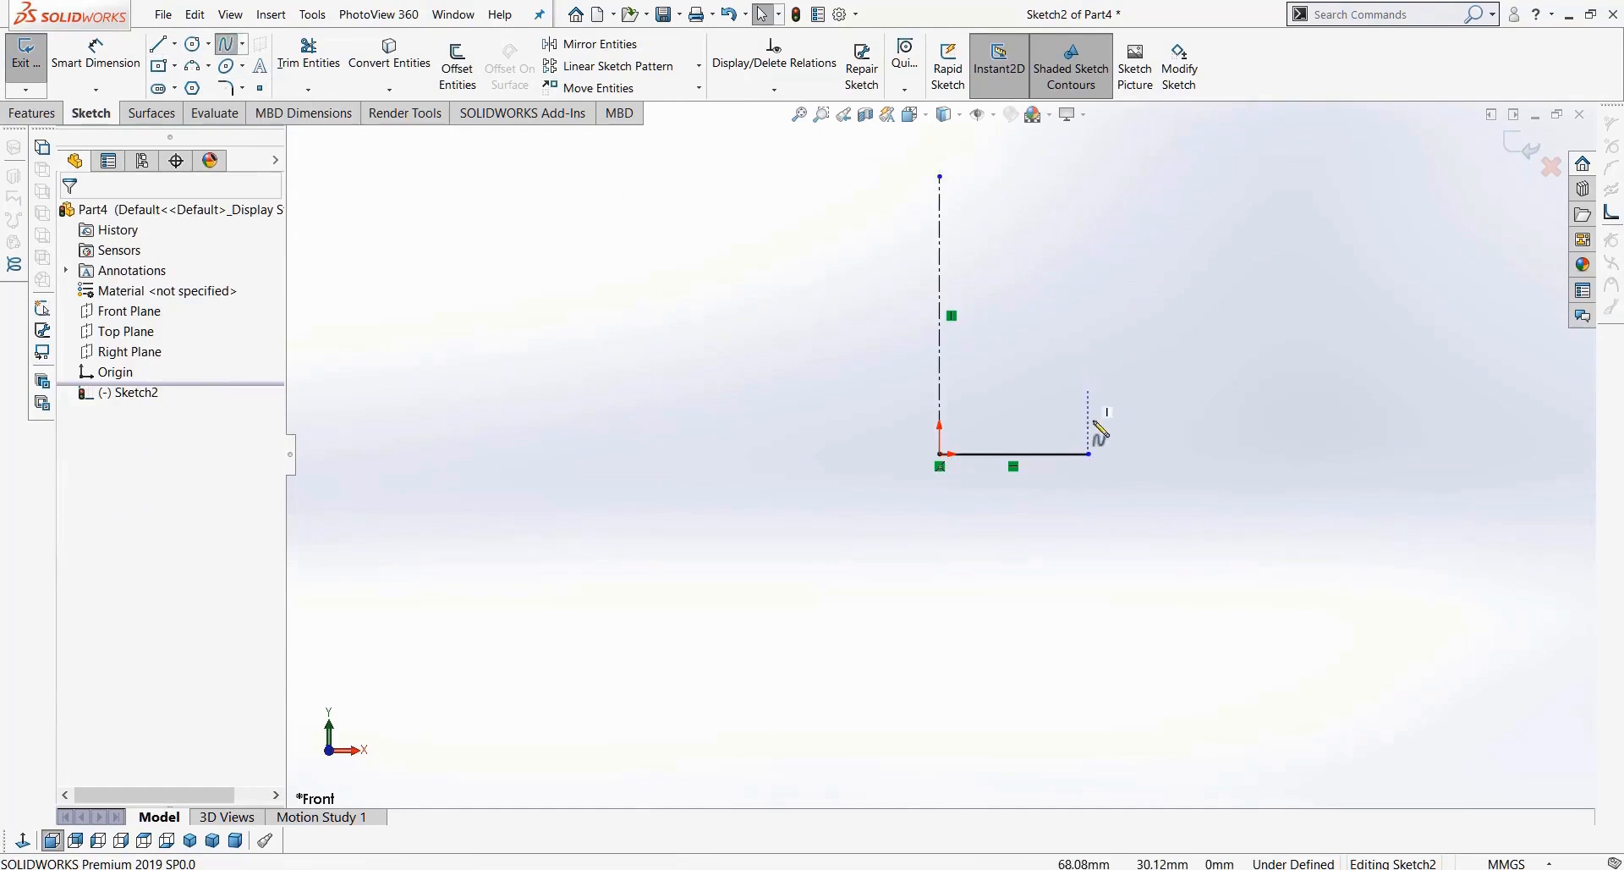
{"action": "left_click", "coordinate": [1090, 454]}
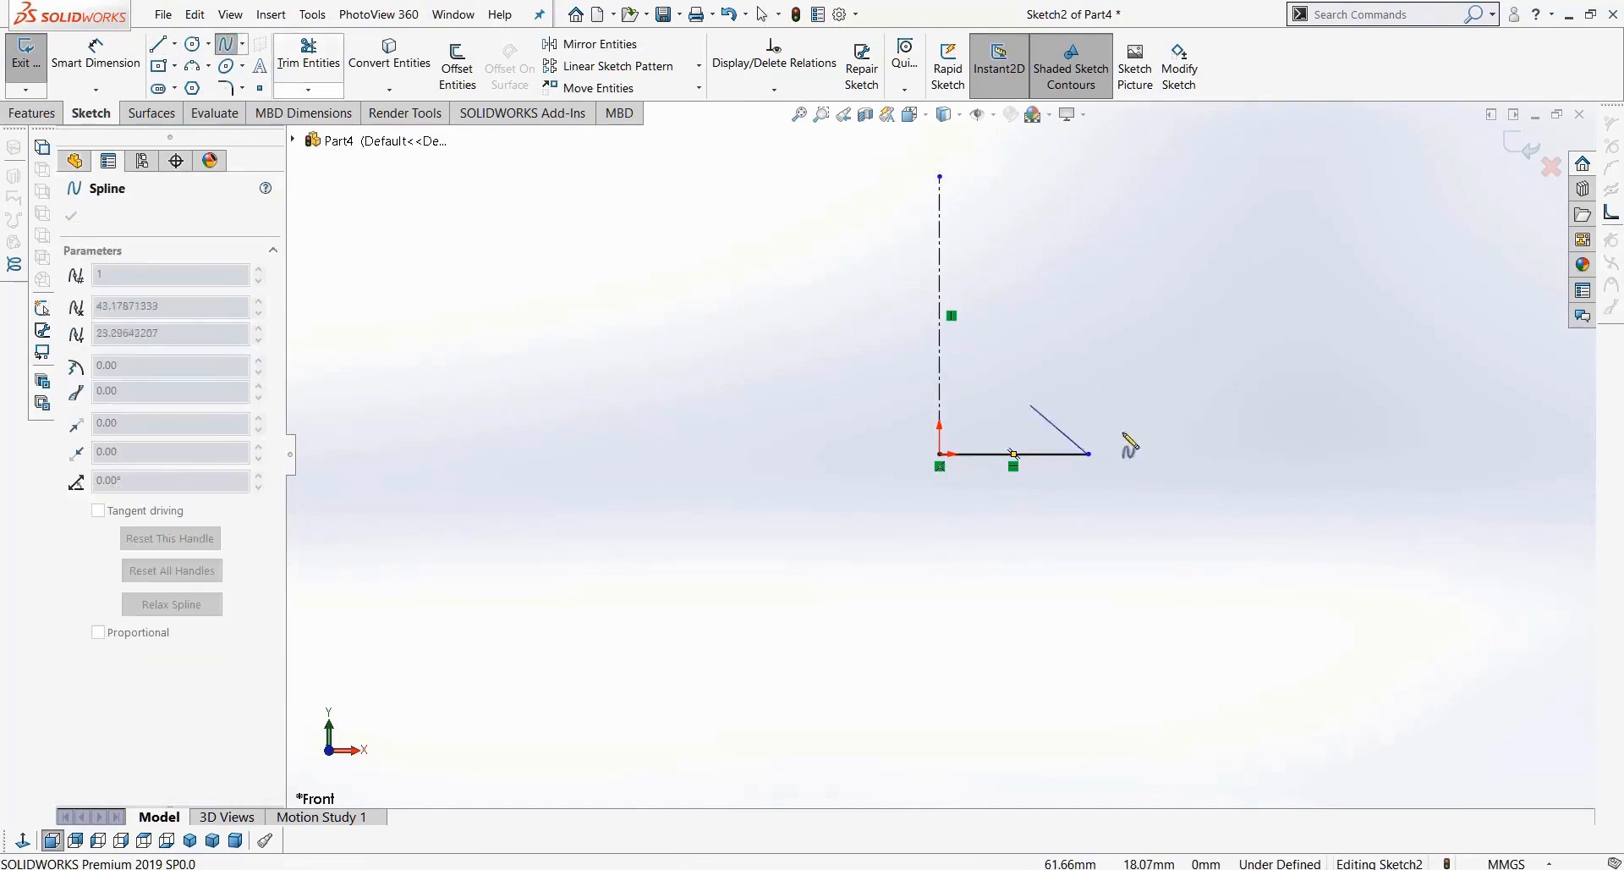
{"action": "left_click", "coordinate": [1193, 369]}
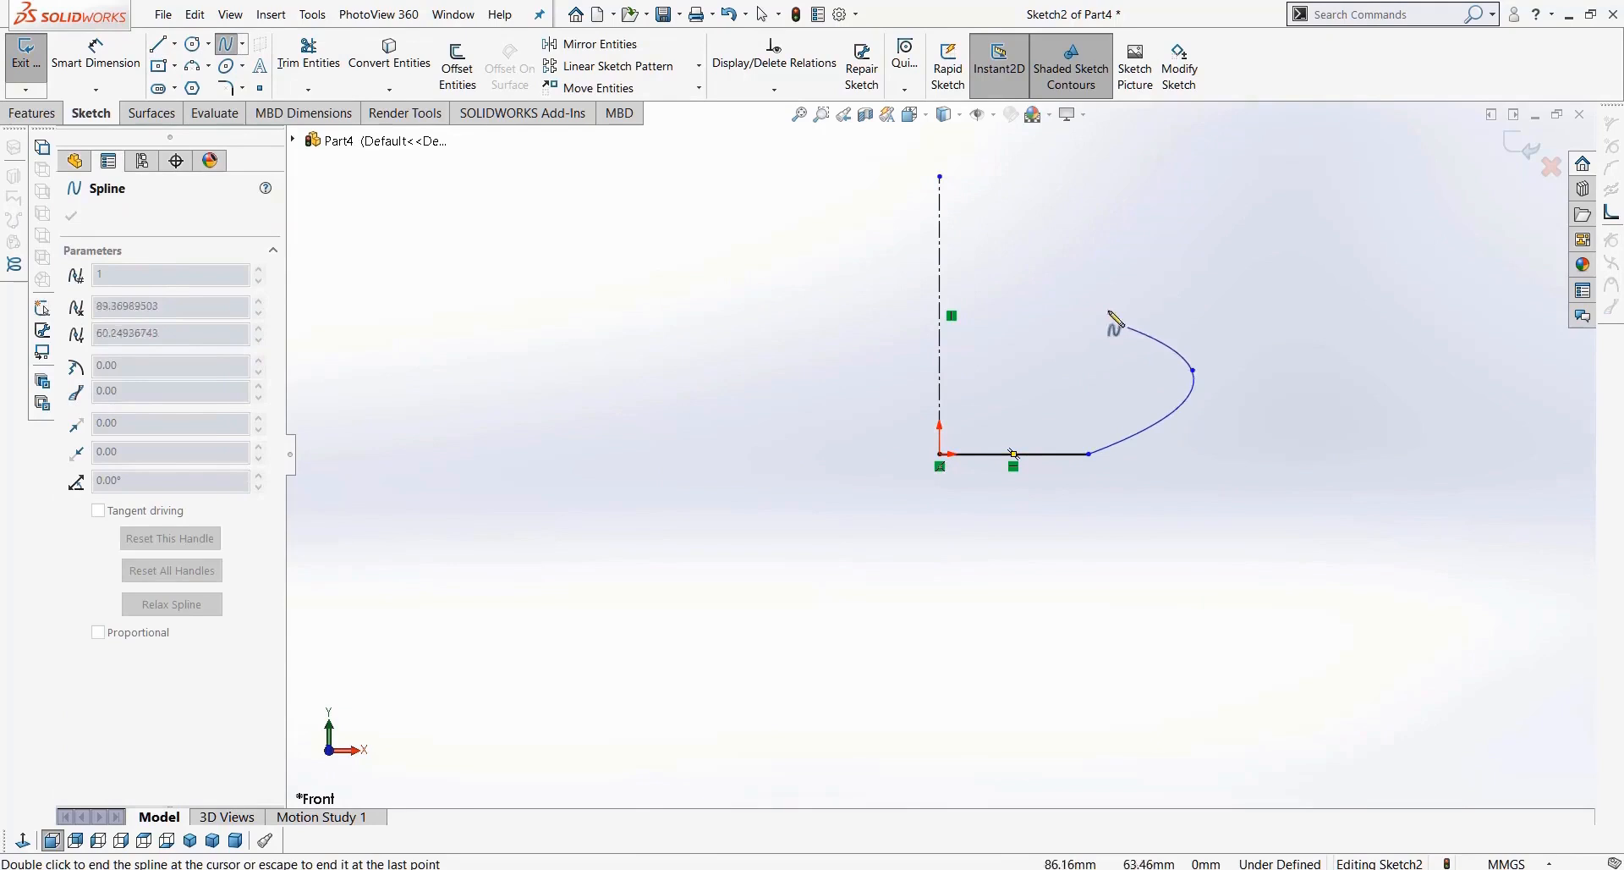
{"action": "left_click", "coordinate": [1062, 238]}
{"action": "middle_click_drag", "start_coordinate": [1072, 239], "coordinate": [994, 349], "text": "ctrl"}
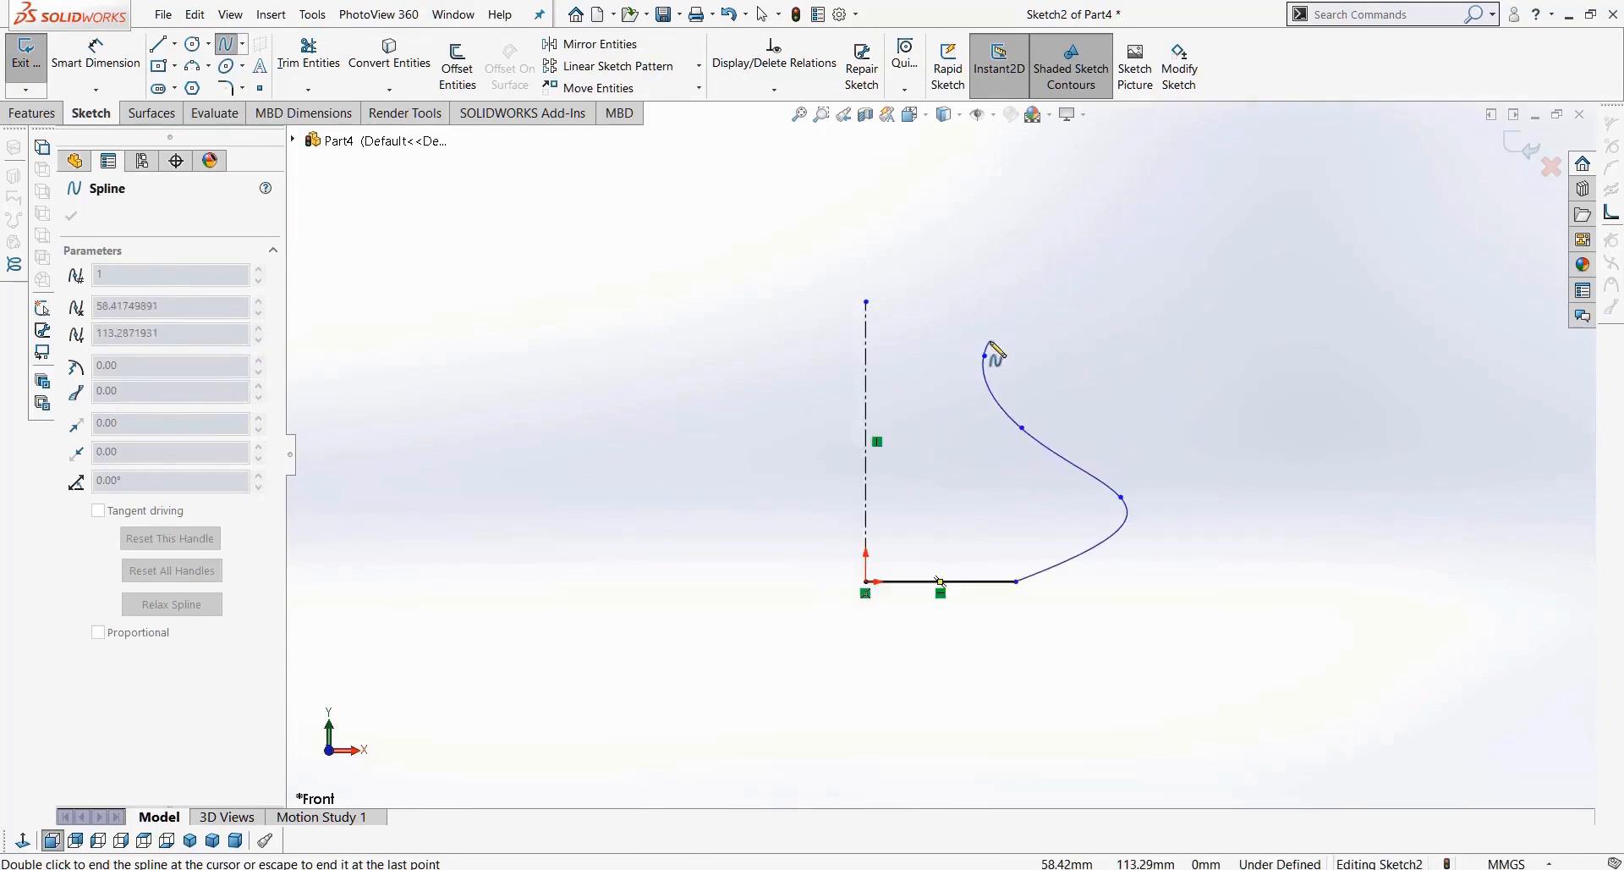
{"action": "left_click", "coordinate": [1009, 301]}
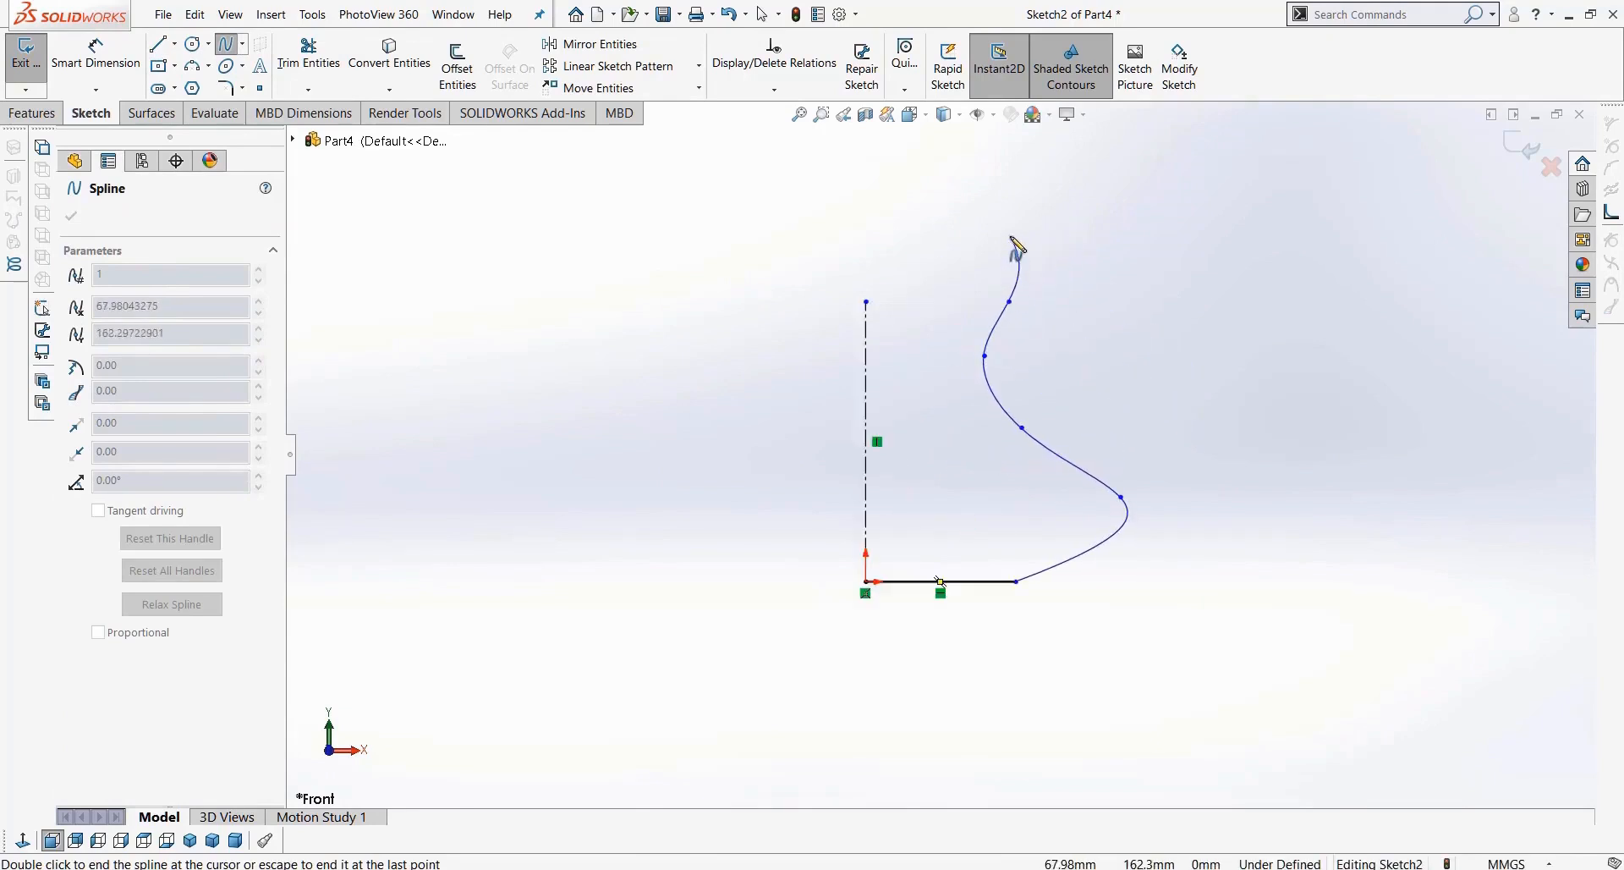
{"action": "left_click", "coordinate": [1054, 235]}
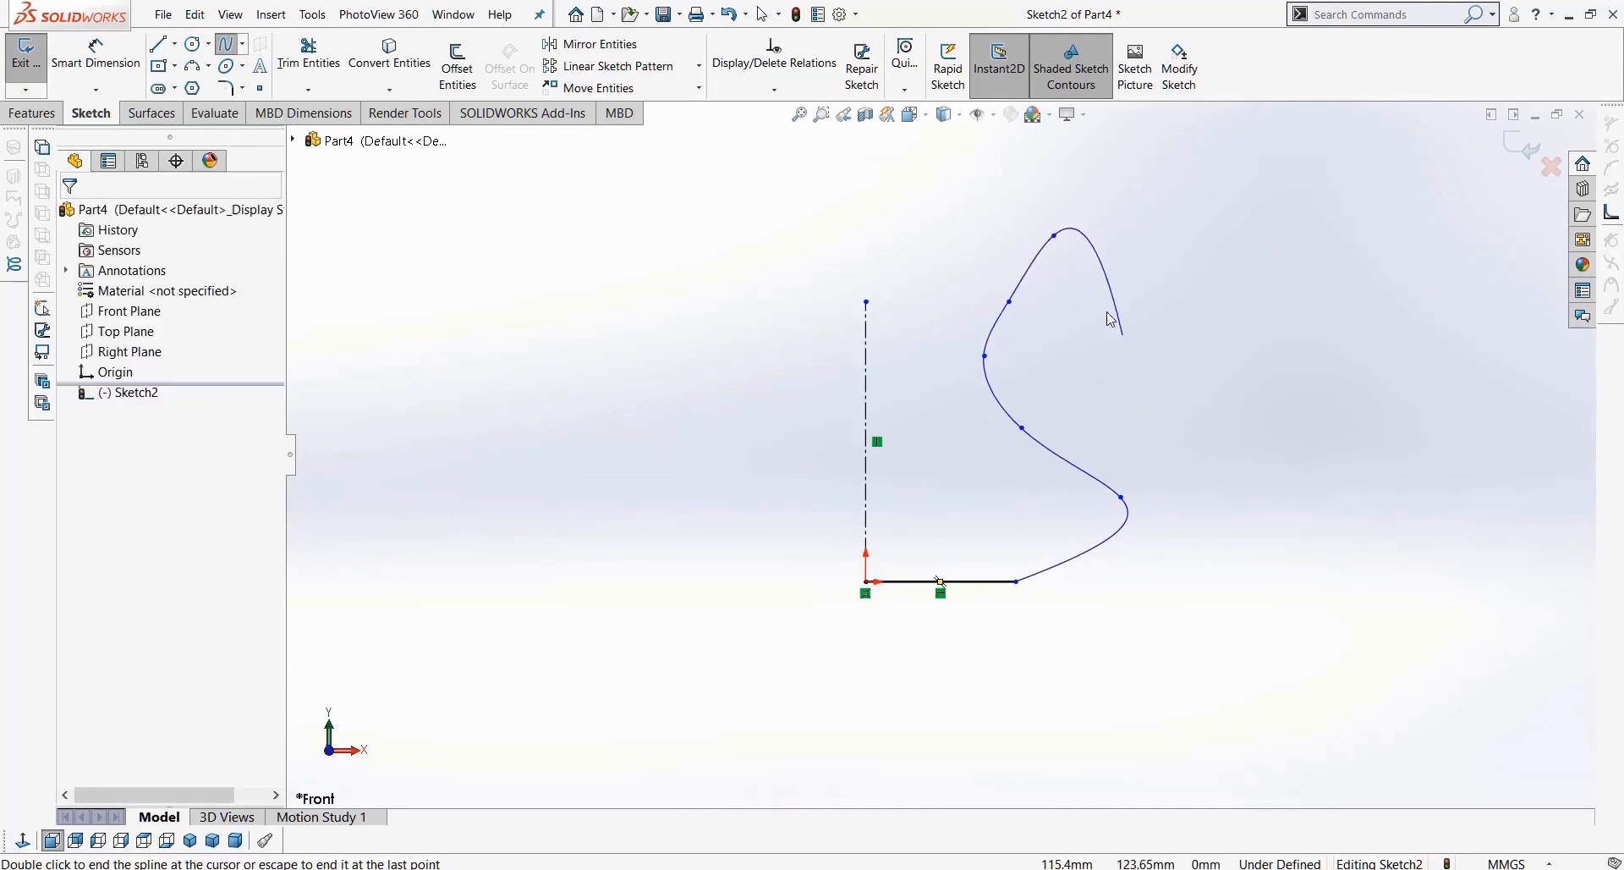
{"action": "key", "text": "Escape"}
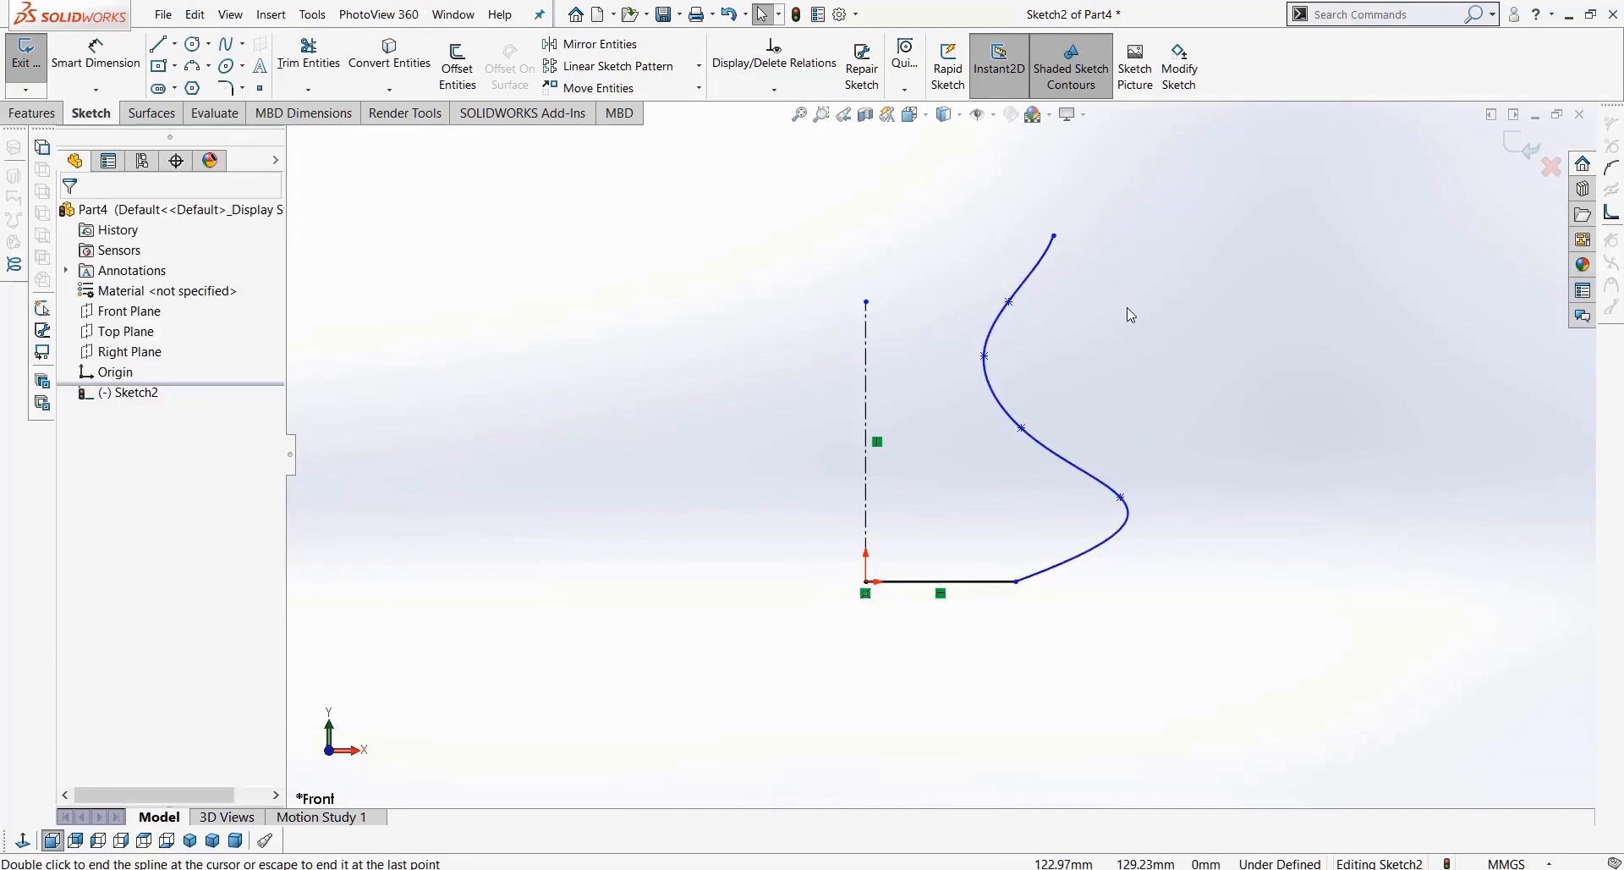
Step: Reshape the spline by adjusting its lower bulge point, moving its upper end down and pulling the upper neck point toward the centreline
{"action": "scroll", "coordinate": [1067, 392], "scroll_direction": "down", "scroll_amount": 2}
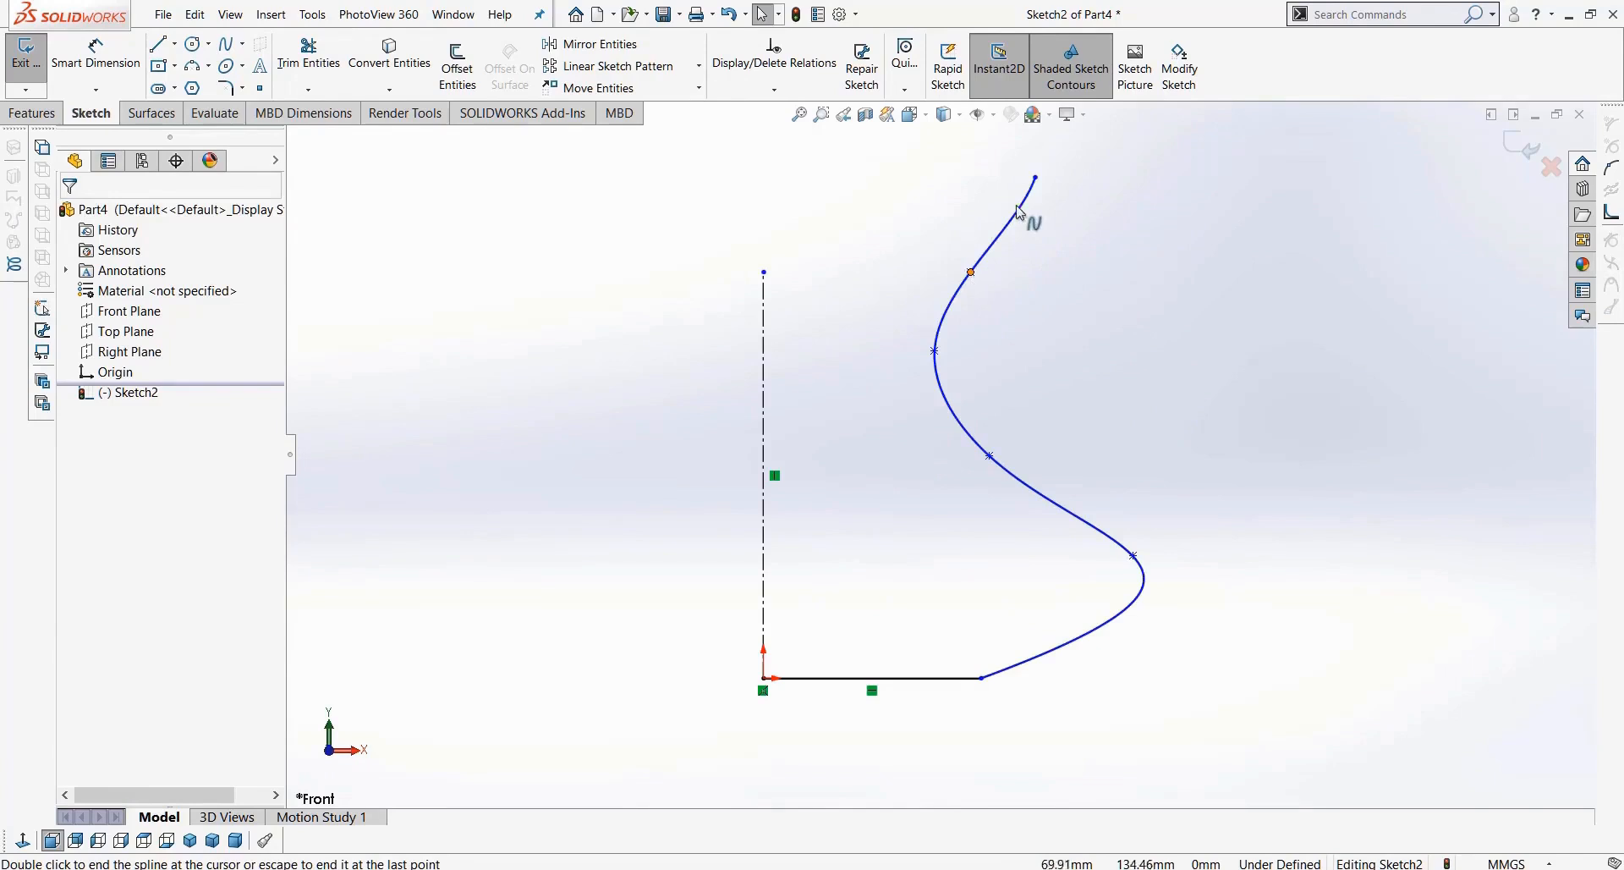
{"action": "mouse_move", "coordinate": [1132, 556]}
{"action": "left_mouse_down"}
{"action": "mouse_move", "coordinate": [1010, 535]}
{"action": "mouse_move", "coordinate": [1153, 540]}
{"action": "mouse_move", "coordinate": [1127, 543]}
{"action": "mouse_move", "coordinate": [1136, 611]}
{"action": "mouse_move", "coordinate": [1154, 567]}
{"action": "left_mouse_up"}
{"action": "mouse_move", "coordinate": [1035, 177]}
{"action": "left_mouse_down"}
{"action": "mouse_move", "coordinate": [990, 213]}
{"action": "mouse_move", "coordinate": [1037, 215]}
{"action": "mouse_move", "coordinate": [1026, 199]}
{"action": "left_mouse_up"}
{"action": "left_click_drag", "start_coordinate": [969, 274], "coordinate": [934, 293]}
{"action": "mouse_move", "coordinate": [937, 358]}
{"action": "left_mouse_down"}
{"action": "mouse_move", "coordinate": [911, 393]}
{"action": "mouse_move", "coordinate": [935, 360]}
{"action": "left_mouse_up"}
{"action": "left_click", "coordinate": [1004, 375]}
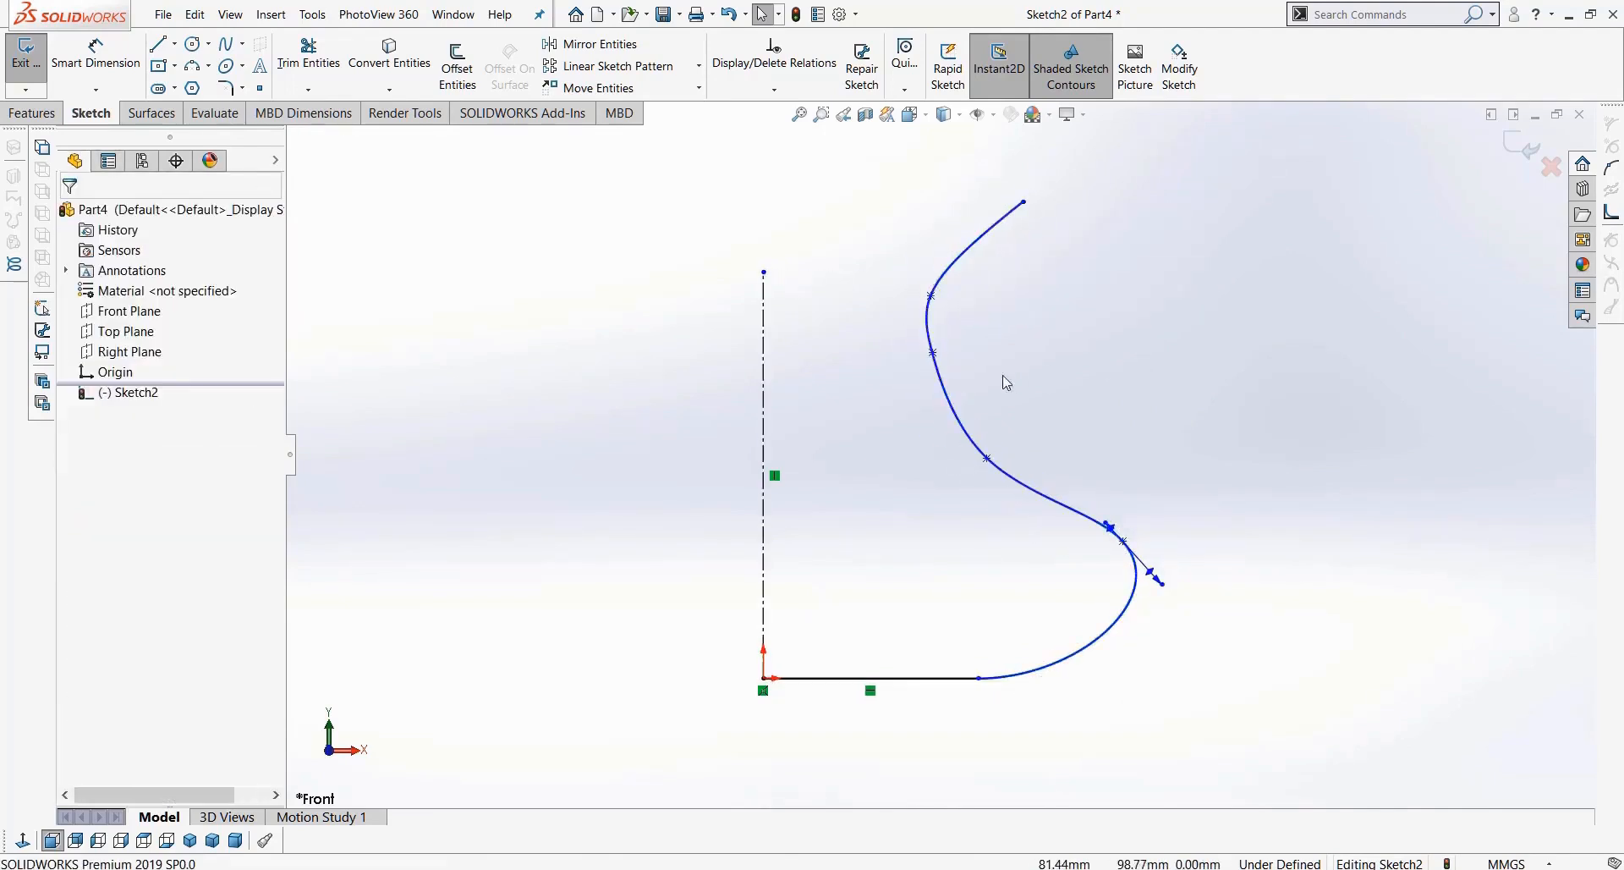
Step: Delete the lower of the two neck points on the spline and move the remaining neck point and upper end toward the centreline
{"action": "left_click", "coordinate": [932, 352]}
{"action": "key", "text": "Delete"}
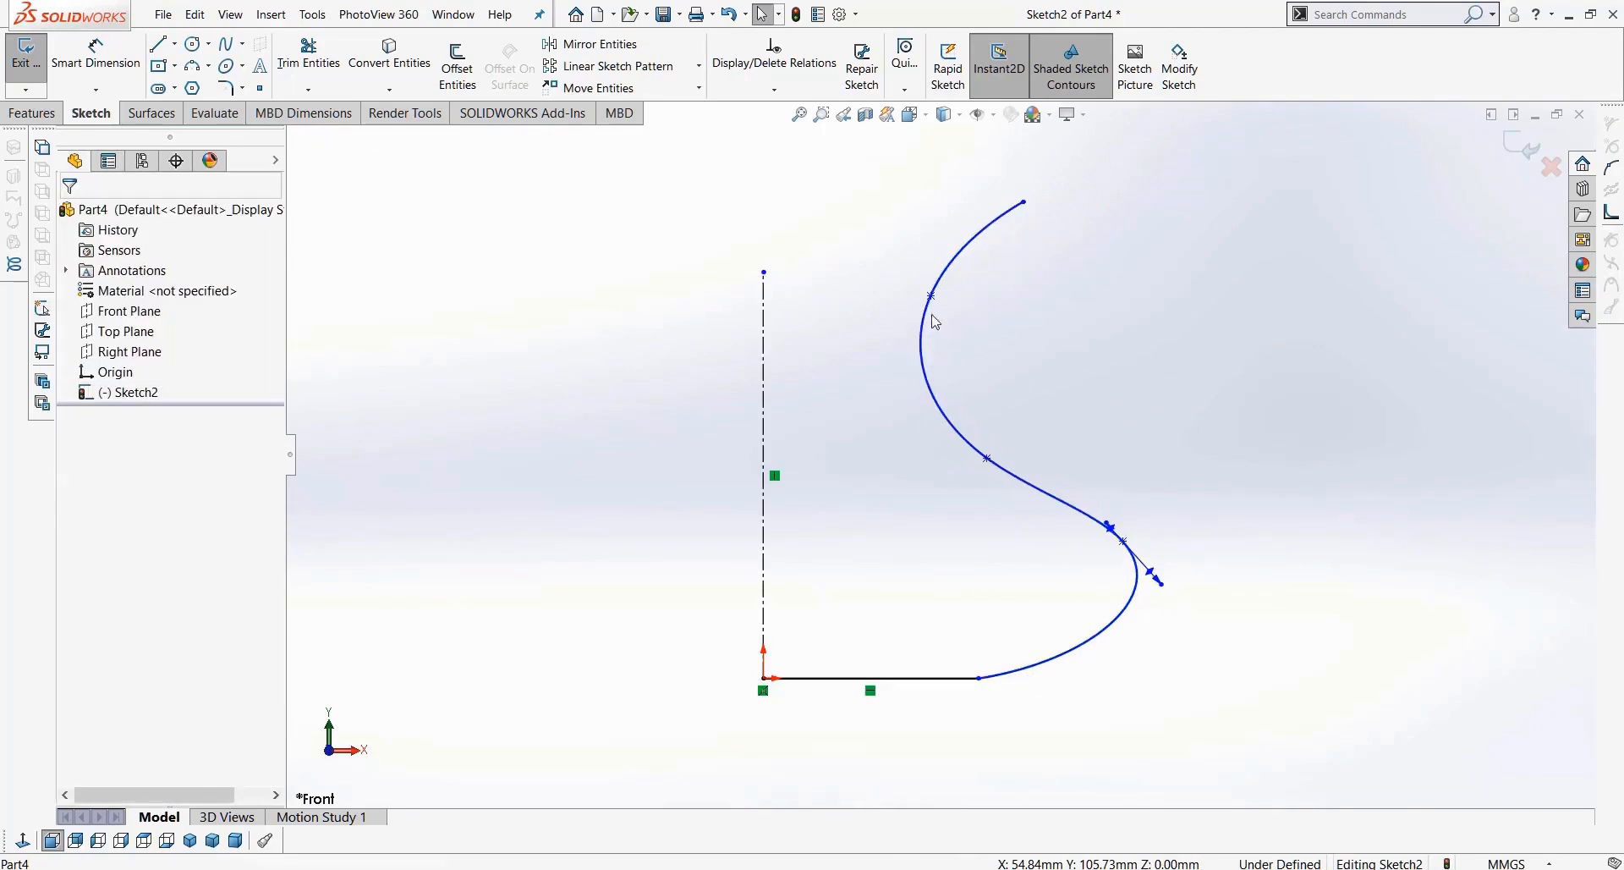
{"action": "left_click_drag", "start_coordinate": [931, 295], "coordinate": [889, 329]}
{"action": "left_click_drag", "start_coordinate": [1024, 203], "coordinate": [924, 200]}
{"action": "left_click", "coordinate": [1175, 379]}
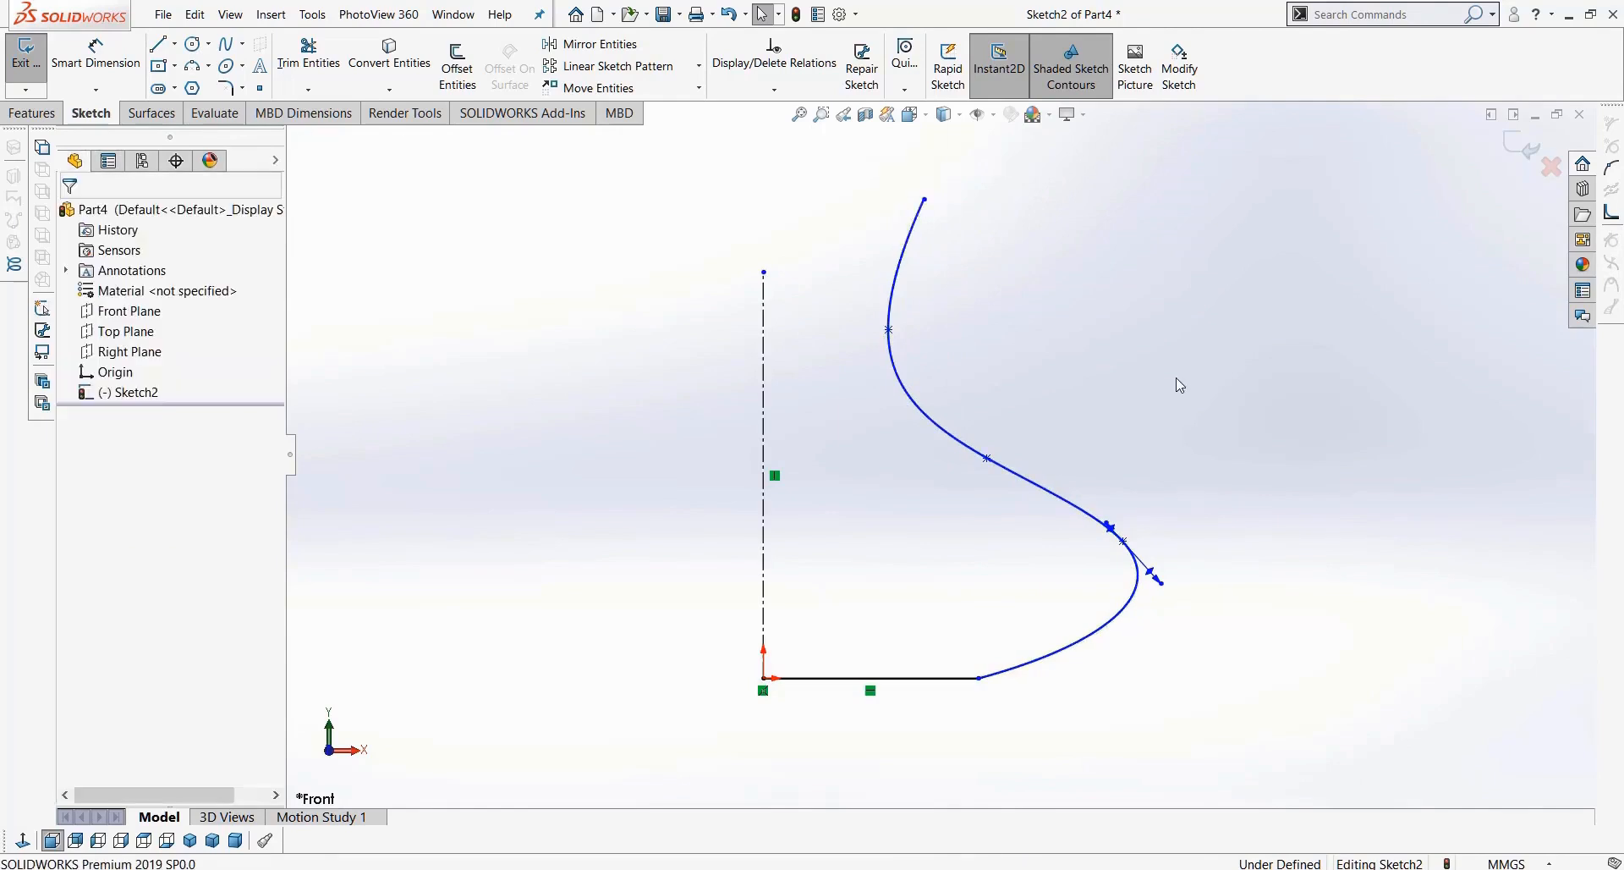
Step: Move the spline's bulge point inward and extend the vertical construction line to about 188 mm above the origin
{"action": "left_click_drag", "start_coordinate": [1124, 540], "coordinate": [1086, 515]}
{"action": "left_click", "coordinate": [1236, 392]}
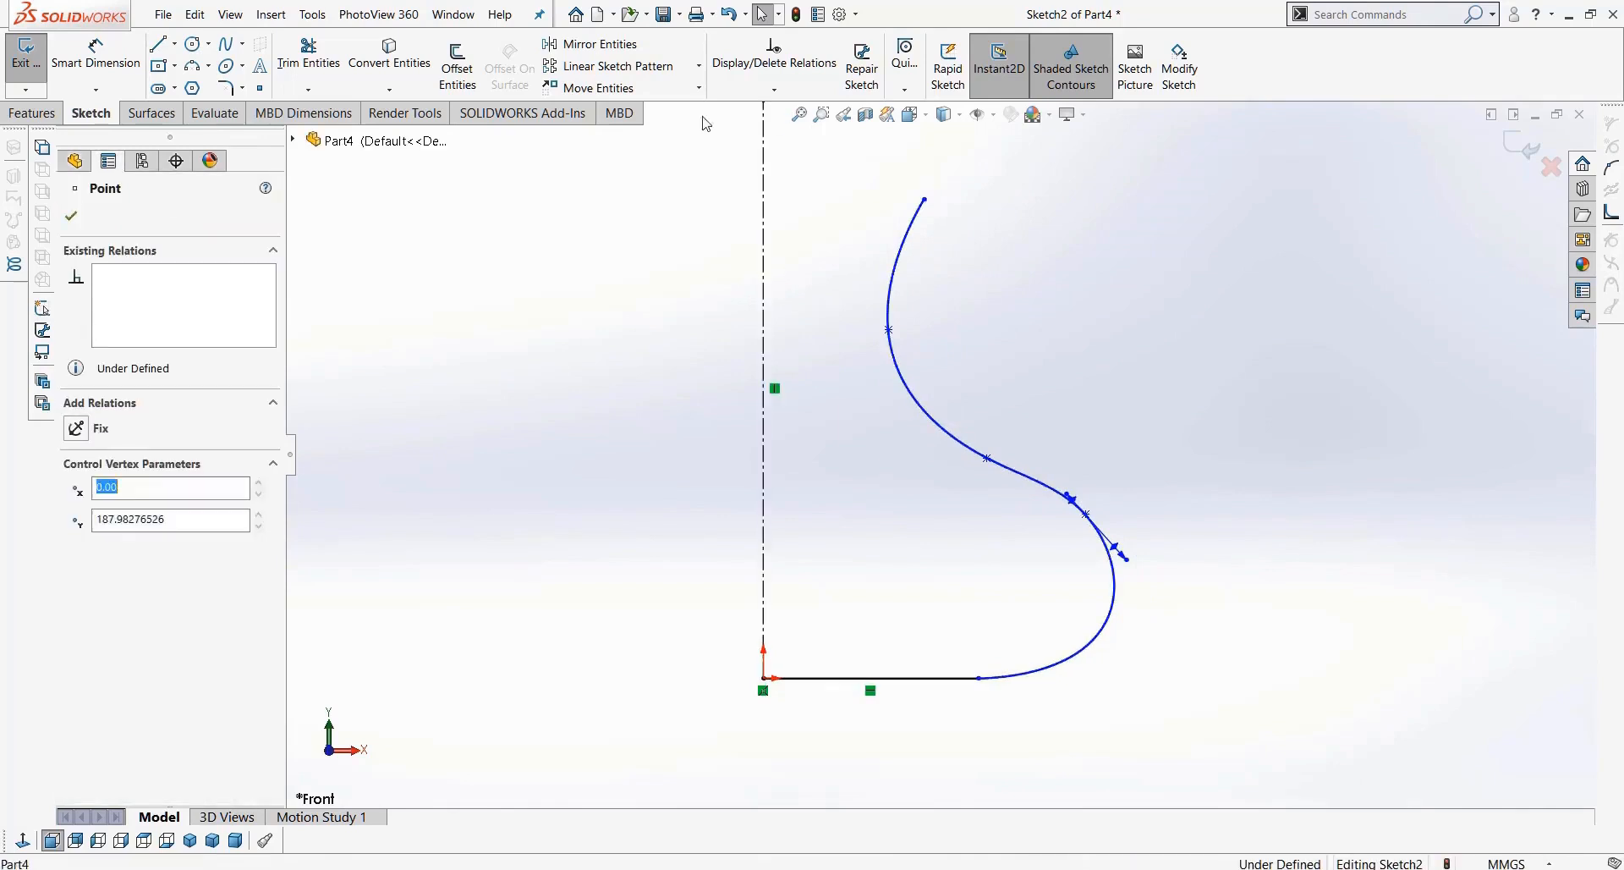
Step: Draw a horizontal line about 54 mm long from the spline's upper end to the vertical construction line
{"action": "left_click", "coordinate": [157, 44]}
{"action": "left_click", "coordinate": [924, 200]}
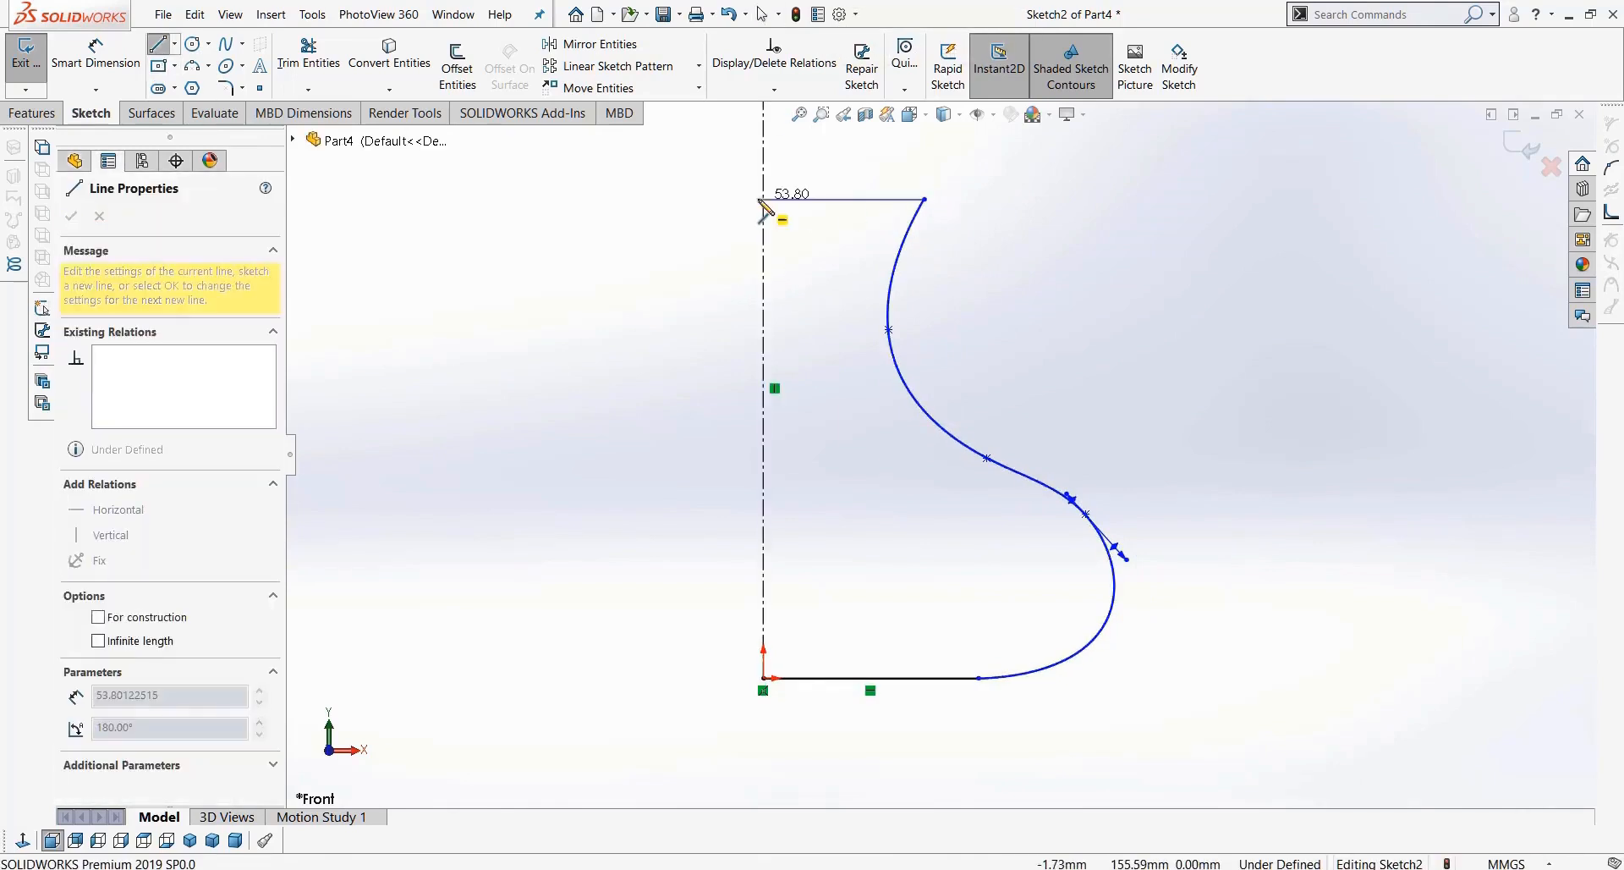
{"action": "left_click", "coordinate": [764, 200]}
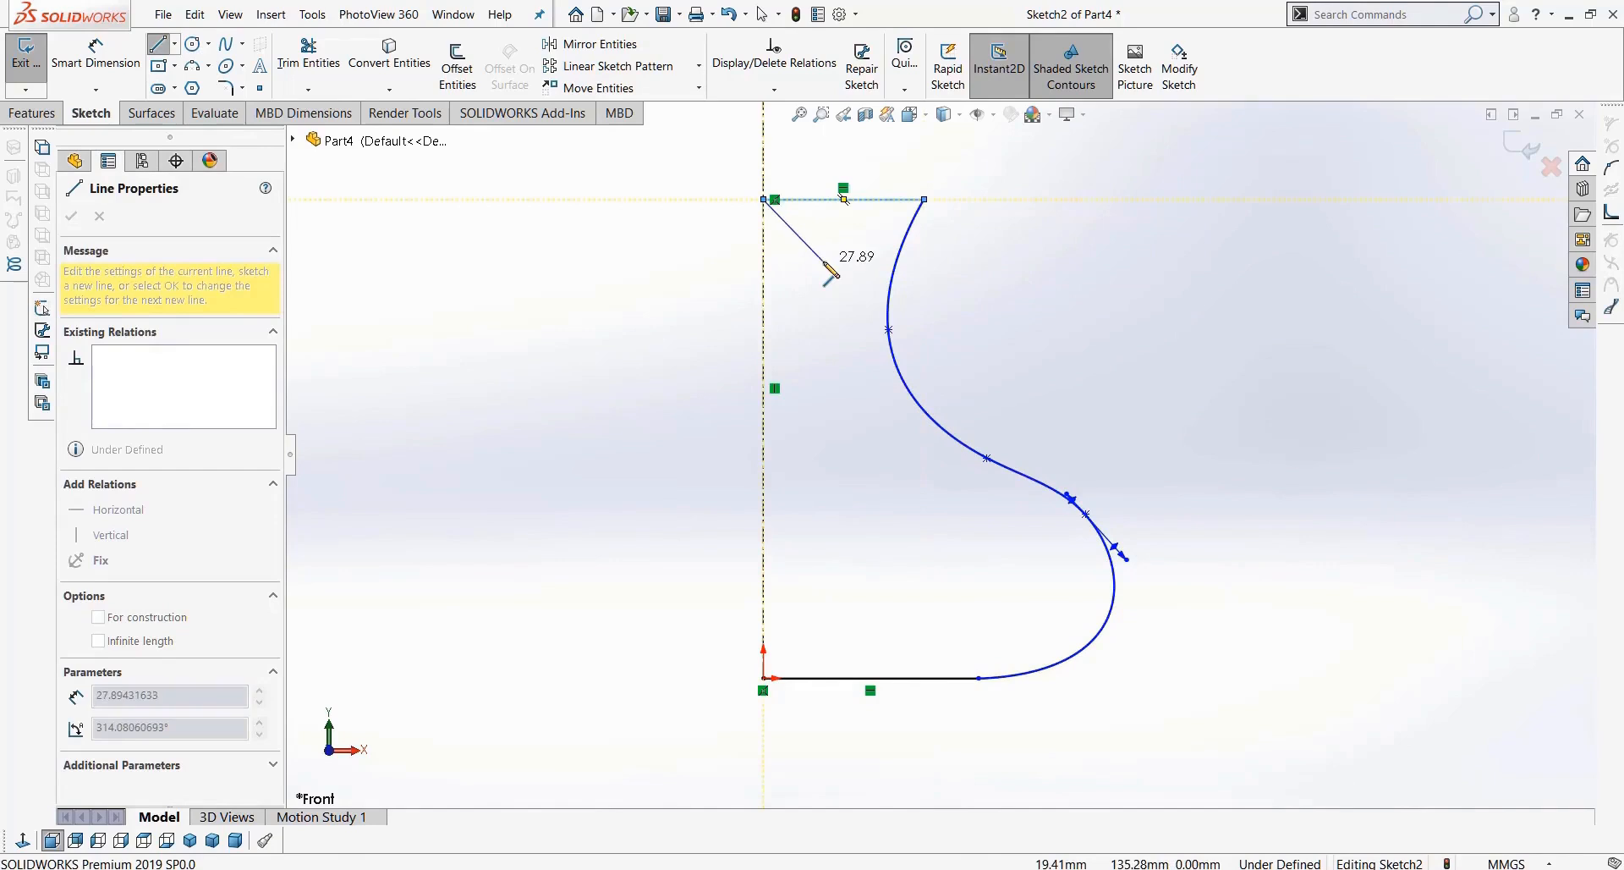
{"action": "key", "text": "Escape"}
{"action": "key", "text": "Escape"}
Step: Close the profile with a vertical line about 155 mm long, from the upper line's inner end along the centreline to the origin
{"action": "left_click", "coordinate": [157, 45]}
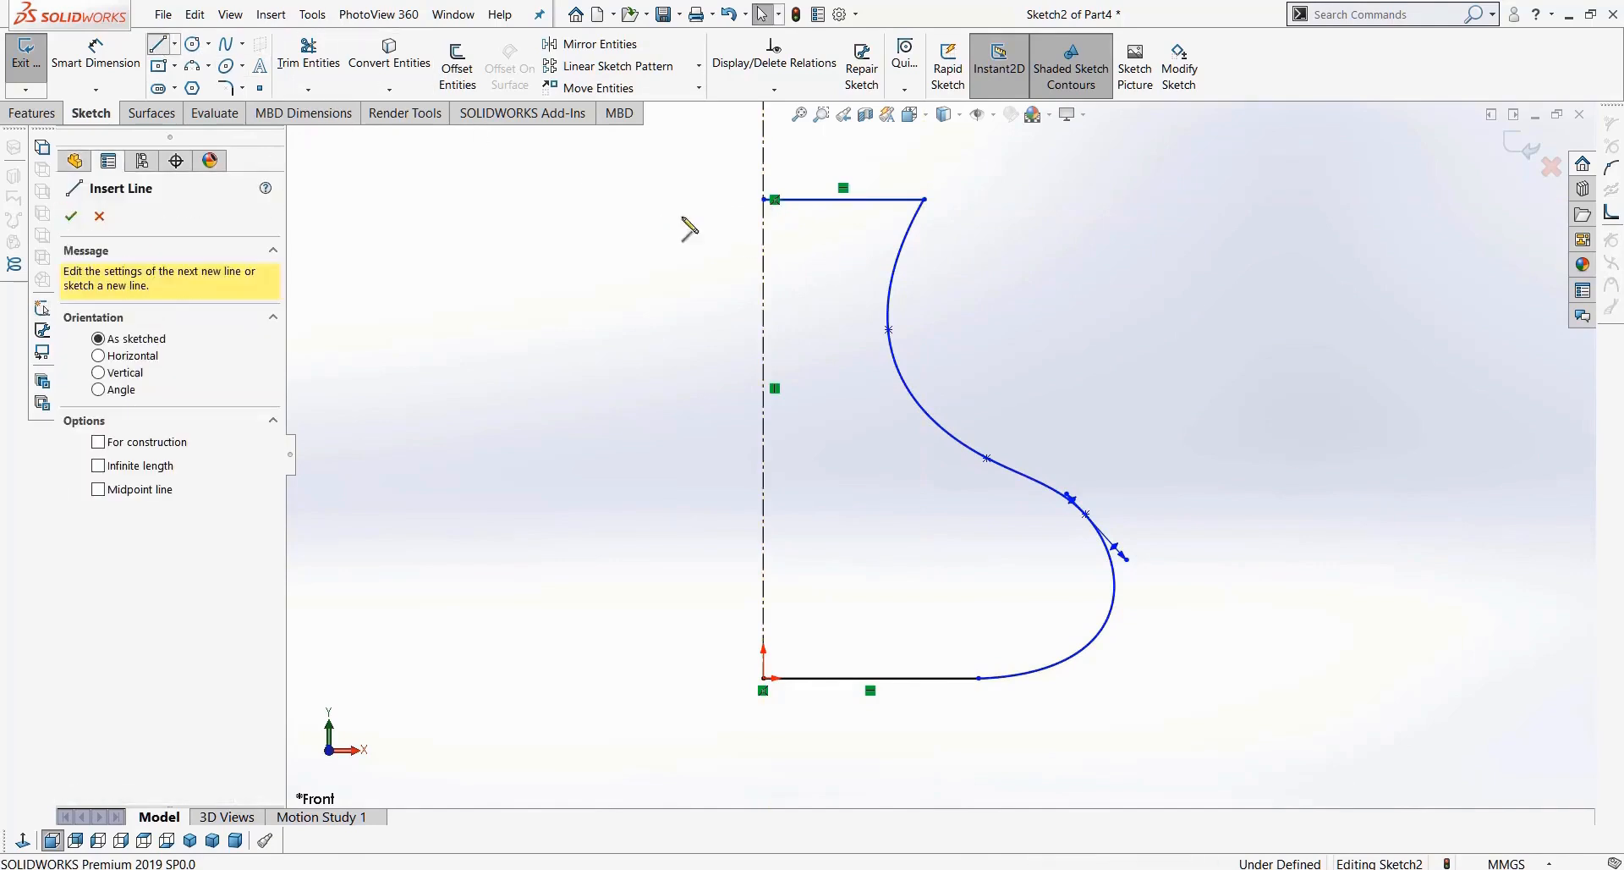
{"action": "left_click", "coordinate": [764, 200]}
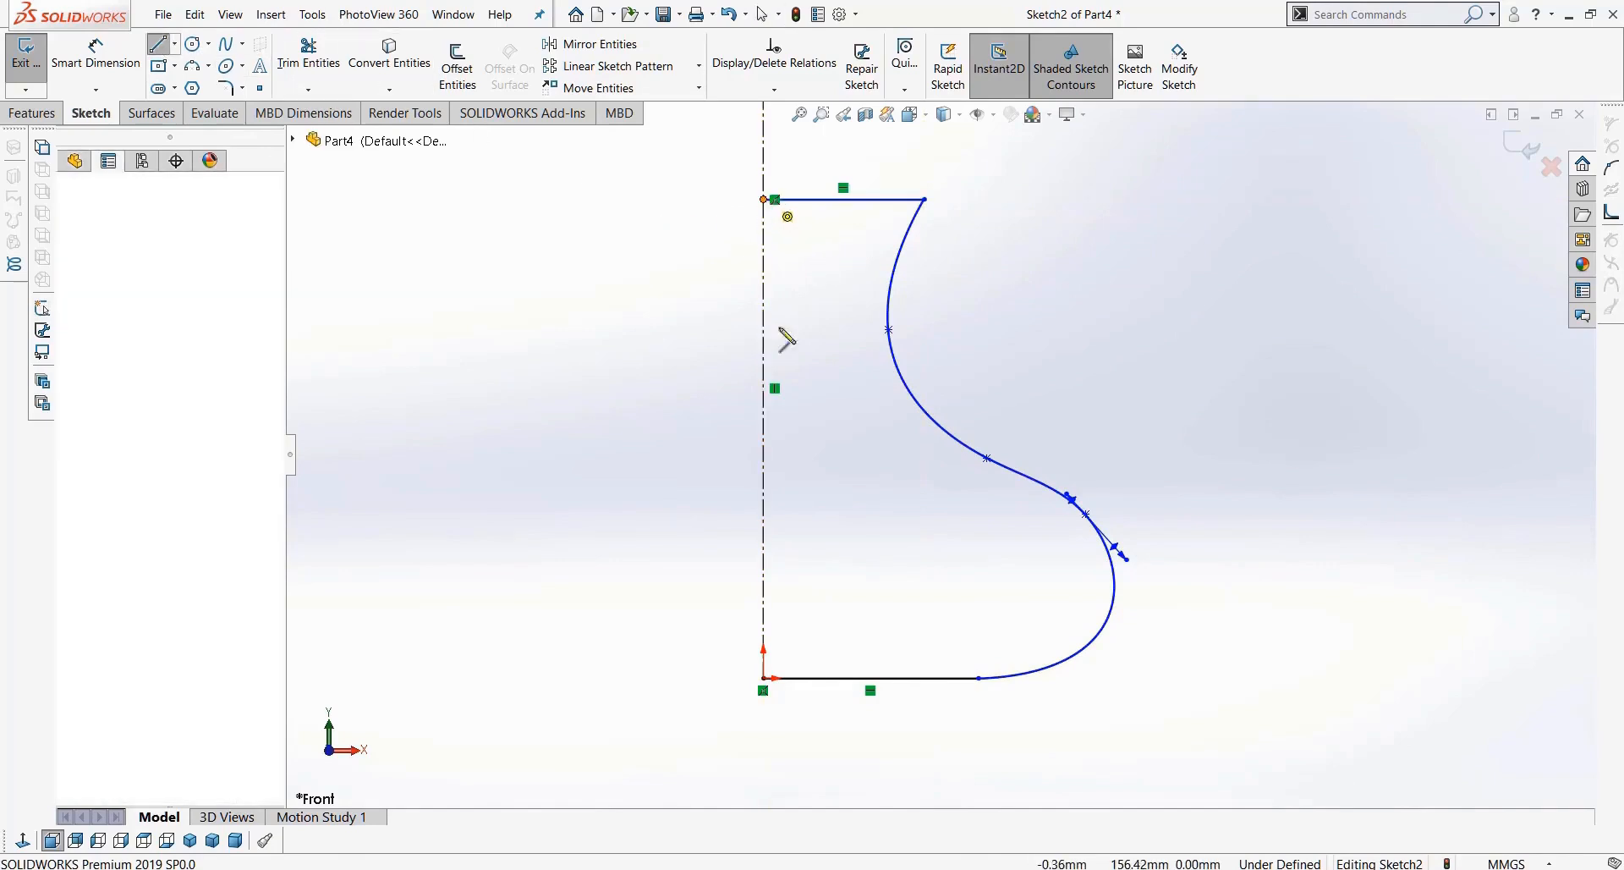
{"action": "left_click", "coordinate": [764, 678]}
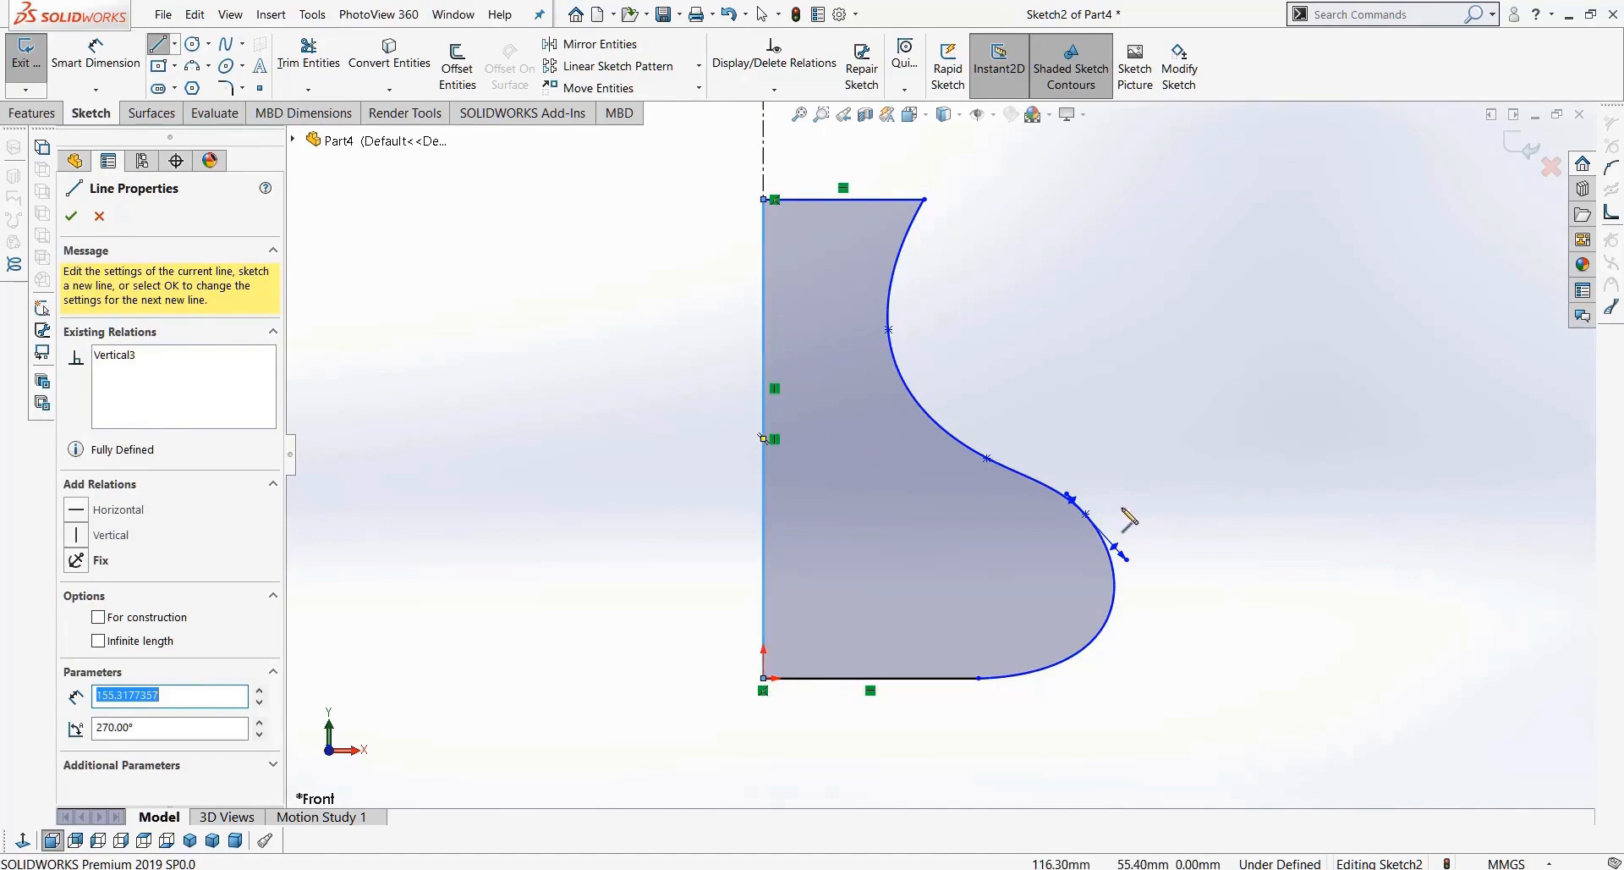
{"action": "key", "text": "Escape"}
{"action": "key", "text": "Escape"}
Step: Move the spline's bulge point inward and up, and delete the neighbouring point between it and the neck
{"action": "left_click_drag", "start_coordinate": [1083, 516], "coordinate": [1000, 476]}
{"action": "left_click", "coordinate": [987, 458]}
{"action": "key", "text": "Delete"}
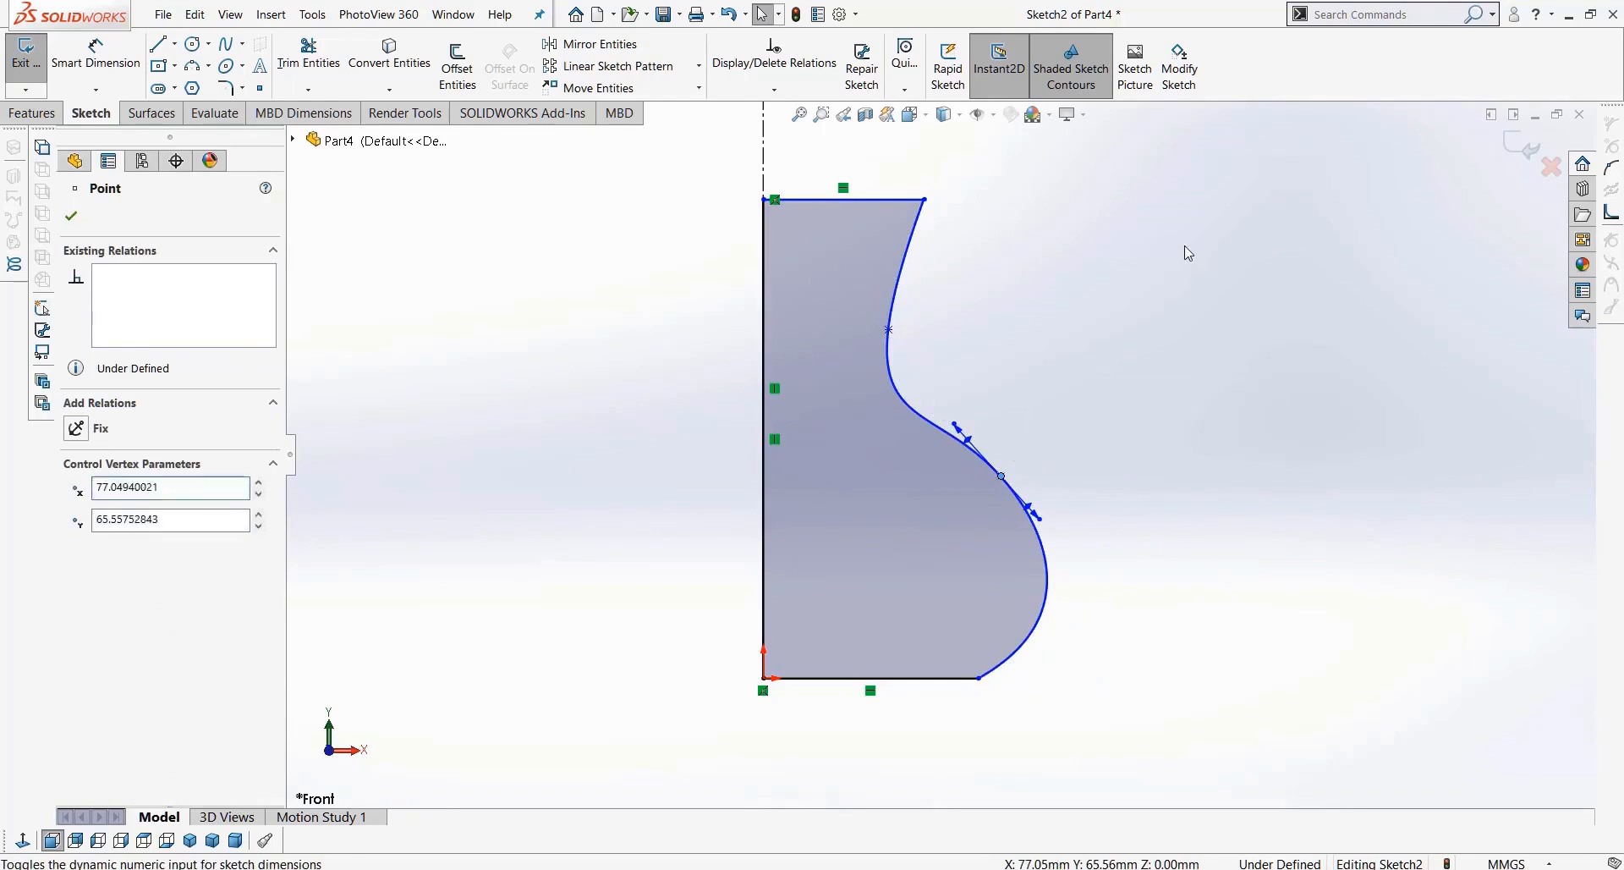
{"action": "left_click", "coordinate": [1187, 253]}
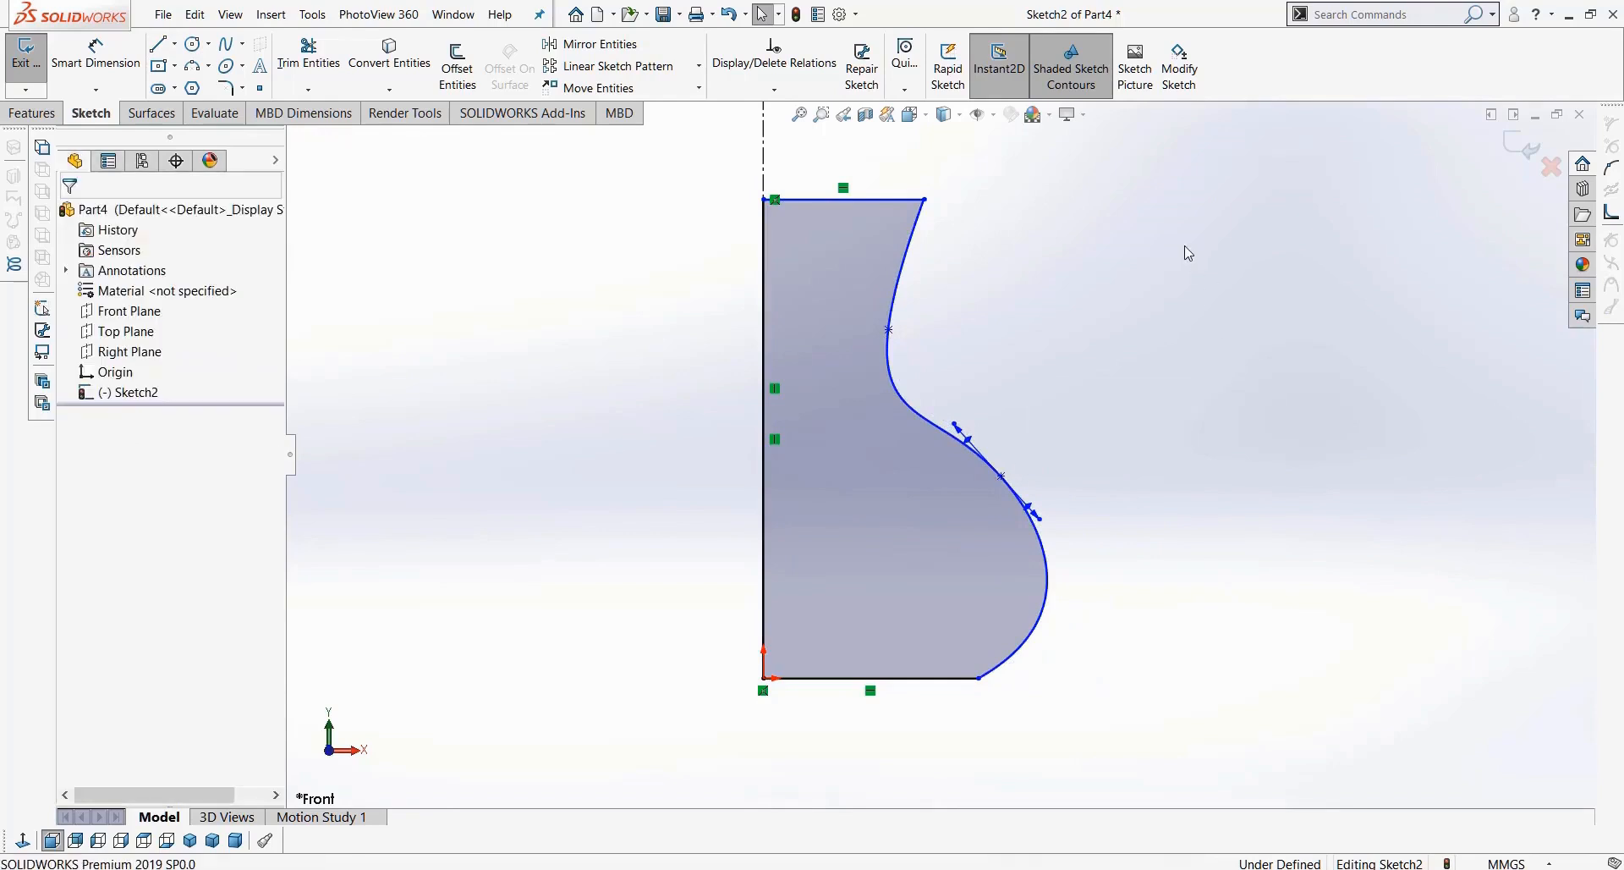
Step: Start a boss extrusion of the closed half profile from the sketch plane
{"action": "left_click", "coordinate": [34, 113]}
{"action": "left_click", "coordinate": [39, 89]}
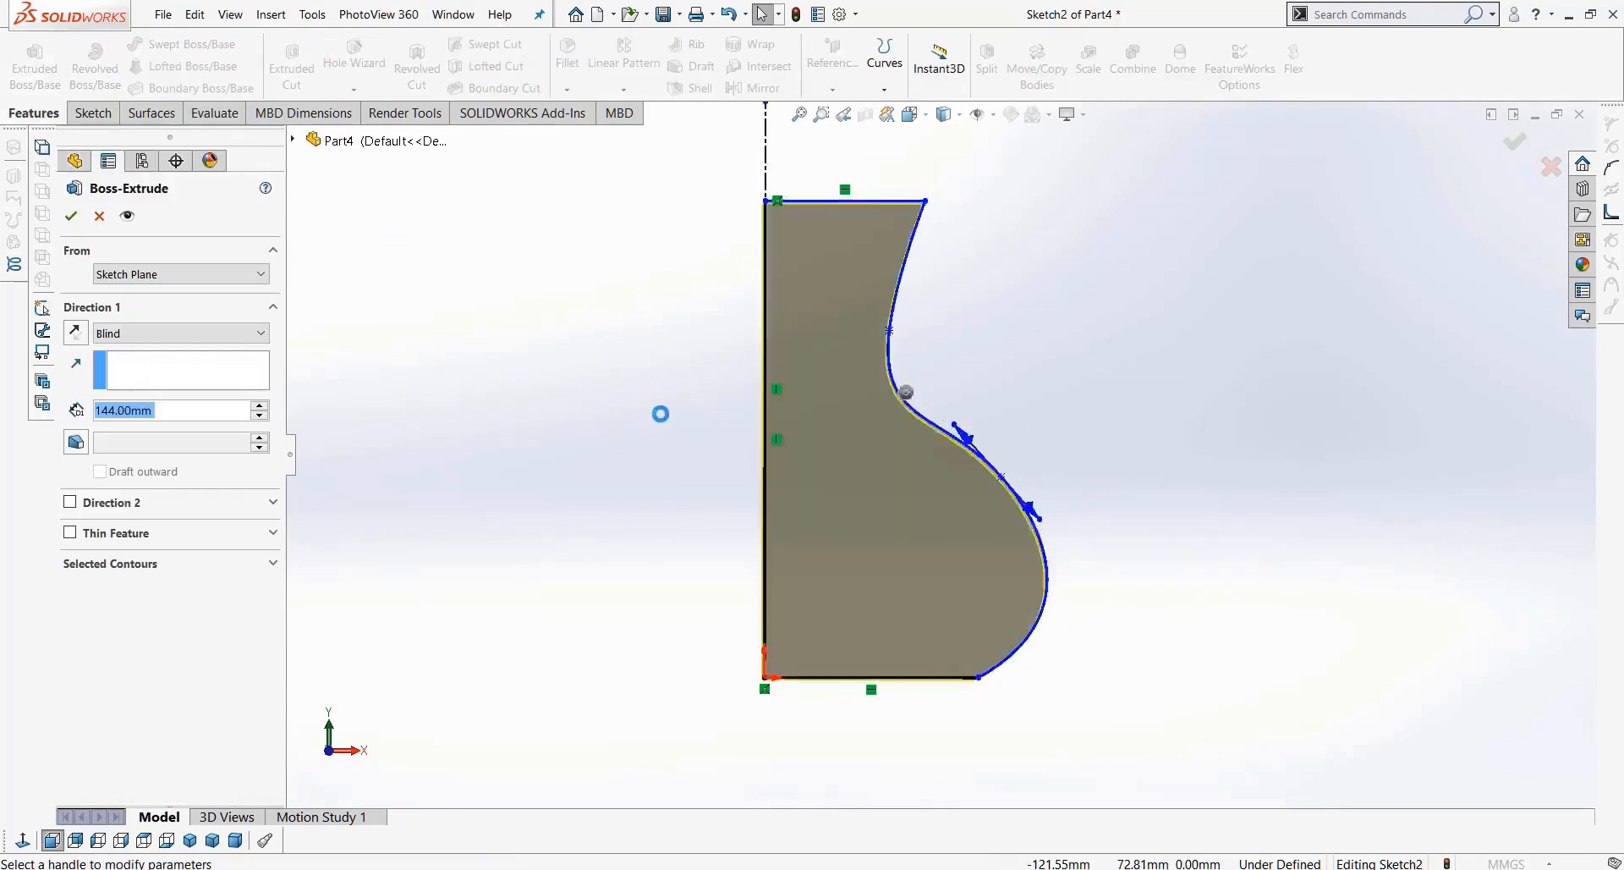
Step: Discard the pending extrusion and revolve the vase profile 360 degrees about the vertical centreline
{"action": "left_click", "coordinate": [95, 204]}
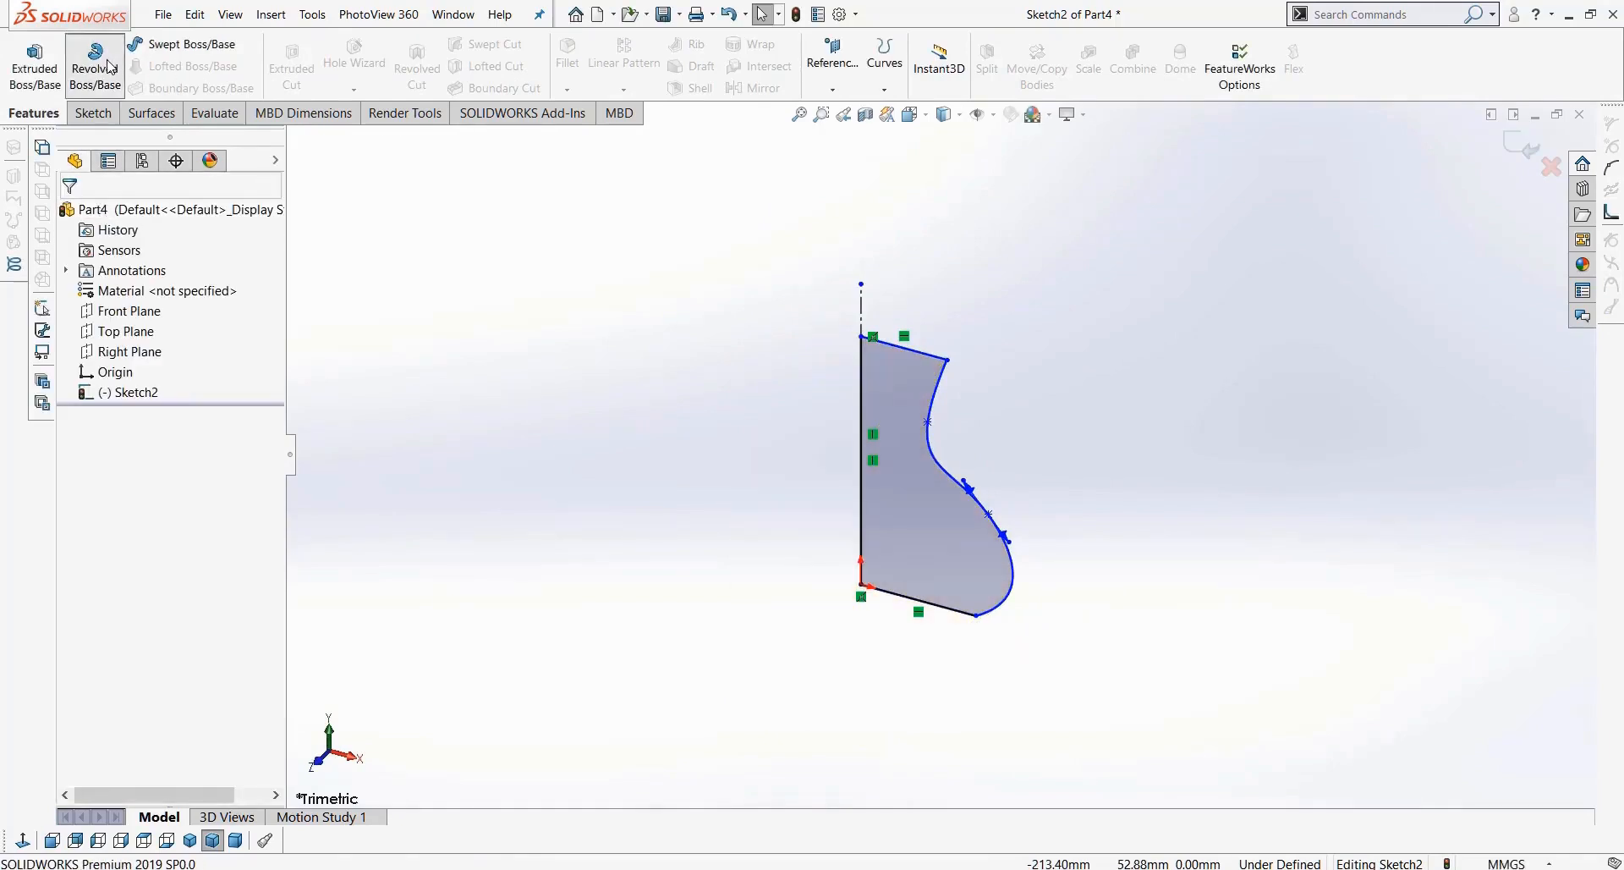
{"action": "left_click", "coordinate": [94, 61]}
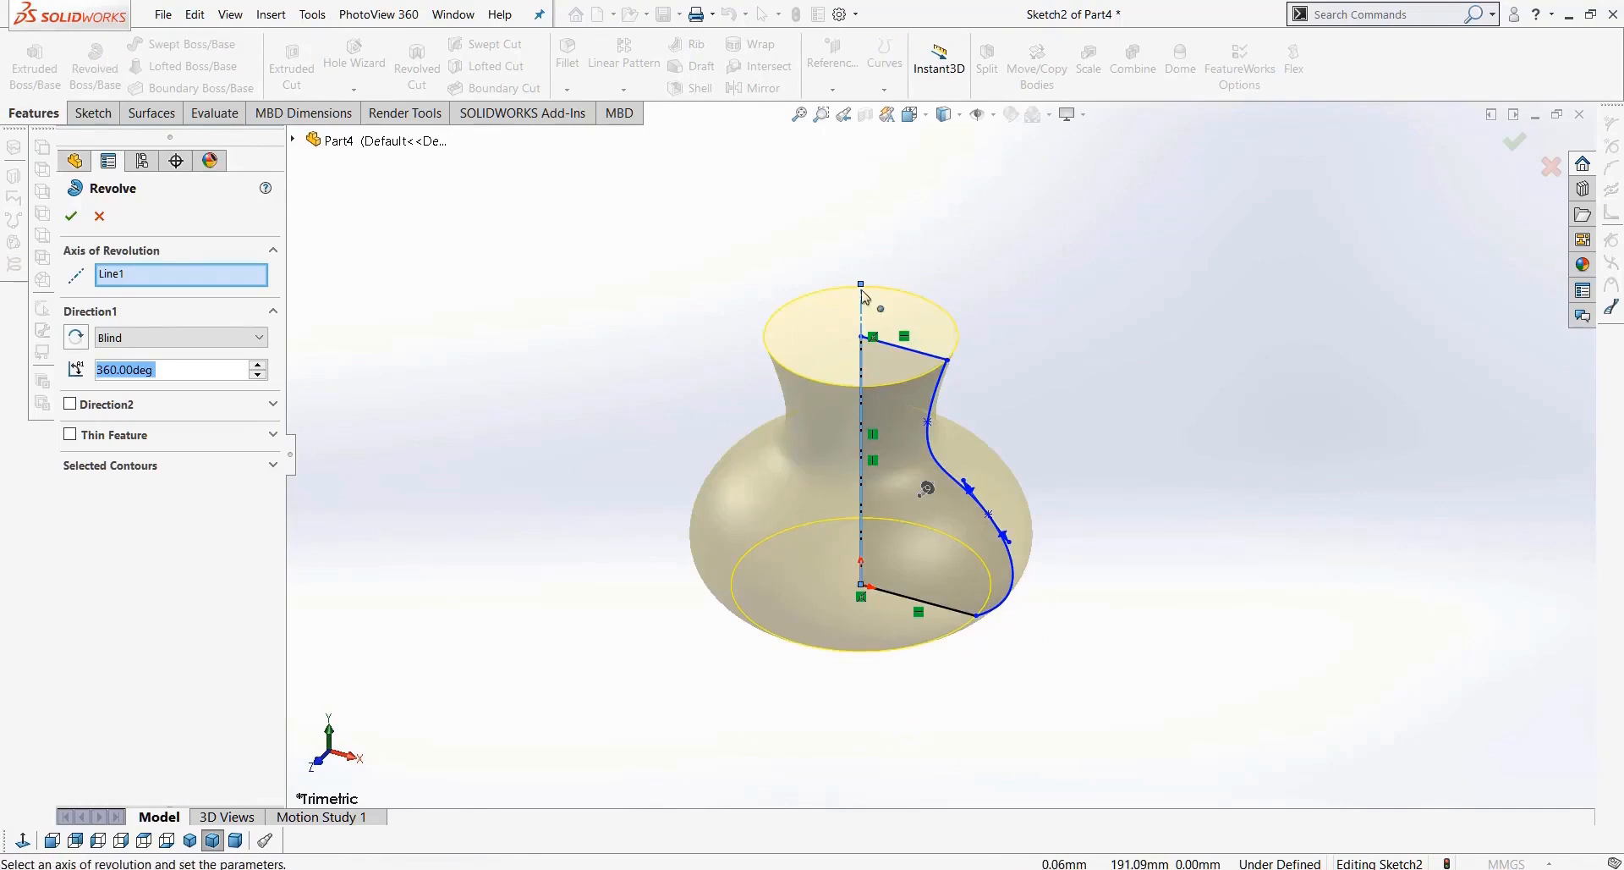
{"action": "mouse_move", "coordinate": [864, 325]}
{"action": "middle_mouse_down"}
{"action": "mouse_move", "coordinate": [1014, 478]}
{"action": "mouse_move", "coordinate": [1011, 504]}
{"action": "middle_mouse_up"}
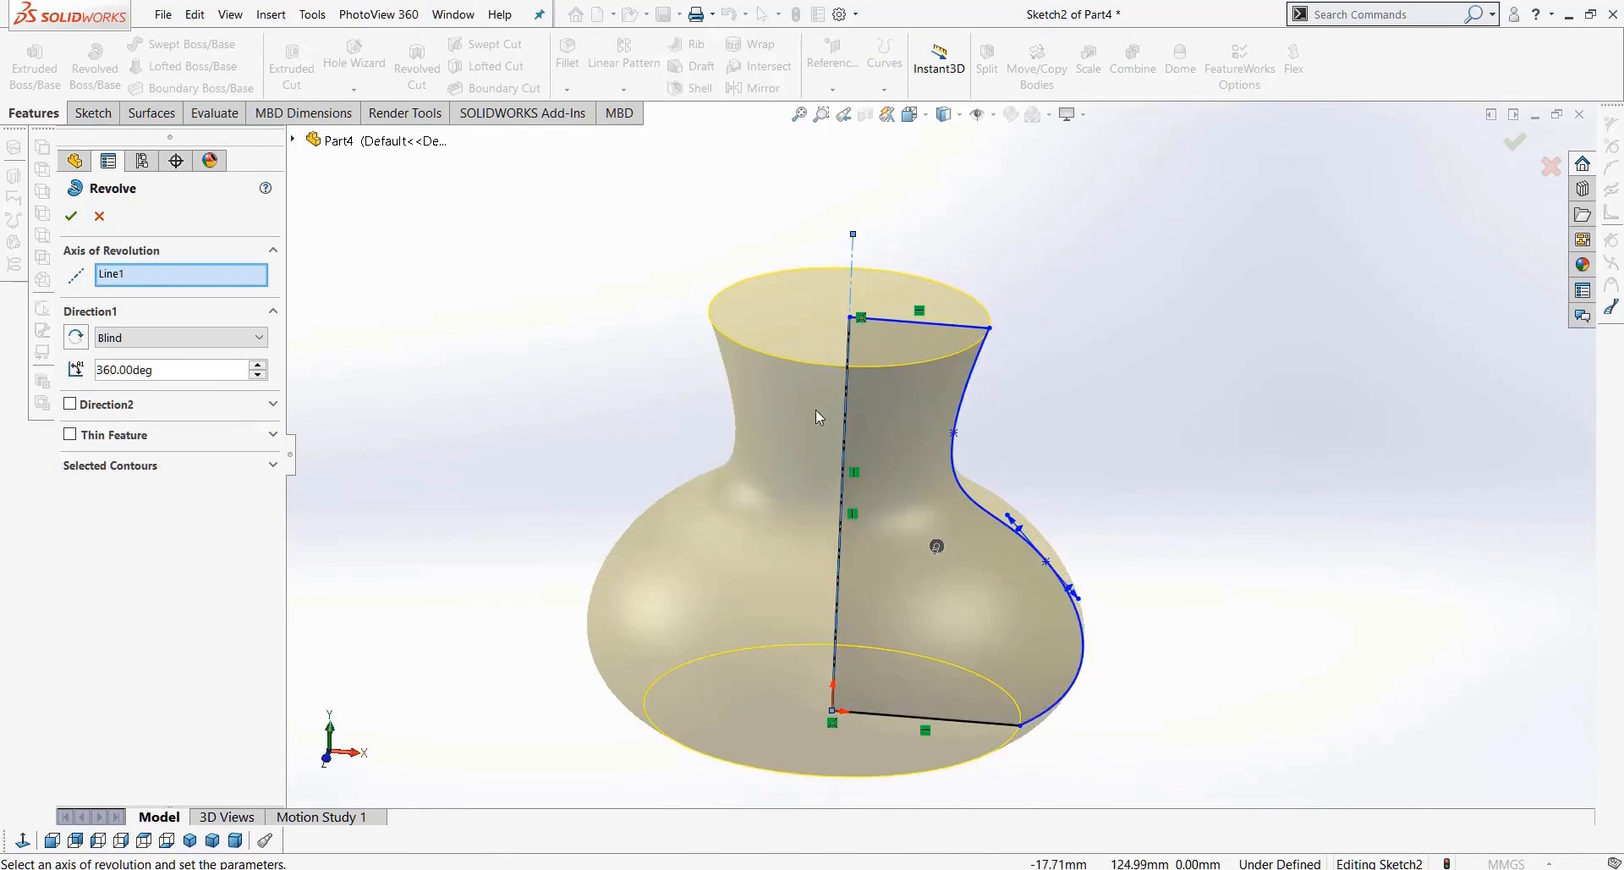
{"action": "left_click", "coordinate": [71, 216]}
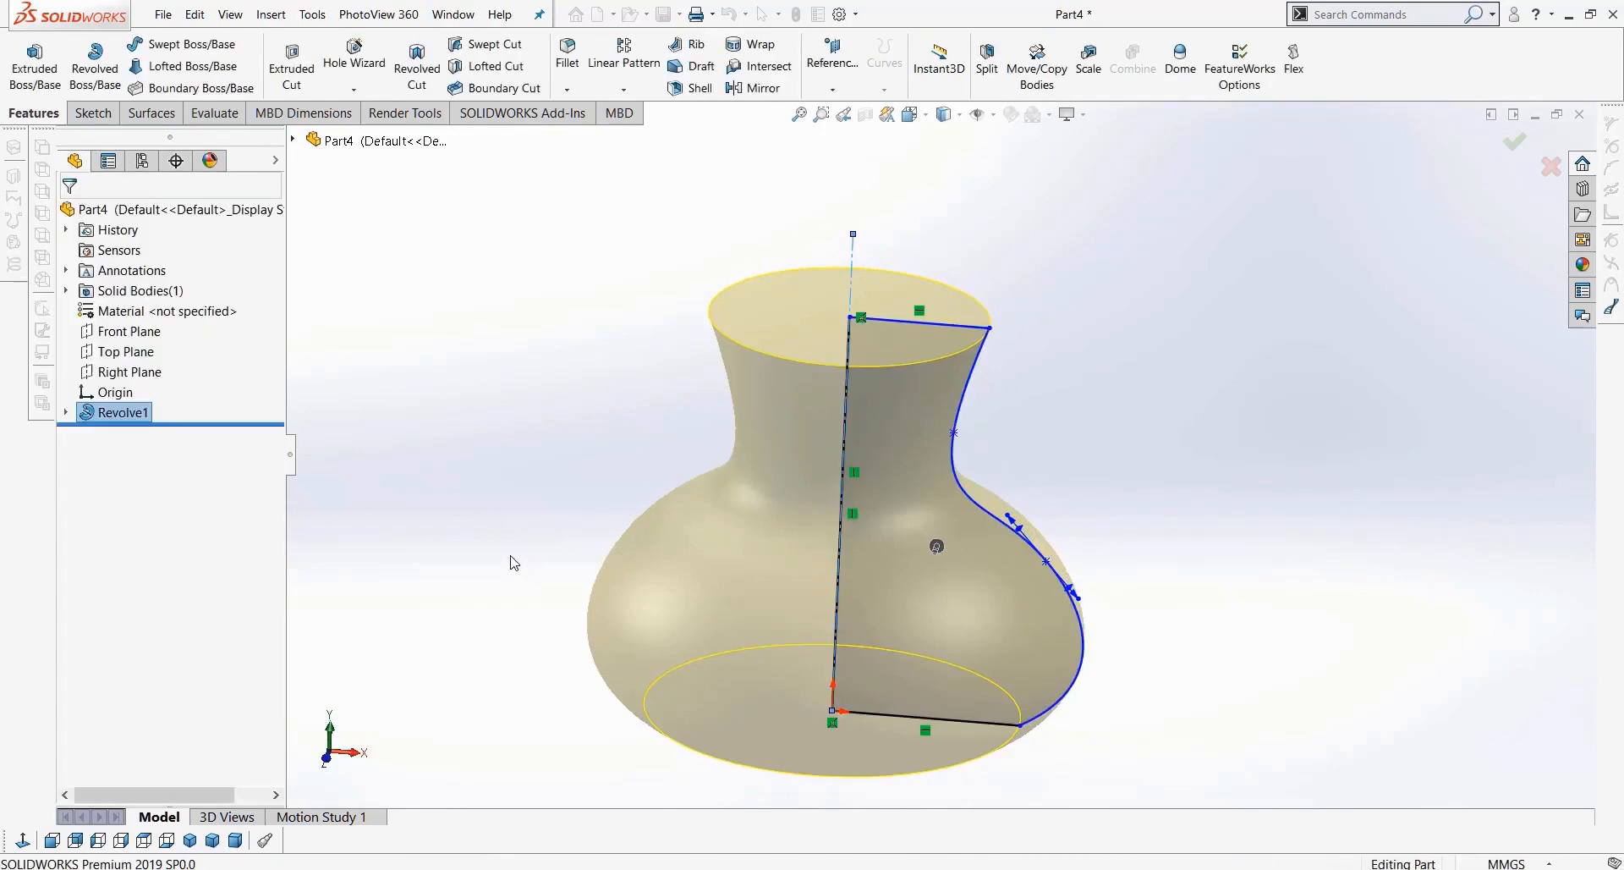
{"action": "middle_click_drag", "start_coordinate": [590, 419], "coordinate": [812, 542]}
Step: Change the revolve's axis of revolution to the horizontal line at the top of the vase profile
{"action": "right_click", "coordinate": [118, 413]}
{"action": "left_click", "coordinate": [233, 361]}
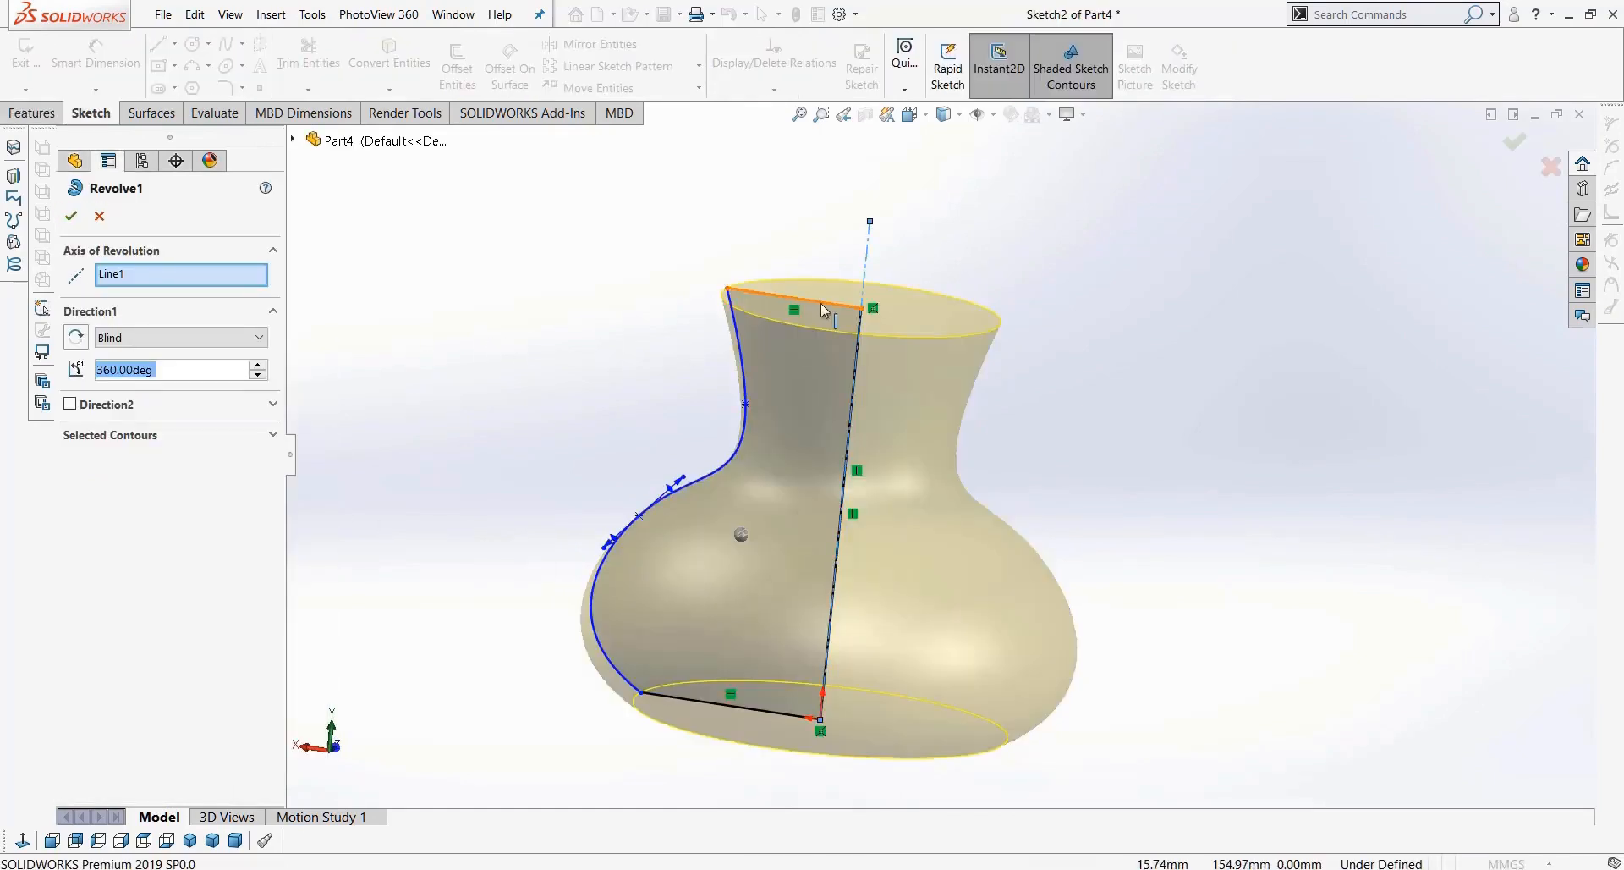
{"action": "left_click", "coordinate": [821, 305]}
{"action": "mouse_move", "coordinate": [1033, 373]}
{"action": "middle_mouse_down"}
{"action": "mouse_move", "coordinate": [1160, 351]}
{"action": "mouse_move", "coordinate": [1092, 200]}
{"action": "mouse_move", "coordinate": [1046, 255]}
{"action": "mouse_move", "coordinate": [1059, 273]}
{"action": "middle_mouse_up"}
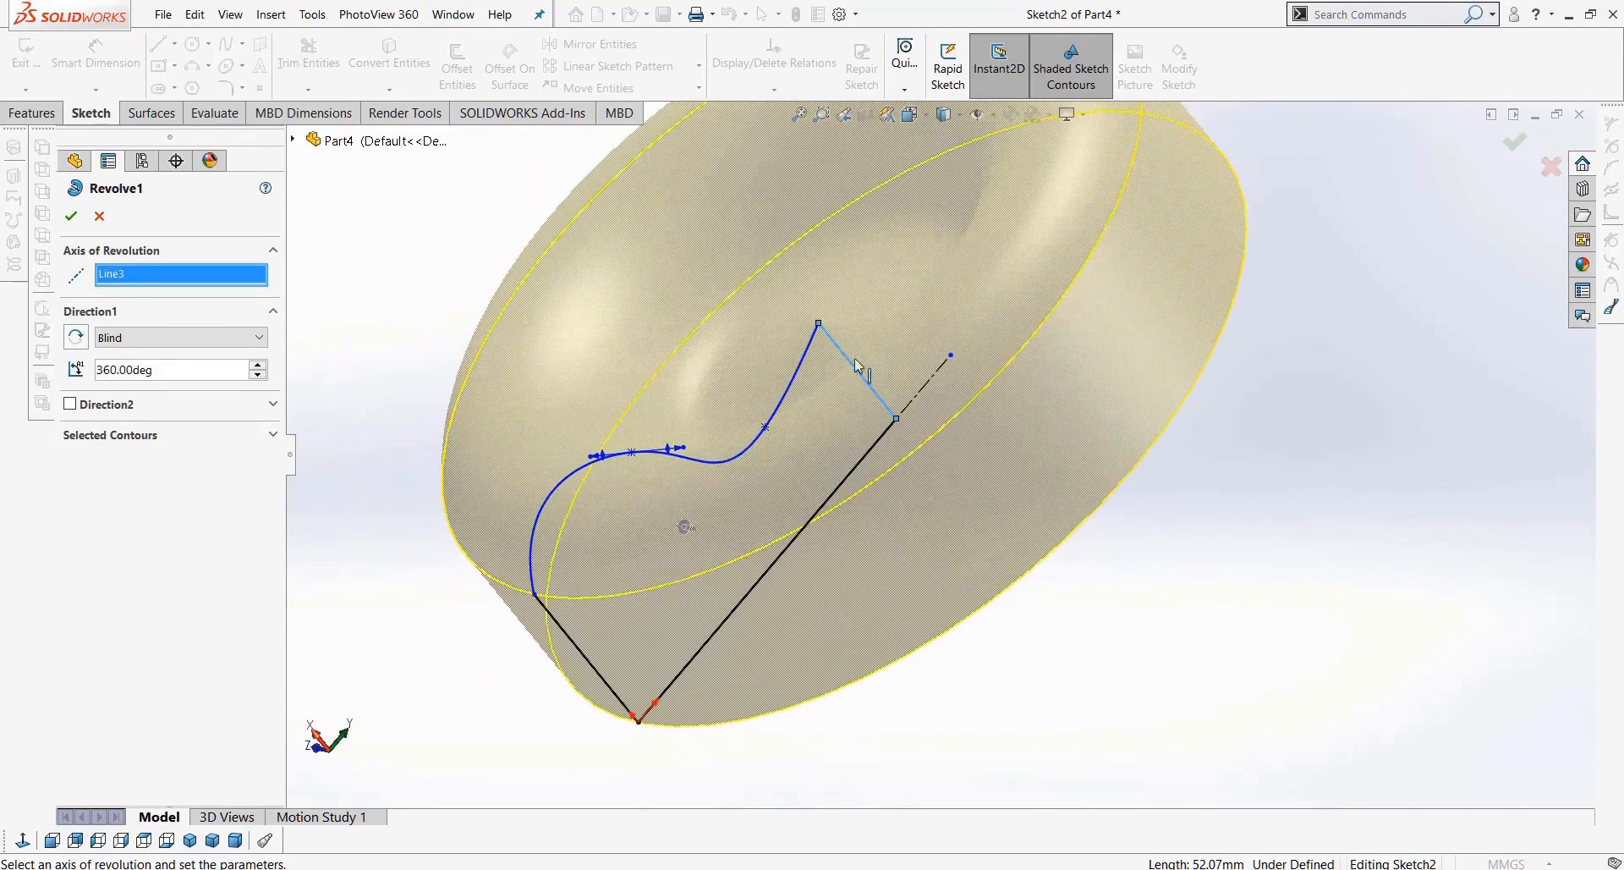
{"action": "left_click", "coordinate": [72, 216]}
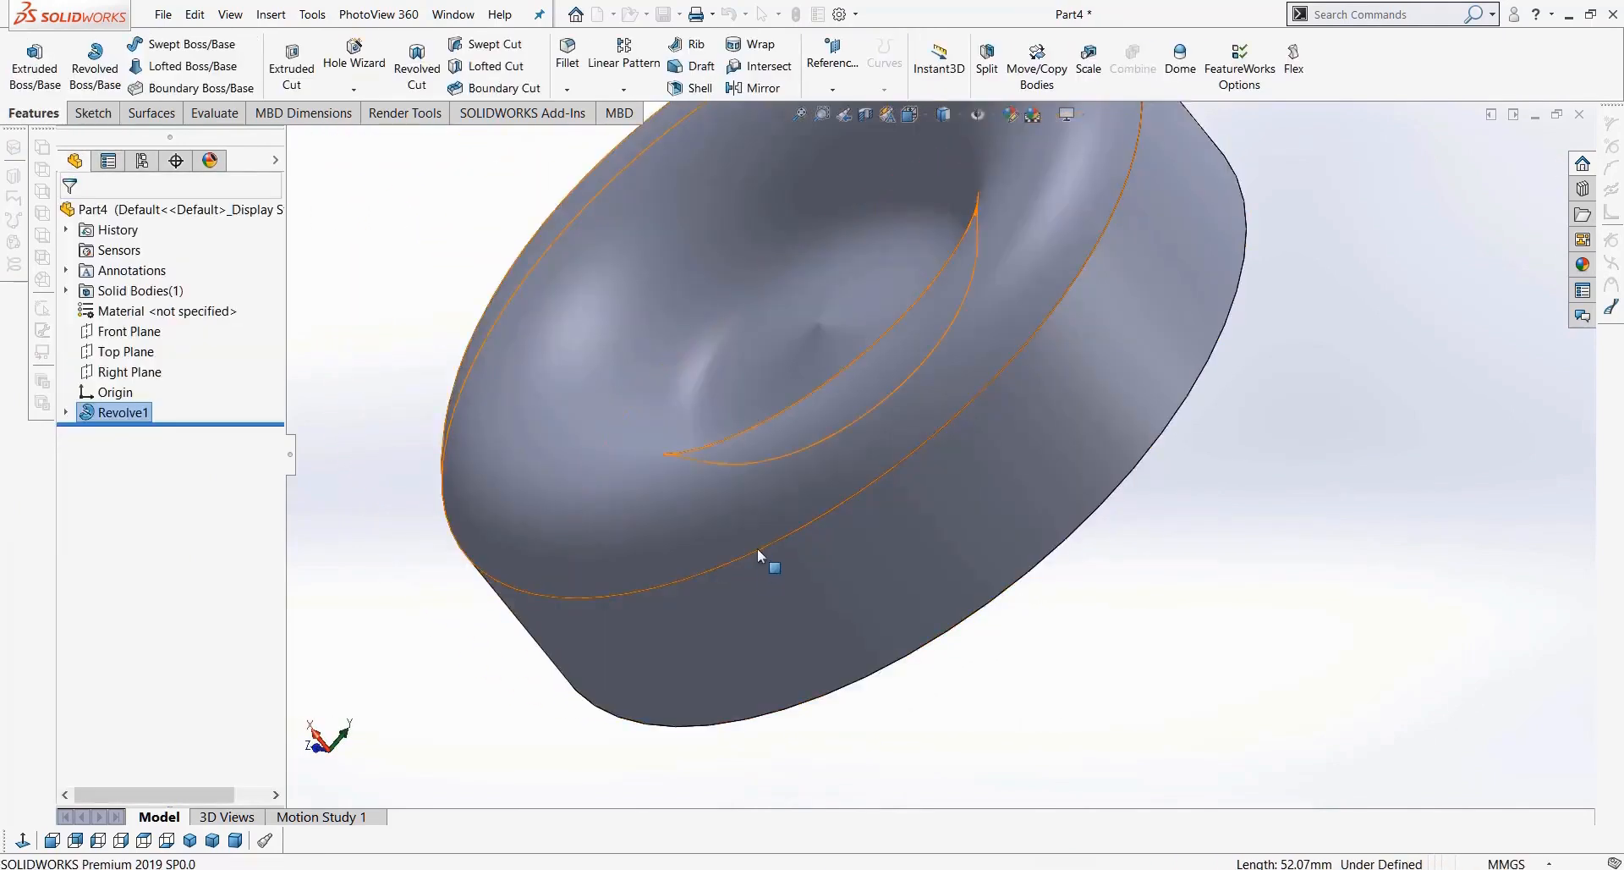
{"action": "middle_click_drag", "start_coordinate": [750, 548], "coordinate": [913, 511]}
{"action": "scroll", "coordinate": [508, 550], "scroll_direction": "up", "scroll_amount": 5}
{"action": "middle_click_drag", "start_coordinate": [479, 544], "coordinate": [700, 561]}
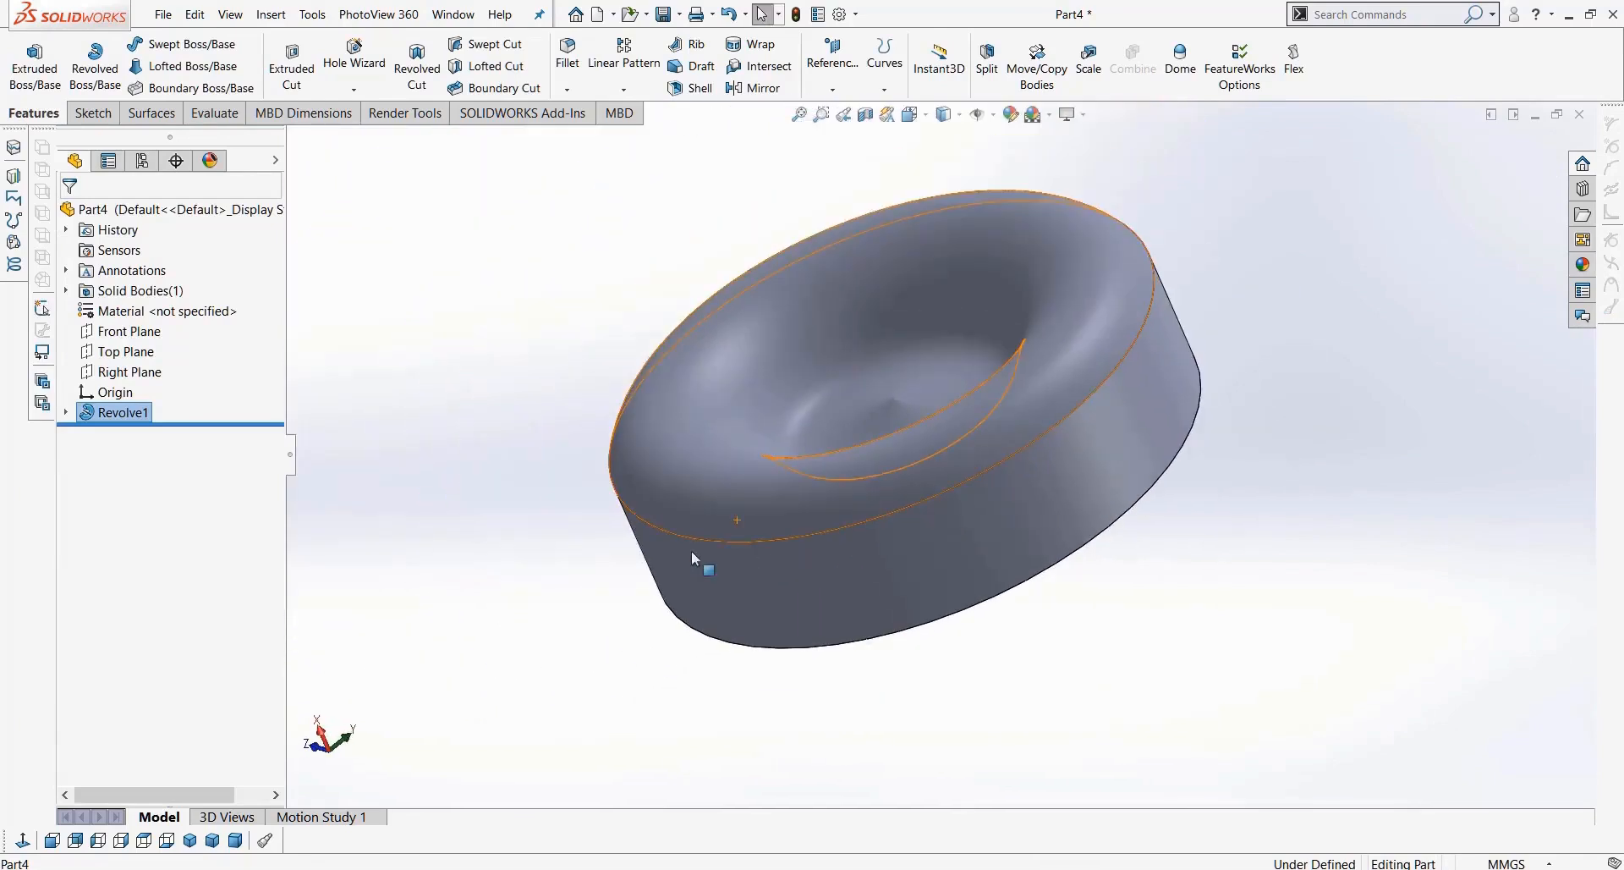
Step: Change the revolve's axis of revolution to the profile's base line that starts at the origin
{"action": "right_click", "coordinate": [89, 416]}
{"action": "left_click", "coordinate": [103, 372]}
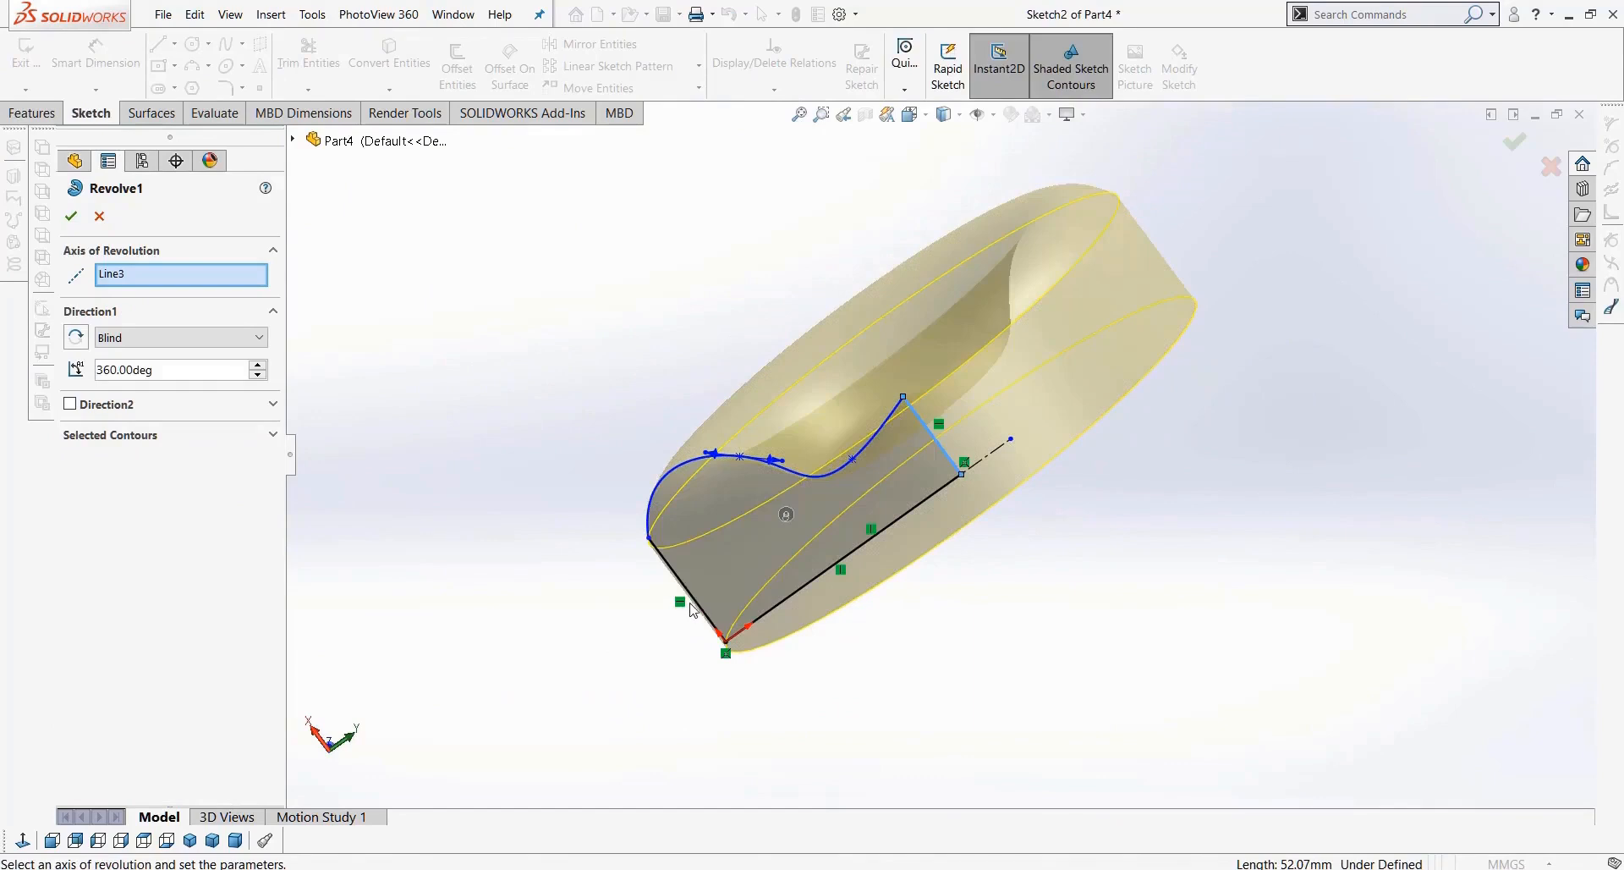
{"action": "left_click", "coordinate": [692, 610]}
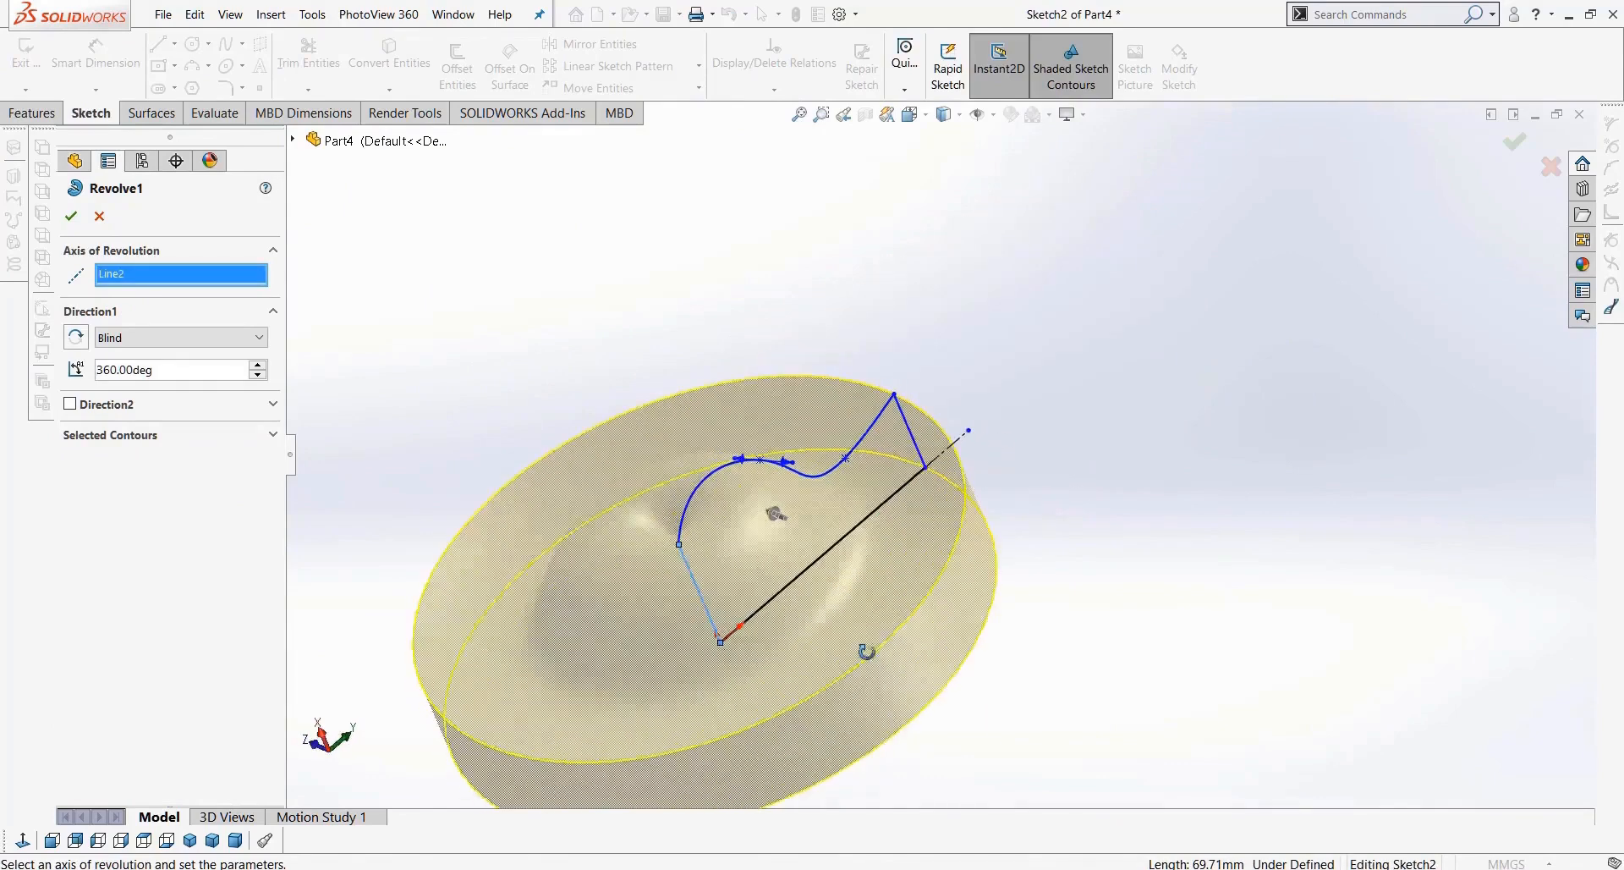
{"action": "left_click", "coordinate": [71, 216]}
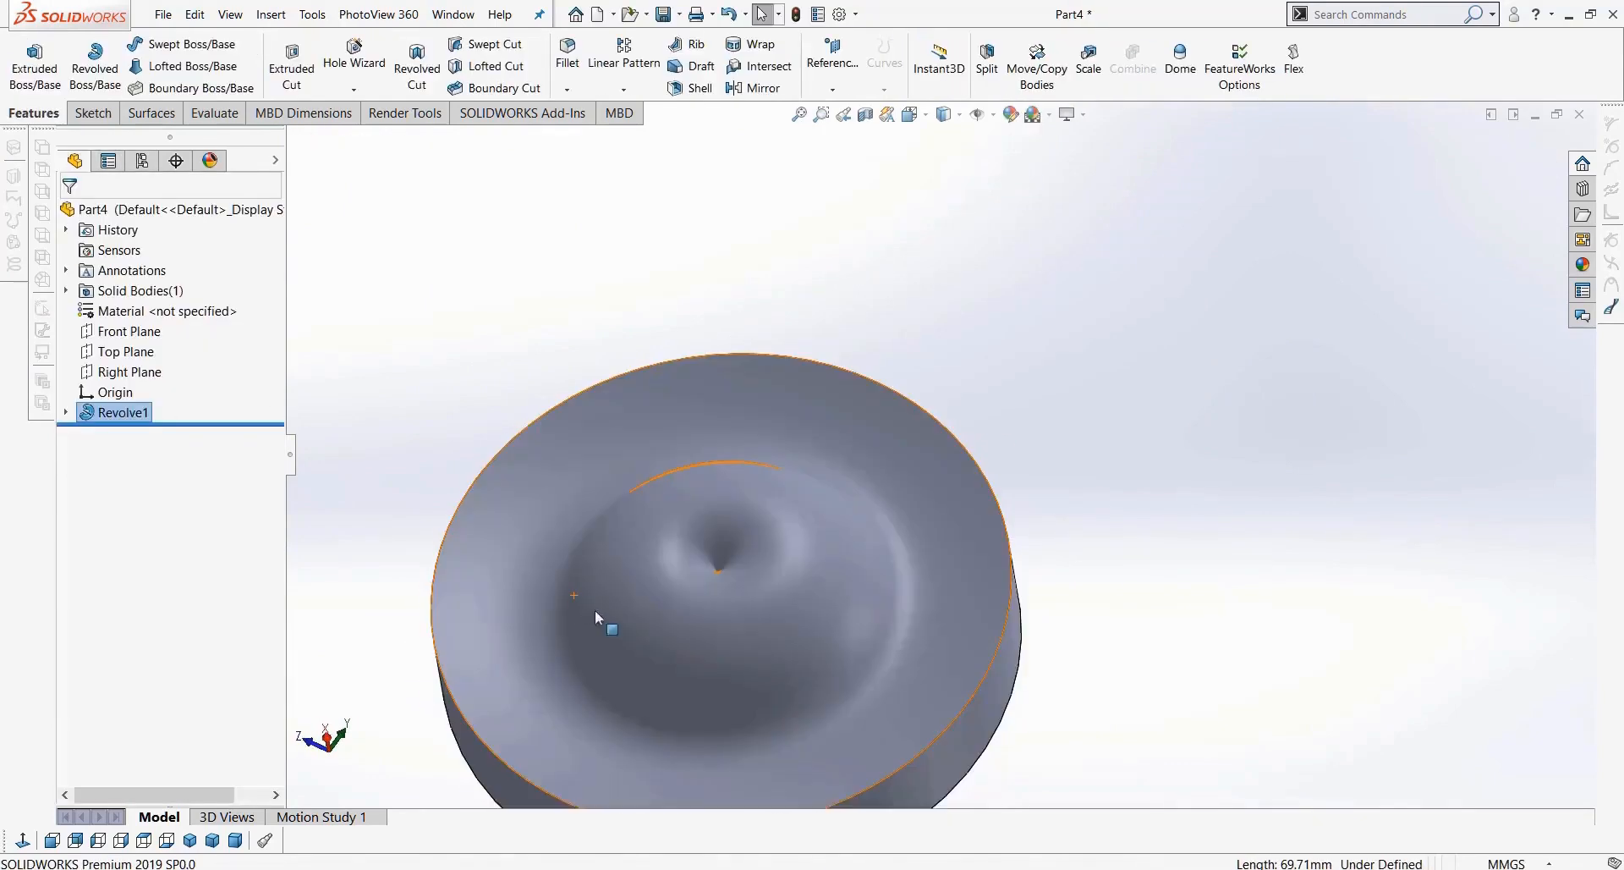
Step: Set the revolve's axis of revolution back to the centreline running along the profile's straight side
{"action": "right_click", "coordinate": [124, 410]}
{"action": "left_click", "coordinate": [137, 352]}
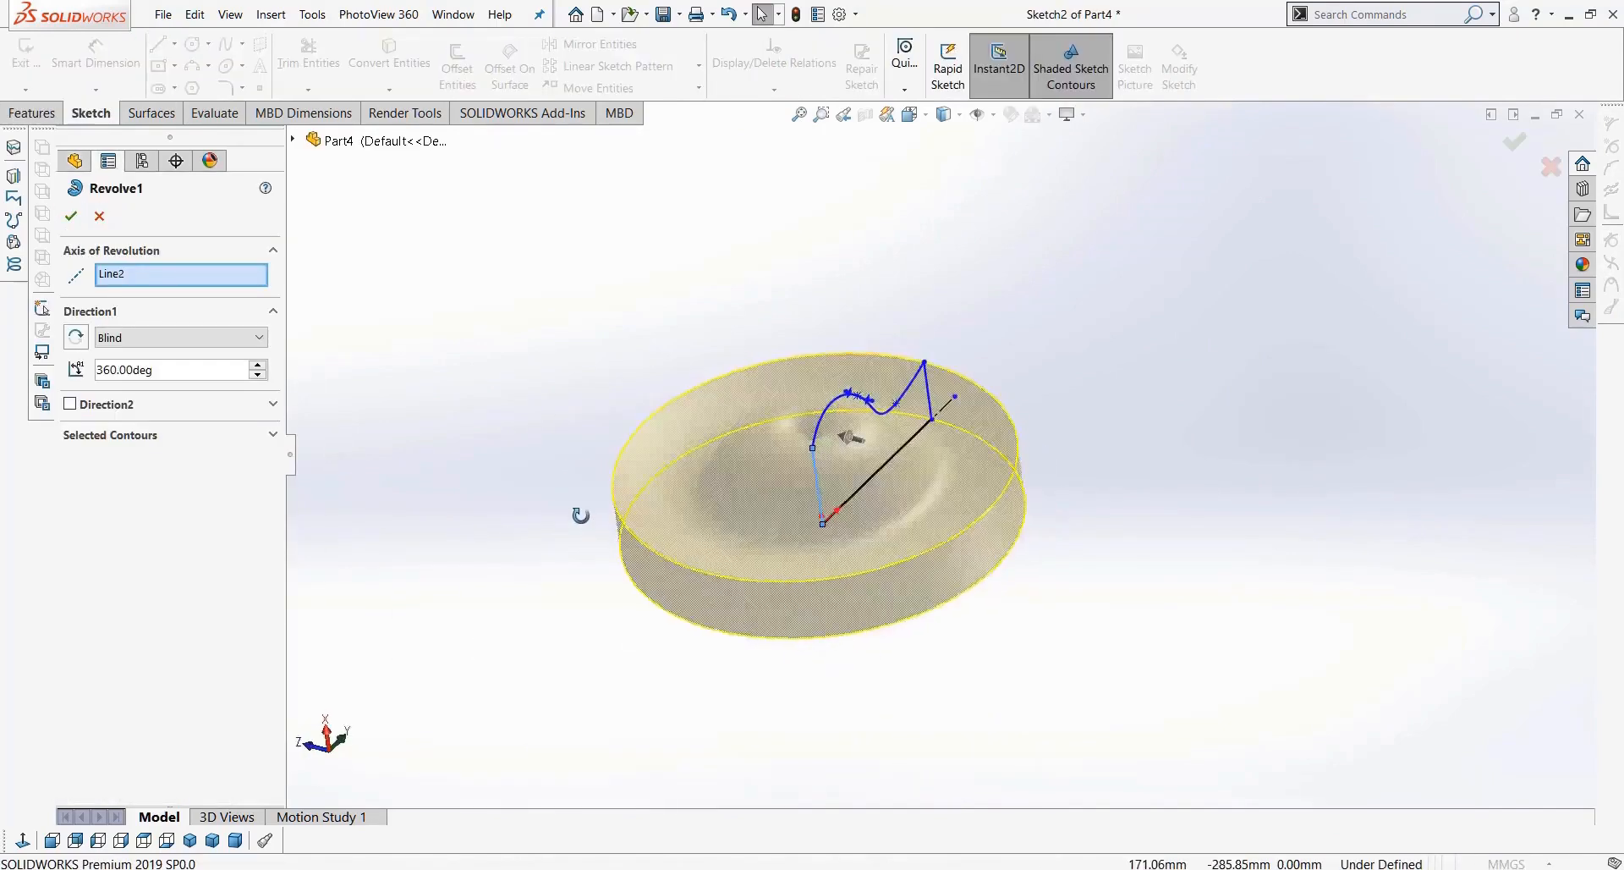
{"action": "middle_click_drag", "start_coordinate": [580, 515], "coordinate": [858, 430]}
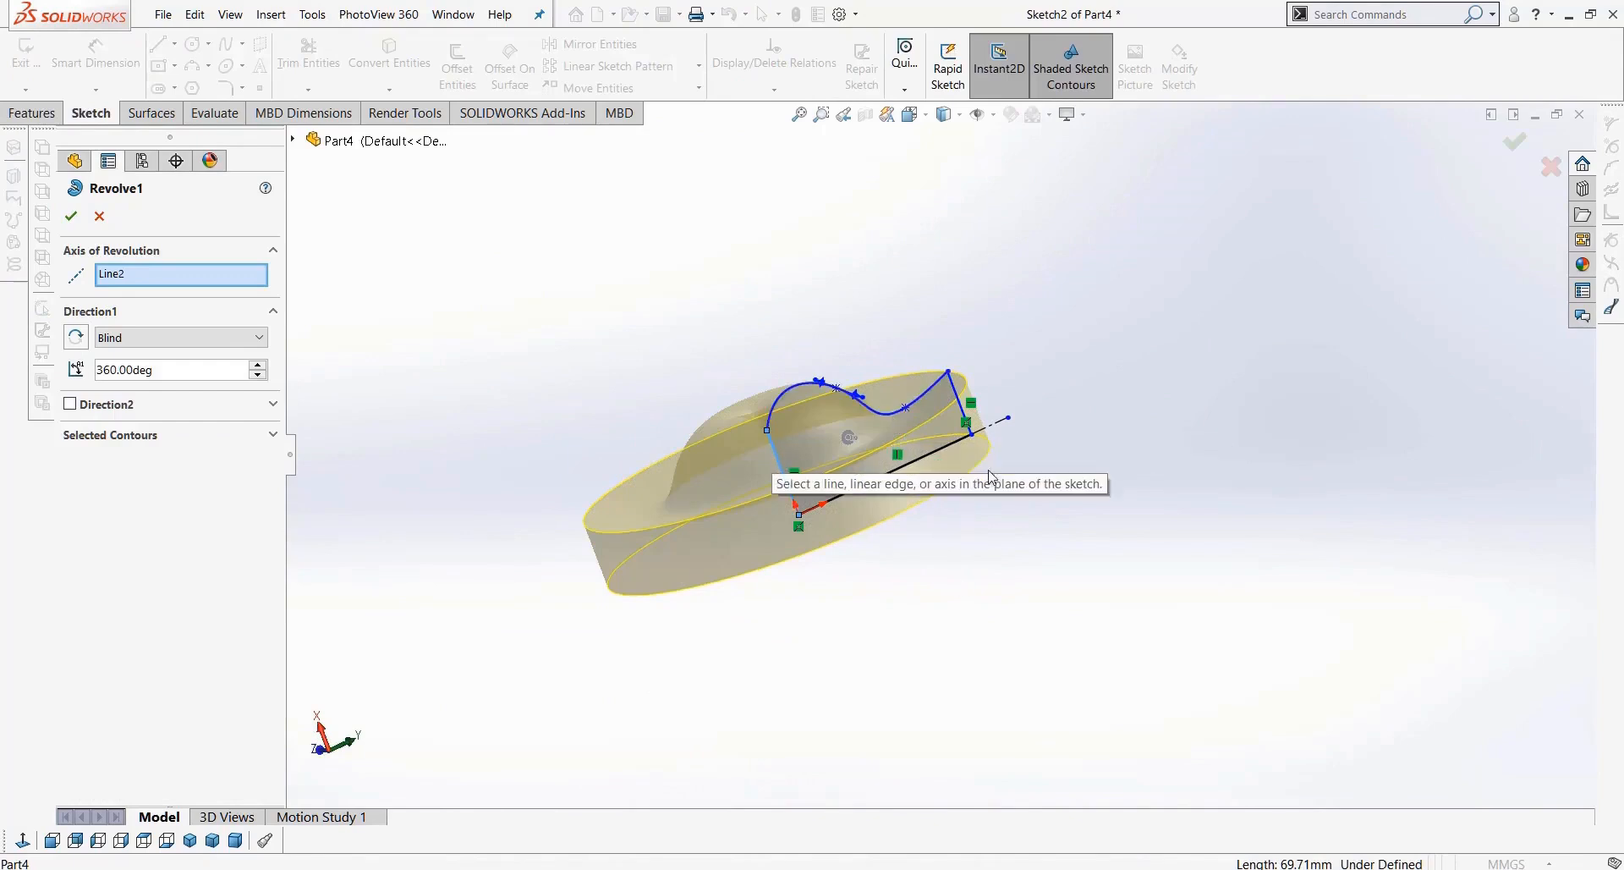
{"action": "left_click", "coordinate": [1005, 425]}
{"action": "left_click", "coordinate": [71, 222]}
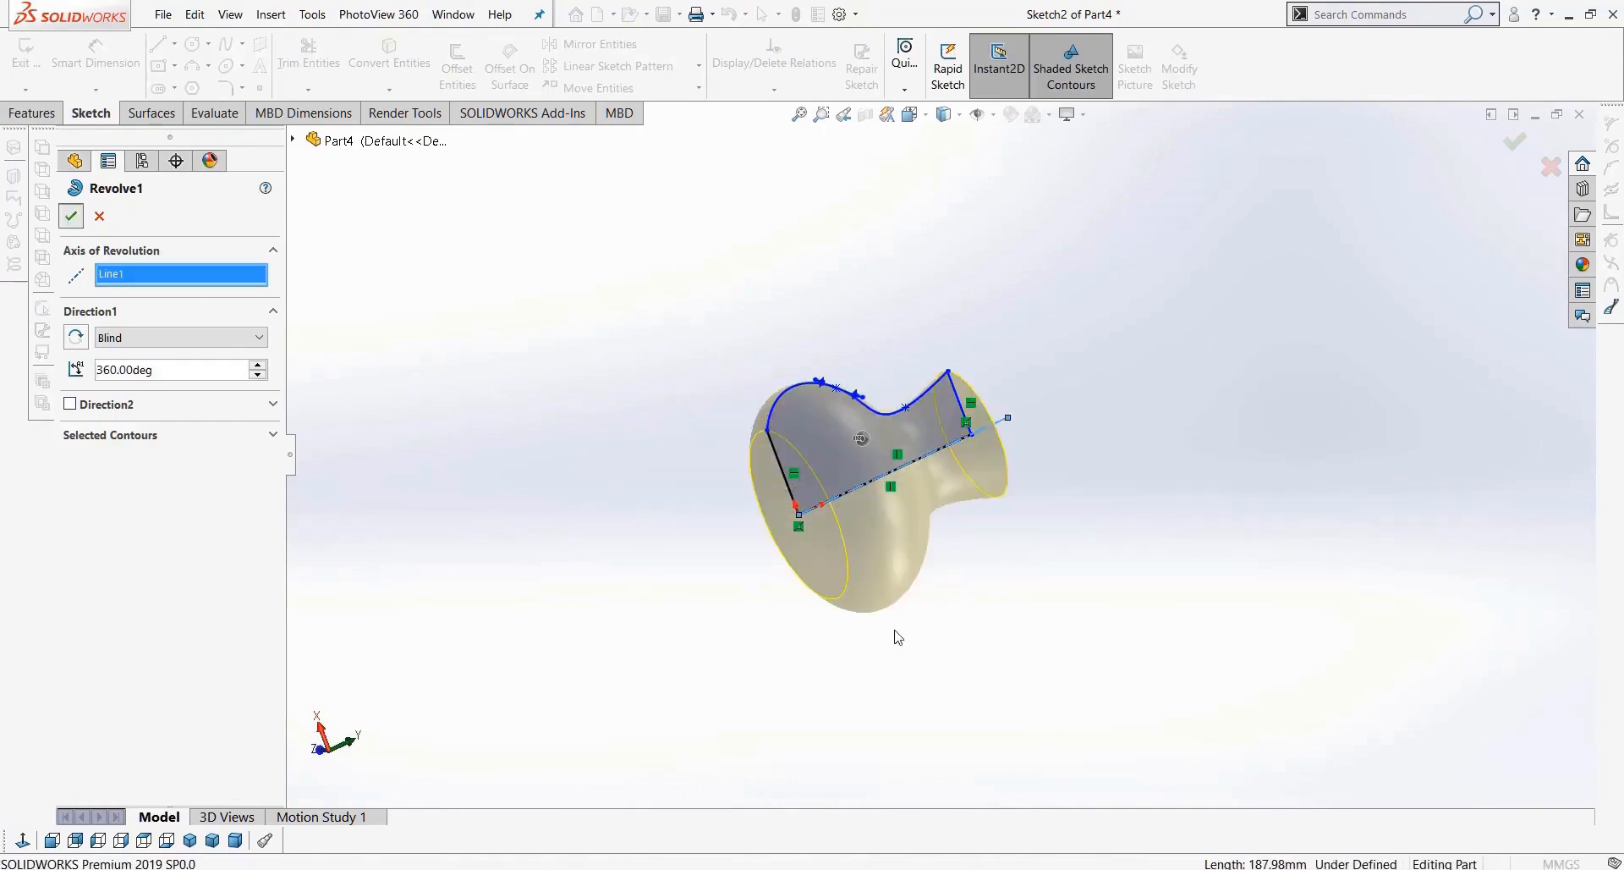
{"action": "middle_click_drag", "start_coordinate": [961, 598], "coordinate": [815, 340]}
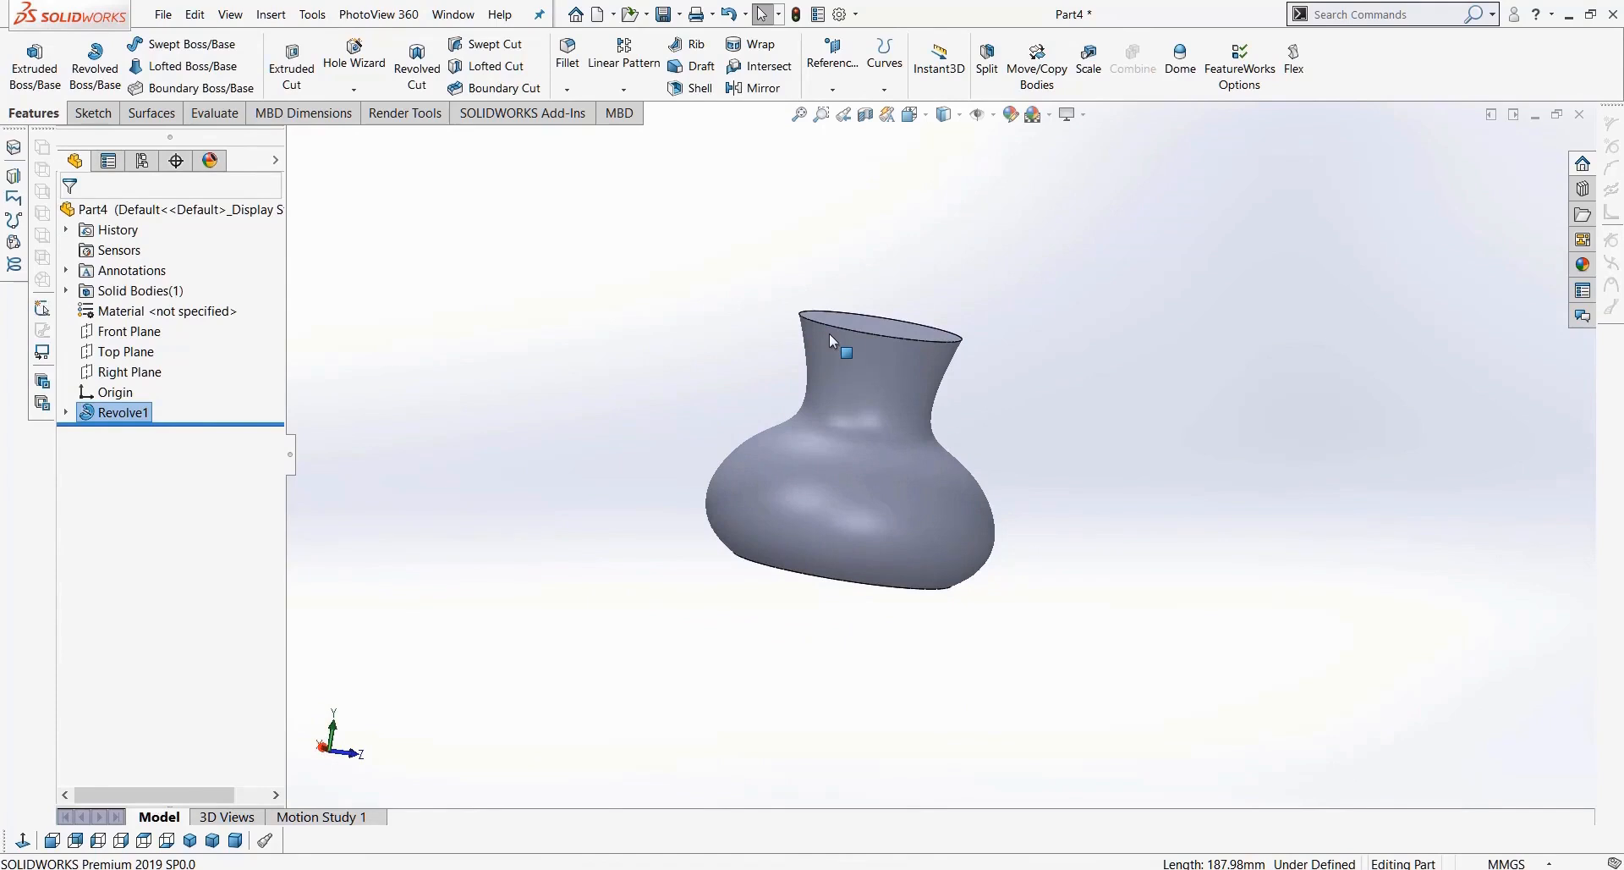
{"action": "middle_click_drag", "start_coordinate": [1094, 345], "coordinate": [1069, 398]}
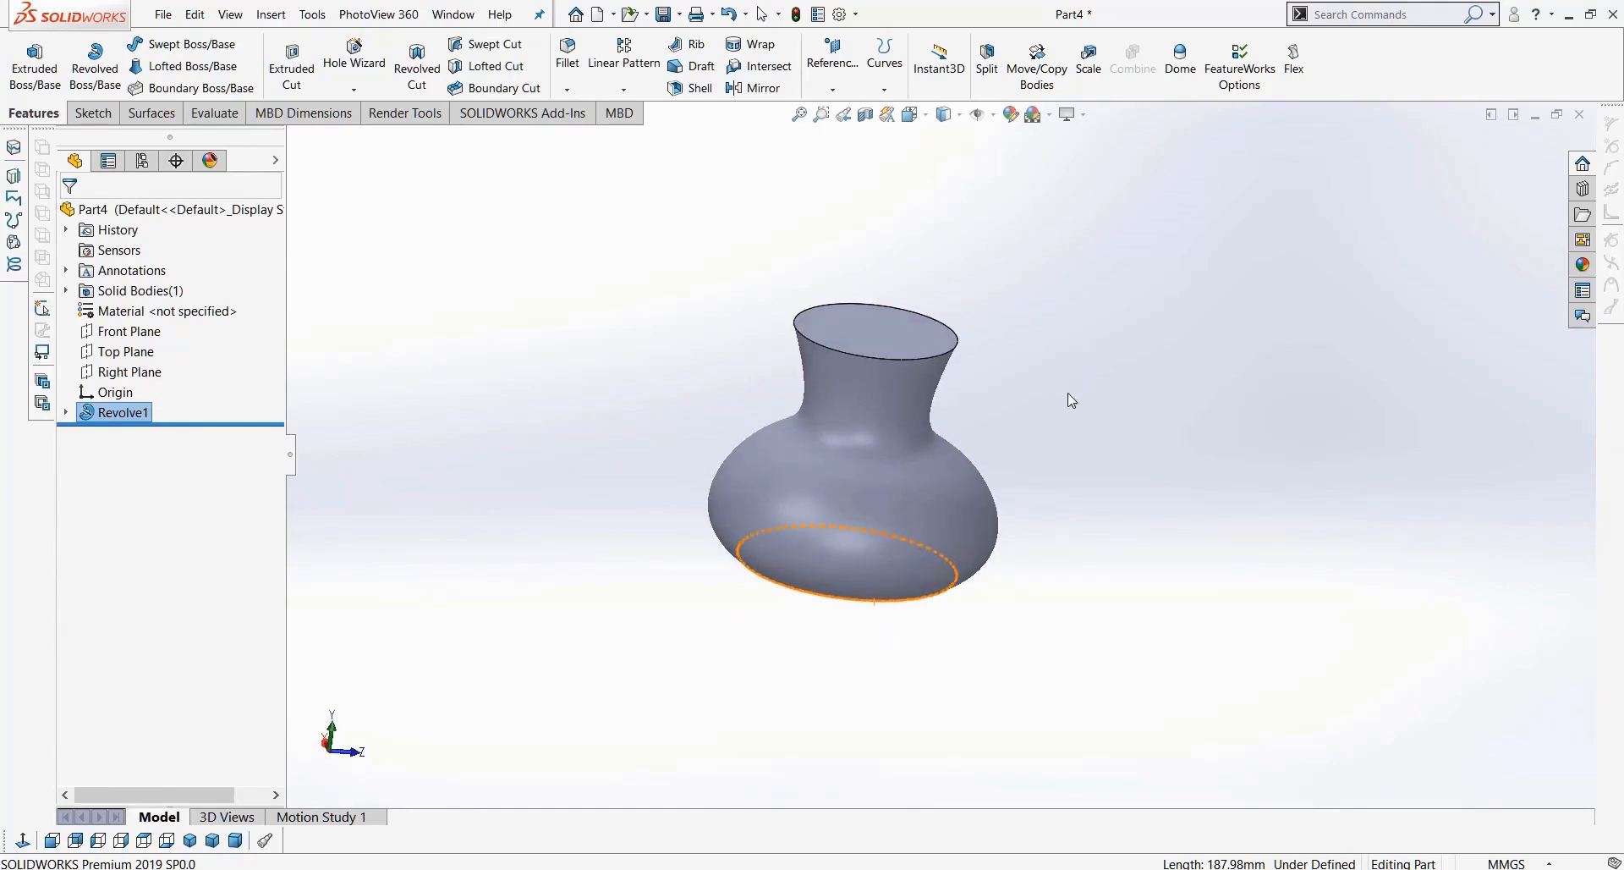
{"action": "scroll", "coordinate": [920, 520], "scroll_direction": "down", "scroll_amount": 5}
{"action": "scroll", "coordinate": [1033, 334], "scroll_direction": "up", "scroll_amount": 4}
{"action": "middle_click_drag", "start_coordinate": [1011, 303], "coordinate": [971, 262]}
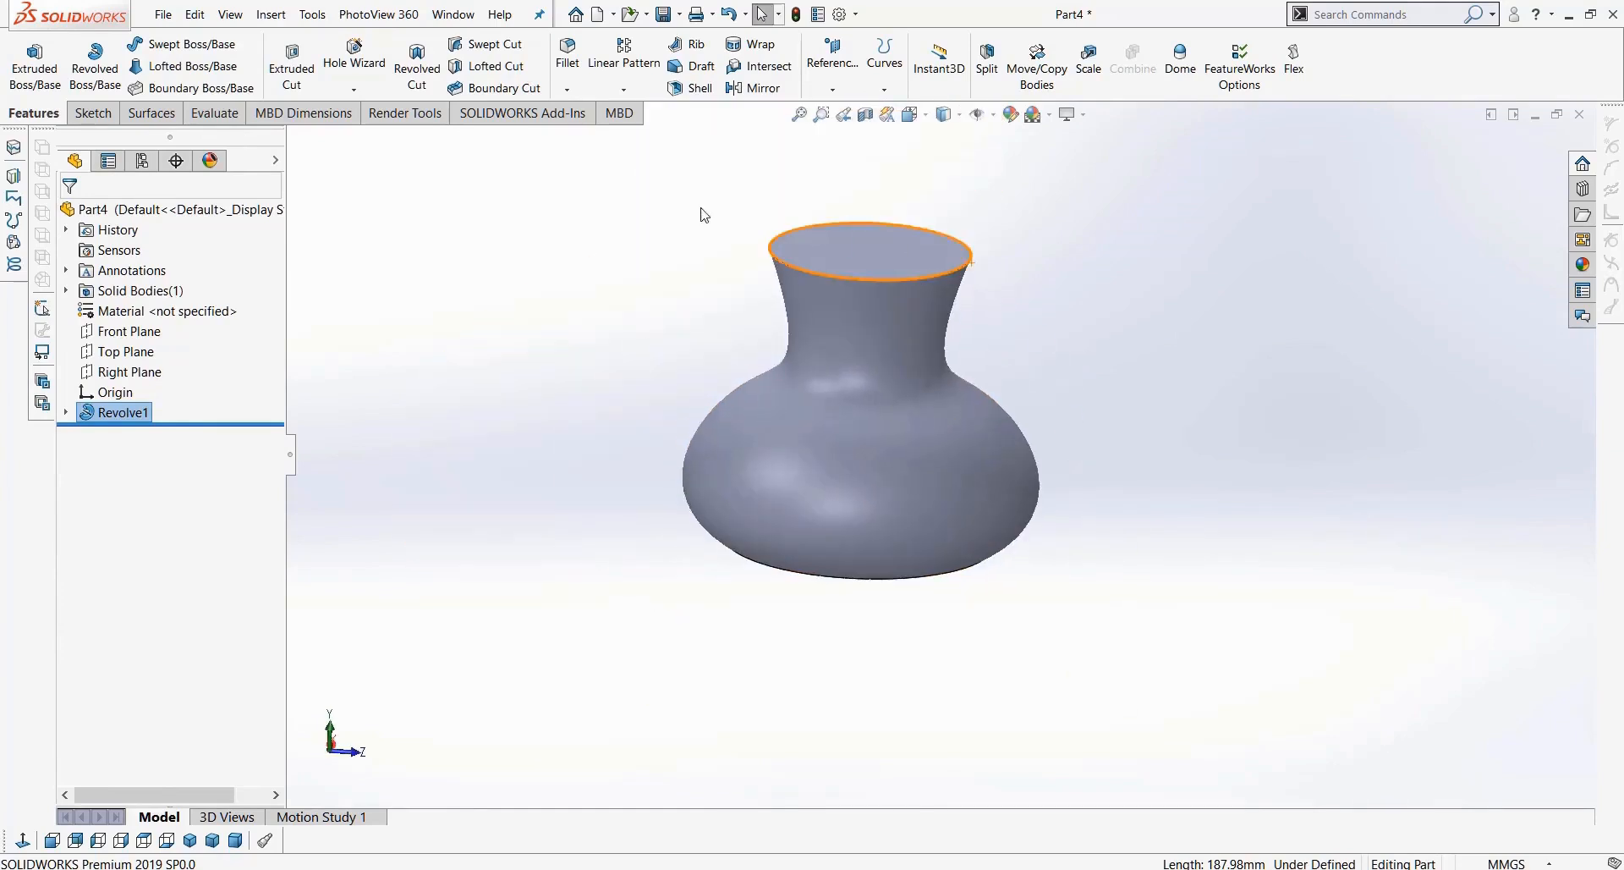
{"action": "left_click", "coordinate": [690, 88]}
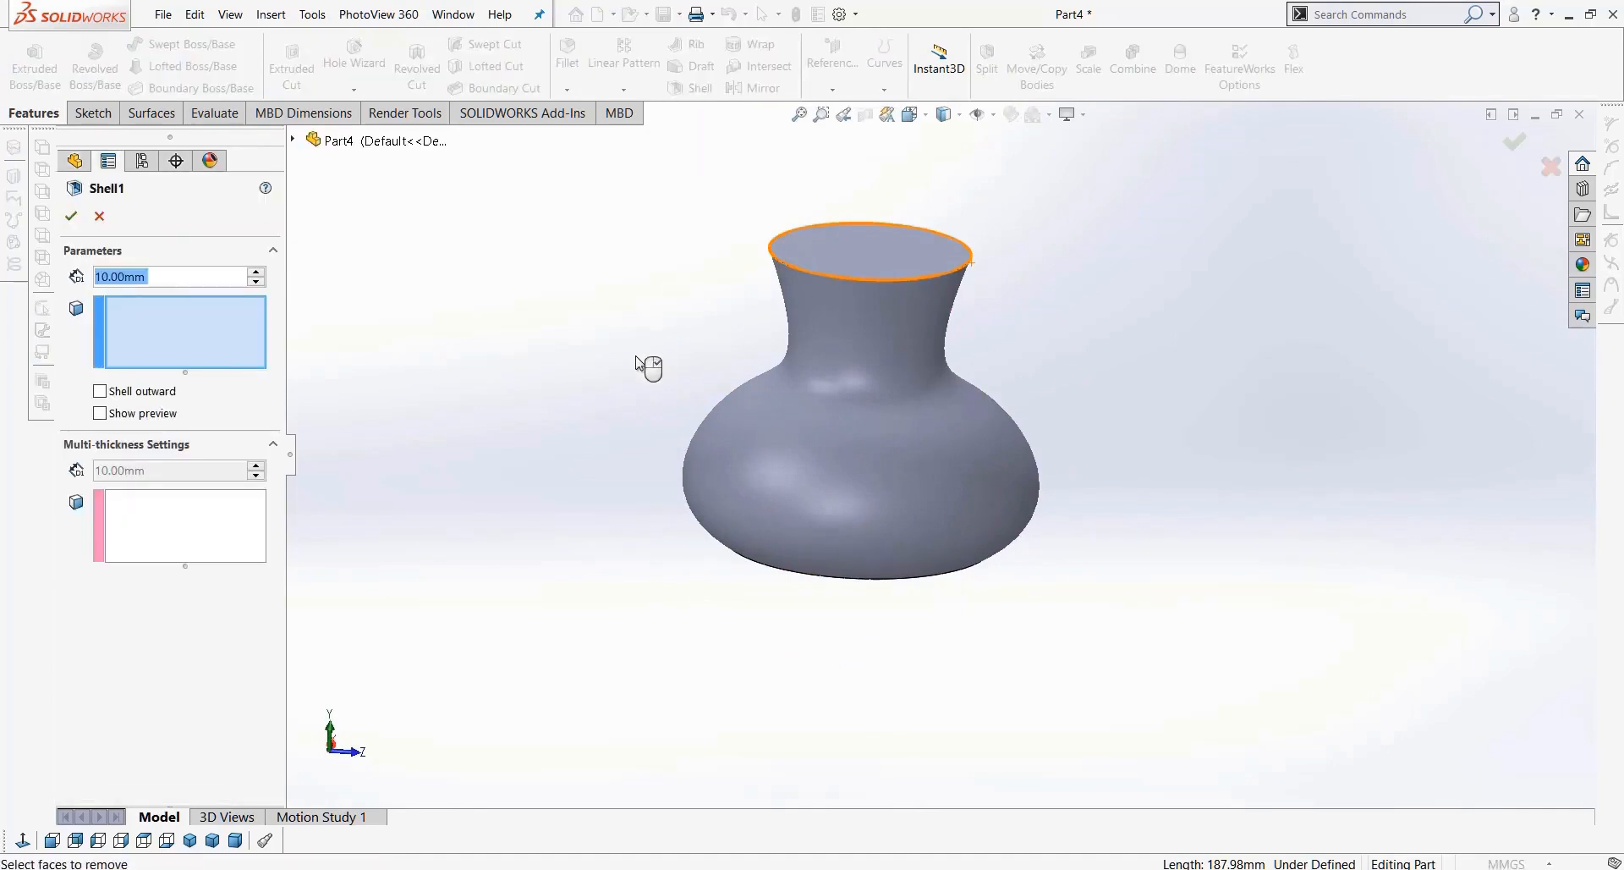
{"action": "middle_click_drag", "start_coordinate": [647, 362], "coordinate": [634, 325]}
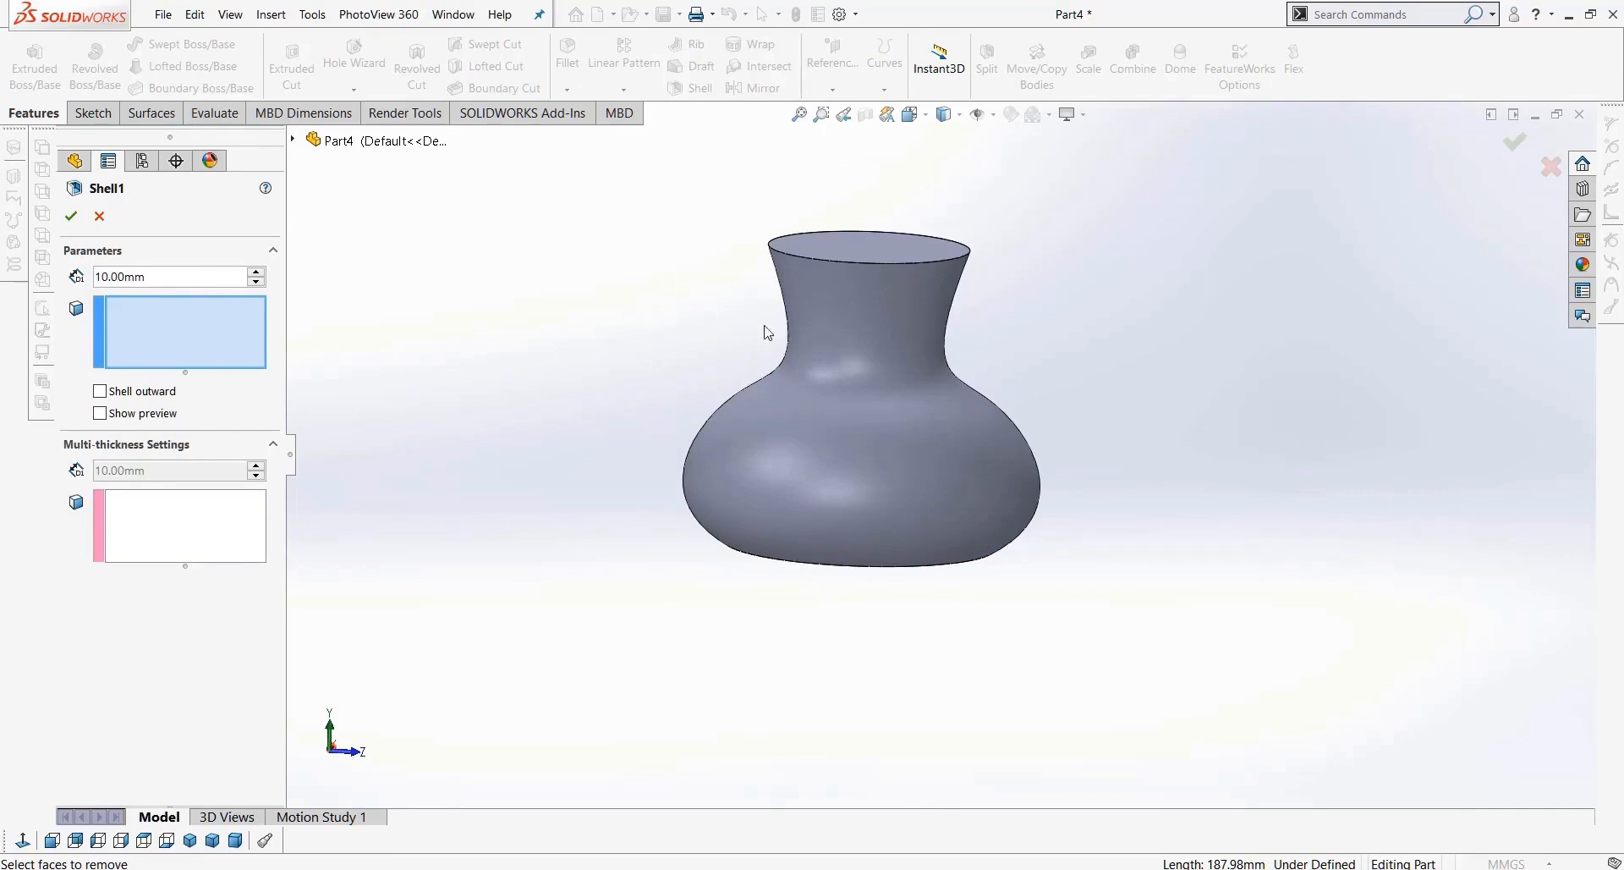
{"action": "left_click", "coordinate": [860, 347]}
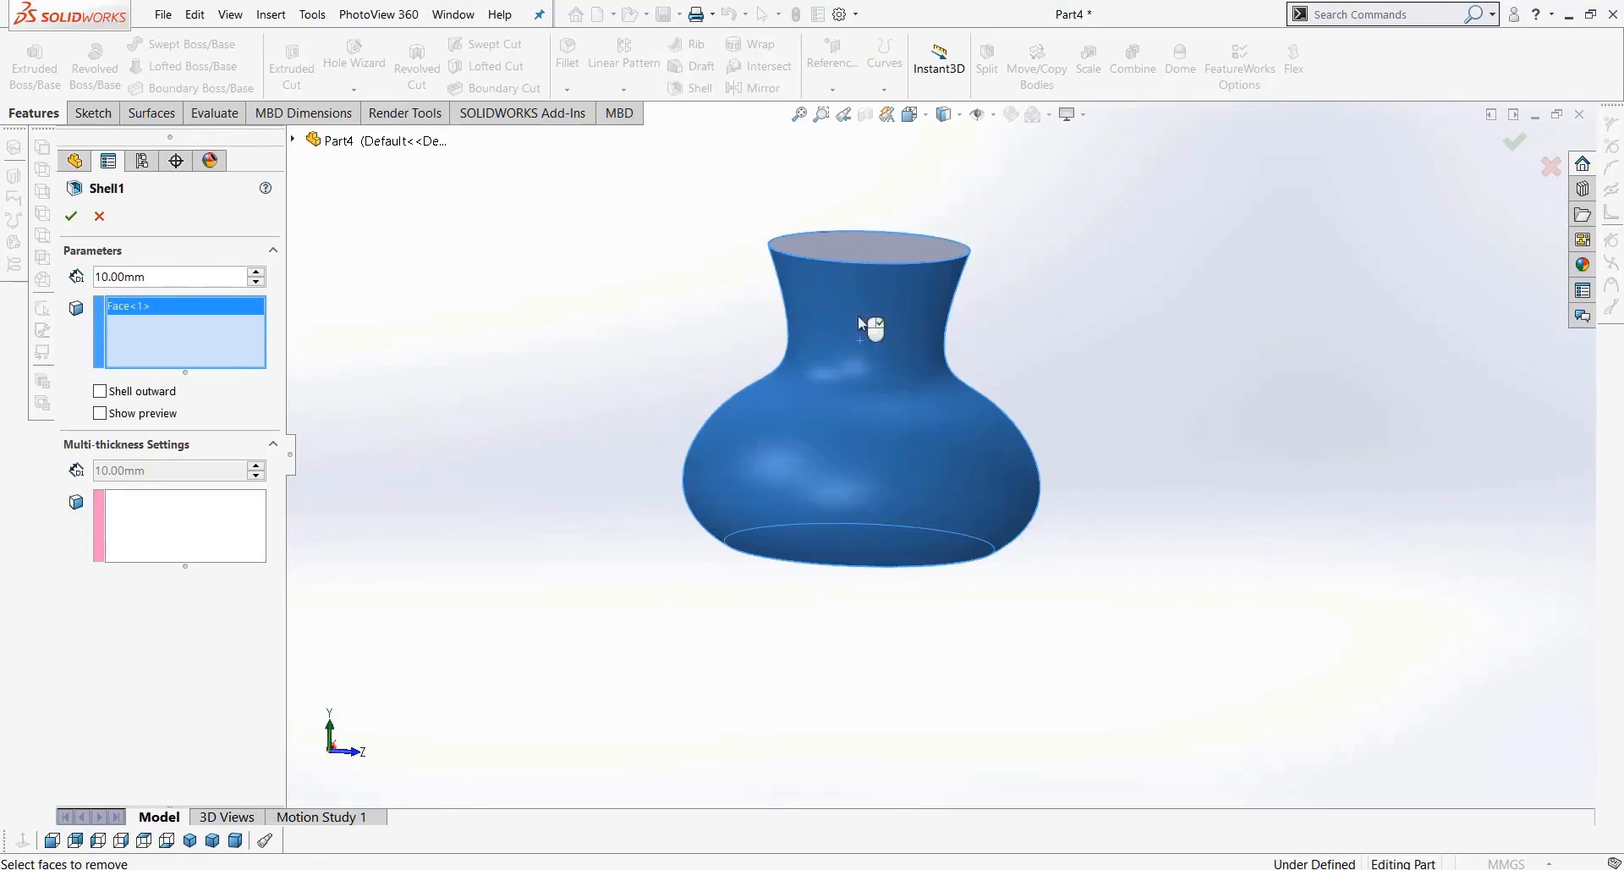
{"action": "left_click", "coordinate": [875, 294]}
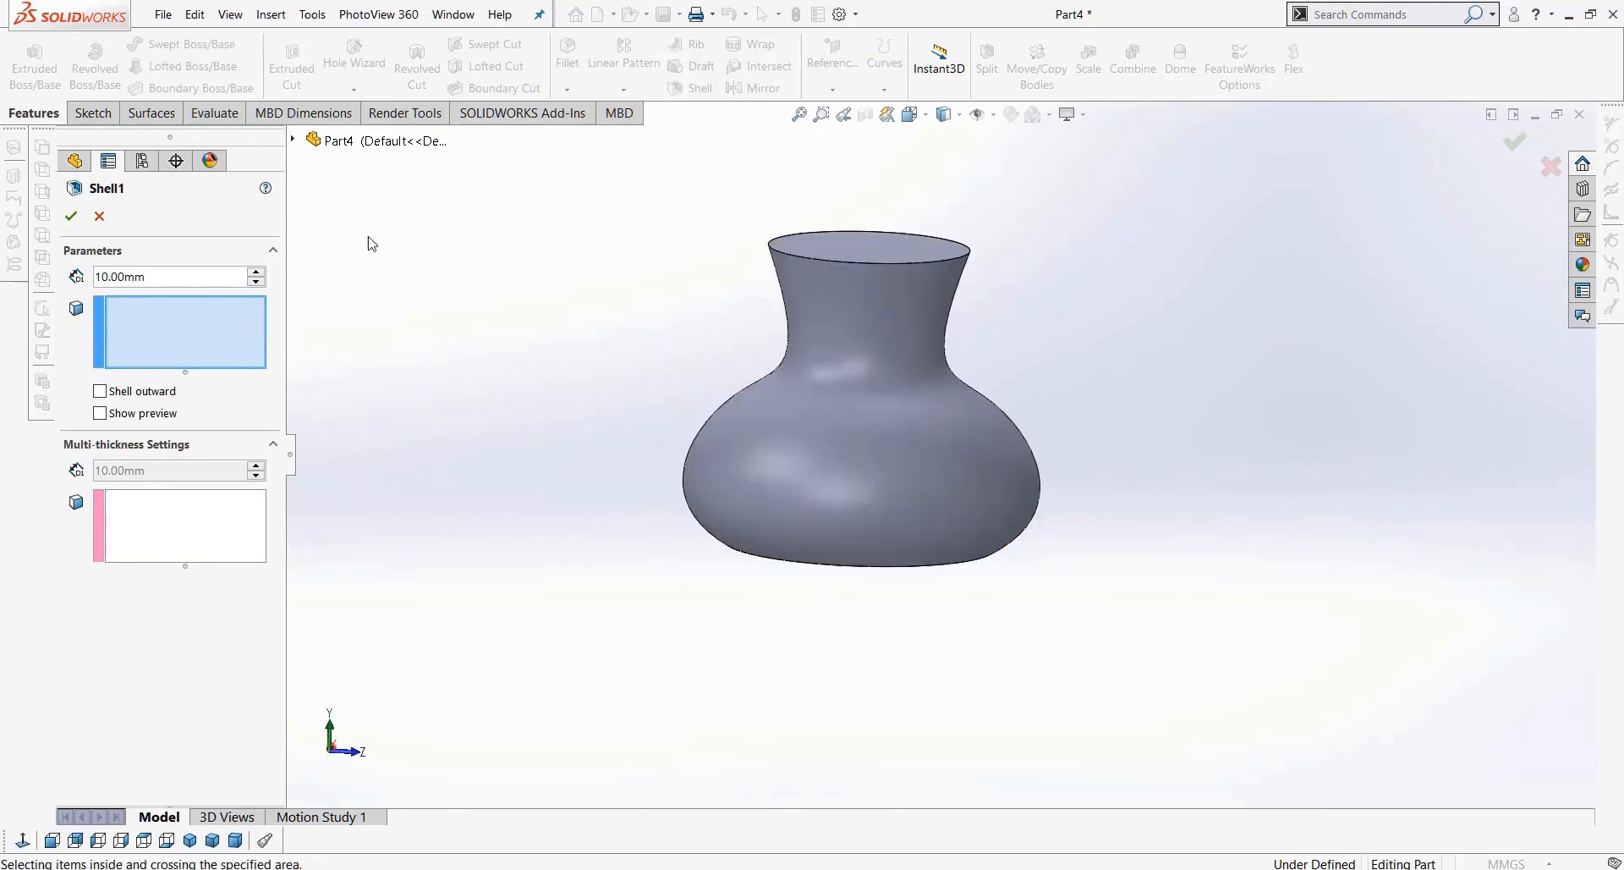
{"action": "left_click", "coordinate": [99, 216]}
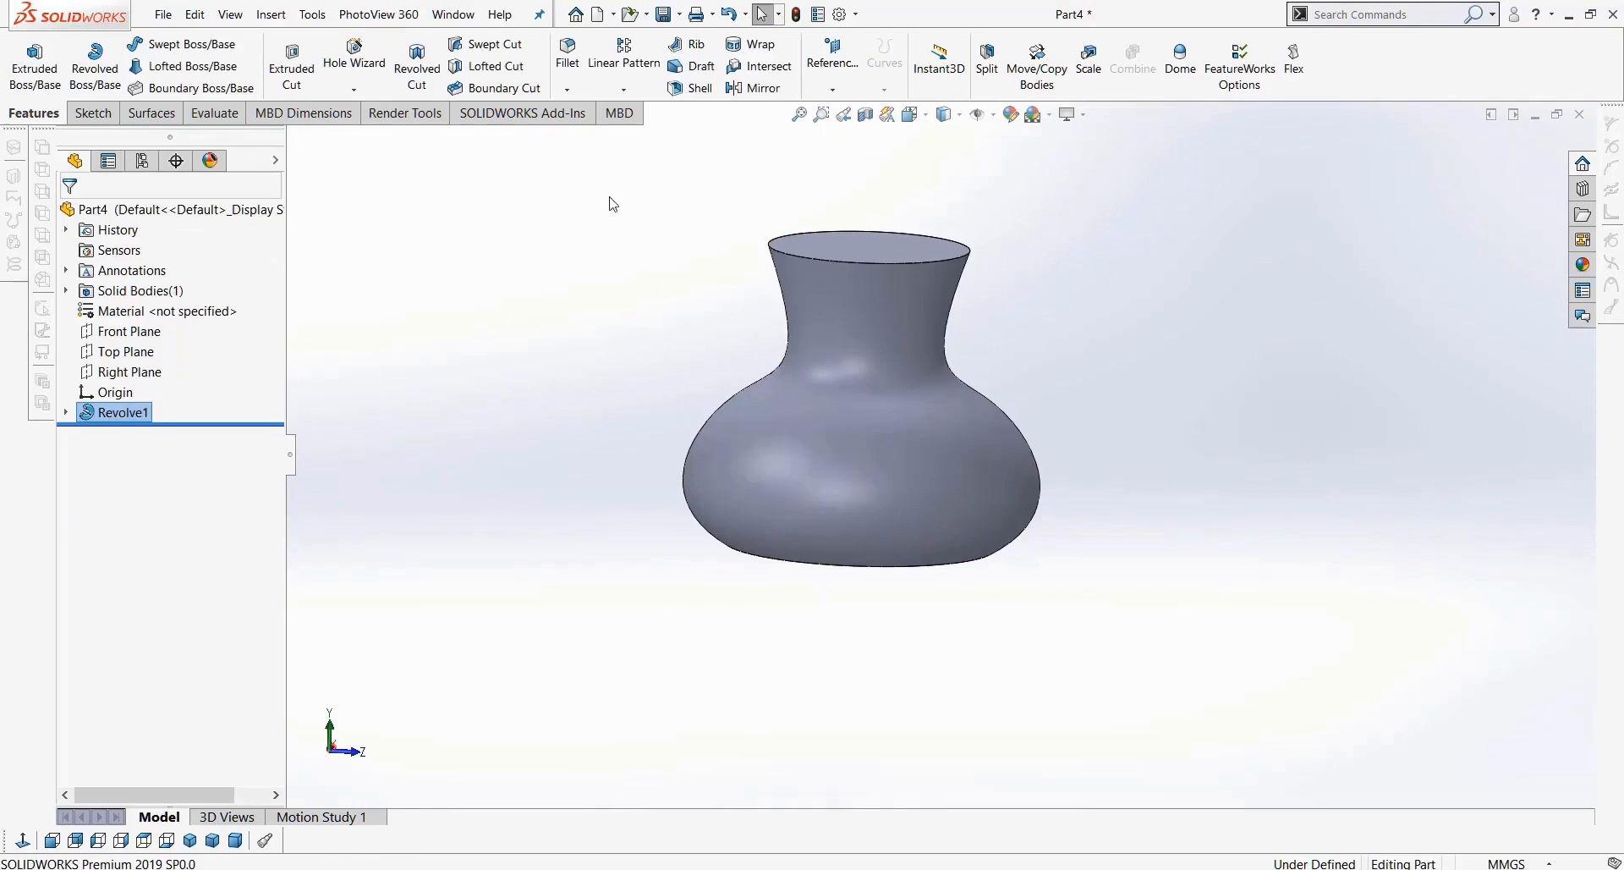
Step: Shell the vase body with a 5 mm wall thickness, removing no faces and with the preview shown
{"action": "left_click", "coordinate": [695, 88]}
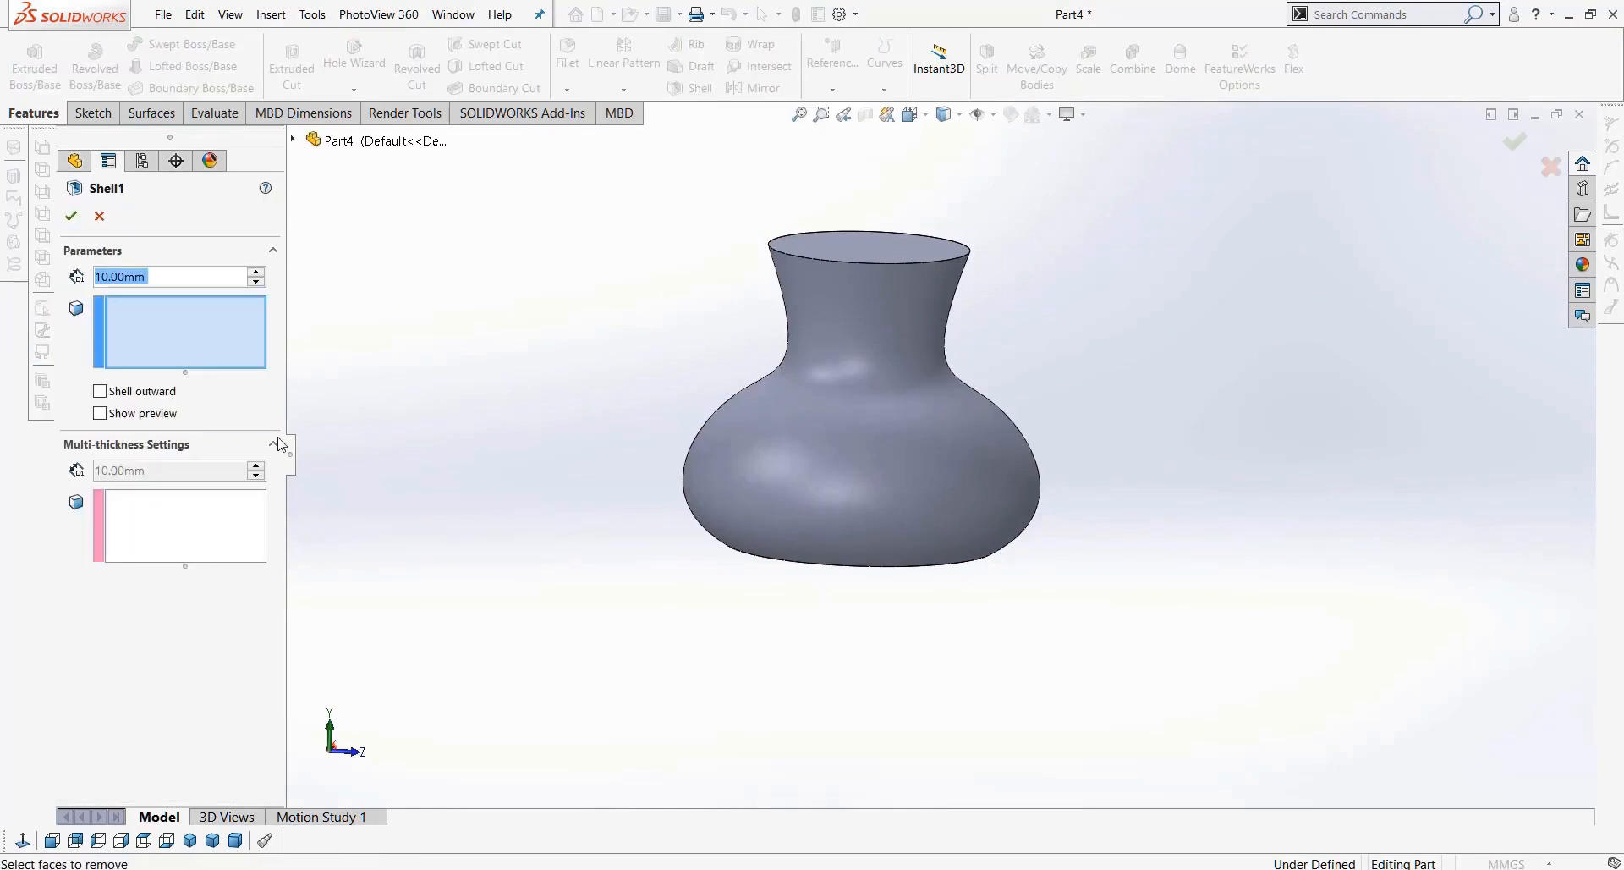
{"action": "left_click", "coordinate": [163, 414]}
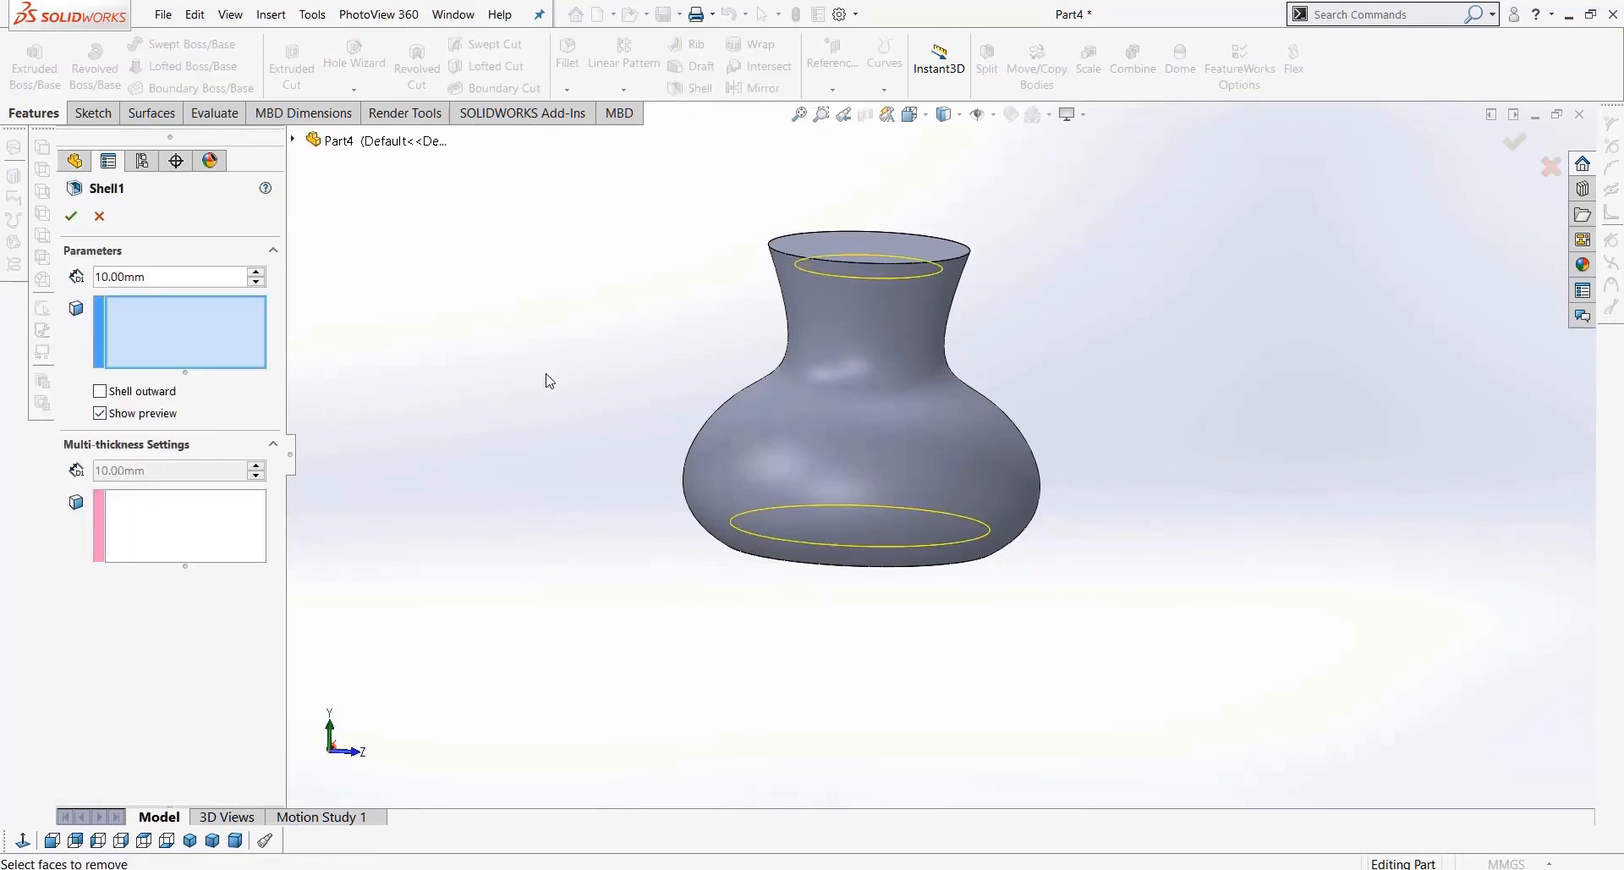
{"action": "middle_click_drag", "start_coordinate": [543, 420], "coordinate": [544, 370]}
{"action": "scroll", "coordinate": [620, 321], "scroll_direction": "down", "scroll_amount": 2}
{"action": "mouse_move", "coordinate": [620, 322]}
{"action": "middle_mouse_down"}
{"action": "mouse_move", "coordinate": [627, 296]}
{"action": "mouse_move", "coordinate": [645, 322]}
{"action": "middle_mouse_up"}
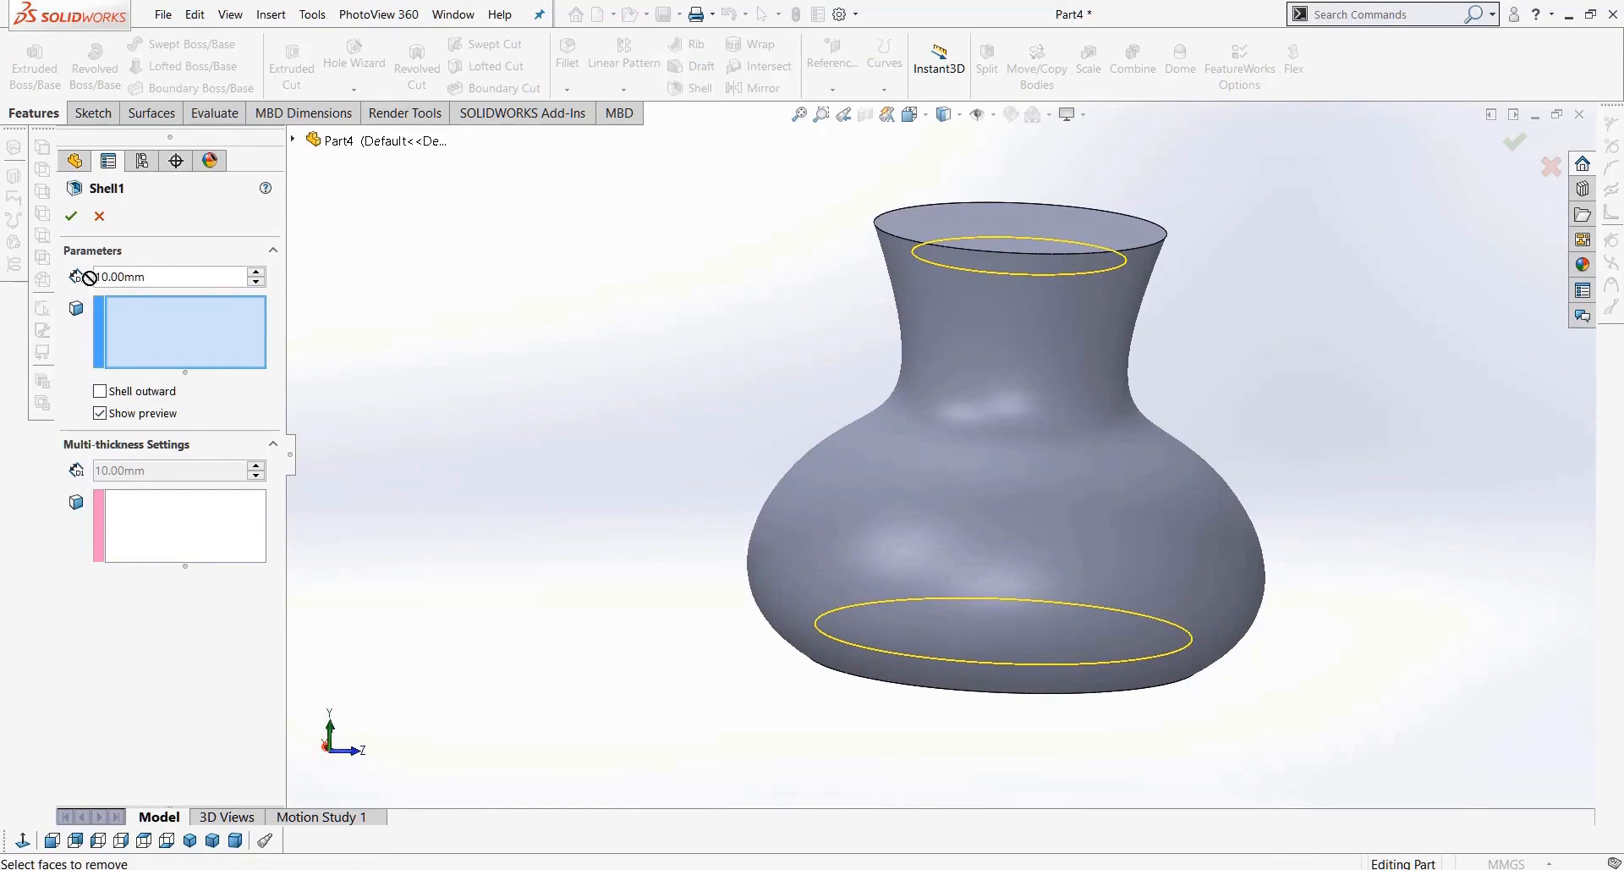
{"action": "left_click_drag", "start_coordinate": [90, 277], "coordinate": [50, 286]}
{"action": "type", "text": "20"}
{"action": "key", "text": "Return"}
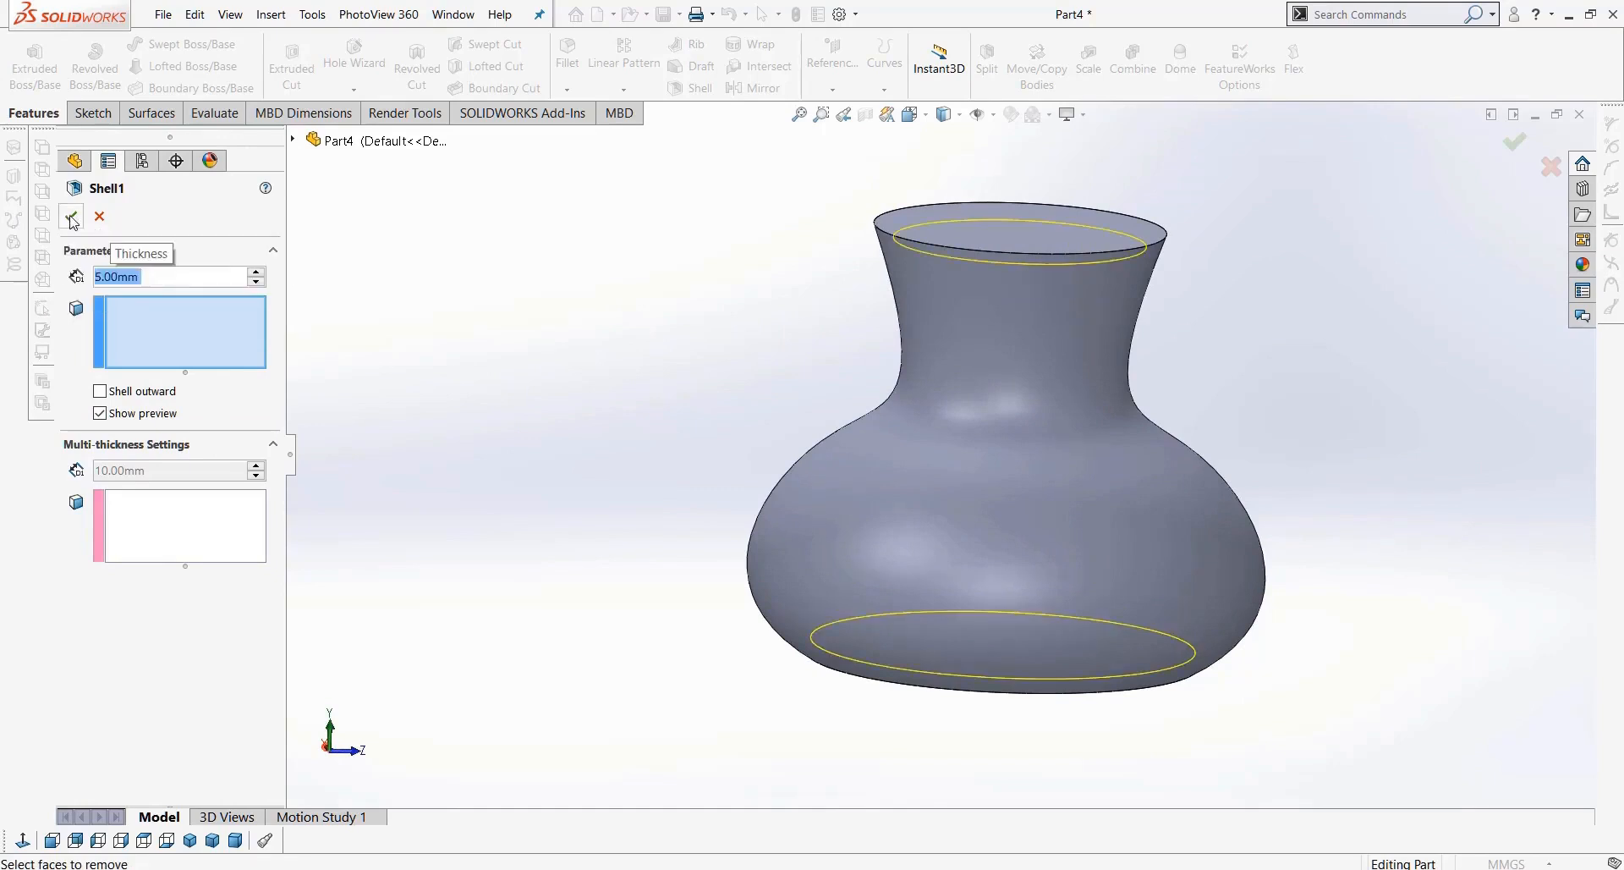
{"action": "key", "text": "Return"}
{"action": "mouse_move", "coordinate": [520, 516]}
{"action": "middle_mouse_down"}
{"action": "mouse_move", "coordinate": [537, 500]}
{"action": "mouse_move", "coordinate": [519, 501]}
{"action": "middle_mouse_up"}
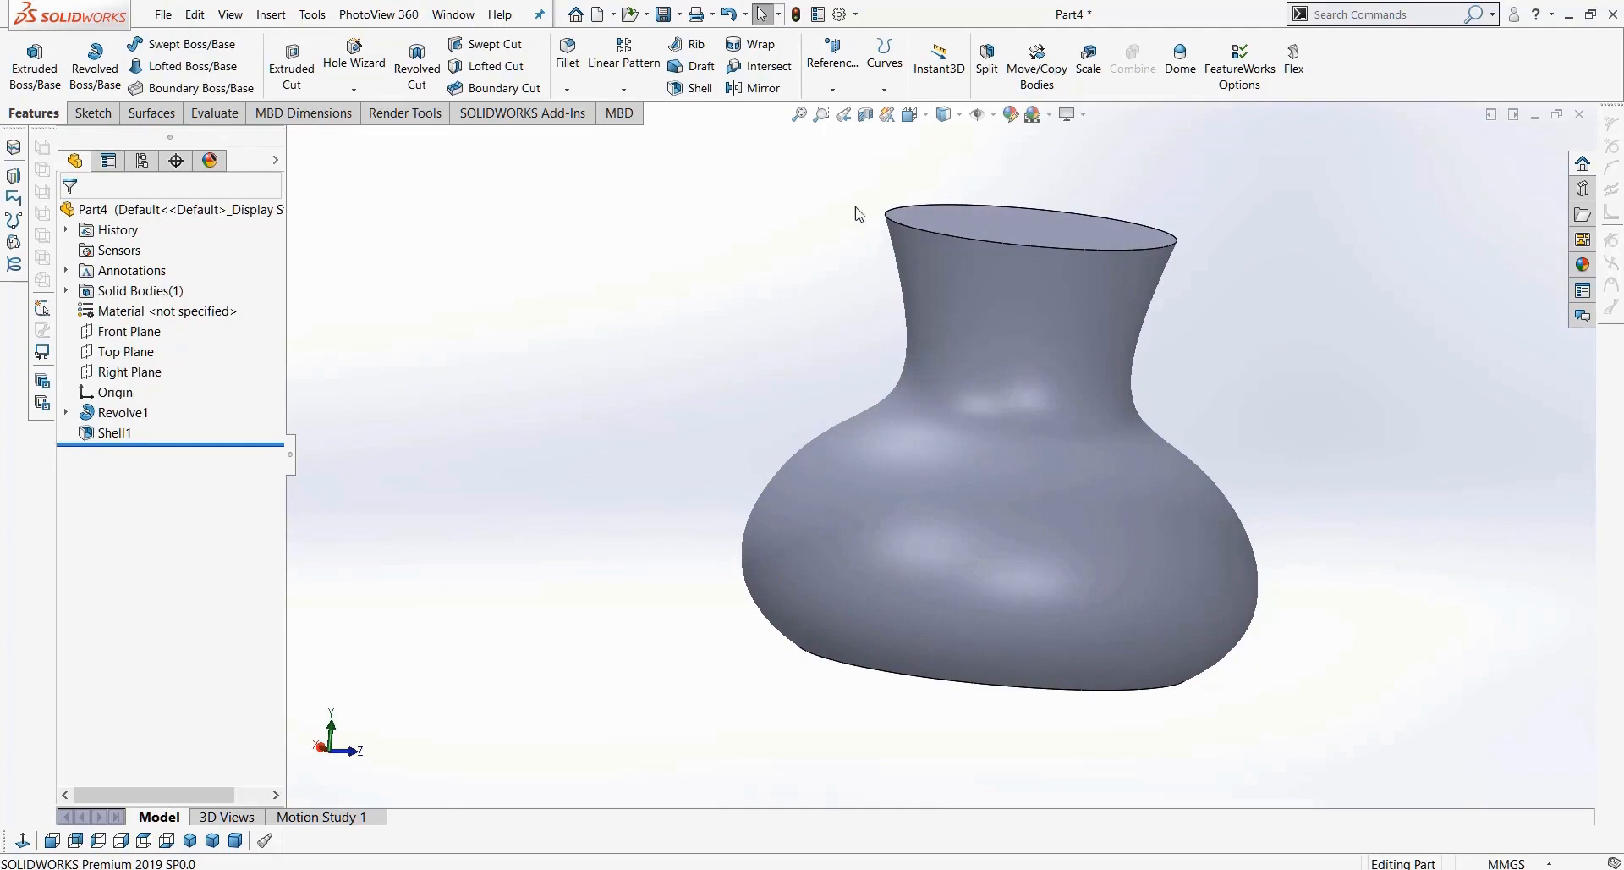
Step: Apply a section view through the vase on the Front Plane to expose its interior
{"action": "left_click", "coordinate": [867, 121]}
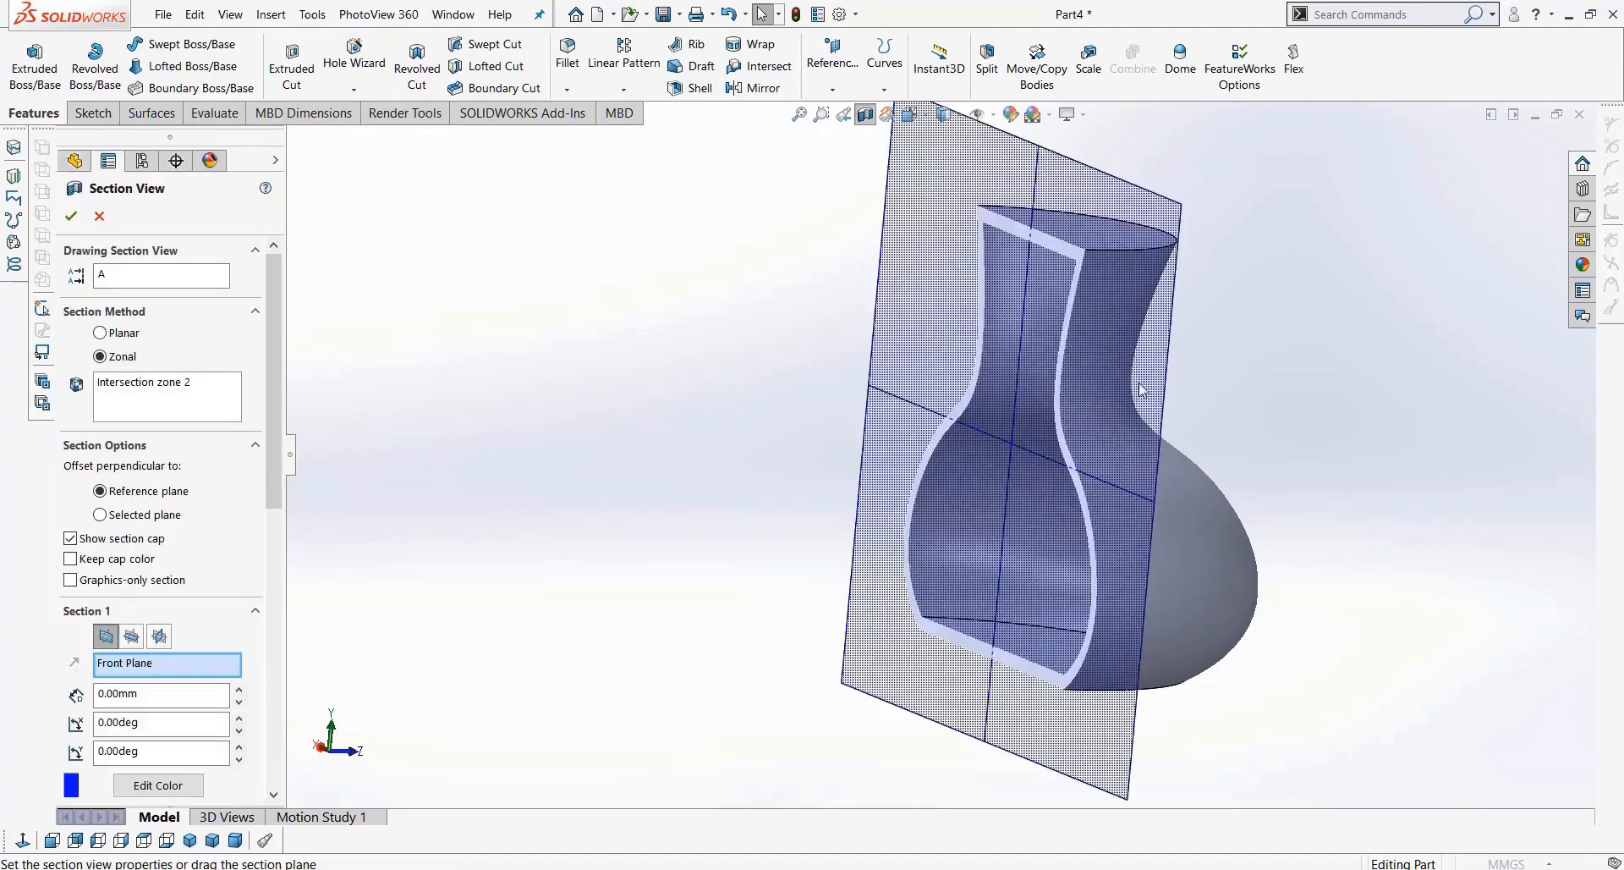
{"action": "middle_click_drag", "start_coordinate": [1171, 453], "coordinate": [1298, 508]}
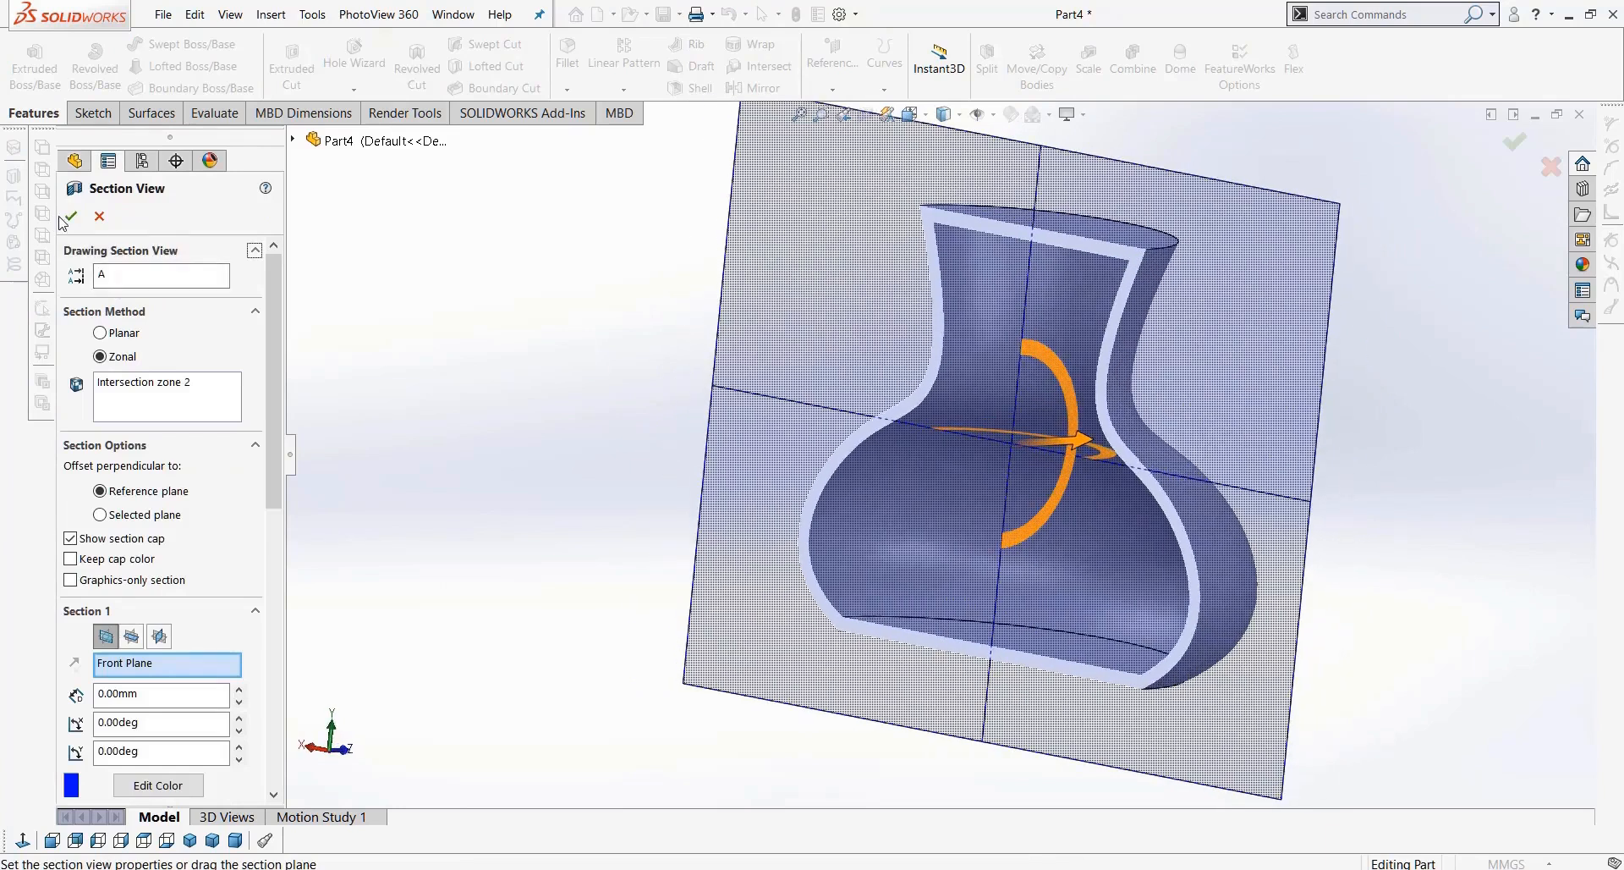
{"action": "left_click", "coordinate": [72, 215]}
{"action": "middle_click_drag", "start_coordinate": [572, 511], "coordinate": [570, 463]}
Step: Delete the shell feature from the vase
{"action": "left_click", "coordinate": [113, 434]}
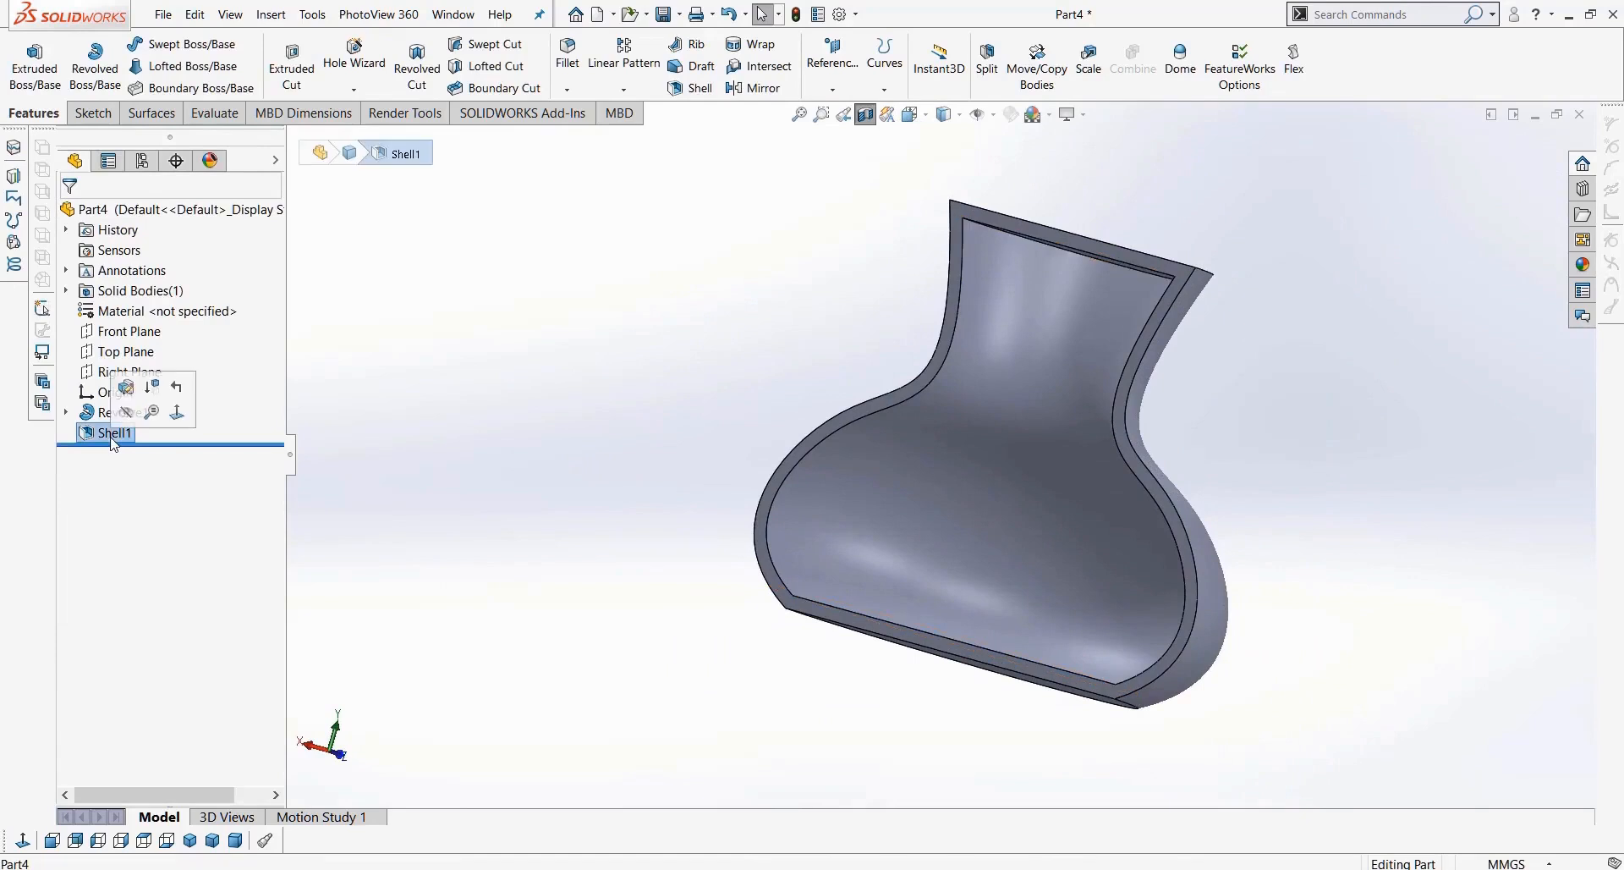
{"action": "key", "text": "Delete"}
{"action": "key", "text": "Return"}
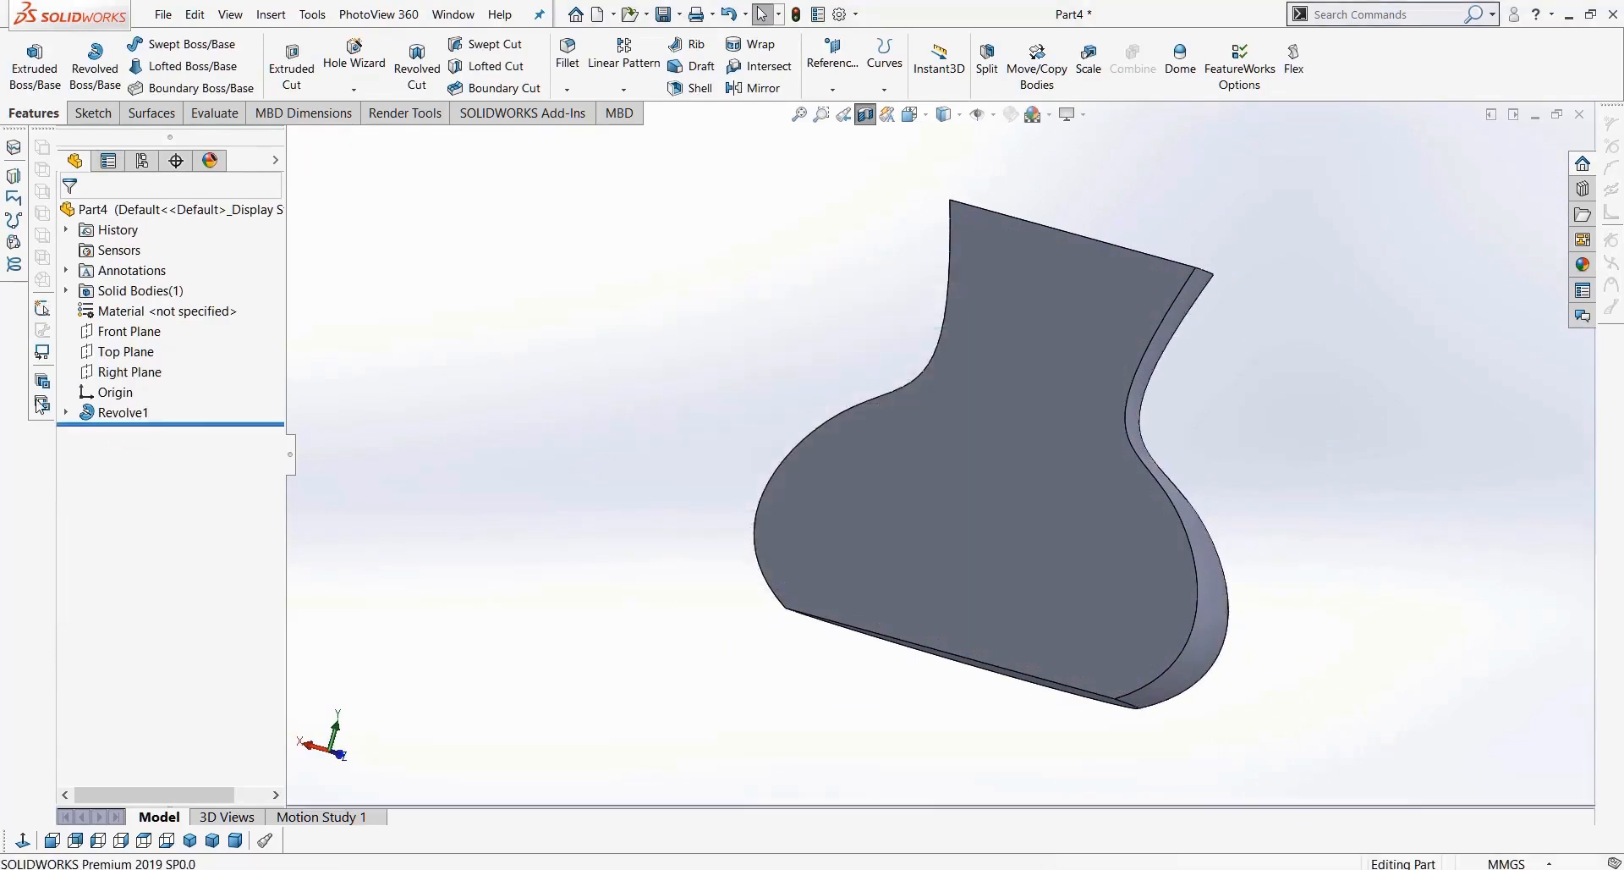
Step: Expand the solid bodies folder and examine the available options for its body and for the revolve feature
{"action": "left_click", "coordinate": [66, 290]}
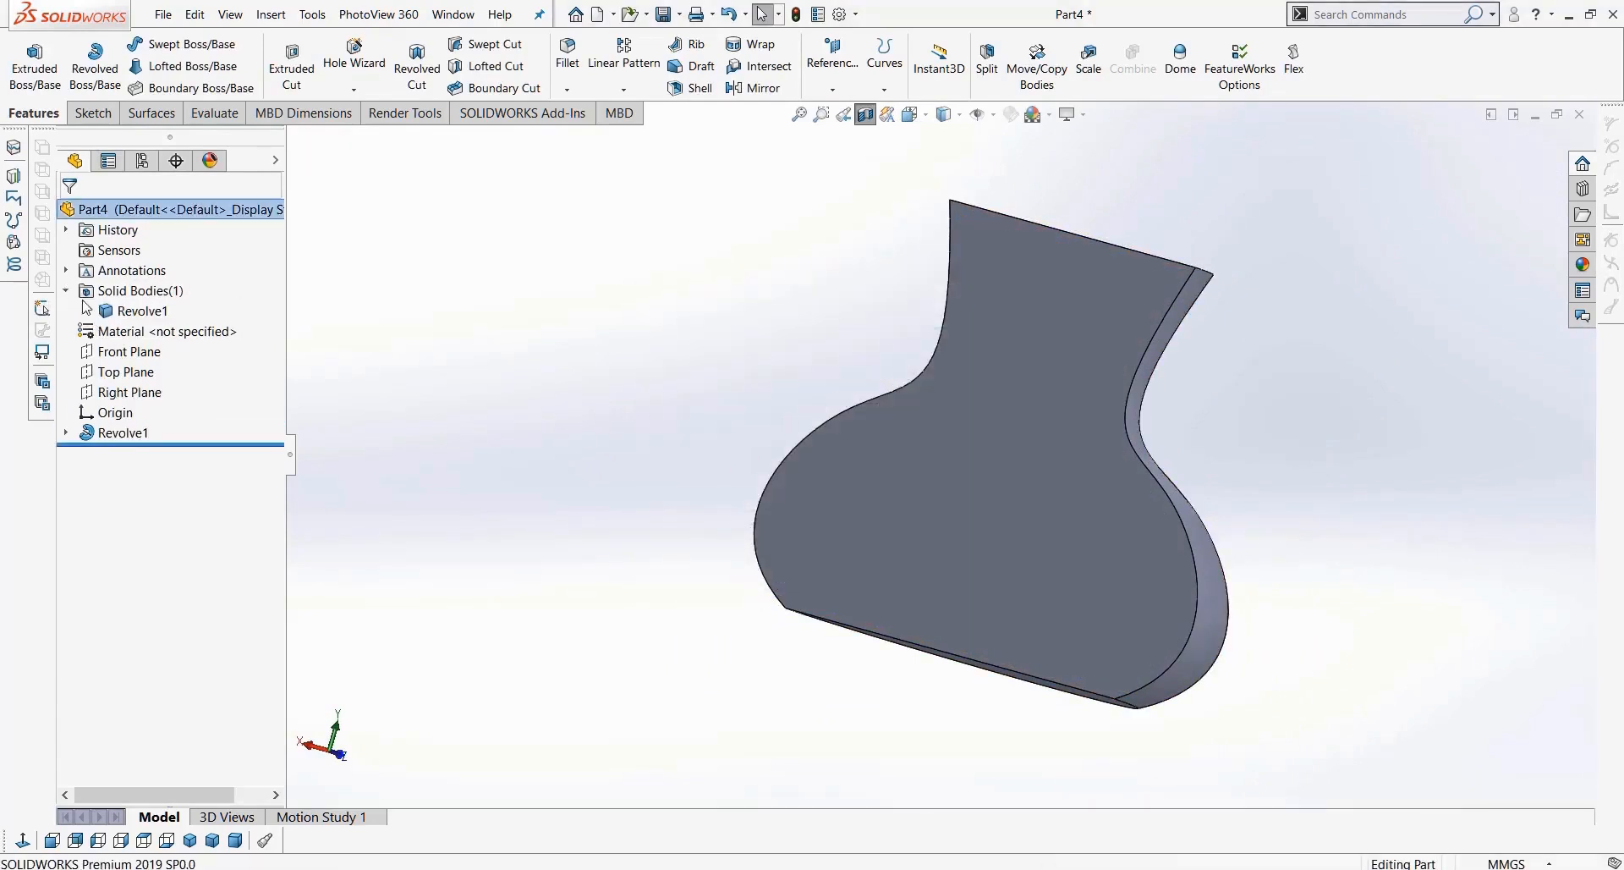
{"action": "right_click", "coordinate": [131, 311]}
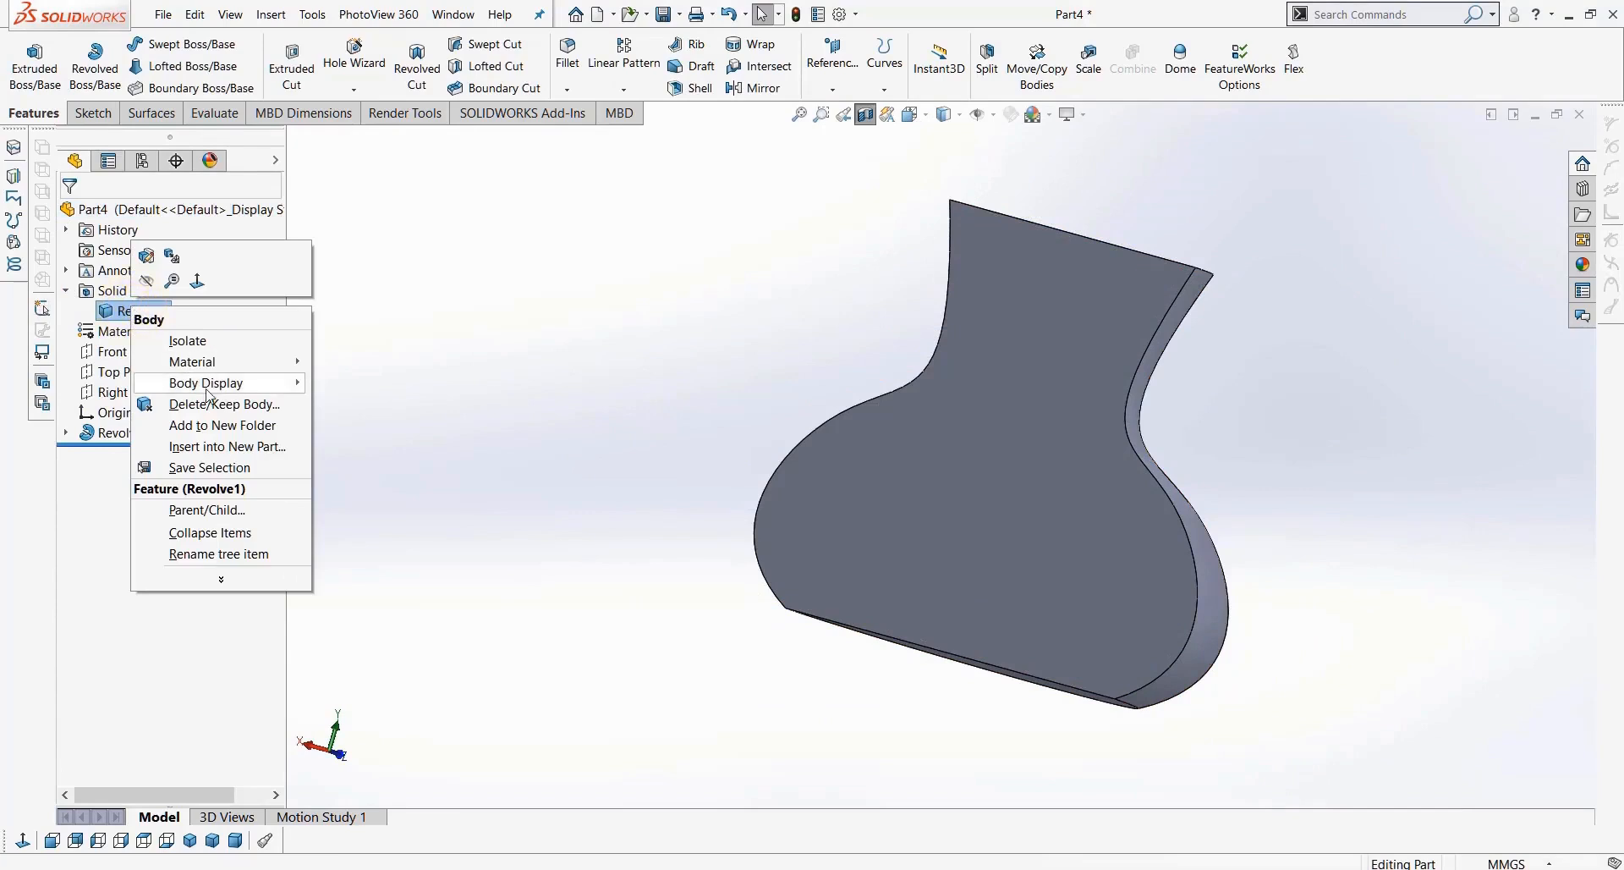
{"action": "left_click", "coordinate": [245, 576]}
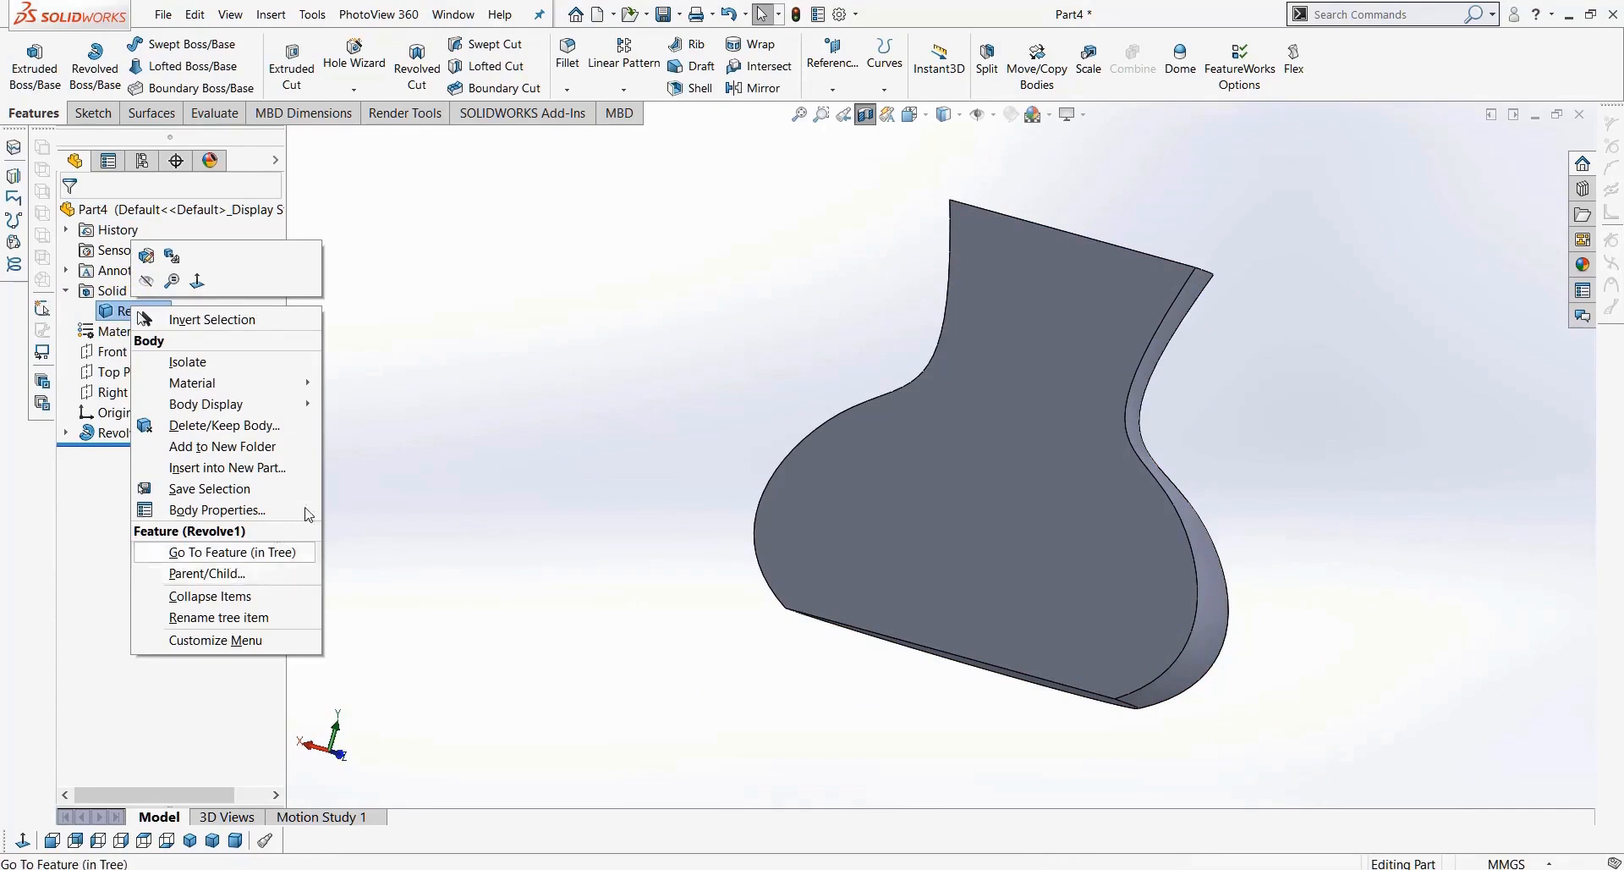
{"action": "left_click", "coordinate": [348, 409]}
{"action": "left_click", "coordinate": [142, 291]}
{"action": "right_click", "coordinate": [143, 292]}
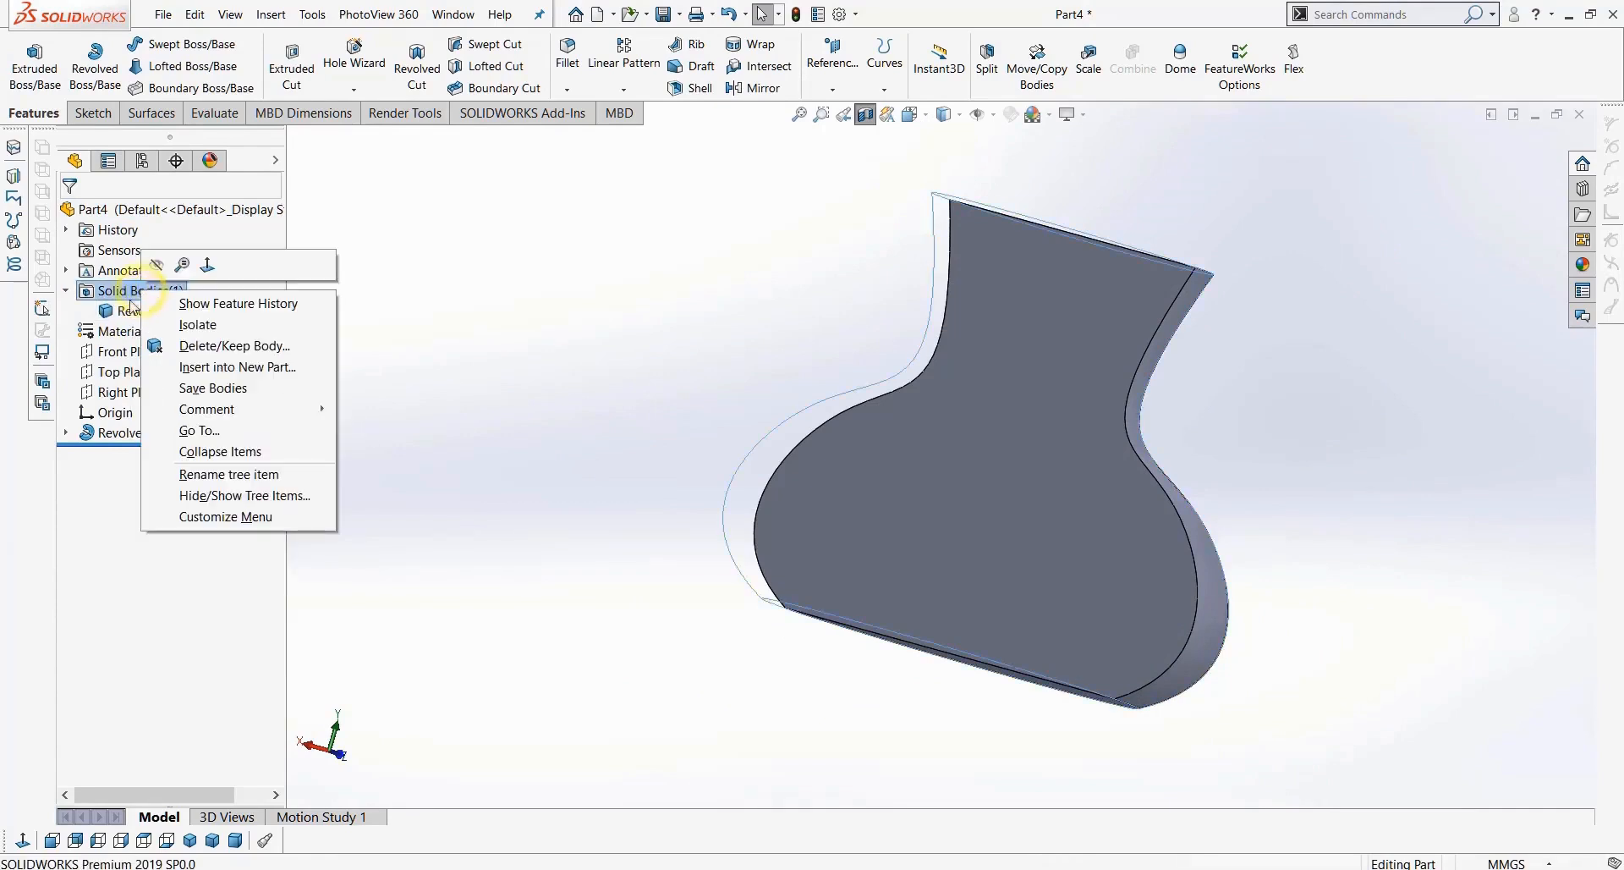
{"action": "right_click", "coordinate": [119, 315]}
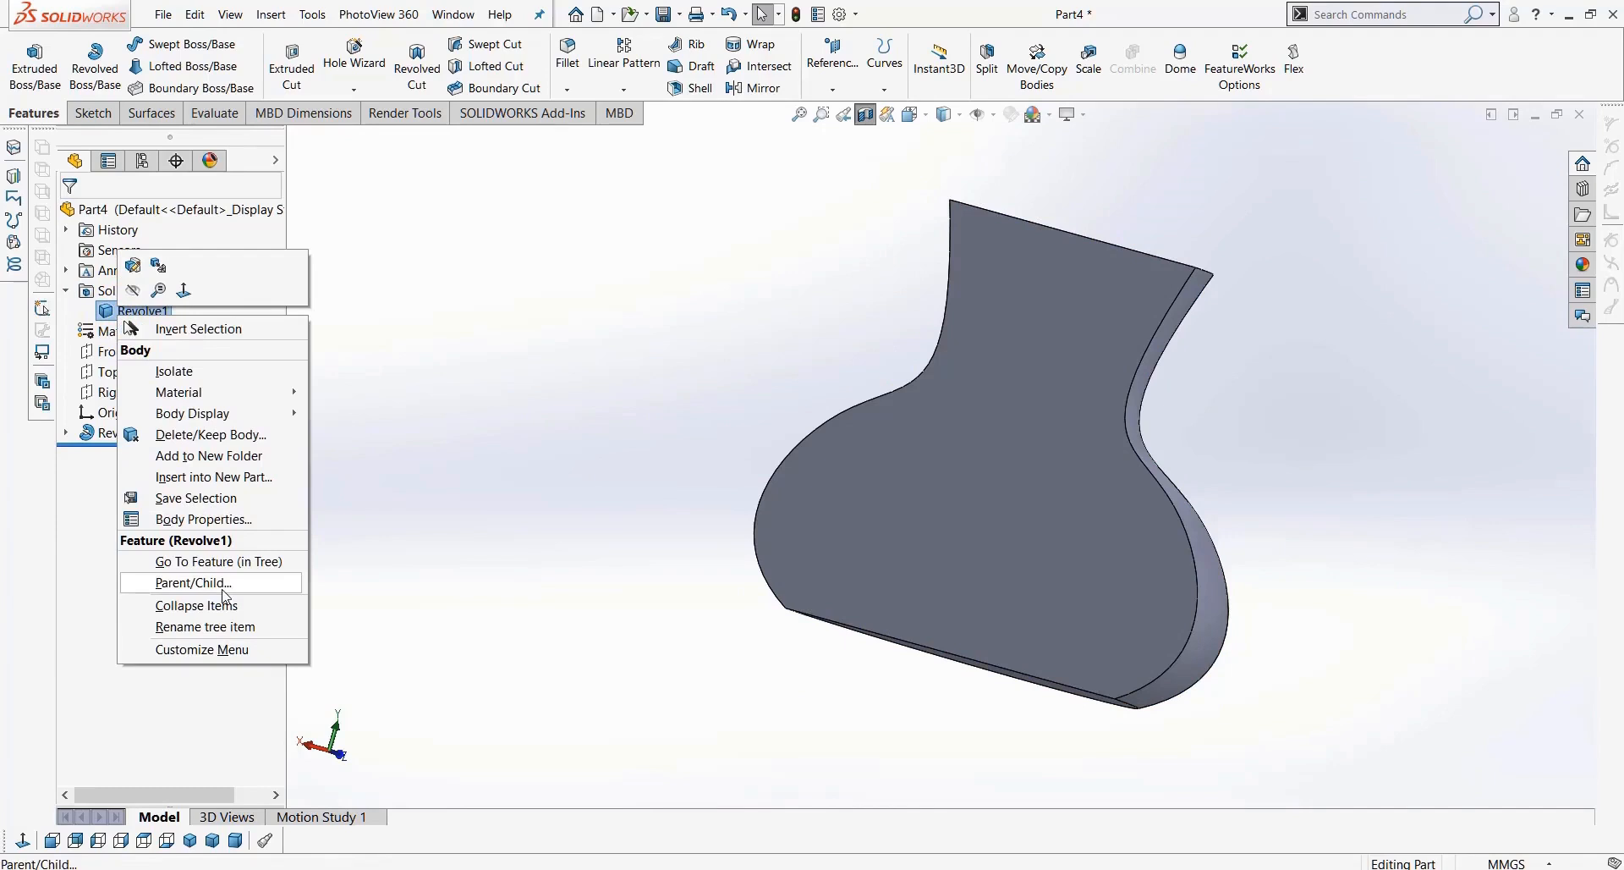
{"action": "left_click", "coordinate": [351, 436]}
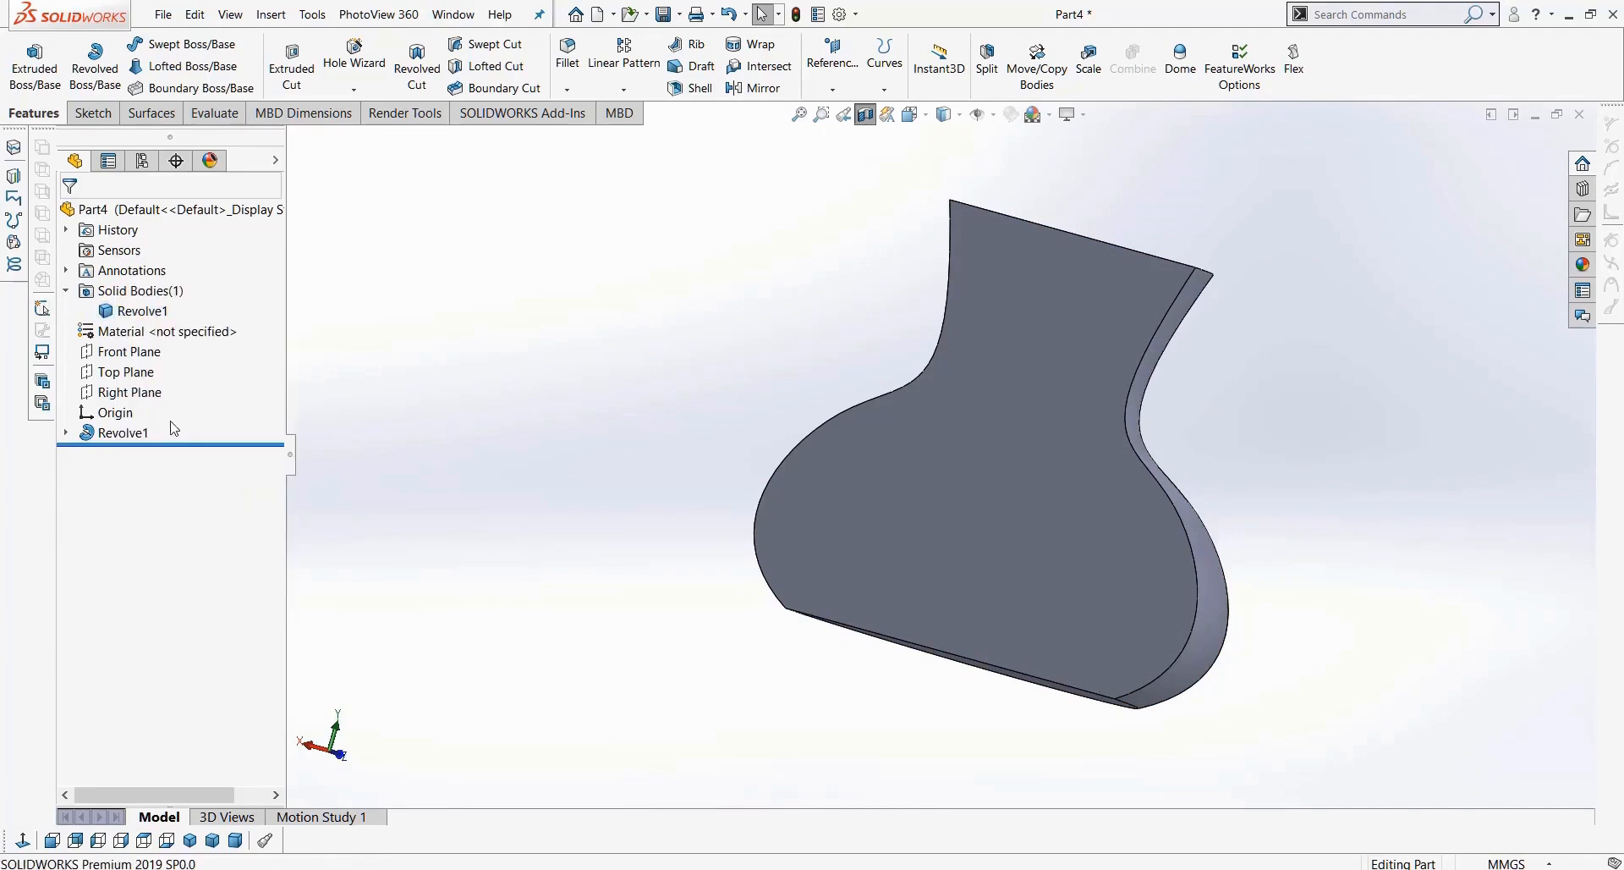
{"action": "right_click", "coordinate": [100, 444]}
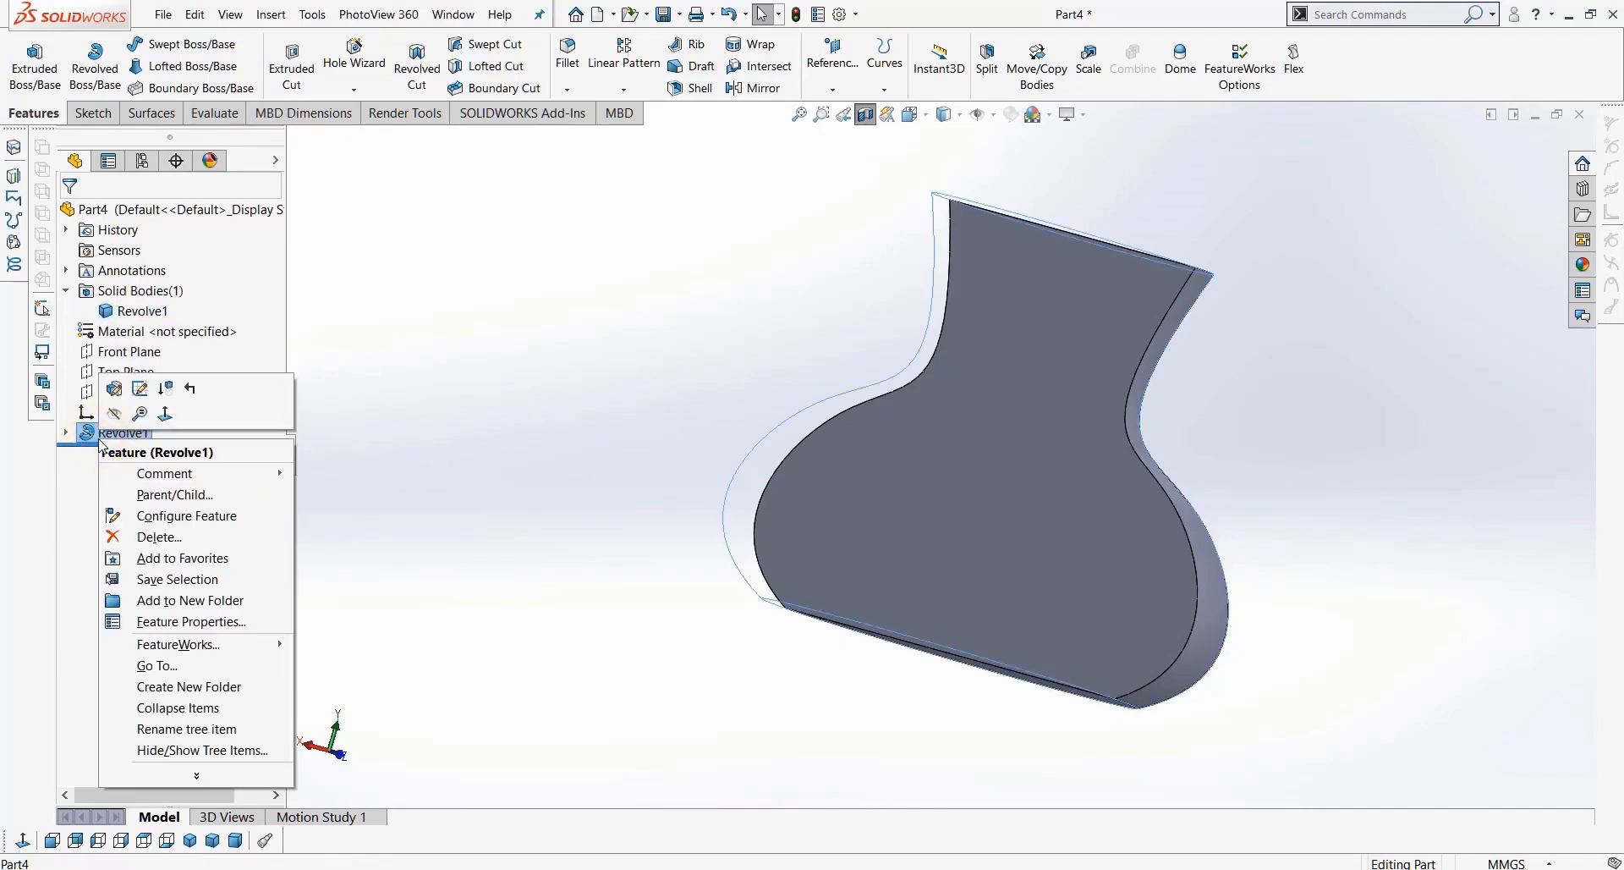
{"action": "left_click", "coordinate": [199, 775]}
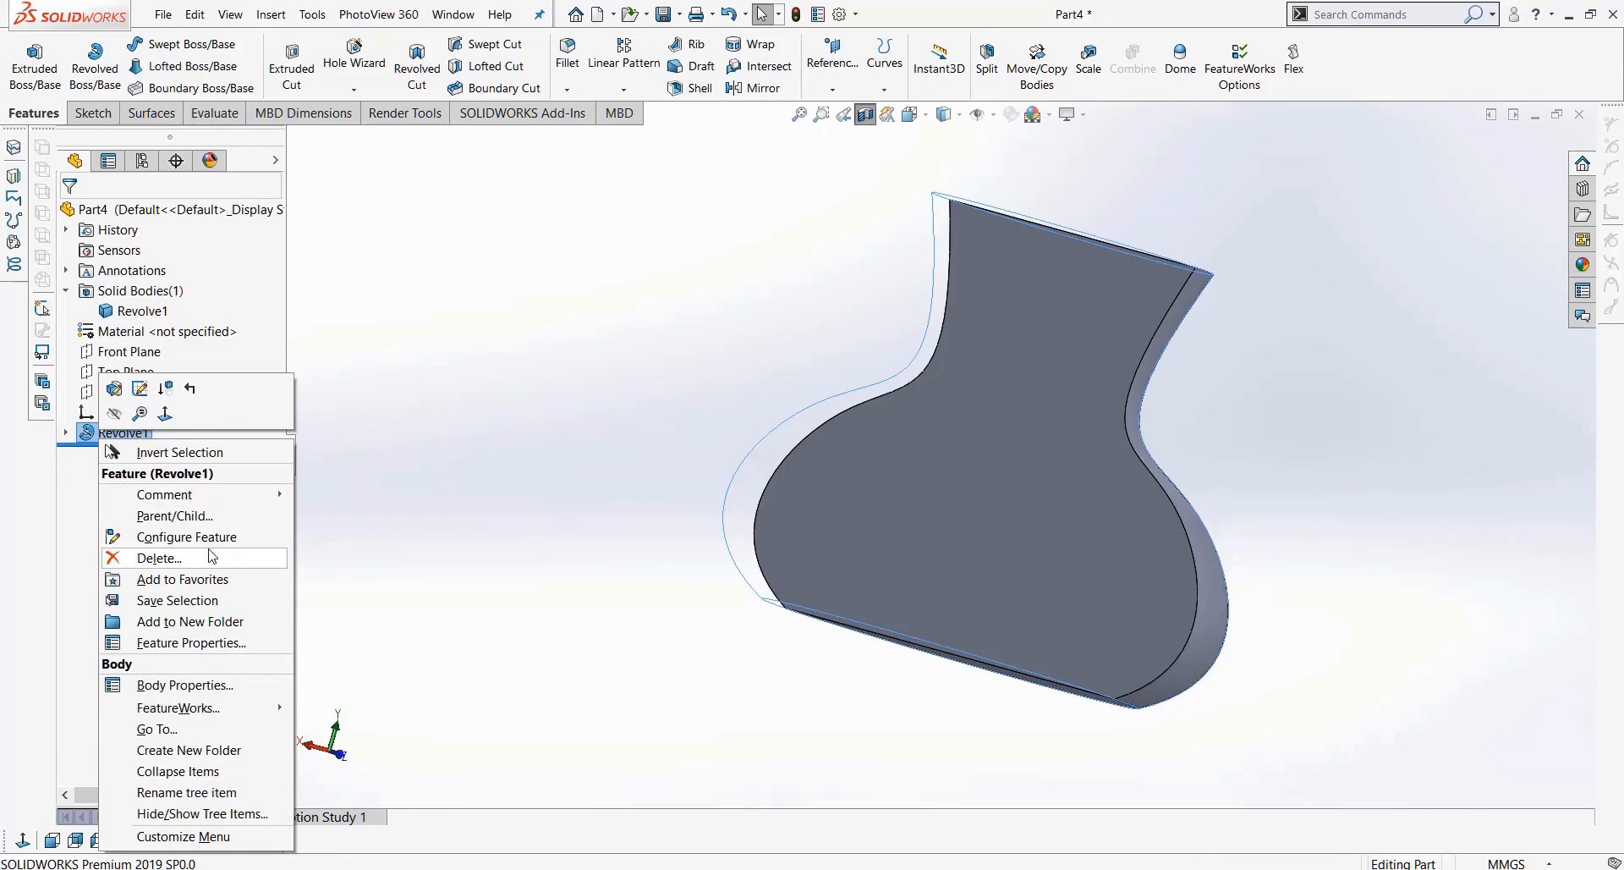
{"action": "left_click", "coordinate": [538, 390]}
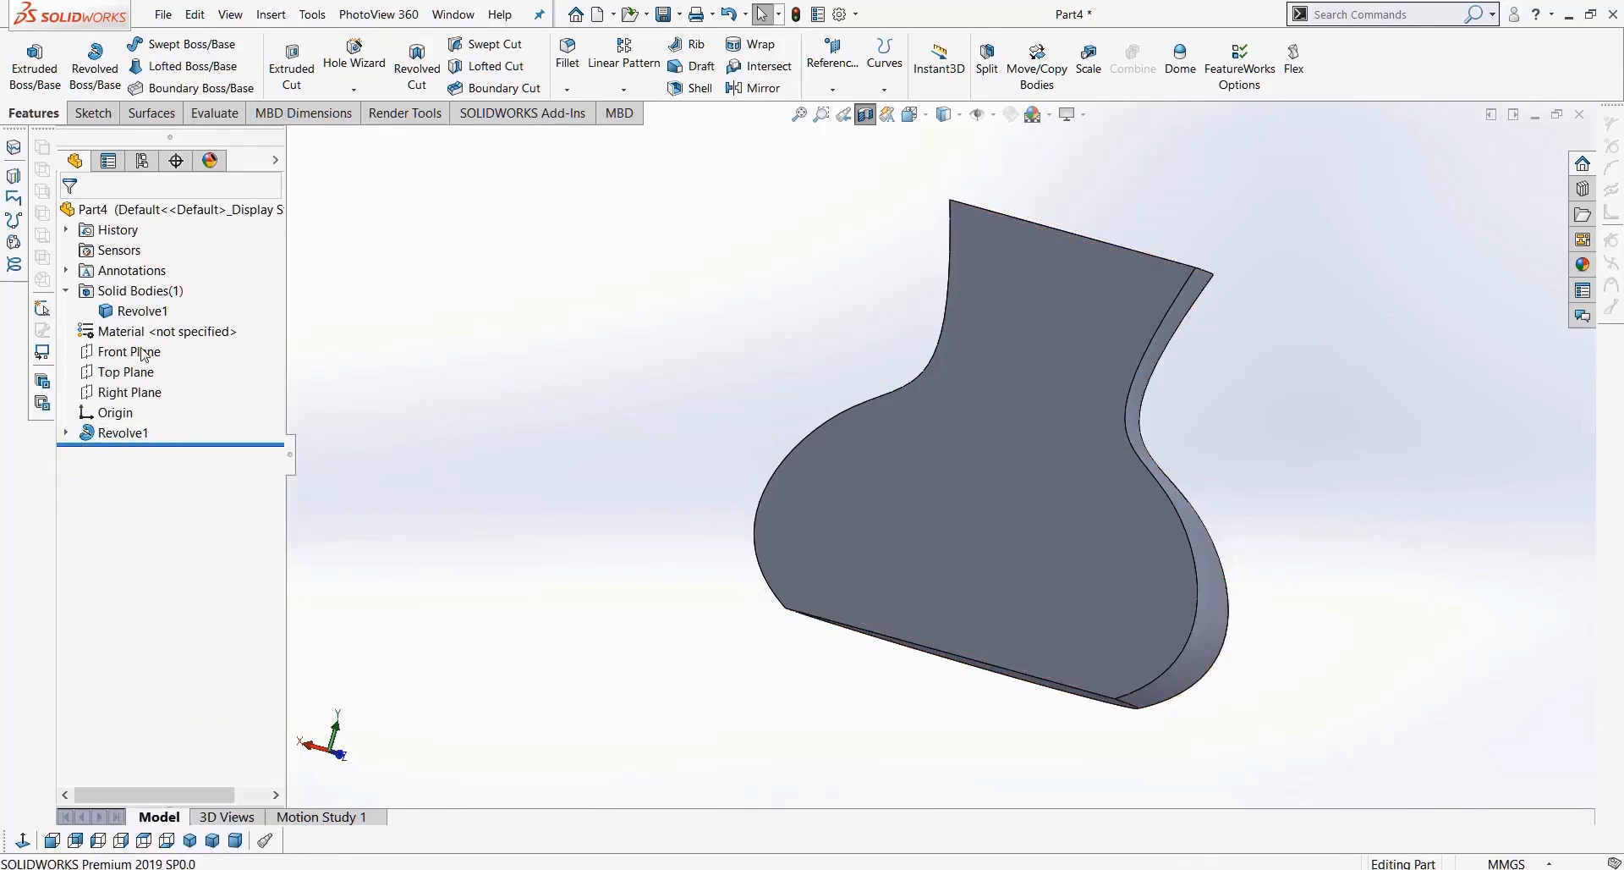
{"action": "left_click", "coordinate": [151, 314]}
Step: Turn off the section view of the vase
{"action": "left_click", "coordinate": [548, 438]}
{"action": "middle_click_drag", "start_coordinate": [547, 439], "coordinate": [491, 465]}
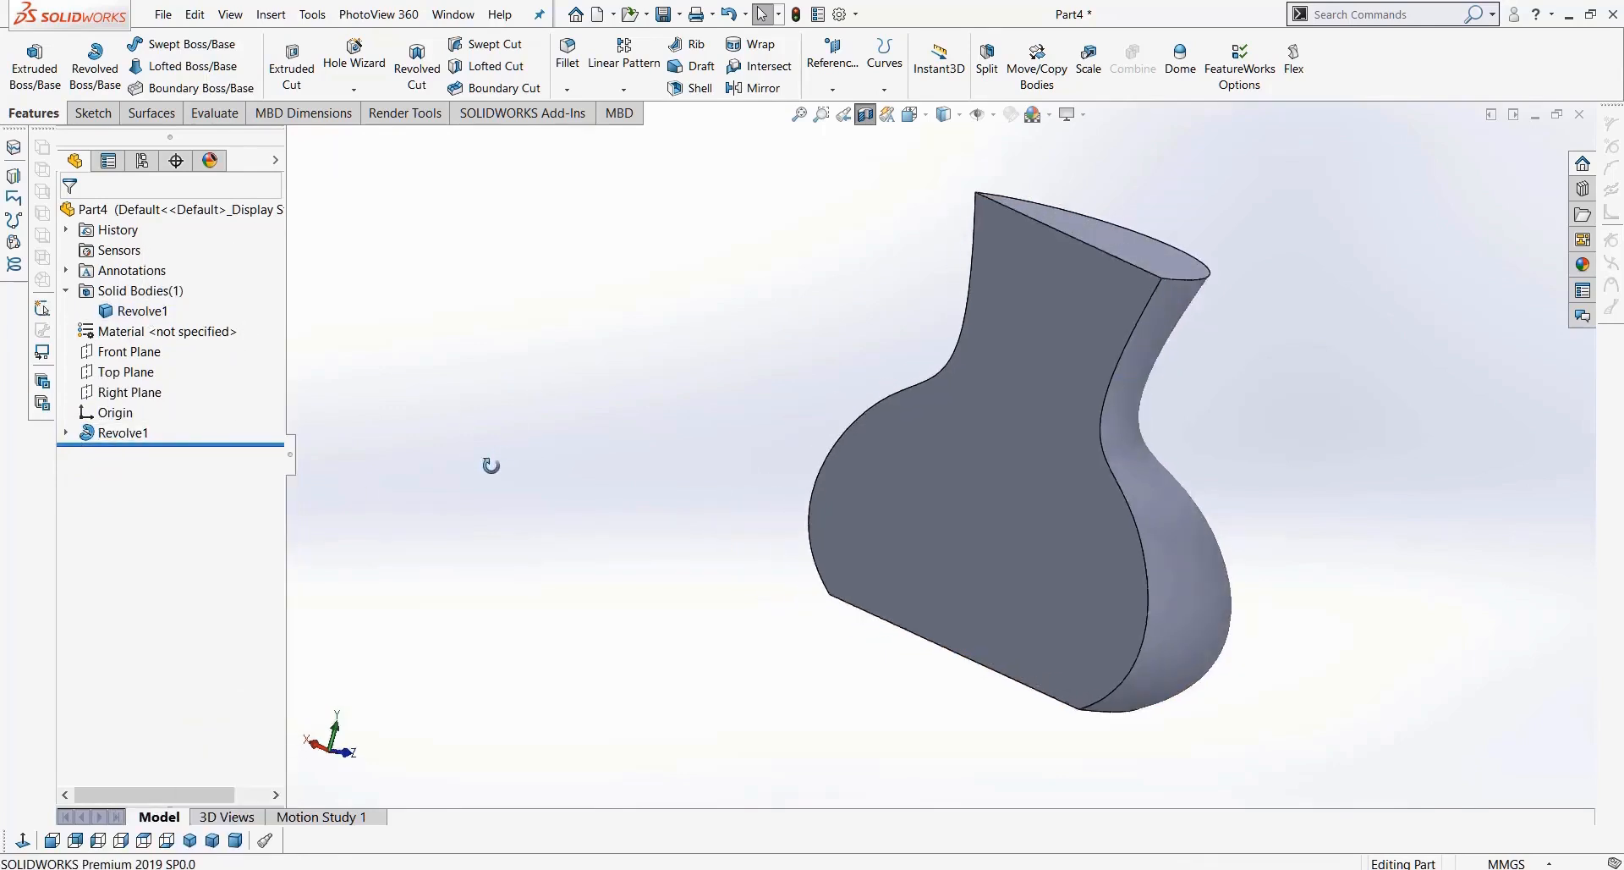
{"action": "left_click", "coordinate": [867, 121]}
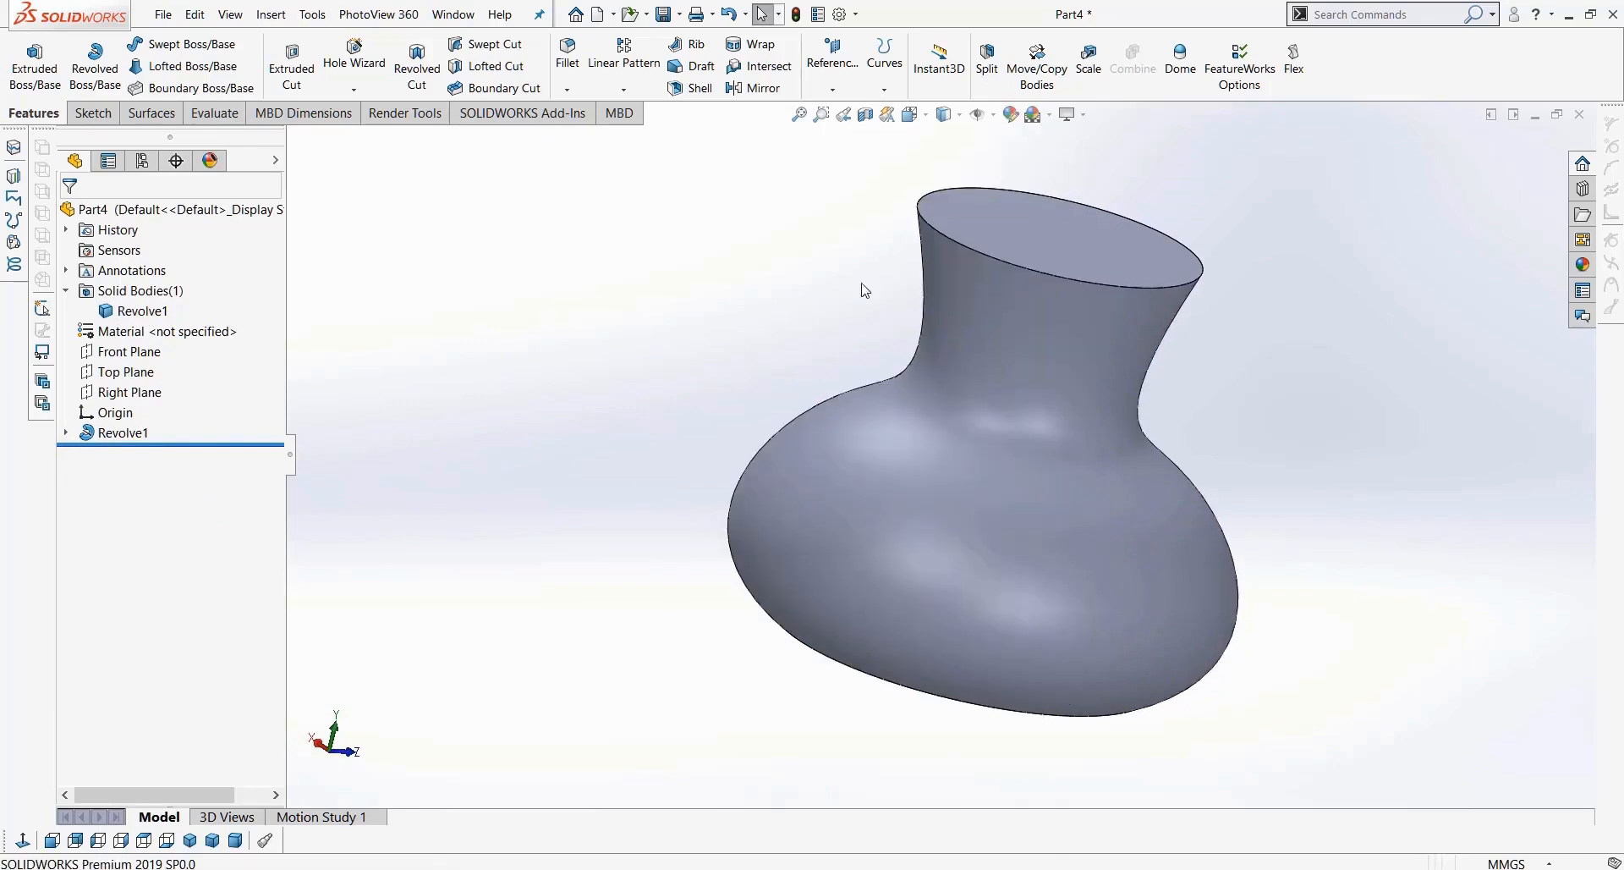
Step: Shell the vase with a 5 mm wall thickness, removing the flat top face and with the preview shown
{"action": "left_click", "coordinate": [690, 88]}
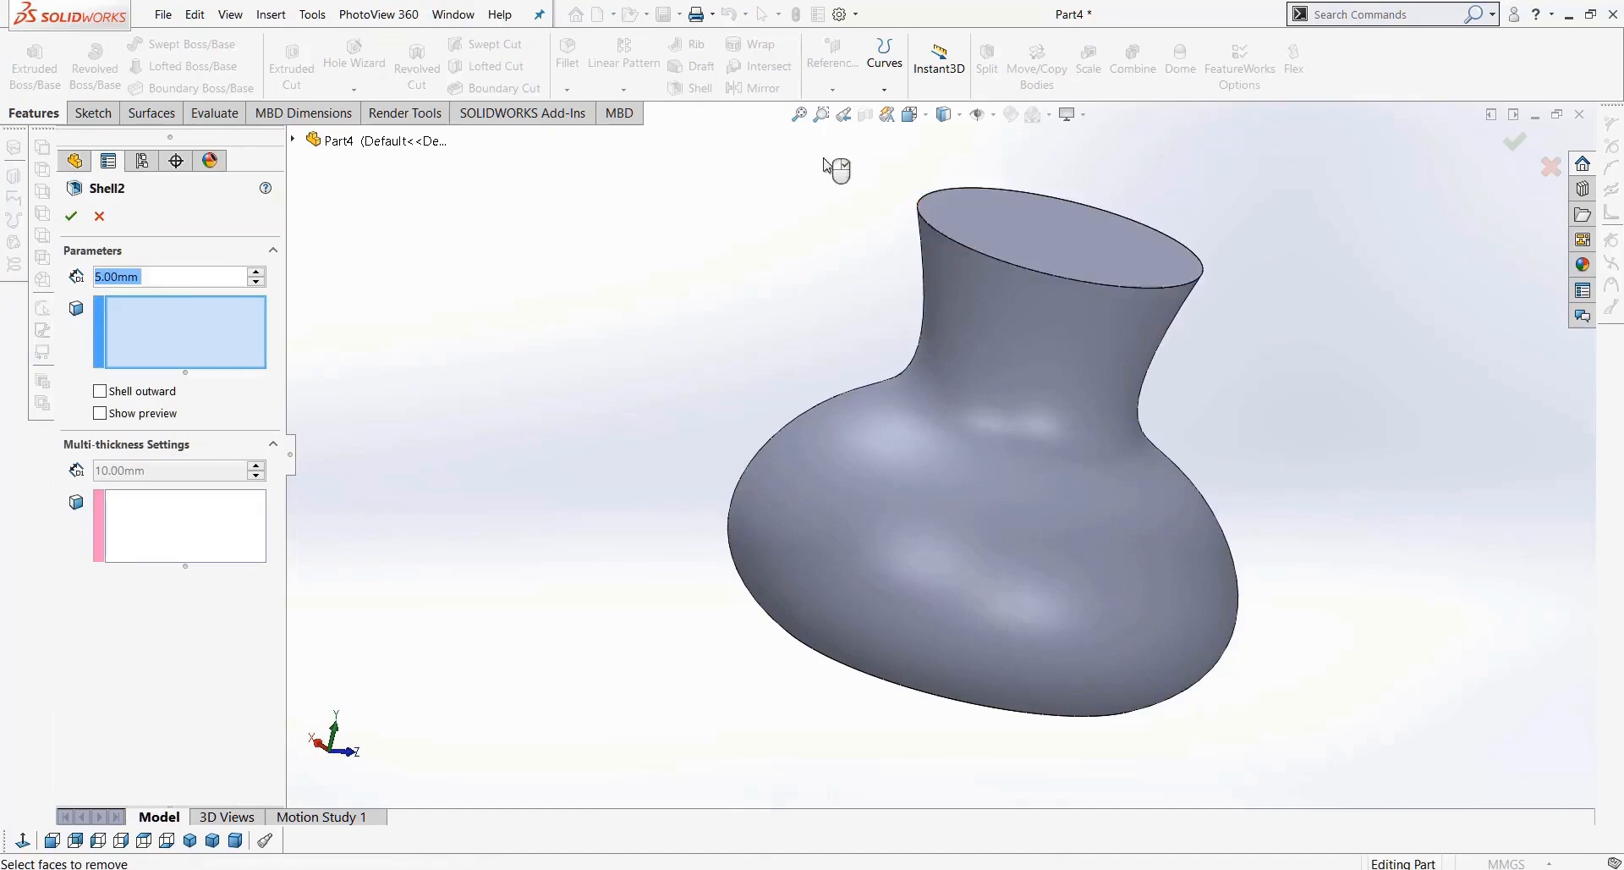
{"action": "left_click", "coordinate": [928, 260]}
{"action": "left_click", "coordinate": [162, 417]}
{"action": "left_click", "coordinate": [72, 217]}
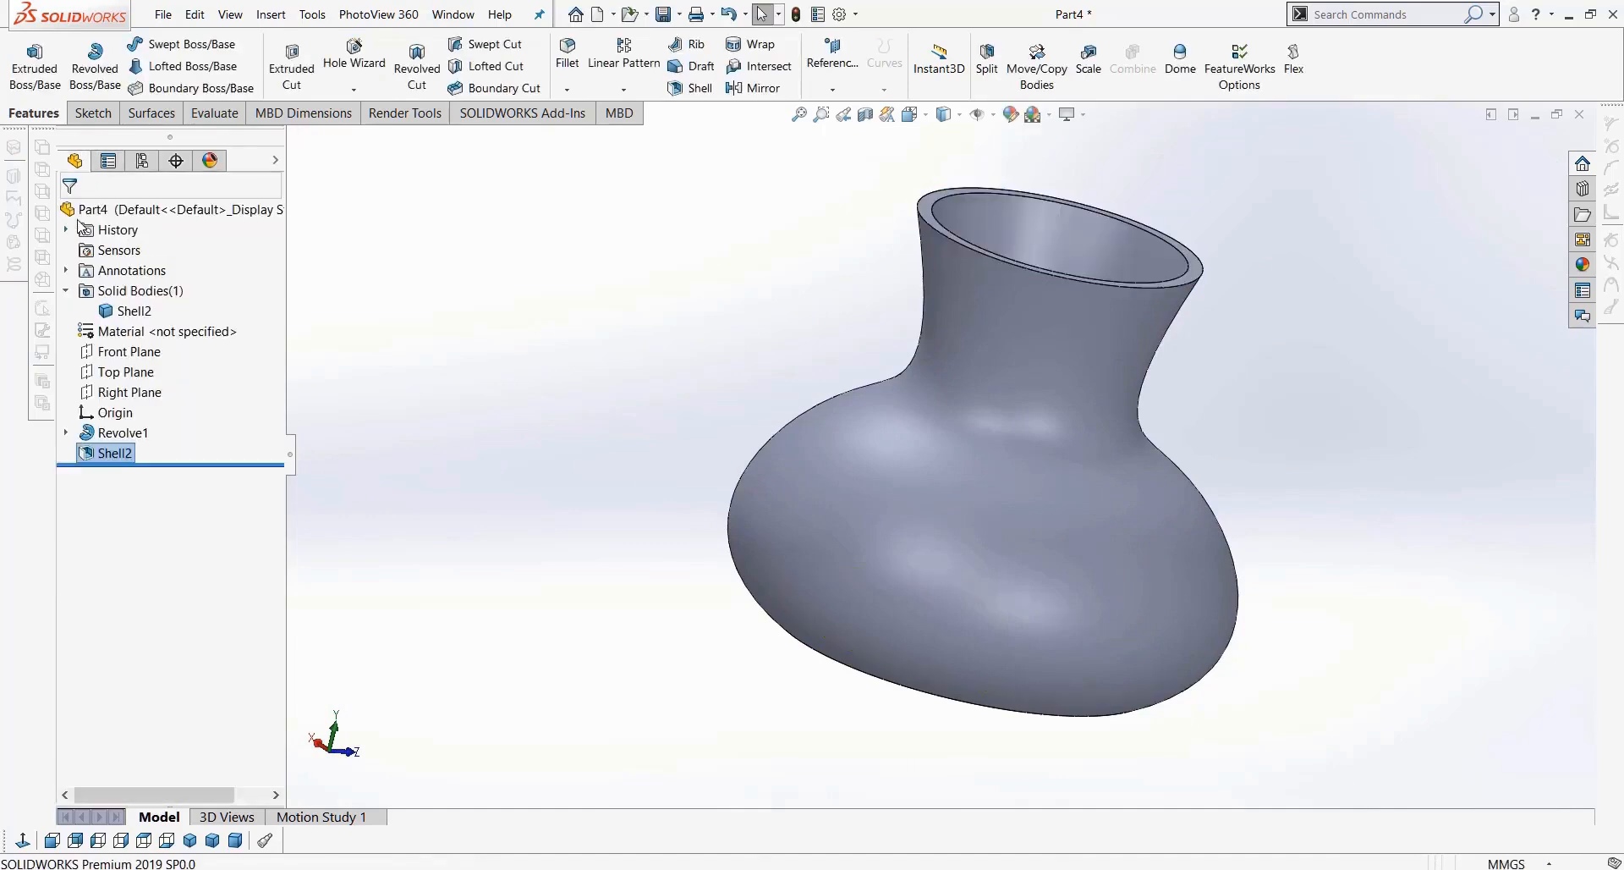
Step: Edit the shell to take the top face out of the faces to remove, leaving a closed hollow body
{"action": "left_click", "coordinate": [112, 433]}
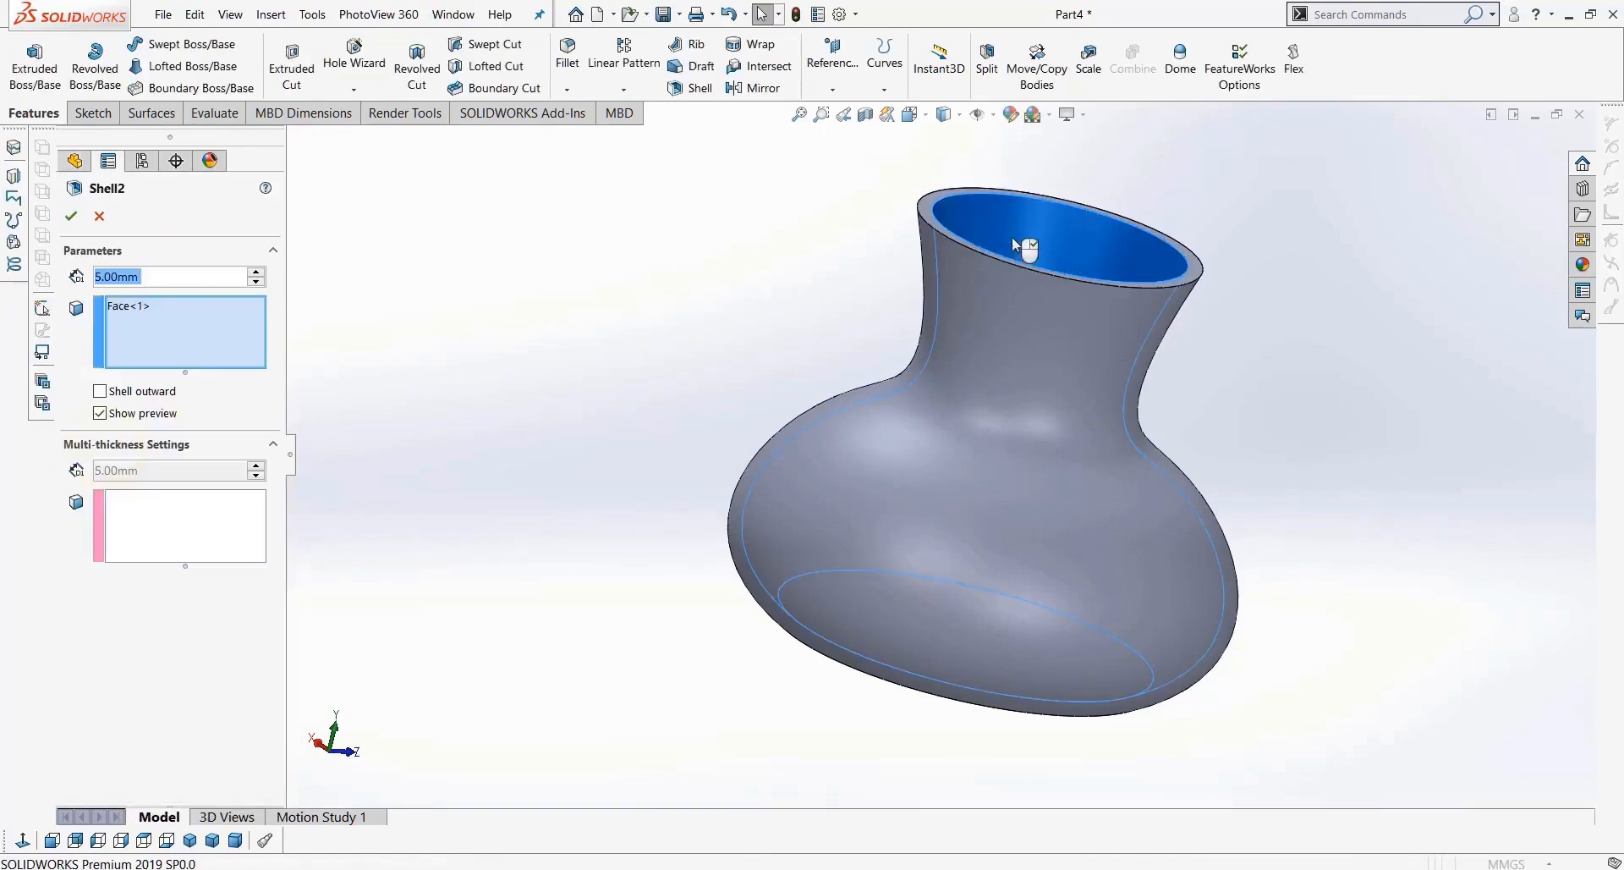
{"action": "left_click", "coordinate": [1012, 237]}
{"action": "left_click", "coordinate": [71, 217]}
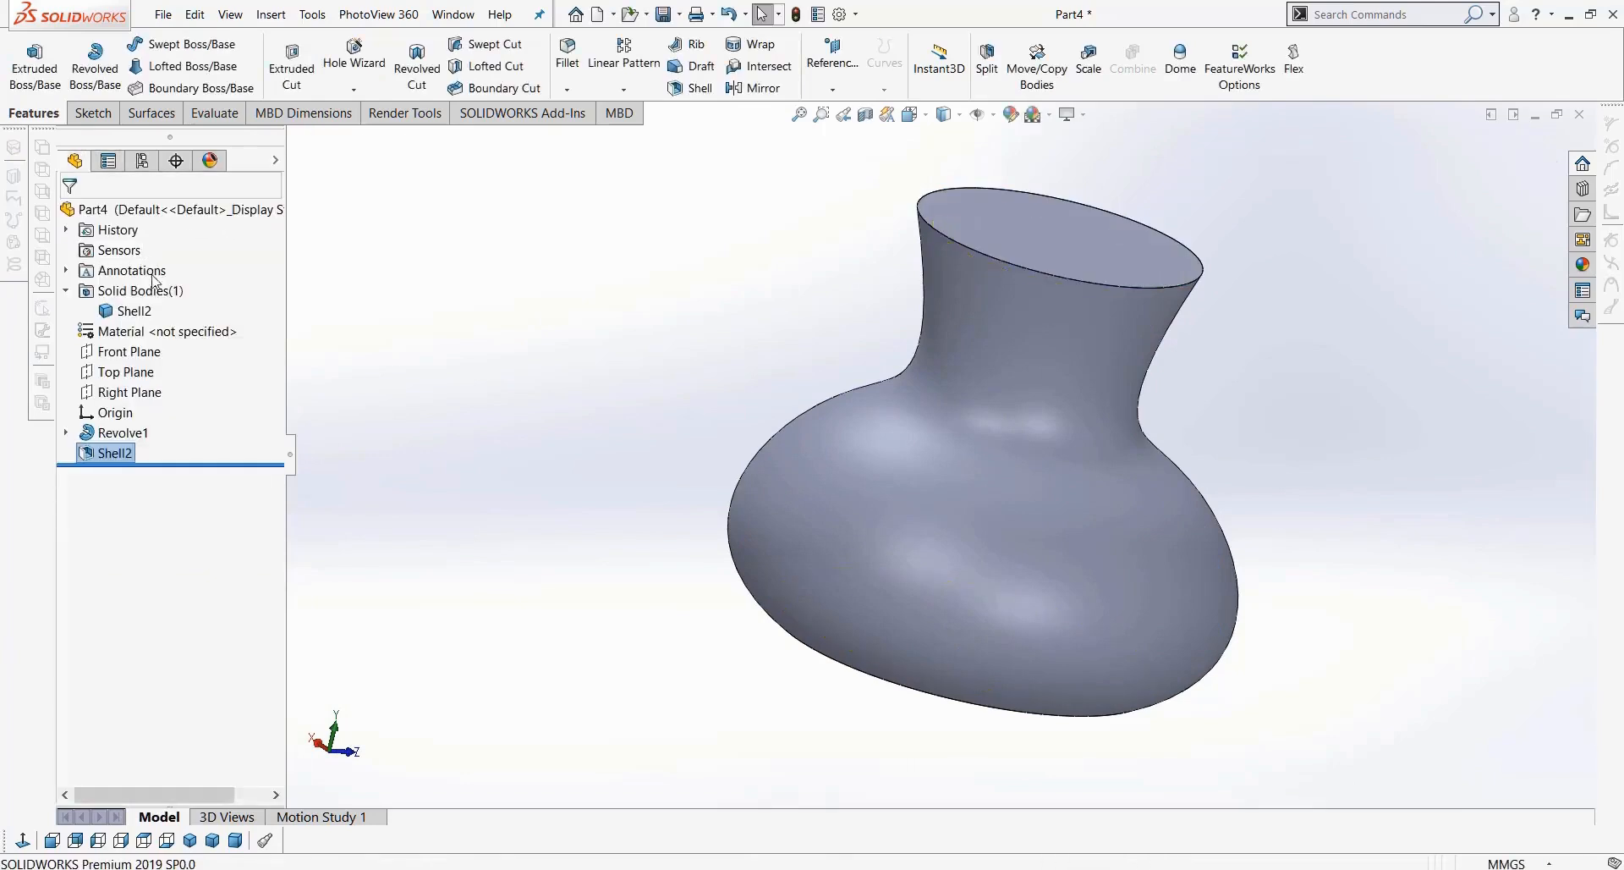
Step: Make the shelled solid body transparent to inspect its inner cavity
{"action": "right_click", "coordinate": [135, 313]}
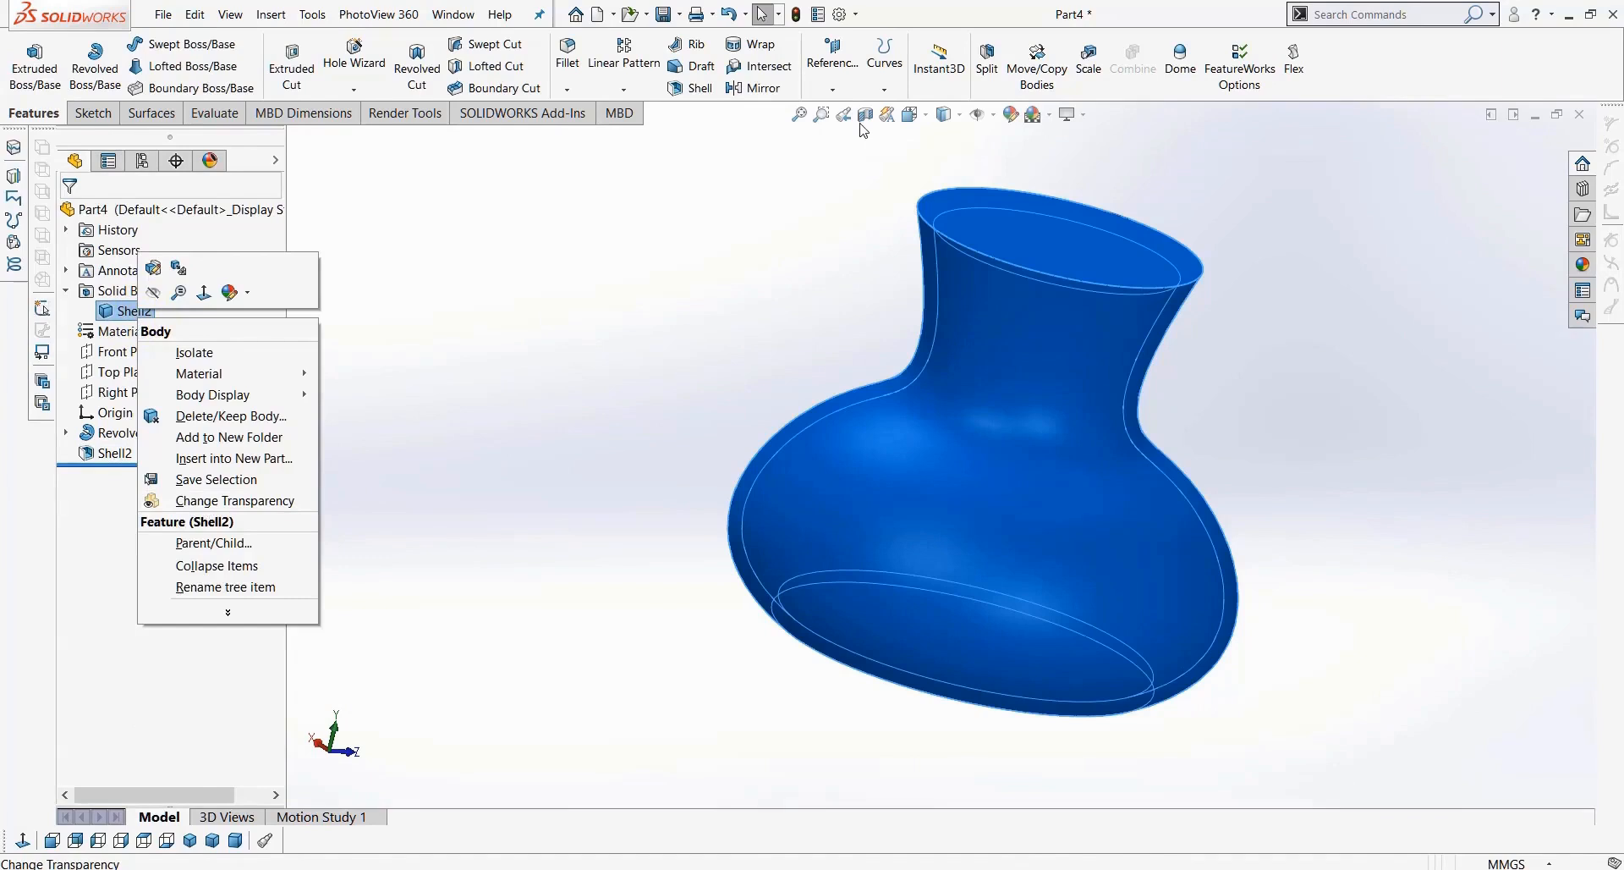
{"action": "left_click", "coordinate": [238, 506]}
{"action": "left_click", "coordinate": [587, 440]}
{"action": "middle_click_drag", "start_coordinate": [595, 435], "coordinate": [690, 406]}
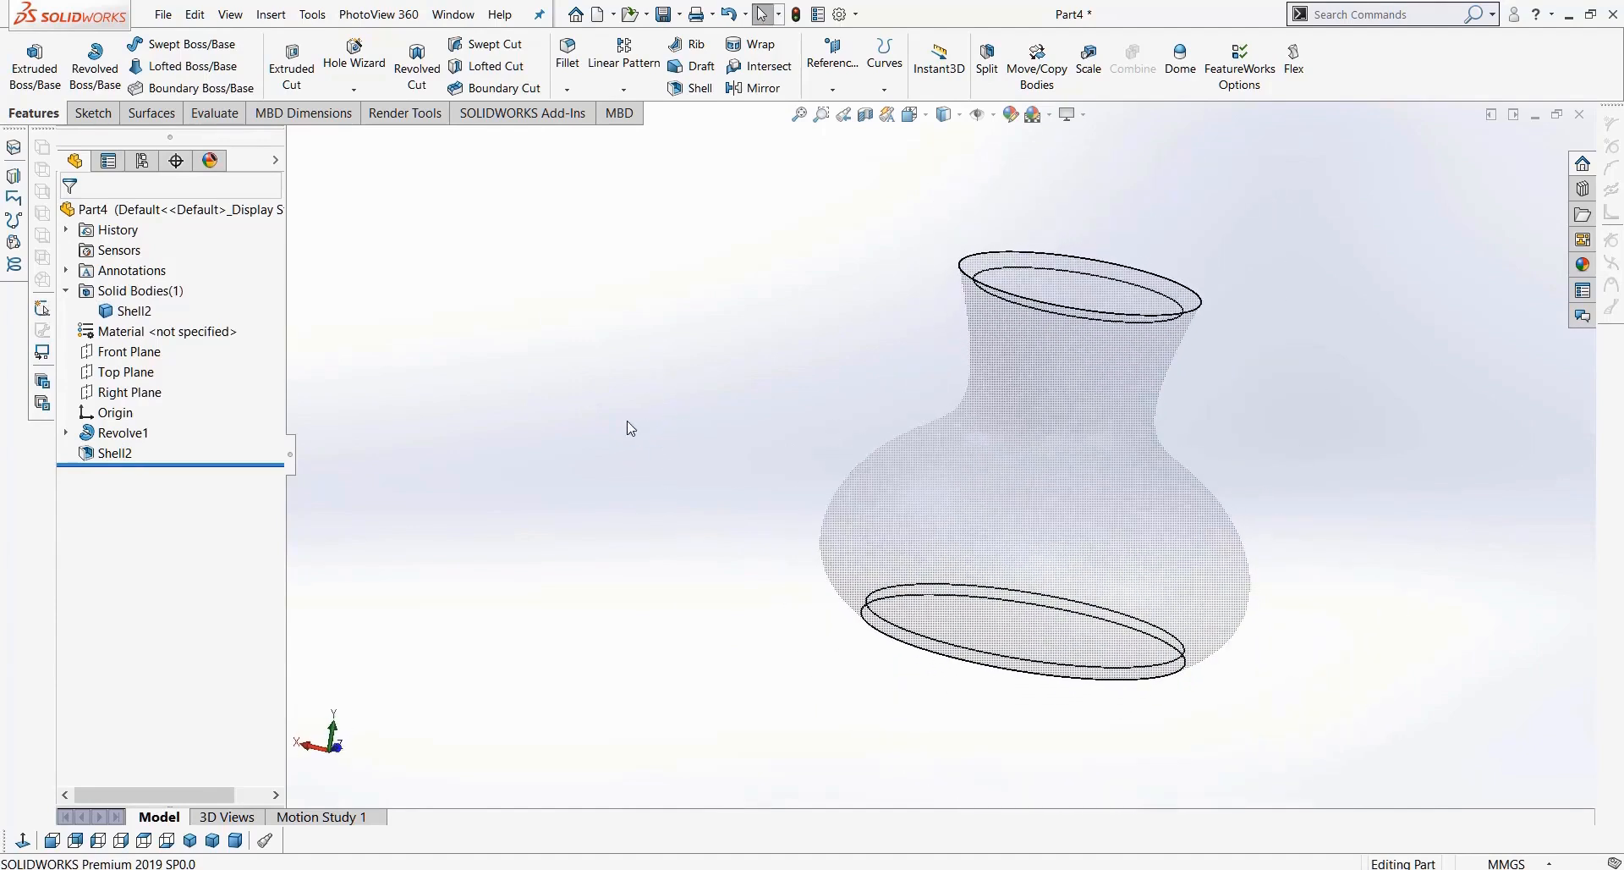
Step: Turn off the transparency of the shelled body
{"action": "left_click", "coordinate": [156, 311]}
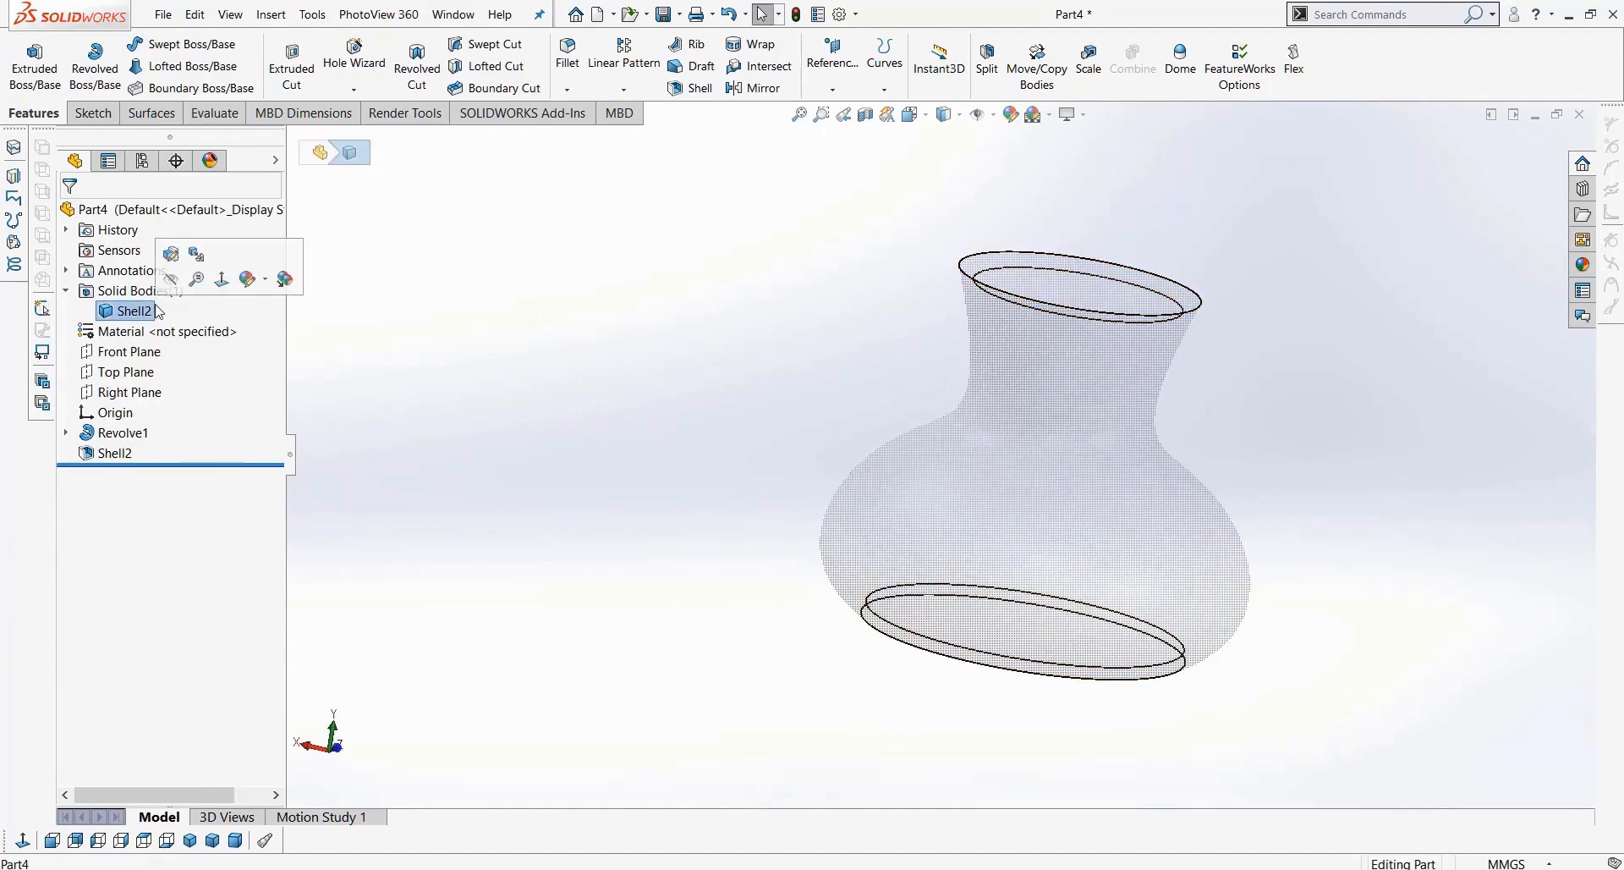
{"action": "right_click", "coordinate": [157, 312]}
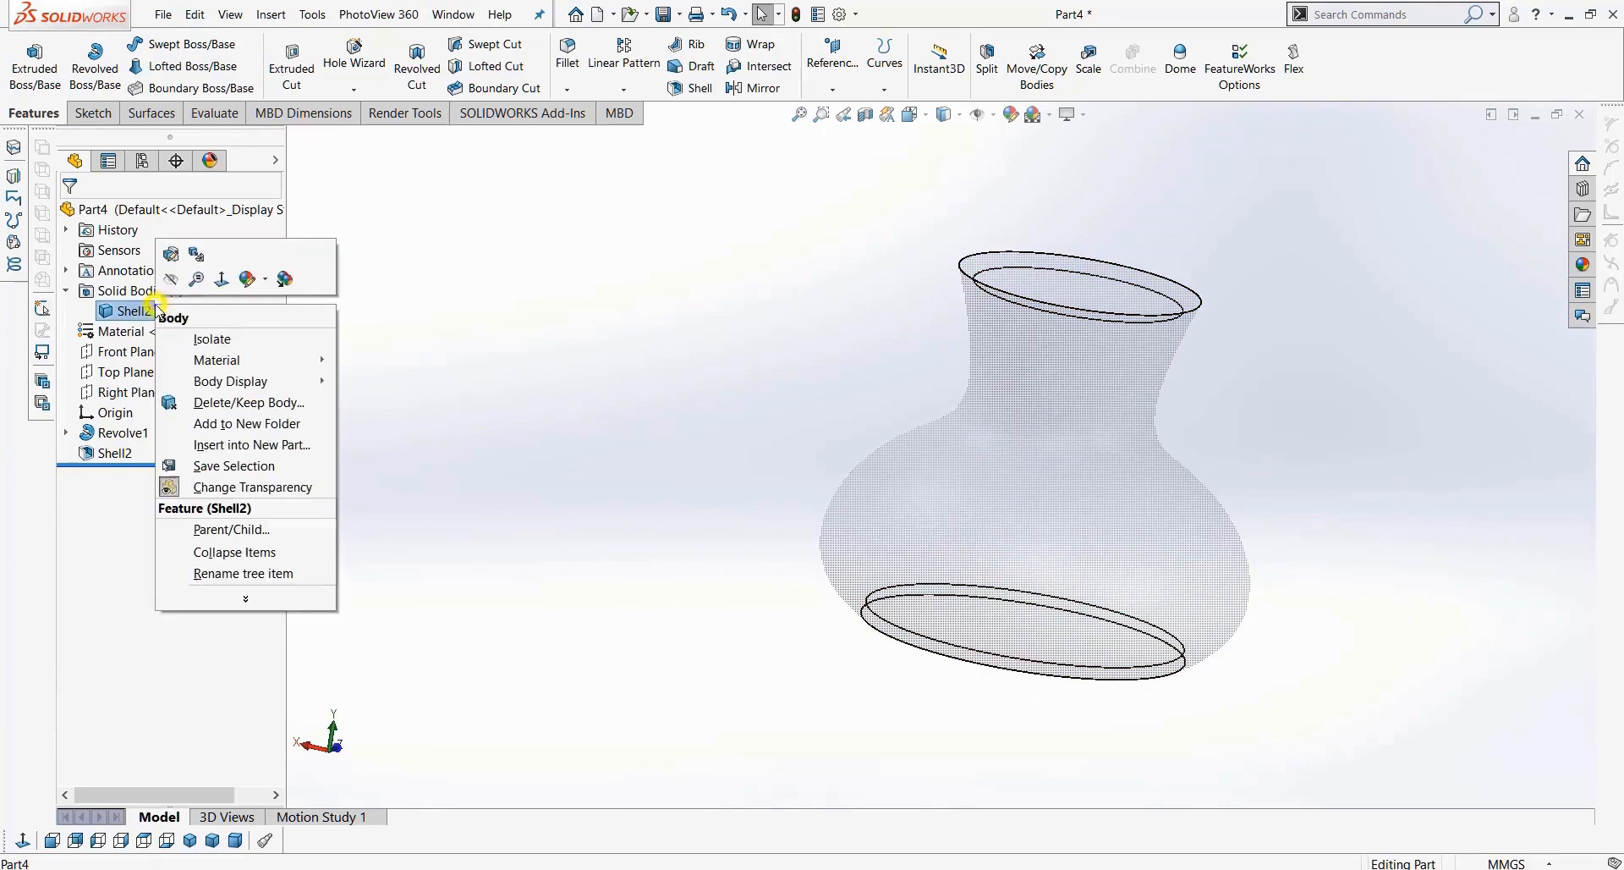
{"action": "left_click", "coordinate": [242, 490]}
{"action": "middle_click_drag", "start_coordinate": [582, 395], "coordinate": [612, 428]}
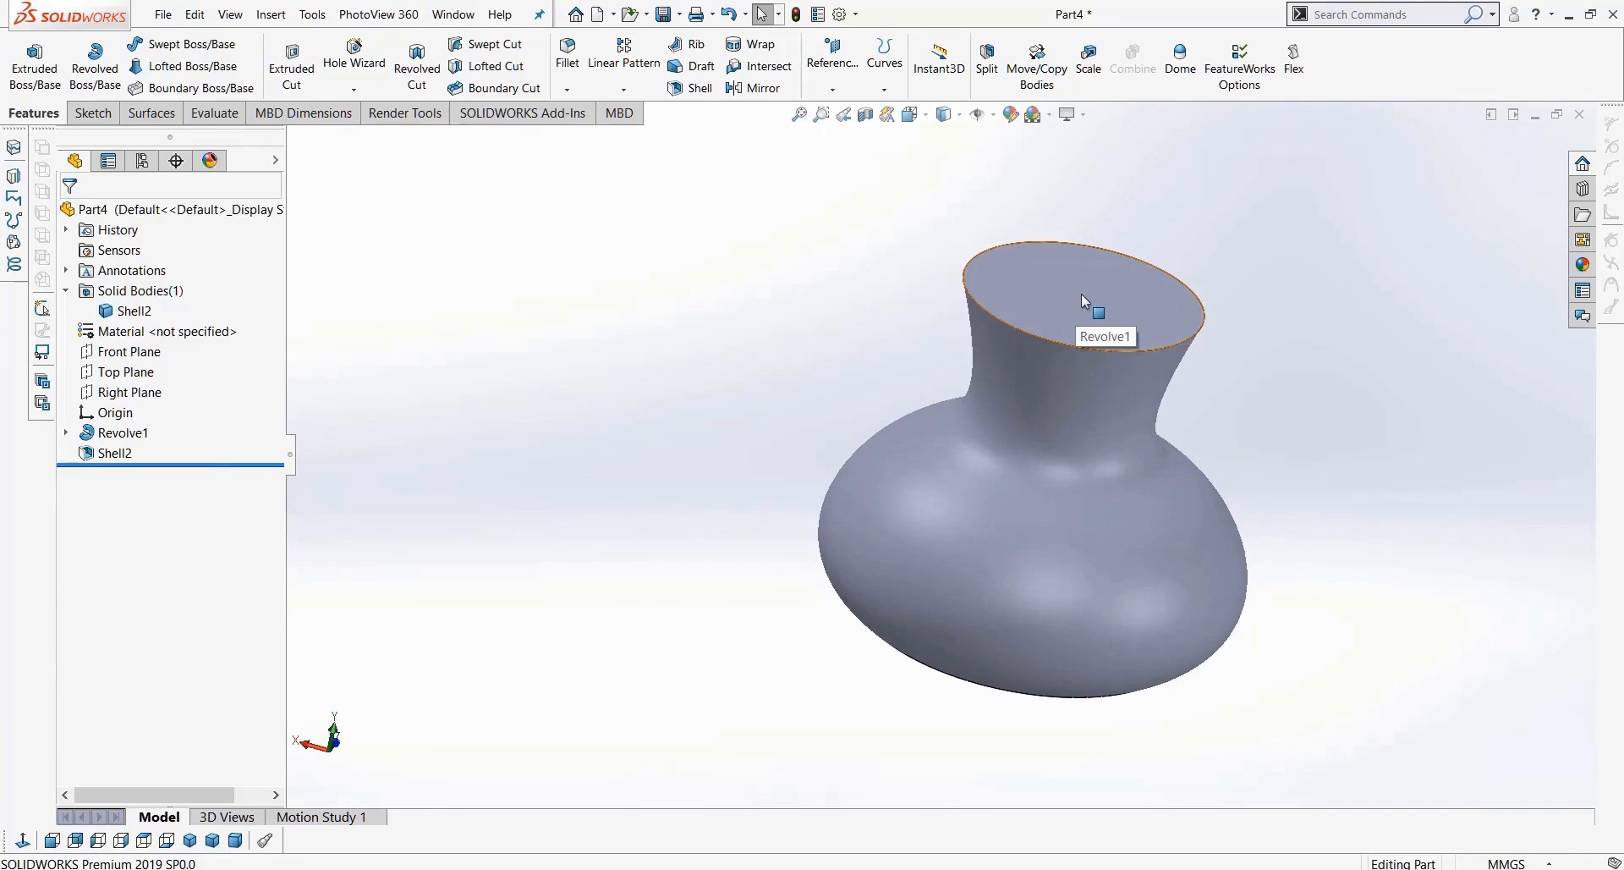
Step: Edit the shell to remove the vase's top face again, keeping the 5 mm wall thickness
{"action": "left_click", "coordinate": [68, 454]}
{"action": "right_click", "coordinate": [69, 455]}
{"action": "left_click", "coordinate": [108, 401]}
{"action": "middle_click_drag", "start_coordinate": [554, 577], "coordinate": [584, 601]}
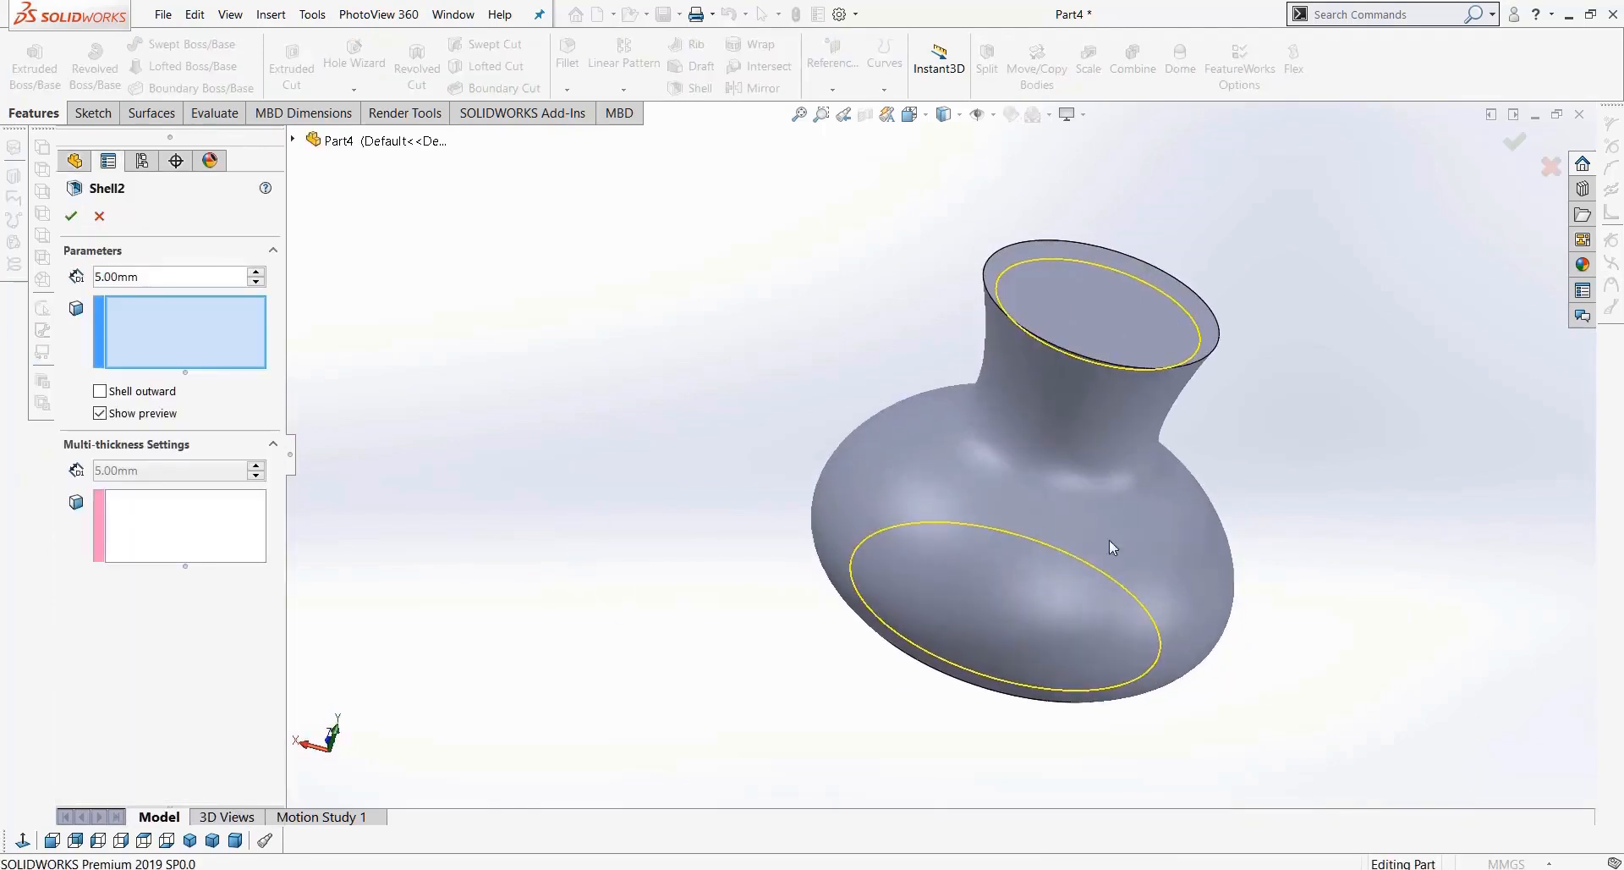
{"action": "left_click", "coordinate": [1110, 307]}
{"action": "middle_click_drag", "start_coordinate": [1447, 550], "coordinate": [1443, 506]}
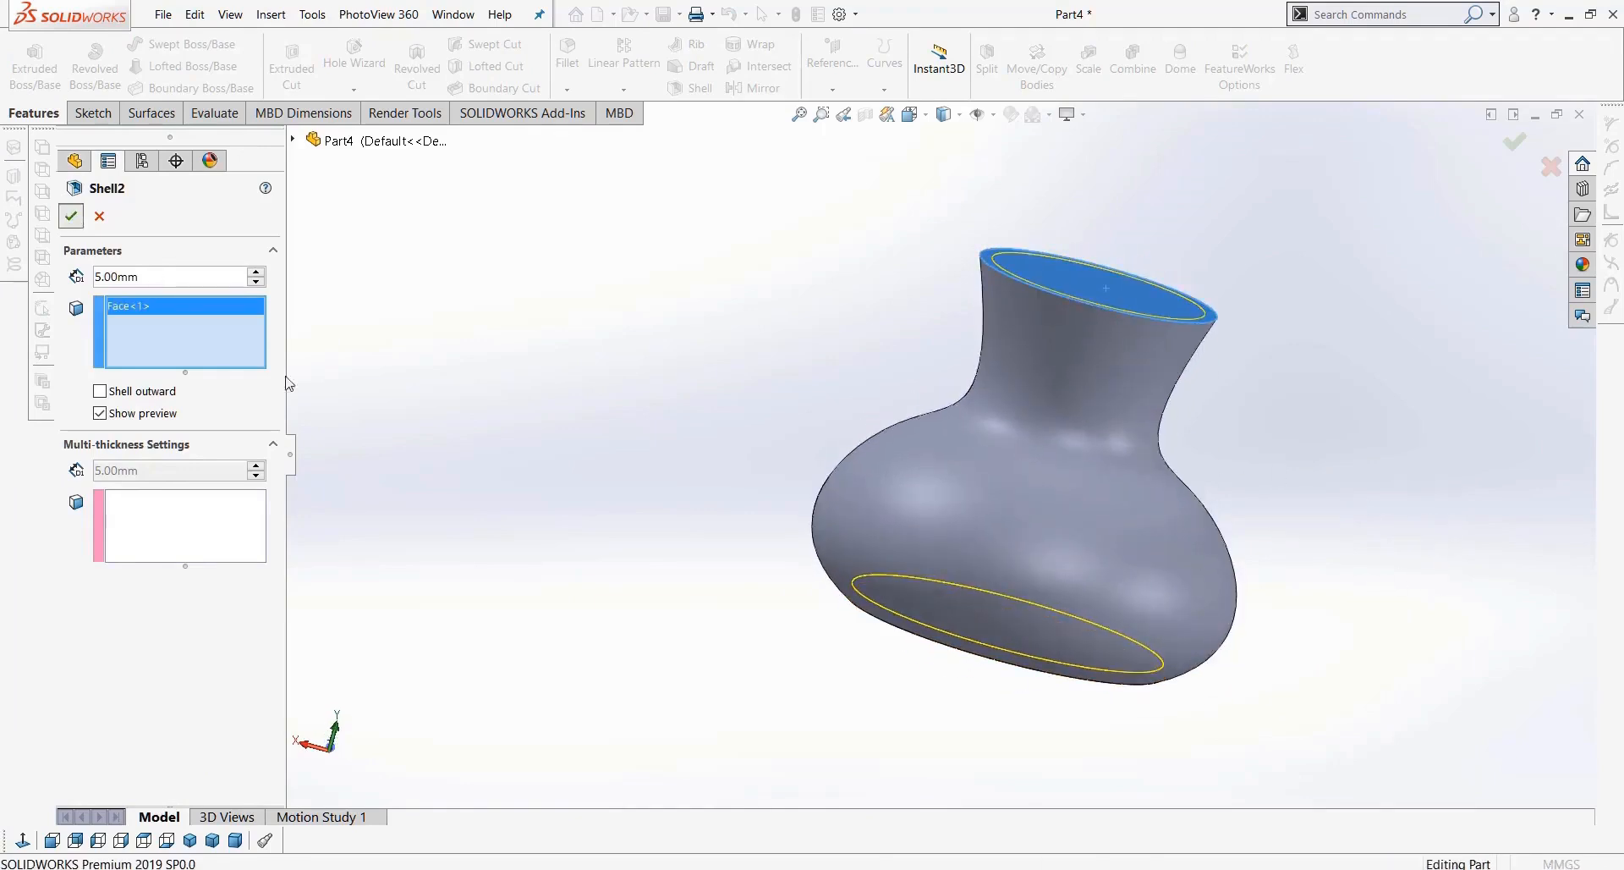
{"action": "left_click", "coordinate": [71, 216]}
{"action": "mouse_move", "coordinate": [736, 435]}
{"action": "middle_mouse_down"}
{"action": "mouse_move", "coordinate": [733, 620]}
{"action": "mouse_move", "coordinate": [721, 489]}
{"action": "mouse_move", "coordinate": [756, 324]}
{"action": "mouse_move", "coordinate": [718, 429]}
{"action": "middle_mouse_up"}
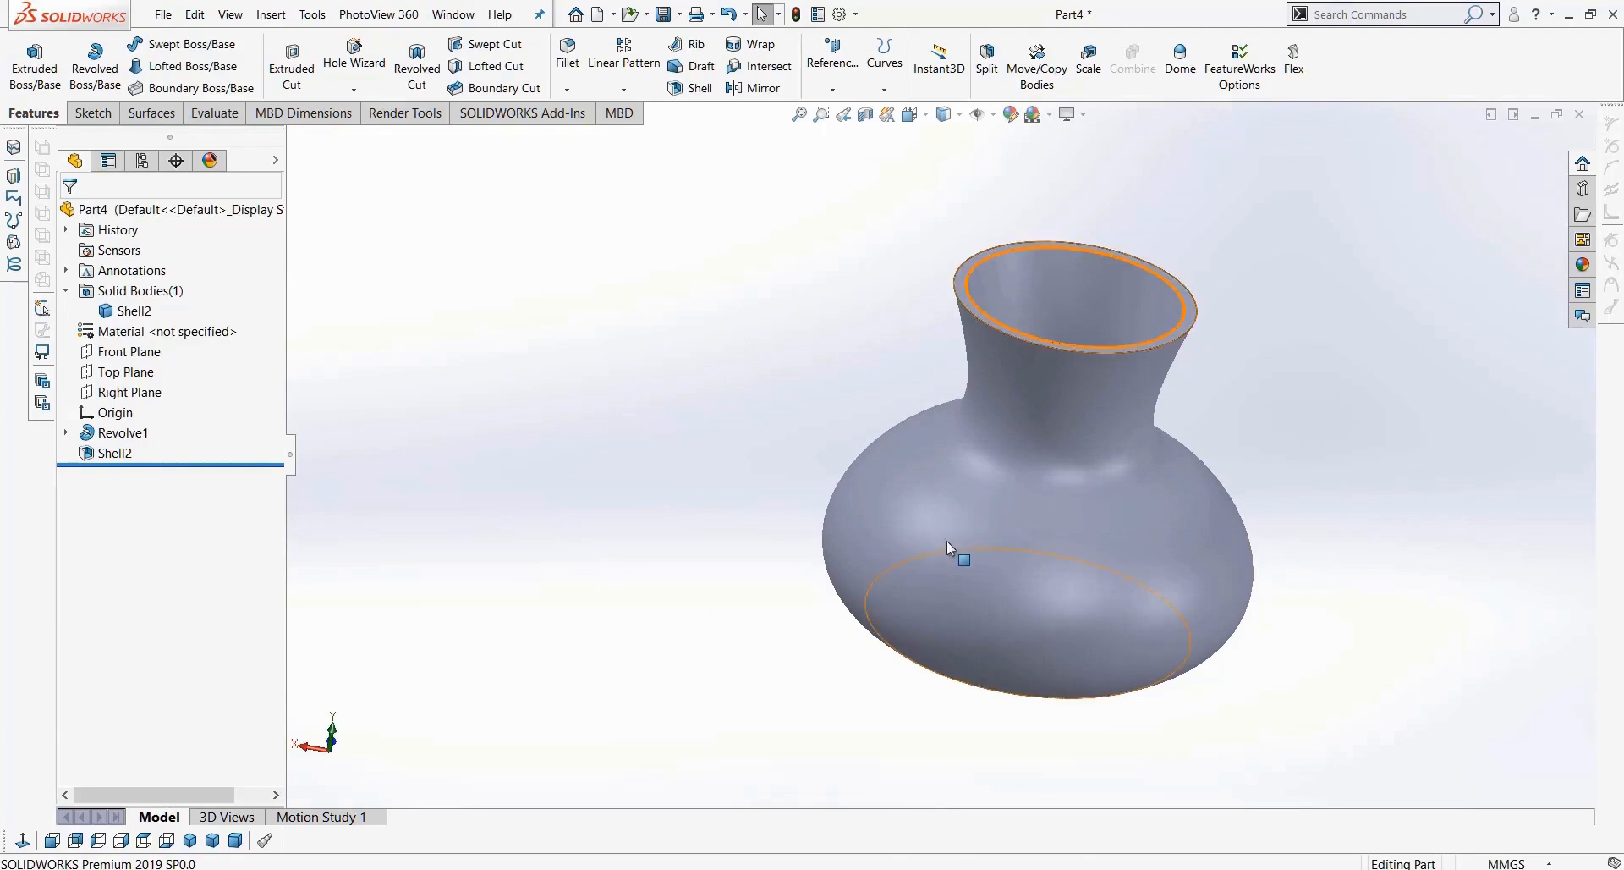
Step: Edit the shell to also remove the vase's flat bottom face
{"action": "right_click", "coordinate": [116, 458]}
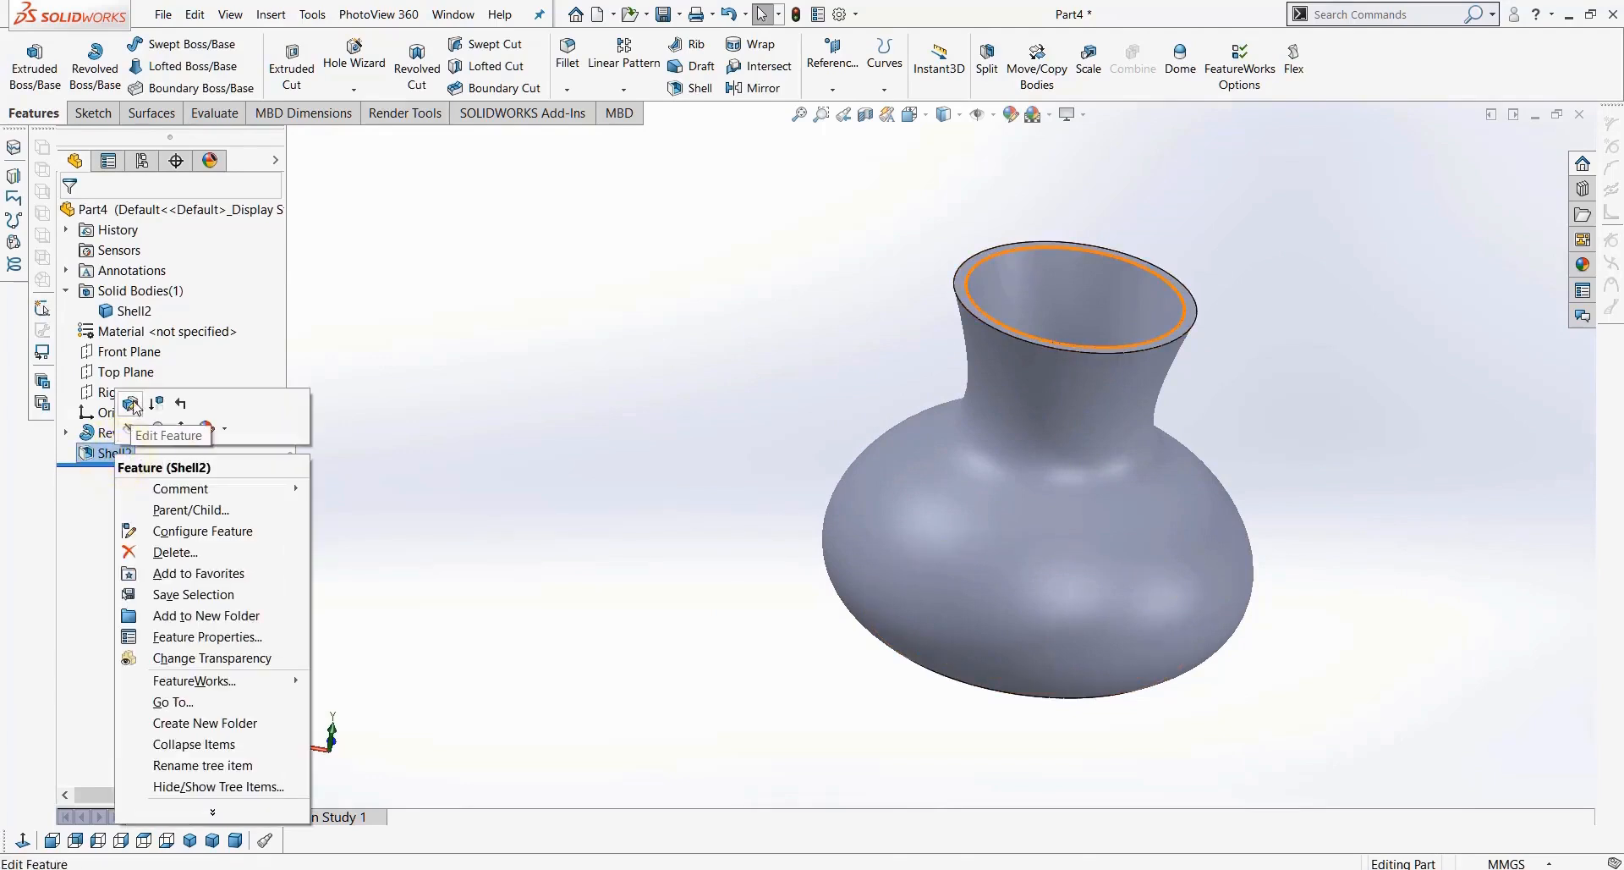
{"action": "left_click", "coordinate": [127, 406]}
{"action": "middle_click_drag", "start_coordinate": [715, 473], "coordinate": [740, 301]}
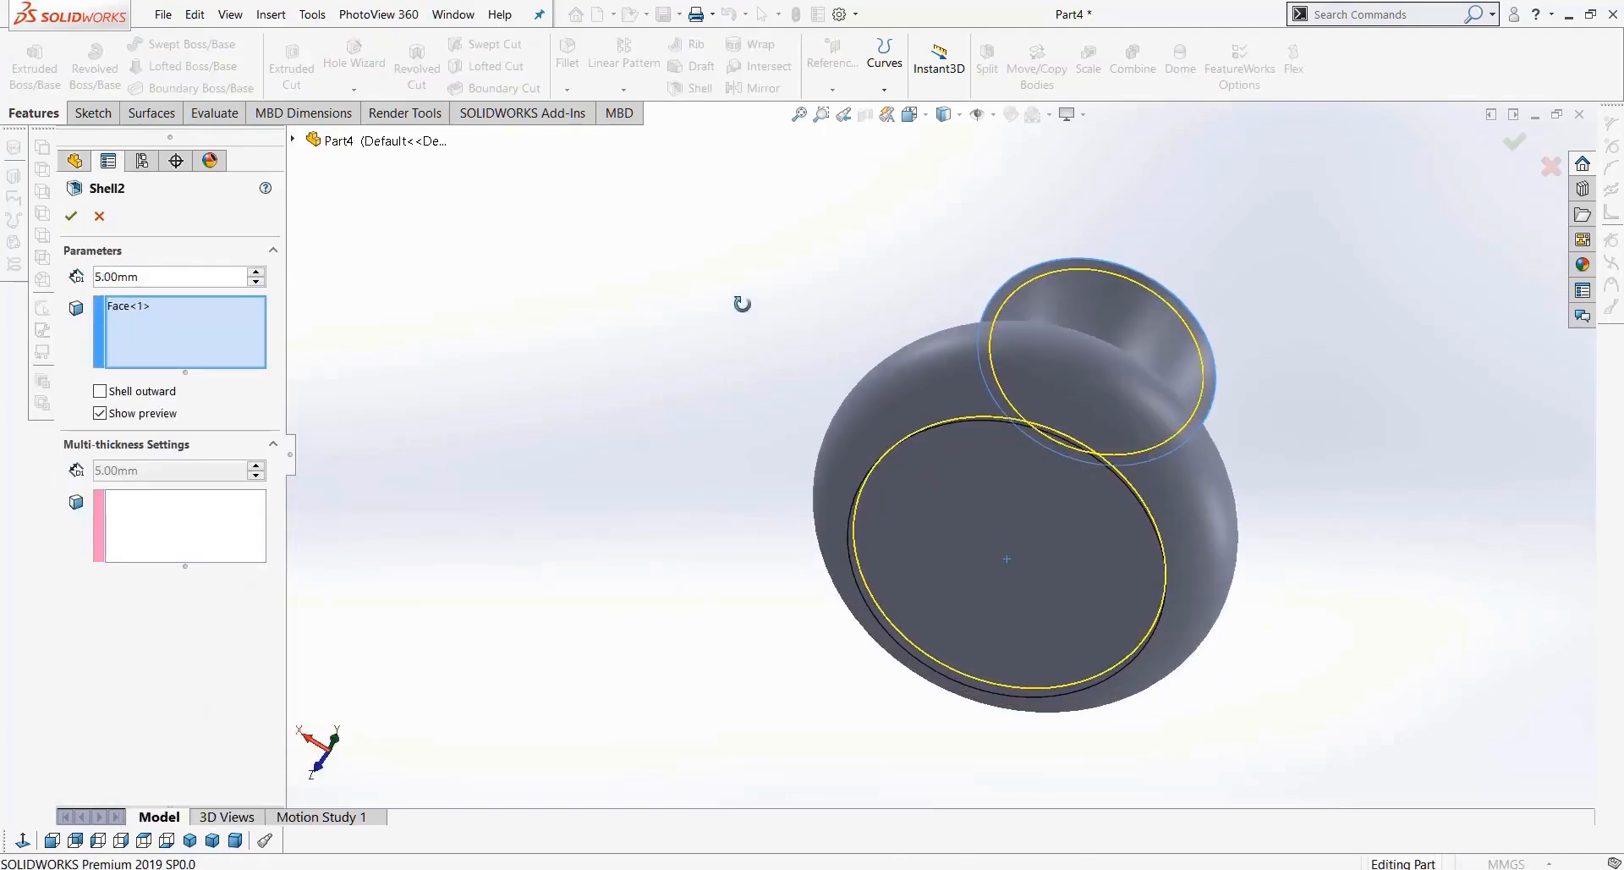
{"action": "left_click", "coordinate": [948, 538]}
{"action": "left_click", "coordinate": [72, 219]}
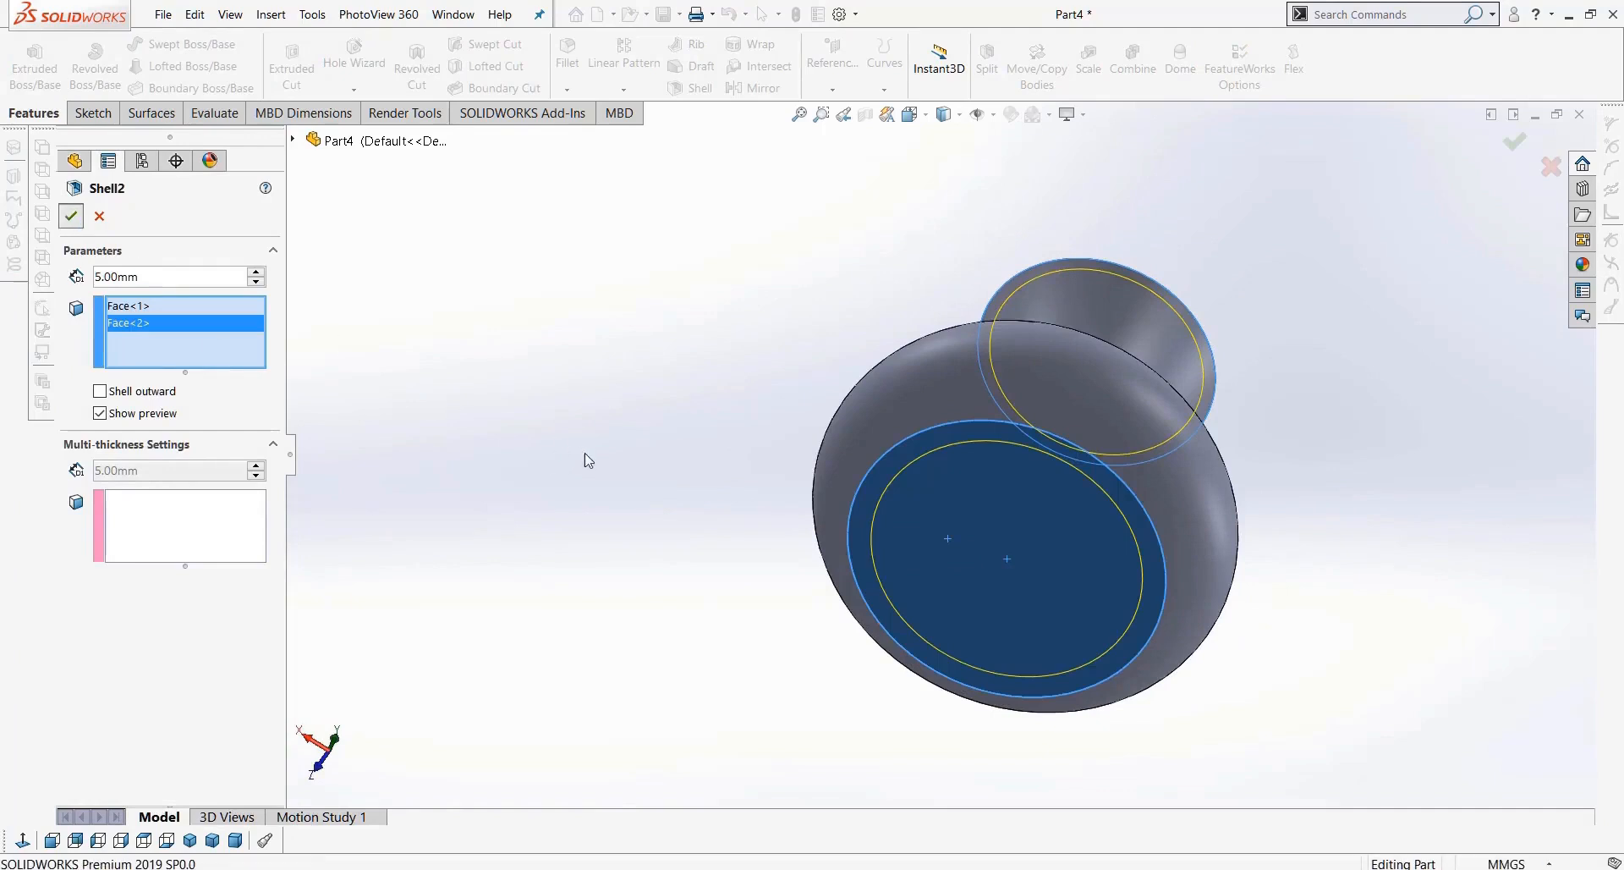
Step: Delete the shell that removes the top and bottom faces
{"action": "middle_click_drag", "start_coordinate": [623, 583], "coordinate": [515, 719]}
{"action": "key", "text": "Delete"}
{"action": "key", "text": "Return"}
Step: Try to shell the vase 5 mm thick by removing its curved side face
{"action": "middle_click_drag", "start_coordinate": [560, 524], "coordinate": [587, 431]}
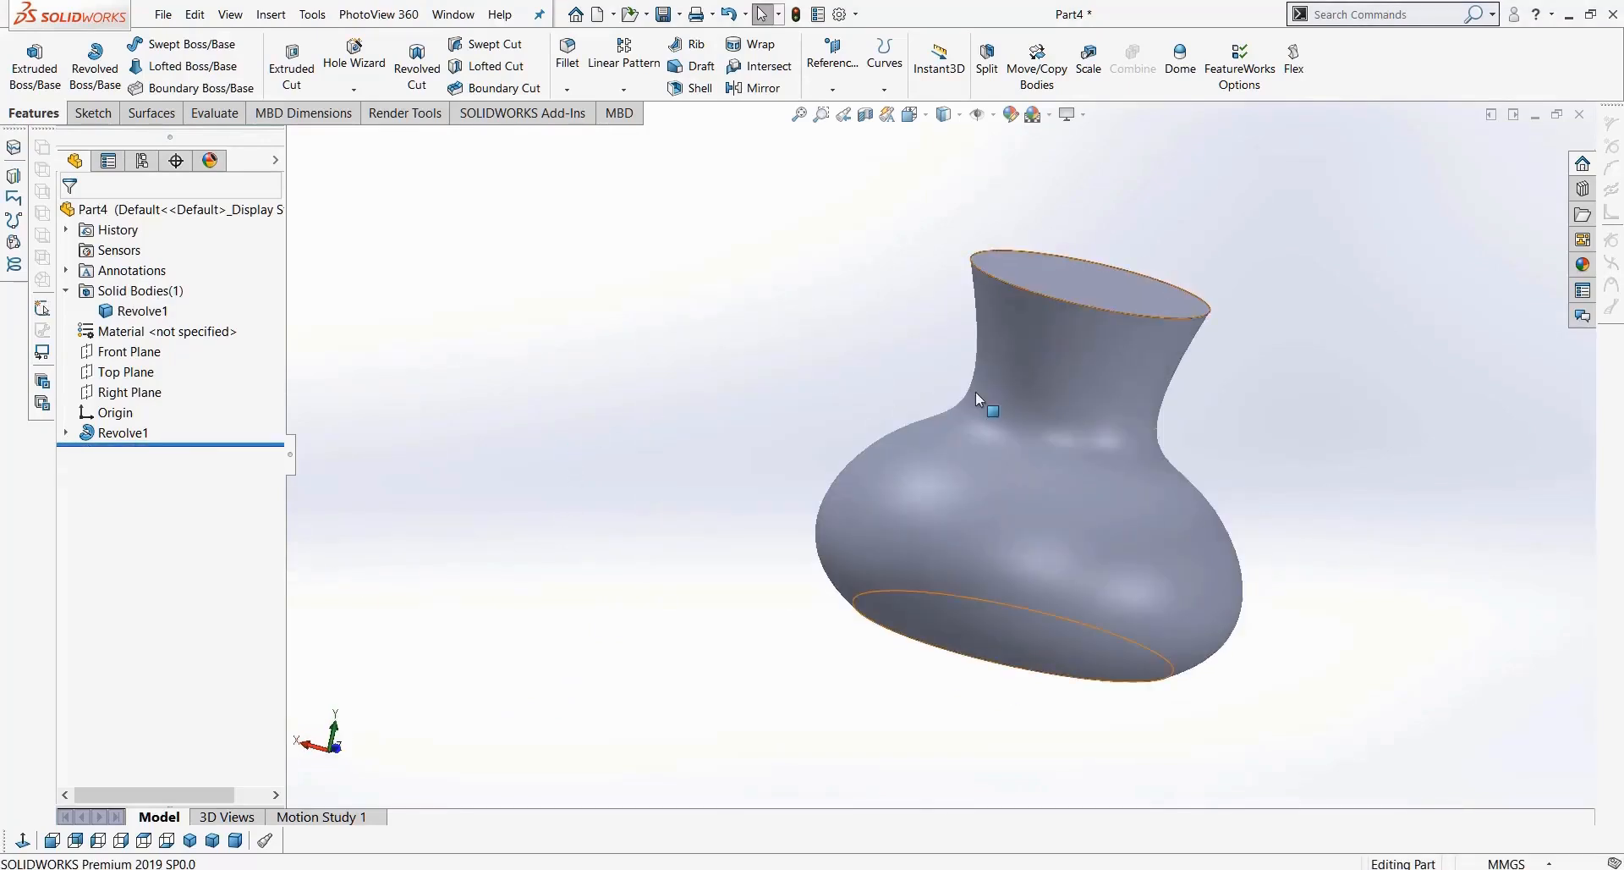
{"action": "left_click", "coordinate": [690, 88]}
{"action": "left_click", "coordinate": [1010, 422]}
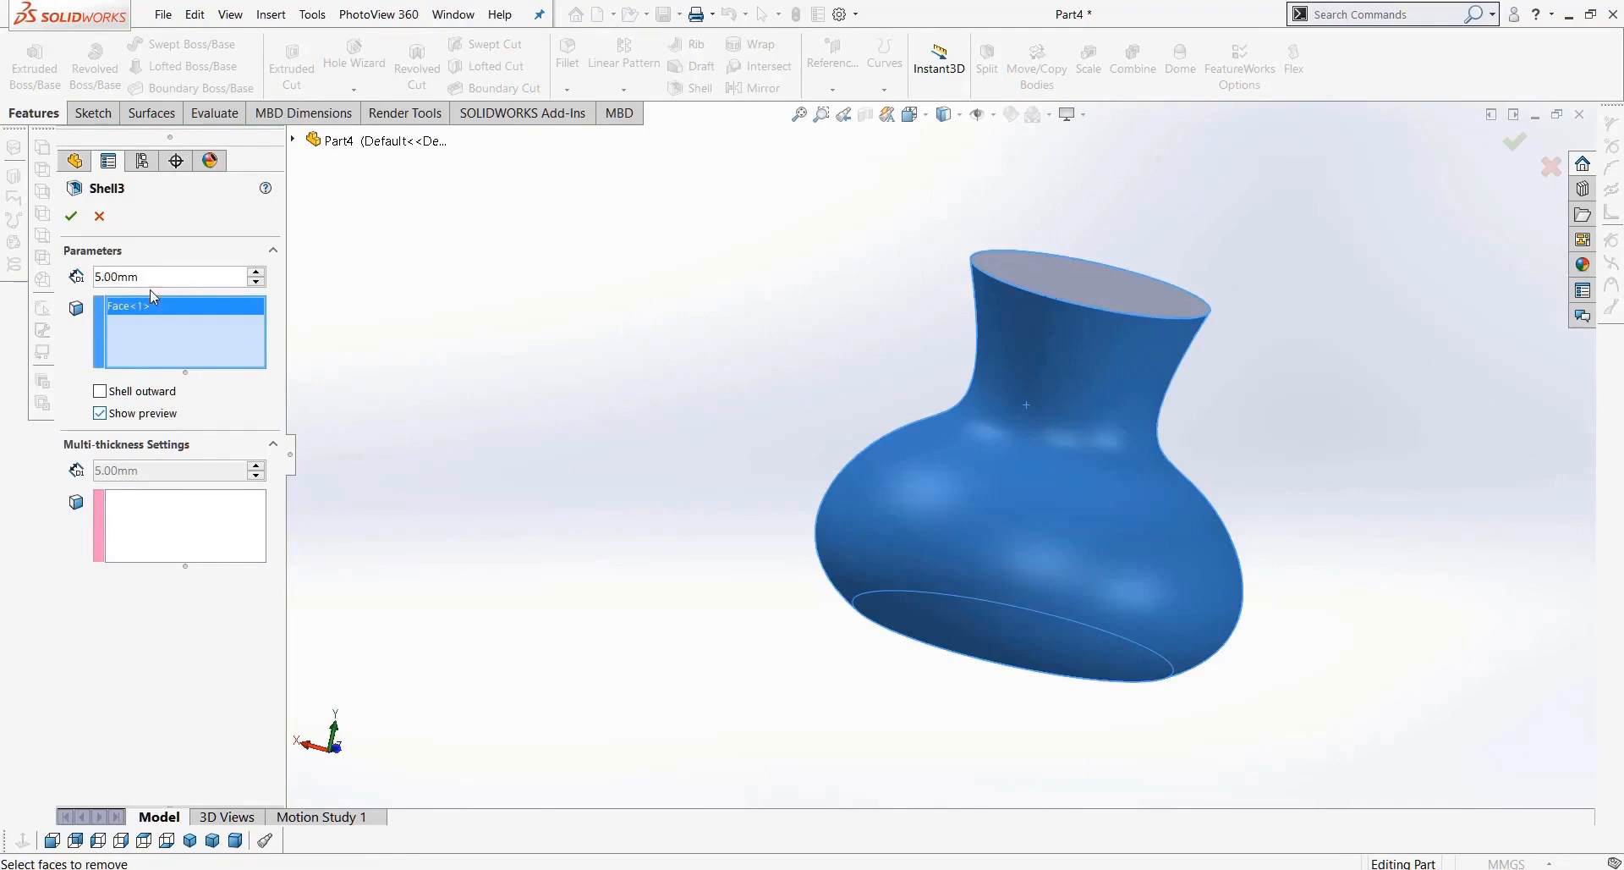
{"action": "left_click", "coordinate": [72, 217]}
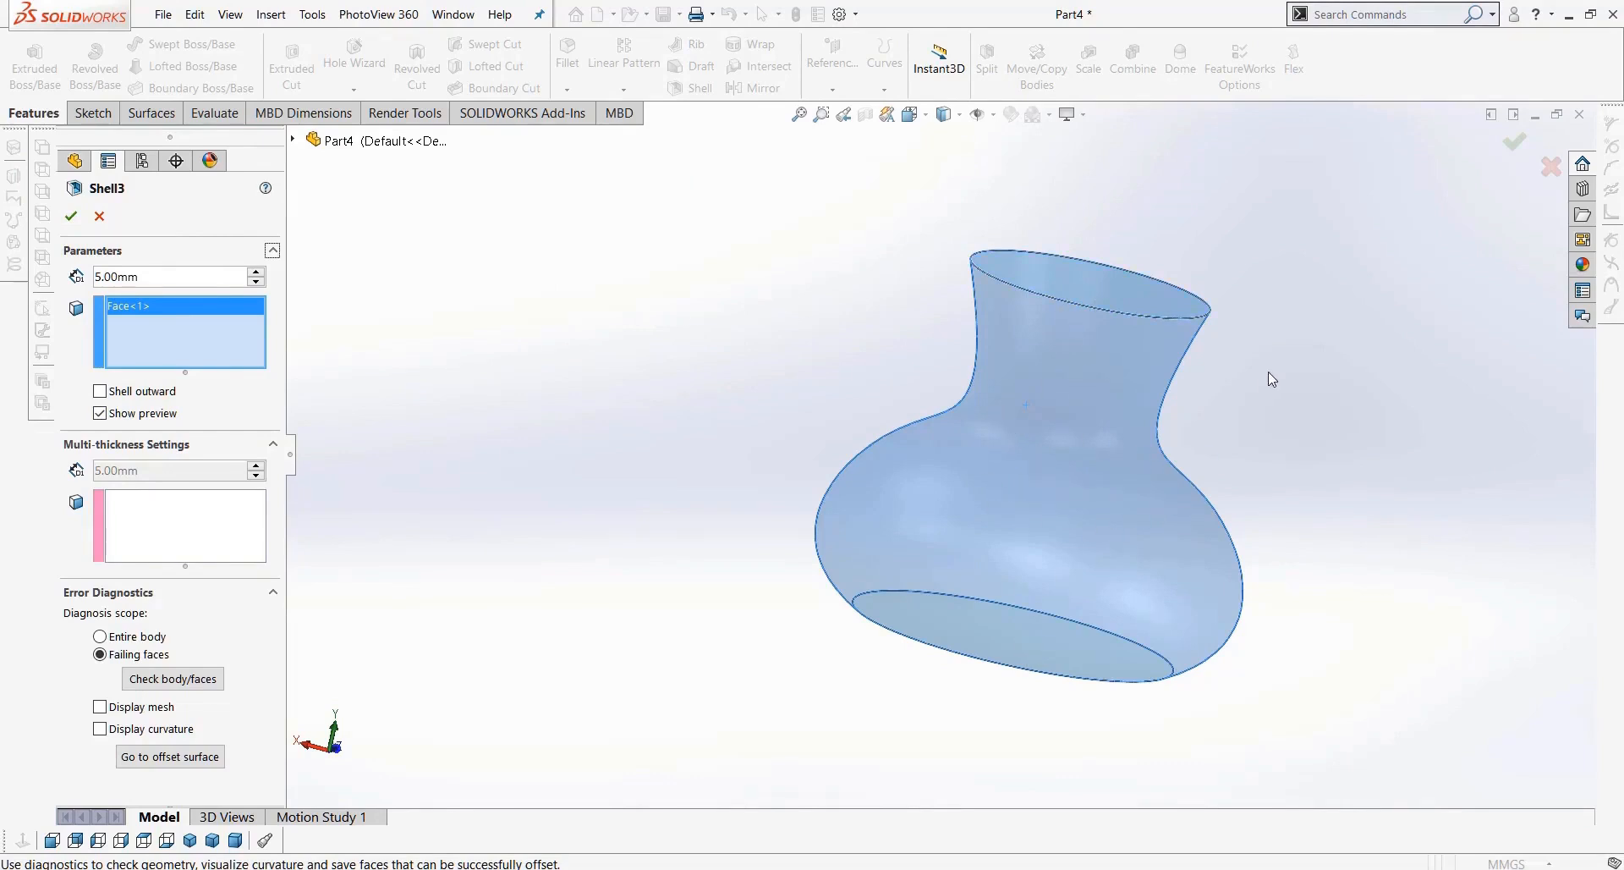
{"action": "left_click", "coordinate": [99, 215]}
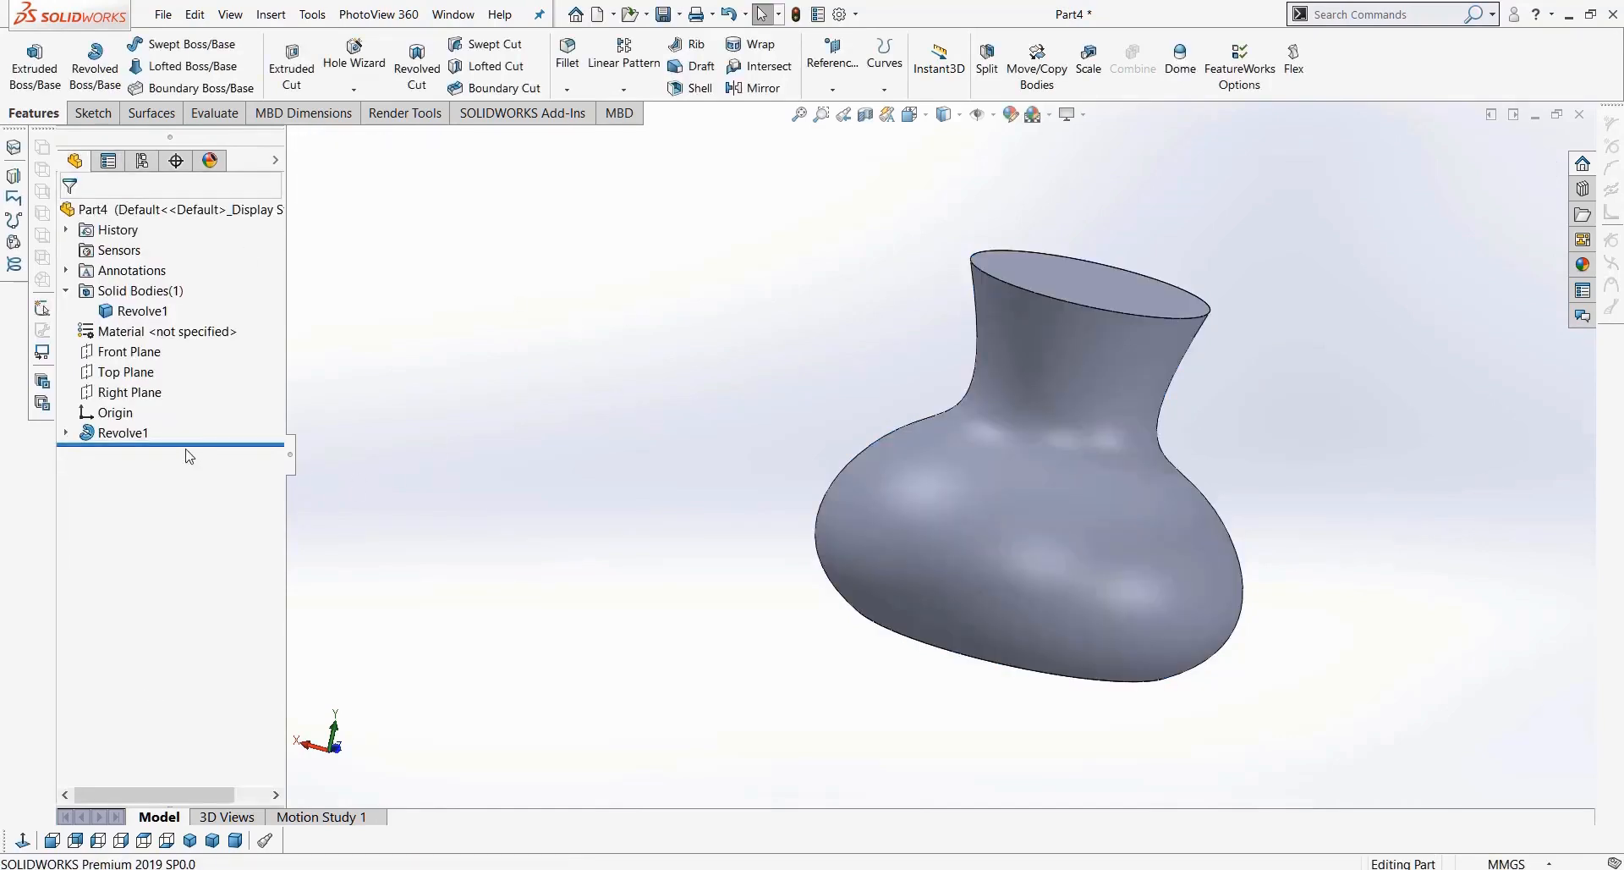
Step: Delete the revolve feature and open the vase profile sketch for editing
{"action": "left_click", "coordinate": [114, 432]}
{"action": "key", "text": "Delete"}
{"action": "key", "text": "Return"}
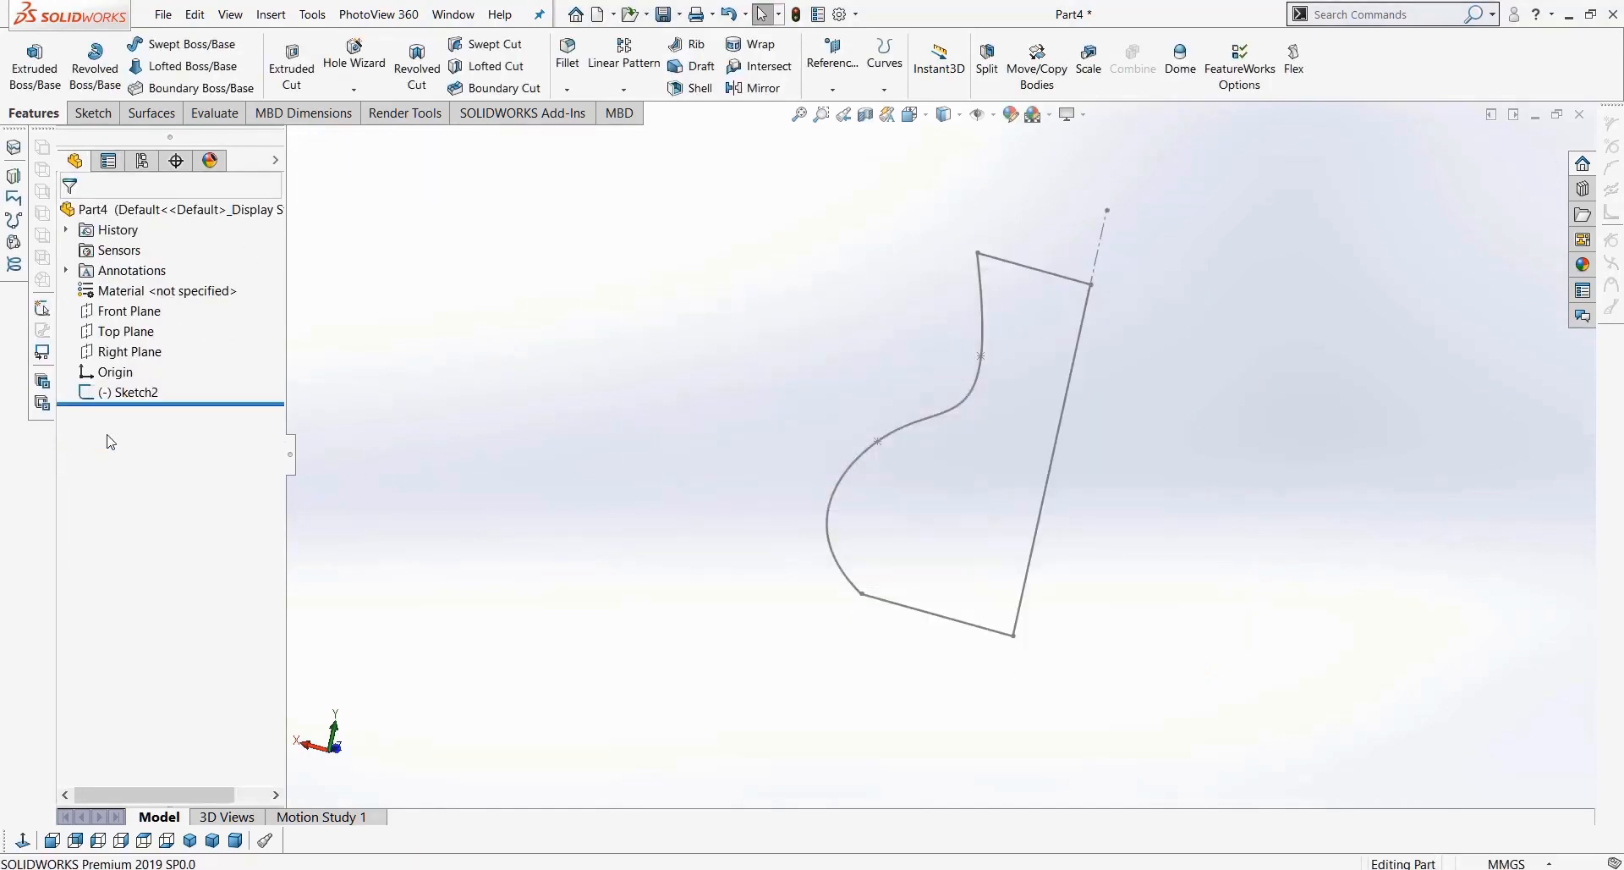
{"action": "right_click", "coordinate": [114, 392]}
{"action": "left_click", "coordinate": [124, 341]}
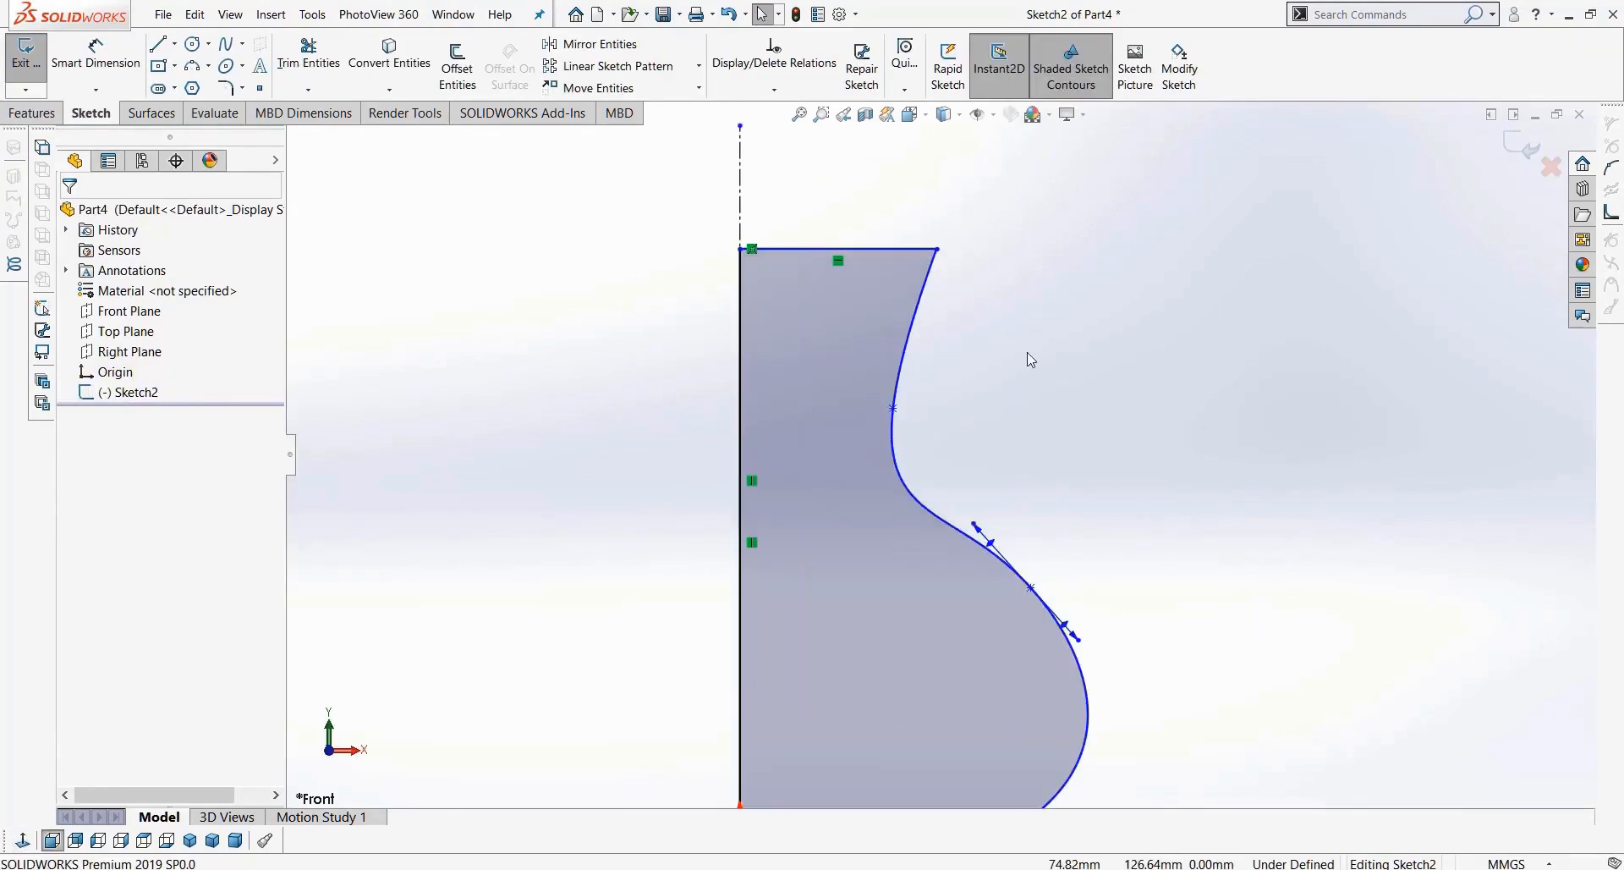
Step: Sketch a trial freehand spline inside the vase profile, roughly following its curved outline, and delete it
{"action": "scroll", "coordinate": [1026, 355], "scroll_direction": "up", "scroll_amount": 2}
{"action": "scroll", "coordinate": [1009, 389], "scroll_direction": "down", "scroll_amount": 1}
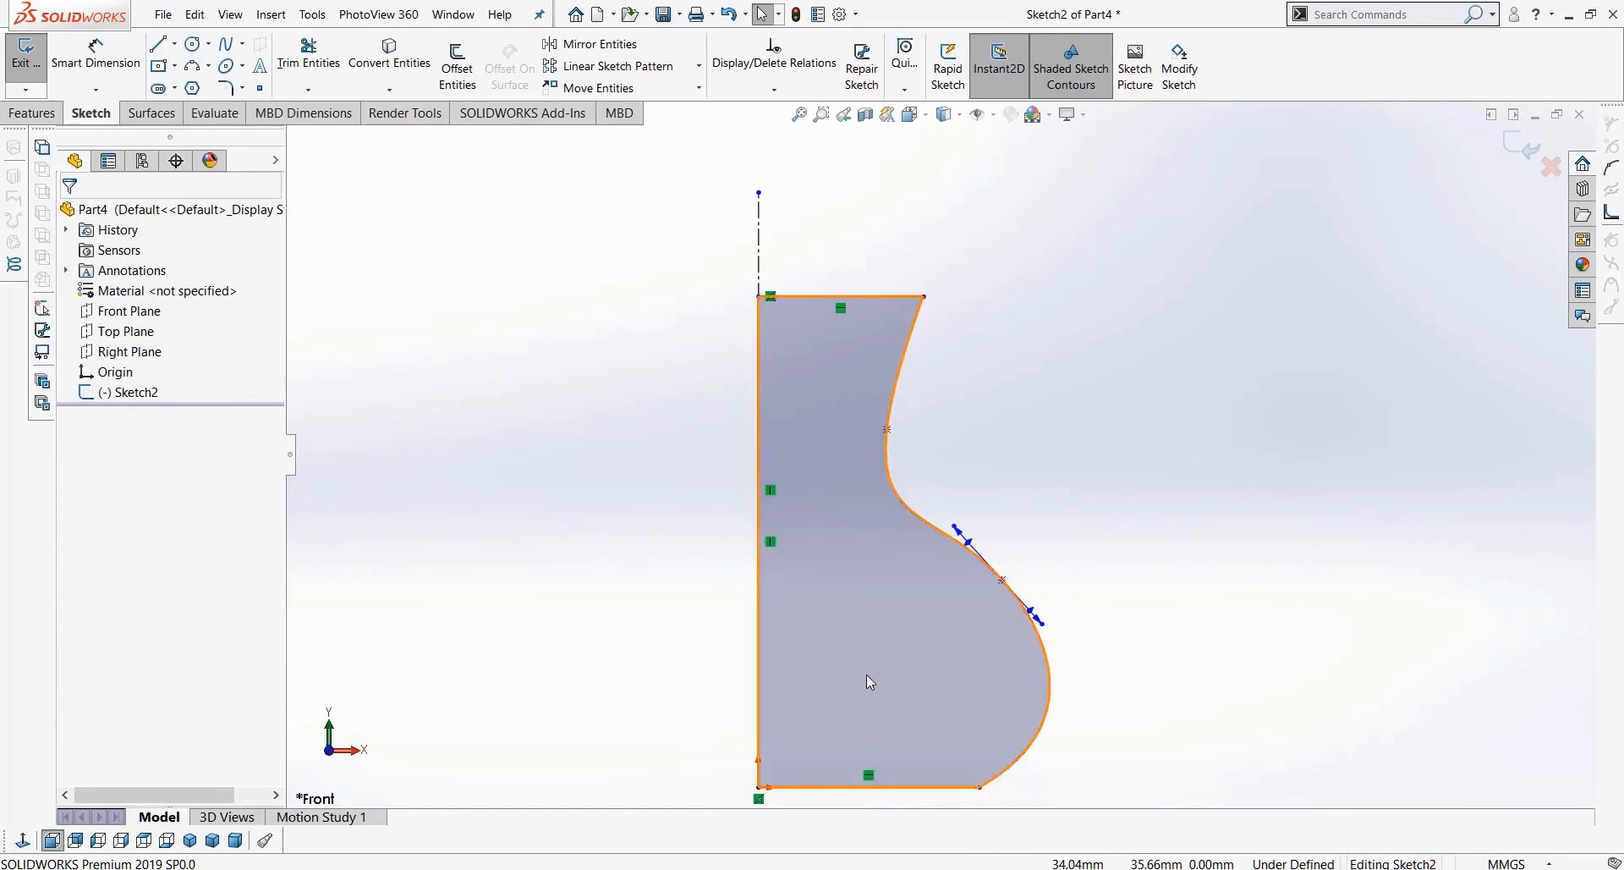
{"action": "left_click", "coordinate": [227, 43]}
{"action": "scroll", "coordinate": [922, 733], "scroll_direction": "down", "scroll_amount": 2}
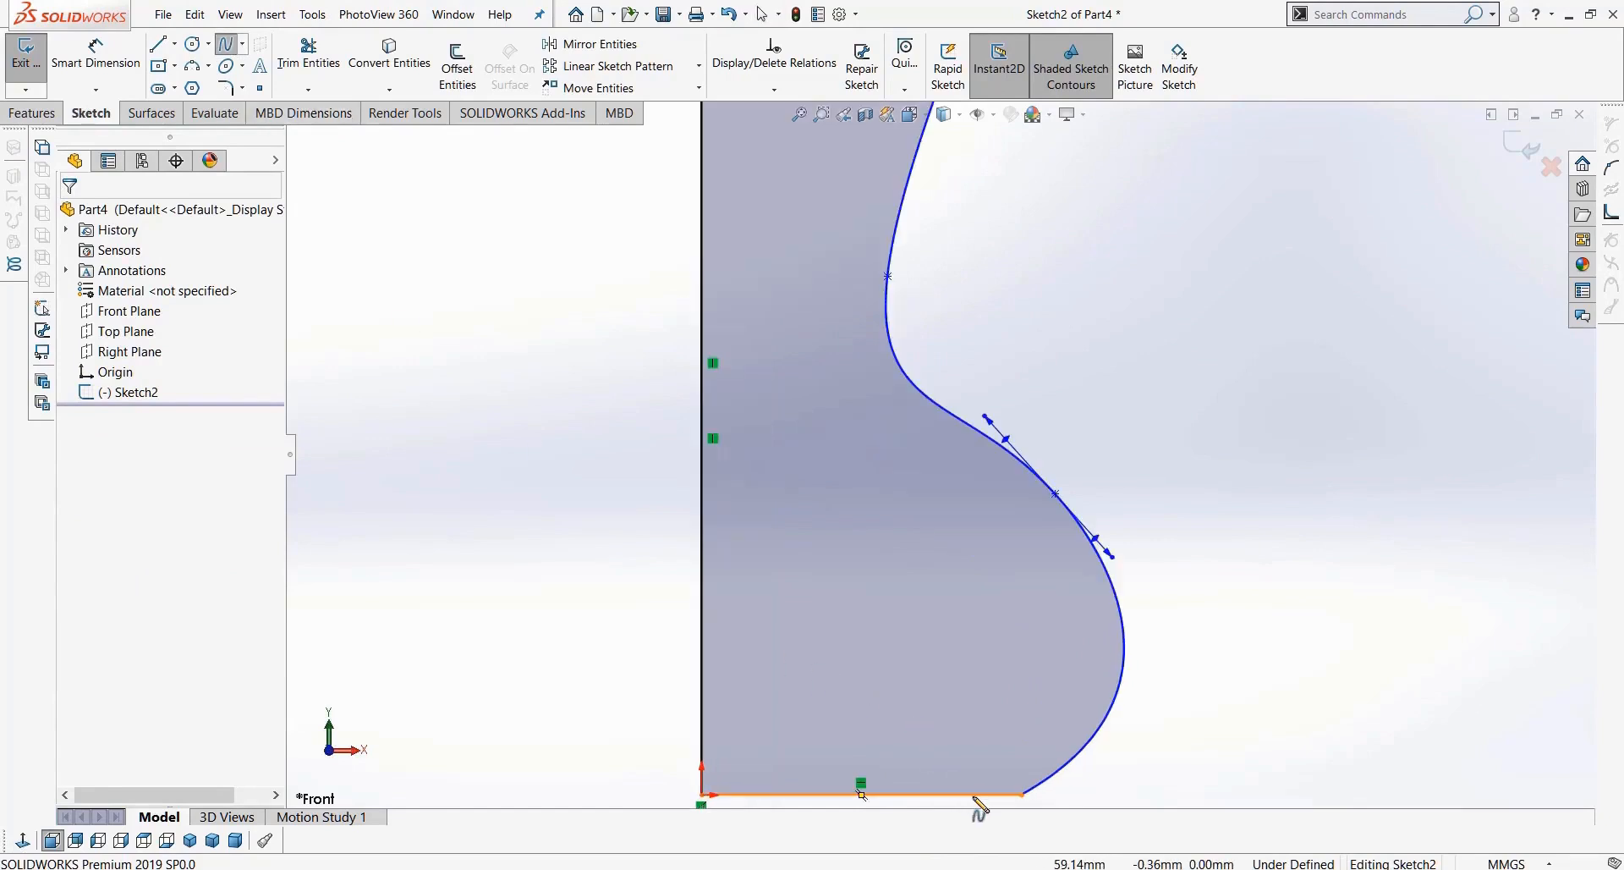
{"action": "left_click", "coordinate": [984, 754]}
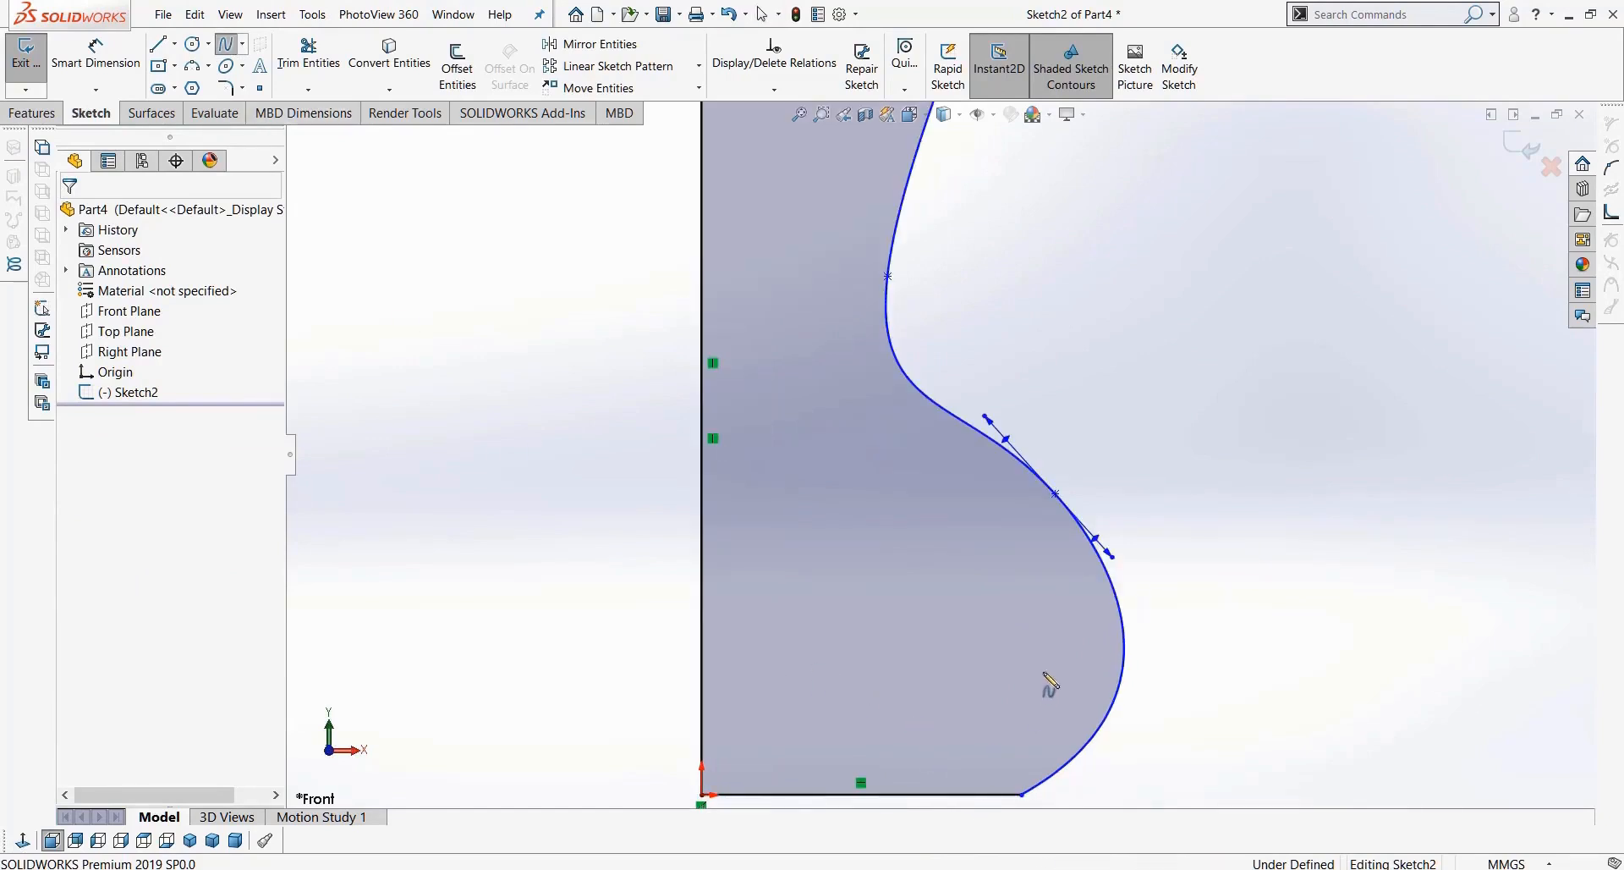
{"action": "left_click", "coordinate": [1072, 639]}
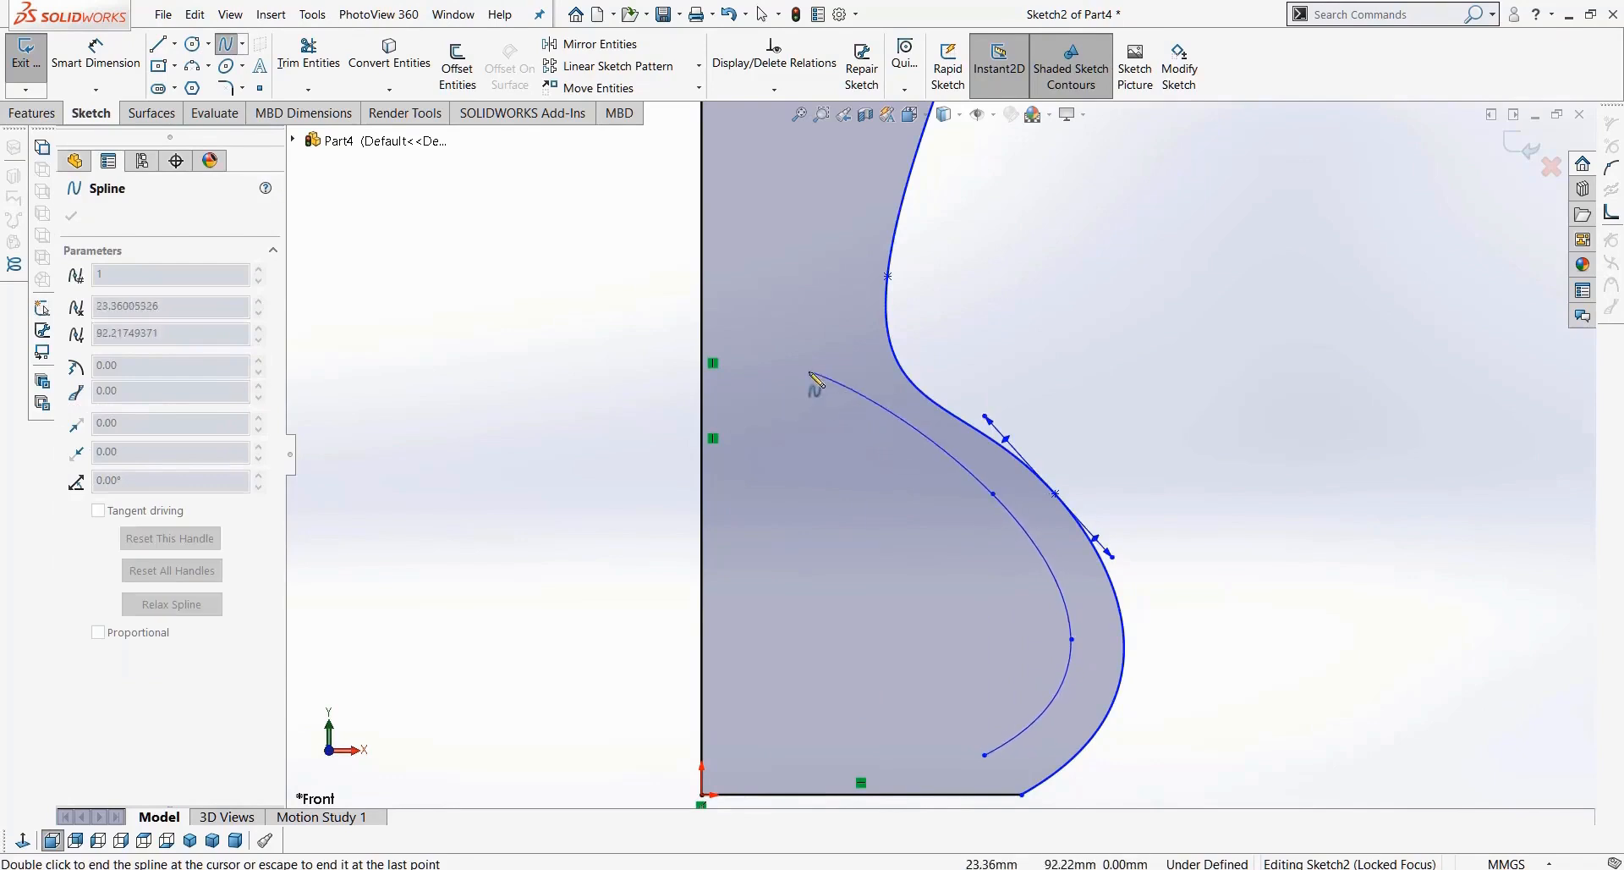
{"action": "left_click", "coordinate": [837, 352]}
{"action": "scroll", "coordinate": [905, 229], "scroll_direction": "up", "scroll_amount": 2}
{"action": "scroll", "coordinate": [903, 212], "scroll_direction": "down", "scroll_amount": 1}
{"action": "double_click", "coordinate": [903, 221]}
{"action": "left_click", "coordinate": [1012, 566]}
{"action": "key", "text": "Delete"}
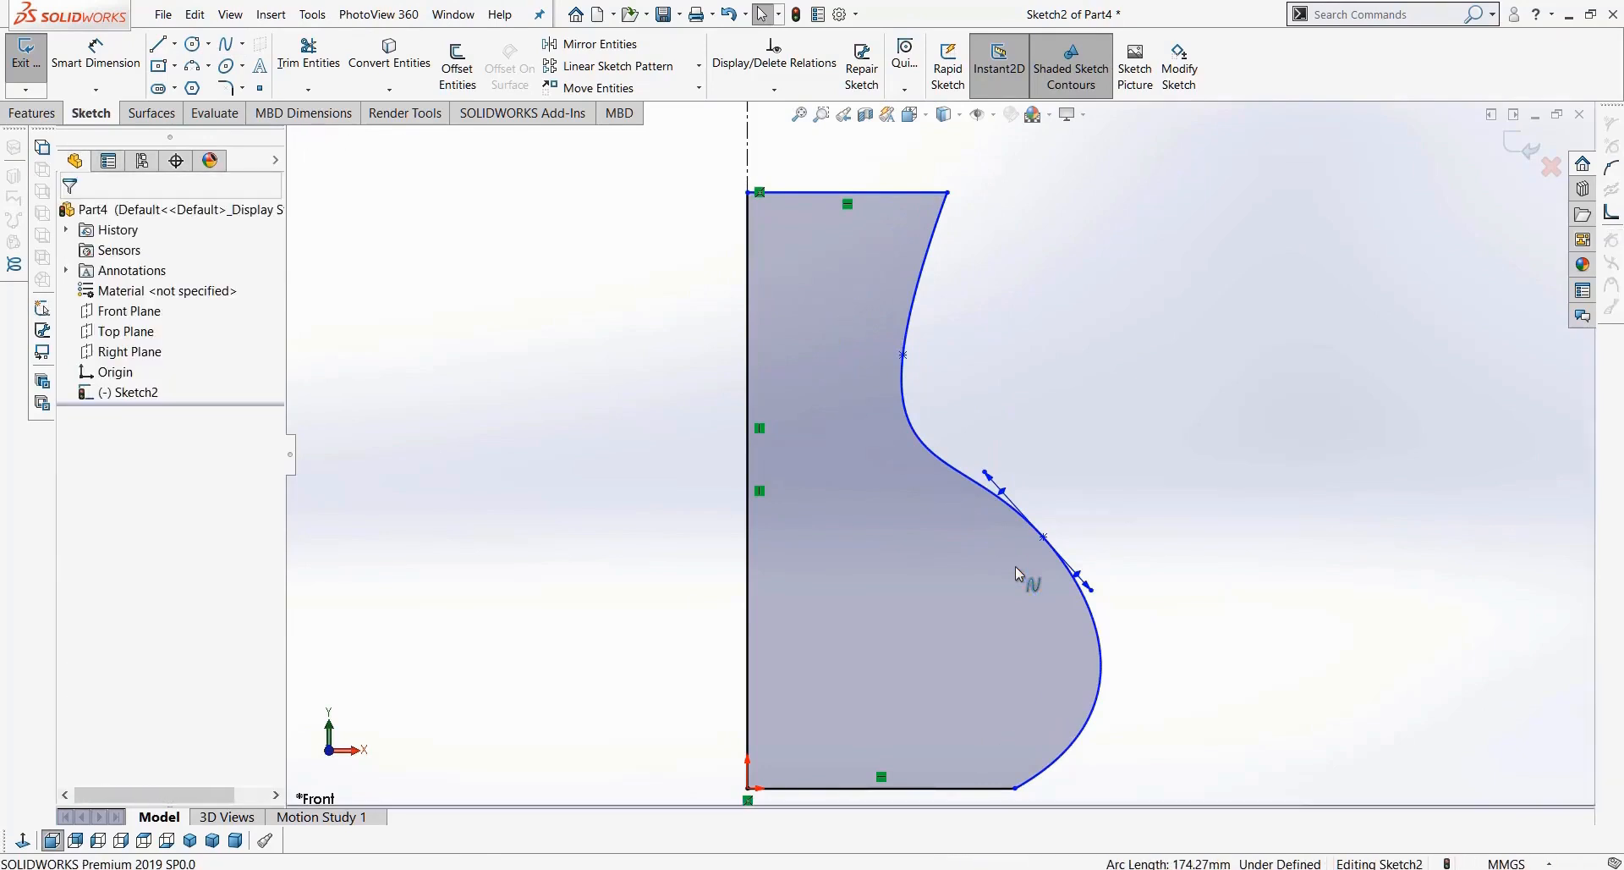
Step: Offset only the vase's curved side spline 5 mm inward, with chain selection off and the direction reversed
{"action": "left_click", "coordinate": [458, 68]}
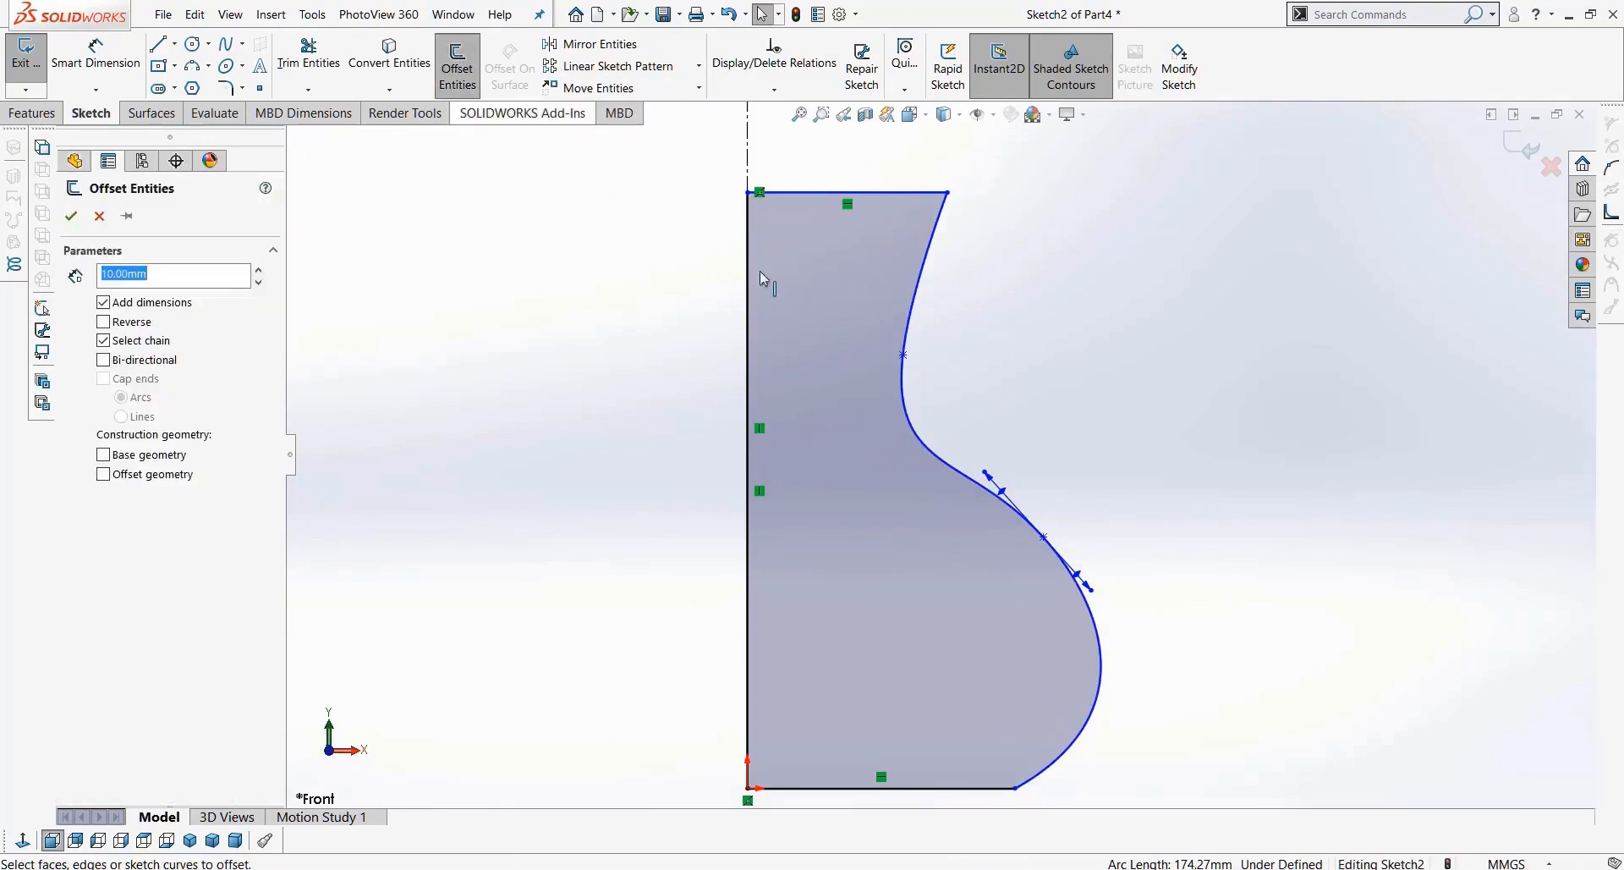
{"action": "left_click", "coordinate": [928, 276]}
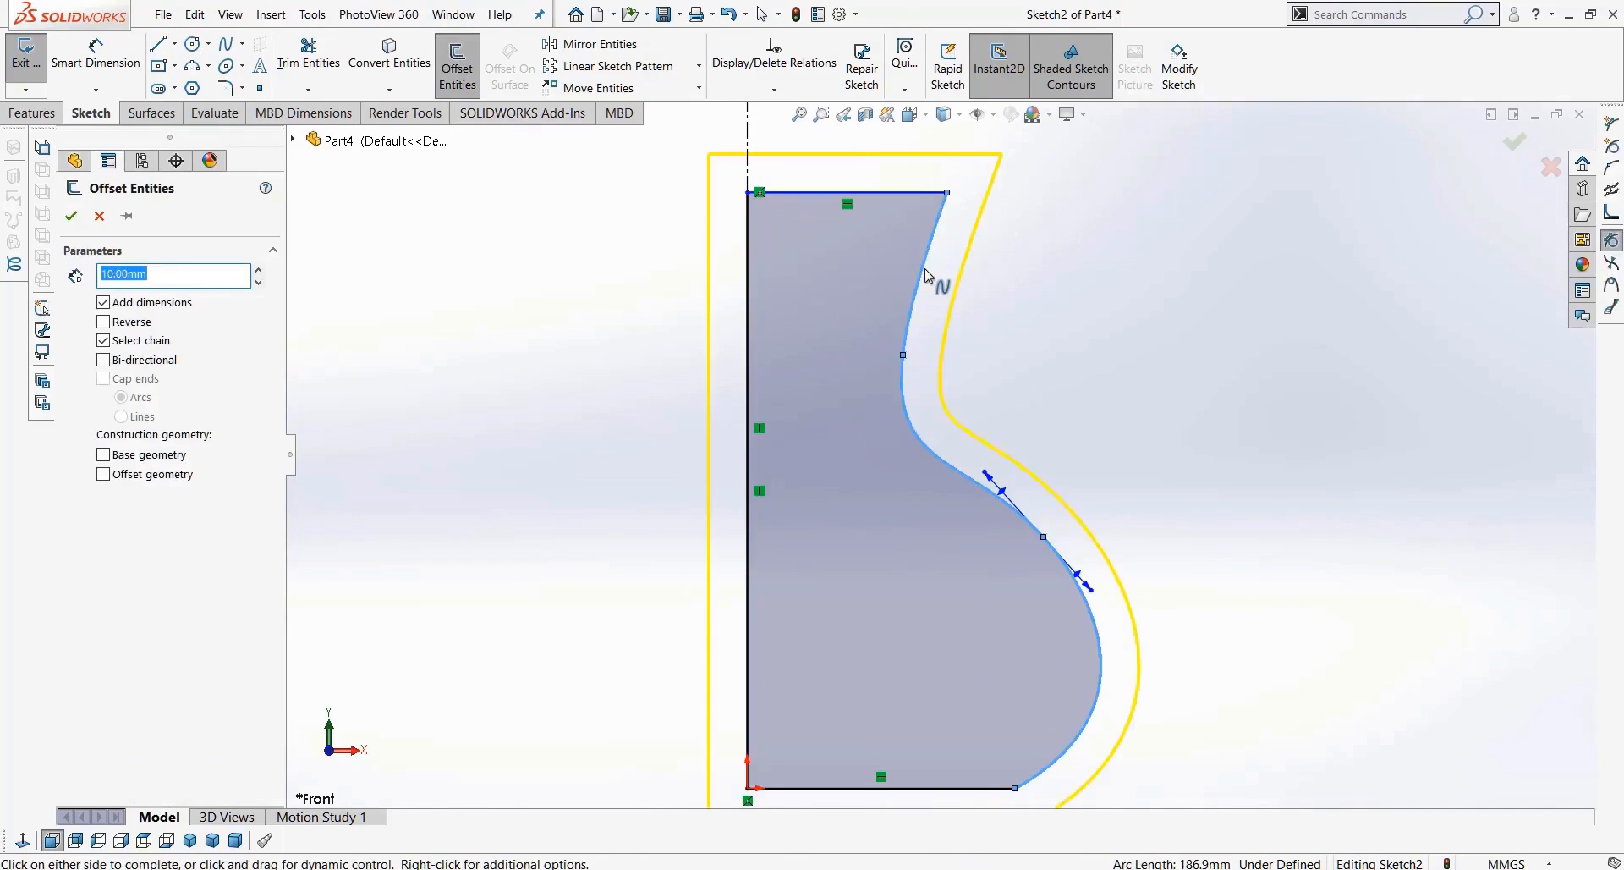
{"action": "left_click_drag", "start_coordinate": [212, 276], "coordinate": [75, 278]}
{"action": "type", "text": "5"}
{"action": "key", "text": "Return"}
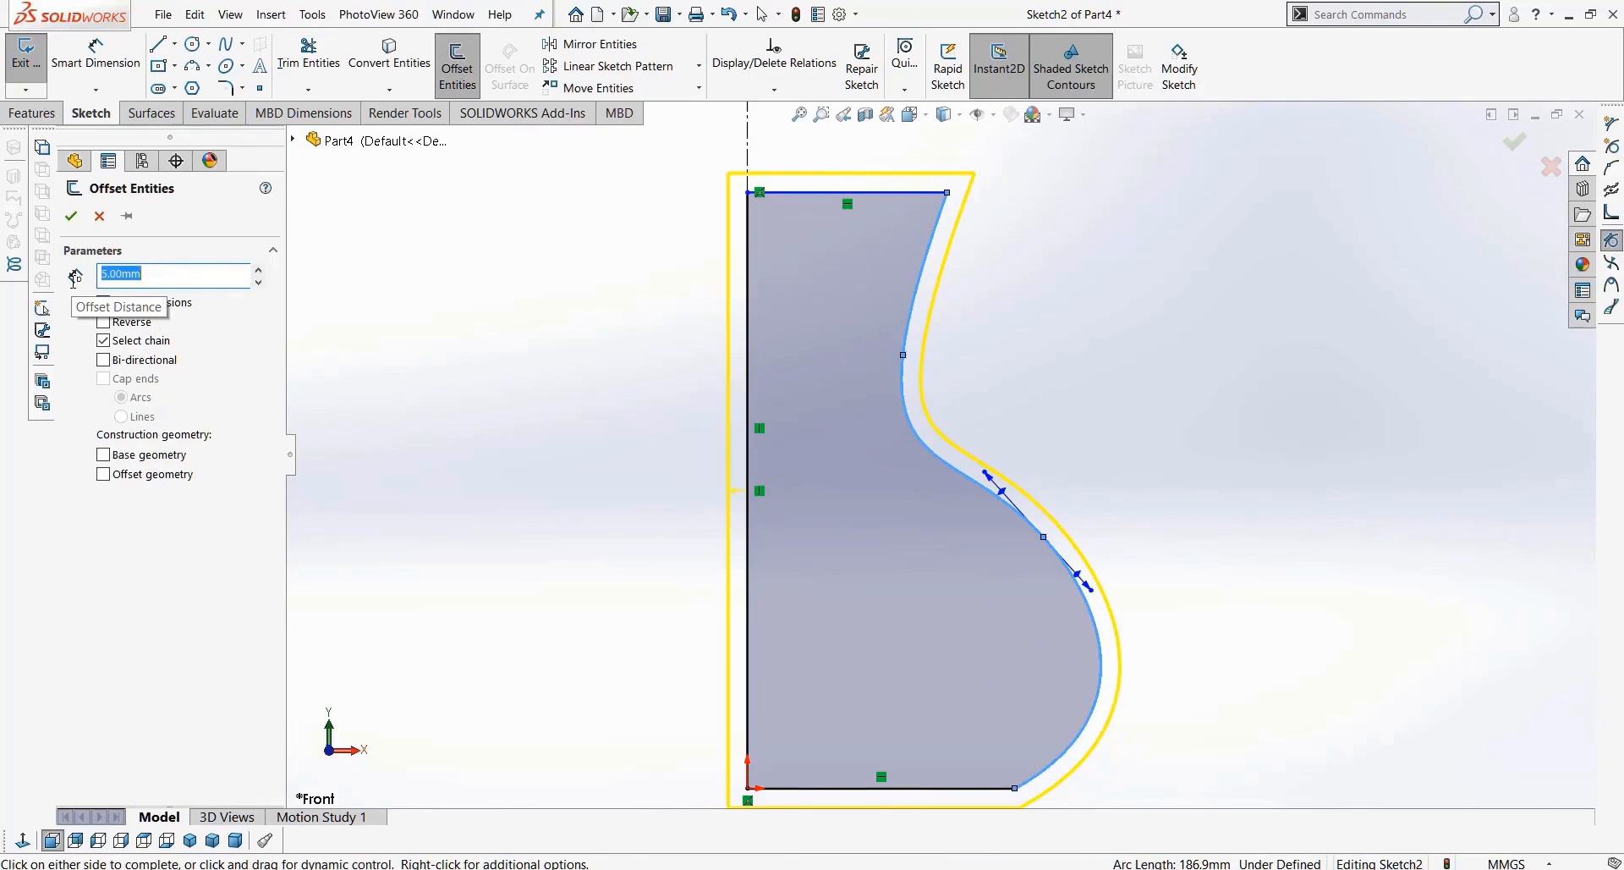
{"action": "left_click", "coordinate": [148, 325]}
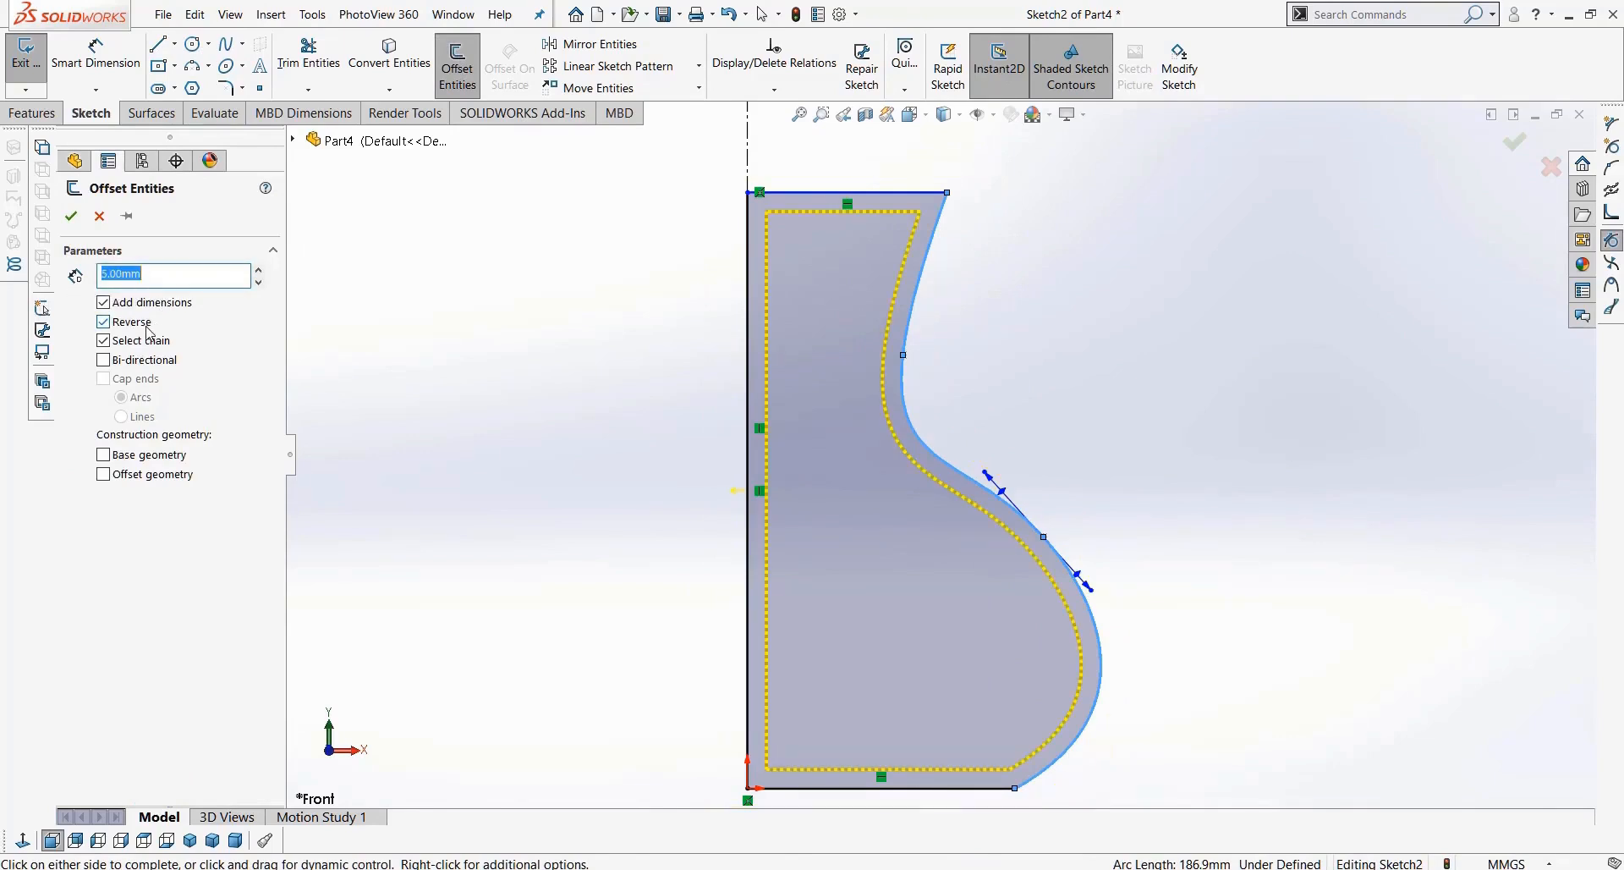
{"action": "left_click", "coordinate": [147, 326]}
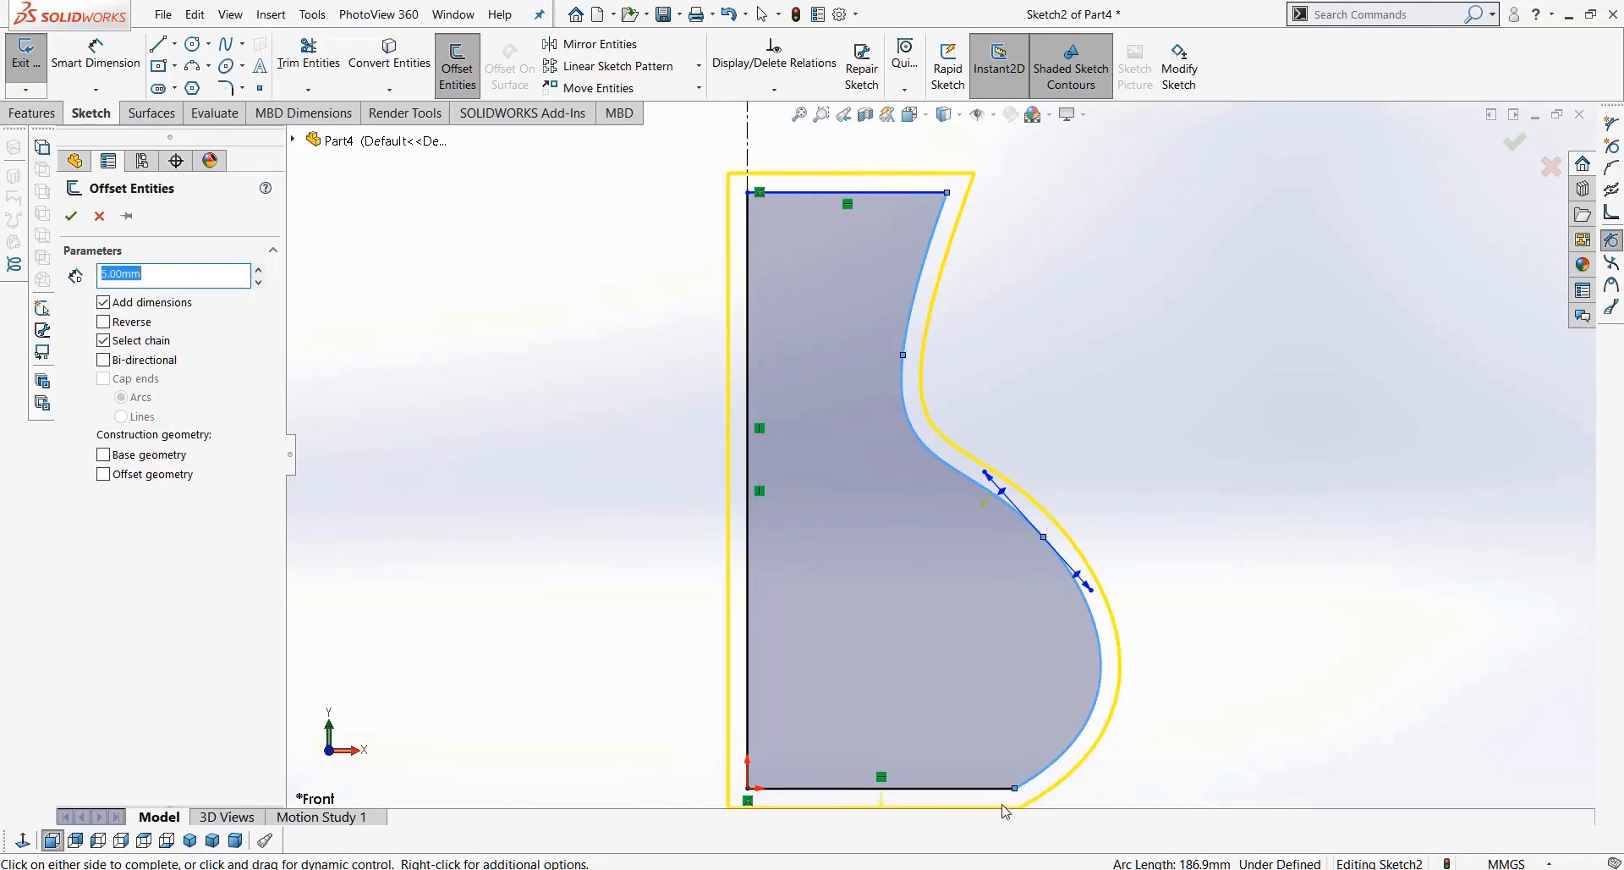
{"action": "left_click", "coordinate": [144, 347]}
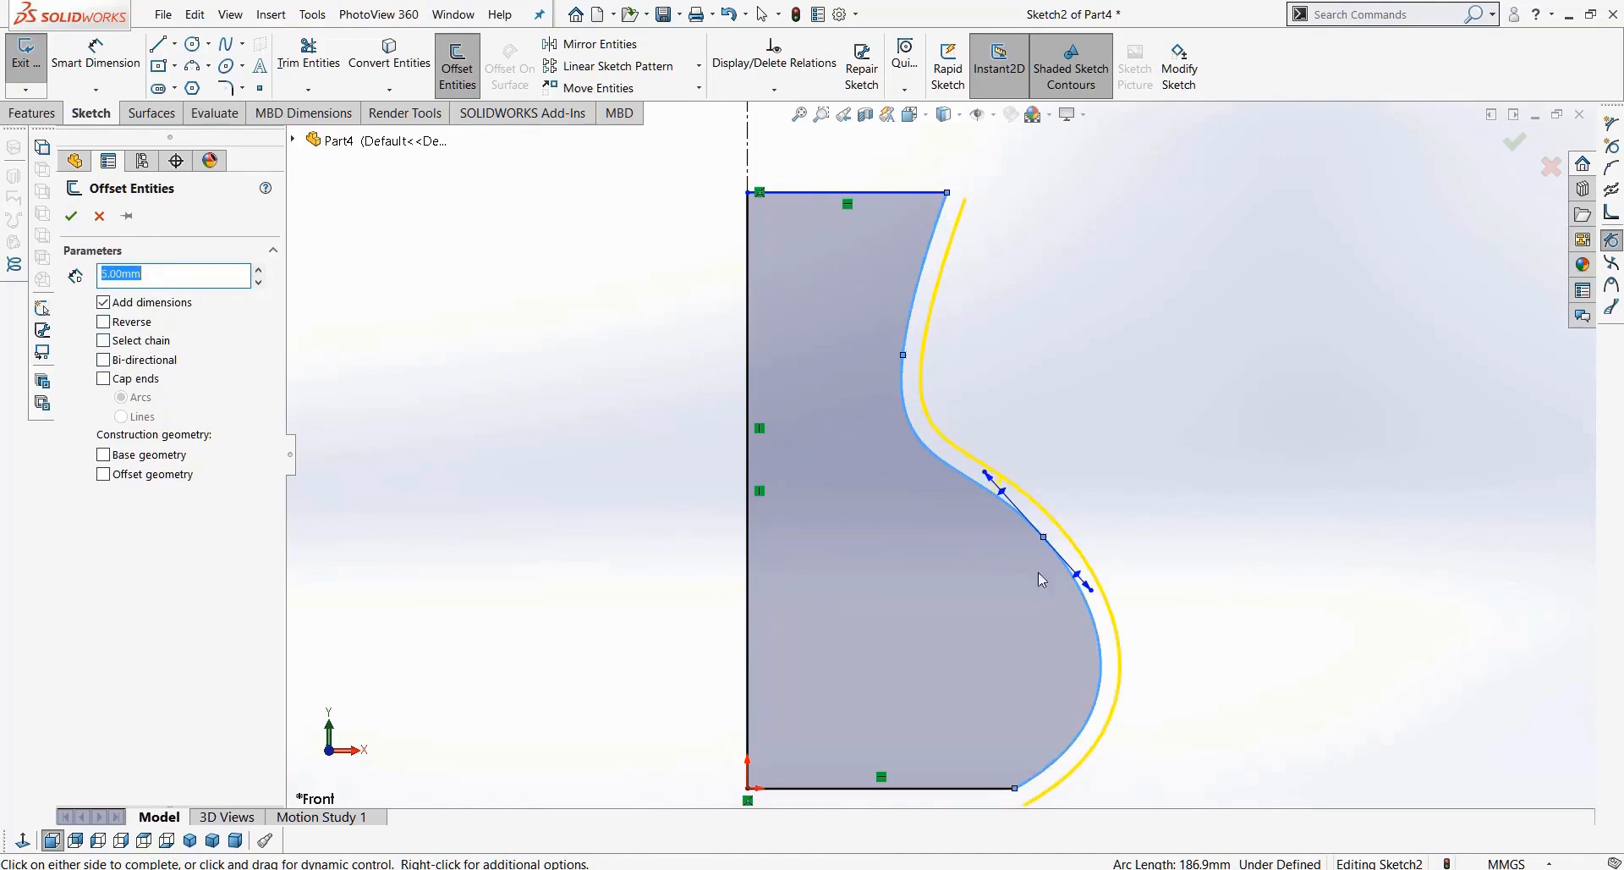
{"action": "left_click", "coordinate": [124, 326]}
{"action": "left_click", "coordinate": [125, 326]}
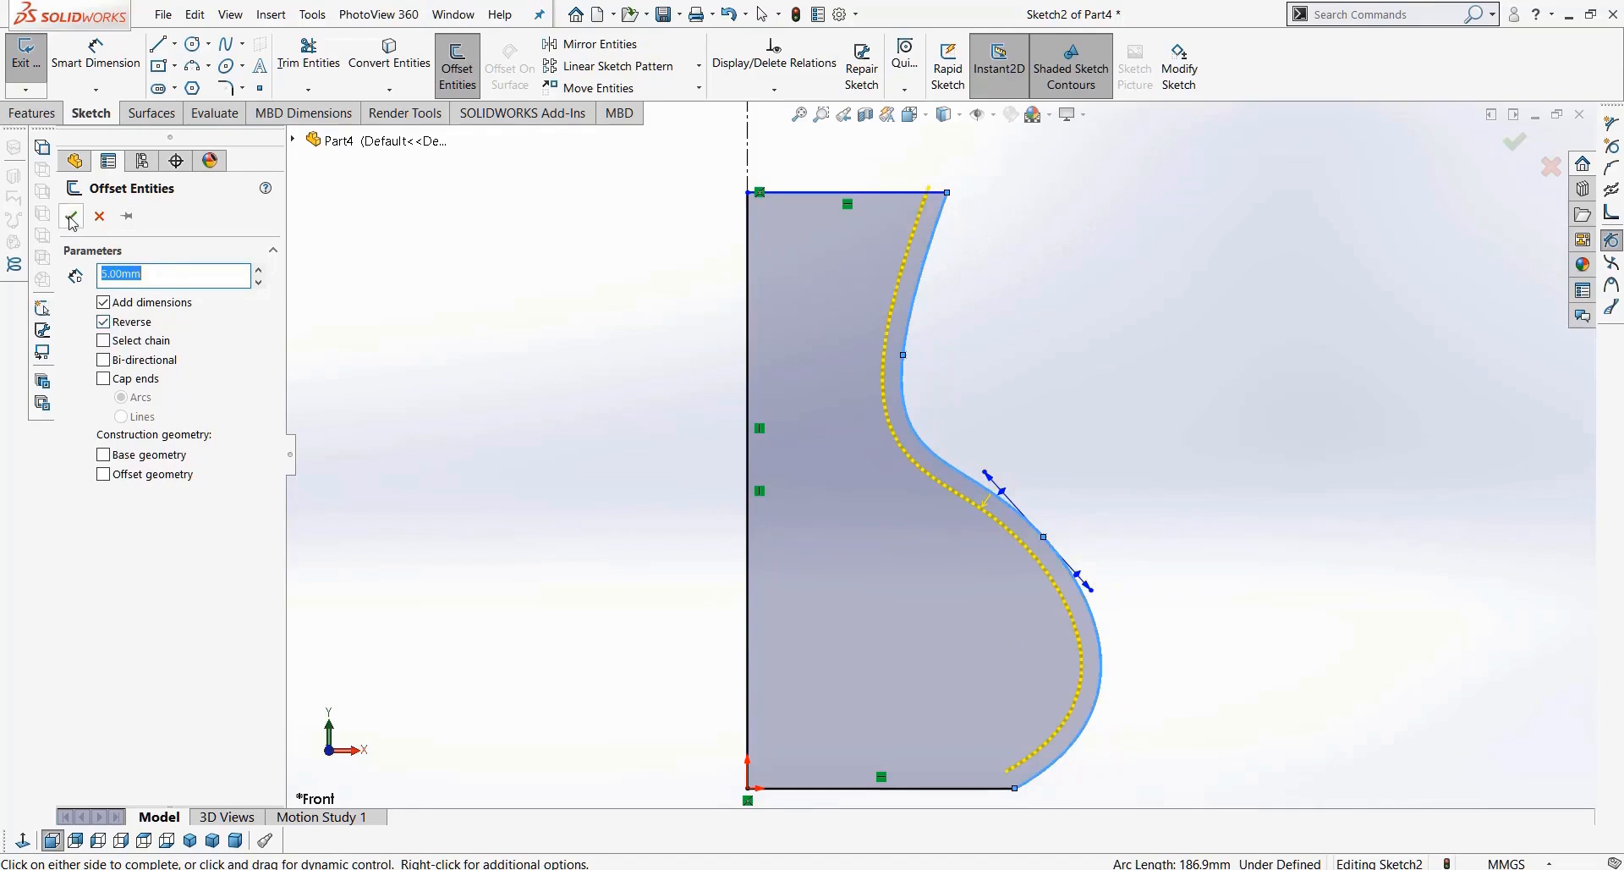
{"action": "left_click", "coordinate": [986, 666]}
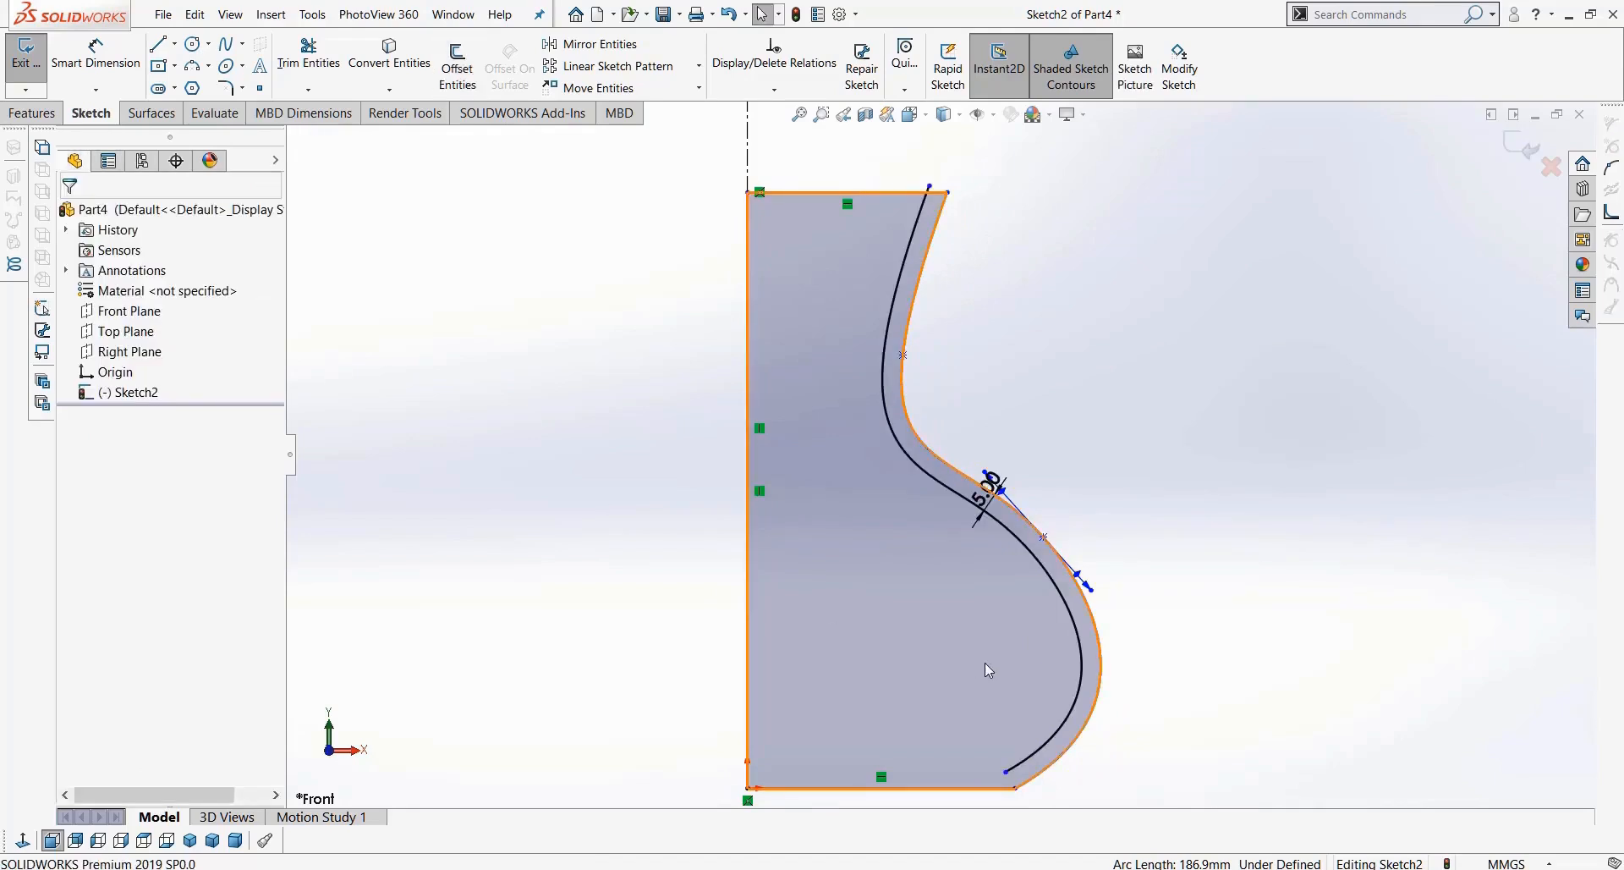
Step: Trim the profile's top line inside the offset curve and the curve's overhang, leaving only the wall thickness at the rim
{"action": "scroll", "coordinate": [835, 288], "scroll_direction": "down", "scroll_amount": 5}
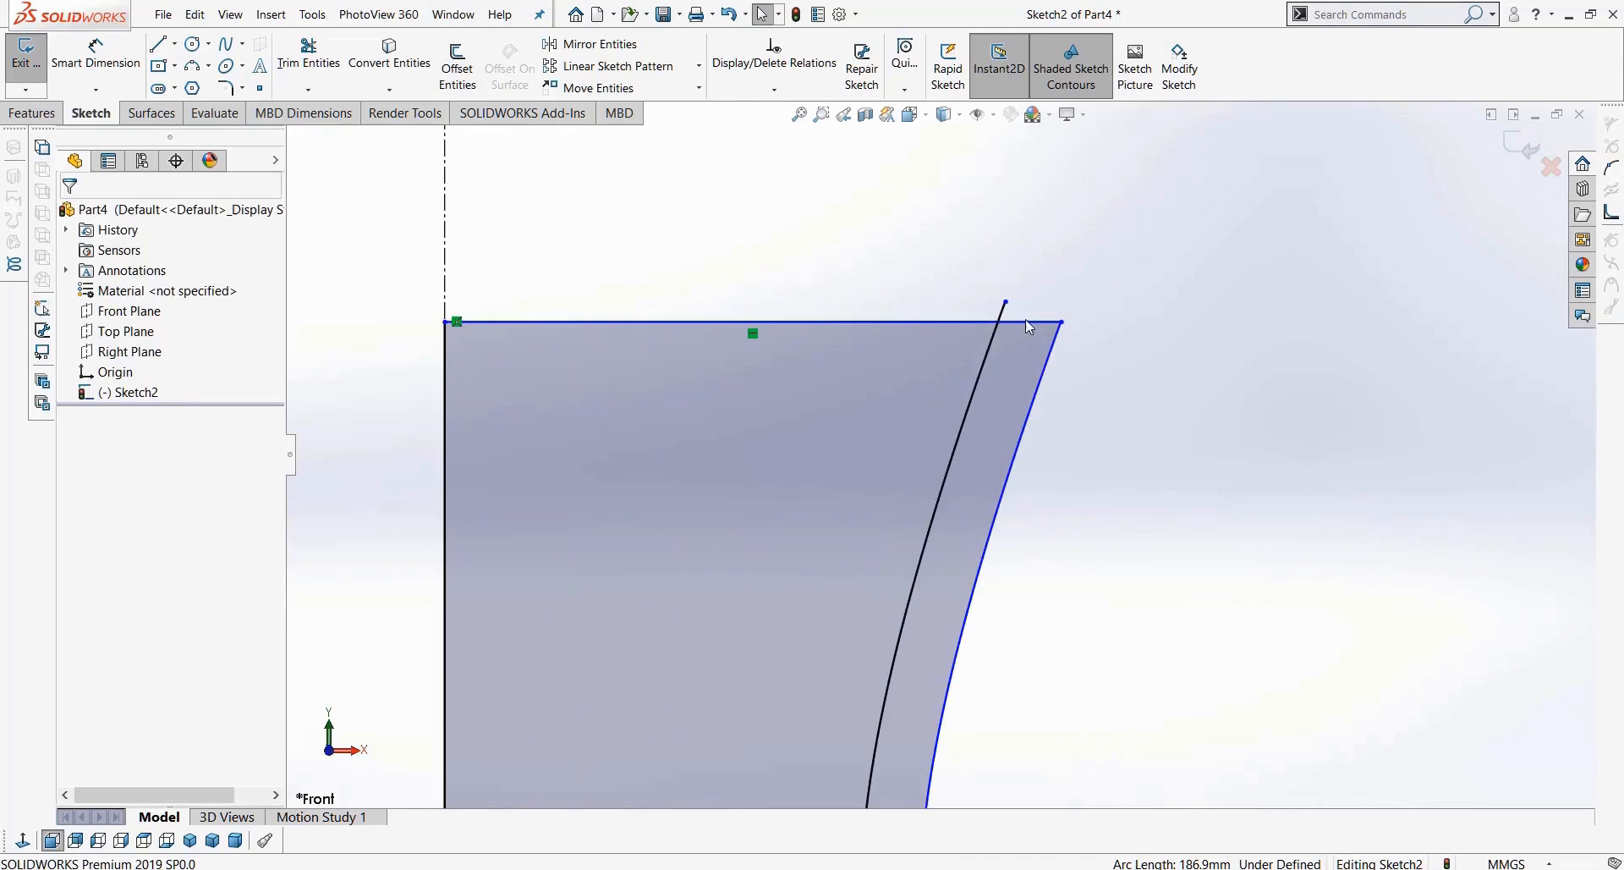
{"action": "left_click", "coordinate": [309, 55]}
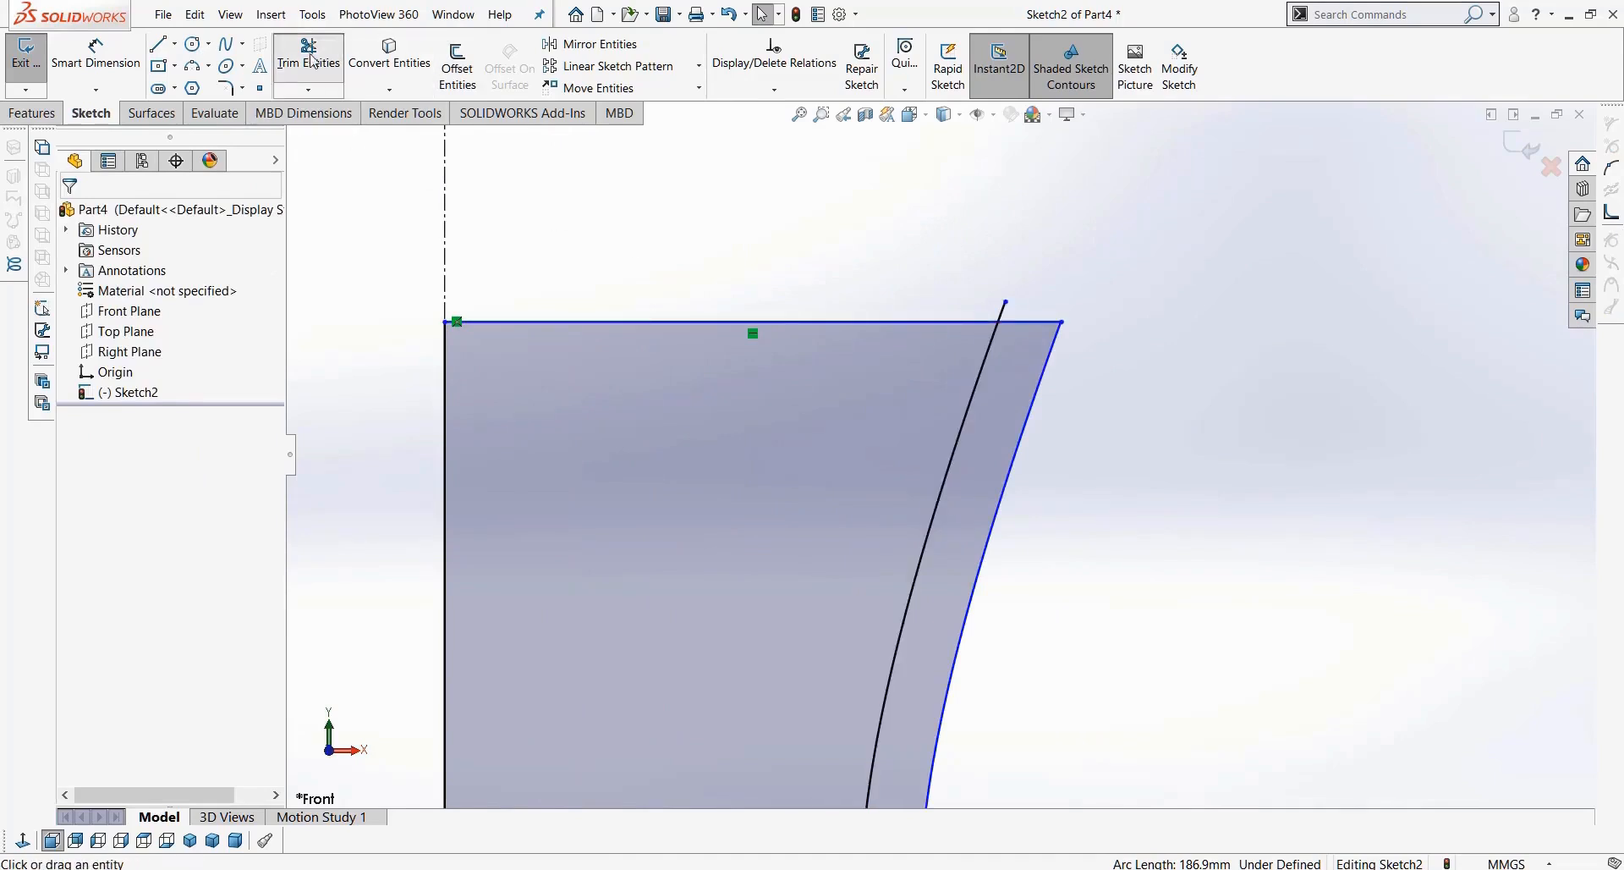
{"action": "left_click", "coordinate": [958, 322]}
{"action": "scroll", "coordinate": [877, 496], "scroll_direction": "up", "scroll_amount": 5}
{"action": "scroll", "coordinate": [973, 745], "scroll_direction": "up", "scroll_amount": 3}
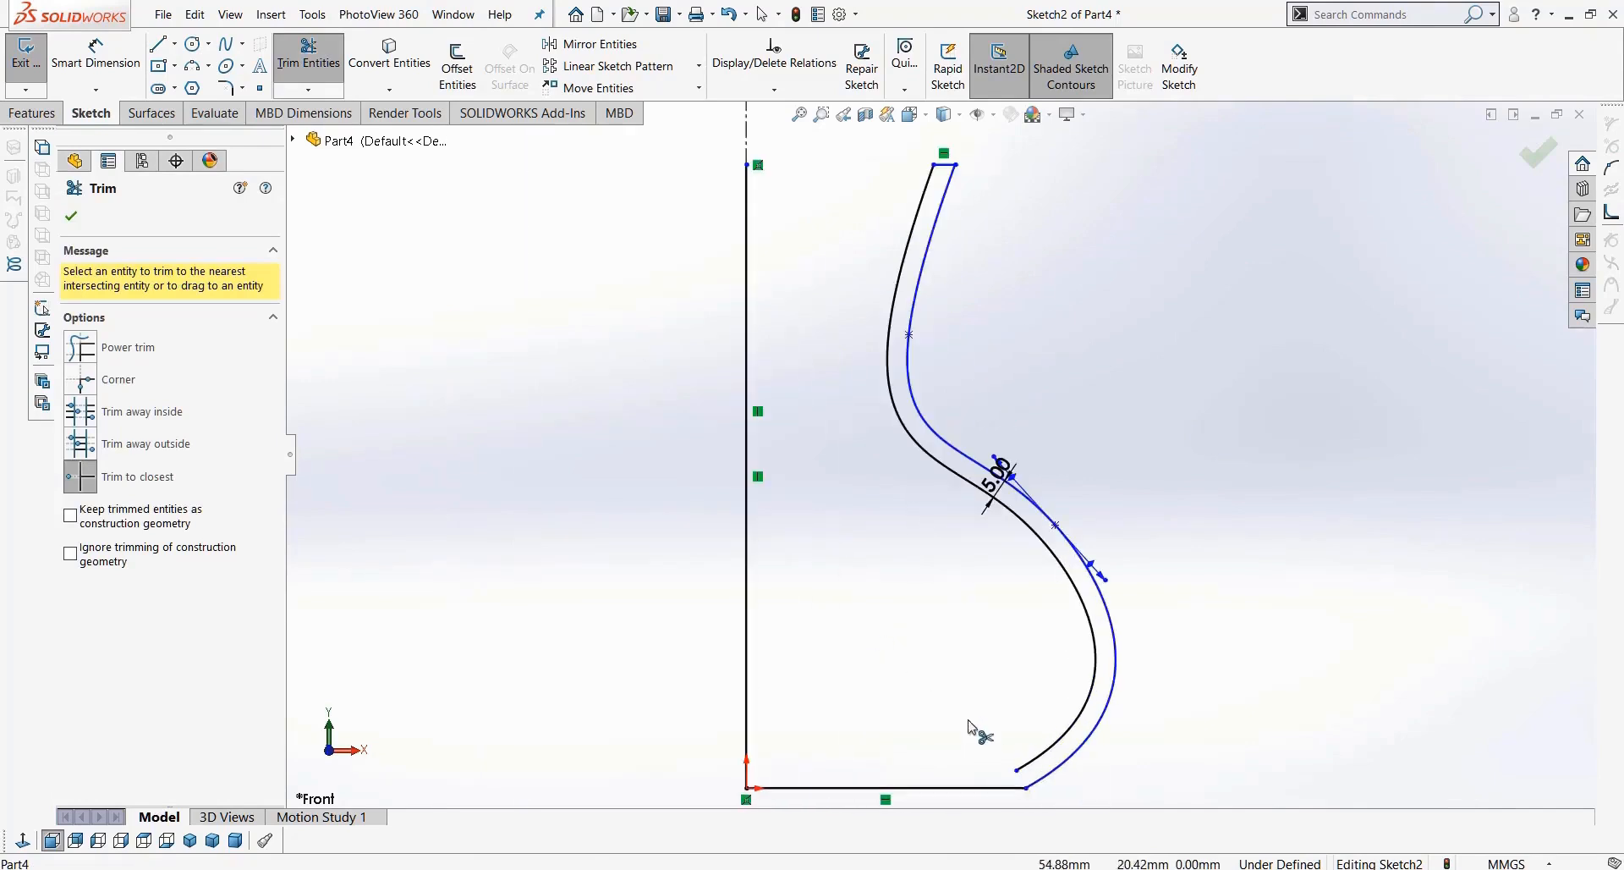
Step: Sketch a horizontal line from the lower end of the offset curve to the vertical axis line
{"action": "left_click", "coordinate": [157, 43]}
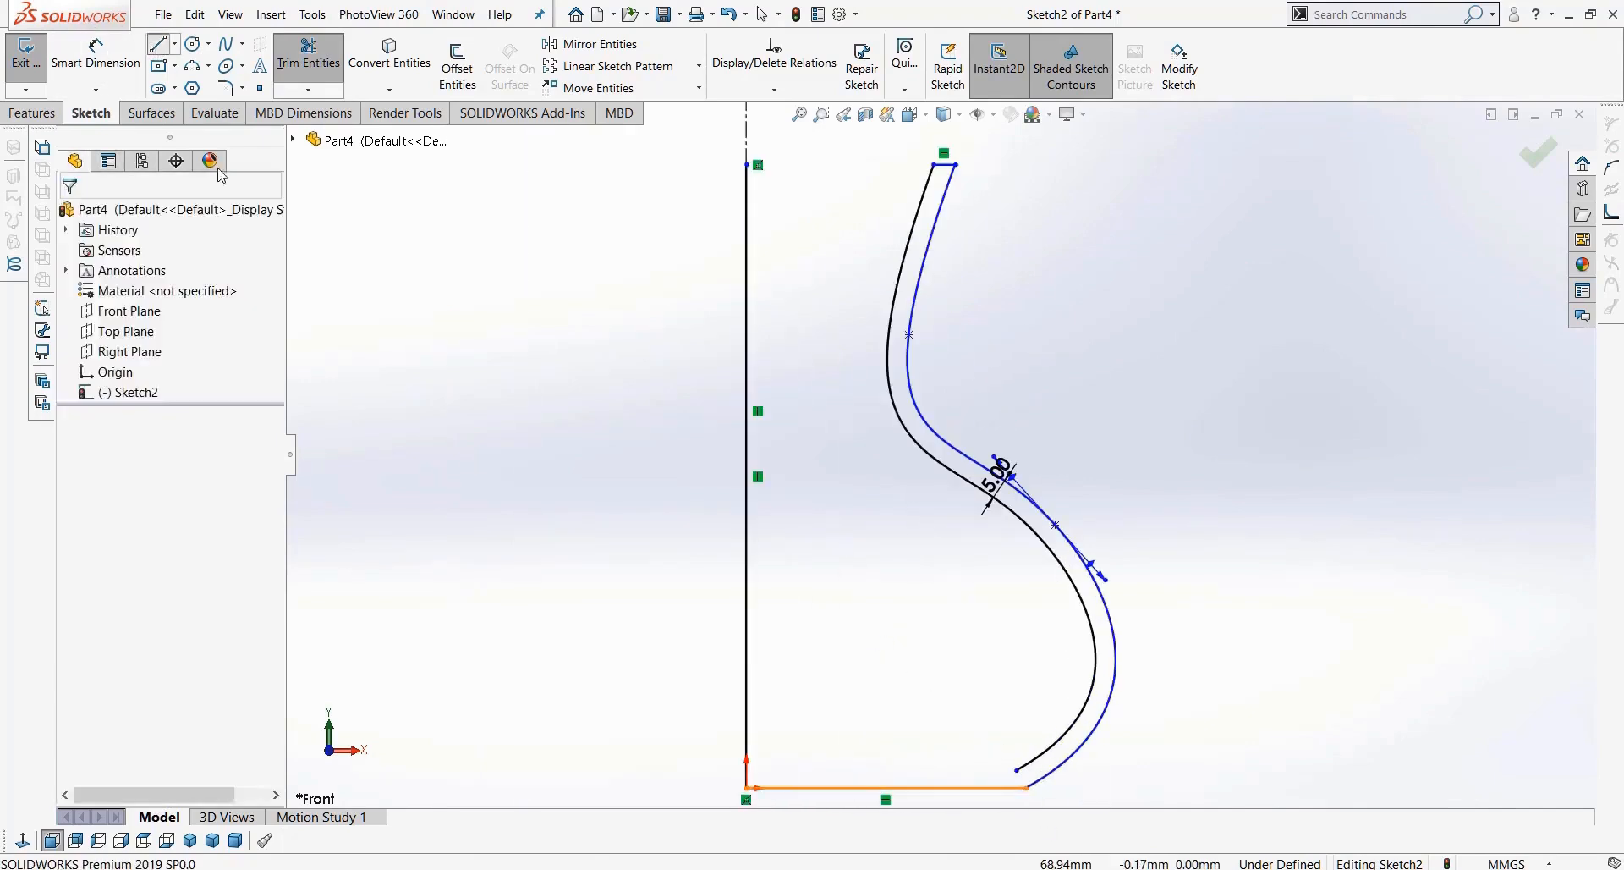
{"action": "scroll", "coordinate": [837, 787], "scroll_direction": "up", "scroll_amount": 2}
{"action": "left_click", "coordinate": [1098, 741]}
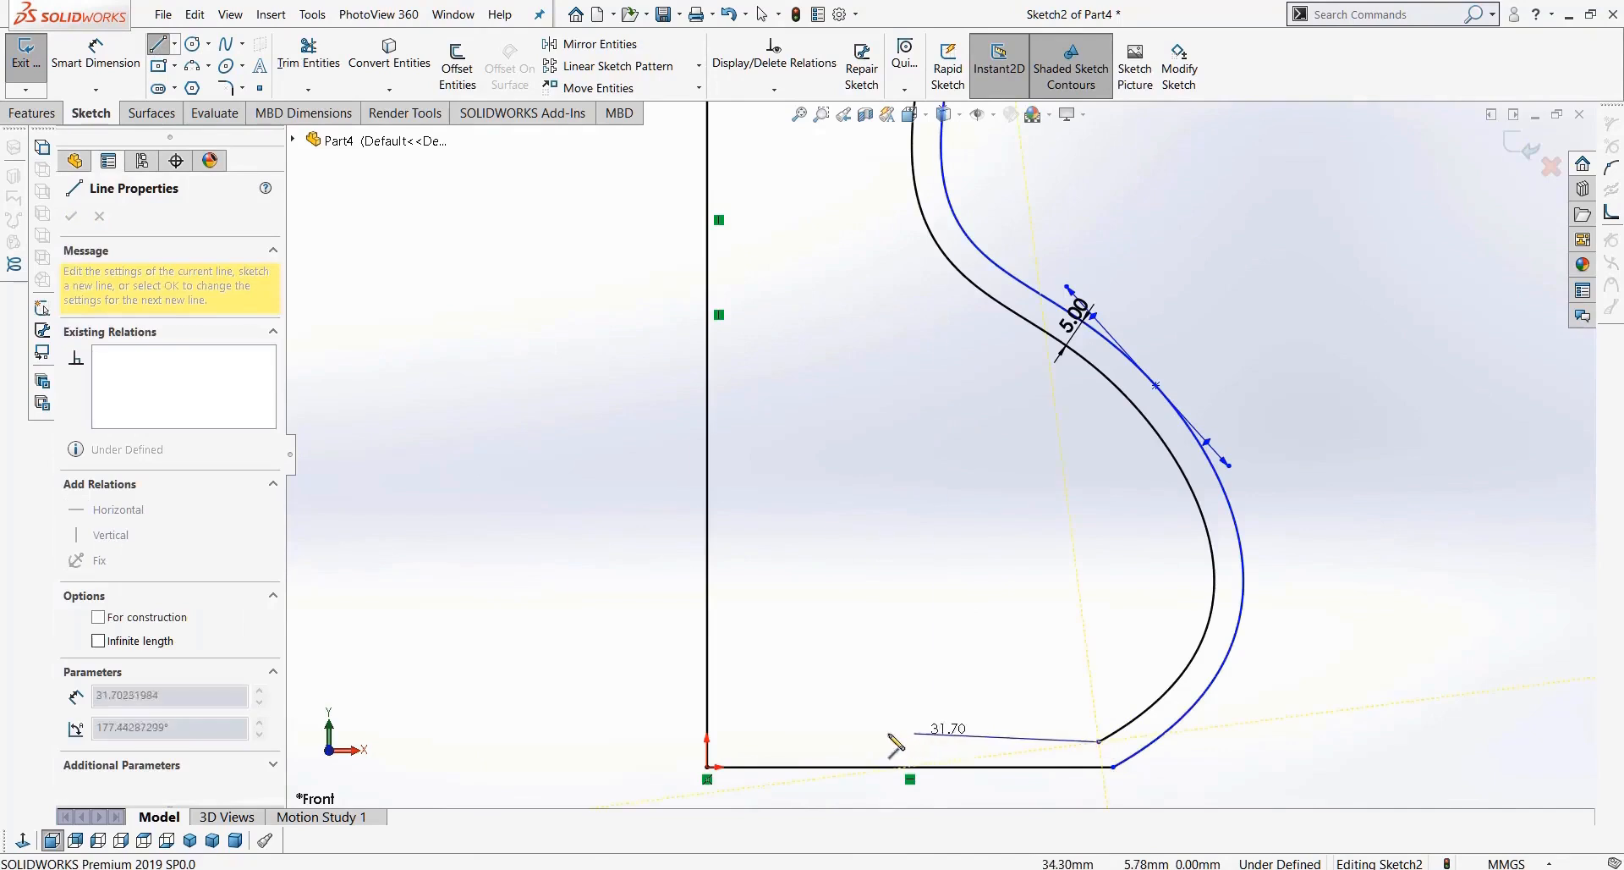
{"action": "left_click", "coordinate": [708, 741]}
{"action": "key", "text": "Escape"}
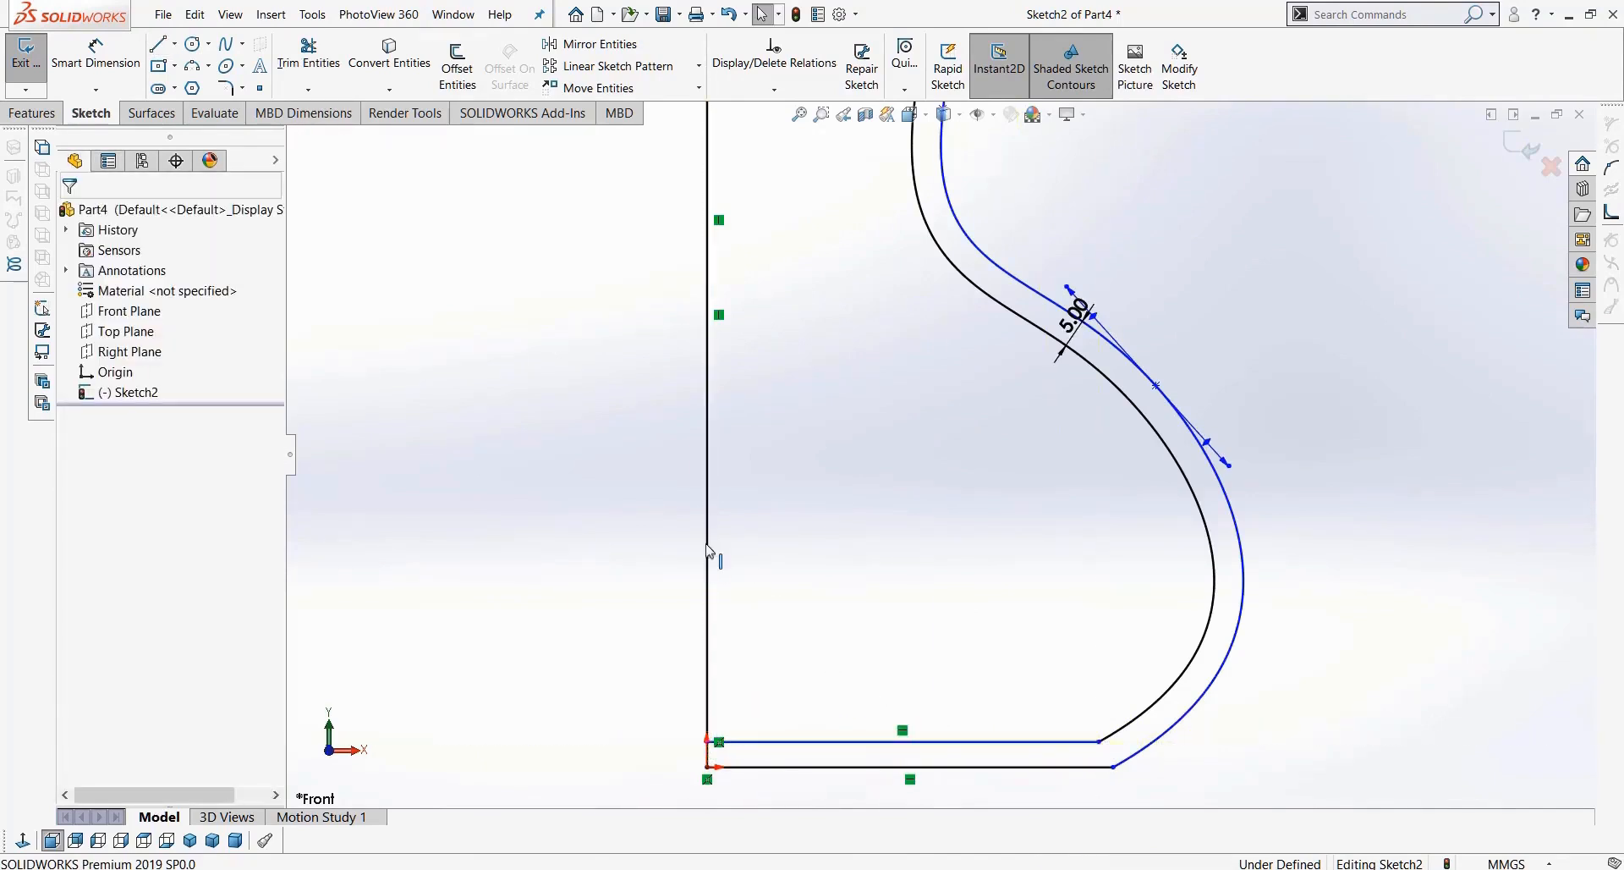
Step: Trim the vertical axis-side line above the inner bottom line so that only the thin vase wall section stays enclosed
{"action": "scroll", "coordinate": [942, 454], "scroll_direction": "down", "scroll_amount": 2}
{"action": "left_click", "coordinate": [309, 65]}
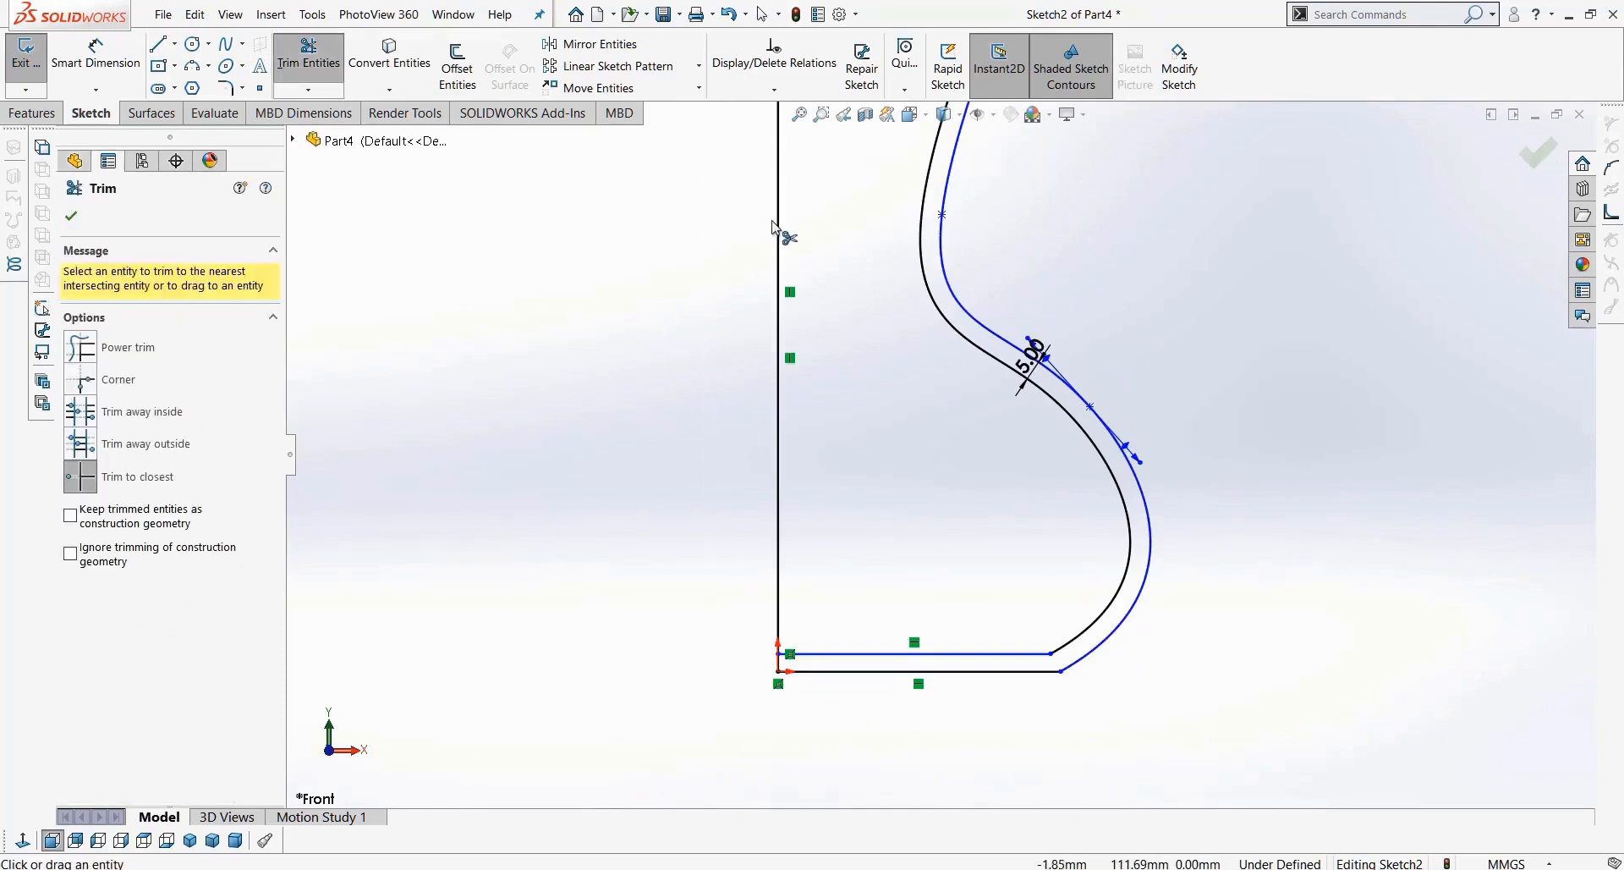
{"action": "left_click", "coordinate": [778, 226]}
{"action": "scroll", "coordinate": [795, 668], "scroll_direction": "down", "scroll_amount": 4}
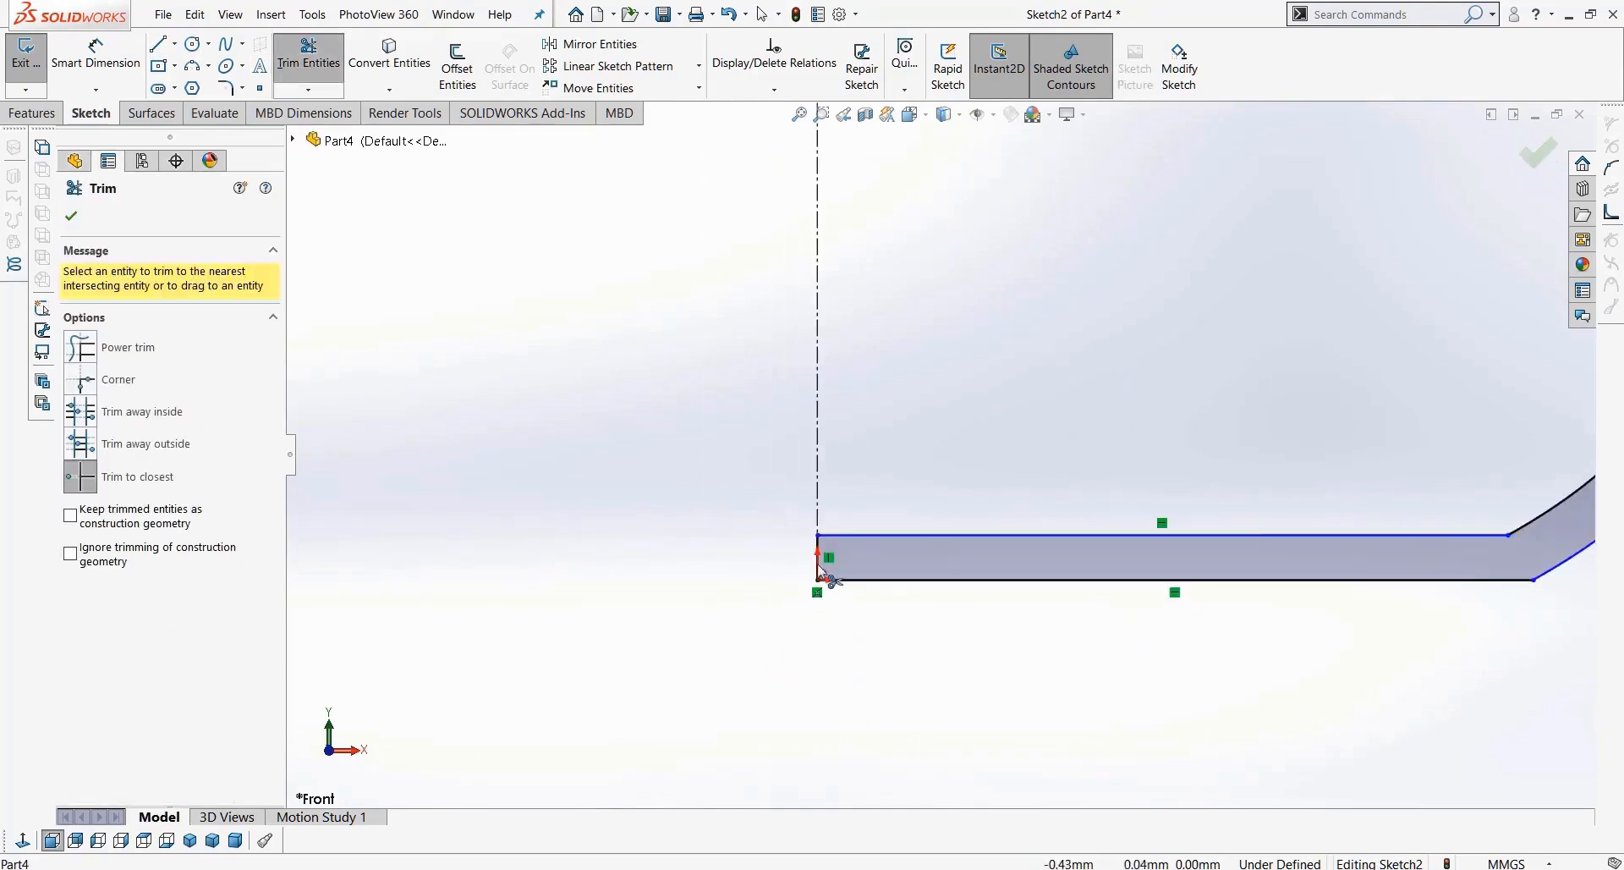
{"action": "scroll", "coordinate": [936, 518], "scroll_direction": "up", "scroll_amount": 8}
{"action": "scroll", "coordinate": [1041, 271], "scroll_direction": "down", "scroll_amount": 3}
{"action": "scroll", "coordinate": [942, 431], "scroll_direction": "down", "scroll_amount": 1}
{"action": "scroll", "coordinate": [960, 609], "scroll_direction": "up", "scroll_amount": 3}
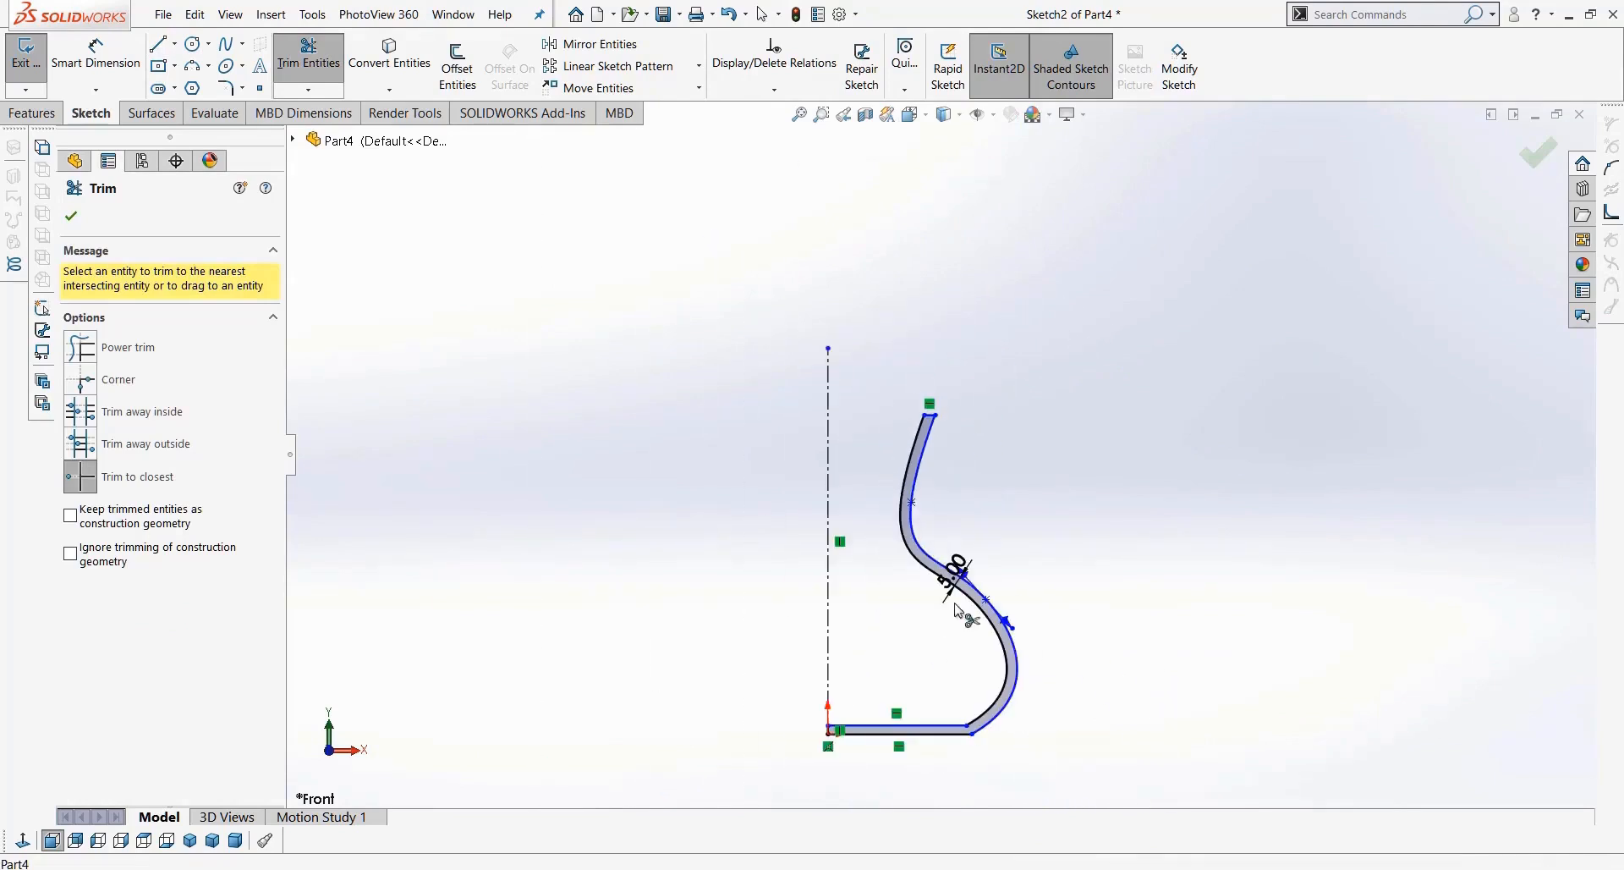
Step: Revolve the thin wall profile 360 degrees about the vertical centerline into a hollow vase
{"action": "left_click", "coordinate": [31, 112]}
{"action": "left_click", "coordinate": [96, 66]}
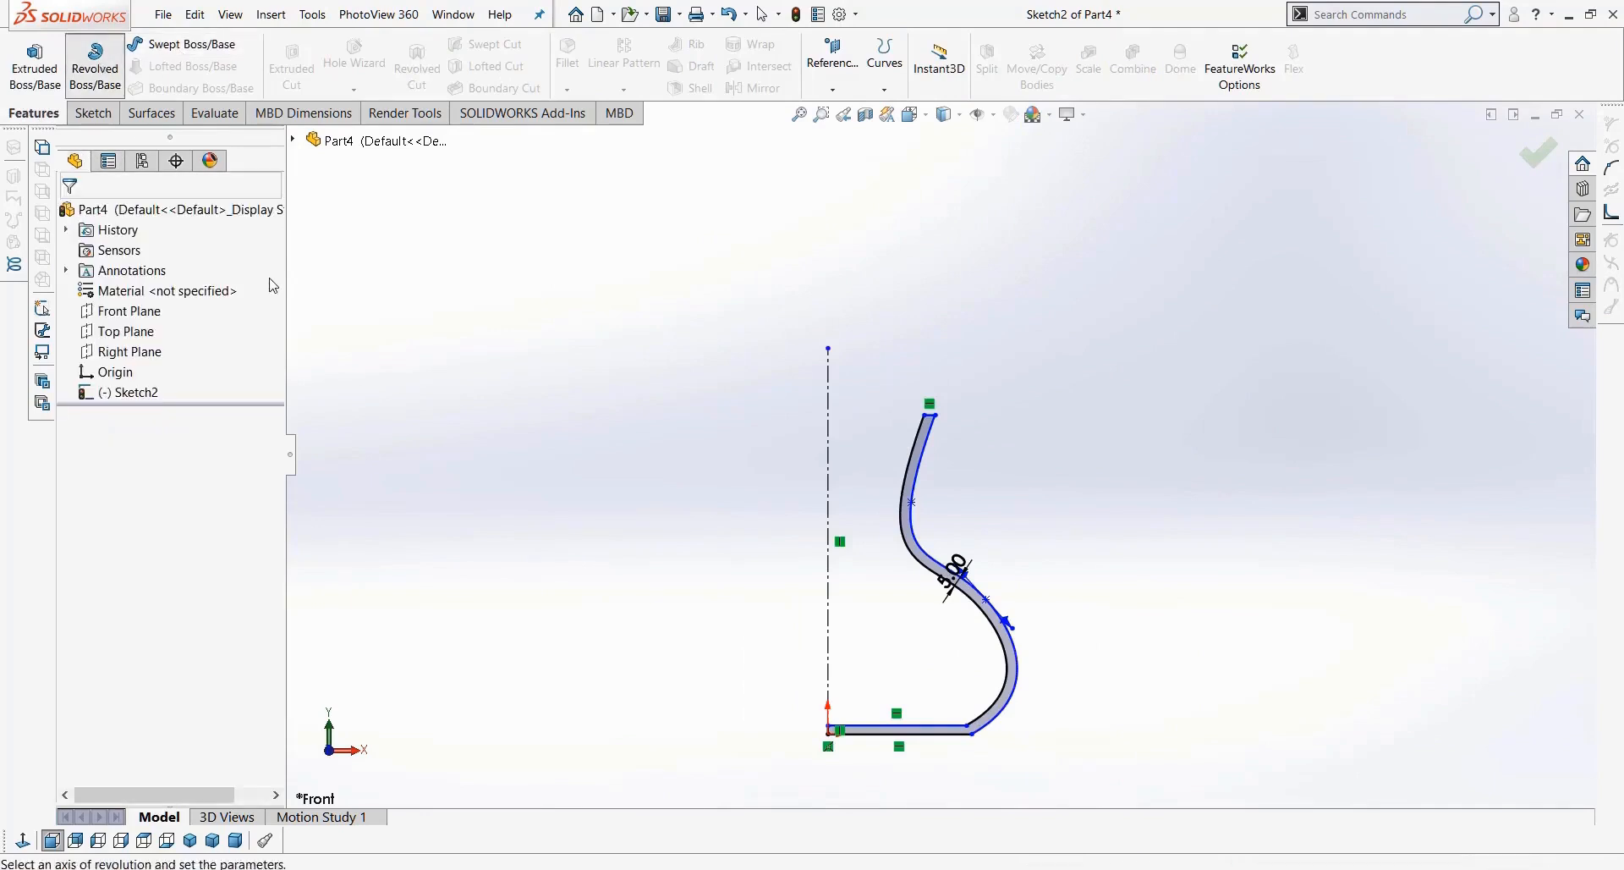
{"action": "left_click", "coordinate": [71, 217]}
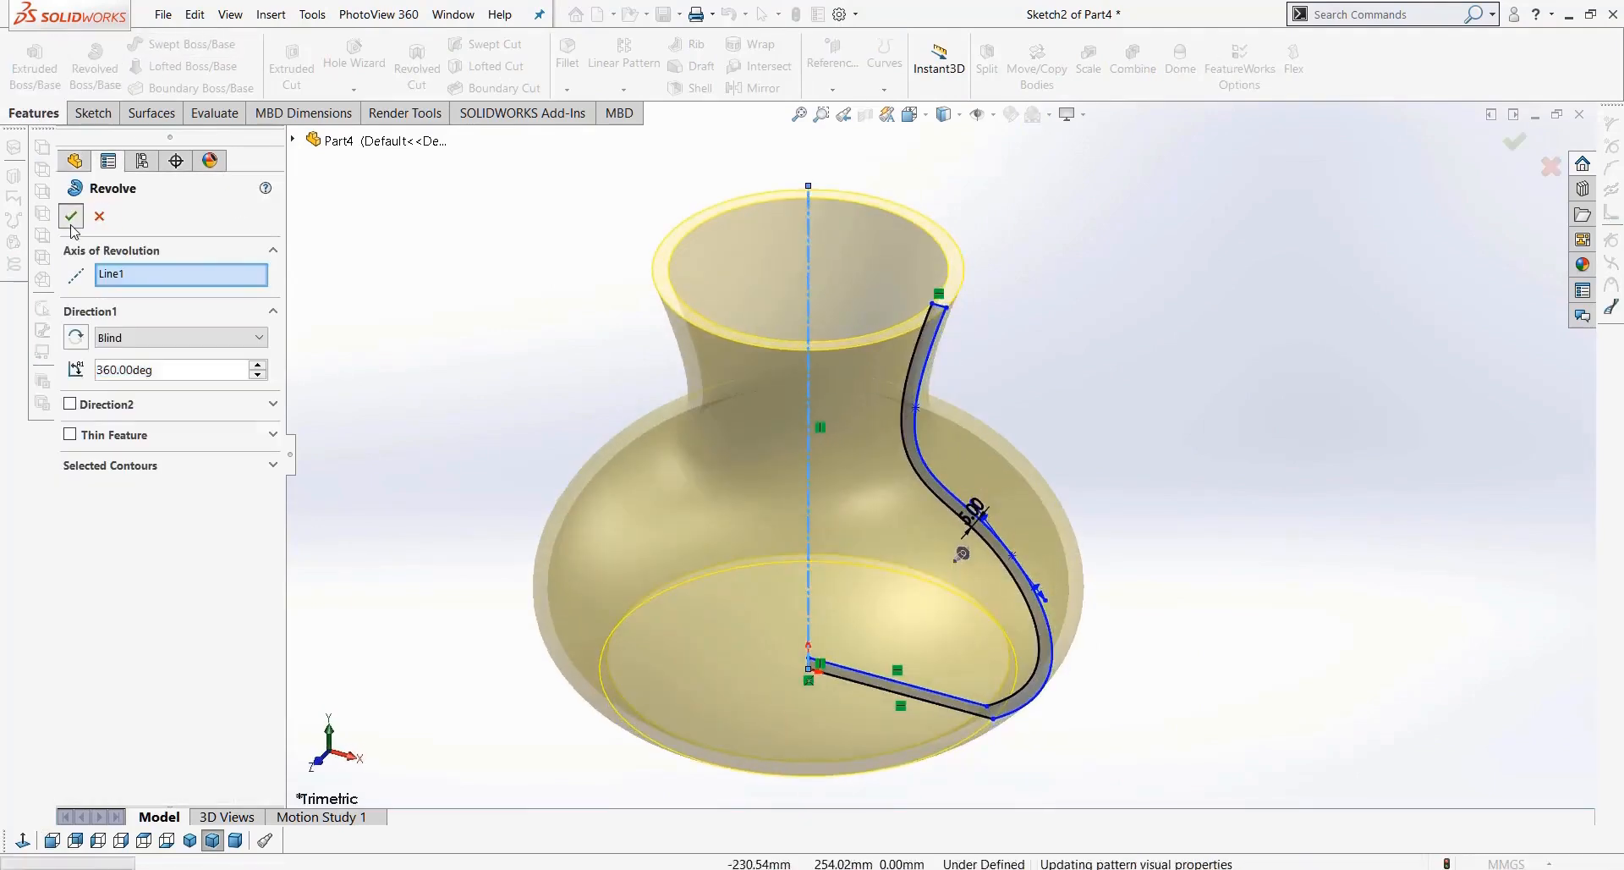
{"action": "middle_click_drag", "start_coordinate": [439, 344], "coordinate": [534, 399]}
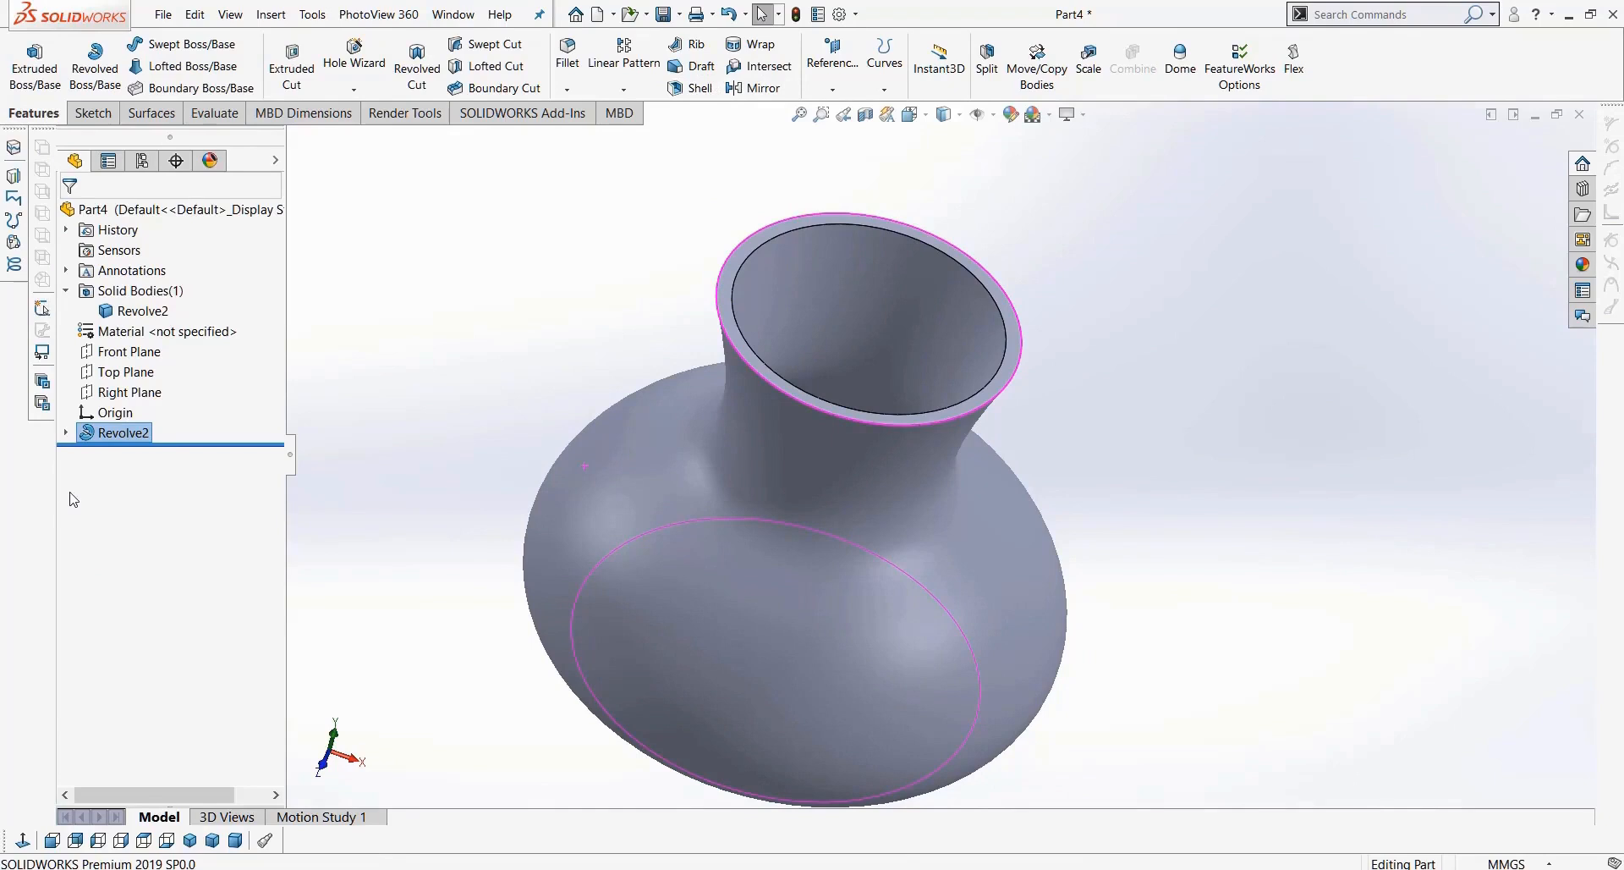
{"action": "middle_click_drag", "start_coordinate": [328, 491], "coordinate": [595, 328]}
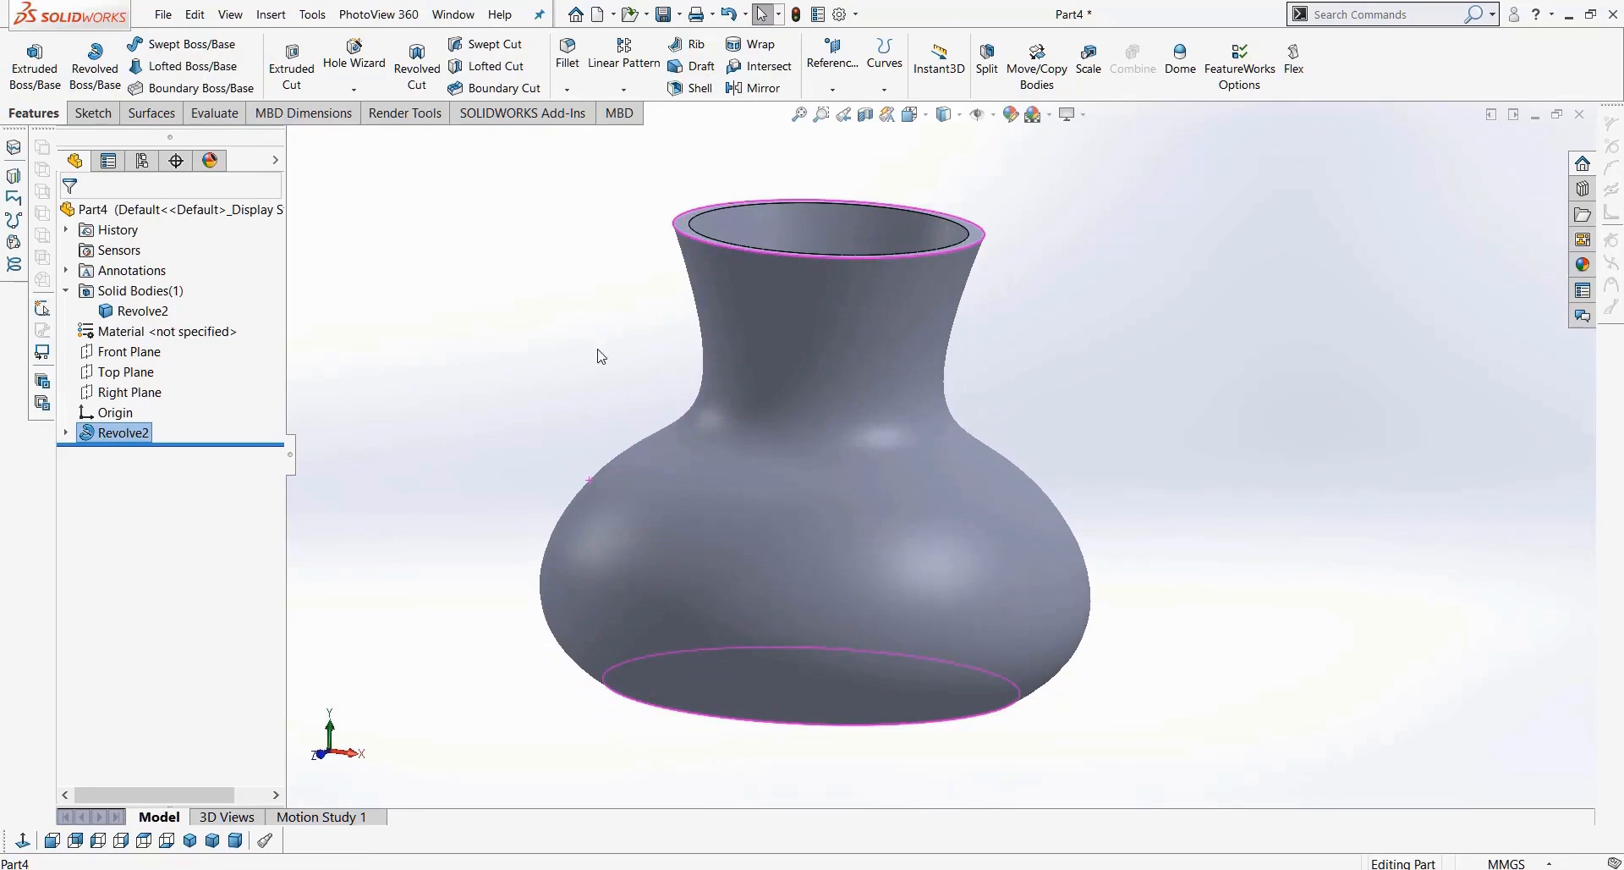
Step: Start a new sketch on the Front Plane and view it face-on
{"action": "left_click", "coordinate": [135, 351]}
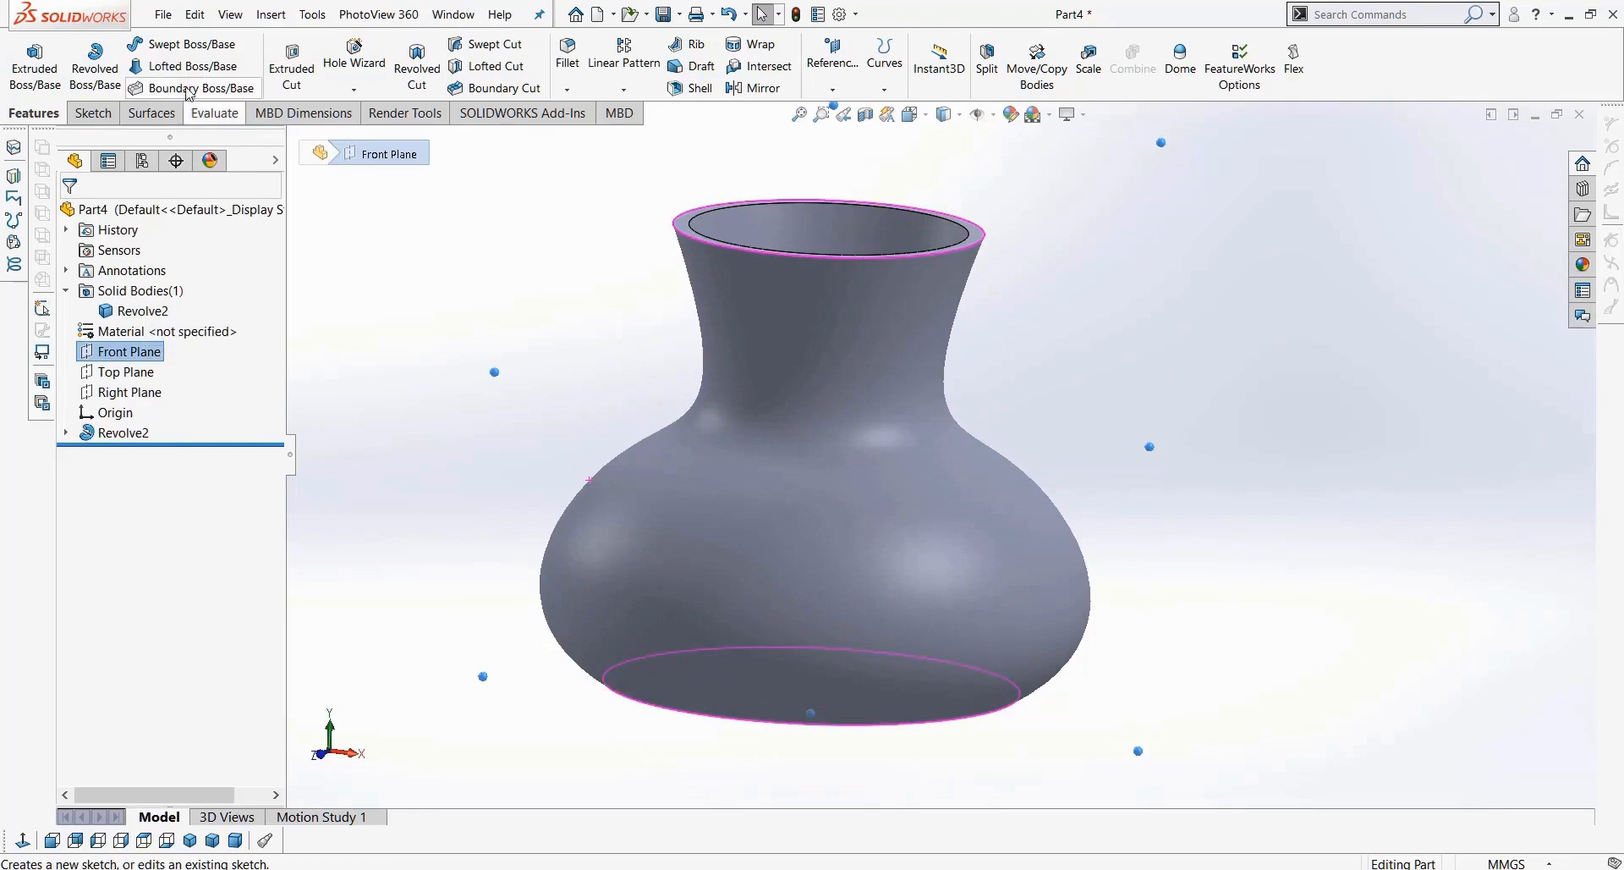
{"action": "left_click", "coordinate": [93, 113]}
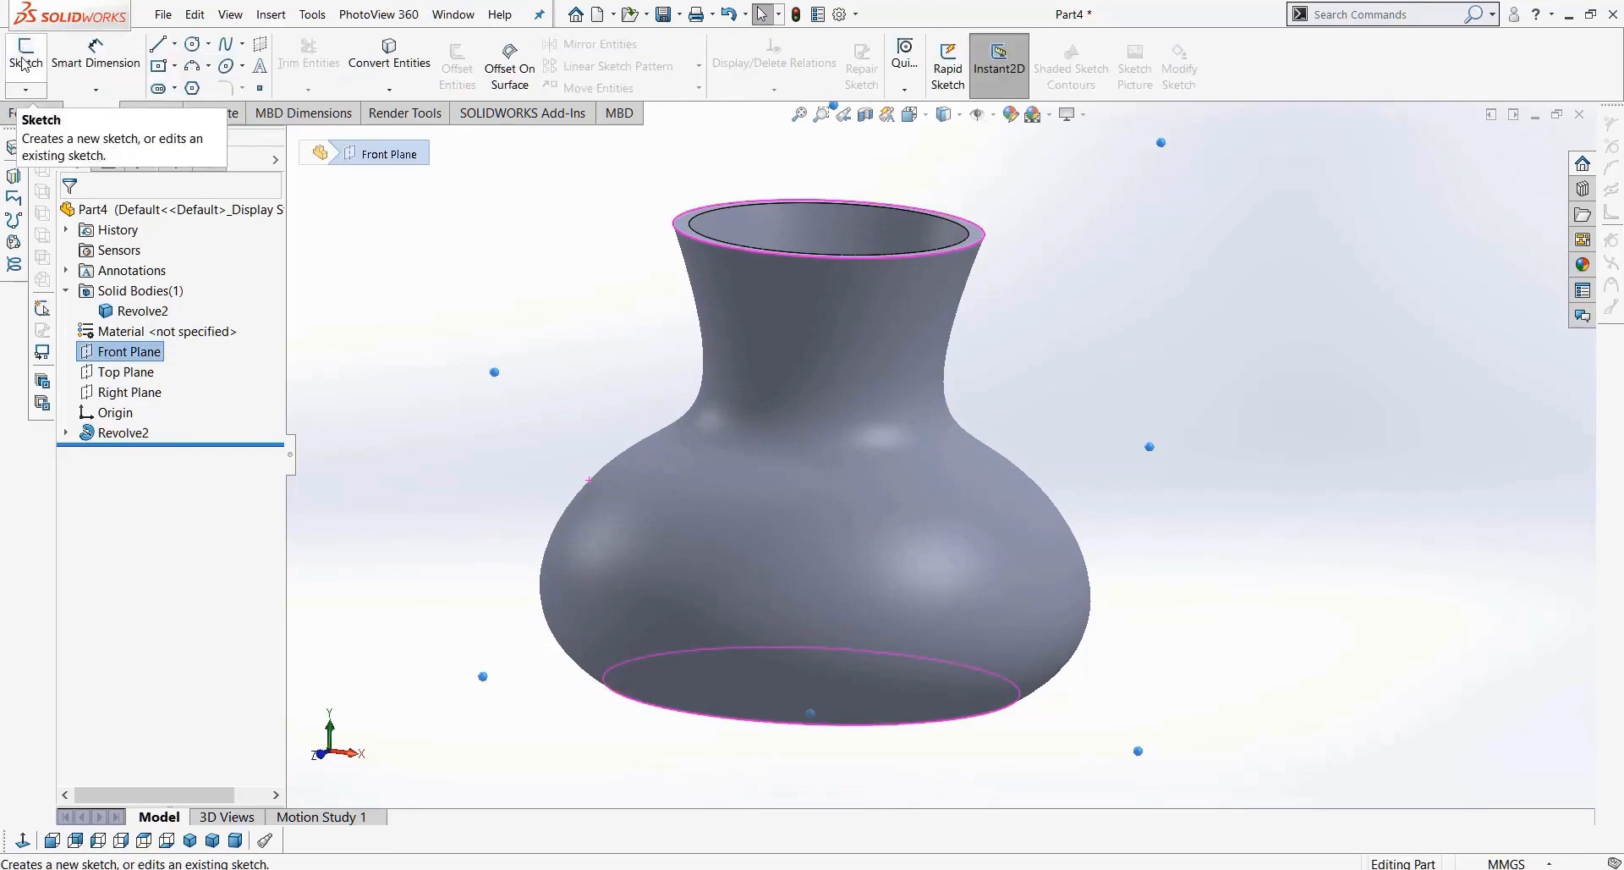
{"action": "left_click", "coordinate": [24, 64]}
{"action": "left_click", "coordinate": [23, 840]}
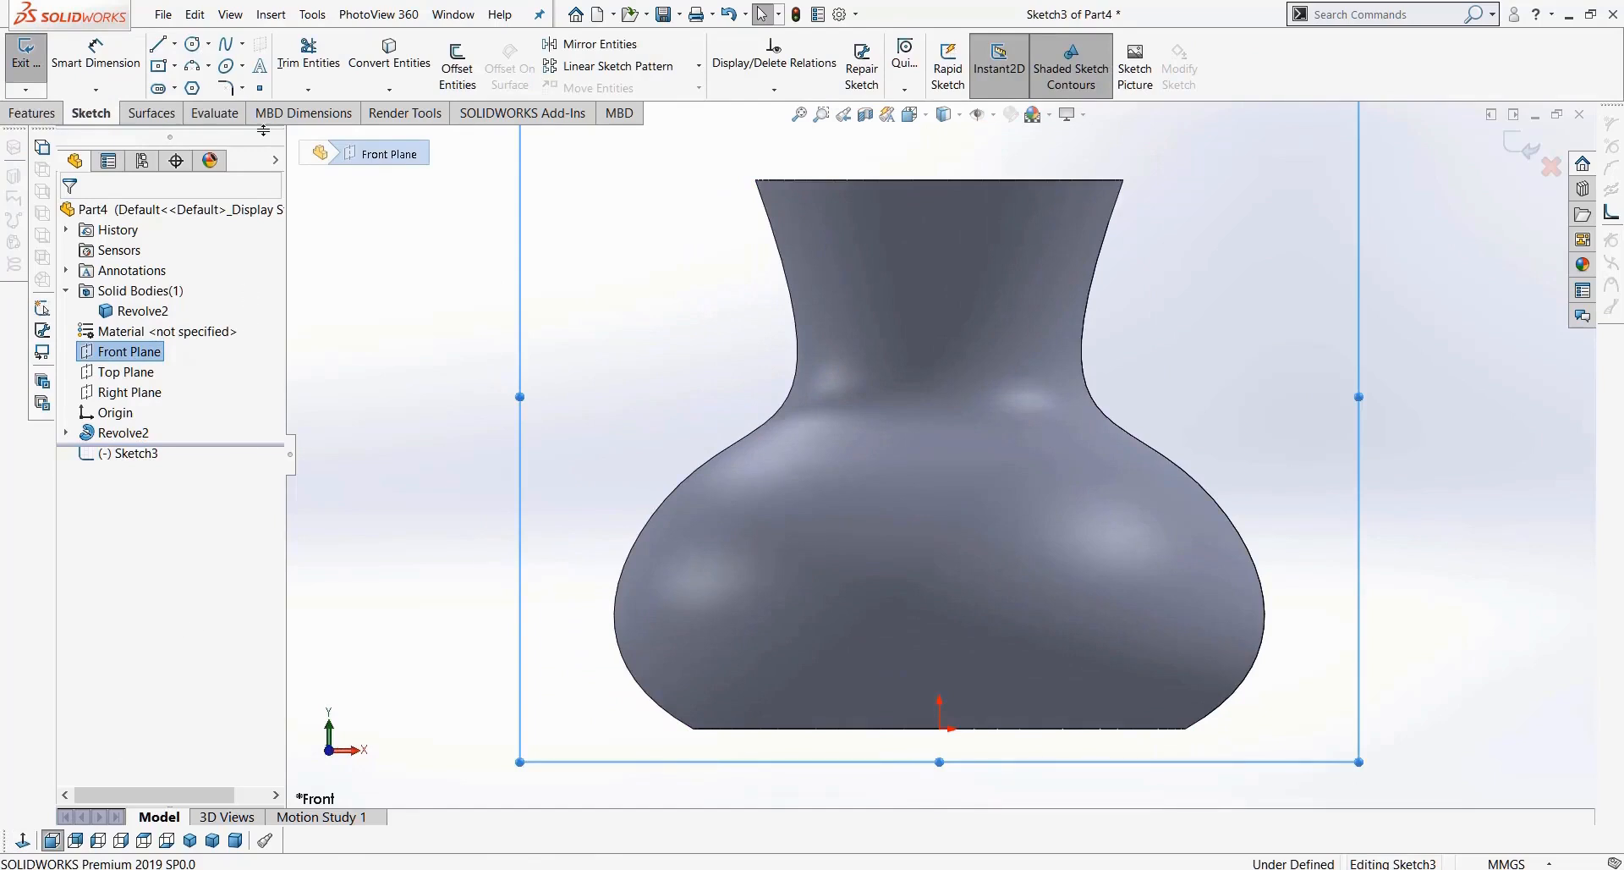
Step: Show the model with hidden lines visible and sketch a circle of about 7.4 mm radius over the right neck wall
{"action": "left_click", "coordinate": [198, 50]}
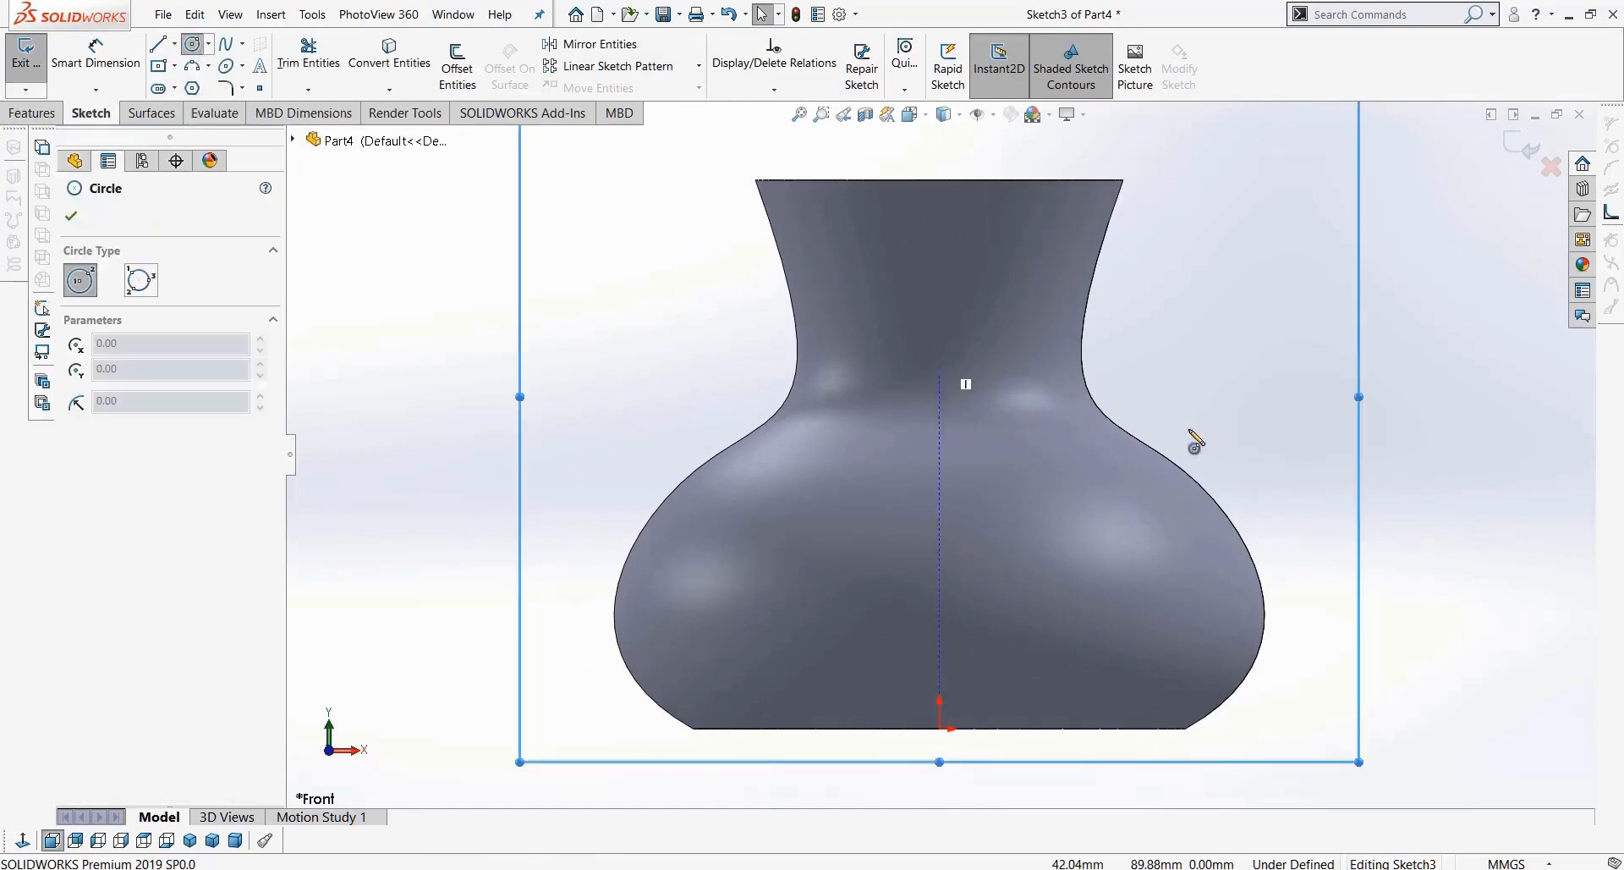
{"action": "scroll", "coordinate": [1167, 415], "scroll_direction": "down", "scroll_amount": 5}
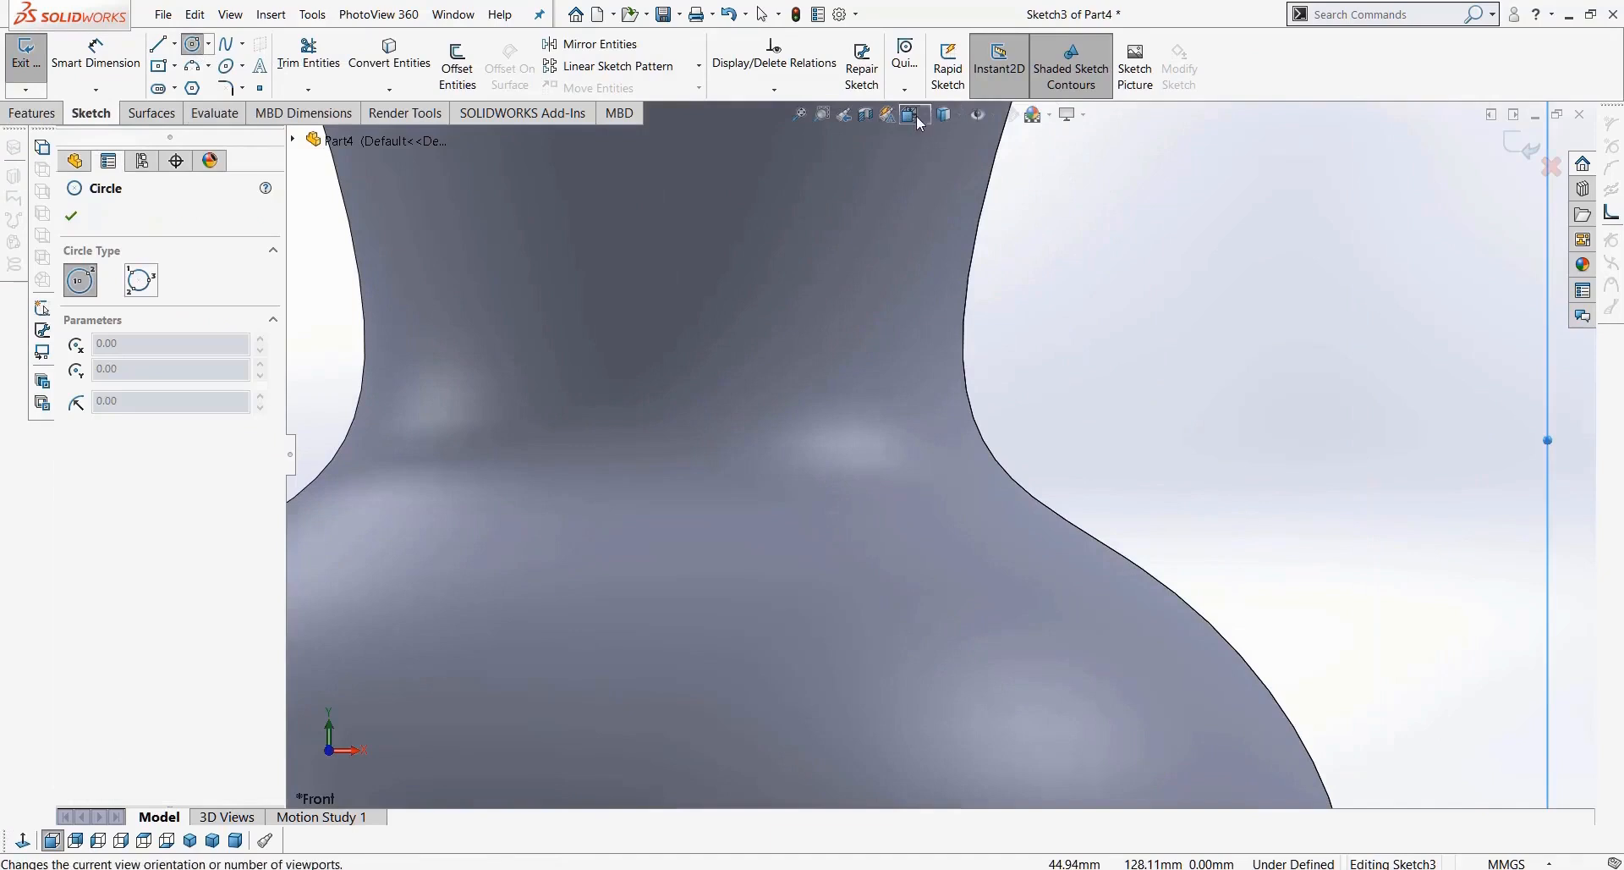
{"action": "left_click", "coordinate": [945, 114]}
{"action": "left_click", "coordinate": [945, 209]}
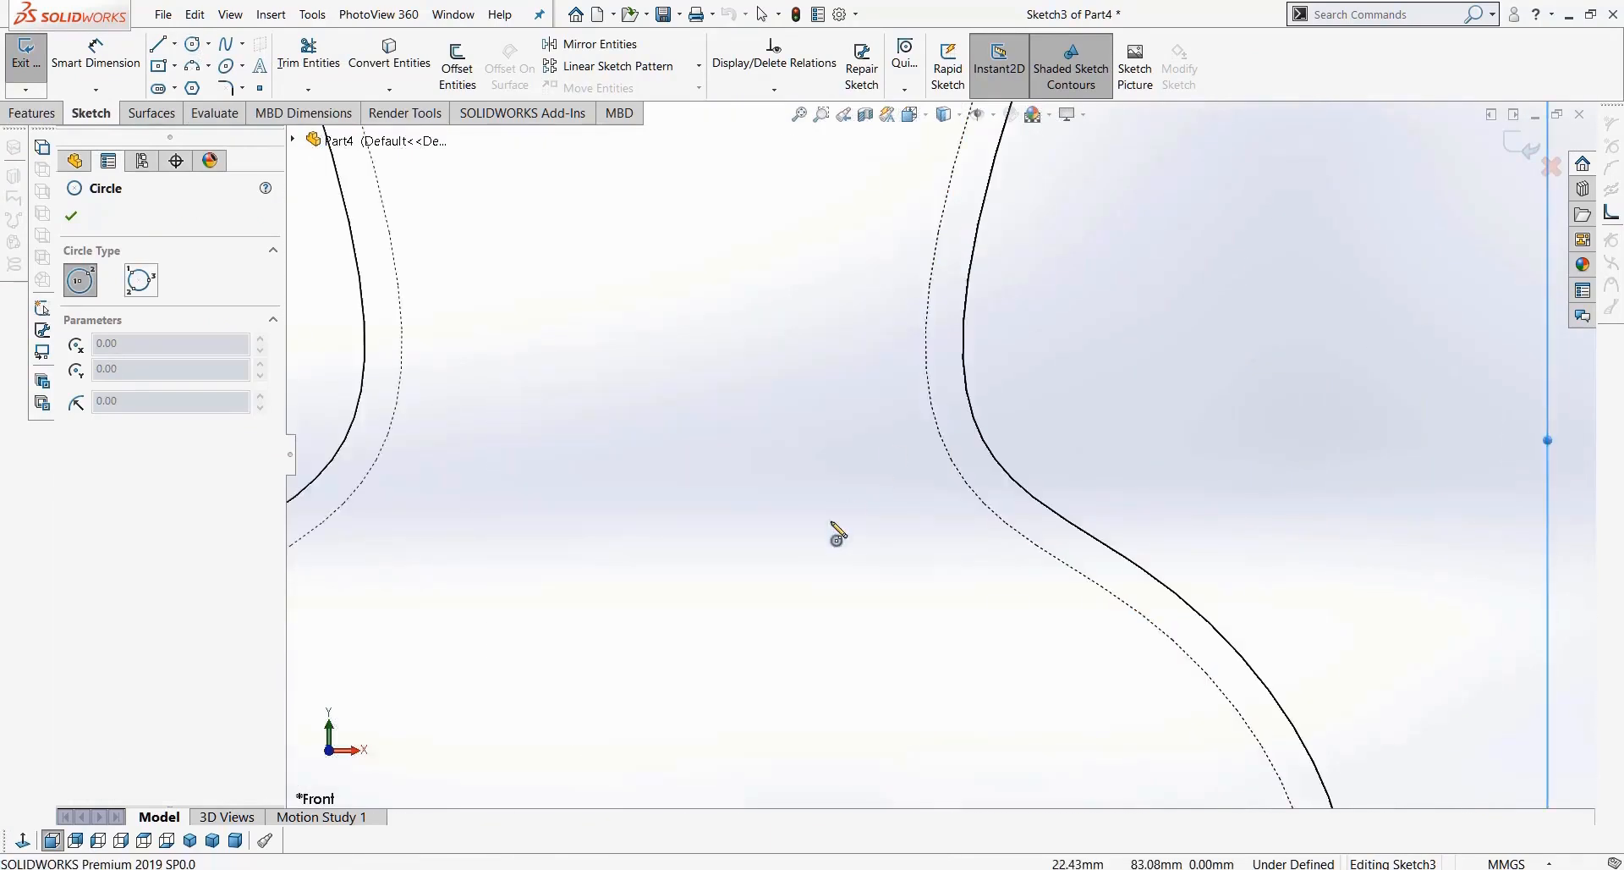
{"action": "scroll", "coordinate": [941, 440], "scroll_direction": "up", "scroll_amount": 4}
{"action": "scroll", "coordinate": [928, 267], "scroll_direction": "down", "scroll_amount": 3}
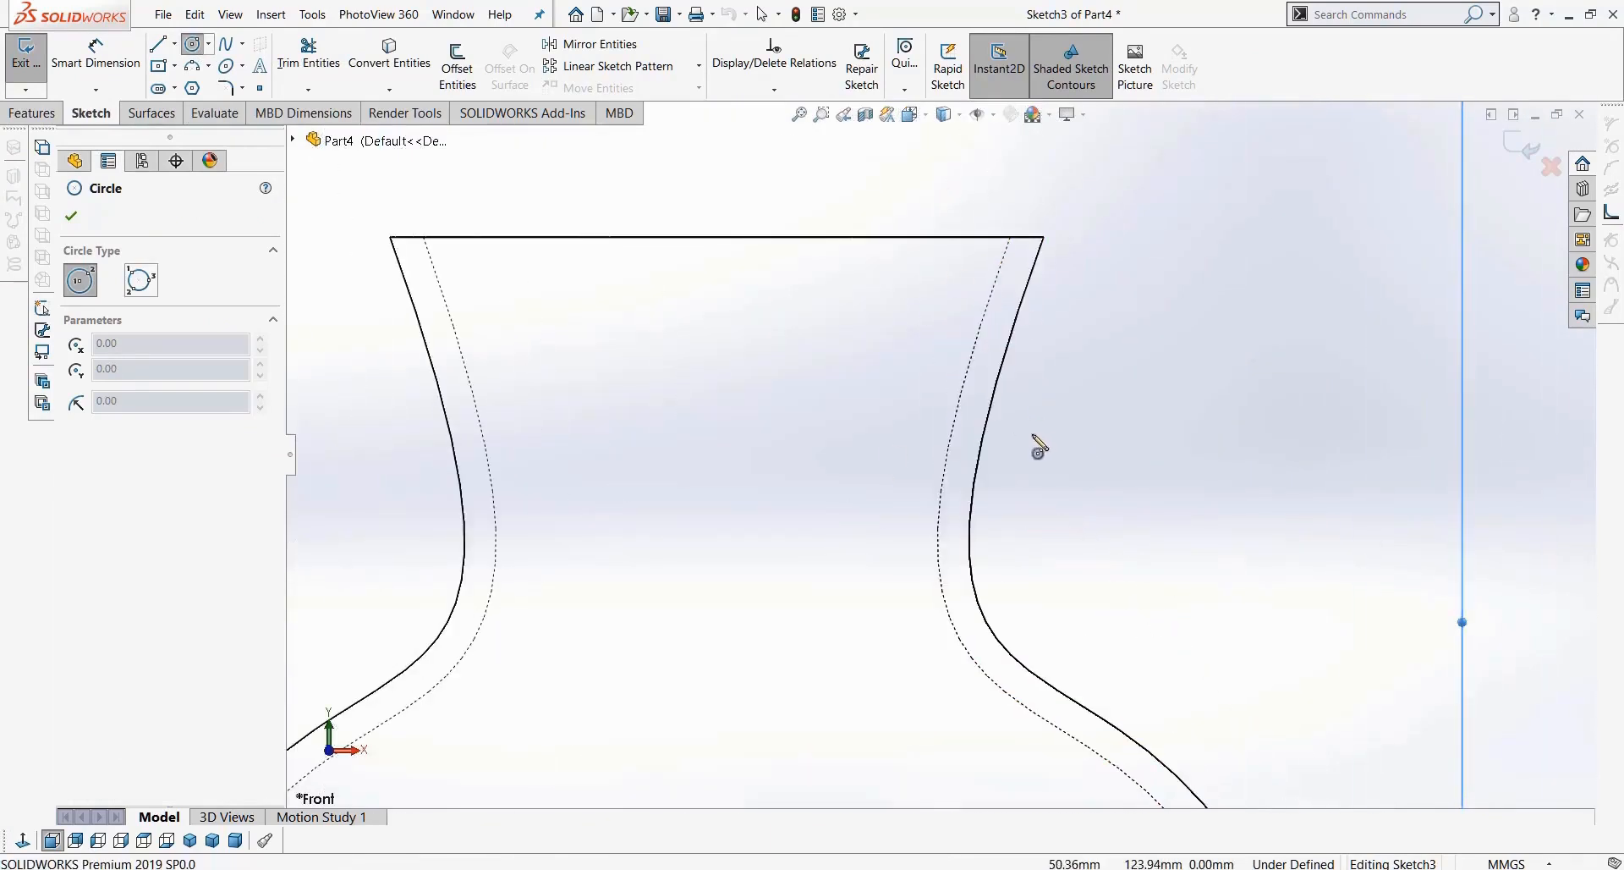
{"action": "left_click", "coordinate": [1016, 424]}
{"action": "left_click", "coordinate": [982, 458]}
{"action": "scroll", "coordinate": [943, 455], "scroll_direction": "up", "scroll_amount": 4}
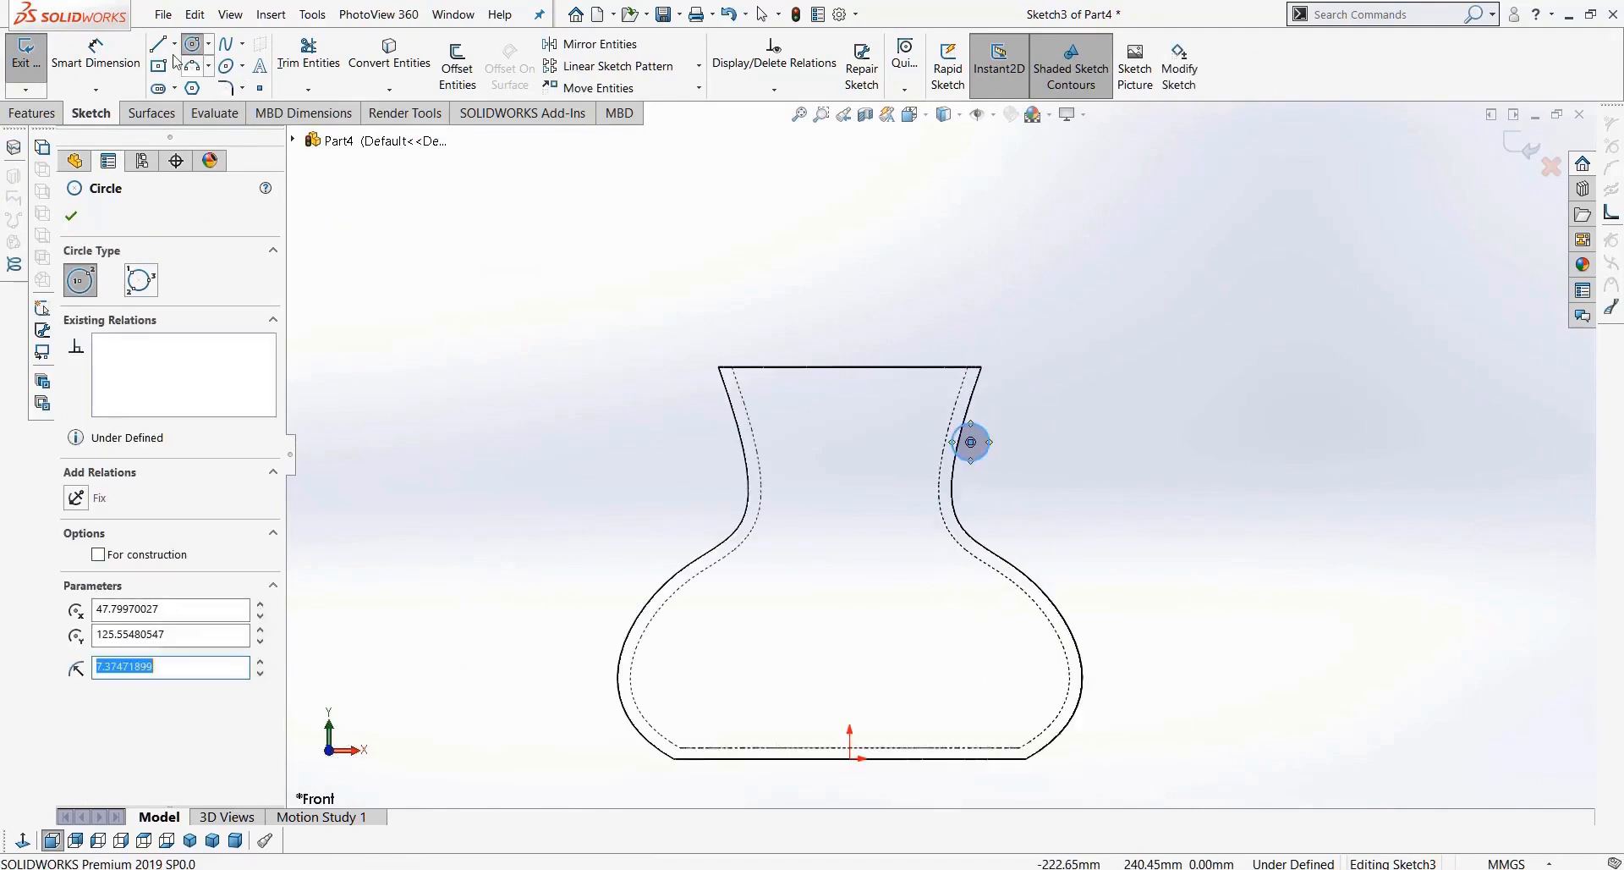
Step: Sketch a closed line profile whose zigzag side with two inner teeth crosses the vase's right belly wall
{"action": "key", "text": "l"}
{"action": "scroll", "coordinate": [1087, 726], "scroll_direction": "down", "scroll_amount": 3}
{"action": "left_click", "coordinate": [1178, 611]}
{"action": "left_click", "coordinate": [1030, 580]}
{"action": "left_click", "coordinate": [1075, 508]}
{"action": "left_click", "coordinate": [1012, 534]}
{"action": "left_click", "coordinate": [1039, 435]}
{"action": "left_click", "coordinate": [979, 497]}
{"action": "left_click", "coordinate": [1008, 347]}
{"action": "left_click", "coordinate": [1228, 543]}
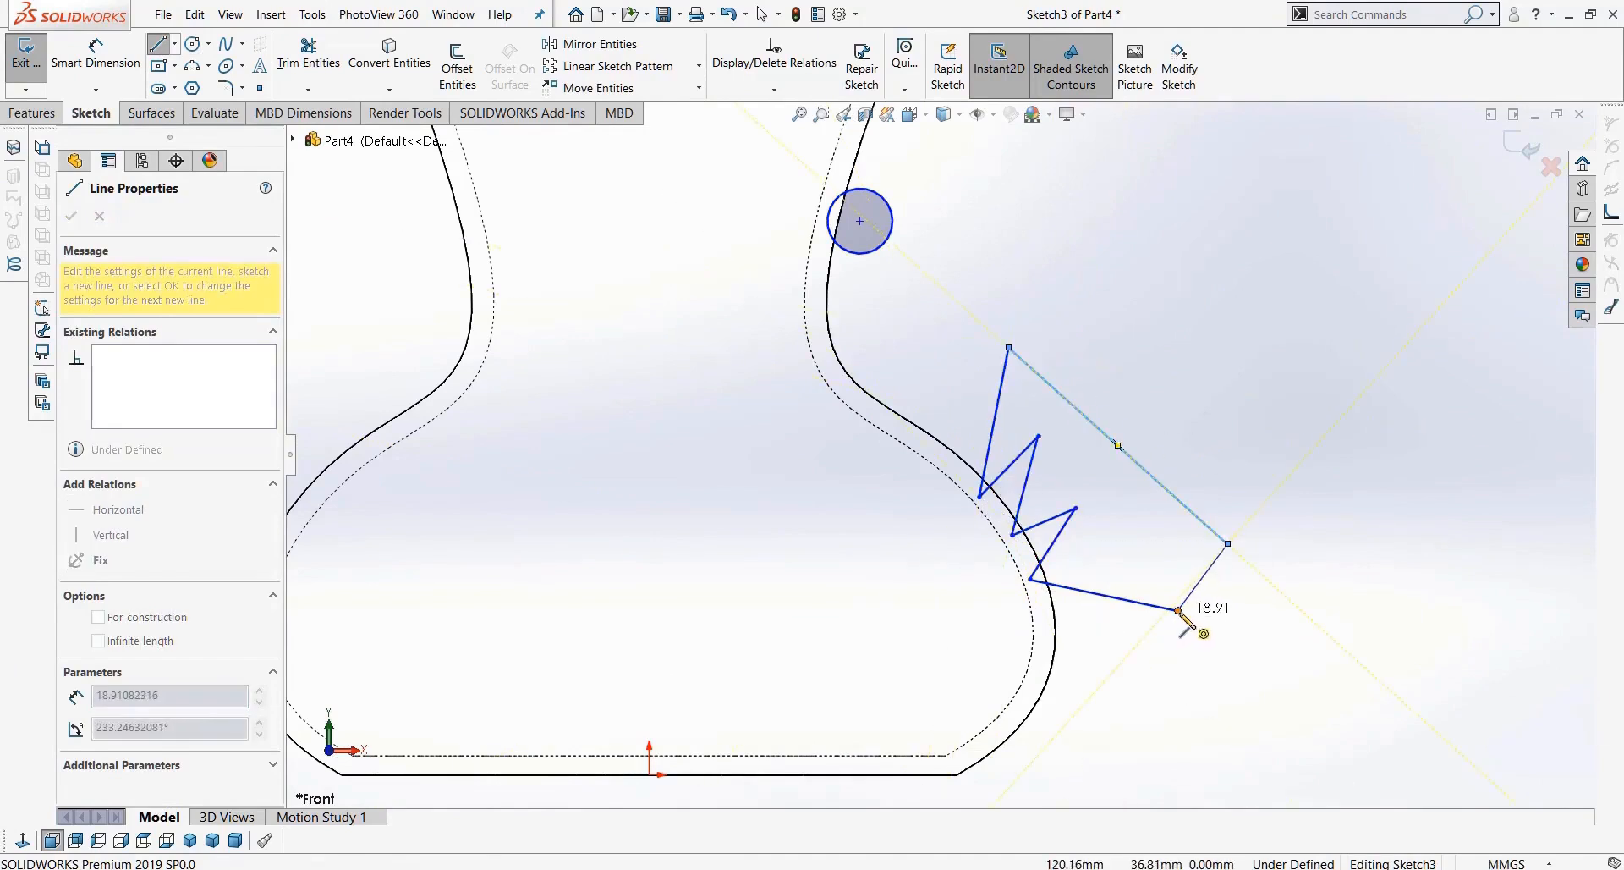
{"action": "left_click", "coordinate": [1178, 611]}
{"action": "scroll", "coordinate": [1100, 584], "scroll_direction": "down", "scroll_amount": 1}
{"action": "scroll", "coordinate": [1077, 563], "scroll_direction": "down", "scroll_amount": 2}
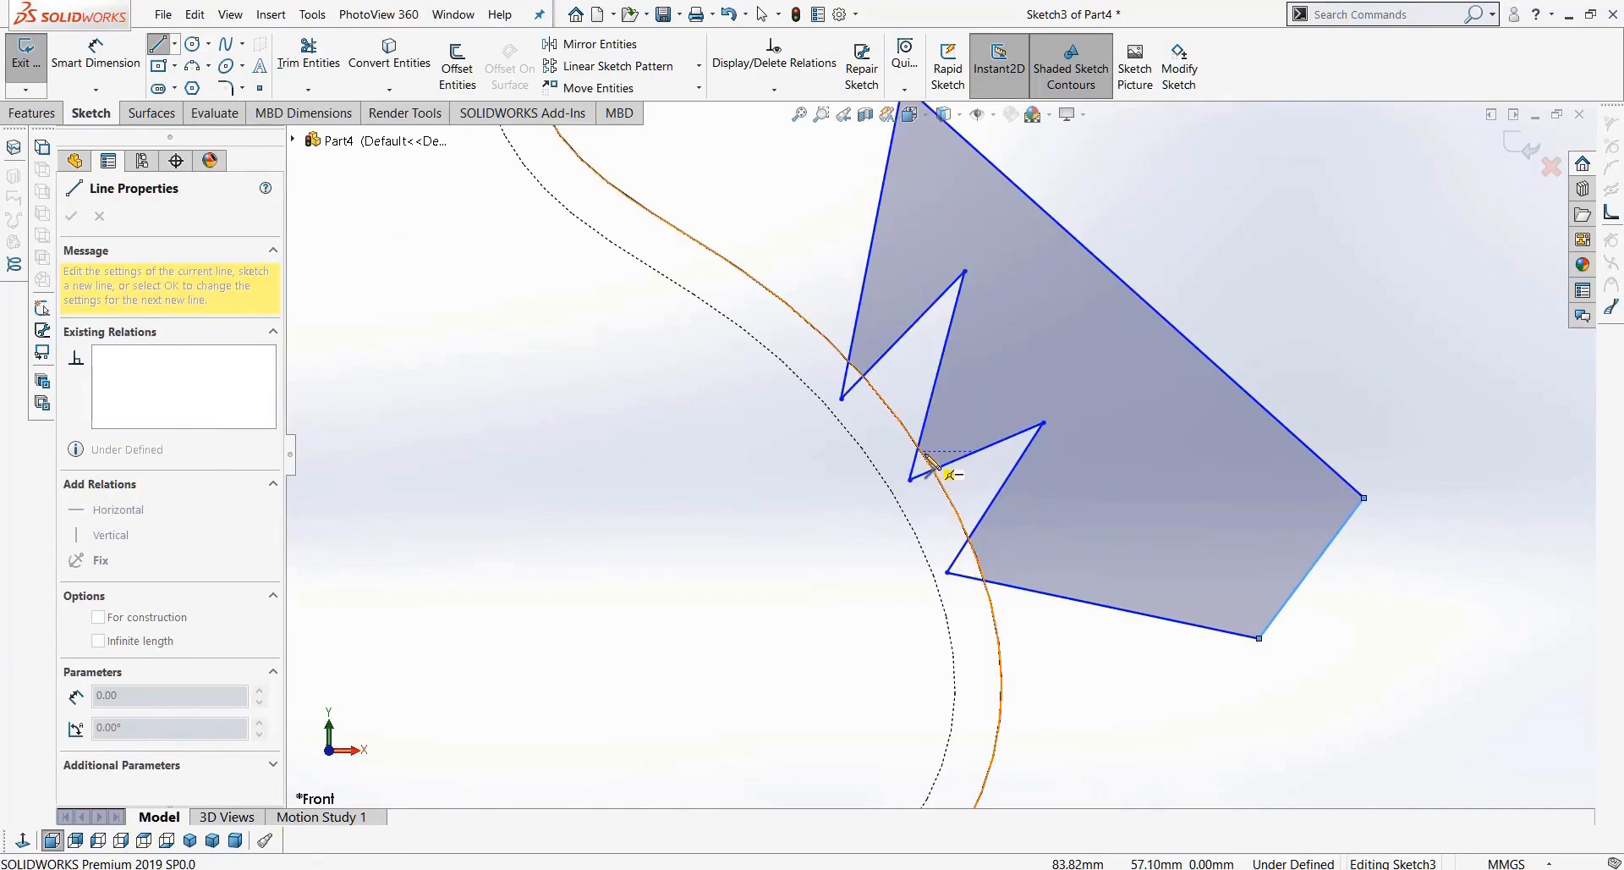
{"action": "scroll", "coordinate": [888, 474], "scroll_direction": "up", "scroll_amount": 3}
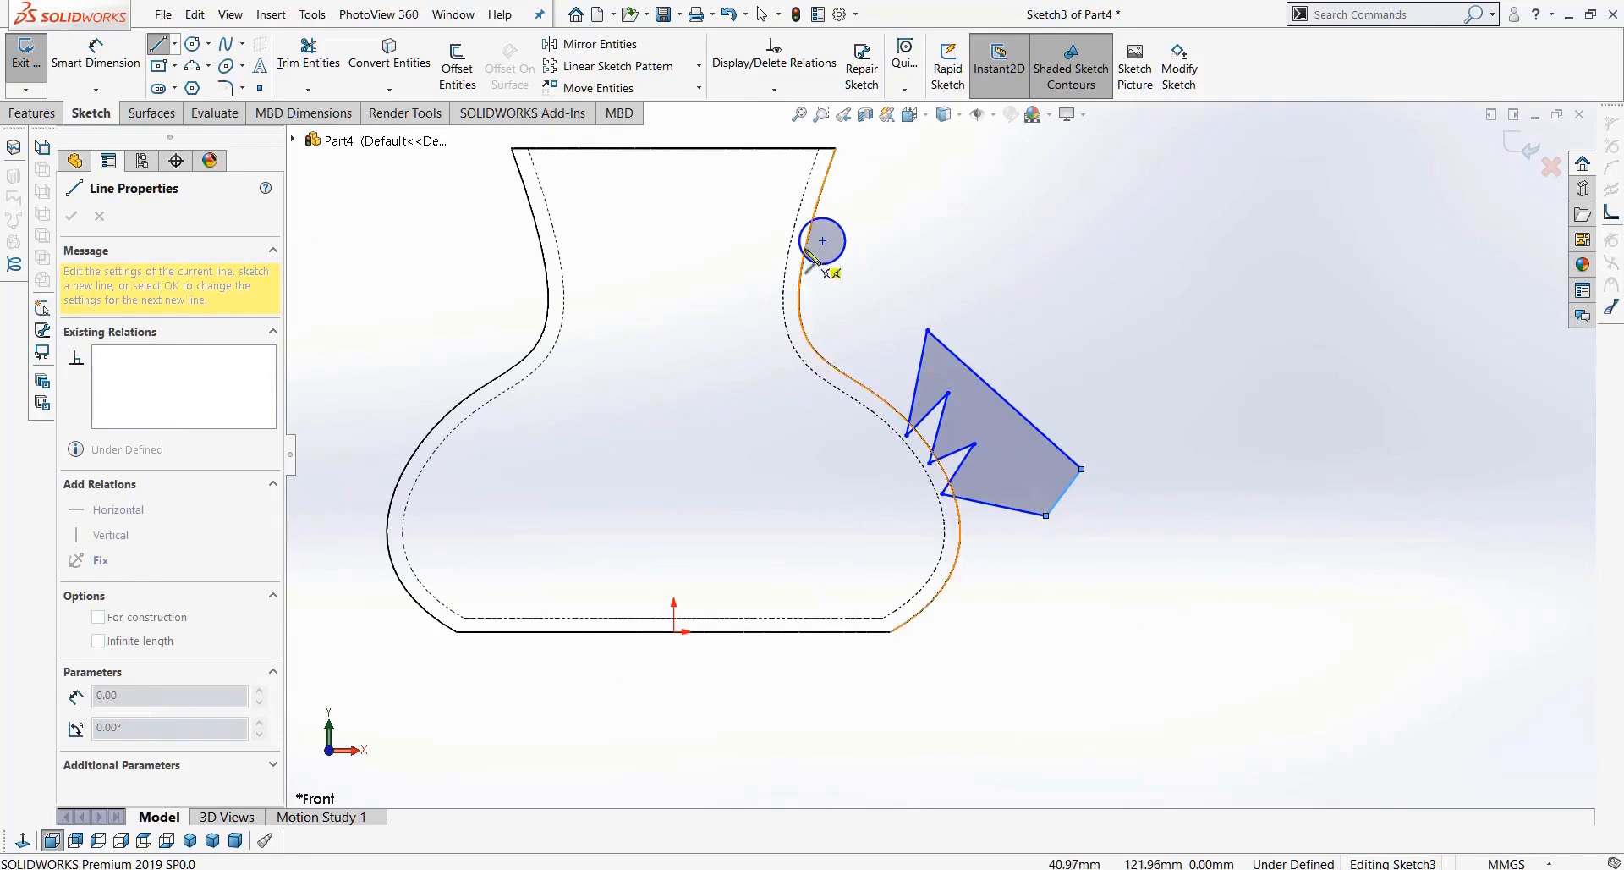
Step: Add a vertical centerline from the origin up to above the vase rim
{"action": "left_click", "coordinate": [175, 44]}
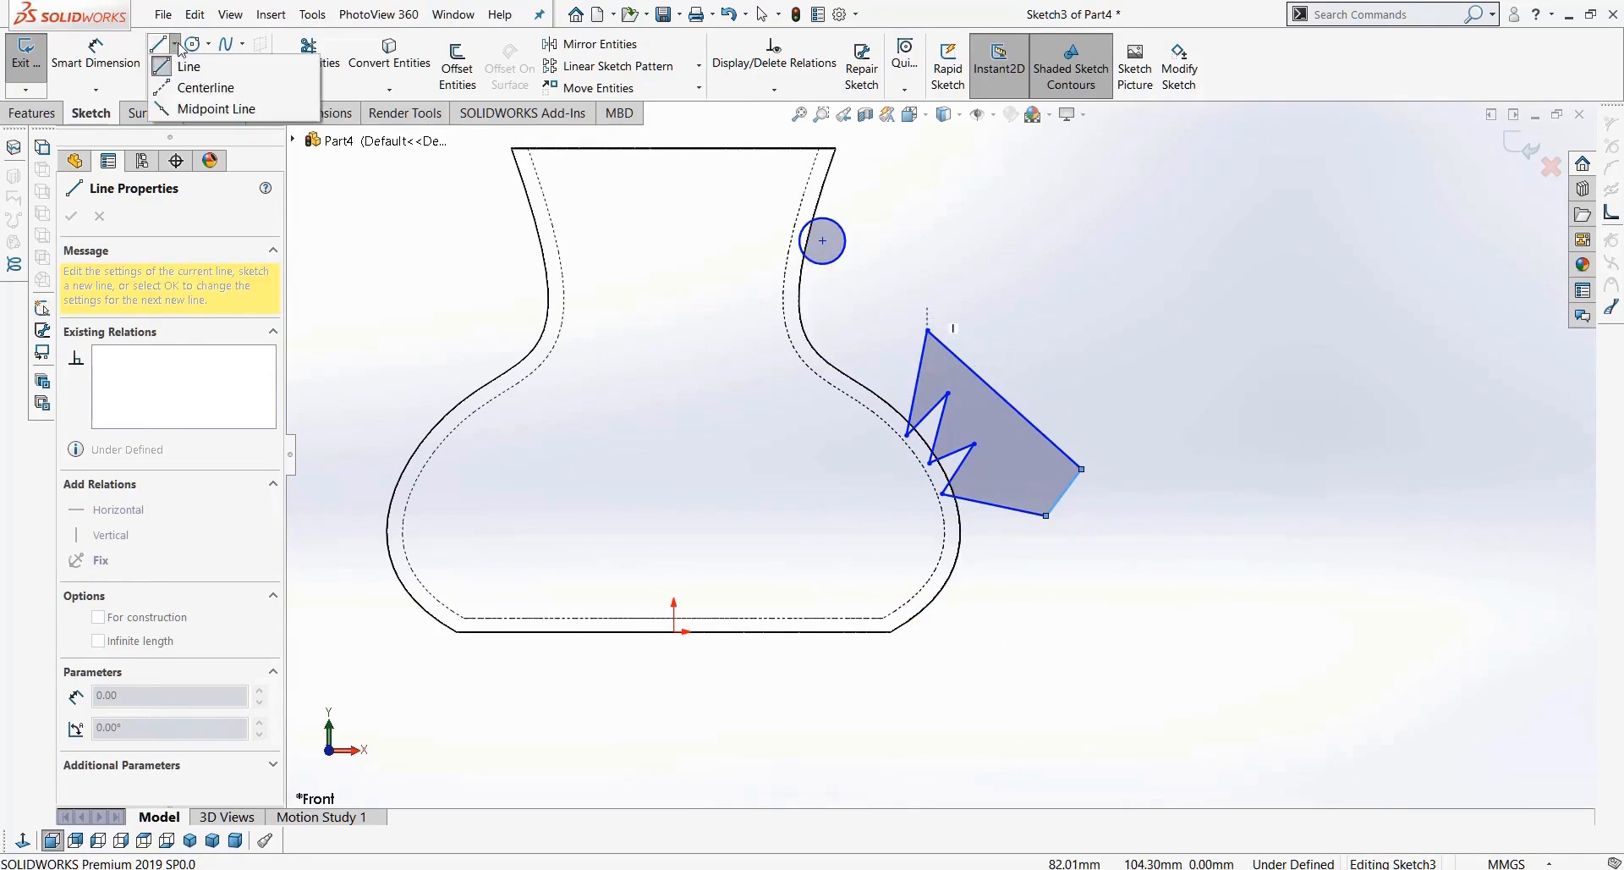
{"action": "left_click", "coordinate": [211, 83]}
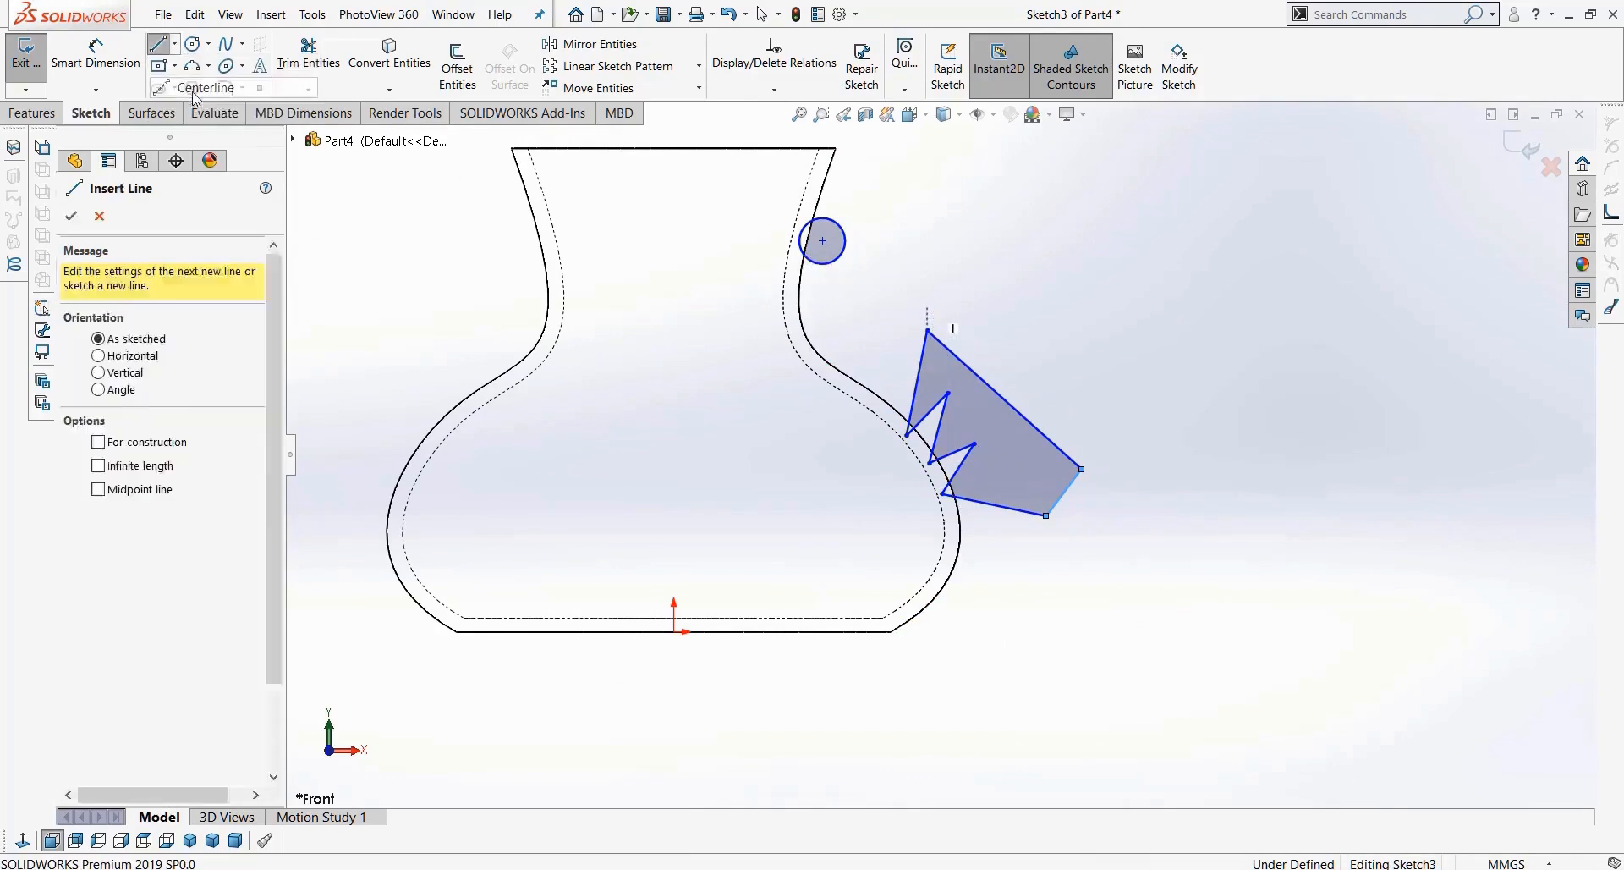
{"action": "left_click", "coordinate": [674, 633]}
{"action": "key", "text": "z"}
{"action": "left_click", "coordinate": [755, 168]}
{"action": "key", "text": "Escape"}
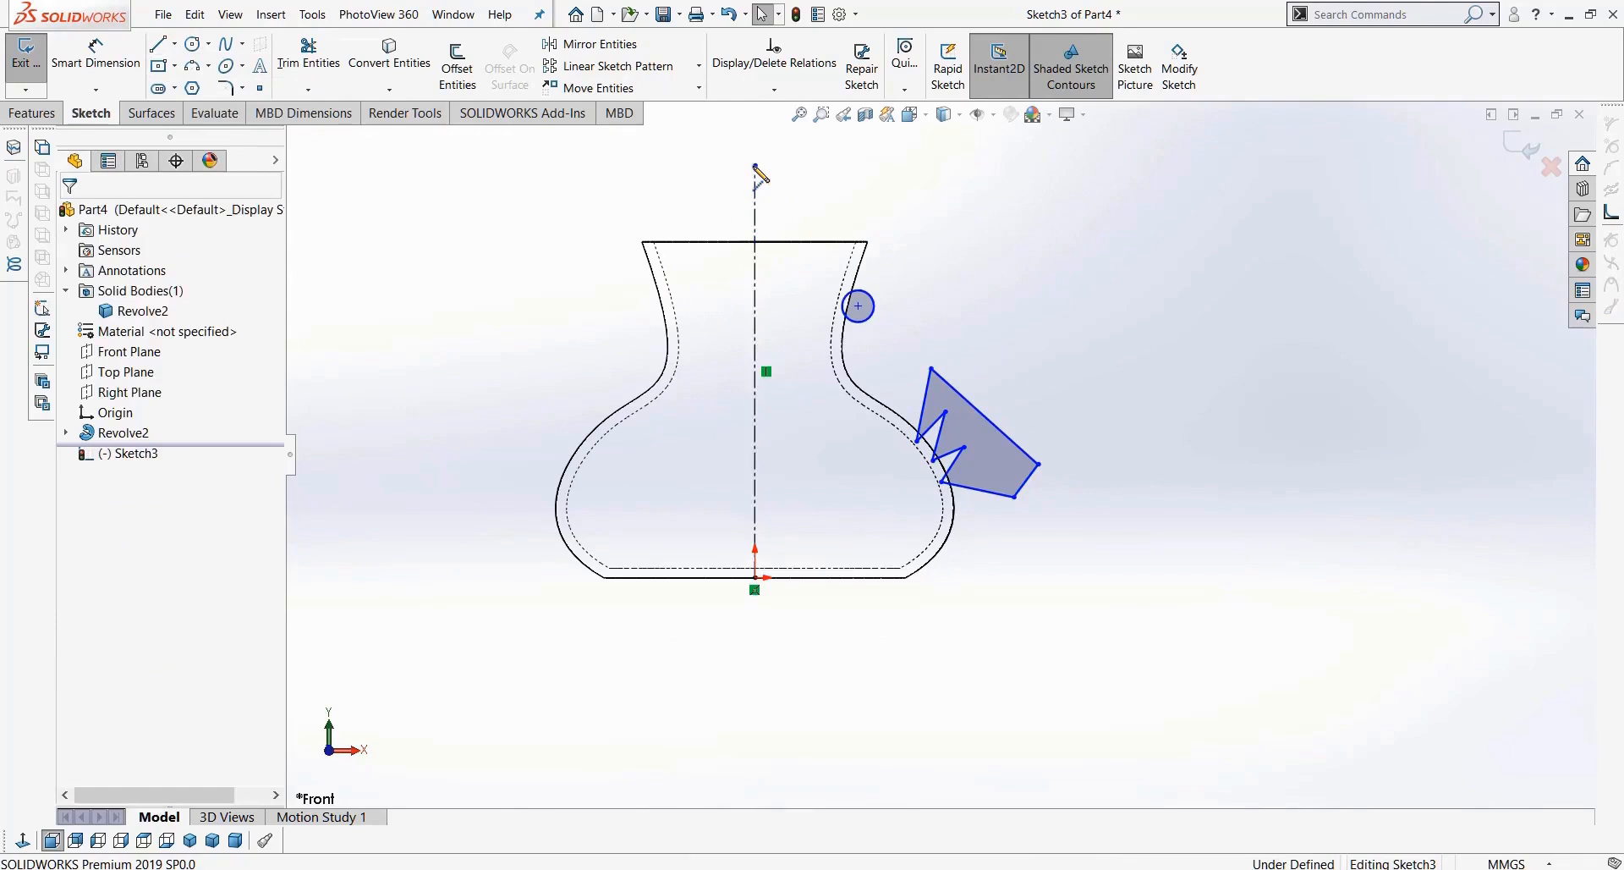
{"action": "scroll", "coordinate": [990, 412], "scroll_direction": "down", "scroll_amount": 2}
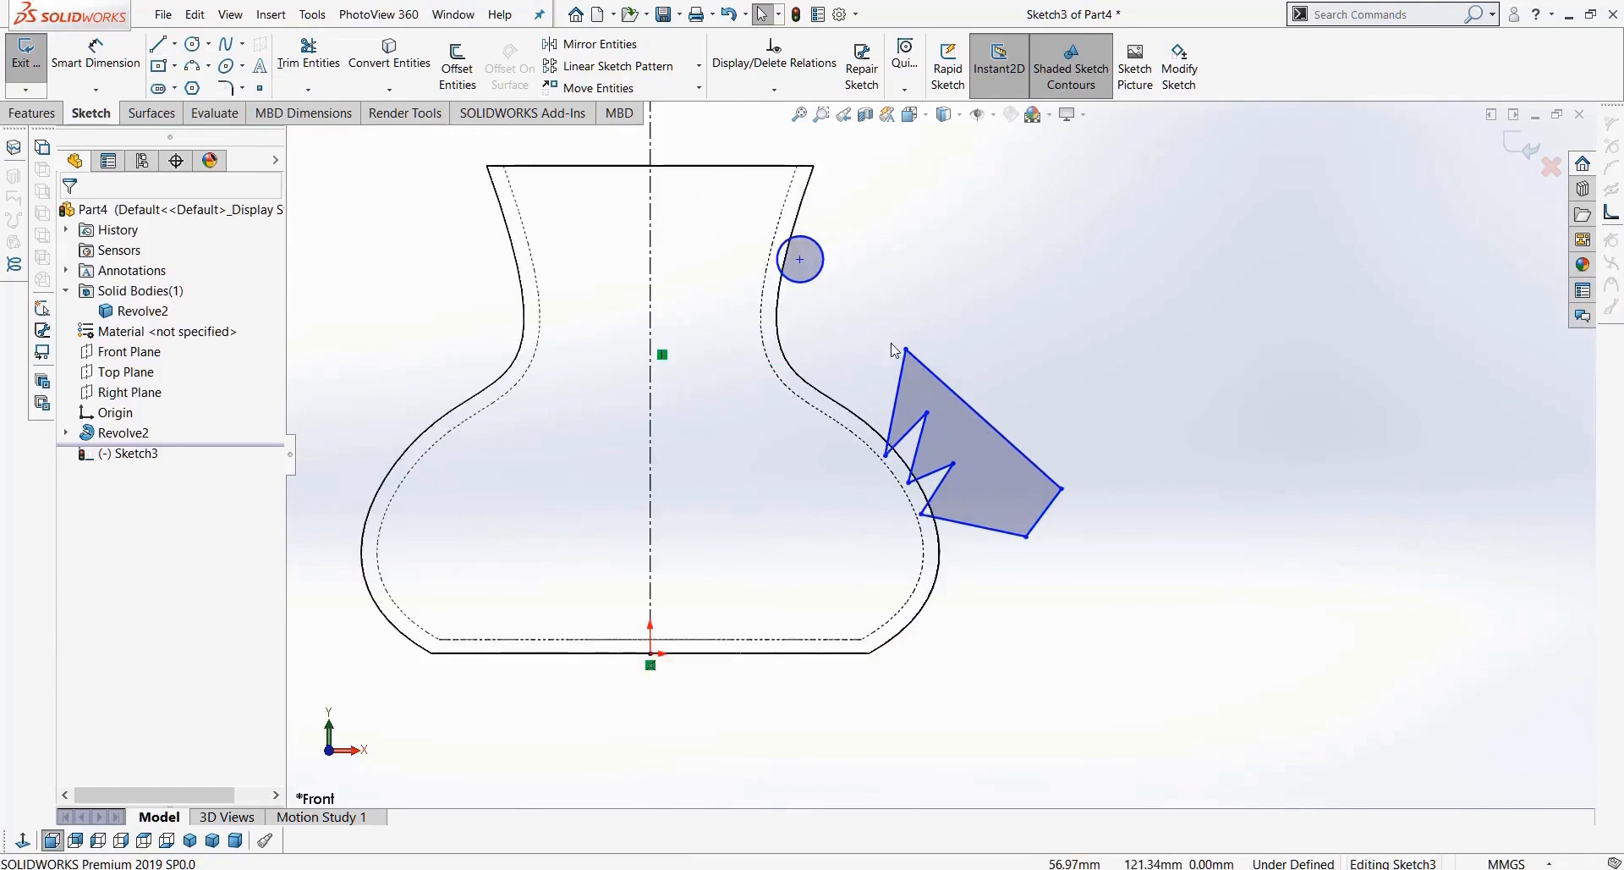
{"action": "scroll", "coordinate": [940, 451], "scroll_direction": "up", "scroll_amount": 2}
Step: Show the model shaded and tilt the view slightly to see into the vase opening
{"action": "left_click", "coordinate": [955, 118]}
{"action": "left_click", "coordinate": [946, 139]}
{"action": "middle_click_drag", "start_coordinate": [1081, 298], "coordinate": [1058, 308]}
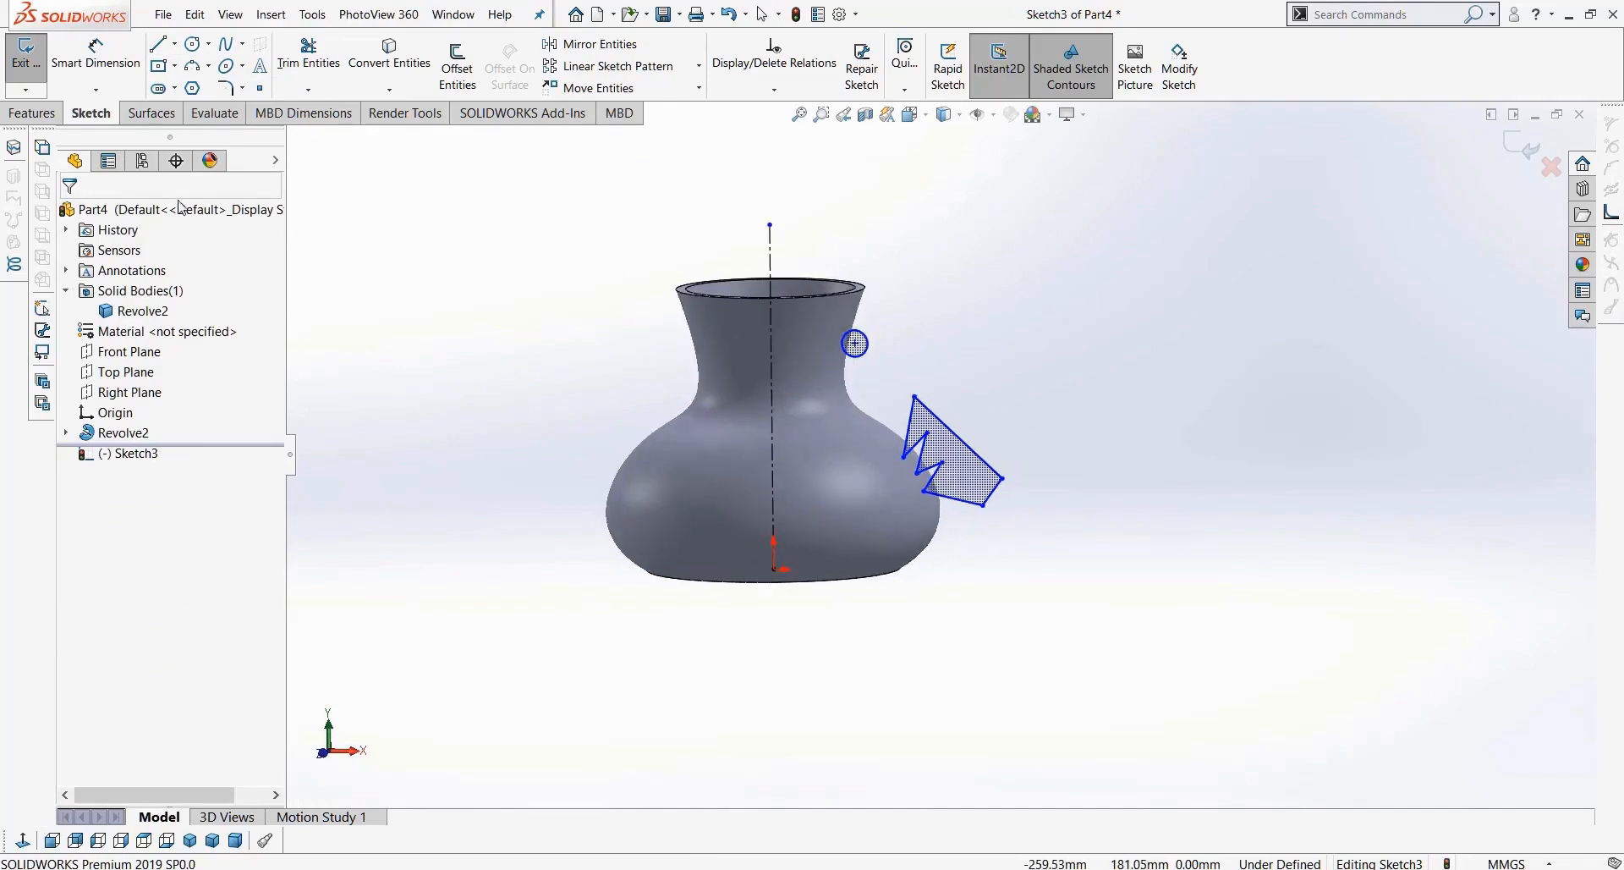
Step: Revolve the circle and zigzag profile 360 degrees about the centerline as a boss merged with the vase
{"action": "left_click", "coordinate": [32, 112]}
{"action": "left_click", "coordinate": [100, 68]}
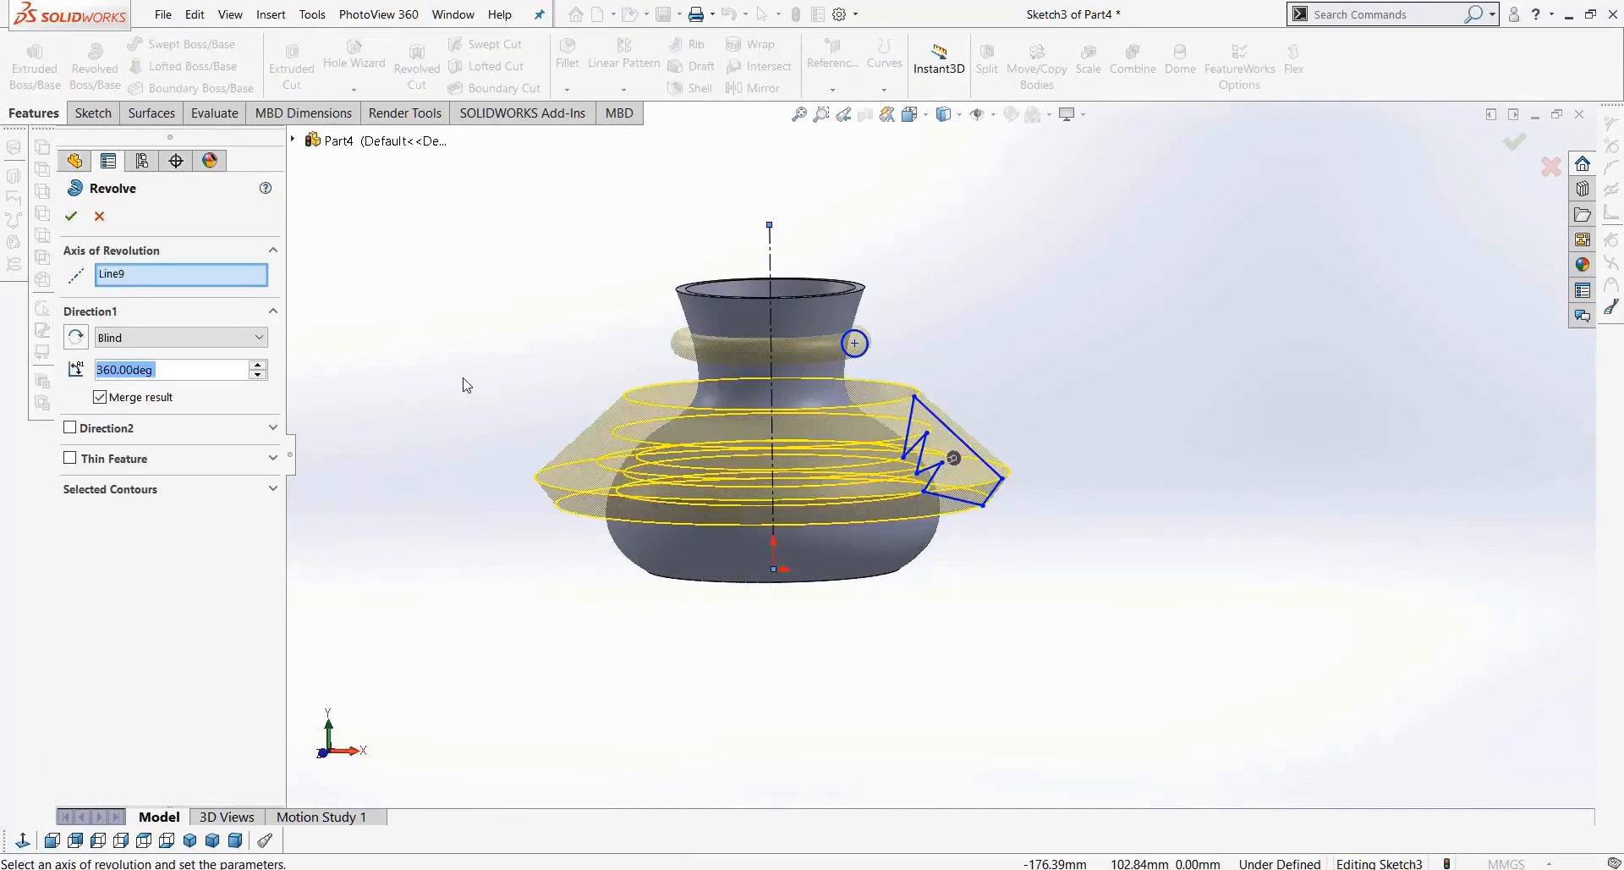
{"action": "left_click", "coordinate": [73, 215]}
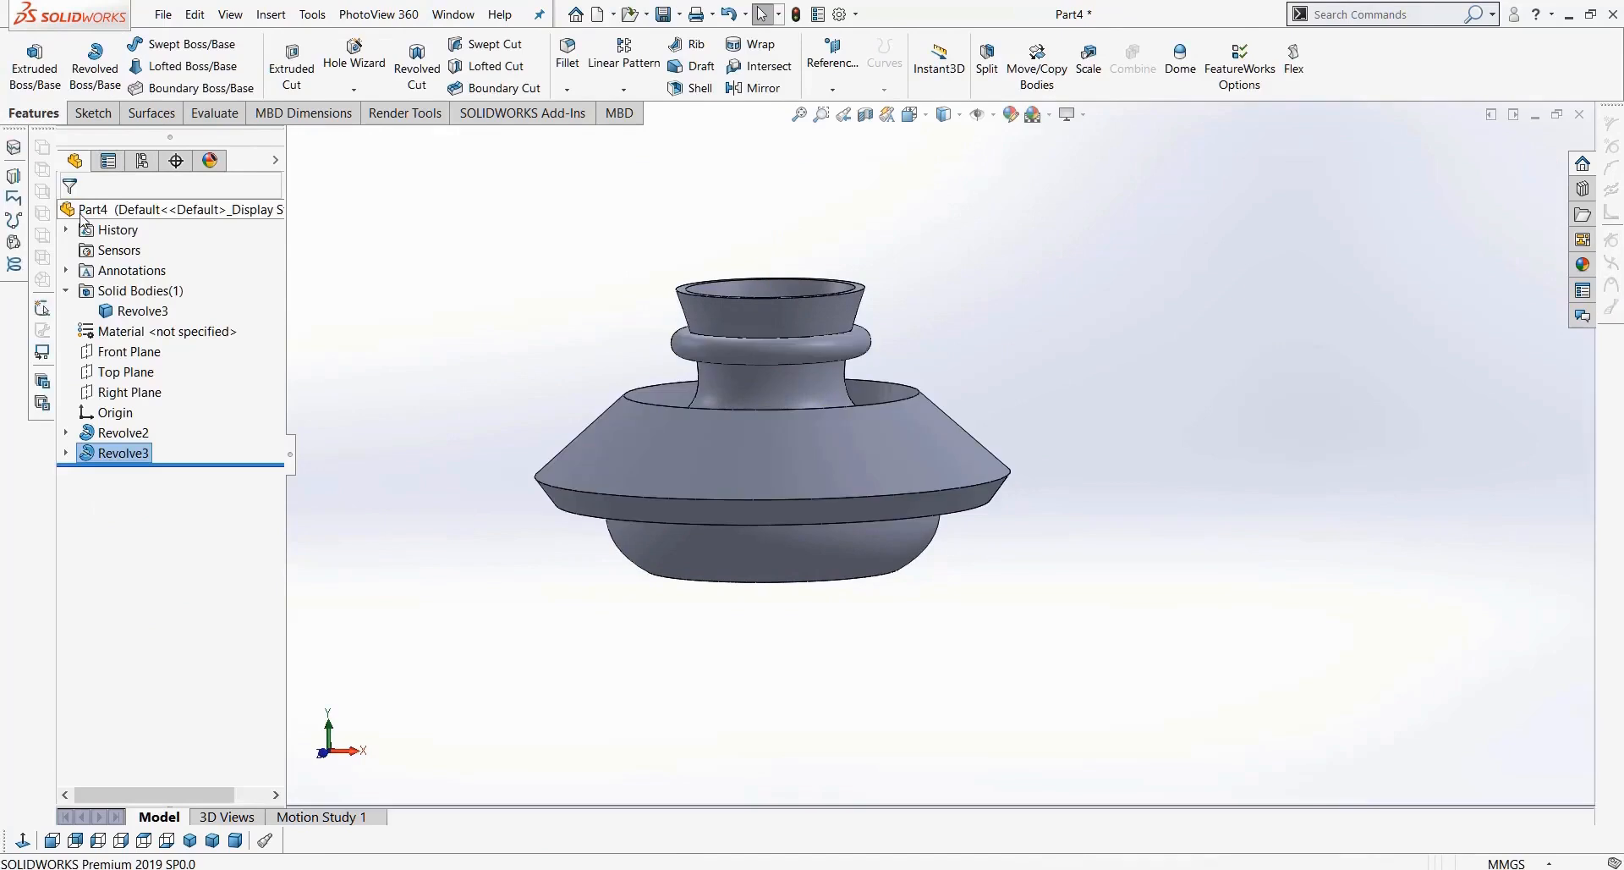
Step: Delete the last revolved boss feature but keep its sketch
{"action": "key", "text": "Delete"}
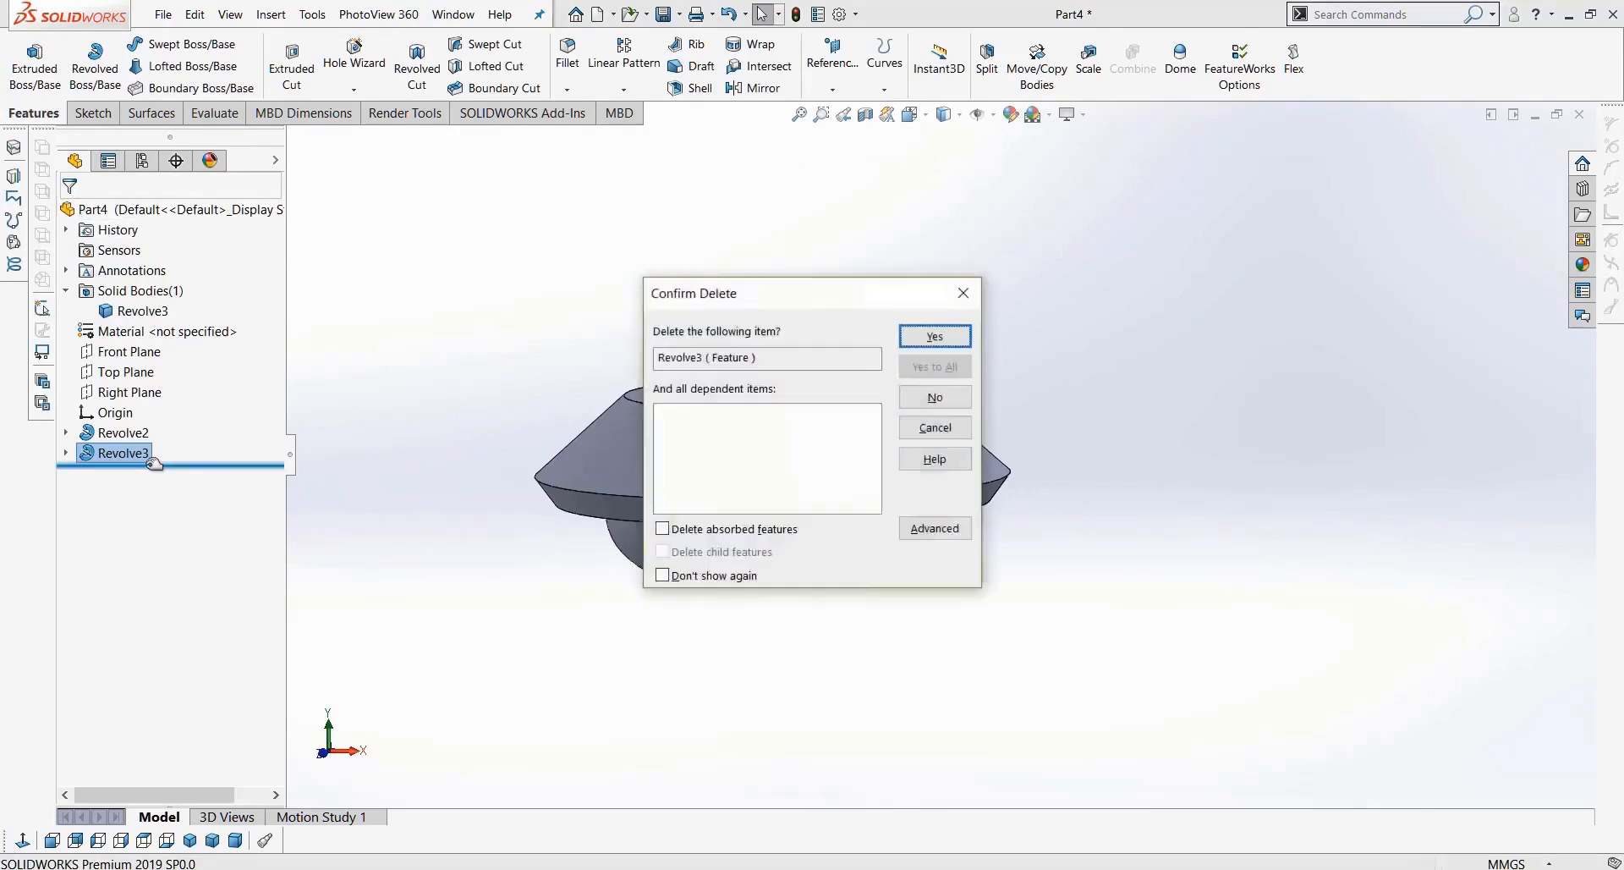
{"action": "key", "text": "Return"}
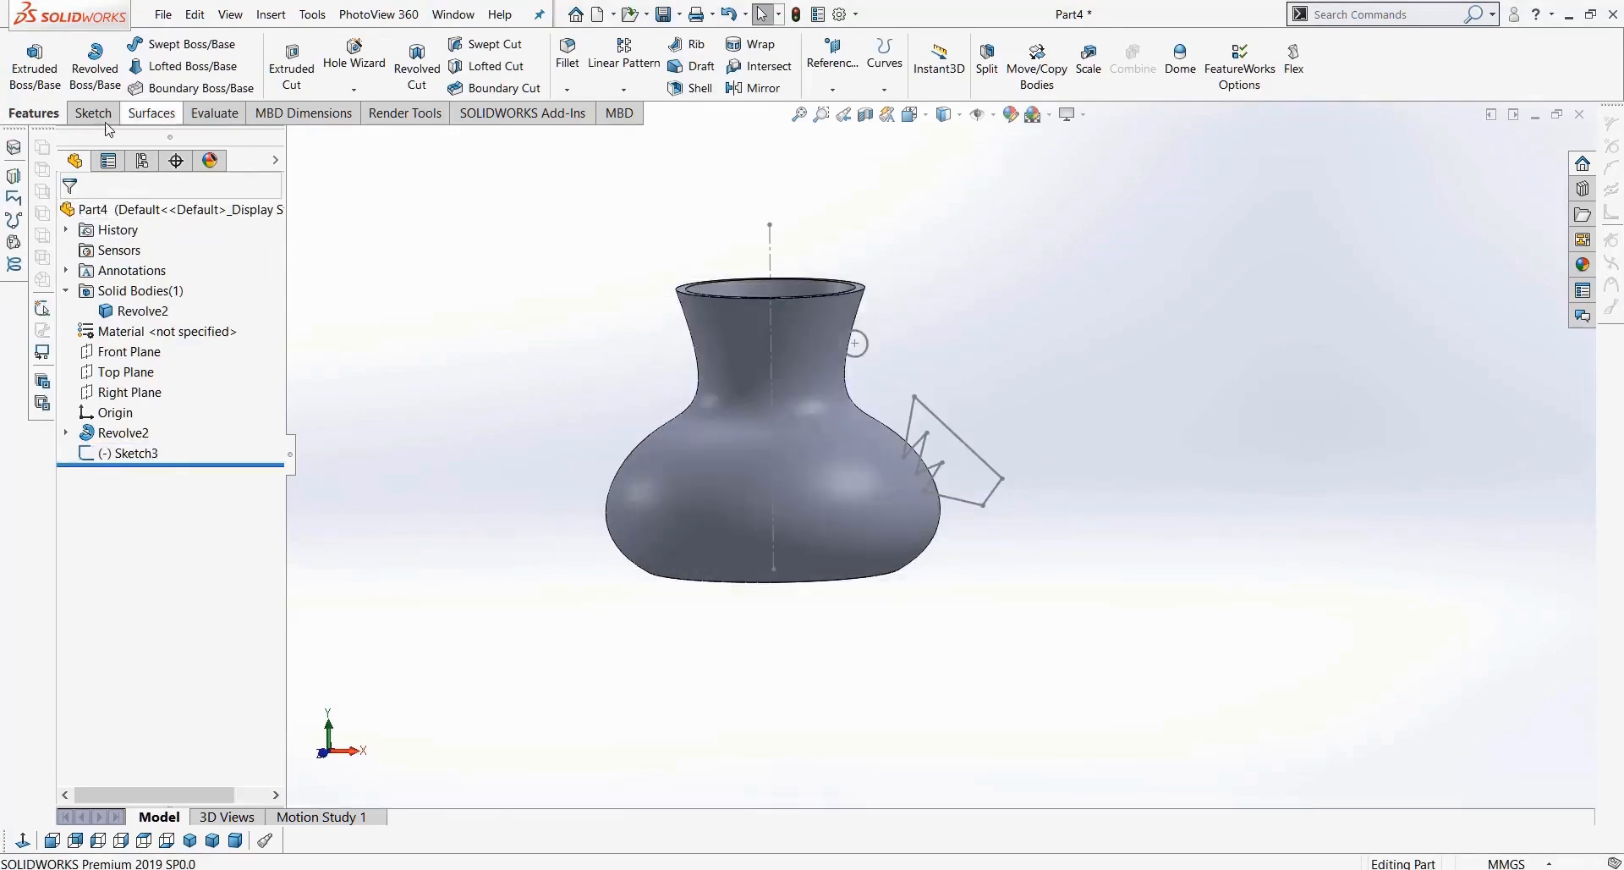
{"action": "left_click", "coordinate": [140, 454]}
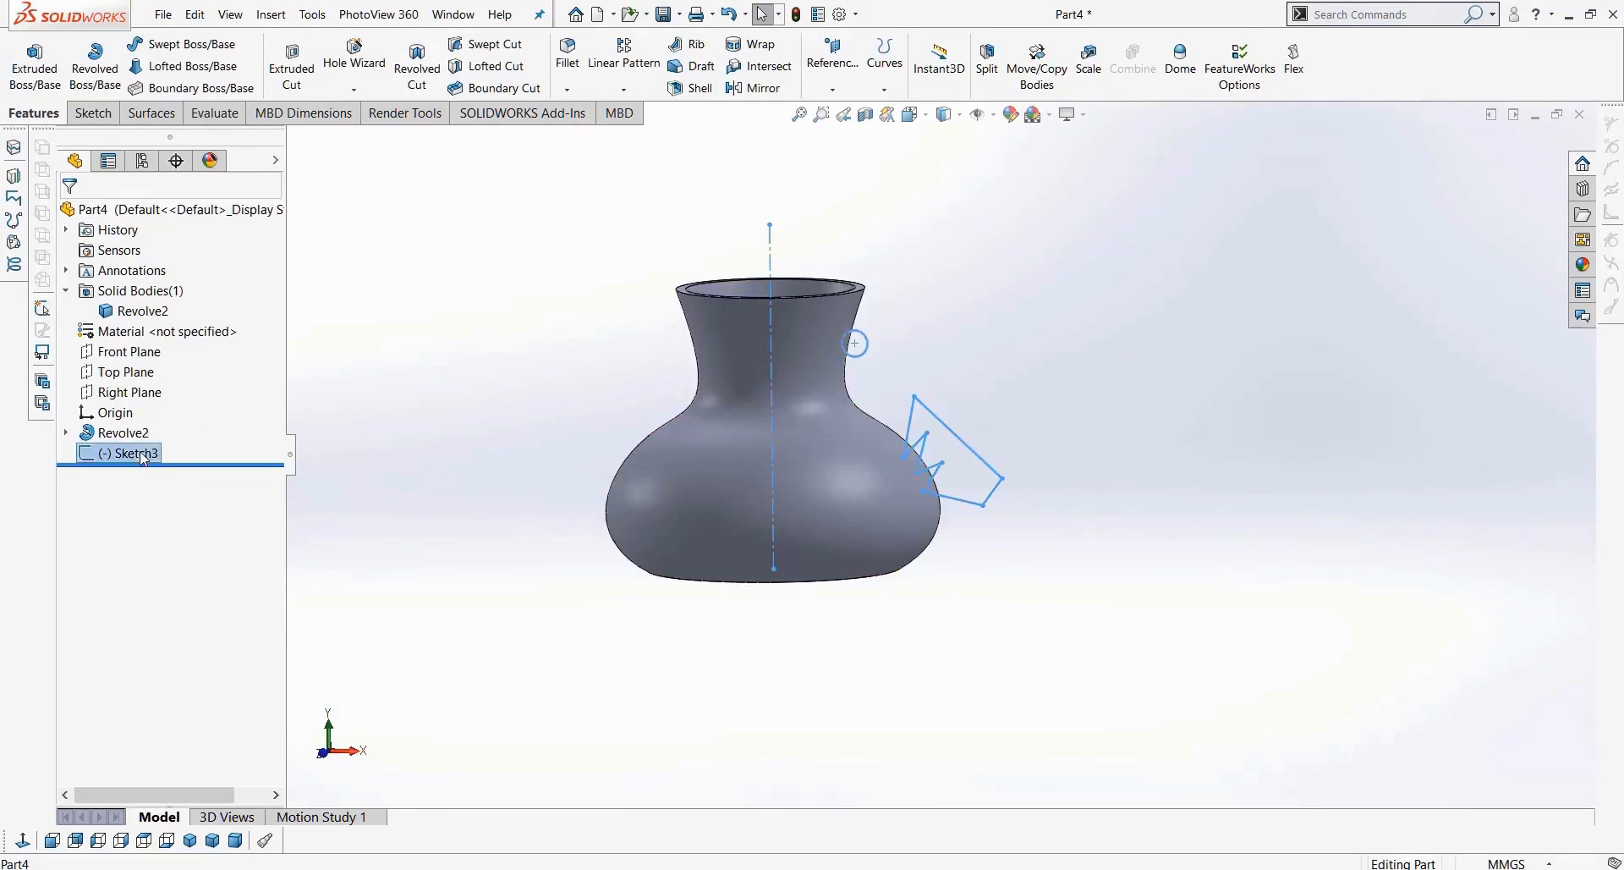
{"action": "left_click", "coordinate": [402, 351]}
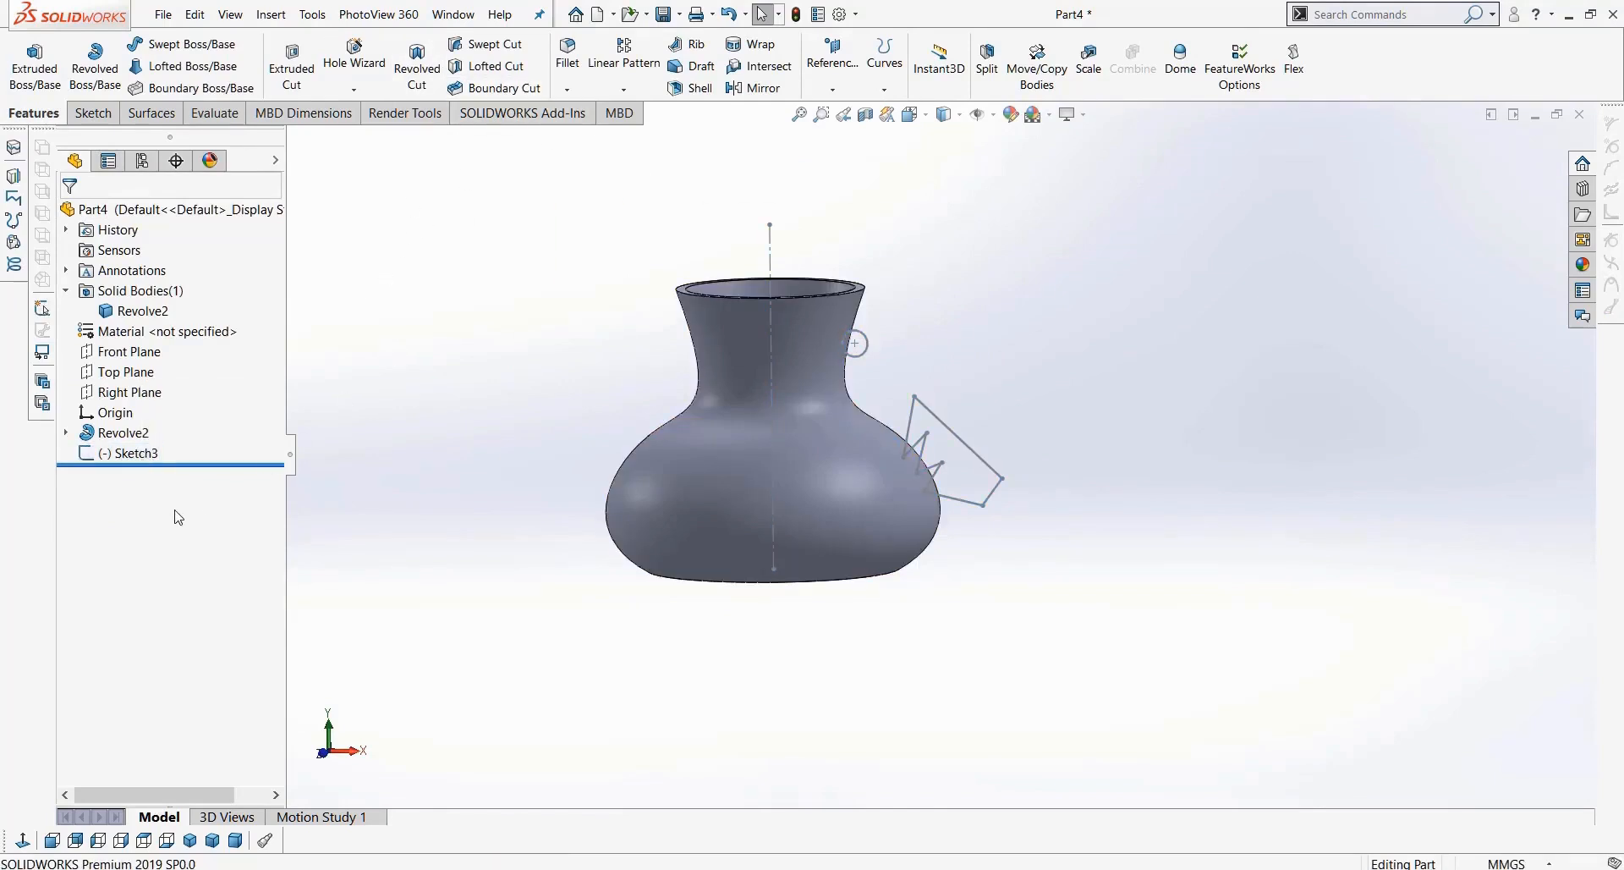
{"action": "left_click", "coordinate": [127, 457]}
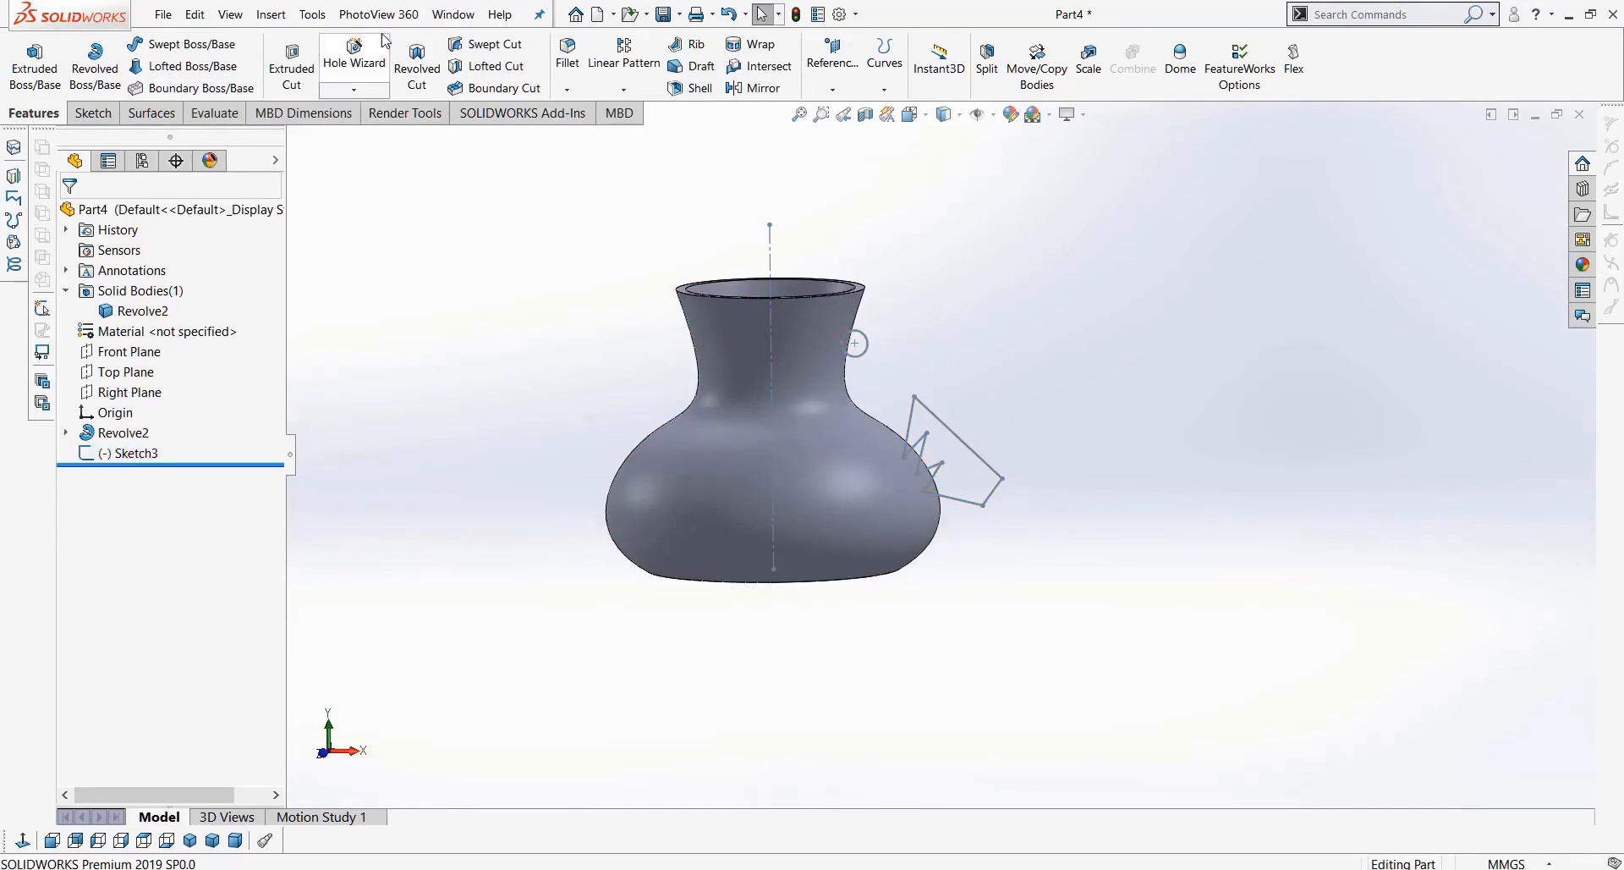
{"action": "left_click", "coordinate": [417, 64]}
{"action": "left_click", "coordinate": [71, 219]}
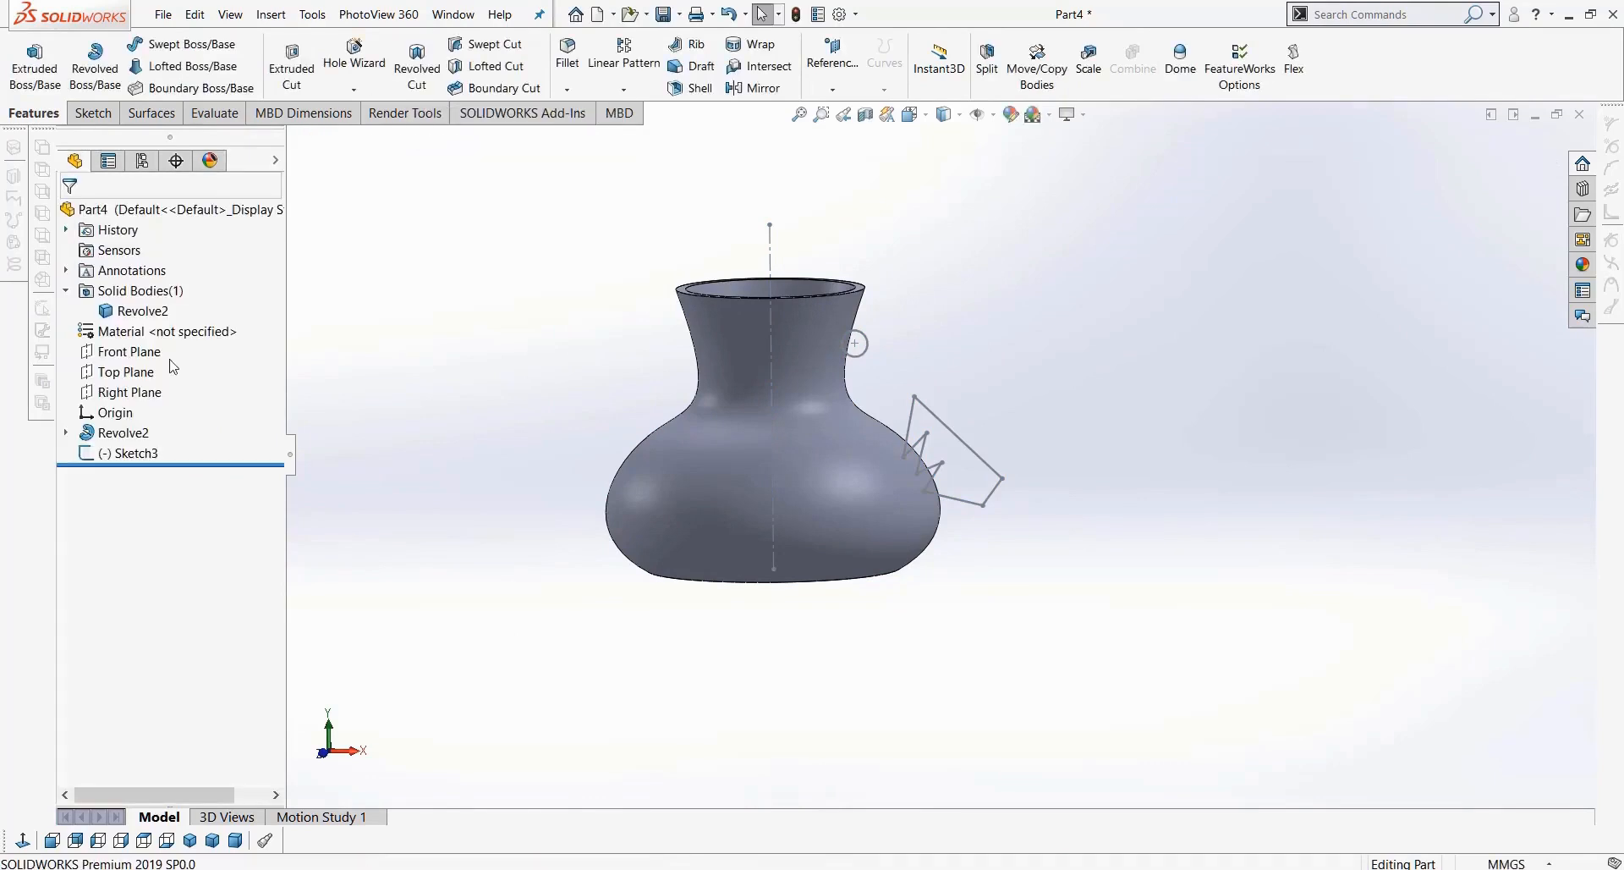
Step: Make a 360-degree revolved cut in the vase wall from the circle and zigzag sketch about its centerline
{"action": "left_click", "coordinate": [127, 453]}
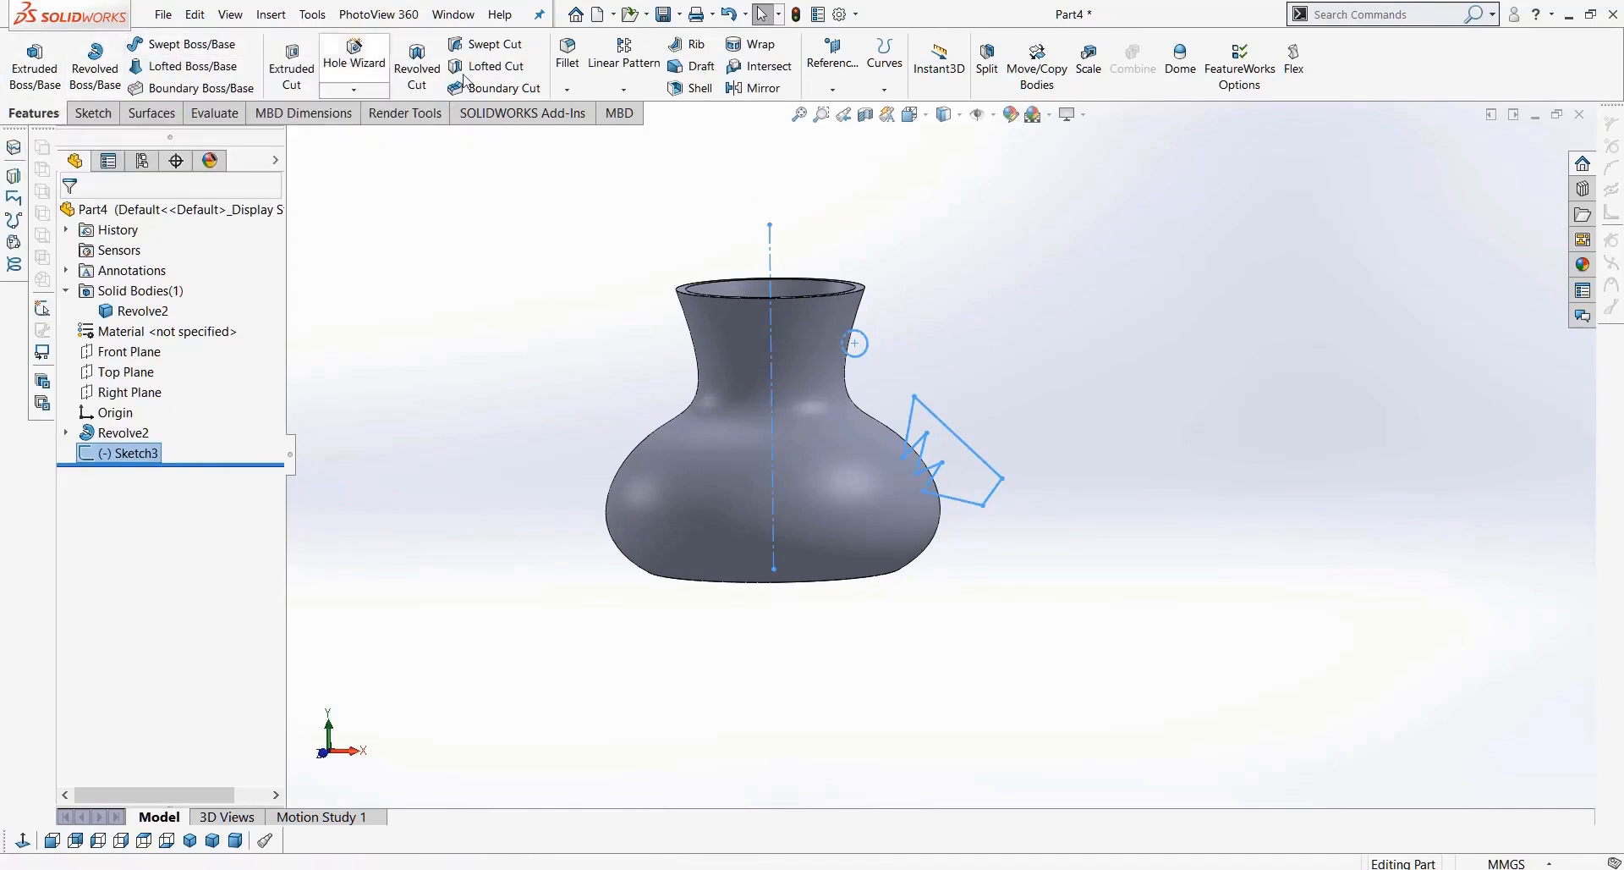
{"action": "left_click", "coordinate": [417, 64]}
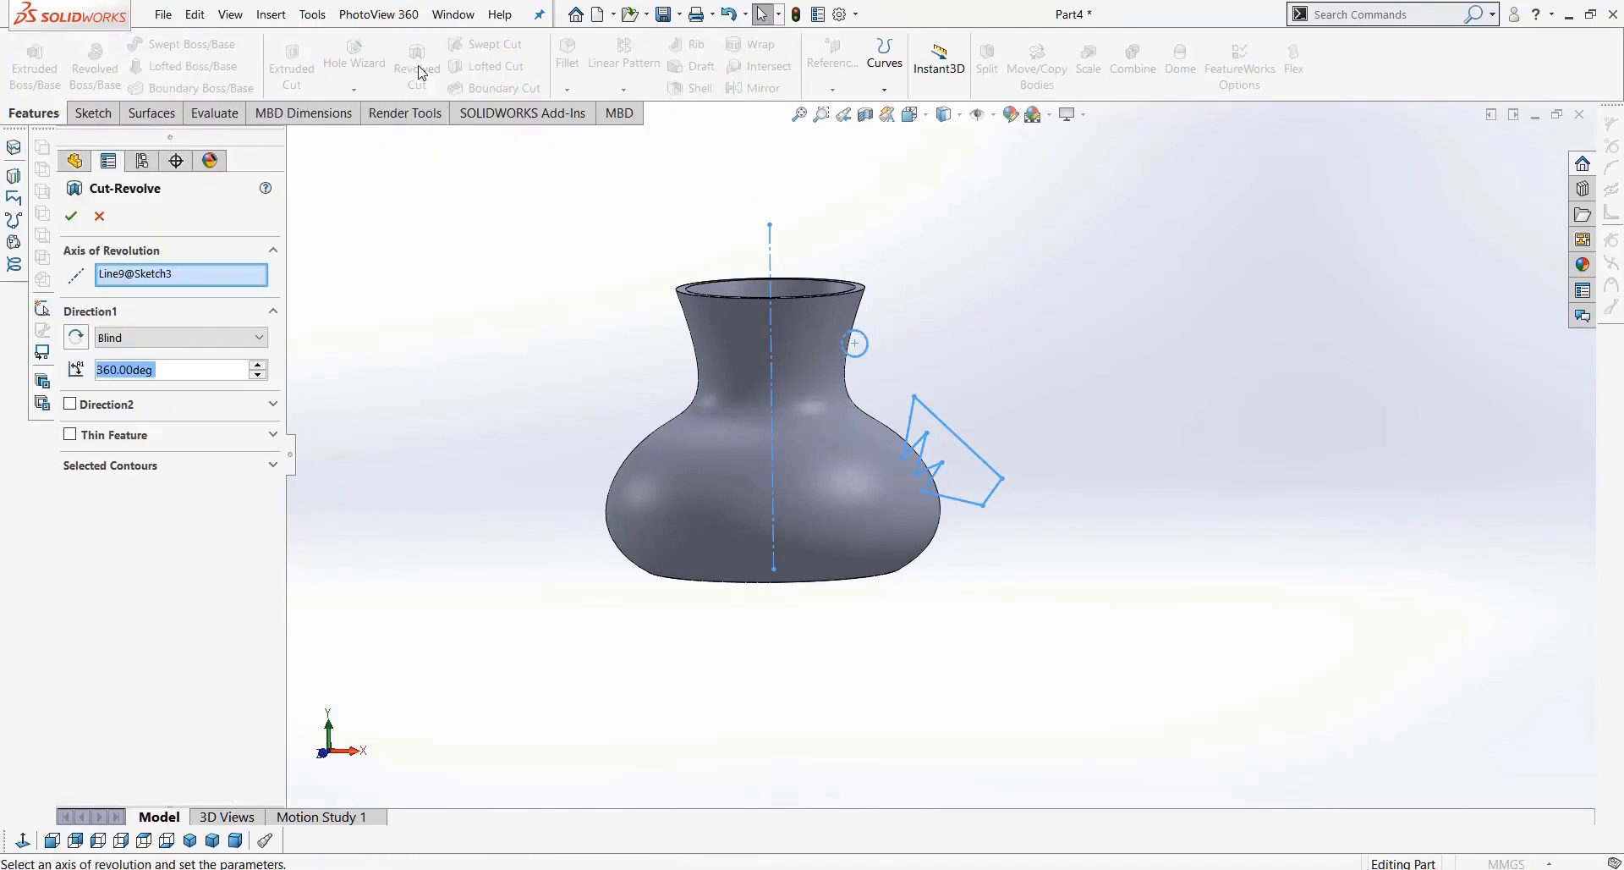
{"action": "left_click", "coordinate": [72, 219]}
{"action": "middle_click_drag", "start_coordinate": [1012, 590], "coordinate": [1052, 602]}
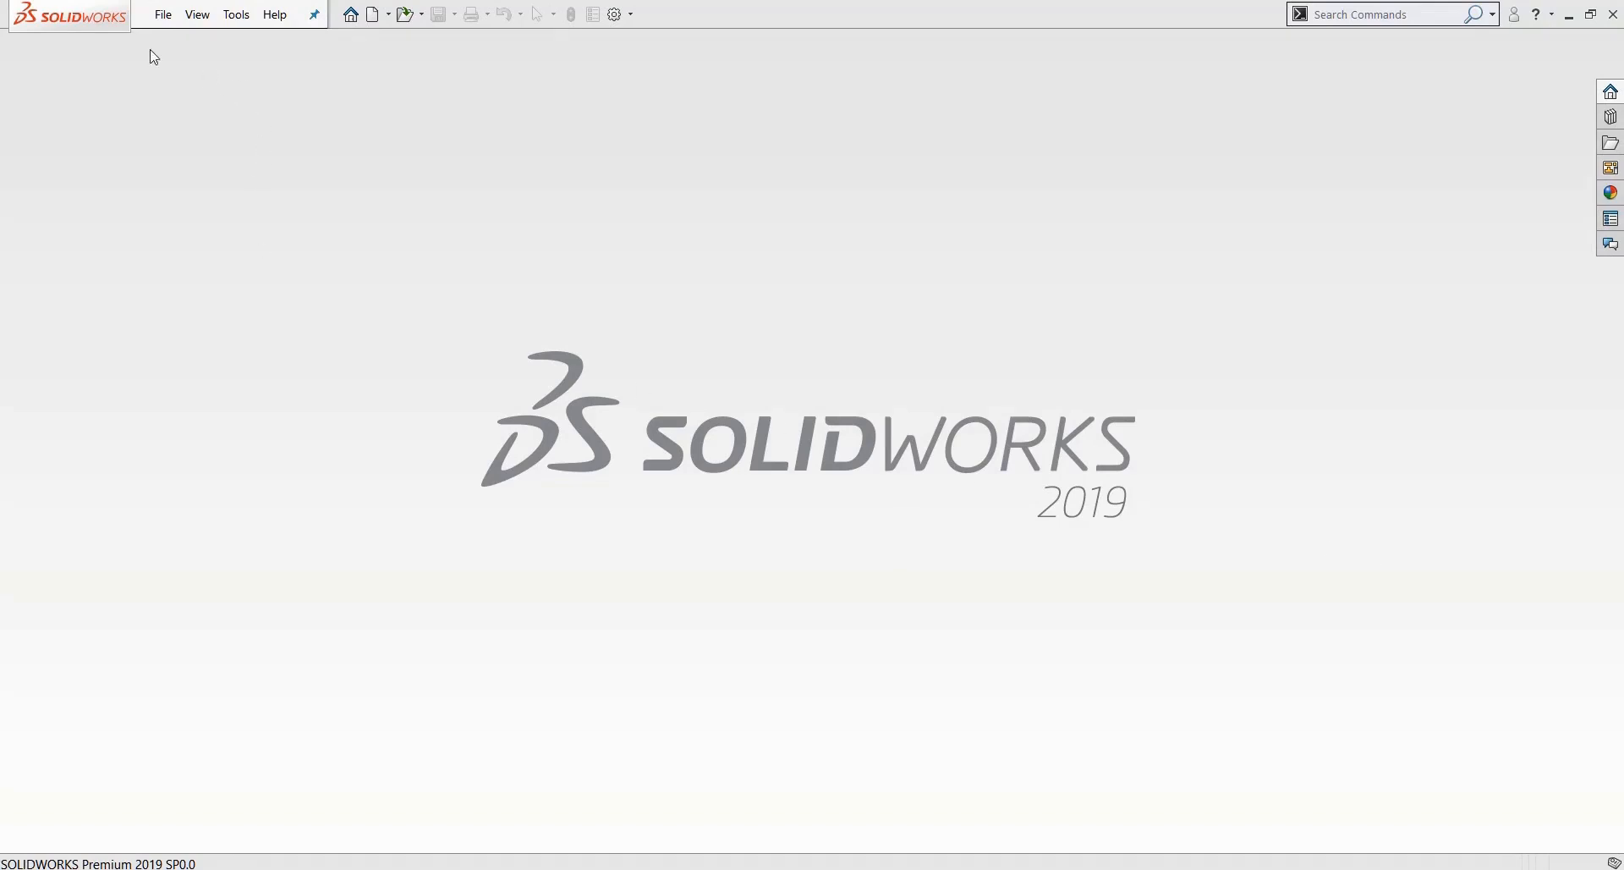
Step: Create a new part document and start a sketch on its Front Plane
{"action": "left_click", "coordinate": [163, 16]}
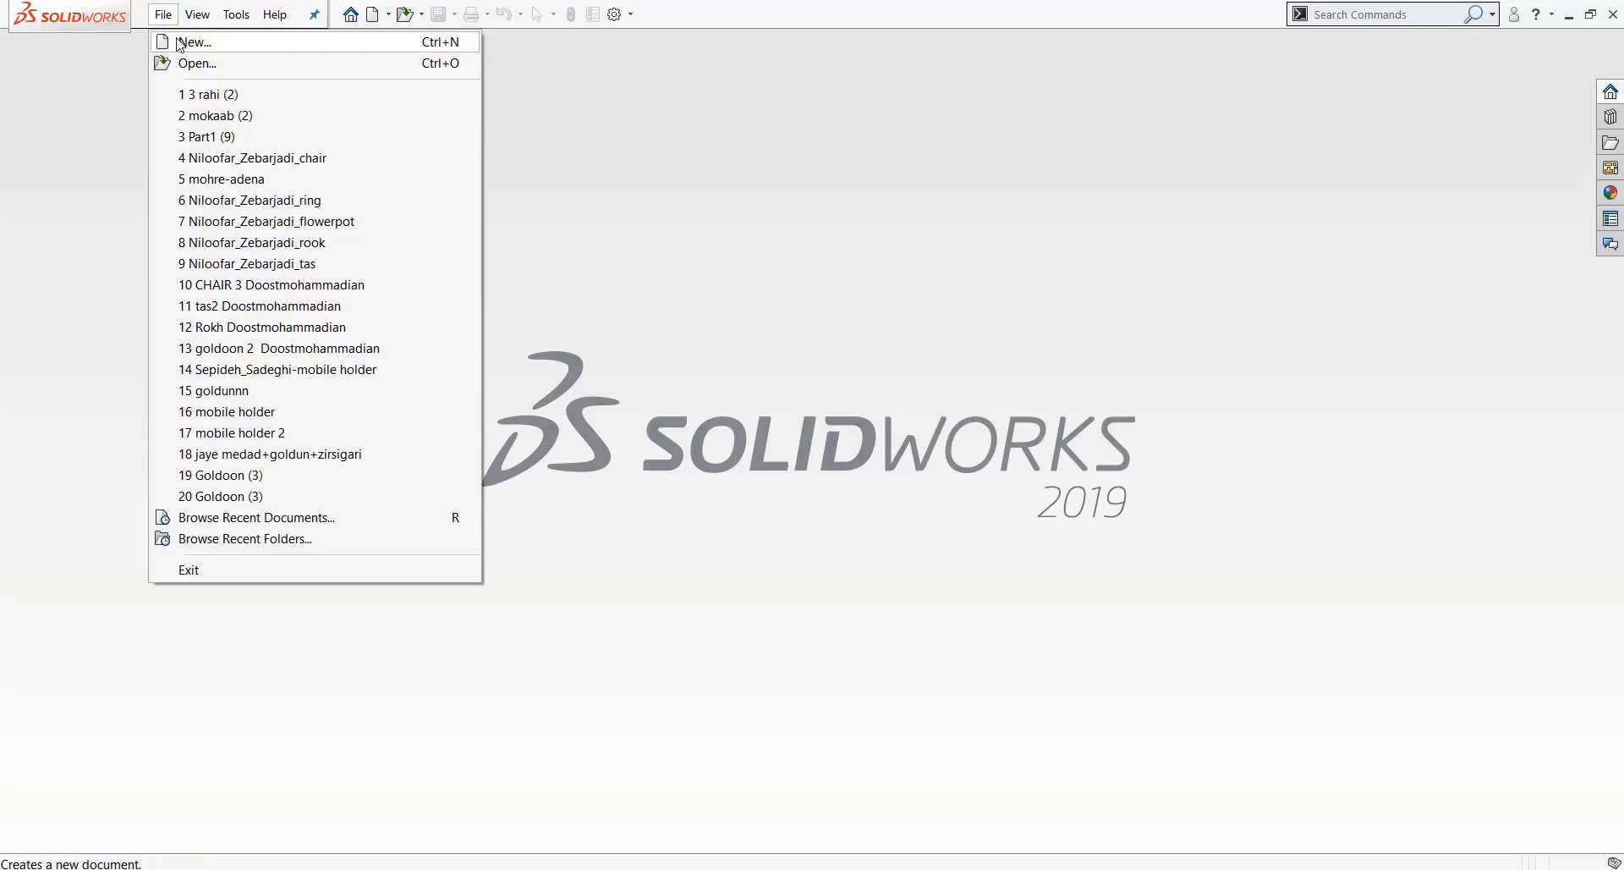
{"action": "left_click", "coordinate": [181, 43]}
{"action": "left_click", "coordinate": [945, 557]}
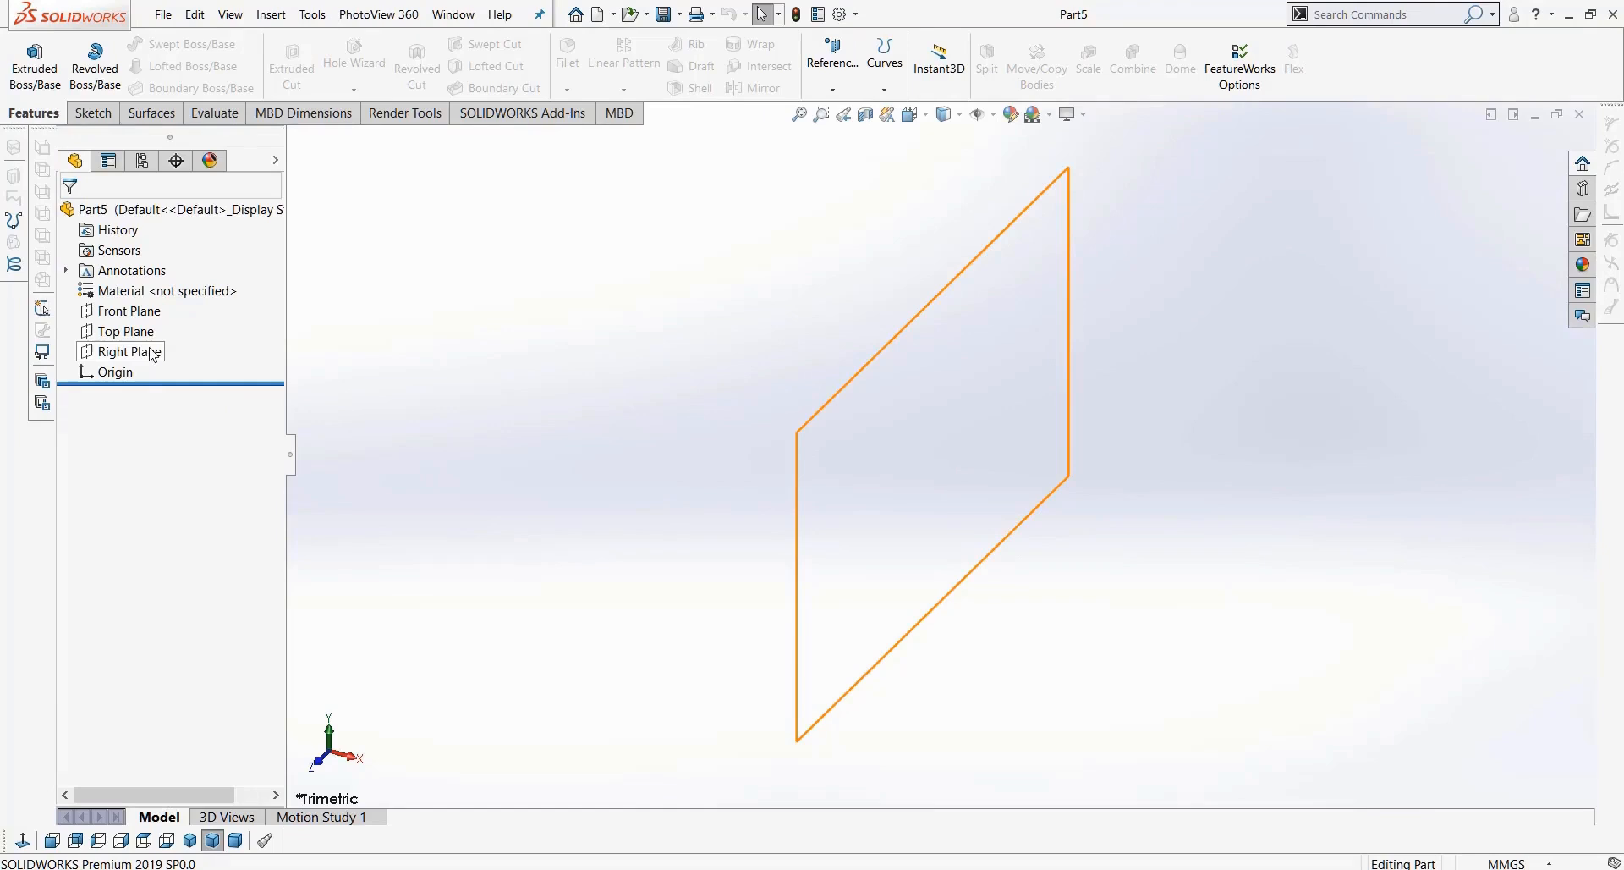
{"action": "left_click", "coordinate": [135, 312]}
{"action": "left_click", "coordinate": [93, 113]}
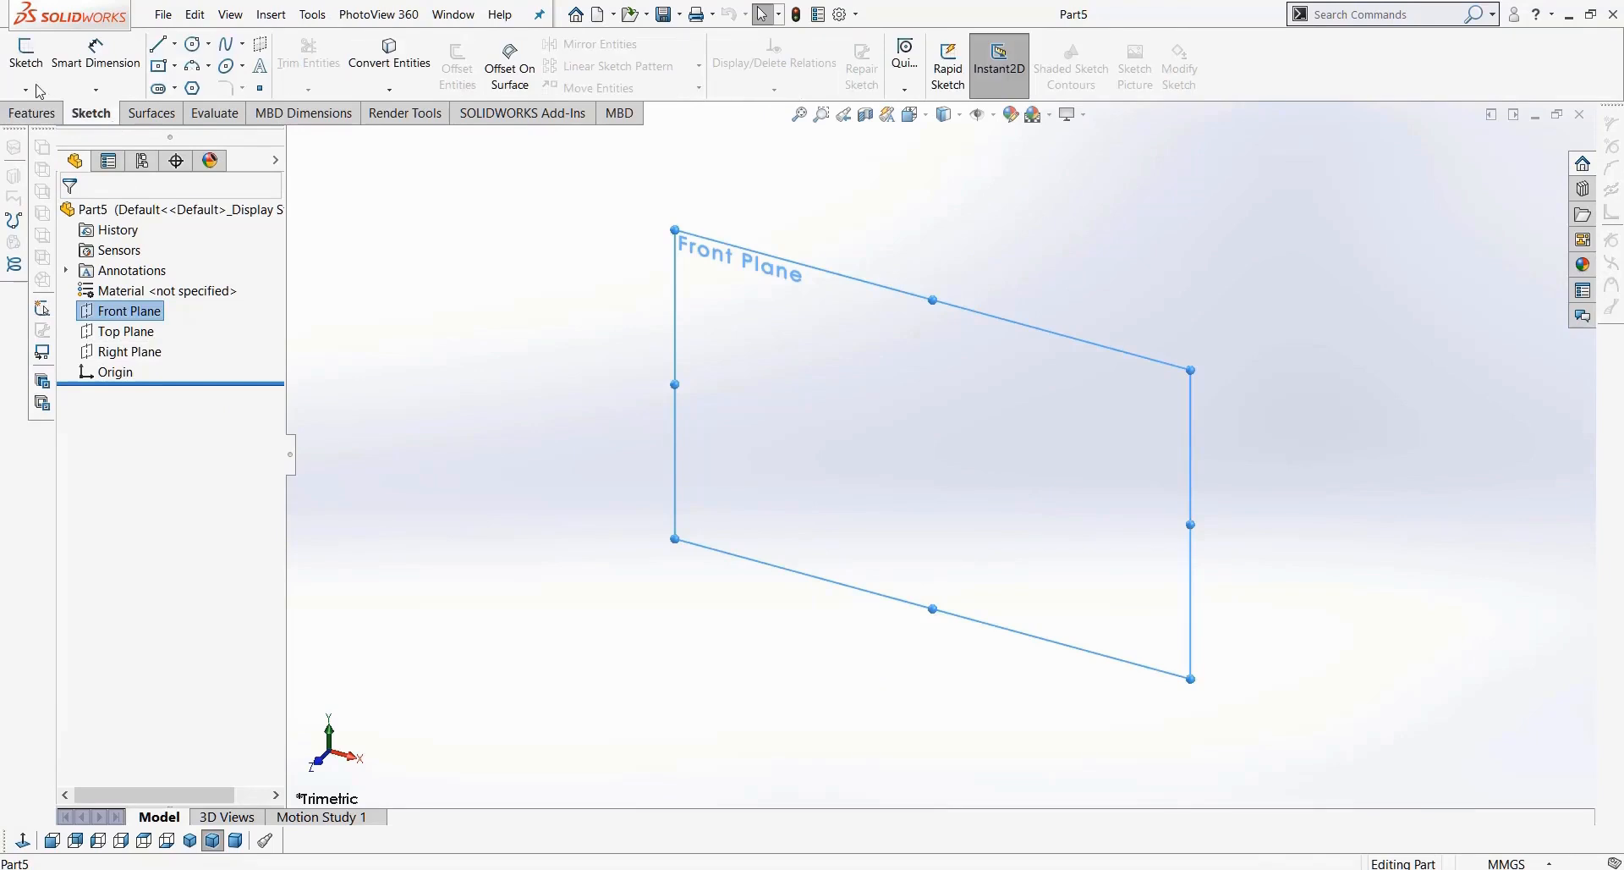
{"action": "left_click", "coordinate": [26, 53]}
Step: Sketch a vertical centerline upward from the origin
{"action": "left_click", "coordinate": [175, 43]}
{"action": "left_click", "coordinate": [203, 88]}
{"action": "left_click", "coordinate": [940, 454]}
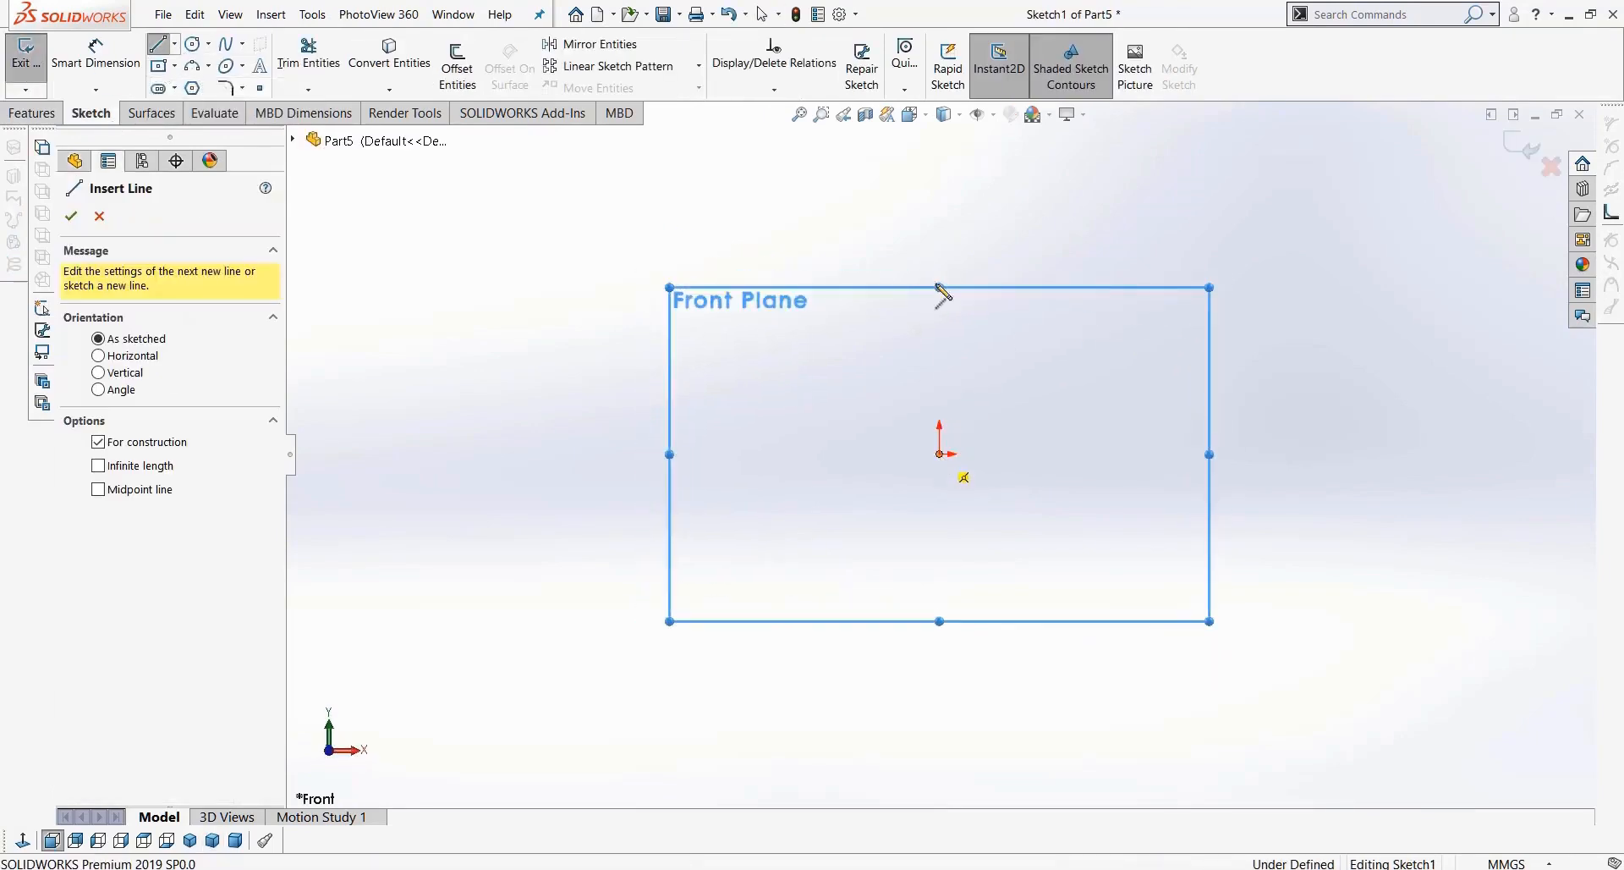
{"action": "left_click", "coordinate": [940, 182]}
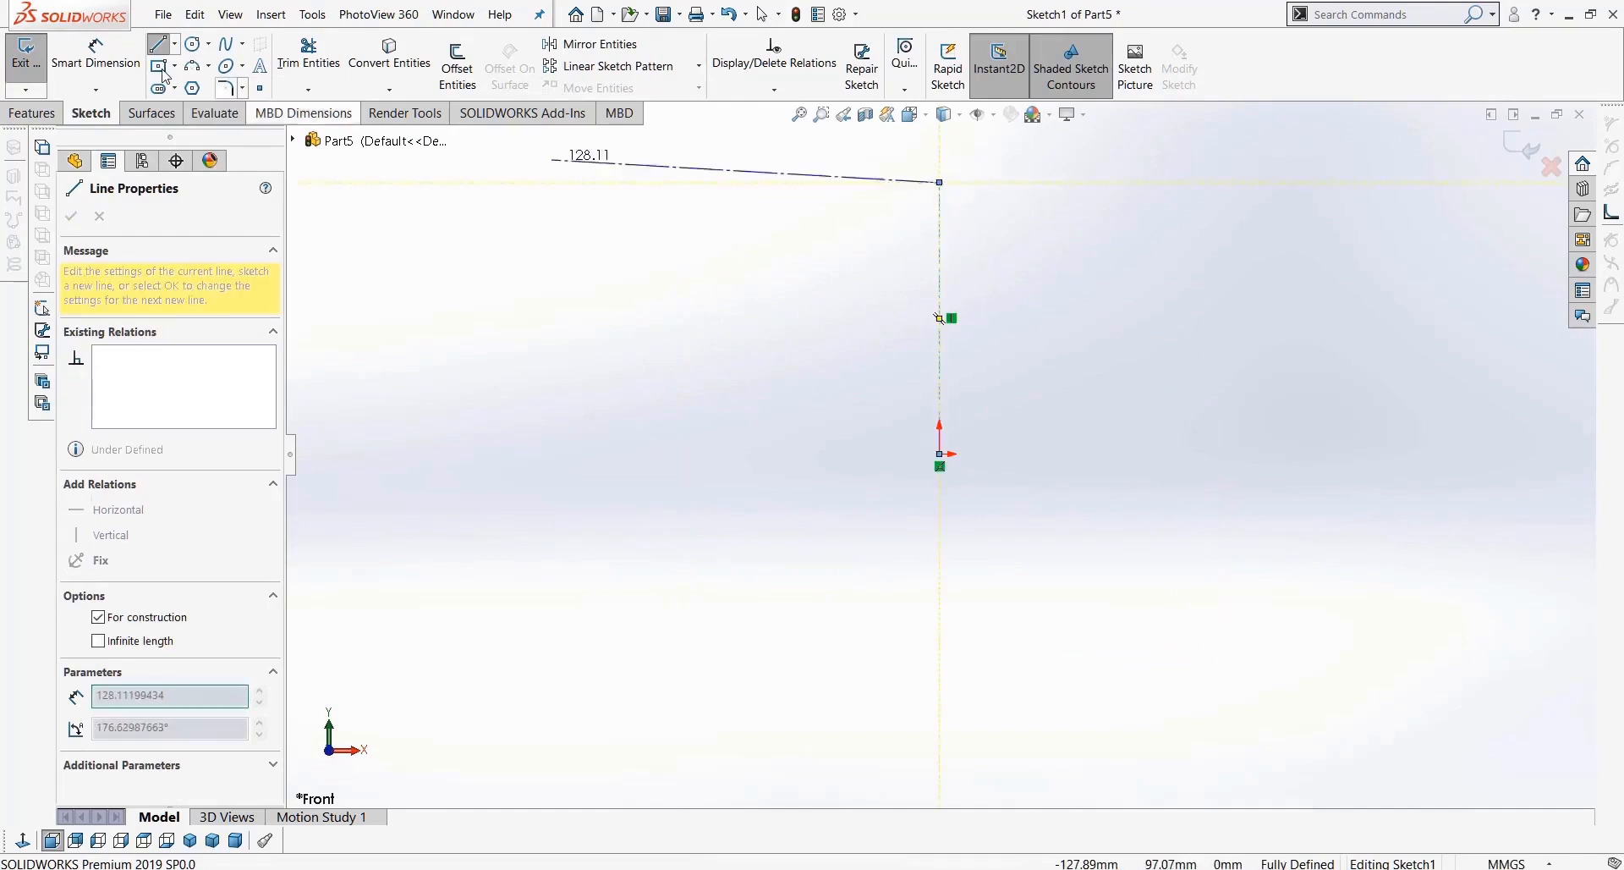
{"action": "key", "text": "Escape"}
Step: Sketch a horizontal base line about 49 mm long from the origin, ending in a vertical line about 7 mm high
{"action": "key", "text": "l"}
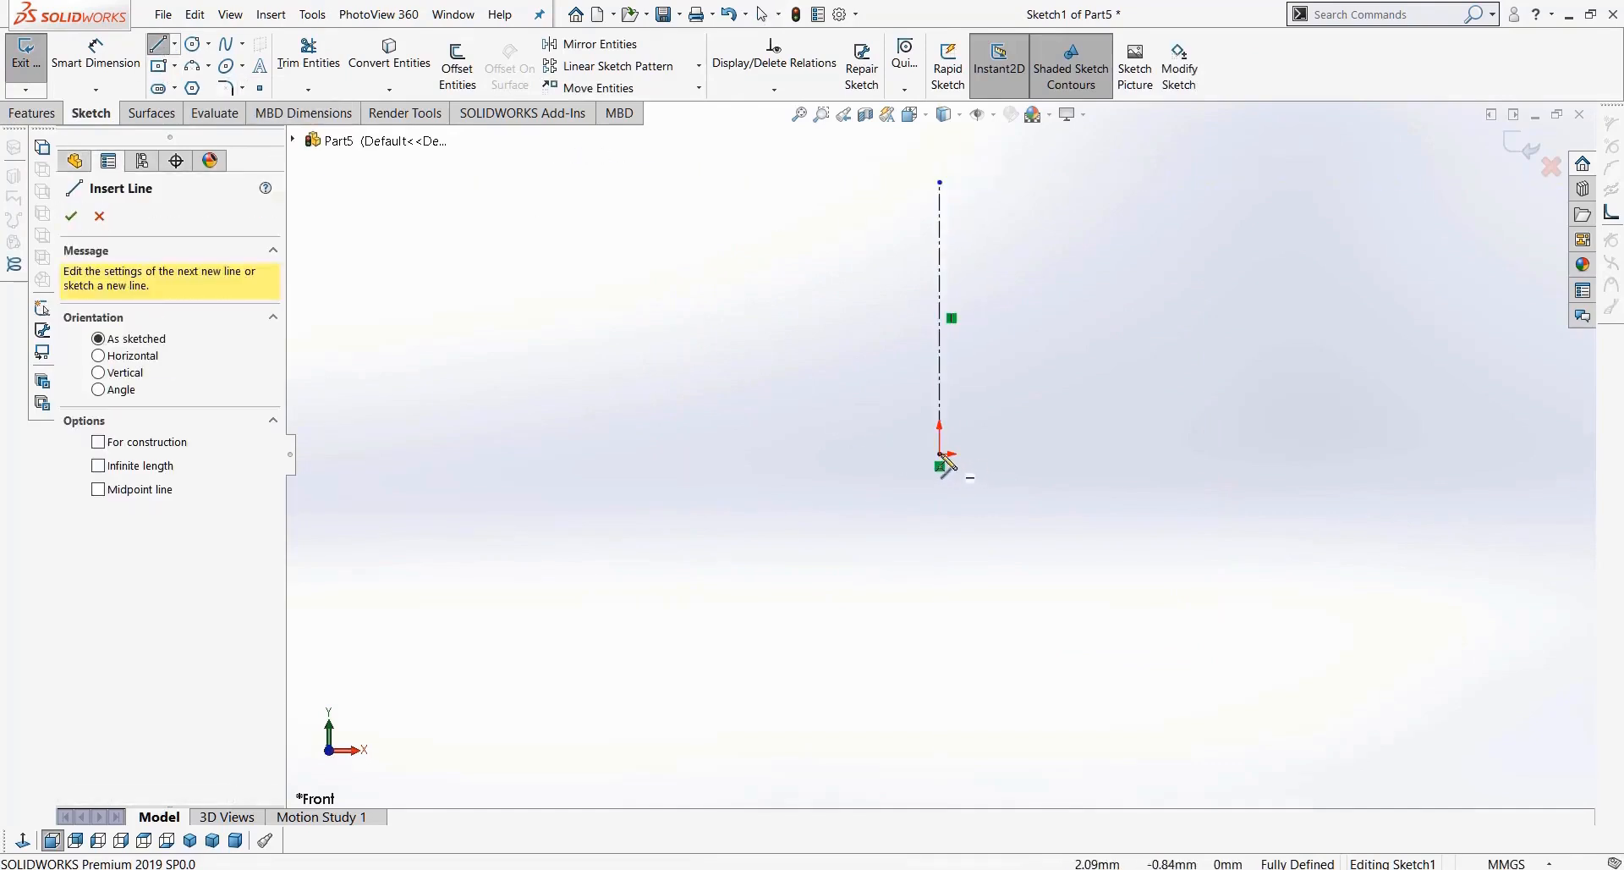
{"action": "left_click", "coordinate": [939, 455]}
{"action": "left_click", "coordinate": [1088, 454]}
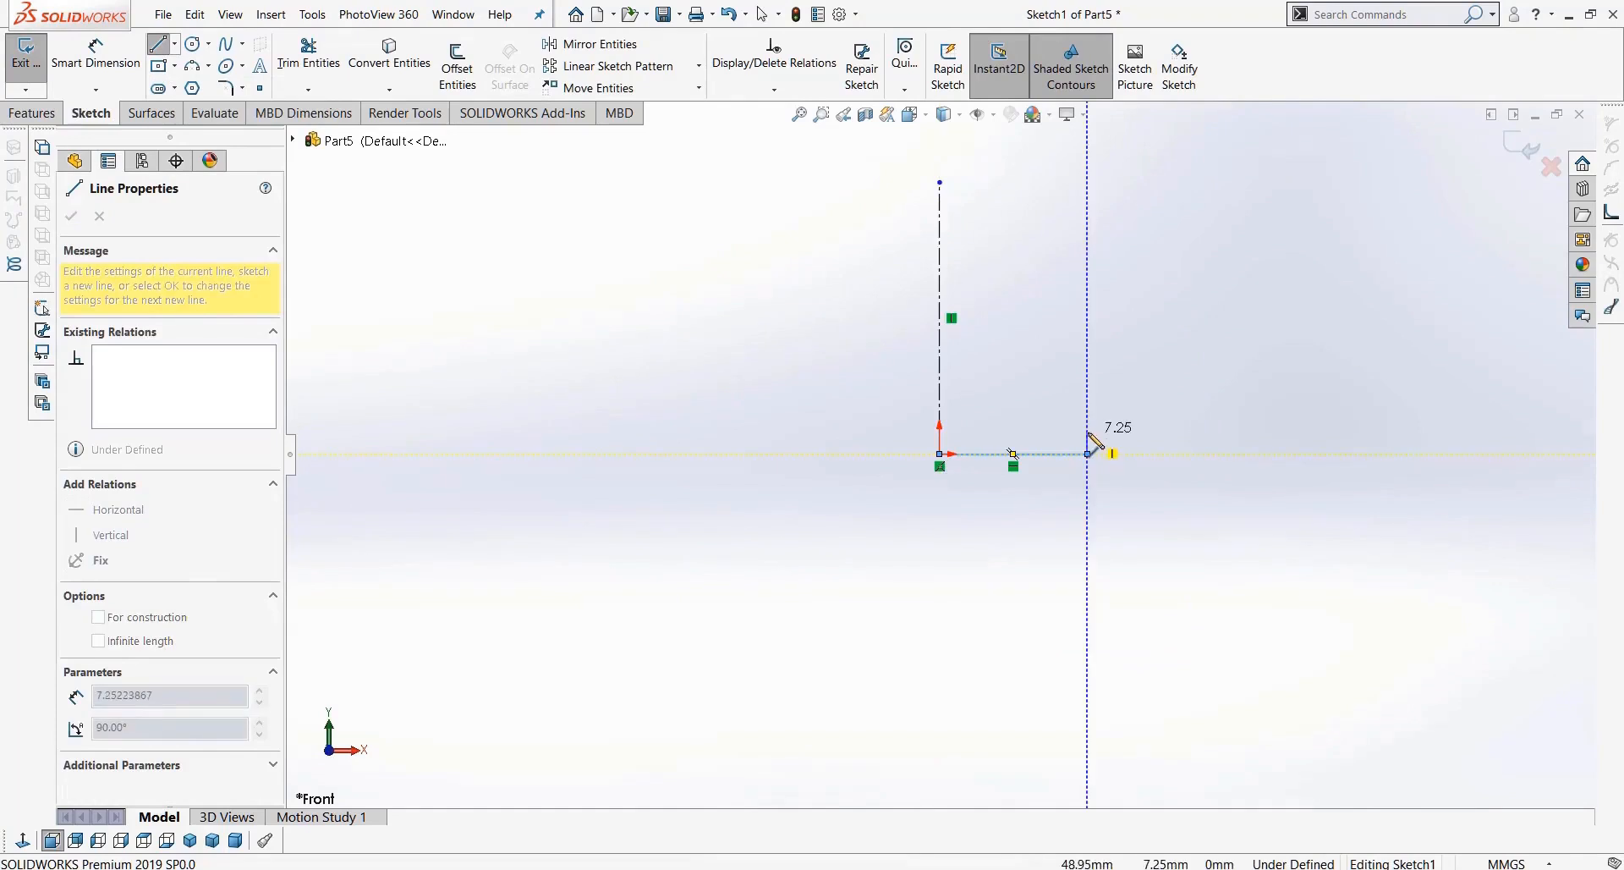
{"action": "left_click", "coordinate": [1088, 433]}
{"action": "key", "text": "Escape"}
{"action": "scroll", "coordinate": [1103, 420], "scroll_direction": "down", "scroll_amount": 4}
Step: Draw a concave spline from the short vertical line's upper end, curving inward and up alongside the centerline
{"action": "left_click", "coordinate": [227, 43]}
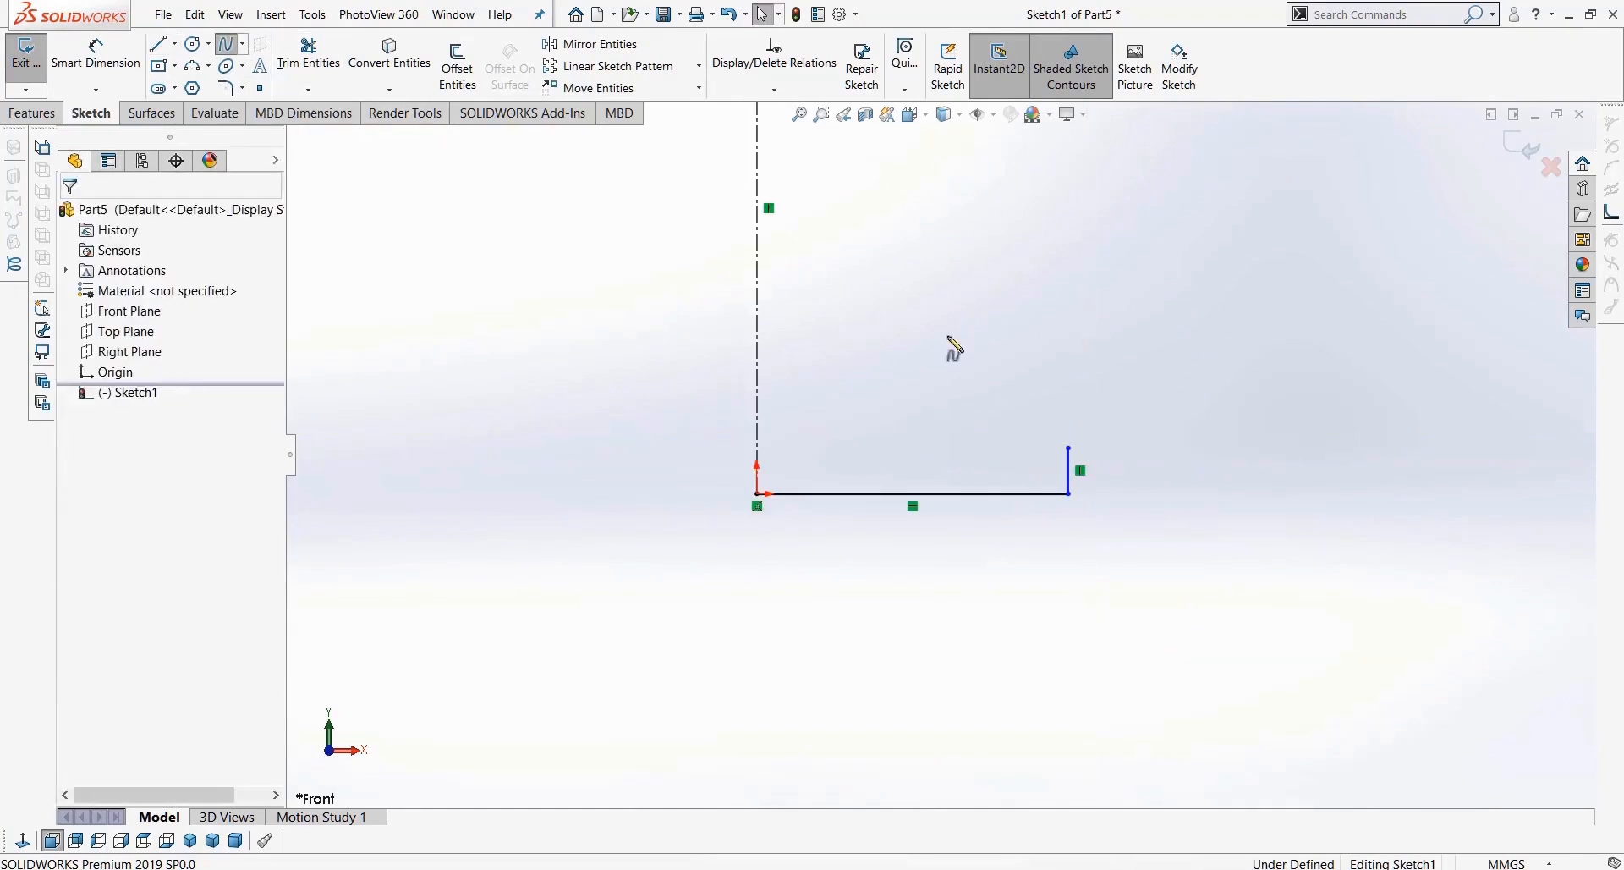
{"action": "left_click", "coordinate": [1069, 446]}
{"action": "left_click", "coordinate": [944, 360]}
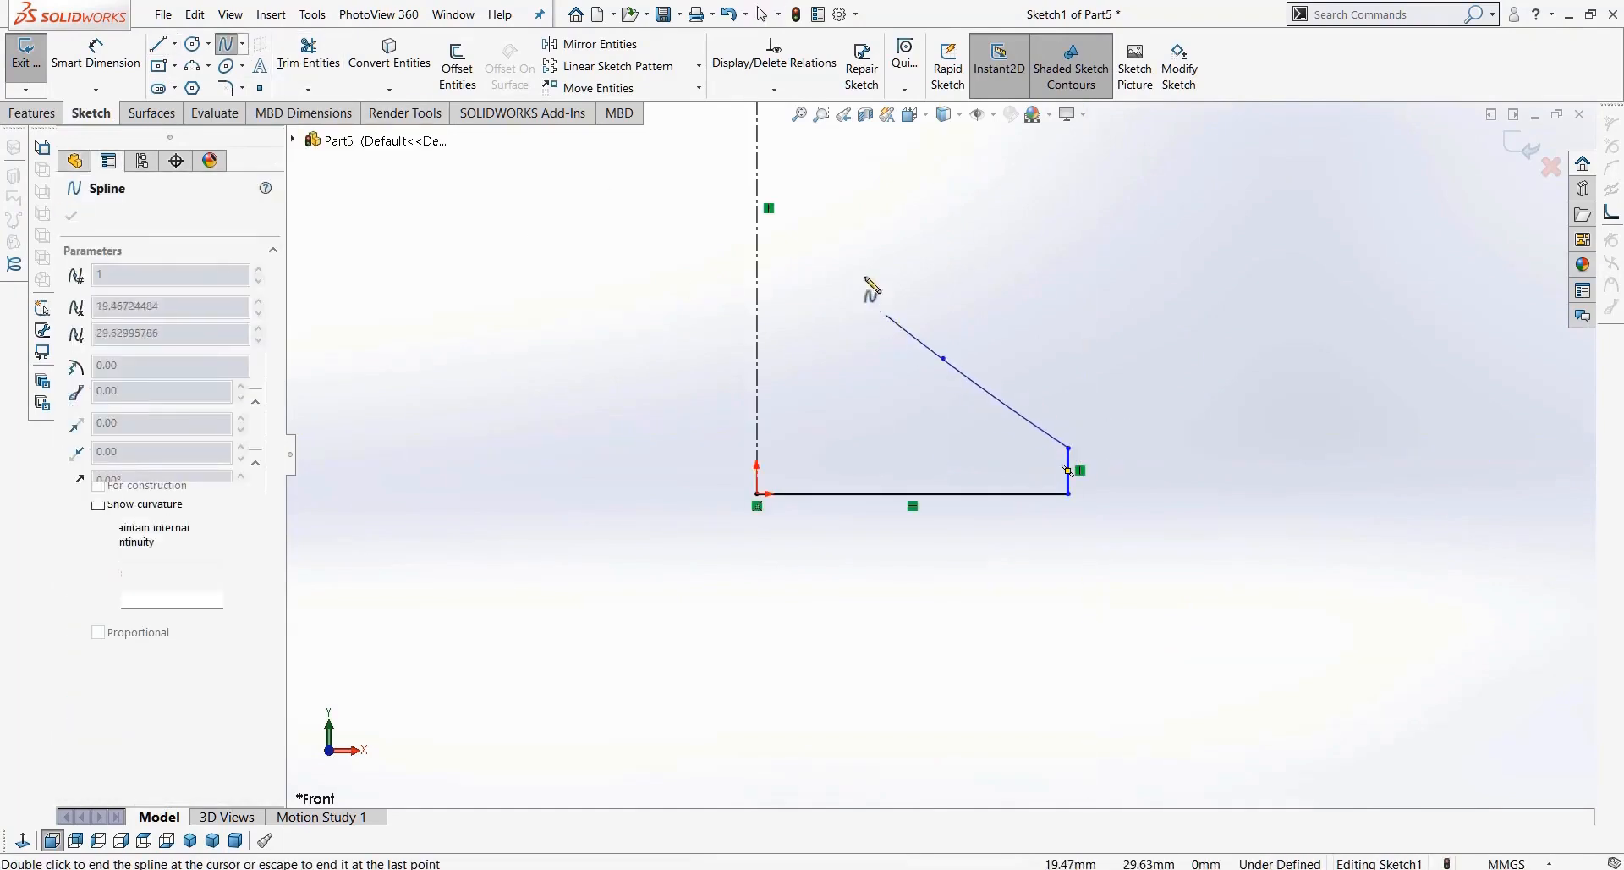
{"action": "scroll", "coordinate": [871, 271], "scroll_direction": "up", "scroll_amount": 1}
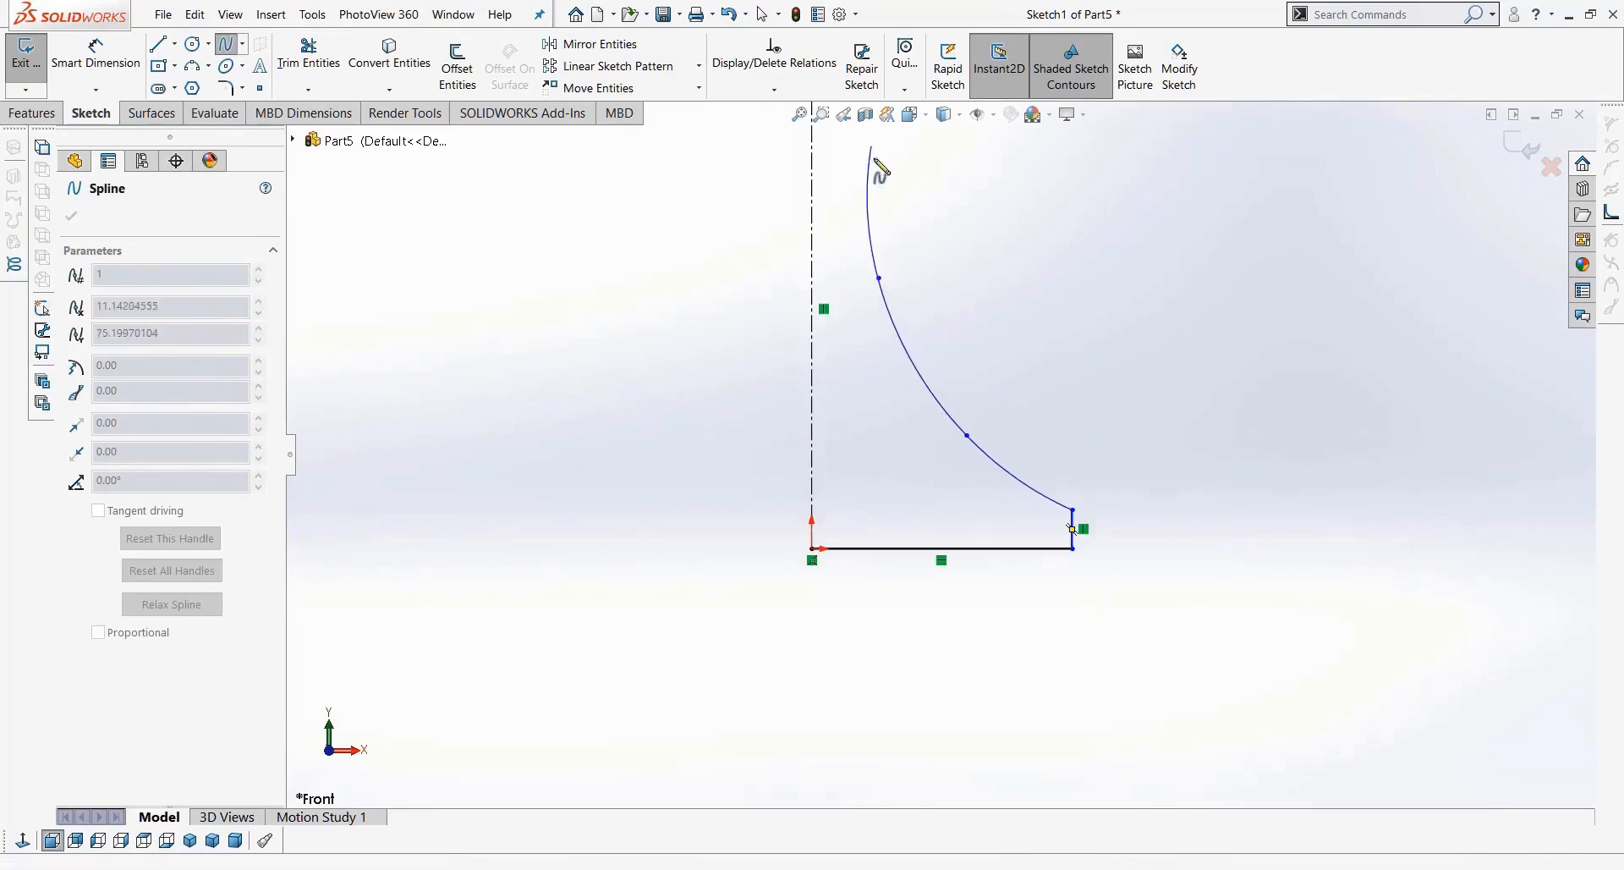
{"action": "double_click", "coordinate": [877, 167]}
{"action": "scroll", "coordinate": [978, 248], "scroll_direction": "up", "scroll_amount": 2}
{"action": "scroll", "coordinate": [977, 245], "scroll_direction": "down", "scroll_amount": 1}
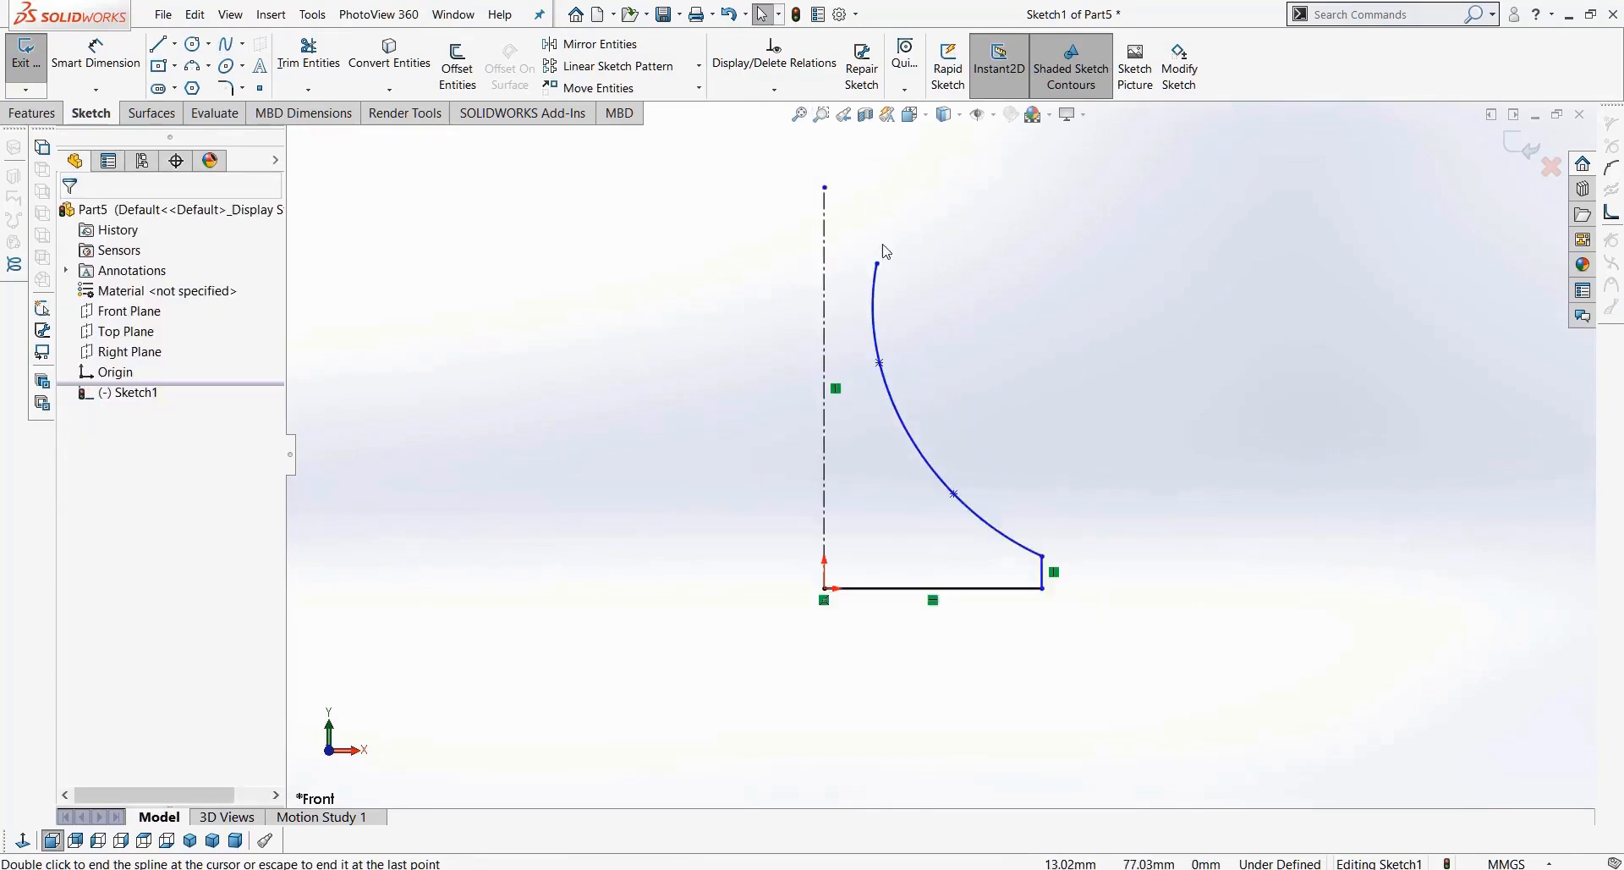
{"action": "left_click", "coordinate": [193, 43]}
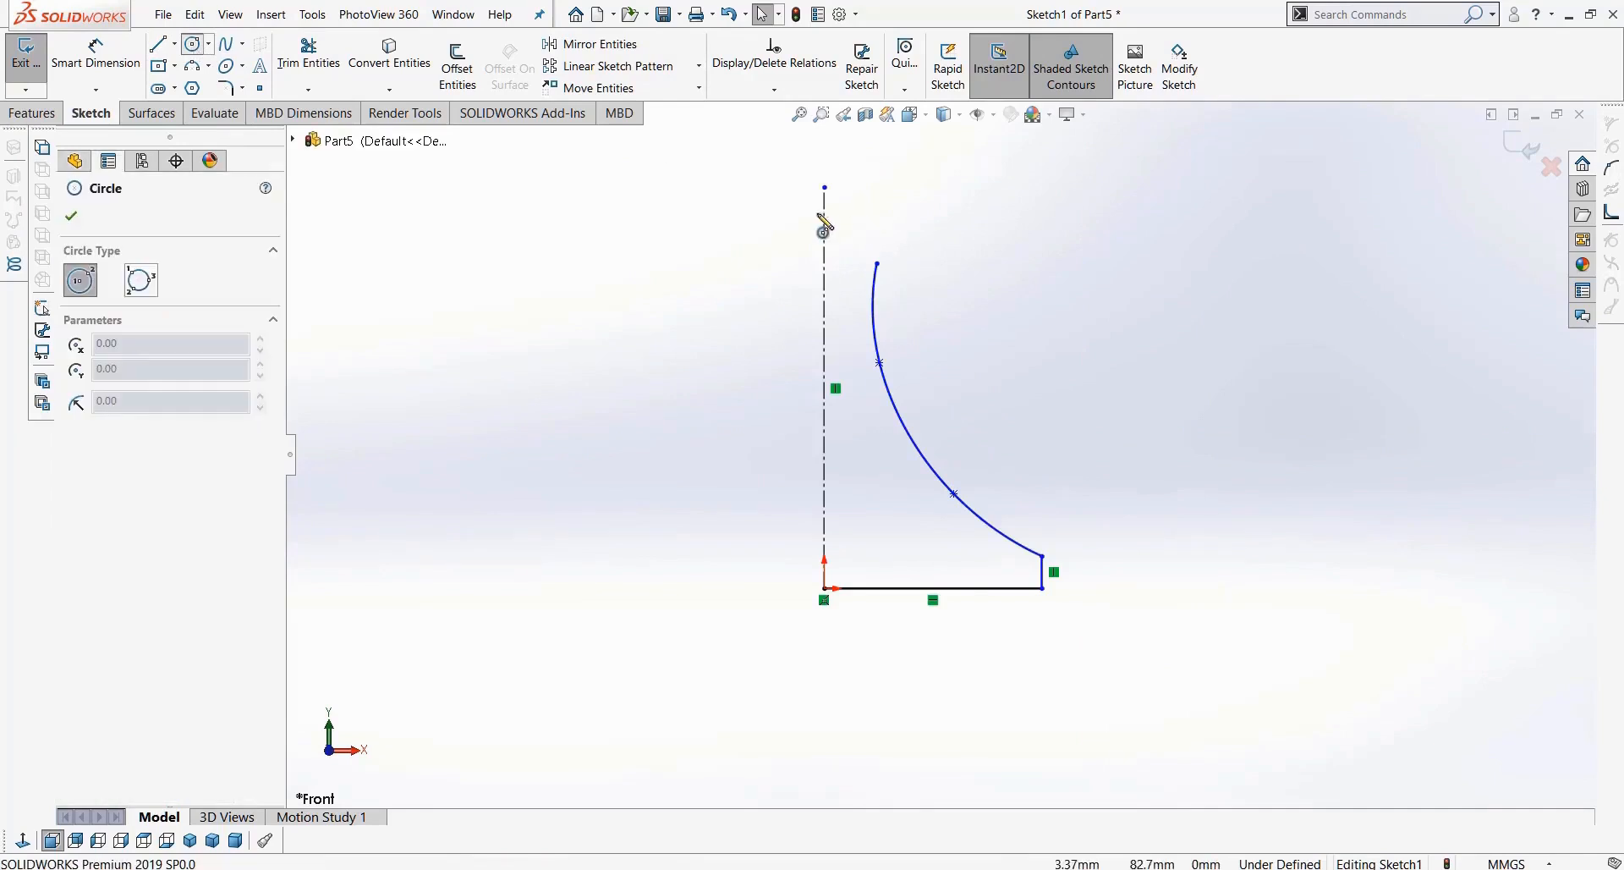
{"action": "left_click", "coordinate": [820, 203]}
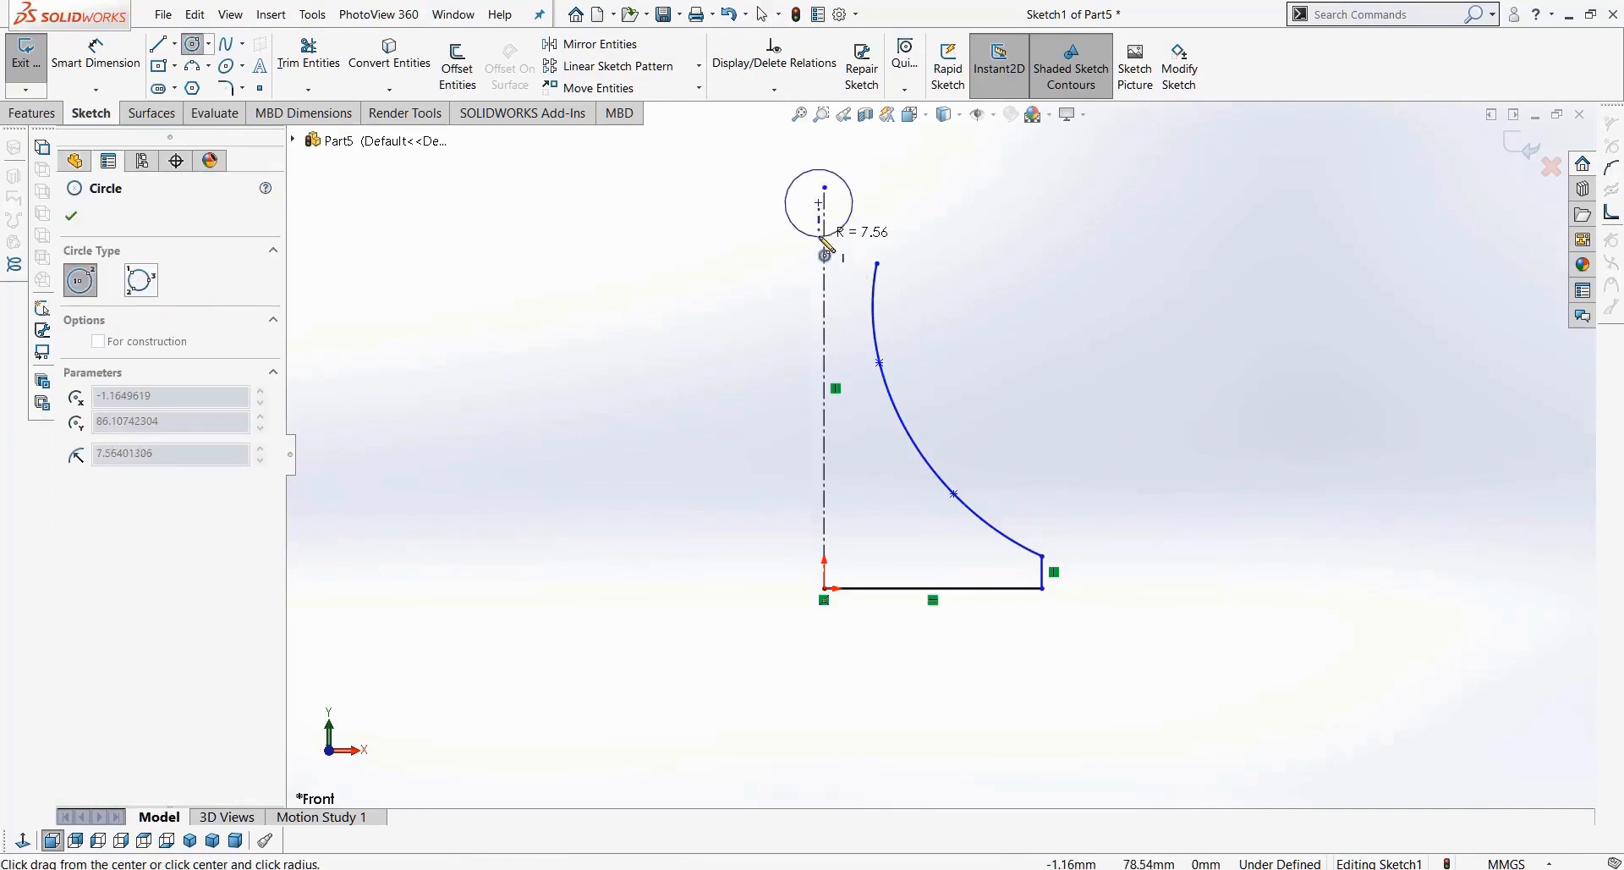
{"action": "key", "text": "Escape"}
Step: Sketch a circle centered near the centerline's upper end and passing through the spline's upper endpoint
{"action": "left_click", "coordinate": [193, 43]}
{"action": "left_click", "coordinate": [824, 207]}
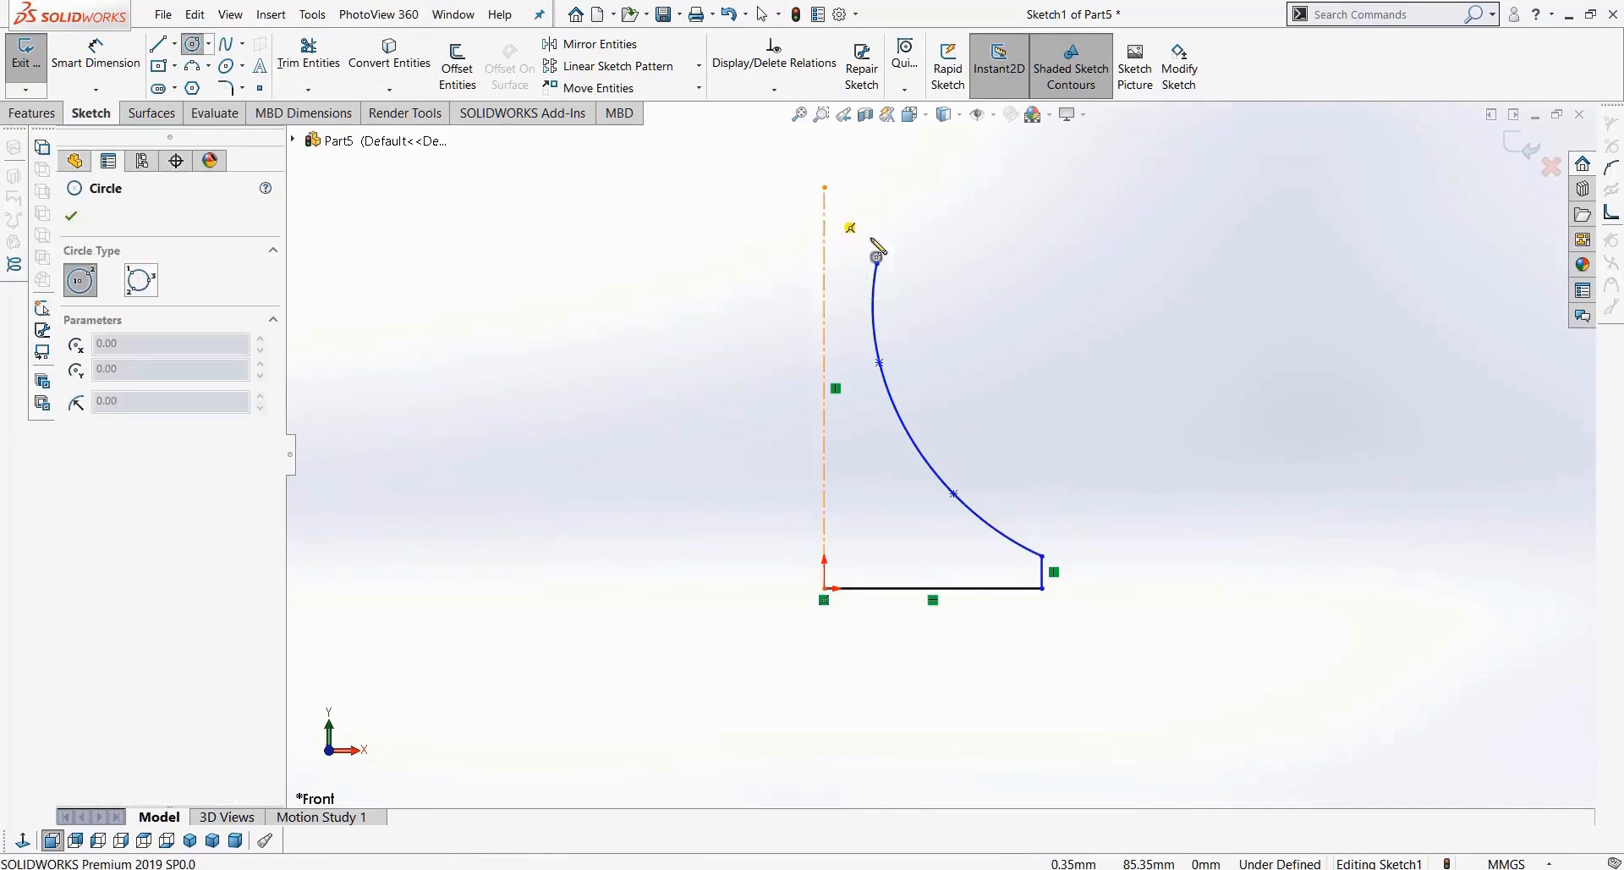
{"action": "left_click", "coordinate": [881, 256]}
{"action": "key", "text": "Escape"}
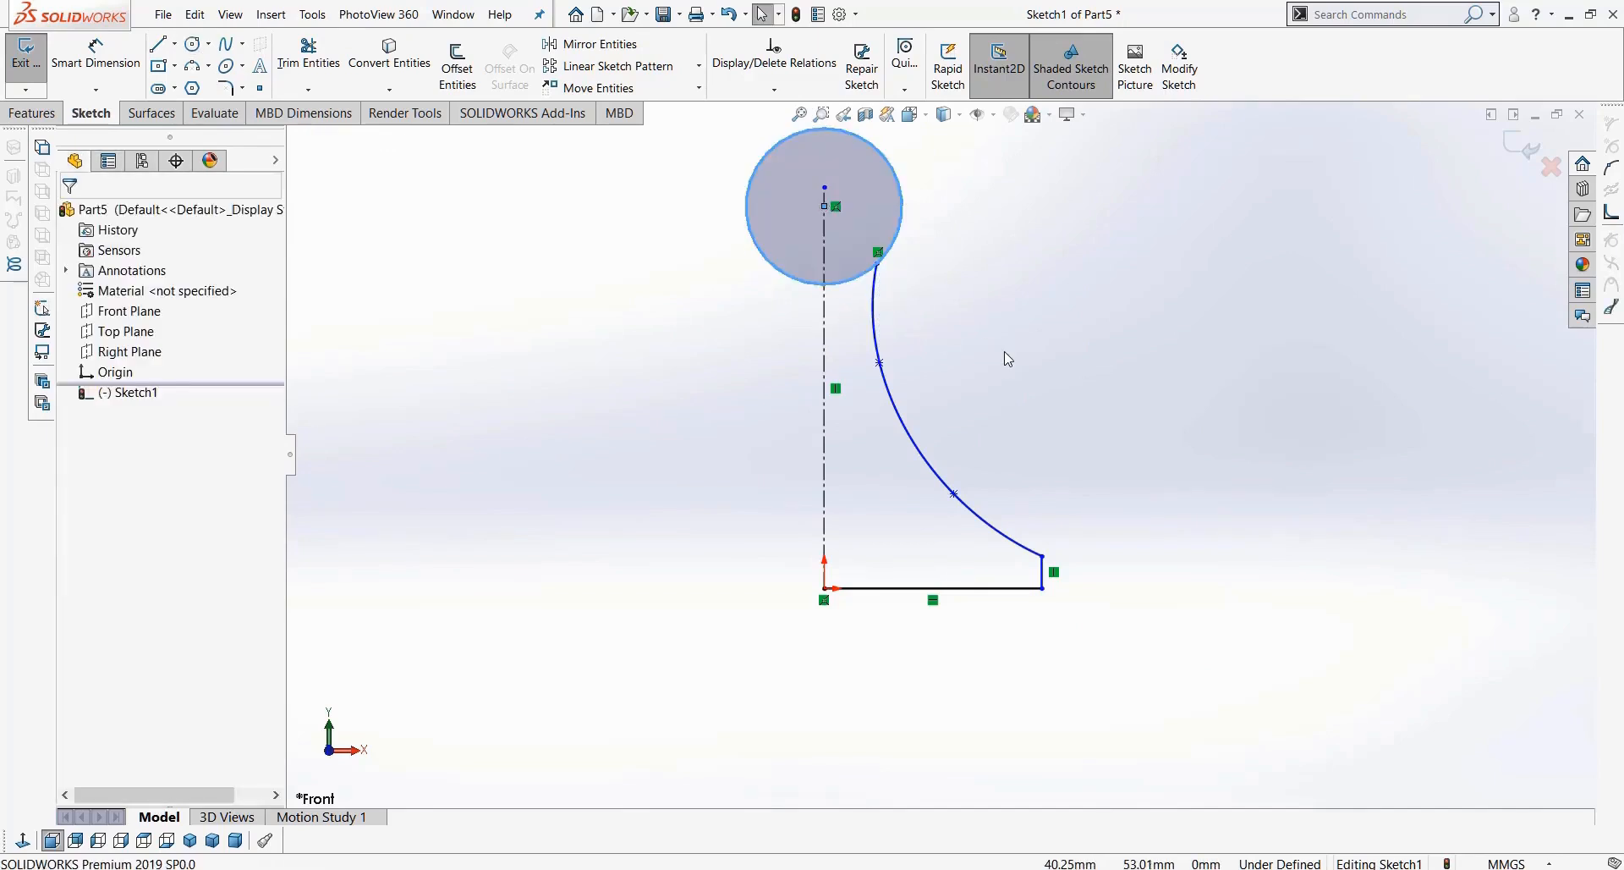
Step: Extend the centerline above the head circle and trim the circle to its outer arc between the centerline and the spline
{"action": "left_click_drag", "start_coordinate": [824, 187], "coordinate": [825, 109]}
{"action": "left_click", "coordinate": [308, 51]}
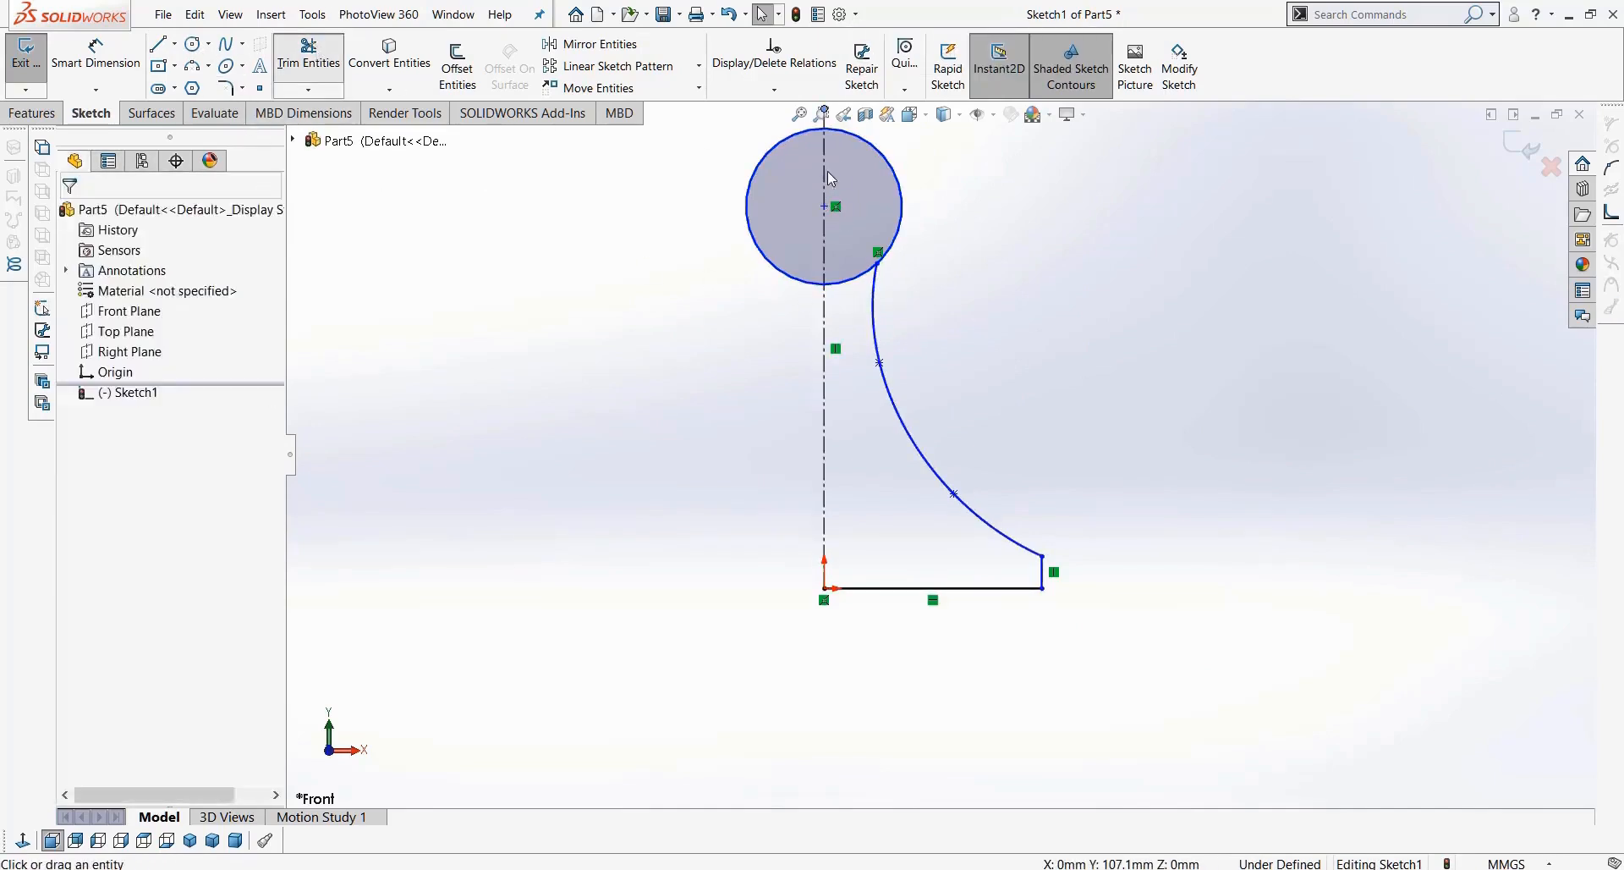
{"action": "left_click", "coordinate": [770, 152]}
{"action": "left_click", "coordinate": [862, 282]}
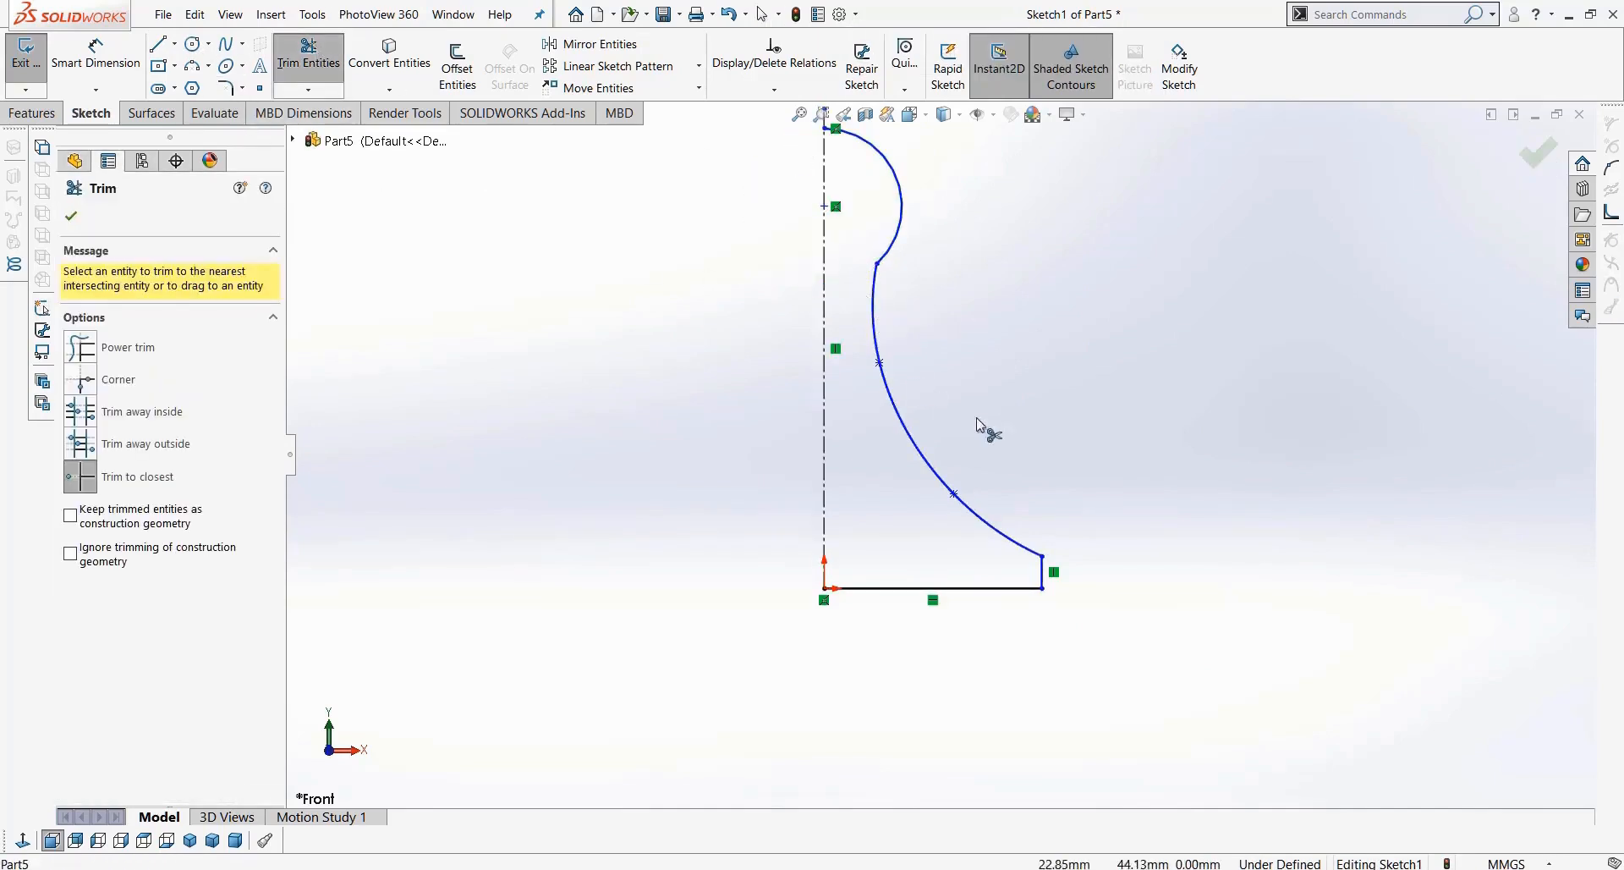
{"action": "key", "text": "Escape"}
Step: Sketch a circle of about 3.5 mm radius centered where the head arc meets the spline
{"action": "scroll", "coordinate": [930, 366], "scroll_direction": "down", "scroll_amount": 2}
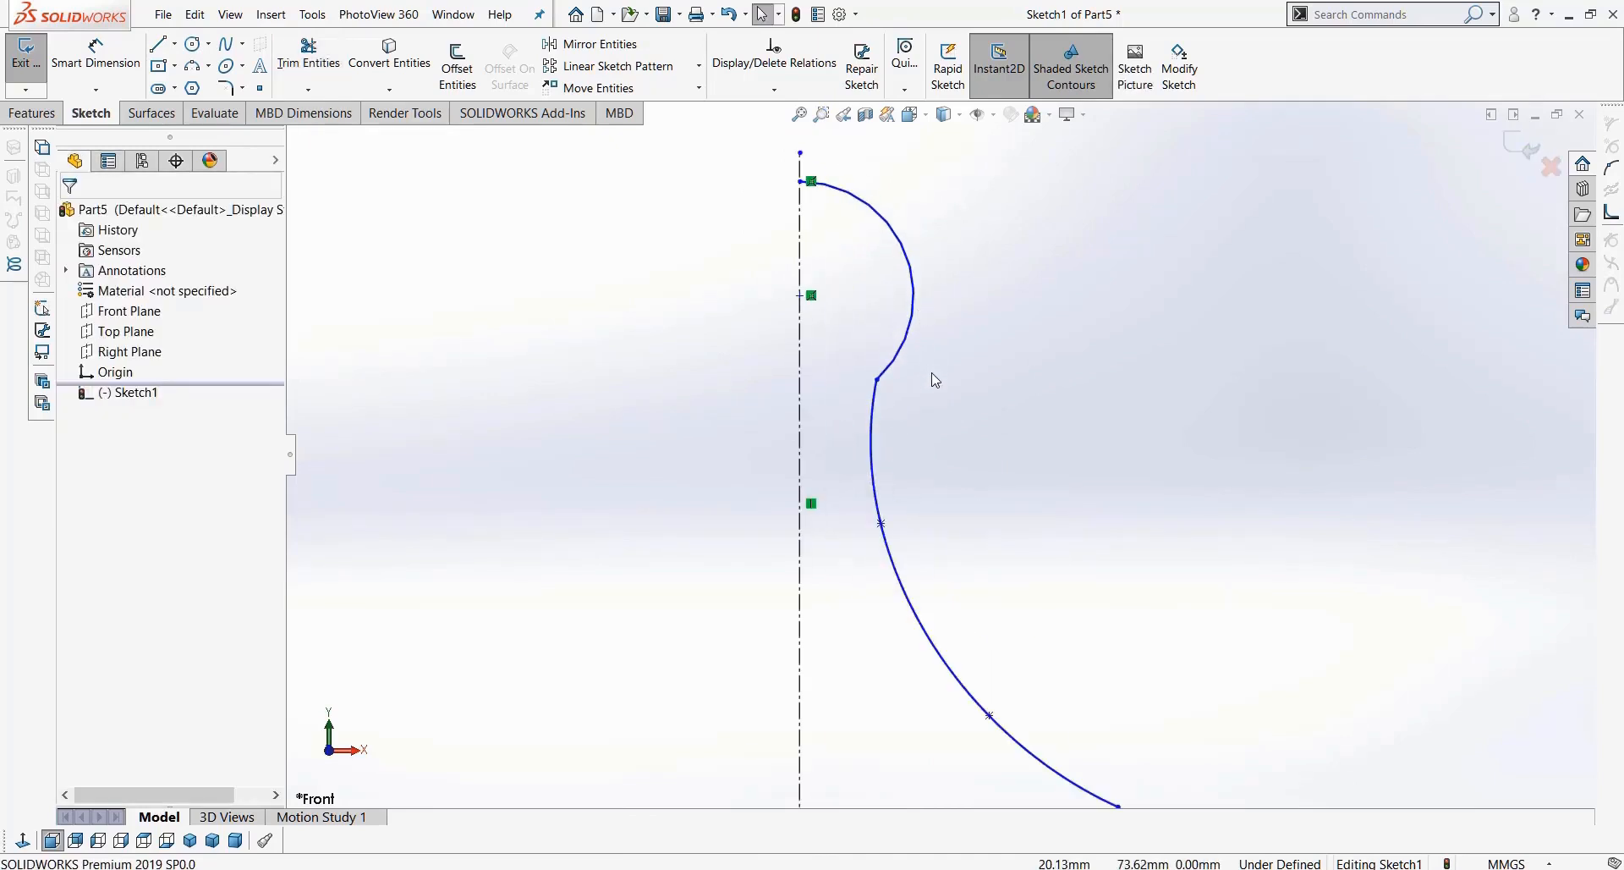
{"action": "left_click", "coordinate": [193, 44]}
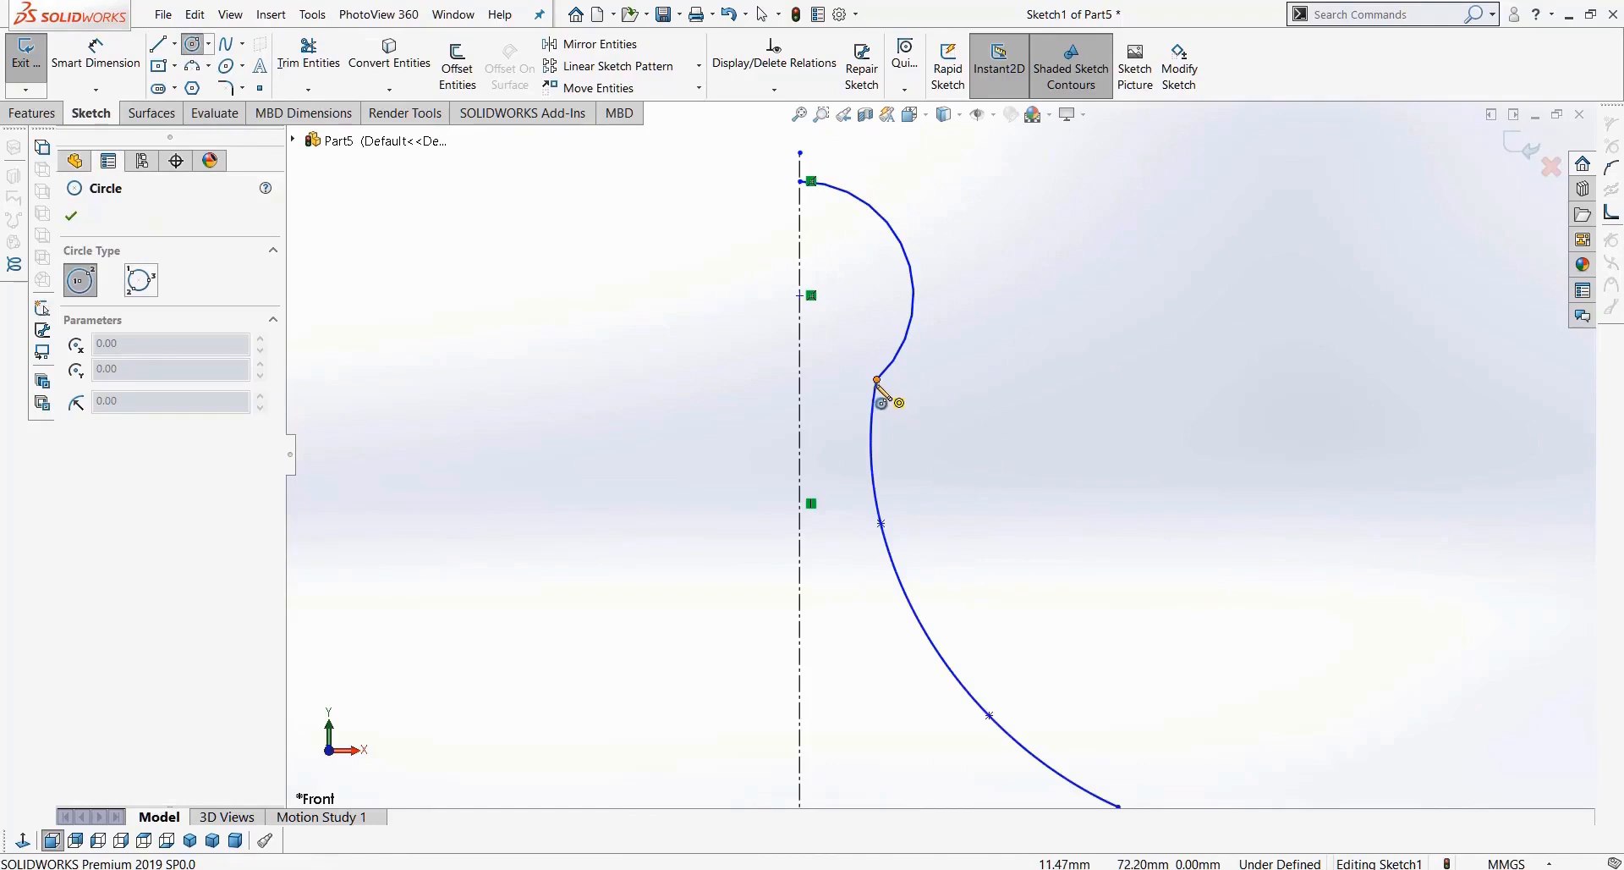
{"action": "left_click", "coordinate": [875, 382]}
{"action": "left_click", "coordinate": [879, 403]}
Step: Sketch two neighbouring circles centered on the spline's lower part, the upper one with a radius of about 4.2 mm
{"action": "scroll", "coordinate": [929, 533], "scroll_direction": "up", "scroll_amount": 4}
{"action": "scroll", "coordinate": [966, 645], "scroll_direction": "down", "scroll_amount": 2}
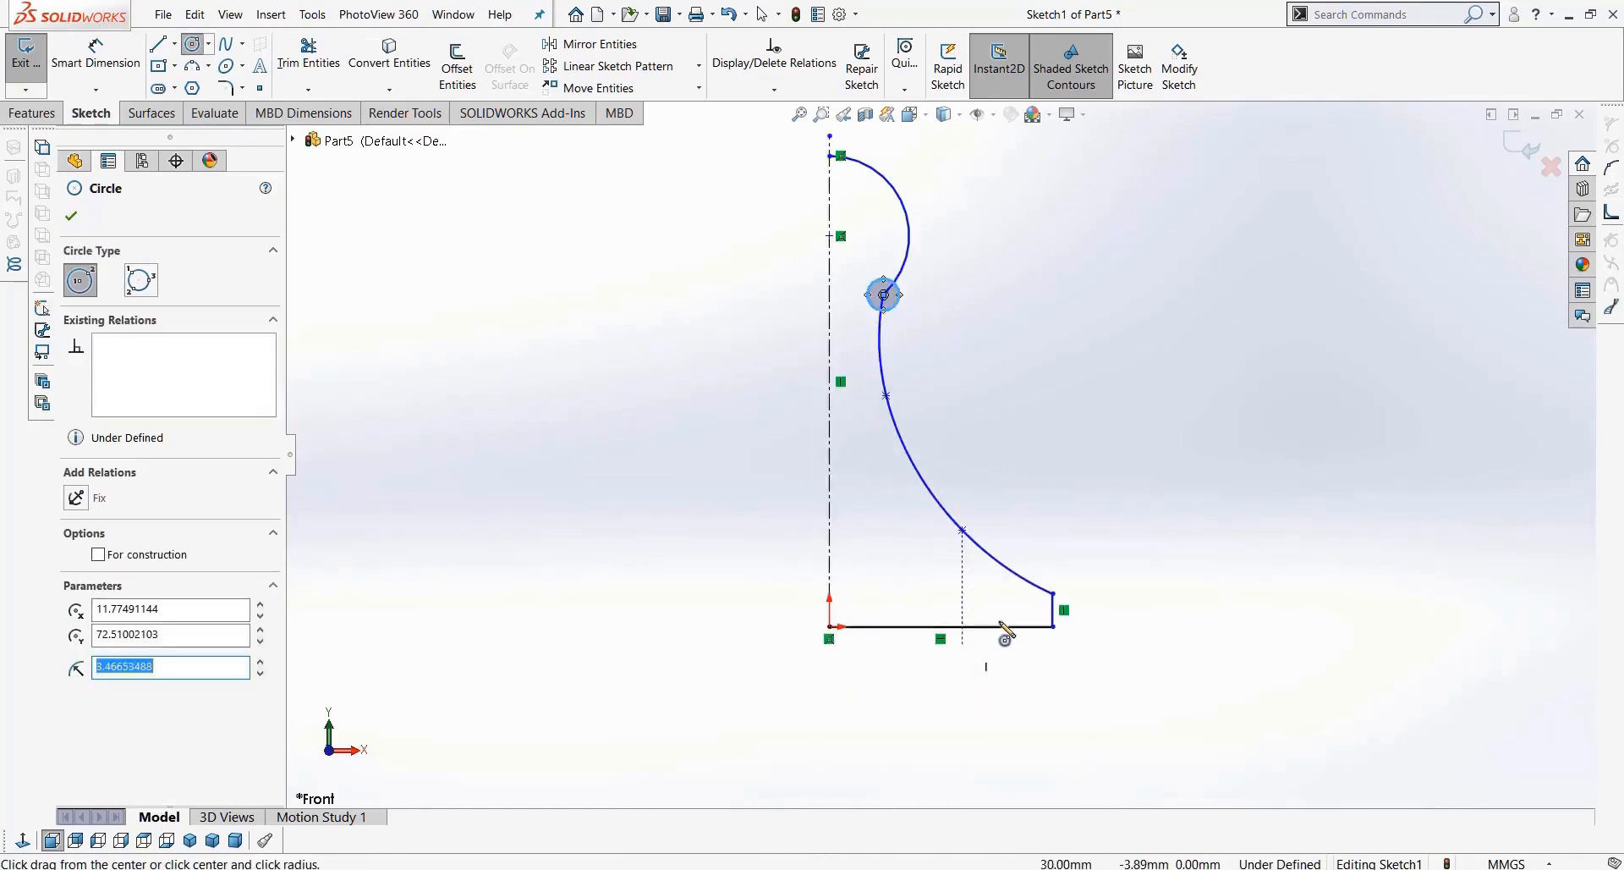
{"action": "left_click", "coordinate": [996, 561]}
{"action": "left_click", "coordinate": [986, 574]}
{"action": "left_click", "coordinate": [962, 530]}
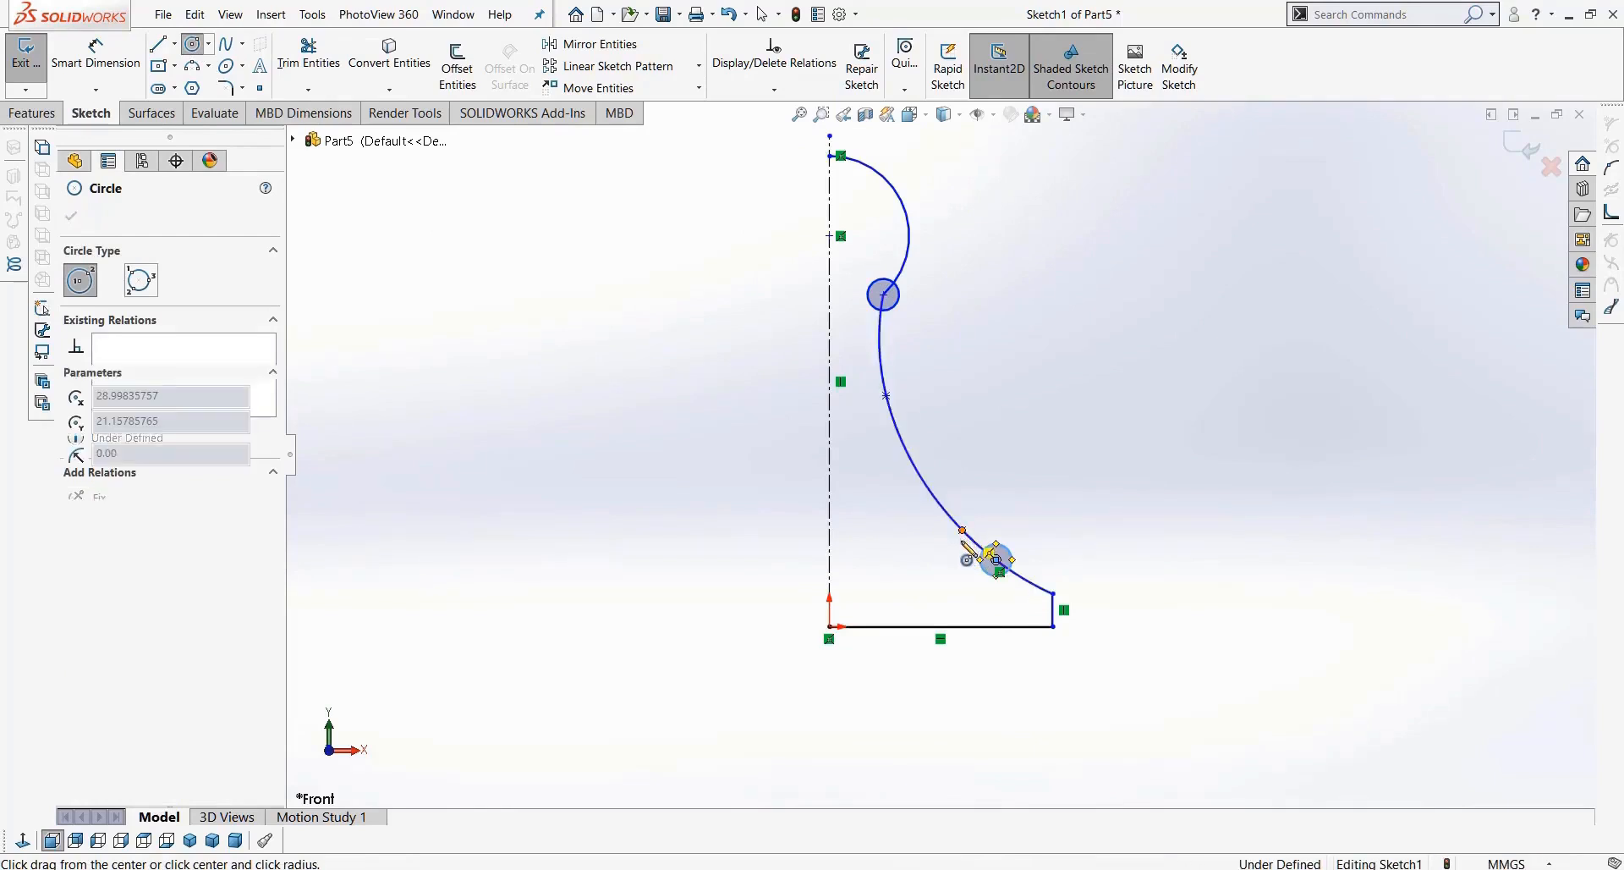
{"action": "left_click", "coordinate": [969, 549]}
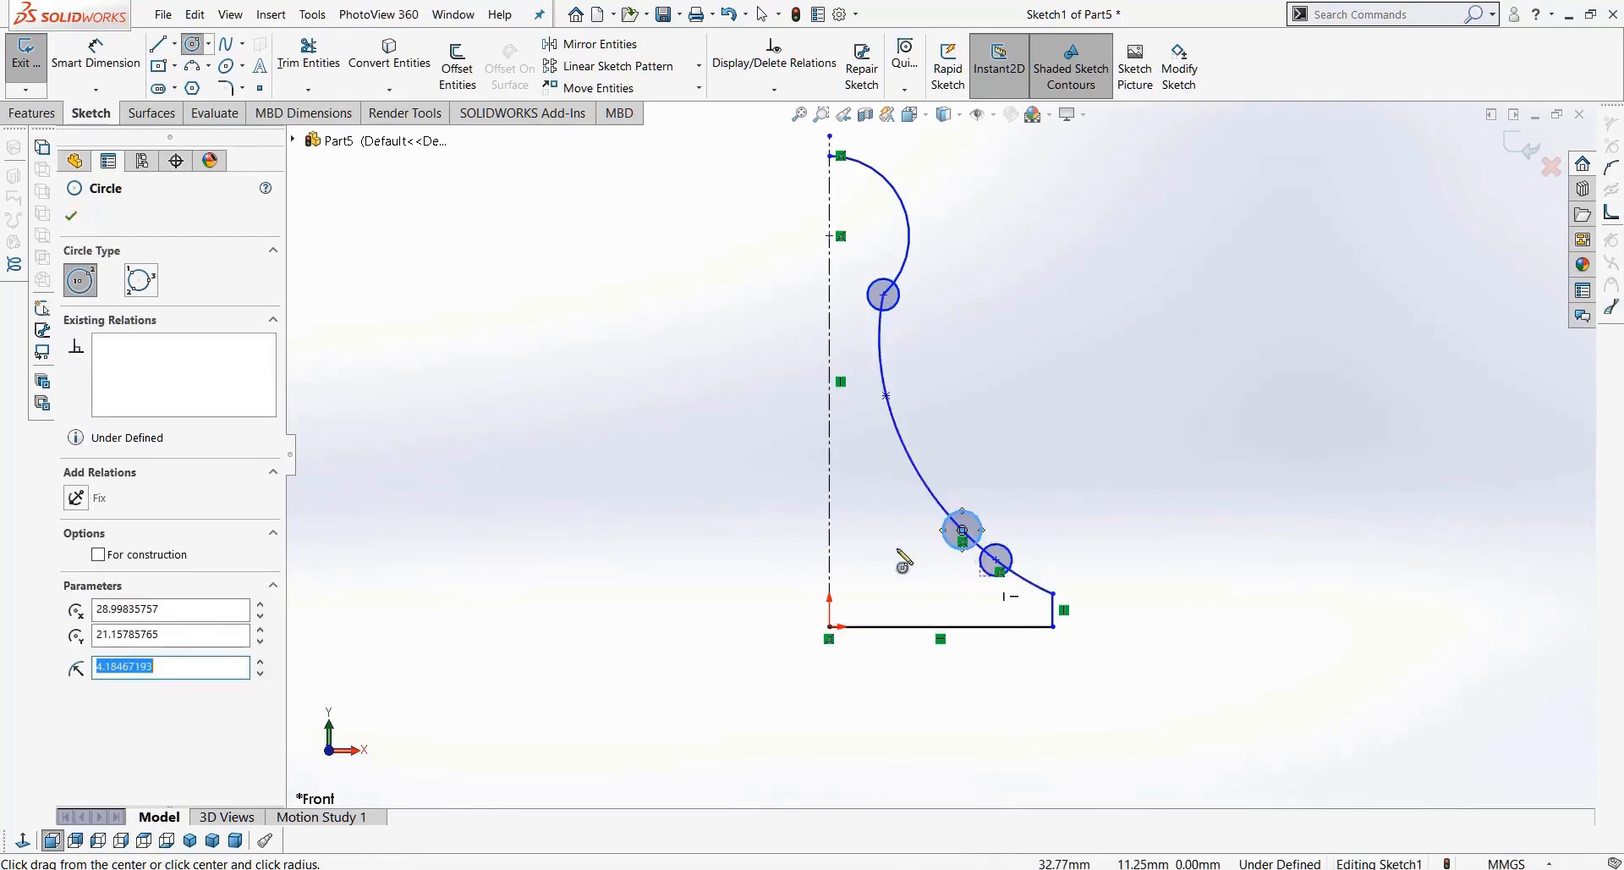
Step: Sketch two corner rectangles across the spline above the circles, a thin one and, below it, one about 16.6 by 4.1 mm
{"action": "left_click", "coordinate": [158, 46]}
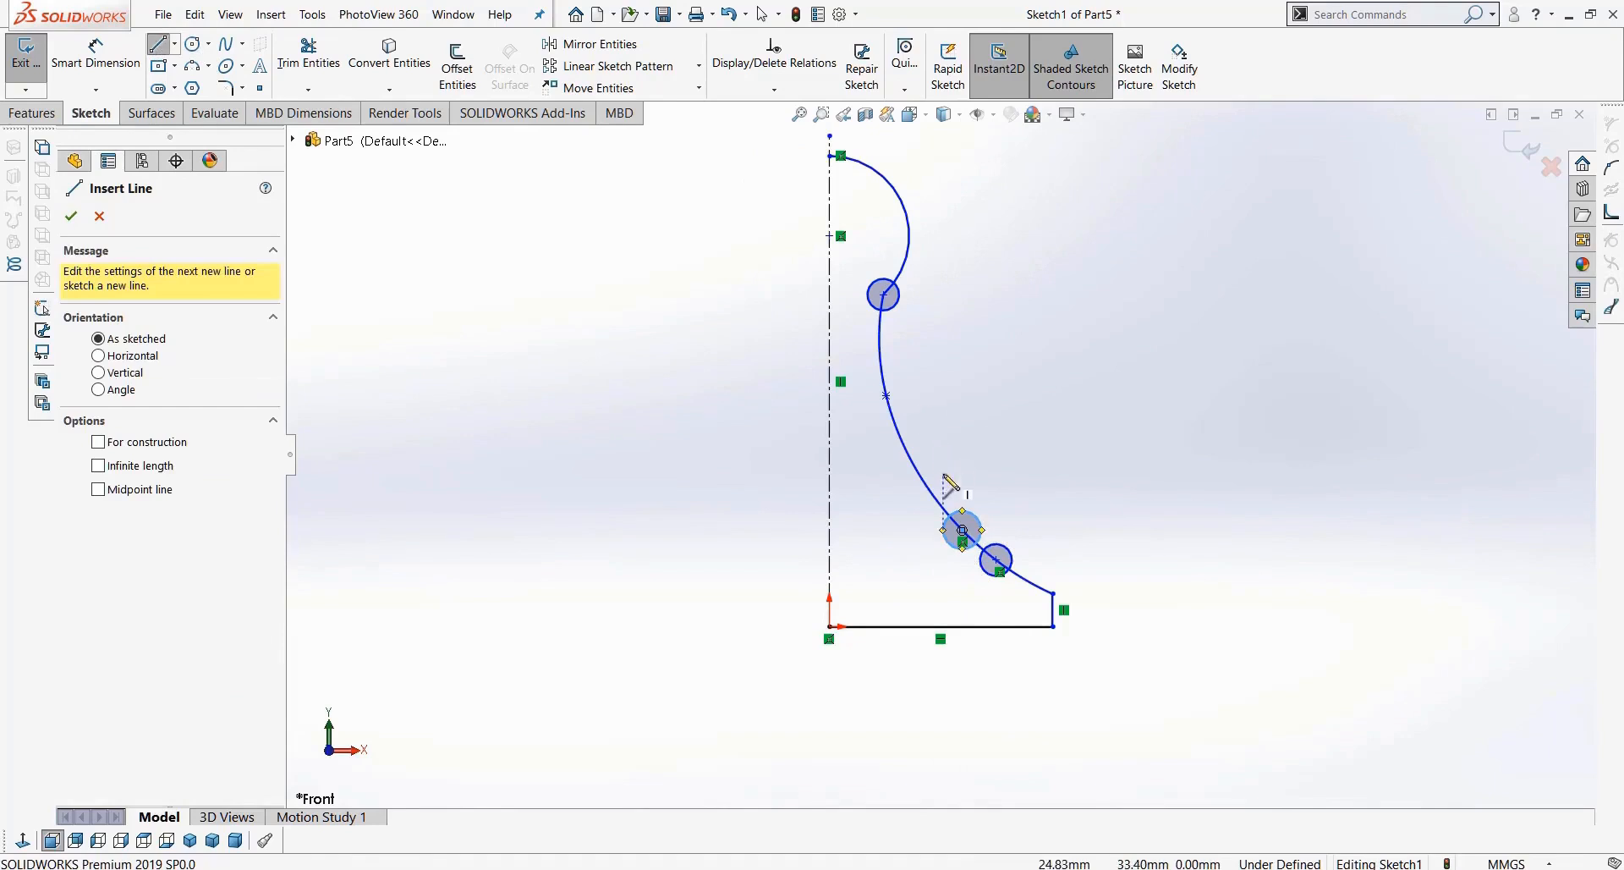
{"action": "left_click", "coordinate": [173, 67]}
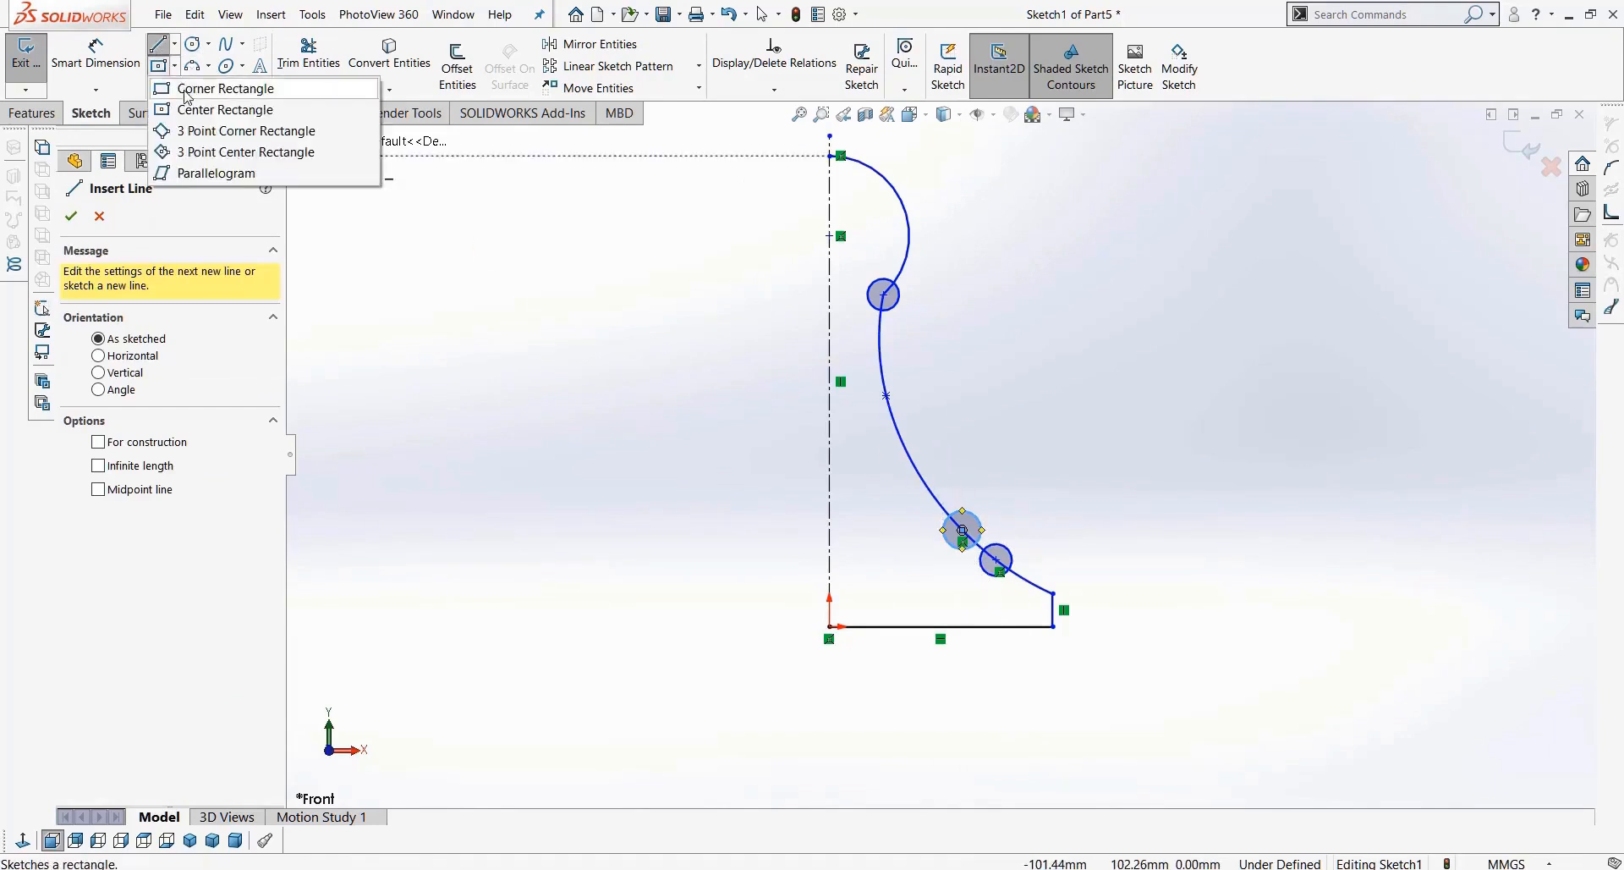
{"action": "left_click", "coordinate": [207, 87]}
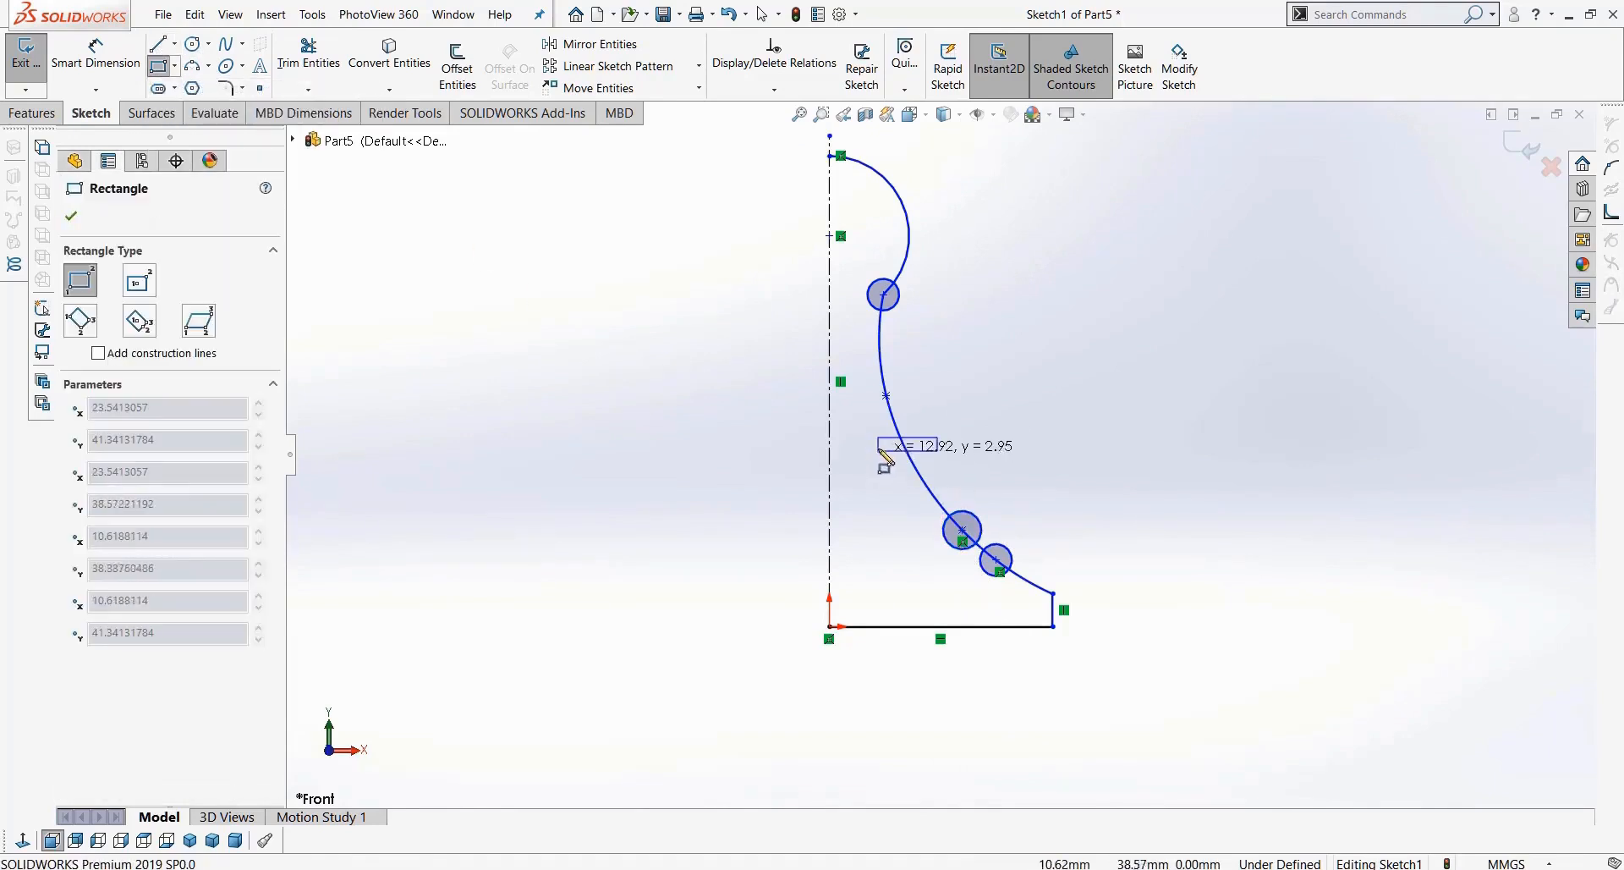
{"action": "left_click", "coordinate": [877, 455]}
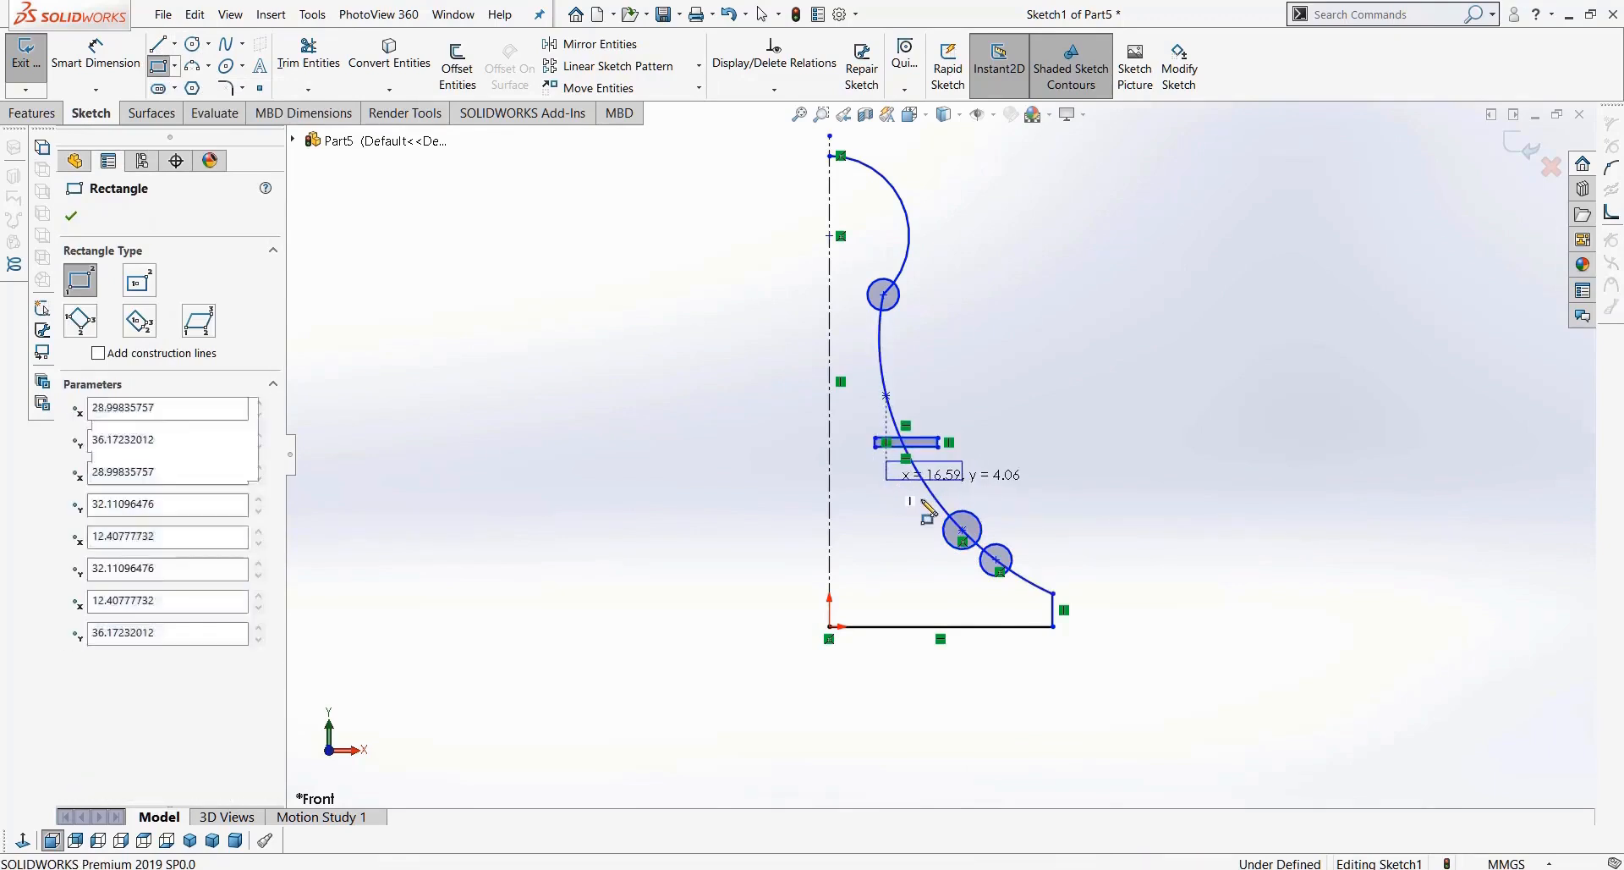
{"action": "left_click", "coordinate": [962, 479]}
{"action": "scroll", "coordinate": [918, 499], "scroll_direction": "down", "scroll_amount": 3}
{"action": "key", "text": "Escape"}
Step: Trim the small circle below the head to its outer arc and remove the spline segment inside it
{"action": "scroll", "coordinate": [922, 504], "scroll_direction": "up", "scroll_amount": 2}
{"action": "left_click", "coordinate": [309, 53]}
{"action": "scroll", "coordinate": [933, 258], "scroll_direction": "down", "scroll_amount": 3}
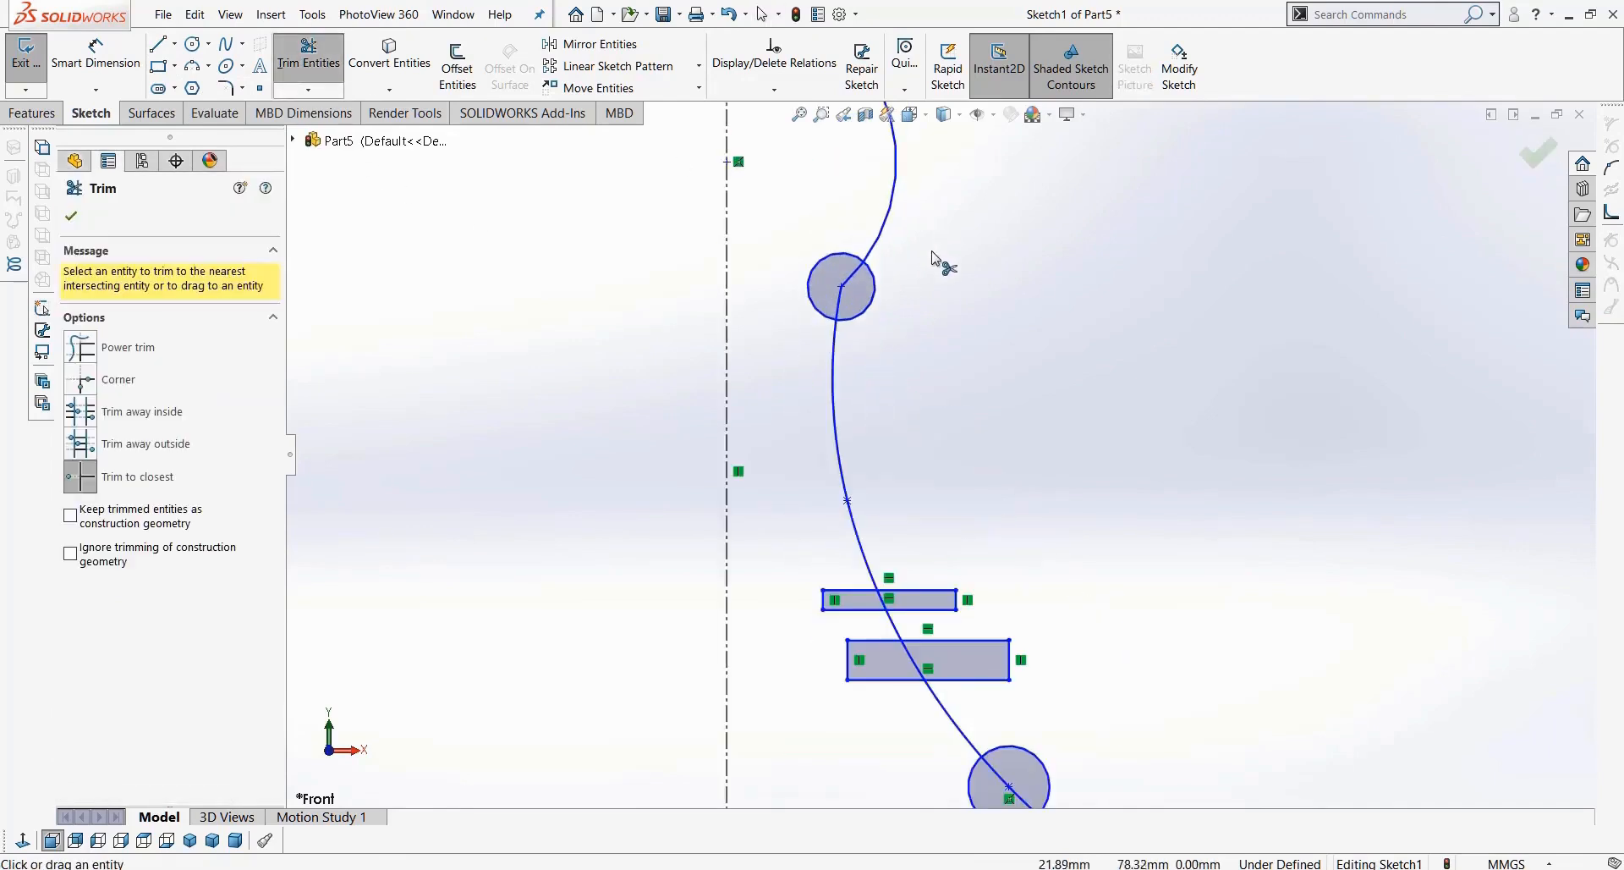
{"action": "left_click", "coordinate": [818, 284]}
{"action": "left_click", "coordinate": [851, 283]}
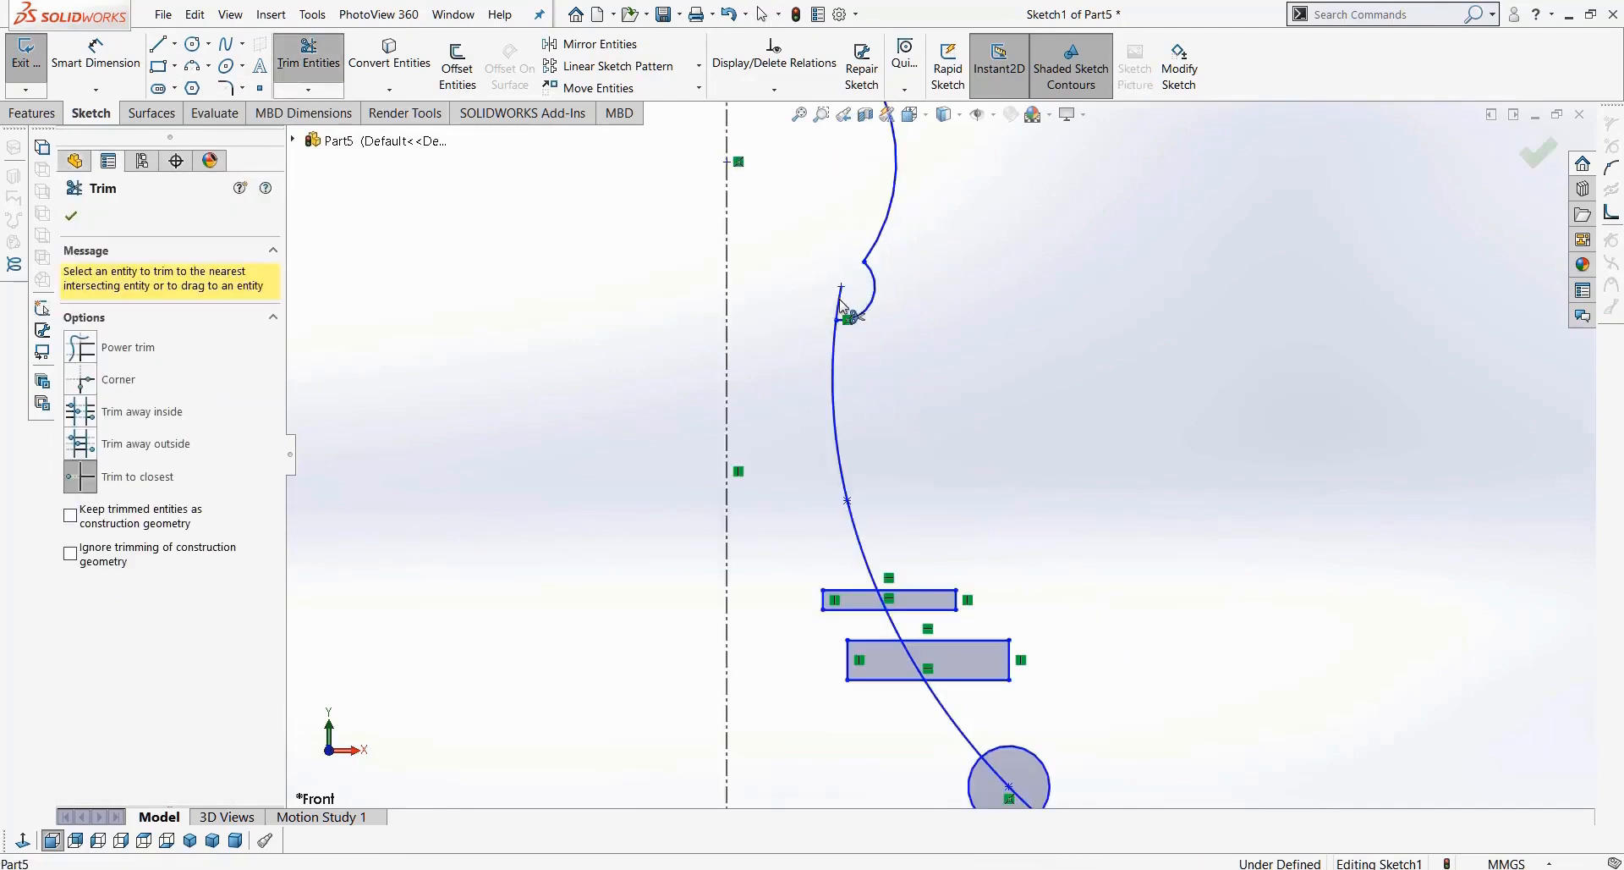
{"action": "left_click", "coordinate": [841, 301]}
{"action": "left_click", "coordinate": [859, 446]}
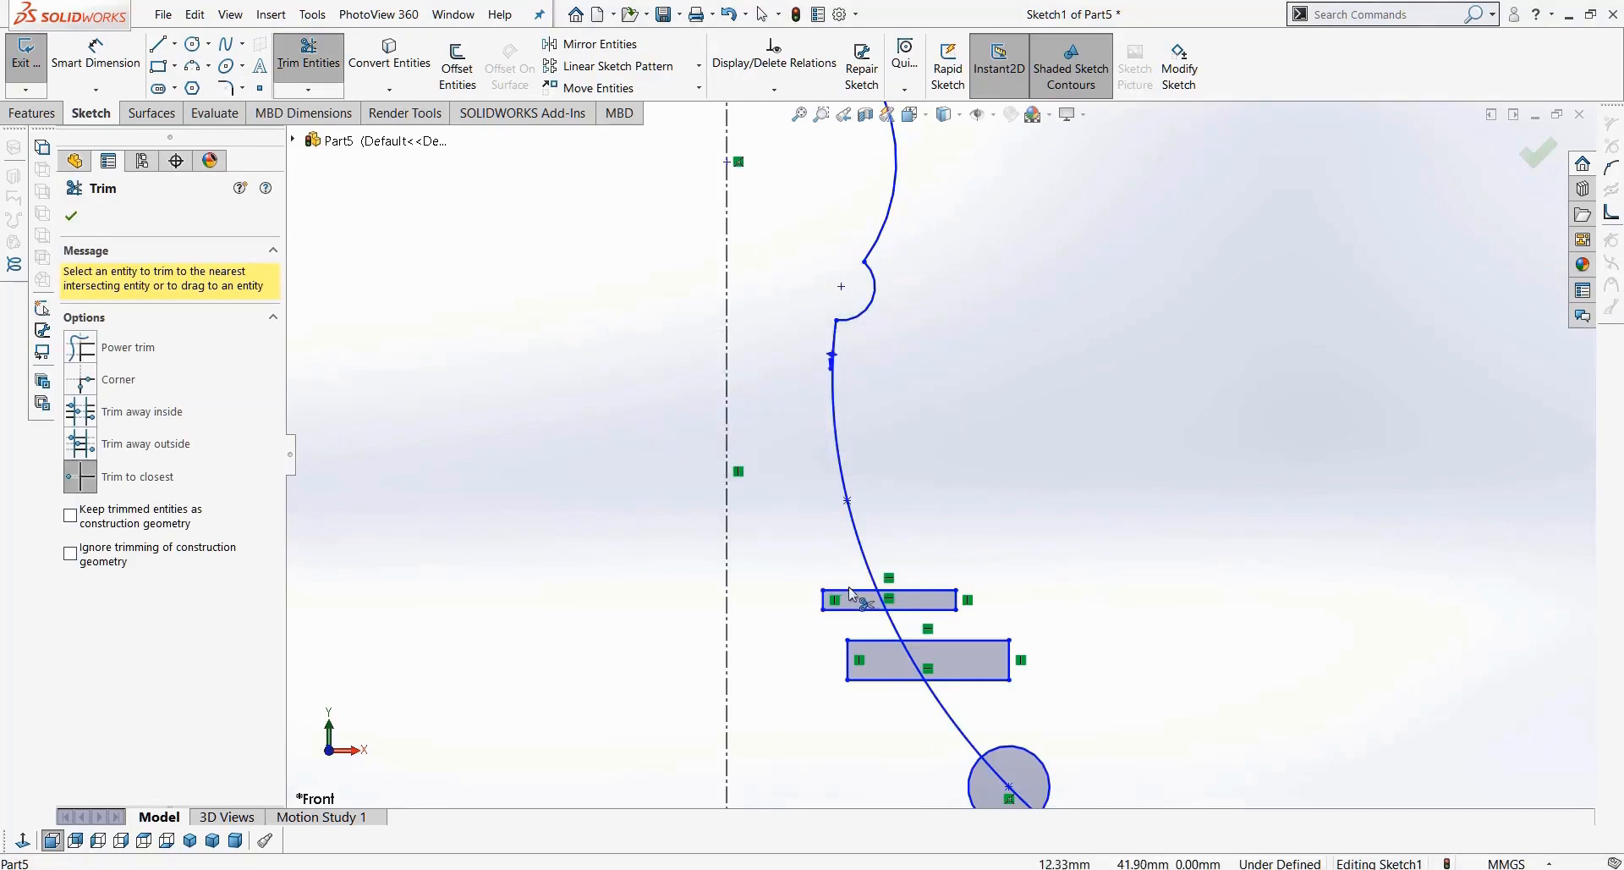
Step: Trim the upper rectangle's part outside the spline and the spline segment inside it to leave an inward groove
{"action": "left_click", "coordinate": [900, 609]}
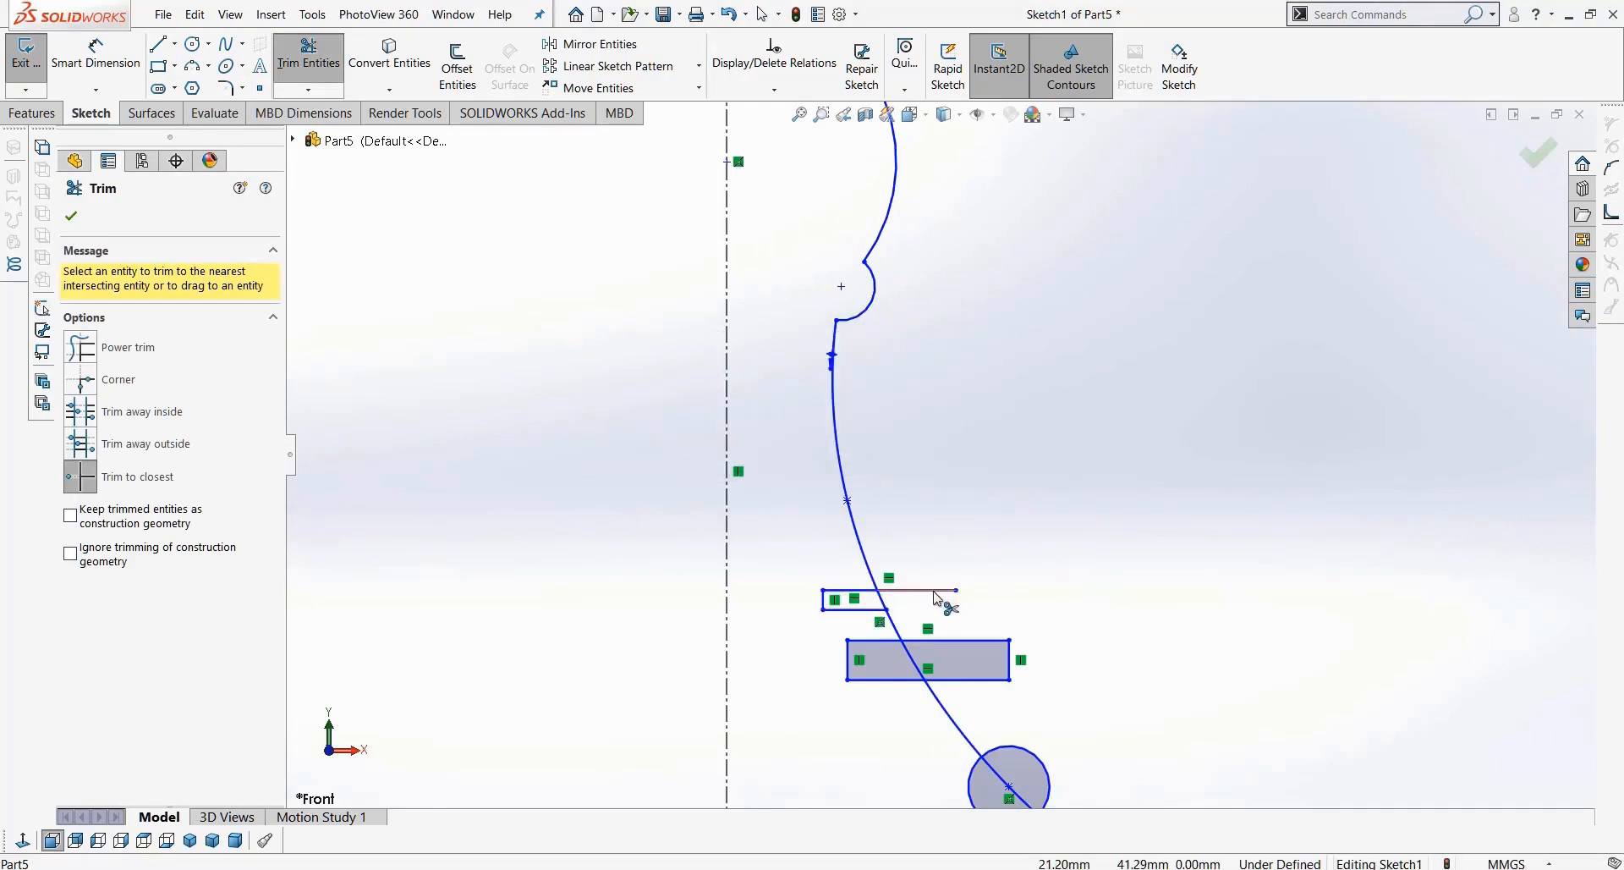
{"action": "left_click", "coordinate": [899, 591]}
{"action": "left_click", "coordinate": [882, 600]}
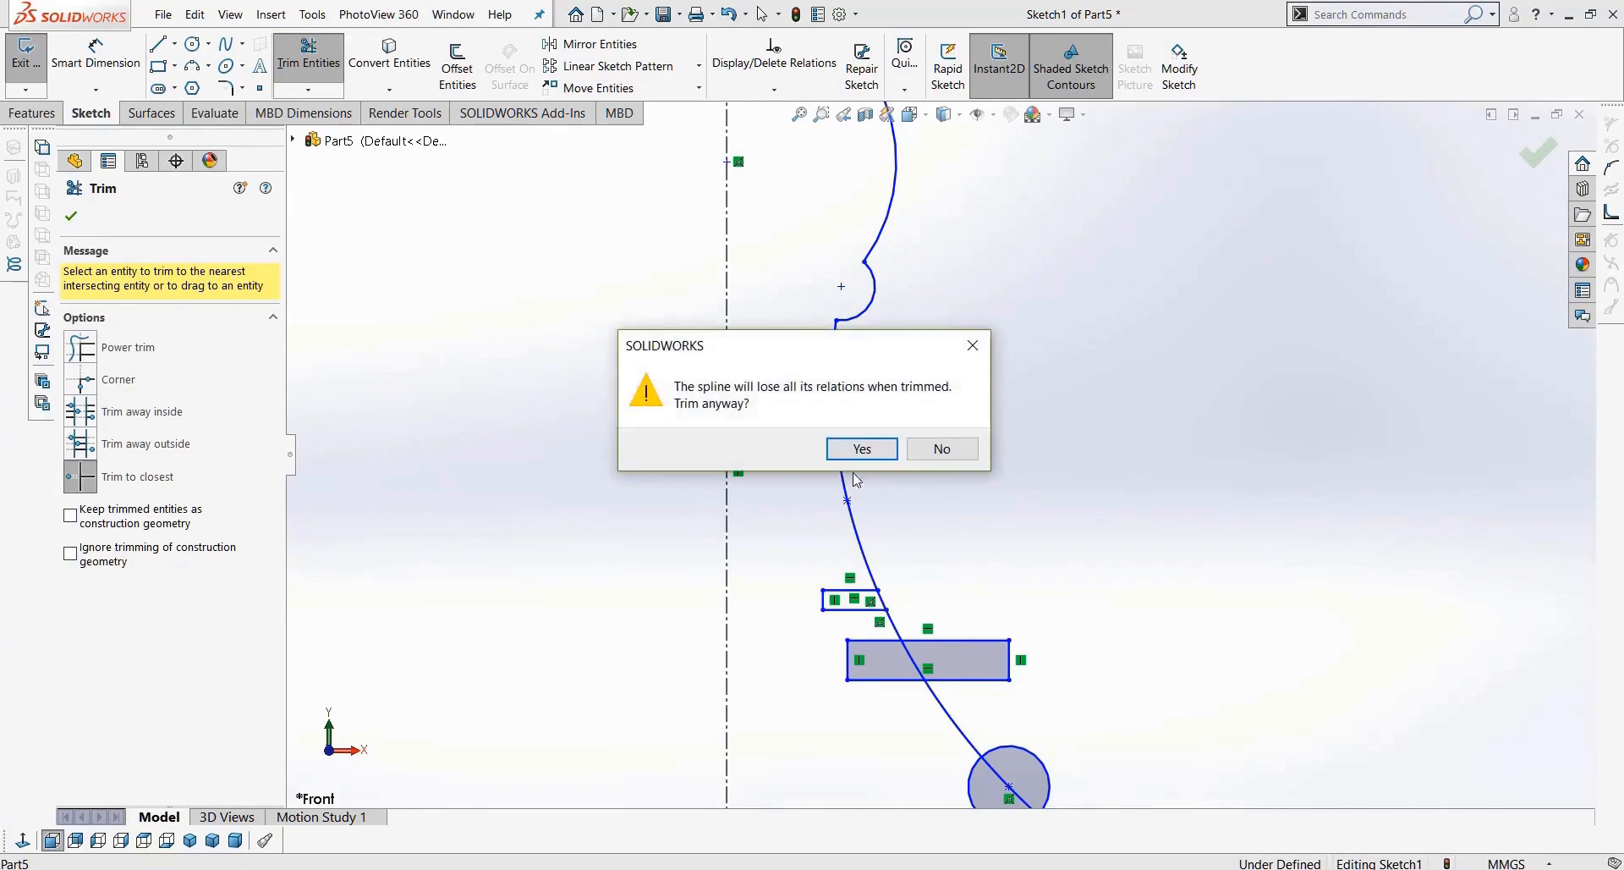
{"action": "left_click", "coordinate": [860, 446]}
Step: Trim the lower rectangle's part outside the spline and the spline segment crossing it to form a second inward groove
{"action": "scroll", "coordinate": [968, 707], "scroll_direction": "down", "scroll_amount": 3}
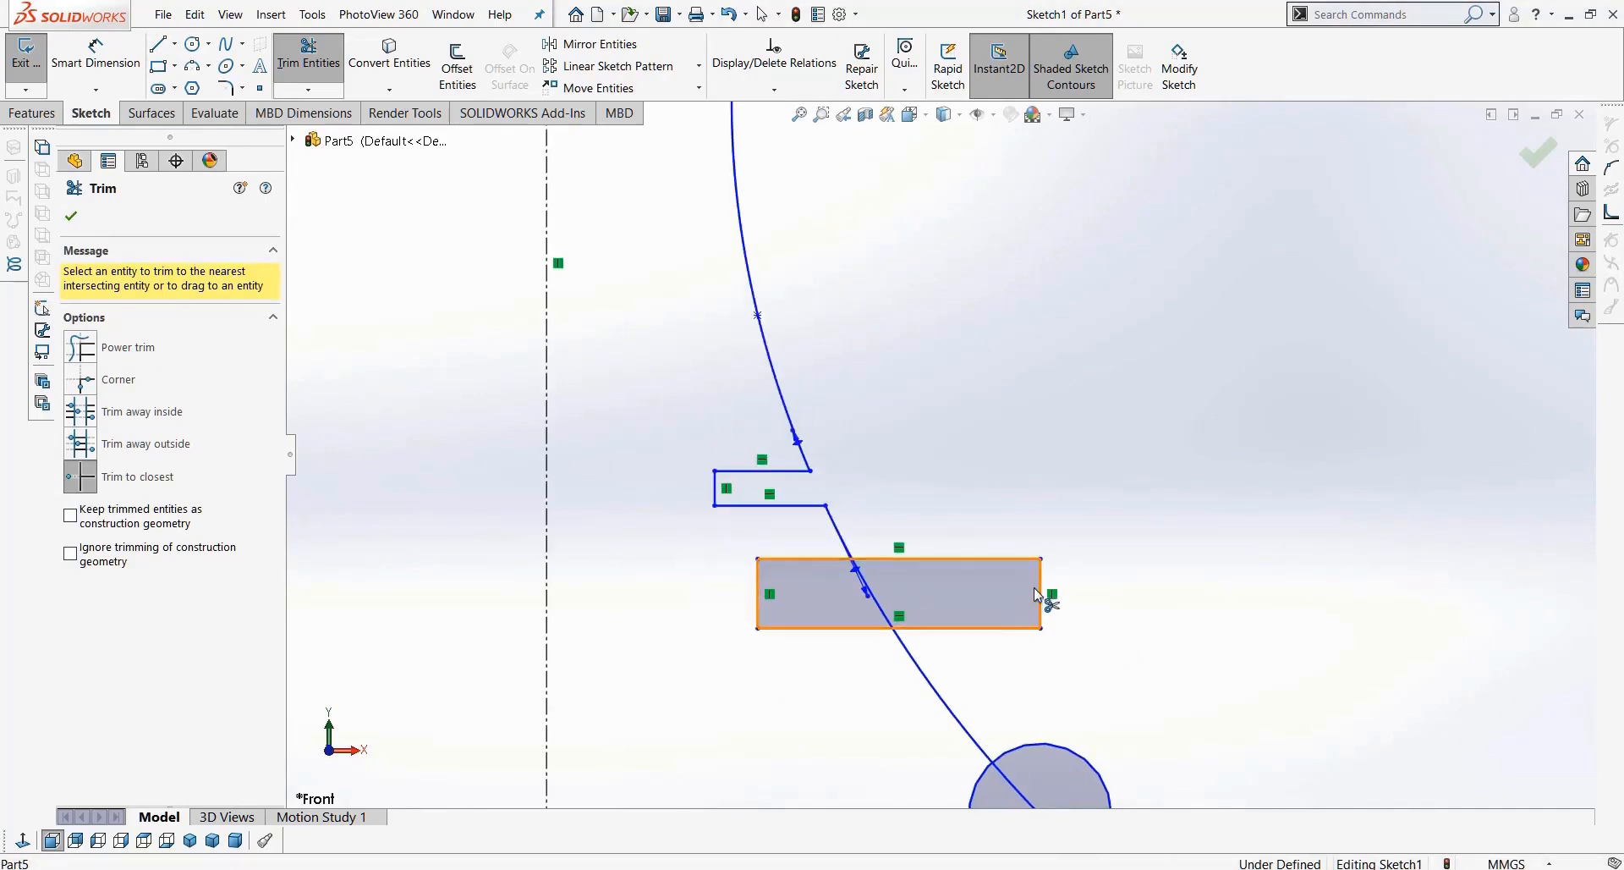
{"action": "left_click", "coordinate": [1039, 588]}
{"action": "left_click", "coordinate": [1003, 557]}
{"action": "left_click", "coordinate": [996, 627]}
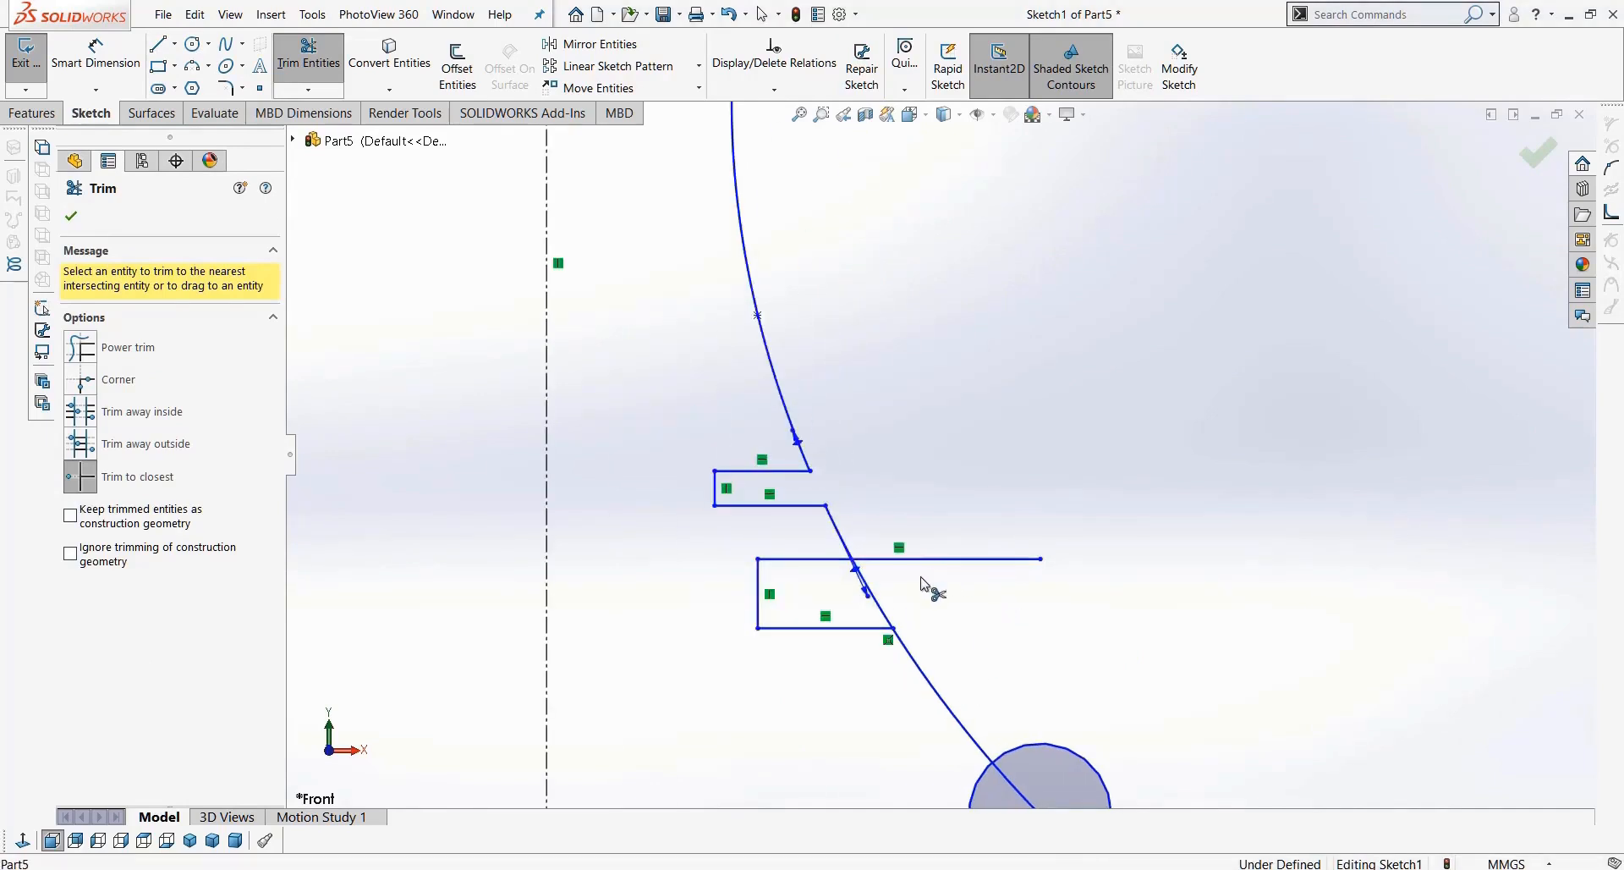
{"action": "left_click", "coordinate": [880, 606]}
{"action": "left_click", "coordinate": [859, 445]}
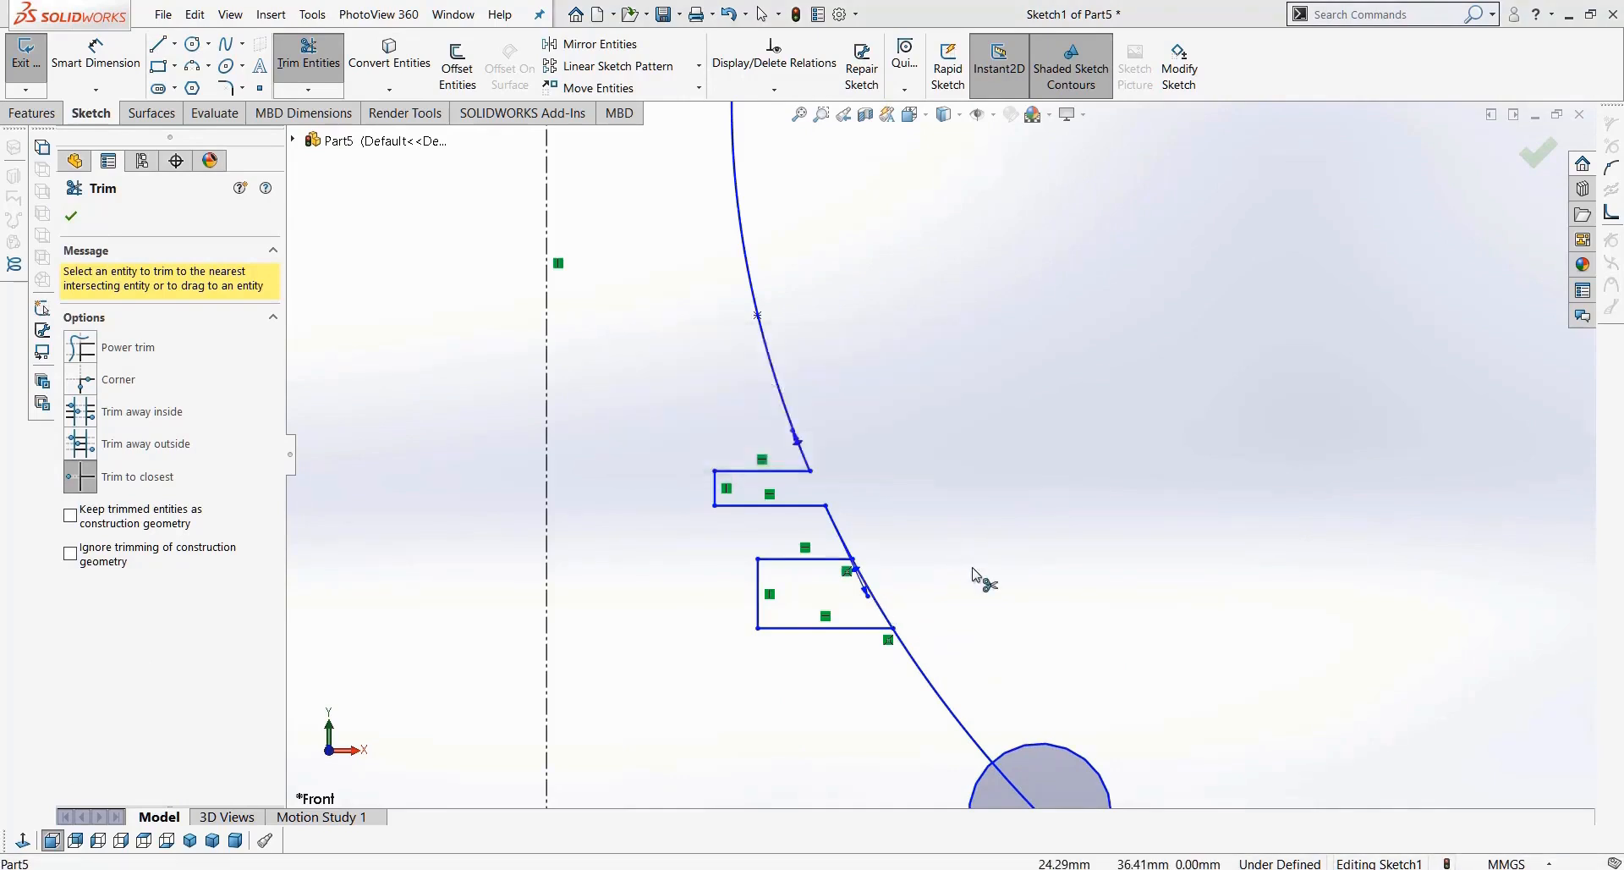
Step: Try to trim the two circles on the lower spline to their inner arcs
{"action": "scroll", "coordinate": [1009, 695], "scroll_direction": "up", "scroll_amount": 2}
{"action": "scroll", "coordinate": [1020, 698], "scroll_direction": "down", "scroll_amount": 1}
{"action": "left_click", "coordinate": [1034, 643]}
{"action": "left_click", "coordinate": [1020, 665]}
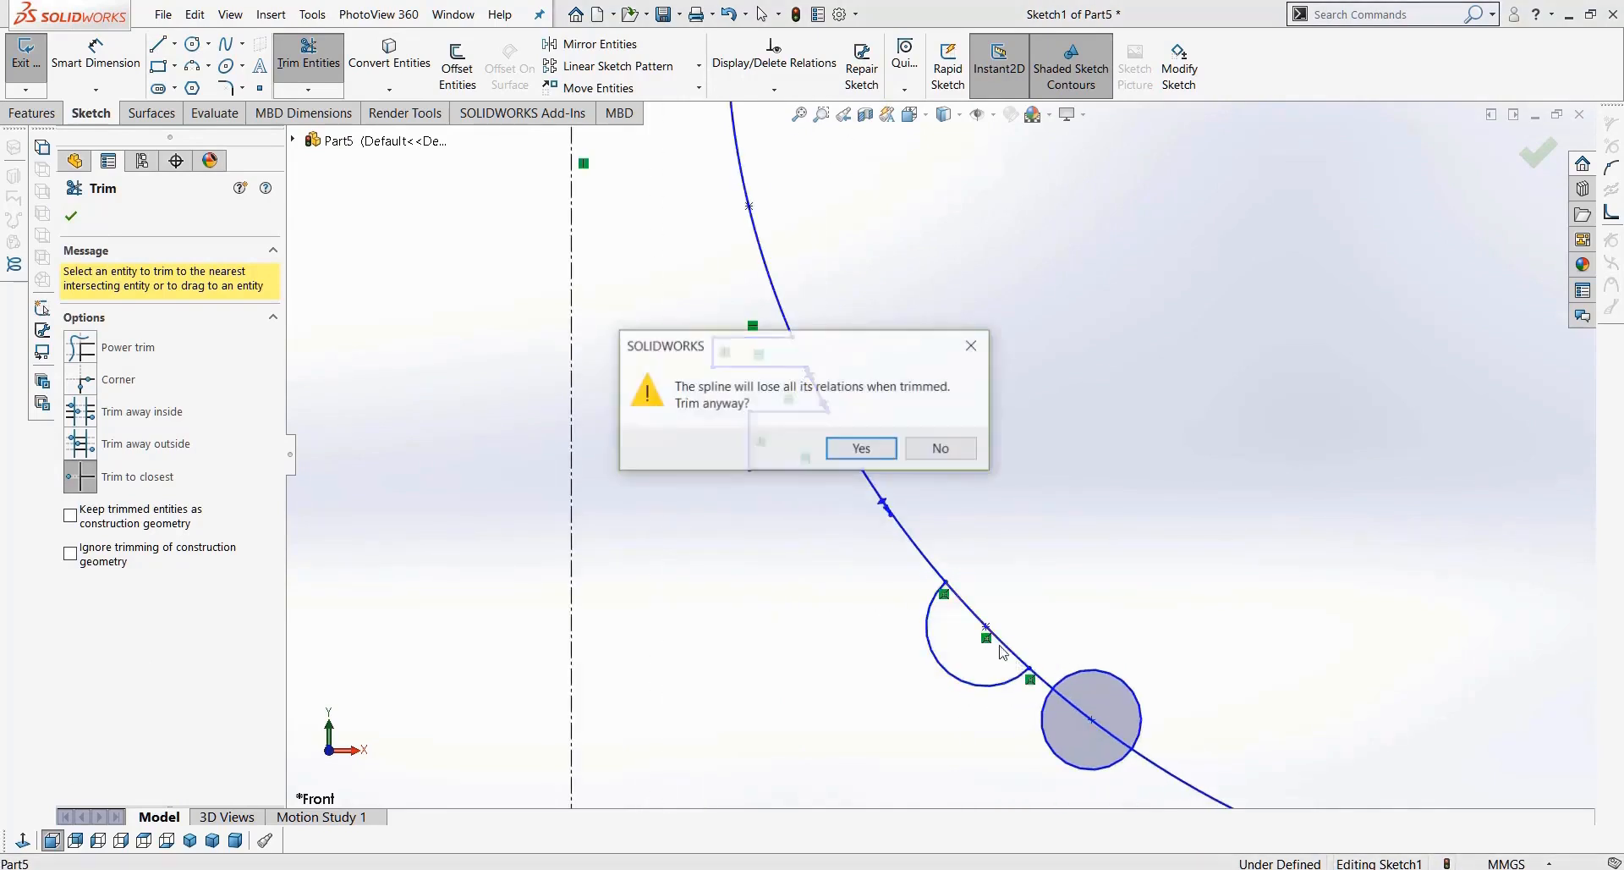
{"action": "left_click", "coordinate": [860, 448]}
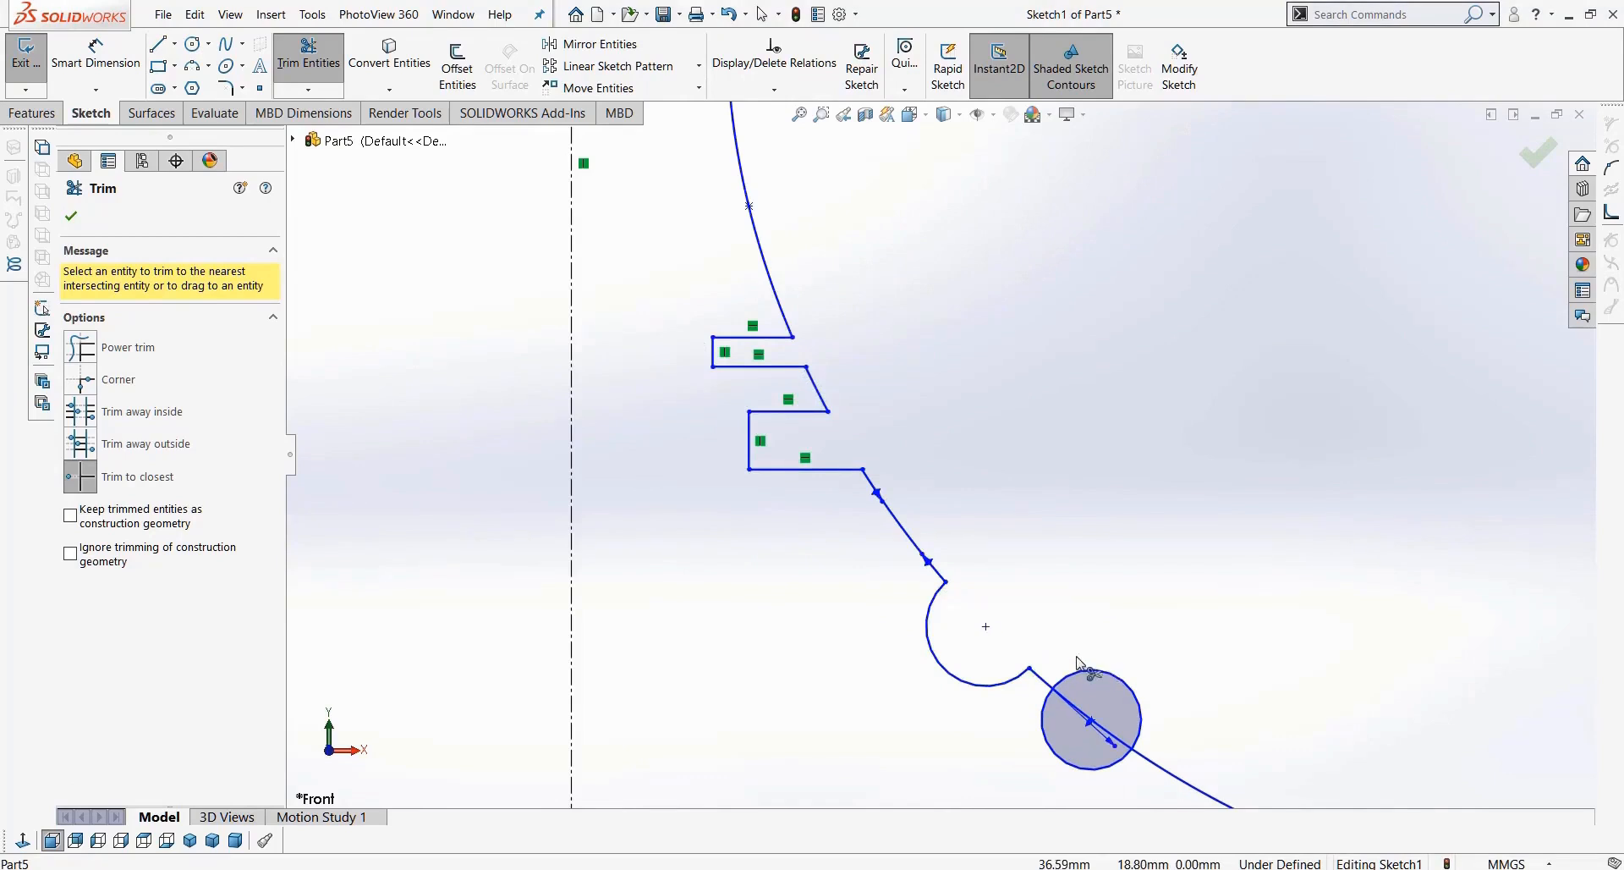
{"action": "left_click", "coordinate": [1137, 704]}
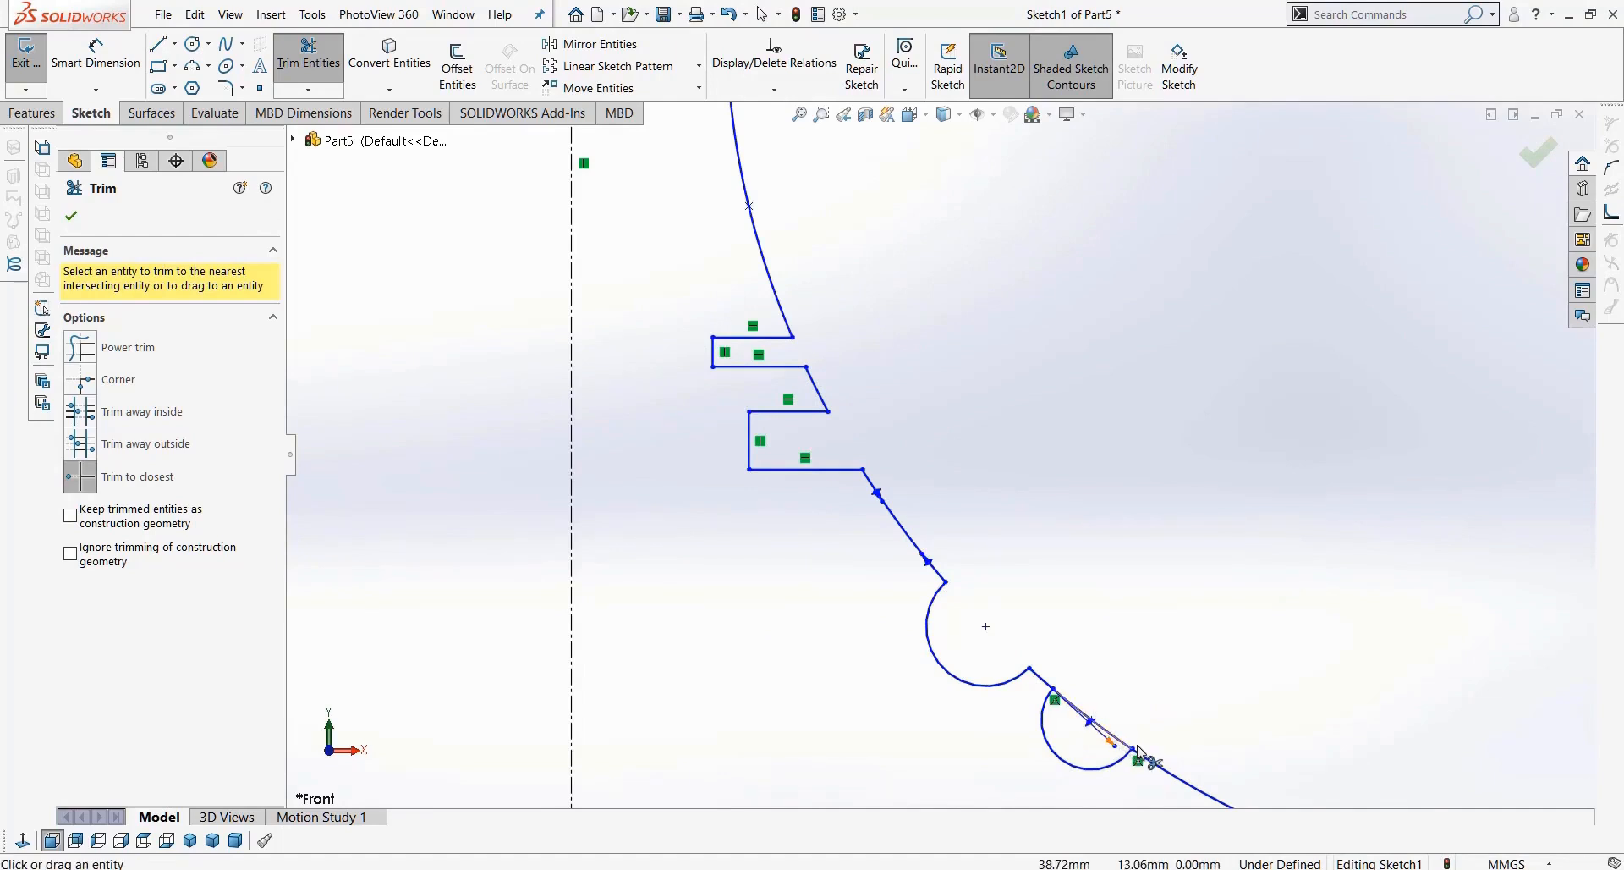
Step: Undo the trims of the two lower circles and of the spline between them
{"action": "key", "text": "ctrl+z"}
{"action": "key", "text": "ctrl+z"}
{"action": "key", "text": "ctrl+z"}
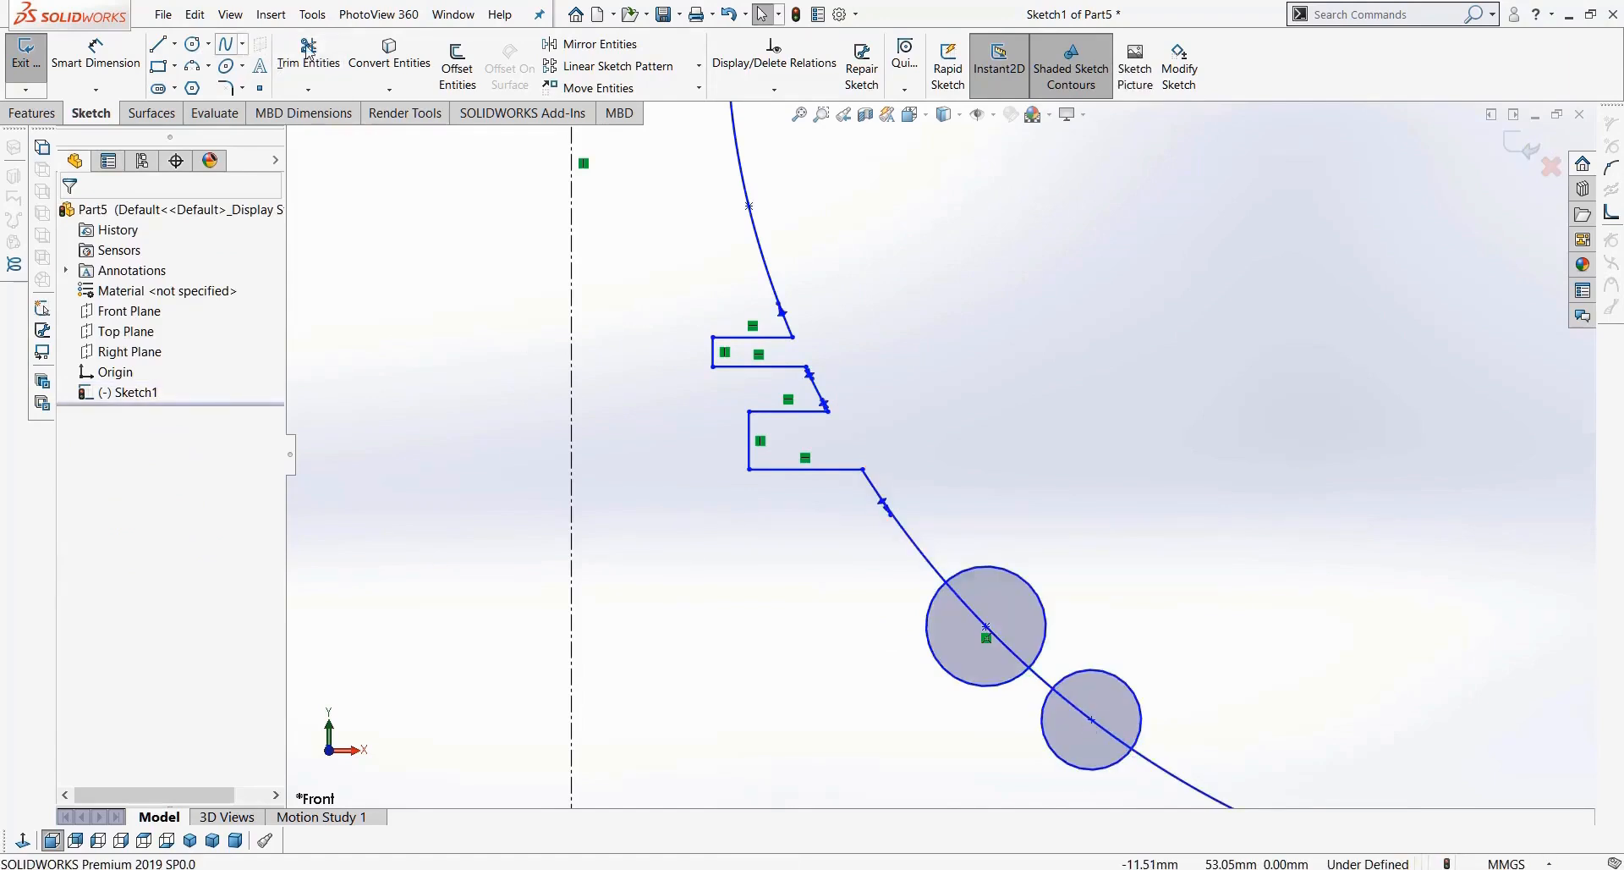
Step: Trim both circles on the lower spline to their outer arcs and remove the spline segments inside them
{"action": "left_click", "coordinate": [313, 52]}
{"action": "left_click", "coordinate": [955, 674]}
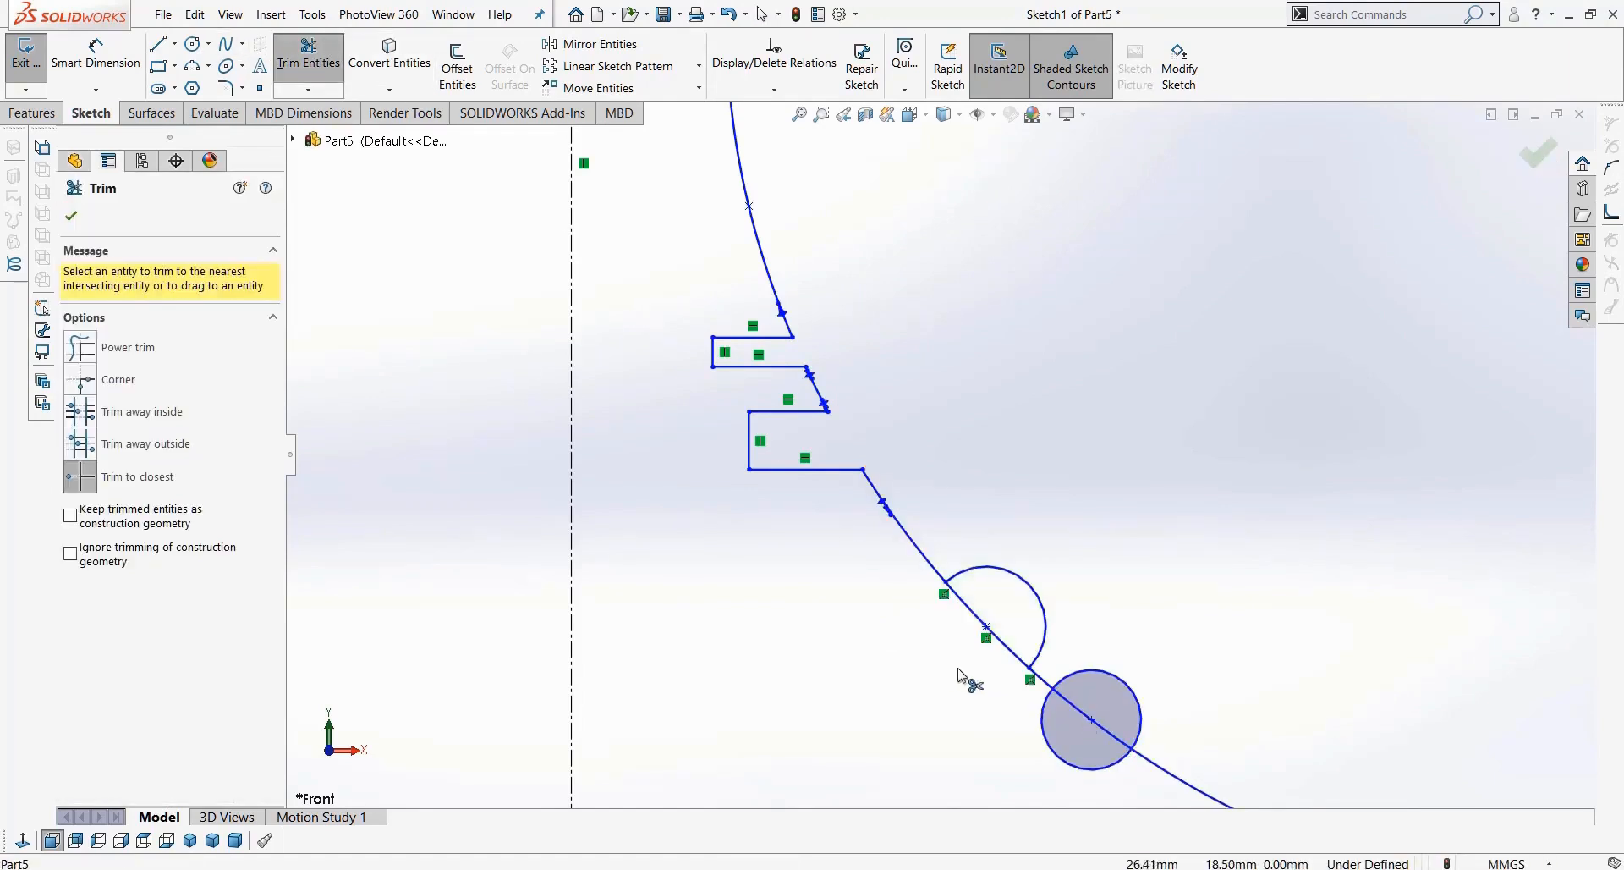
{"action": "left_click", "coordinate": [1016, 660]}
{"action": "left_click", "coordinate": [863, 448]}
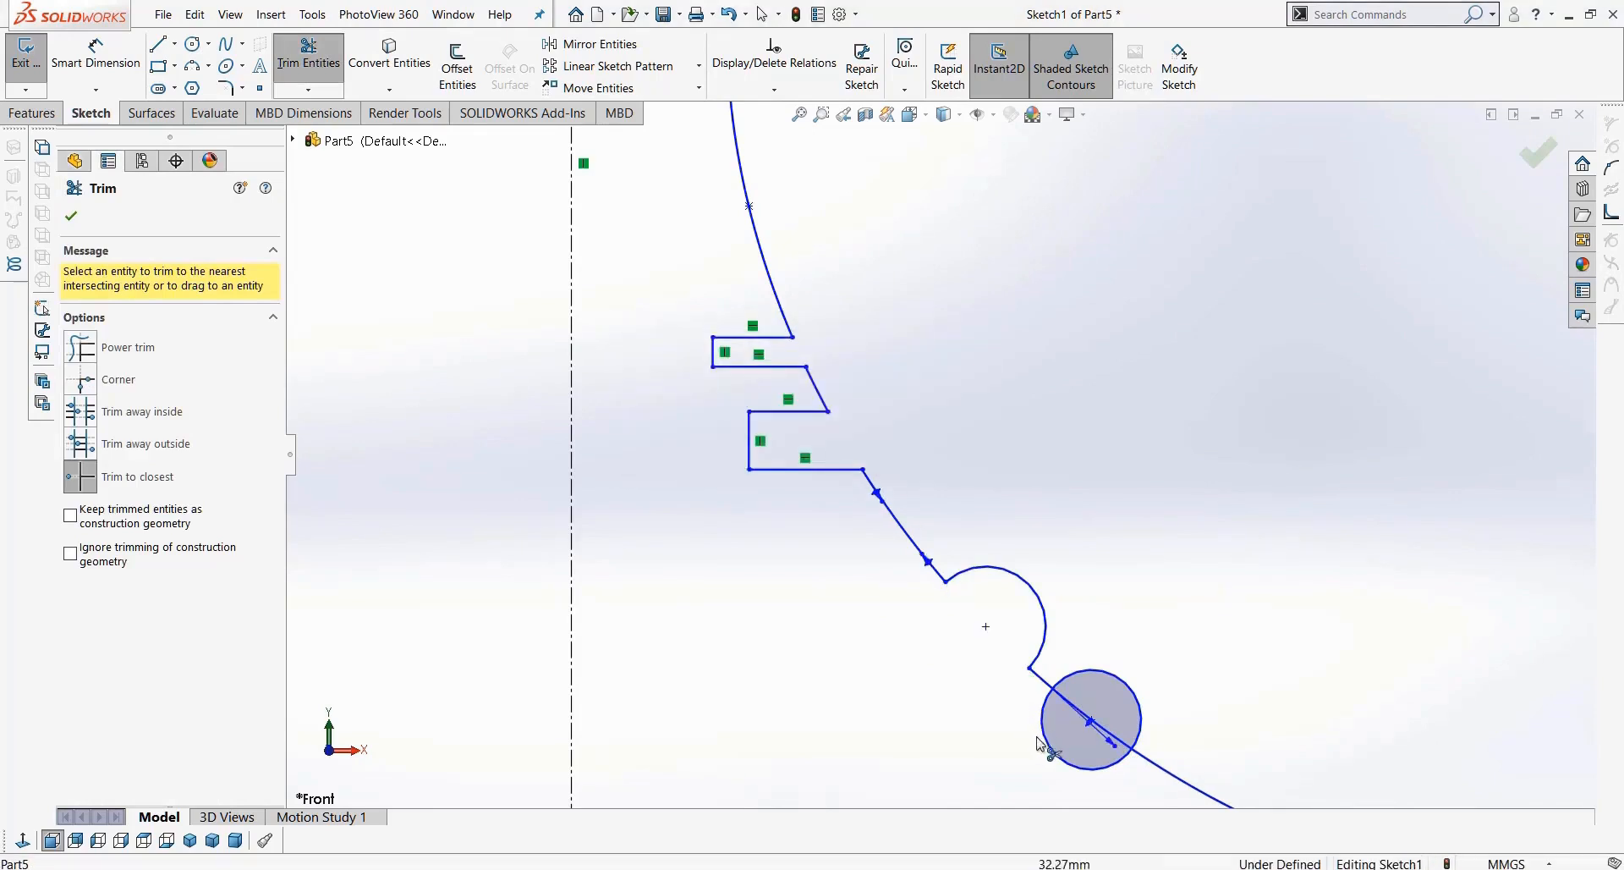
{"action": "left_click", "coordinate": [1059, 749]}
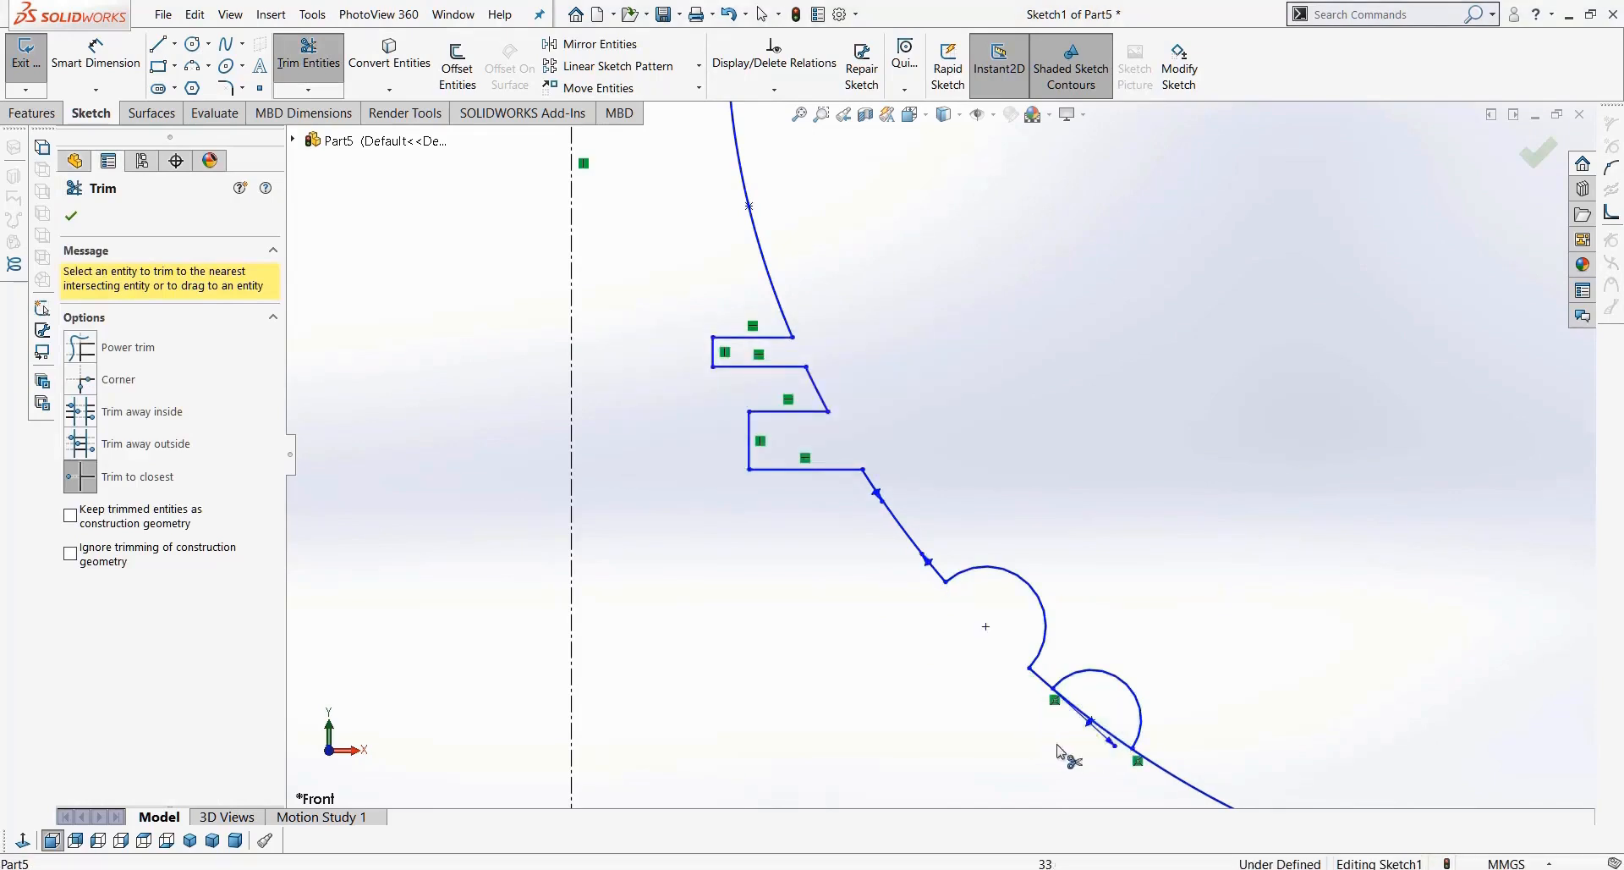
{"action": "left_click", "coordinate": [1121, 746]}
{"action": "left_click", "coordinate": [871, 455]}
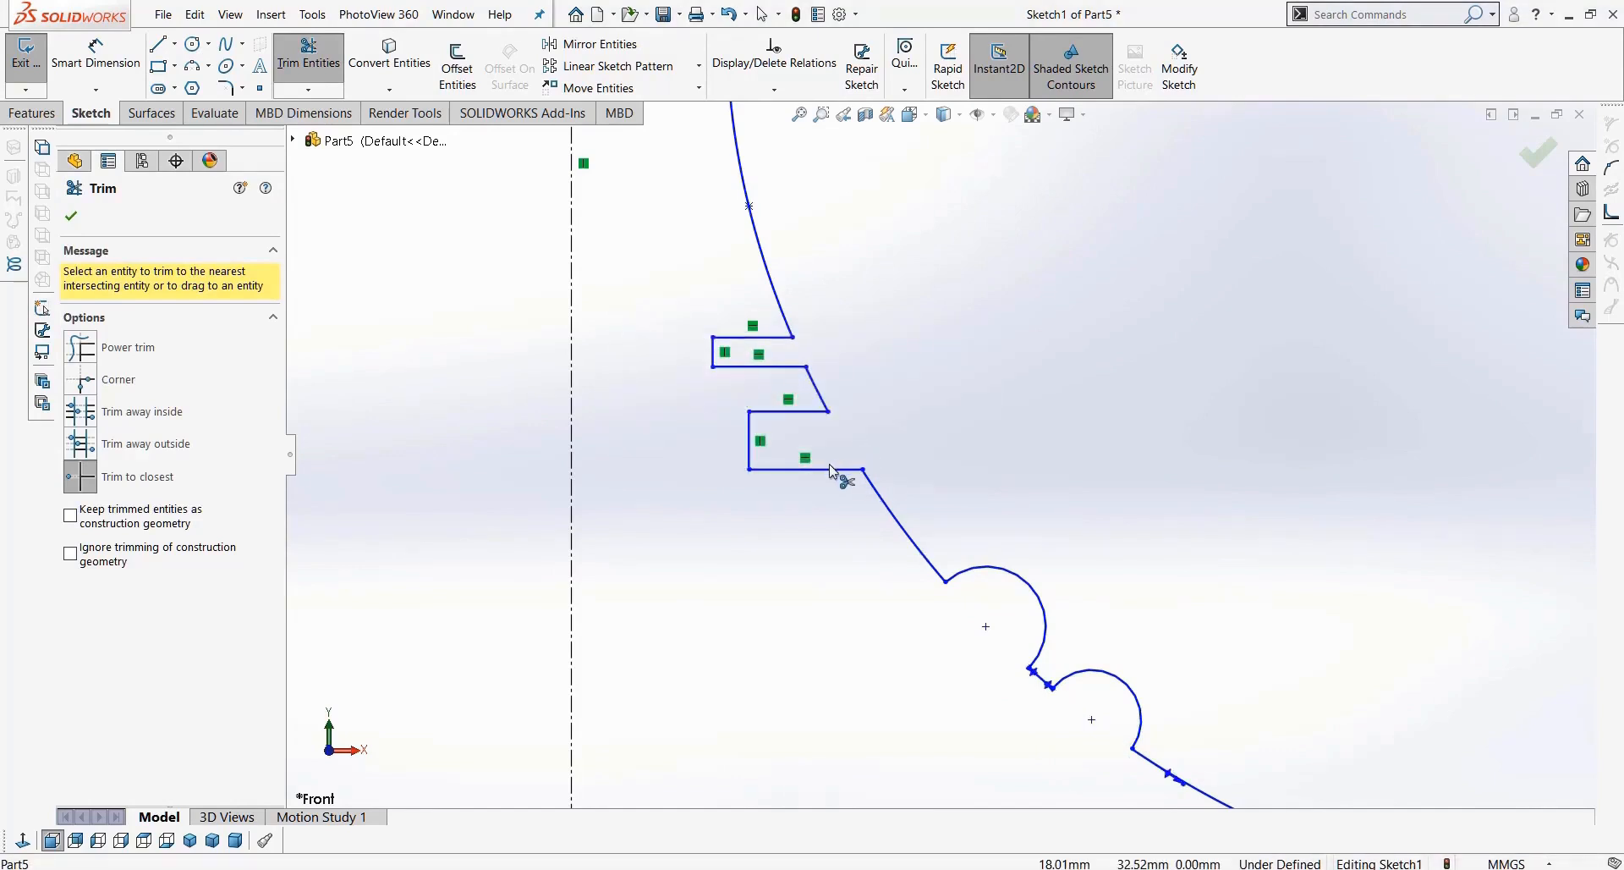
Step: Close the profile with a vertical line about 103 mm long from the head arc's upper end to the origin
{"action": "scroll", "coordinate": [829, 520], "scroll_direction": "up", "scroll_amount": 5}
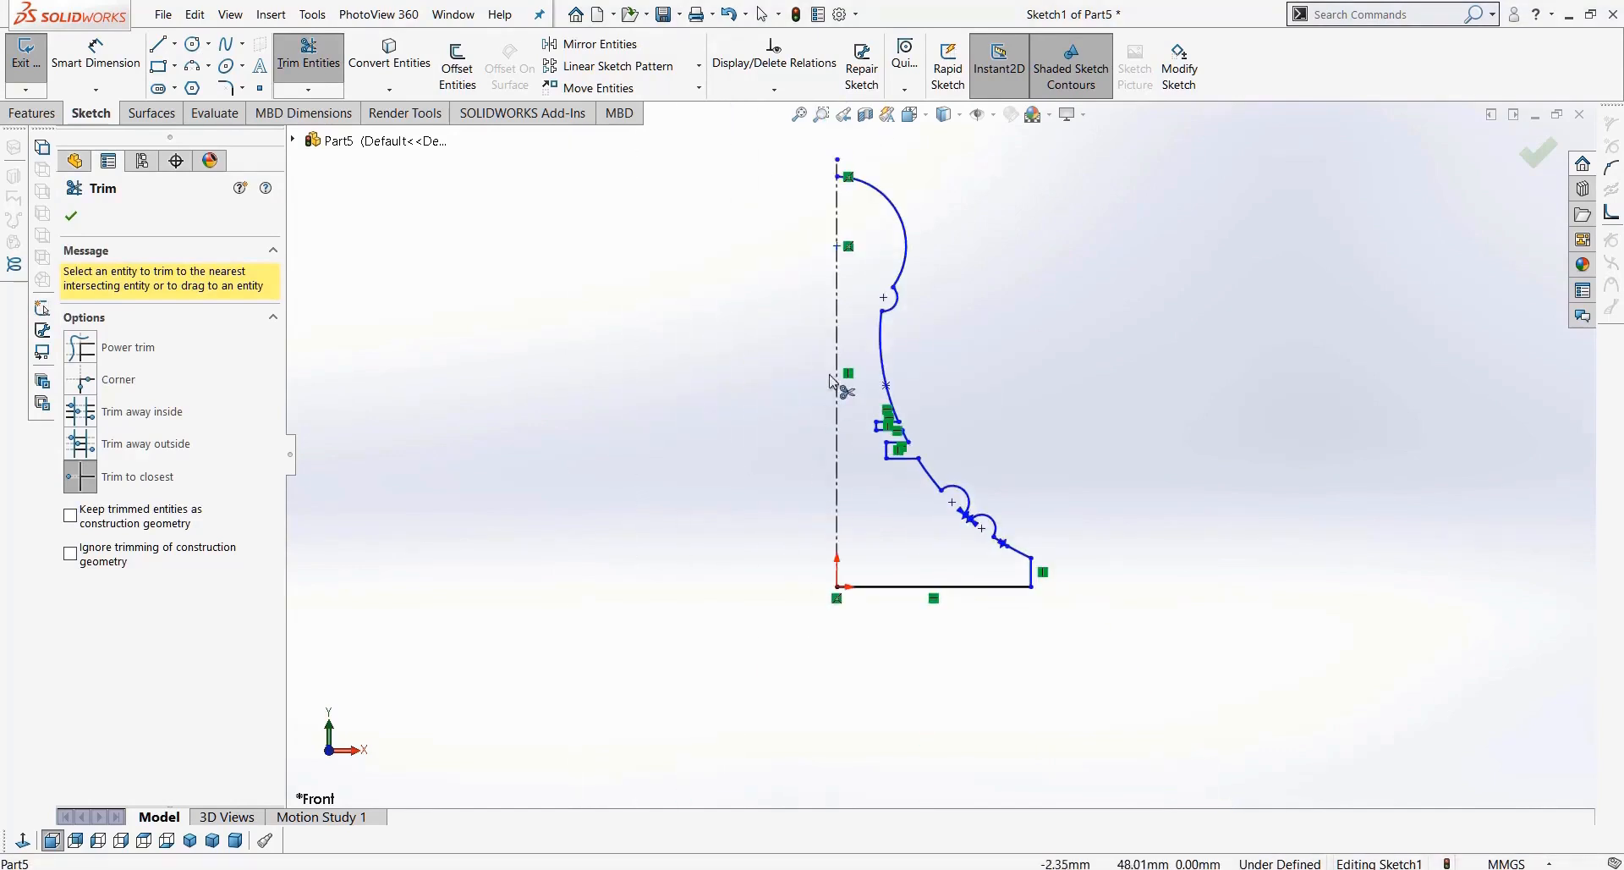
{"action": "scroll", "coordinate": [886, 246], "scroll_direction": "down", "scroll_amount": 2}
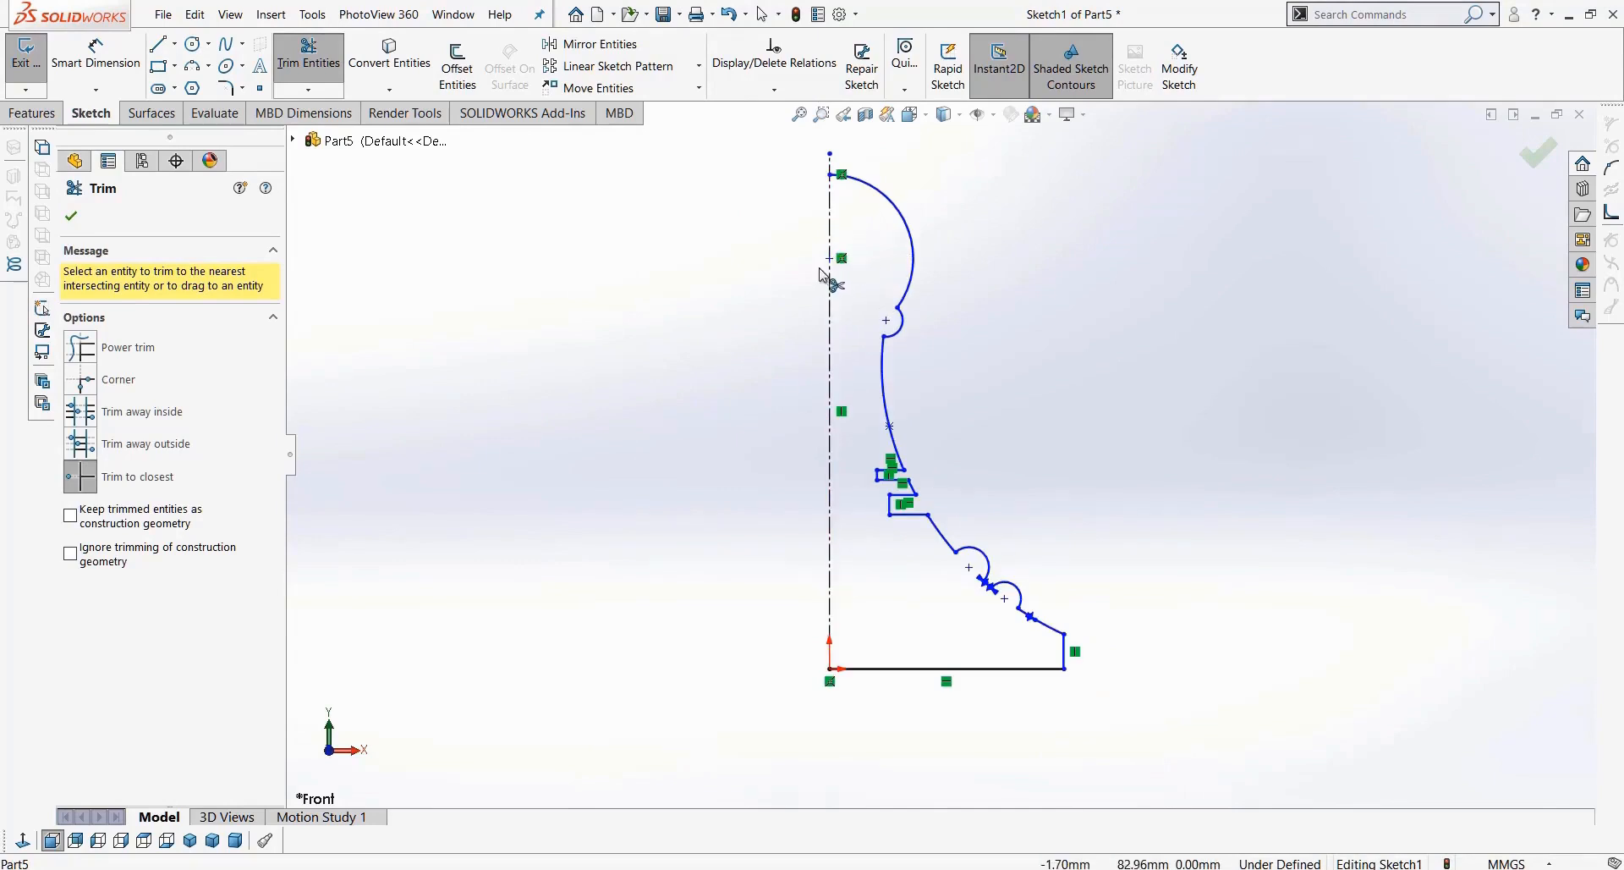
{"action": "left_click", "coordinate": [157, 44]}
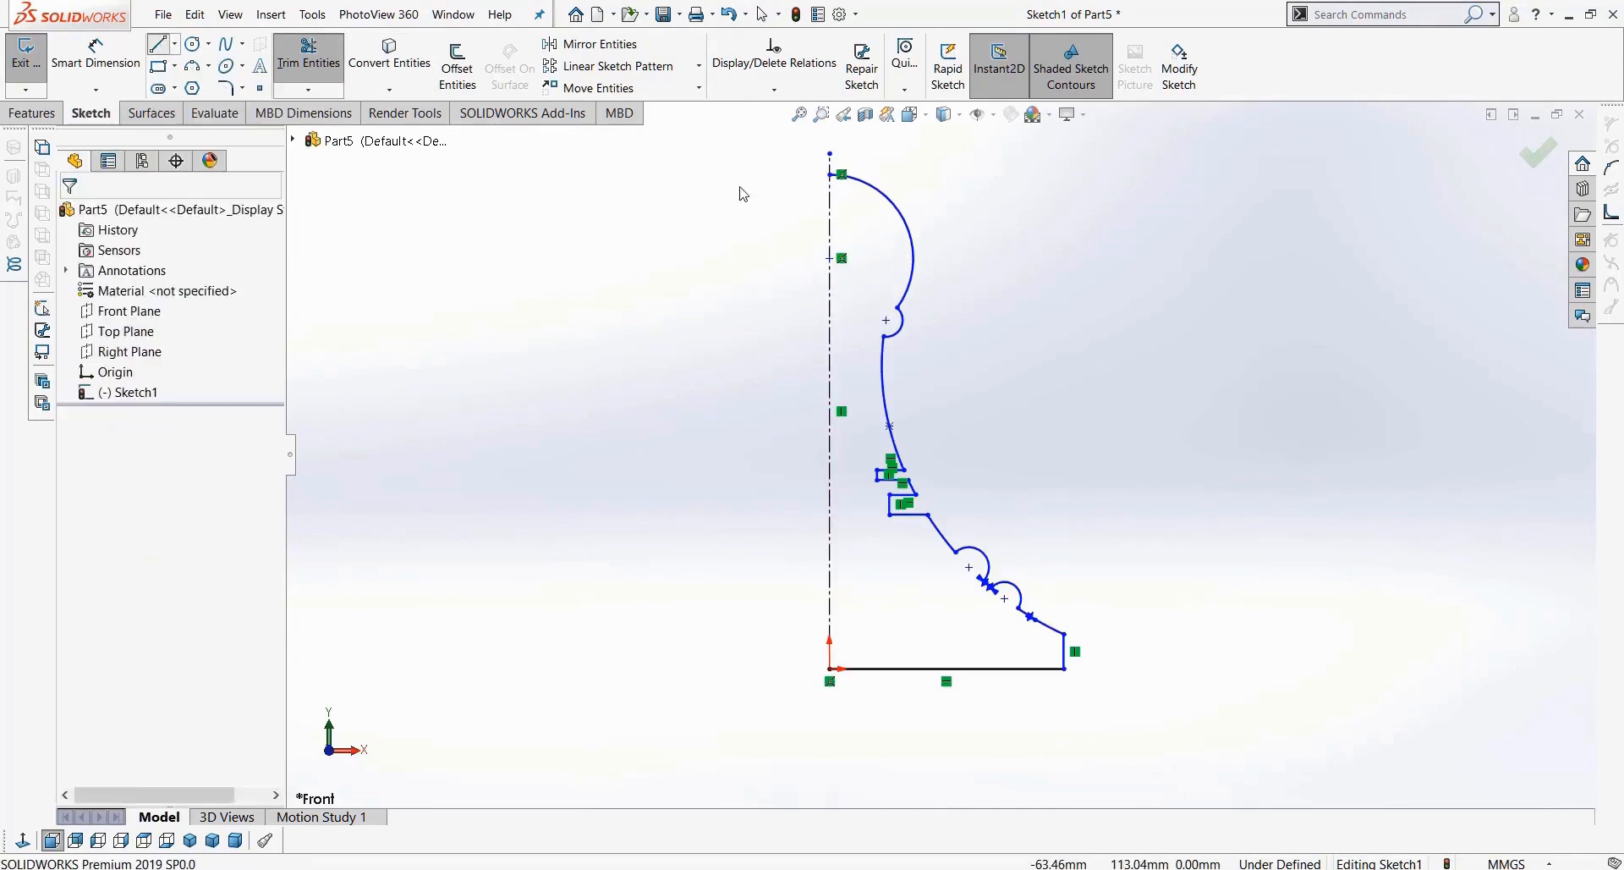
{"action": "left_click", "coordinate": [830, 175]}
{"action": "left_click", "coordinate": [830, 669]}
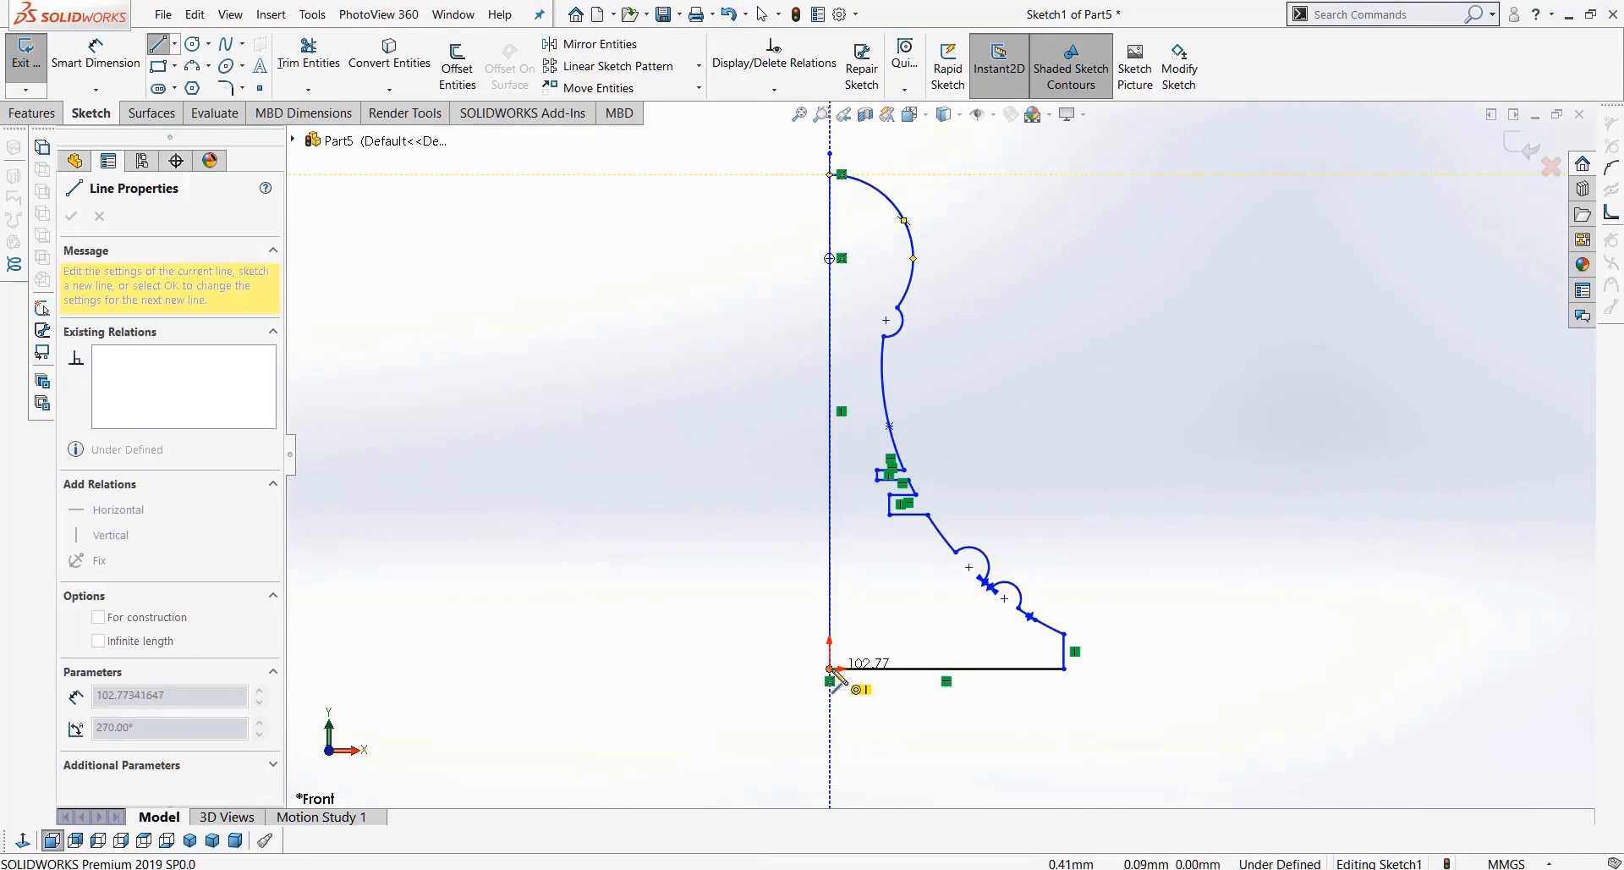
{"action": "left_click", "coordinate": [830, 668]}
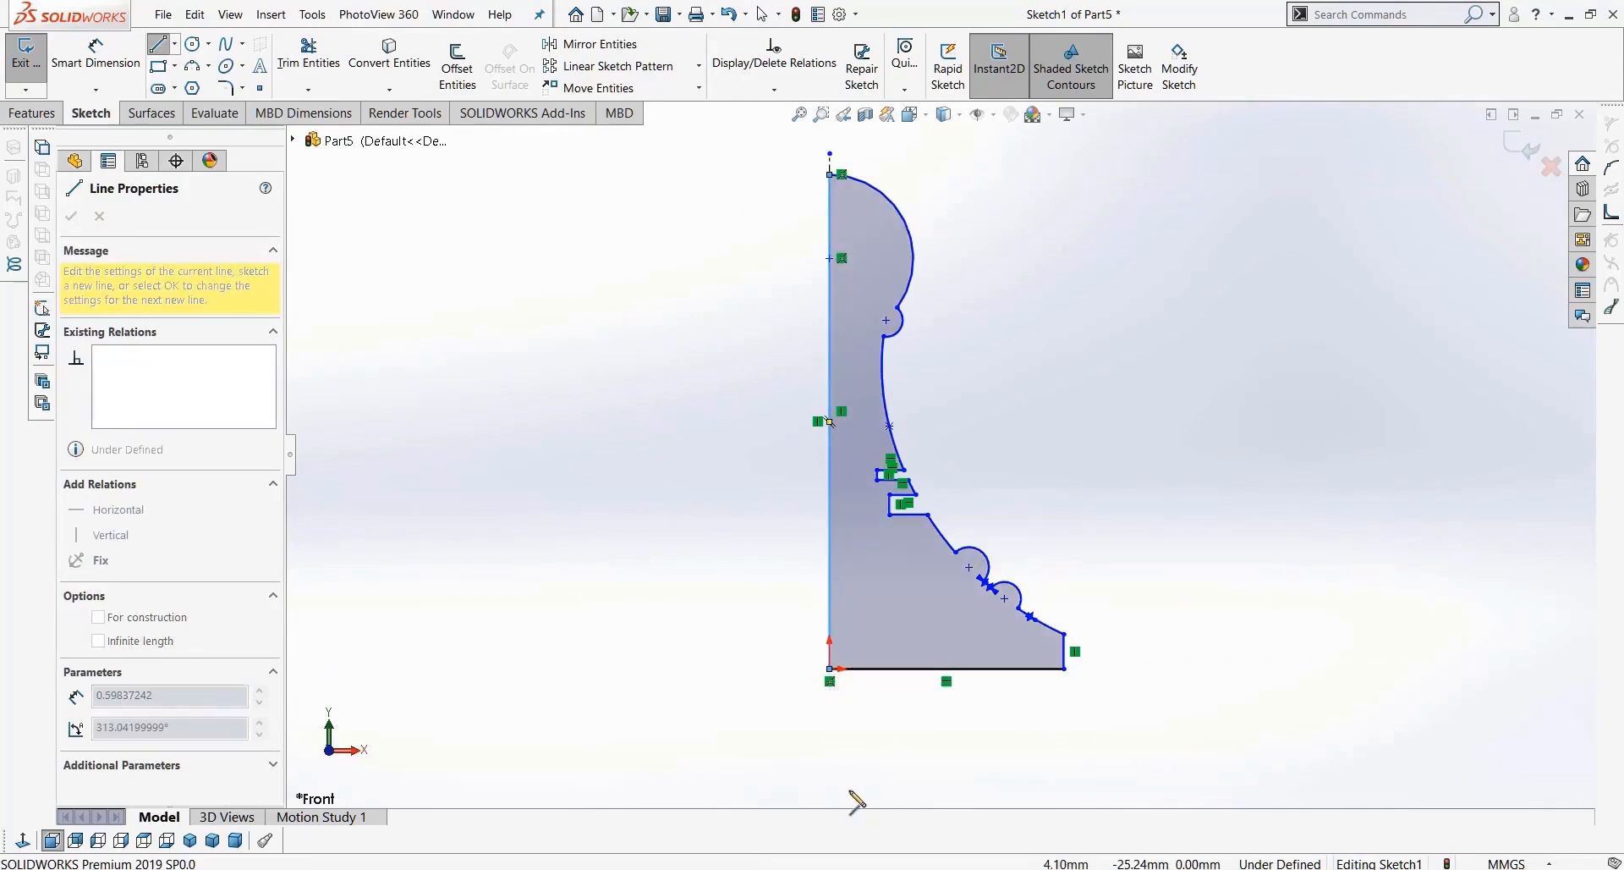
Step: Revolve the closed profile 360° about its vertical axis line into a solid pawn and view it from the side
{"action": "left_click", "coordinate": [33, 115]}
{"action": "left_click", "coordinate": [96, 79]}
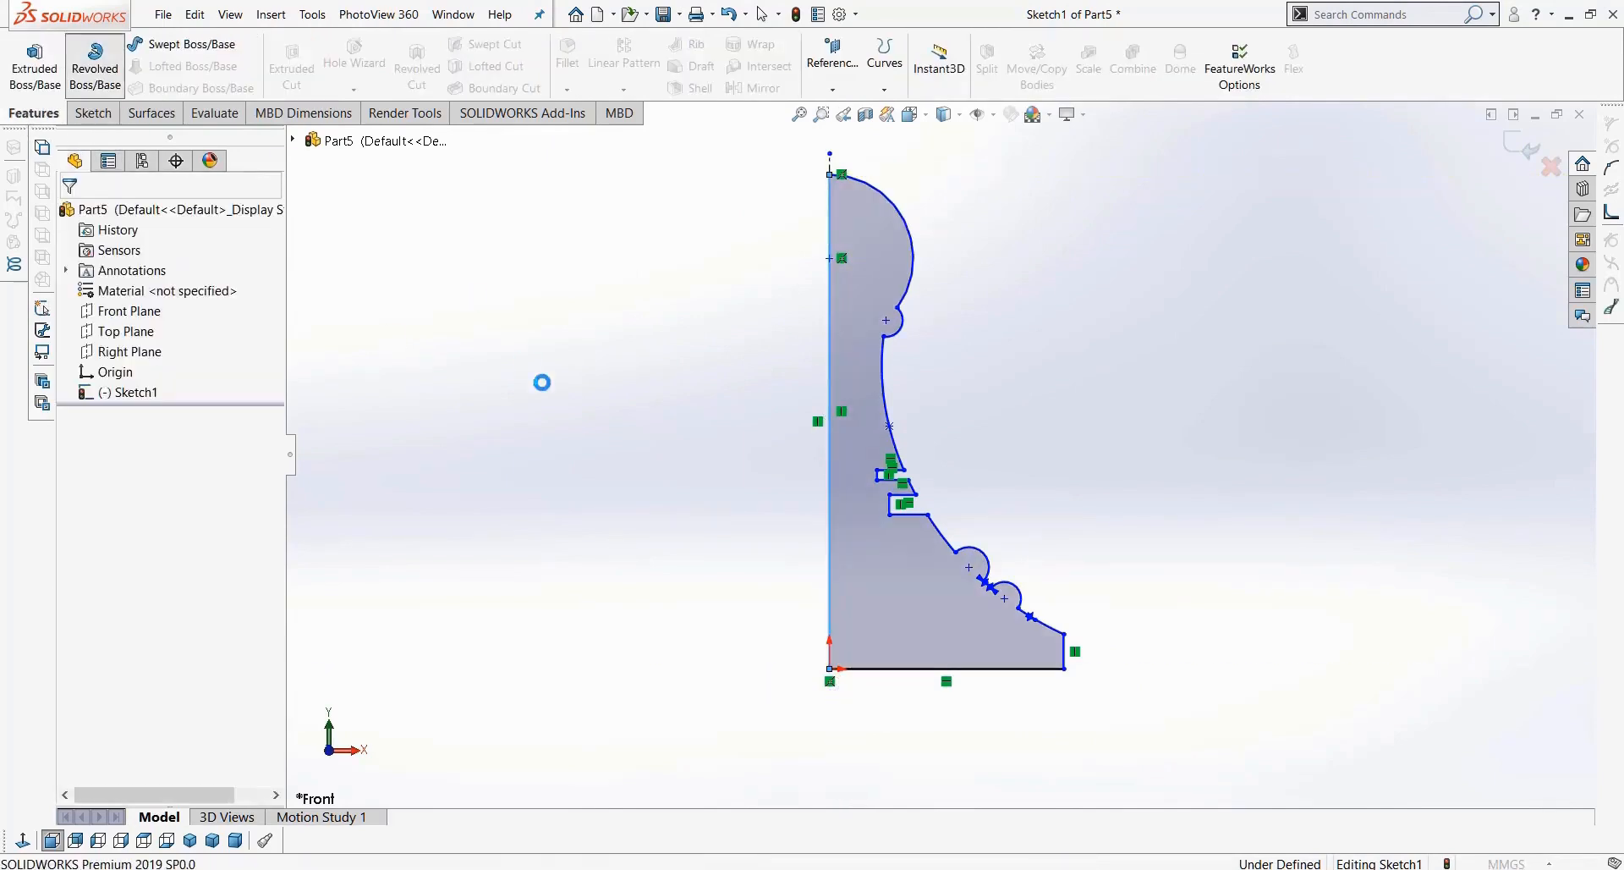
{"action": "left_click", "coordinate": [72, 216]}
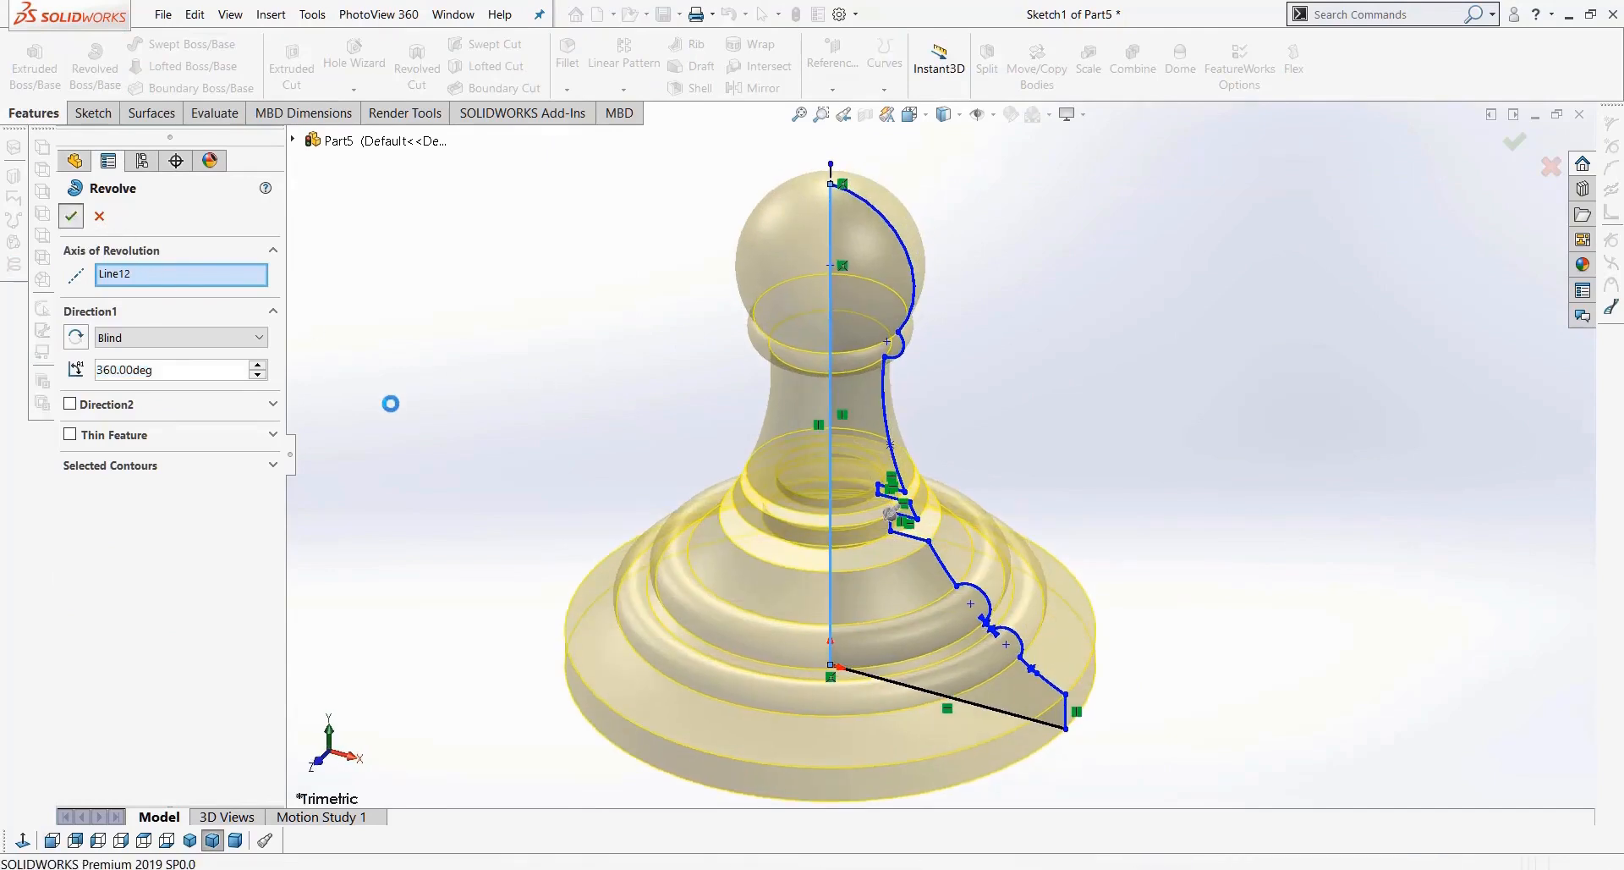
{"action": "scroll", "coordinate": [640, 459], "scroll_direction": "up", "scroll_amount": 3}
{"action": "middle_click_drag", "start_coordinate": [649, 453], "coordinate": [875, 518]}
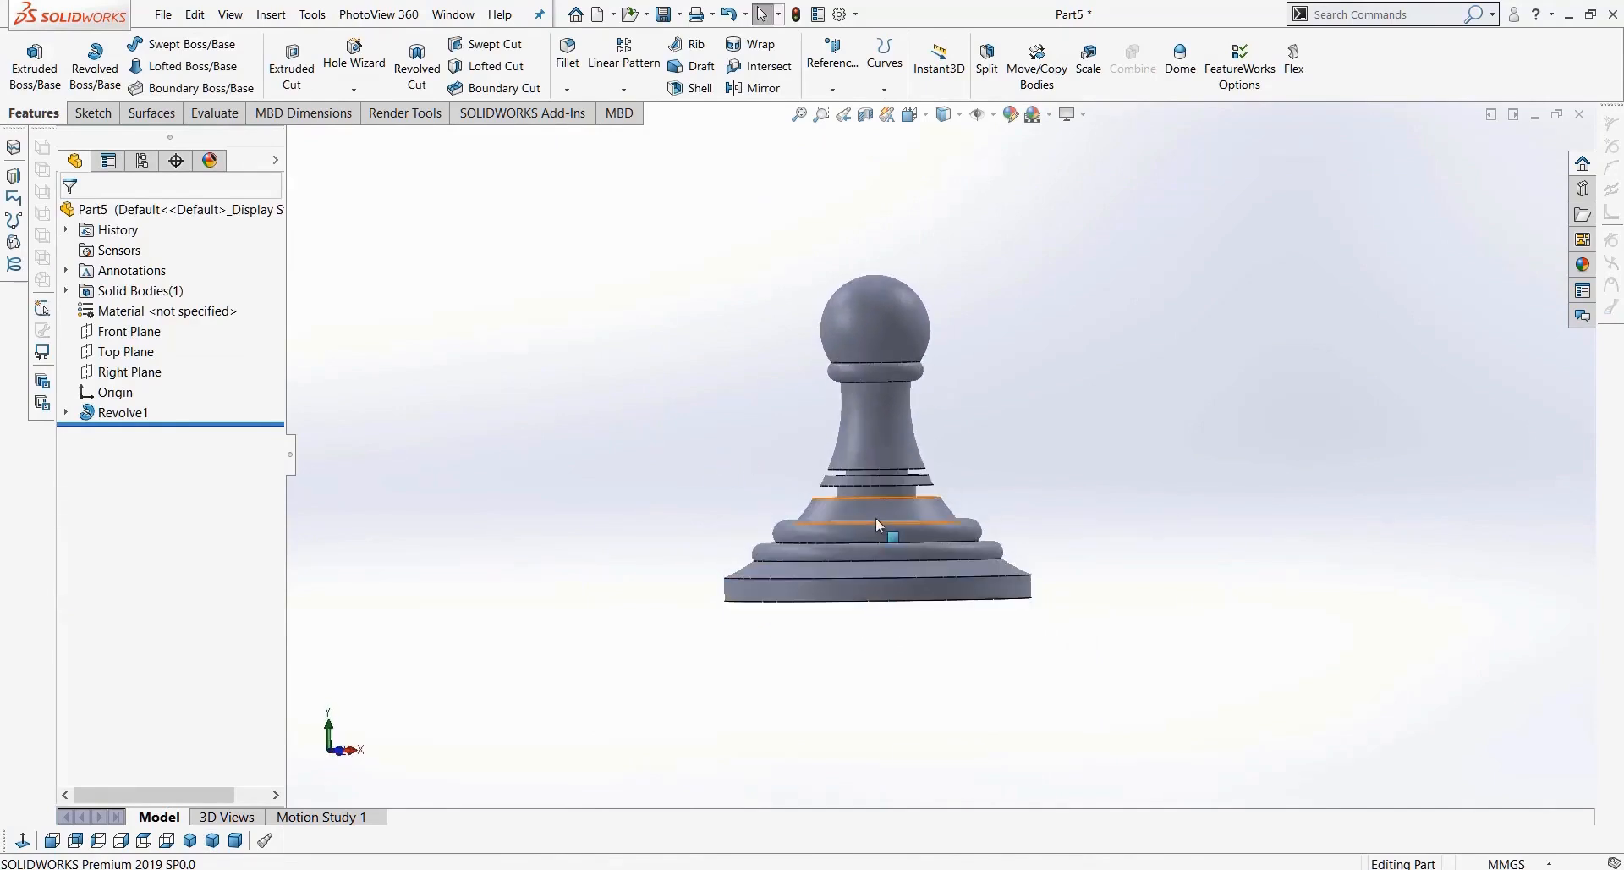
Step: Sketch a circle of about 3 mm radius on the Top Plane, straight below the origin near the base's outer rim
{"action": "scroll", "coordinate": [880, 512], "scroll_direction": "down", "scroll_amount": 2}
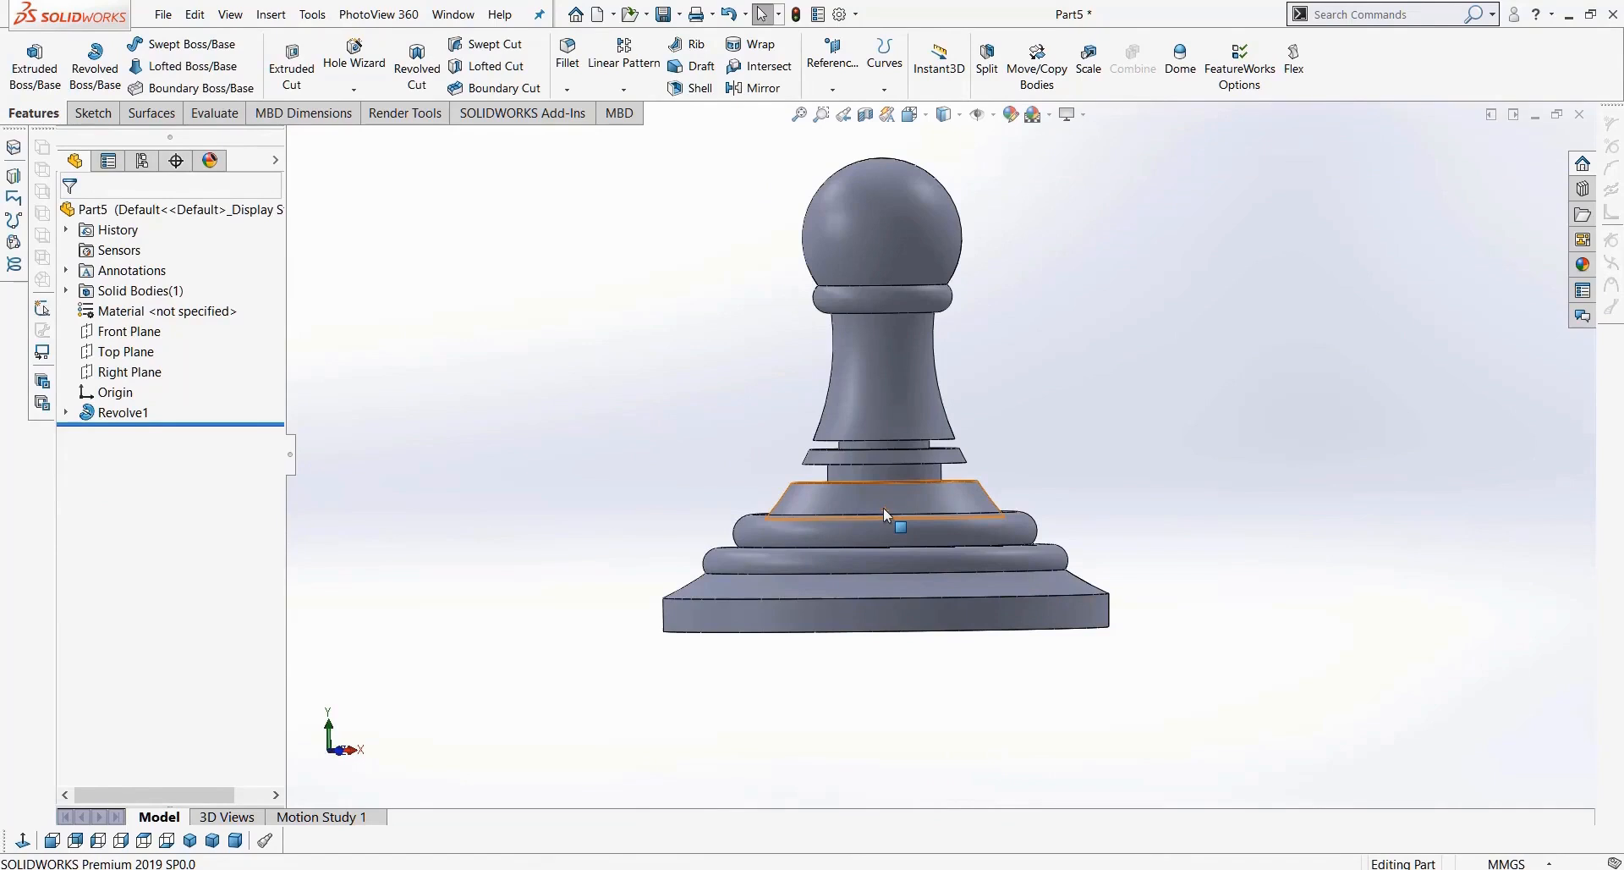
{"action": "middle_click_drag", "start_coordinate": [880, 583], "coordinate": [859, 717]}
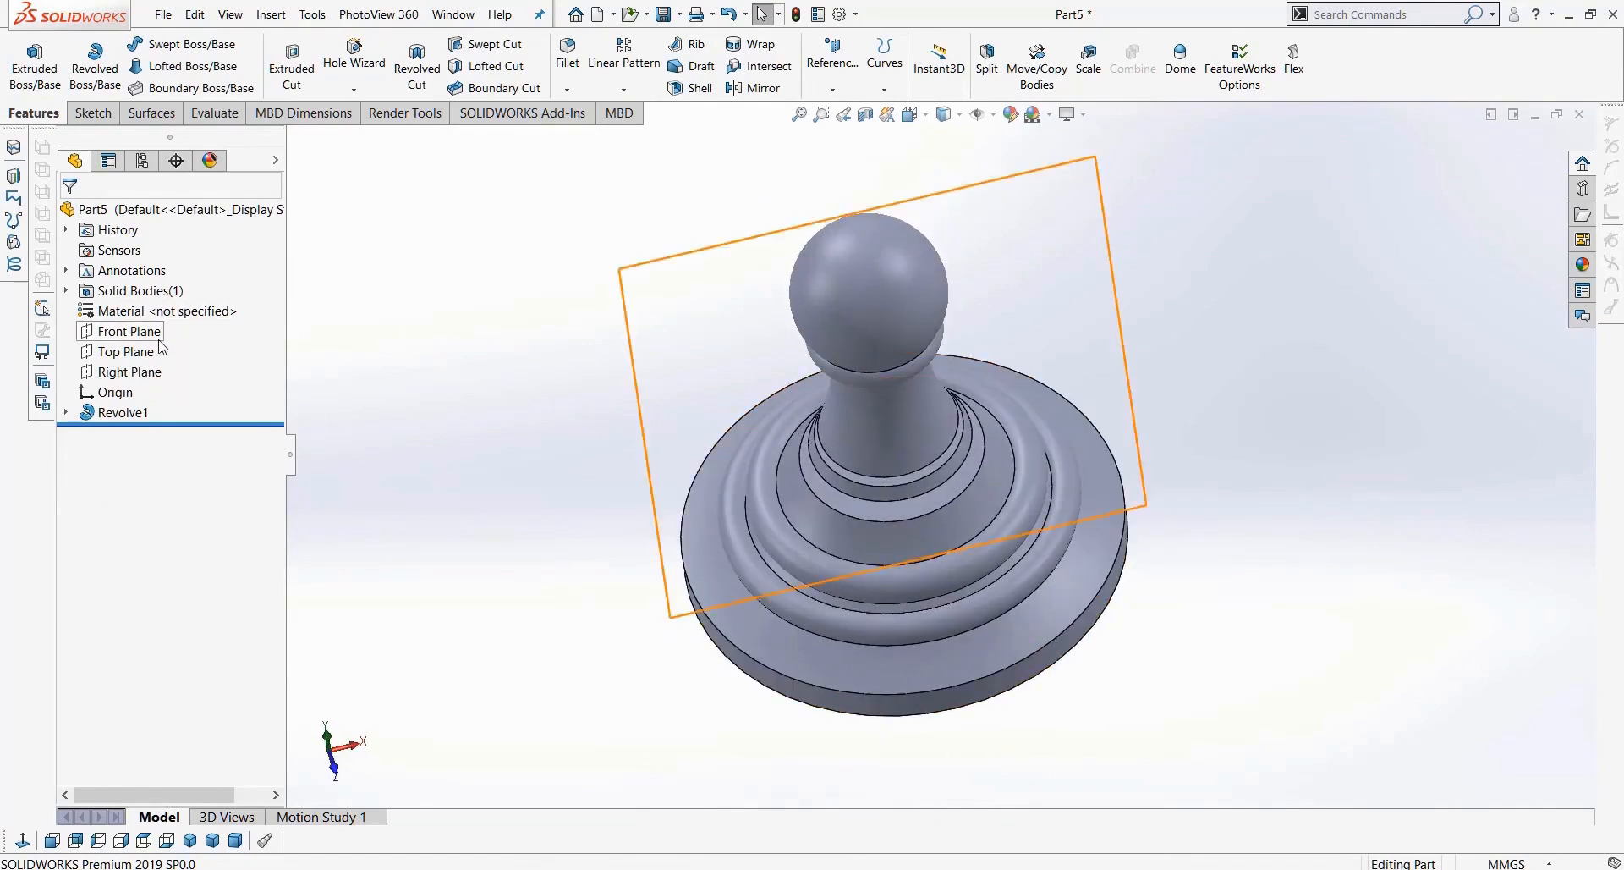
{"action": "left_click", "coordinate": [149, 353]}
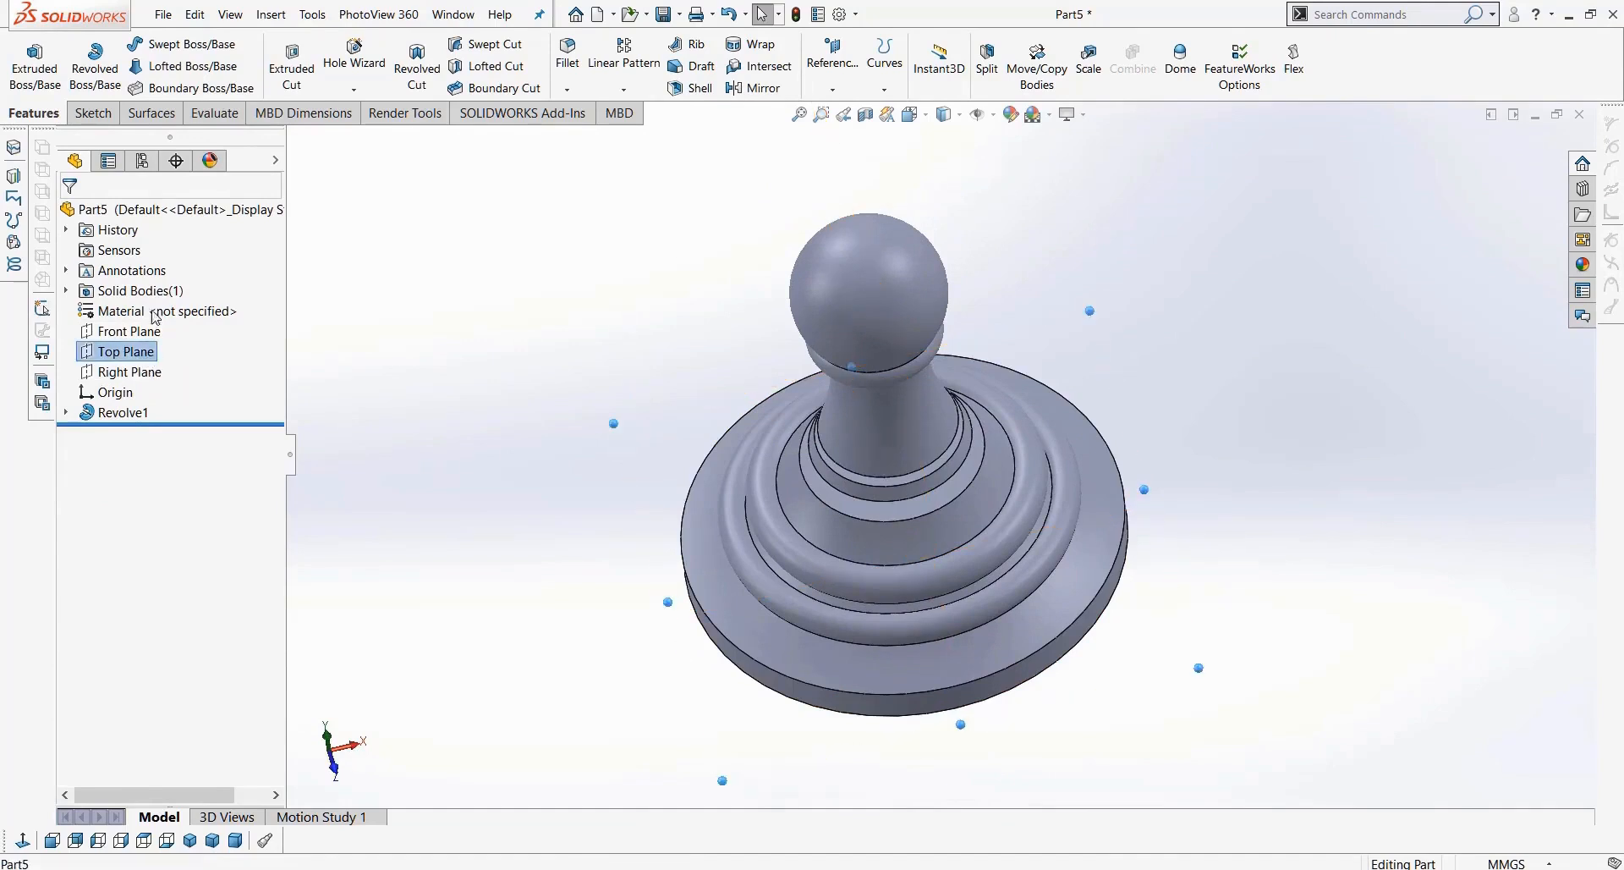
{"action": "left_click", "coordinate": [115, 118]}
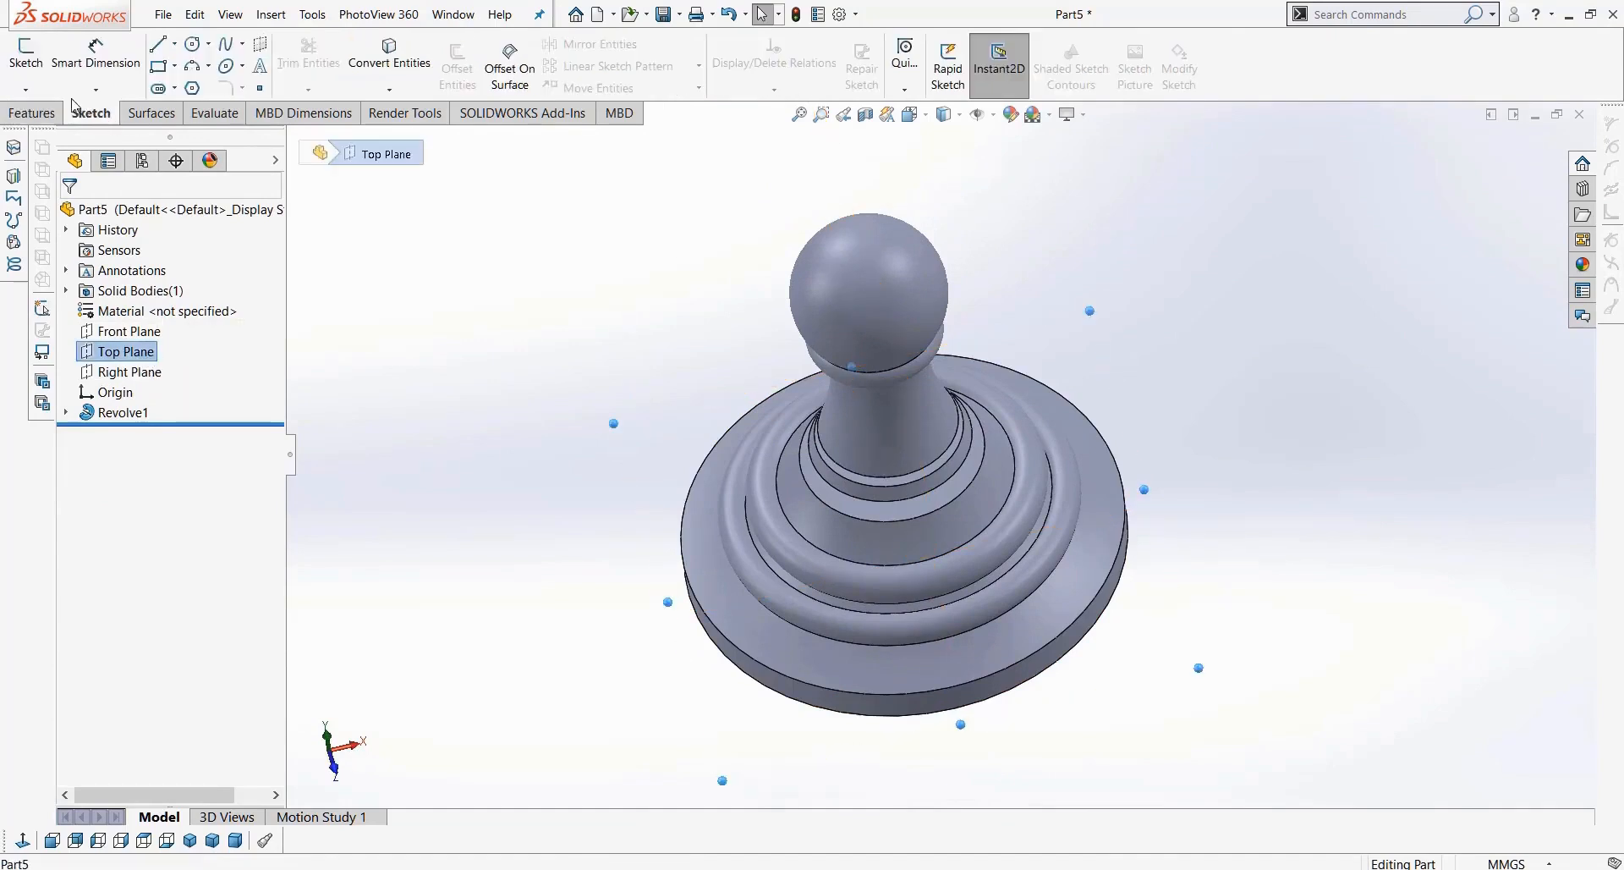
{"action": "left_click", "coordinate": [26, 52]}
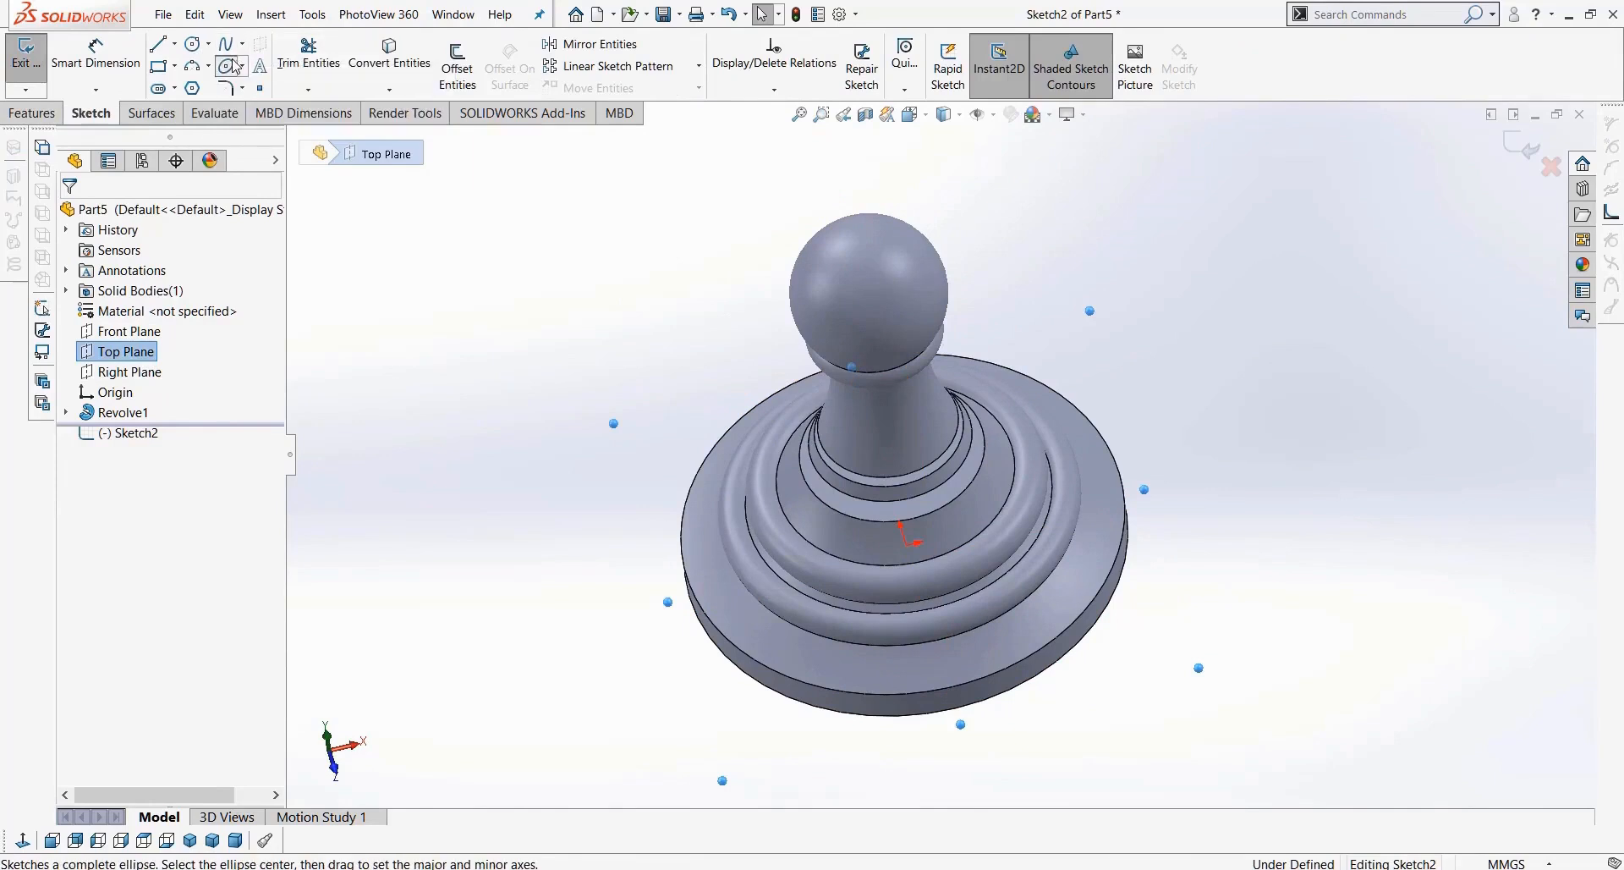
{"action": "left_click", "coordinate": [193, 43]}
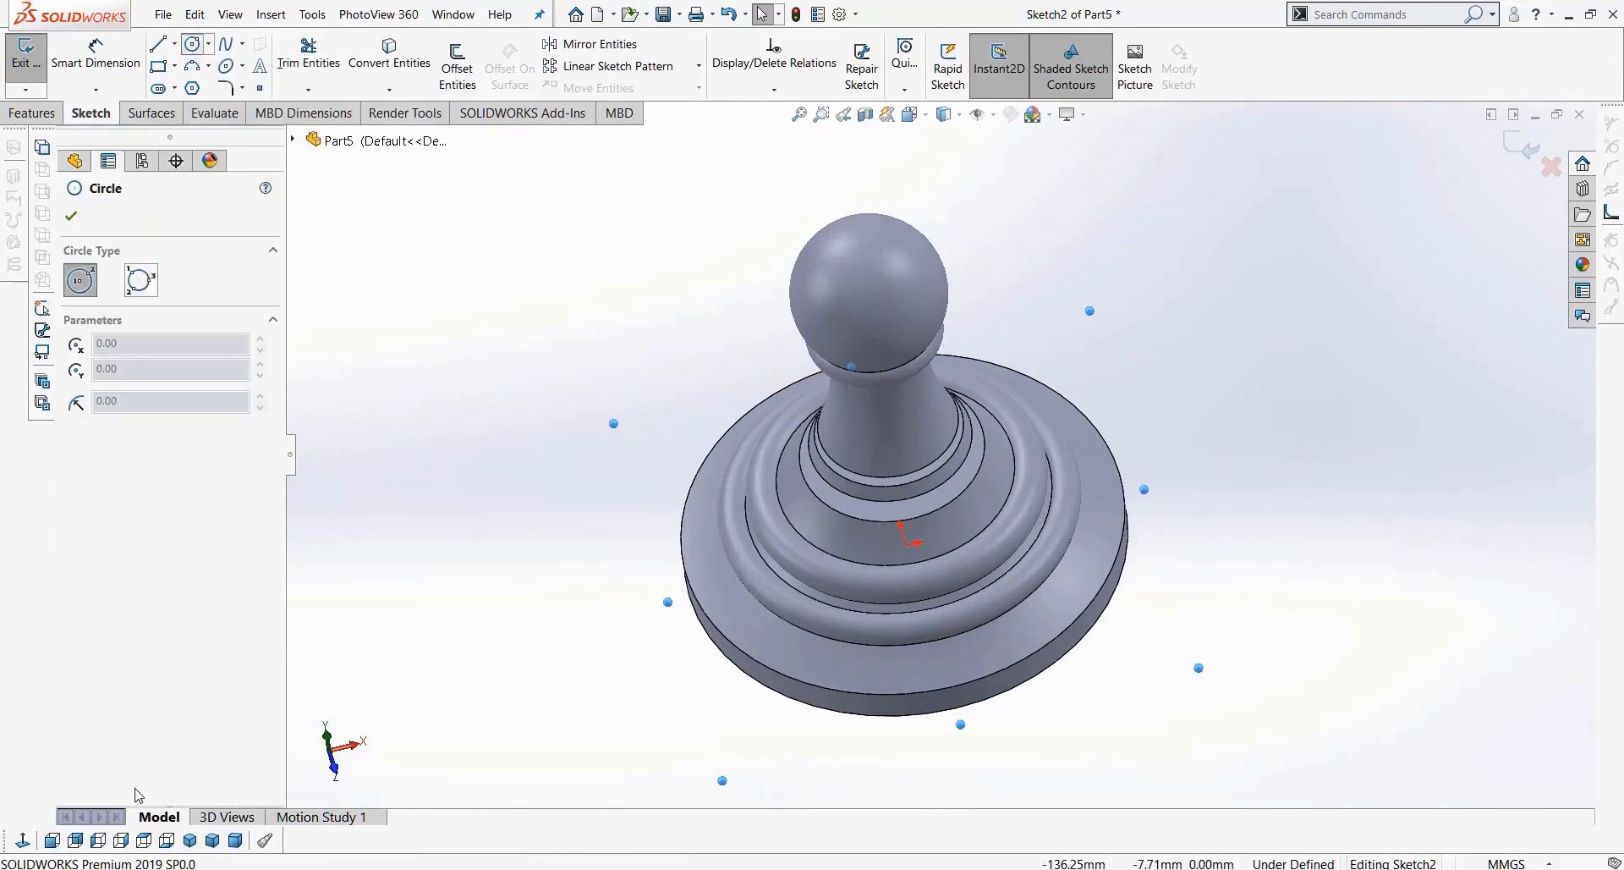
{"action": "left_click", "coordinate": [21, 840]}
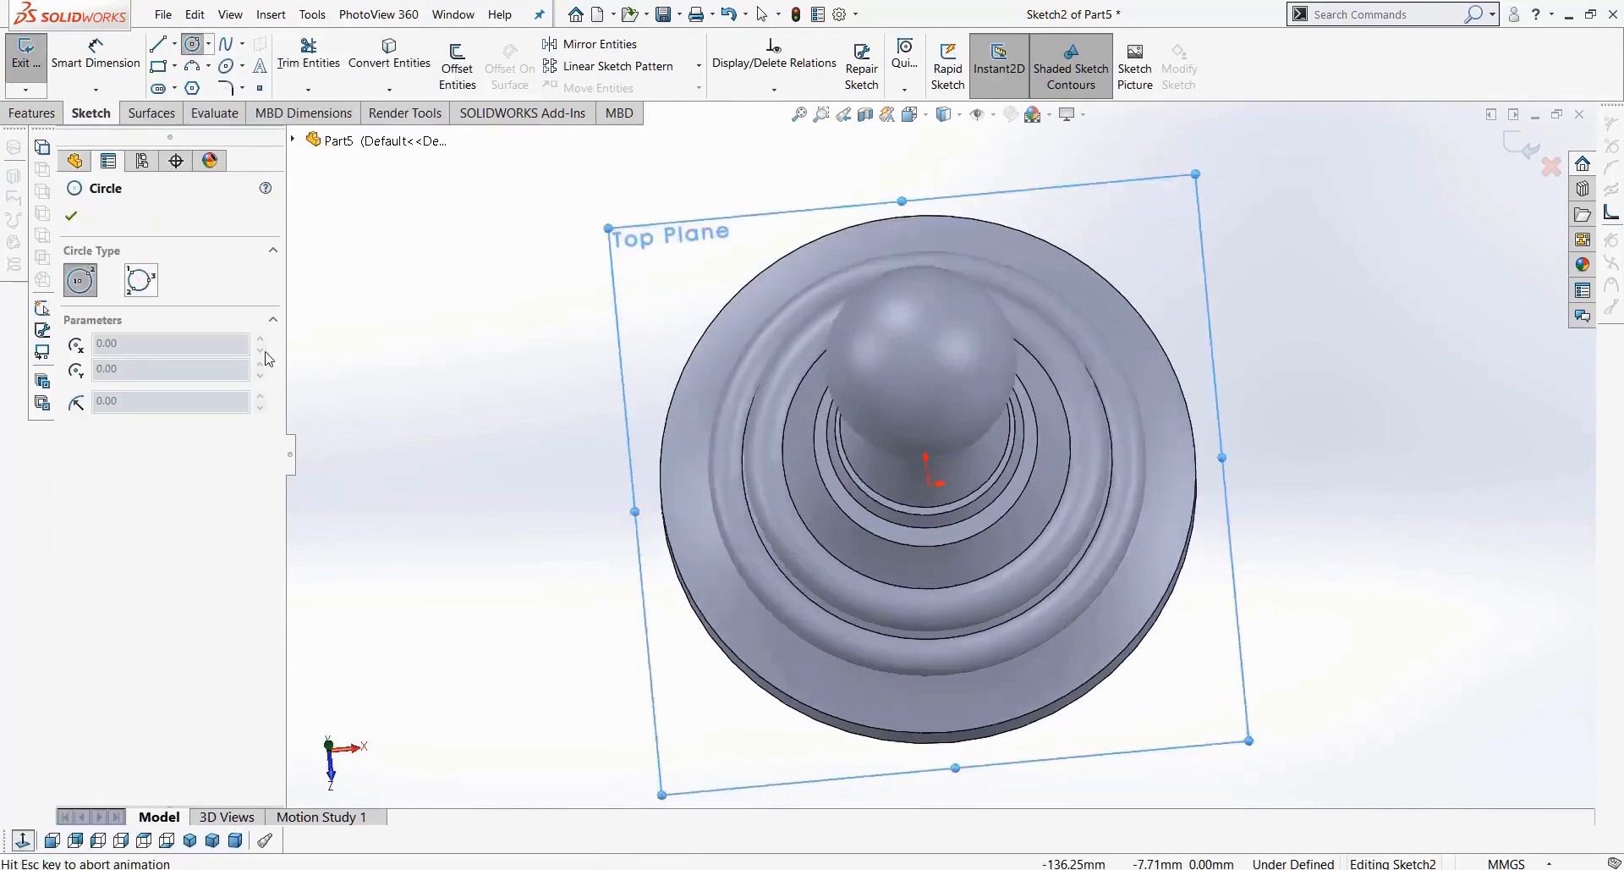
{"action": "left_click", "coordinate": [939, 725]}
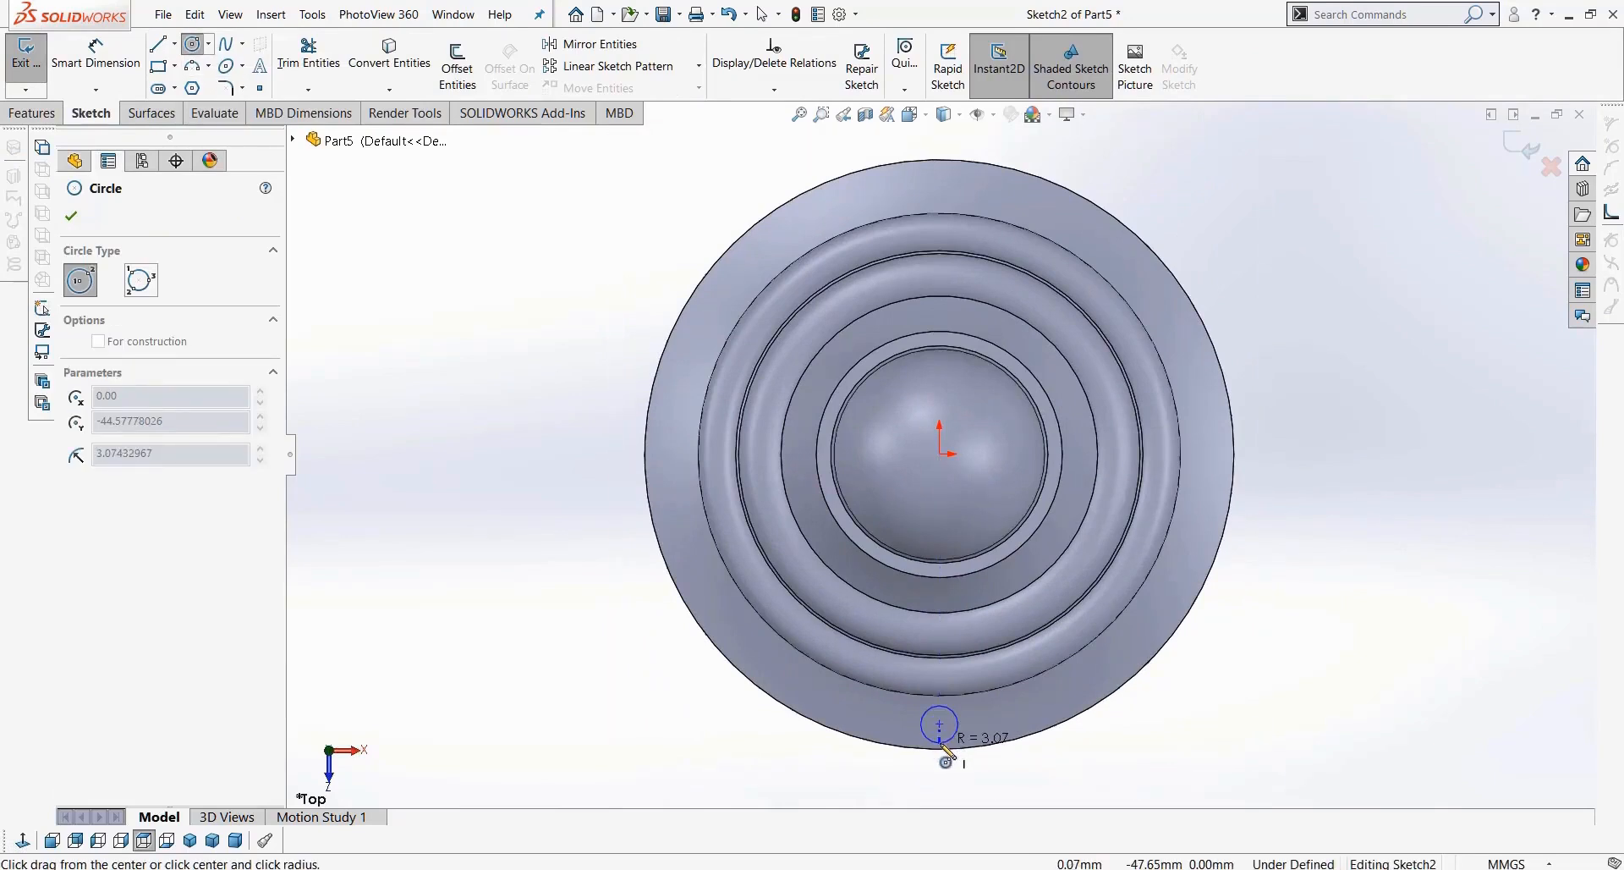
{"action": "left_click", "coordinate": [951, 753]}
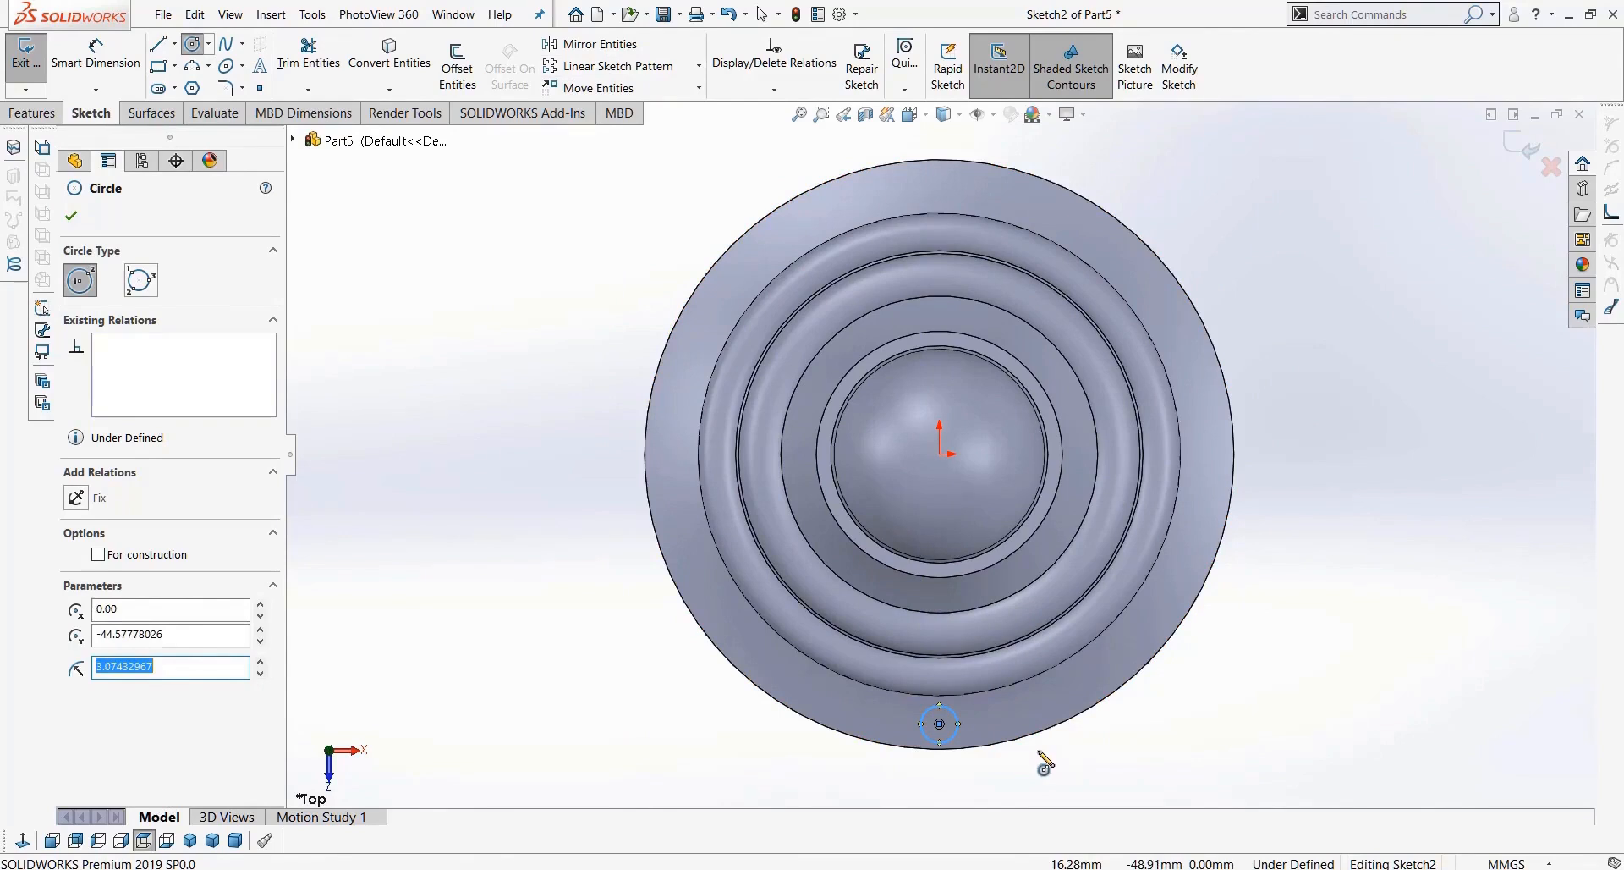
Step: Try to pattern the small circle around the origin with 12 equally spaced instances over 360°
{"action": "left_click", "coordinate": [699, 67]}
{"action": "left_click", "coordinate": [672, 116]}
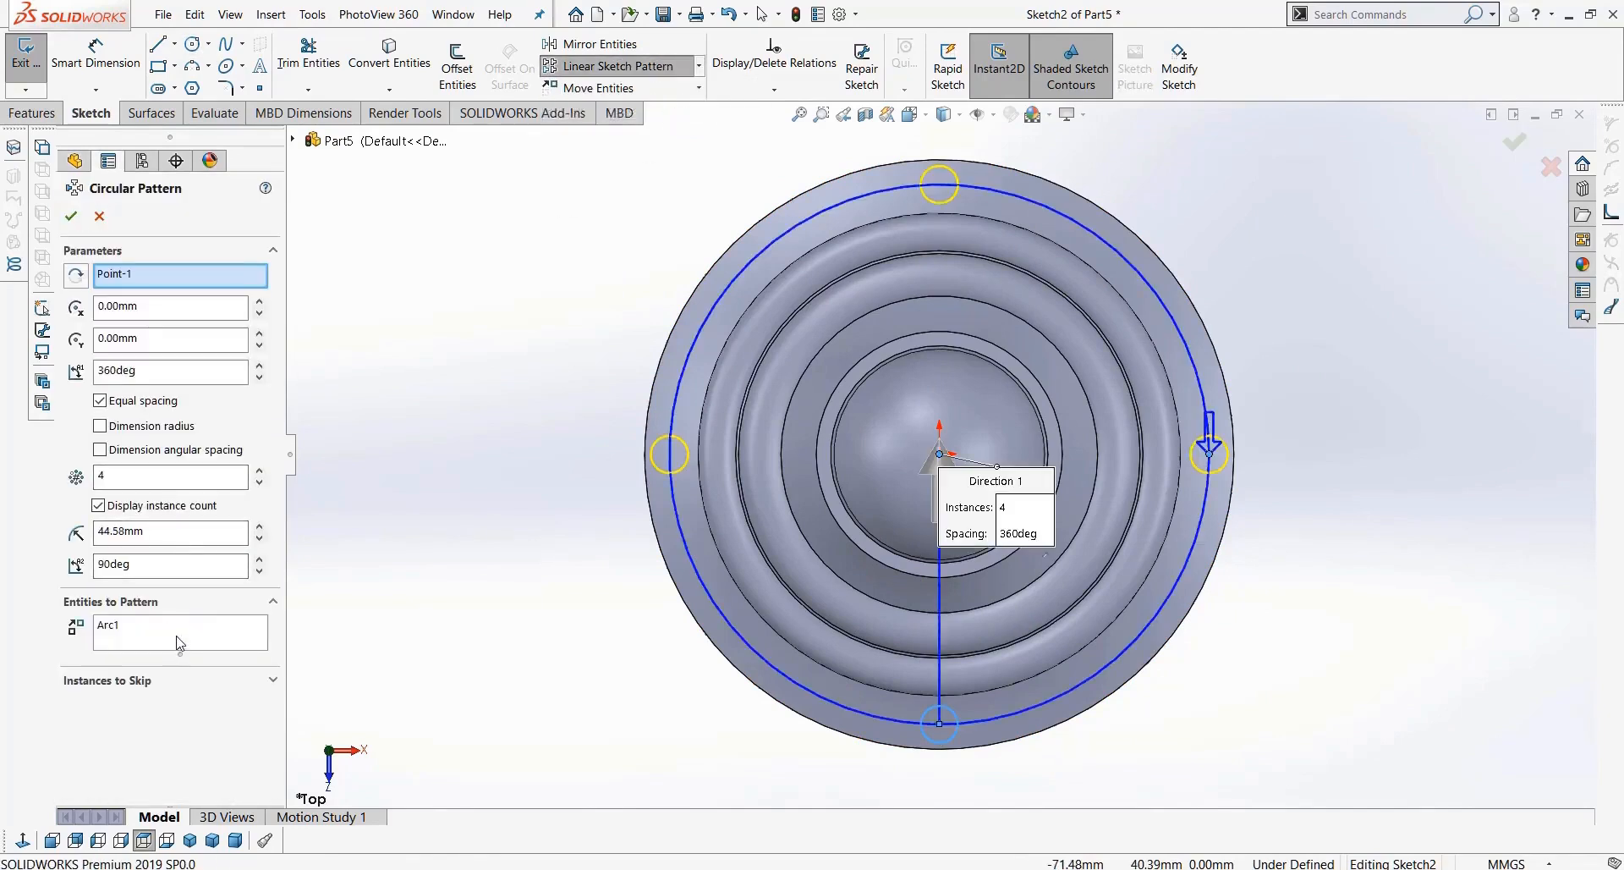
{"action": "right_click", "coordinate": [178, 636]}
{"action": "left_click", "coordinate": [232, 639]}
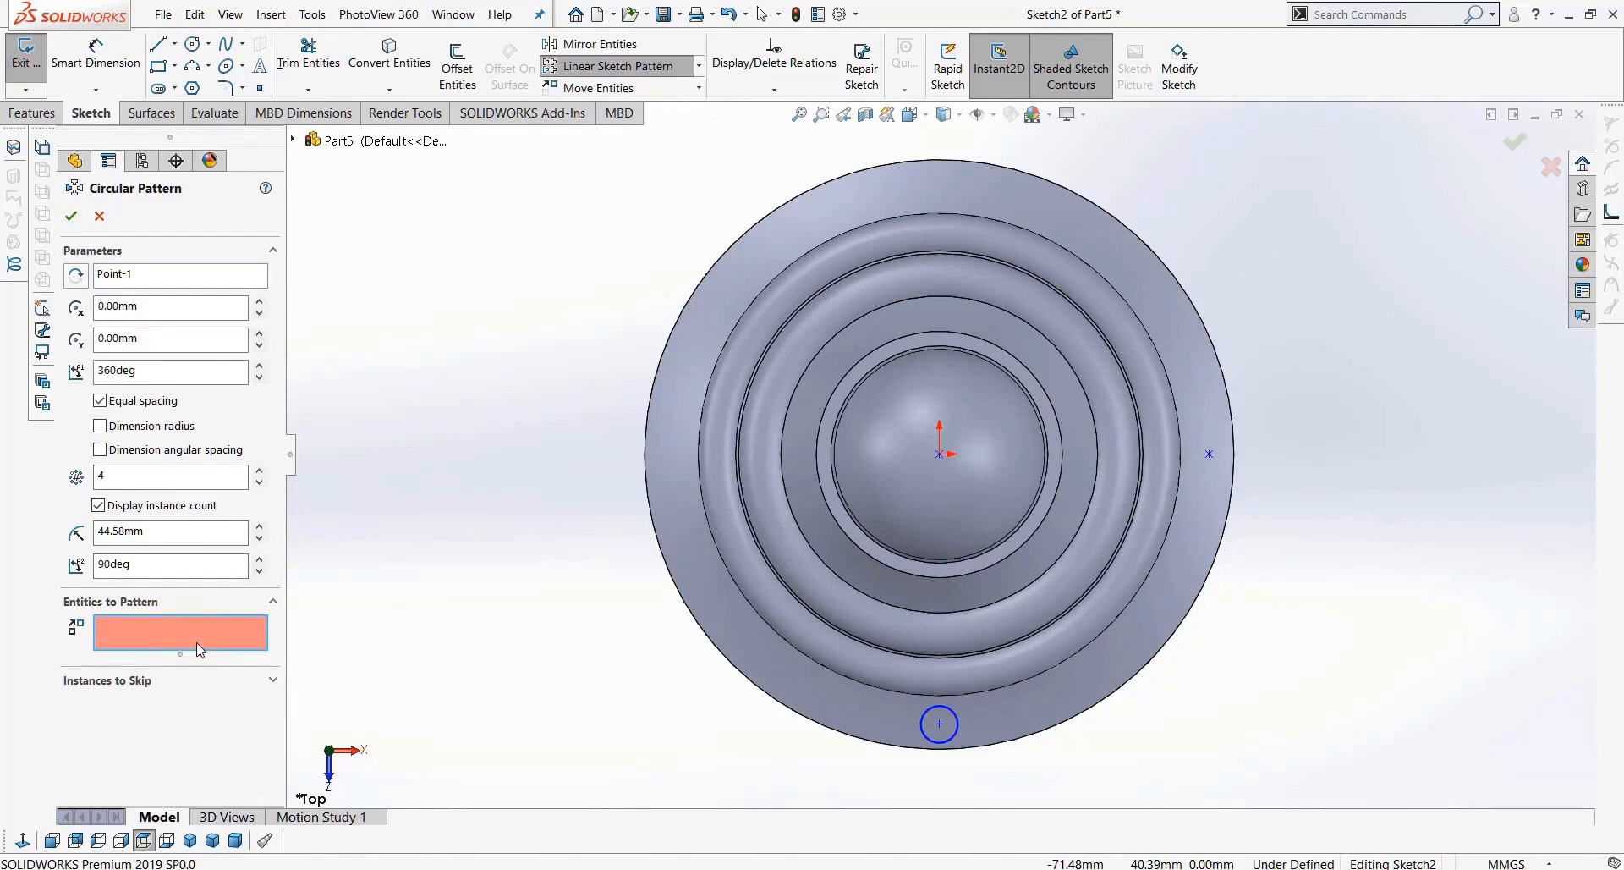
{"action": "right_click", "coordinate": [224, 276]}
{"action": "left_click", "coordinate": [254, 290]}
{"action": "left_click", "coordinate": [166, 631]}
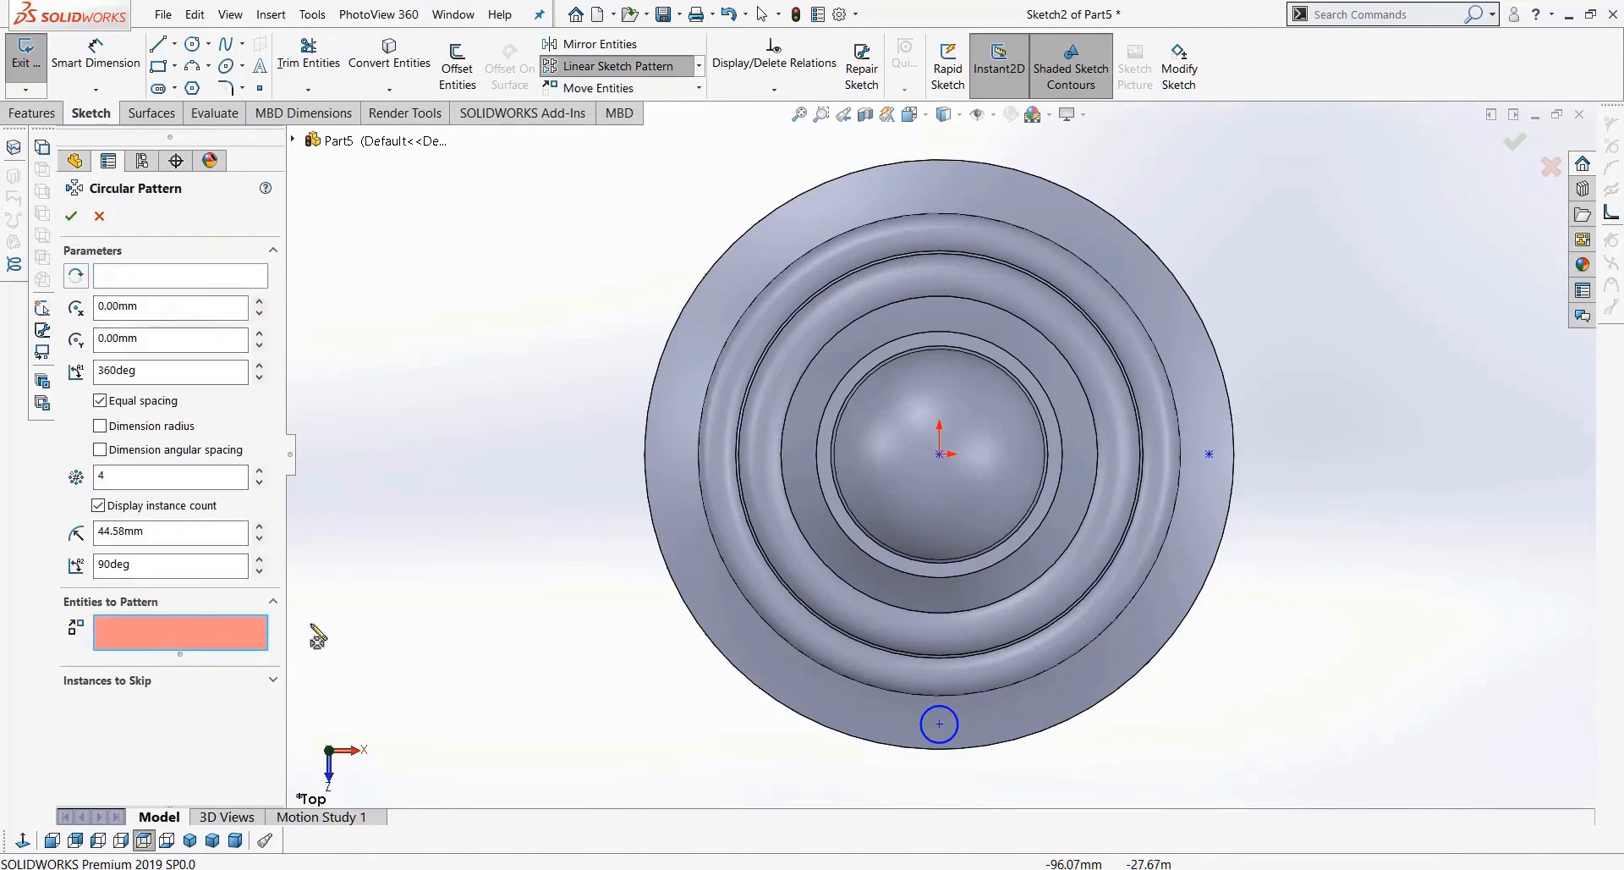
{"action": "left_click", "coordinate": [921, 737]}
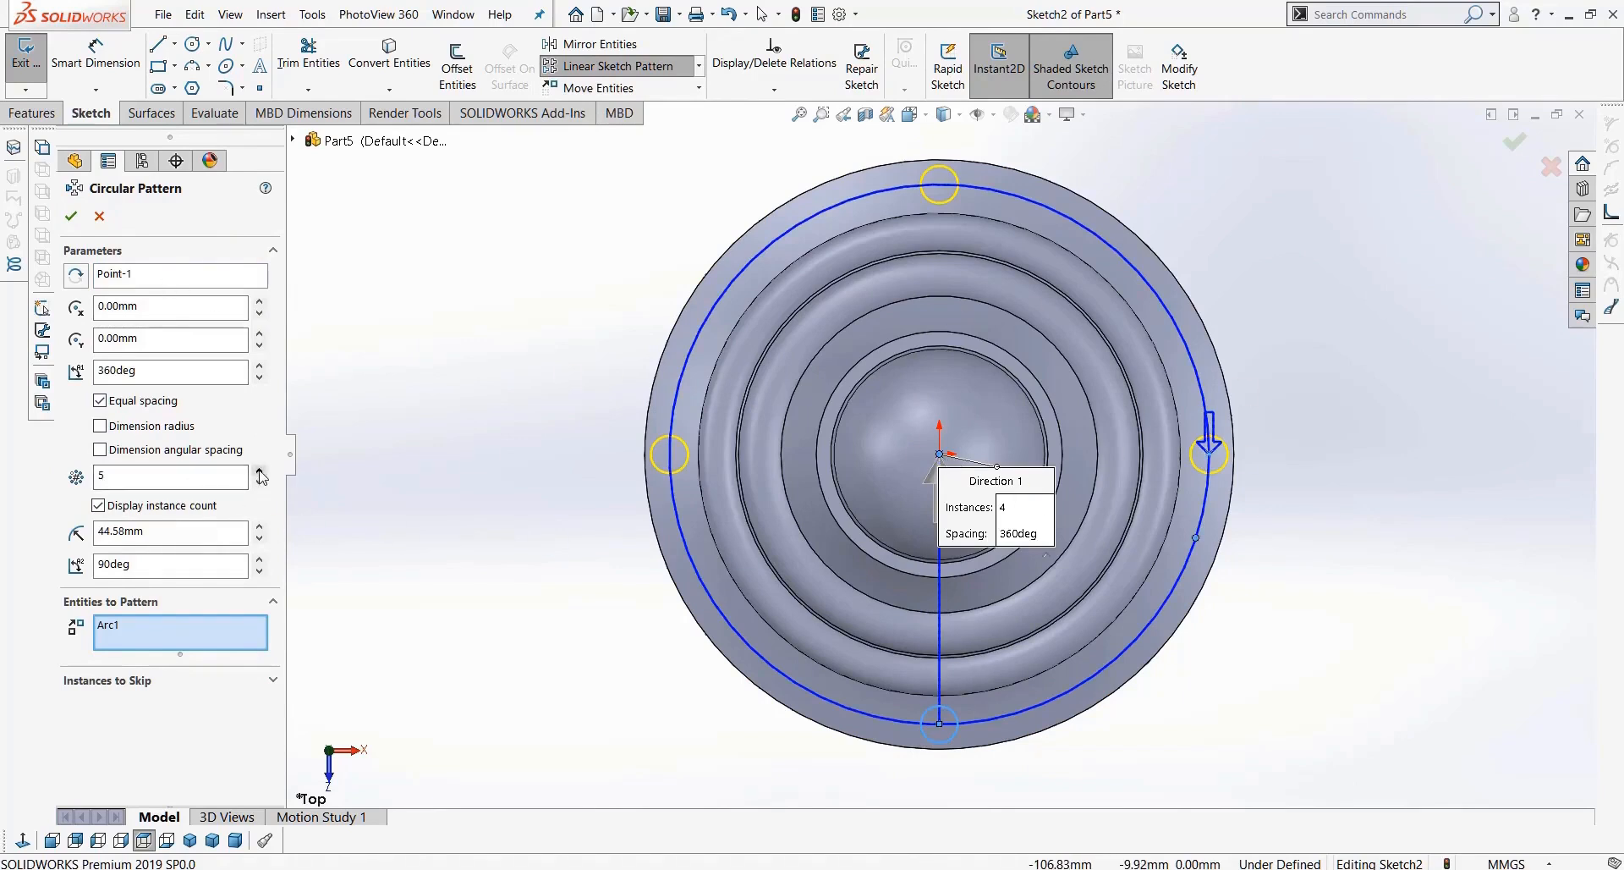
{"action": "left_click", "coordinate": [259, 472]}
{"action": "left_click", "coordinate": [258, 471]}
{"action": "left_click", "coordinate": [259, 471]}
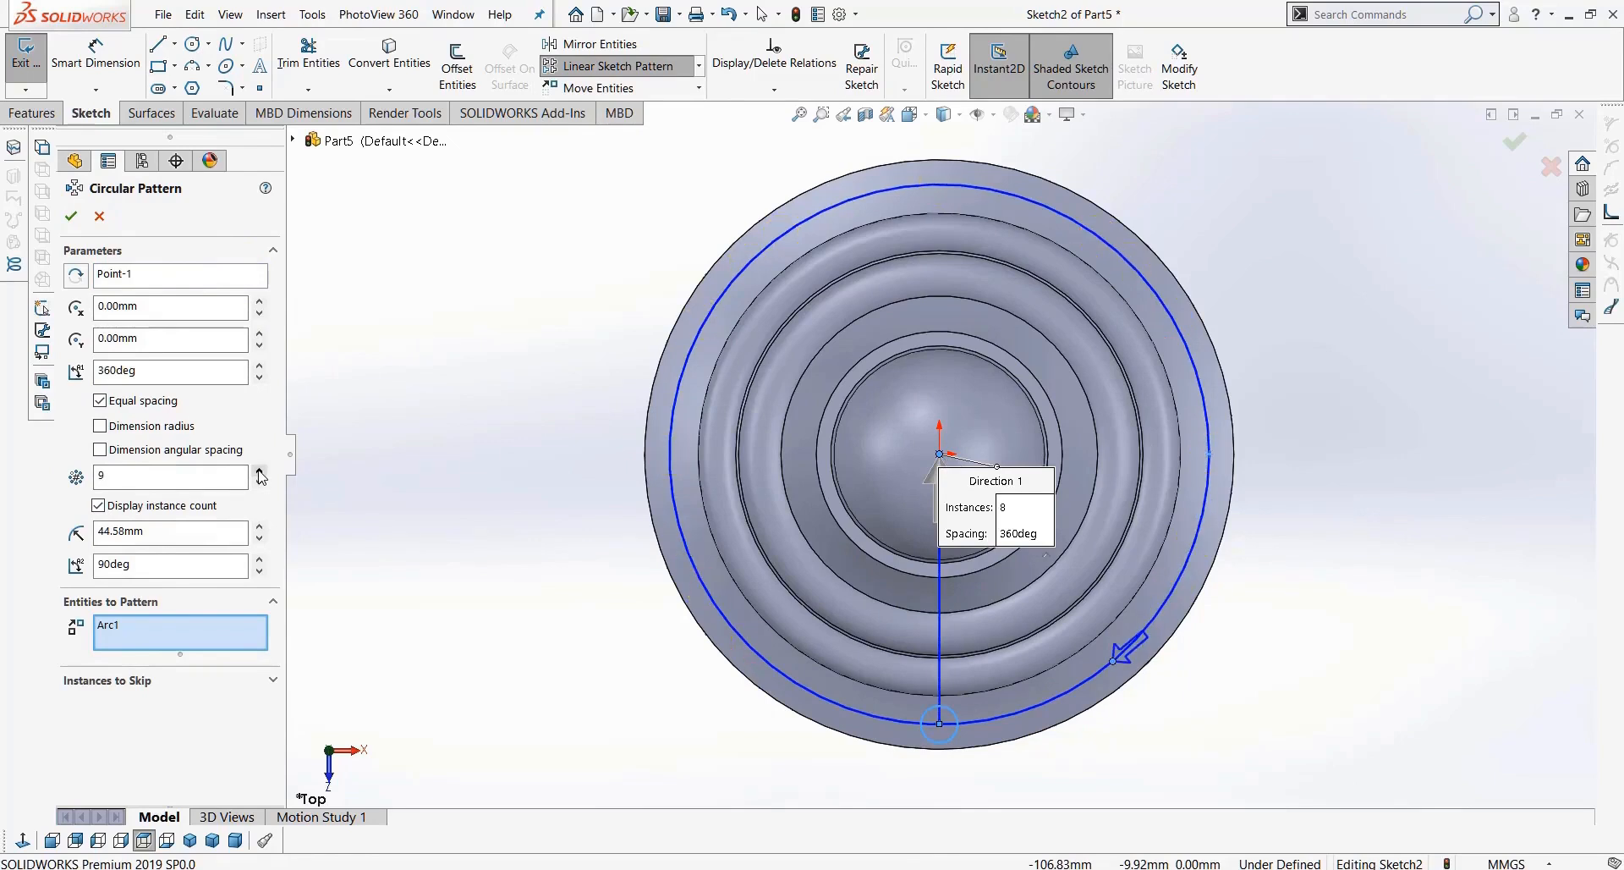
{"action": "left_click", "coordinate": [259, 471]}
{"action": "left_click", "coordinate": [259, 472]}
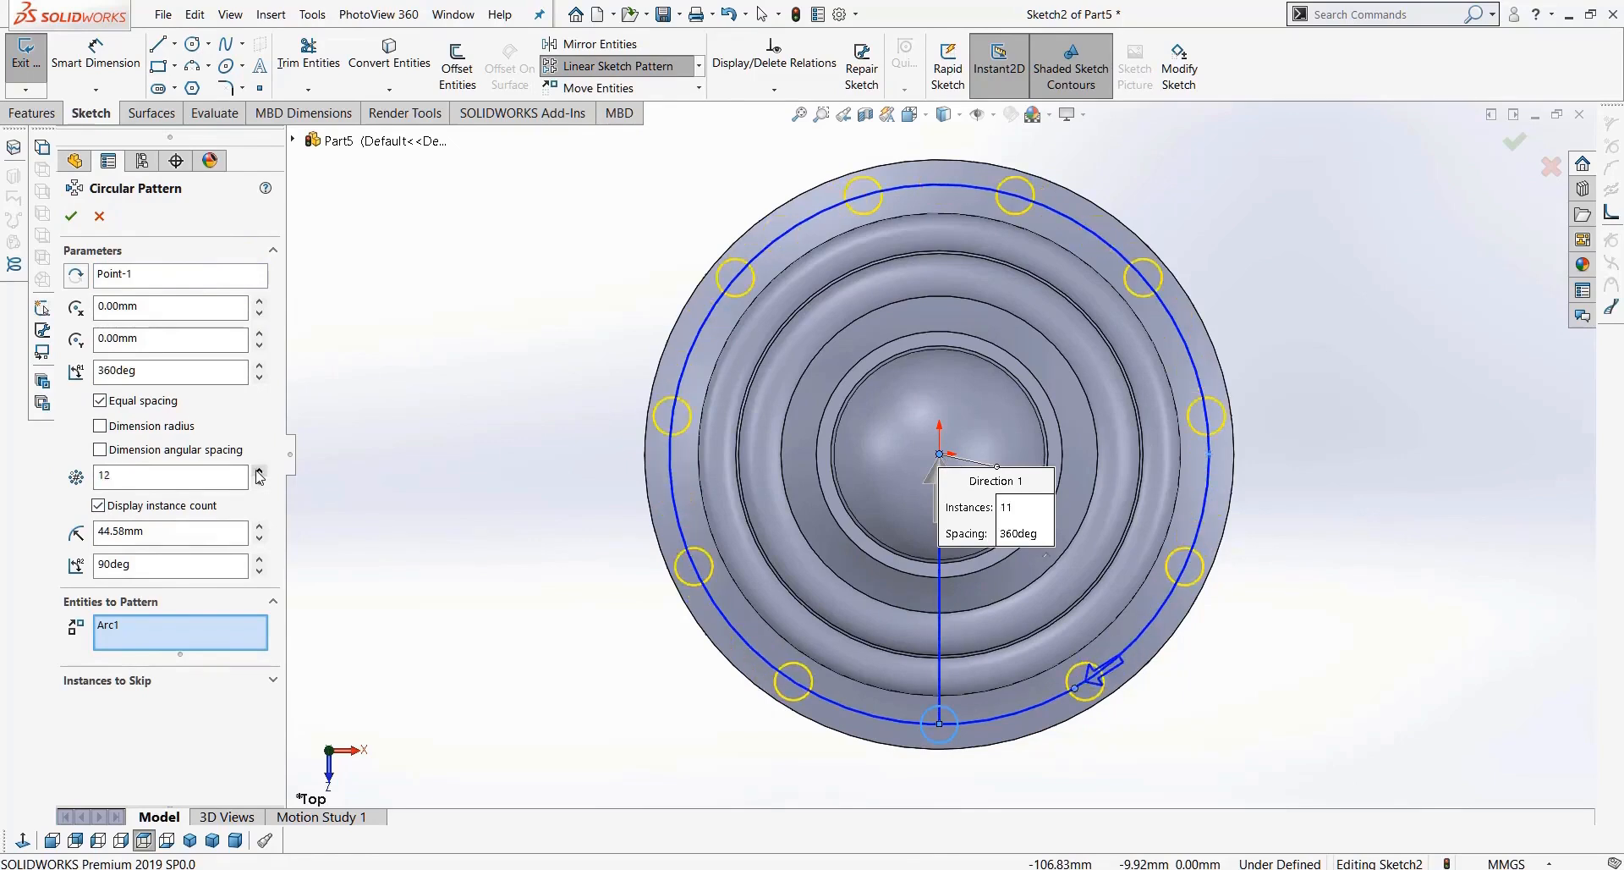
{"action": "left_click", "coordinate": [71, 217]}
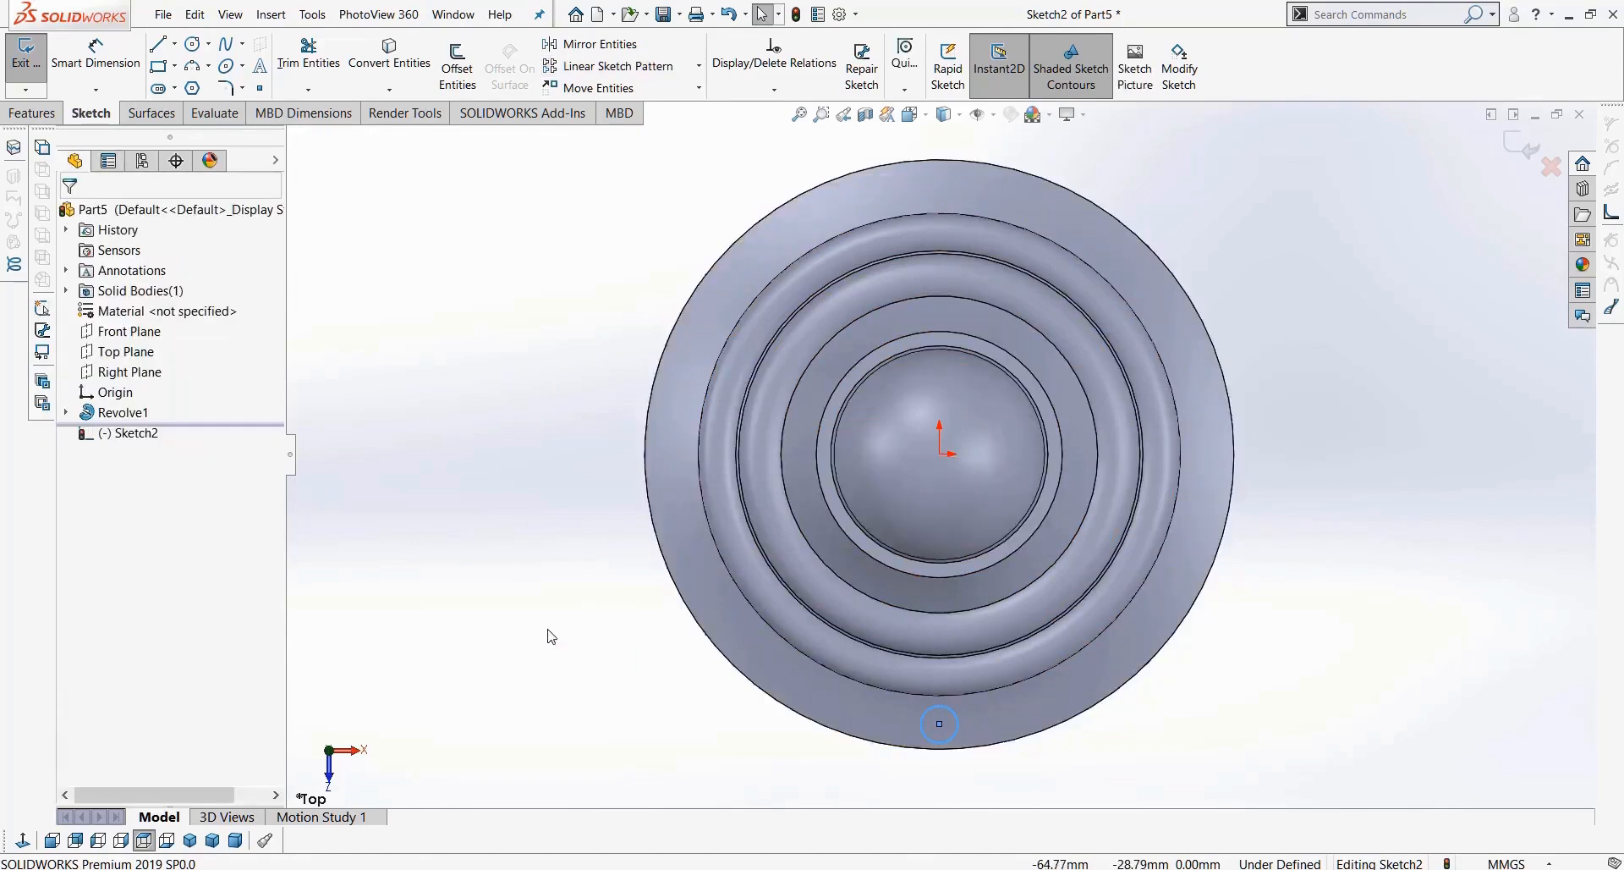
Step: Create a circular sketch pattern of the rim circle around the origin with 12 instances over 360°
{"action": "scroll", "coordinate": [649, 569], "scroll_direction": "up", "scroll_amount": 2}
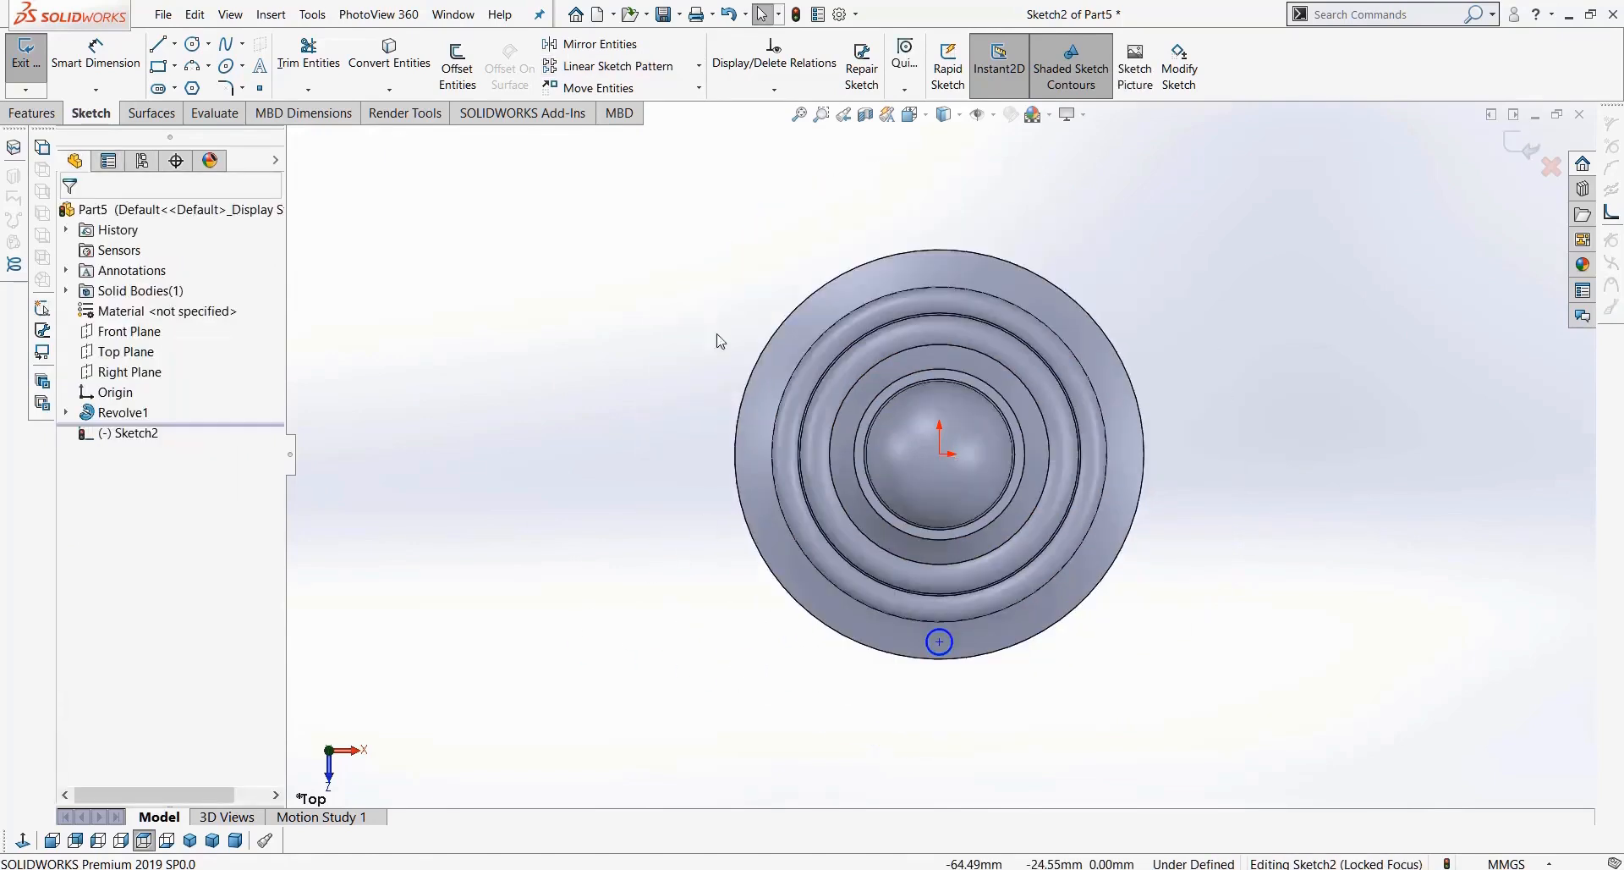
{"action": "left_click", "coordinate": [699, 67]}
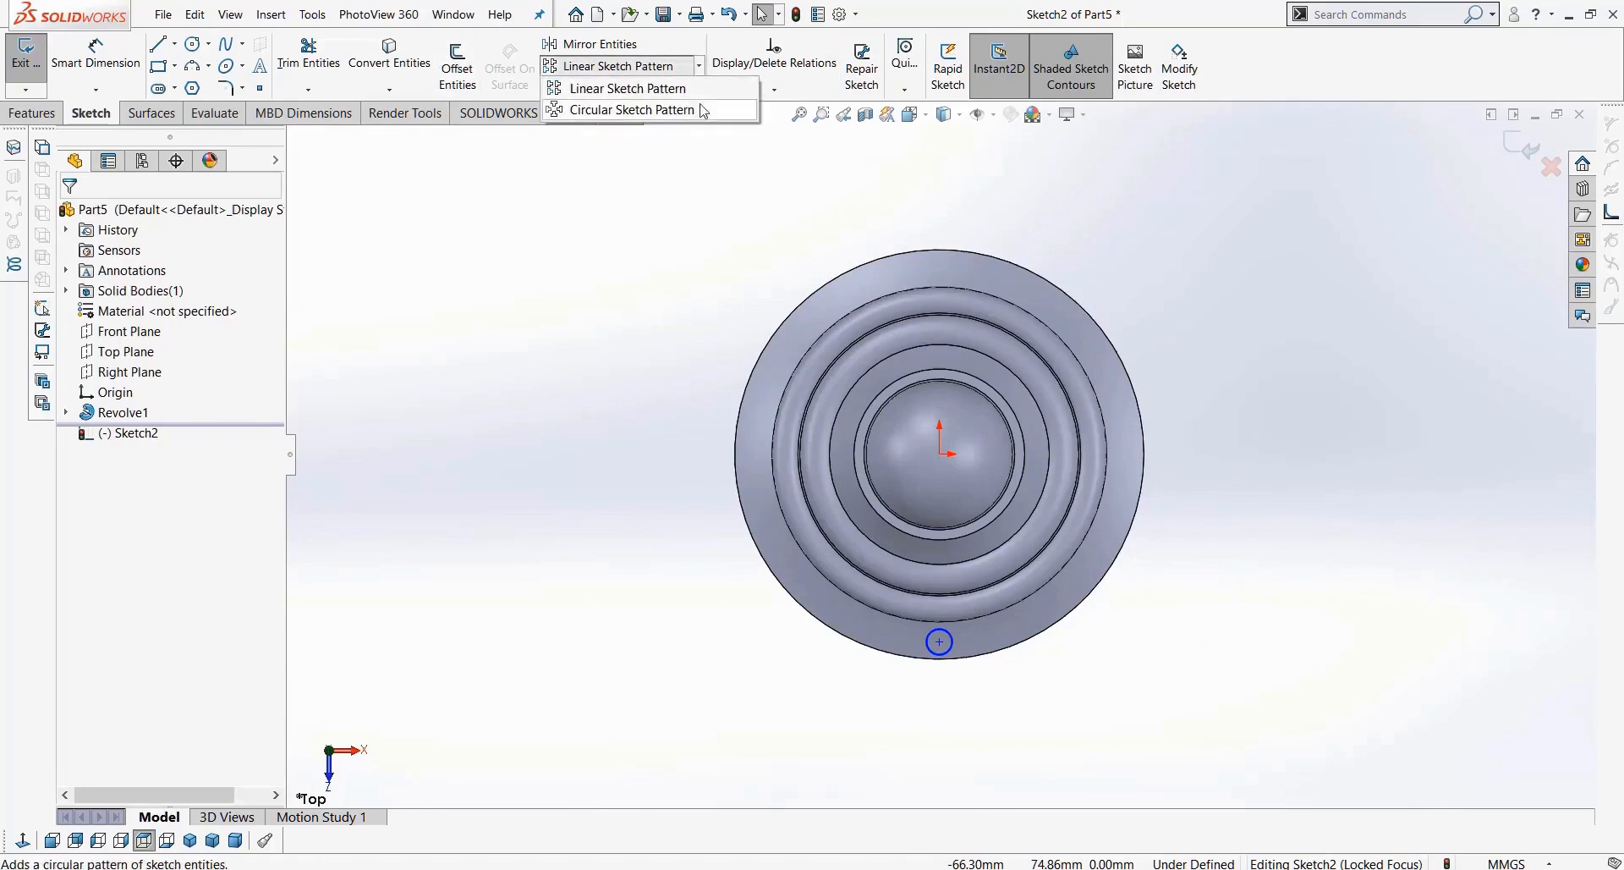
{"action": "left_click", "coordinate": [701, 107]}
{"action": "left_click", "coordinate": [949, 654]}
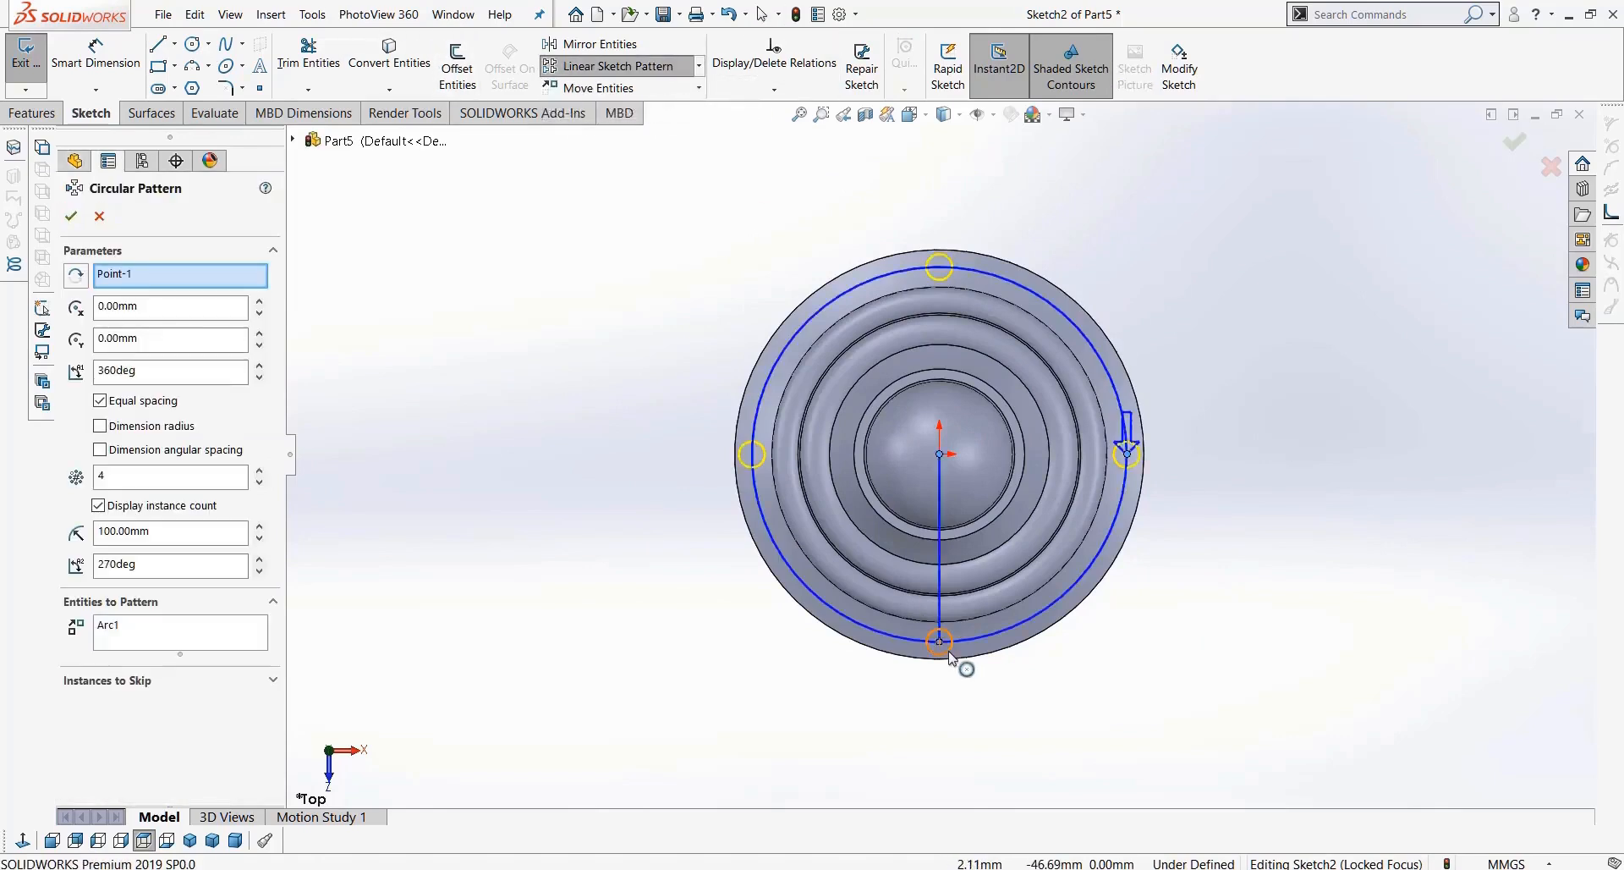
{"action": "double_click", "coordinate": [150, 474]}
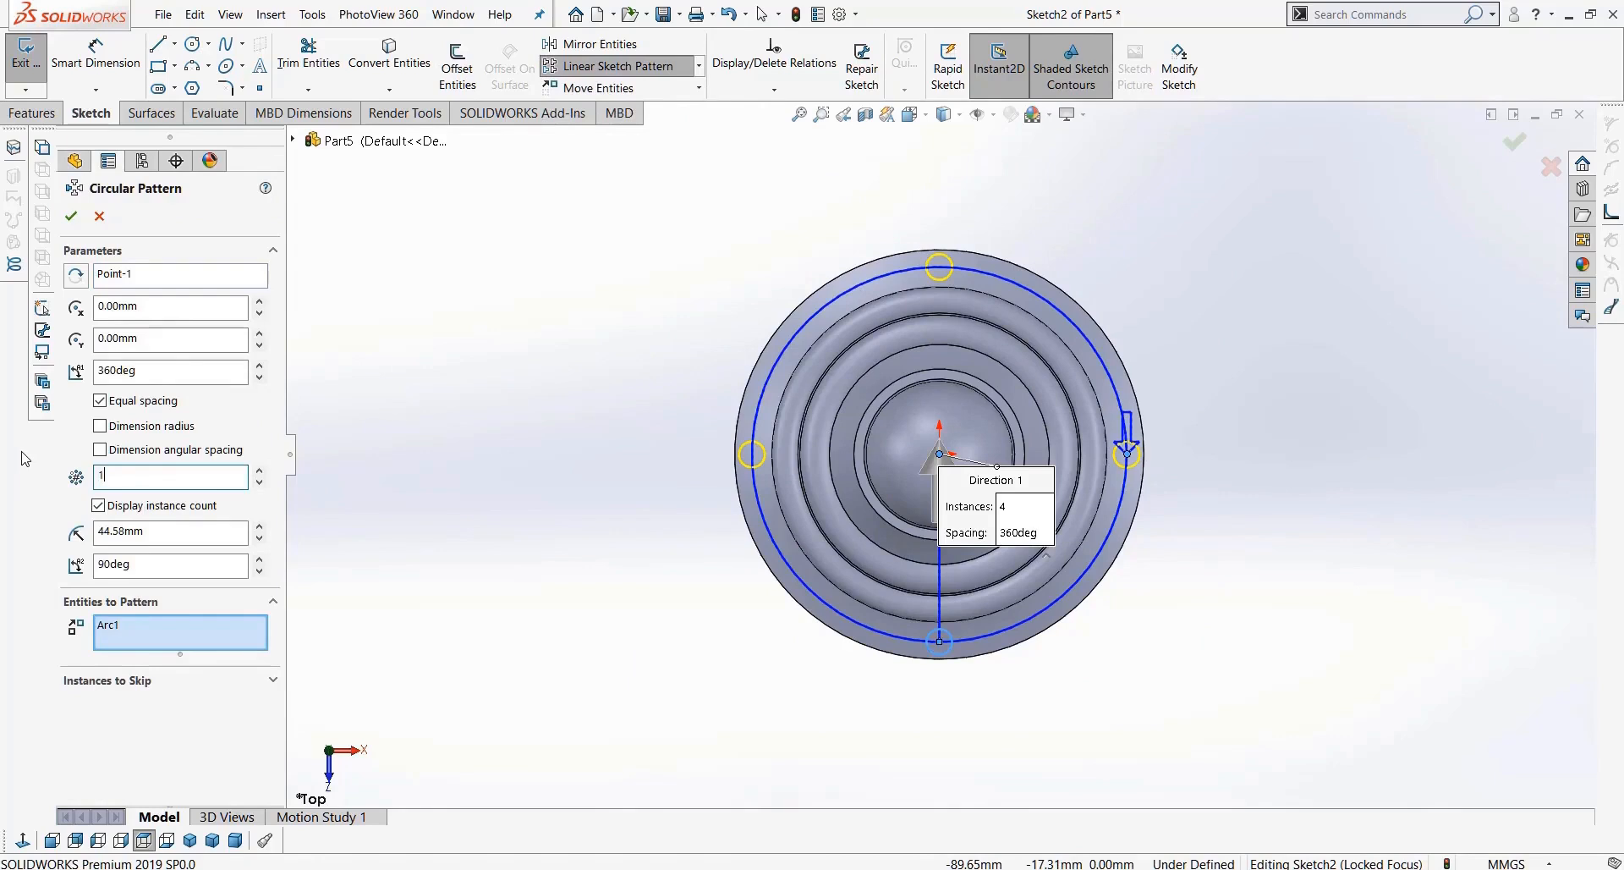
{"action": "left_click", "coordinate": [67, 214]}
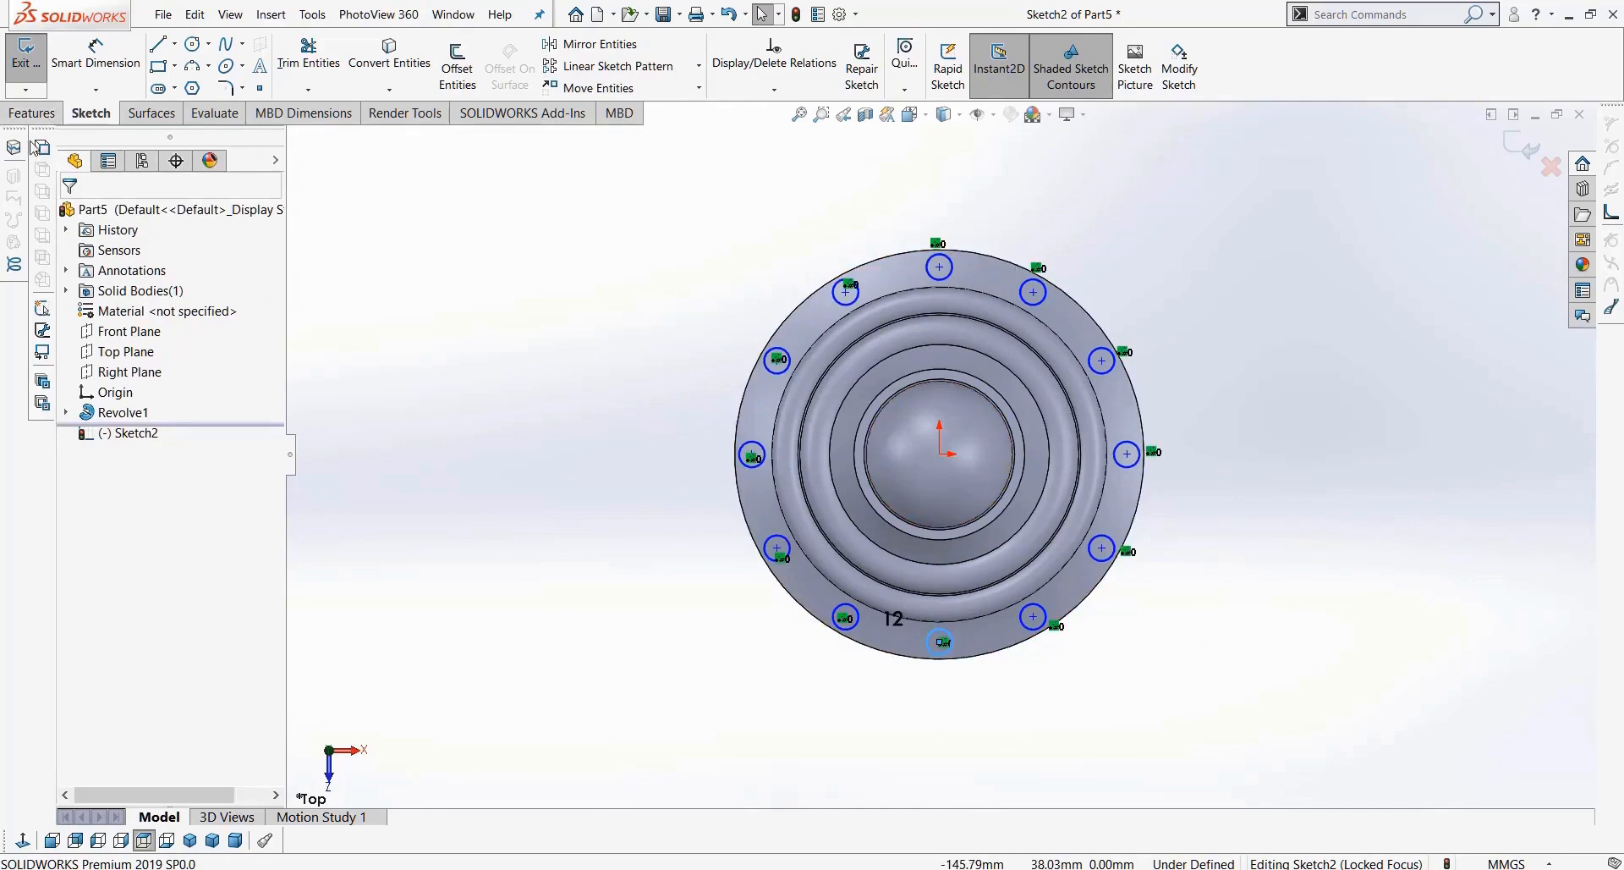
Step: Set up an extruded cut of the patterned circles with the Through All end condition, reversed to point towards the pawn's head
{"action": "left_click", "coordinate": [34, 113]}
{"action": "left_click", "coordinate": [291, 61]}
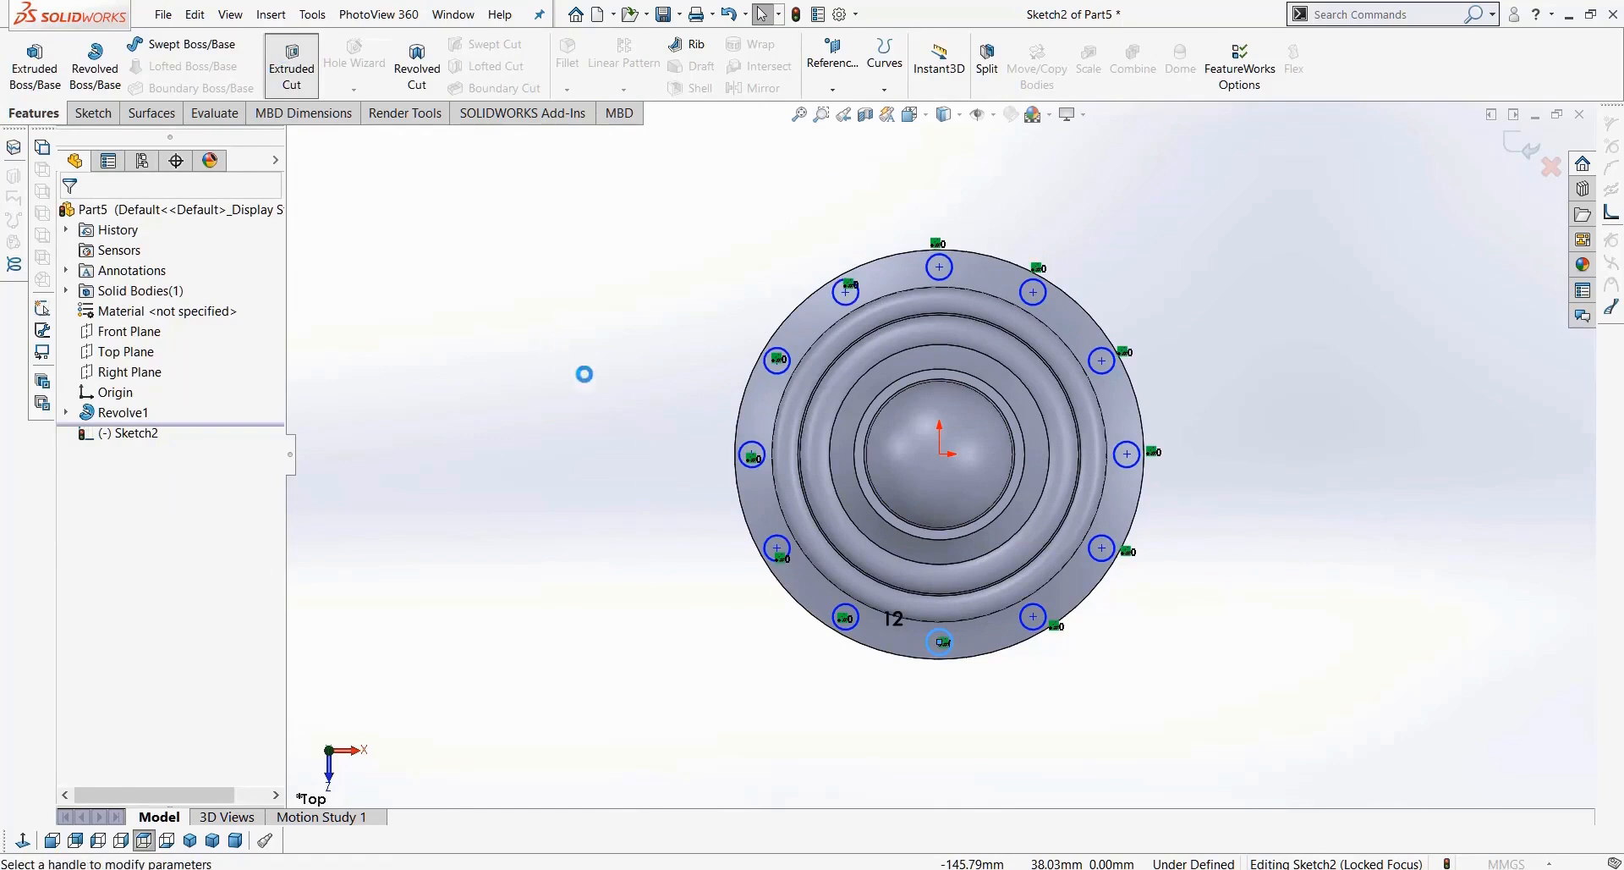
{"action": "middle_click_drag", "start_coordinate": [609, 402], "coordinate": [1123, 429]}
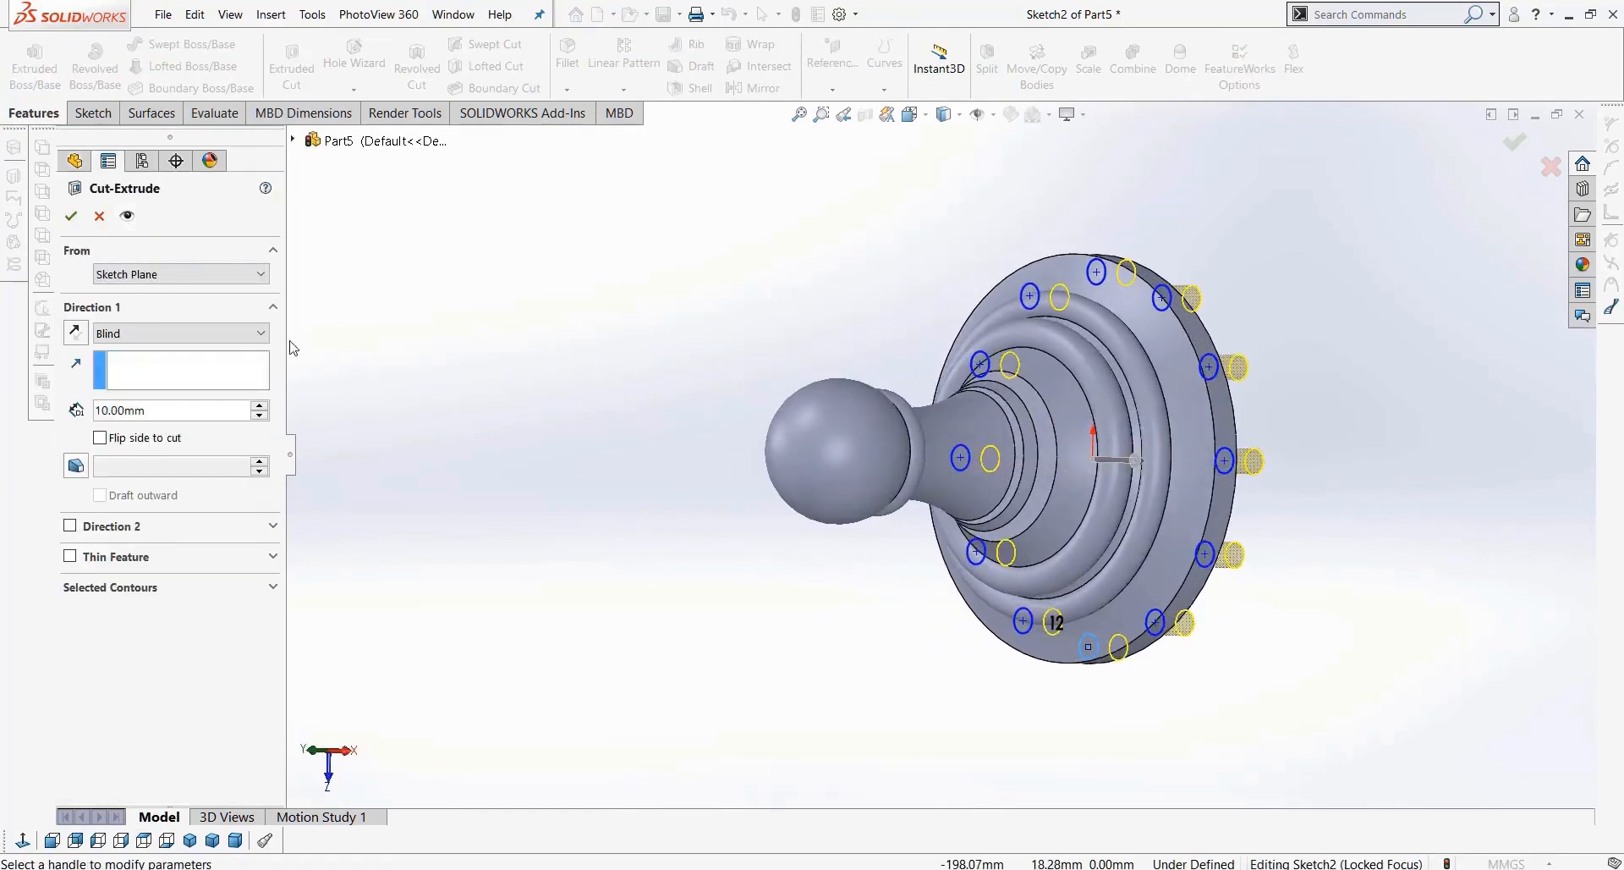
{"action": "left_click", "coordinate": [182, 335]}
{"action": "left_click", "coordinate": [192, 364]}
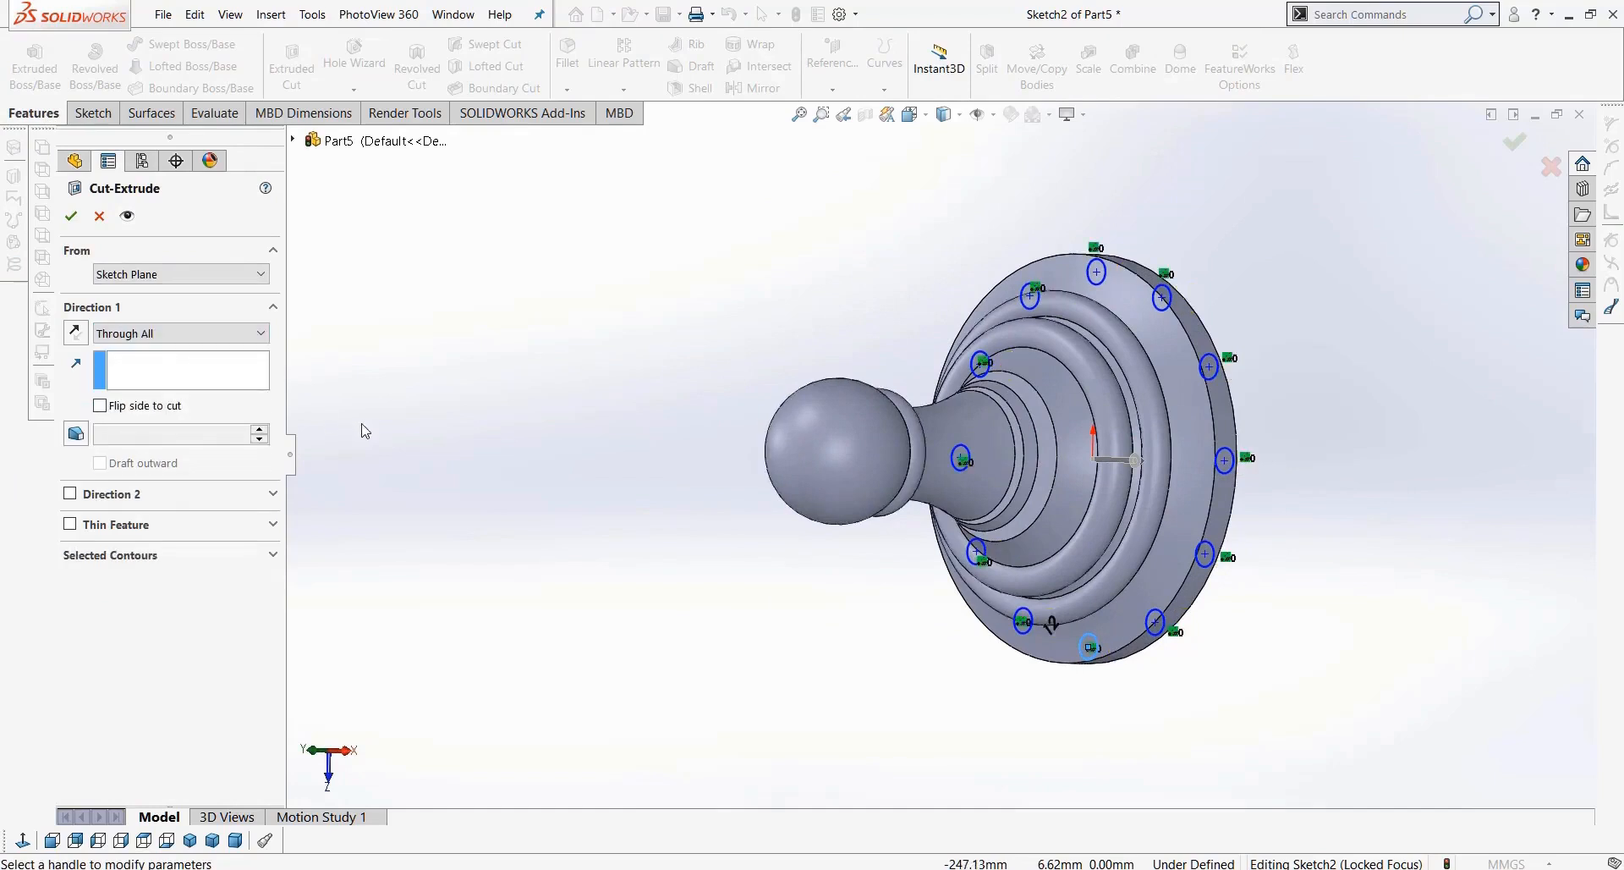
{"action": "middle_click_drag", "start_coordinate": [562, 388], "coordinate": [457, 374]}
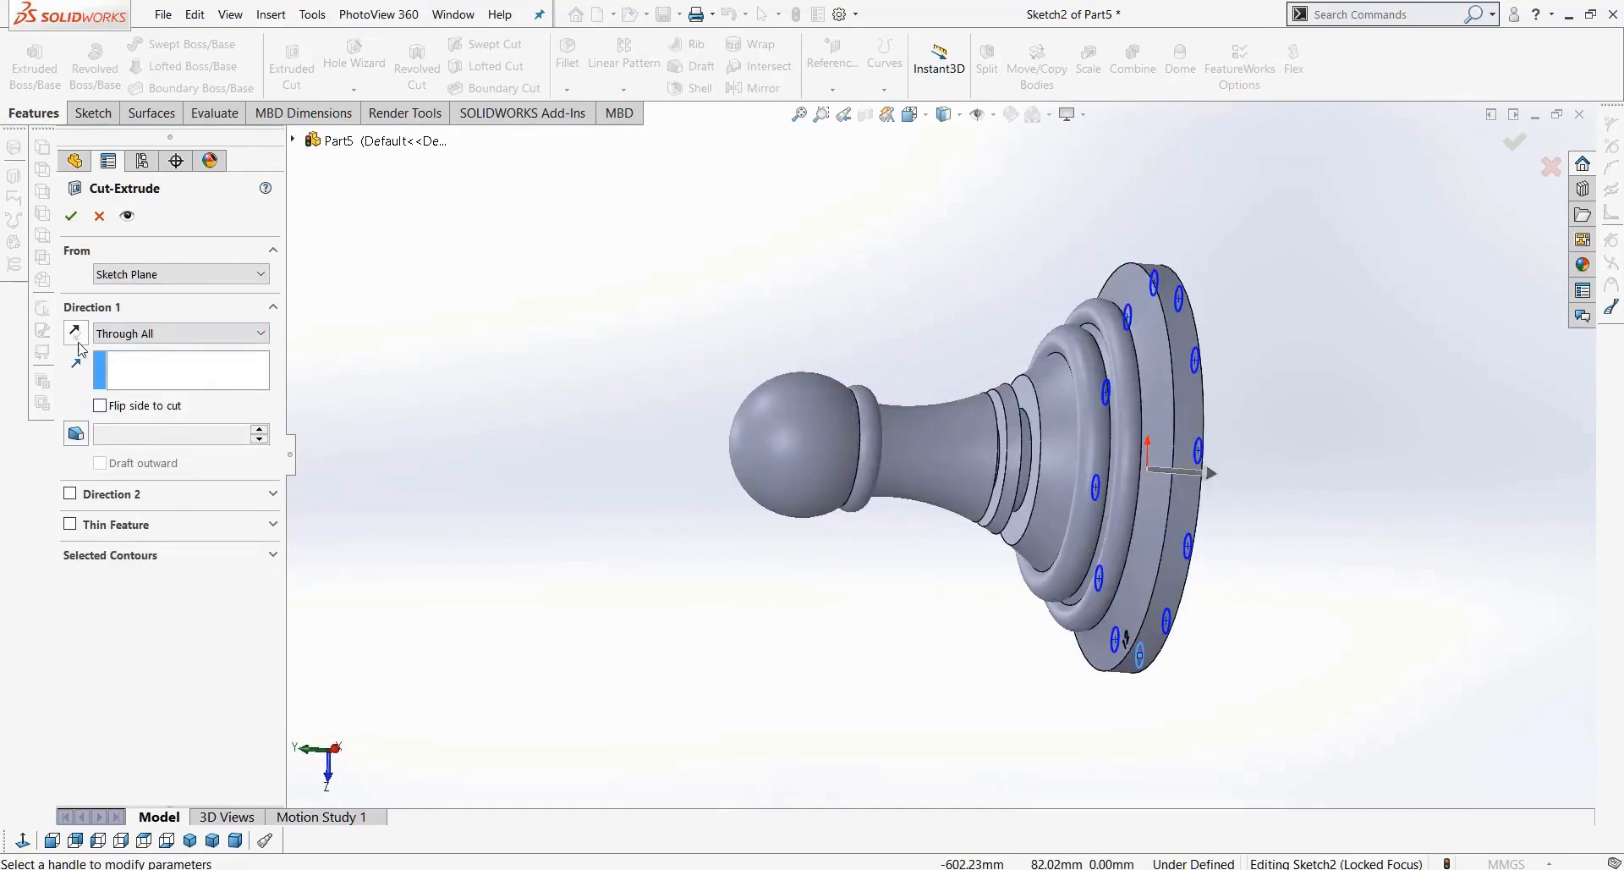
{"action": "left_click", "coordinate": [75, 332]}
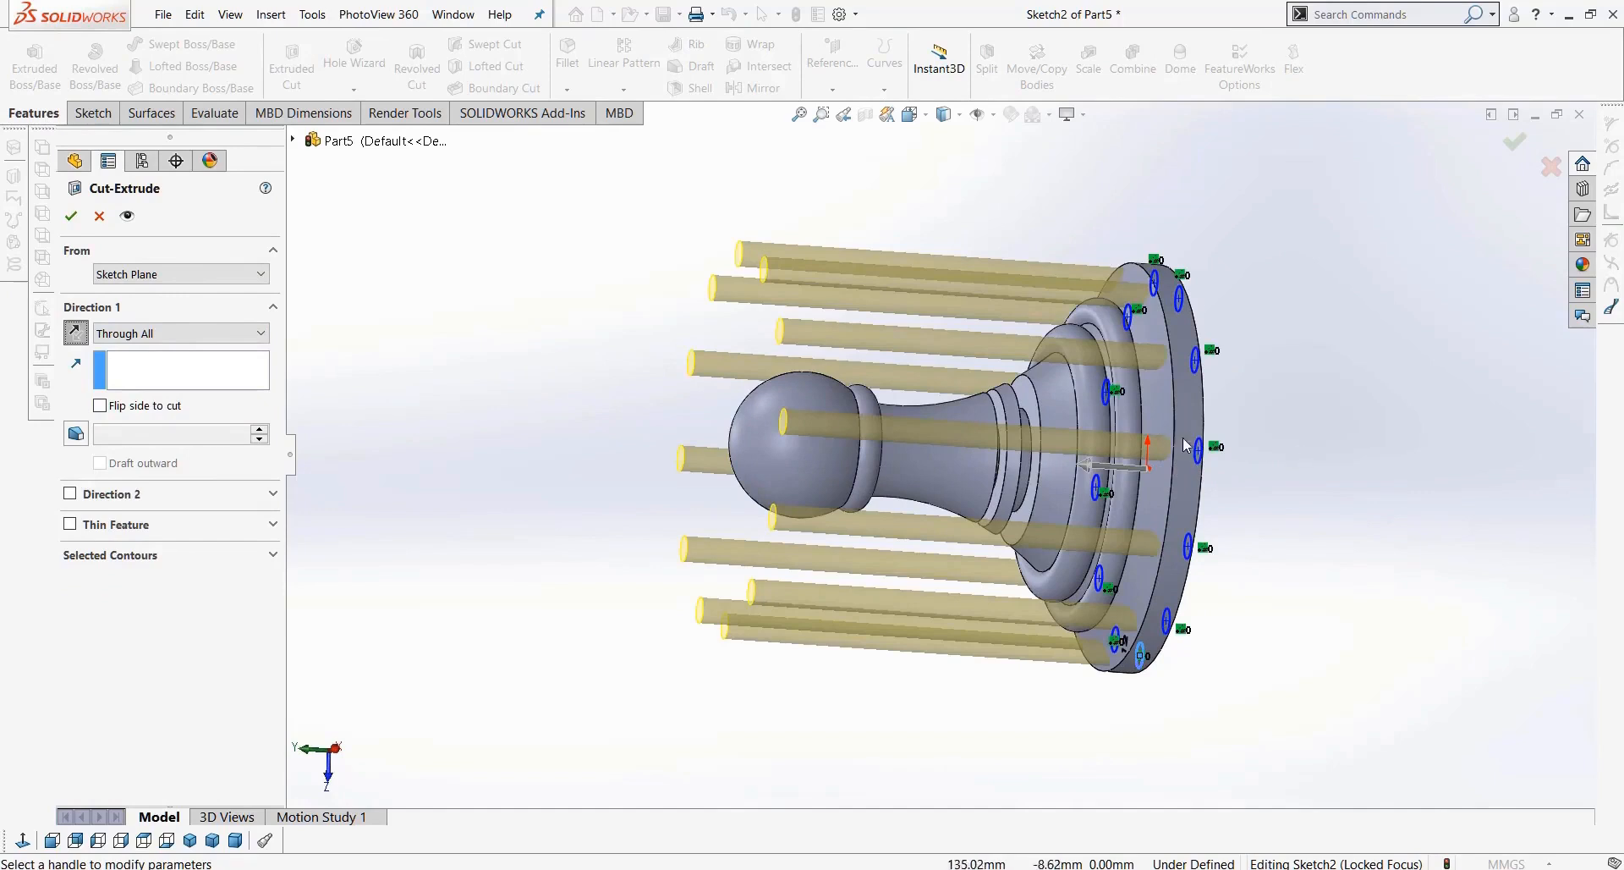
{"action": "middle_click_drag", "start_coordinate": [689, 546], "coordinate": [940, 349]}
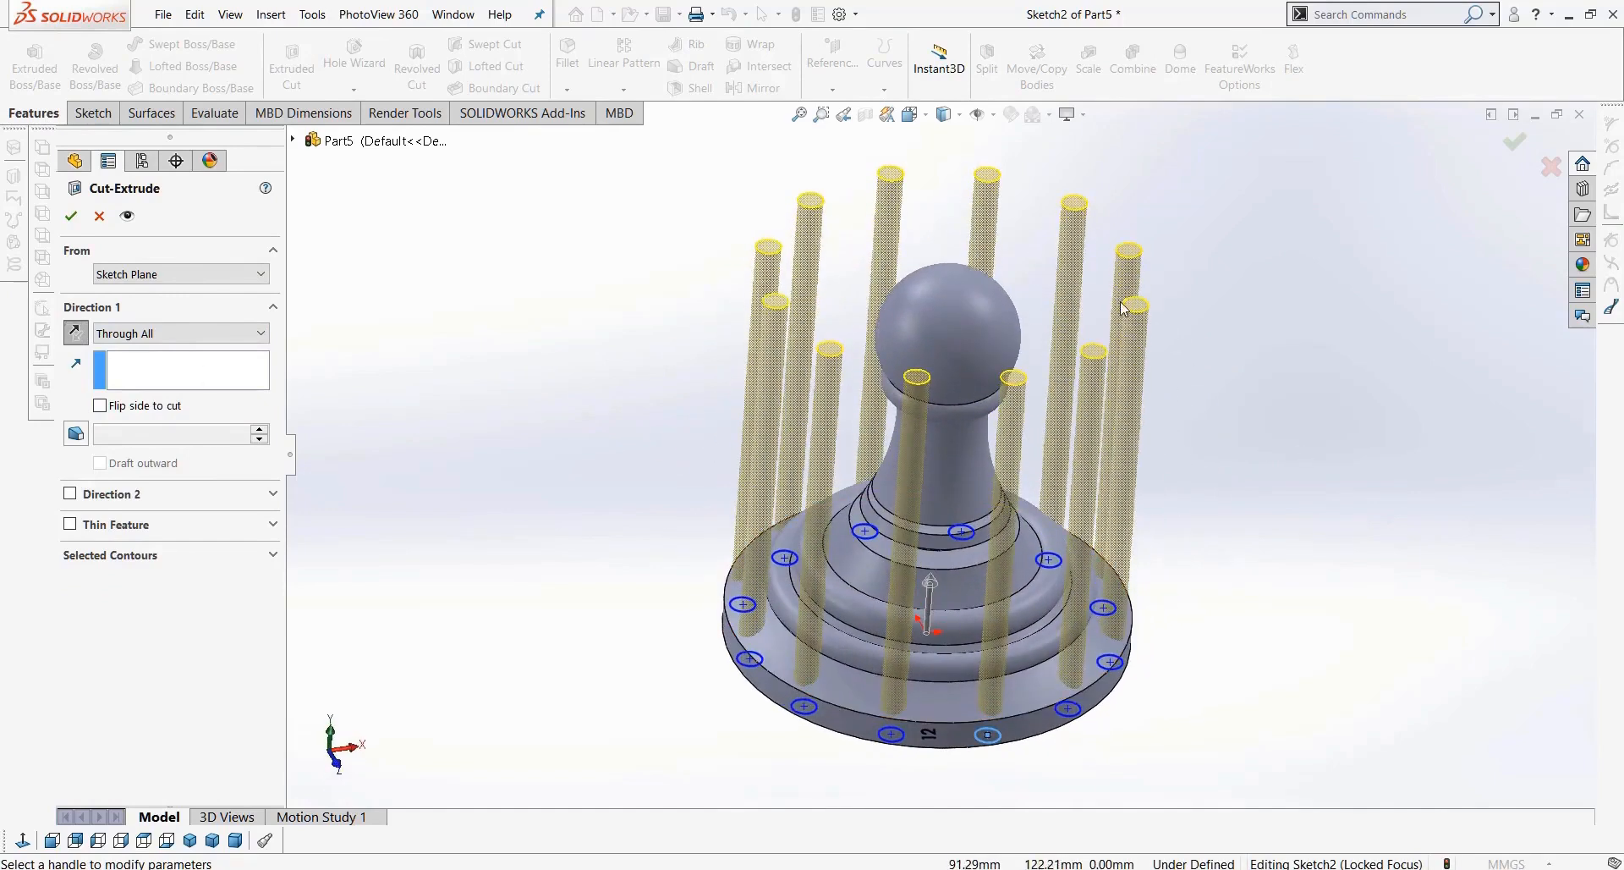
Step: Change the cut's end condition to Blind with a depth of 60 mm and finish the rim holes
{"action": "left_click", "coordinate": [195, 333]}
{"action": "left_click", "coordinate": [169, 350]}
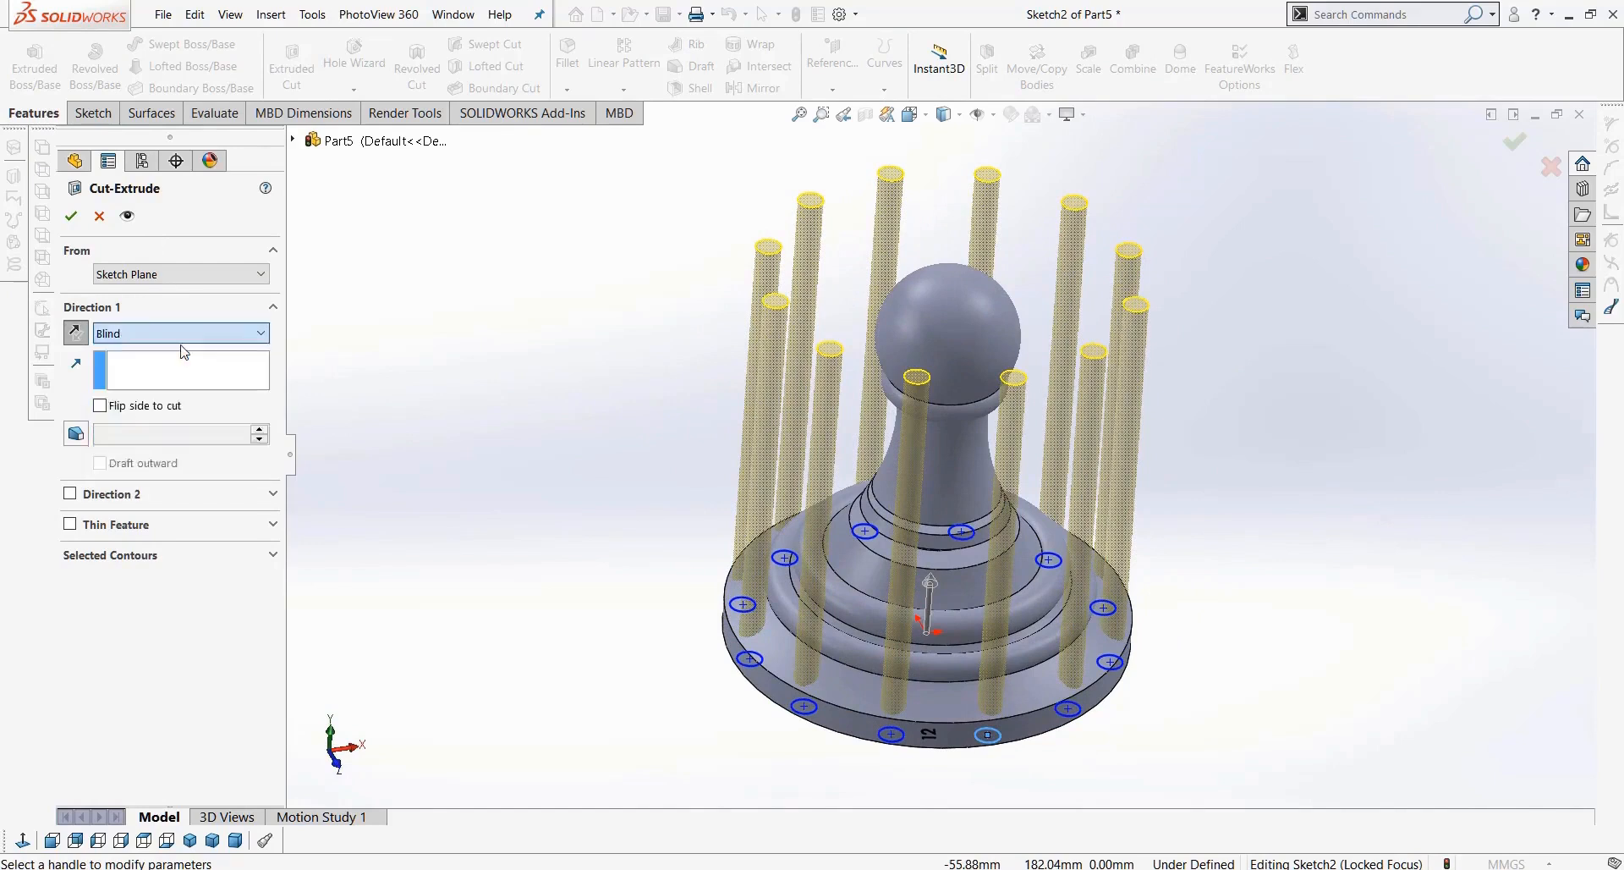
{"action": "mouse_move", "coordinate": [934, 584]}
{"action": "left_mouse_down"}
{"action": "mouse_move", "coordinate": [956, 182]}
{"action": "mouse_move", "coordinate": [923, 435]}
{"action": "left_mouse_up"}
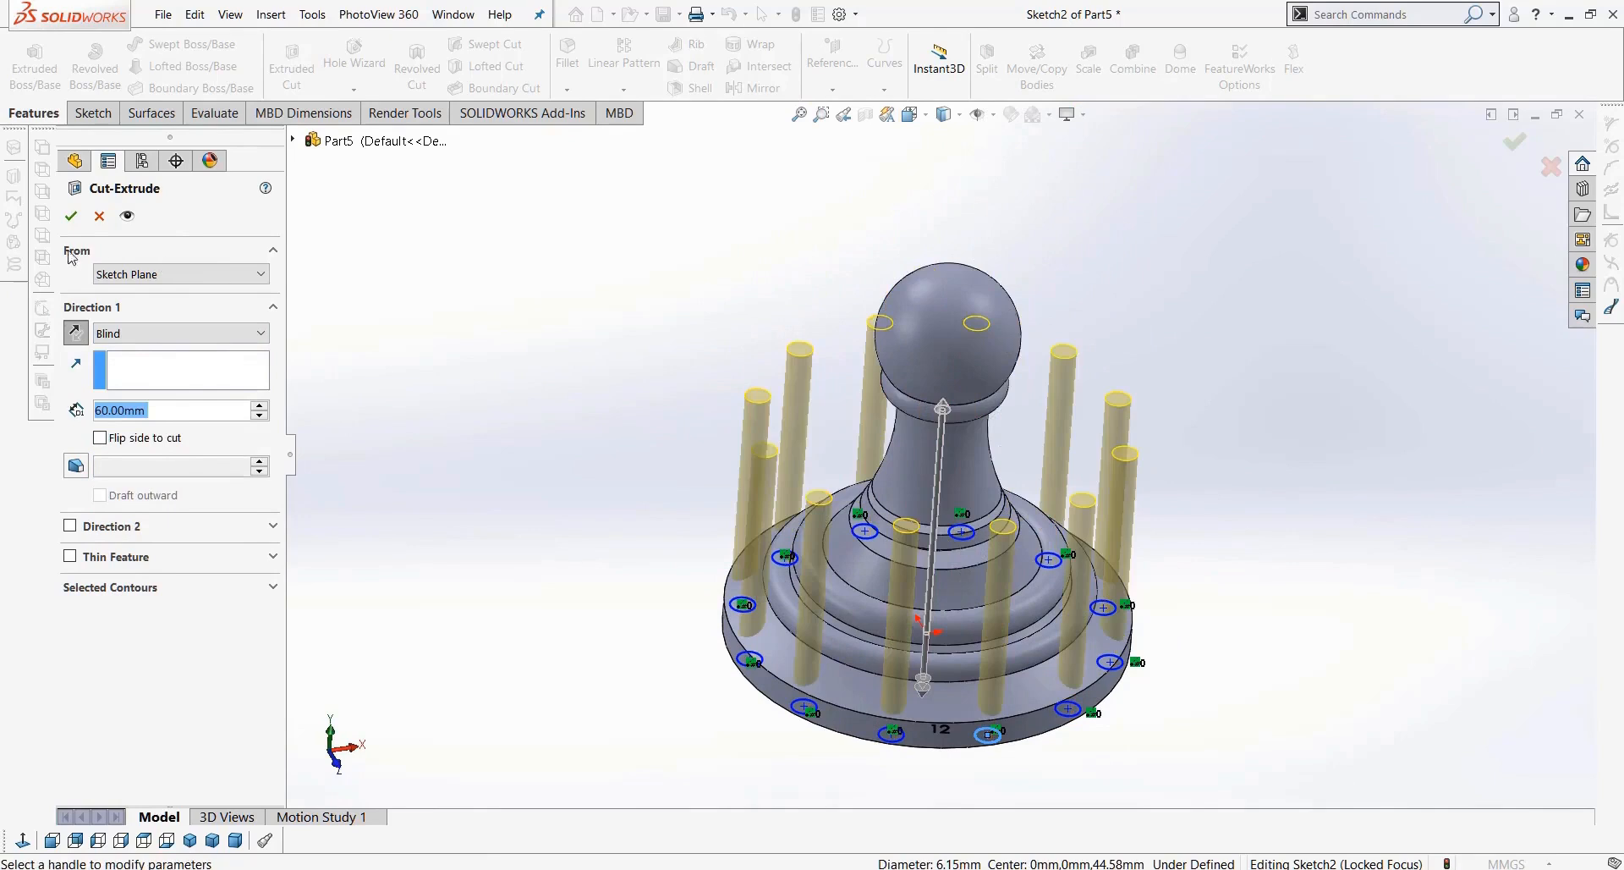
{"action": "left_click", "coordinate": [71, 216]}
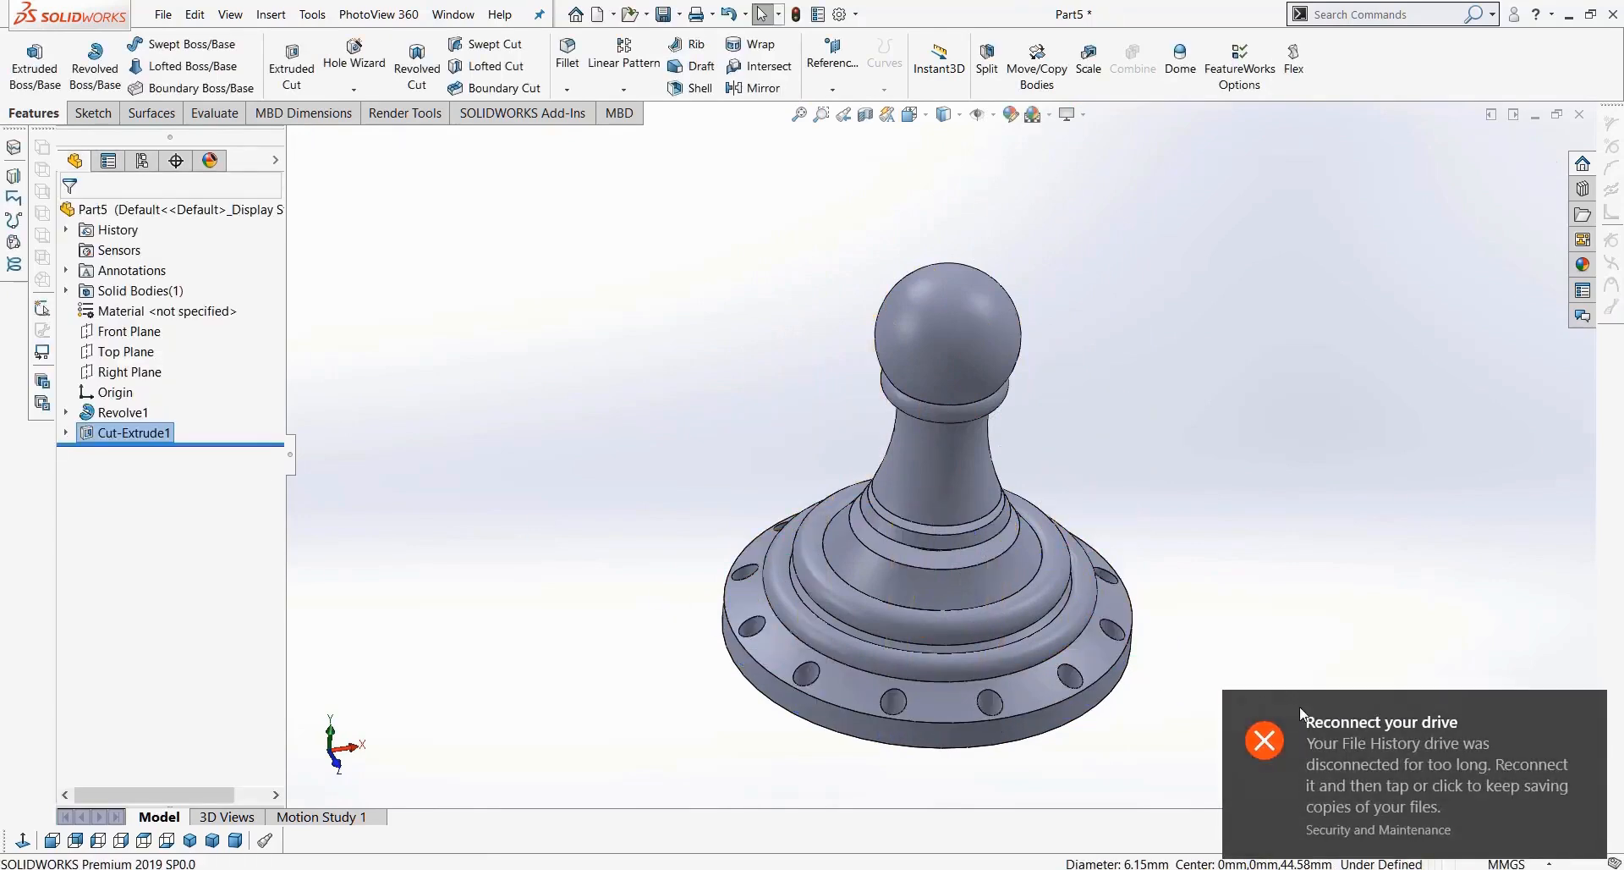
{"action": "left_click", "coordinate": [1590, 713]}
Step: Sketch a corner rectangle on the Front Plane, about 118 mm wide, covering the upper half of the pawn's spherical head
{"action": "middle_click_drag", "start_coordinate": [1233, 587], "coordinate": [1346, 675]}
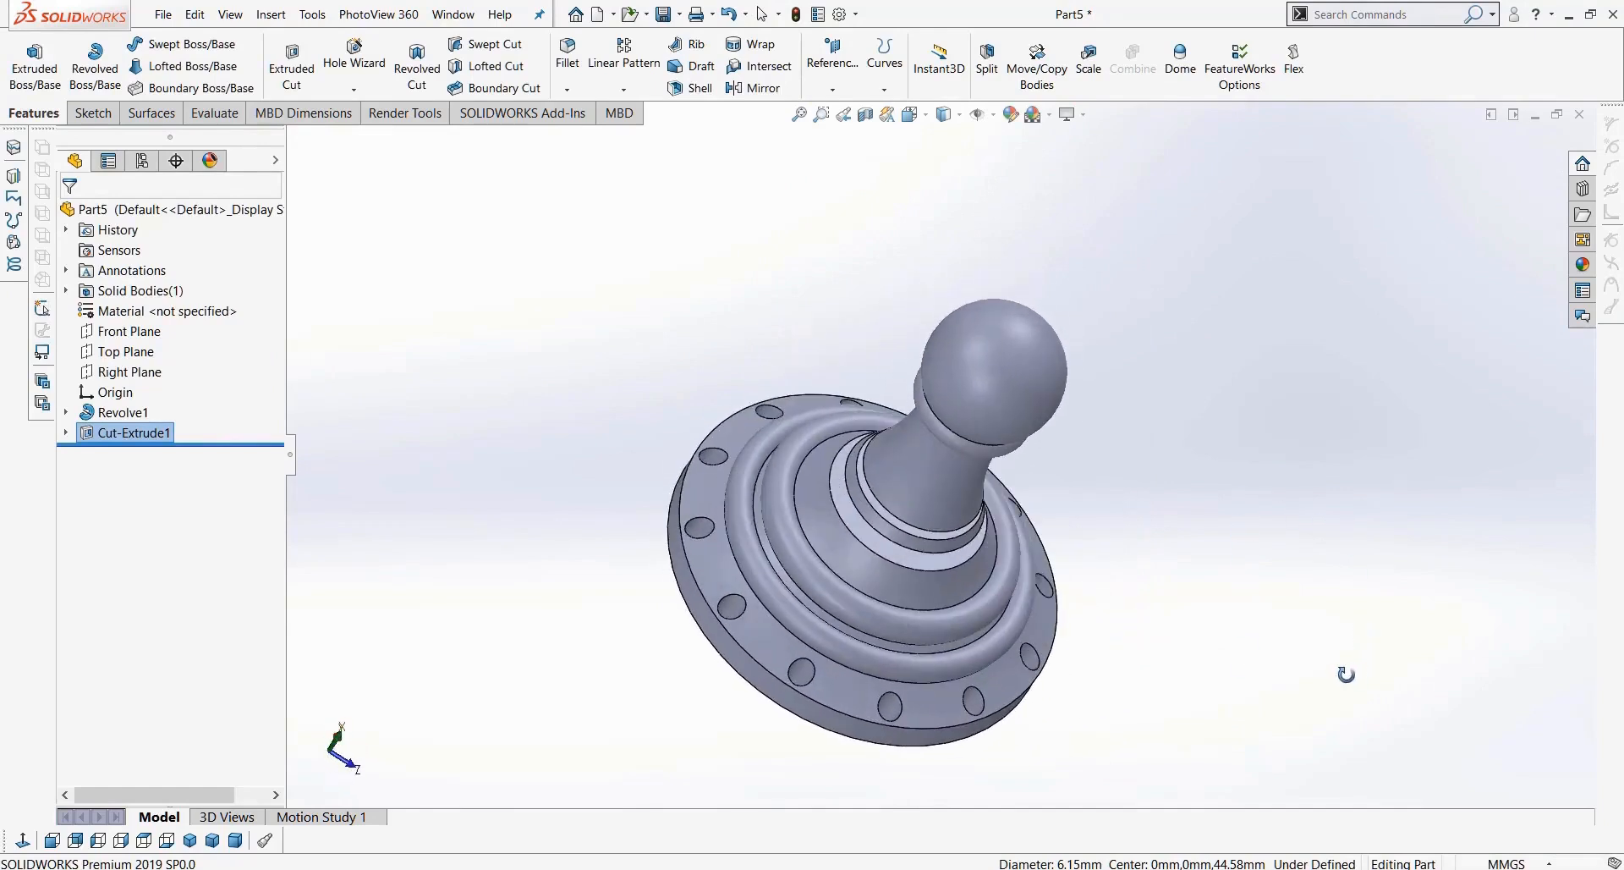
{"action": "middle_click_drag", "start_coordinate": [1158, 541], "coordinate": [1114, 370]}
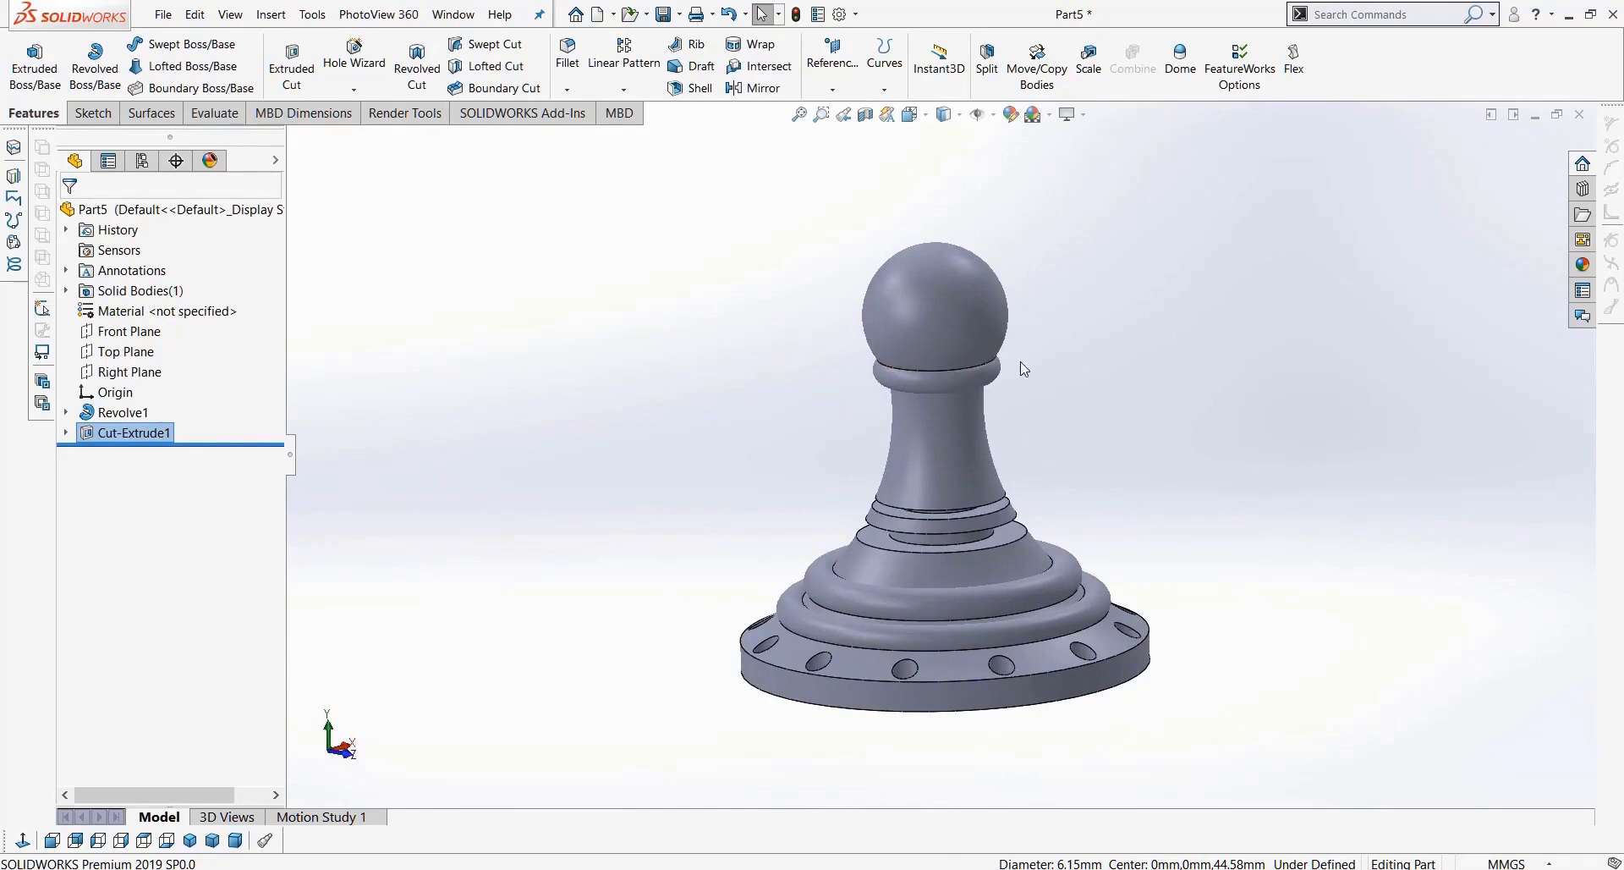
{"action": "left_click", "coordinate": [152, 334]}
{"action": "left_click", "coordinate": [28, 838]}
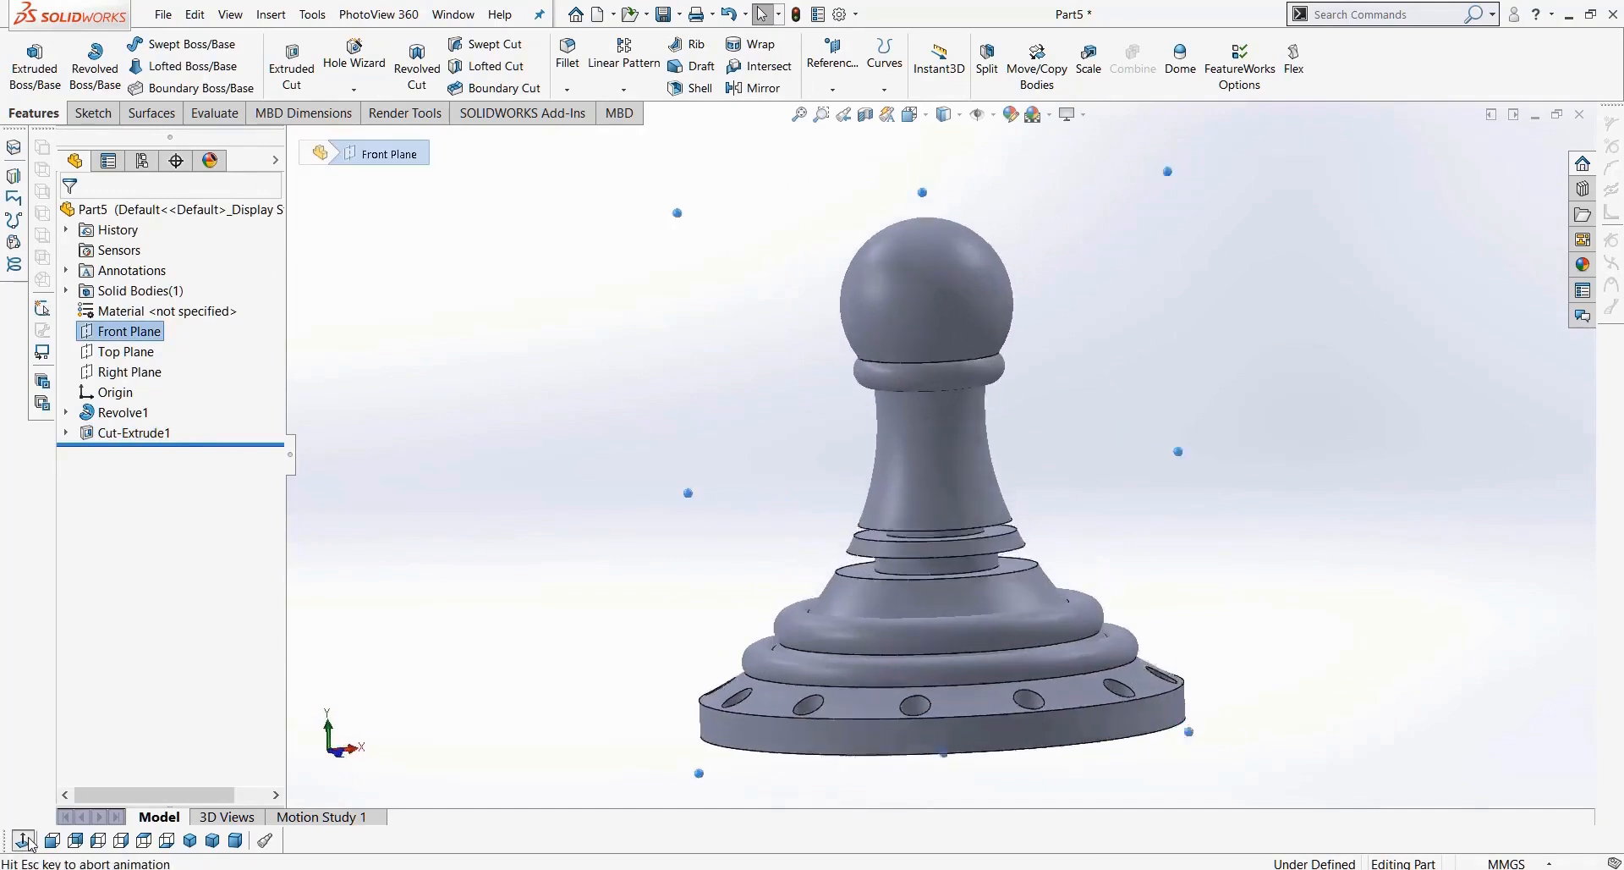
{"action": "left_click", "coordinate": [94, 112]}
{"action": "left_click", "coordinate": [26, 59]}
{"action": "right_click_drag", "start_coordinate": [997, 187], "coordinate": [1134, 203]}
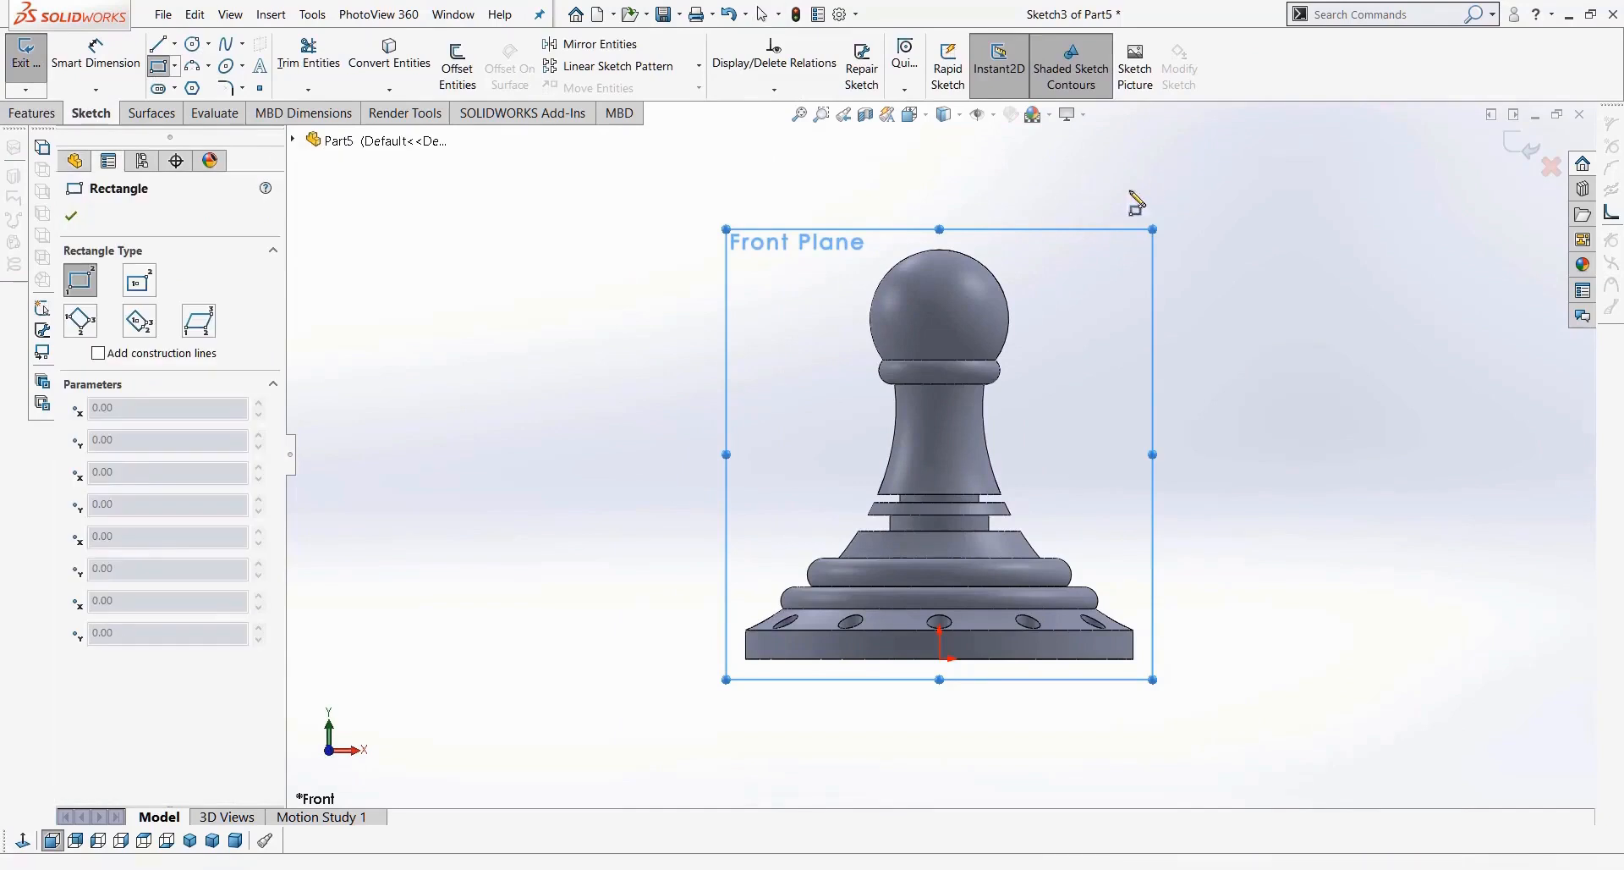
{"action": "left_click", "coordinate": [1176, 171]}
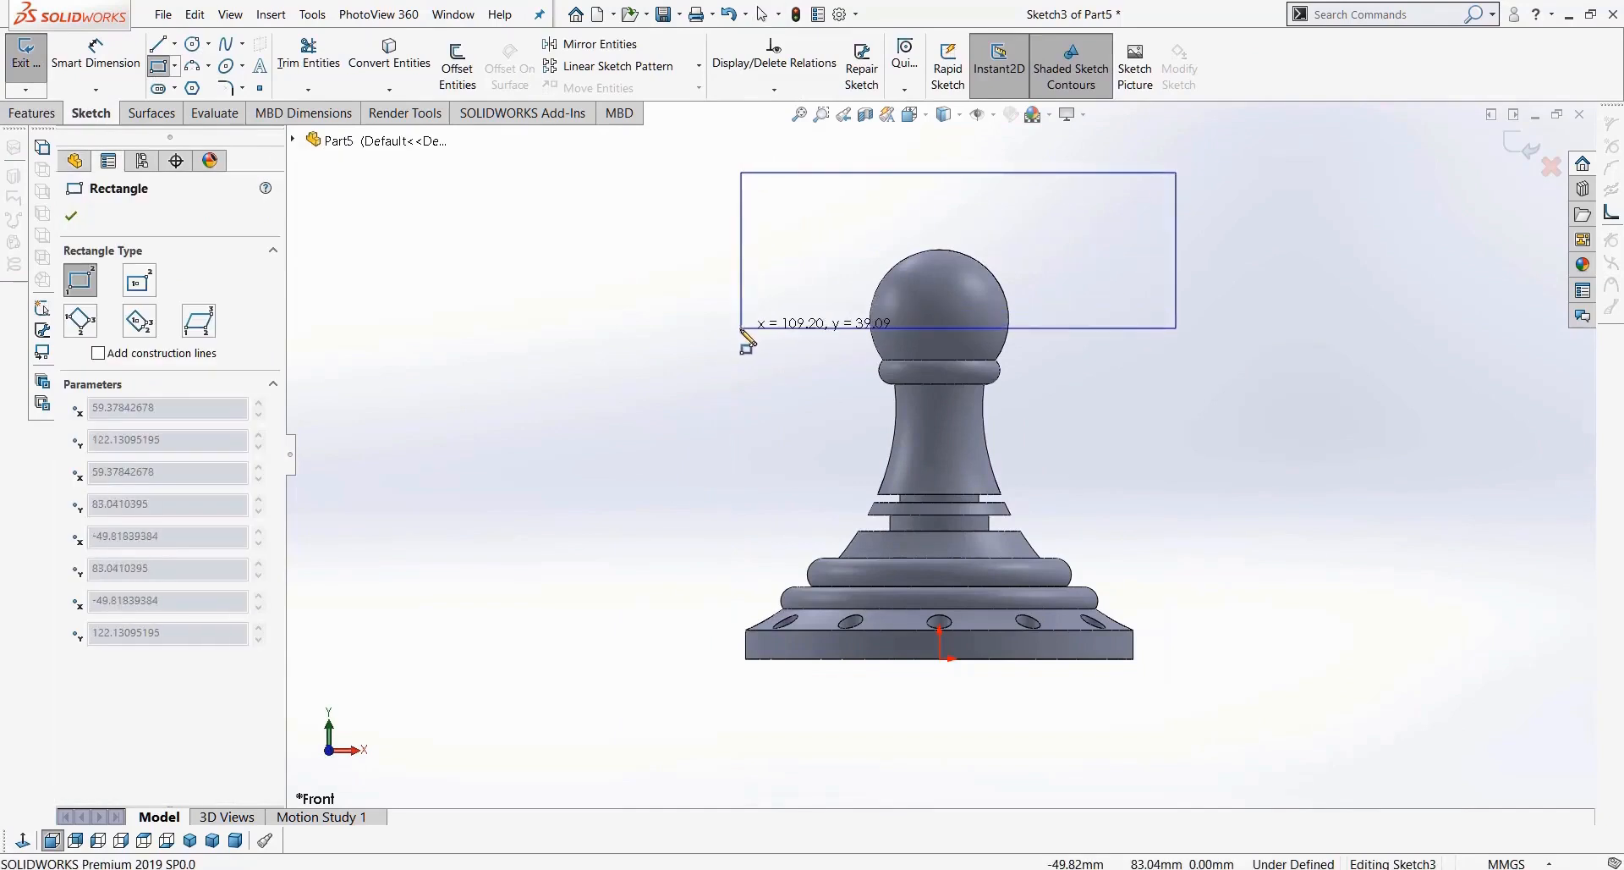
{"action": "left_click", "coordinate": [707, 326]}
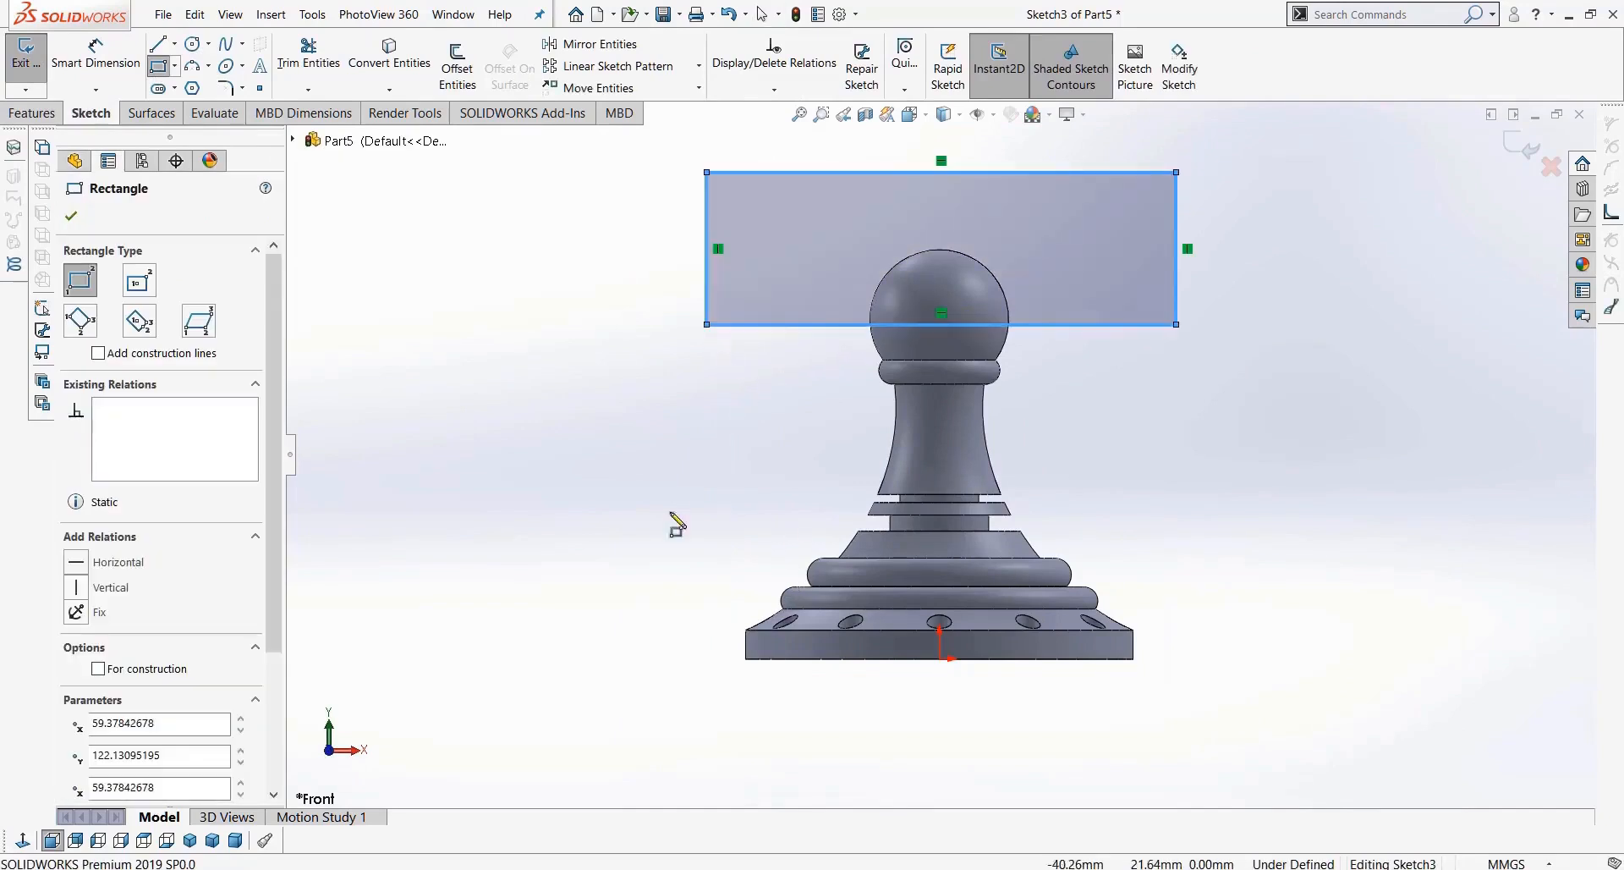
Step: Cut away the upper half of the head with a Mid Plane extruded cut of the rectangle, 60 mm deep
{"action": "left_click", "coordinate": [32, 113]}
{"action": "left_click", "coordinate": [291, 61]}
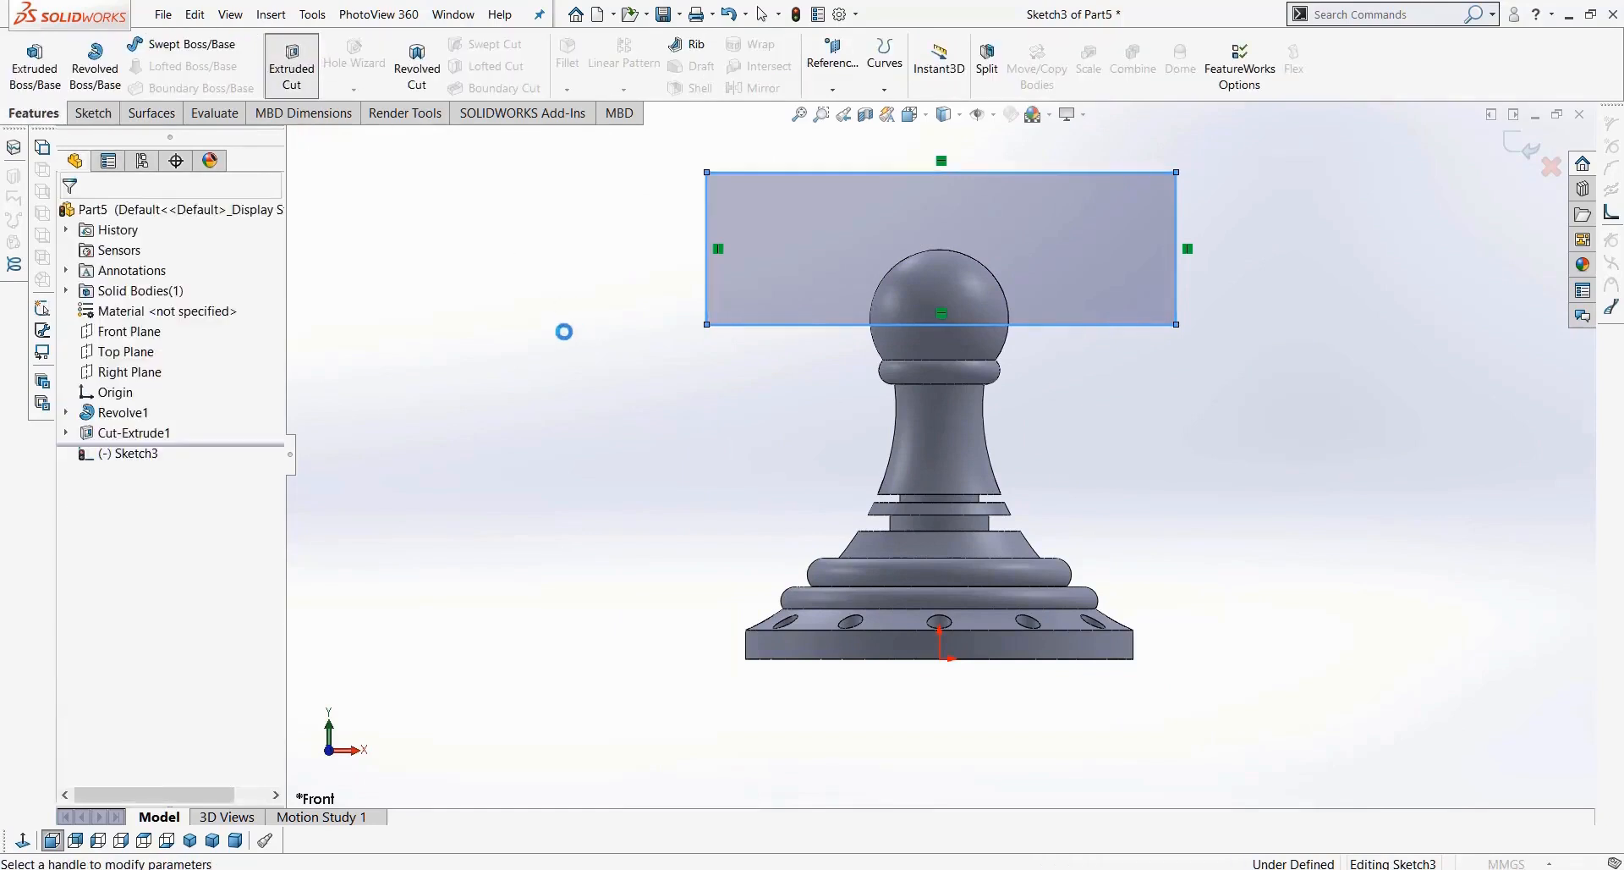
{"action": "left_click", "coordinate": [160, 333]}
{"action": "left_click", "coordinate": [133, 470]}
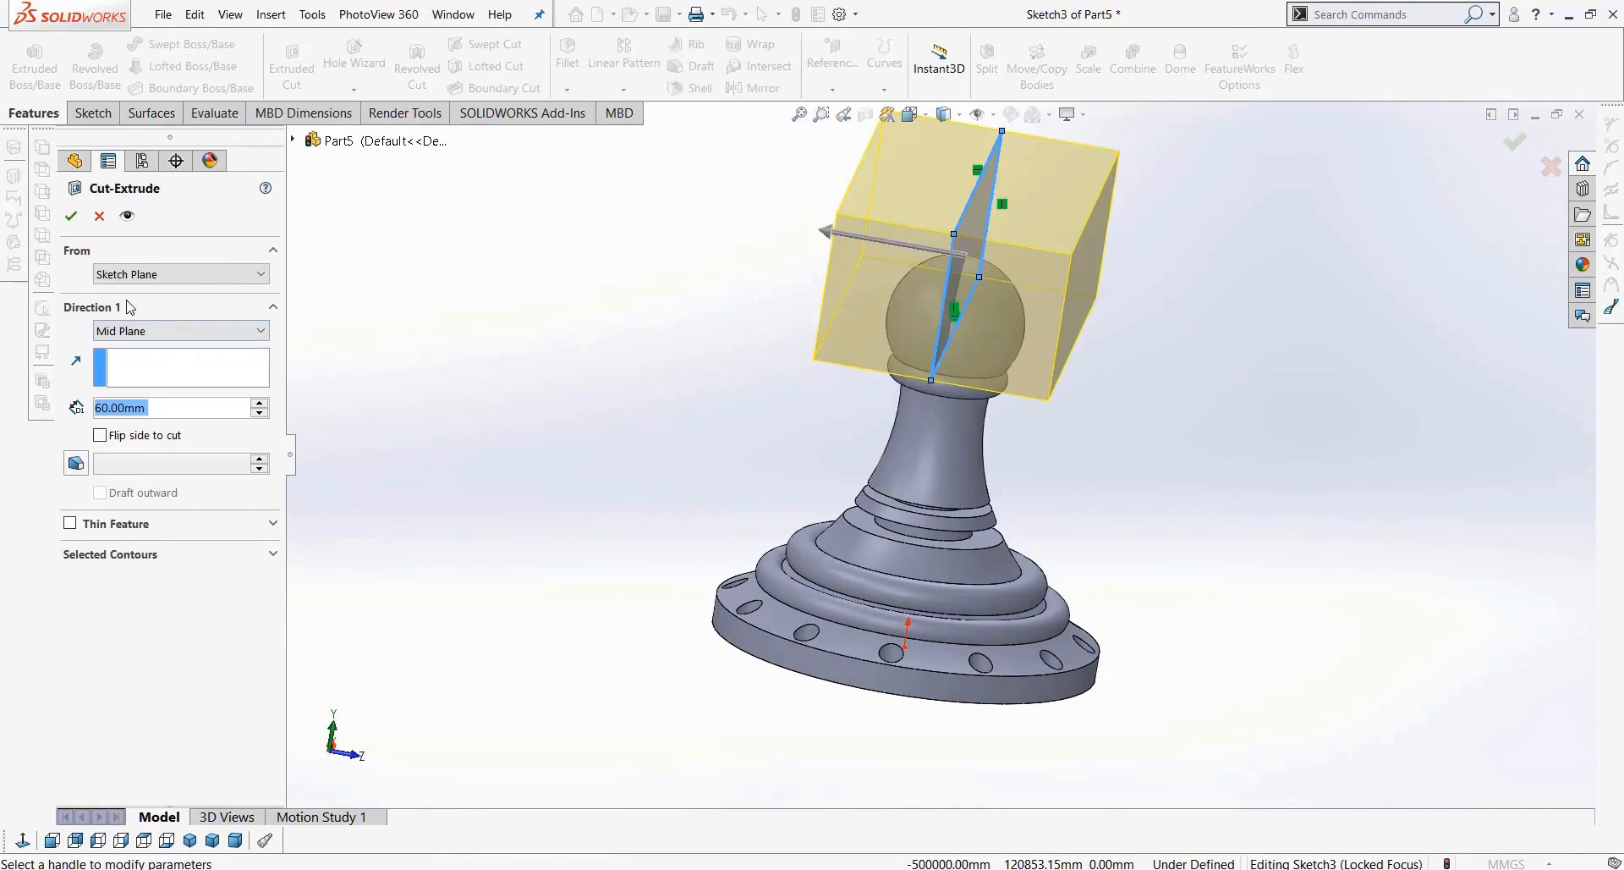
{"action": "left_click", "coordinate": [72, 214]}
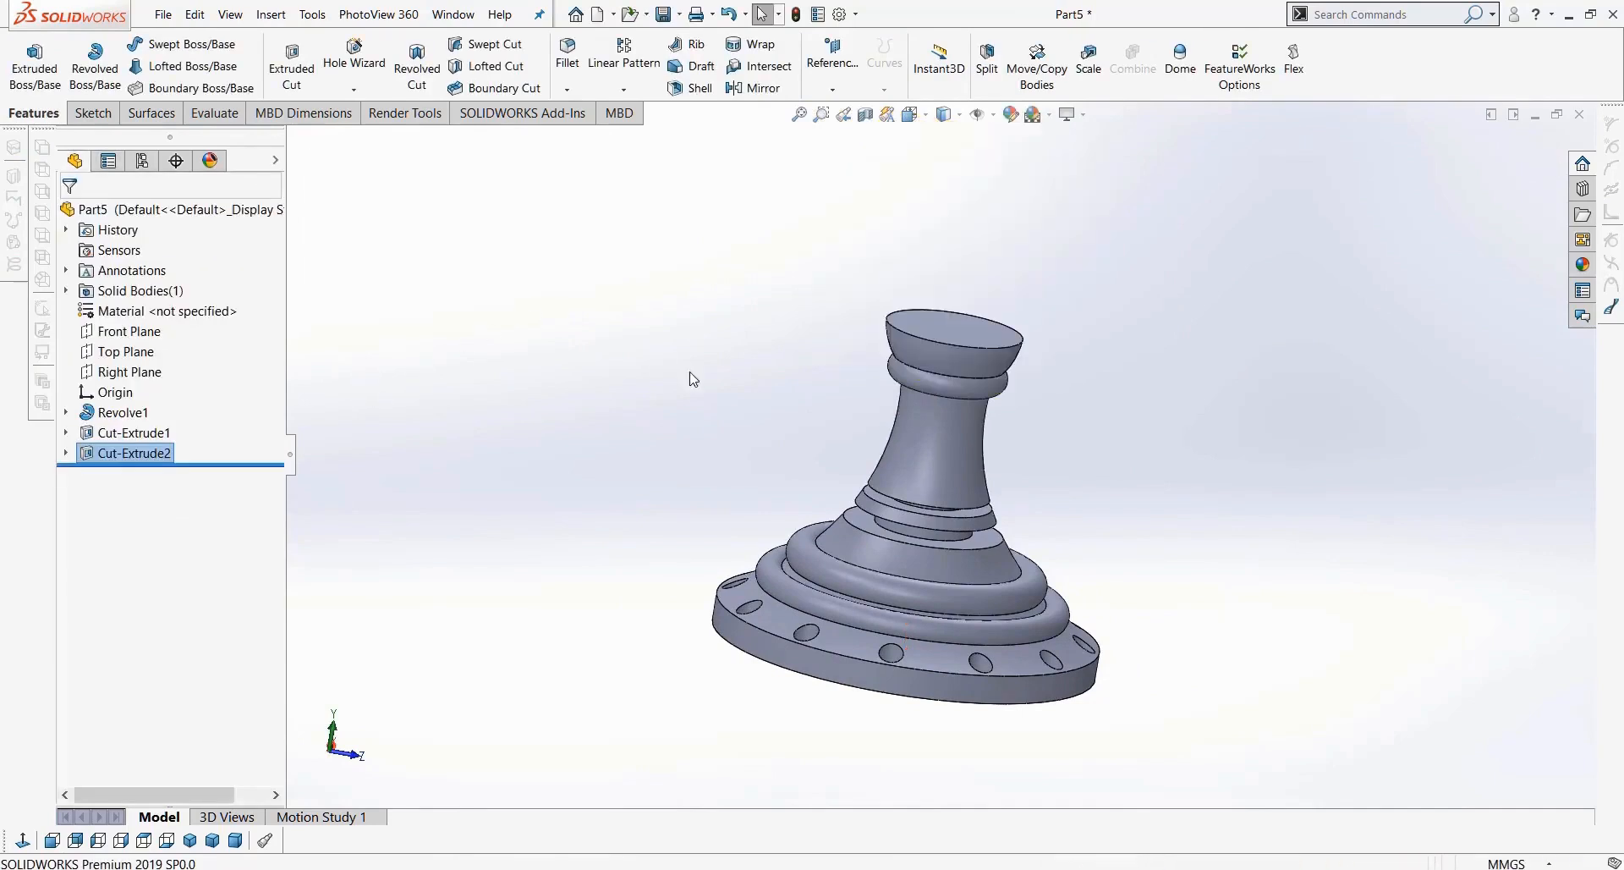
Step: Edit the head cut's sketch, moving the rectangle's lower edge slightly higher on the head, and rebuild the cut
{"action": "middle_click_drag", "start_coordinate": [786, 290], "coordinate": [827, 330]}
{"action": "scroll", "coordinate": [934, 340], "scroll_direction": "down", "scroll_amount": 5}
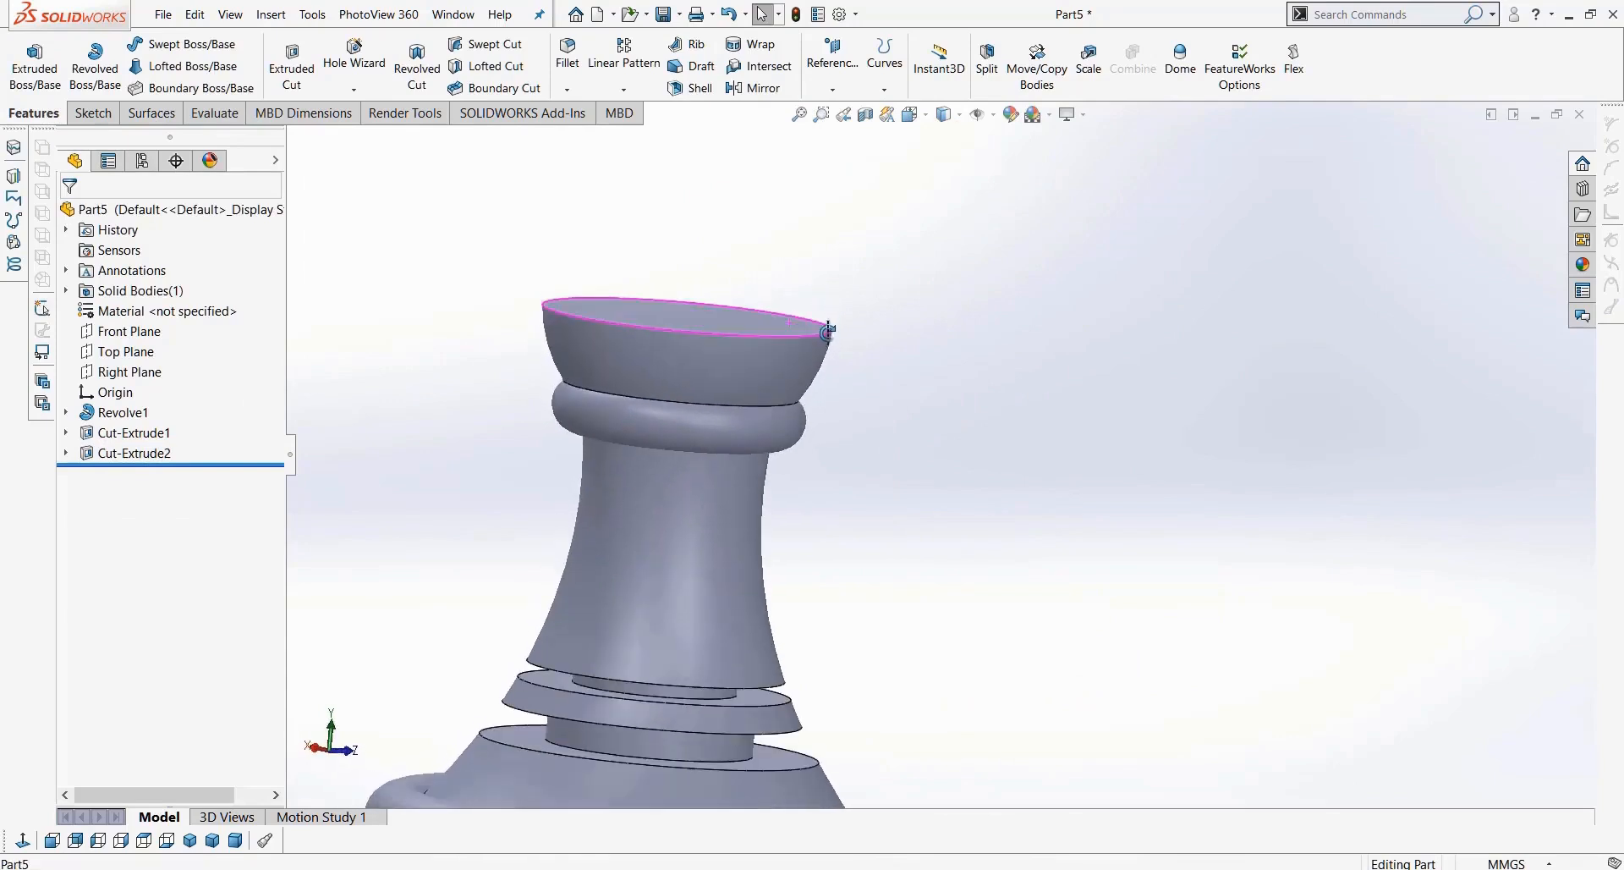
{"action": "left_click", "coordinate": [66, 453]}
{"action": "right_click", "coordinate": [222, 470]}
{"action": "left_click", "coordinate": [200, 426]}
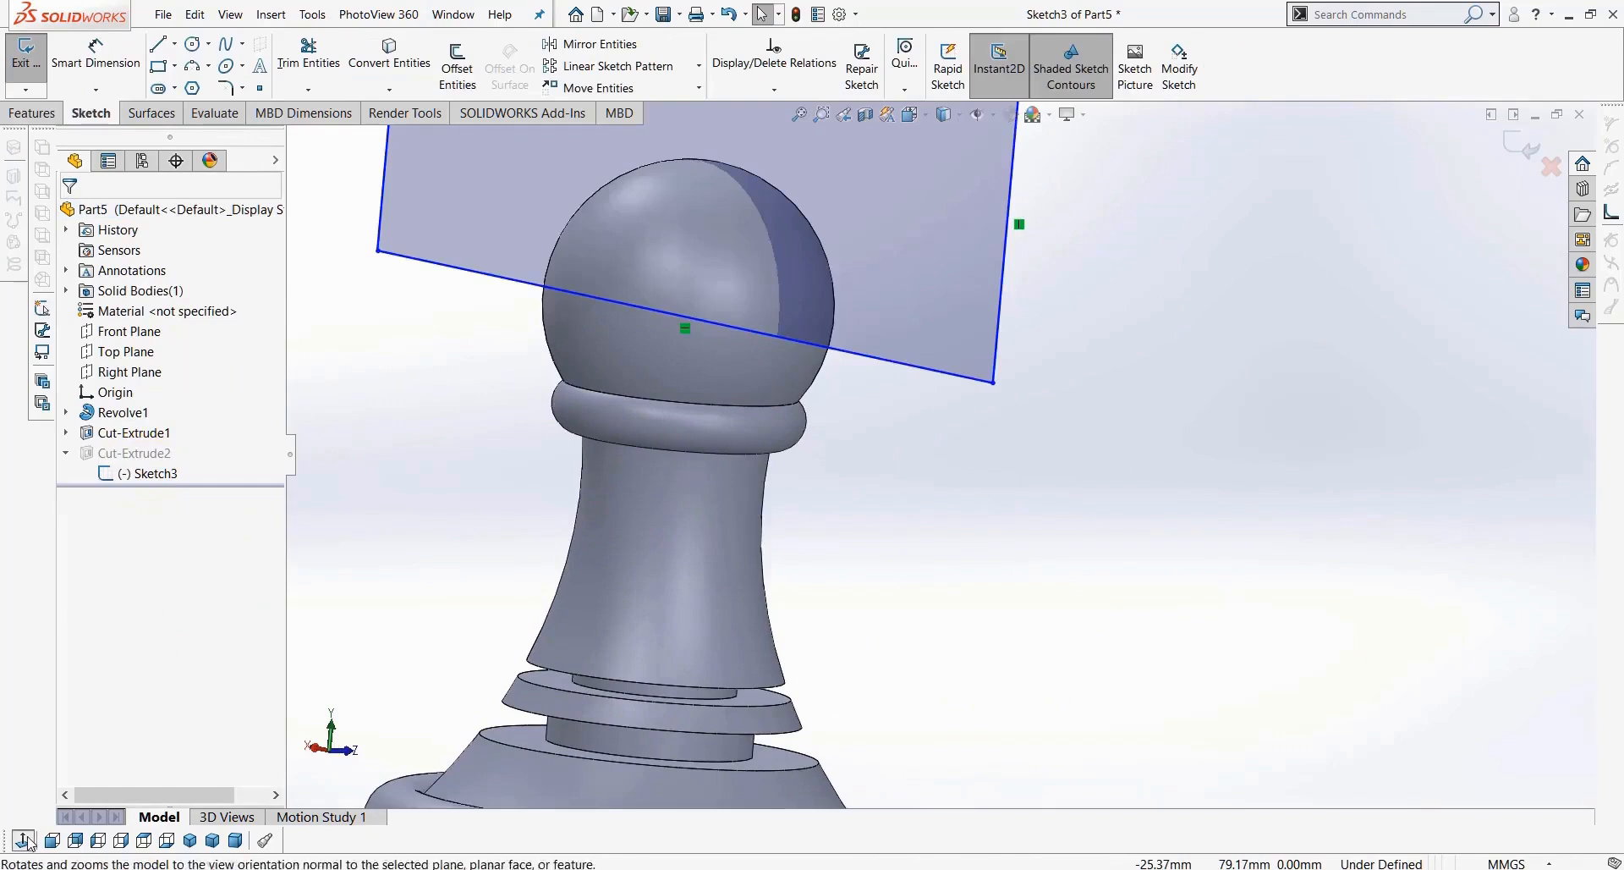
{"action": "left_click_drag", "start_coordinate": [834, 349], "coordinate": [847, 312]}
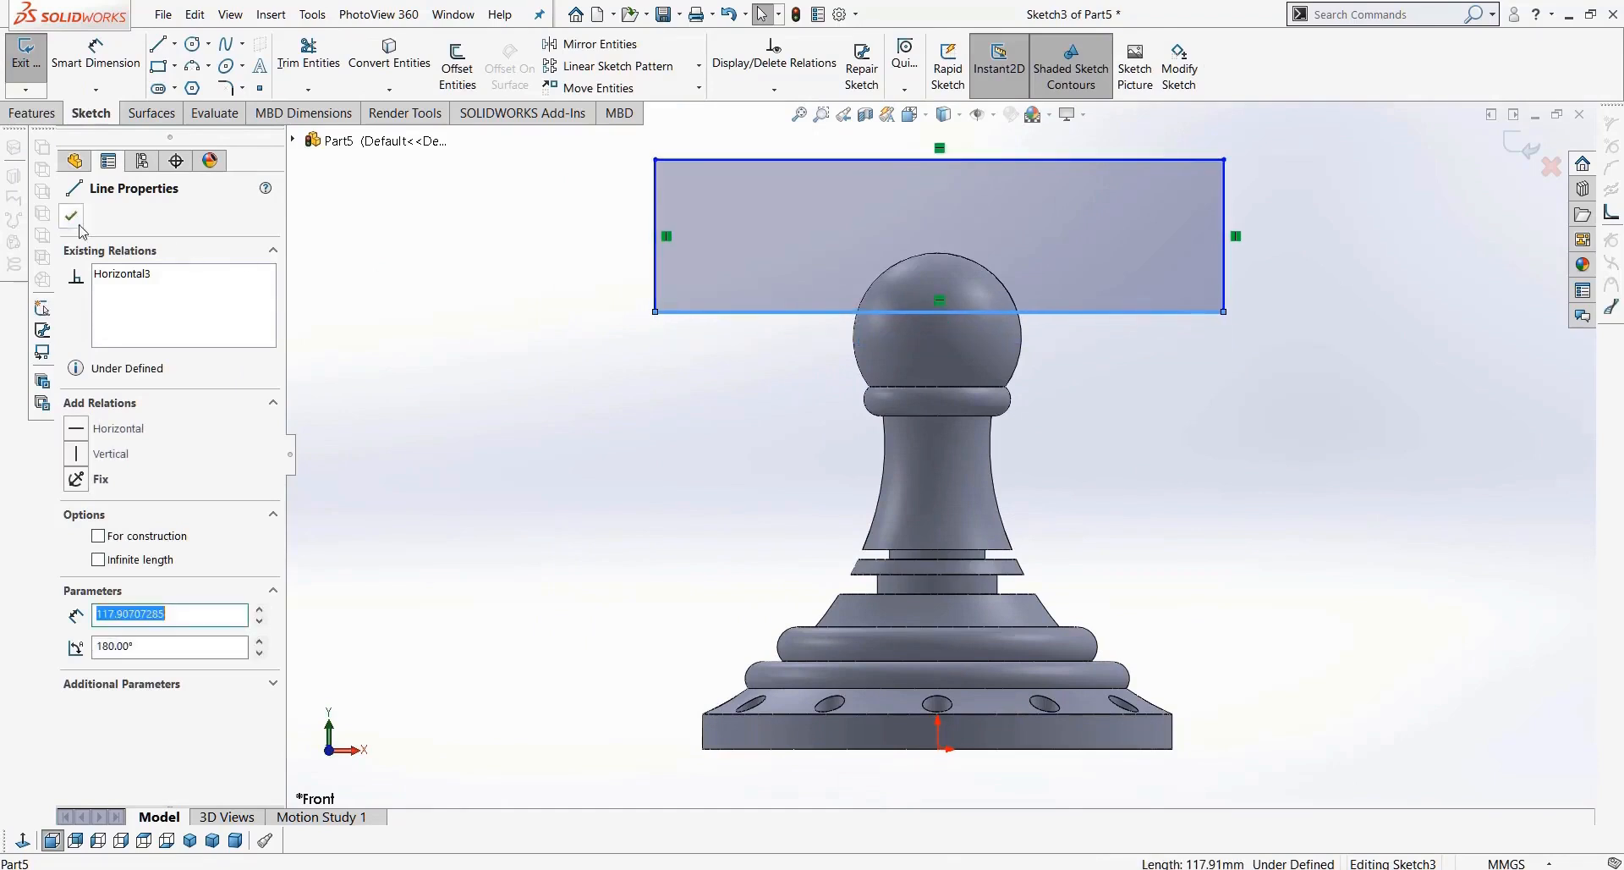
{"action": "left_click", "coordinate": [612, 584]}
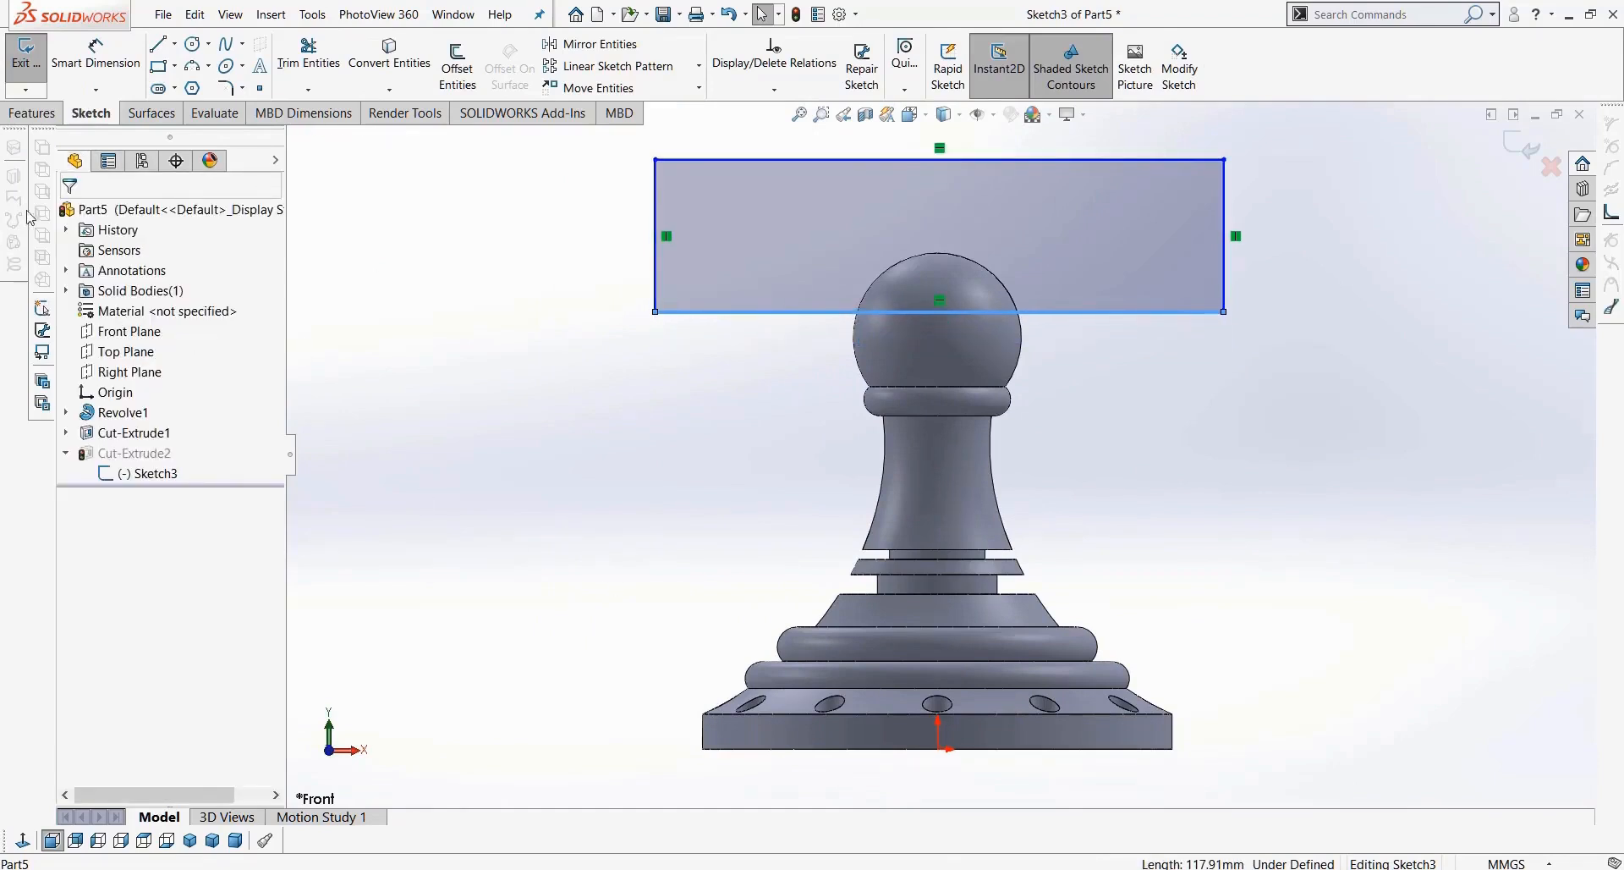
{"action": "left_click", "coordinate": [1520, 146]}
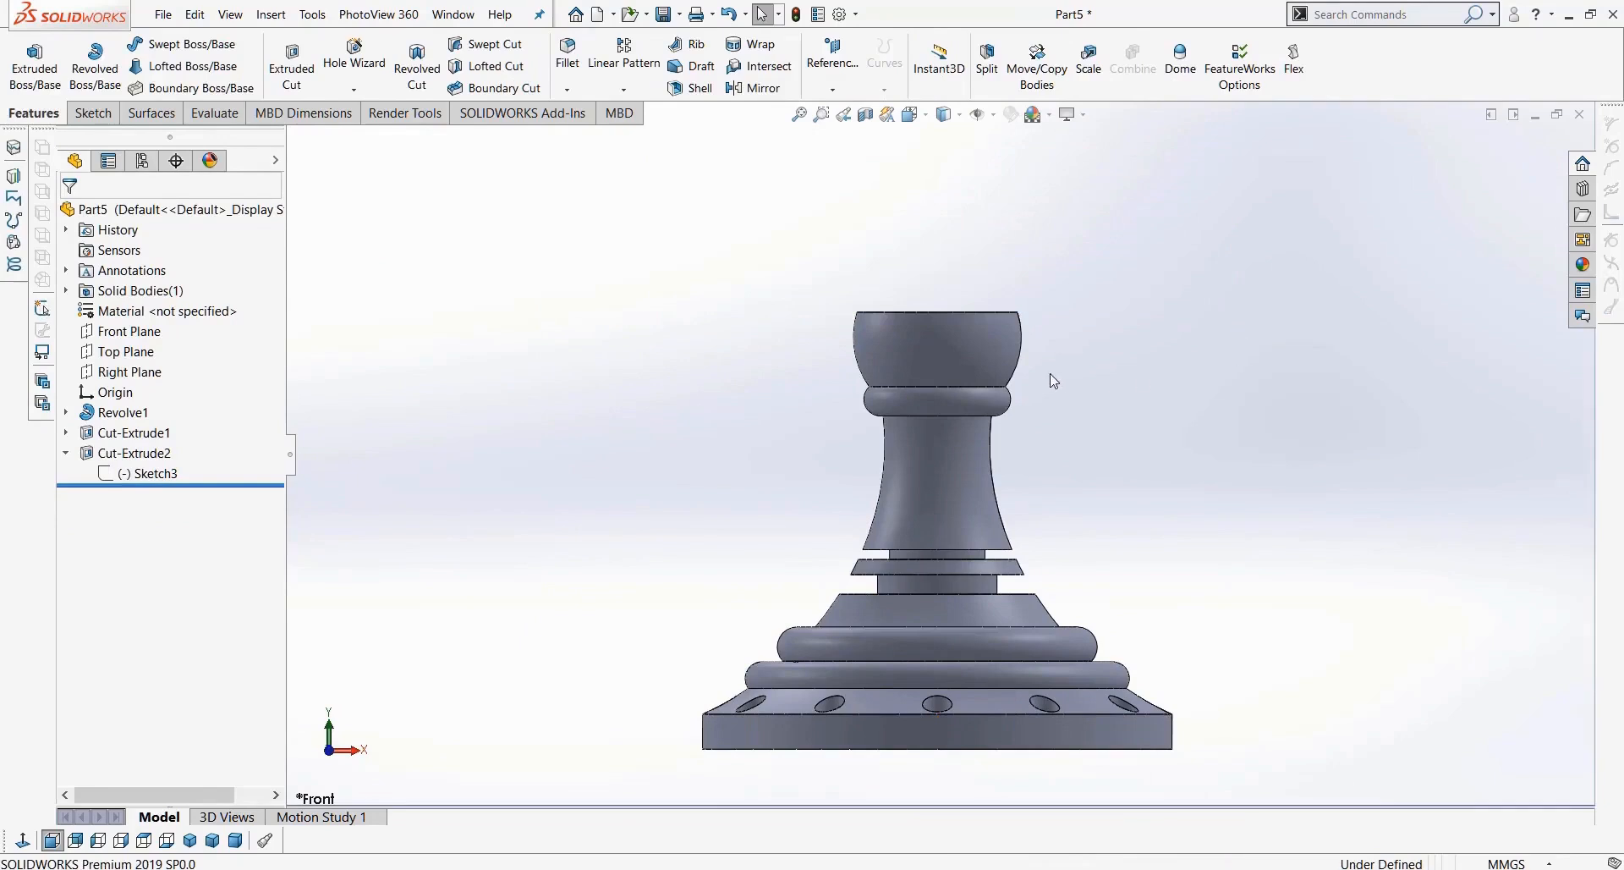
Step: Sketch a circle of about 12.9 mm radius on the head's flat top face, centred on the origin
{"action": "middle_click_drag", "start_coordinate": [1053, 380], "coordinate": [1020, 408]}
{"action": "scroll", "coordinate": [1015, 409], "scroll_direction": "down", "scroll_amount": 5}
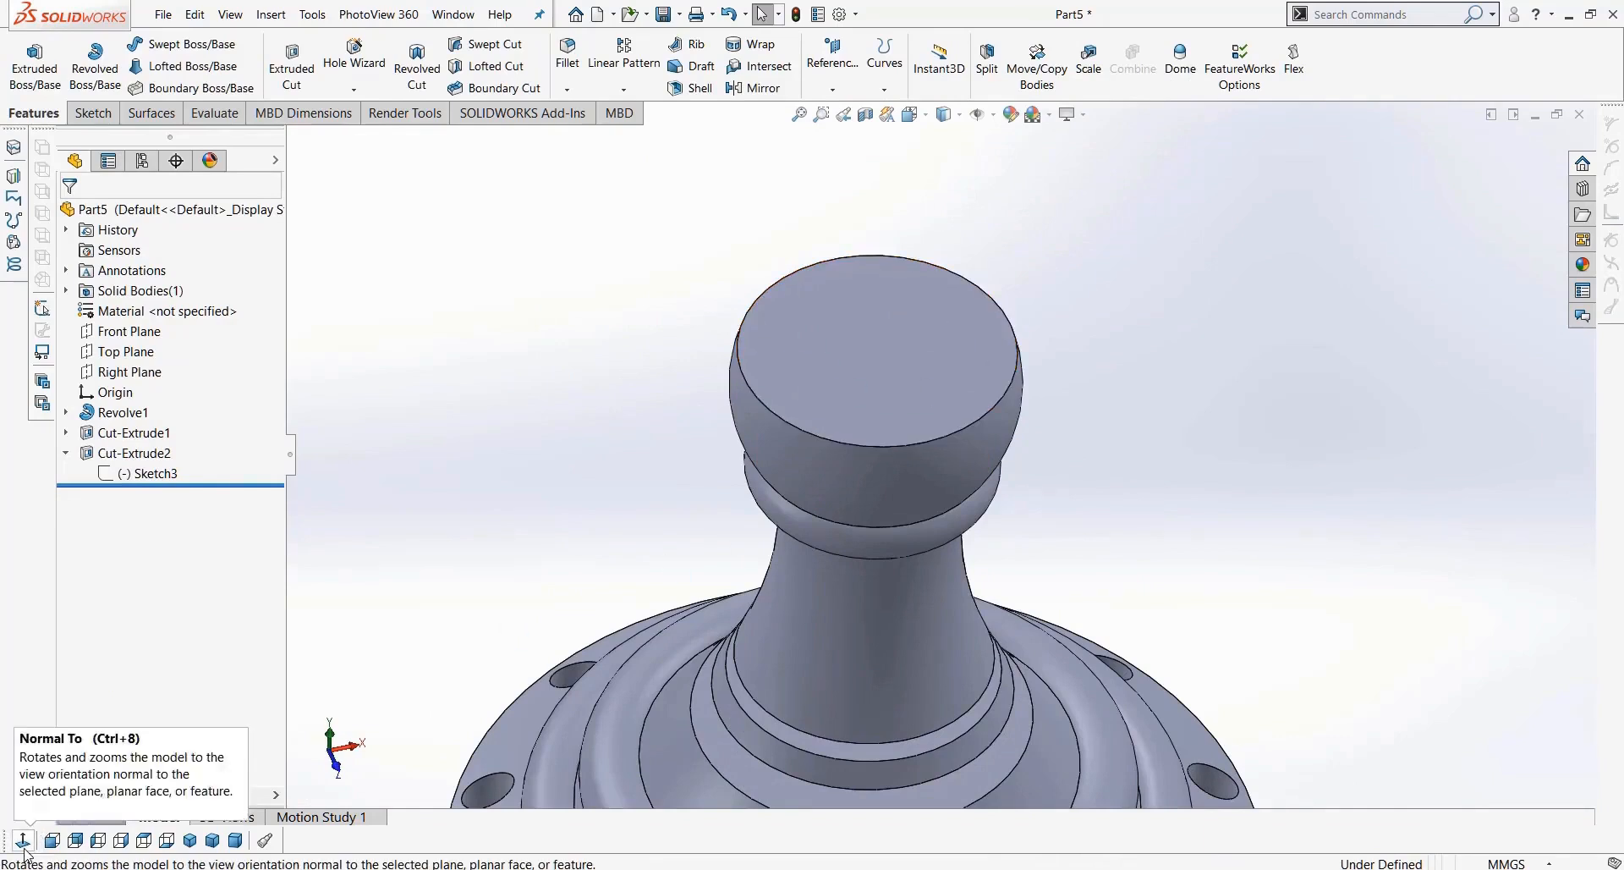
{"action": "left_click", "coordinate": [911, 400]}
{"action": "key", "text": "ctrl+8"}
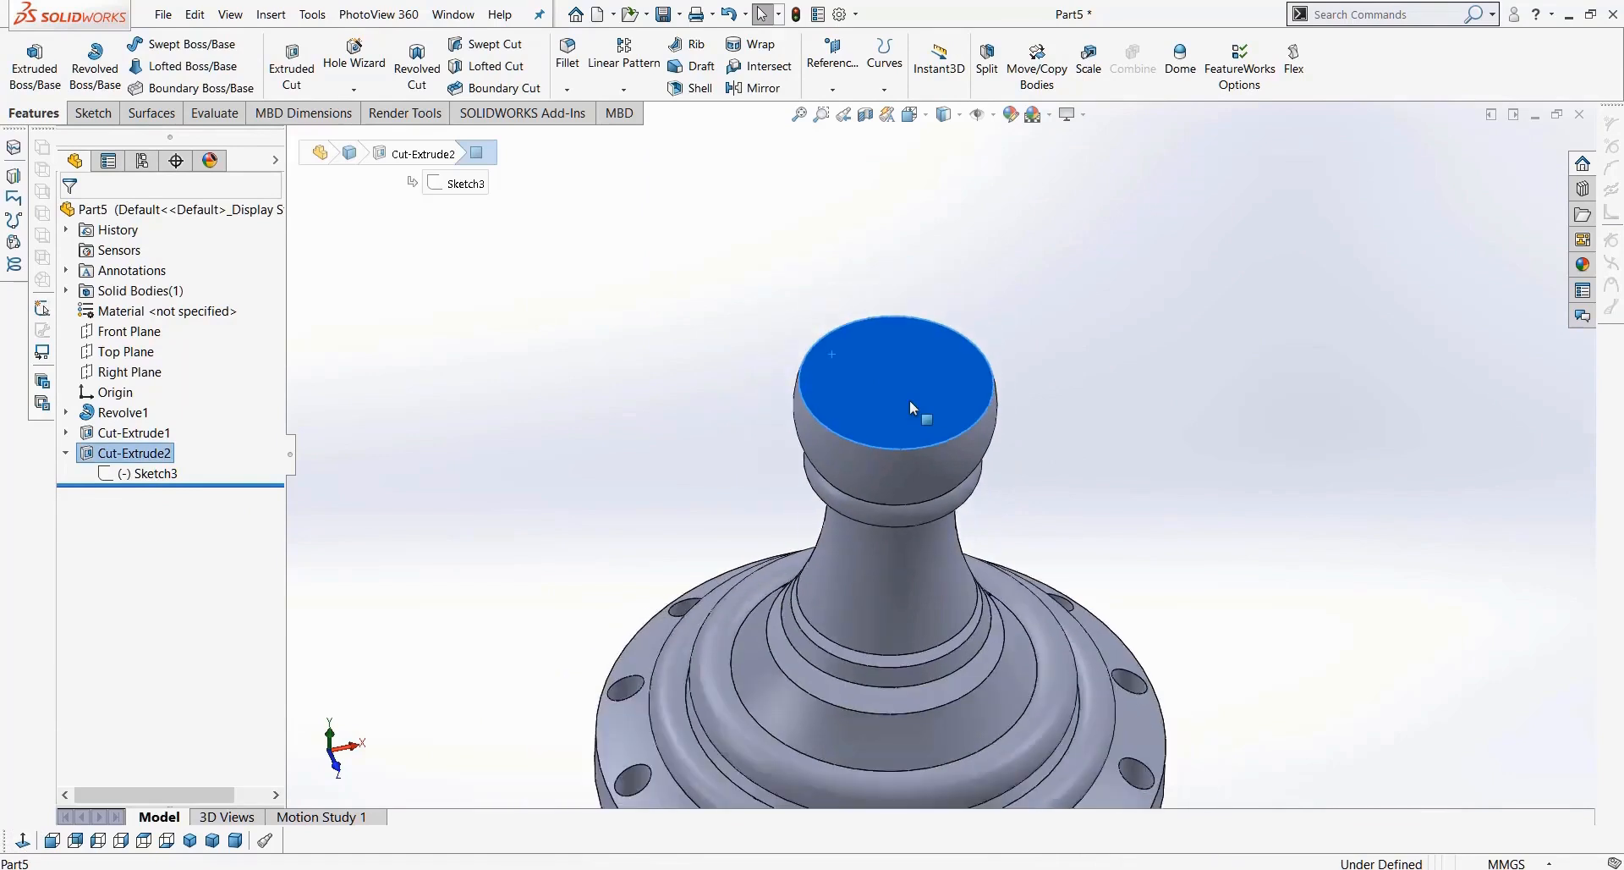
{"action": "left_click", "coordinate": [95, 114]}
{"action": "left_click", "coordinate": [200, 43]}
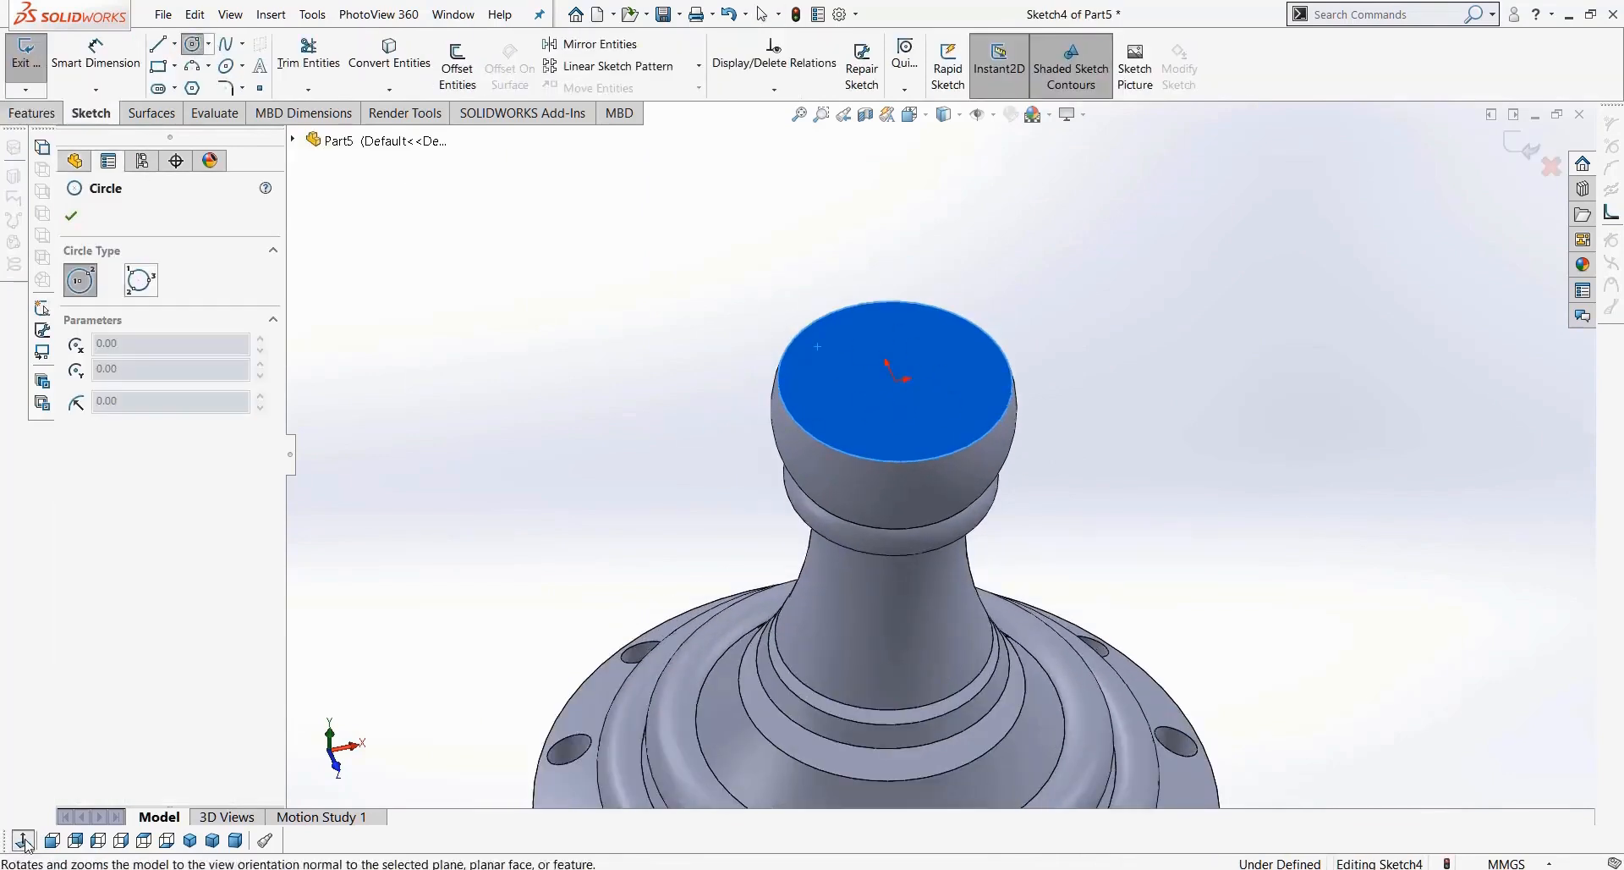
{"action": "left_click", "coordinate": [944, 455]}
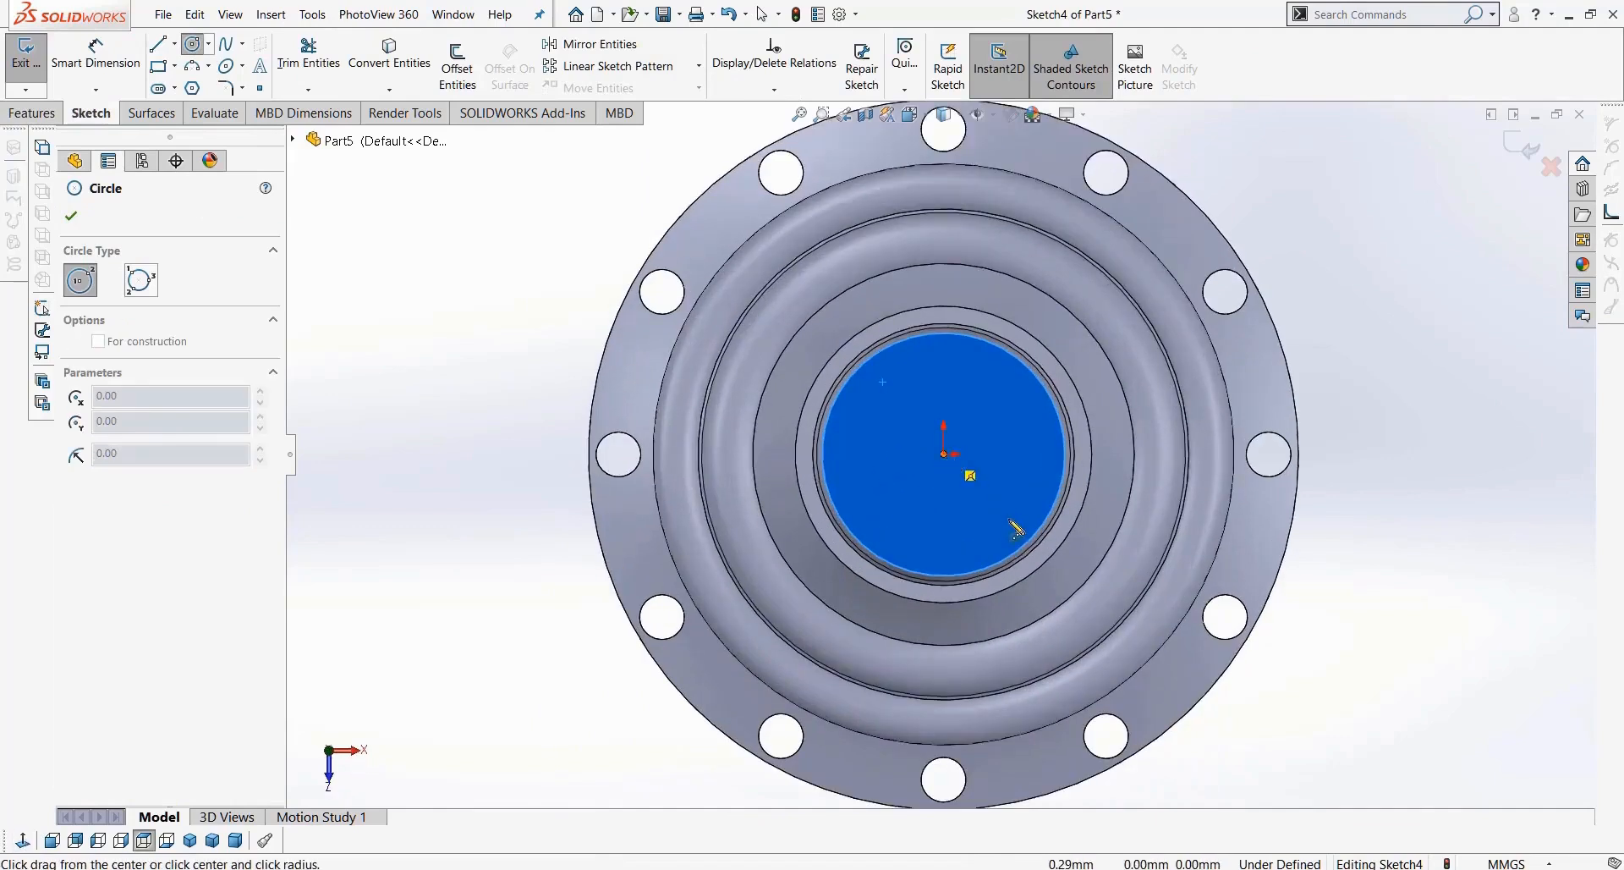
{"action": "left_click", "coordinate": [1009, 536]}
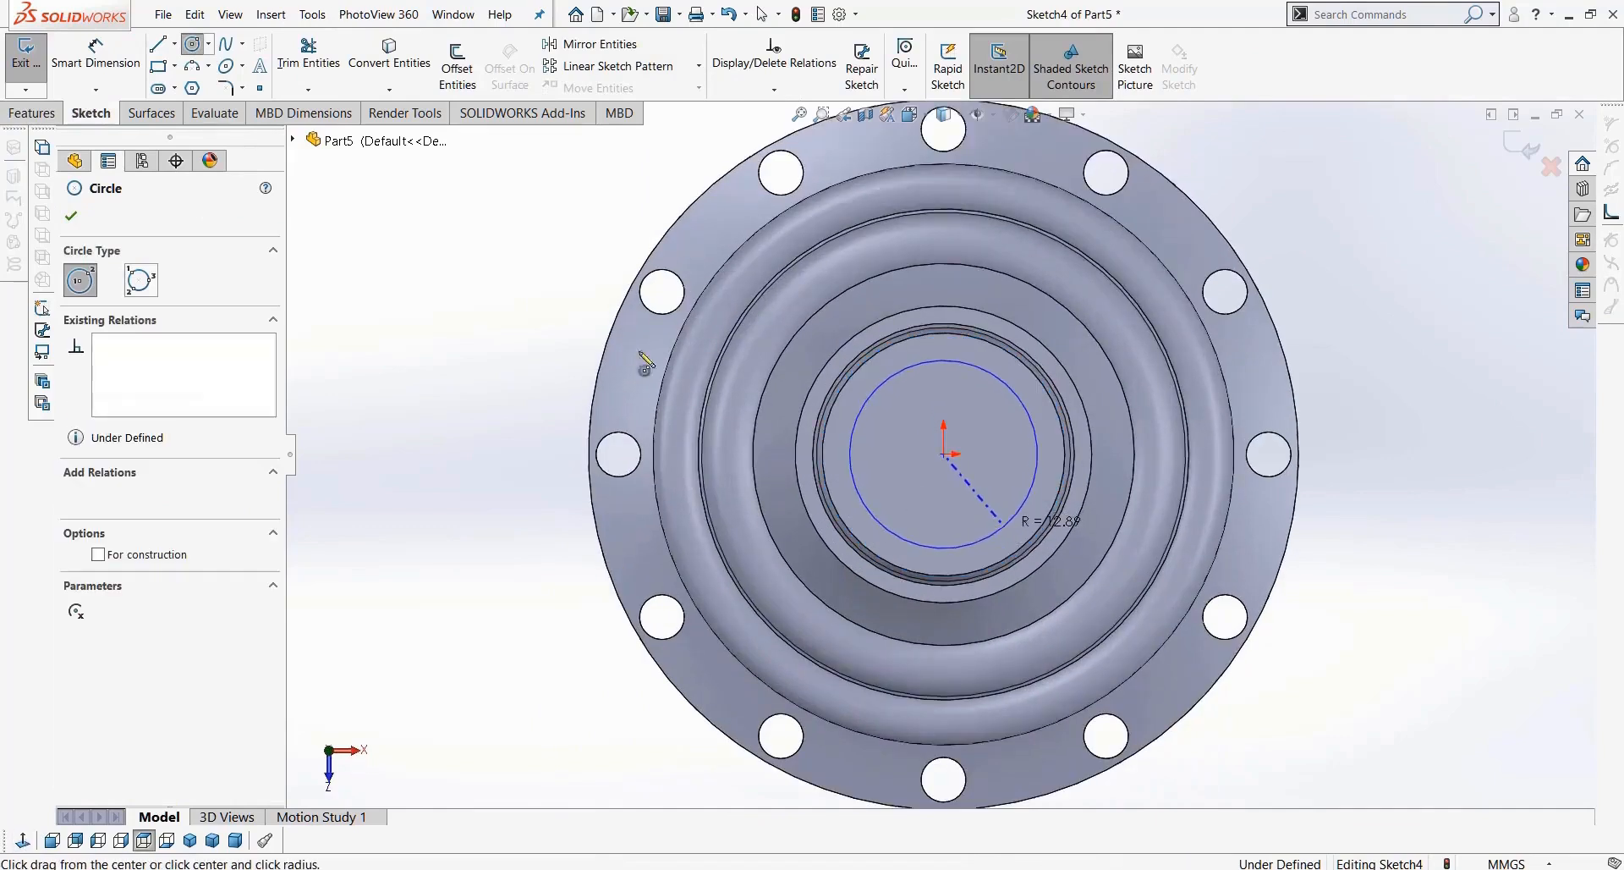
Step: Cut the circle 10 mm deep into the head as a Blind extruded cut
{"action": "left_click", "coordinate": [33, 113]}
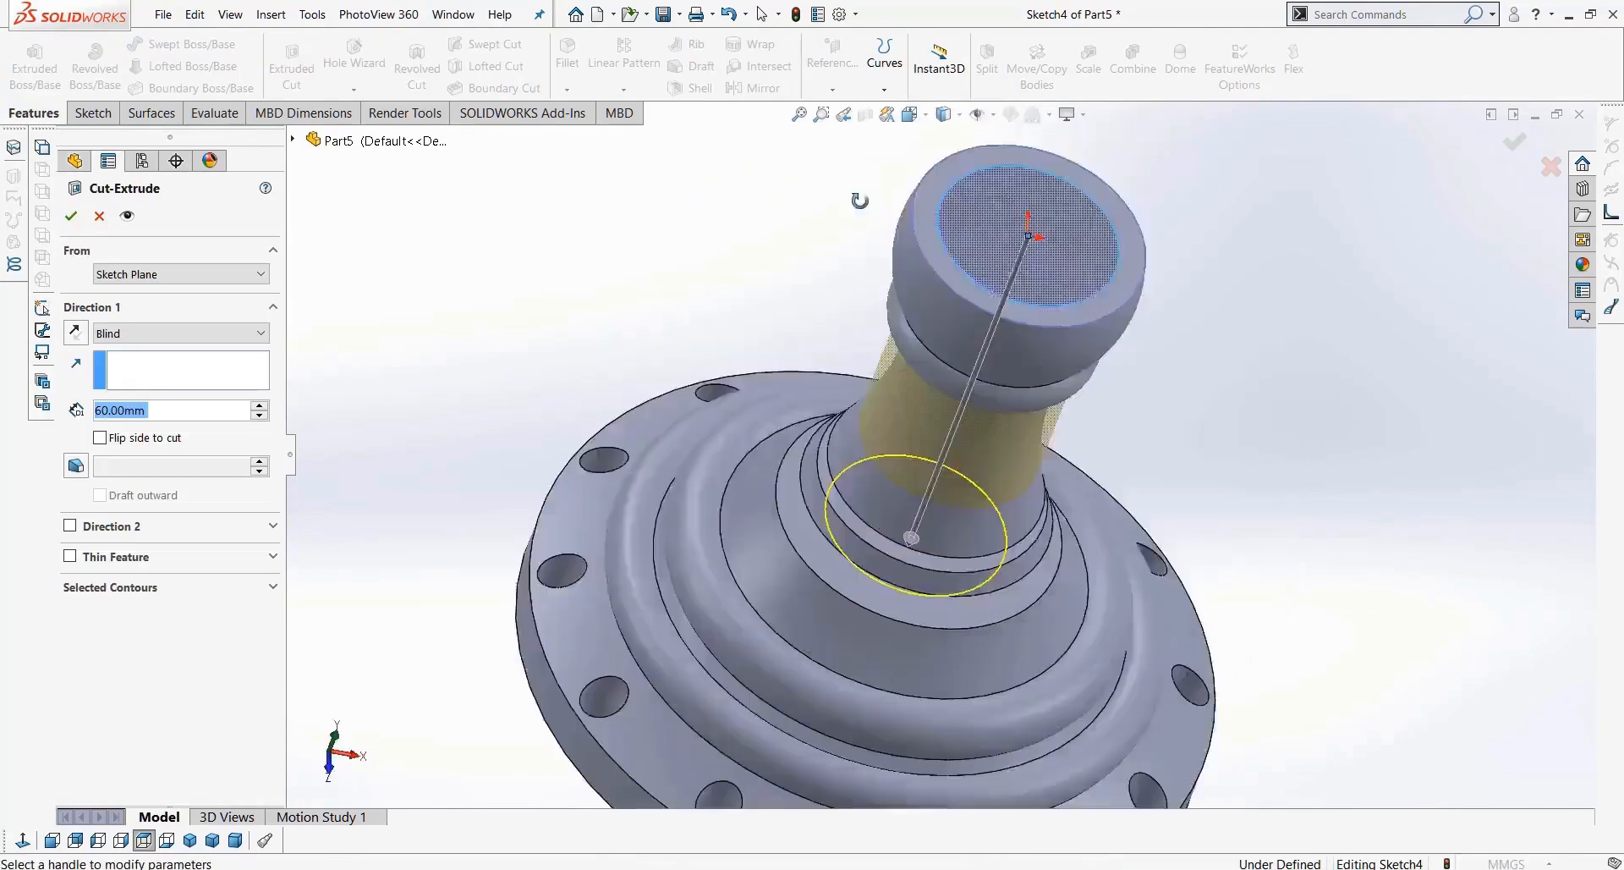
{"action": "left_click", "coordinate": [920, 528]}
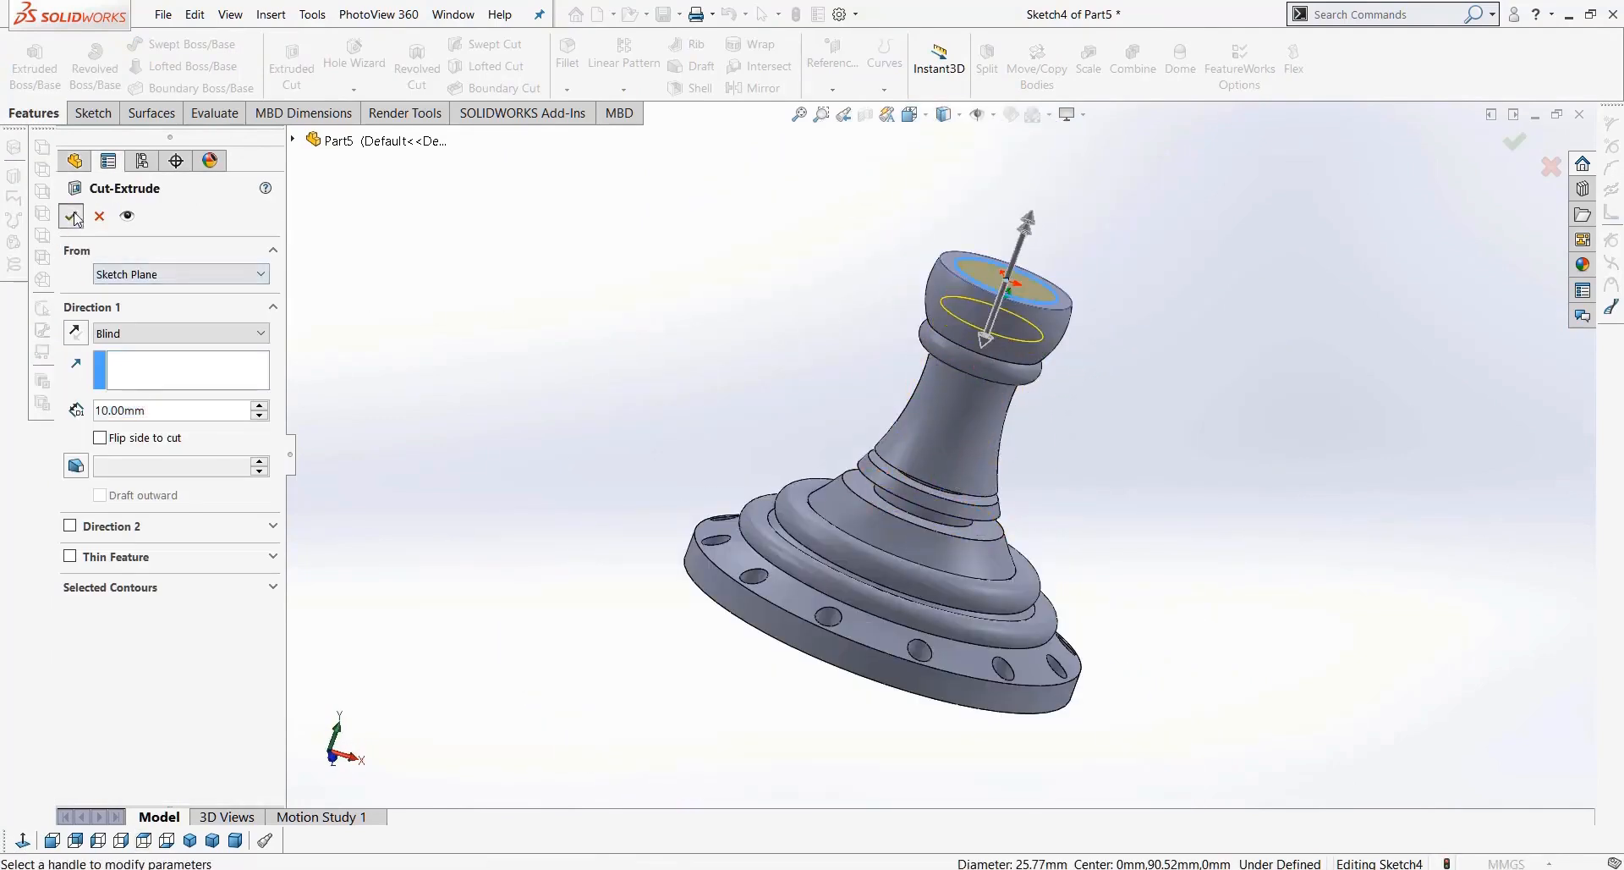
{"action": "key", "text": "Return"}
{"action": "middle_click_drag", "start_coordinate": [1101, 272], "coordinate": [1048, 286]}
{"action": "scroll", "coordinate": [975, 298], "scroll_direction": "down", "scroll_amount": 5}
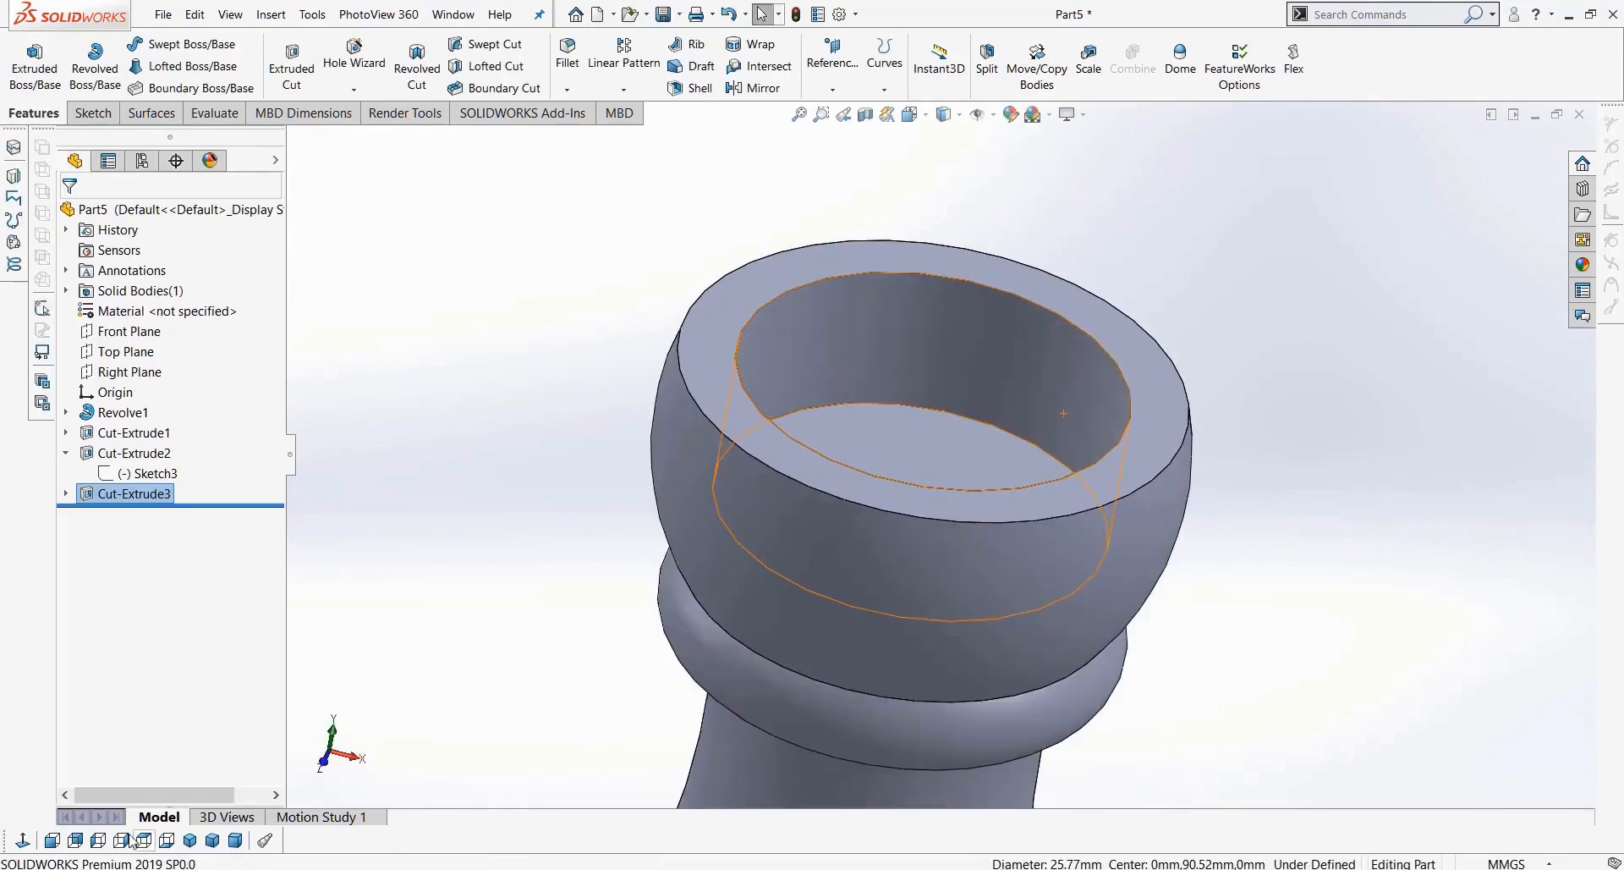
Step: Examine the pocket's shape inside the head in the right view with hidden lines visible
{"action": "key", "text": "ctrl+4"}
{"action": "left_click", "coordinate": [946, 114]}
{"action": "left_click", "coordinate": [951, 208]}
{"action": "left_click", "coordinate": [946, 114]}
{"action": "left_click", "coordinate": [949, 216]}
{"action": "scroll", "coordinate": [981, 203], "scroll_direction": "down", "scroll_amount": 4}
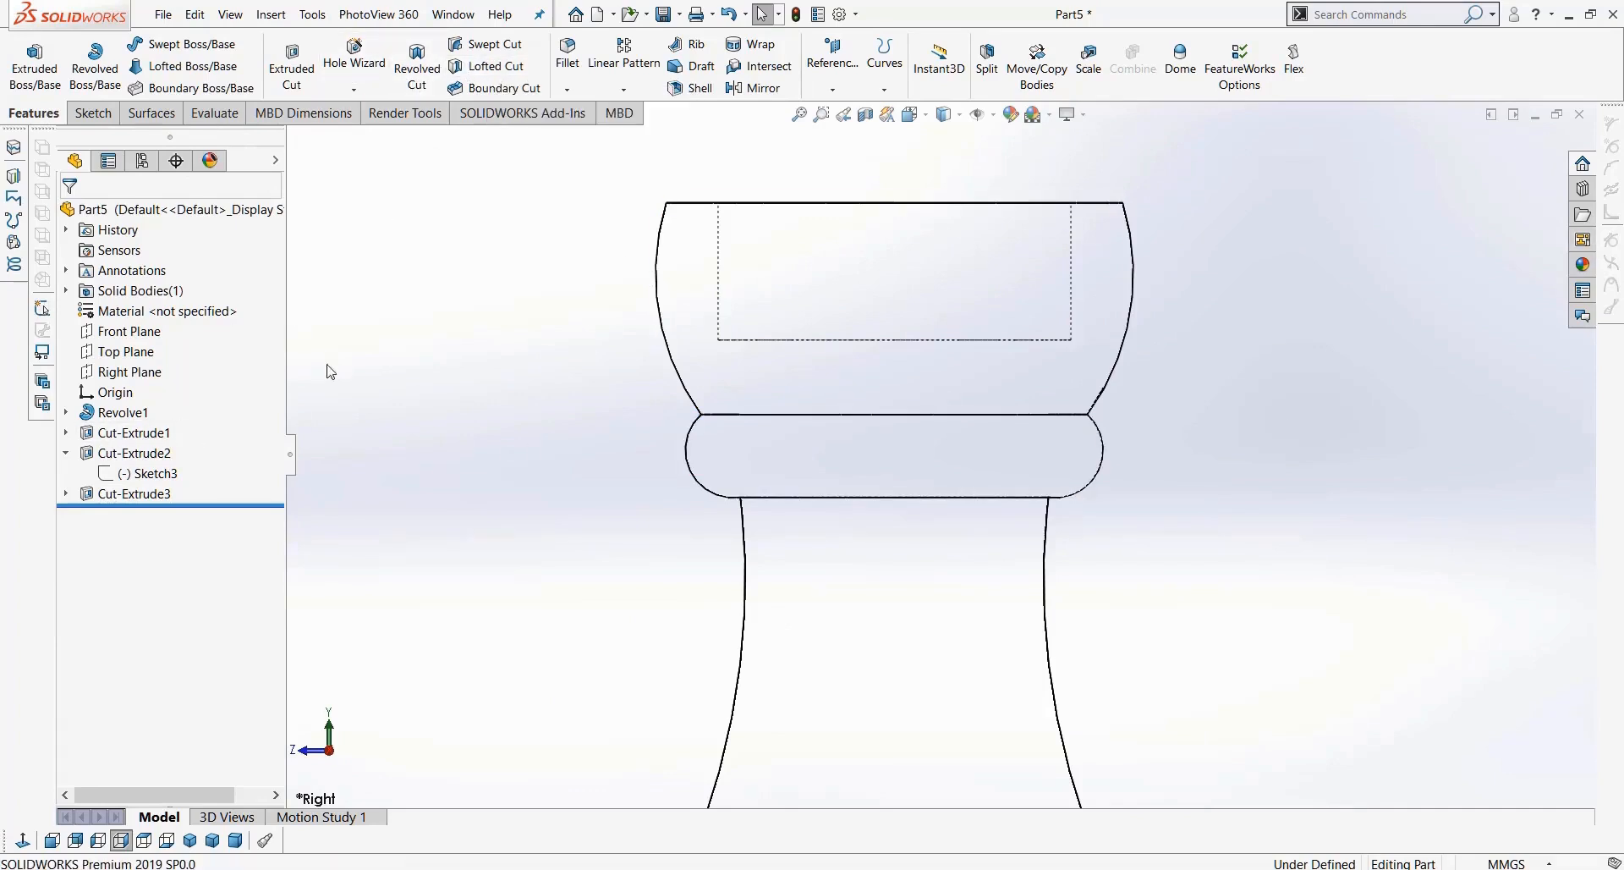
Step: Restore the shaded display with edges and delete the cylindrical pocket cut from the head
{"action": "left_click", "coordinate": [131, 494]}
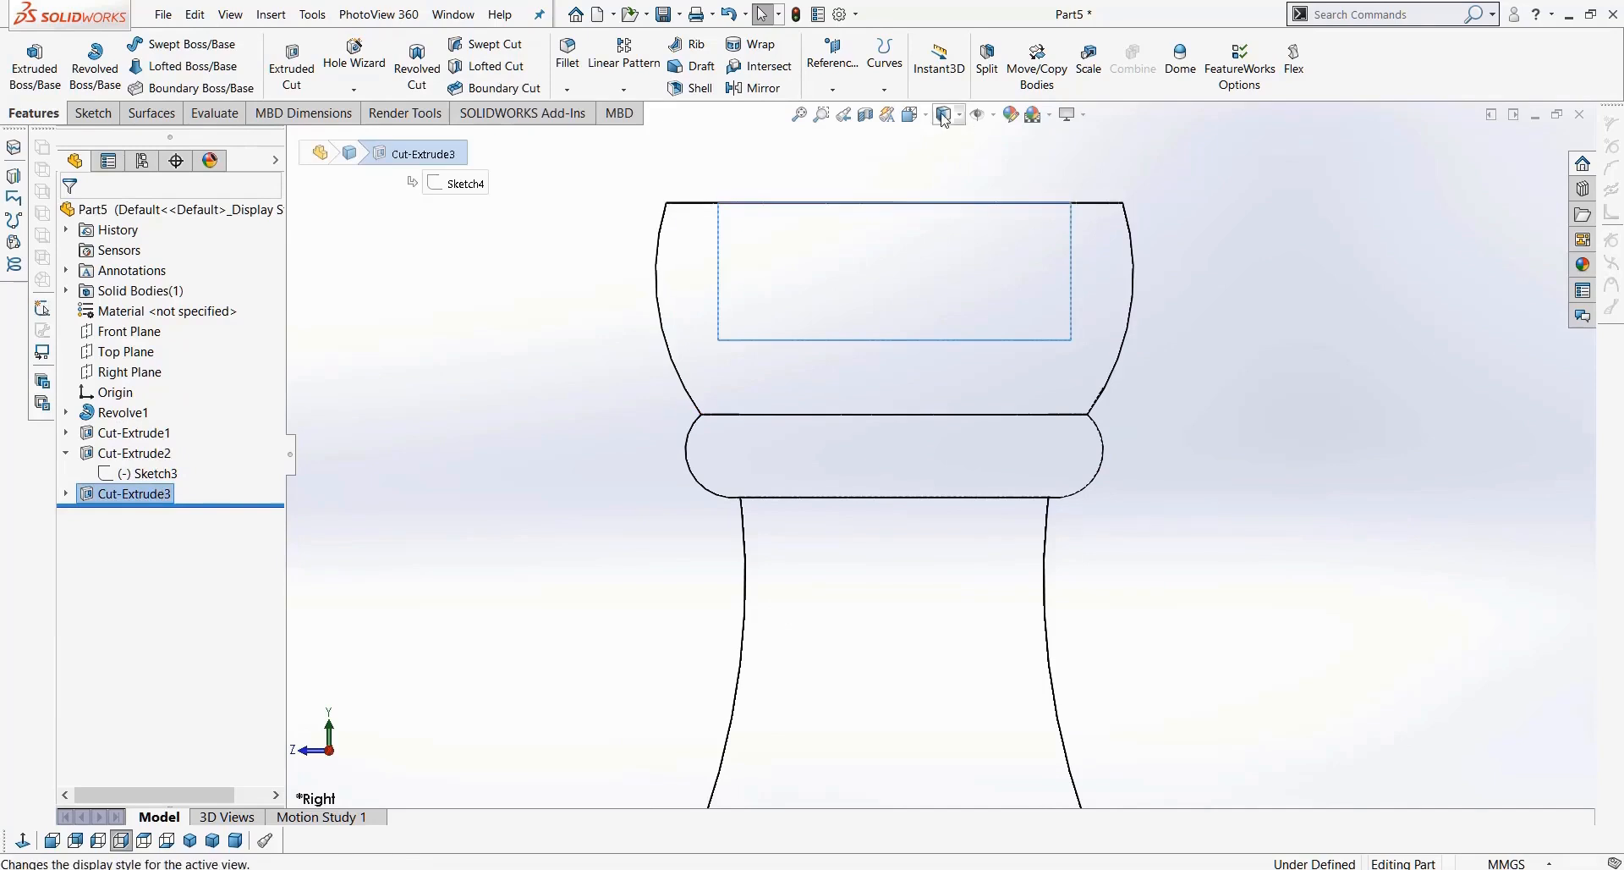
{"action": "left_click", "coordinate": [946, 120]}
{"action": "left_click", "coordinate": [949, 137]}
{"action": "key", "text": "Delete"}
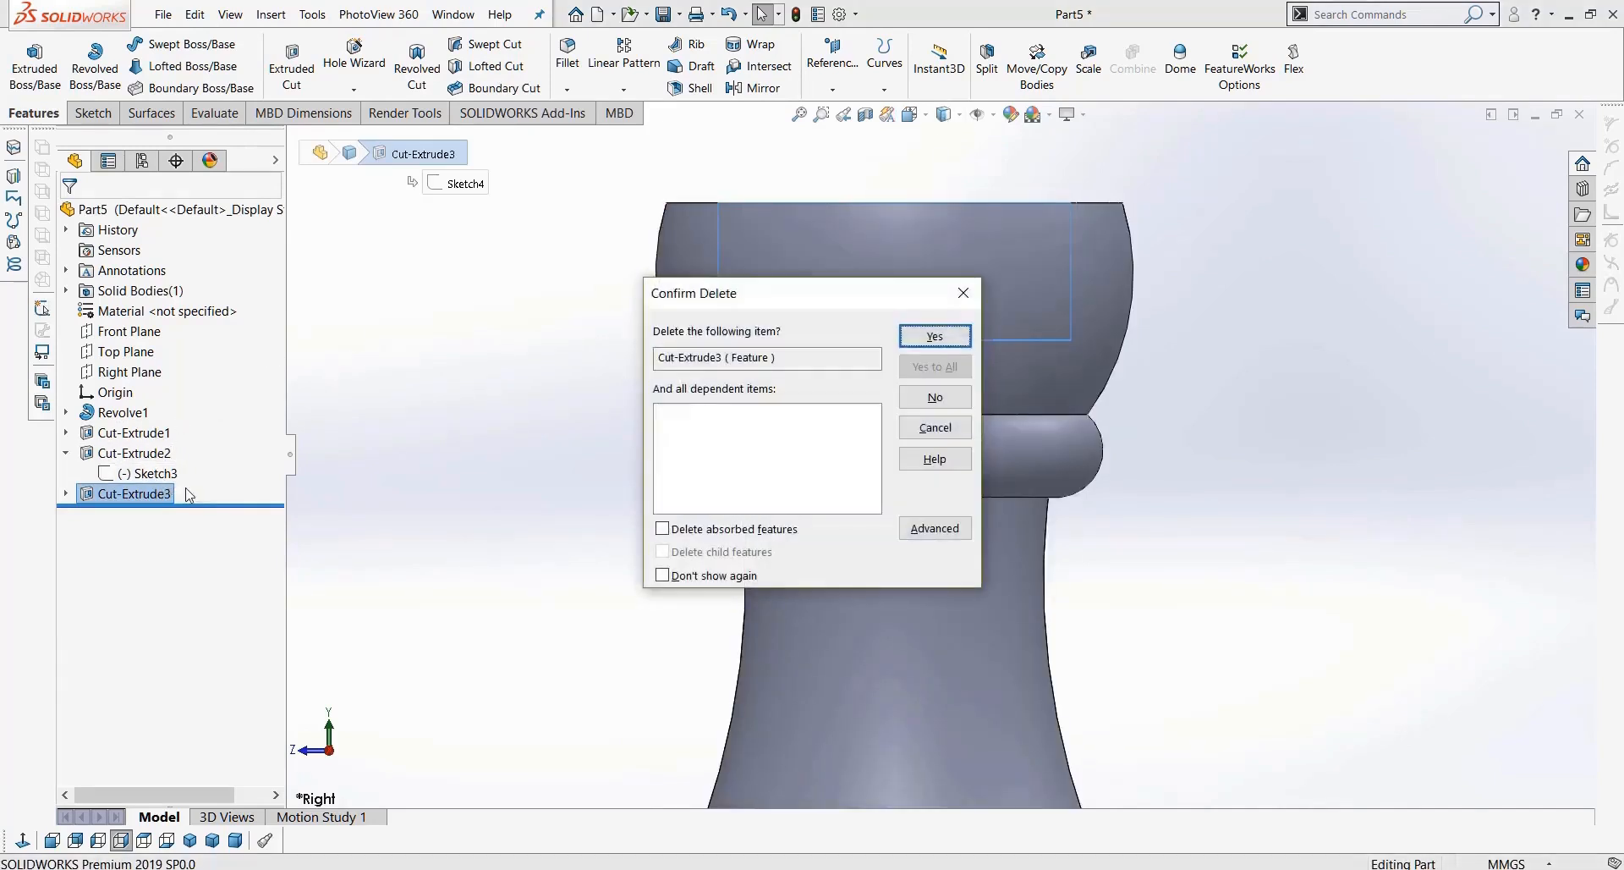
{"action": "key", "text": "Return"}
Step: Start a sketch on the Front Plane and draw a vertical centerline from the origin to above the head
{"action": "scroll", "coordinate": [577, 421], "scroll_direction": "up", "scroll_amount": 1}
{"action": "middle_click_drag", "start_coordinate": [577, 420], "coordinate": [554, 525]}
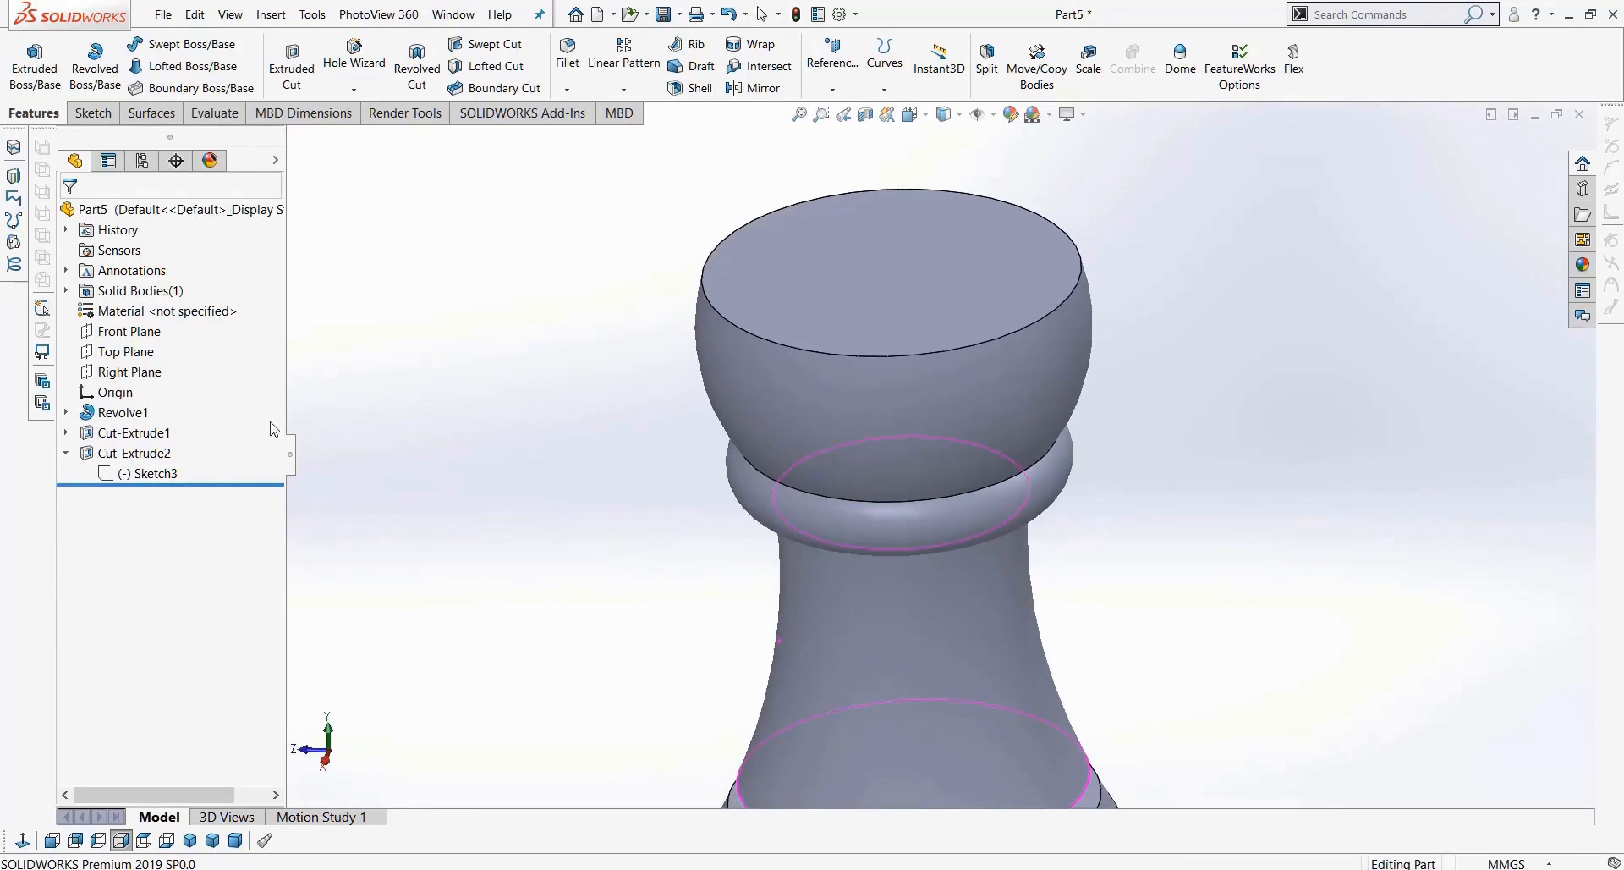
{"action": "left_click", "coordinate": [144, 333]}
{"action": "left_click", "coordinate": [23, 840]}
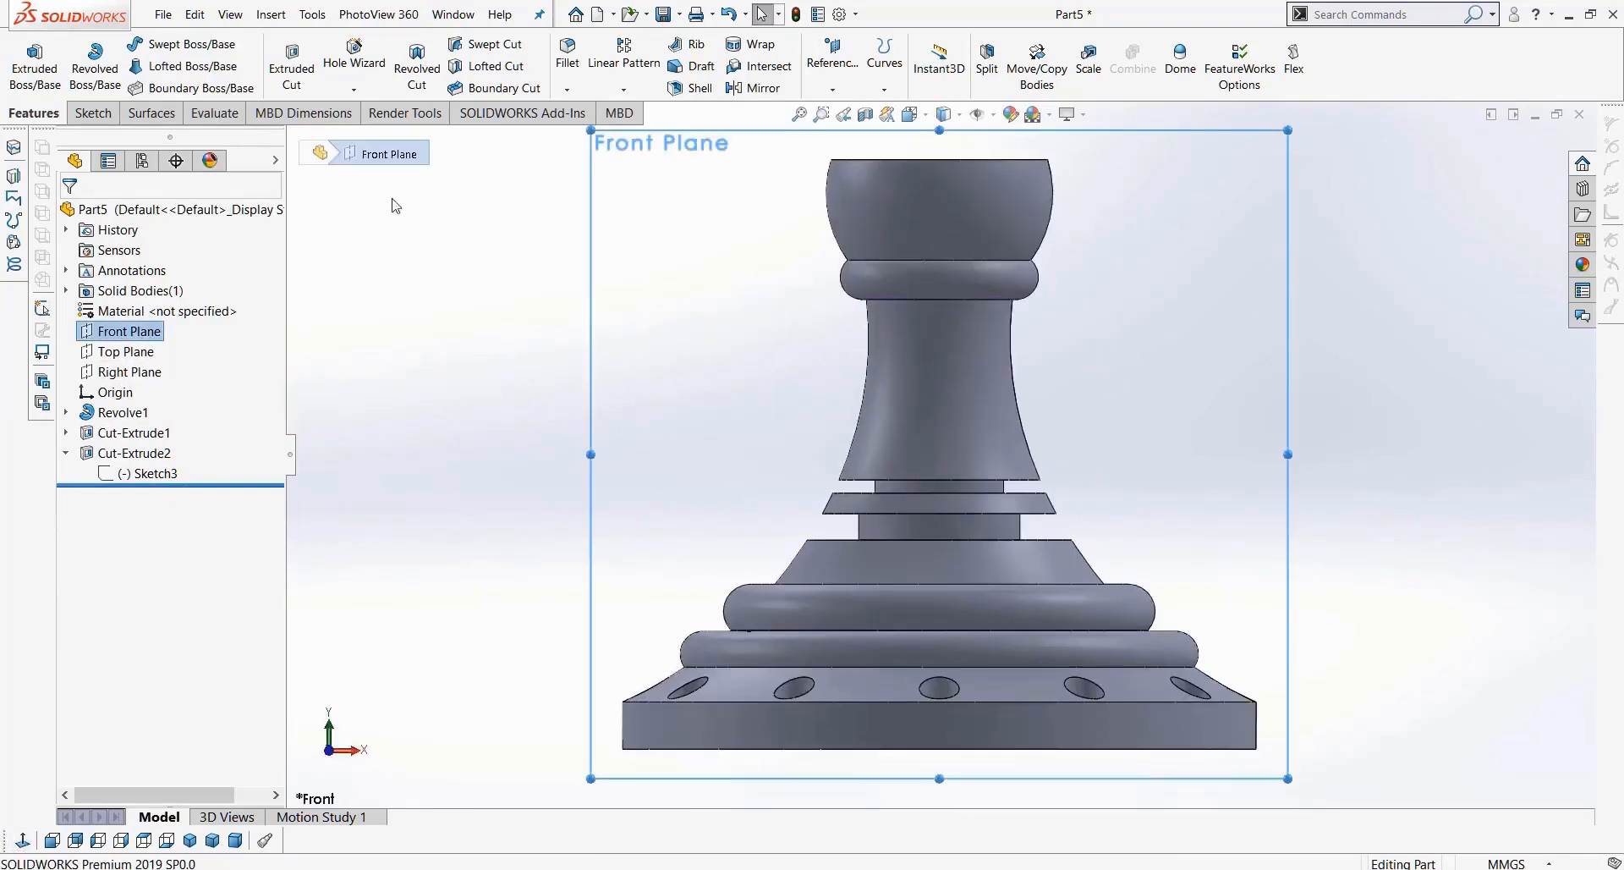
{"action": "left_click", "coordinate": [93, 112]}
{"action": "left_click", "coordinate": [37, 63]}
{"action": "left_click", "coordinate": [174, 43]}
{"action": "left_click", "coordinate": [188, 62]}
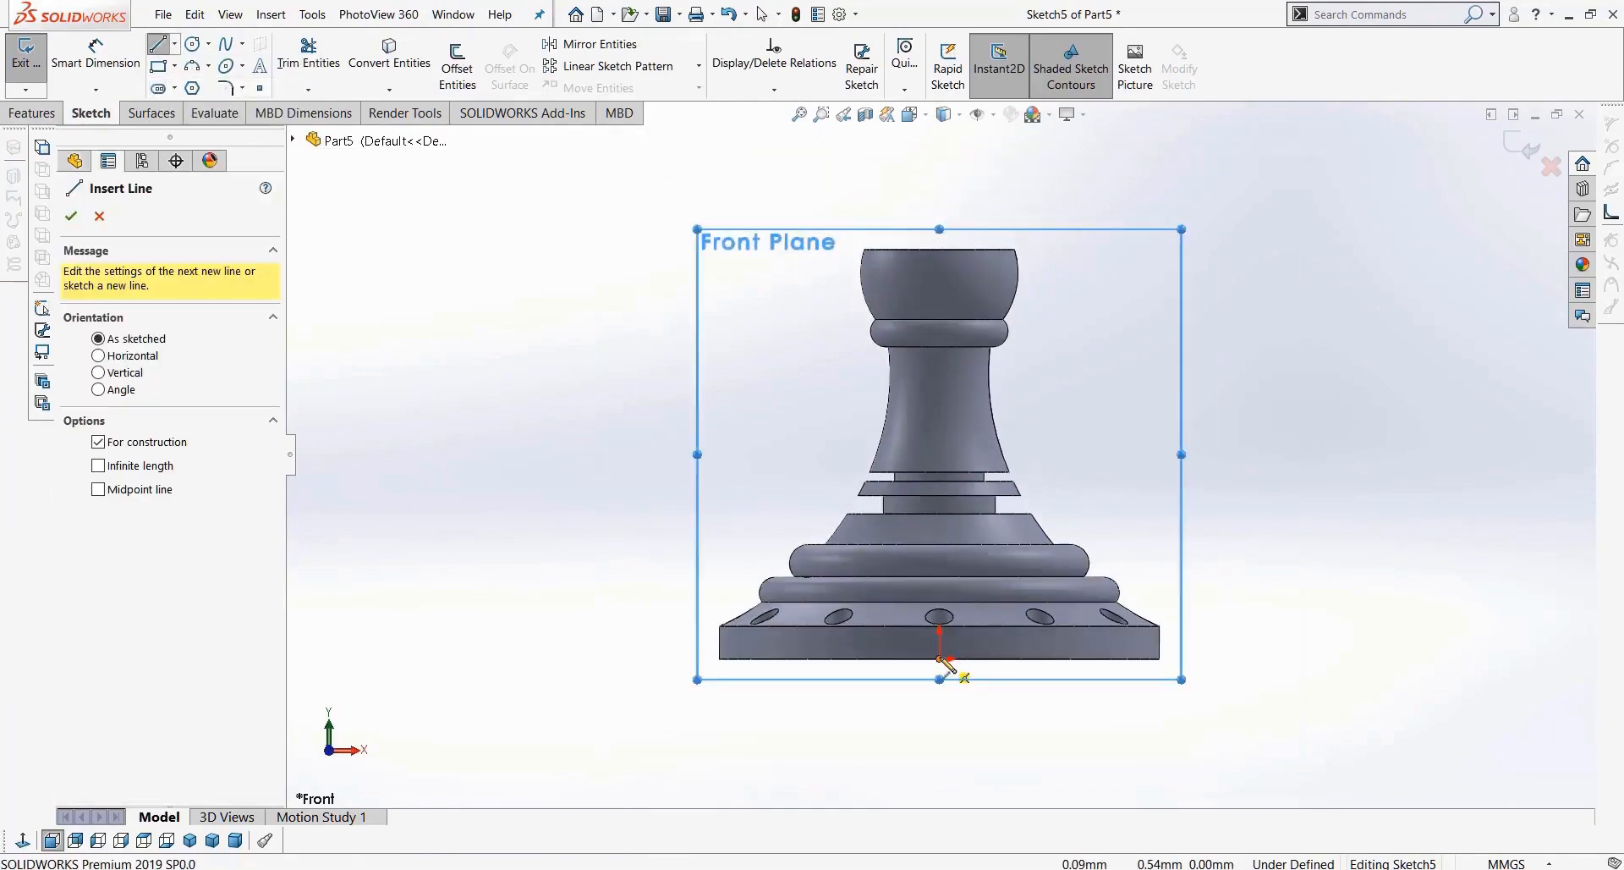
{"action": "left_click", "coordinate": [939, 659]}
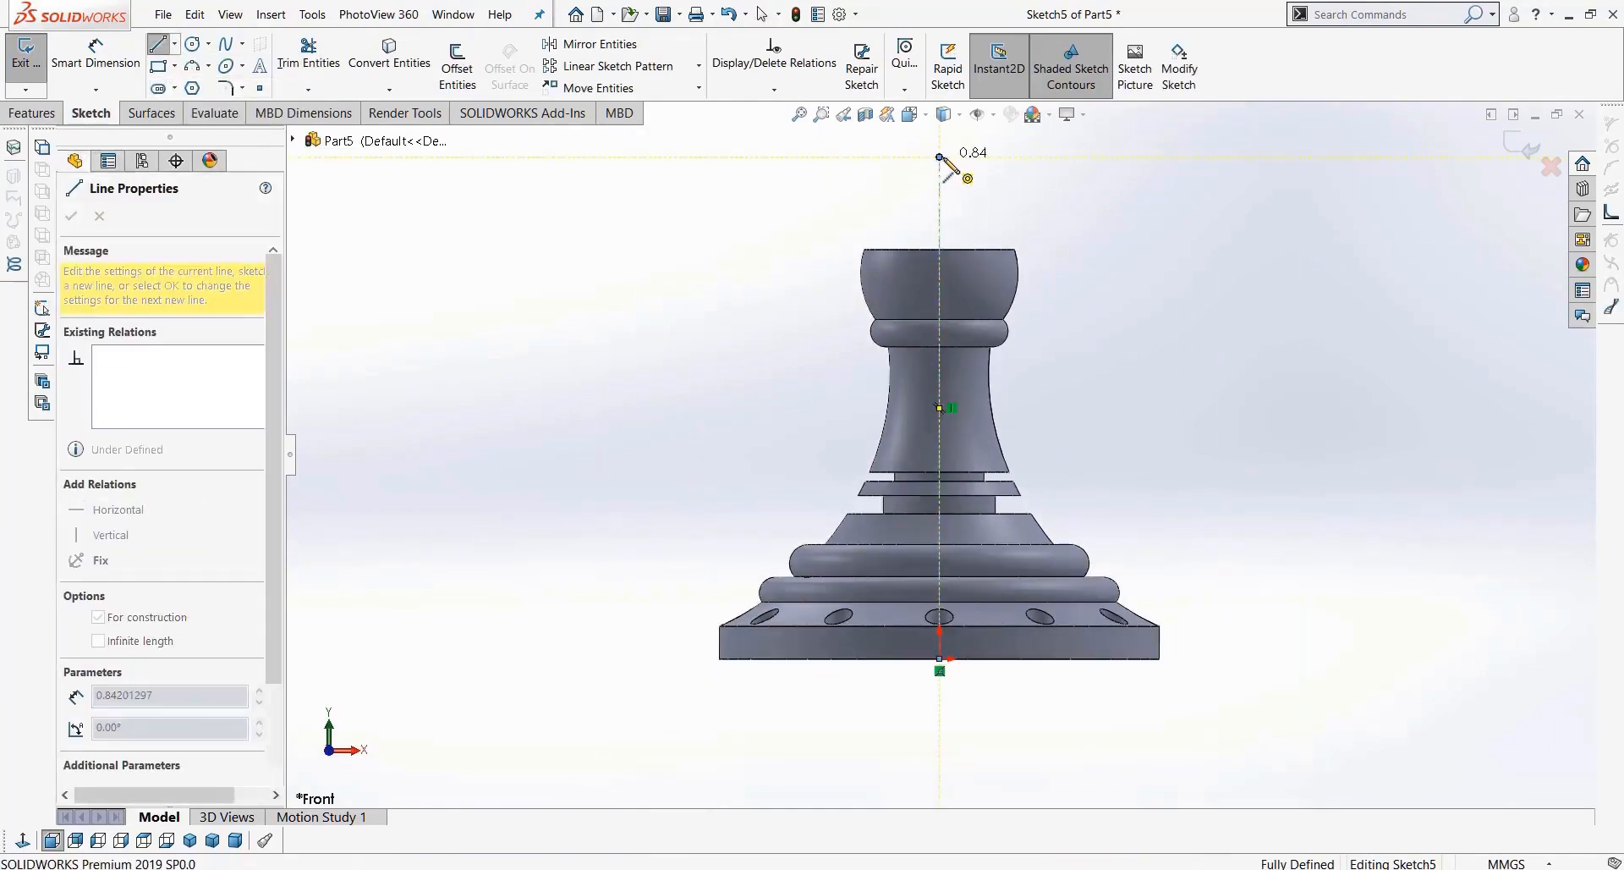
{"action": "left_click", "coordinate": [939, 157]}
{"action": "key", "text": "Escape"}
Step: Offset the head's curved side edge inward by 4 mm in the sketch
{"action": "scroll", "coordinate": [956, 246], "scroll_direction": "down", "scroll_amount": 5}
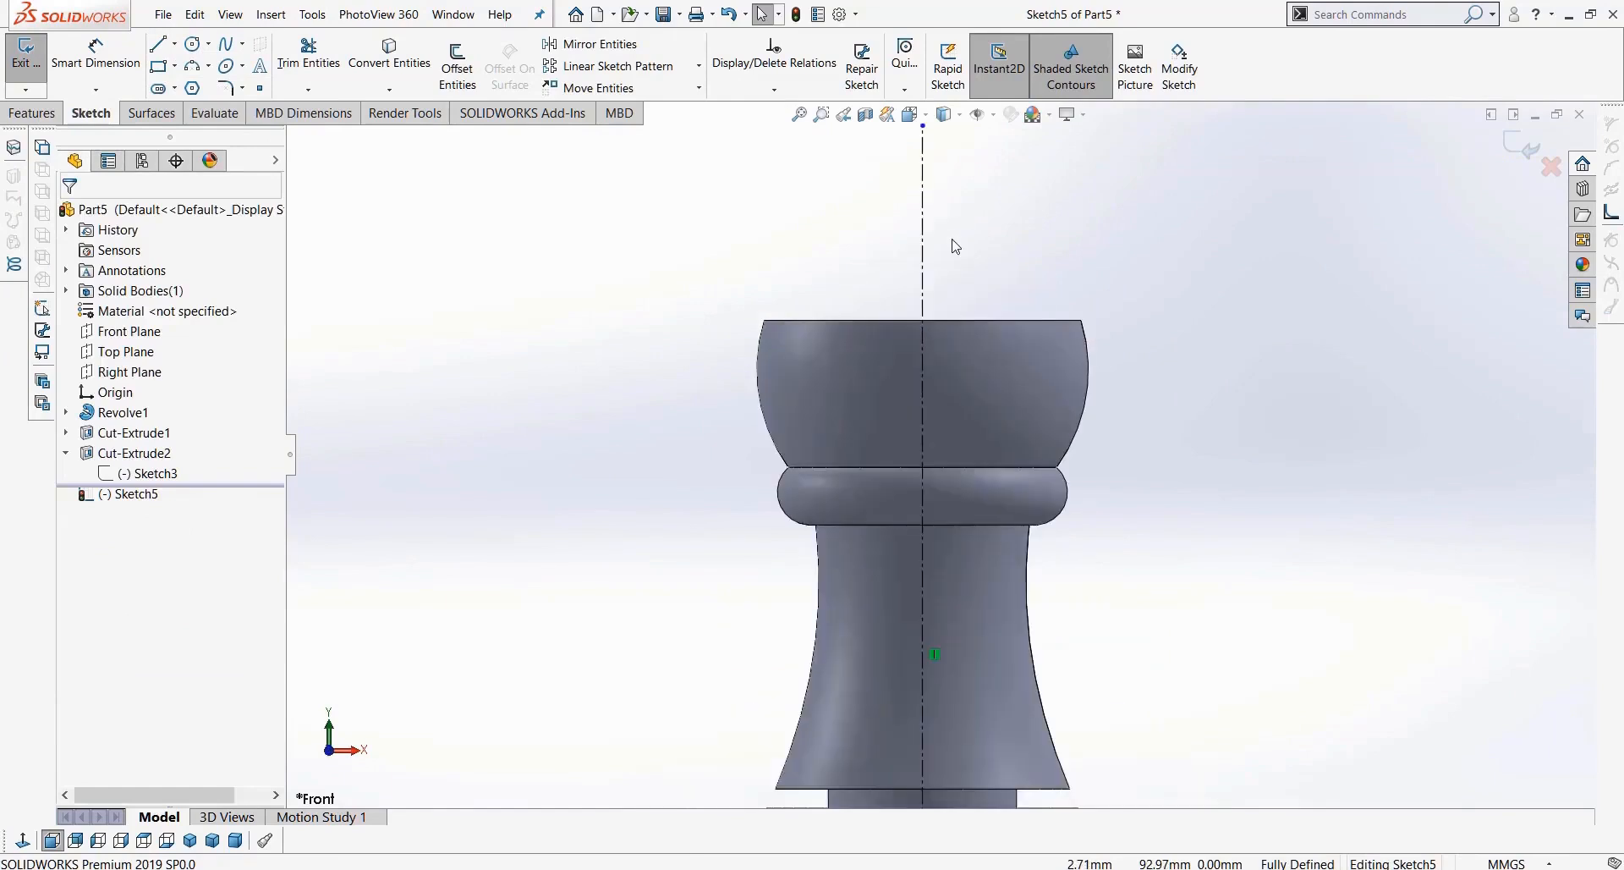
{"action": "scroll", "coordinate": [1110, 372], "scroll_direction": "down", "scroll_amount": 2}
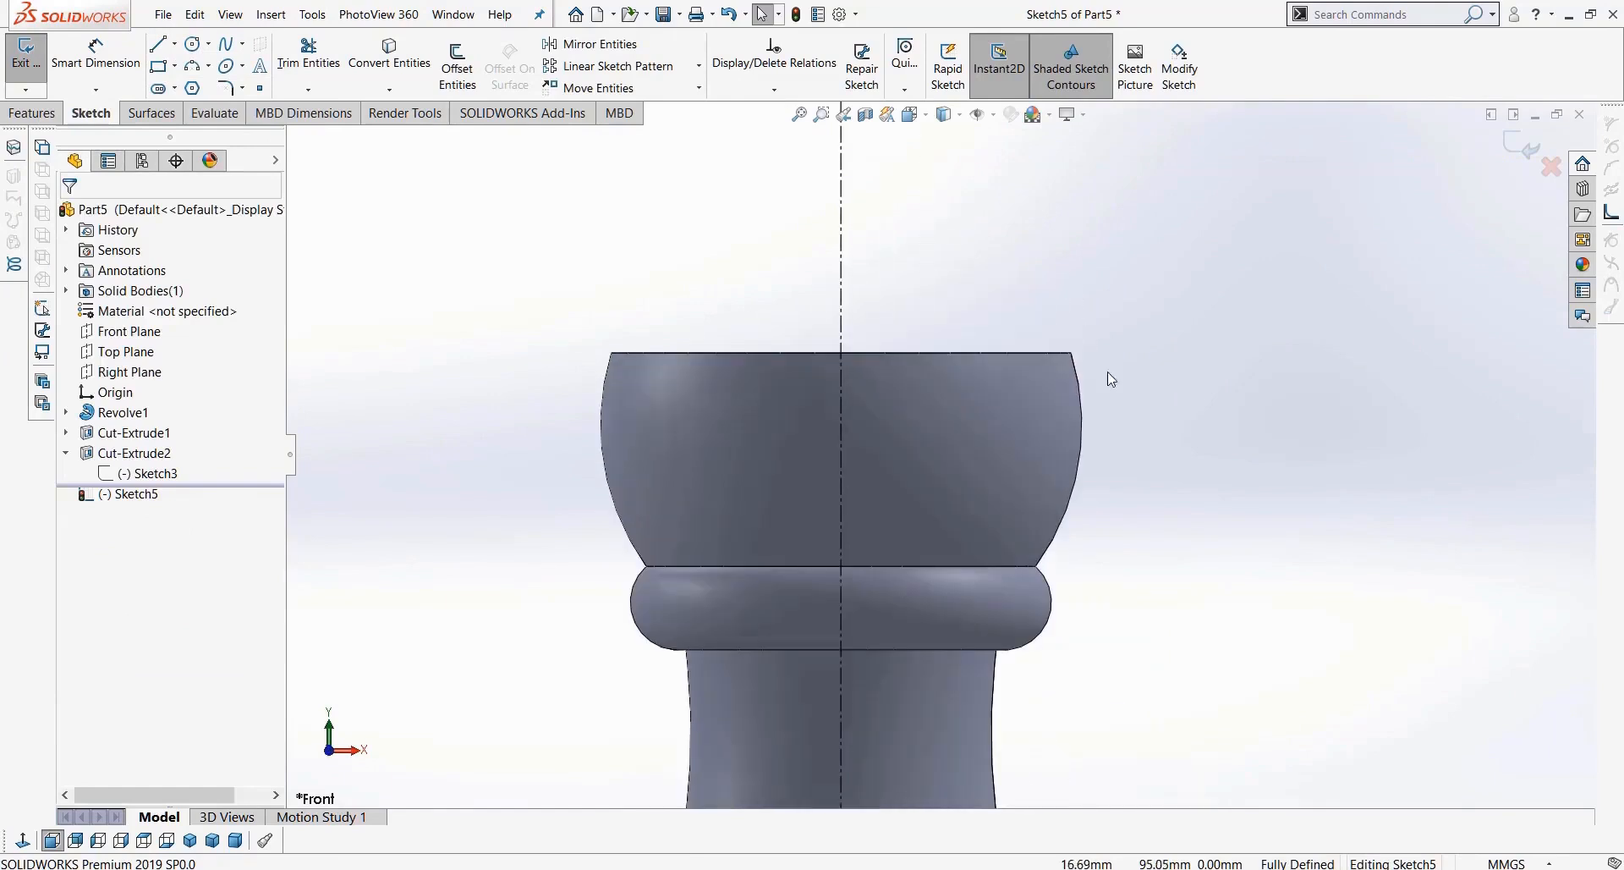
{"action": "left_click", "coordinate": [1083, 416]}
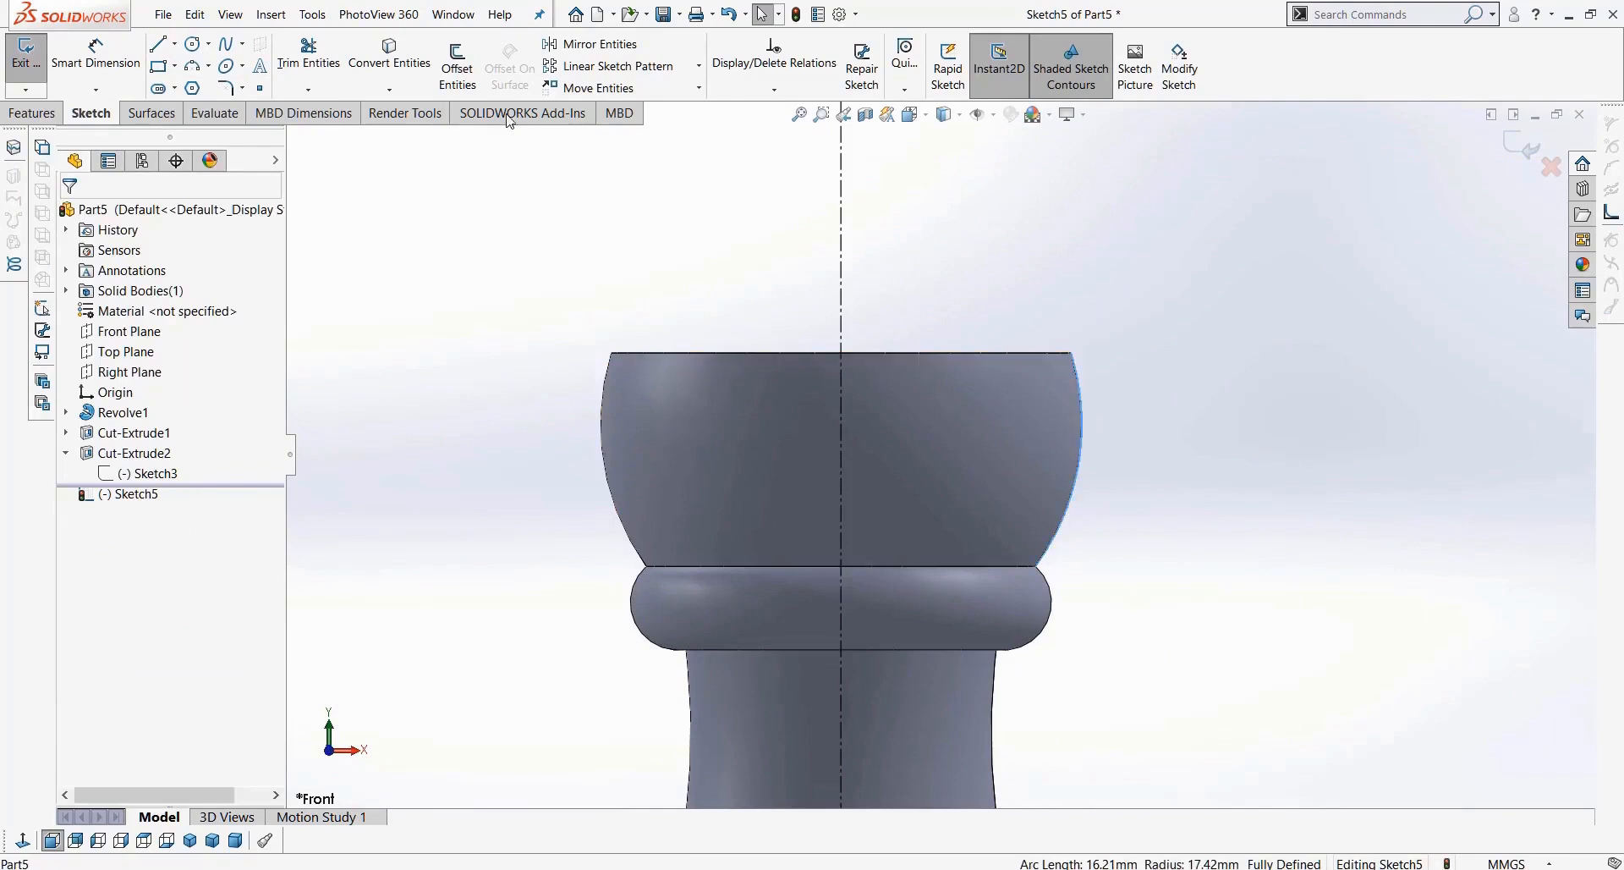
{"action": "left_click", "coordinate": [457, 64]}
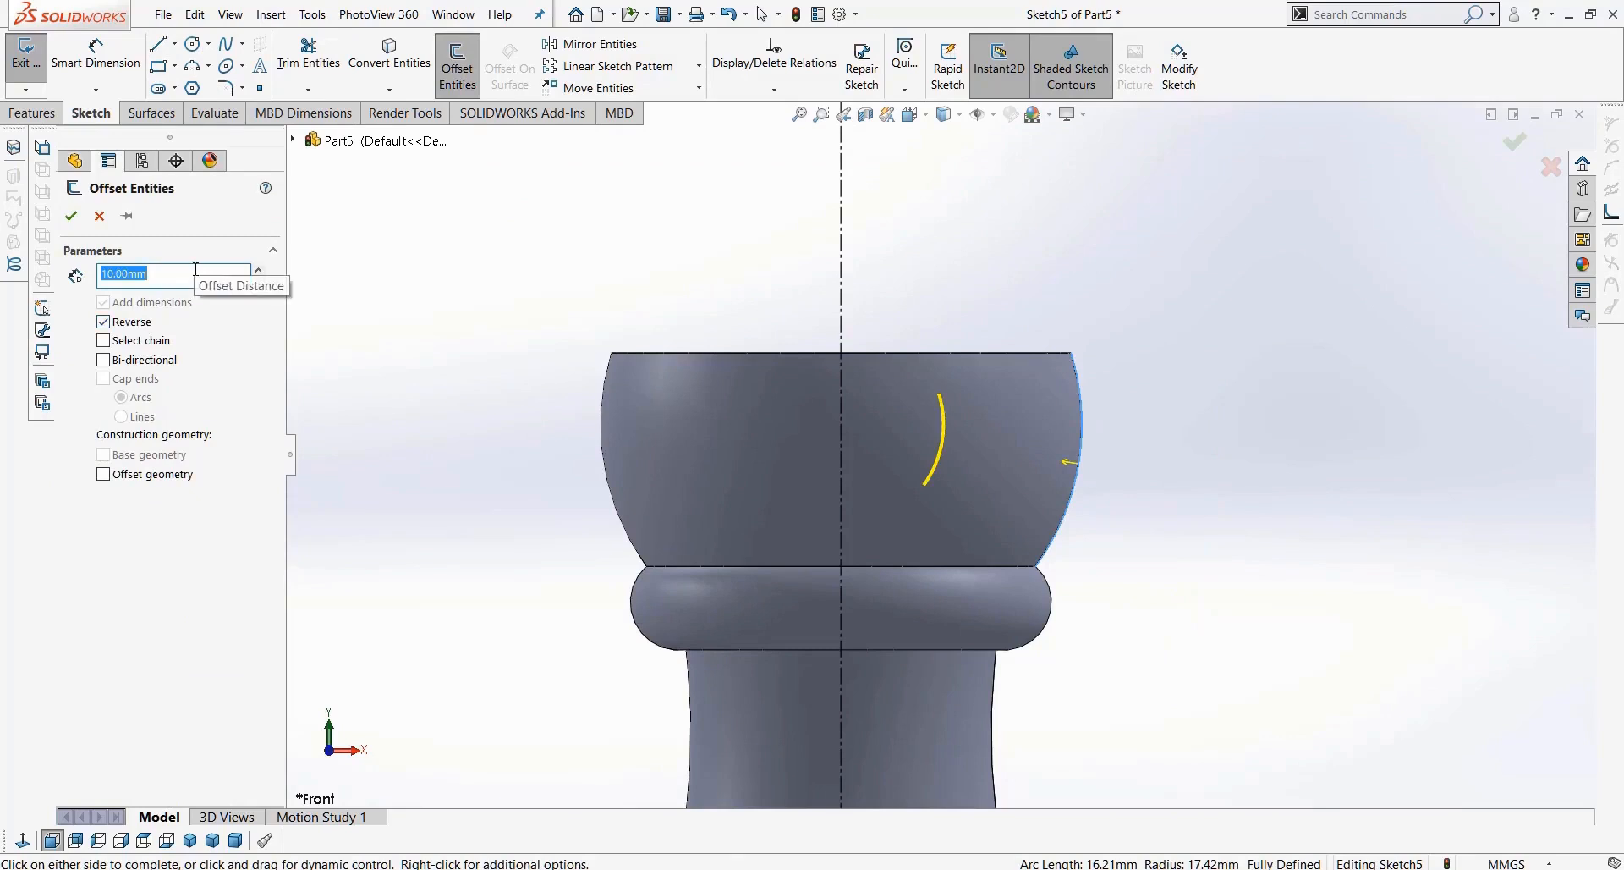
{"action": "type", "text": "4"}
{"action": "key", "text": "Return"}
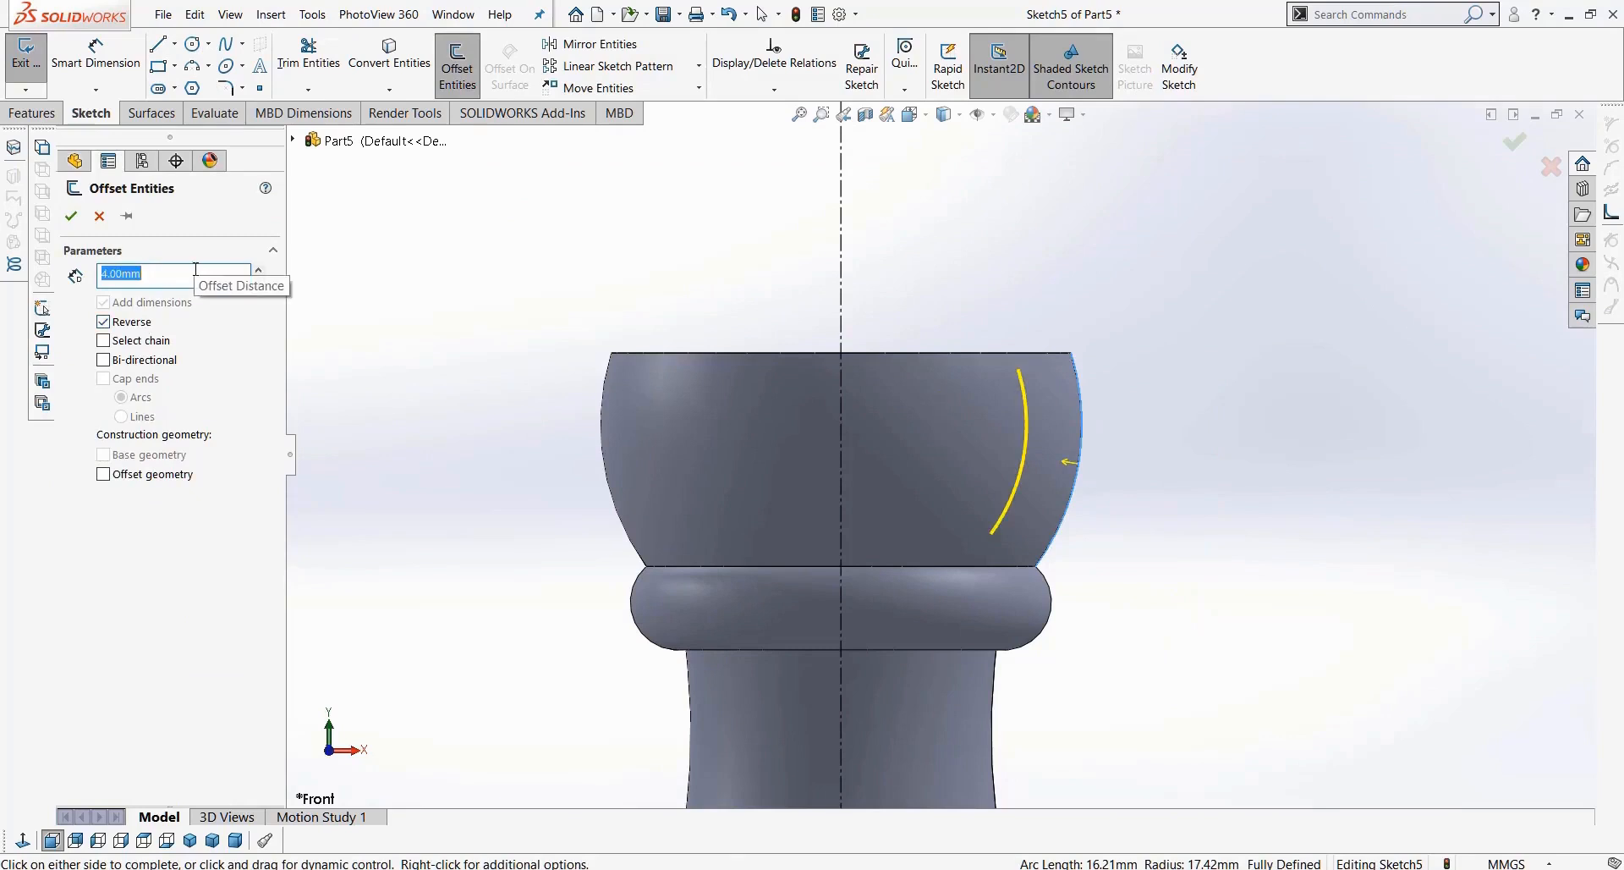
{"action": "left_click", "coordinate": [70, 218]}
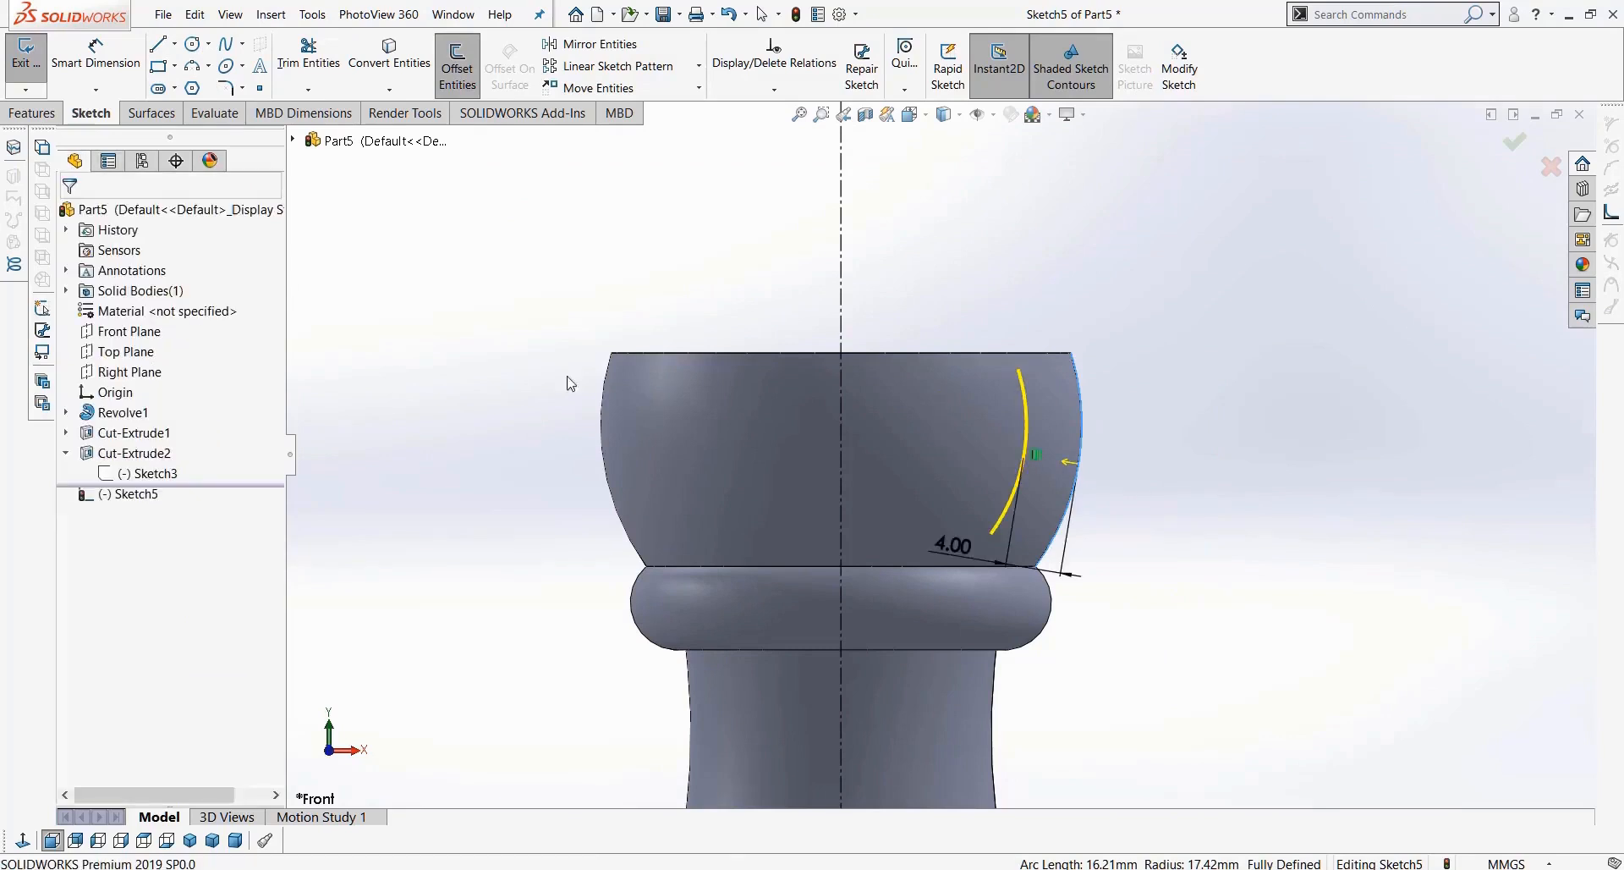
Step: Extend the upper end of the offset arc to above the head's top edge
{"action": "left_click", "coordinate": [1017, 368]}
{"action": "left_click_drag", "start_coordinate": [994, 309], "coordinate": [1004, 316]}
{"action": "left_click_drag", "start_coordinate": [909, 179], "coordinate": [1089, 393]}
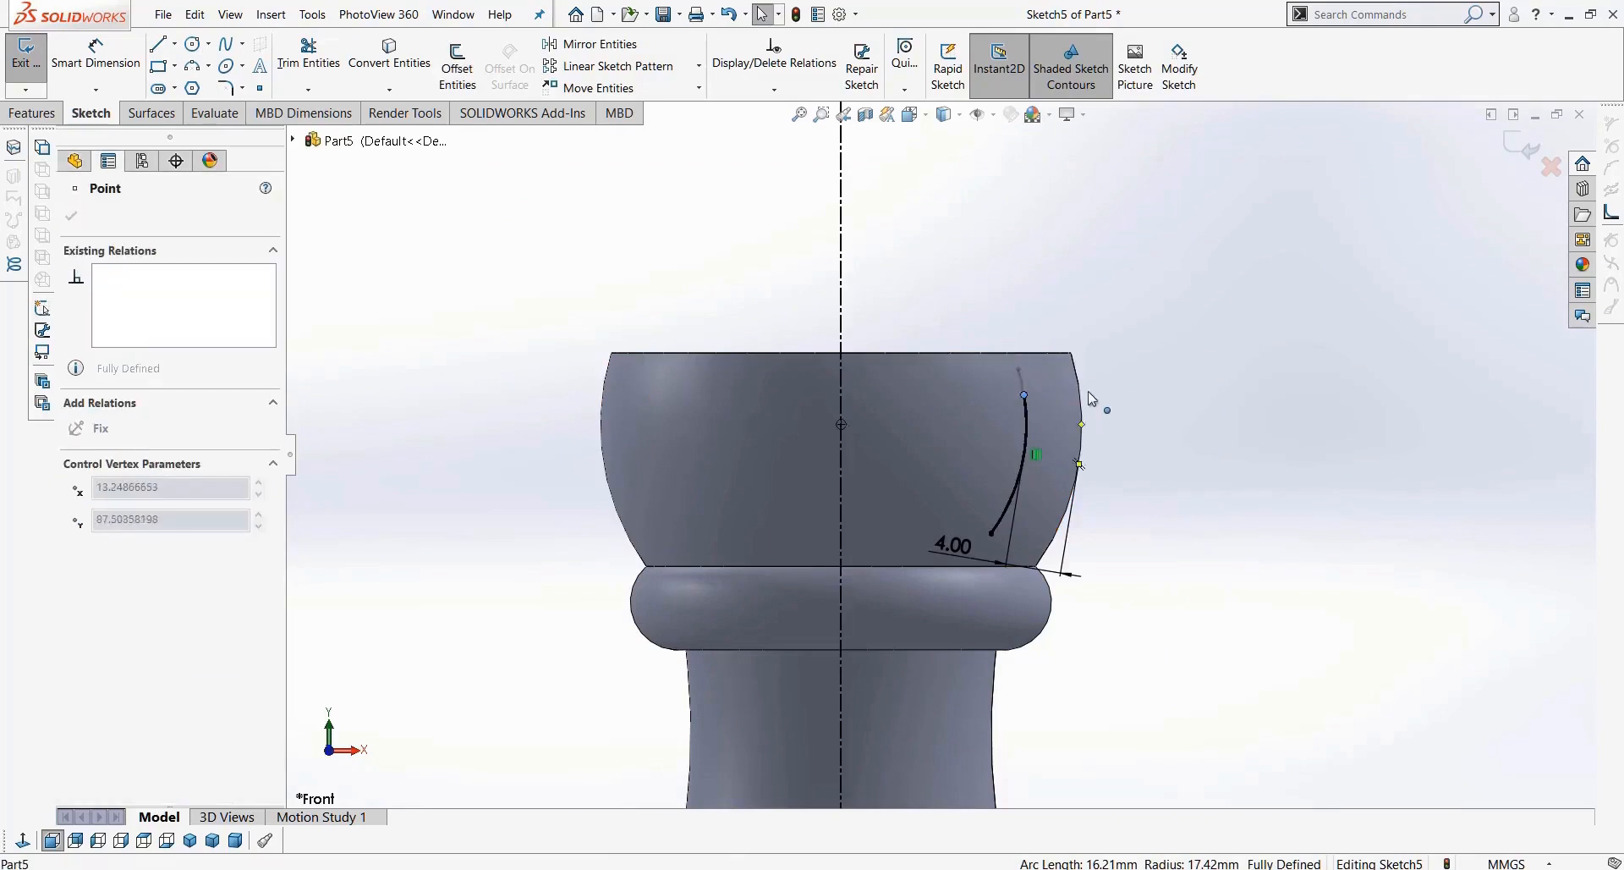
{"action": "left_click_drag", "start_coordinate": [1009, 267], "coordinate": [1021, 279]}
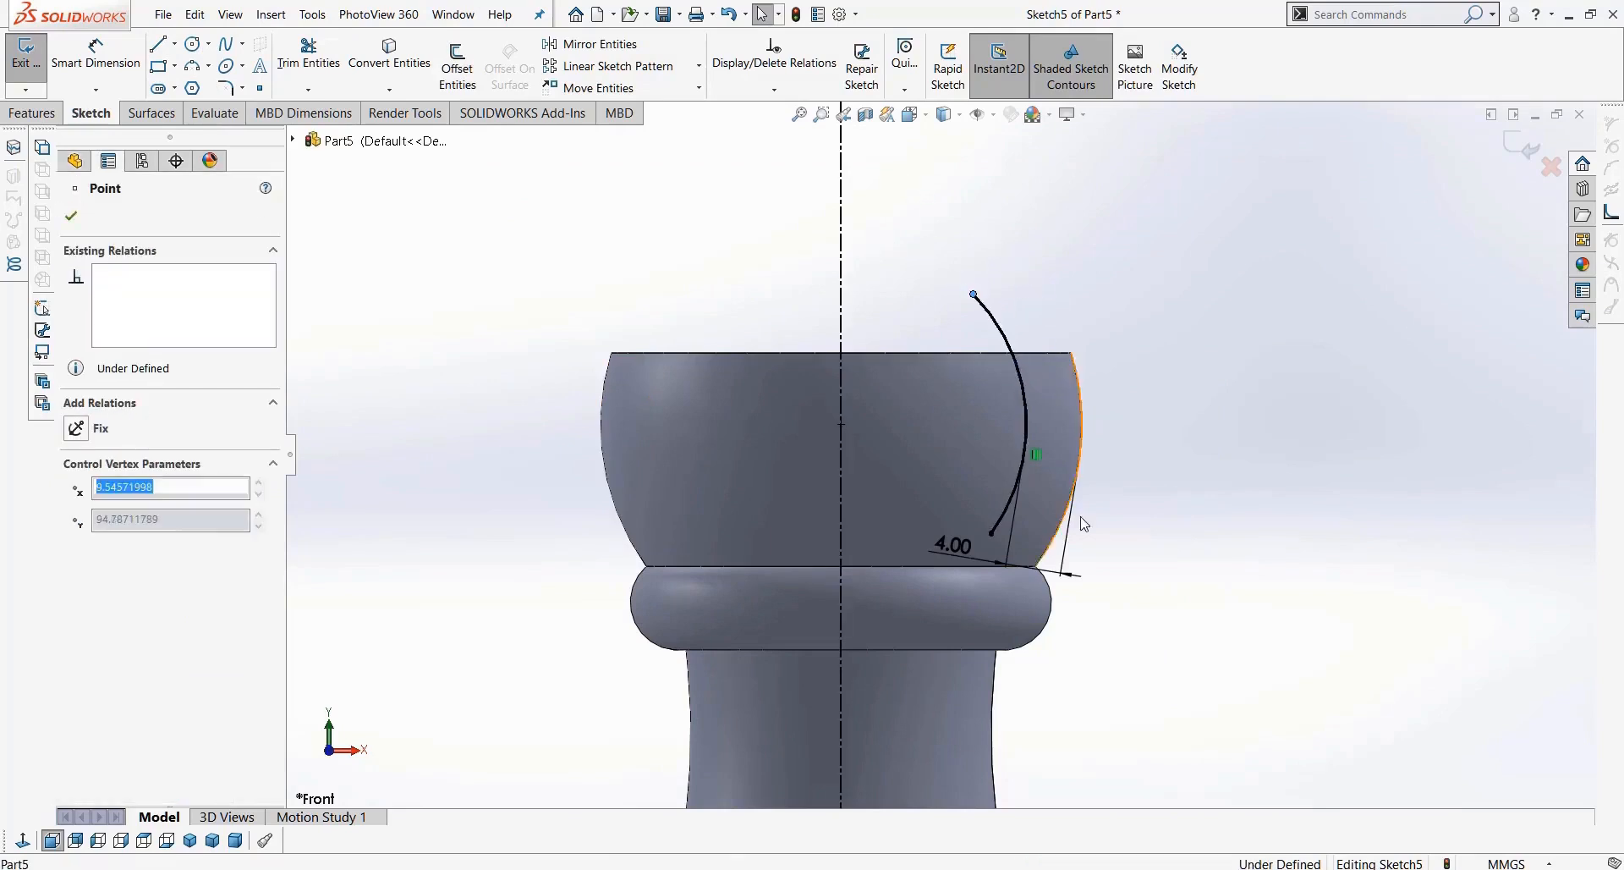
Step: Close the profile with lines from the arc's lower end to the centerline, up it, and along the head's top edge to the arc
{"action": "left_click", "coordinate": [160, 43]}
{"action": "left_click", "coordinate": [991, 533]}
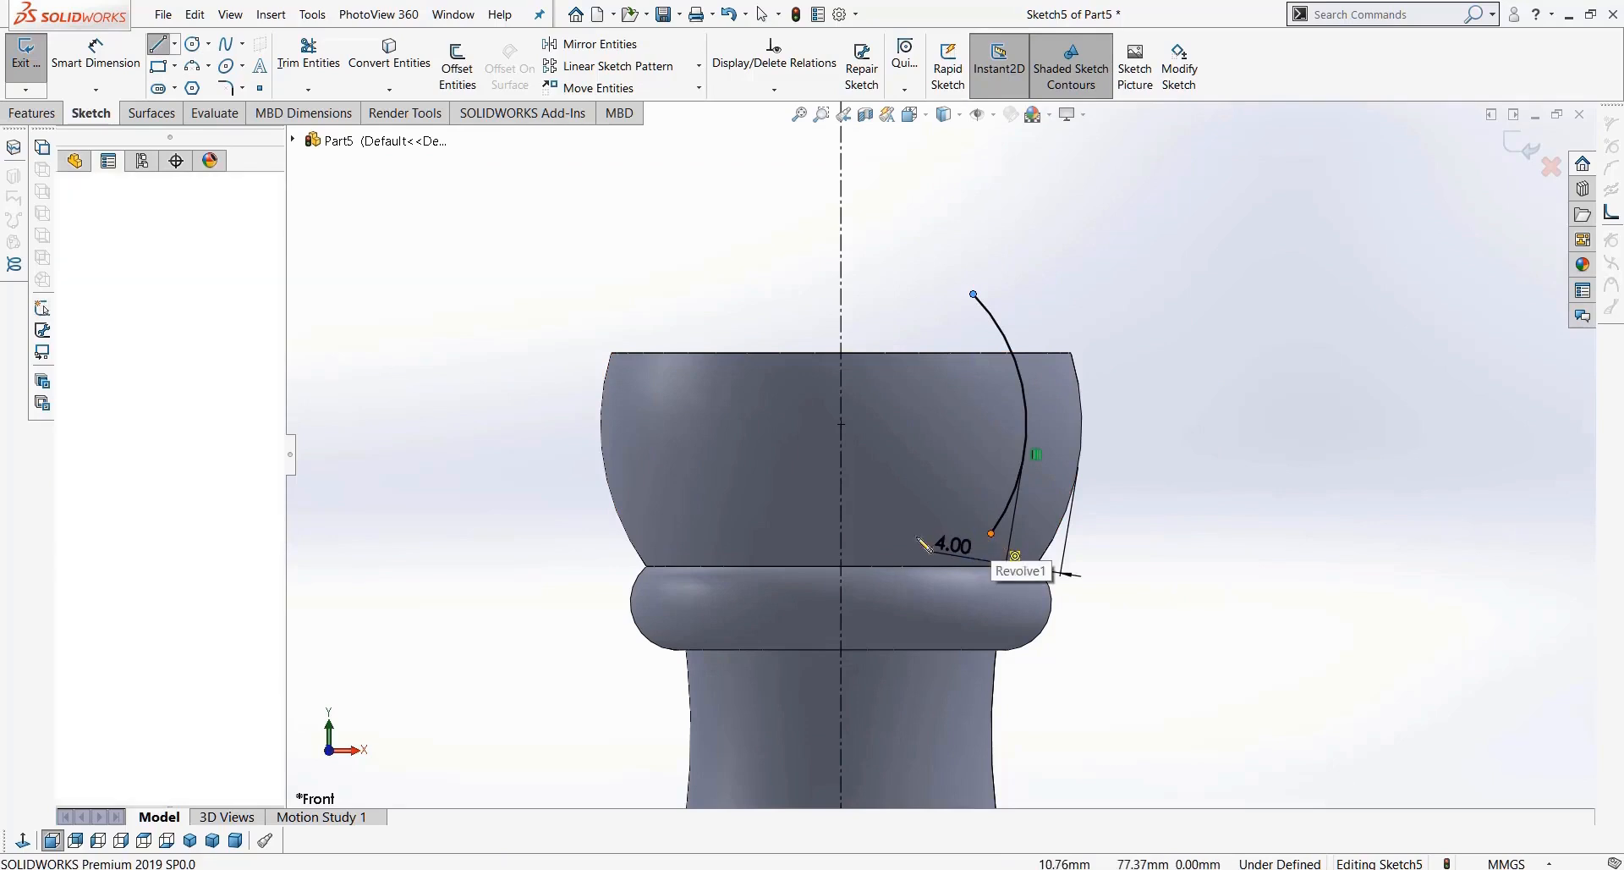
{"action": "left_click", "coordinate": [841, 533]}
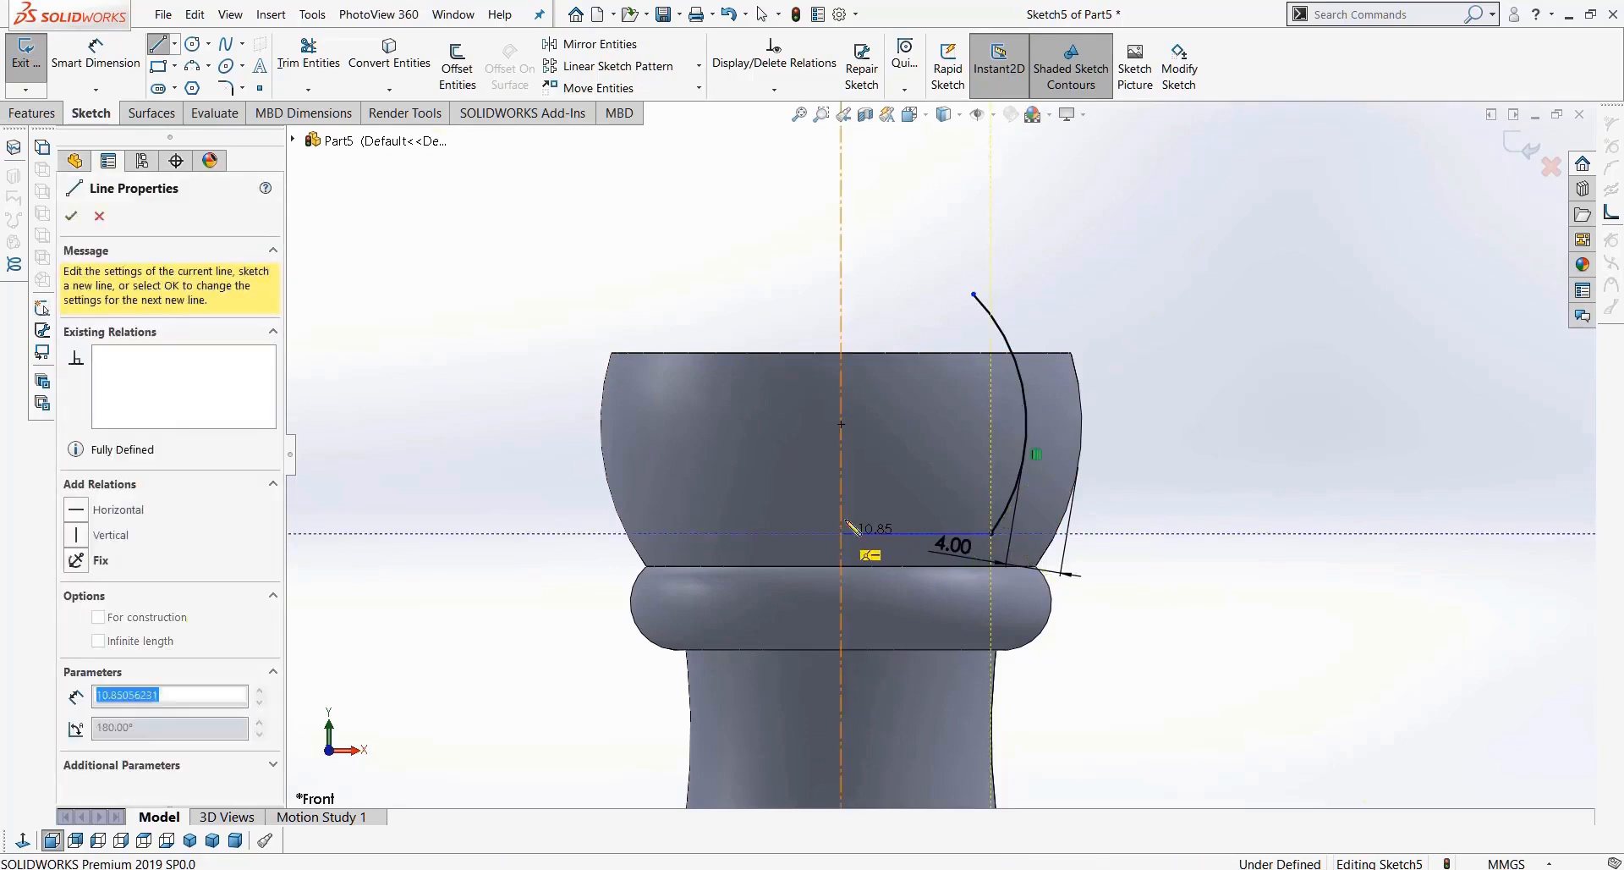
{"action": "left_click", "coordinate": [841, 352]}
{"action": "left_click", "coordinate": [1014, 353]}
{"action": "key", "text": "Escape"}
Step: Trim away the part of the arc that extends above the head's top edge
{"action": "key", "text": "t"}
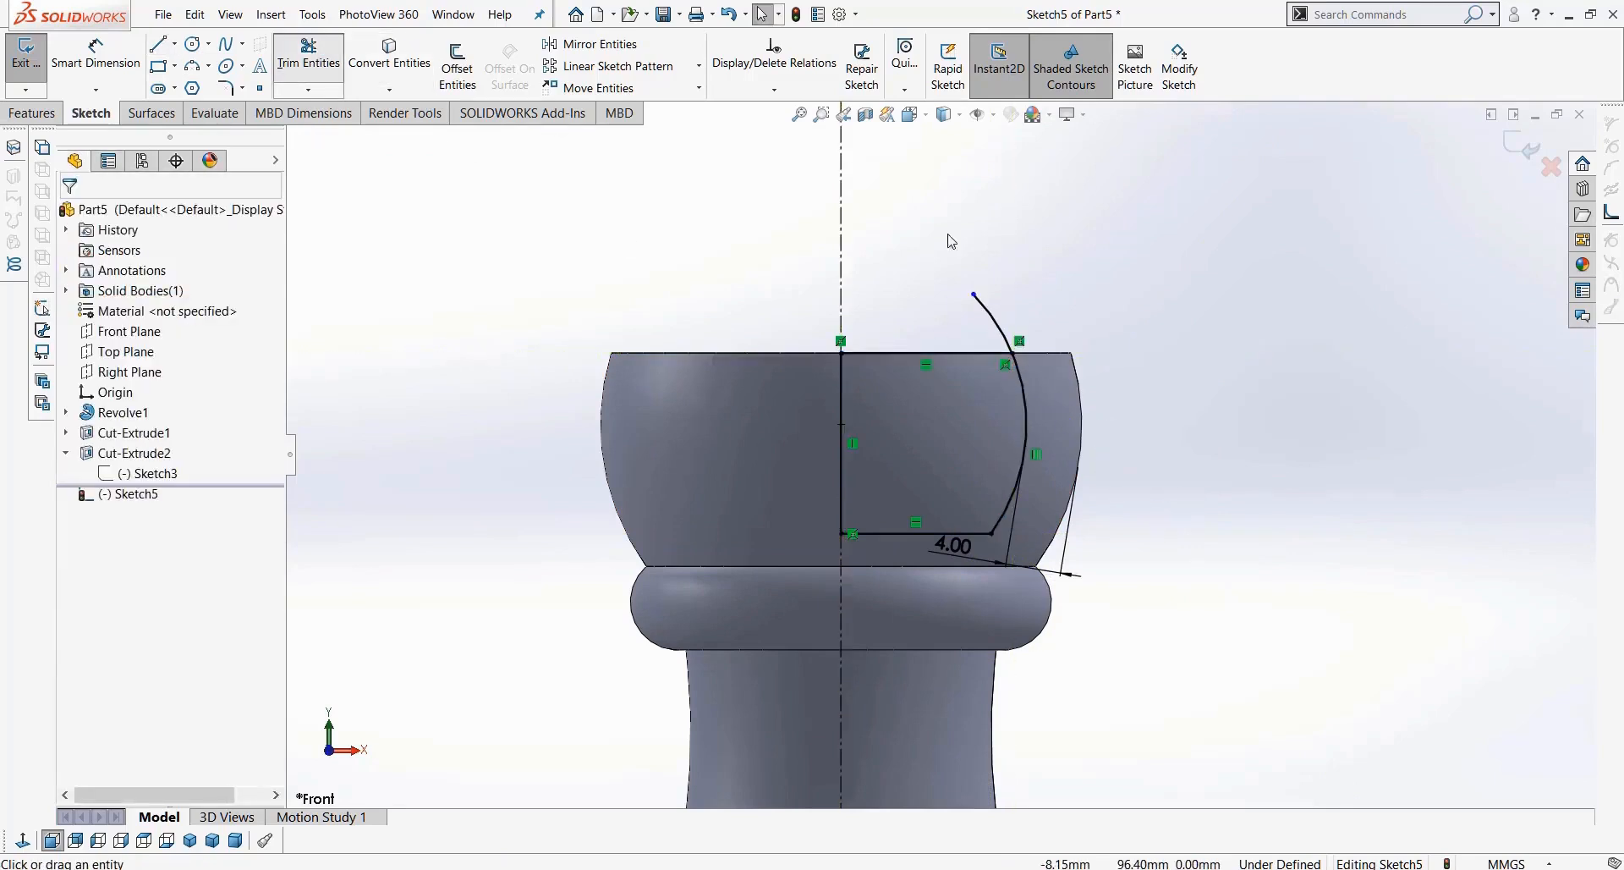
{"action": "left_click", "coordinate": [994, 320]}
{"action": "scroll", "coordinate": [962, 594], "scroll_direction": "up", "scroll_amount": 2}
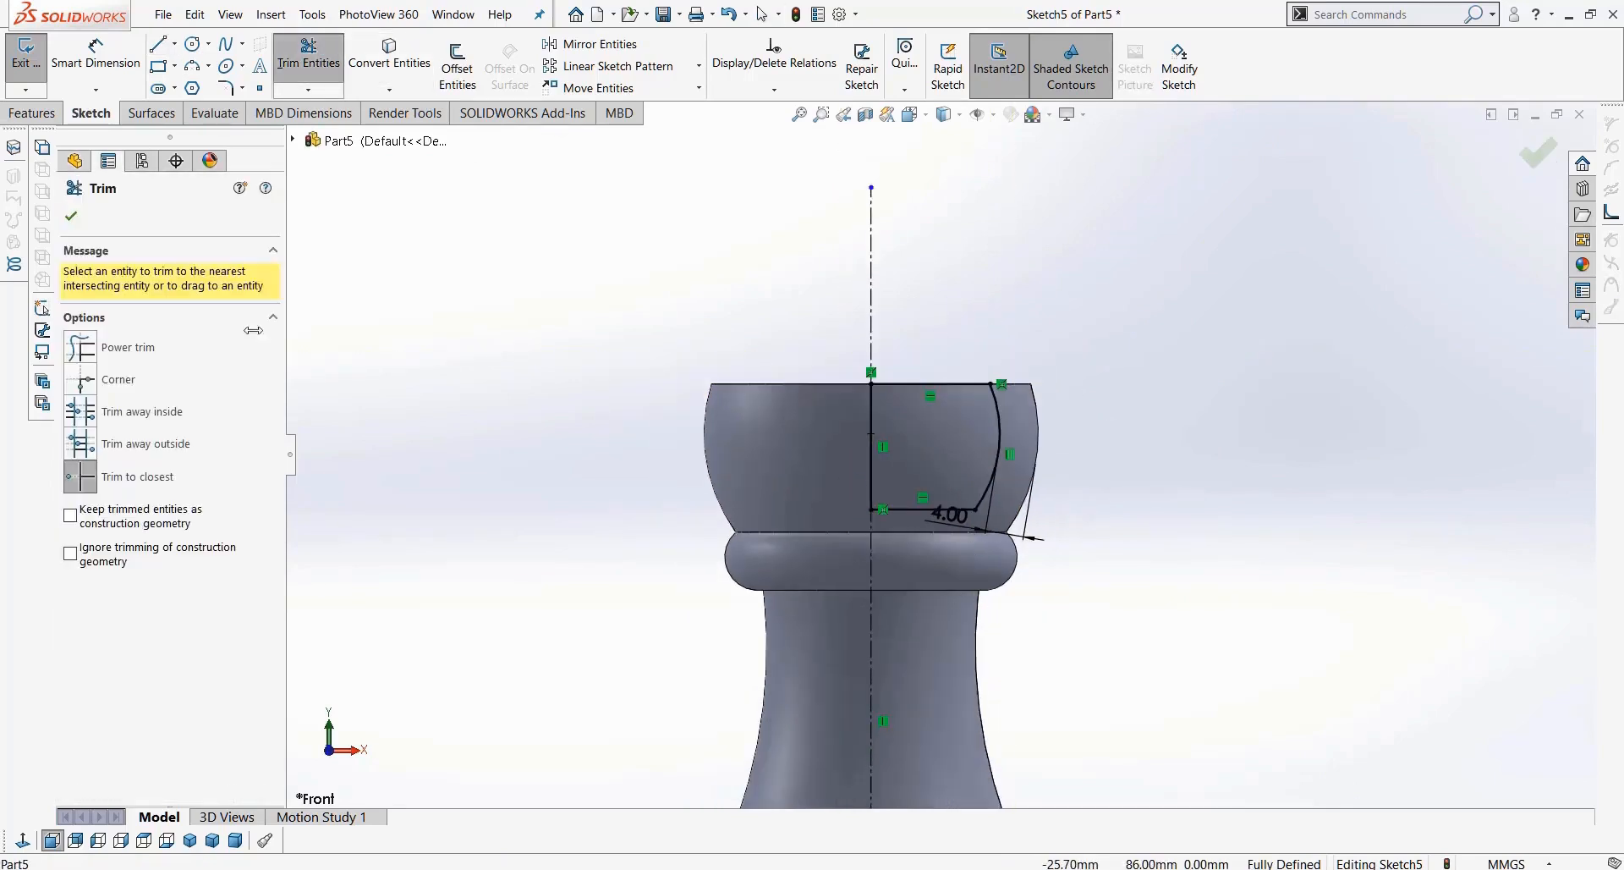
Step: Revolve-cut the closed profile 360 degrees about the vertical centerline to hollow the head
{"action": "left_click", "coordinate": [32, 113]}
{"action": "left_click", "coordinate": [414, 72]}
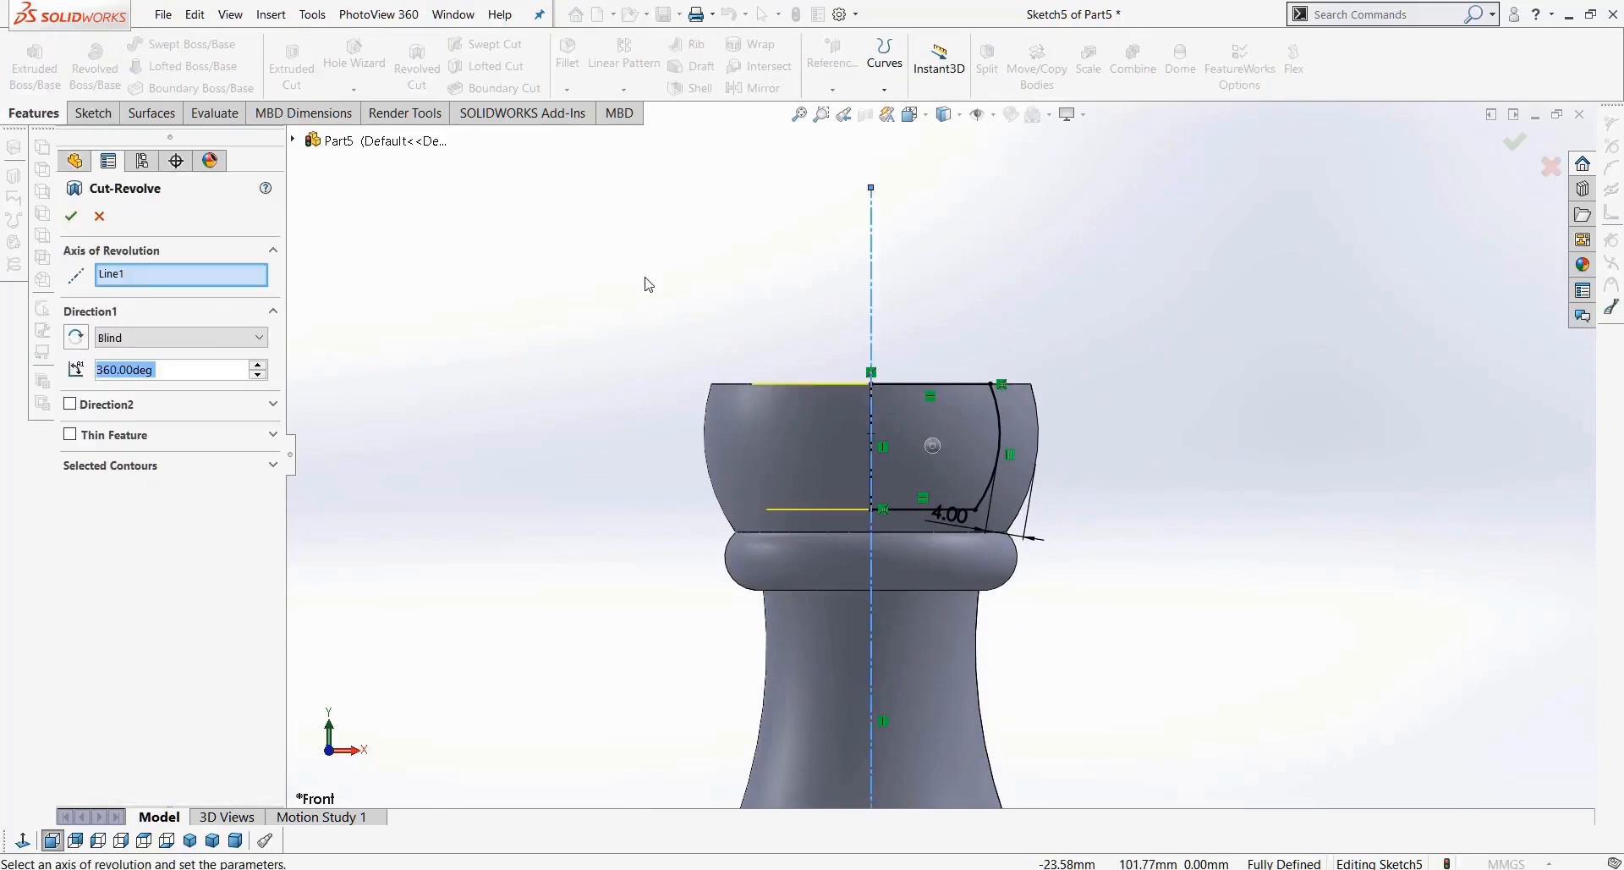
{"action": "left_click", "coordinate": [71, 216]}
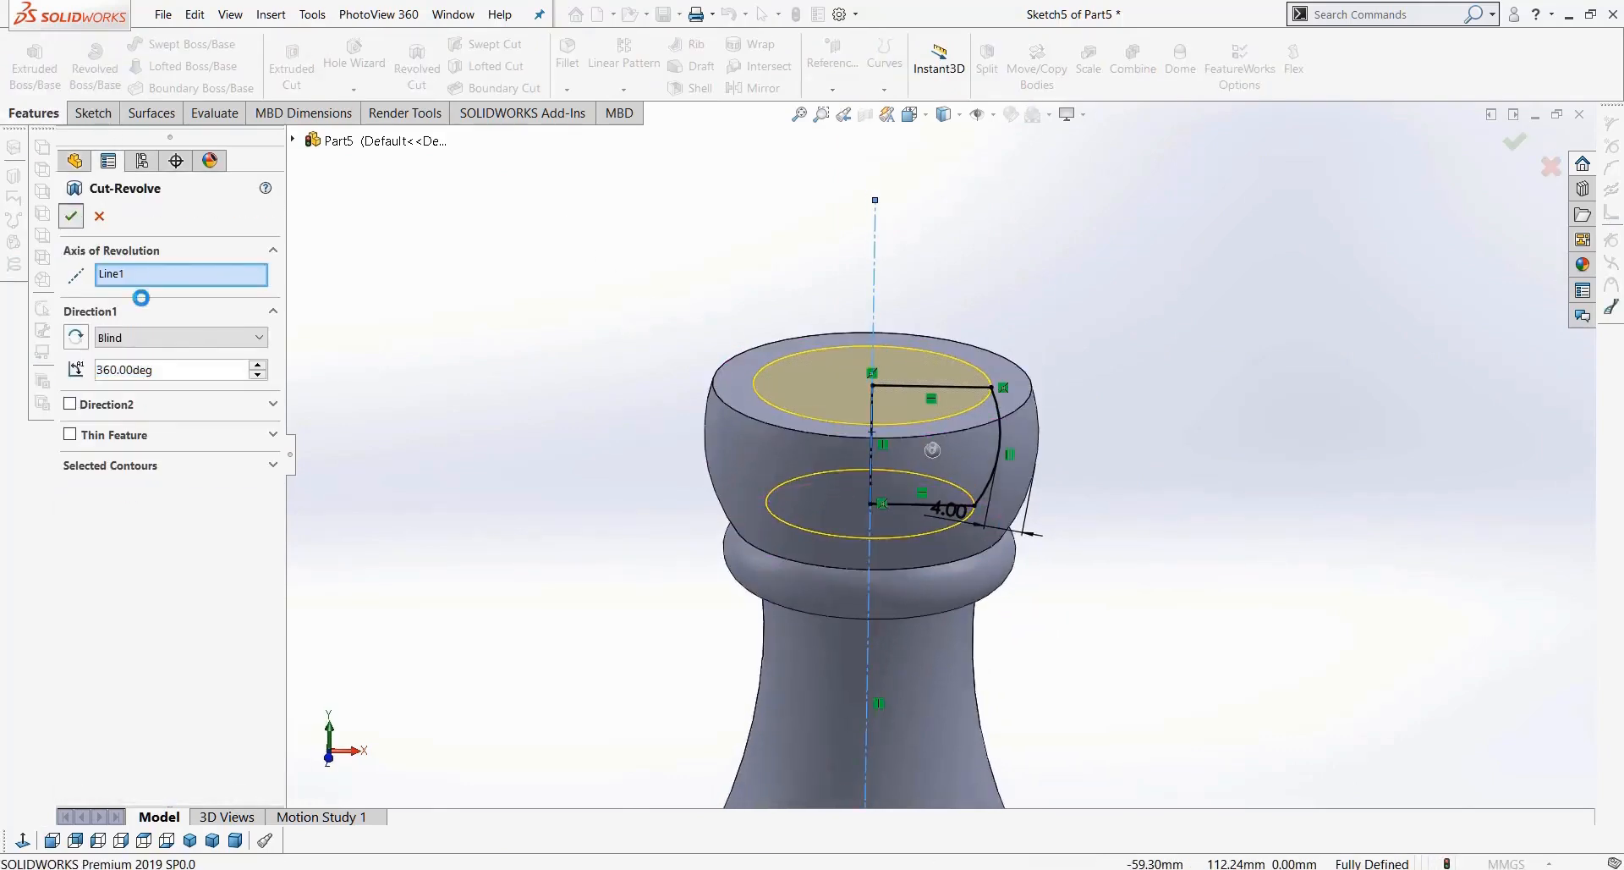
Step: Examine the head's hollow in the right view with hidden lines visible, and return to the shaded display with edges
{"action": "mouse_move", "coordinate": [580, 366]}
{"action": "middle_mouse_down"}
{"action": "mouse_move", "coordinate": [595, 403]}
{"action": "mouse_move", "coordinate": [630, 372]}
{"action": "middle_mouse_up"}
{"action": "left_click", "coordinate": [947, 116]}
{"action": "left_click", "coordinate": [947, 188]}
{"action": "left_click", "coordinate": [949, 117]}
{"action": "left_click", "coordinate": [951, 168]}
{"action": "left_click", "coordinate": [947, 117]}
{"action": "left_click", "coordinate": [948, 182]}
{"action": "left_click", "coordinate": [947, 117]}
{"action": "left_click", "coordinate": [935, 222]}
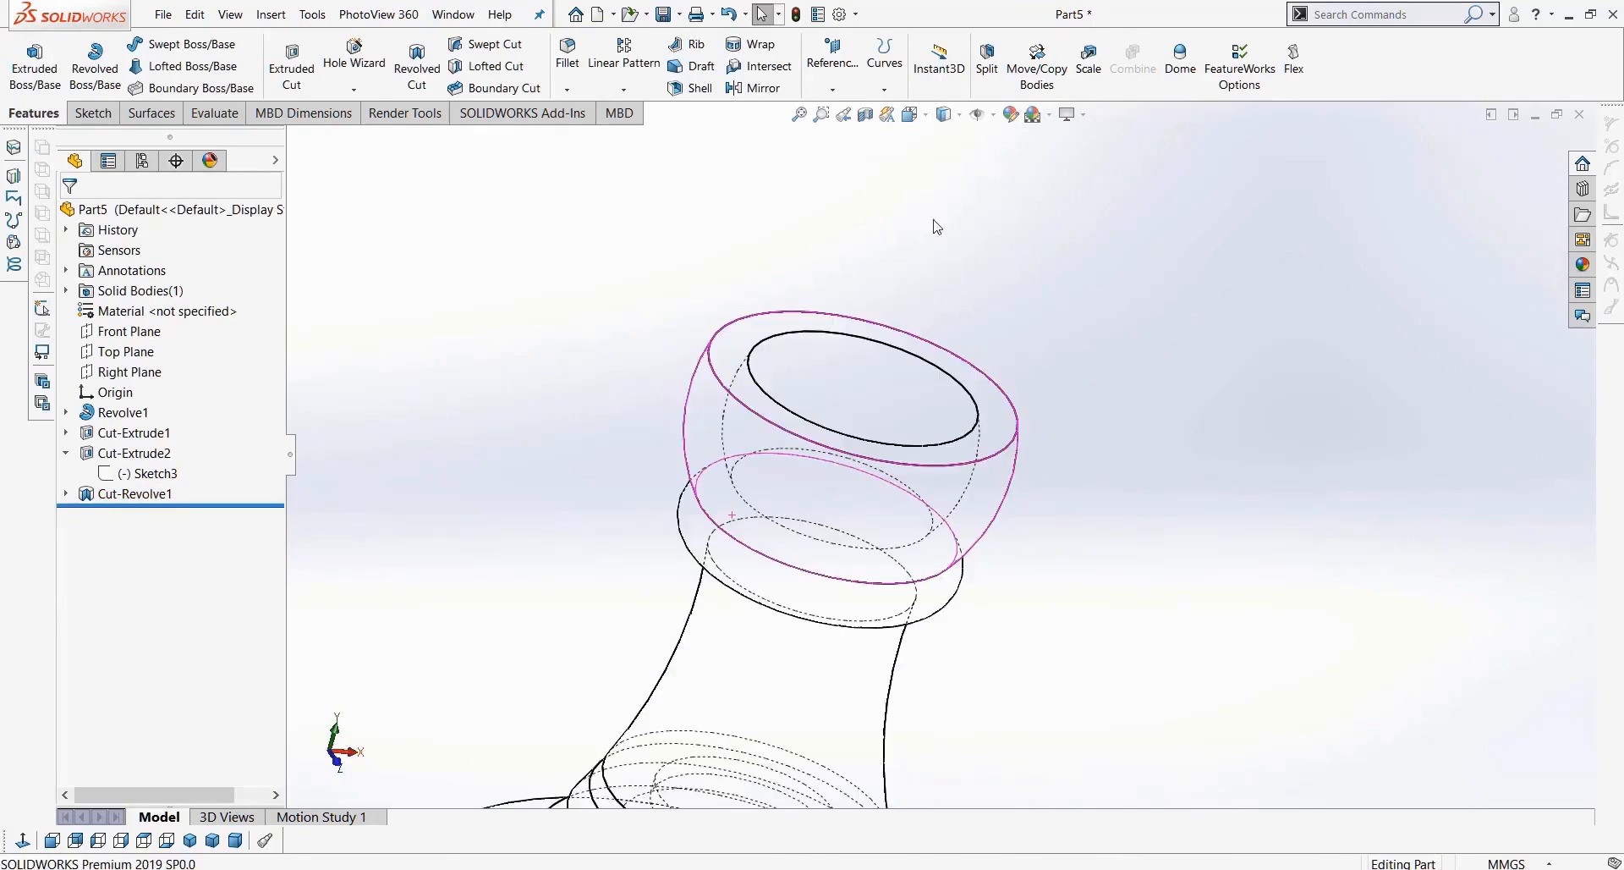
{"action": "left_click", "coordinate": [121, 840]}
{"action": "scroll", "coordinate": [1045, 292], "scroll_direction": "down", "scroll_amount": 5}
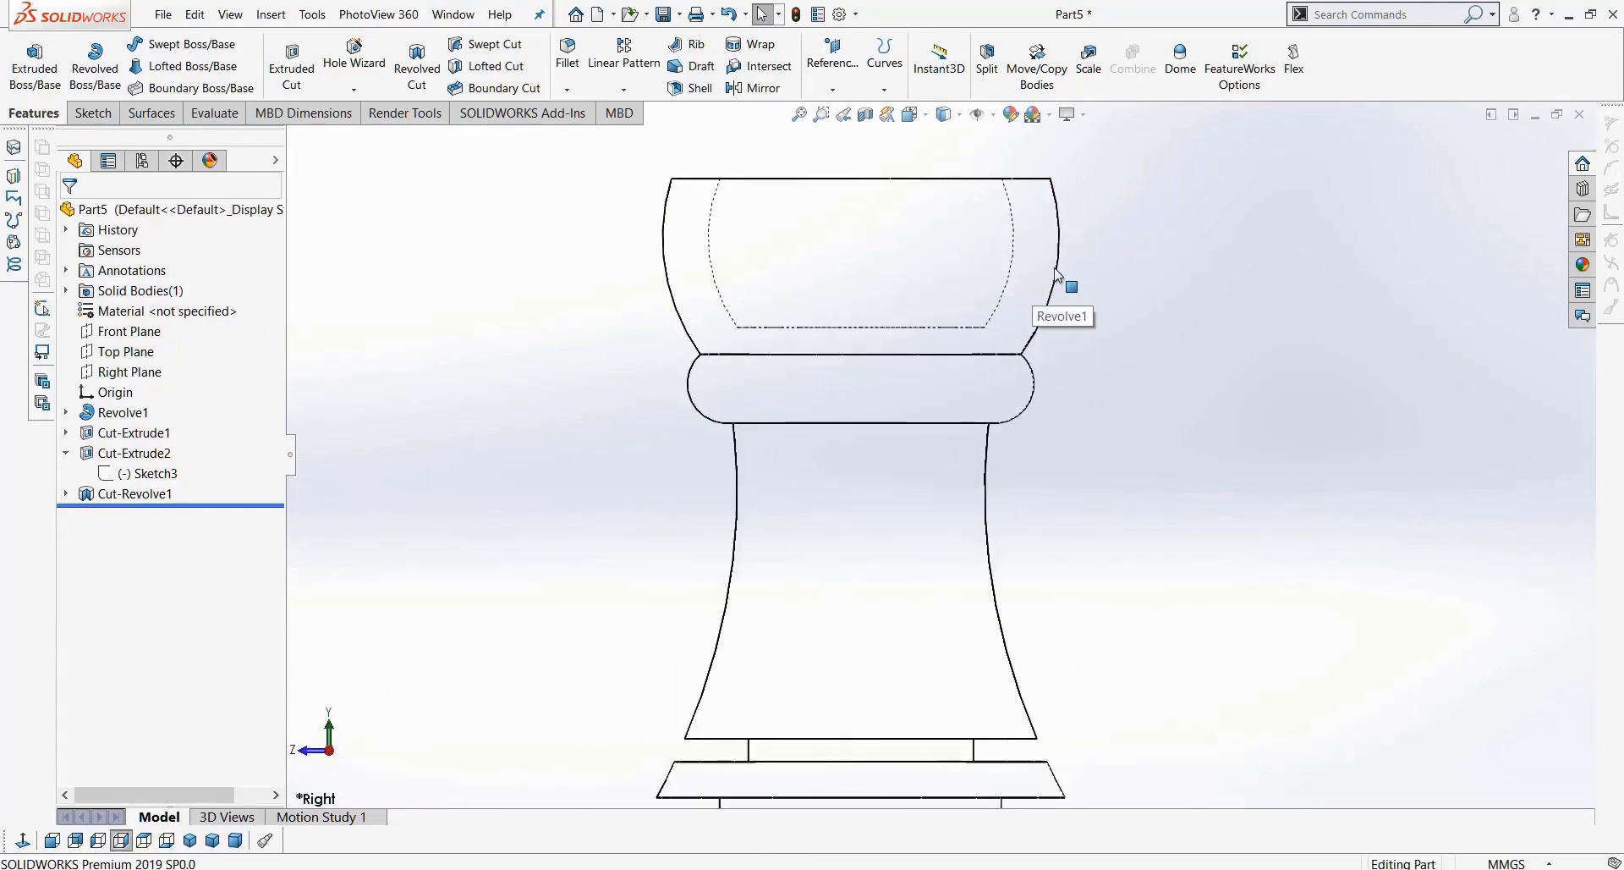
{"action": "left_click", "coordinate": [956, 117]}
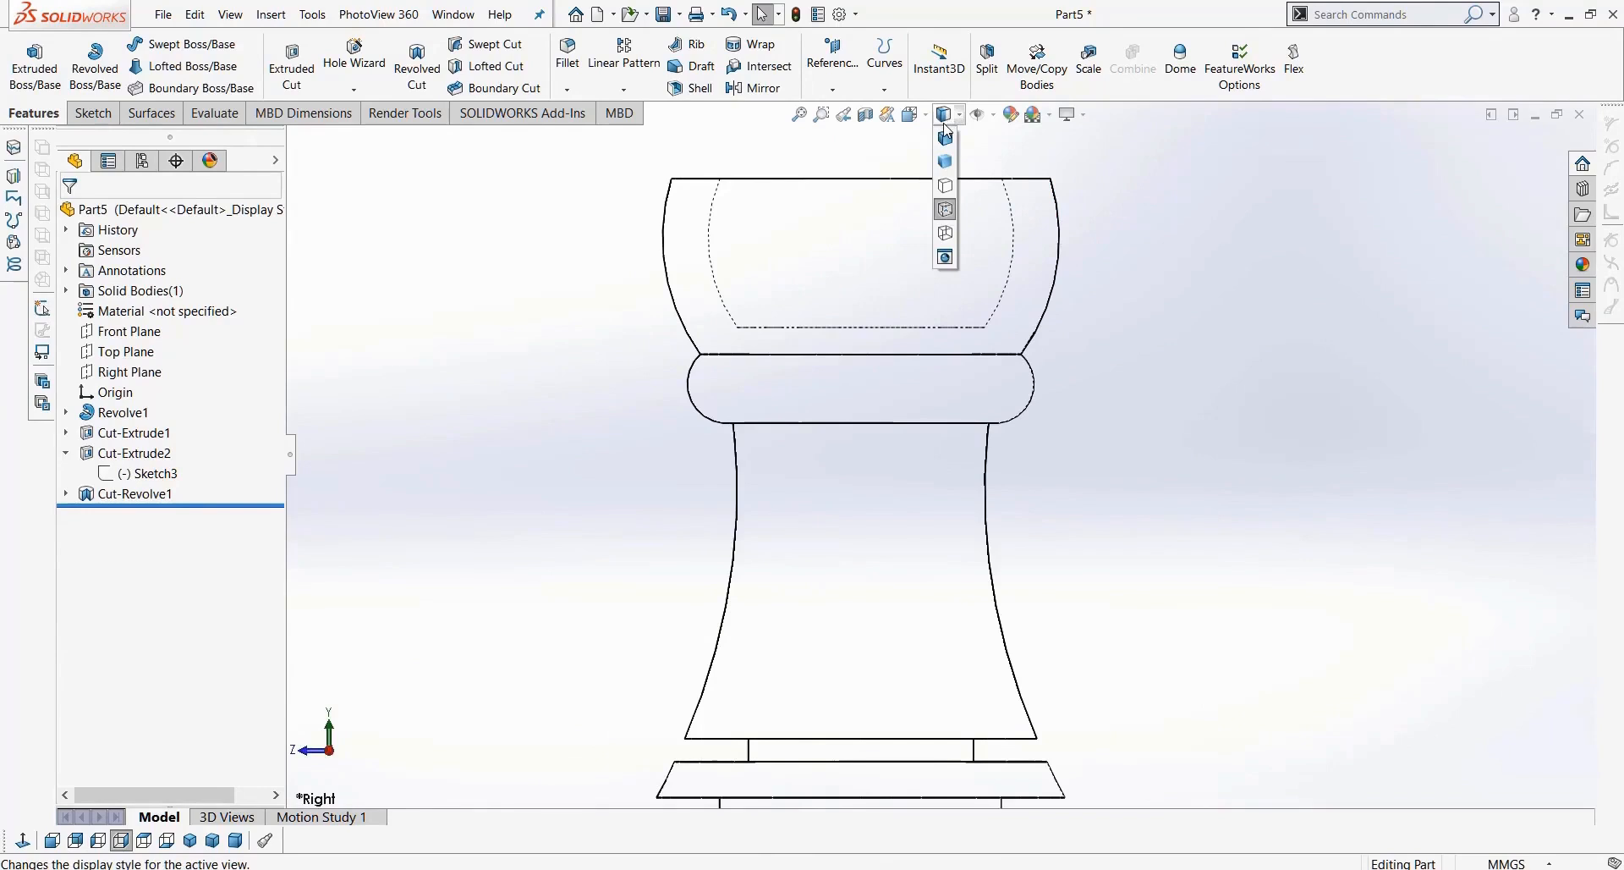
{"action": "left_click", "coordinate": [945, 138]}
{"action": "scroll", "coordinate": [1057, 310], "scroll_direction": "up", "scroll_amount": 2}
{"action": "mouse_move", "coordinate": [1019, 344]}
{"action": "middle_mouse_down"}
{"action": "mouse_move", "coordinate": [1013, 424]}
{"action": "mouse_move", "coordinate": [998, 377]}
{"action": "middle_mouse_up"}
Step: Sketch a center rectangle about 7.7 by 18.8 mm on the Front Plane, centered on the midpoint of the head's top edge
{"action": "left_click", "coordinate": [93, 112]}
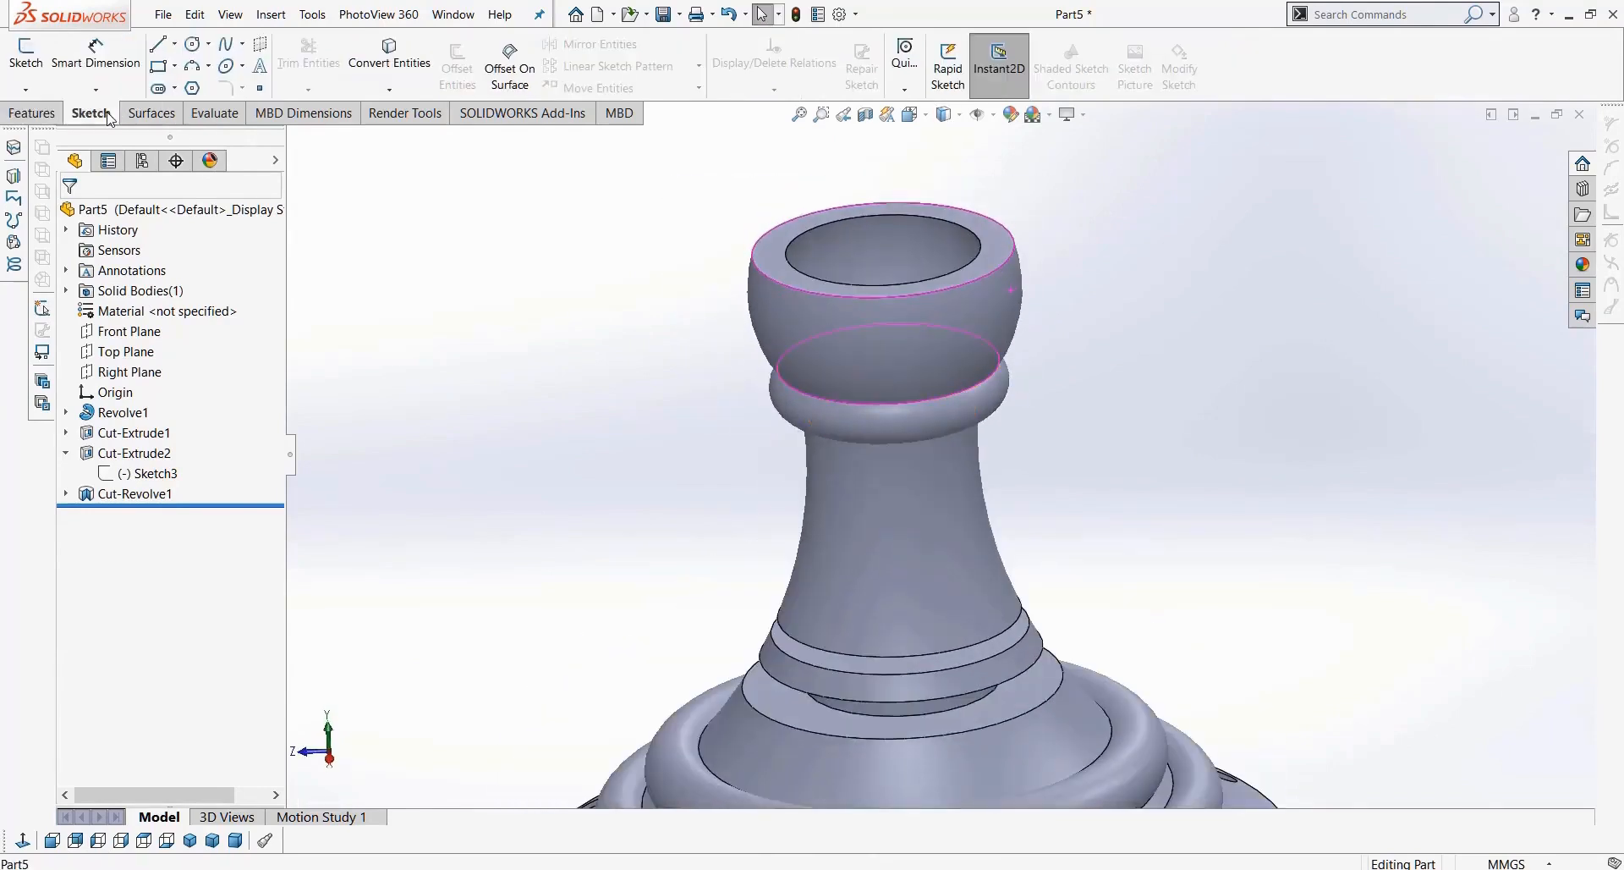
{"action": "left_click", "coordinate": [134, 332]}
{"action": "left_click", "coordinate": [21, 840]}
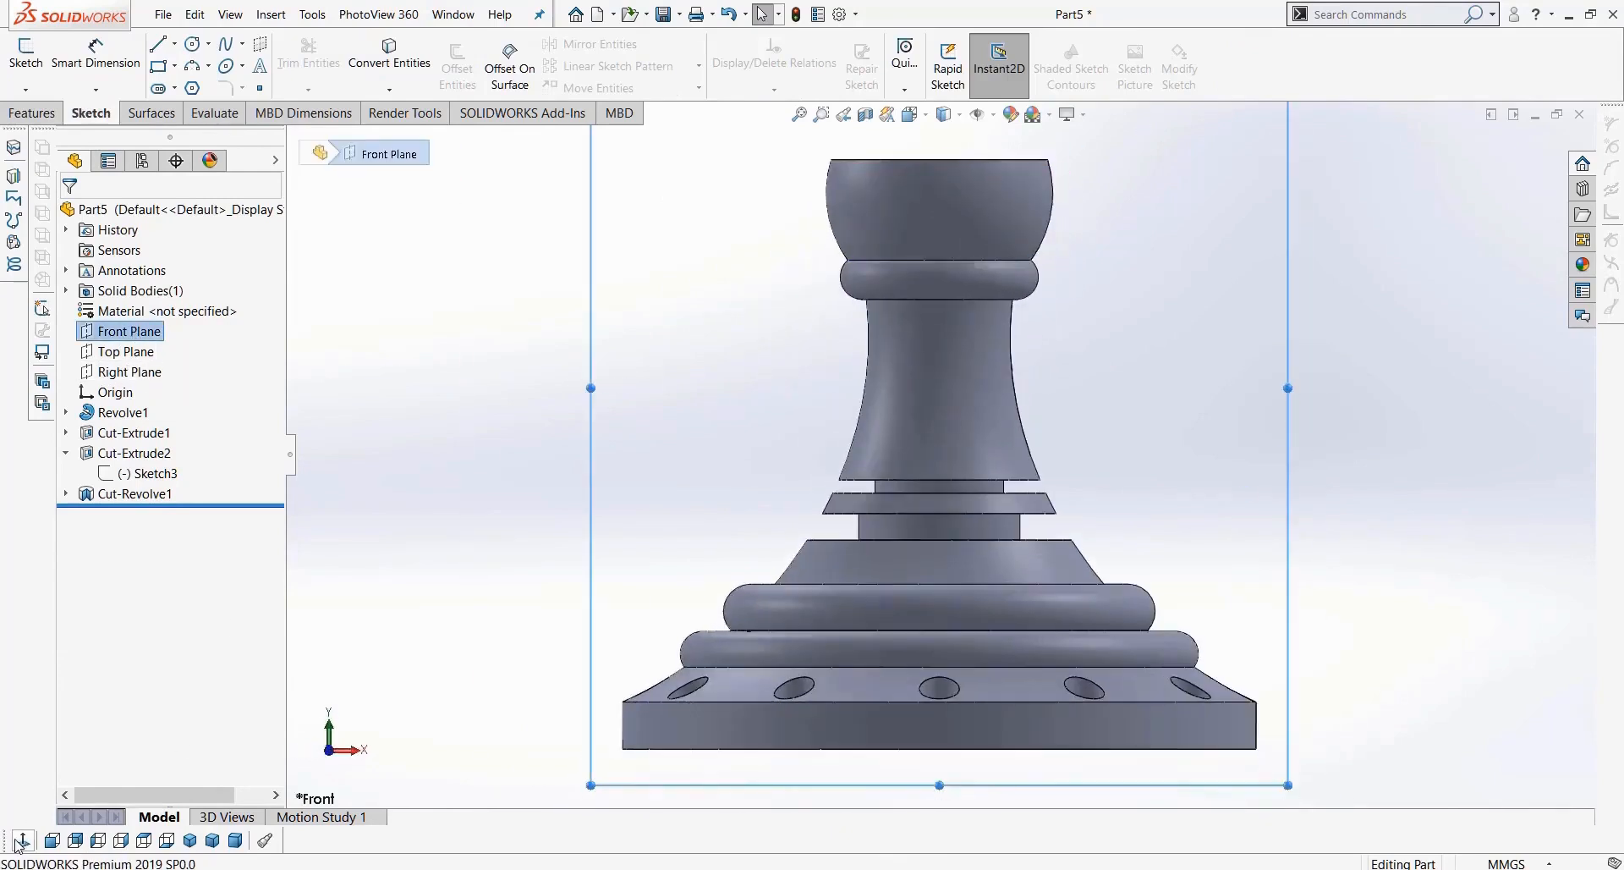
{"action": "left_click", "coordinate": [175, 66]}
{"action": "left_click", "coordinate": [216, 106]}
{"action": "scroll", "coordinate": [967, 198], "scroll_direction": "up", "scroll_amount": 1}
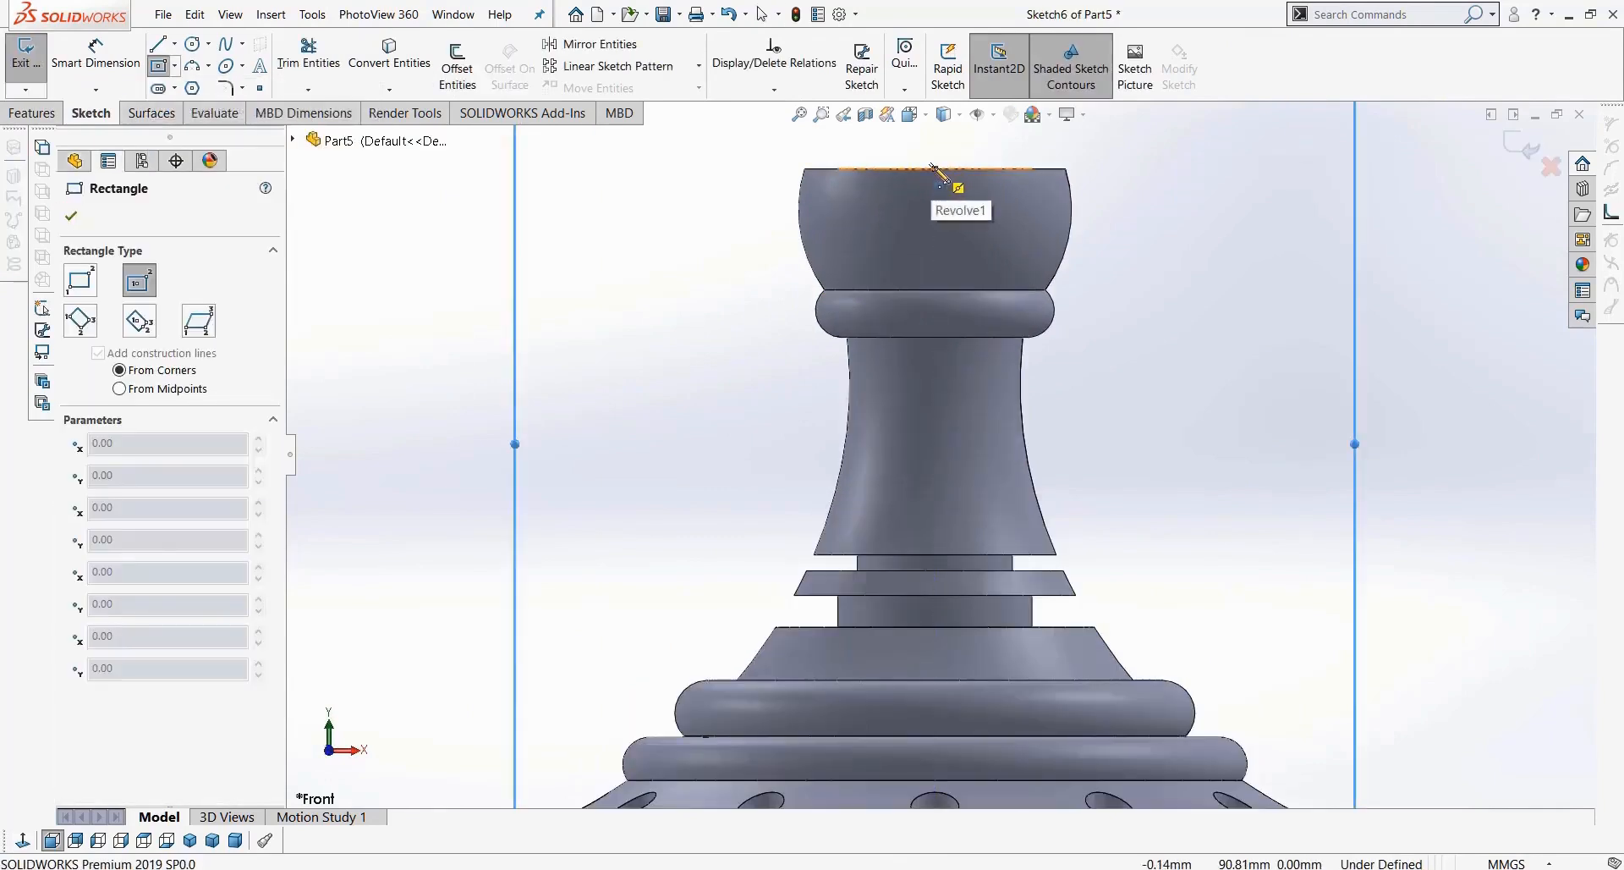
{"action": "left_click", "coordinate": [935, 169]}
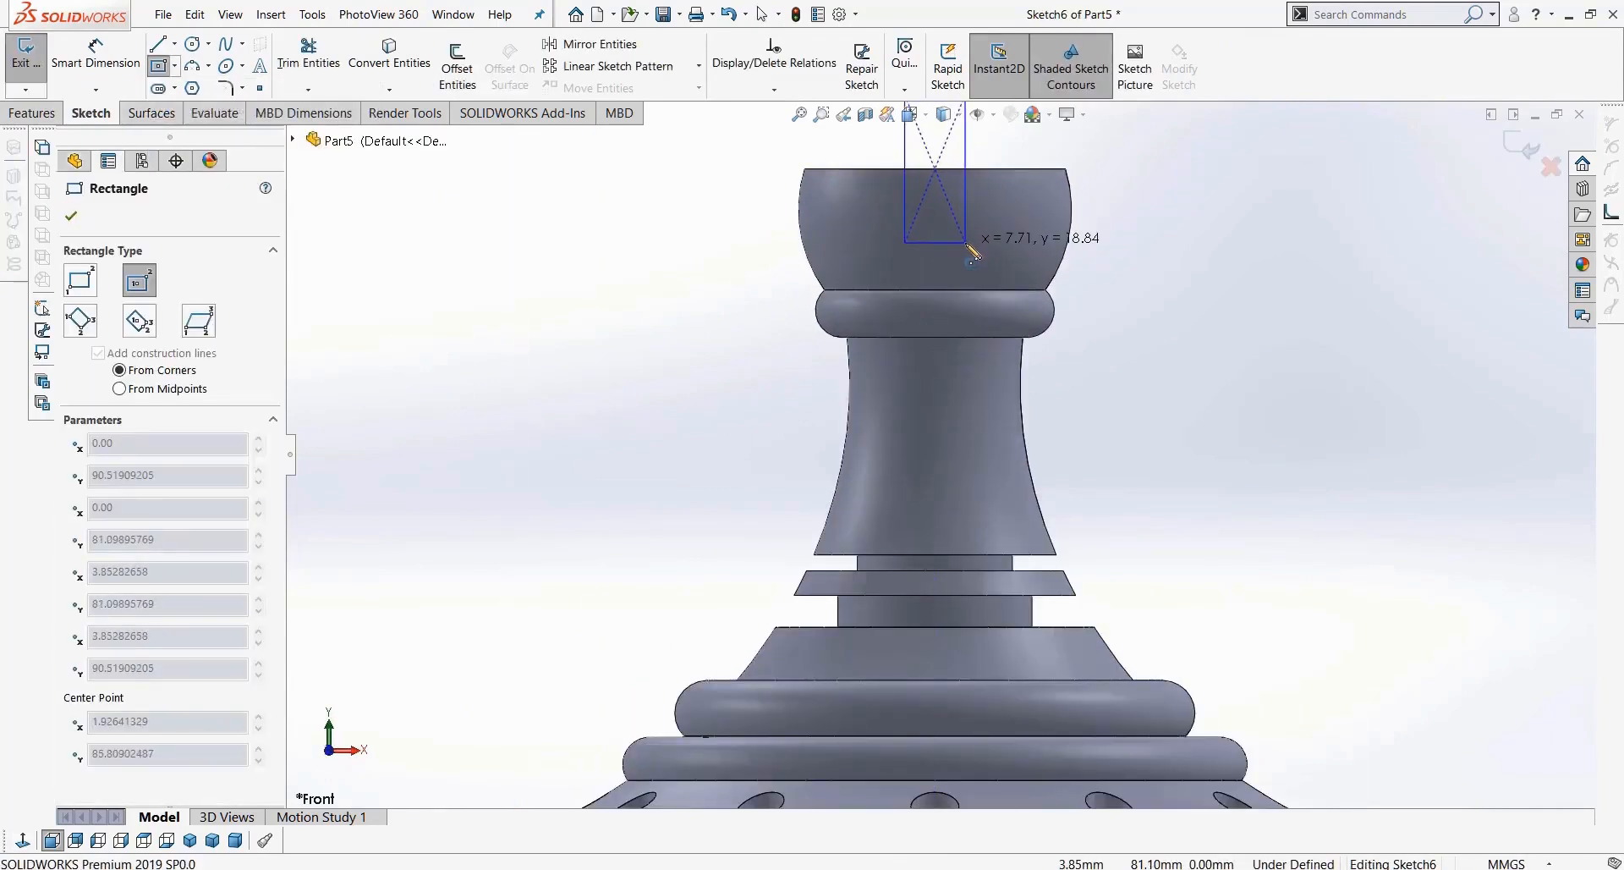
{"action": "left_click", "coordinate": [965, 243]}
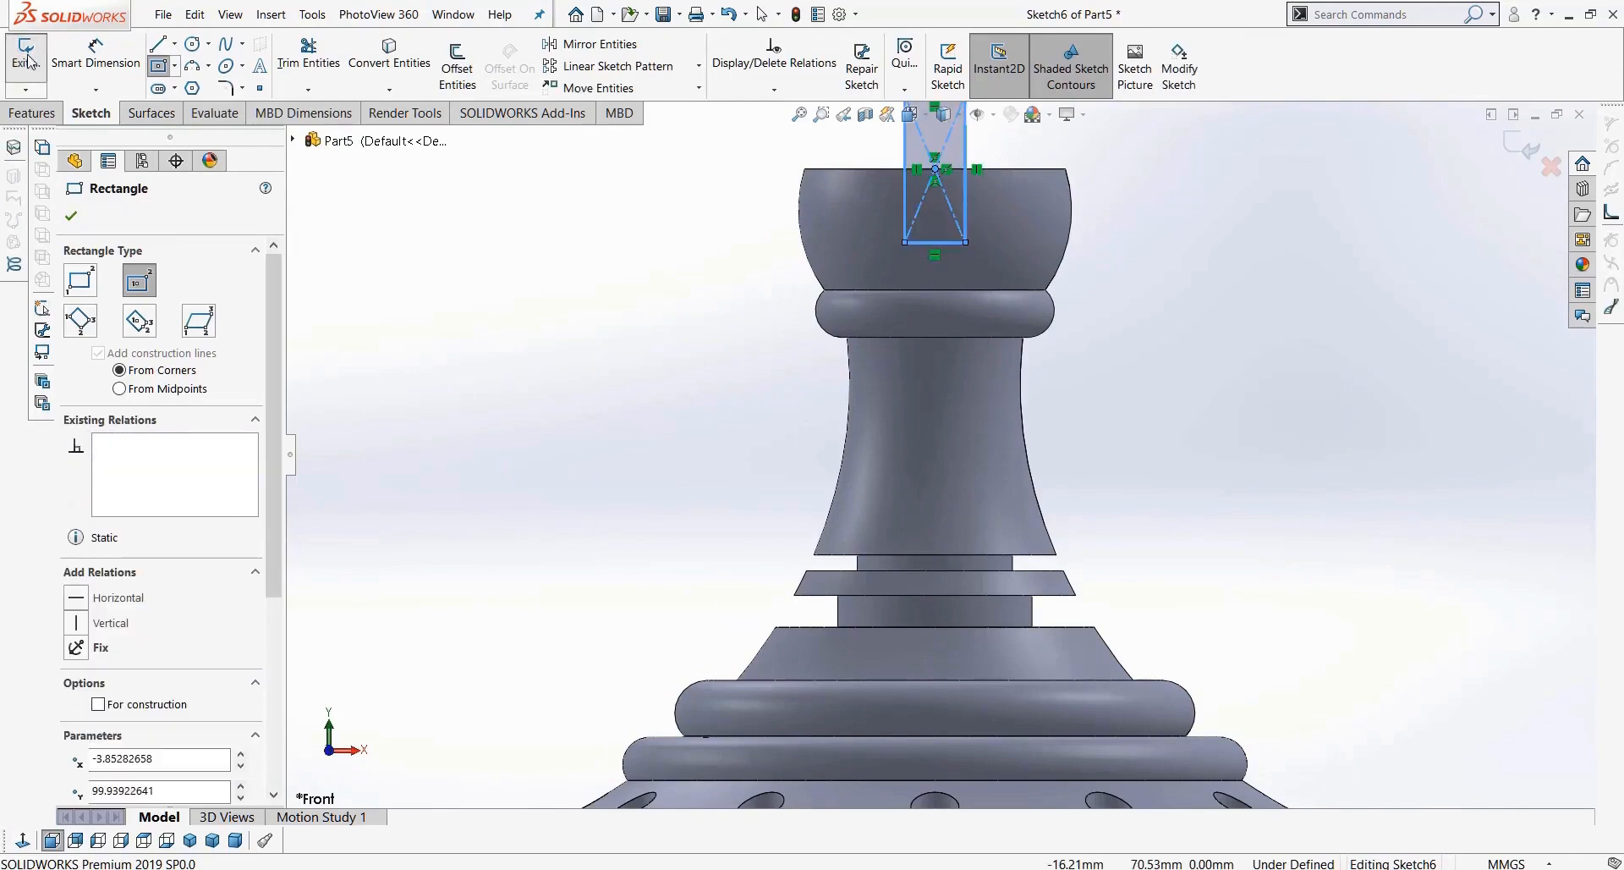
Step: Extrude-cut the rectangle 32 mm blind in one direction to notch one side of the head's rim
{"action": "left_click", "coordinate": [34, 113]}
{"action": "left_click", "coordinate": [291, 64]}
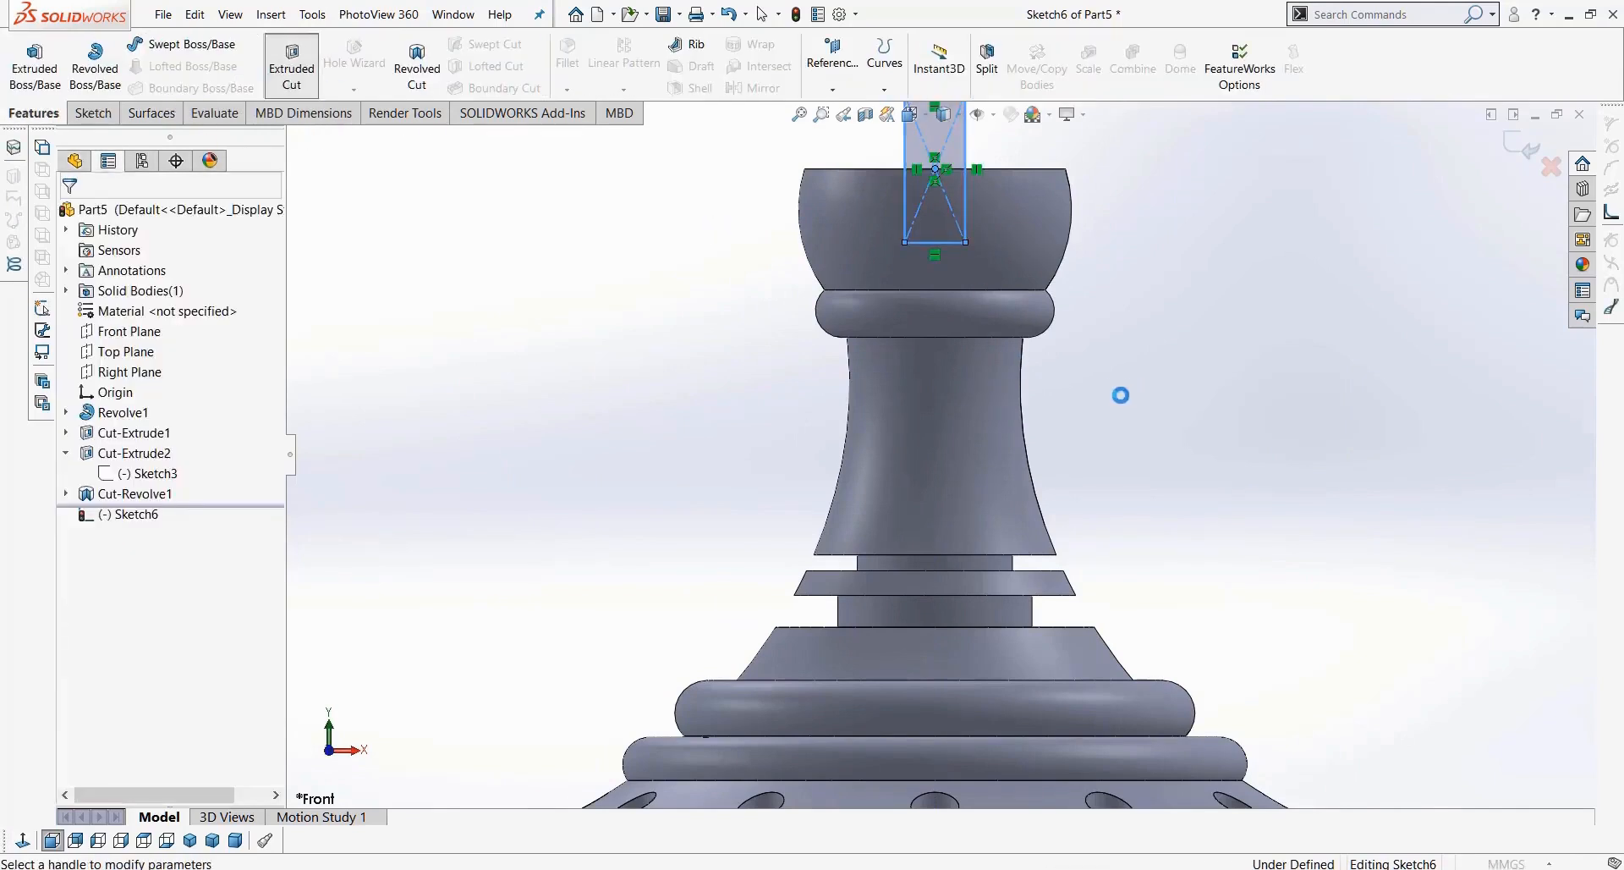
{"action": "middle_click_drag", "start_coordinate": [1070, 457], "coordinate": [1025, 554]}
{"action": "left_click_drag", "start_coordinate": [967, 208], "coordinate": [1128, 159]}
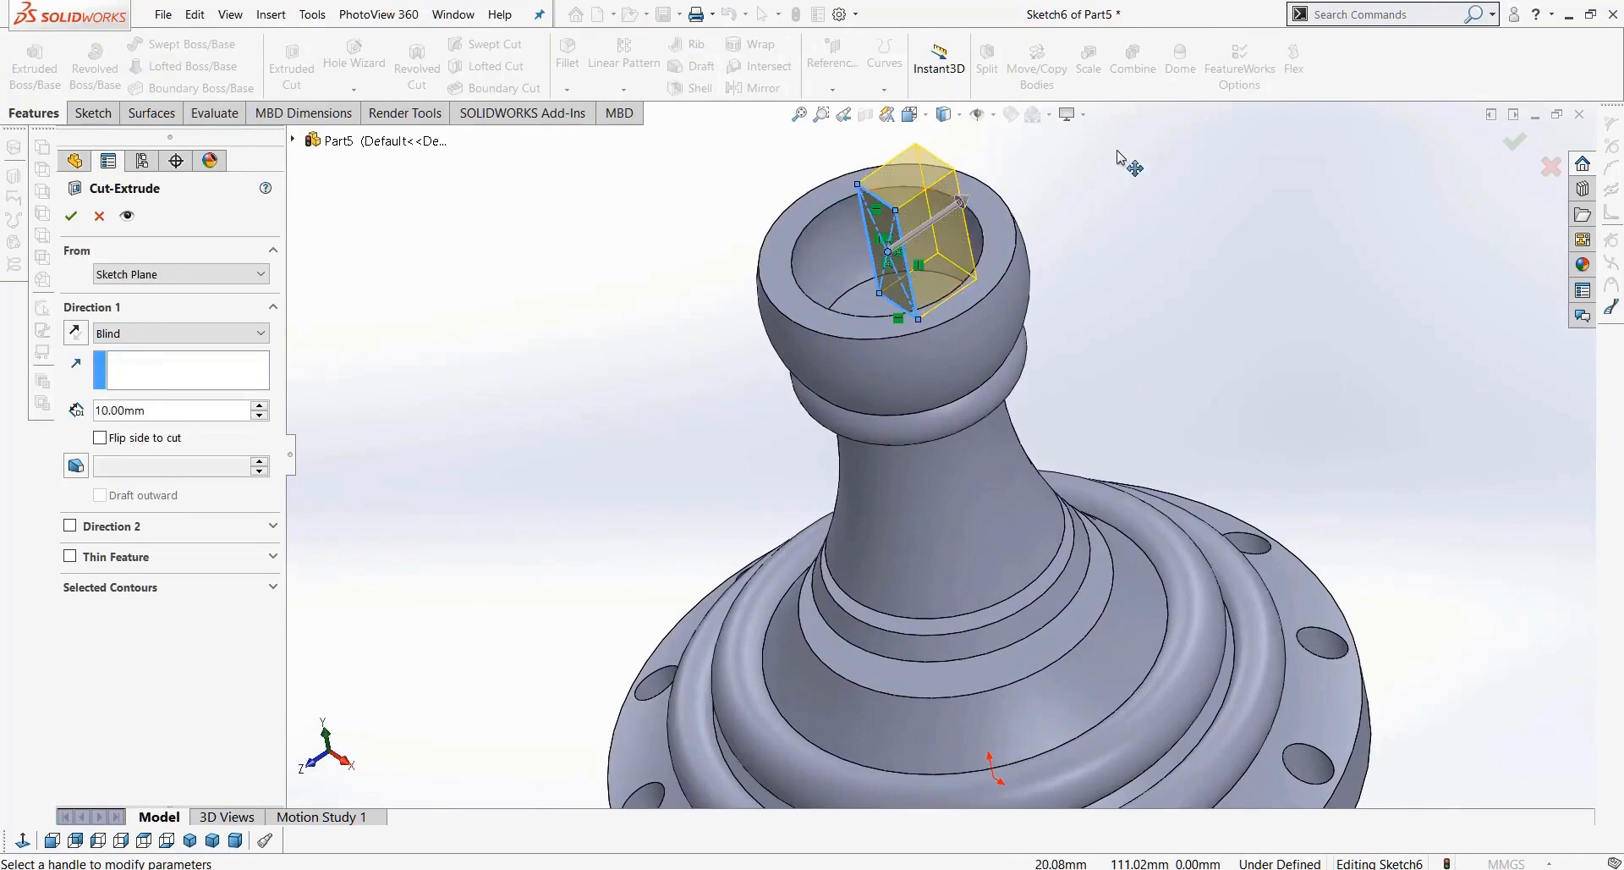
{"action": "left_click", "coordinate": [71, 217]}
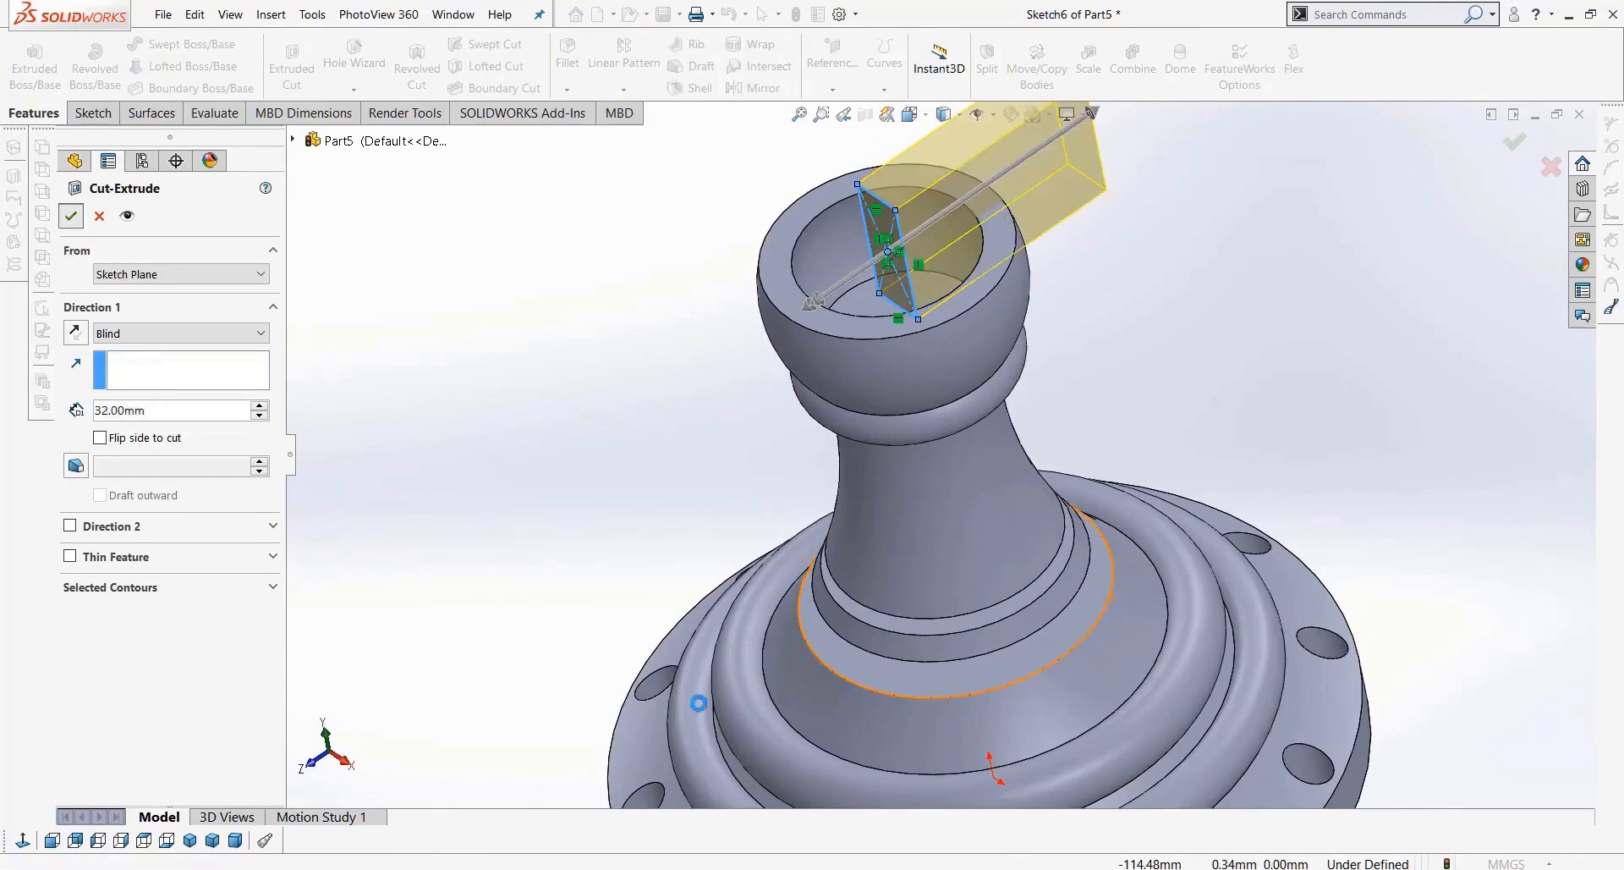
{"action": "left_click", "coordinate": [1200, 251]}
{"action": "middle_click_drag", "start_coordinate": [1202, 249], "coordinate": [1239, 241]}
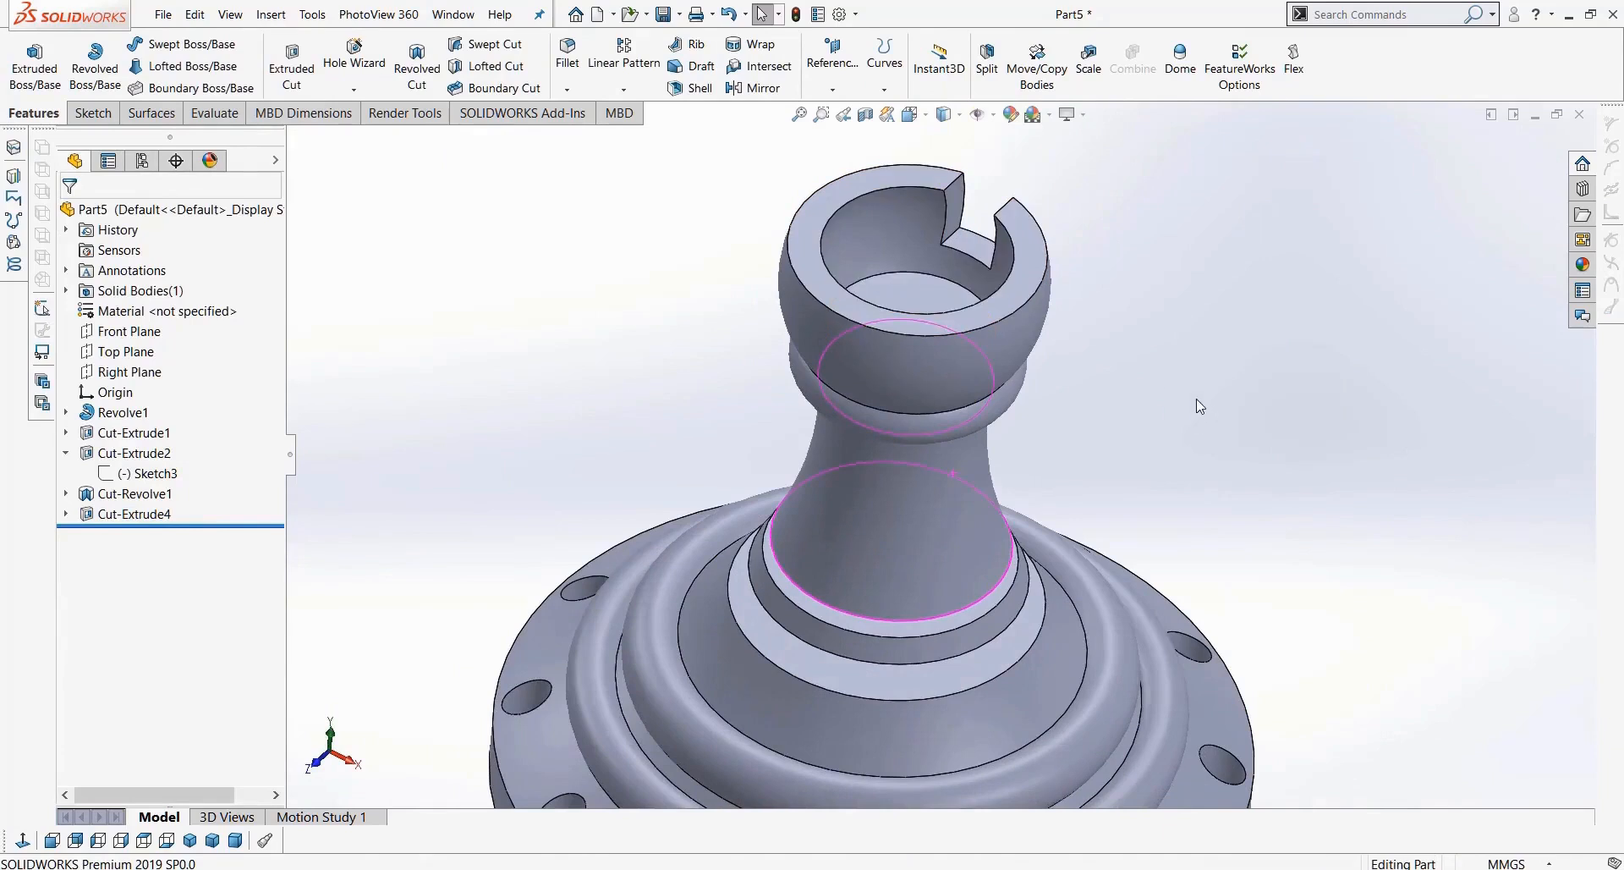
{"action": "scroll", "coordinate": [961, 230], "scroll_direction": "down", "scroll_amount": 3}
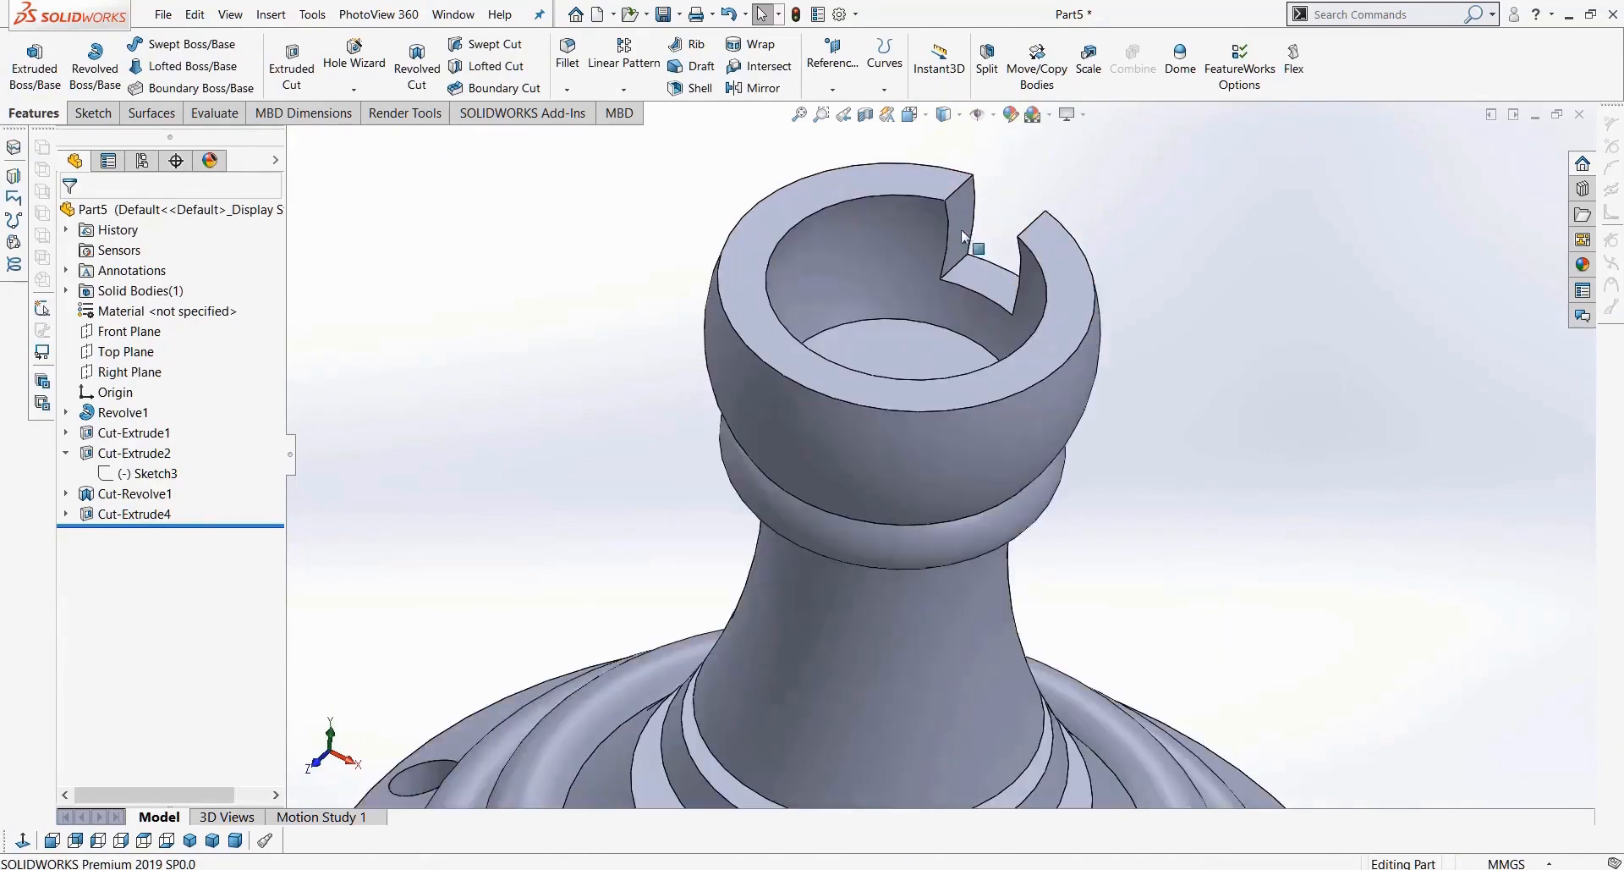
Step: Start a circular pattern with the rim notch cut as the feature to repeat
{"action": "left_click", "coordinate": [93, 112]}
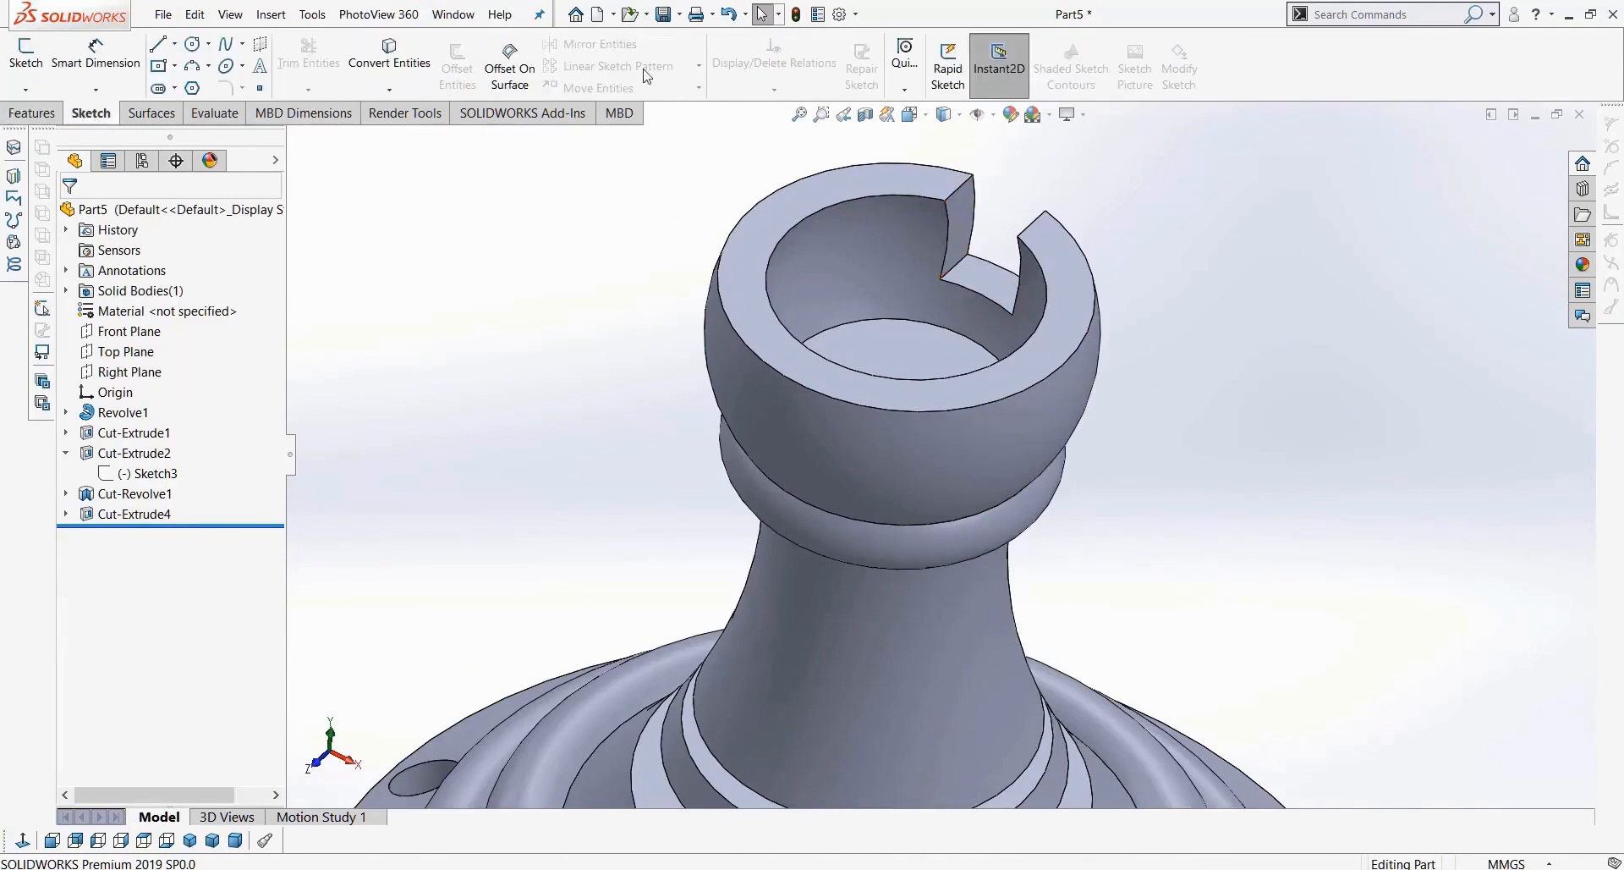
{"action": "left_click", "coordinate": [32, 113]}
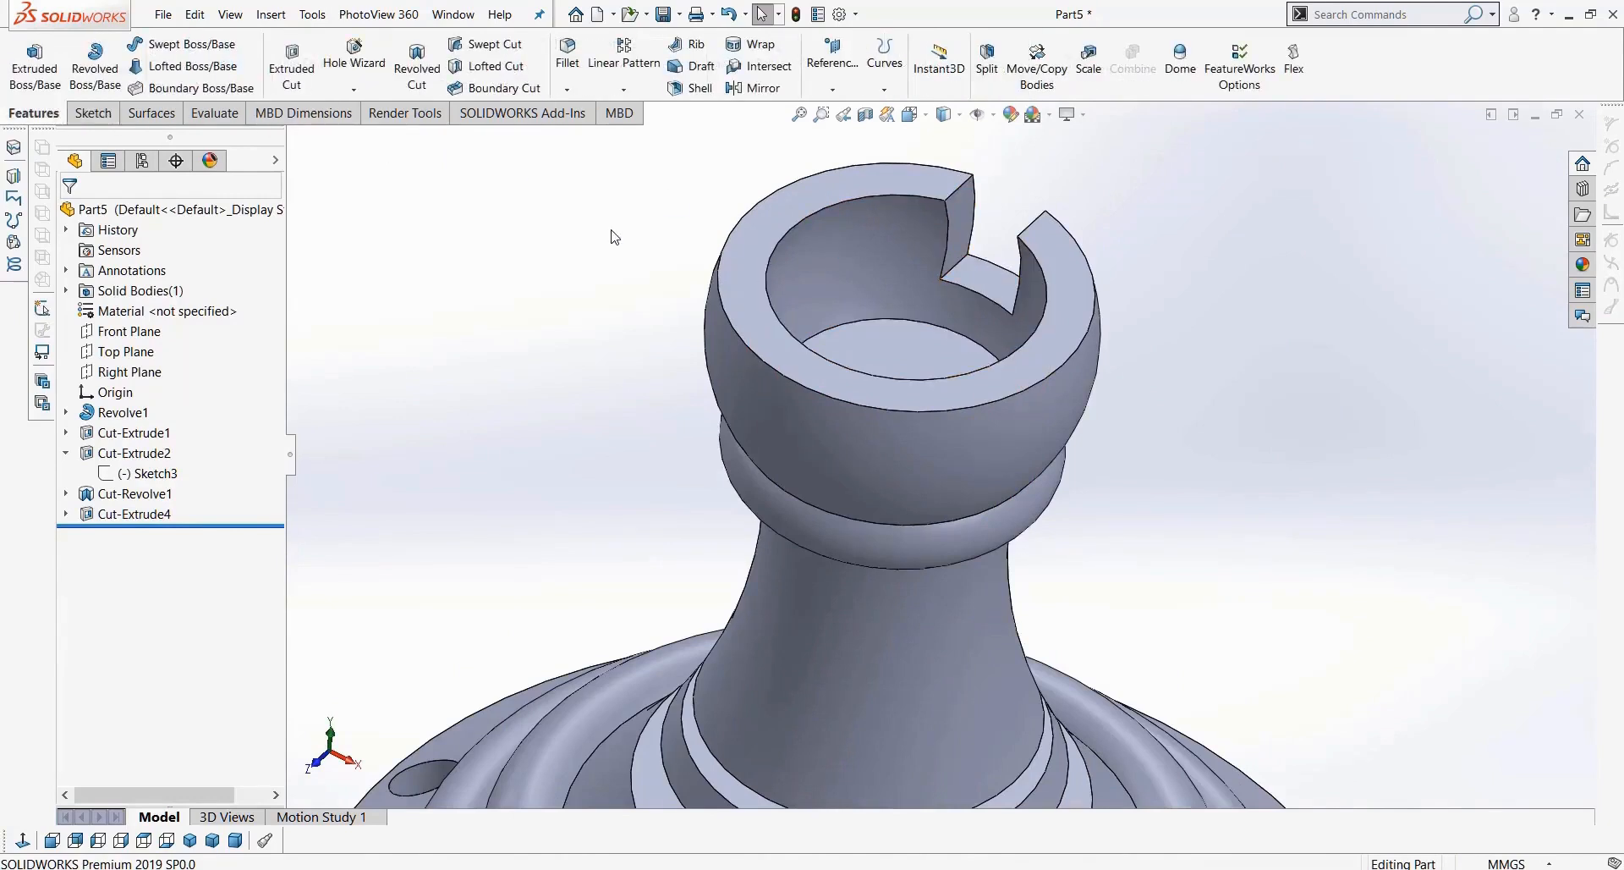
{"action": "left_click", "coordinate": [624, 89]}
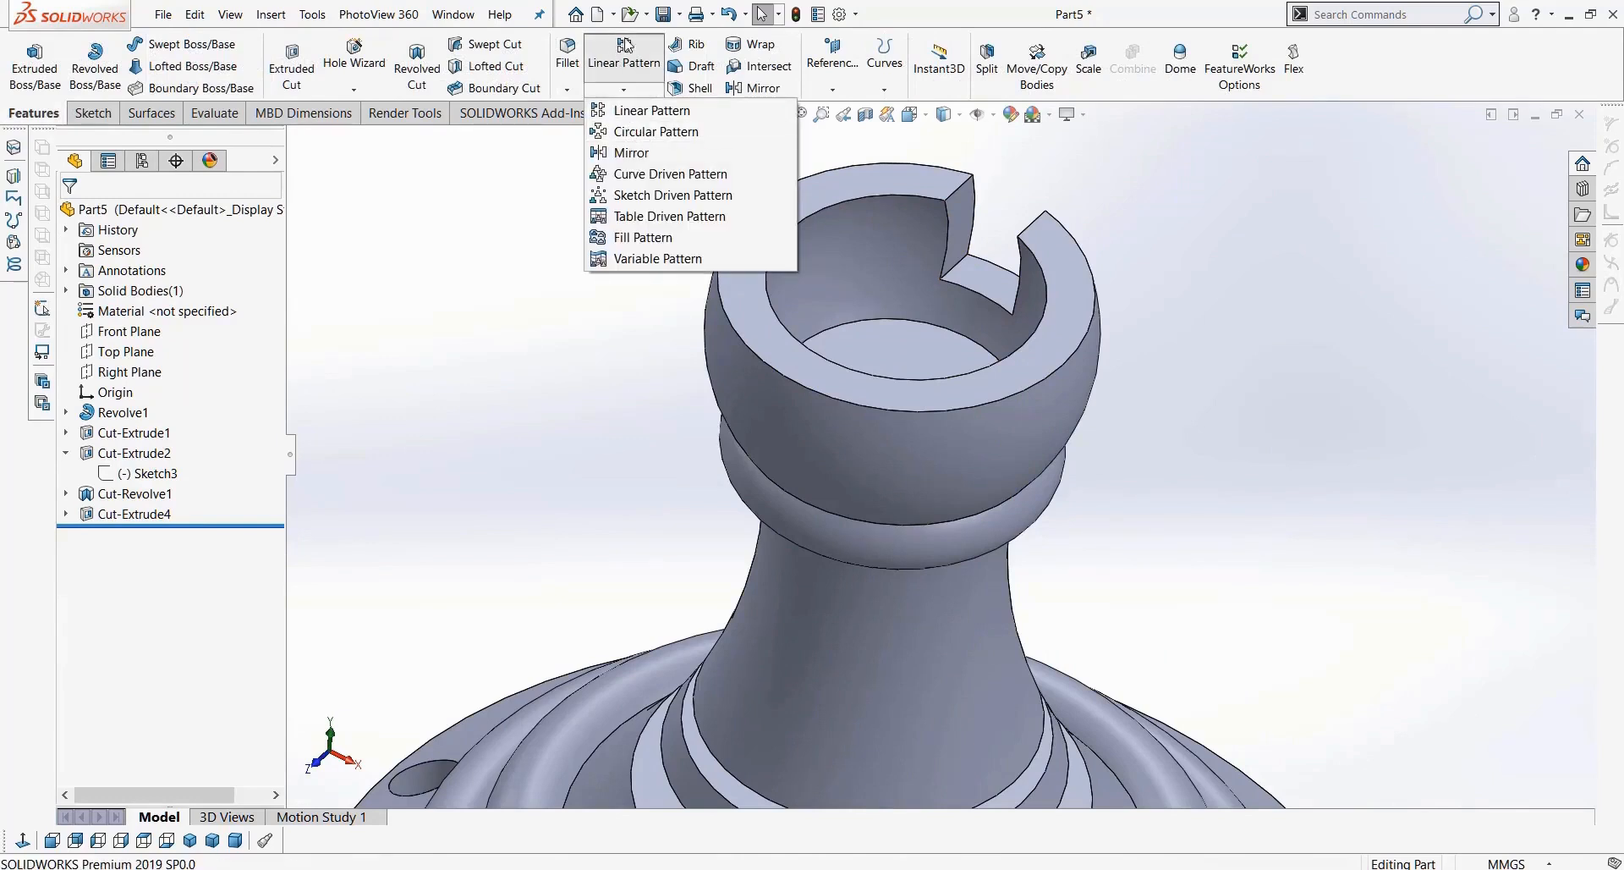
{"action": "left_click", "coordinate": [625, 133]}
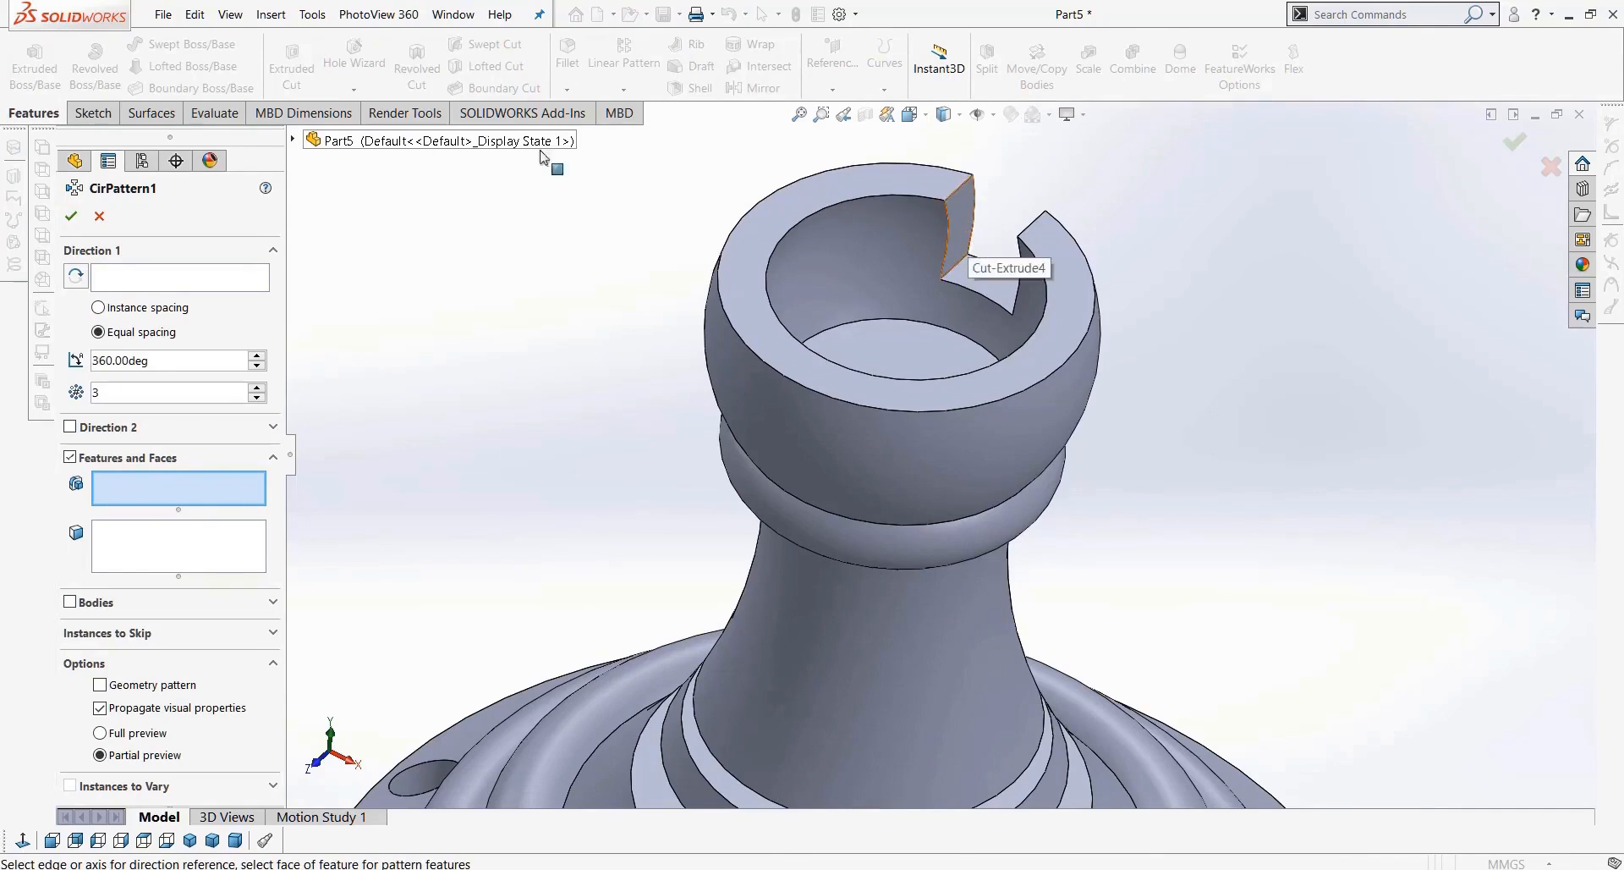
{"action": "left_click", "coordinate": [293, 140]}
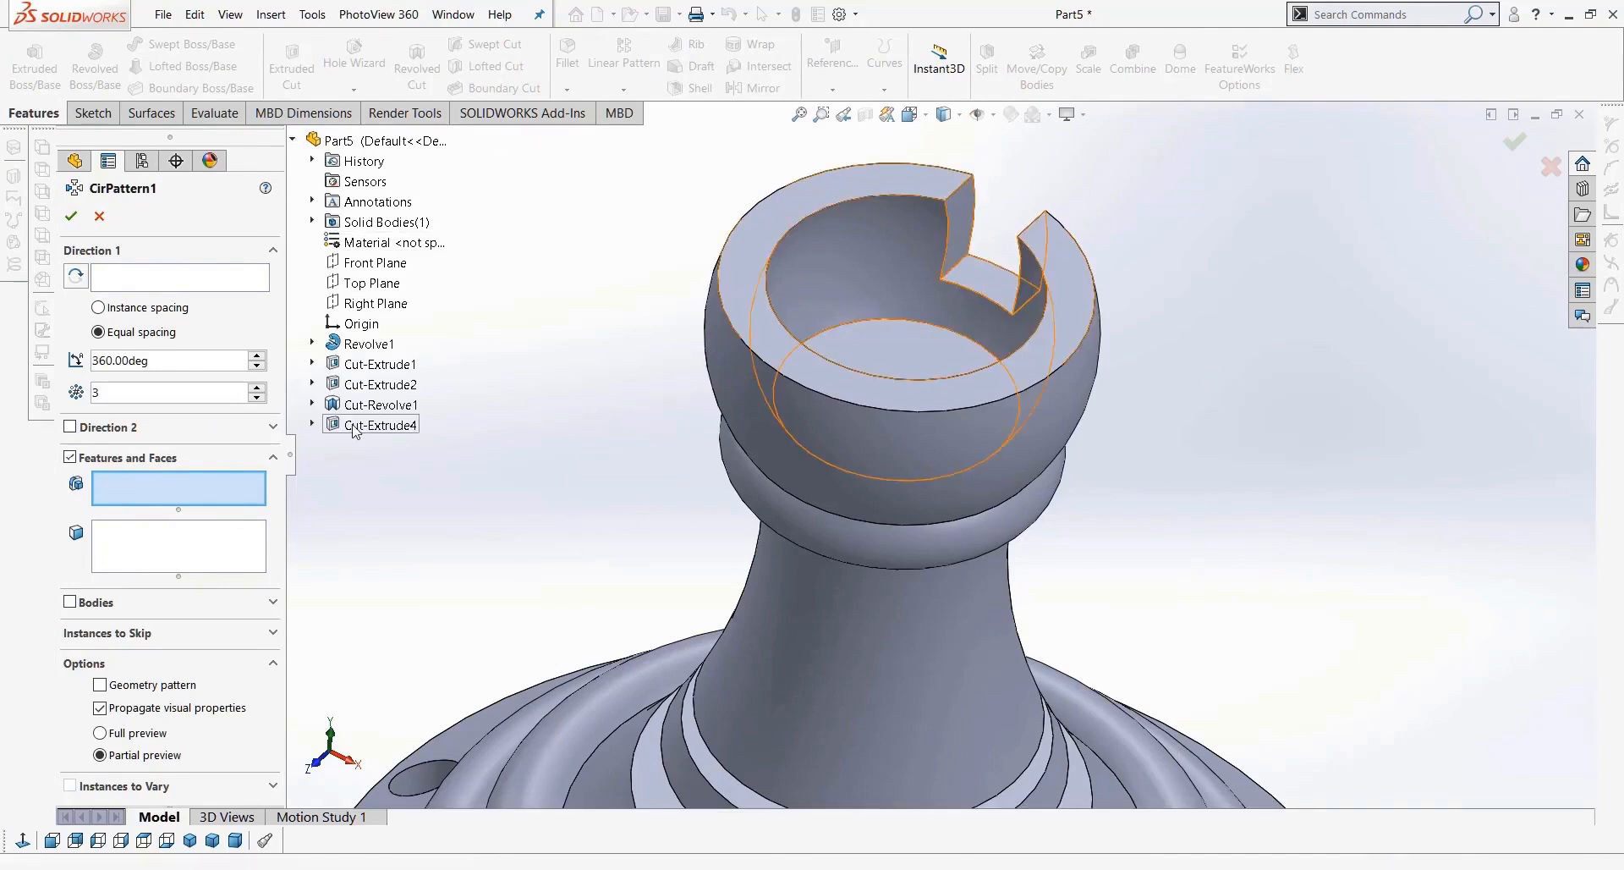
{"action": "left_click", "coordinate": [380, 425]}
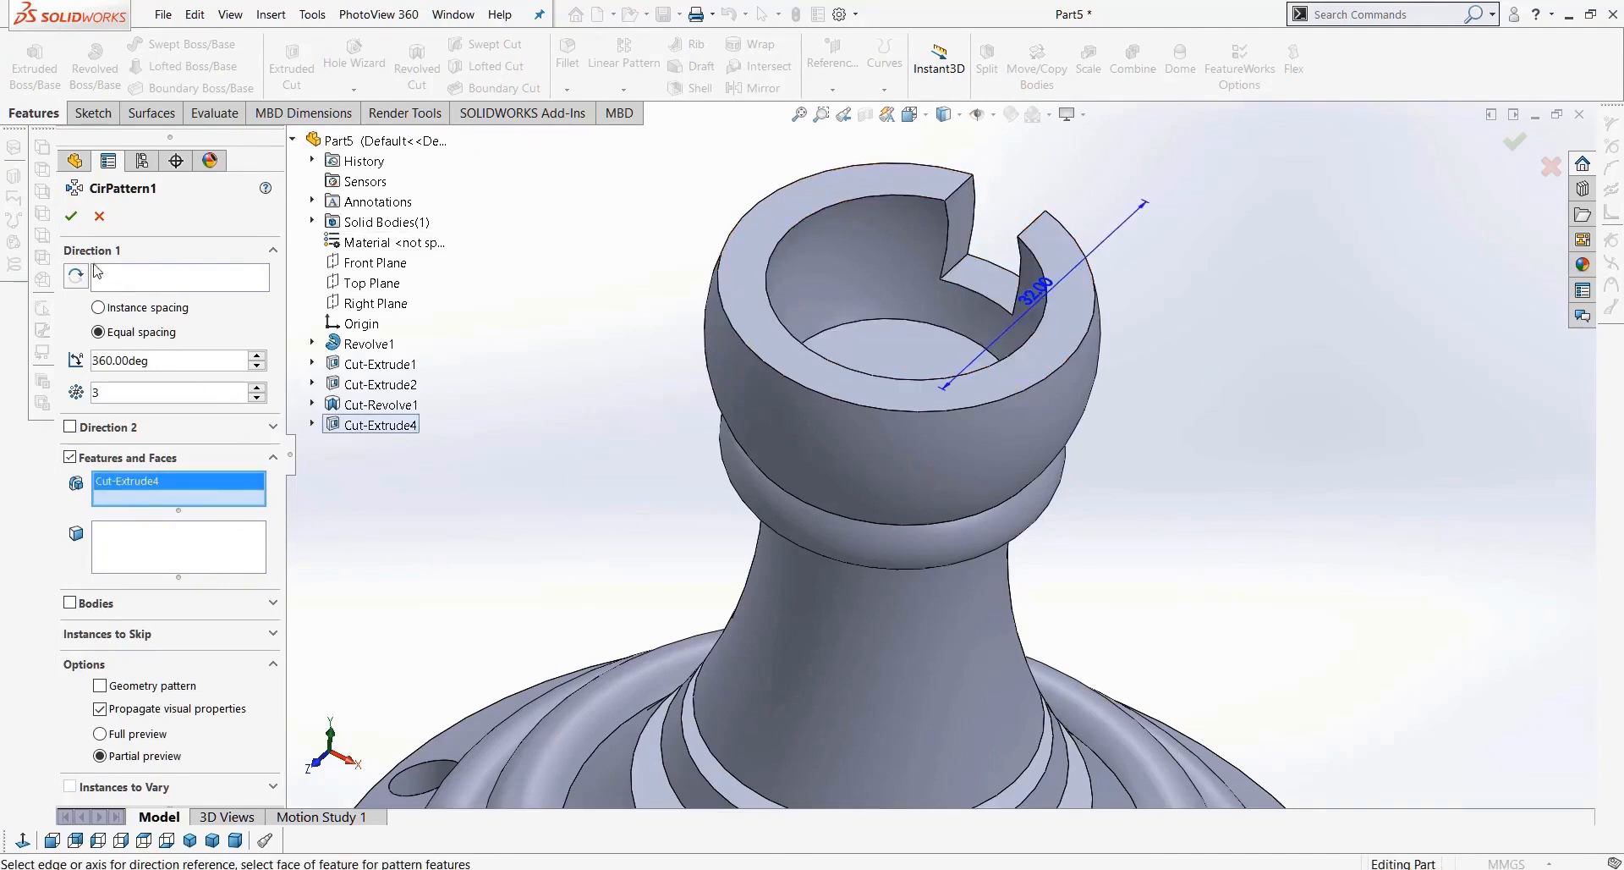
Step: Use the circular edge at the foot of the stepped collar as the pattern's rotation reference
{"action": "left_click", "coordinate": [141, 279]}
{"action": "scroll", "coordinate": [943, 453], "scroll_direction": "up", "scroll_amount": 4}
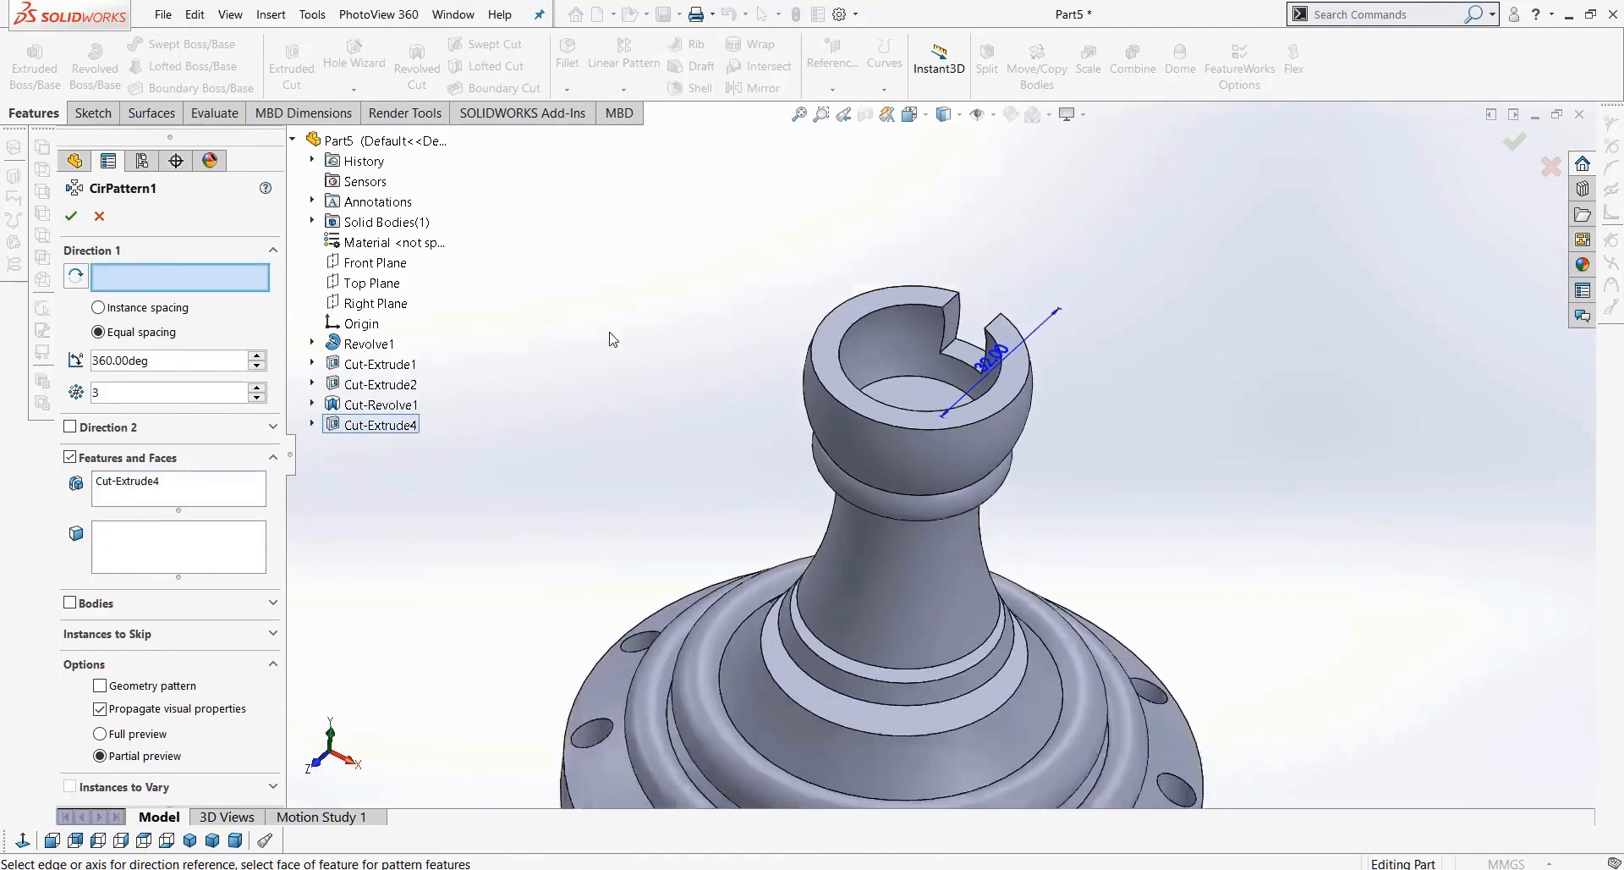
{"action": "left_click", "coordinate": [892, 707]}
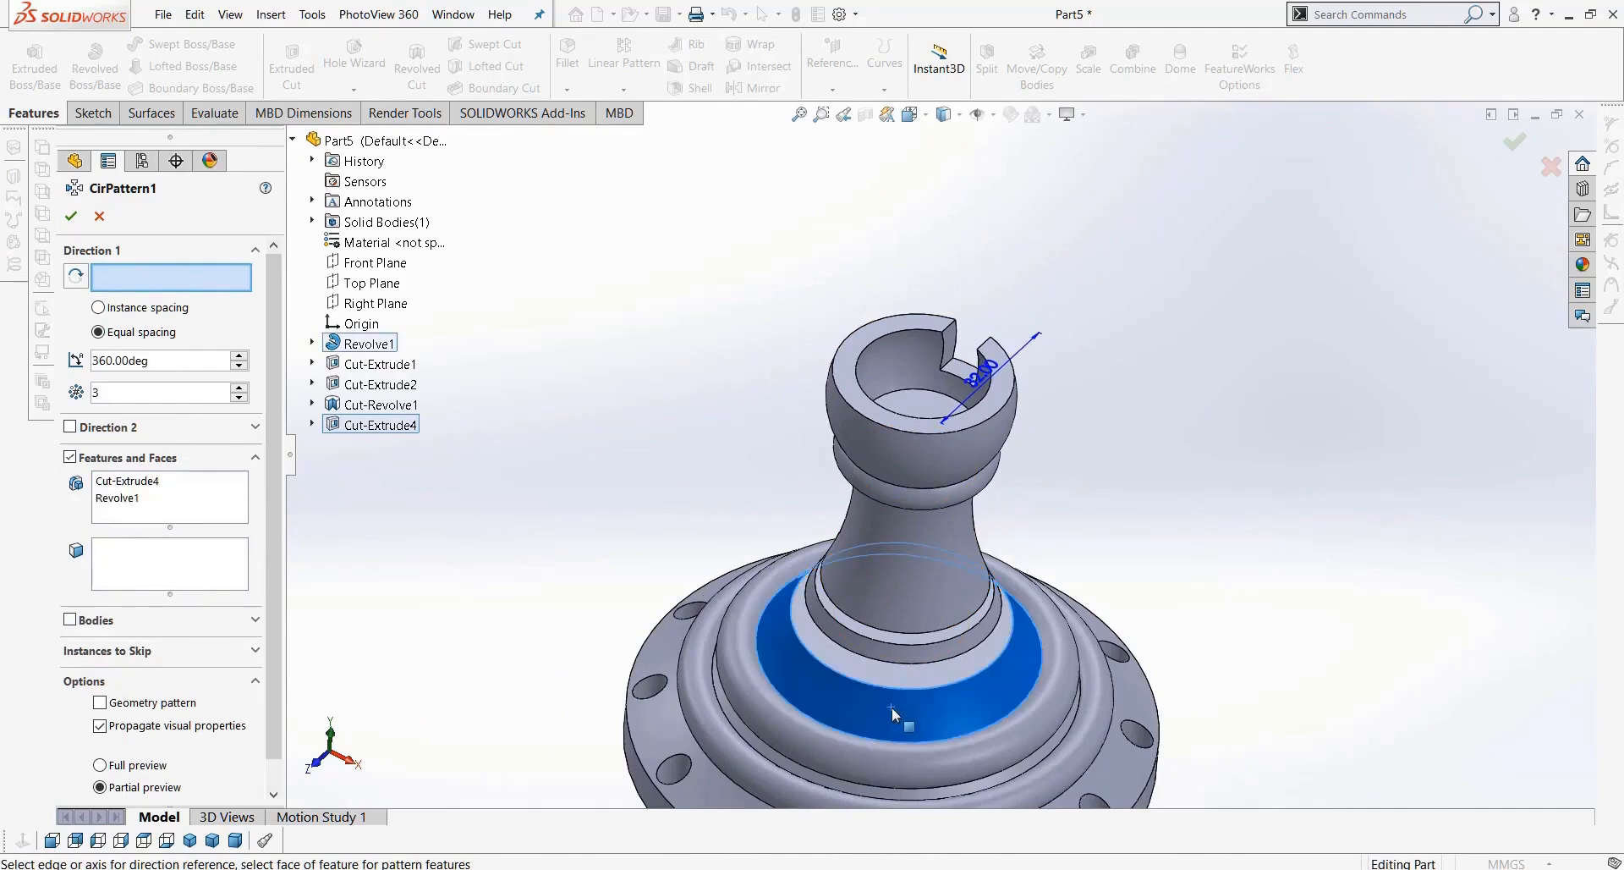
{"action": "left_click", "coordinate": [891, 707]}
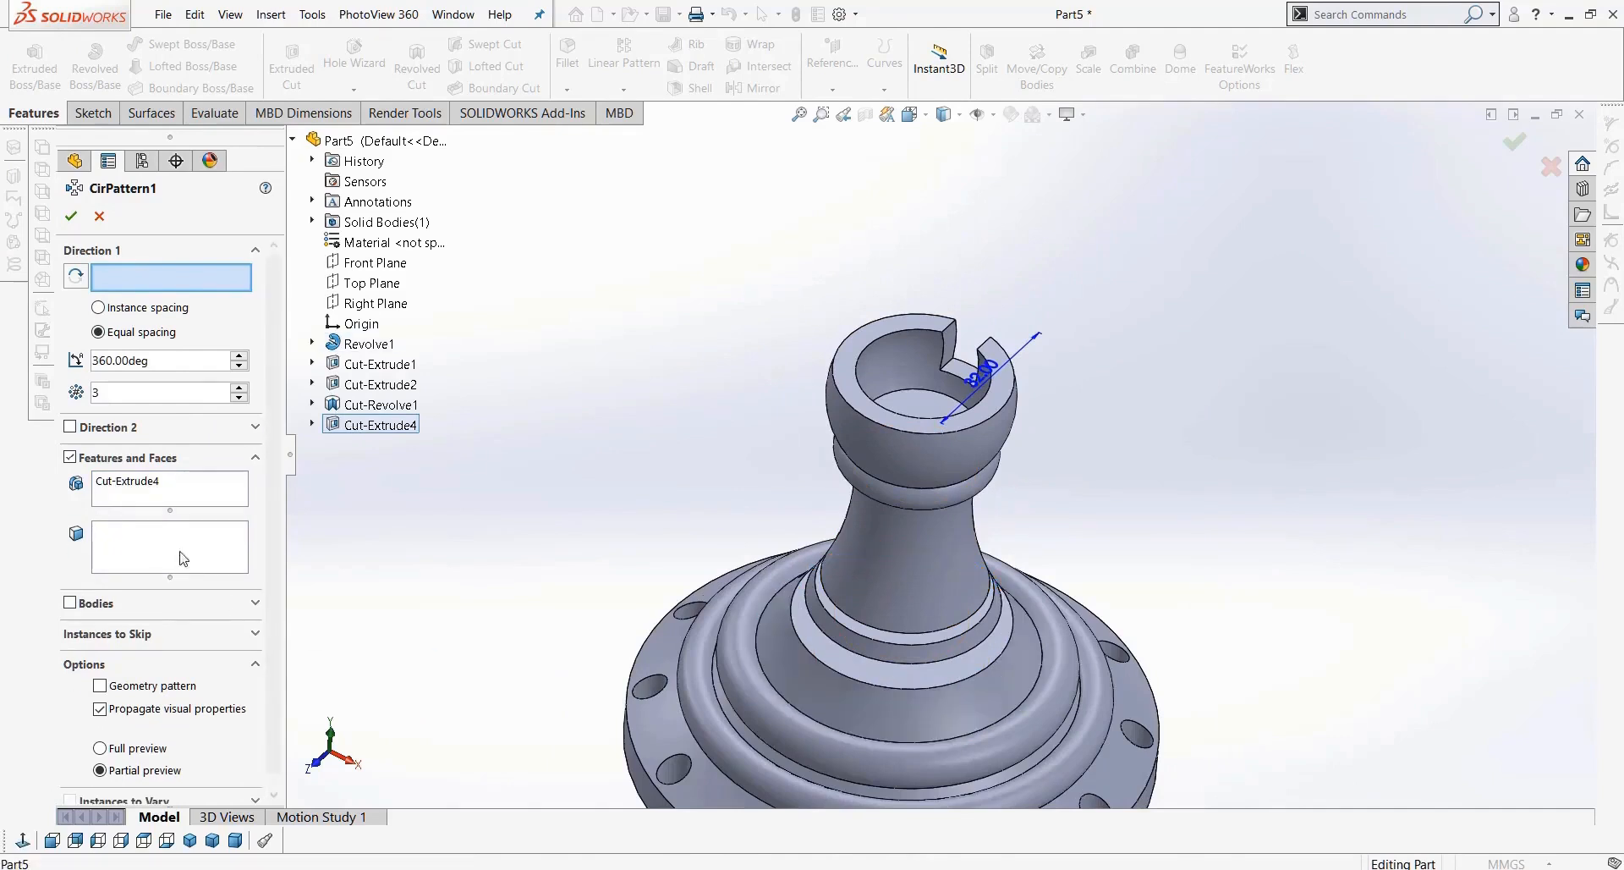
{"action": "left_click", "coordinate": [809, 664]}
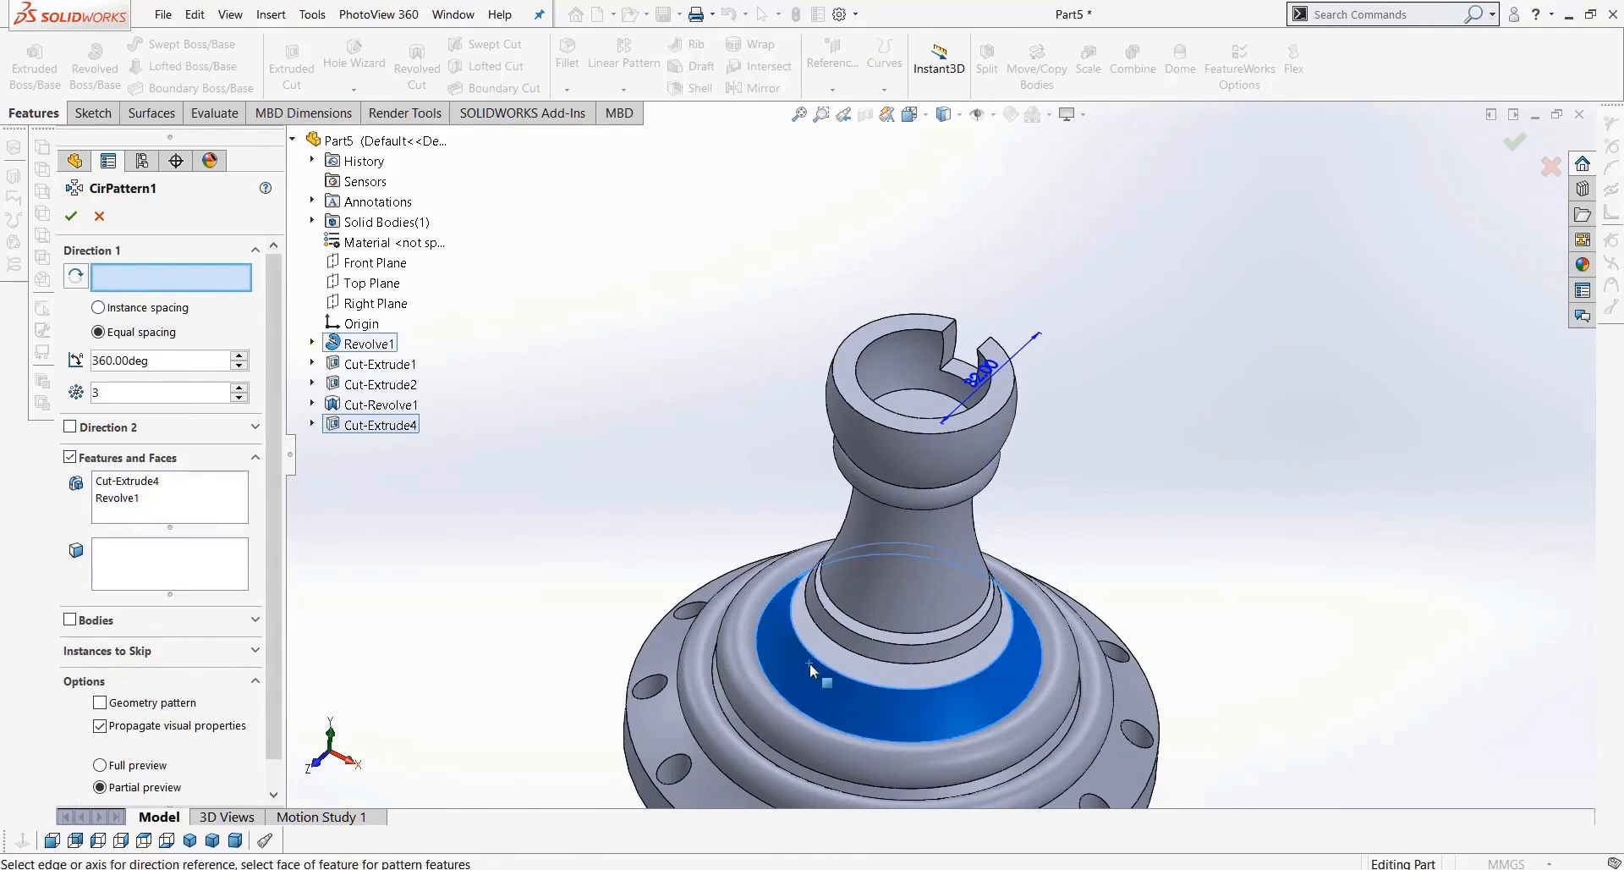
{"action": "left_click", "coordinate": [886, 561]}
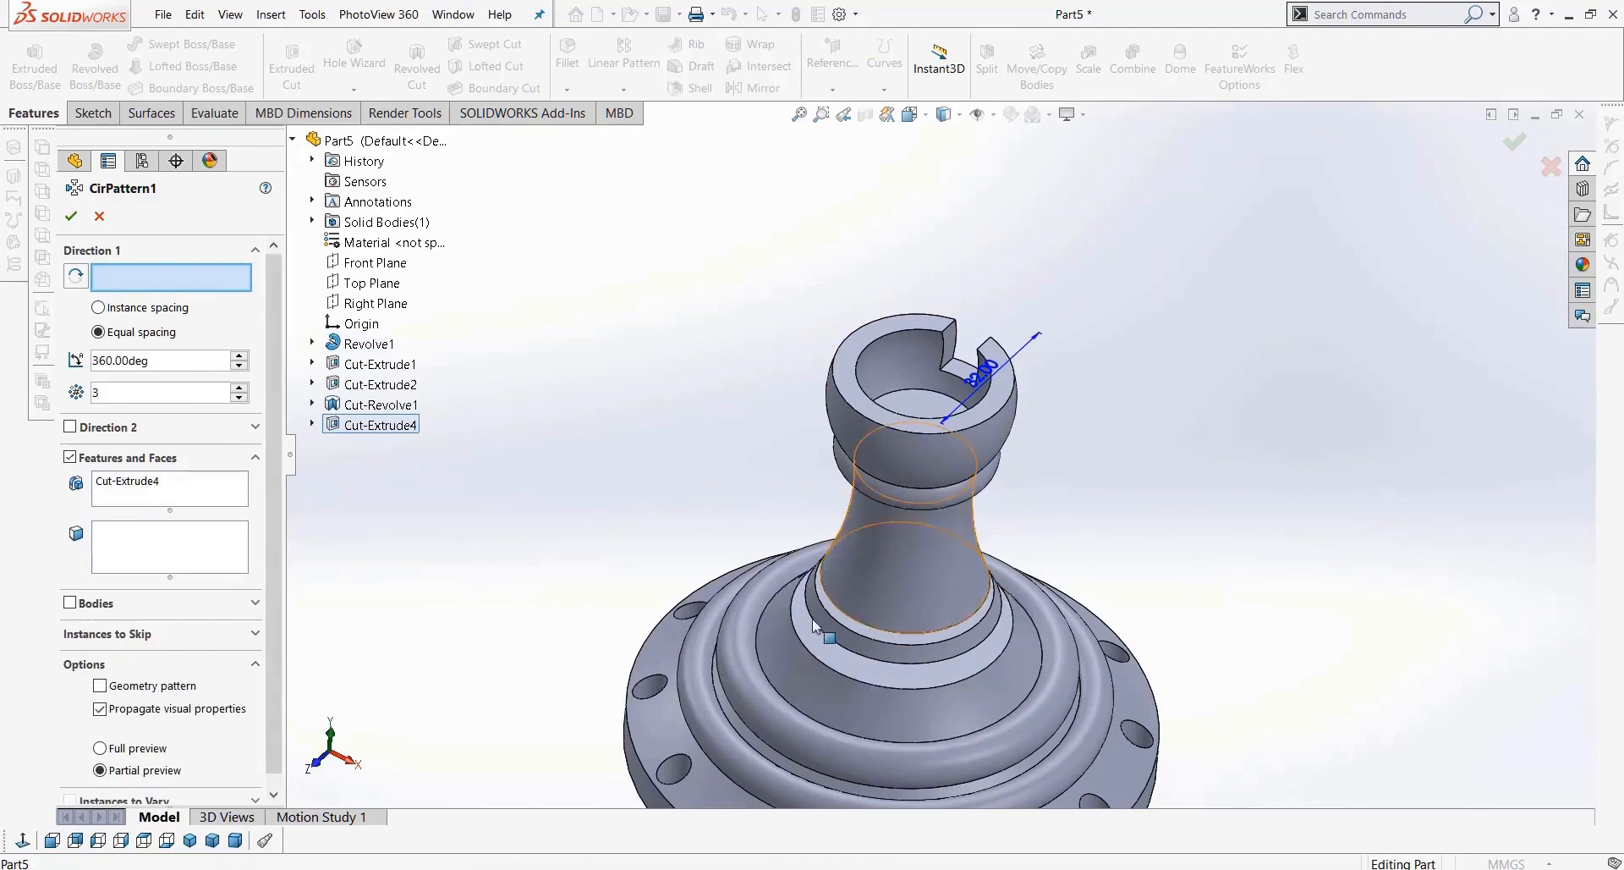
{"action": "left_click", "coordinate": [818, 661]}
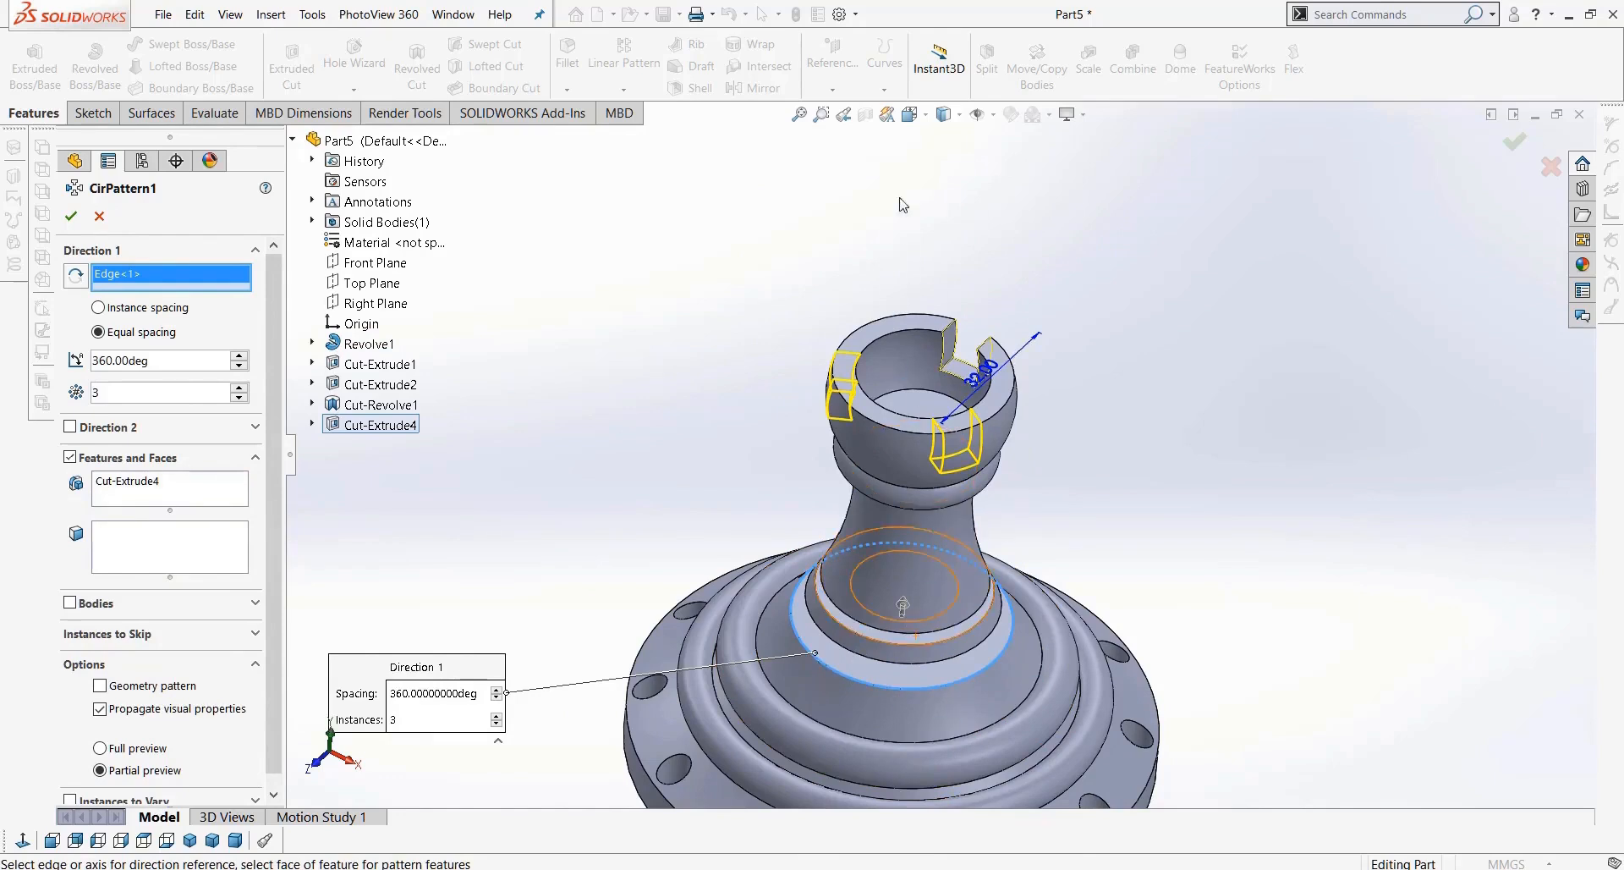
Step: Set the circular pattern of the rim notch to 6 equally spaced instances over 360 degrees
{"action": "middle_click_drag", "start_coordinate": [1081, 527], "coordinate": [1069, 487]}
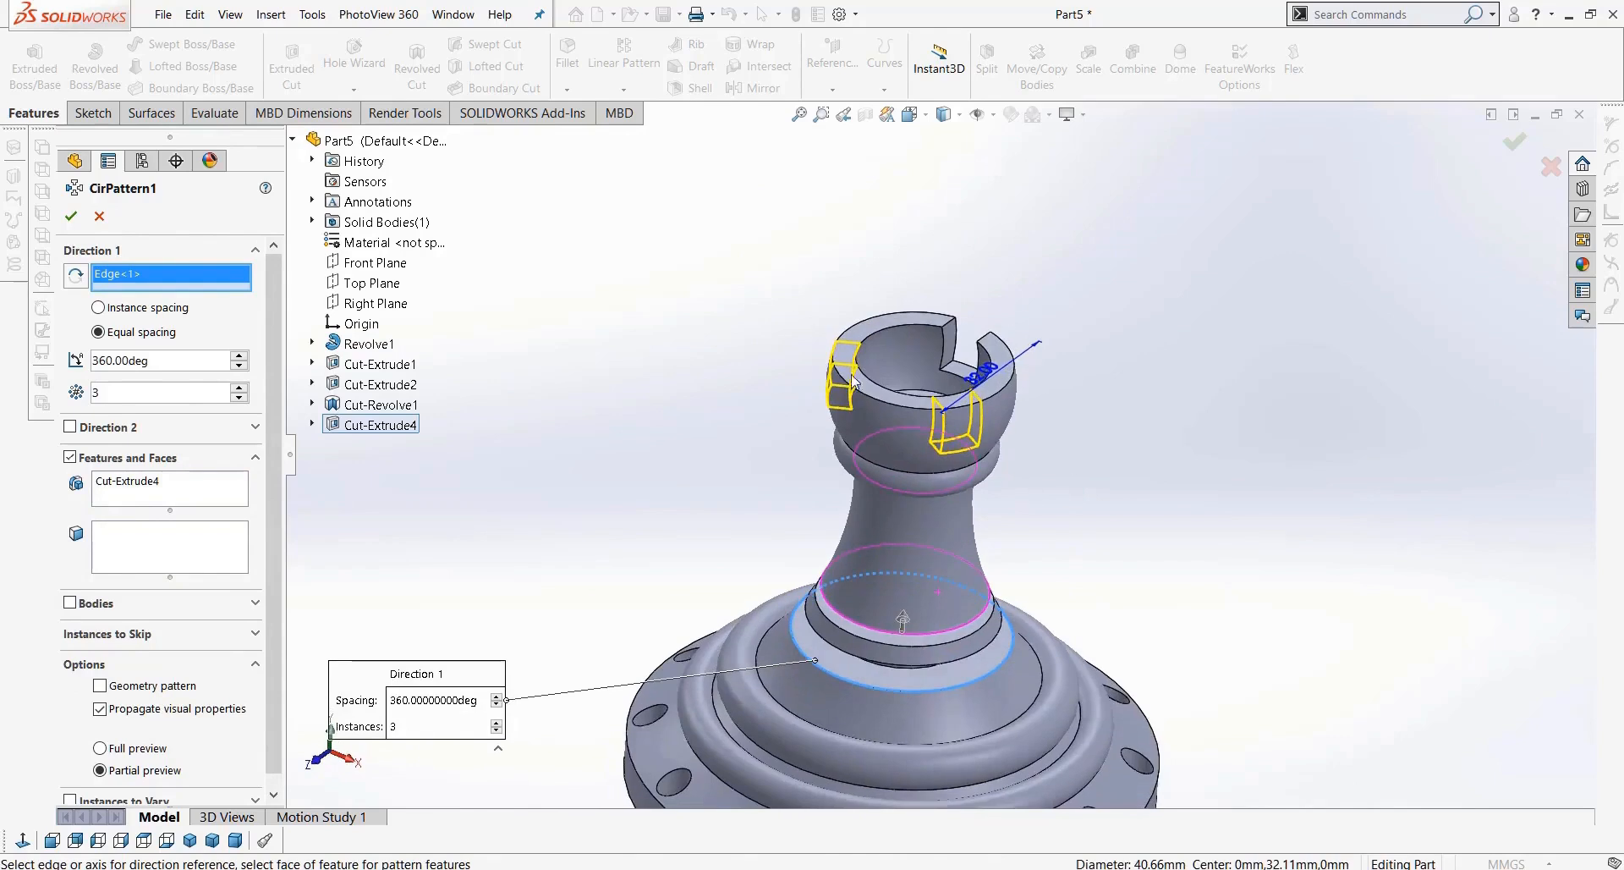
{"action": "middle_click_drag", "start_coordinate": [1131, 423], "coordinate": [1119, 497]}
{"action": "left_click", "coordinate": [239, 387]}
{"action": "left_click", "coordinate": [240, 387]}
{"action": "left_click", "coordinate": [239, 388]}
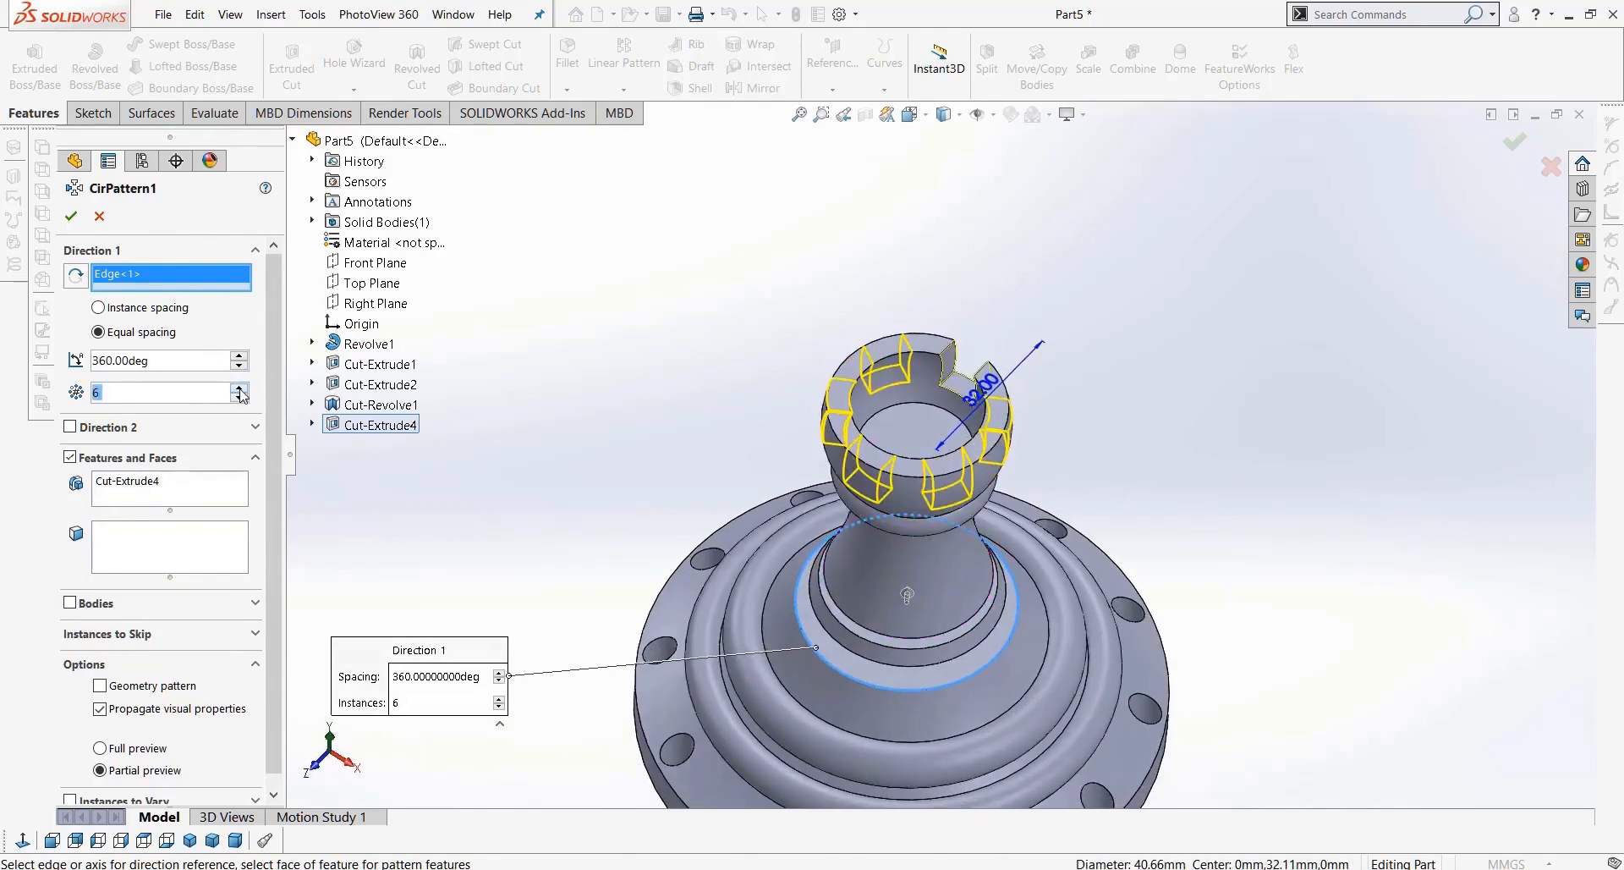
Step: Apply the circular pattern of the rim notch and check the notched head from several angles
{"action": "left_click", "coordinate": [69, 217]}
{"action": "middle_click_drag", "start_coordinate": [552, 412], "coordinate": [1022, 482]}
{"action": "scroll", "coordinate": [833, 313], "scroll_direction": "up", "scroll_amount": 6}
{"action": "middle_click_drag", "start_coordinate": [1112, 425], "coordinate": [1076, 423]}
{"action": "scroll", "coordinate": [1076, 451], "scroll_direction": "up", "scroll_amount": 5}
{"action": "middle_click_drag", "start_coordinate": [1159, 474], "coordinate": [1081, 567]}
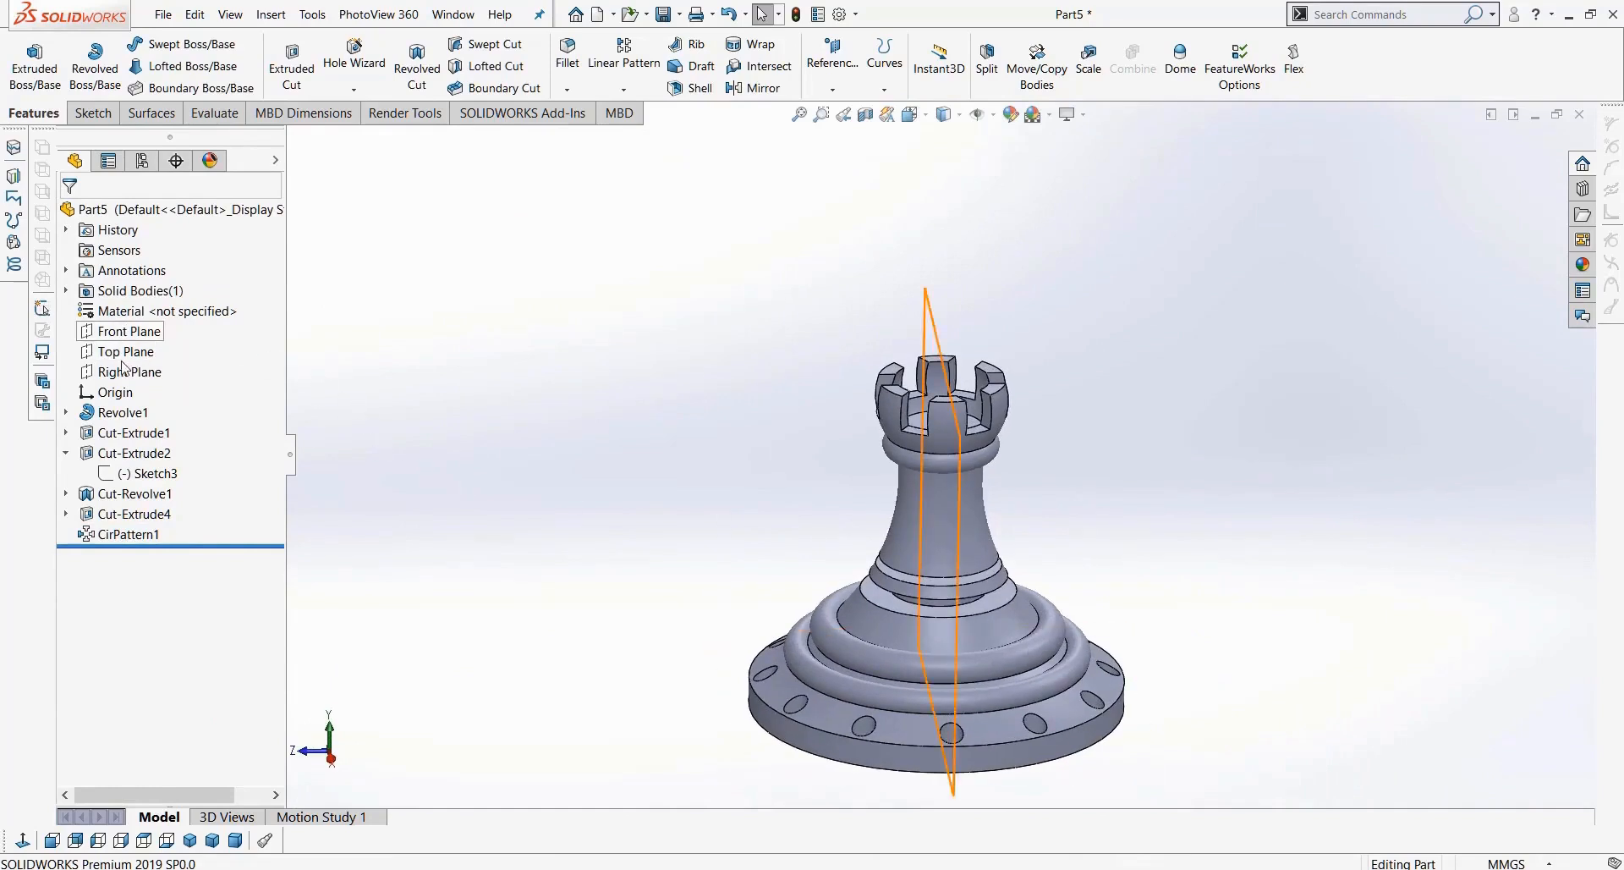
Step: Sketch a circle of about 4.2 mm radius on the Front Plane, centred on the shaft's axis about halfway up
{"action": "left_click", "coordinate": [127, 330]}
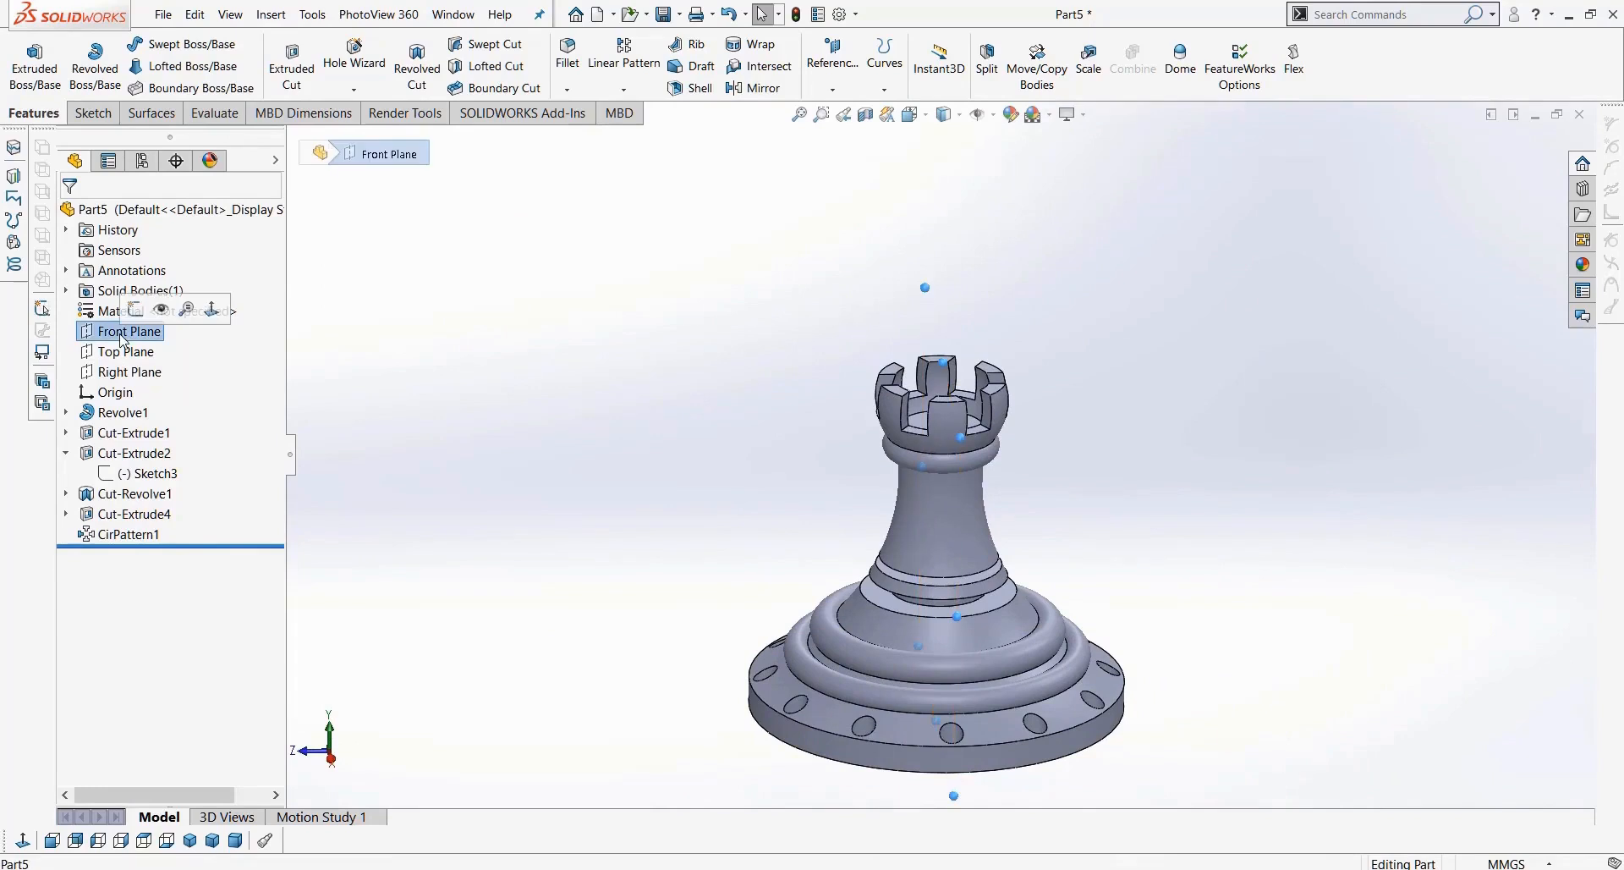
{"action": "left_click", "coordinate": [24, 841]}
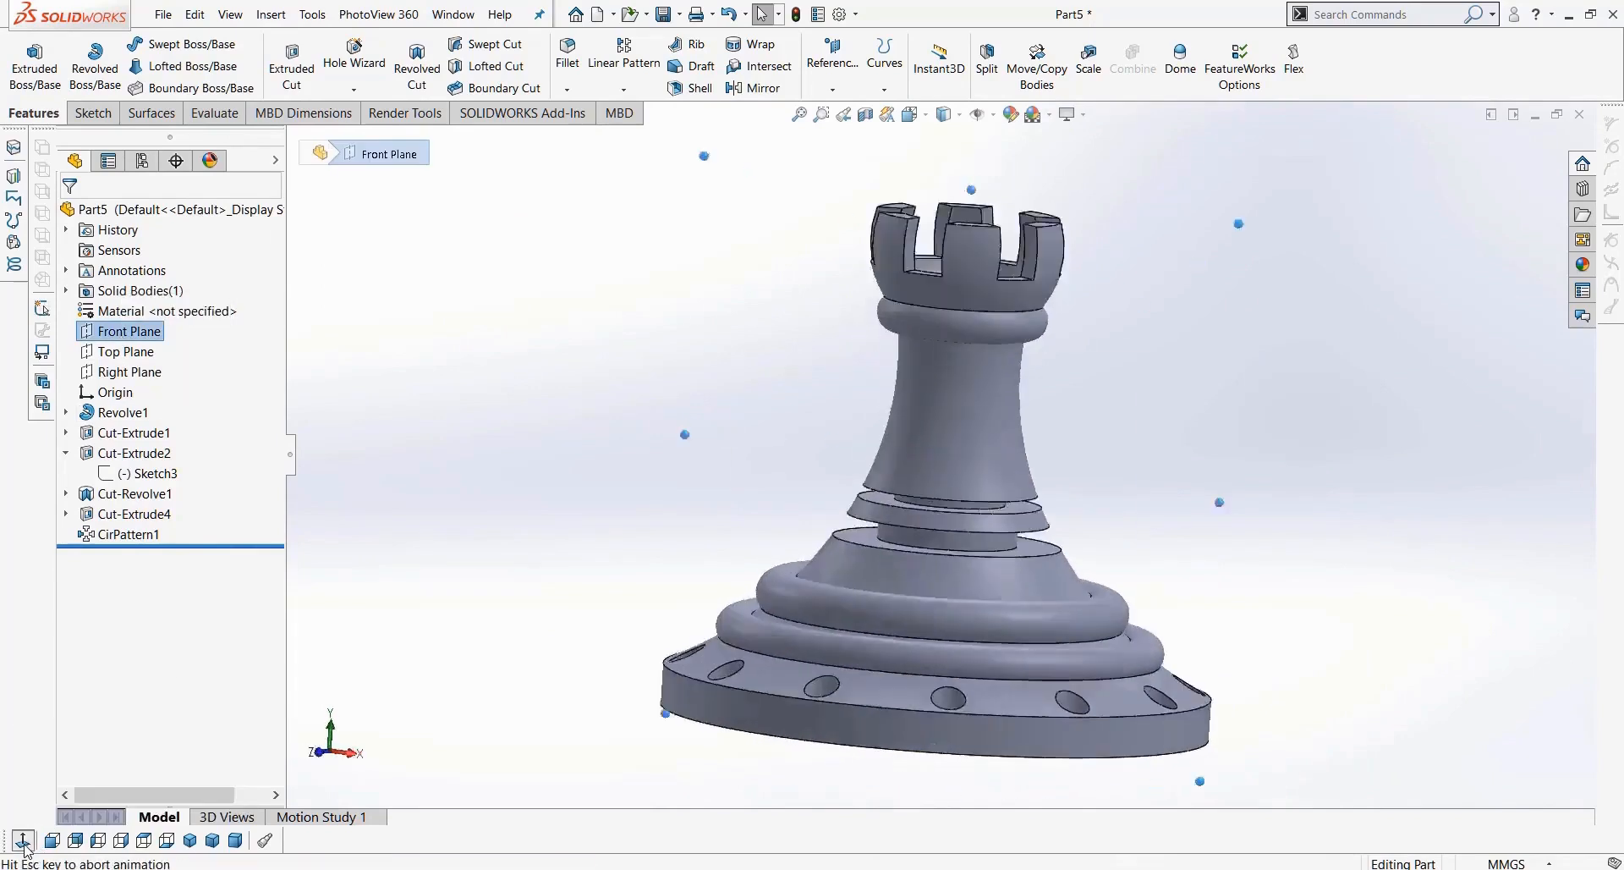
{"action": "left_click", "coordinate": [93, 113]}
{"action": "left_click", "coordinate": [25, 55]}
{"action": "left_click", "coordinate": [193, 44]}
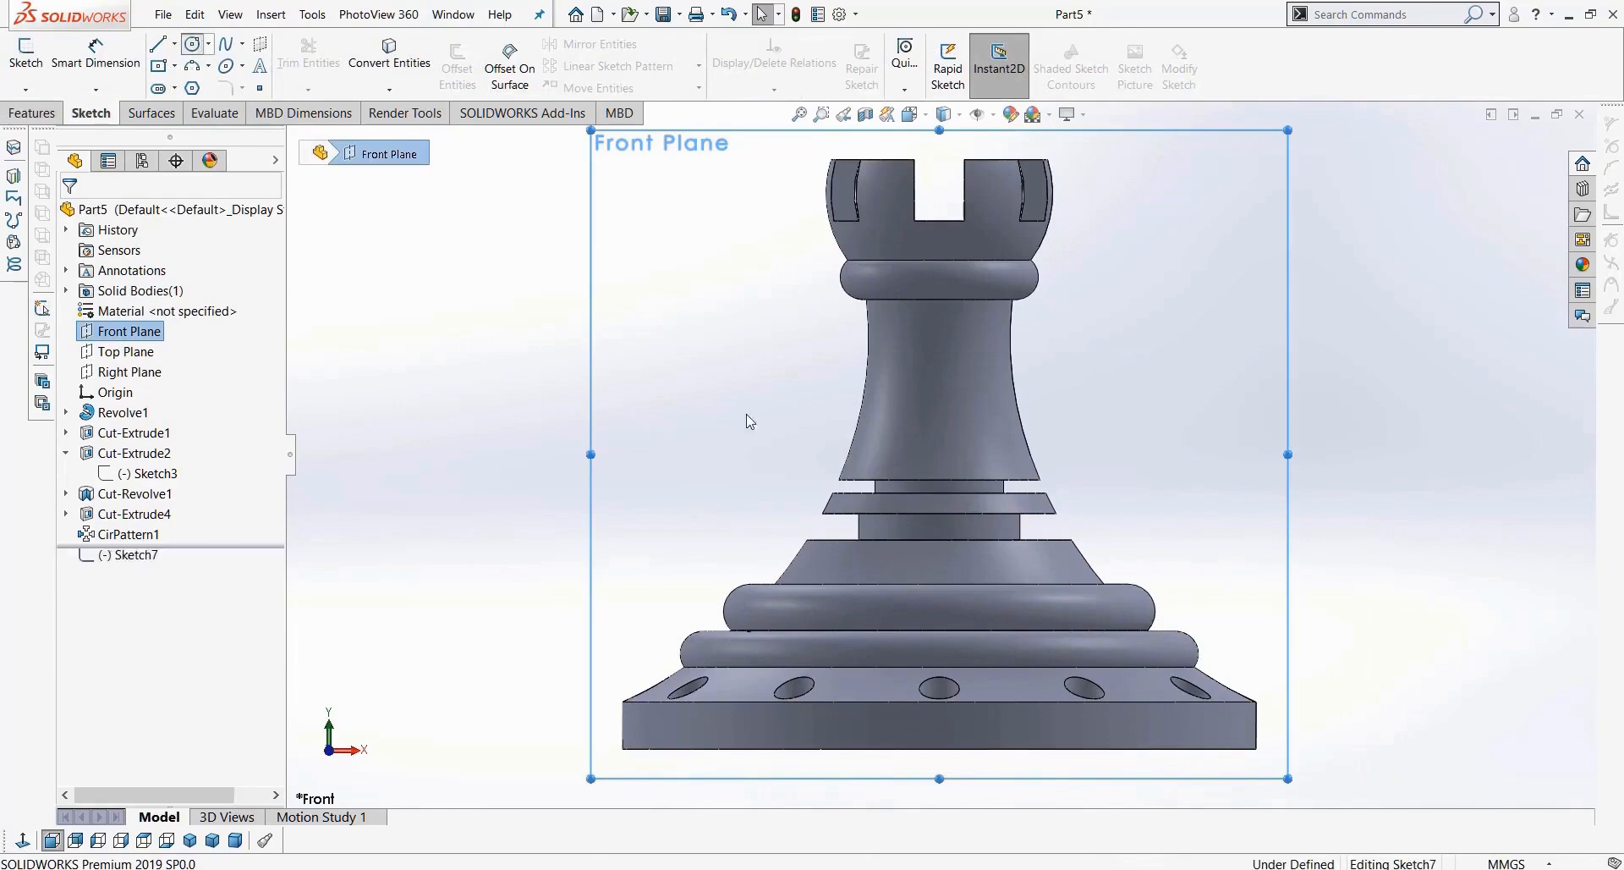
{"action": "left_click_drag", "start_coordinate": [939, 395], "coordinate": [958, 415]}
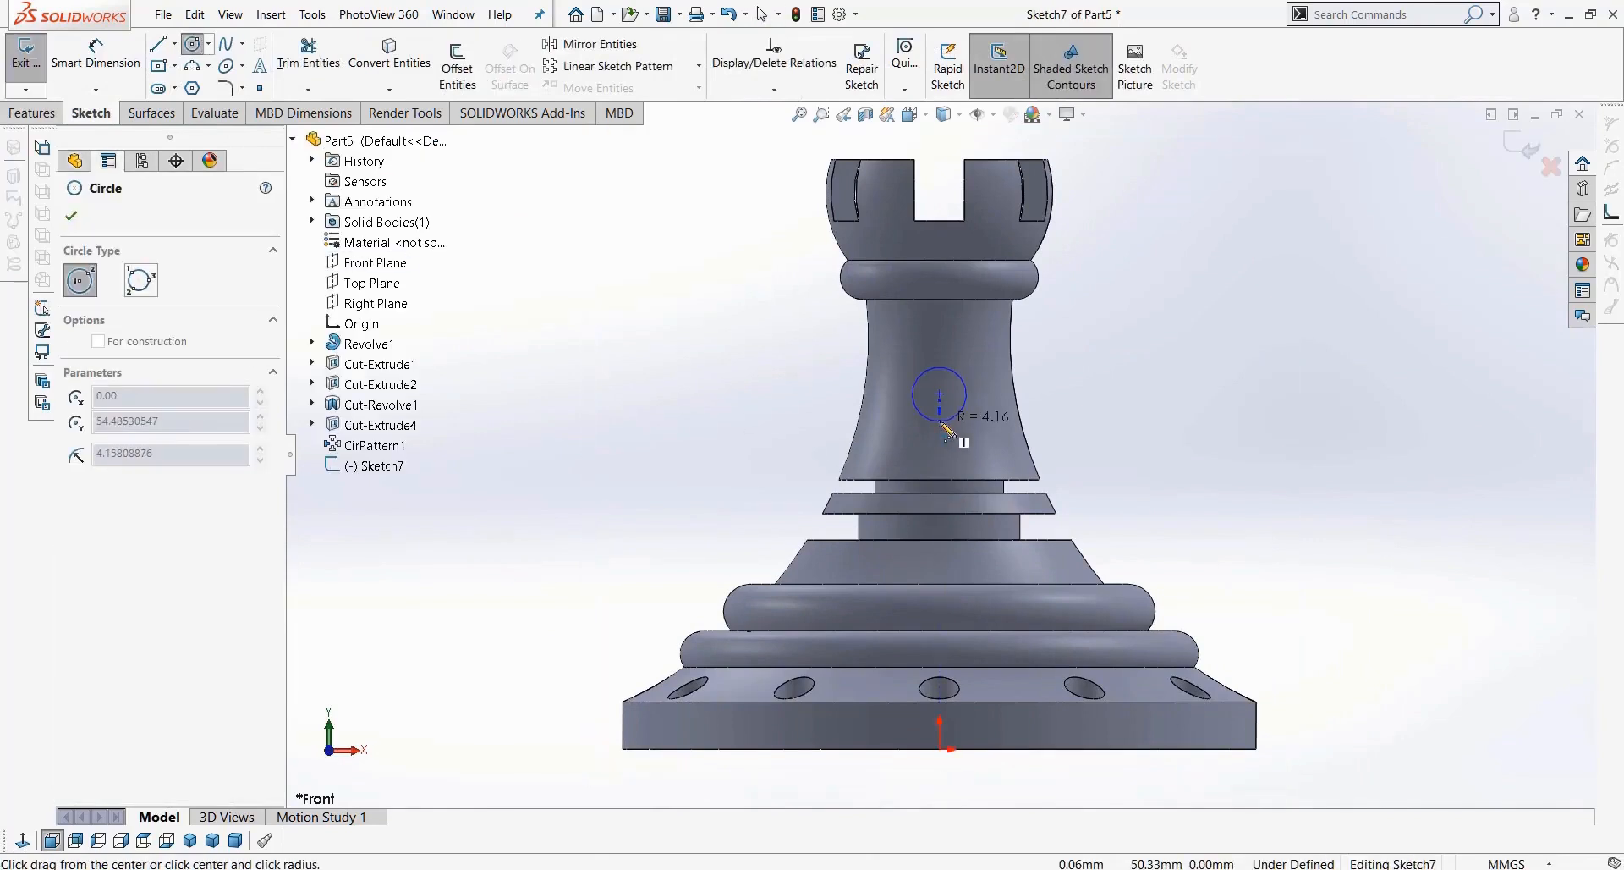
{"action": "middle_click_drag", "start_coordinate": [1093, 462], "coordinate": [979, 526]}
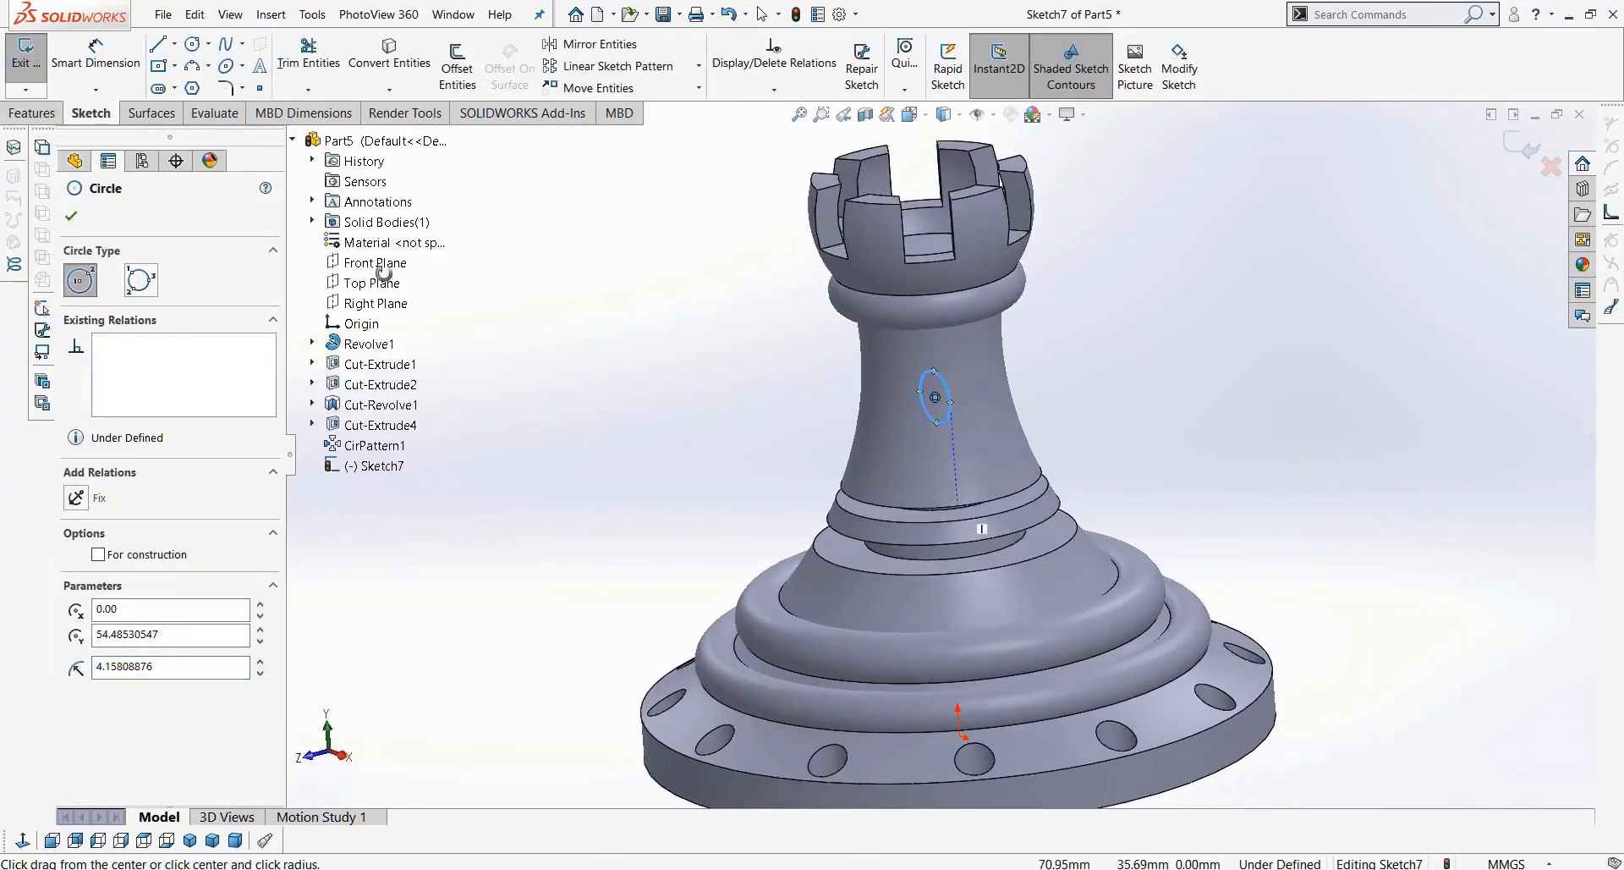
{"action": "left_click", "coordinate": [32, 113]}
{"action": "left_click", "coordinate": [296, 66]}
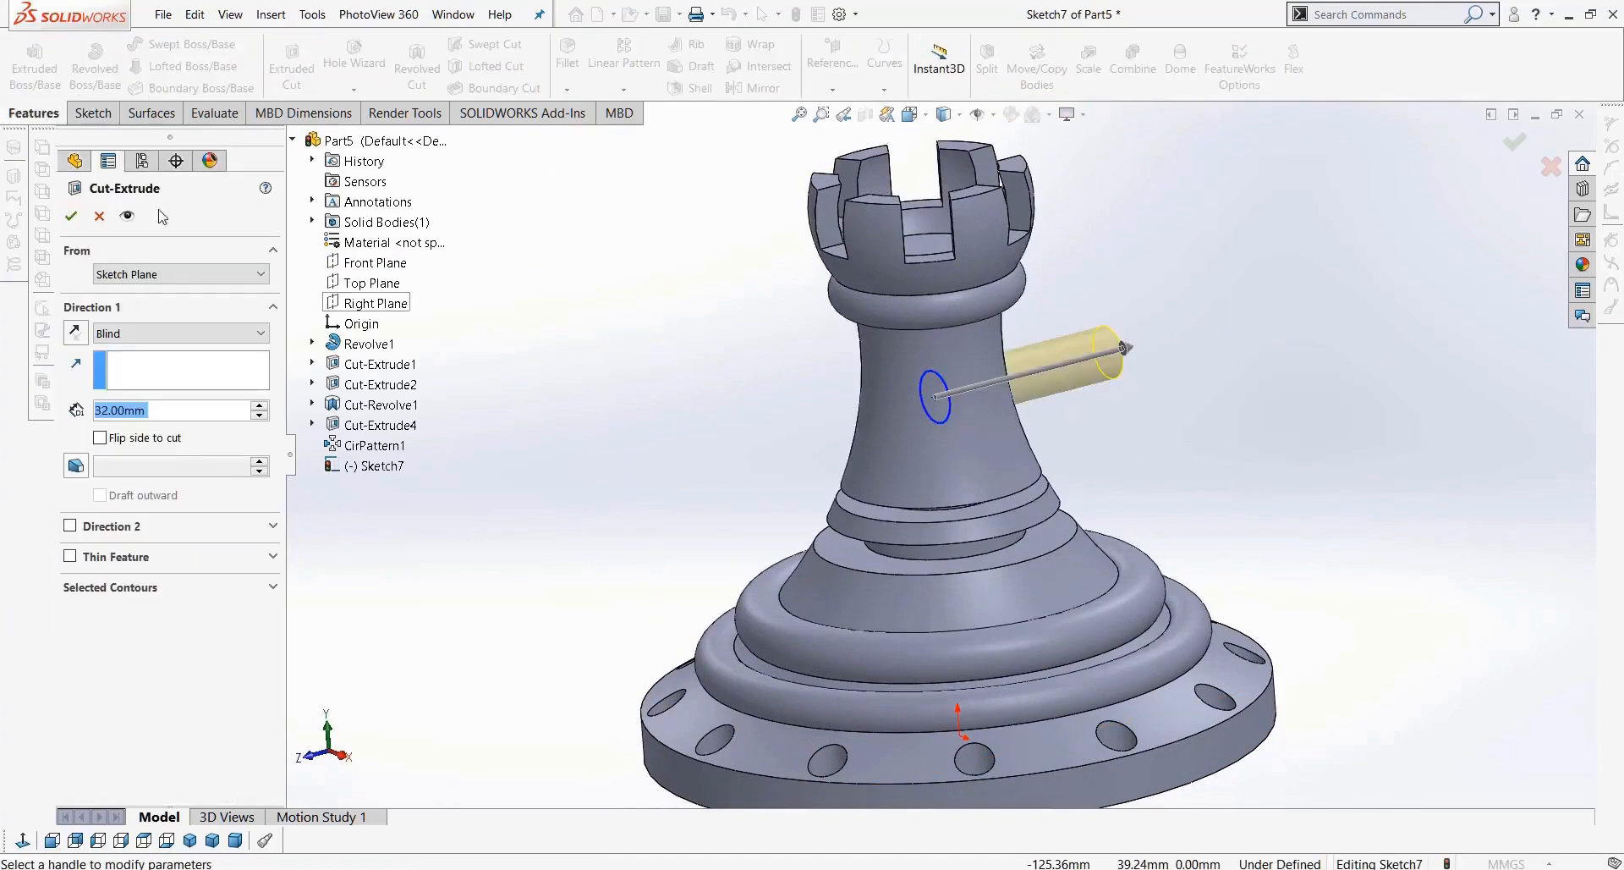
{"action": "left_click", "coordinate": [97, 214]}
Step: Extrude the circle 14 mm blind, merged with the body, as a round peg projecting from the shaft
{"action": "left_click", "coordinate": [37, 69]}
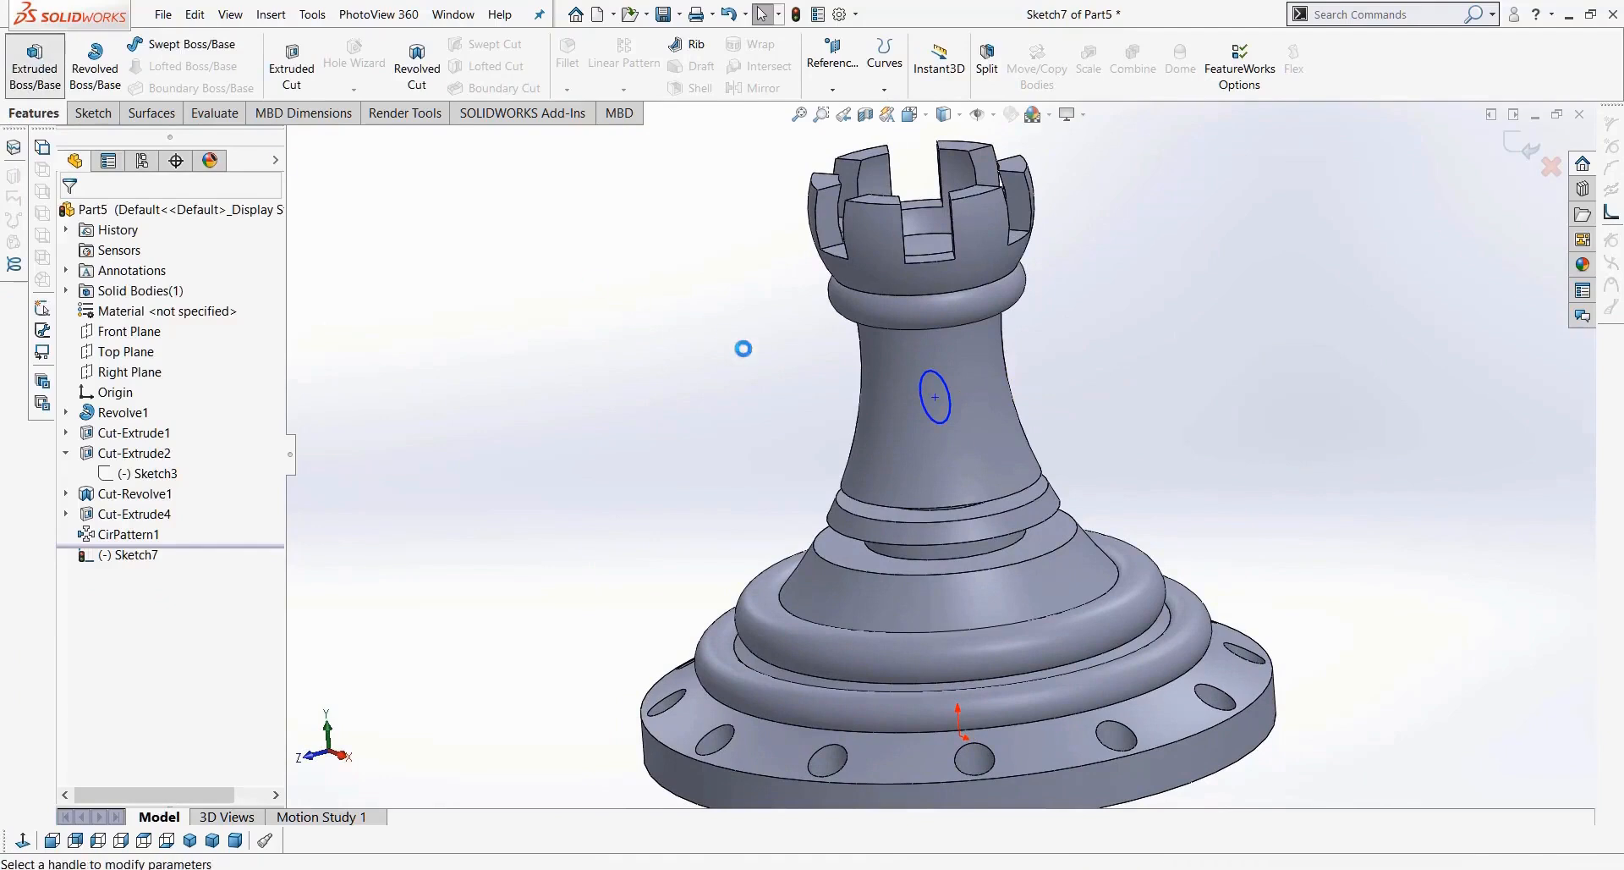
{"action": "left_click", "coordinate": [743, 446]}
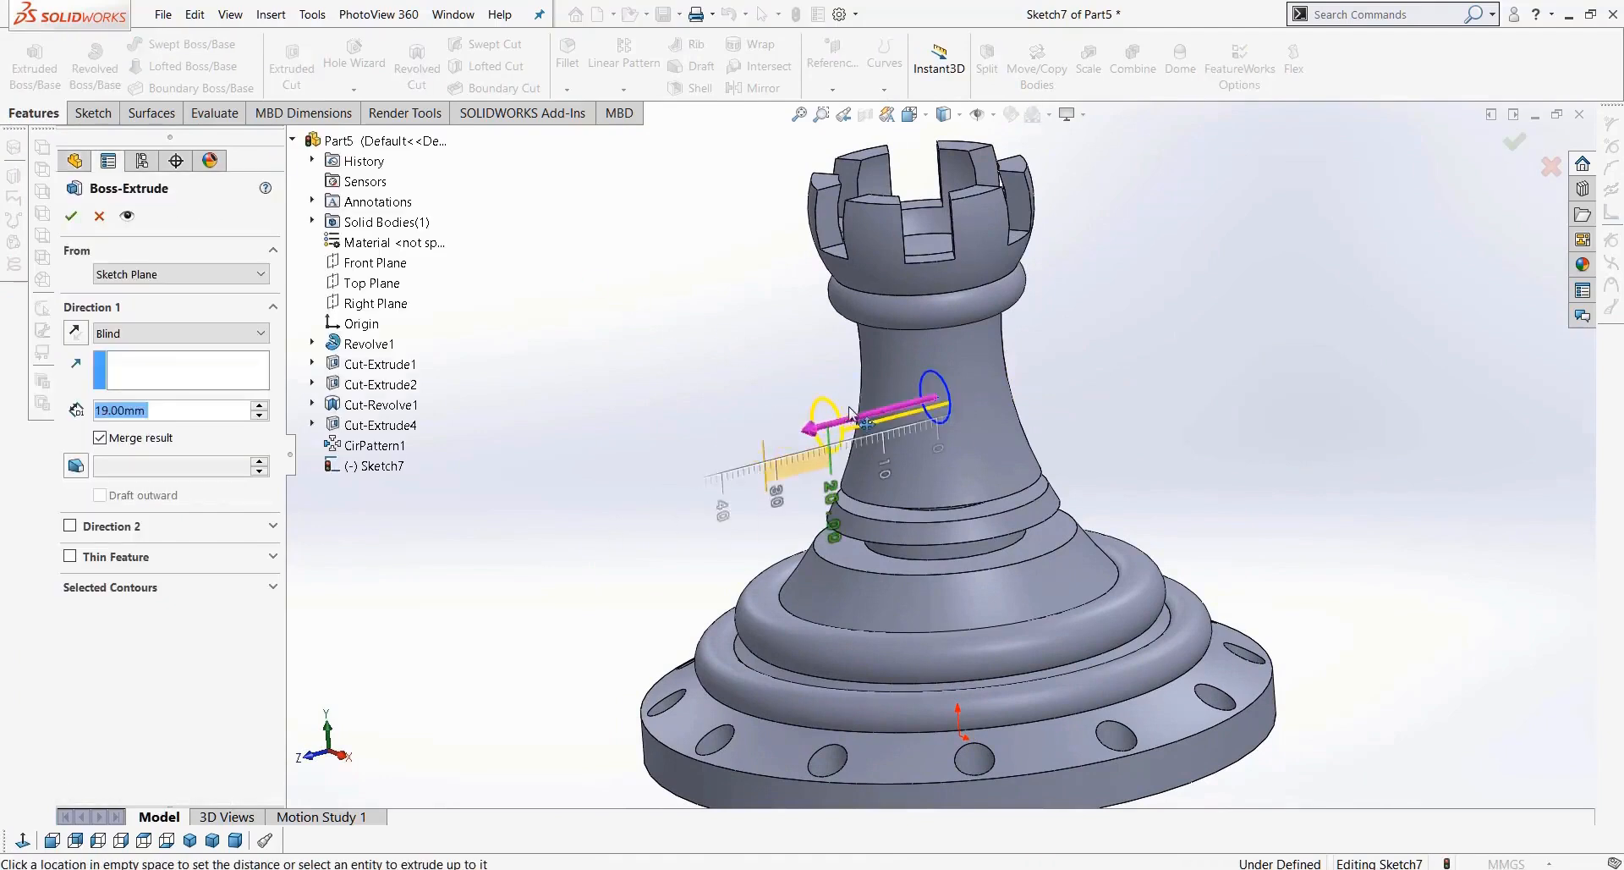
{"action": "left_click", "coordinate": [864, 410]}
{"action": "scroll", "coordinate": [893, 455], "scroll_direction": "down", "scroll_amount": 3}
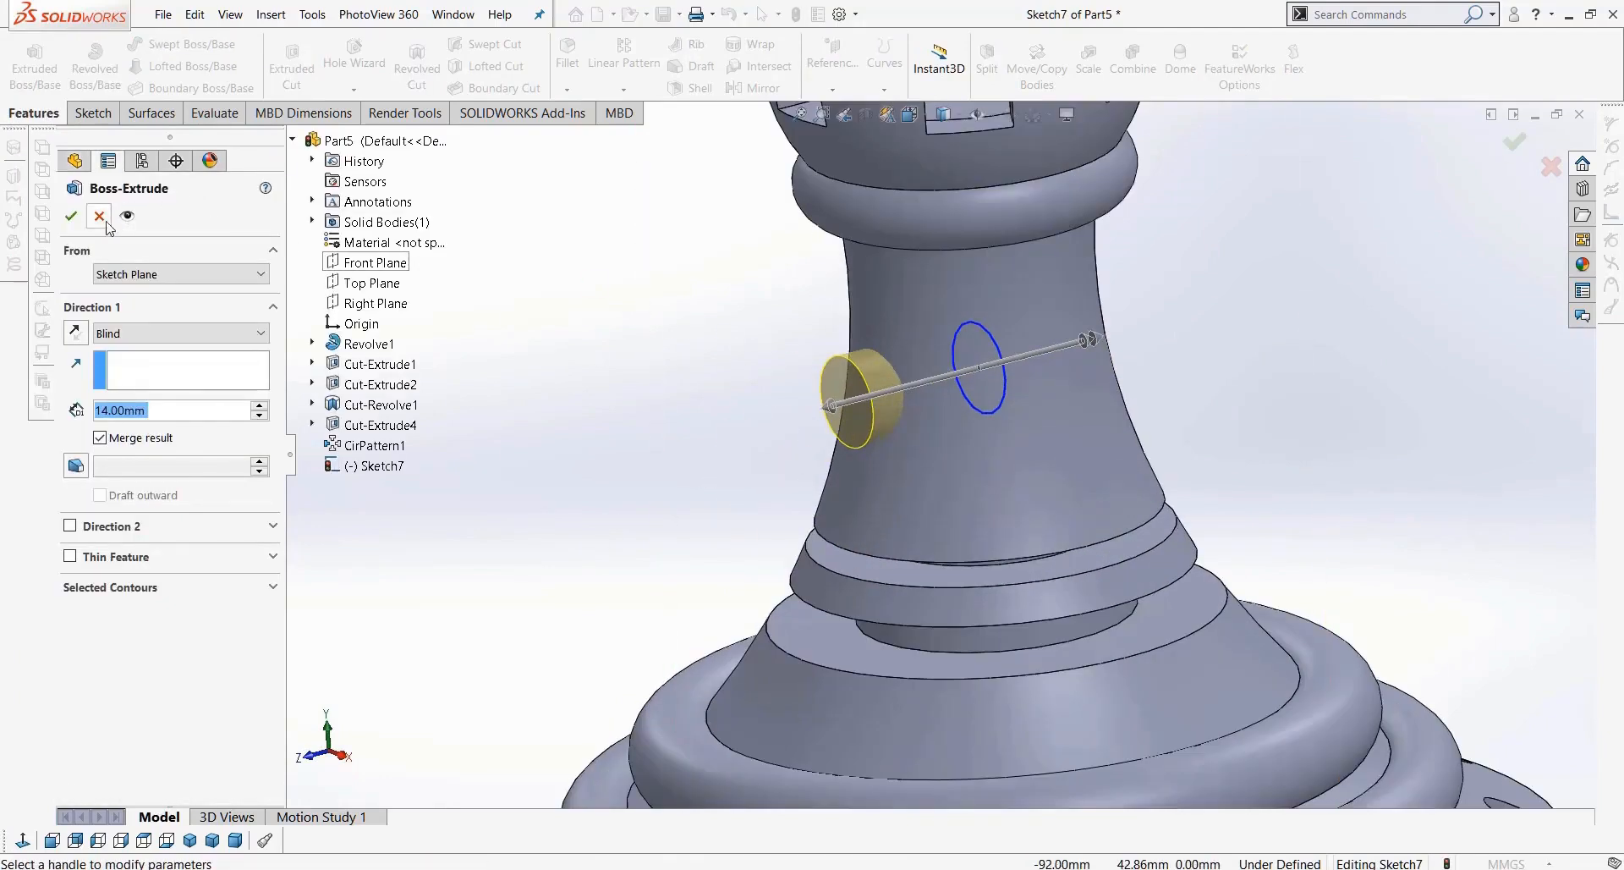
{"action": "left_click", "coordinate": [70, 216]}
Step: Start a circular pattern of the round peg, using the circular edge at the foot of the stepped collar as rotation reference
{"action": "middle_click_drag", "start_coordinate": [655, 419], "coordinate": [752, 312]}
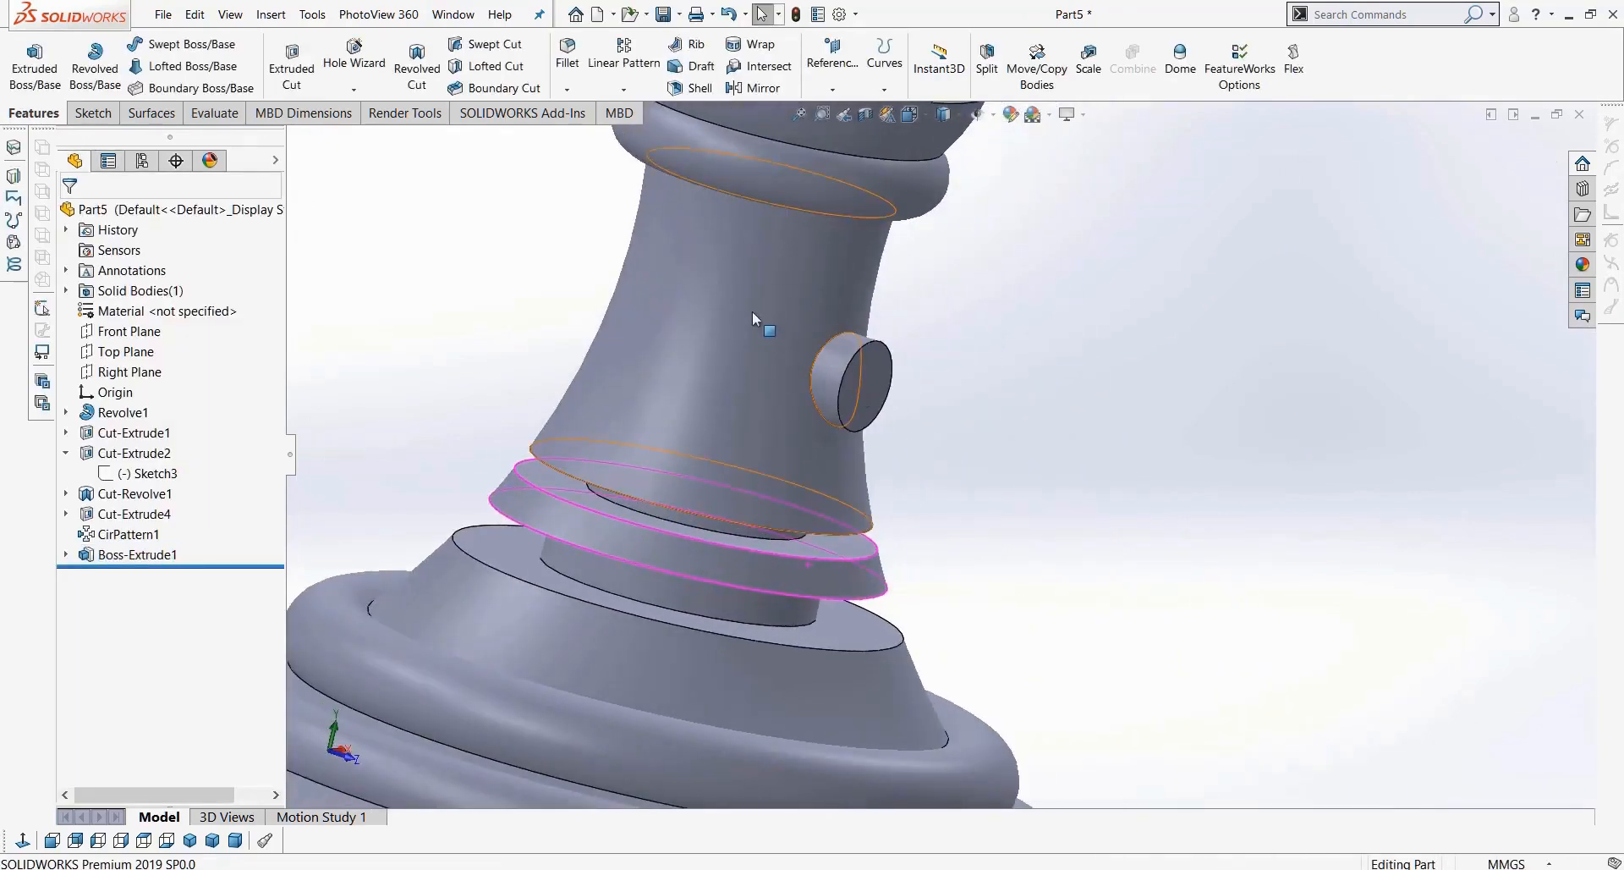
{"action": "left_click", "coordinate": [623, 89]}
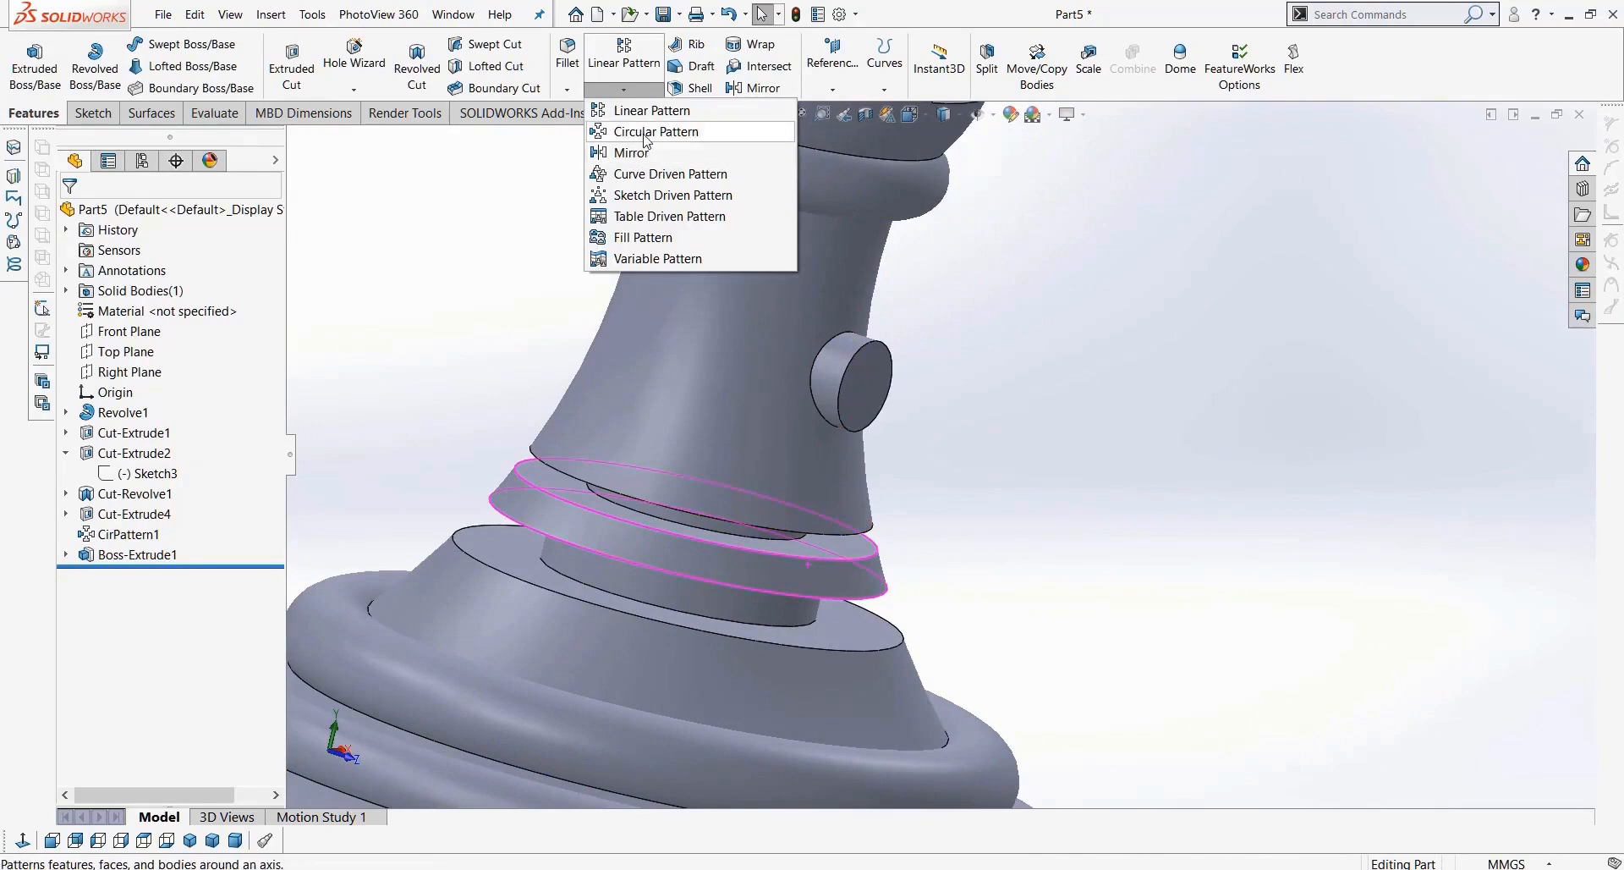
{"action": "left_click", "coordinate": [644, 136]}
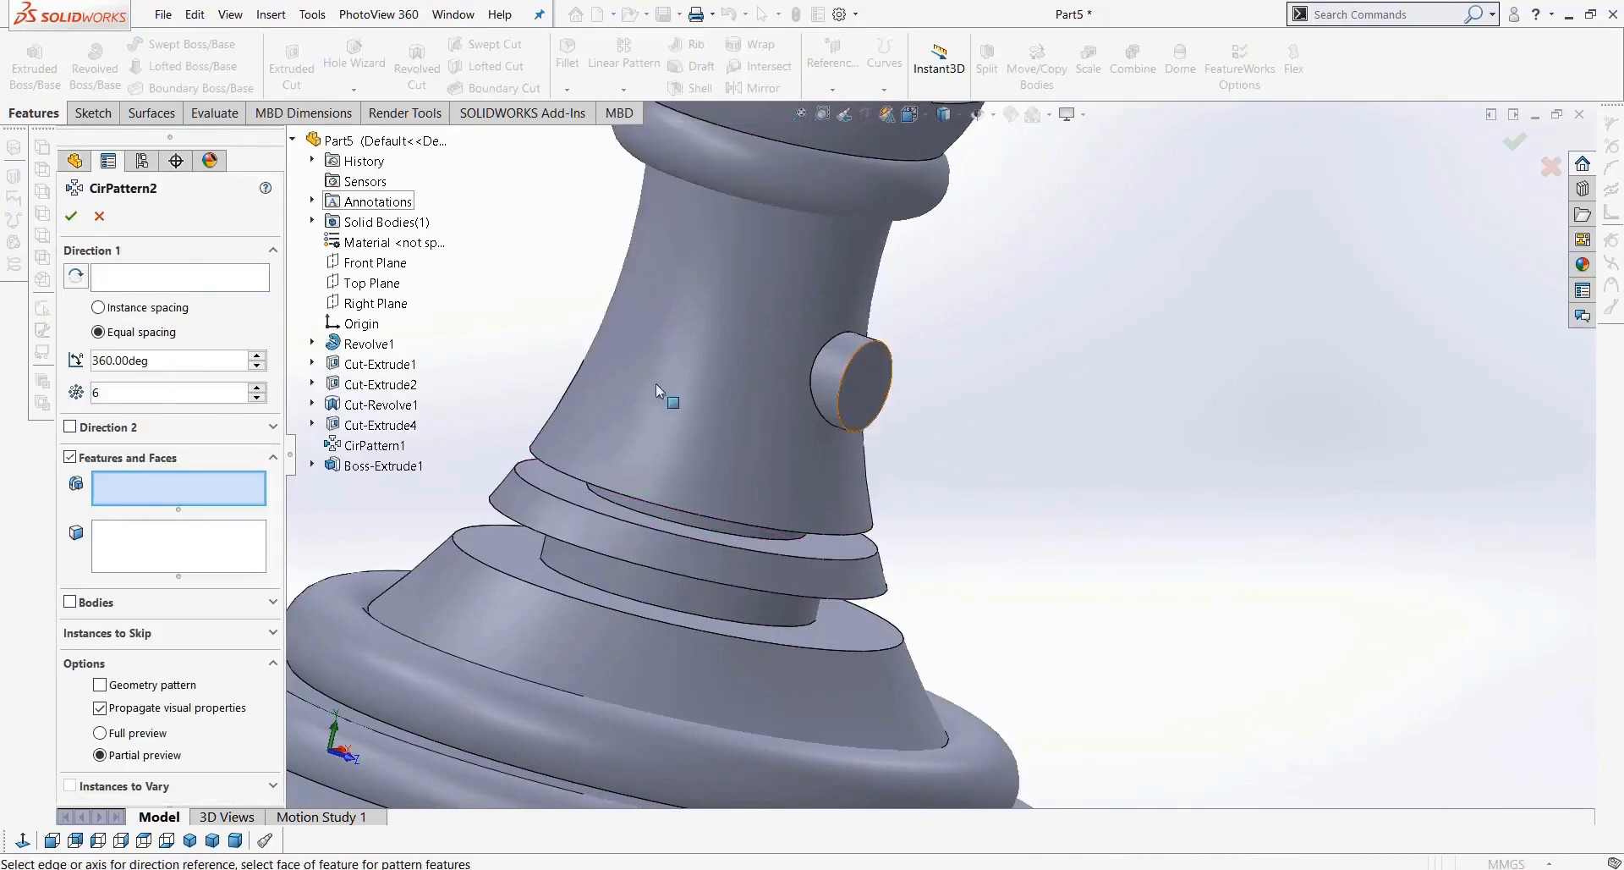
{"action": "left_click", "coordinate": [877, 398]}
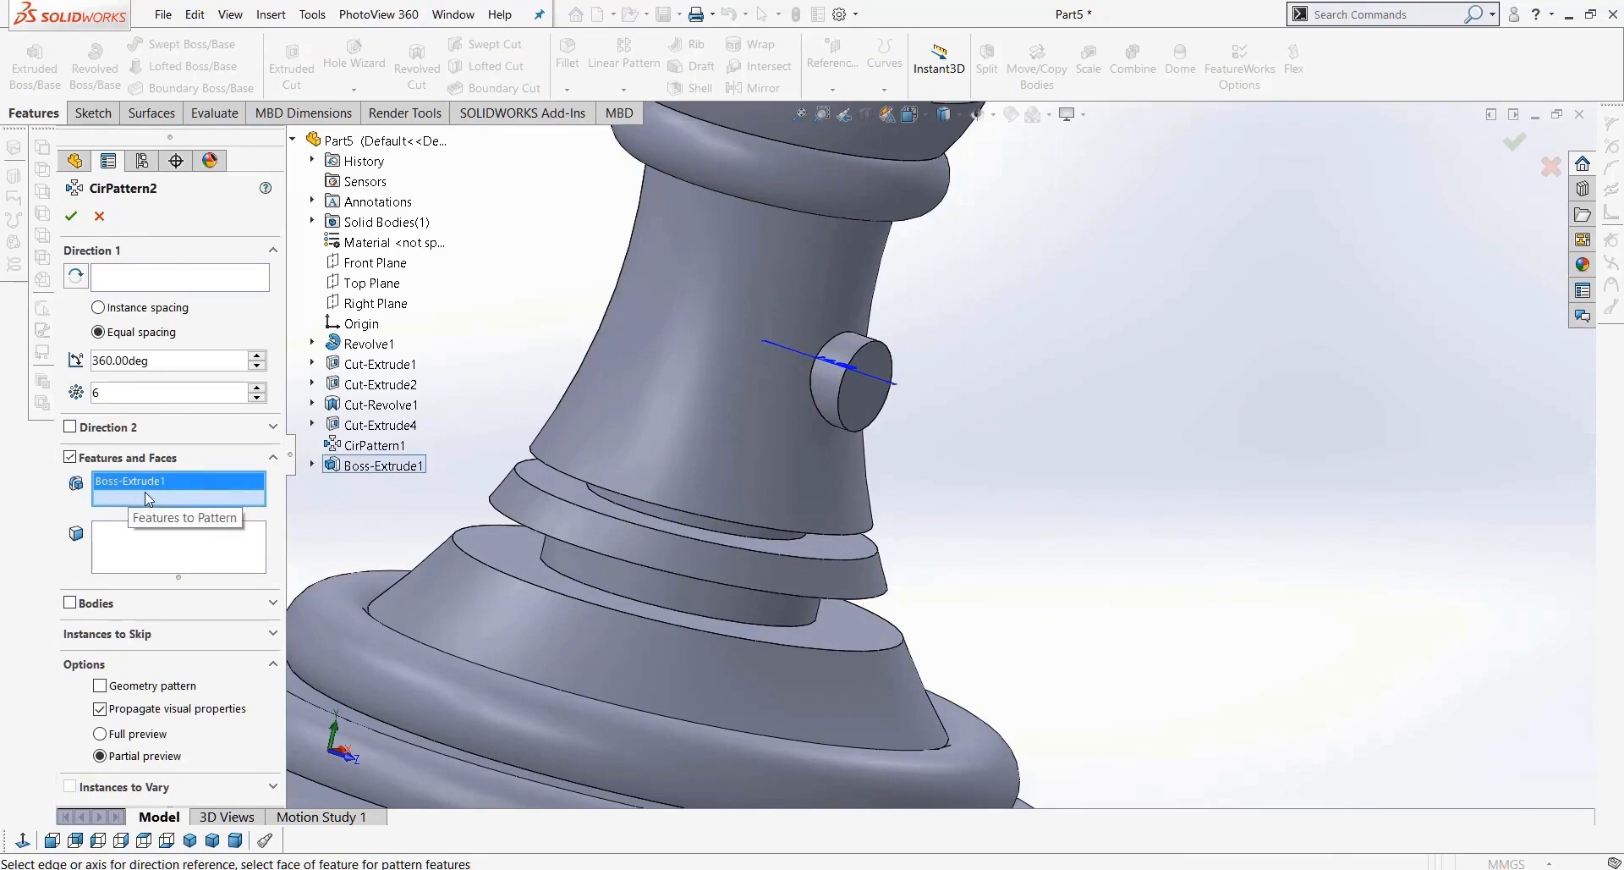
{"action": "left_click", "coordinate": [167, 283]}
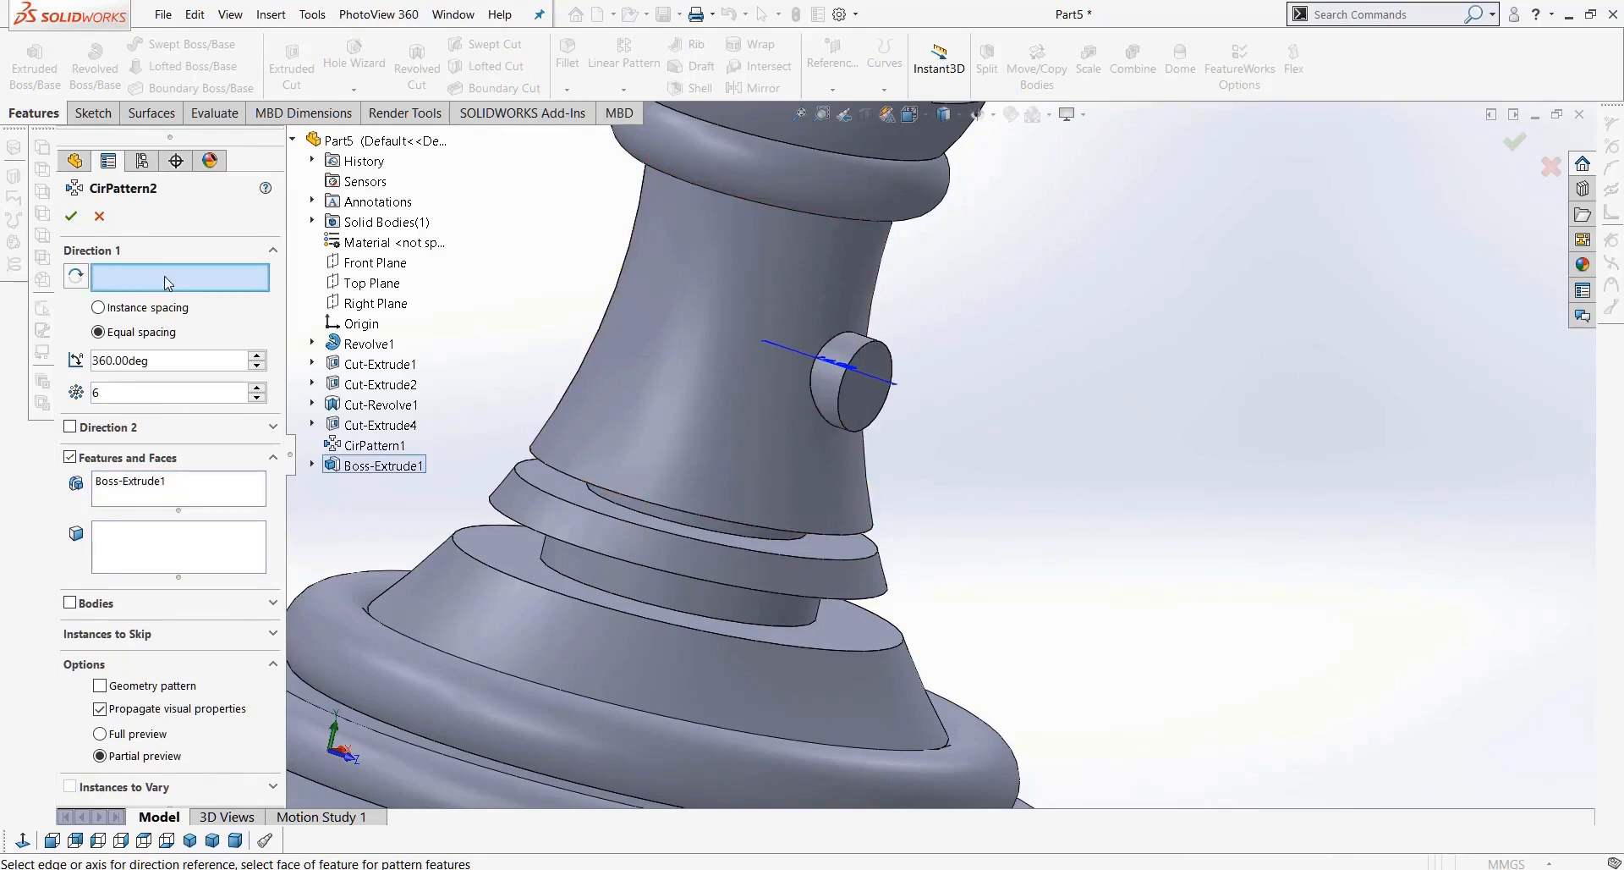
{"action": "left_click", "coordinate": [515, 578]}
Step: Set the peg pattern to 4 equally spaced instances over 360 degrees and apply it
{"action": "middle_click_drag", "start_coordinate": [771, 435], "coordinate": [508, 444]}
{"action": "left_click", "coordinate": [258, 399]}
{"action": "left_click", "coordinate": [257, 398]}
{"action": "left_click", "coordinate": [72, 218]}
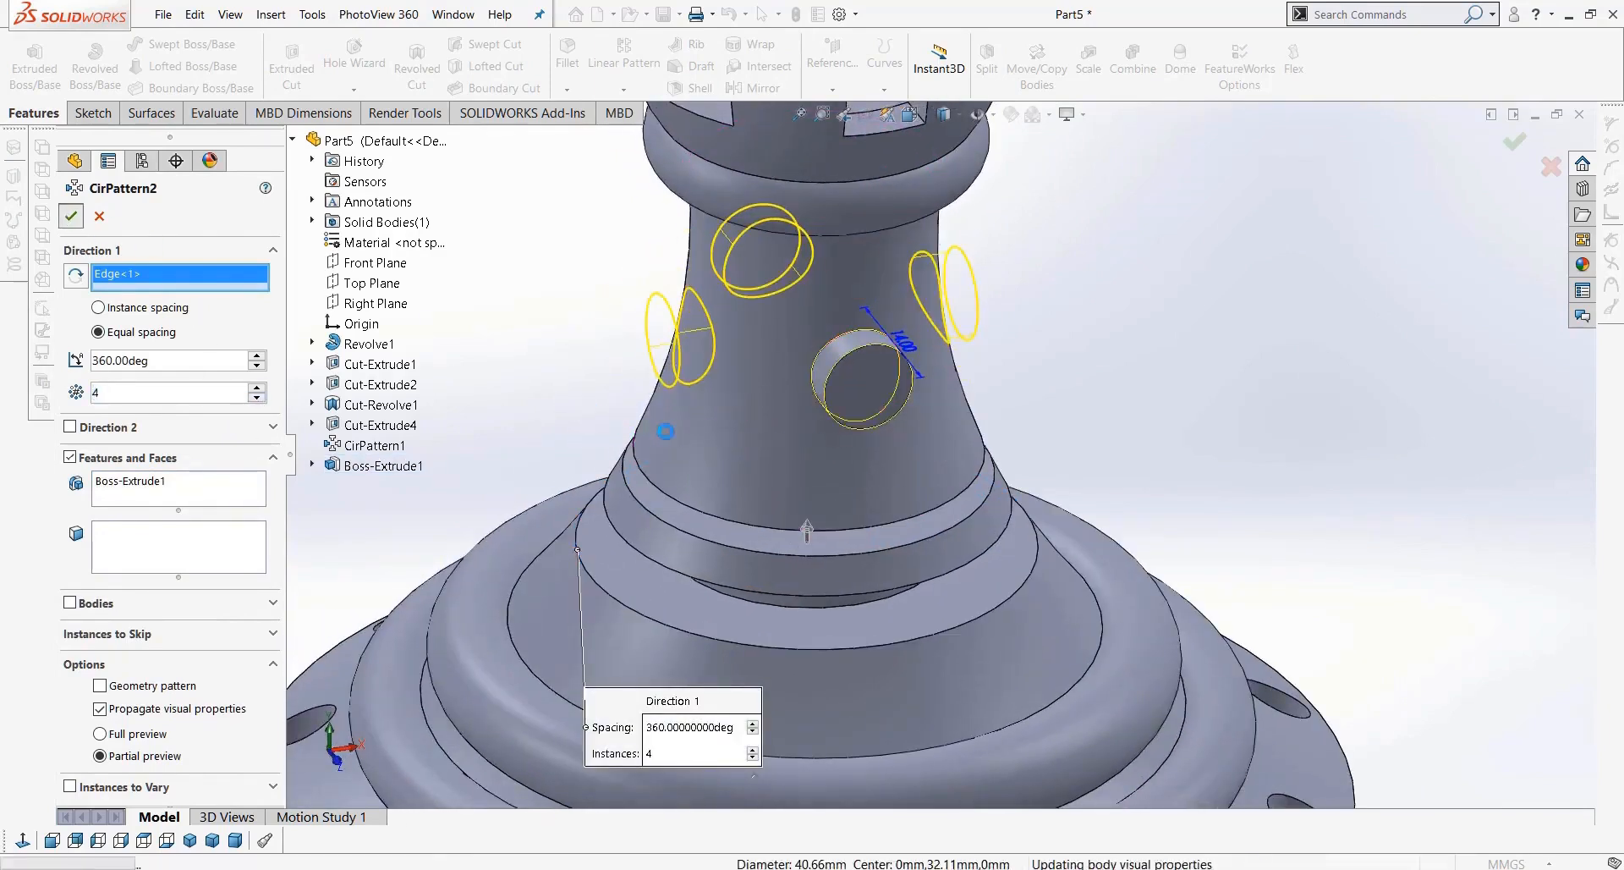
Step: Inspect the patterned pegs on the shaft in hidden-lines-visible display, and restore the shaded-with-edges display
{"action": "left_click", "coordinate": [1162, 398]}
{"action": "key", "text": "f"}
{"action": "middle_click_drag", "start_coordinate": [1117, 442], "coordinate": [1134, 406]}
{"action": "left_click", "coordinate": [945, 115]}
{"action": "left_click", "coordinate": [946, 208]}
{"action": "scroll", "coordinate": [935, 382], "scroll_direction": "down", "scroll_amount": 8}
{"action": "middle_click_drag", "start_coordinate": [931, 380], "coordinate": [973, 501]}
{"action": "scroll", "coordinate": [970, 328], "scroll_direction": "up", "scroll_amount": 3}
{"action": "middle_click_drag", "start_coordinate": [1032, 395], "coordinate": [1049, 296]}
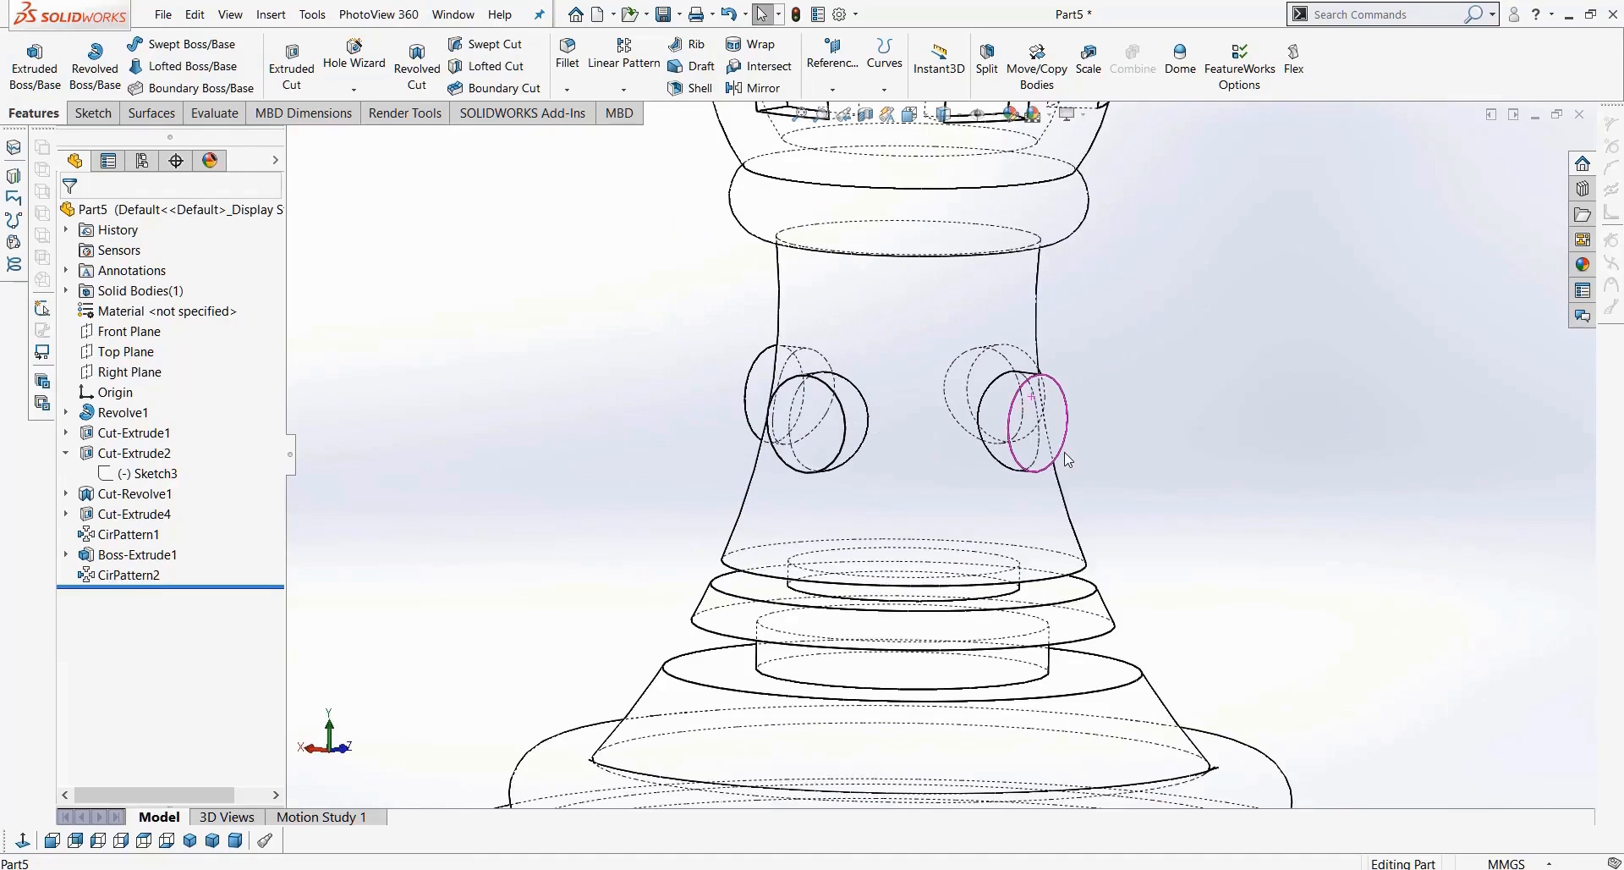
{"action": "scroll", "coordinate": [1124, 455], "scroll_direction": "up", "scroll_amount": 3}
{"action": "left_click", "coordinate": [945, 114]}
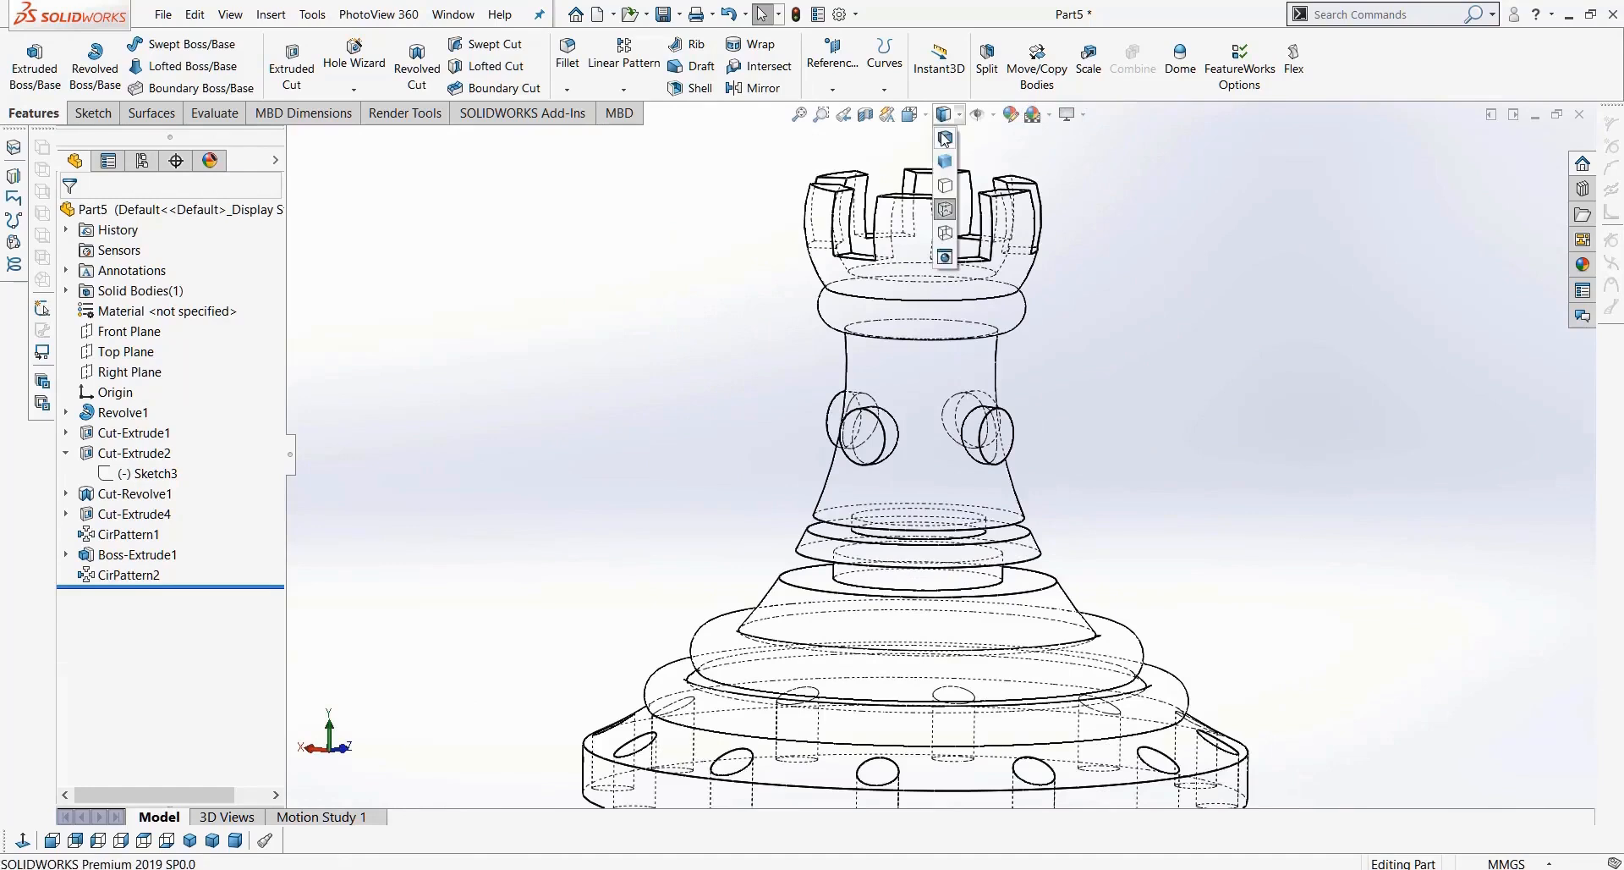
{"action": "left_click", "coordinate": [944, 141]}
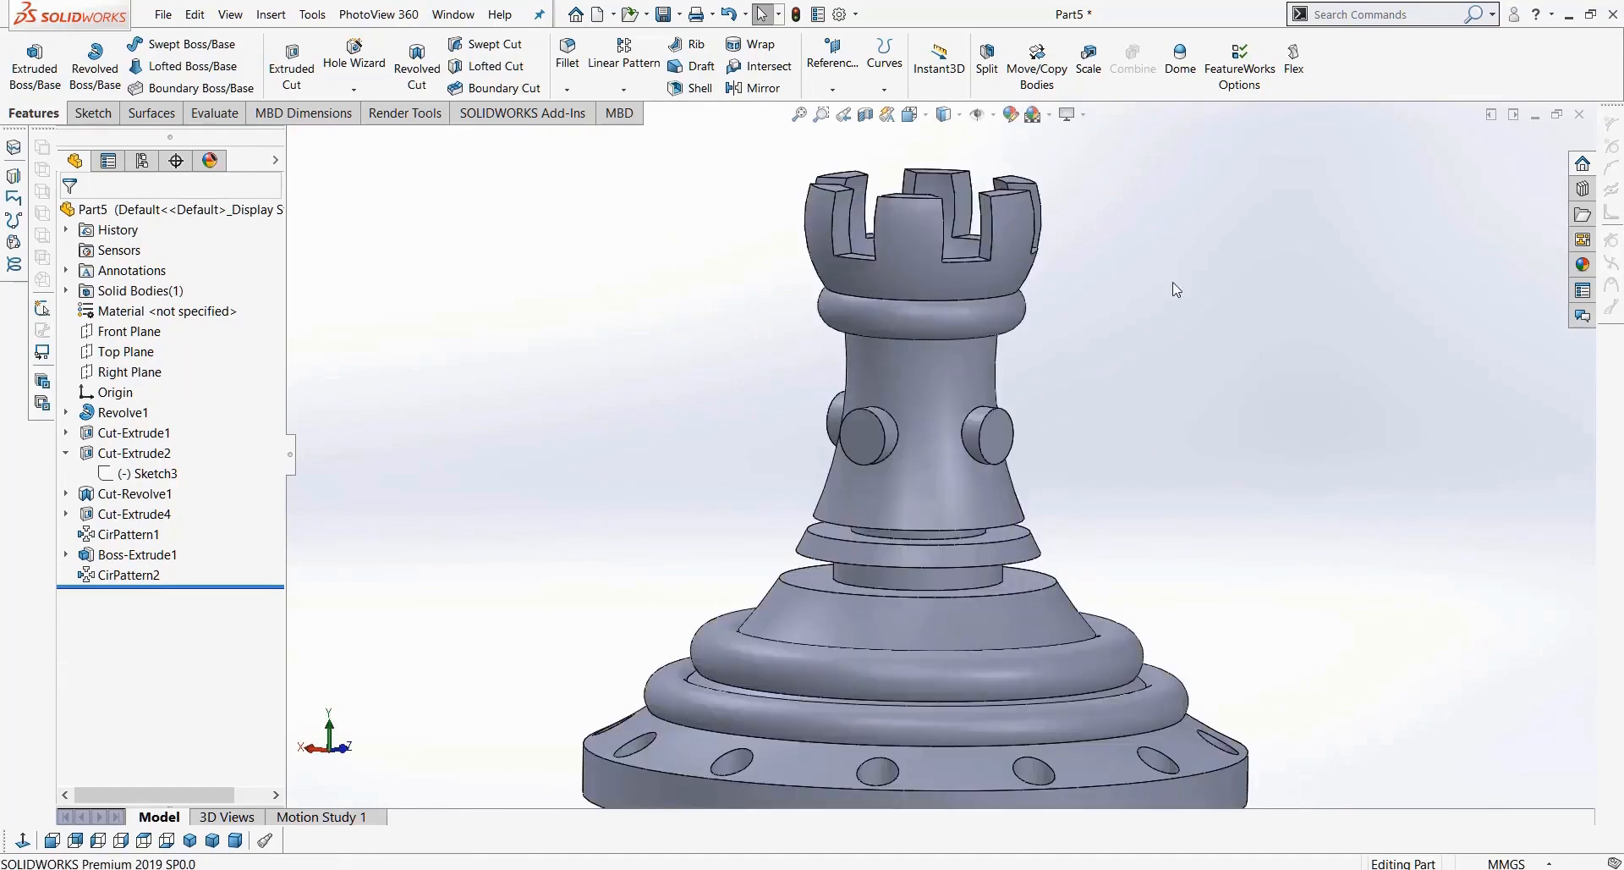
Step: Examine the finished rook's head, pegs and drilled base rim from several angles
{"action": "scroll", "coordinate": [1176, 289], "scroll_direction": "up", "scroll_amount": 2}
{"action": "middle_click_drag", "start_coordinate": [1131, 344], "coordinate": [1109, 408]}
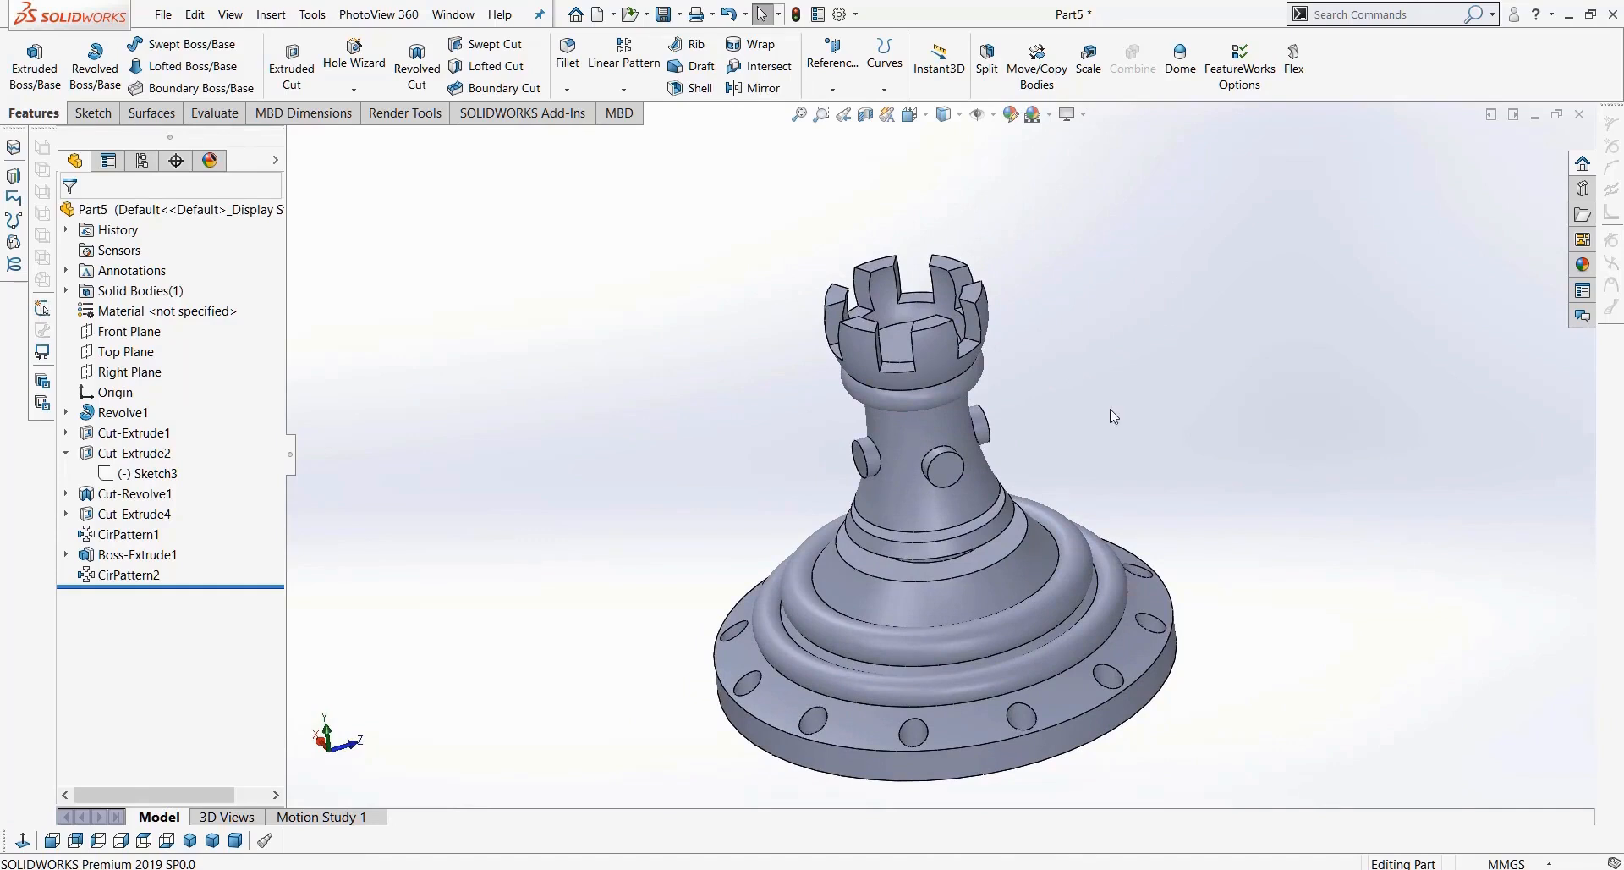
{"action": "middle_click_drag", "start_coordinate": [1095, 378], "coordinate": [971, 497]}
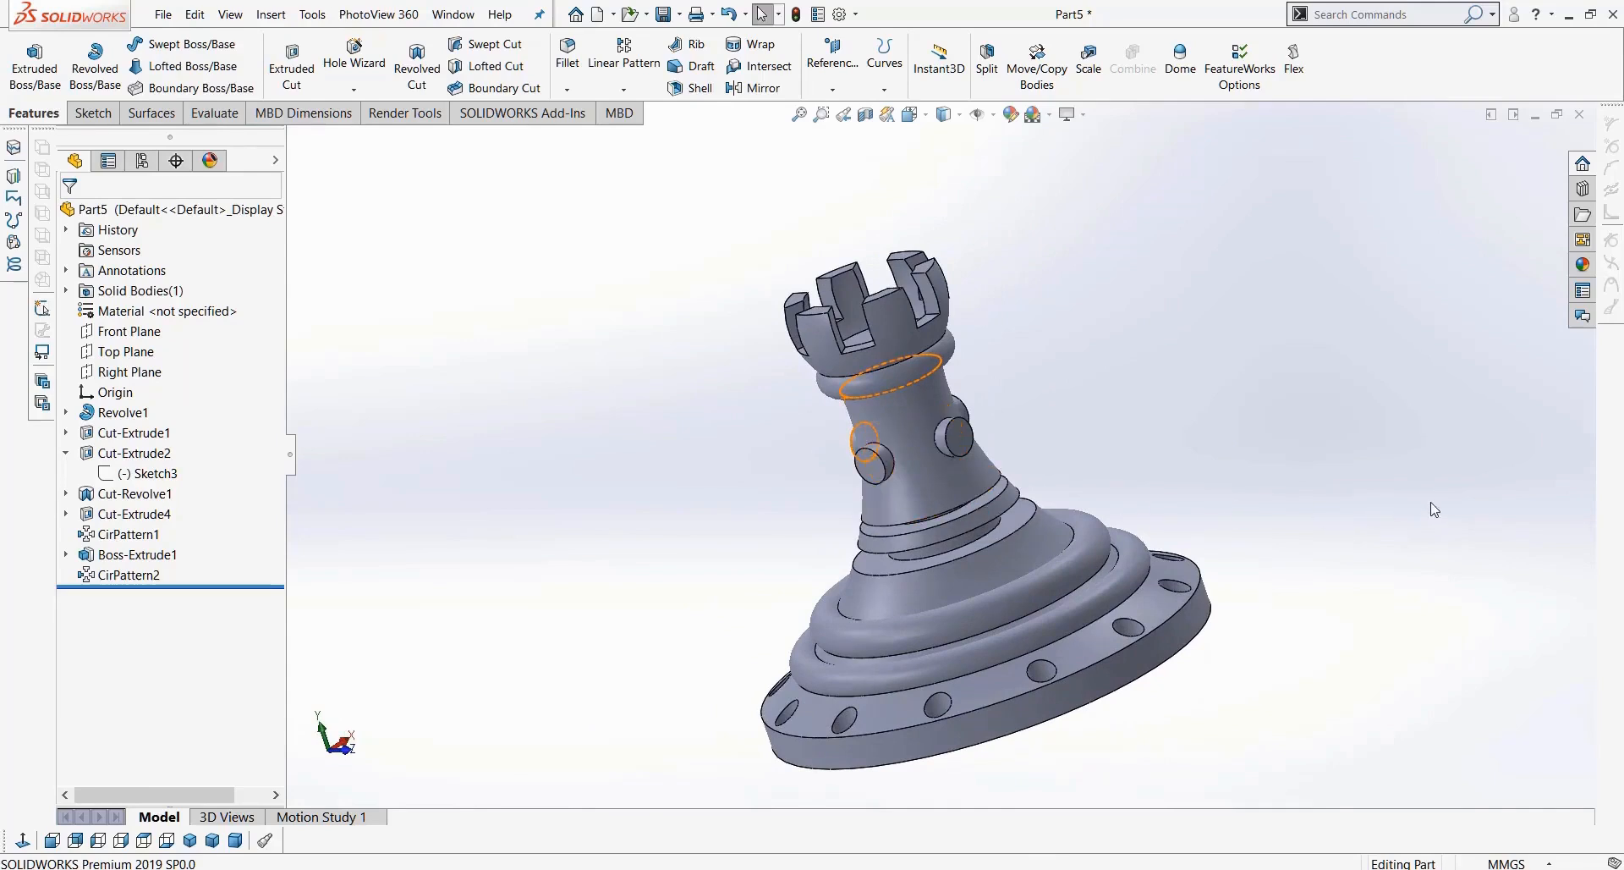
{"action": "middle_click_drag", "start_coordinate": [1208, 441], "coordinate": [1267, 448]}
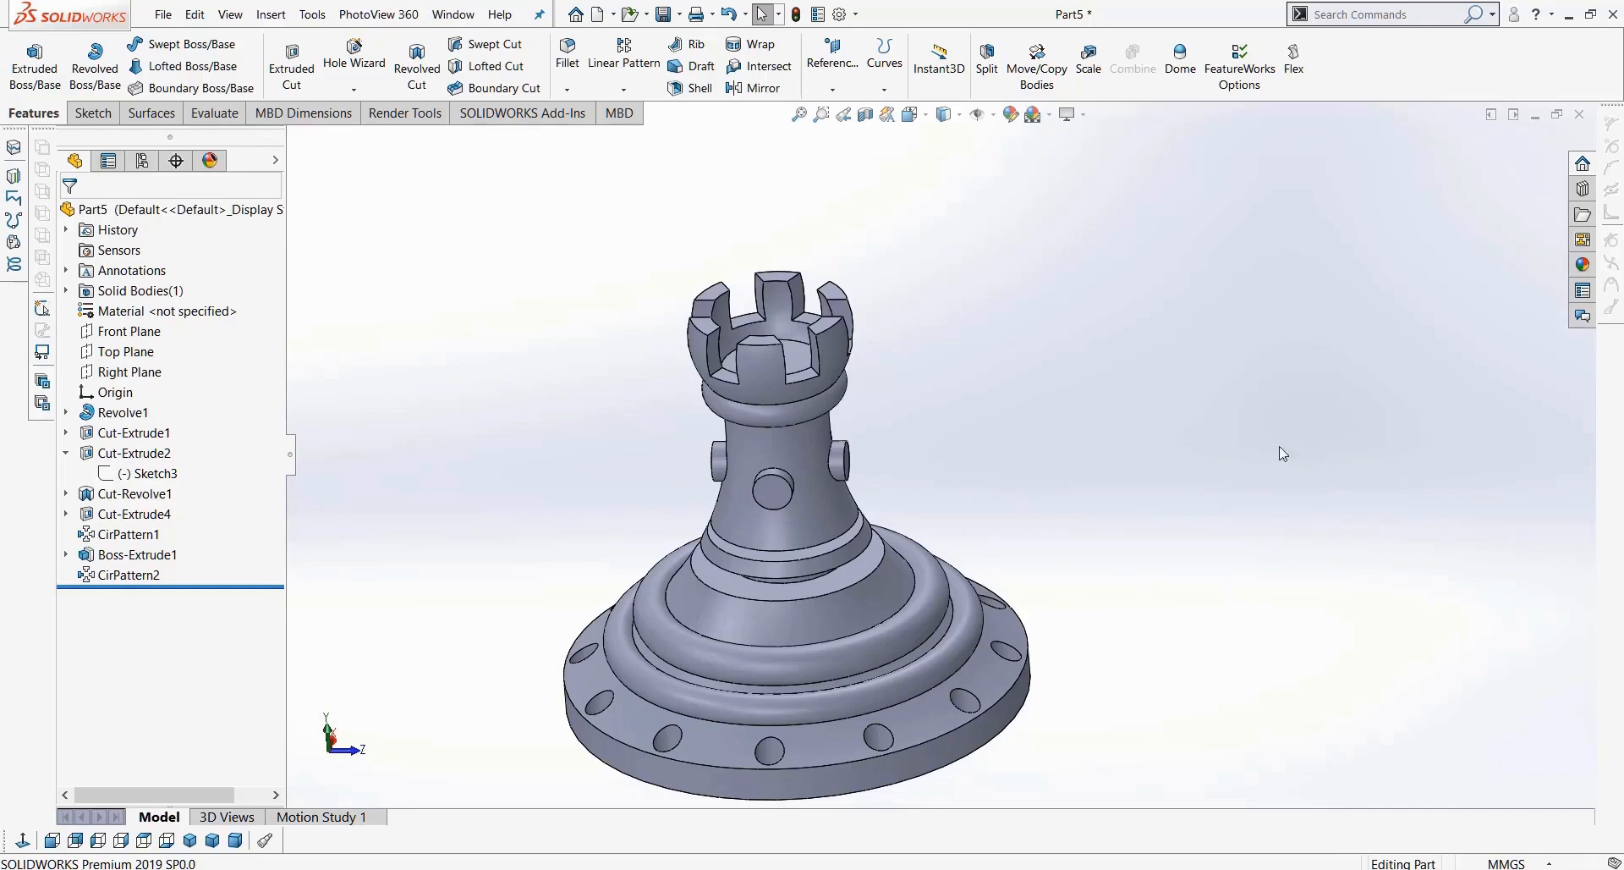
{"action": "middle_click_drag", "start_coordinate": [1159, 422], "coordinate": [1162, 414]}
{"action": "scroll", "coordinate": [1114, 459], "scroll_direction": "up", "scroll_amount": 1}
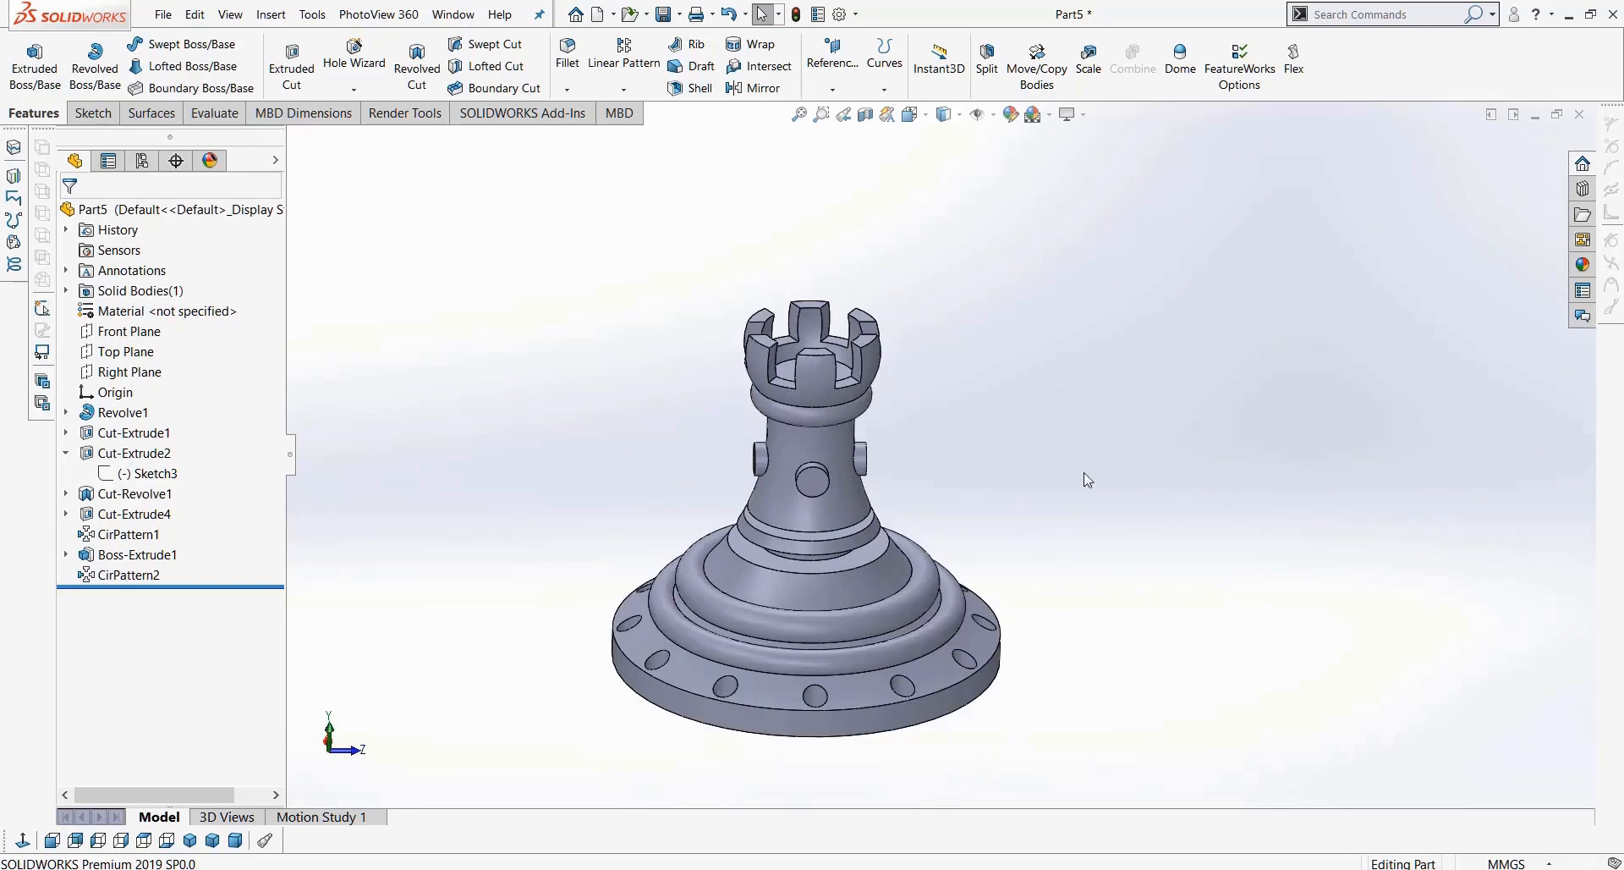
{"action": "scroll", "coordinate": [829, 676], "scroll_direction": "down", "scroll_amount": 1}
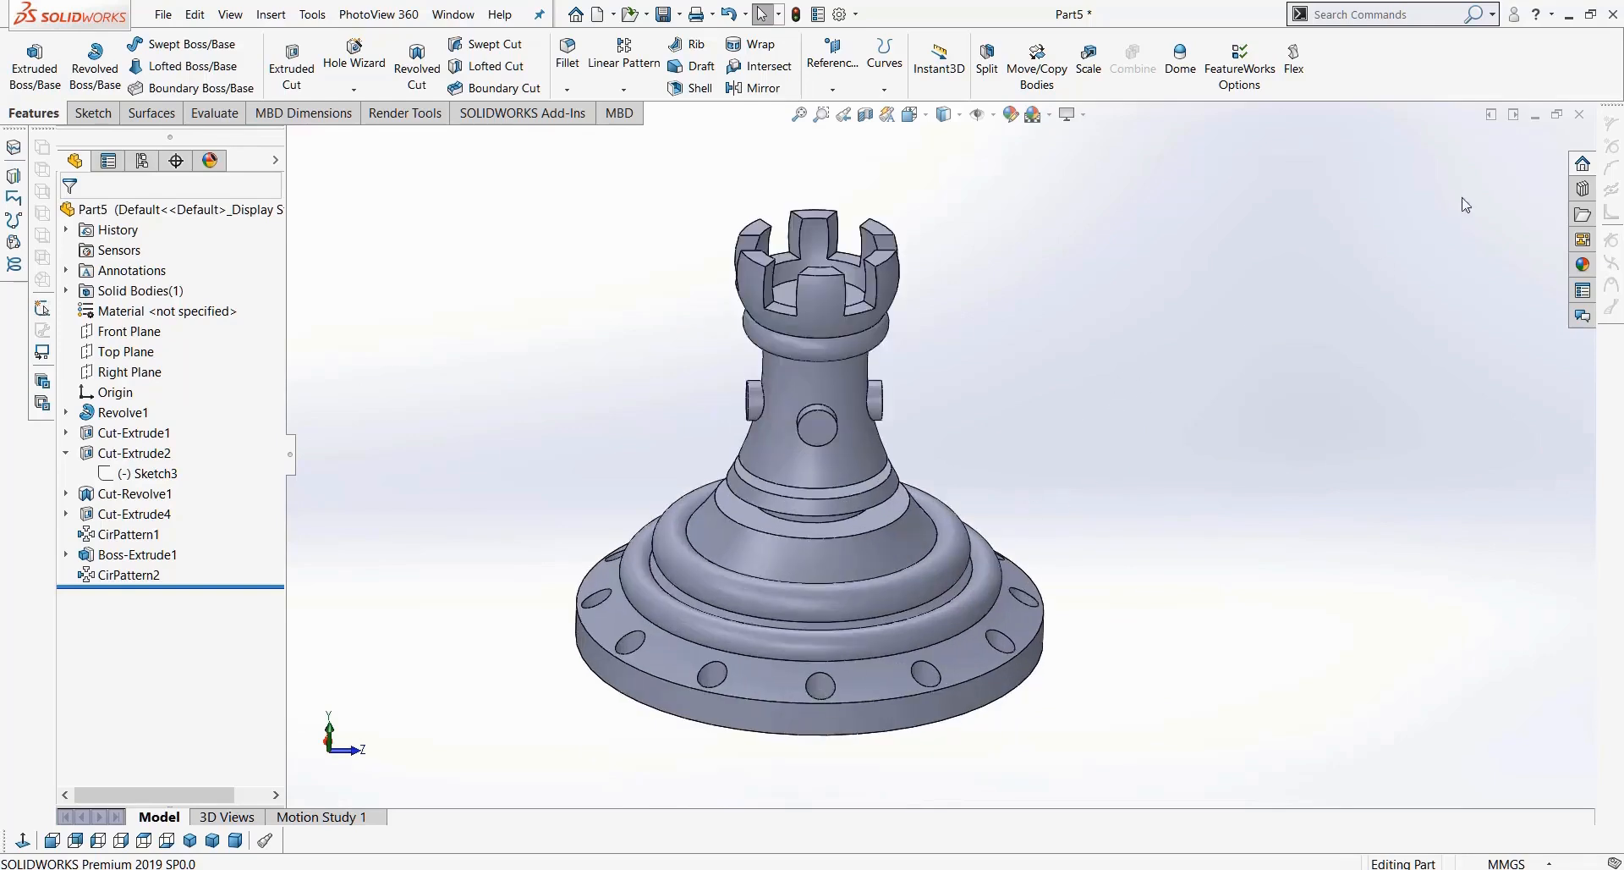
Step: Close the rook part without saving it and create a new part document
{"action": "left_click", "coordinate": [1578, 115]}
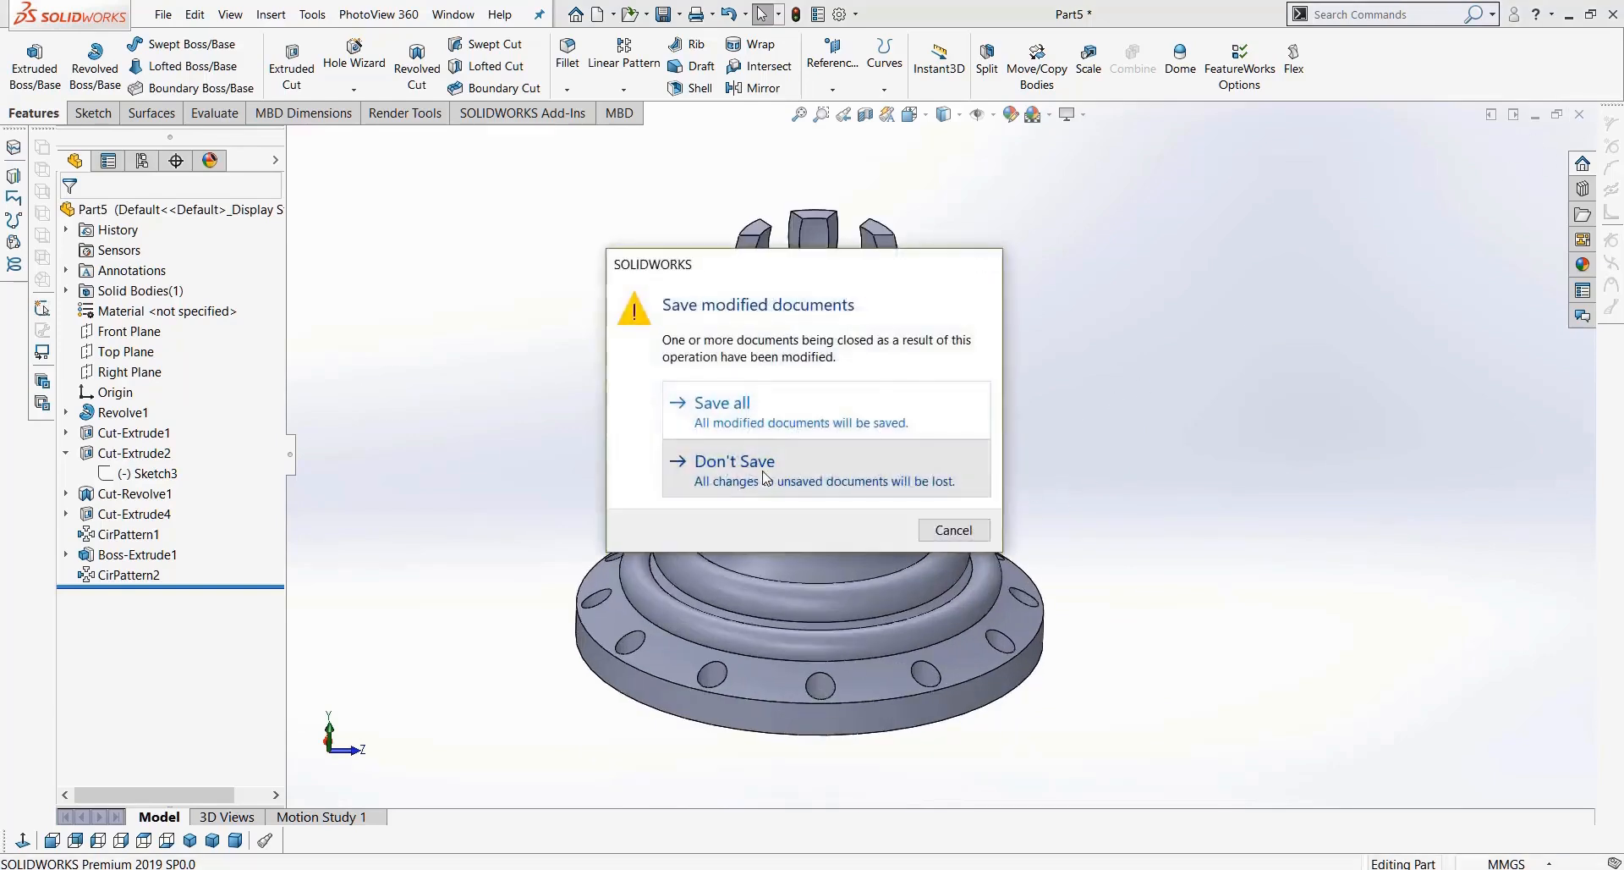
{"action": "left_click", "coordinate": [744, 464]}
{"action": "left_click", "coordinate": [161, 17]}
{"action": "left_click", "coordinate": [179, 41]}
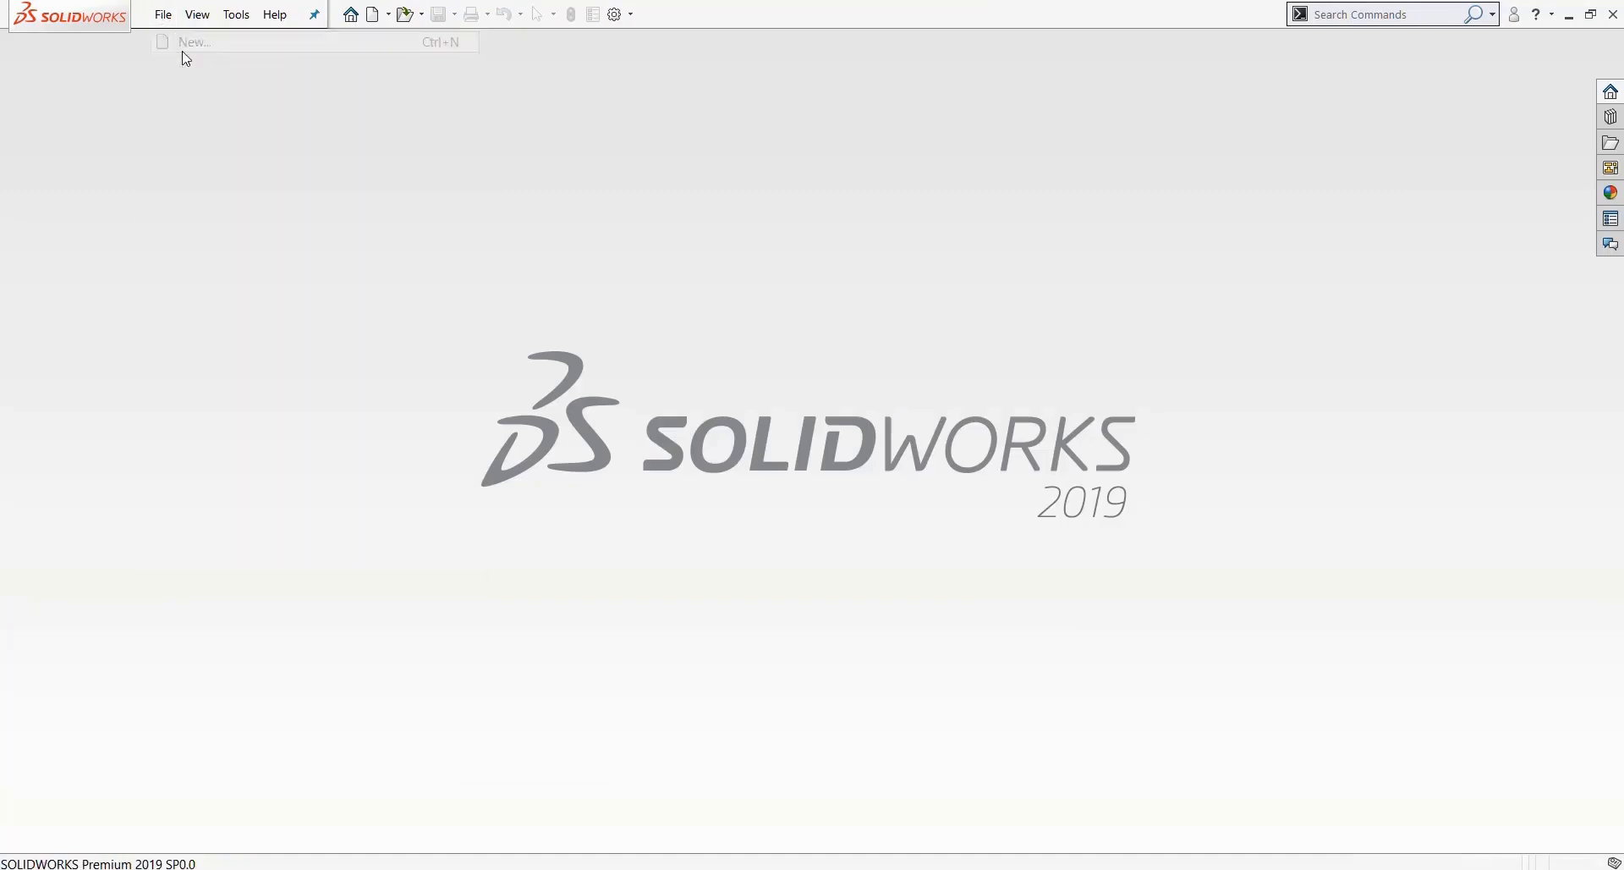
{"action": "left_click", "coordinate": [895, 563]}
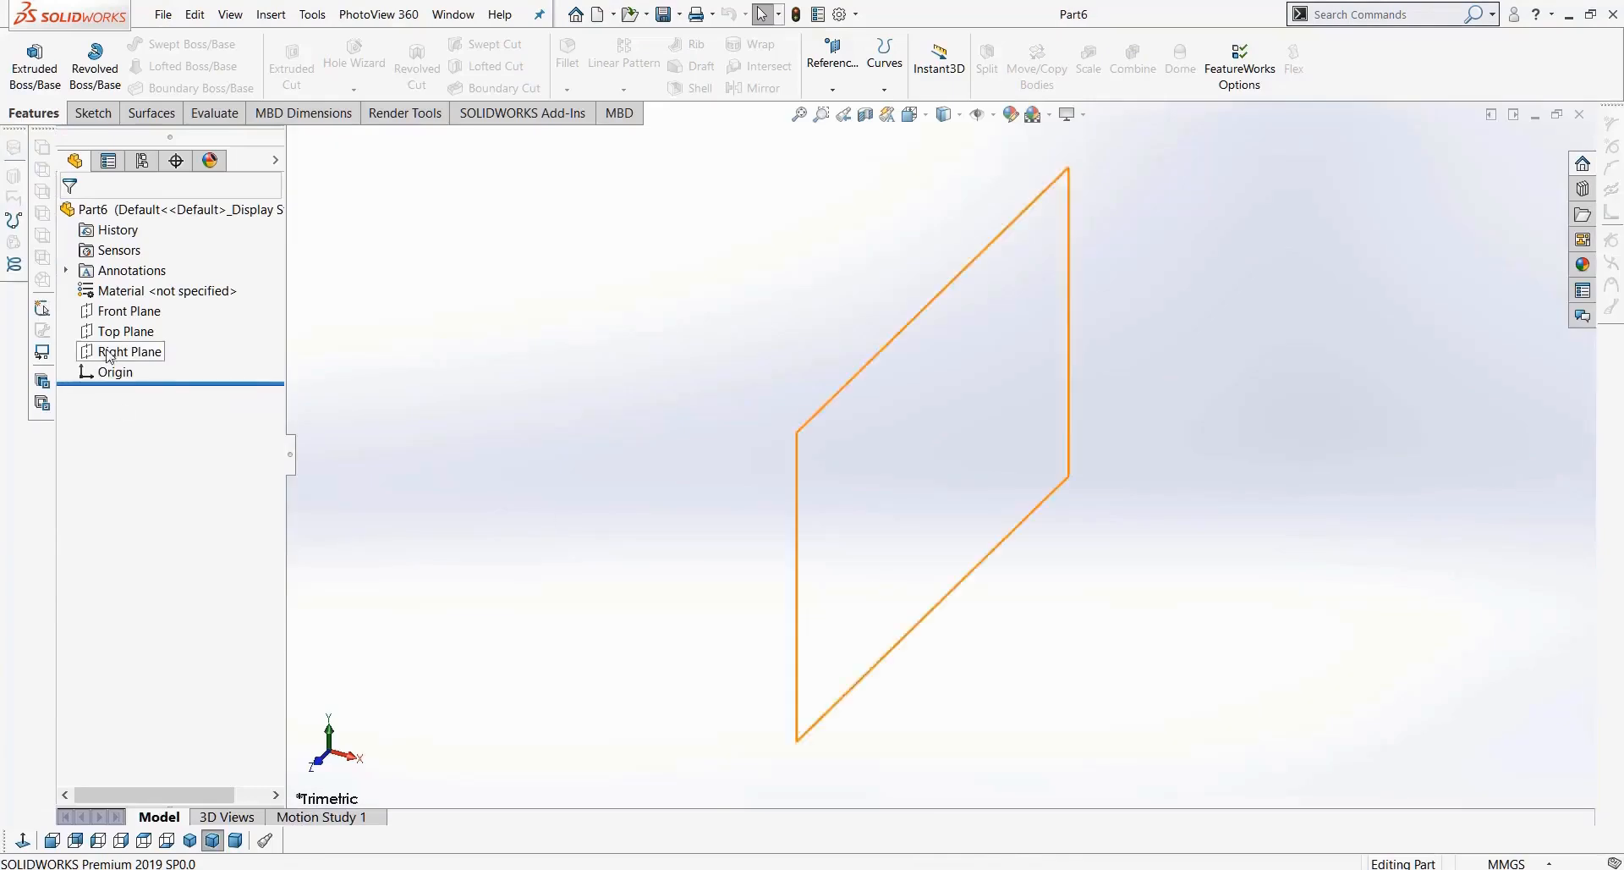
Step: Start a sketch on the Front Plane and draw a horizontal centerline about 90 mm long from the origin
{"action": "left_click", "coordinate": [137, 313]}
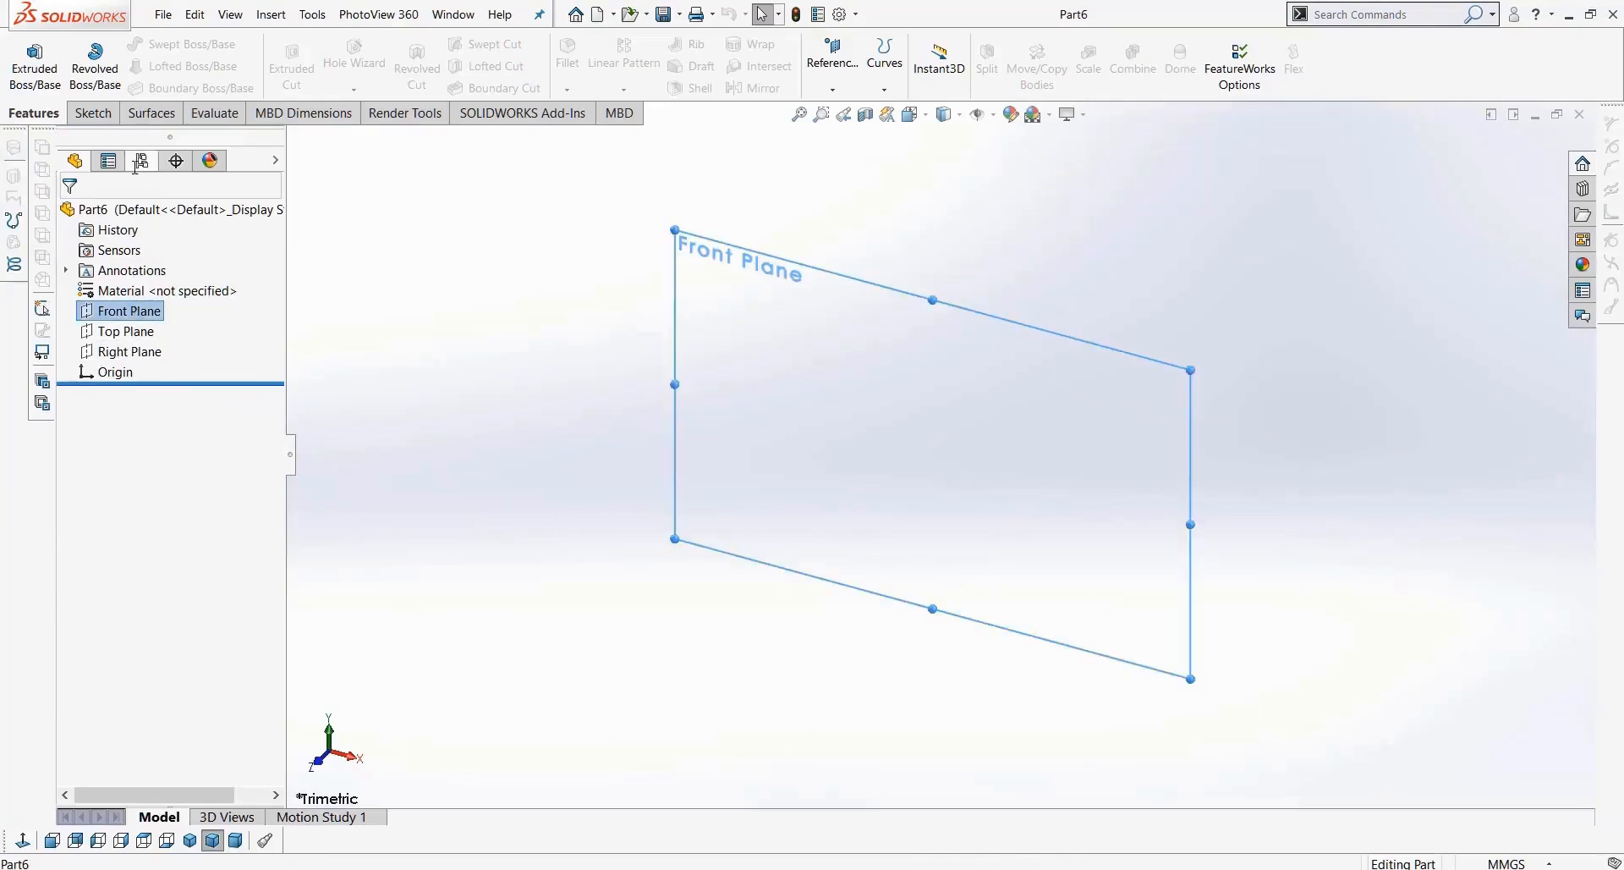
{"action": "left_click", "coordinate": [93, 112]}
{"action": "left_click", "coordinate": [26, 58]}
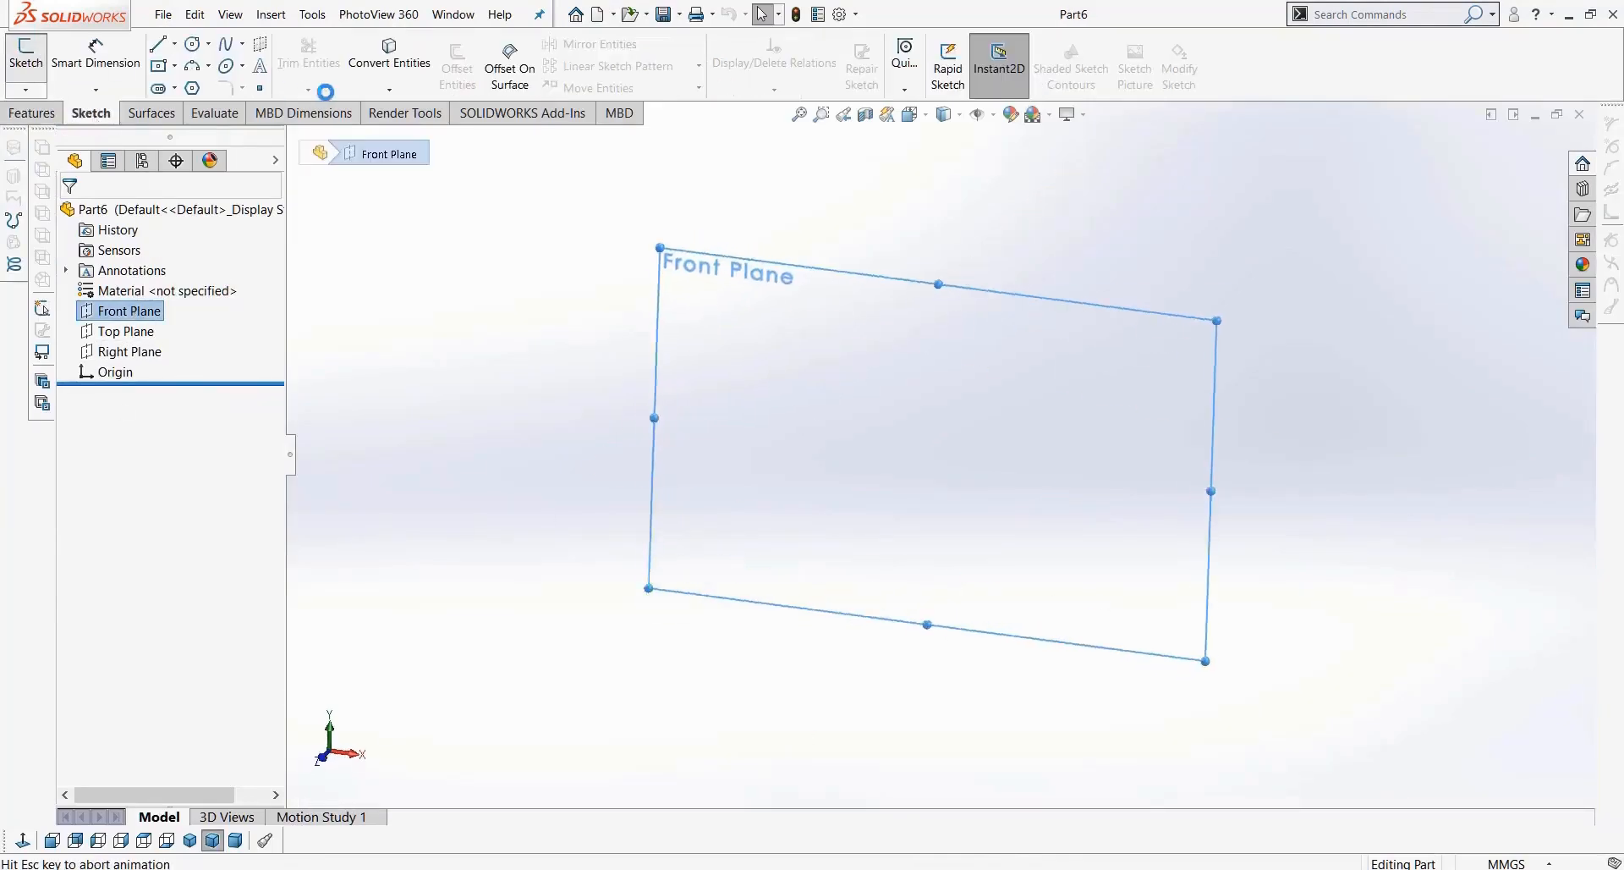
{"action": "left_click", "coordinate": [175, 46]}
{"action": "left_click", "coordinate": [192, 67]}
{"action": "left_click", "coordinate": [175, 45]}
{"action": "left_click", "coordinate": [182, 87]}
{"action": "left_click", "coordinate": [939, 454]}
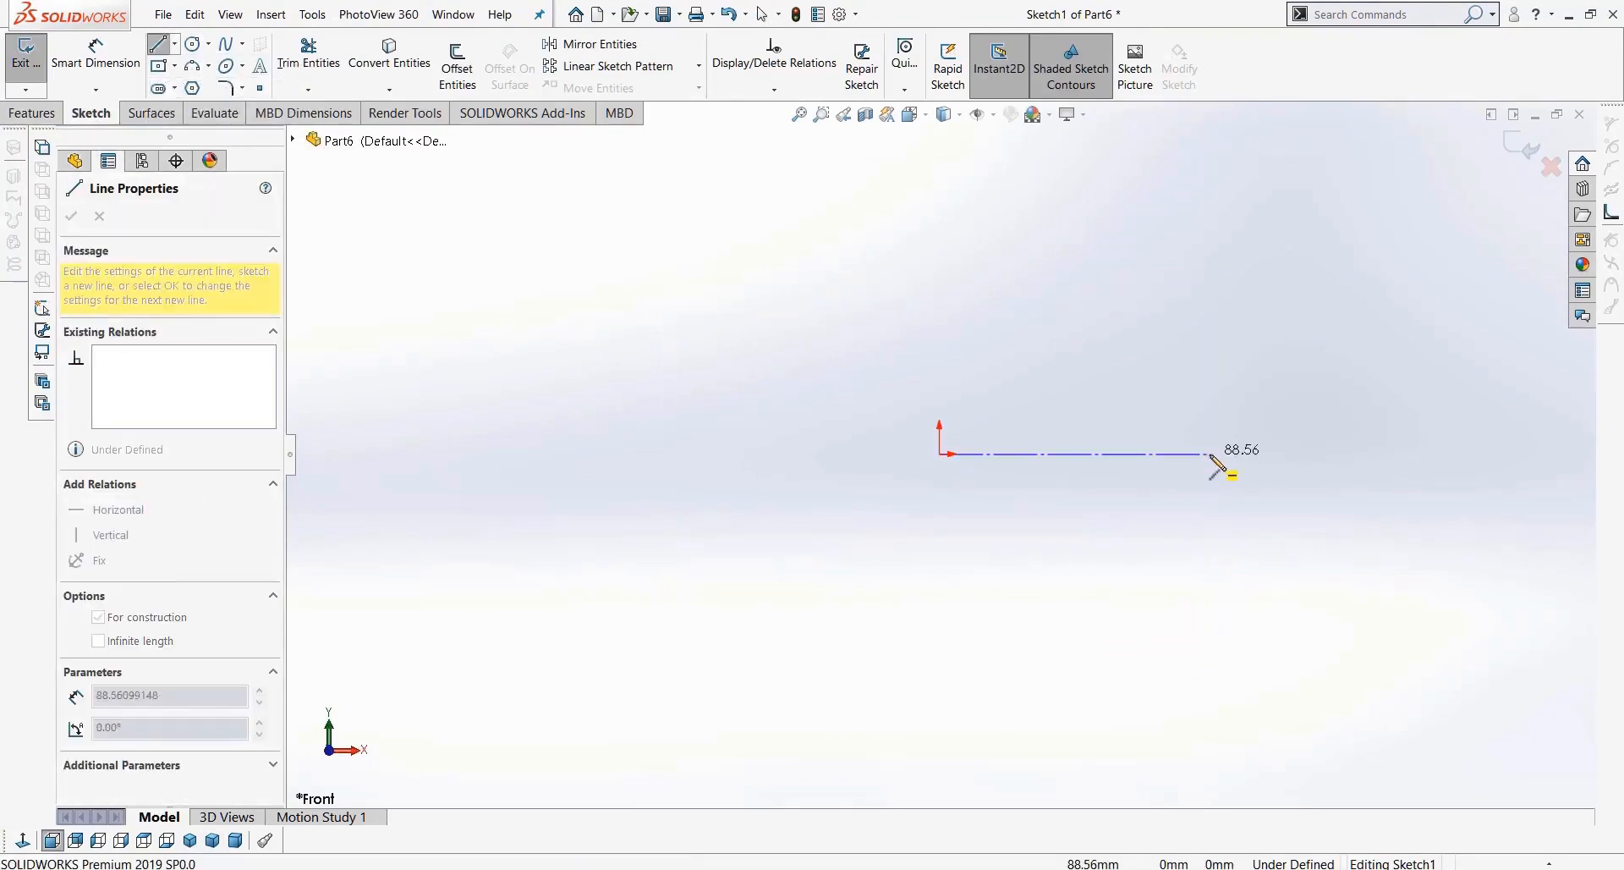
{"action": "left_click", "coordinate": [1220, 455]}
{"action": "key", "text": "Escape"}
{"action": "key", "text": "Escape"}
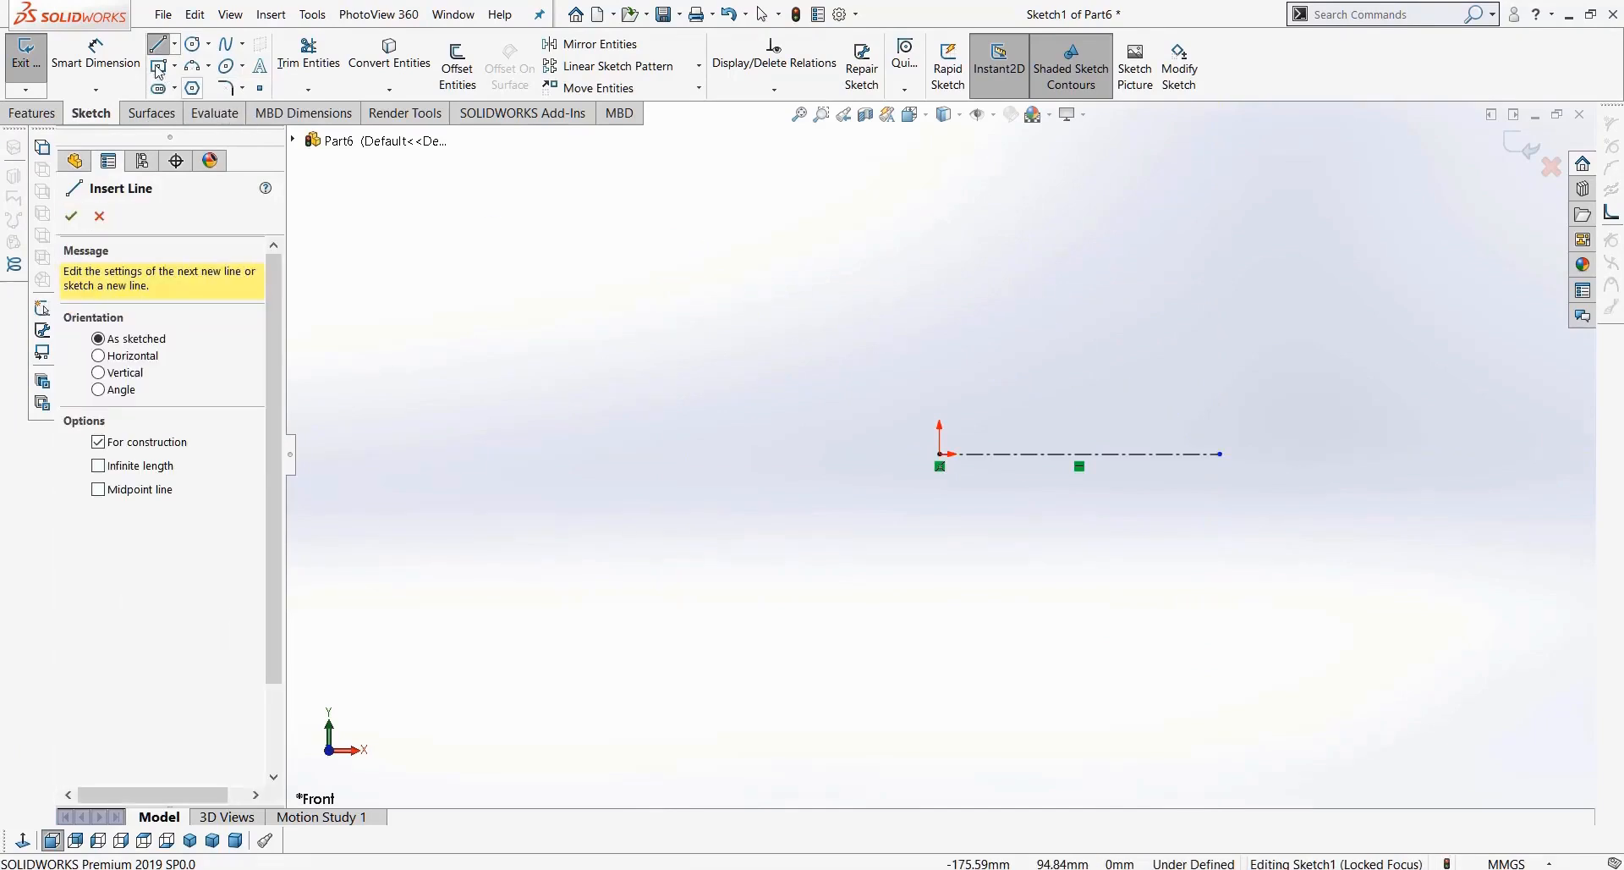
Step: Start a solid zigzag line chain at the origin with a short vertical line, then sloped and vertical segments rising above the centerline
{"action": "left_click", "coordinate": [158, 45]}
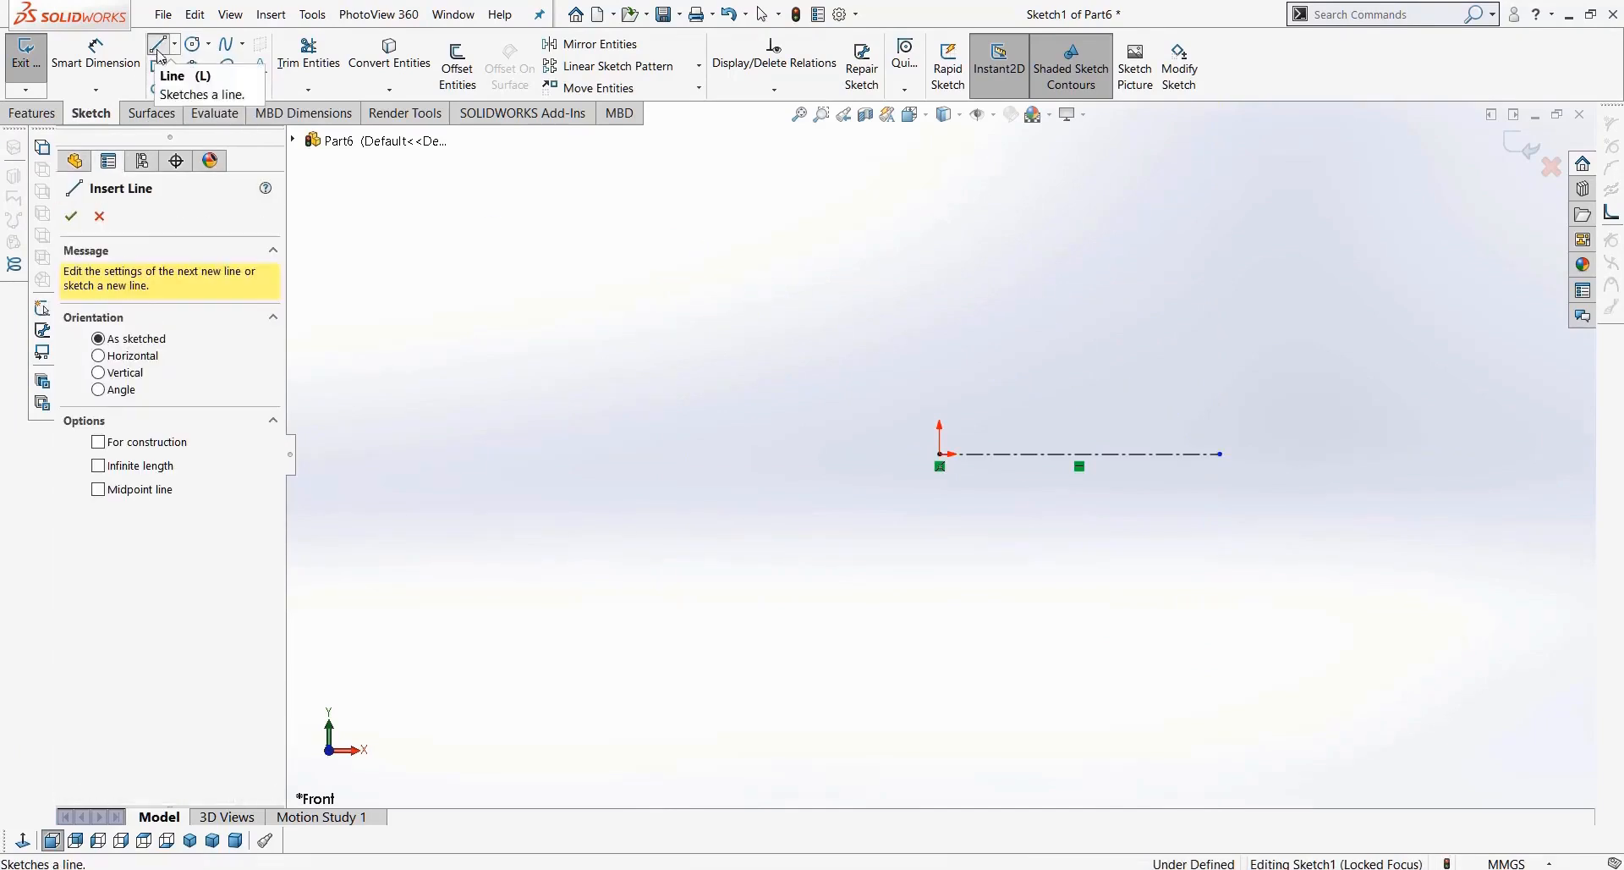
{"action": "left_click", "coordinate": [939, 454]}
{"action": "left_click", "coordinate": [939, 397]}
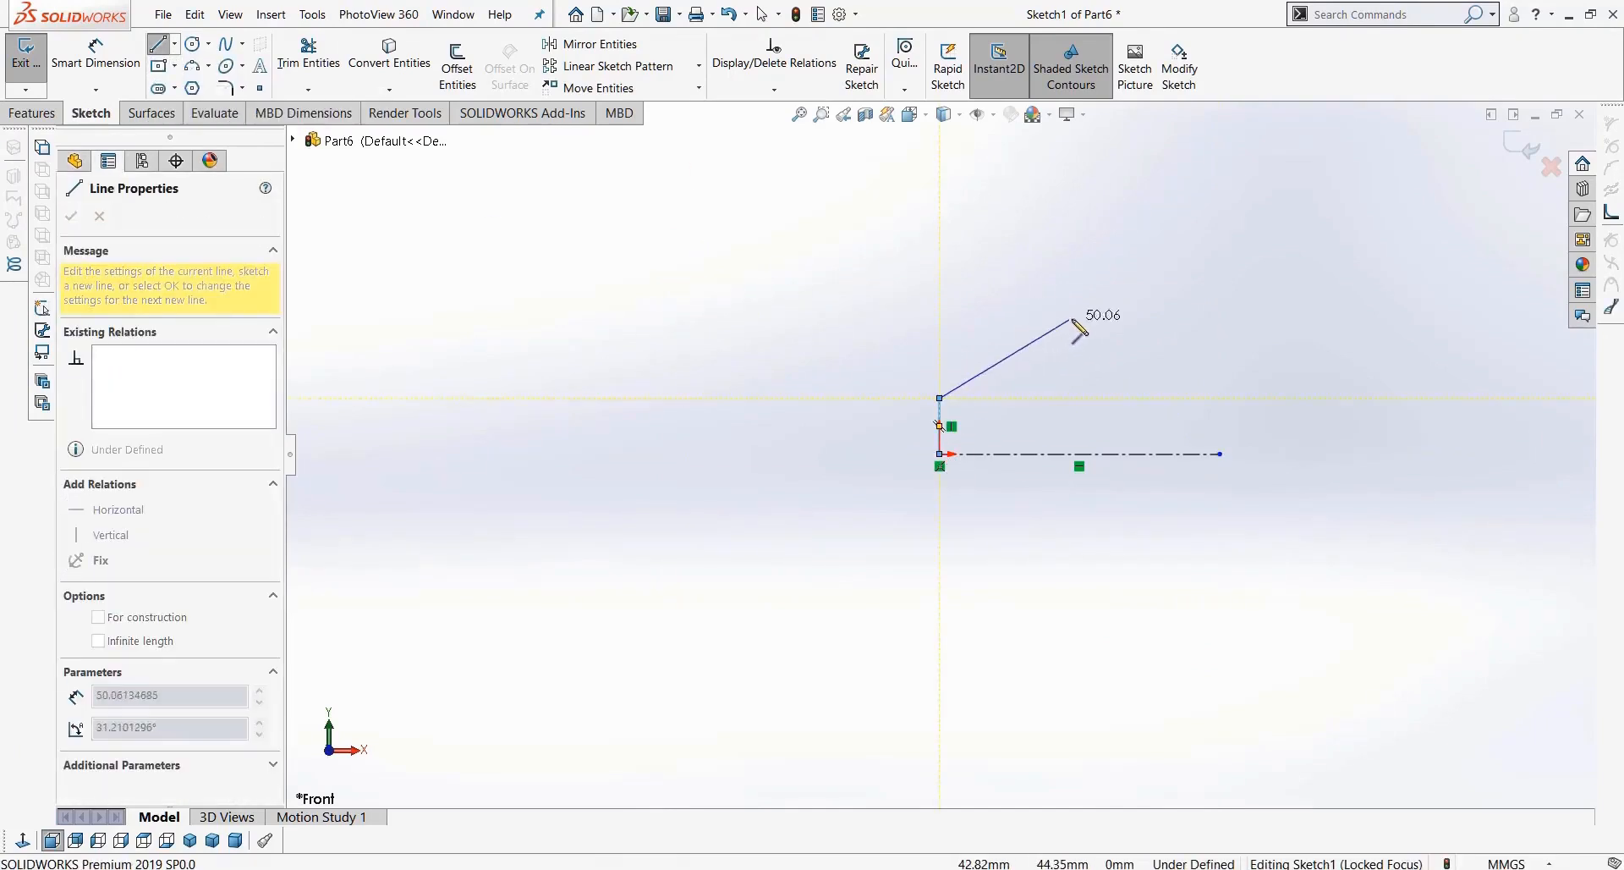
{"action": "left_click", "coordinate": [1088, 258]}
{"action": "left_click", "coordinate": [983, 181]}
{"action": "key", "text": "z"}
{"action": "left_click", "coordinate": [1091, 246]}
{"action": "left_click", "coordinate": [1011, 186]}
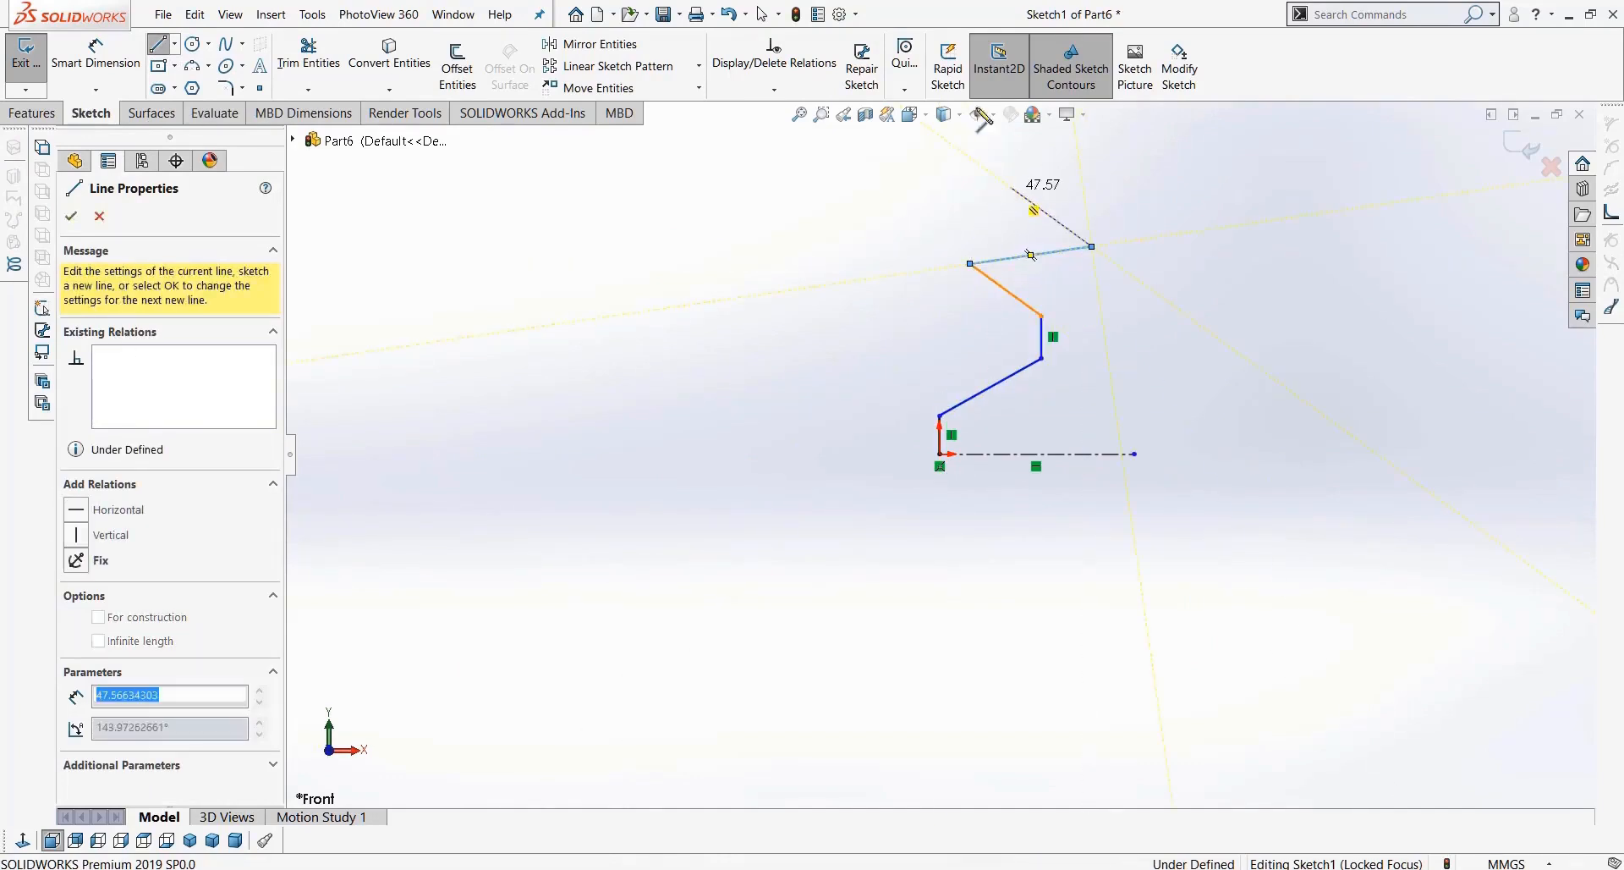
Step: Continue the zigzag chain upward with vertical and sloped segments, and end it with a horizontal line directed back over the centerline
{"action": "scroll", "coordinate": [1011, 148], "scroll_direction": "up", "scroll_amount": 2}
{"action": "left_click", "coordinate": [990, 200]}
{"action": "left_click", "coordinate": [931, 183]}
{"action": "left_click", "coordinate": [931, 142]}
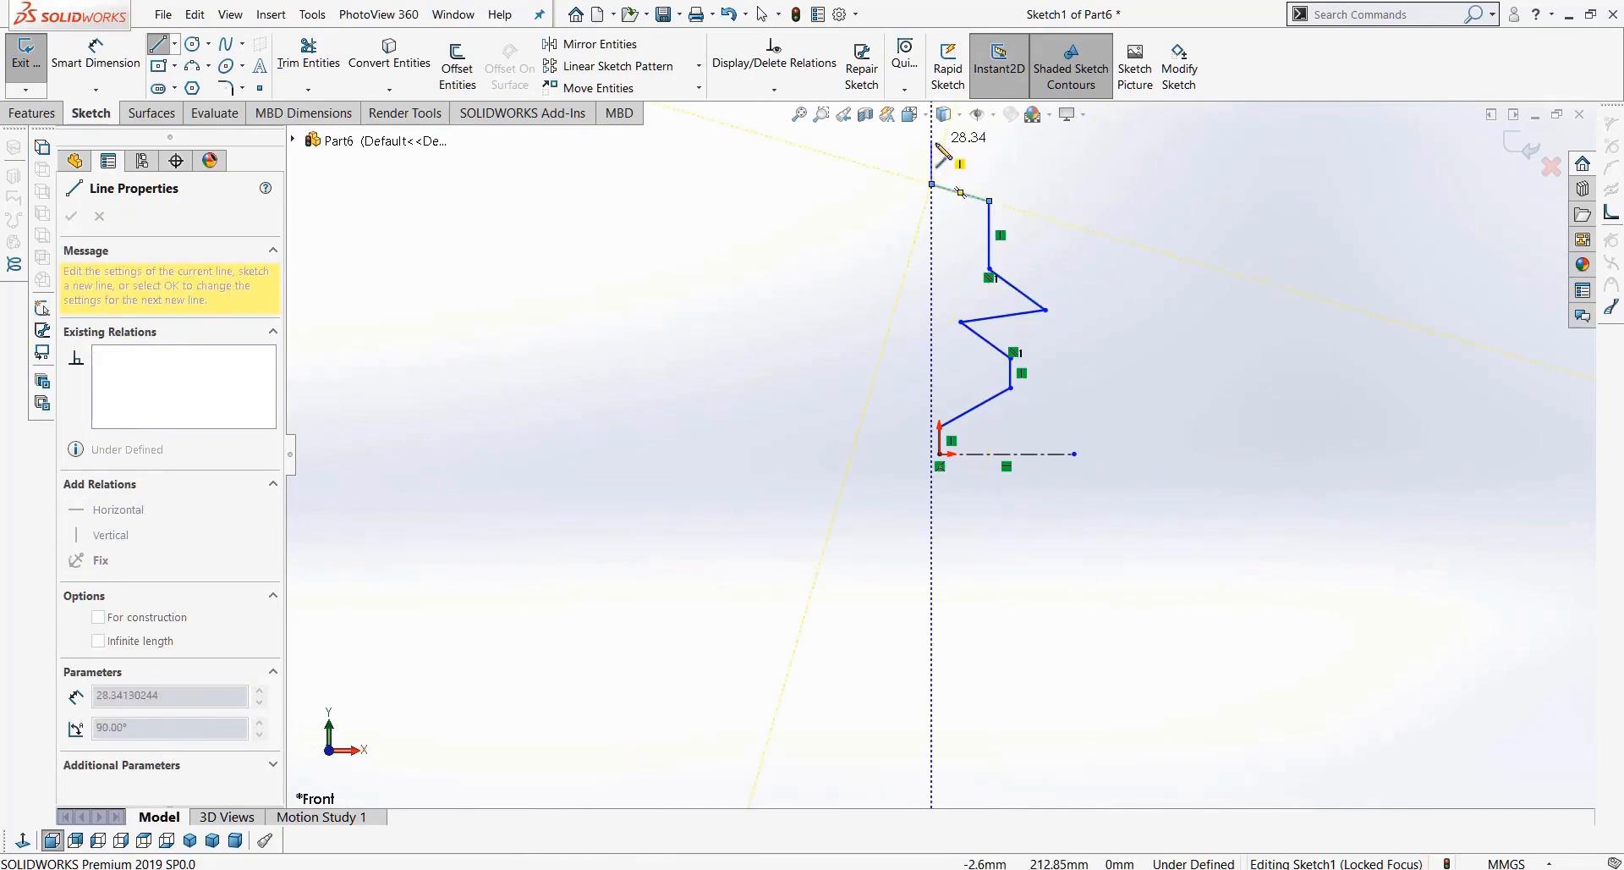
{"action": "left_click", "coordinate": [1063, 143]}
{"action": "scroll", "coordinate": [1112, 250], "scroll_direction": "down", "scroll_amount": 2}
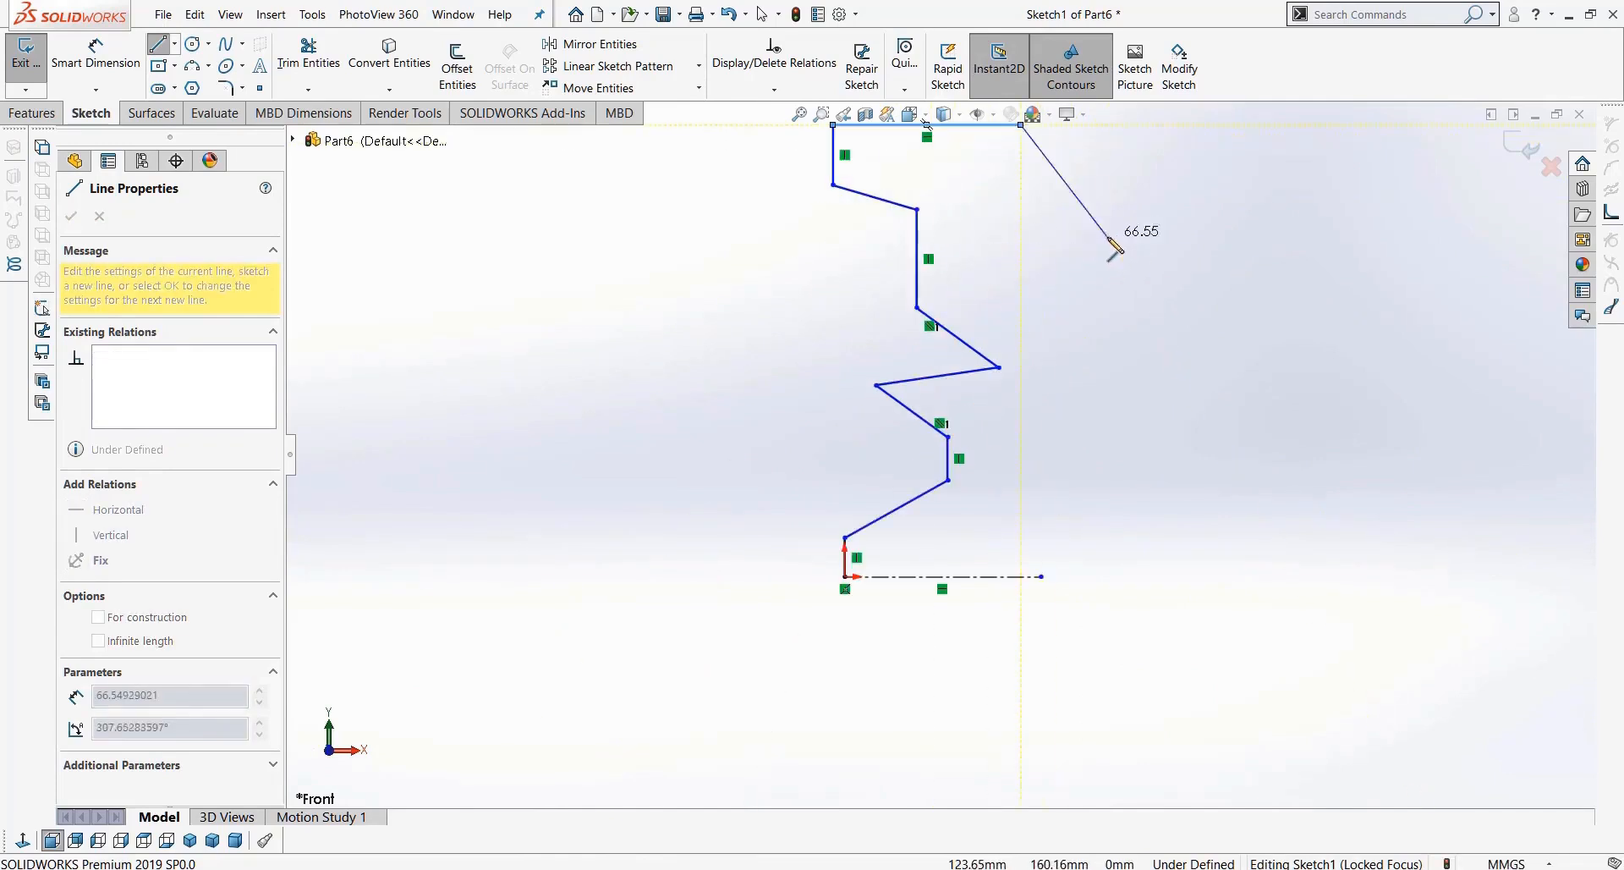
{"action": "key", "text": "Escape"}
{"action": "scroll", "coordinate": [1004, 290], "scroll_direction": "up", "scroll_amount": 1}
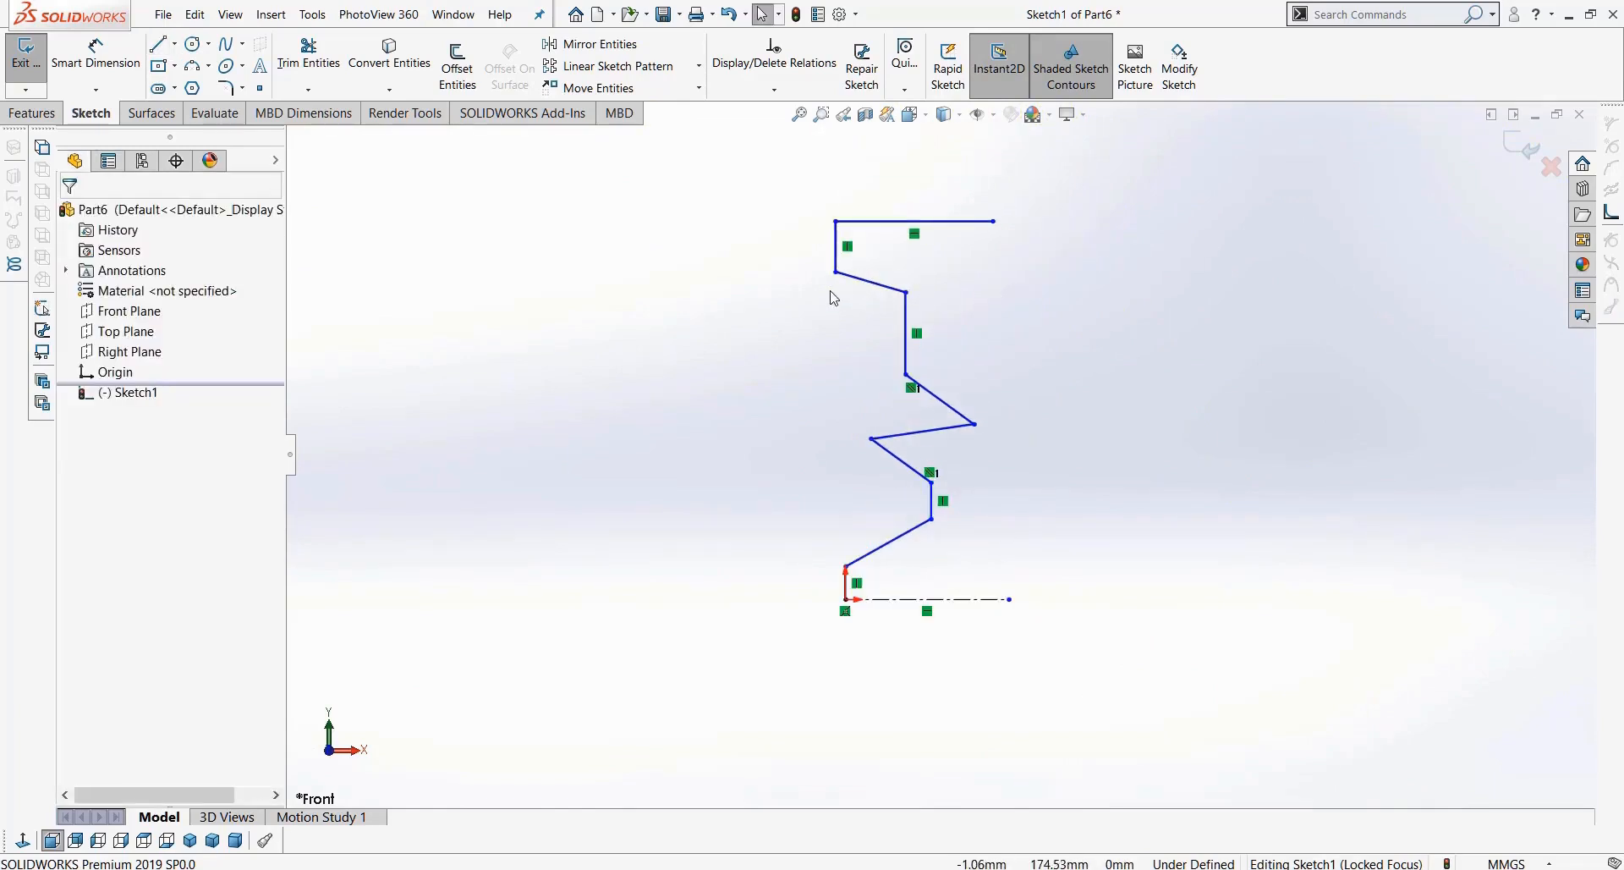
Step: Offset the whole zigzag chain by 10 mm toward the centerline's free-end side, with dimensions added and without cap ends
{"action": "left_click", "coordinate": [458, 67]}
{"action": "mouse_move", "coordinate": [1075, 180]}
{"action": "left_mouse_down"}
{"action": "mouse_move", "coordinate": [751, 580]}
{"action": "mouse_move", "coordinate": [762, 593]}
{"action": "left_mouse_up"}
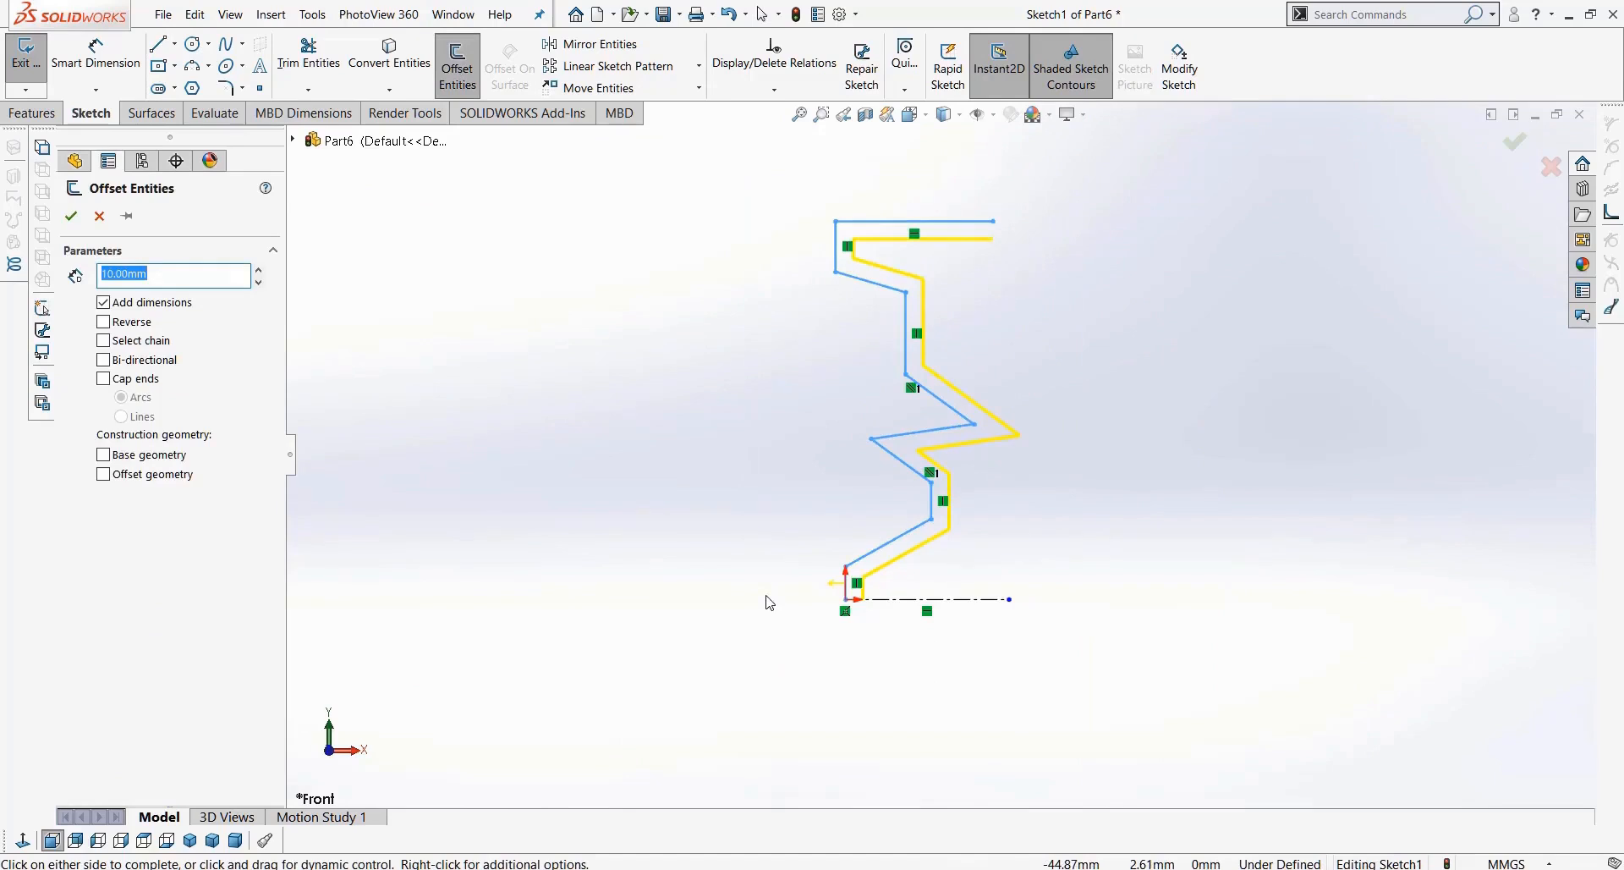
{"action": "left_click", "coordinate": [103, 382]}
{"action": "scroll", "coordinate": [922, 639], "scroll_direction": "down", "scroll_amount": 5}
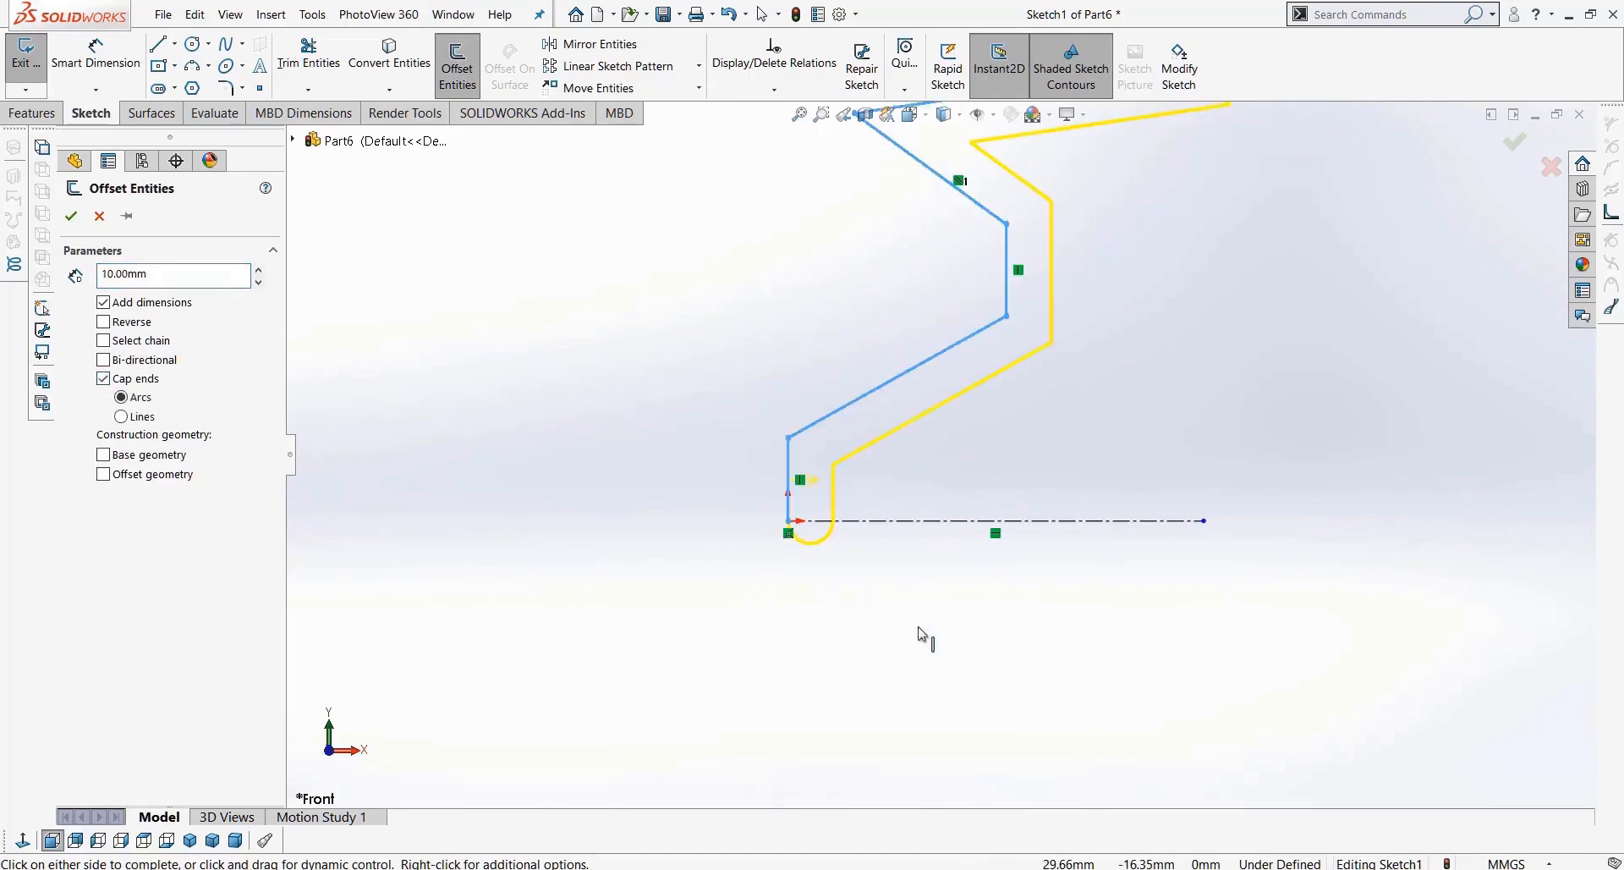
{"action": "left_click", "coordinate": [140, 417]}
{"action": "scroll", "coordinate": [710, 420], "scroll_direction": "up", "scroll_amount": 6}
{"action": "scroll", "coordinate": [1057, 176], "scroll_direction": "down", "scroll_amount": 2}
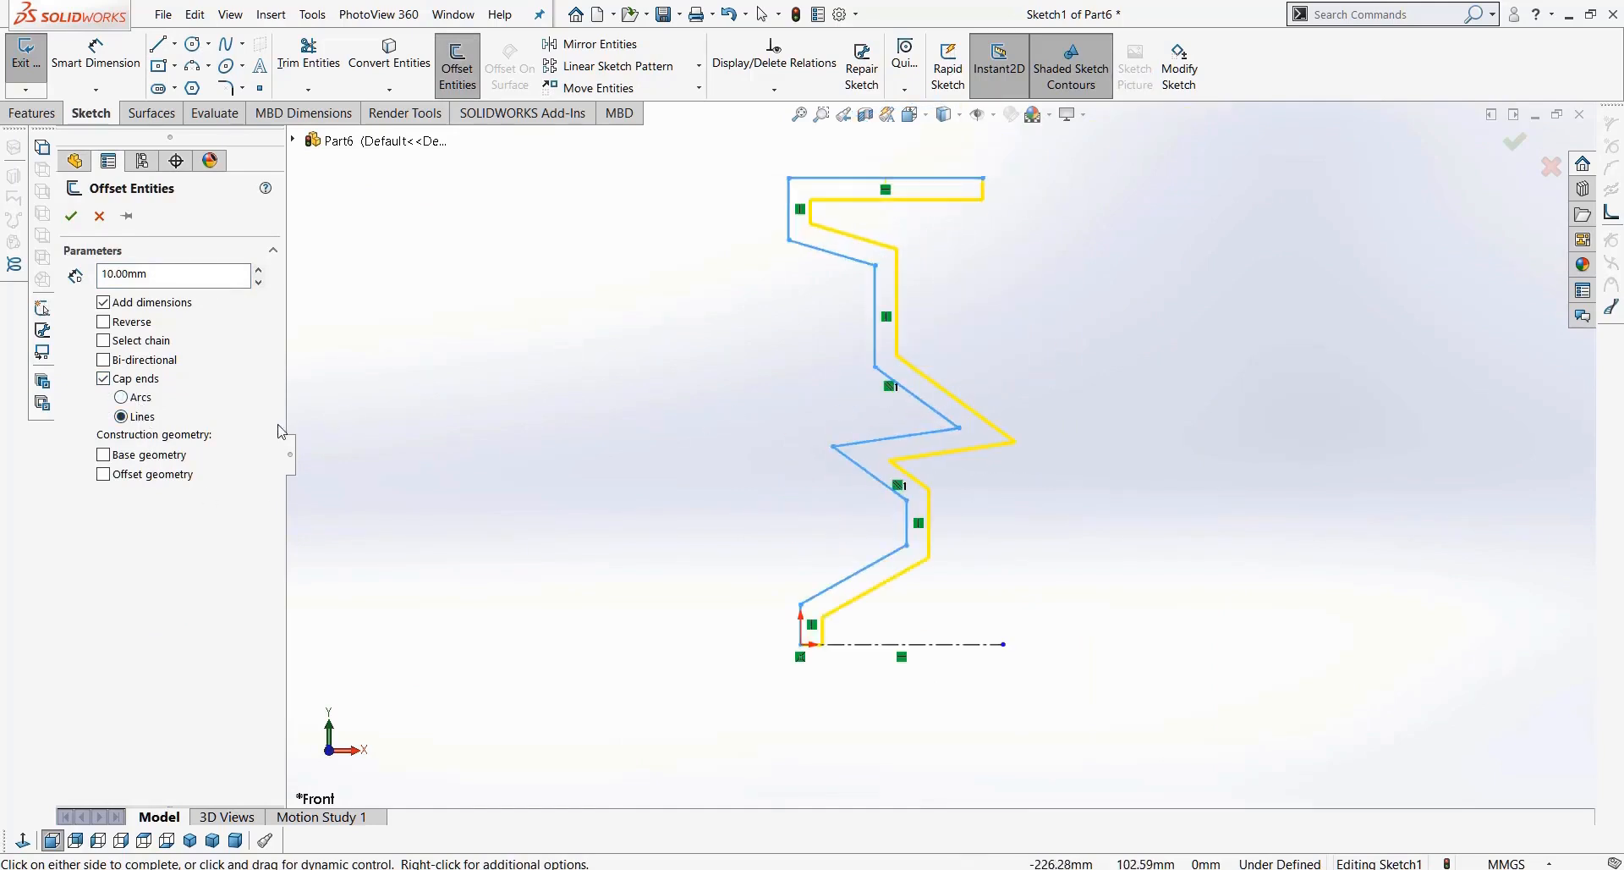
{"action": "left_click", "coordinate": [104, 378]}
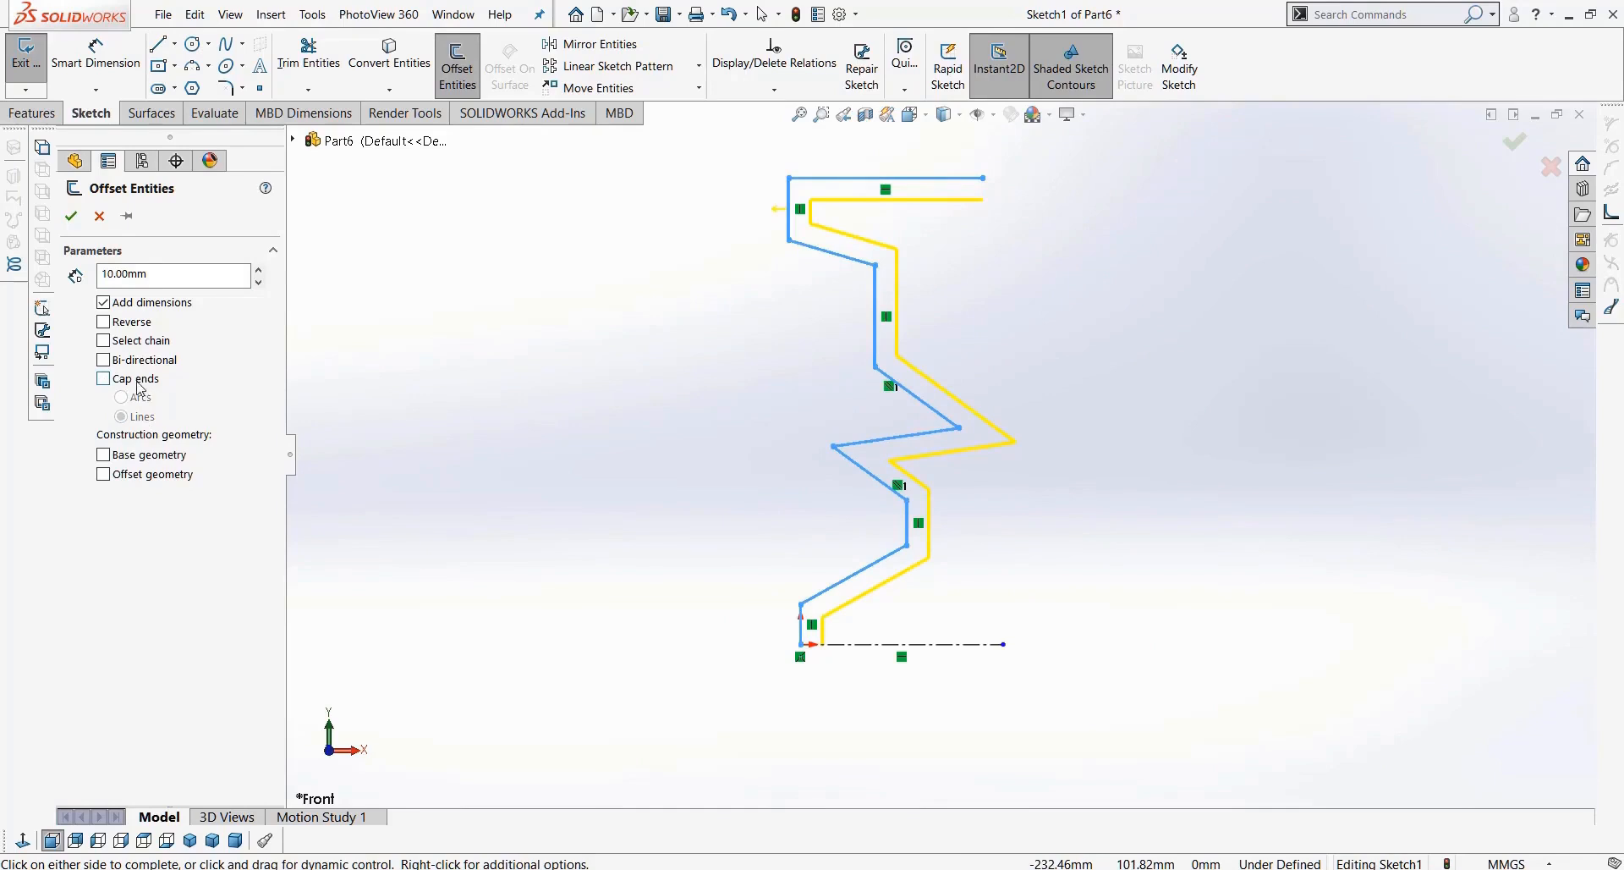
{"action": "left_click", "coordinate": [71, 216]}
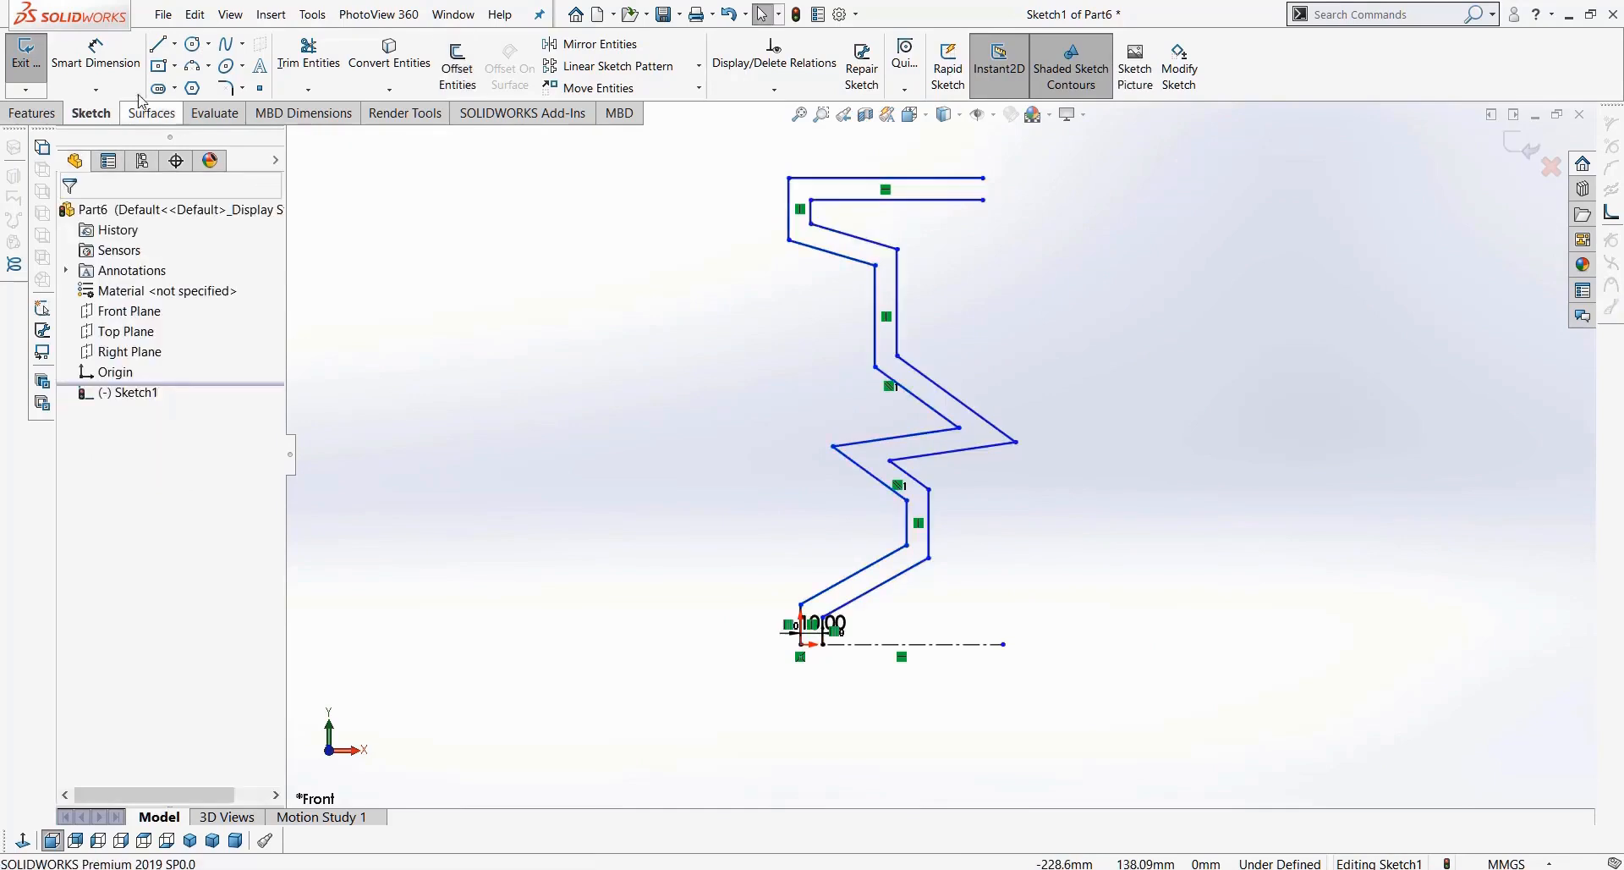
Step: Close the profile with a short line at the upper open end and another at the origin end between the original and offset chains
{"action": "left_click", "coordinate": [158, 43]}
{"action": "left_click", "coordinate": [983, 178]}
{"action": "left_click", "coordinate": [983, 200]}
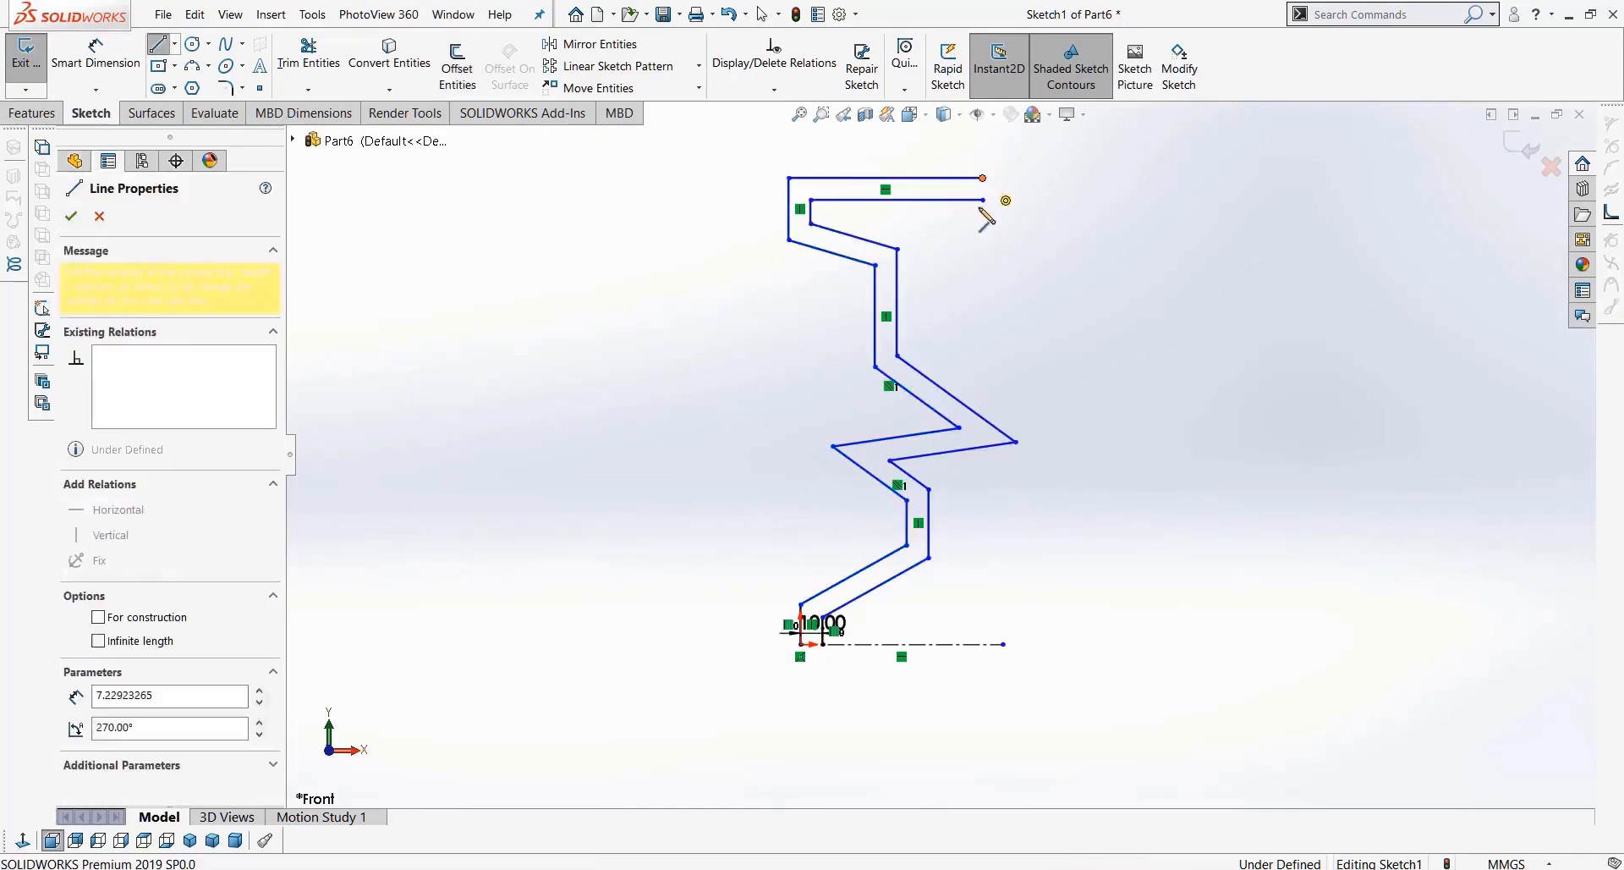
{"action": "scroll", "coordinate": [760, 726], "scroll_direction": "down", "scroll_amount": 5}
{"action": "left_click", "coordinate": [921, 518]}
{"action": "left_click", "coordinate": [867, 519]}
{"action": "scroll", "coordinate": [871, 599], "scroll_direction": "up", "scroll_amount": 3}
{"action": "scroll", "coordinate": [931, 482], "scroll_direction": "up", "scroll_amount": 3}
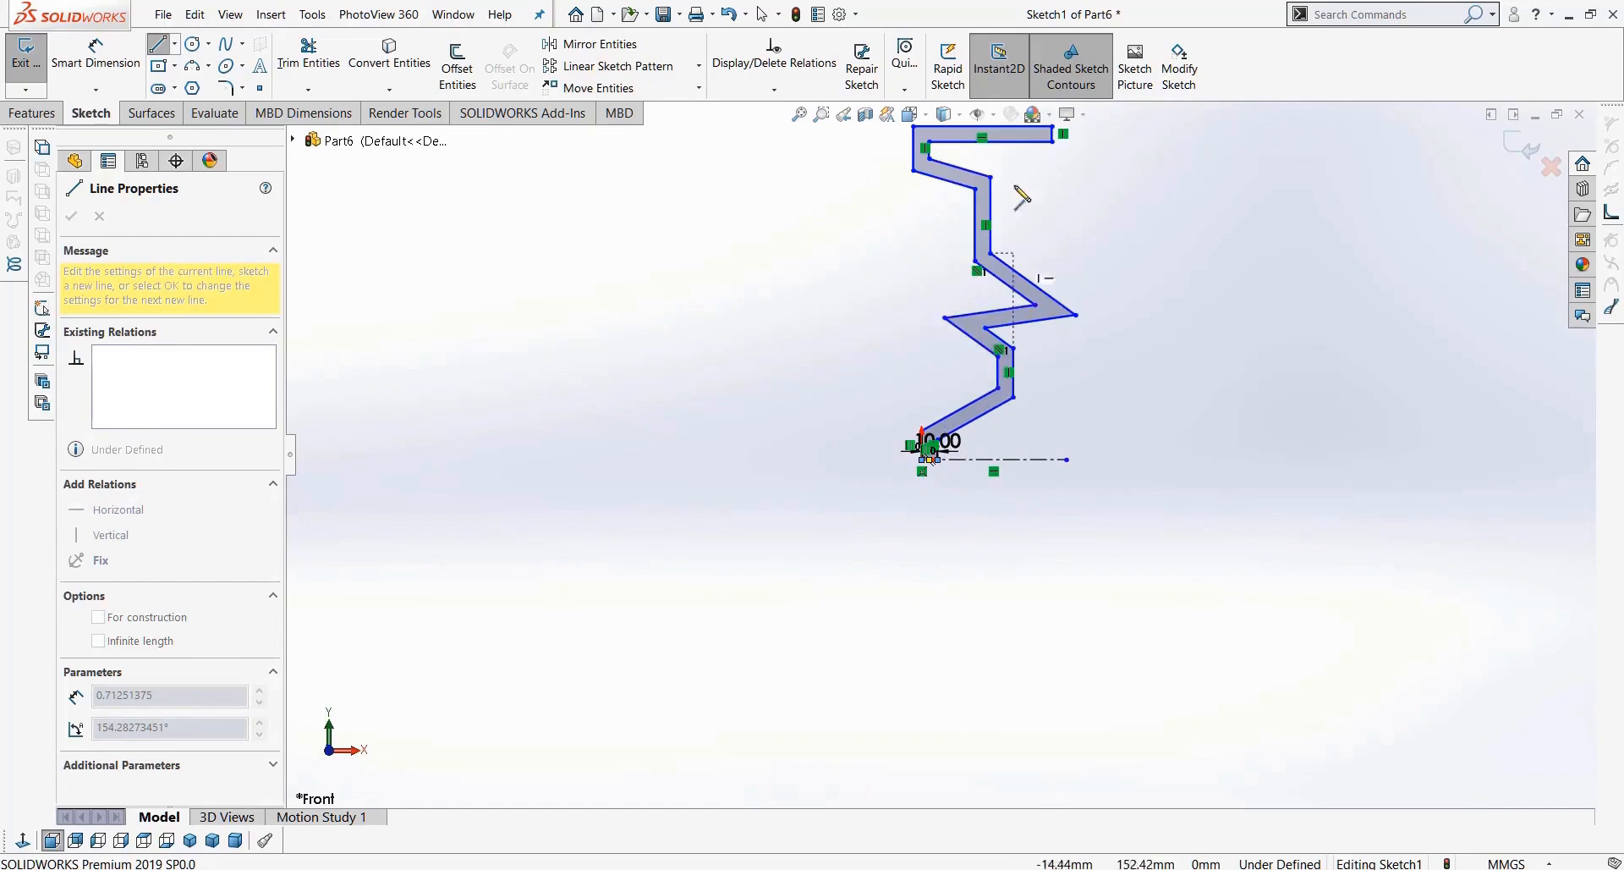
{"action": "scroll", "coordinate": [797, 373], "scroll_direction": "up", "scroll_amount": 3}
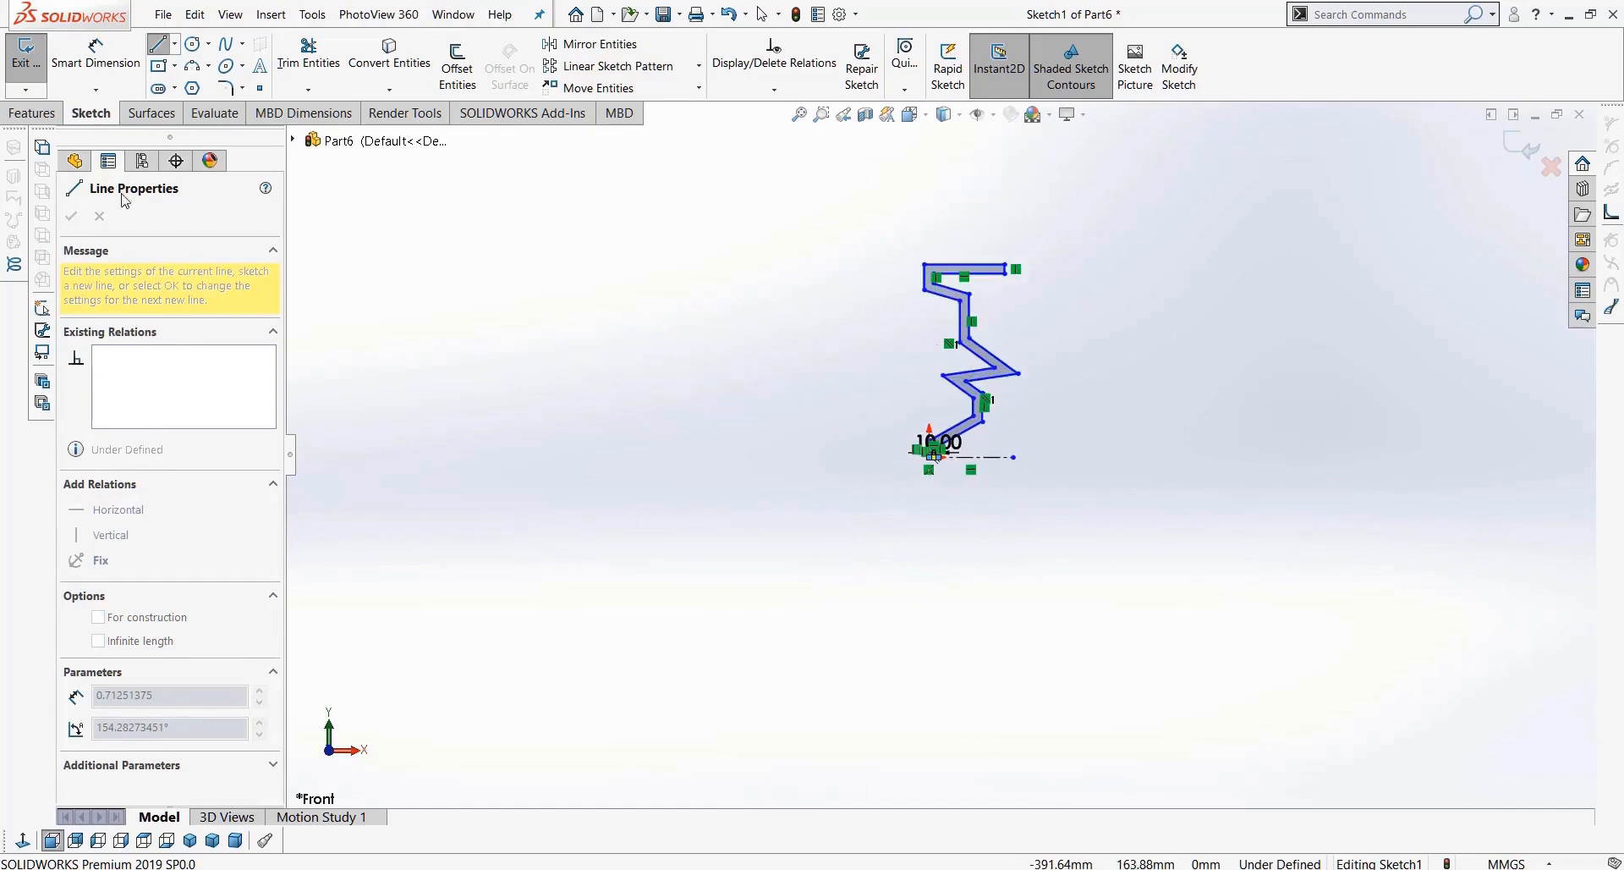
Step: Revolve the closed zigzag profile about the horizontal centerline into a solid, and view its stepped face
{"action": "left_click", "coordinate": [32, 114]}
{"action": "left_click", "coordinate": [95, 64]}
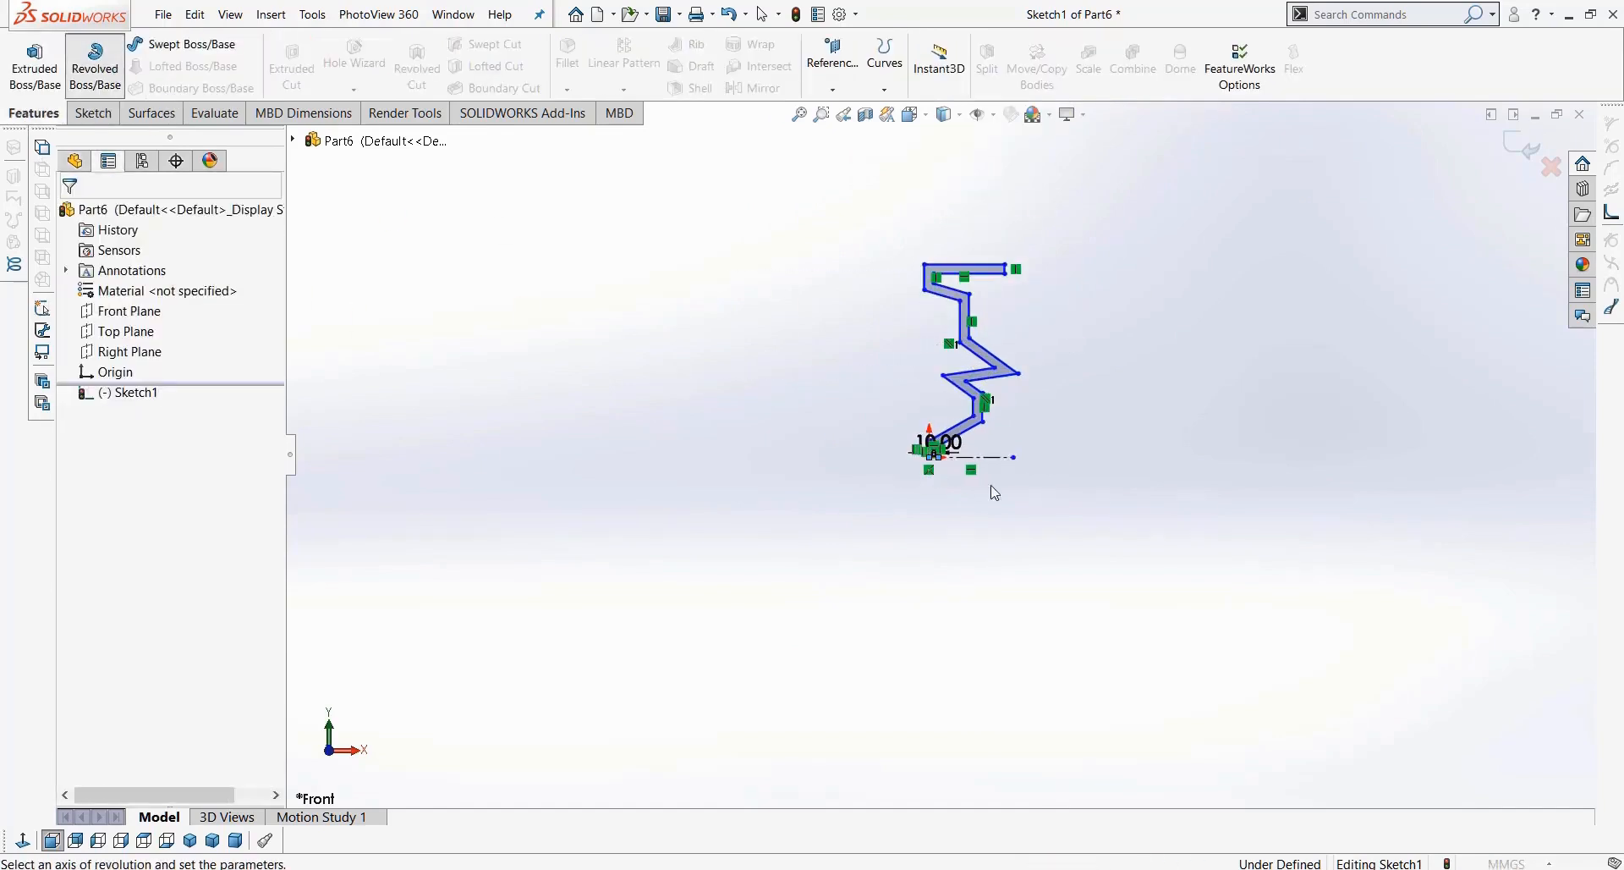
{"action": "key", "text": "Return"}
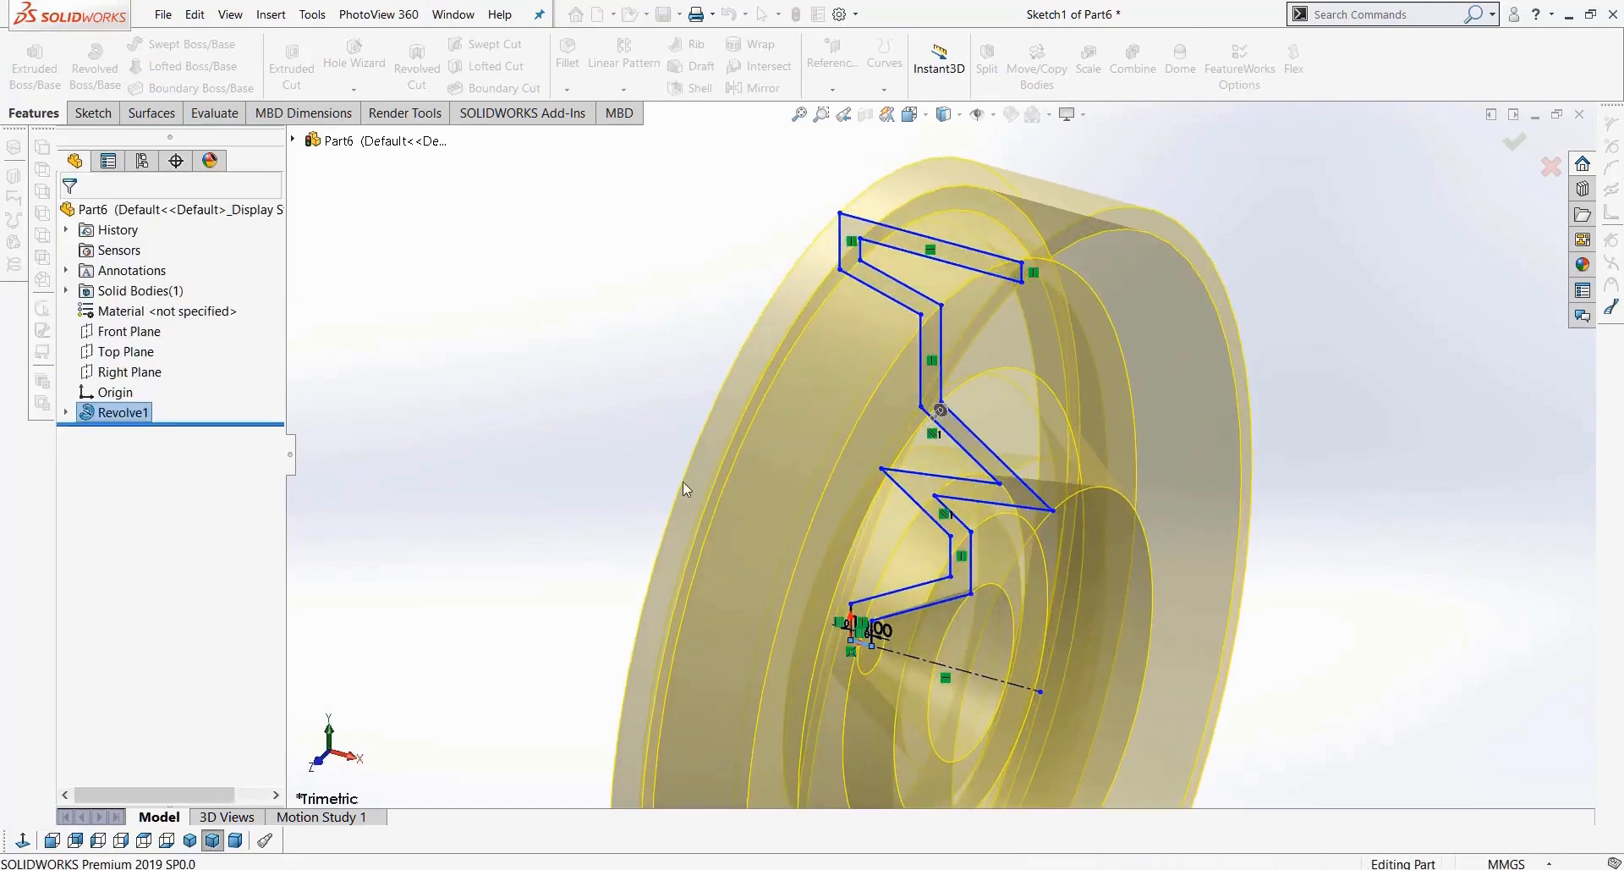
{"action": "middle_click_drag", "start_coordinate": [684, 489], "coordinate": [1186, 619]}
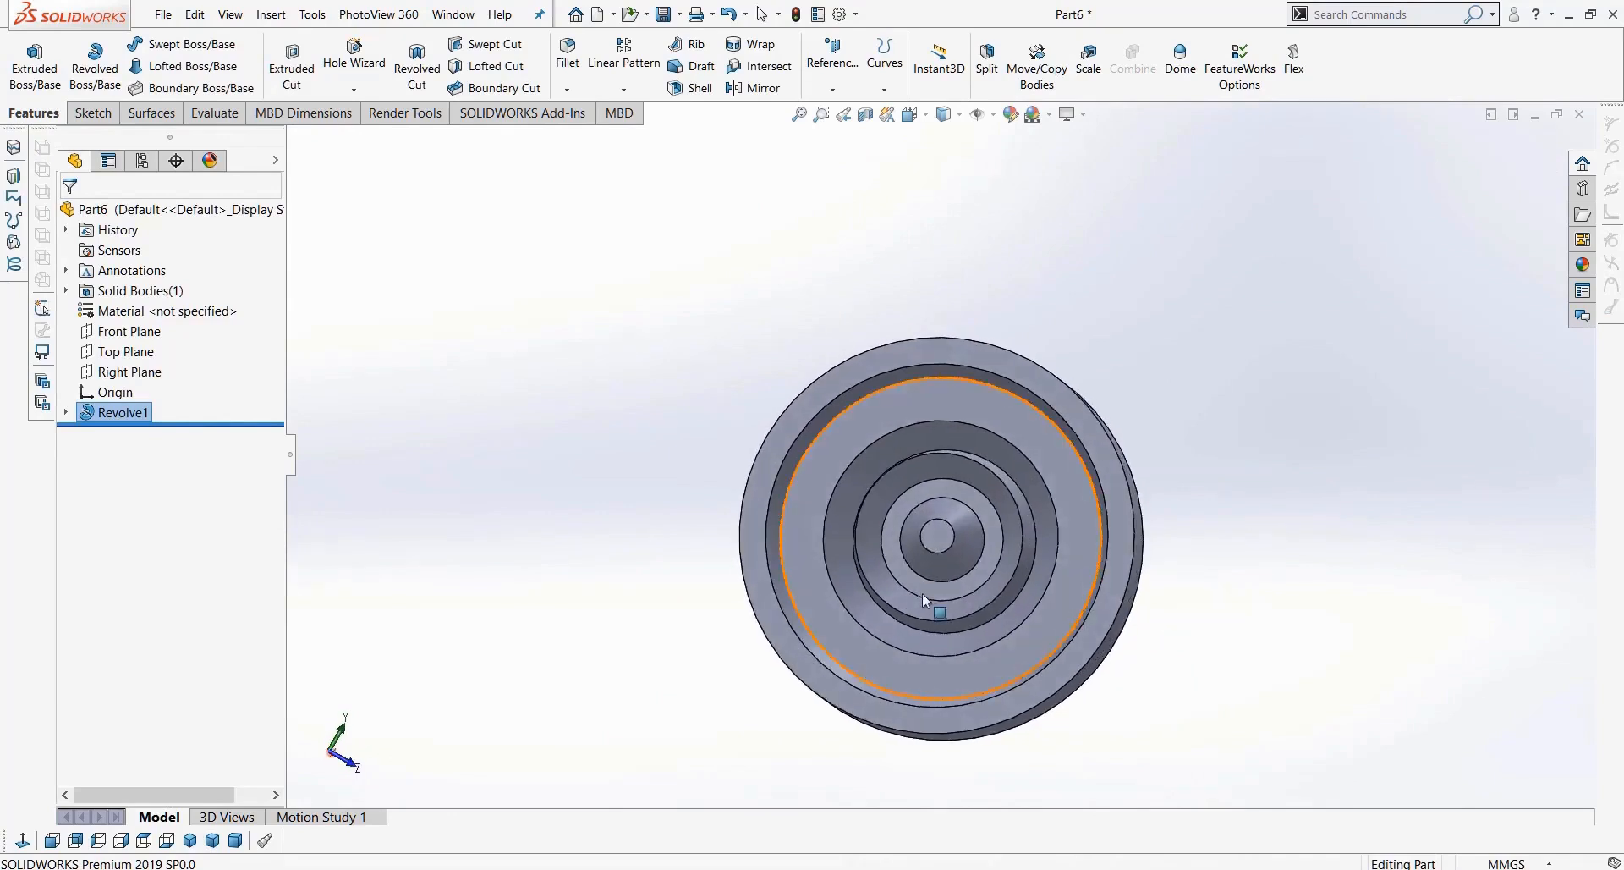
{"action": "scroll", "coordinate": [923, 593], "scroll_direction": "down", "scroll_amount": 5}
{"action": "scroll", "coordinate": [965, 449], "scroll_direction": "up", "scroll_amount": 5}
Step: Start a sketch on the small central face and draw a vertical centerline about 254 mm long upward from the origin
{"action": "left_click", "coordinate": [976, 391]}
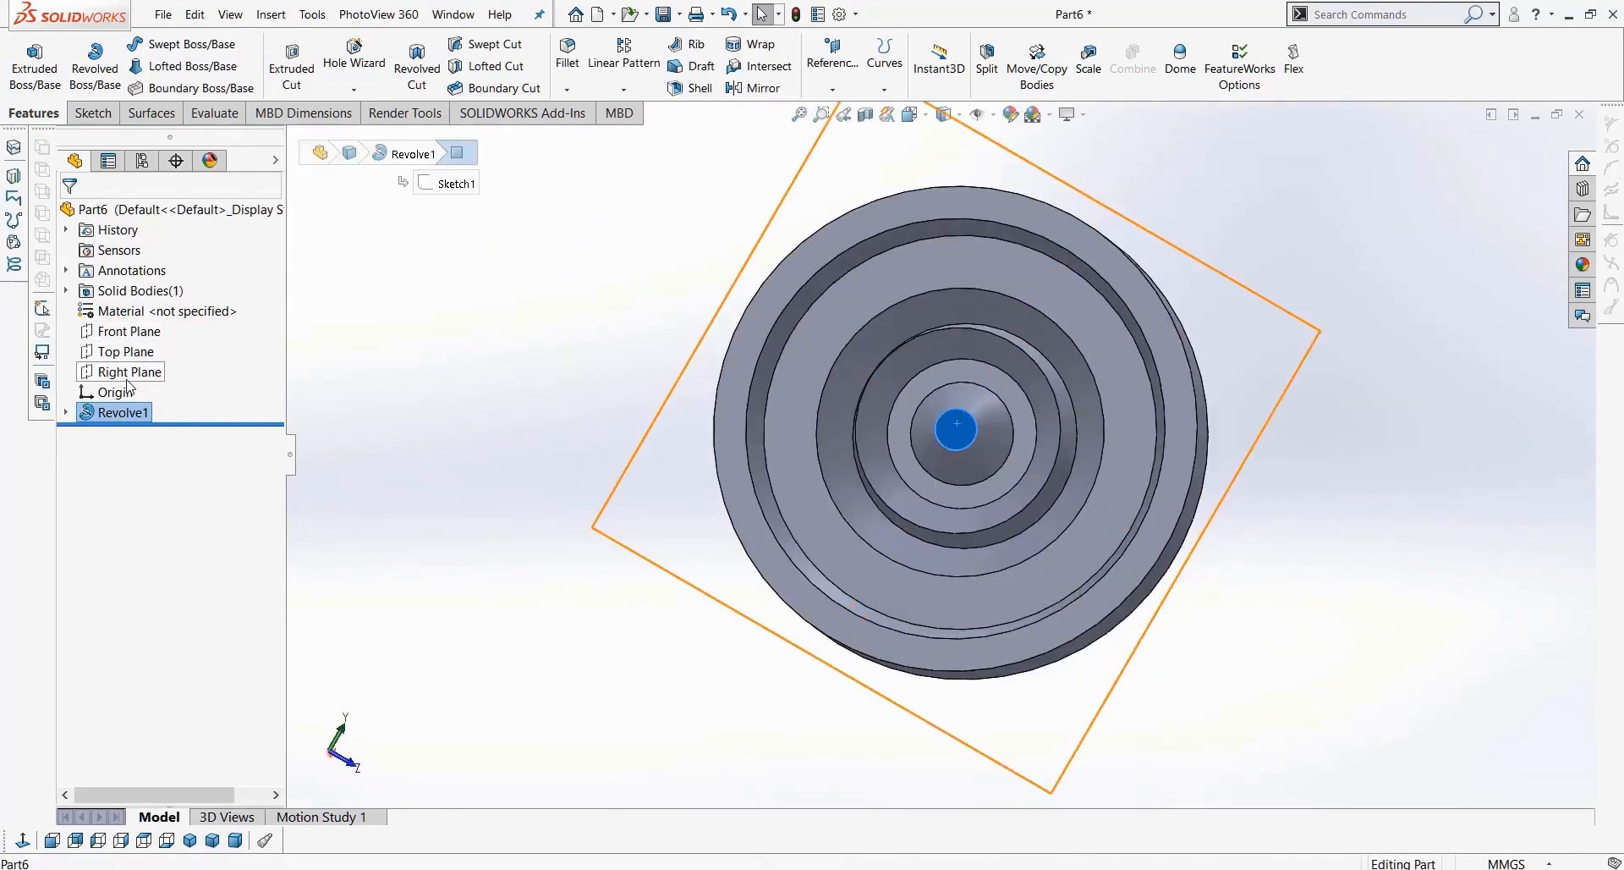
{"action": "left_click", "coordinate": [98, 840]}
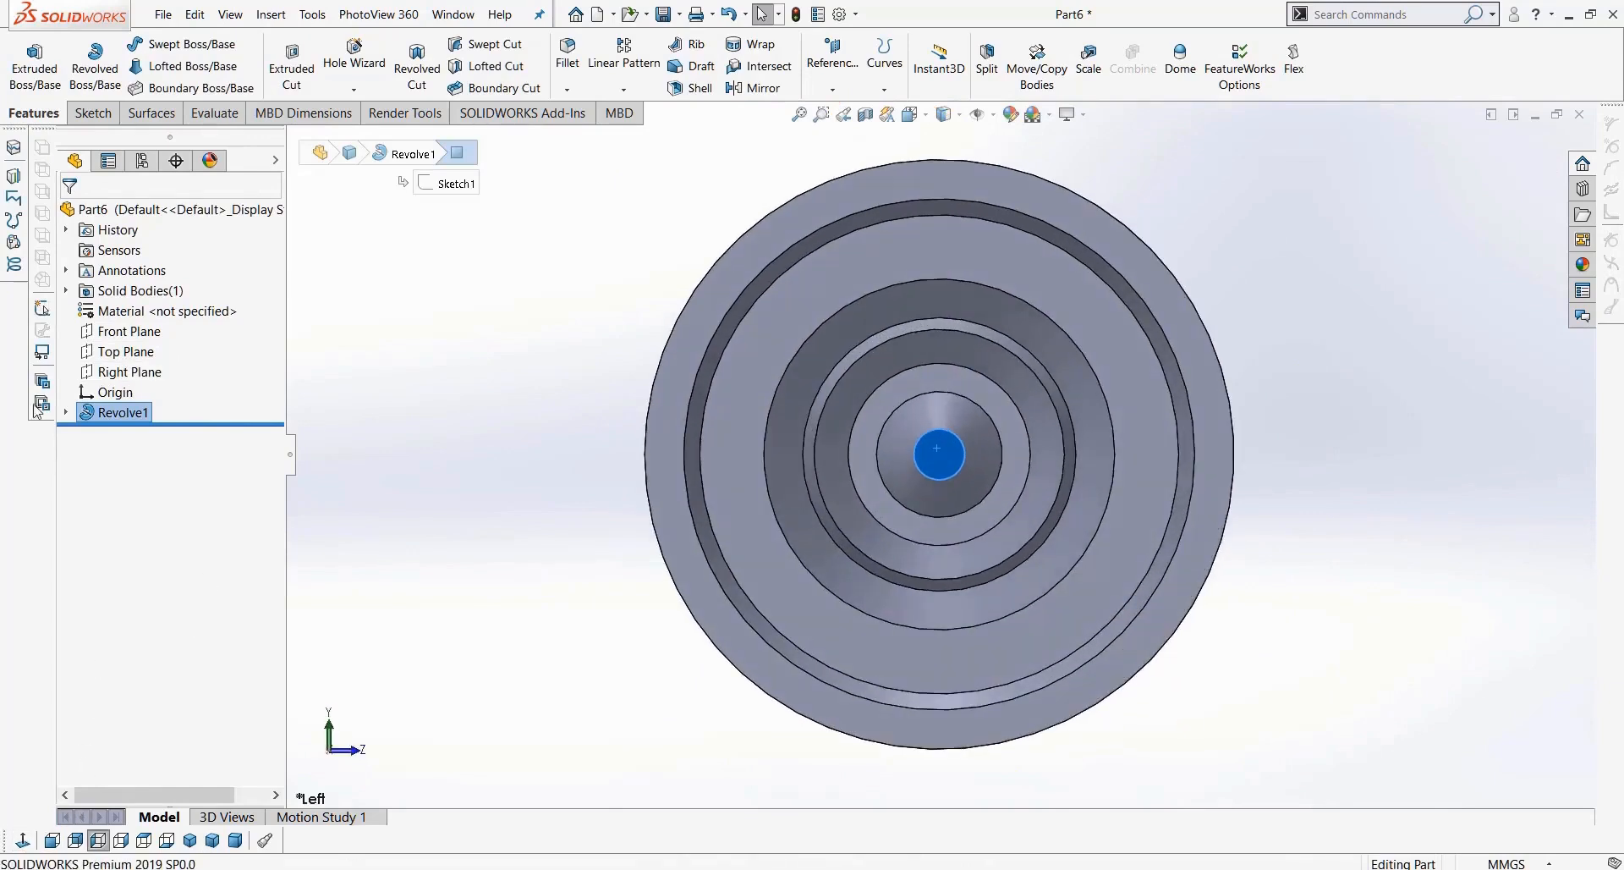
{"action": "left_click", "coordinate": [79, 117]}
{"action": "left_click", "coordinate": [29, 62]}
{"action": "left_click", "coordinate": [174, 45]}
{"action": "left_click", "coordinate": [206, 88]}
{"action": "left_click", "coordinate": [939, 455]}
{"action": "scroll", "coordinate": [939, 454], "scroll_direction": "up", "scroll_amount": 1}
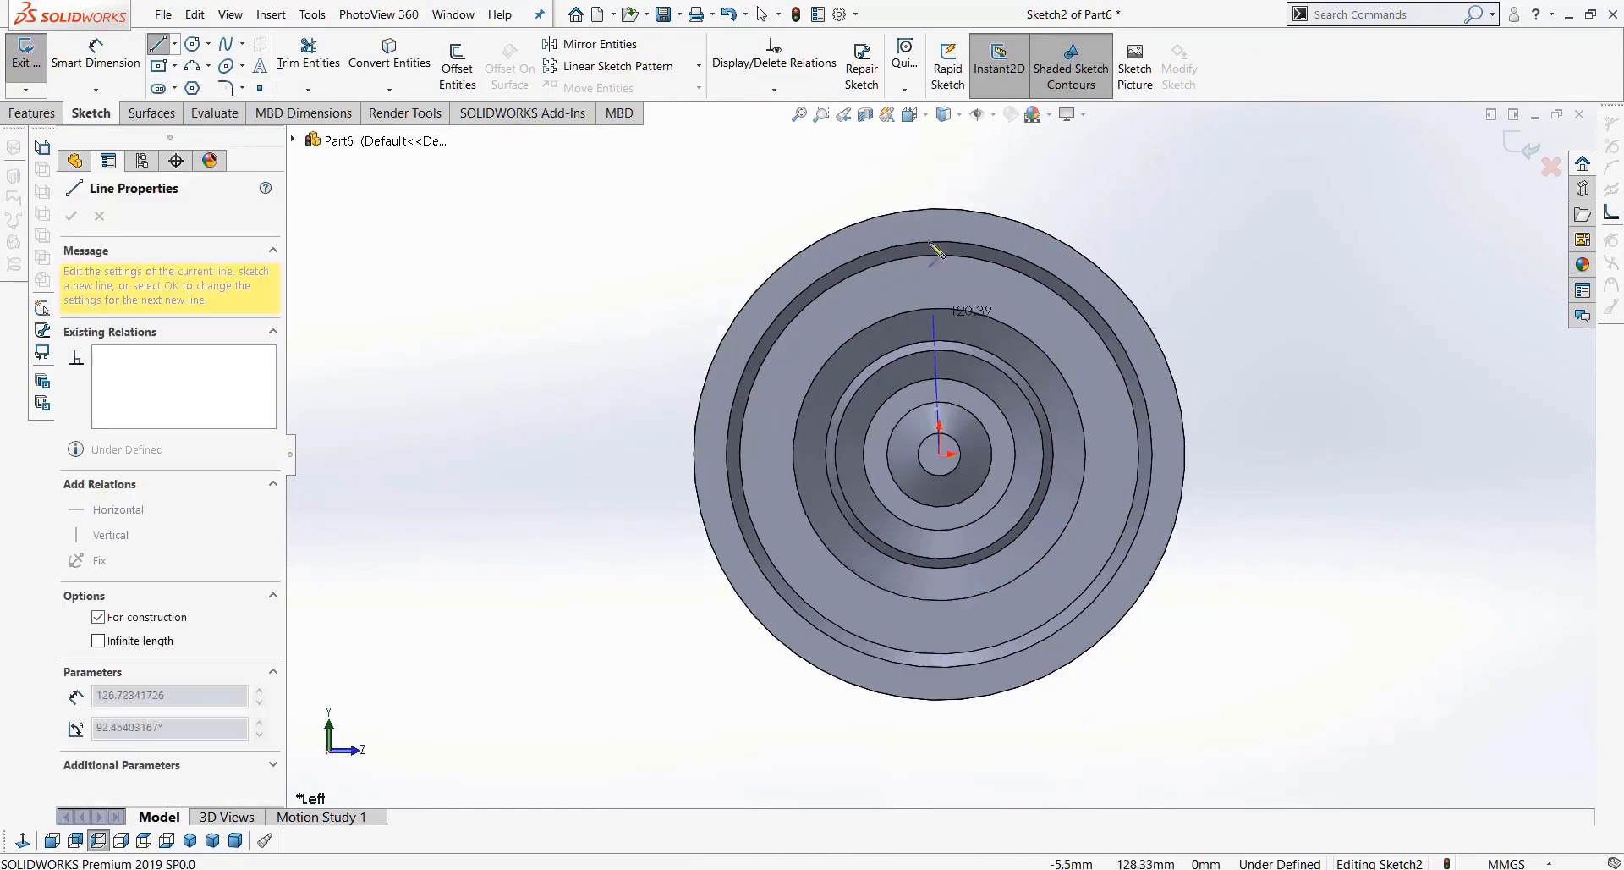
{"action": "left_click", "coordinate": [939, 160]}
{"action": "key", "text": "Escape"}
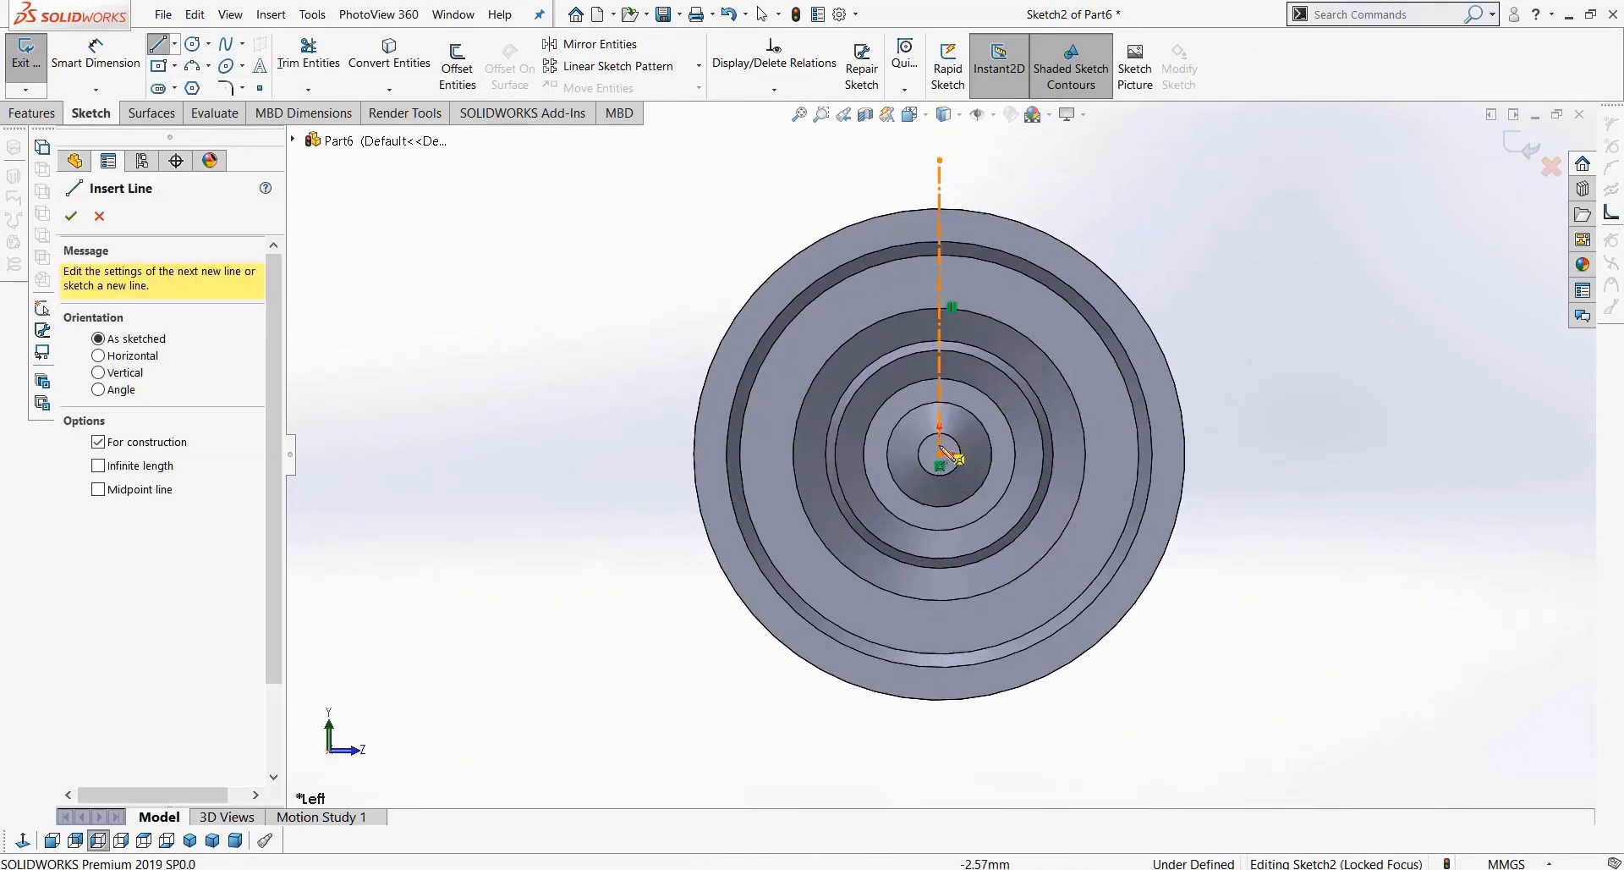
Step: Draw a second, tilted centerline from the origin and dimension its angle to the vertical centerline as 15°
{"action": "left_click", "coordinate": [939, 454]}
{"action": "left_click", "coordinate": [1104, 160]}
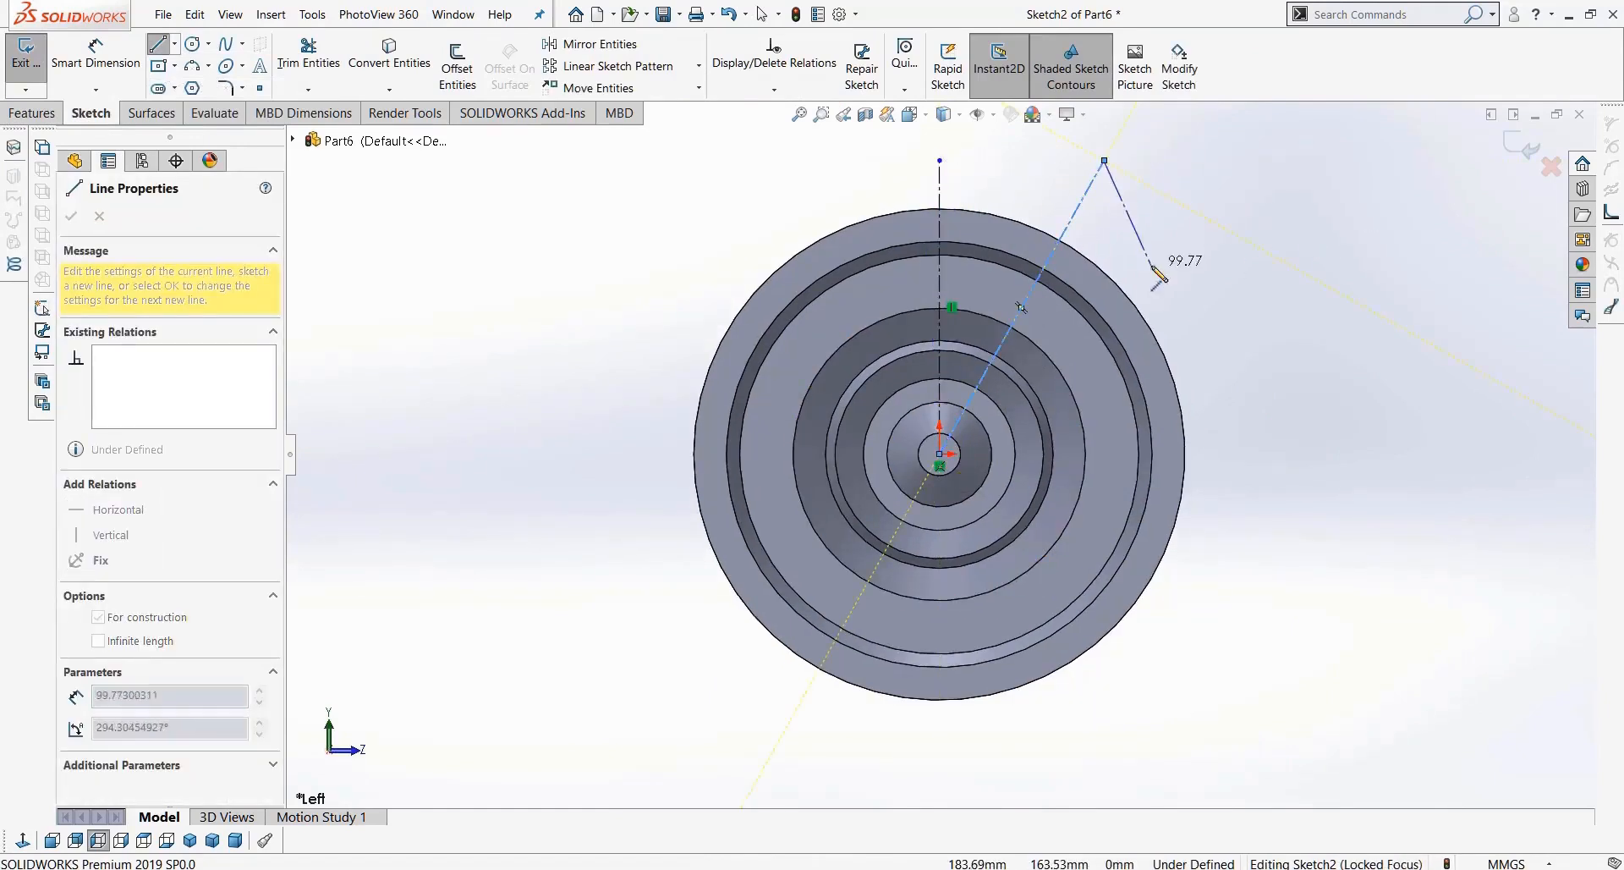
{"action": "key", "text": "Escape"}
{"action": "left_click", "coordinate": [112, 71]}
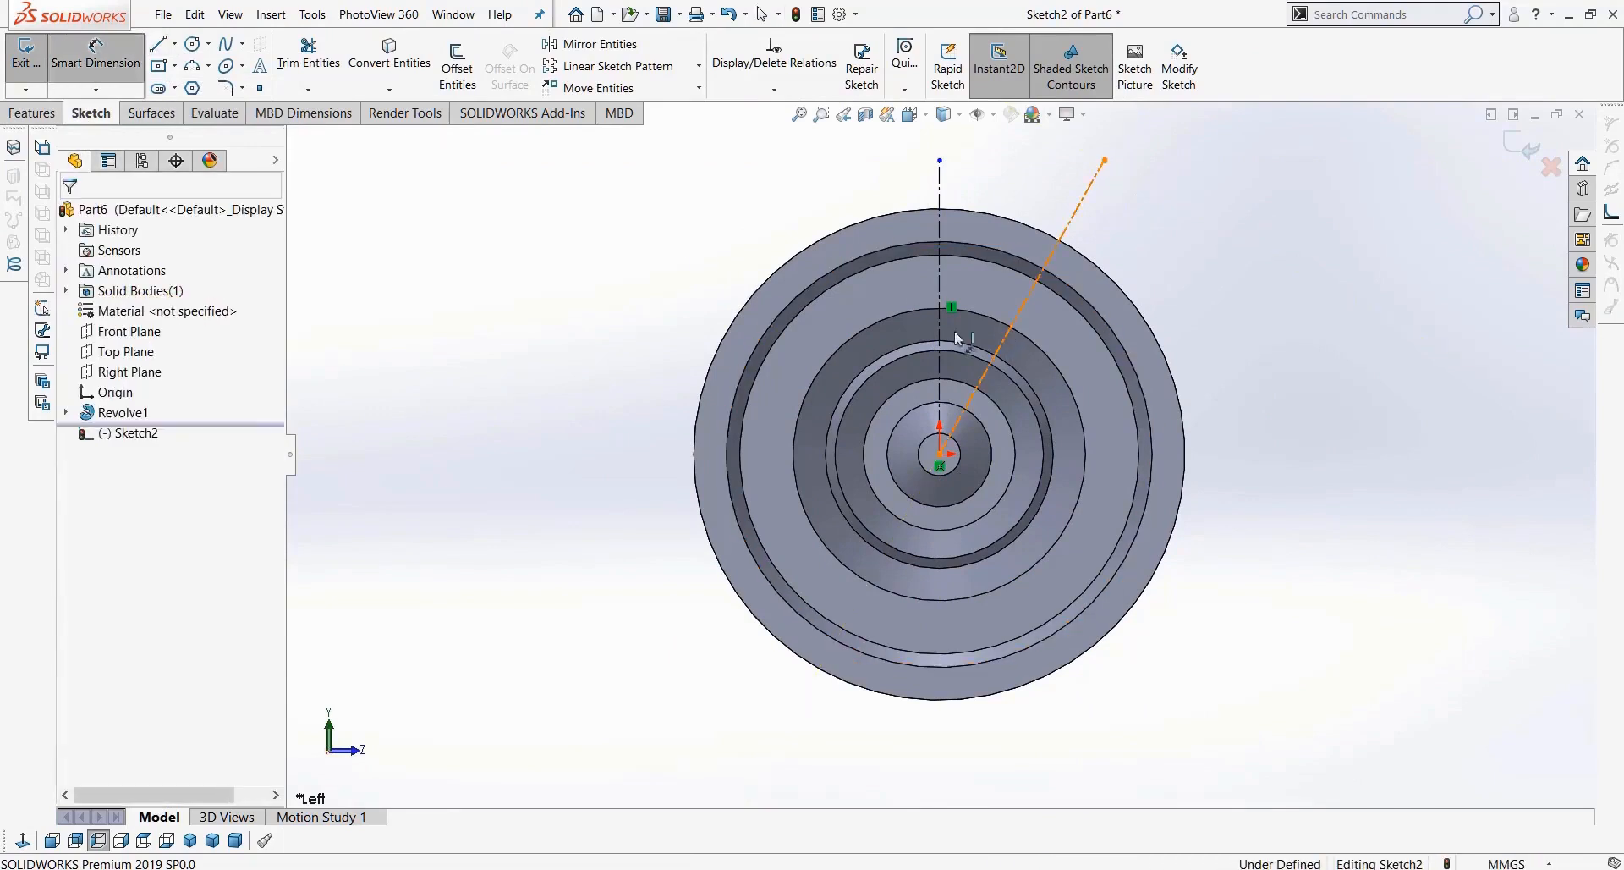
{"action": "left_click", "coordinate": [1003, 338]}
{"action": "left_click", "coordinate": [937, 323]}
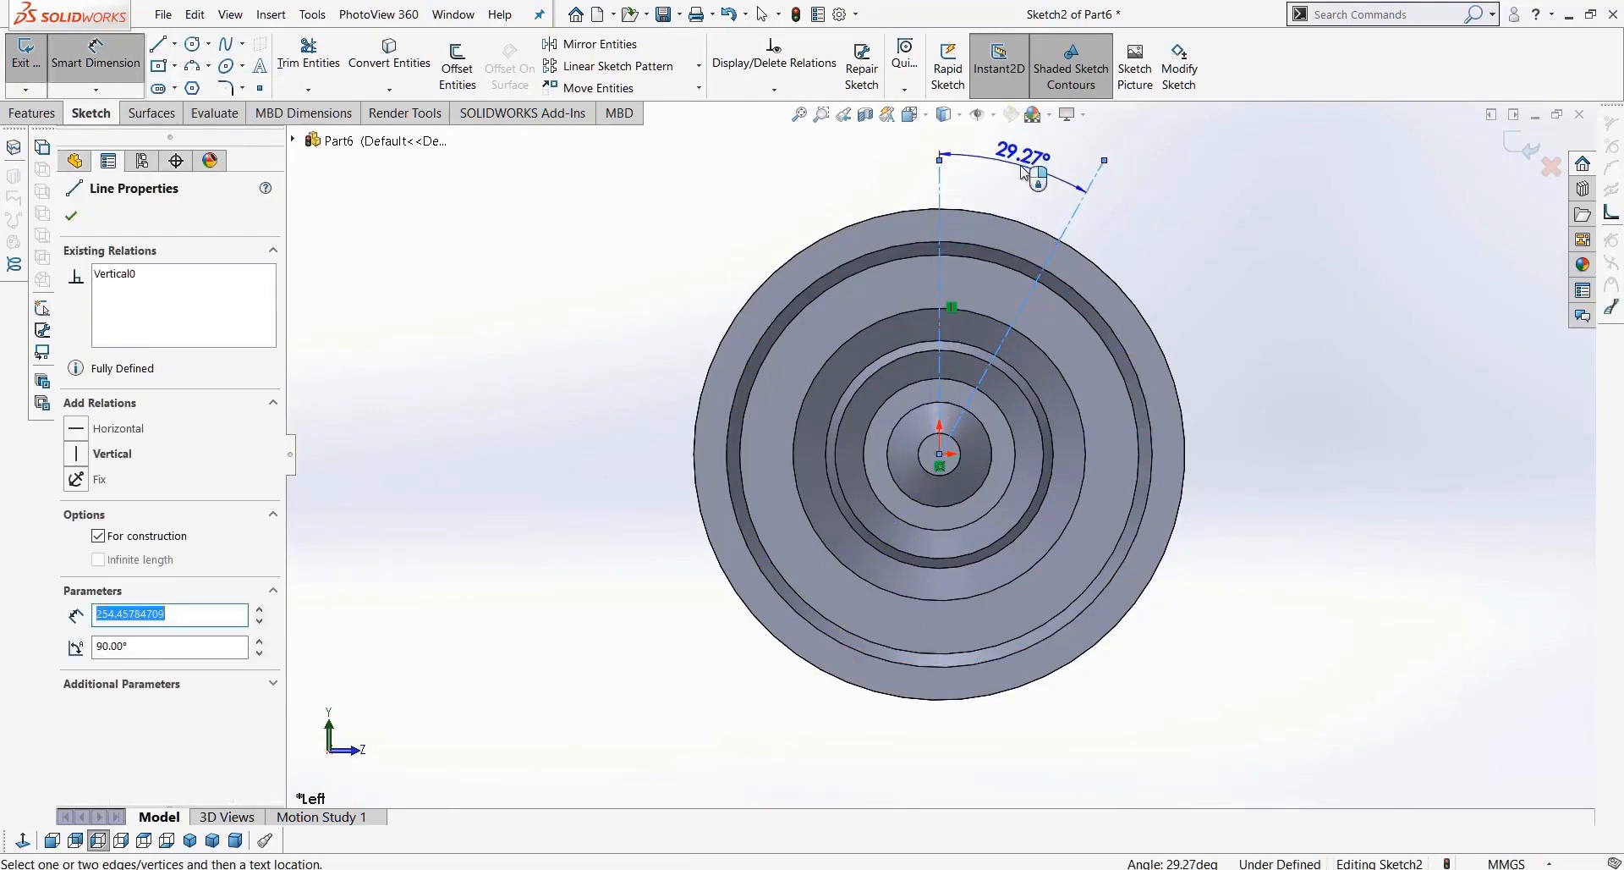
{"action": "left_click", "coordinate": [1024, 173]}
{"action": "type", "text": "18"}
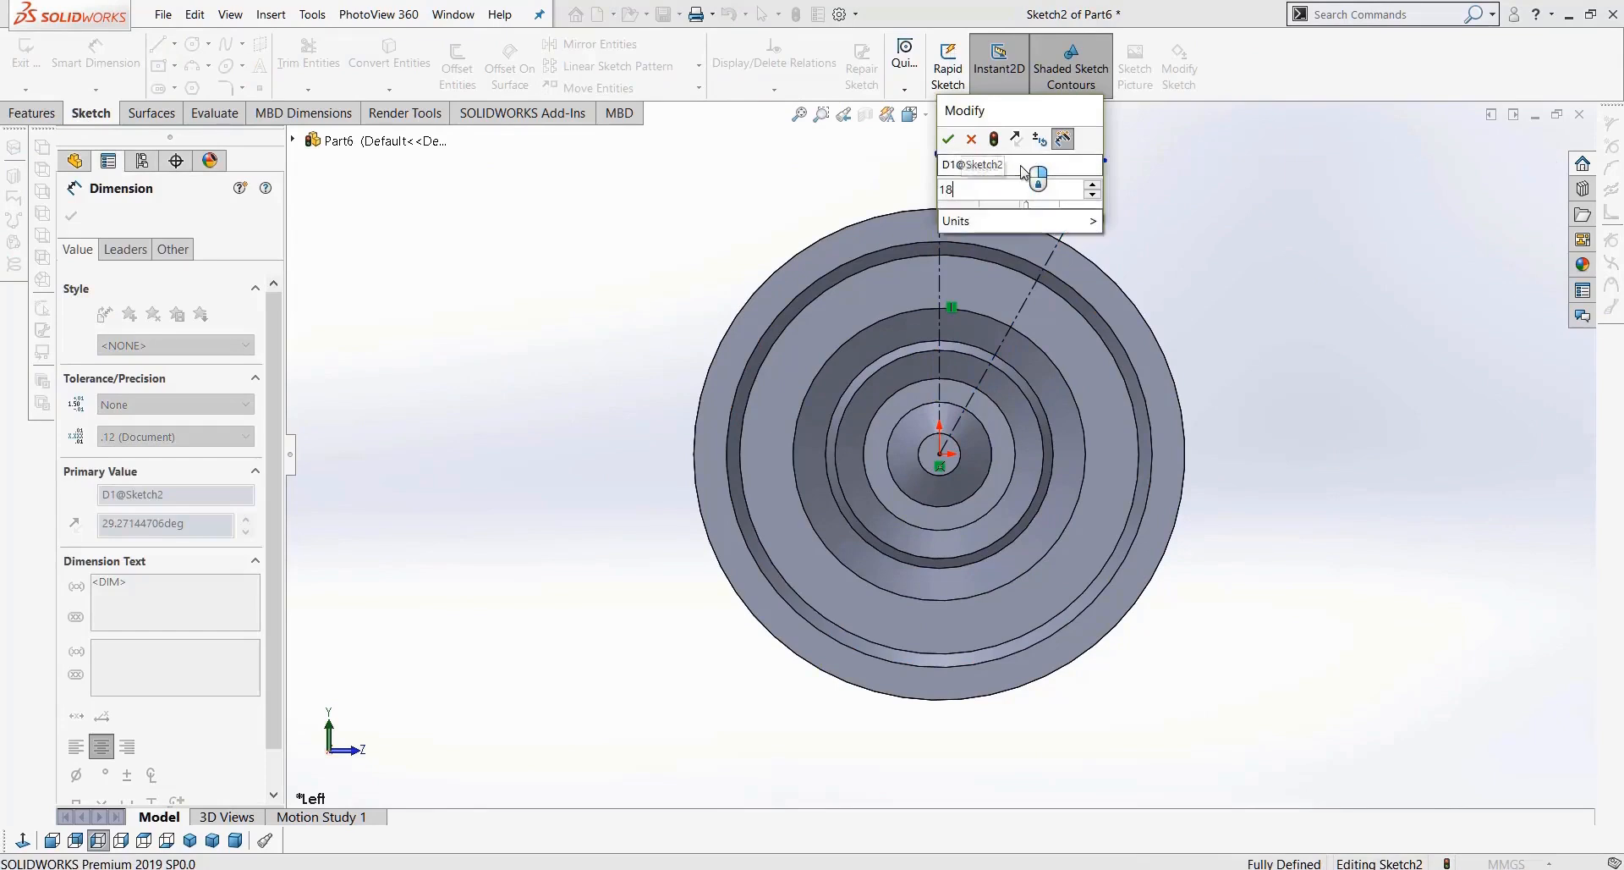
{"action": "key", "text": "Return"}
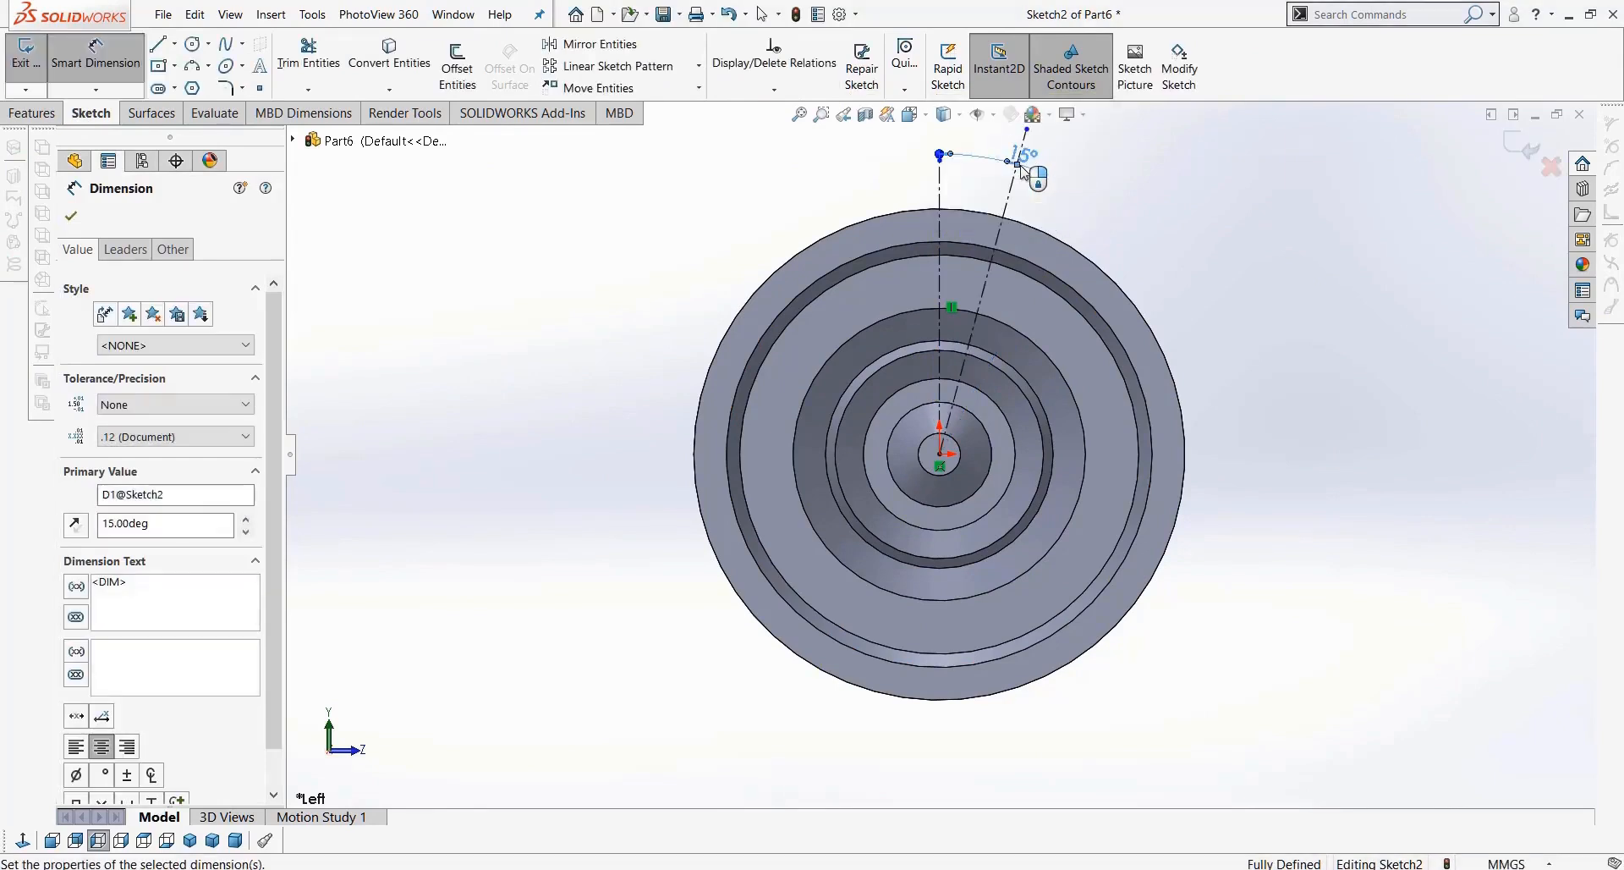
Step: Draw a solid line along the tilted centerline, from just outside the central face out to the wide flat ring
{"action": "scroll", "coordinate": [1031, 322], "scroll_direction": "down", "scroll_amount": 3}
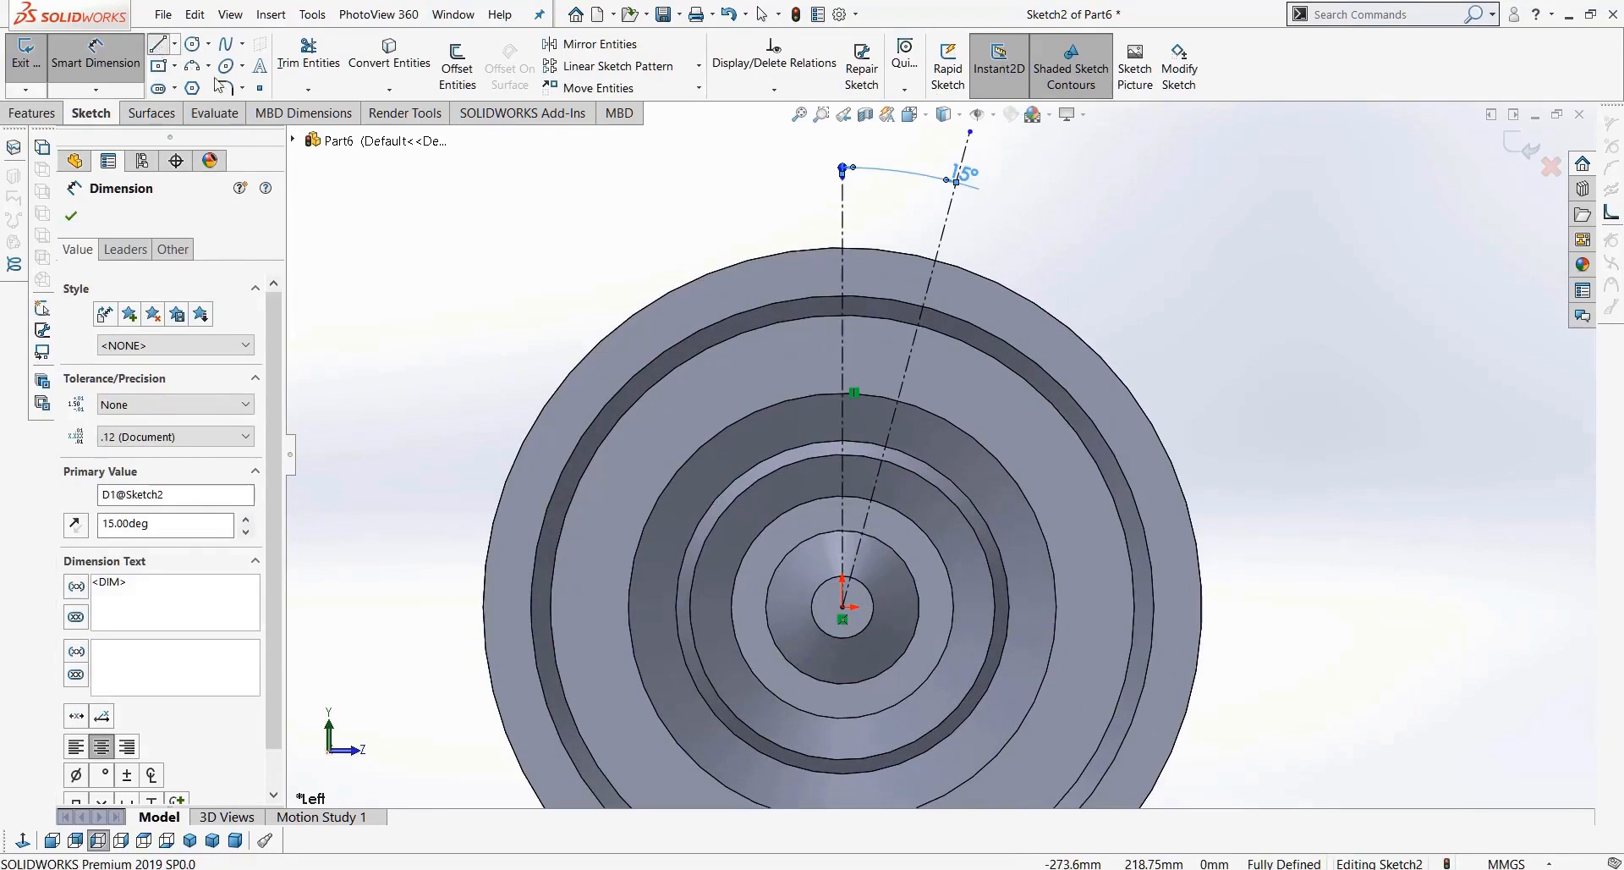
{"action": "left_click", "coordinate": [158, 49]}
{"action": "scroll", "coordinate": [865, 538], "scroll_direction": "down", "scroll_amount": 2}
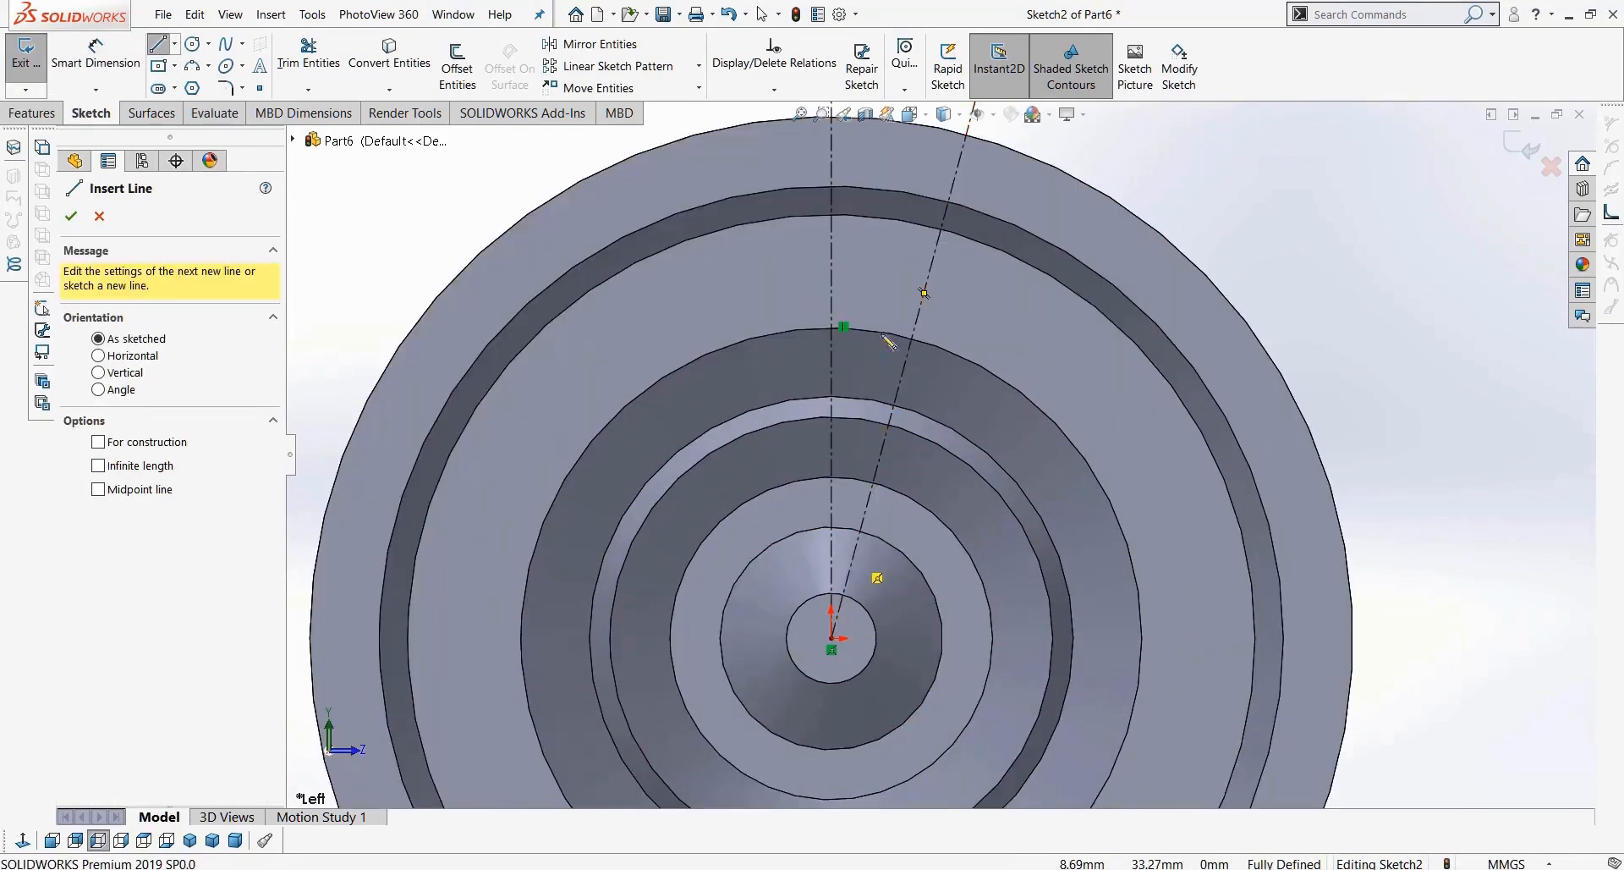
{"action": "left_click", "coordinate": [852, 557]}
{"action": "left_click", "coordinate": [931, 264]}
{"action": "key", "text": "Escape"}
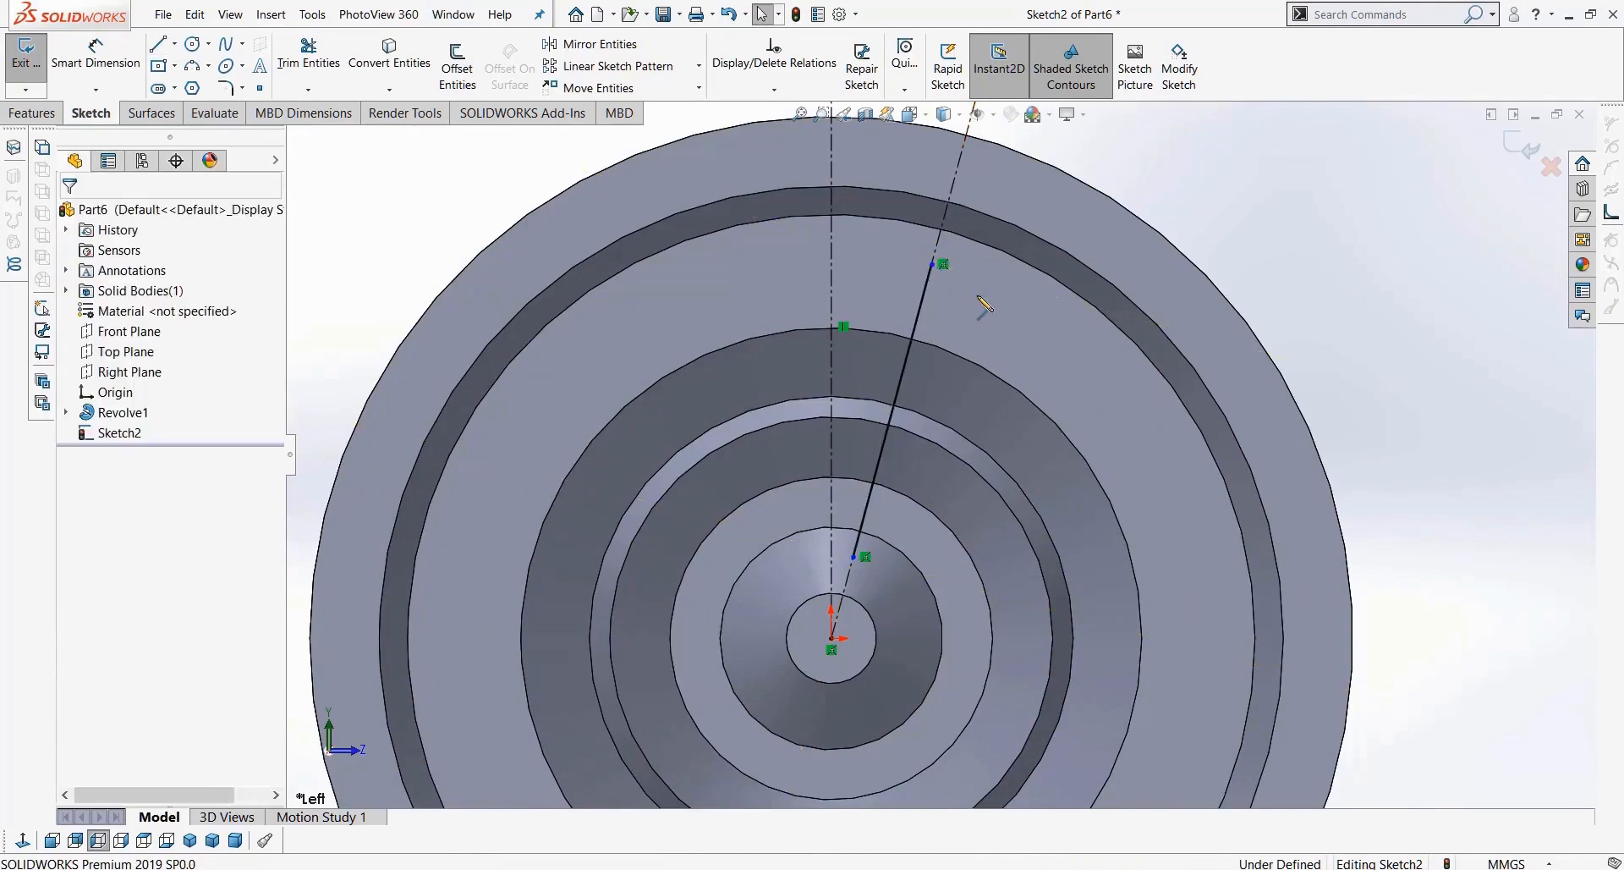
Step: Draw two circles centred on the origin through the solid line's endpoints, with radii of about 158 mm and 34 mm
{"action": "left_click", "coordinate": [193, 43]}
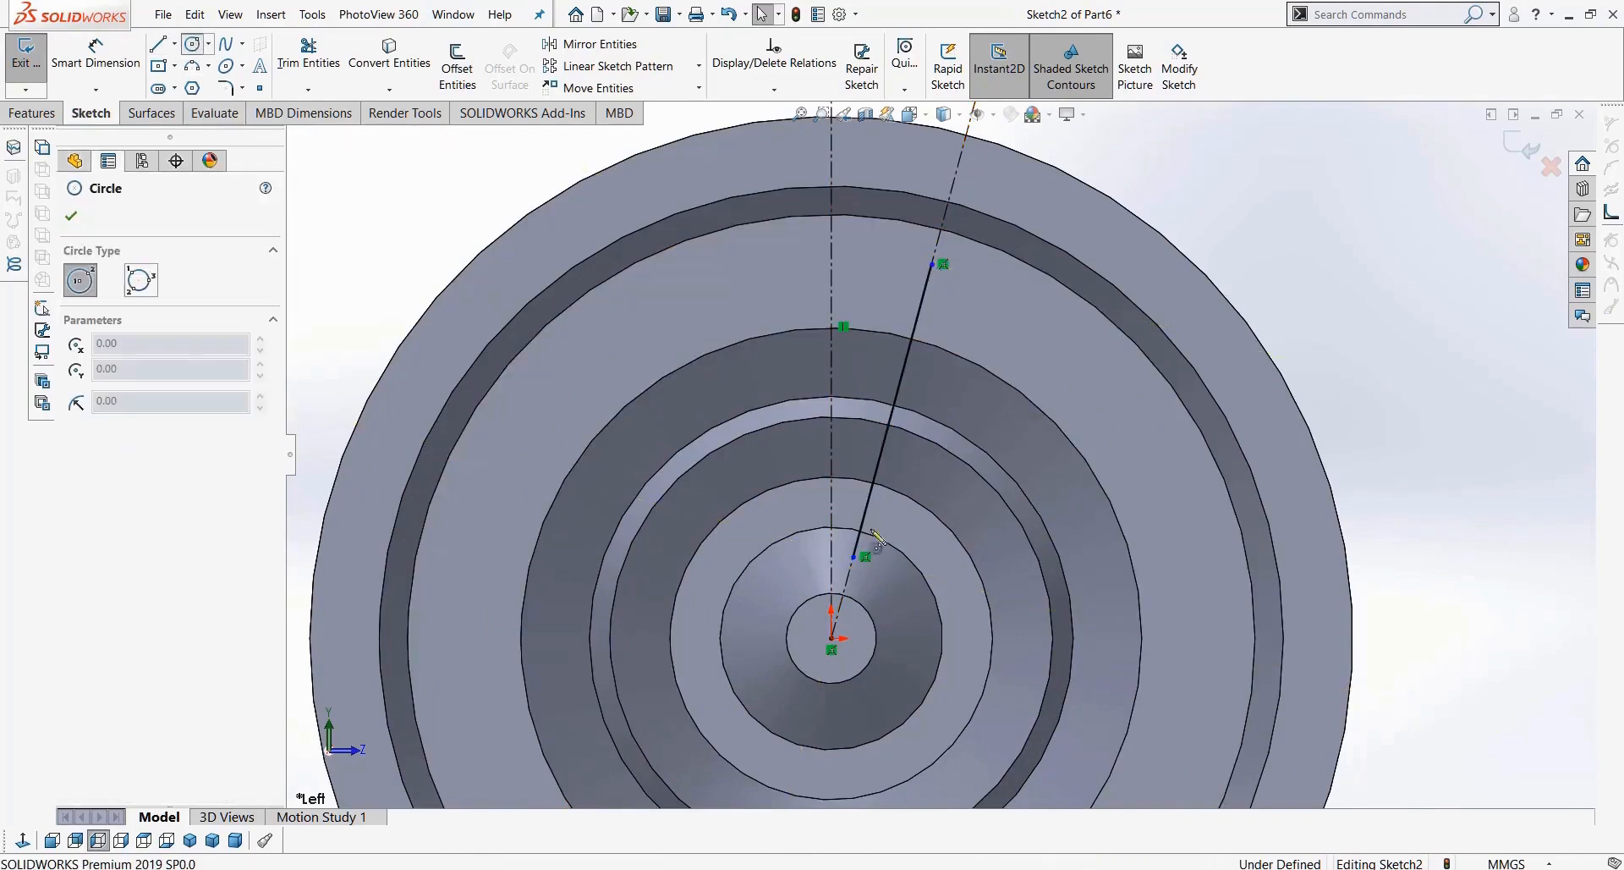
{"action": "left_click", "coordinate": [833, 643]}
{"action": "left_click", "coordinate": [946, 262]}
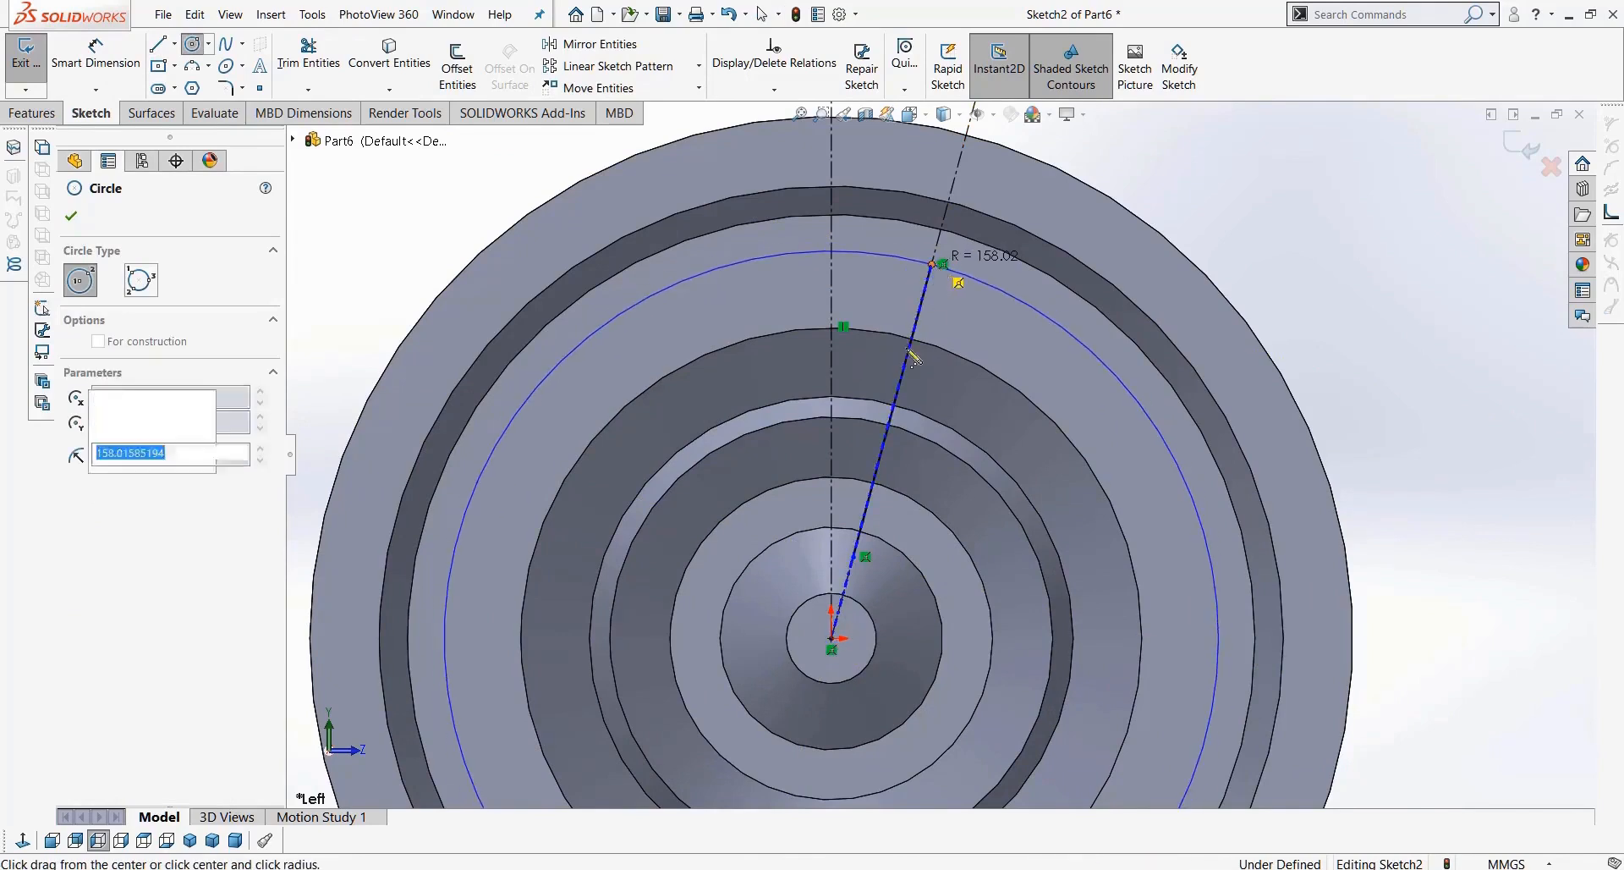
{"action": "left_click", "coordinate": [831, 643]}
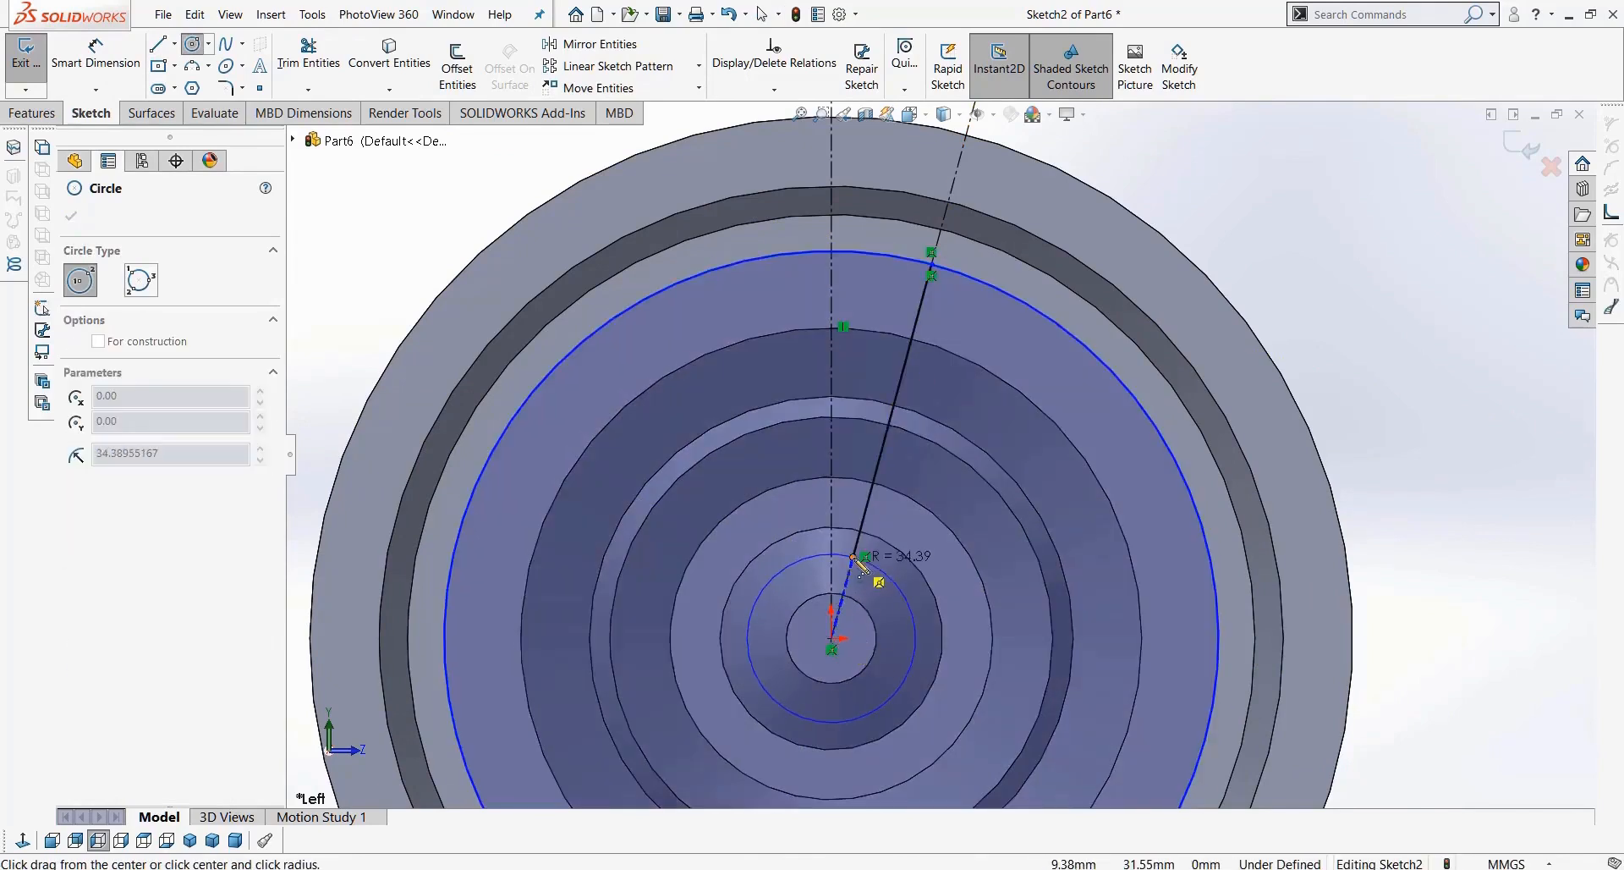
{"action": "left_click", "coordinate": [906, 608]}
{"action": "key", "text": "Escape"}
Step: Power-trim both circles to the short arcs between the vertical and the tilted centerline
{"action": "left_click", "coordinate": [307, 53]}
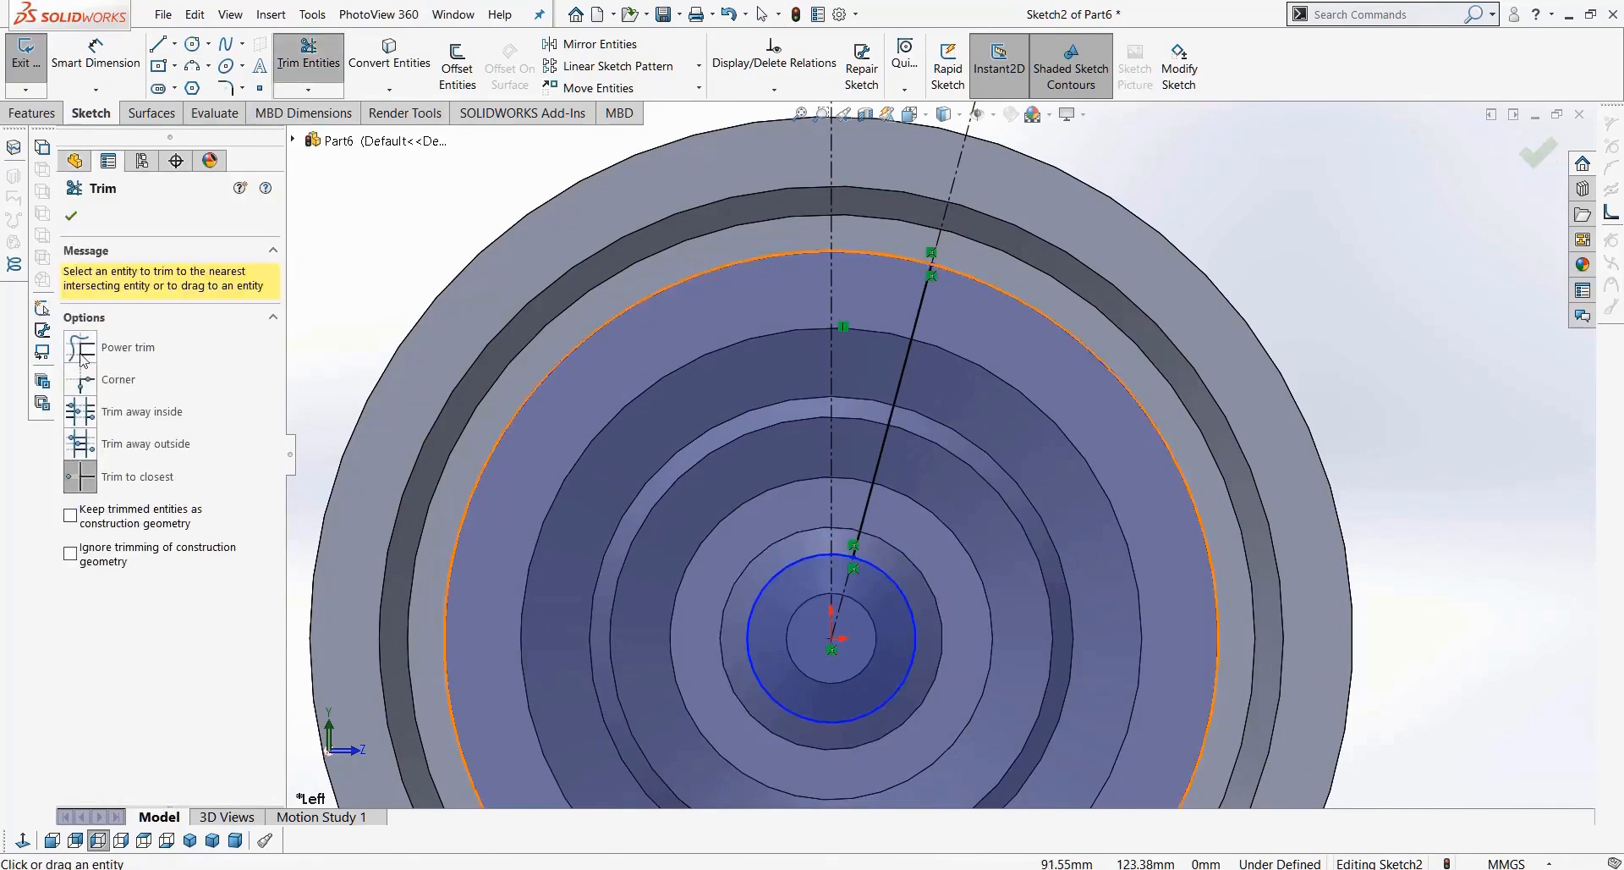
{"action": "left_click", "coordinate": [81, 353]}
{"action": "left_click_drag", "start_coordinate": [1310, 341], "coordinate": [1325, 348]}
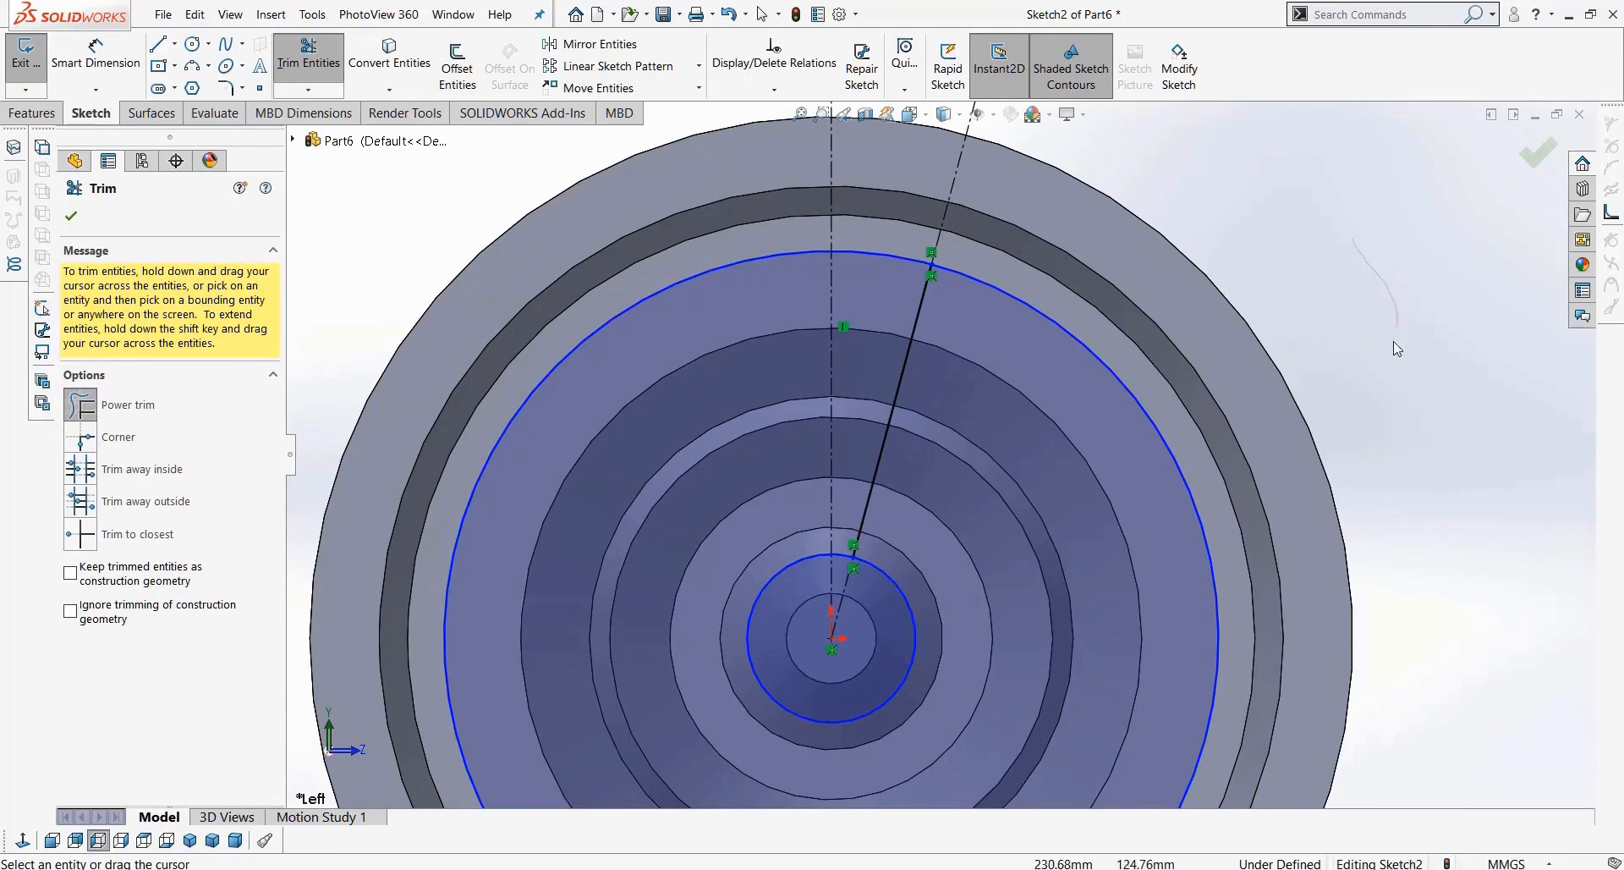
{"action": "left_click_drag", "start_coordinate": [1118, 397], "coordinate": [1078, 464]}
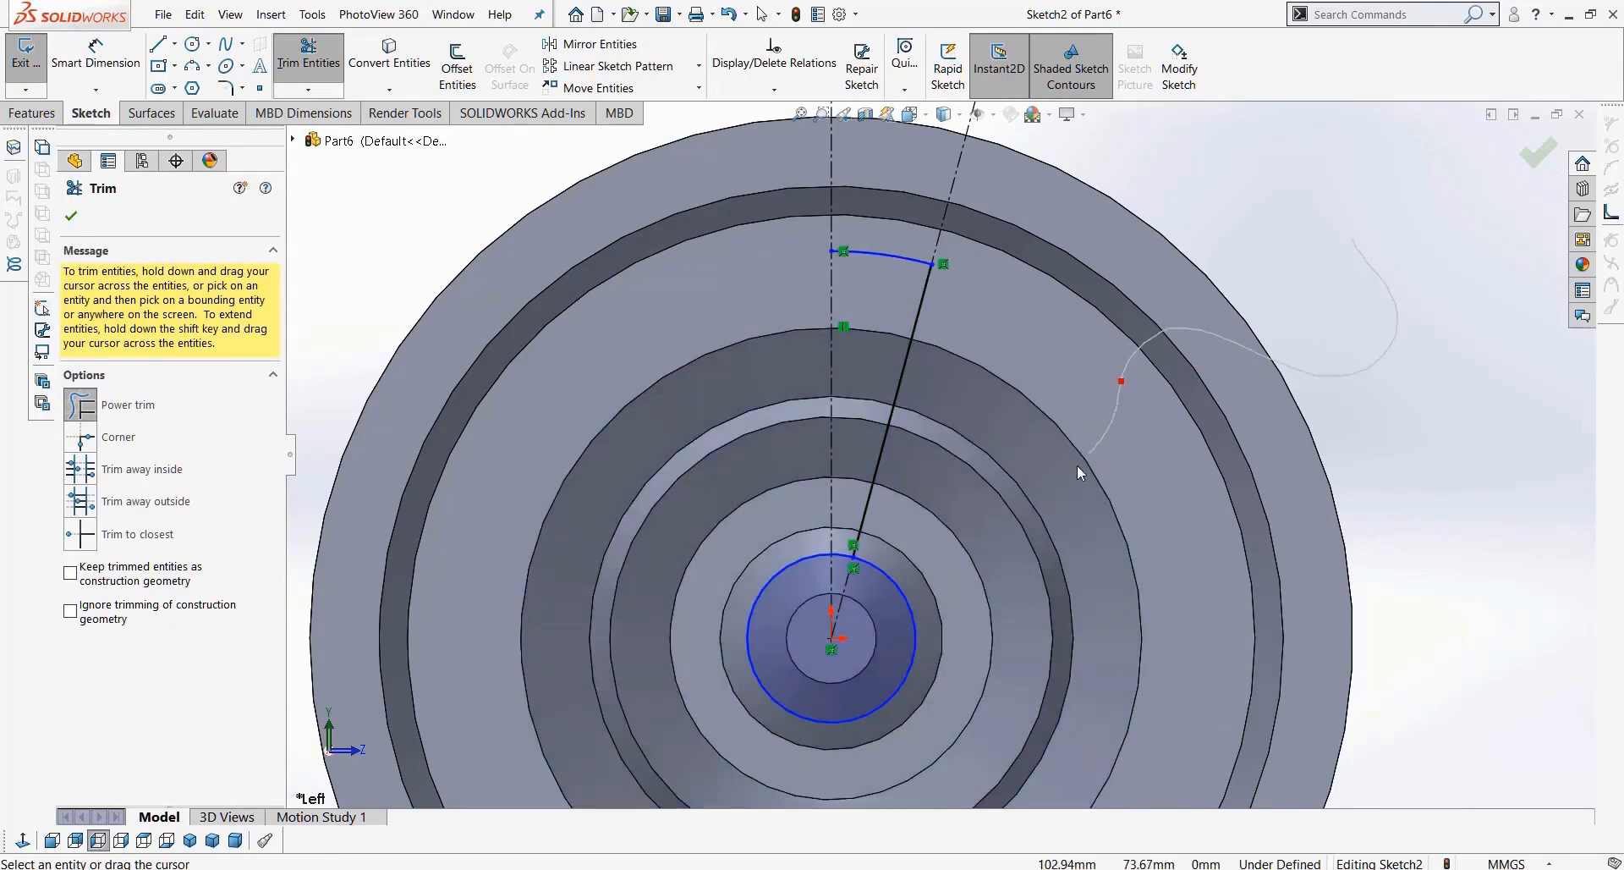
{"action": "mouse_move", "coordinate": [971, 553]}
{"action": "left_mouse_down"}
{"action": "mouse_move", "coordinate": [898, 607]}
{"action": "mouse_move", "coordinate": [899, 652]}
{"action": "left_mouse_up"}
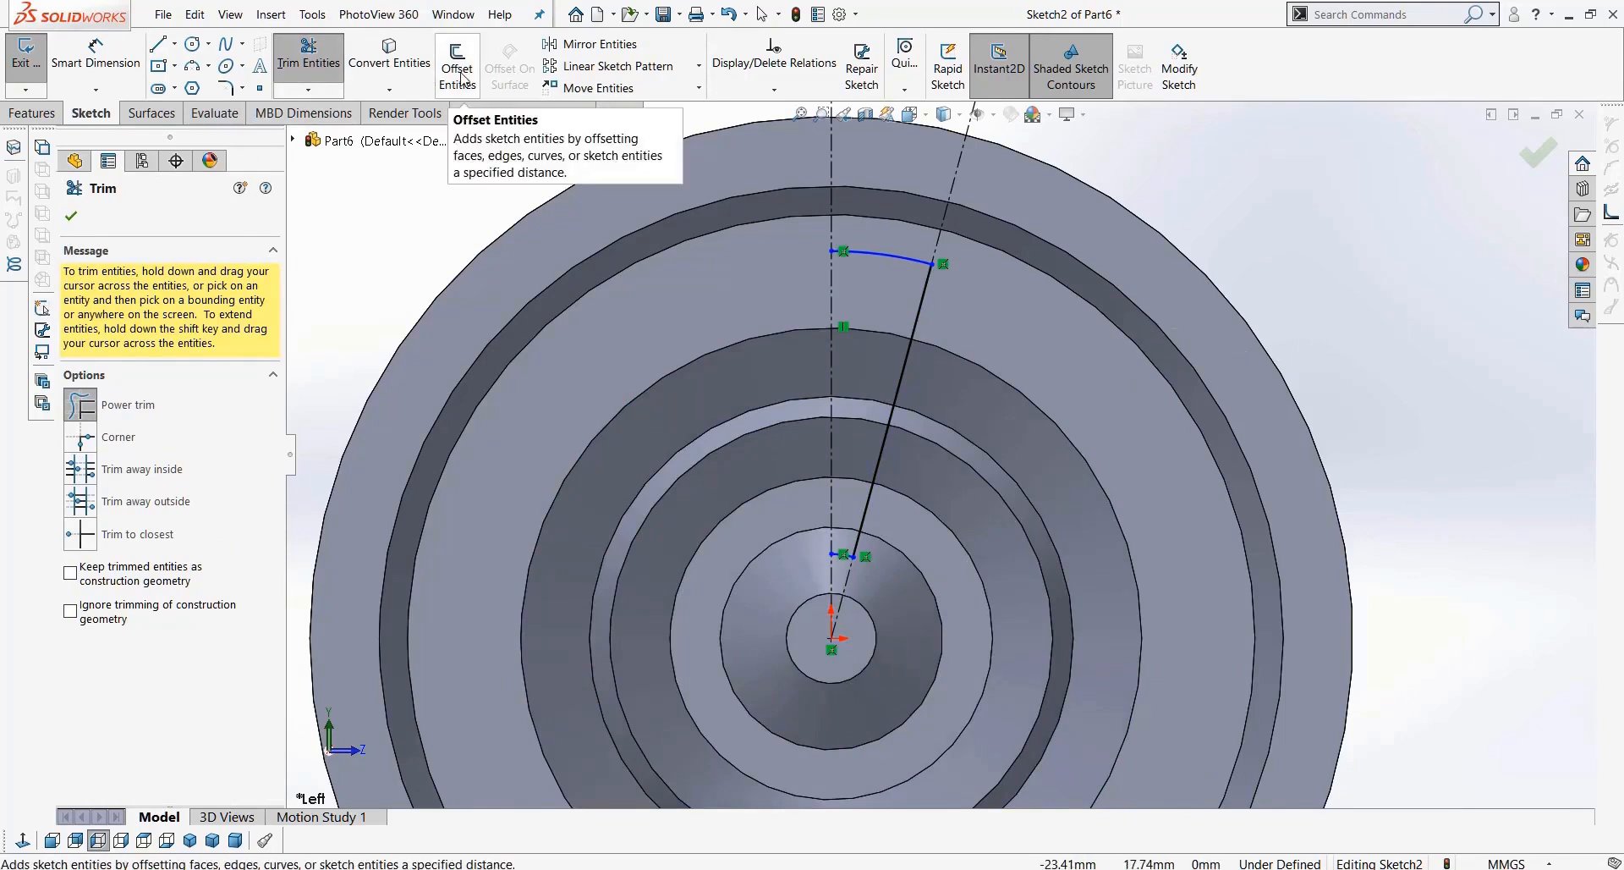
Step: Join the arcs' outer ends with two connected lines of about 65 mm and 60 mm kinked inward, and delete the straight solid line
{"action": "left_click", "coordinate": [157, 43]}
{"action": "scroll", "coordinate": [910, 362], "scroll_direction": "down", "scroll_amount": 2}
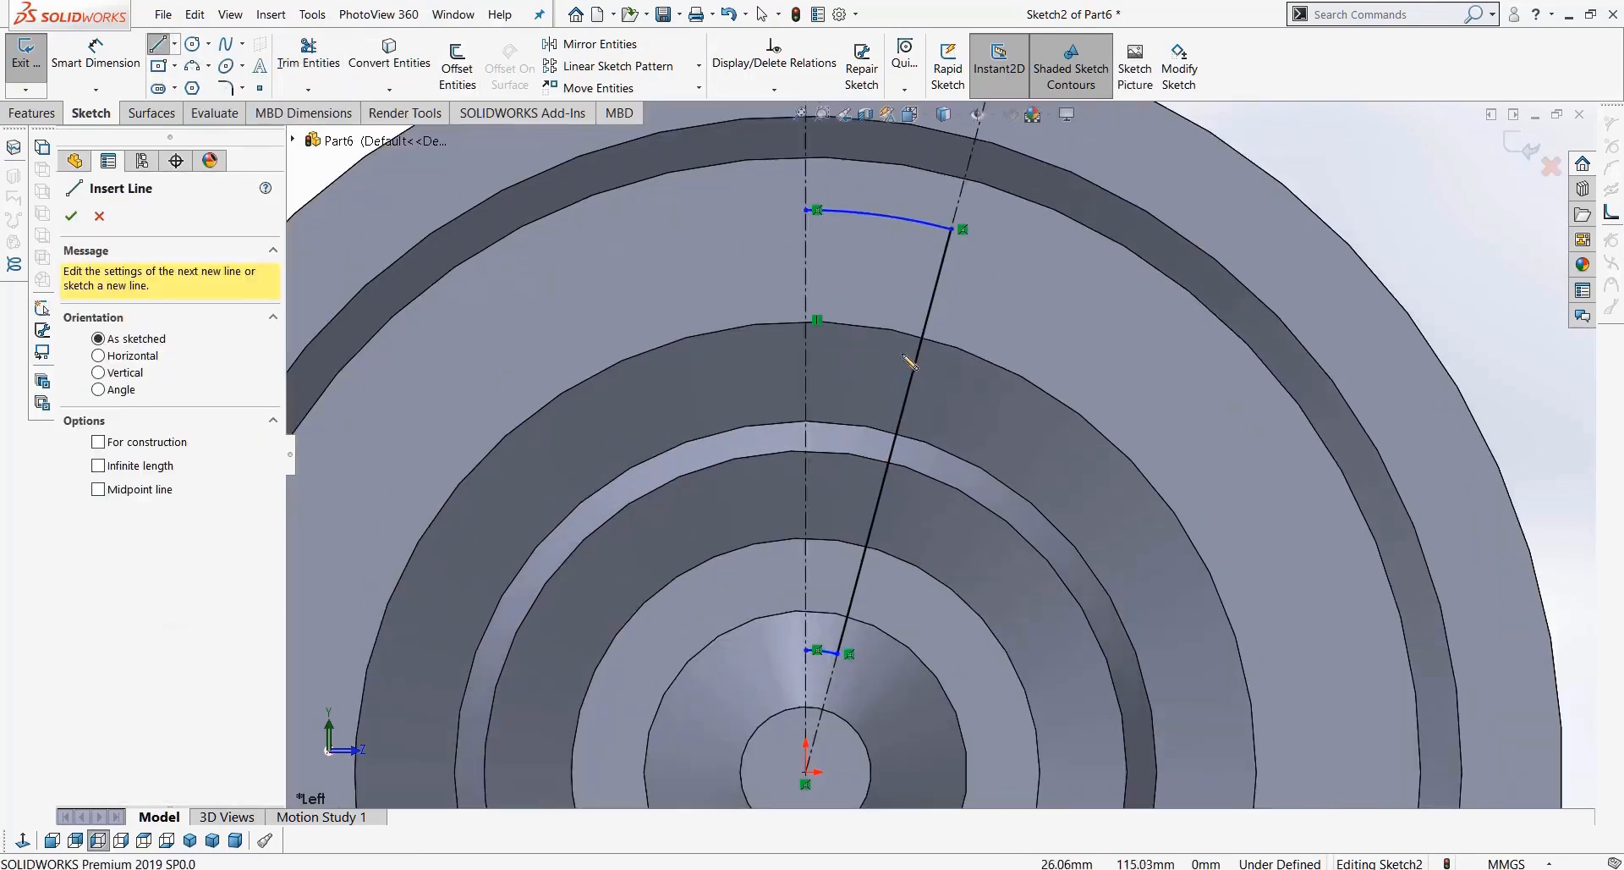
{"action": "left_click", "coordinate": [954, 229]}
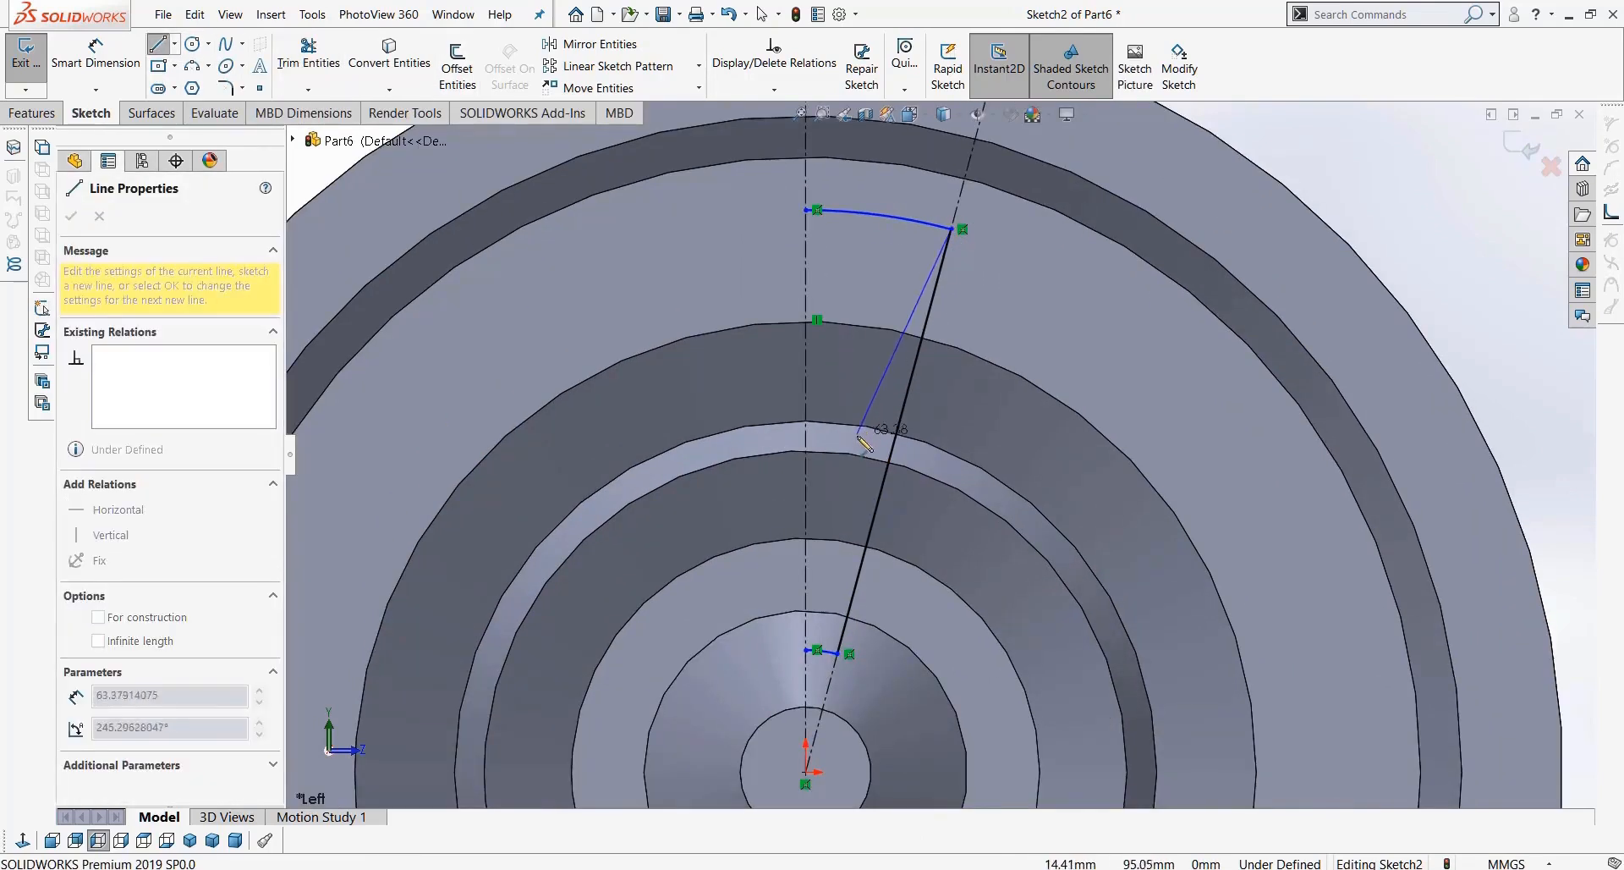
{"action": "left_click", "coordinate": [857, 440]}
{"action": "left_click", "coordinate": [836, 654]}
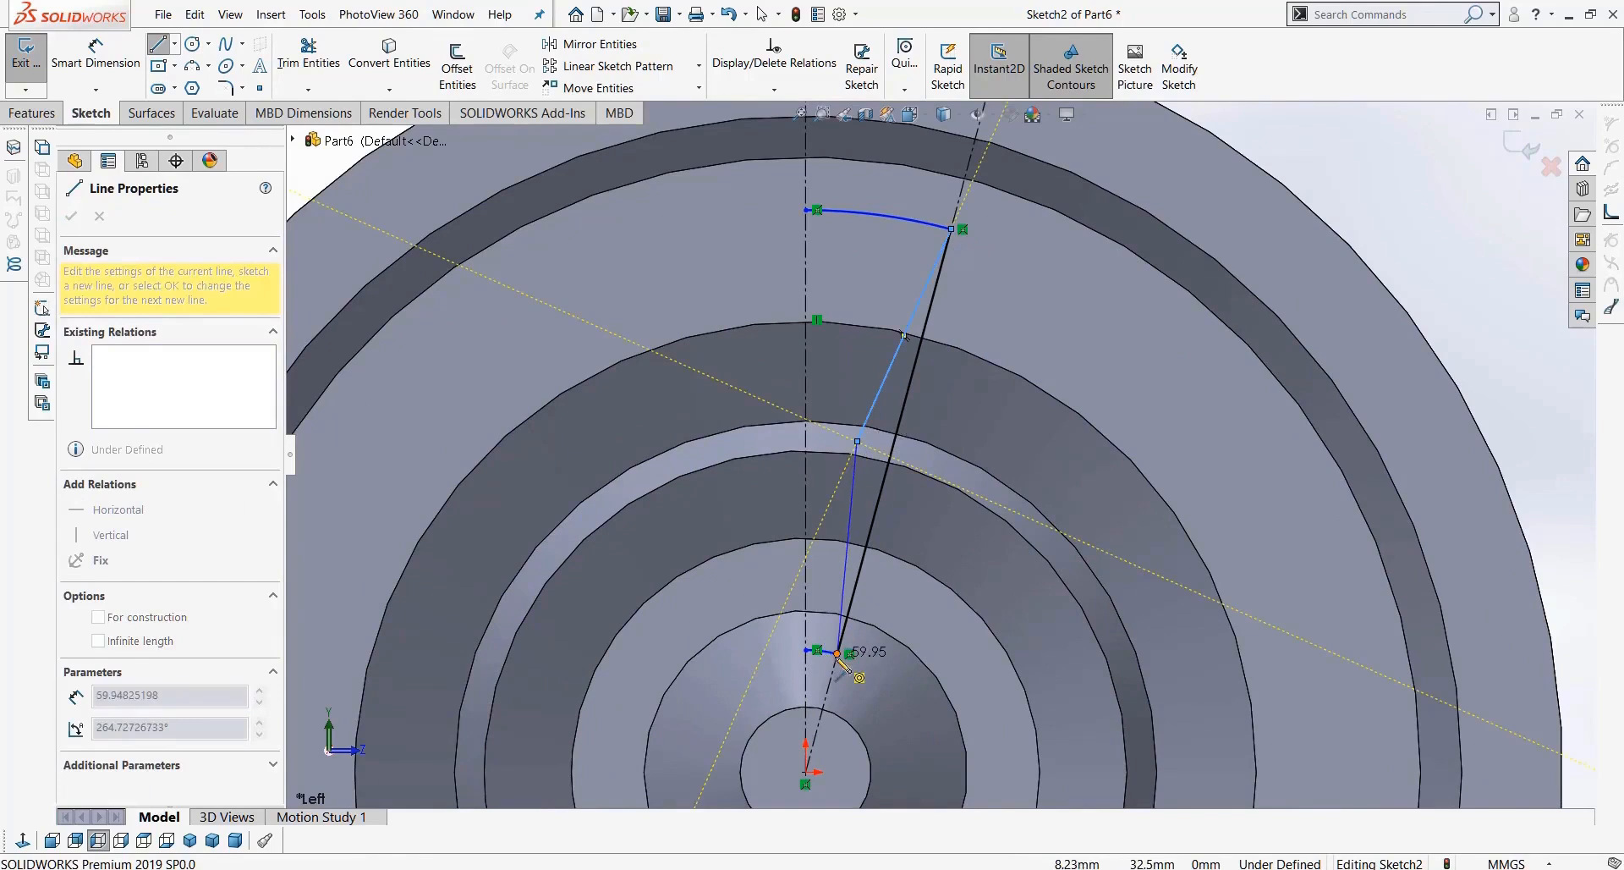
{"action": "key", "text": "Escape"}
{"action": "left_click", "coordinate": [873, 516]}
{"action": "key", "text": "Delete"}
Step: Mirror the two arcs and the two kinked lines about the vertical centerline to close the window profile
{"action": "left_click", "coordinate": [592, 44]}
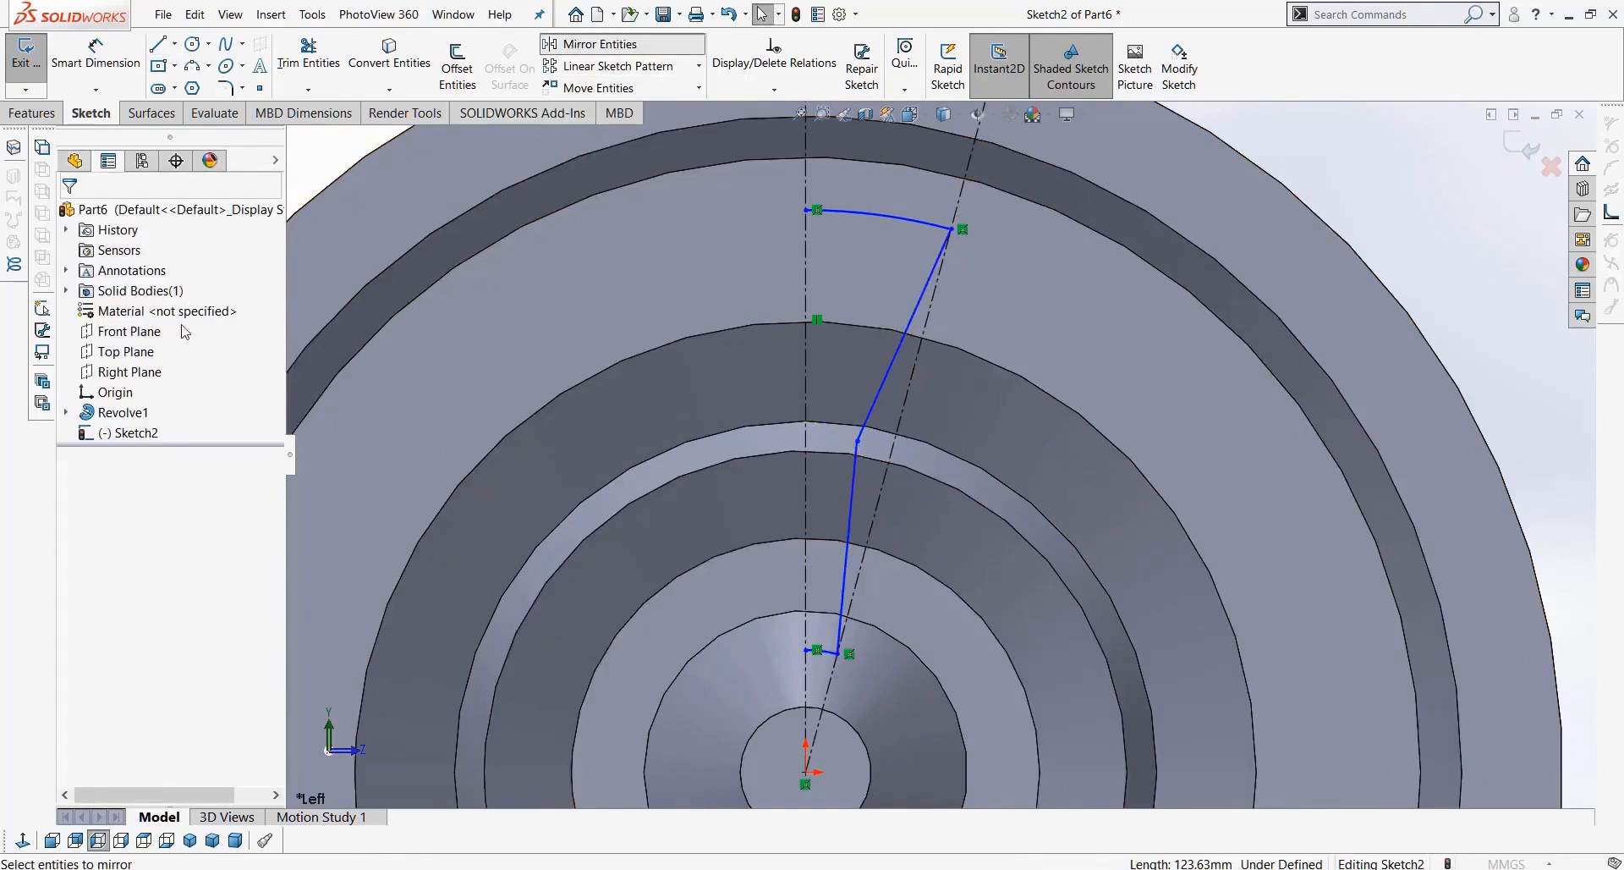
{"action": "left_click", "coordinate": [917, 222]}
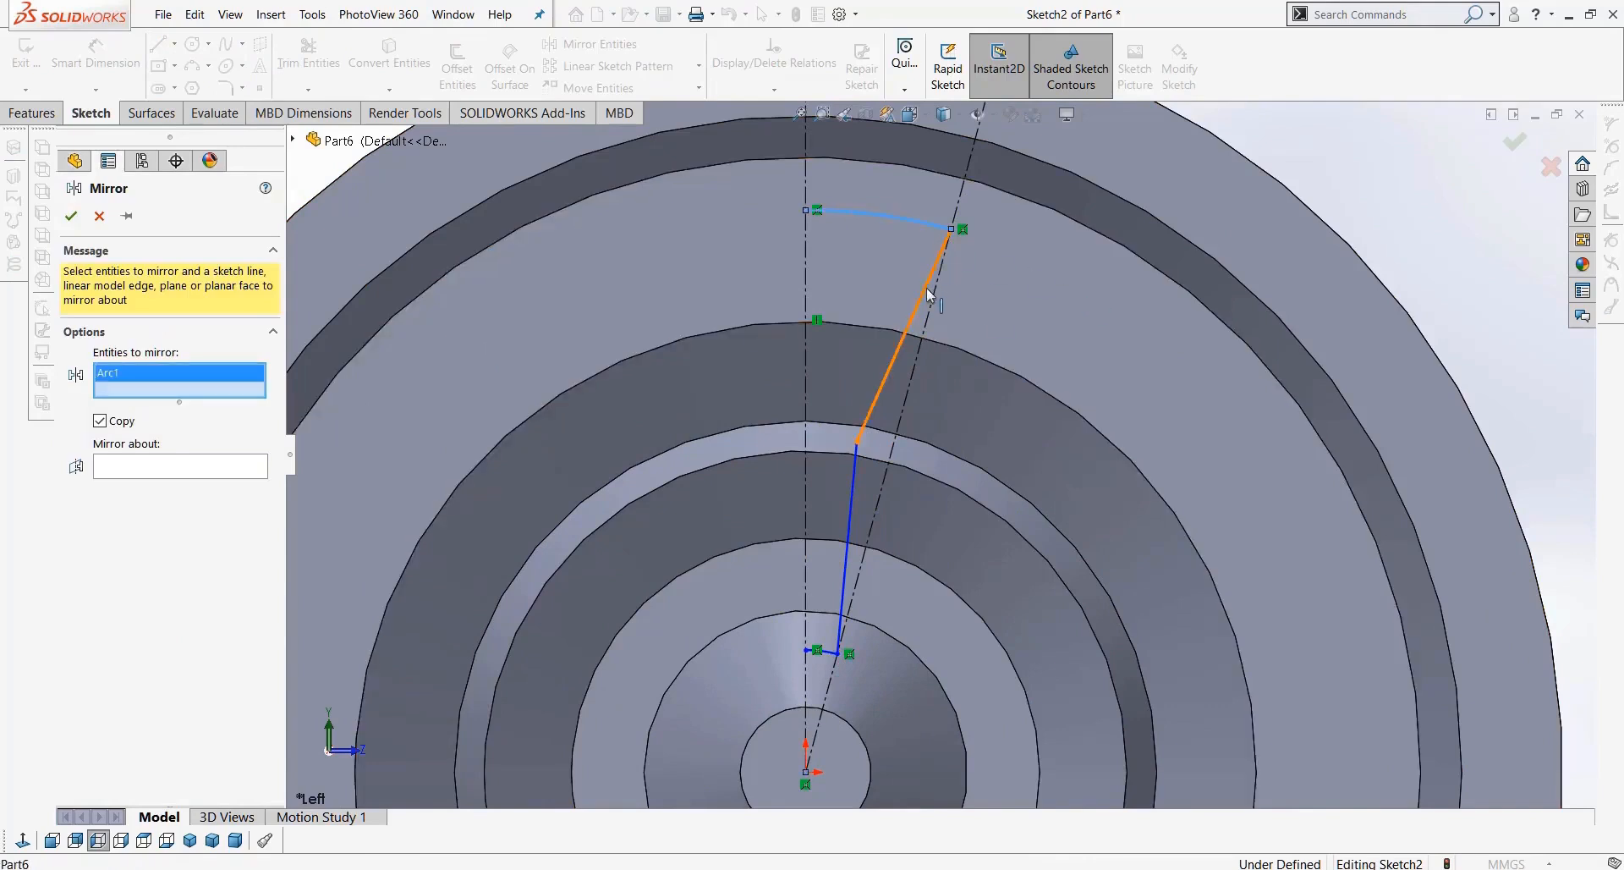
{"action": "left_click", "coordinate": [927, 288]}
{"action": "left_click", "coordinate": [850, 529]}
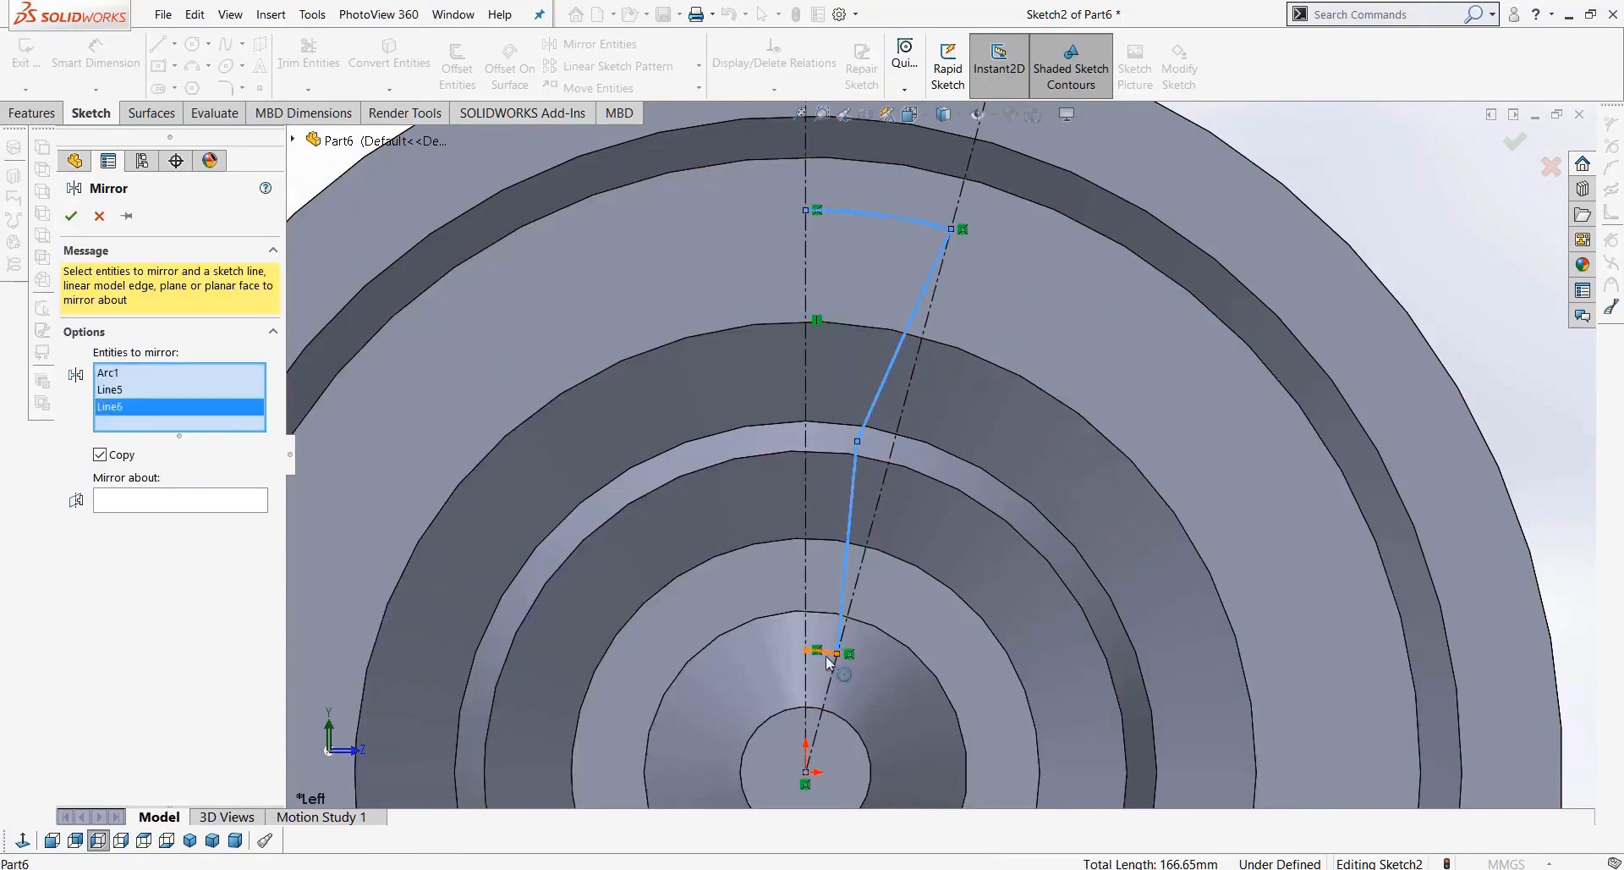
{"action": "left_click", "coordinate": [826, 657]}
{"action": "right_click", "coordinate": [695, 539]}
{"action": "left_click", "coordinate": [801, 497]}
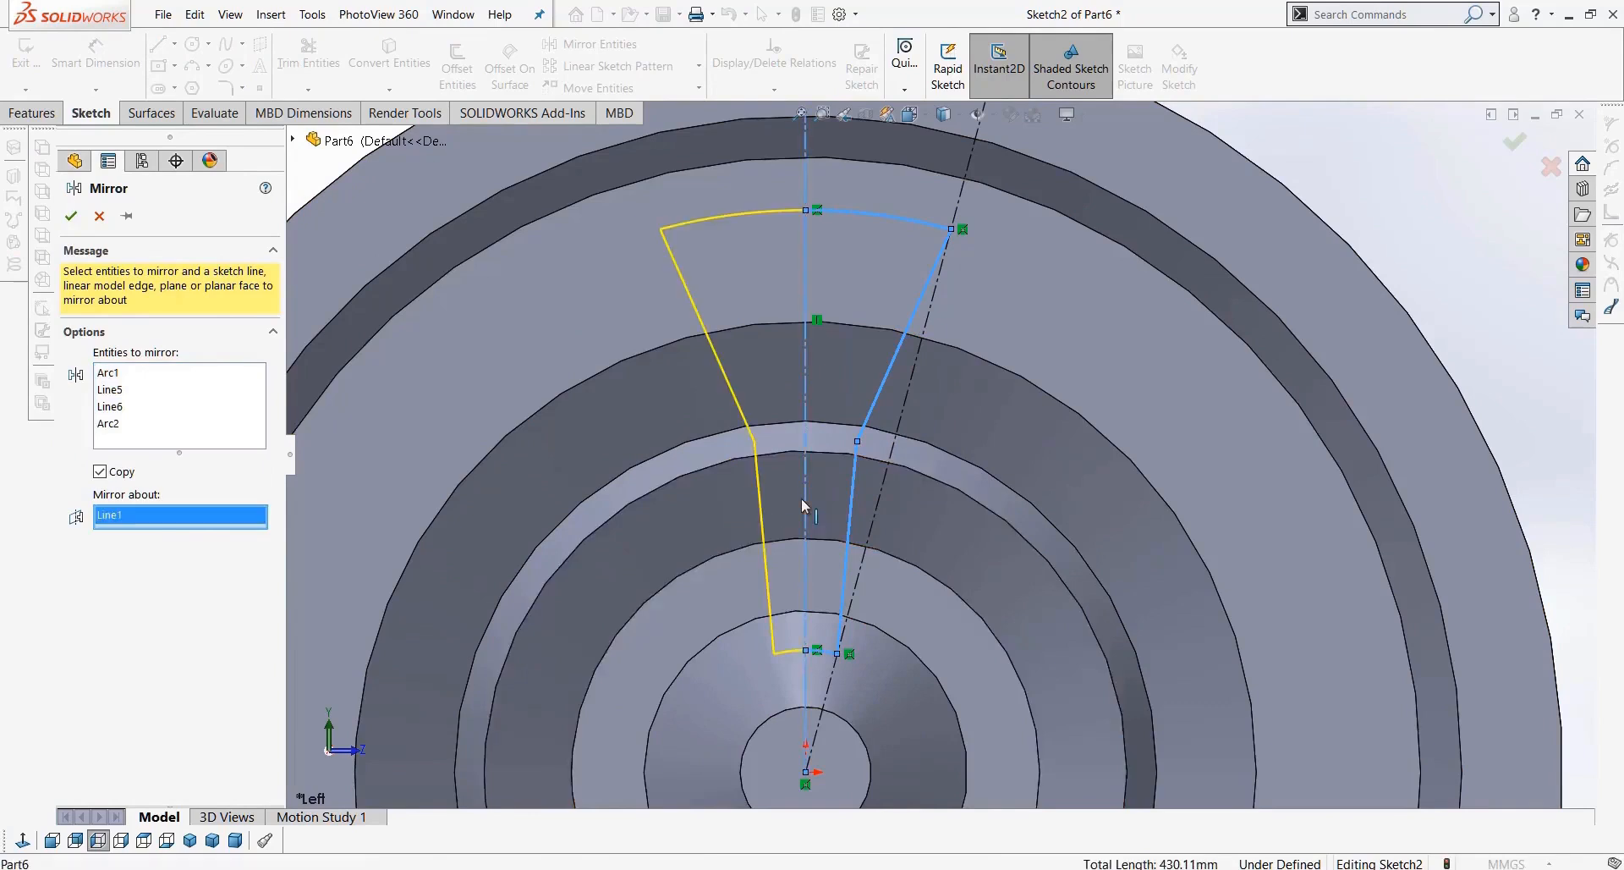
{"action": "left_click", "coordinate": [71, 216]}
Step: Cut the closed profile through the wheel with an Extruded Cut set to Through All
{"action": "left_click", "coordinate": [49, 116]}
{"action": "left_click", "coordinate": [291, 68]}
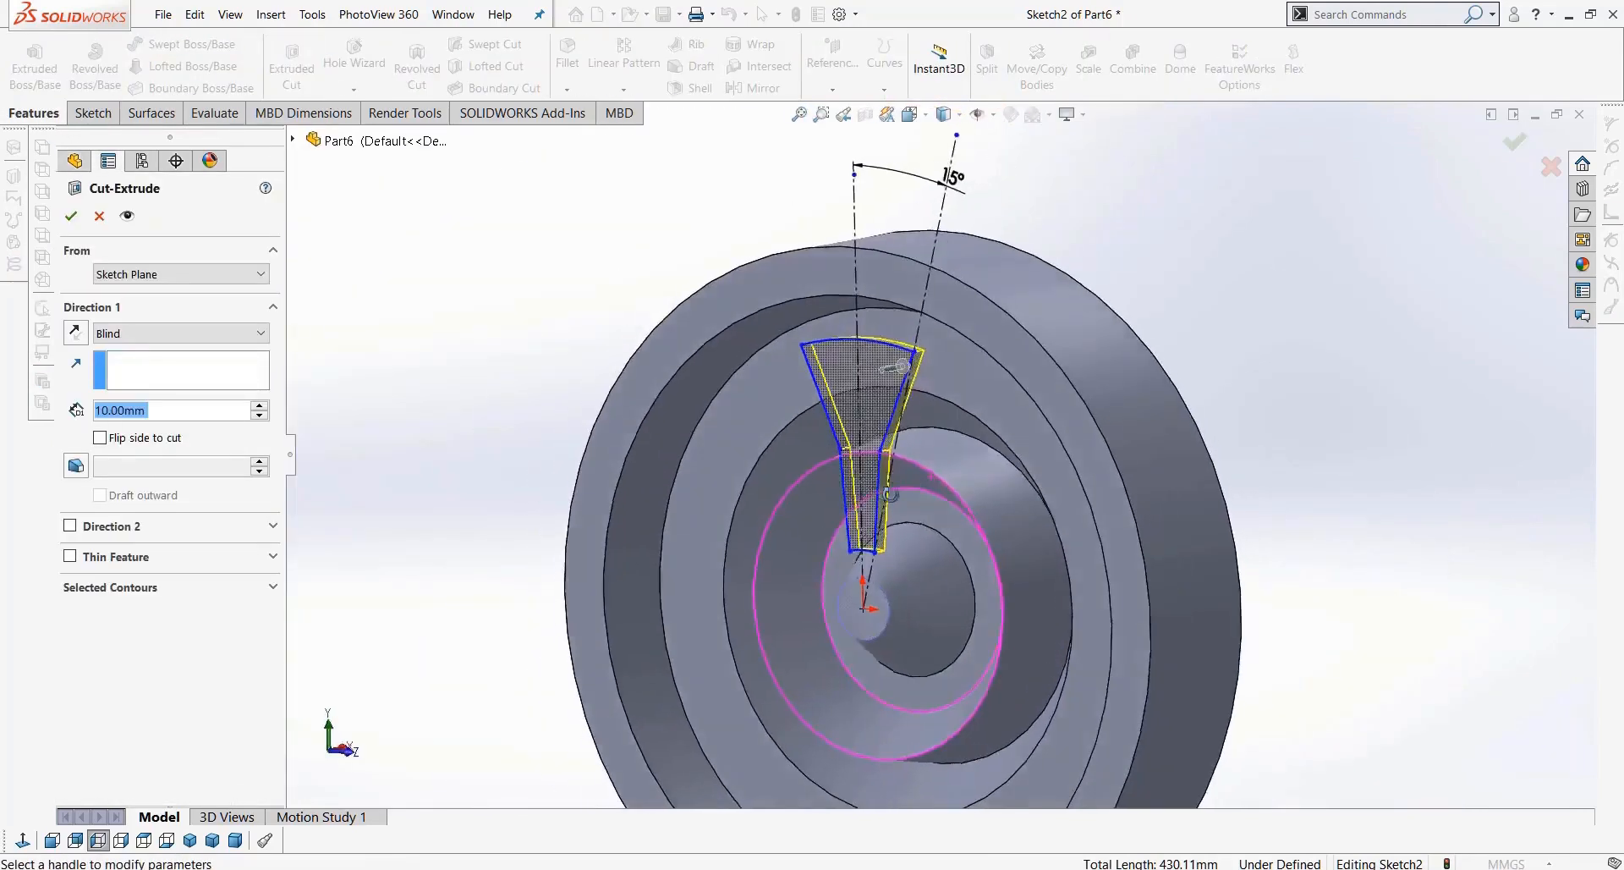
{"action": "middle_click_drag", "start_coordinate": [890, 495], "coordinate": [846, 487]}
{"action": "left_click_drag", "start_coordinate": [907, 368], "coordinate": [1541, 315]}
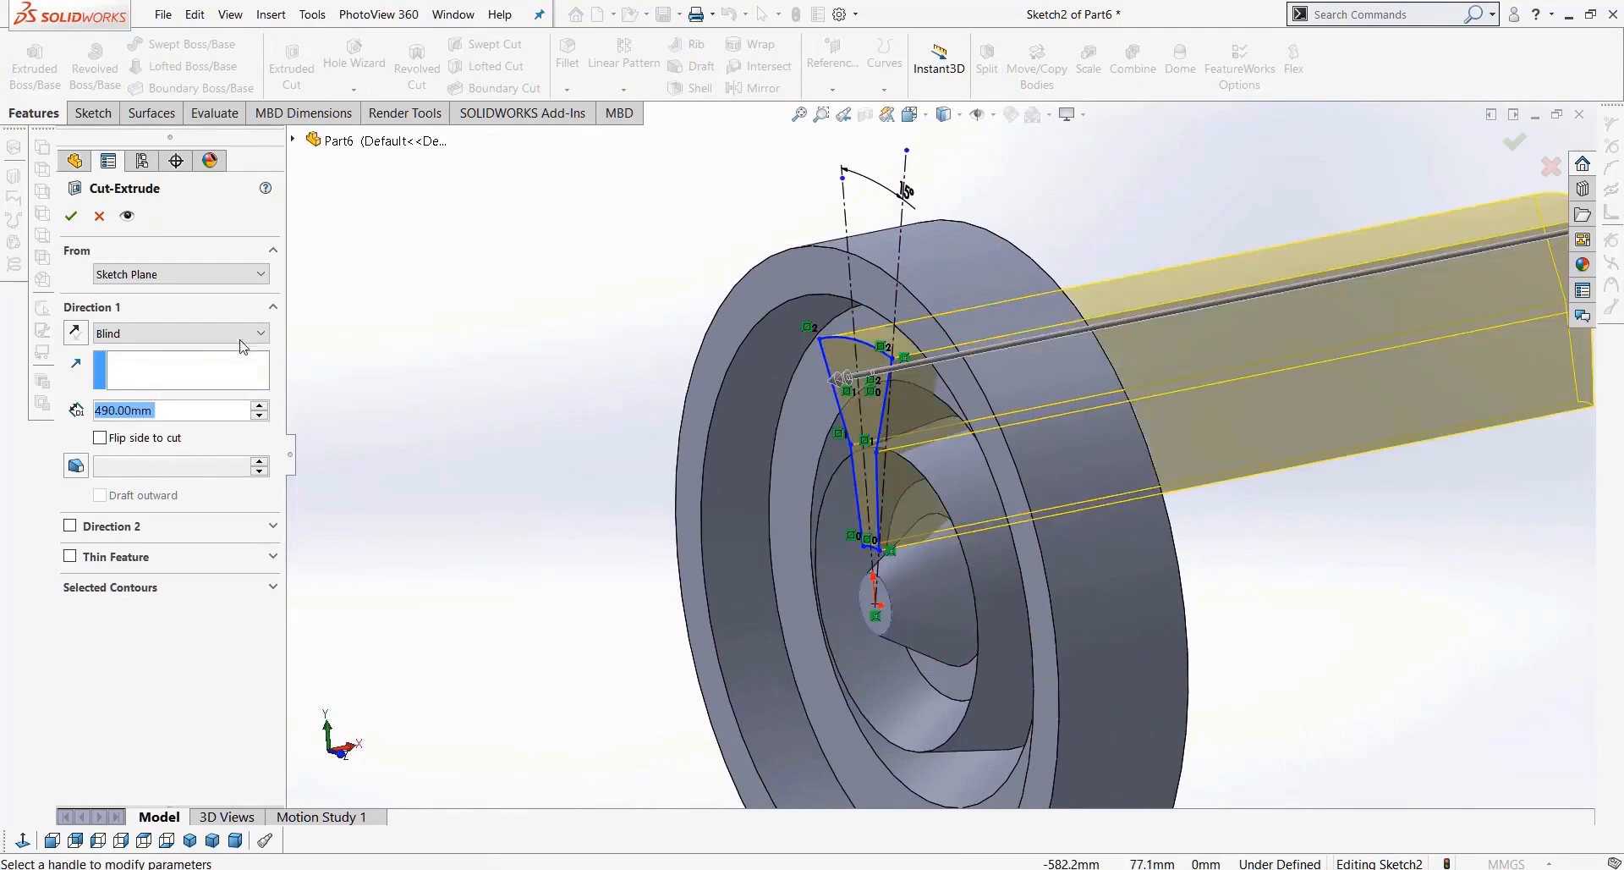
{"action": "left_click", "coordinate": [241, 334]}
{"action": "left_click", "coordinate": [212, 365]}
{"action": "middle_click_drag", "start_coordinate": [1123, 489], "coordinate": [1184, 490]}
{"action": "left_click", "coordinate": [71, 216]}
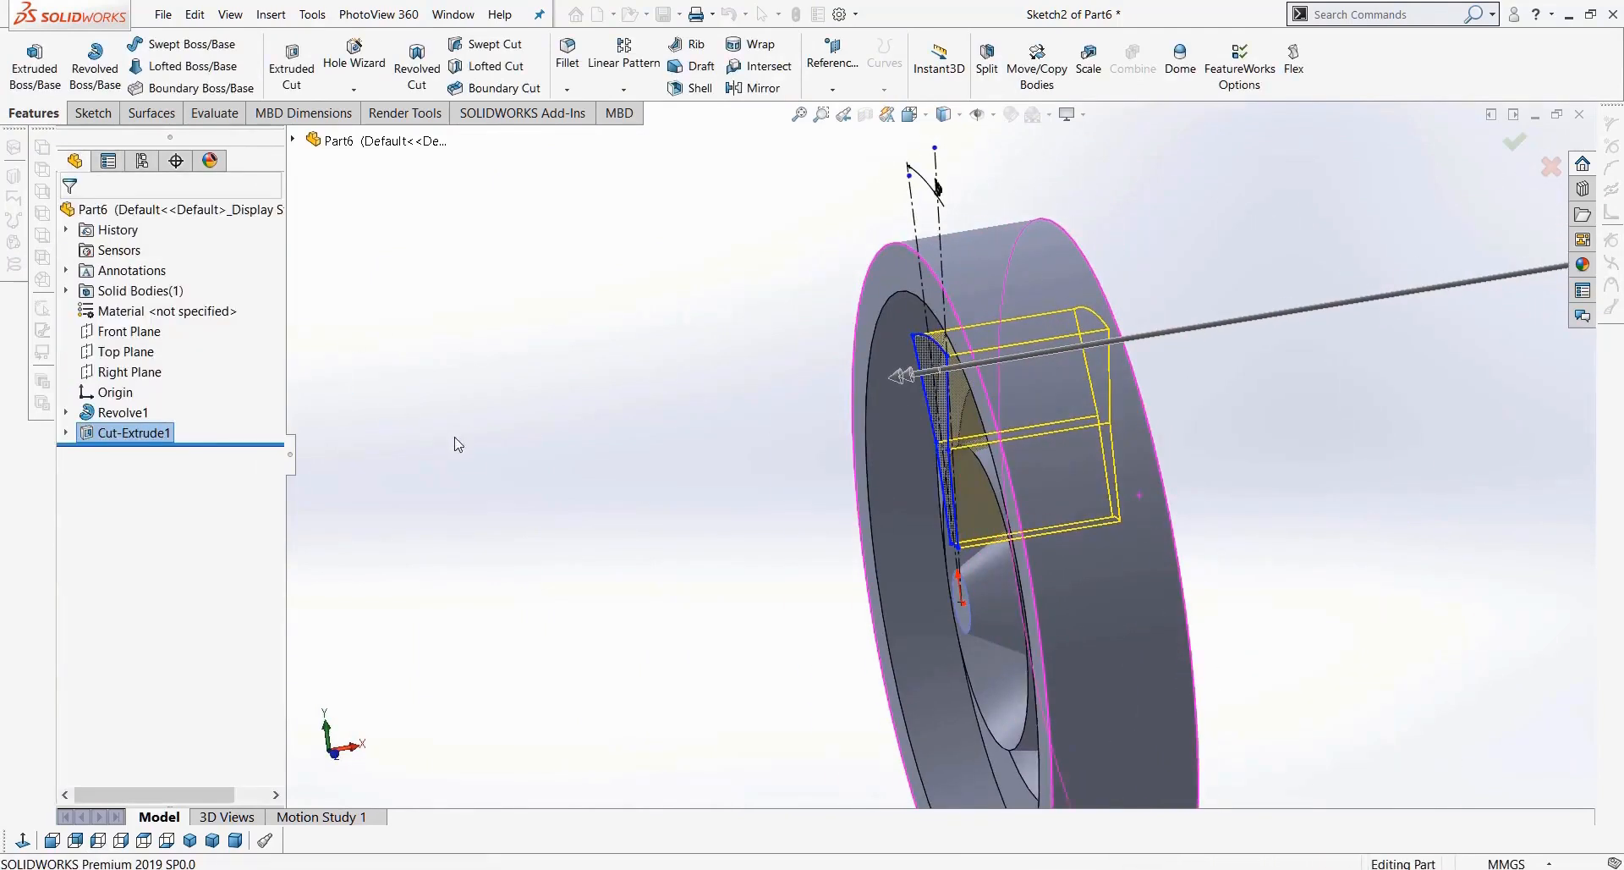
Step: Start a circular pattern of the extruded window cut, using a circular edge around the hub as the axis
{"action": "mouse_move", "coordinate": [674, 525]}
{"action": "middle_mouse_down"}
{"action": "mouse_move", "coordinate": [830, 460]}
{"action": "mouse_move", "coordinate": [860, 475]}
{"action": "middle_mouse_up"}
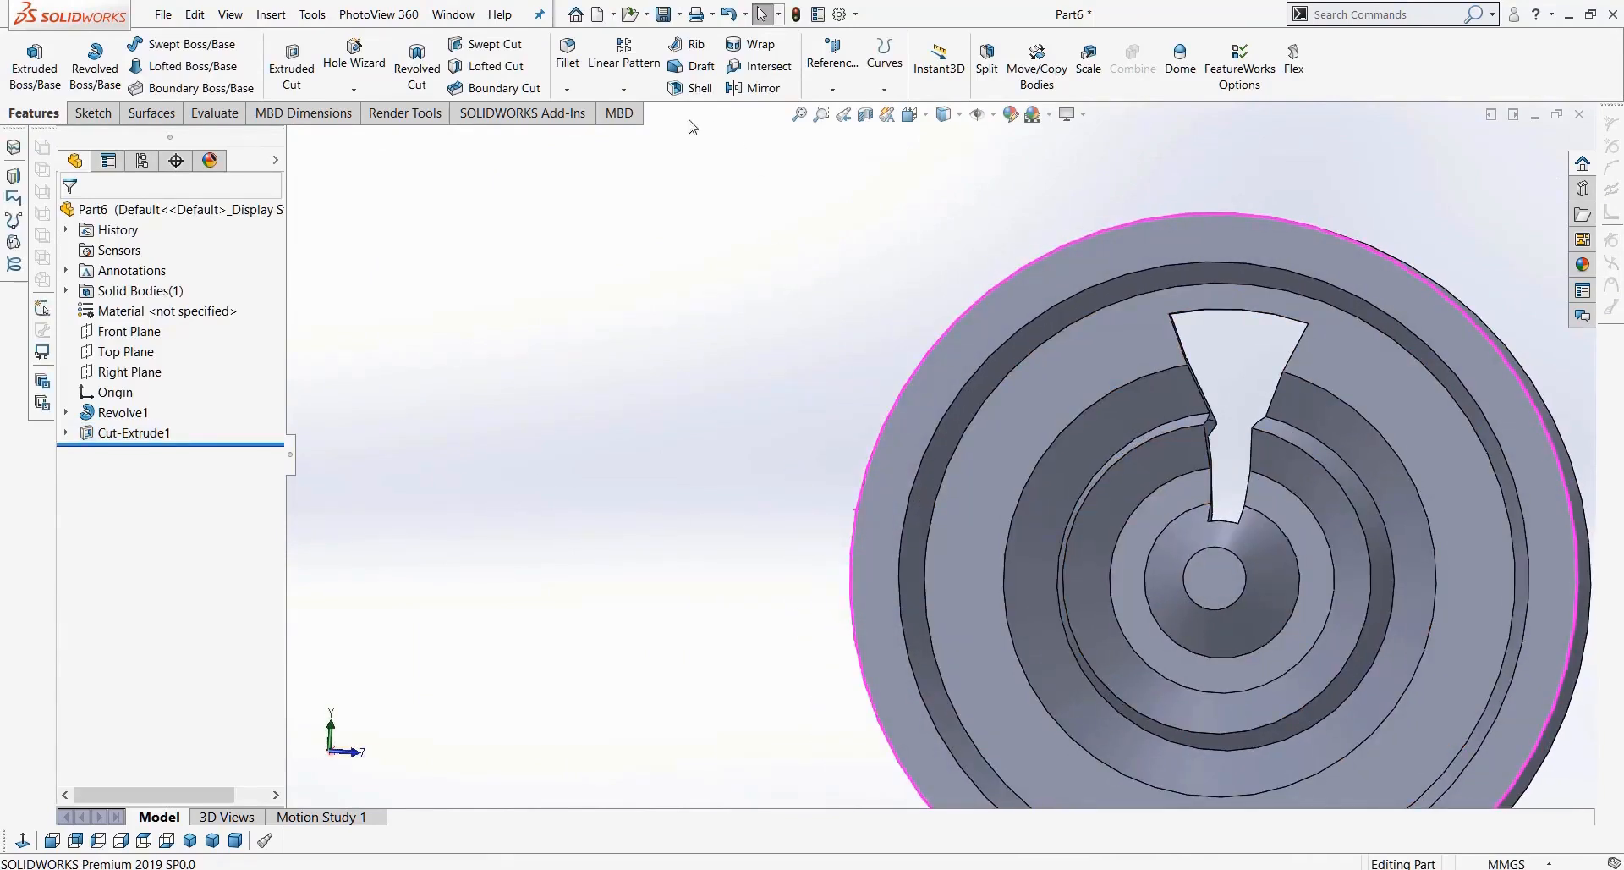
{"action": "left_click", "coordinate": [623, 89]}
{"action": "left_click", "coordinate": [655, 128]}
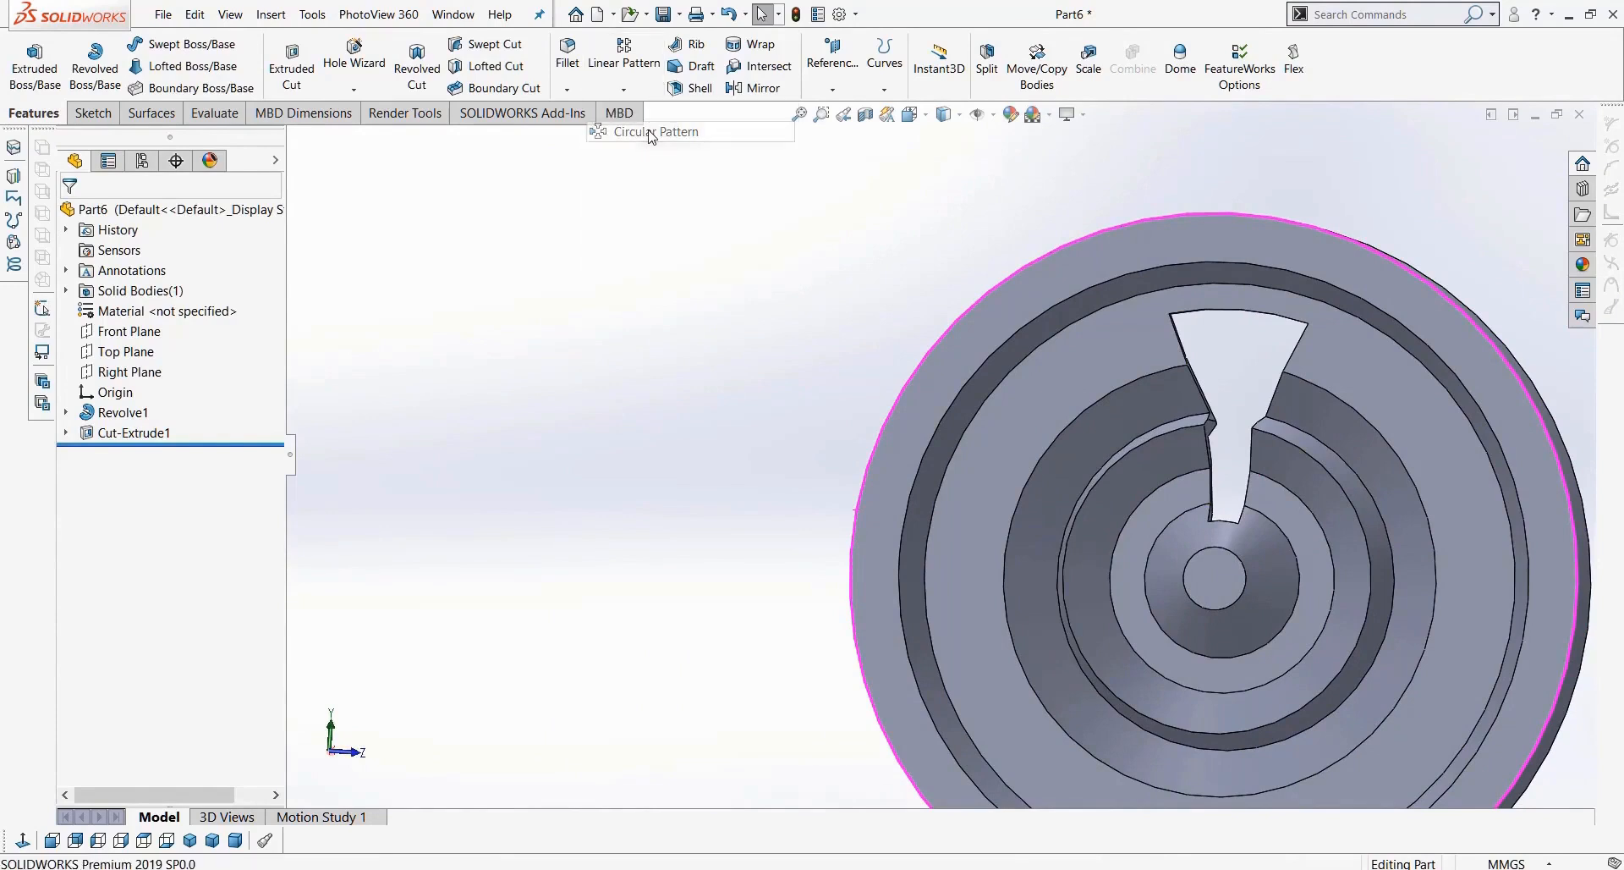
{"action": "left_click", "coordinate": [166, 279]}
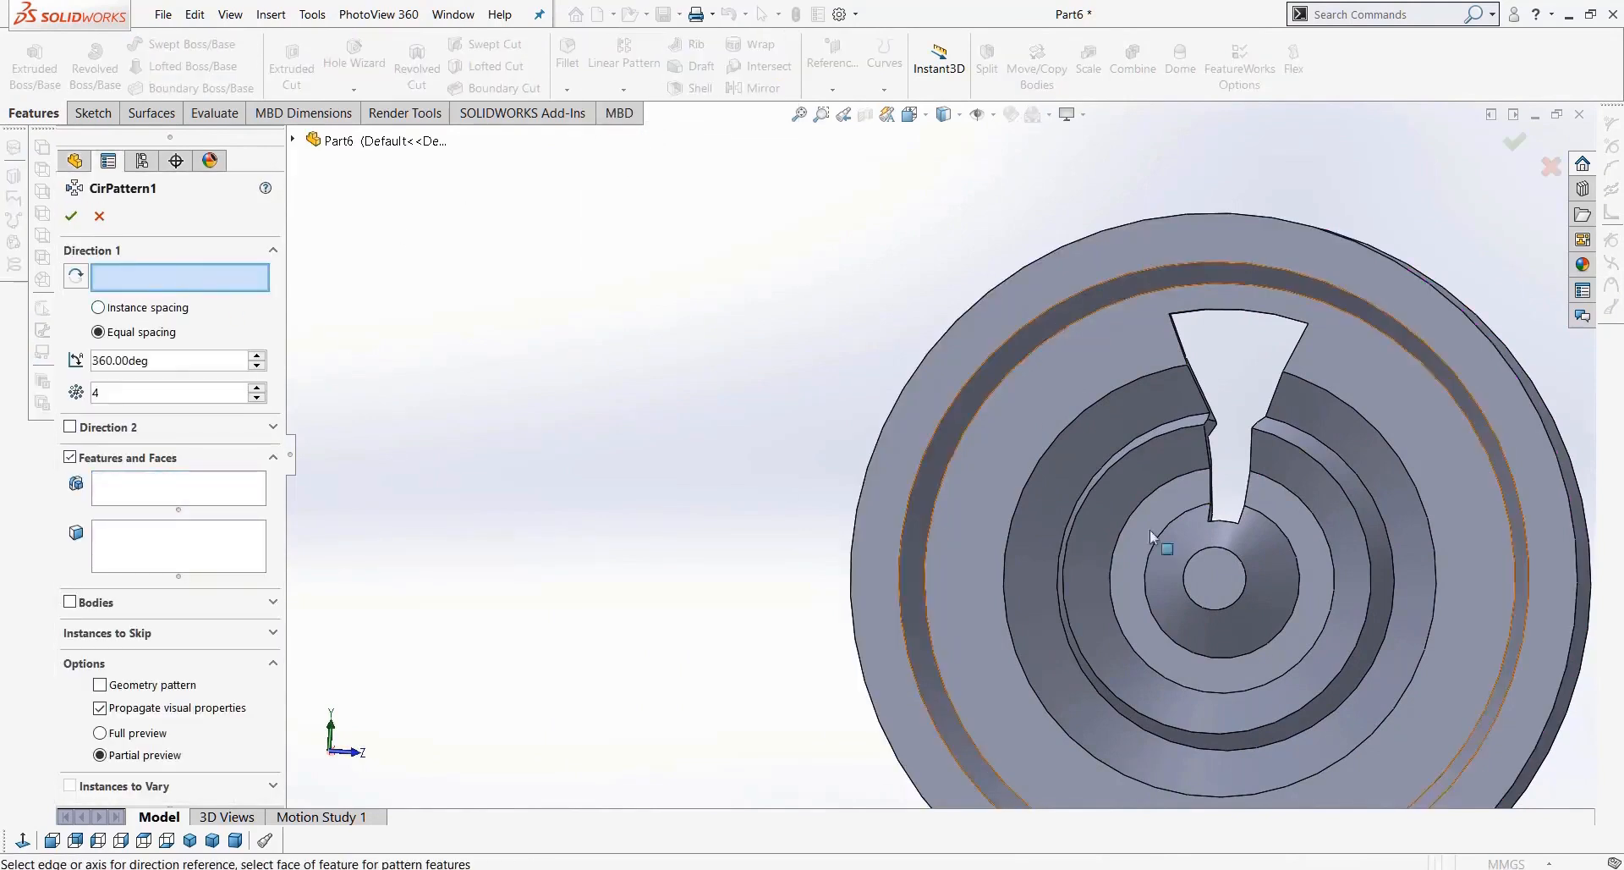
{"action": "left_click", "coordinate": [1095, 482]}
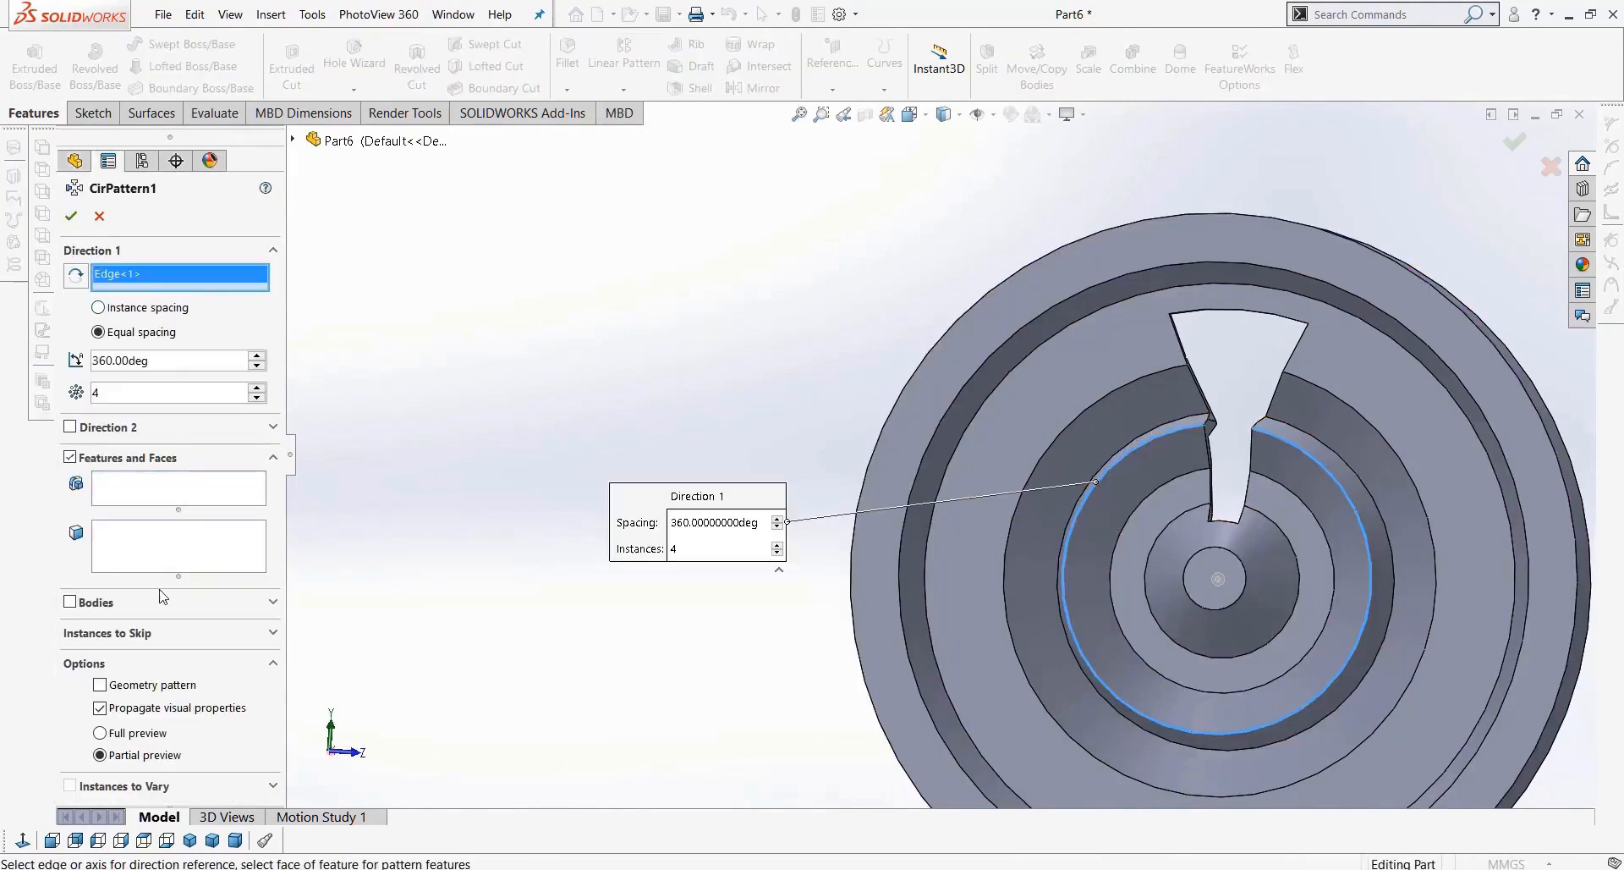
{"action": "left_click", "coordinate": [149, 537]}
{"action": "left_click", "coordinate": [171, 492]}
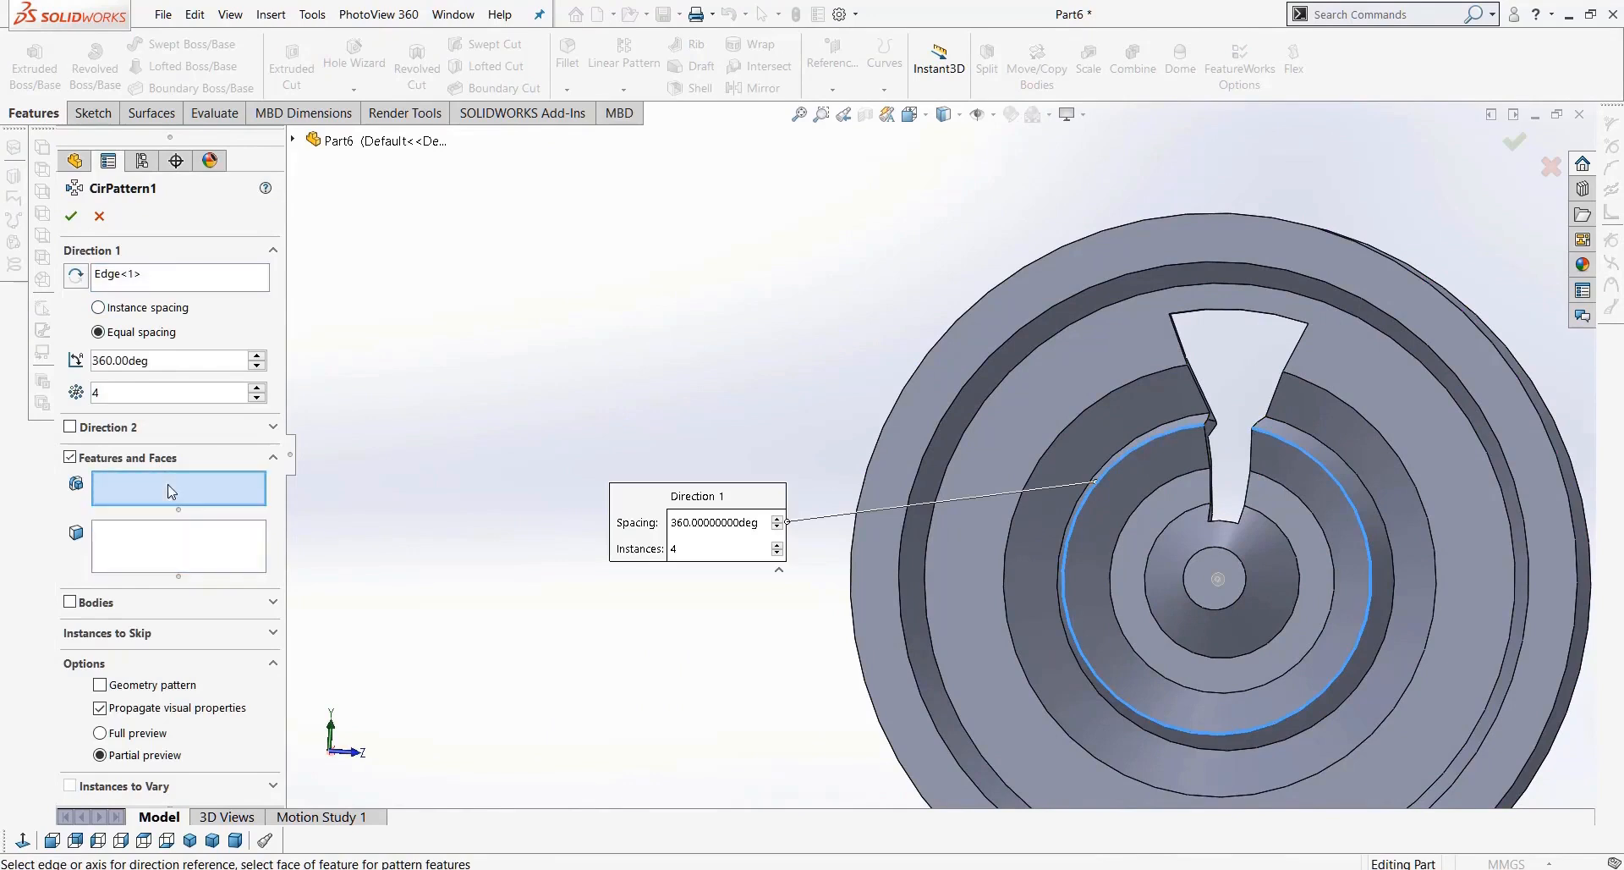
{"action": "left_click", "coordinate": [293, 139]}
{"action": "left_click", "coordinate": [372, 364]}
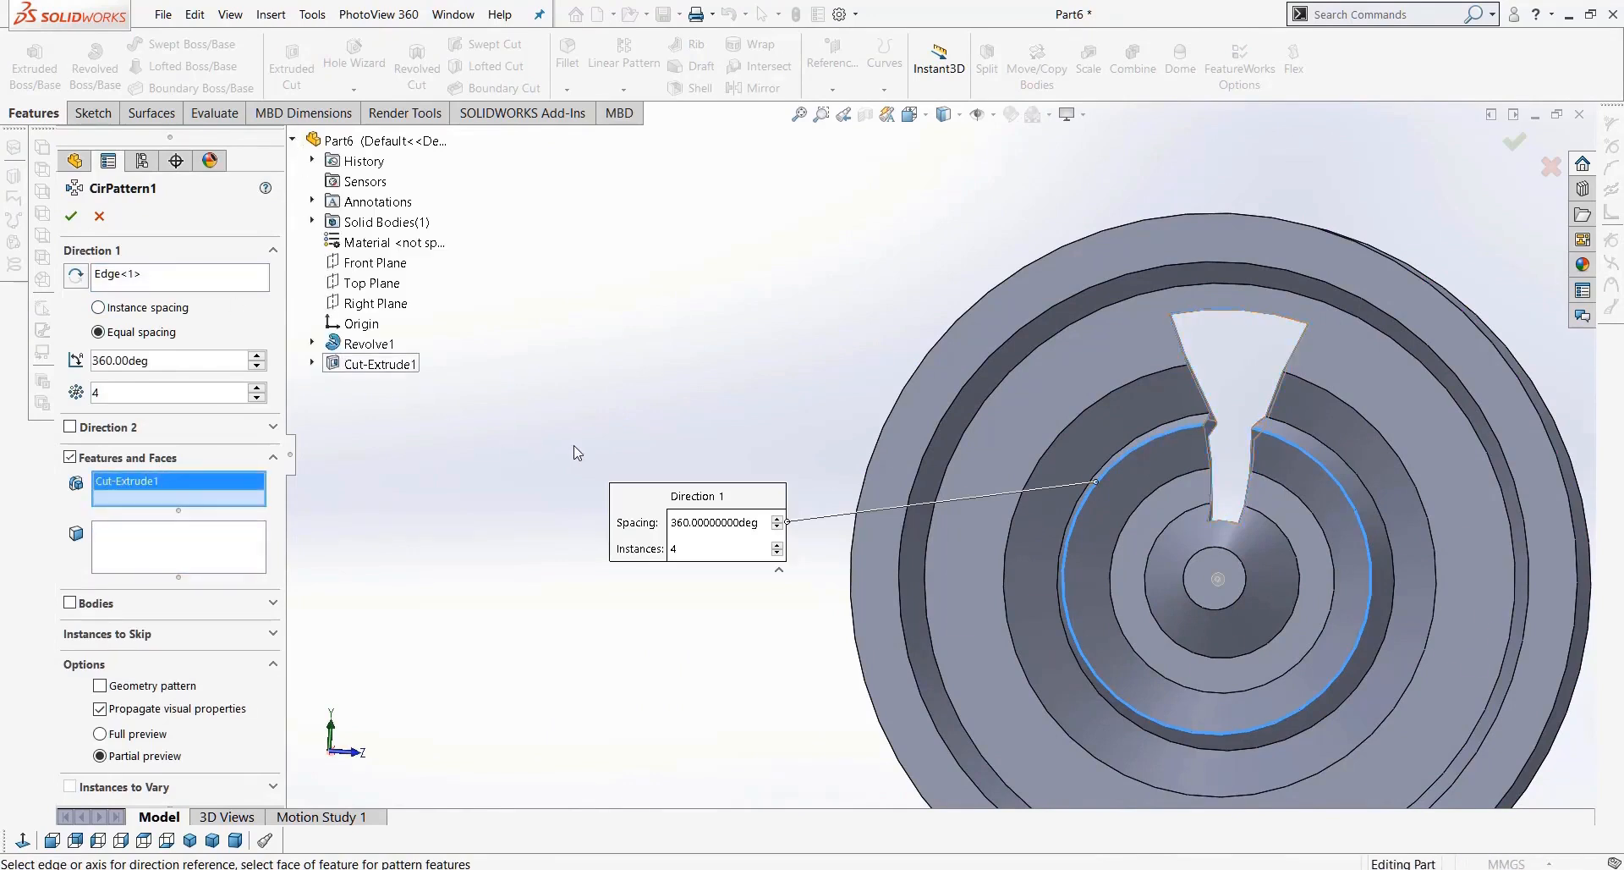
Step: Set the circular pattern to 7 equally spaced instances over 360° and apply it
{"action": "middle_click_drag", "start_coordinate": [593, 443], "coordinate": [589, 442]}
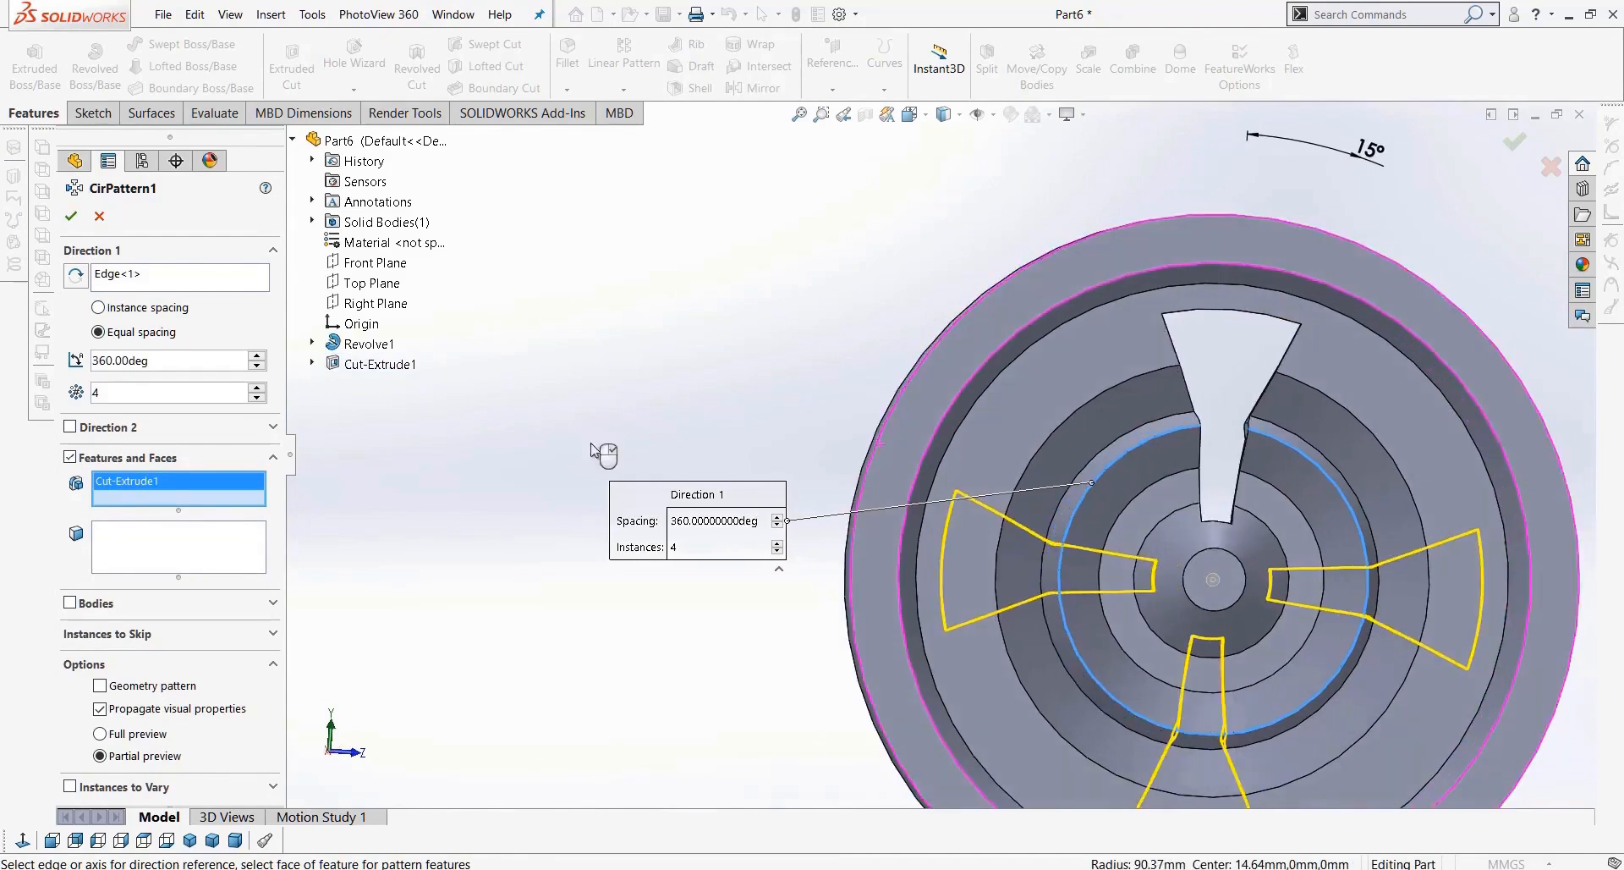
{"action": "left_click", "coordinate": [258, 388]}
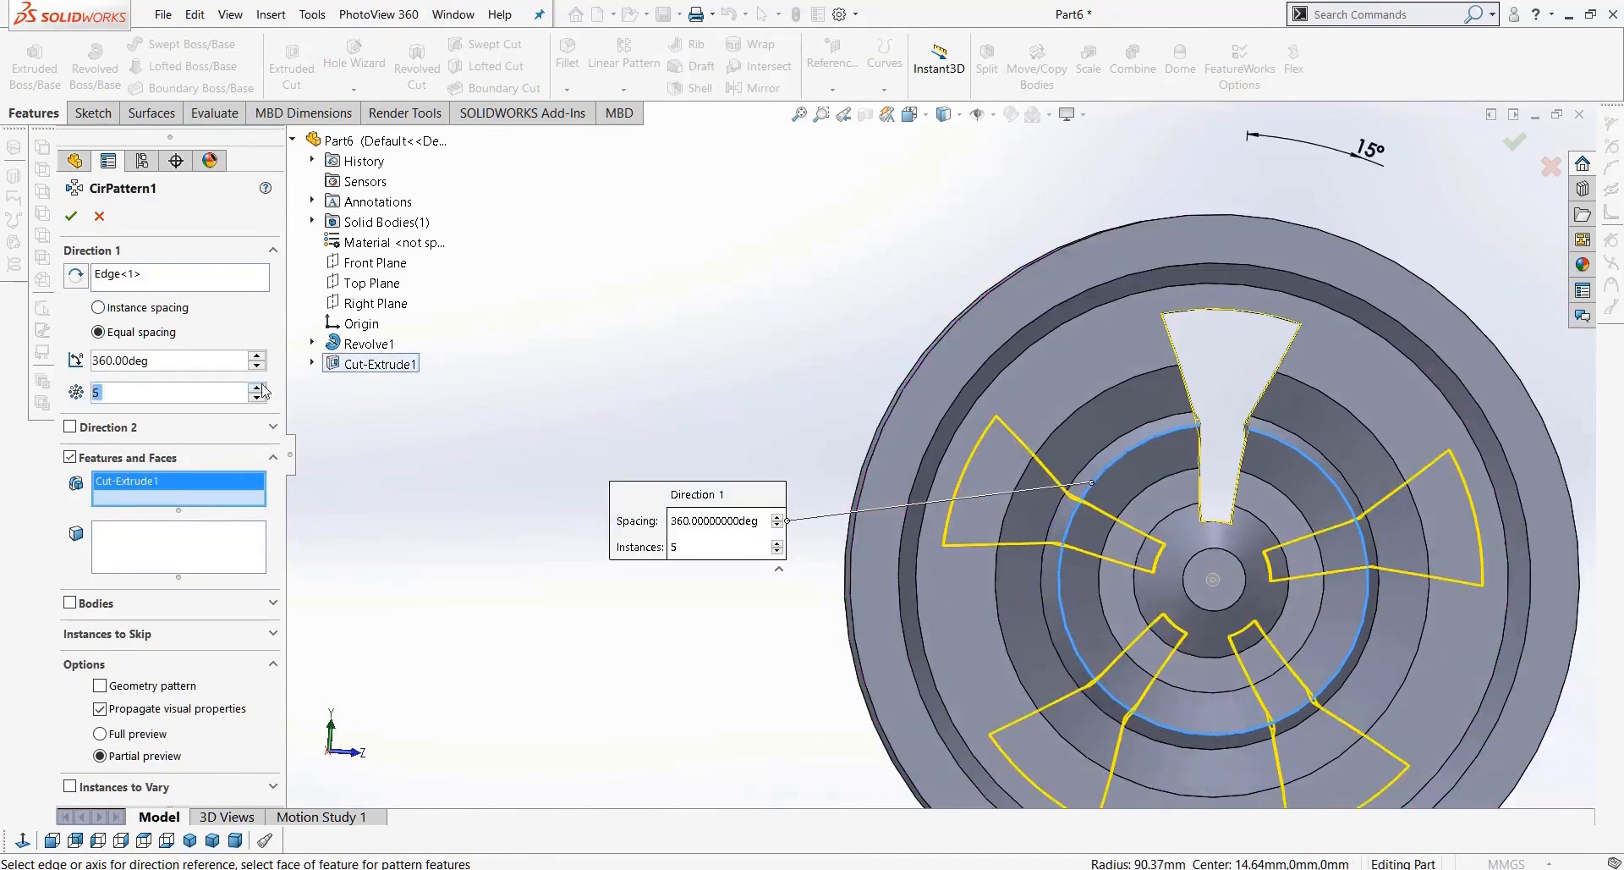
{"action": "left_click", "coordinate": [257, 386]}
{"action": "left_click", "coordinate": [257, 386]}
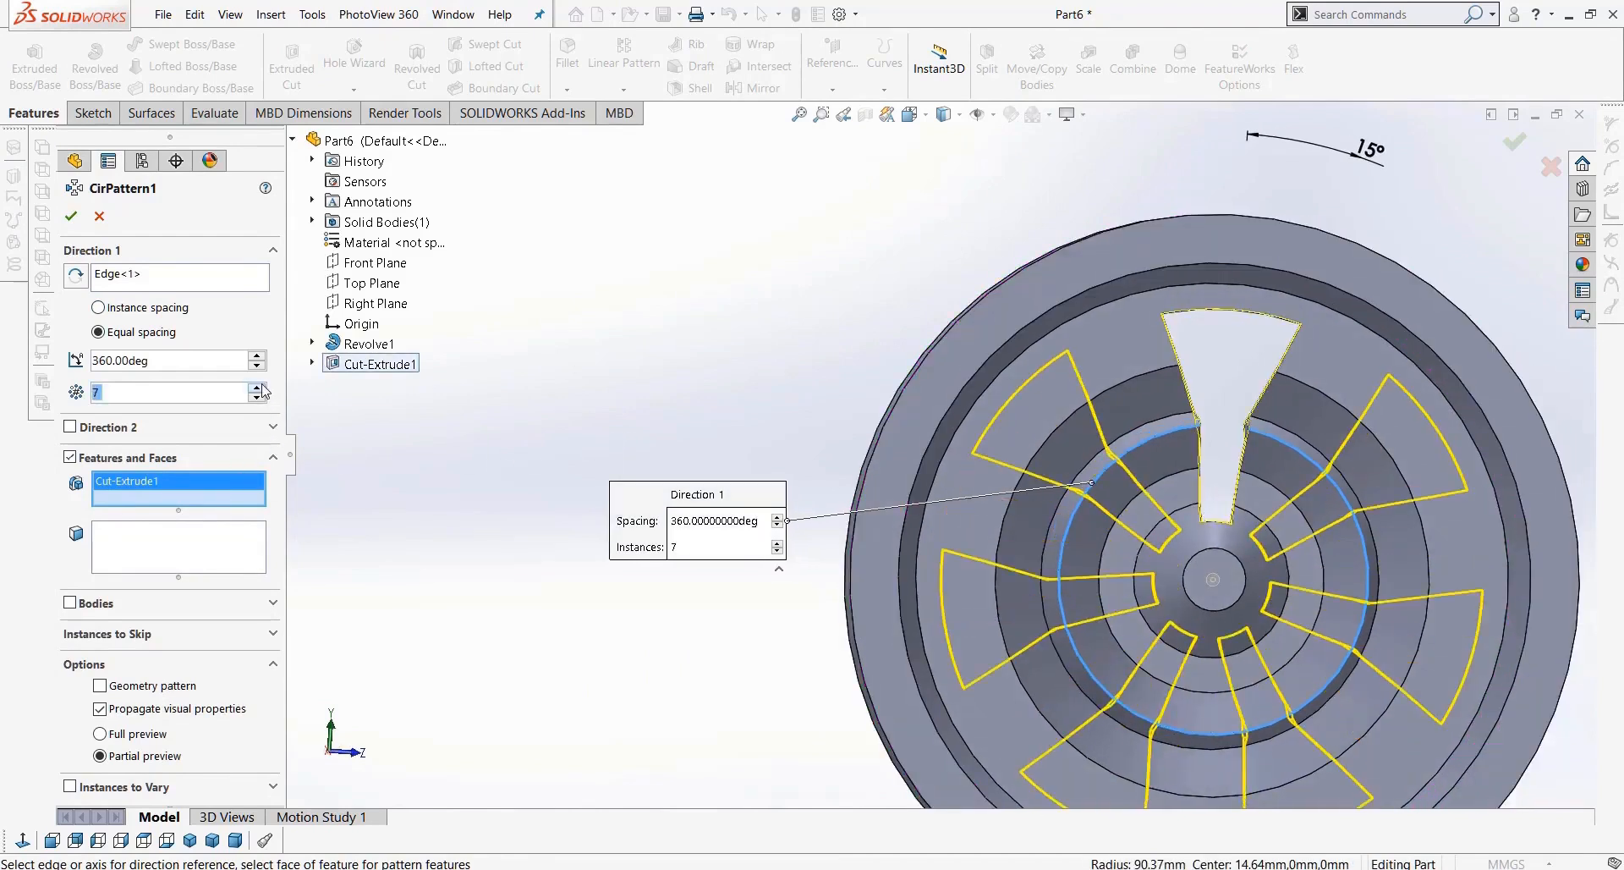
{"action": "left_click", "coordinate": [72, 217]}
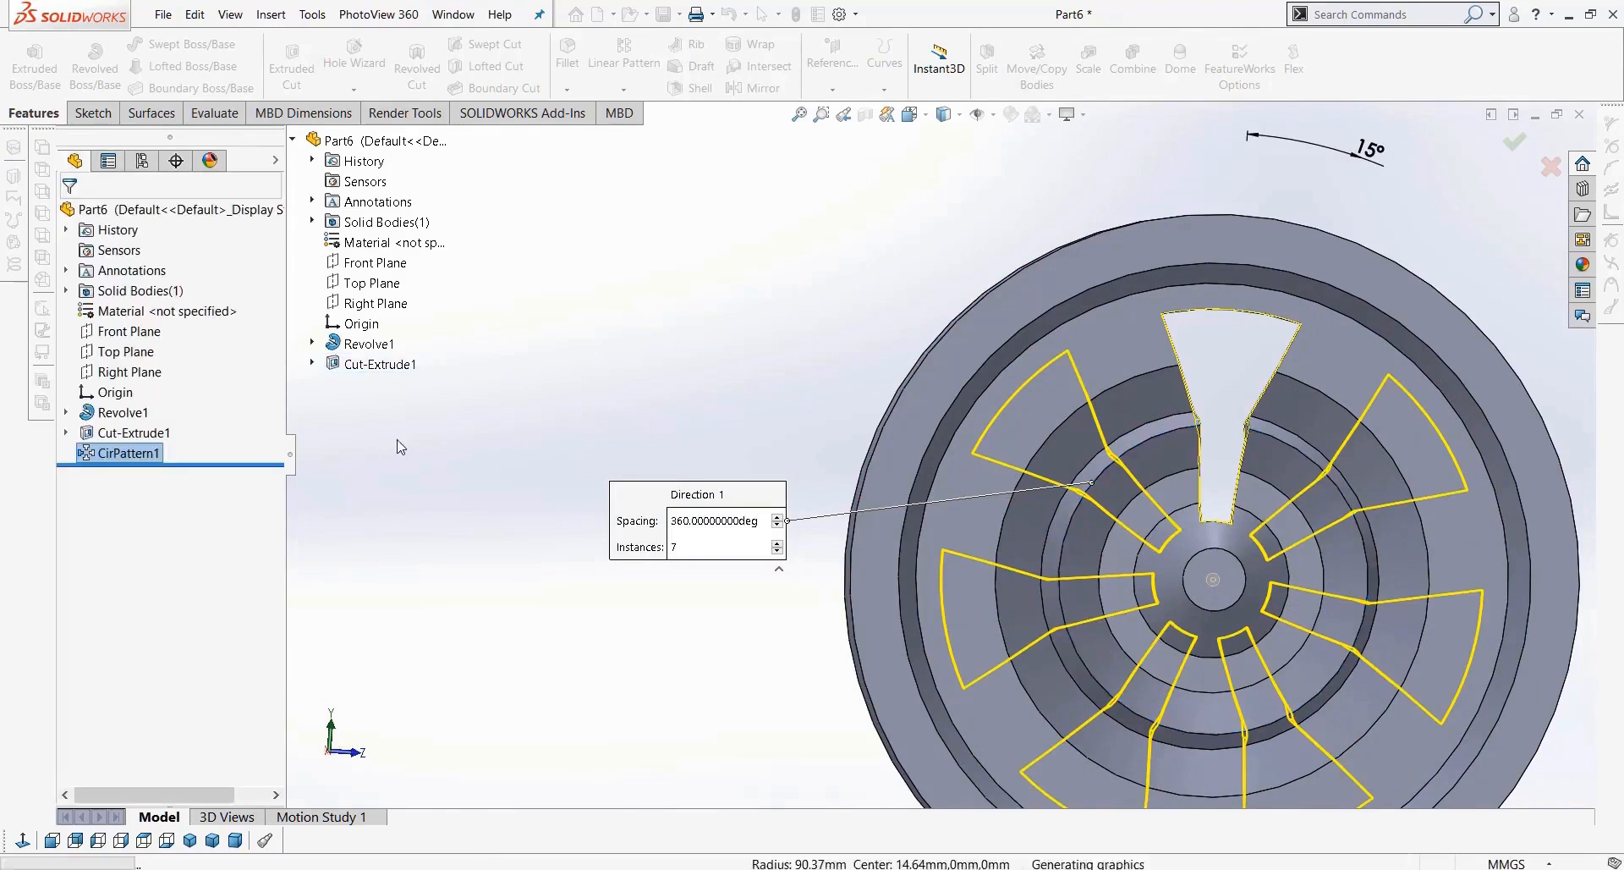
Step: Fillet the front and back outer edges of the wheel's rim with a 10 mm radius
{"action": "middle_click_drag", "start_coordinate": [631, 444], "coordinate": [727, 478]}
{"action": "scroll", "coordinate": [889, 489], "scroll_direction": "up", "scroll_amount": 3}
{"action": "scroll", "coordinate": [1231, 484], "scroll_direction": "down", "scroll_amount": 5}
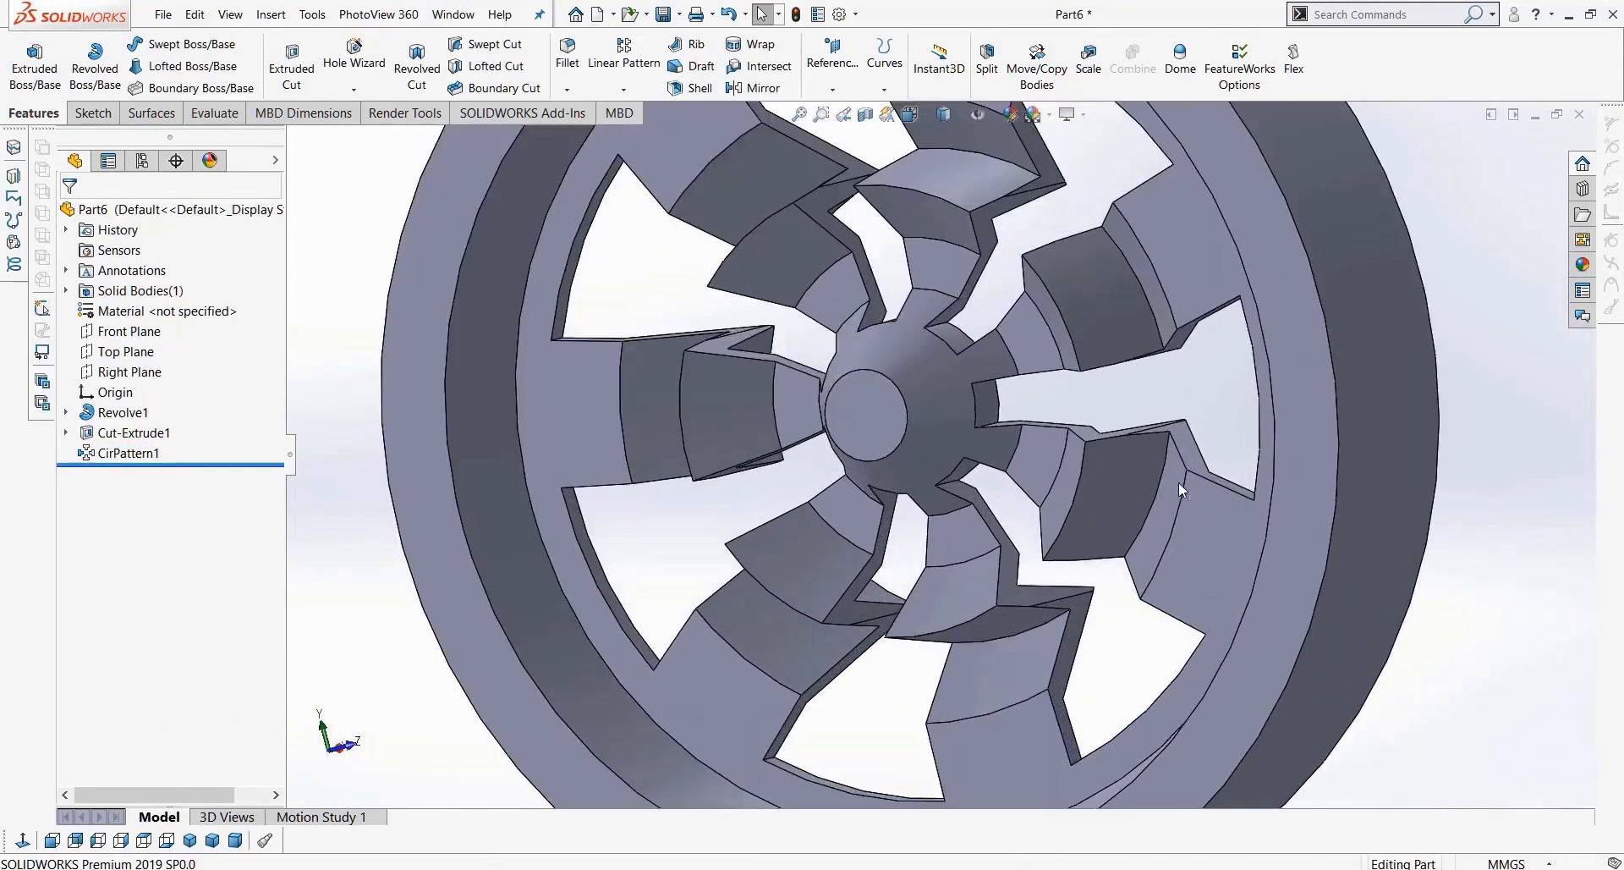
{"action": "scroll", "coordinate": [985, 468], "scroll_direction": "up", "scroll_amount": 3}
{"action": "scroll", "coordinate": [905, 448], "scroll_direction": "down", "scroll_amount": 3}
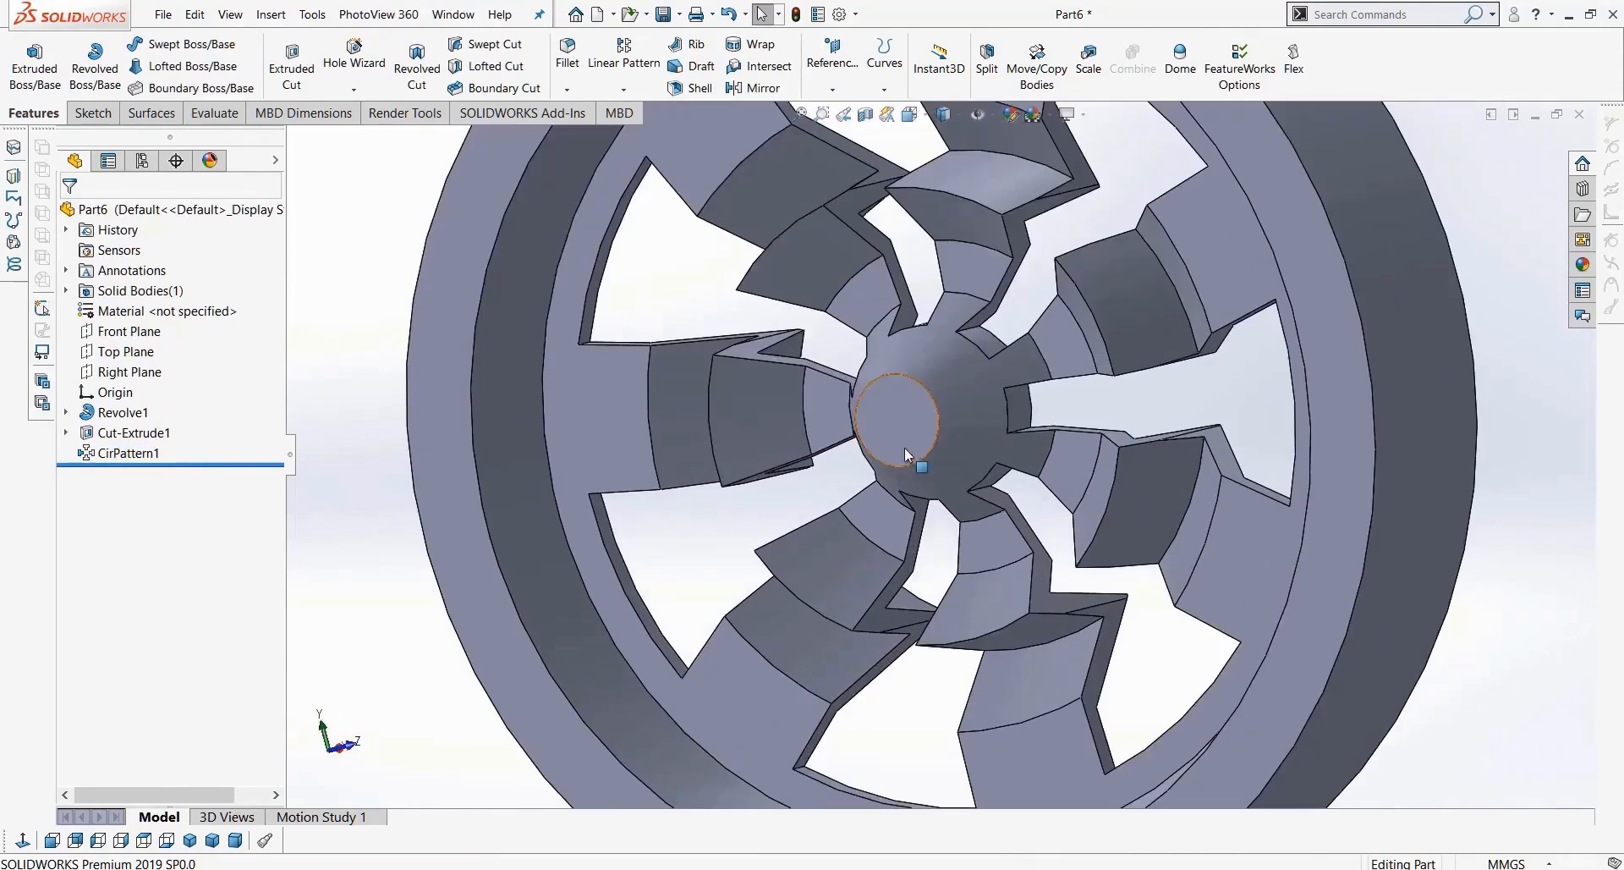
{"action": "middle_click_drag", "start_coordinate": [905, 448], "coordinate": [879, 426]}
{"action": "scroll", "coordinate": [880, 425], "scroll_direction": "up", "scroll_amount": 4}
{"action": "left_click", "coordinate": [567, 55]}
{"action": "scroll", "coordinate": [944, 165], "scroll_direction": "down", "scroll_amount": 2}
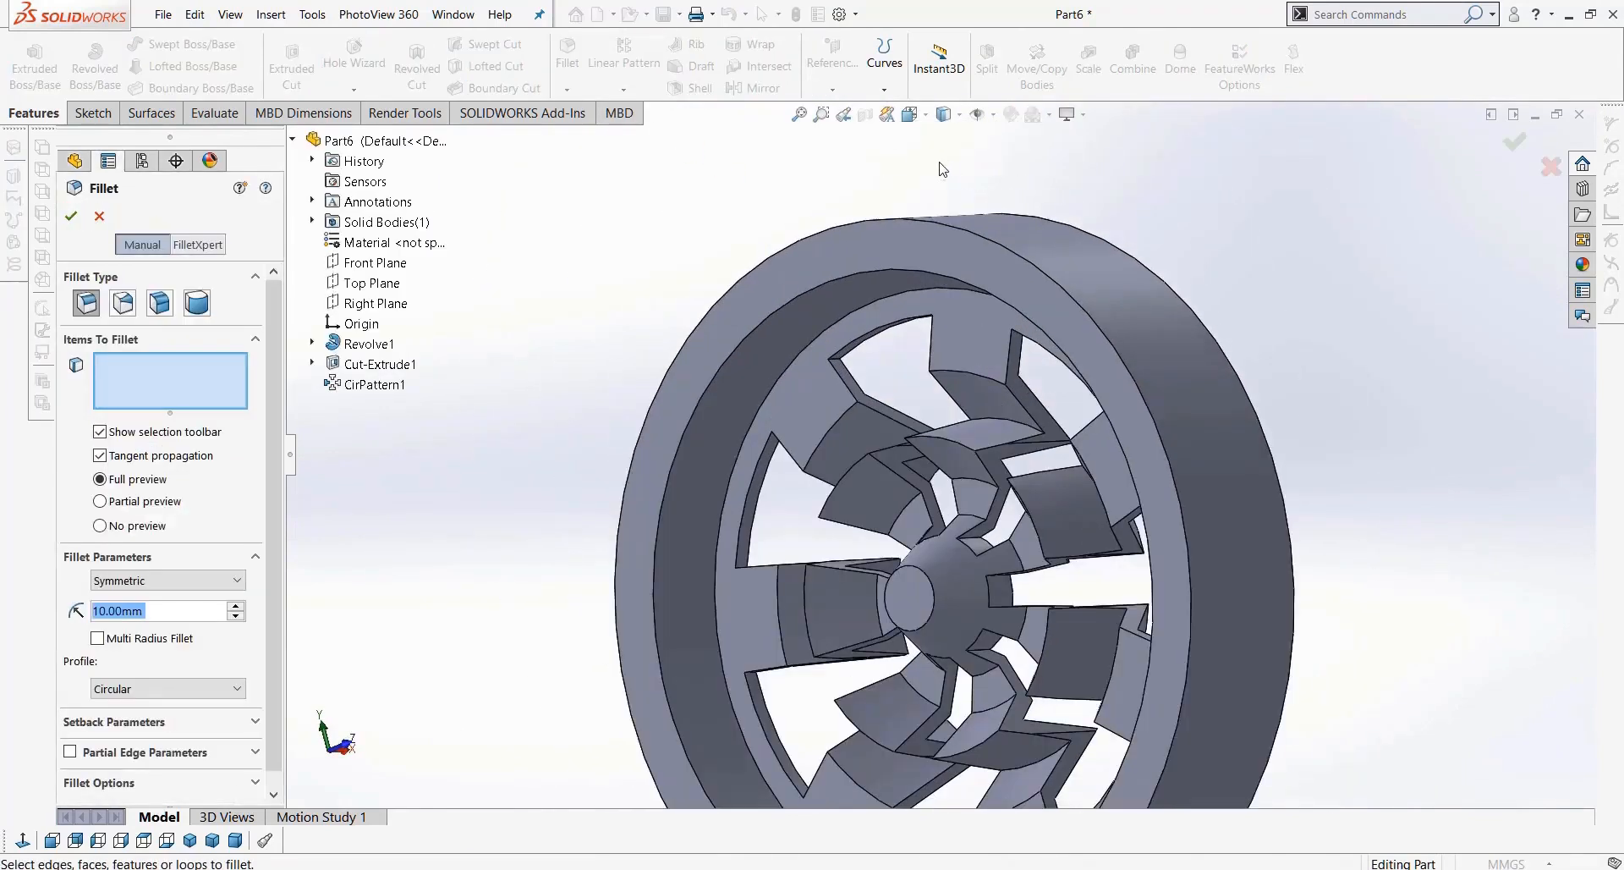
{"action": "left_click", "coordinate": [924, 220]}
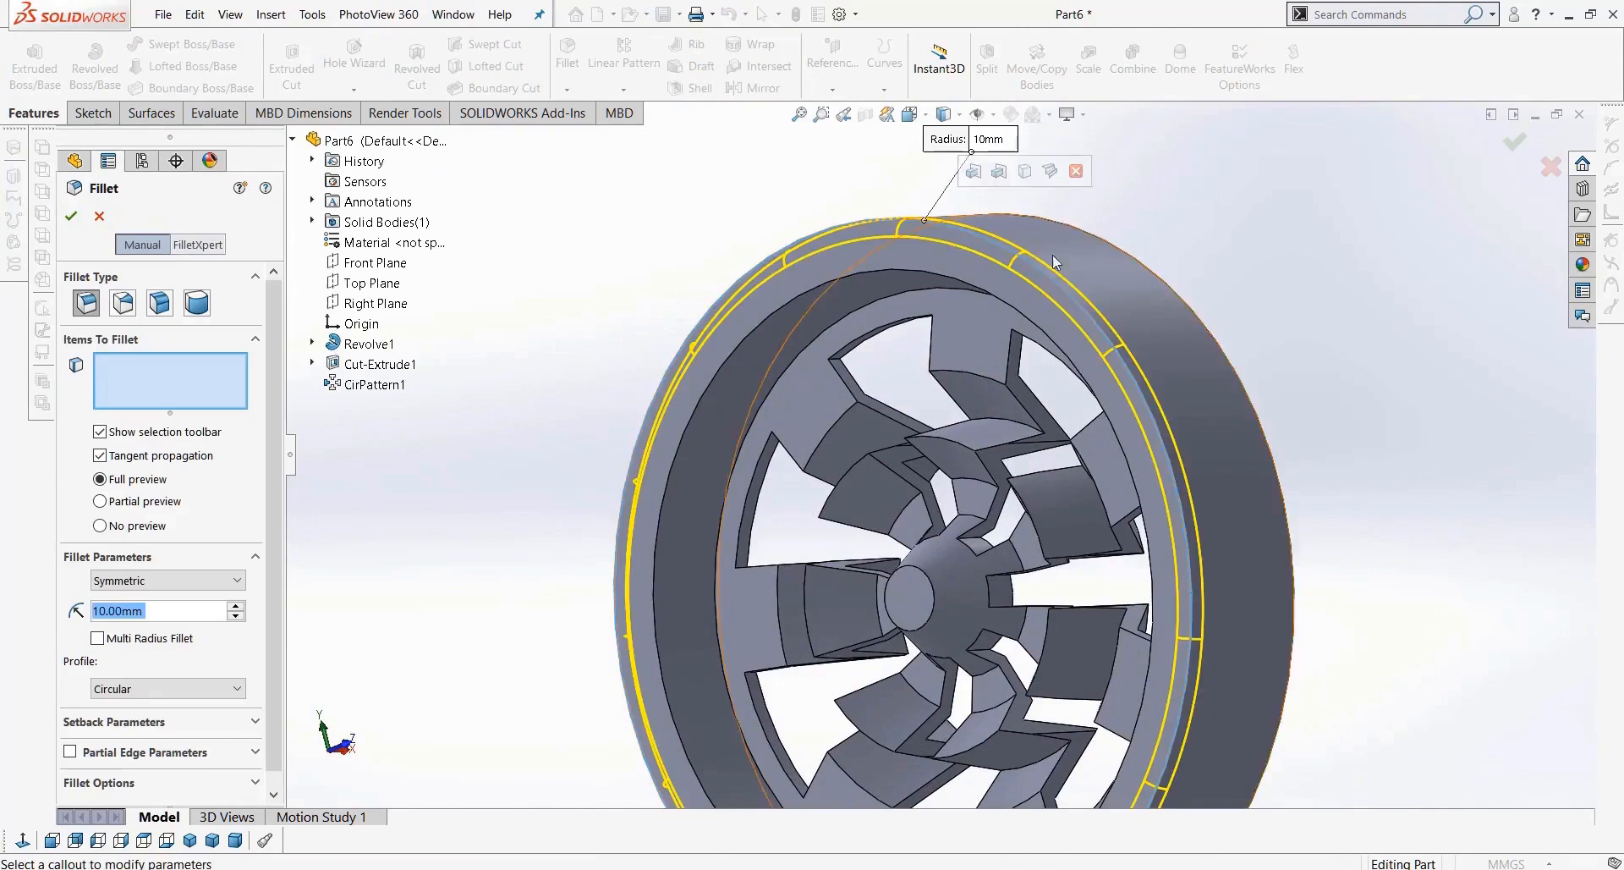
{"action": "left_click", "coordinate": [1155, 275]}
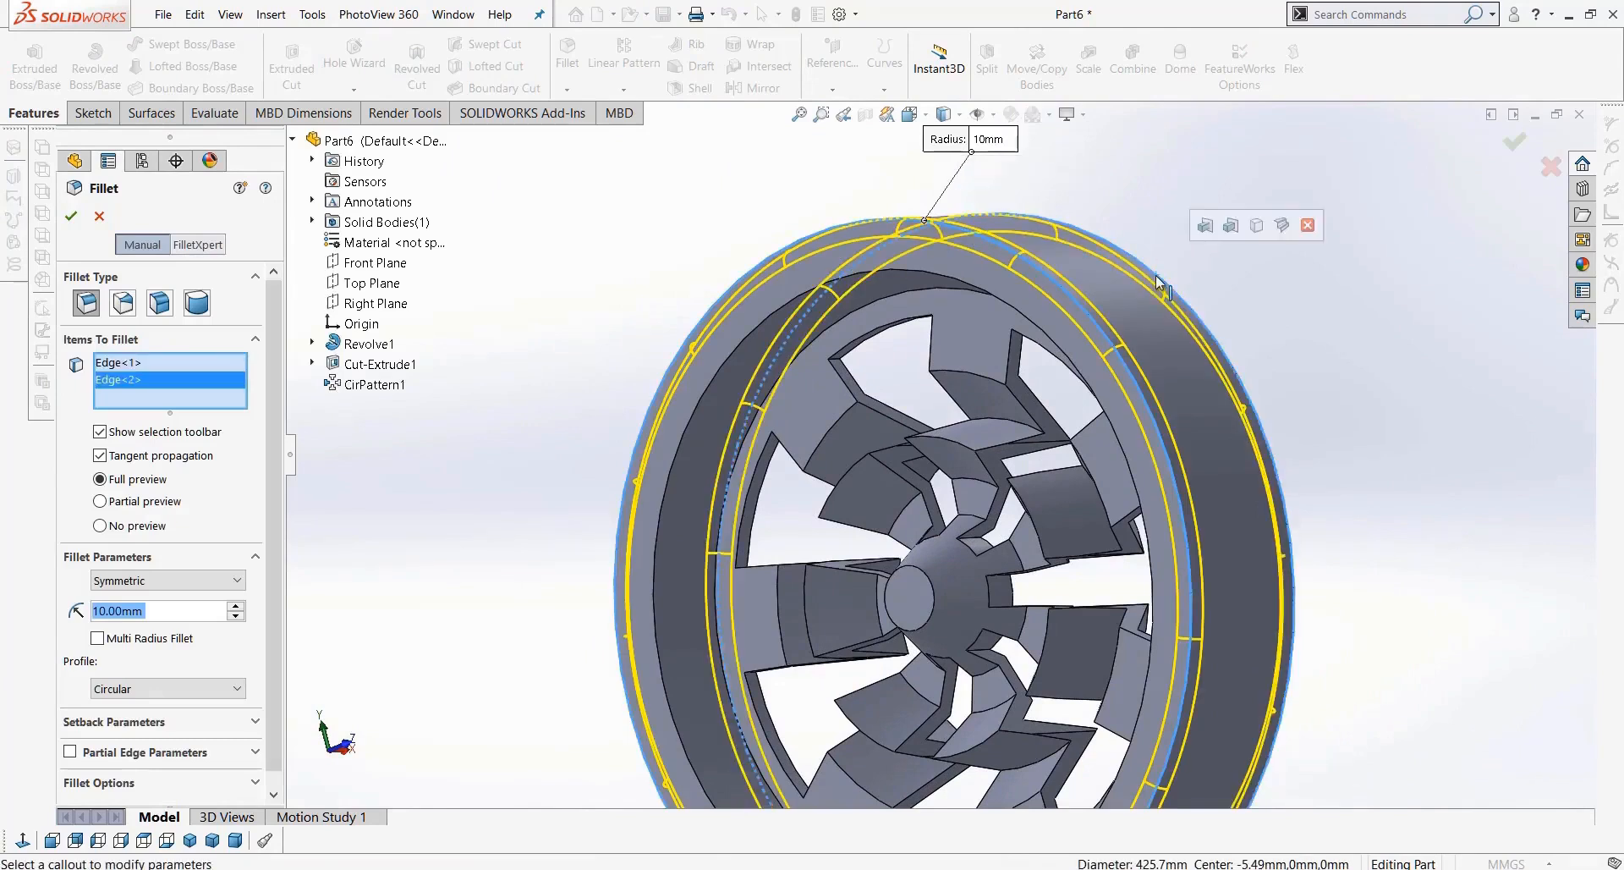
{"action": "left_click", "coordinate": [71, 218]}
Step: Fillet the raised curved edge nearest the hub on all seven spokes with a 10 mm radius
{"action": "middle_click_drag", "start_coordinate": [653, 355], "coordinate": [794, 298]}
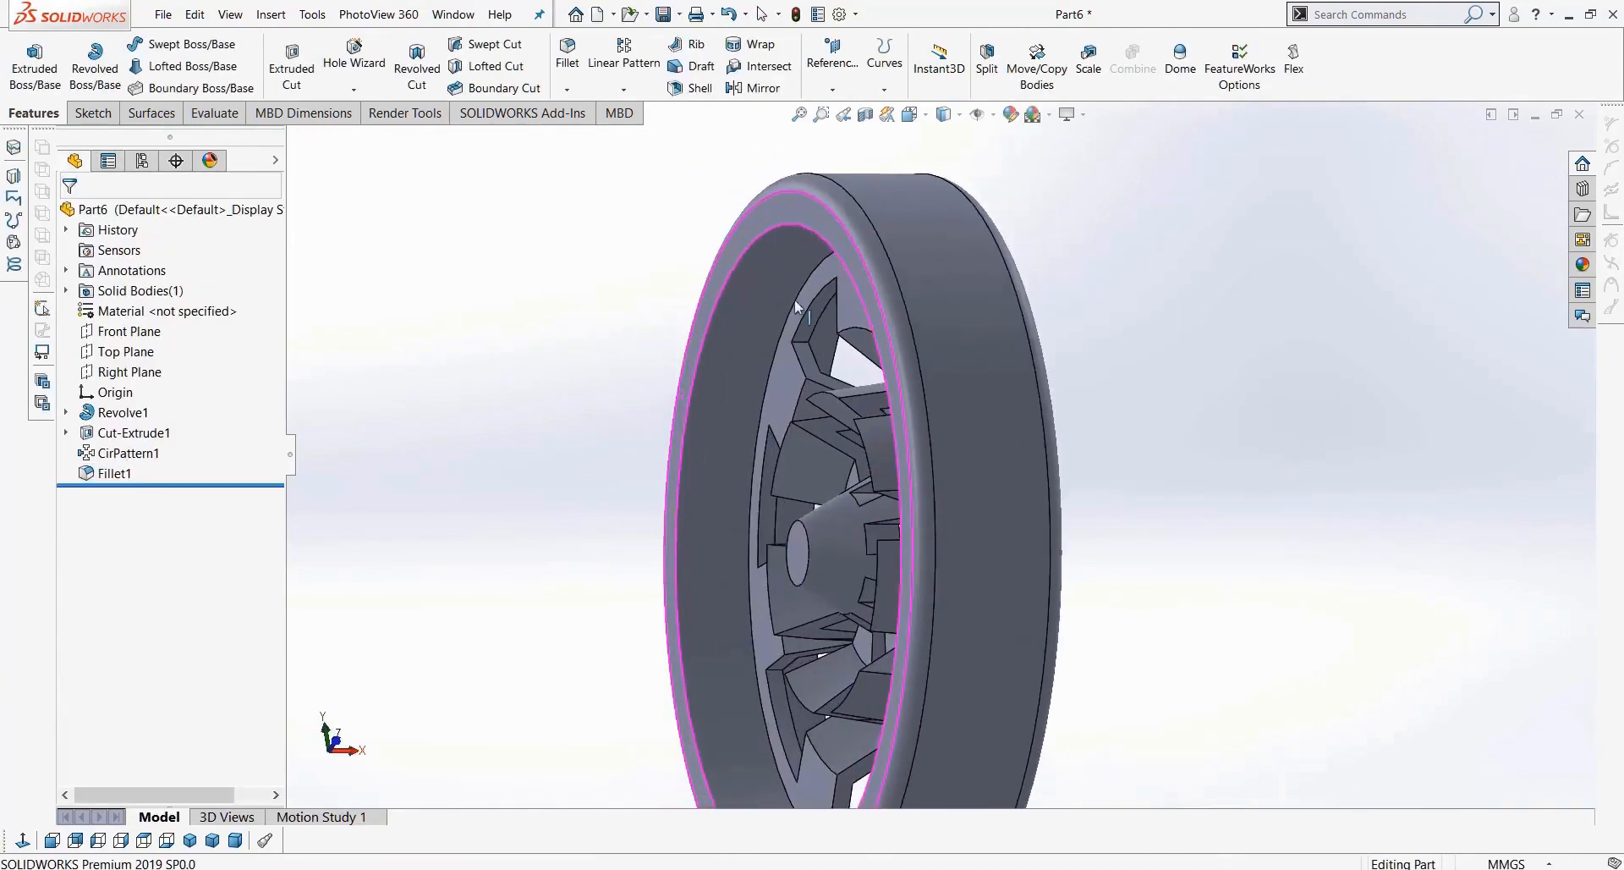
{"action": "middle_click_drag", "start_coordinate": [888, 497], "coordinate": [763, 592]}
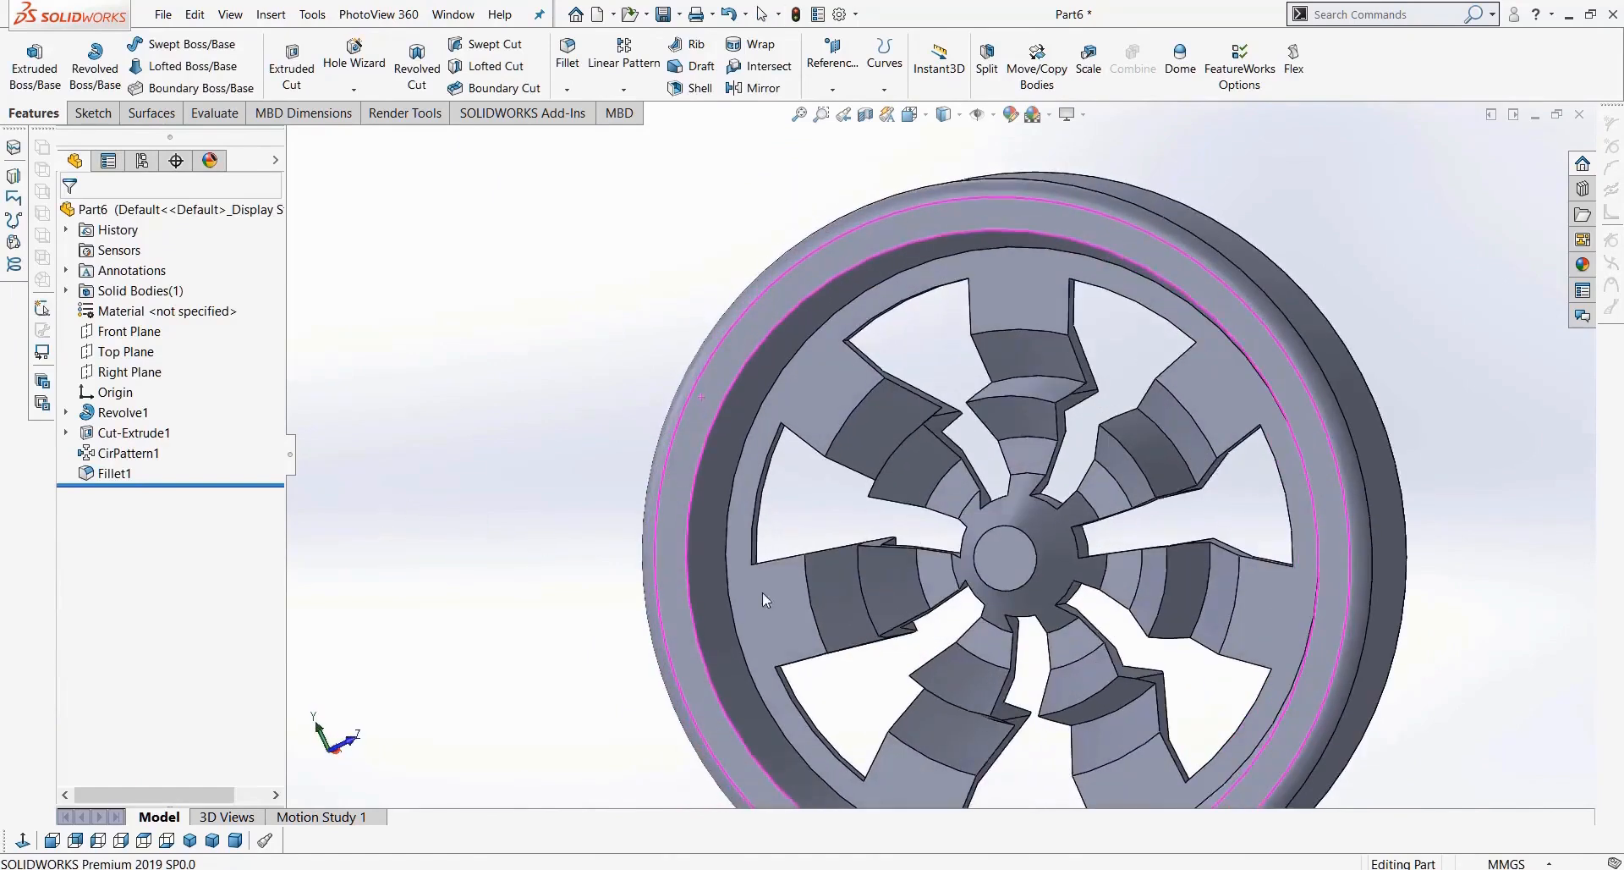
{"action": "scroll", "coordinate": [880, 461], "scroll_direction": "down", "scroll_amount": 8}
{"action": "scroll", "coordinate": [901, 459], "scroll_direction": "up", "scroll_amount": 8}
{"action": "middle_click_drag", "start_coordinate": [893, 503], "coordinate": [687, 110]}
{"action": "left_click", "coordinate": [568, 52]}
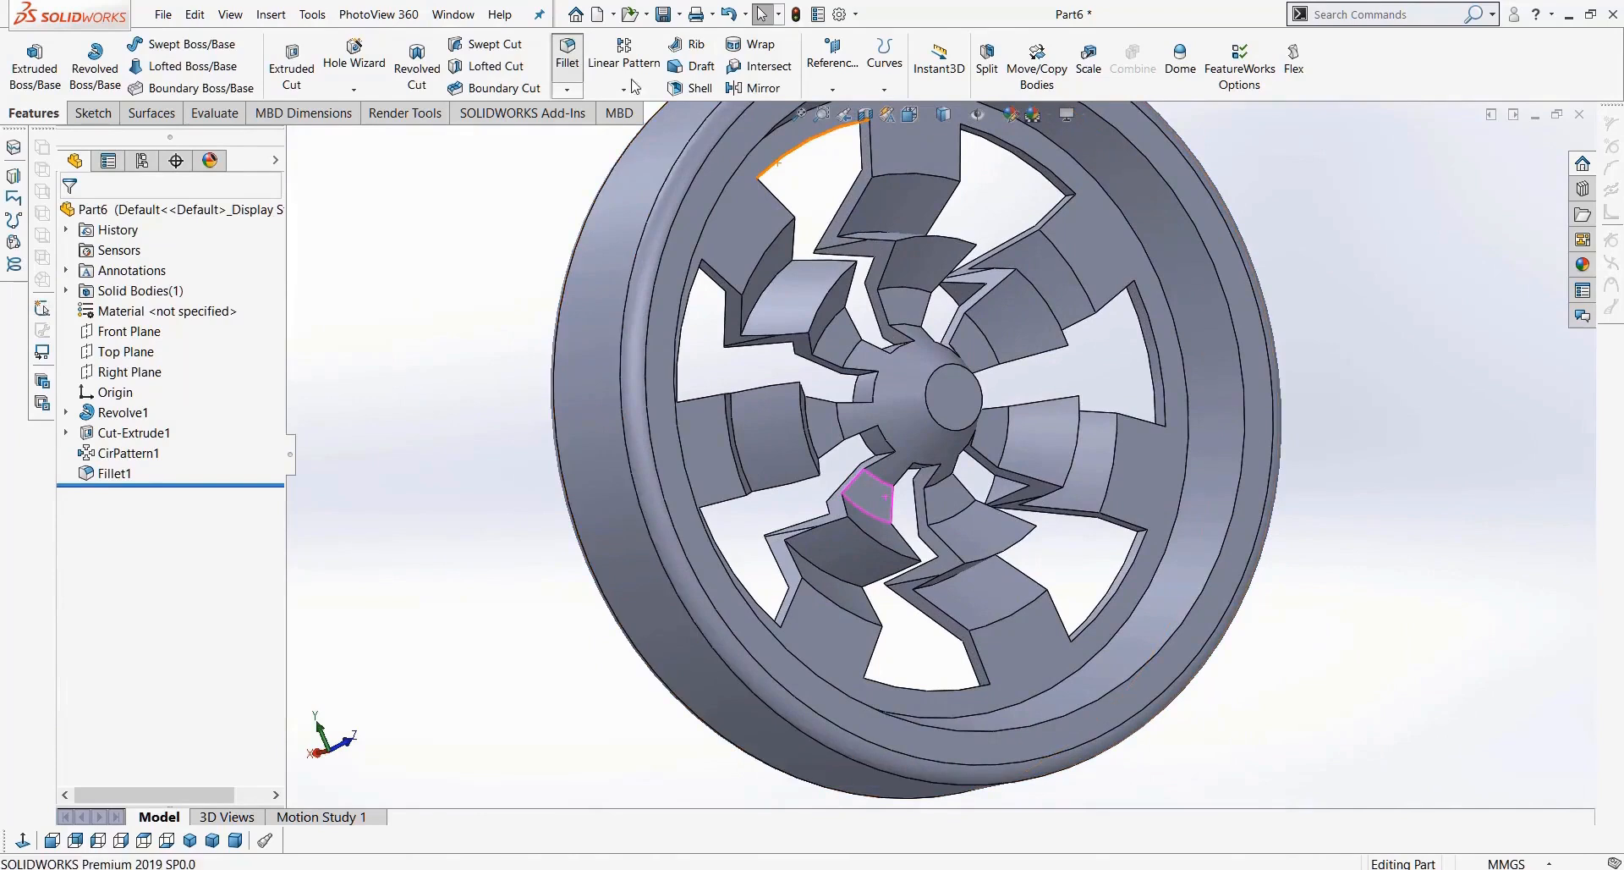
{"action": "left_click", "coordinate": [941, 236]}
{"action": "left_click", "coordinate": [1034, 291]}
{"action": "left_click", "coordinate": [1070, 465]}
{"action": "left_click", "coordinate": [890, 545]}
{"action": "left_click", "coordinate": [890, 545]}
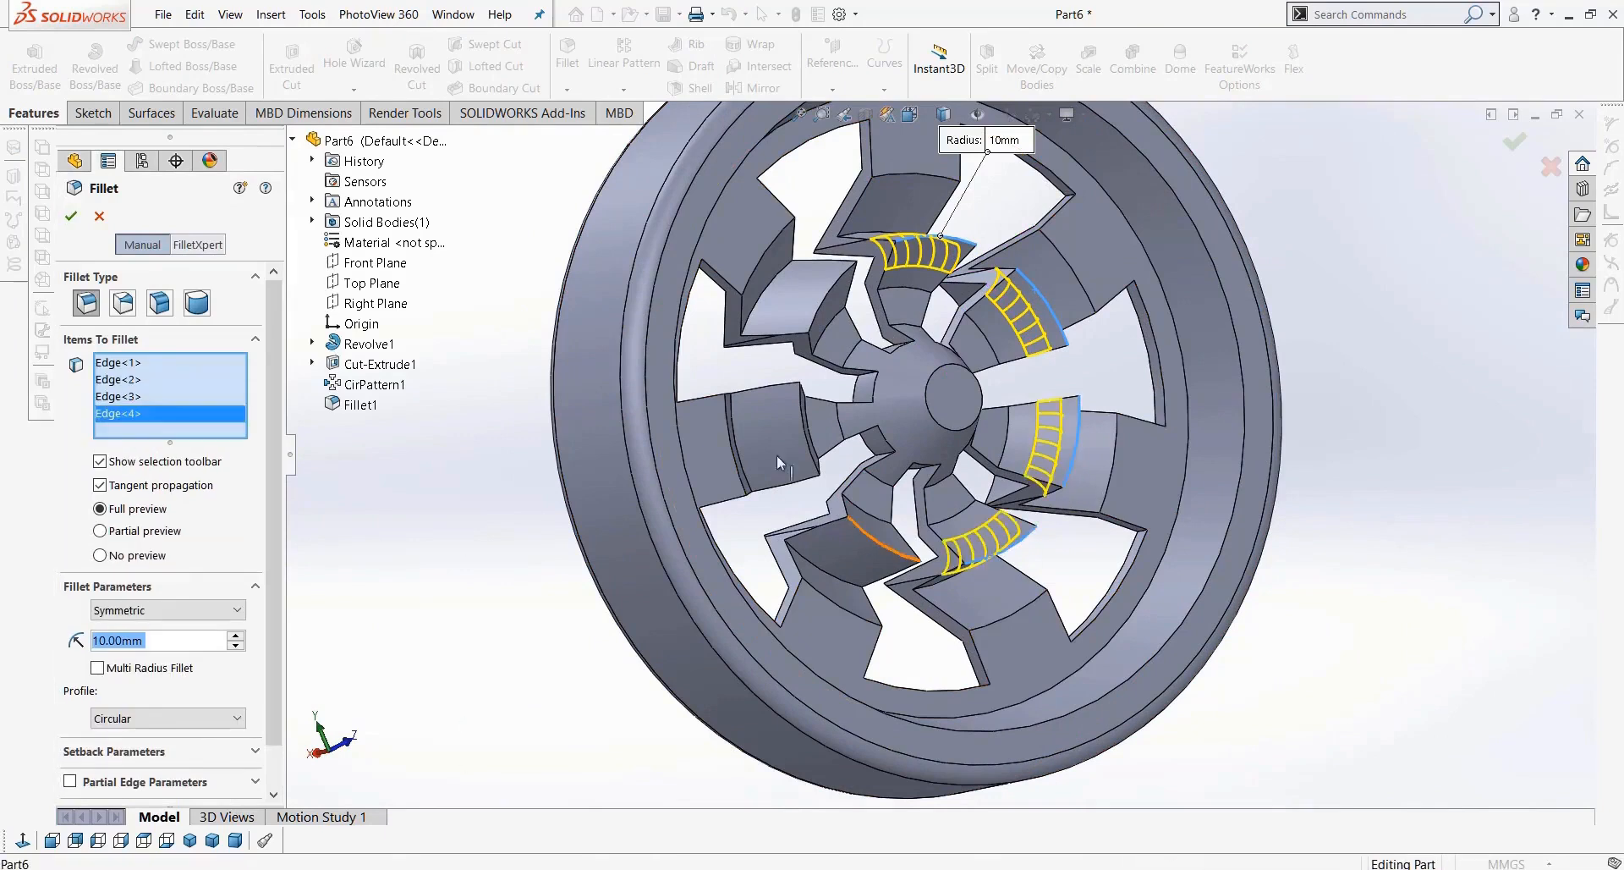
{"action": "left_click", "coordinate": [805, 436]}
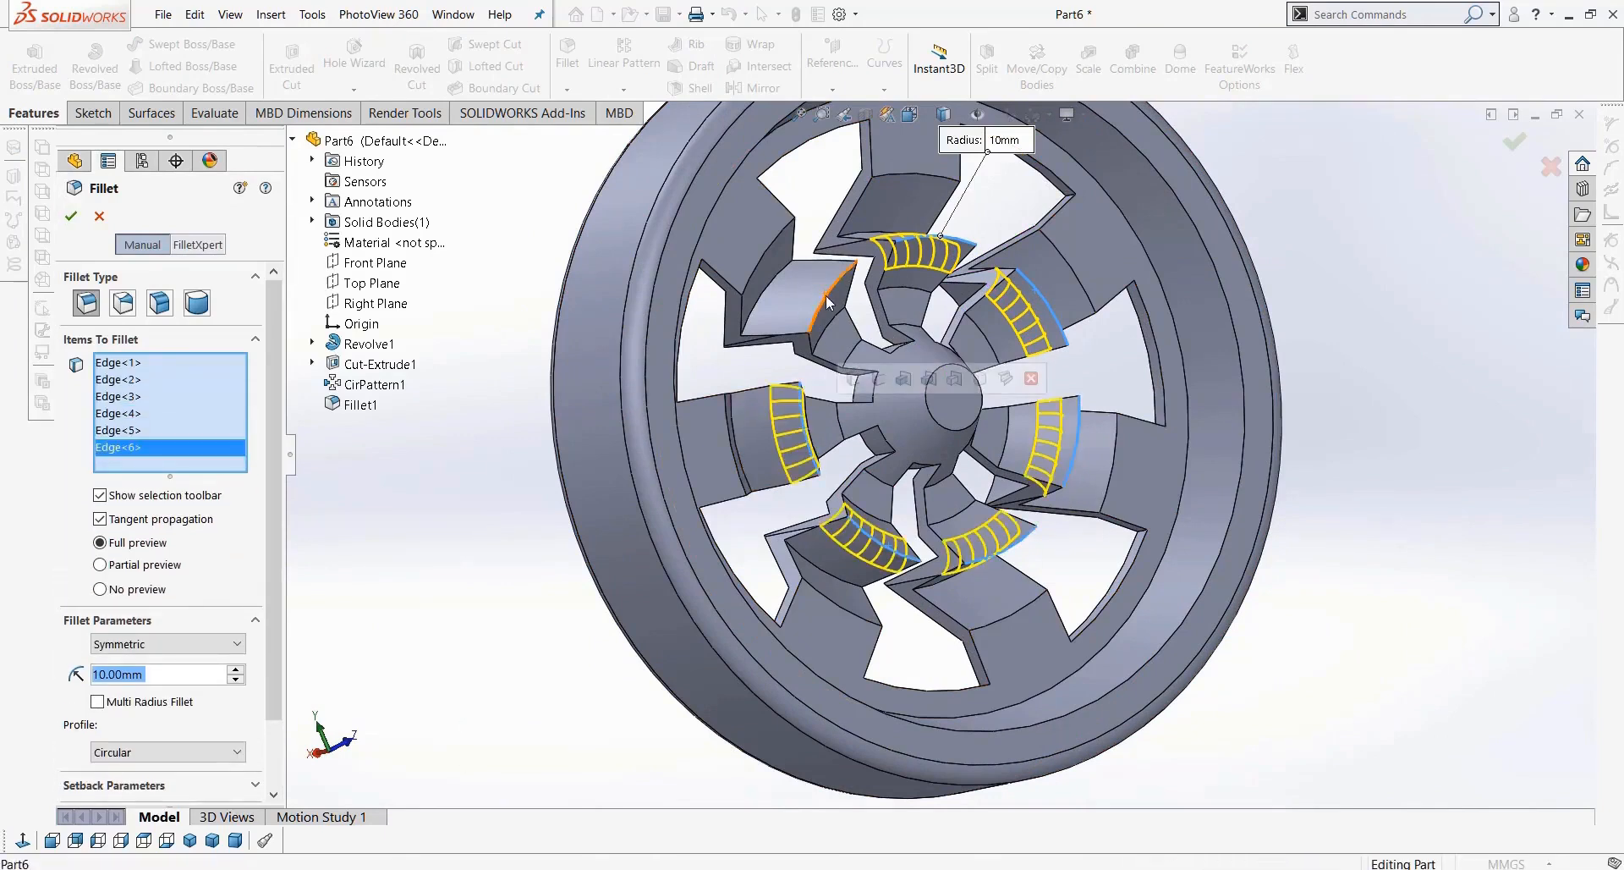
{"action": "left_click", "coordinate": [825, 295]}
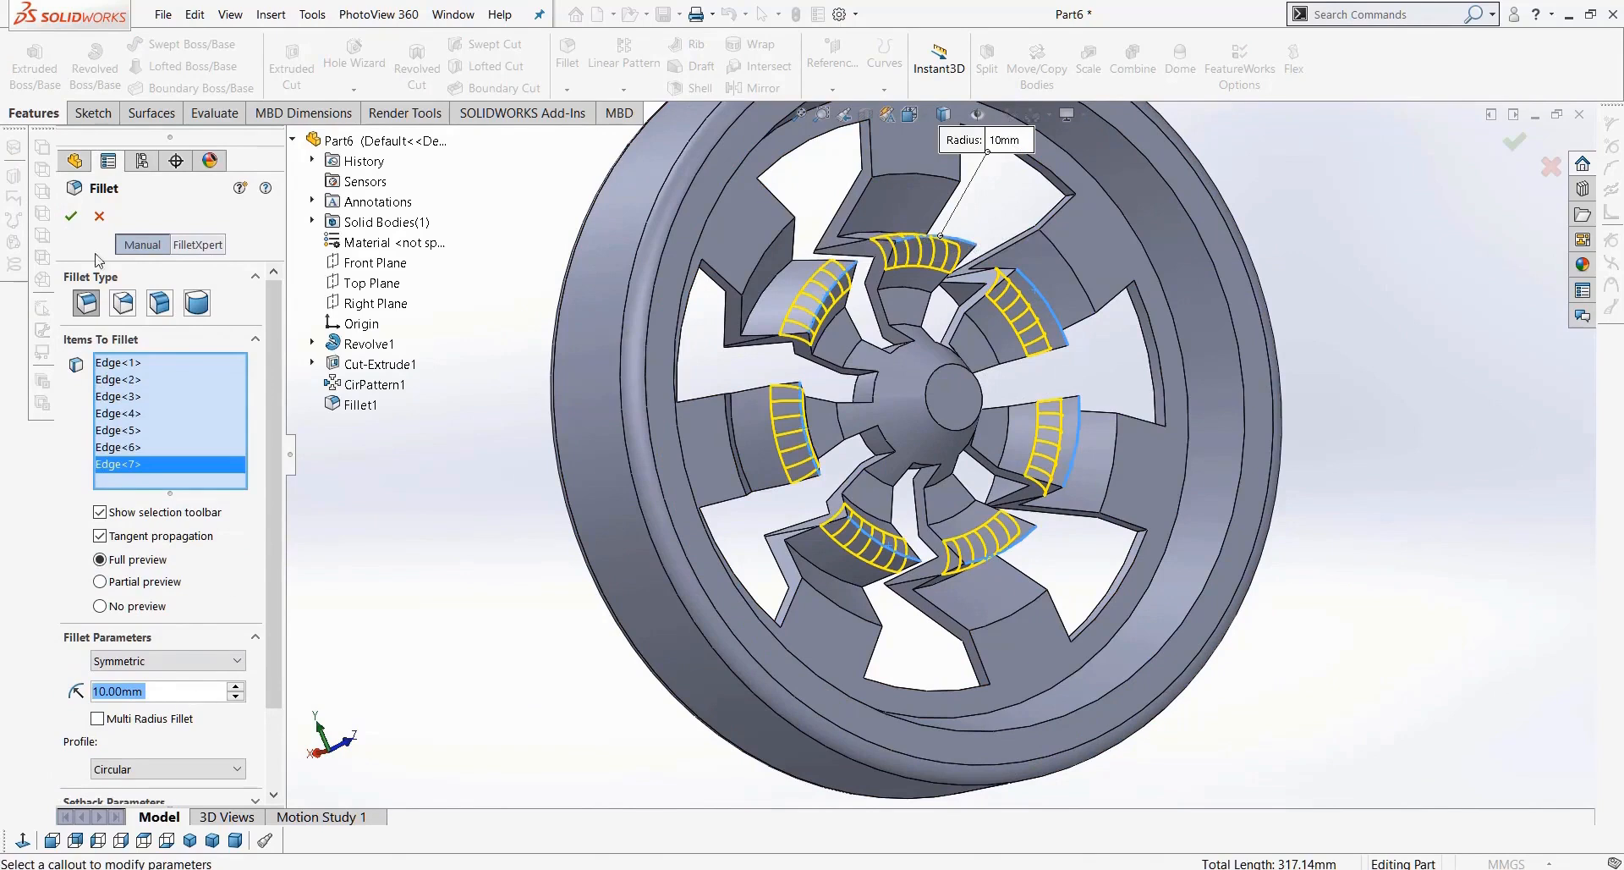
{"action": "left_click", "coordinate": [71, 216]}
Step: Start a sketch on the flat circular front face of the hub
{"action": "middle_click_drag", "start_coordinate": [491, 415], "coordinate": [430, 481]}
{"action": "scroll", "coordinate": [430, 481], "scroll_direction": "up", "scroll_amount": 3}
{"action": "scroll", "coordinate": [892, 450], "scroll_direction": "down", "scroll_amount": 5}
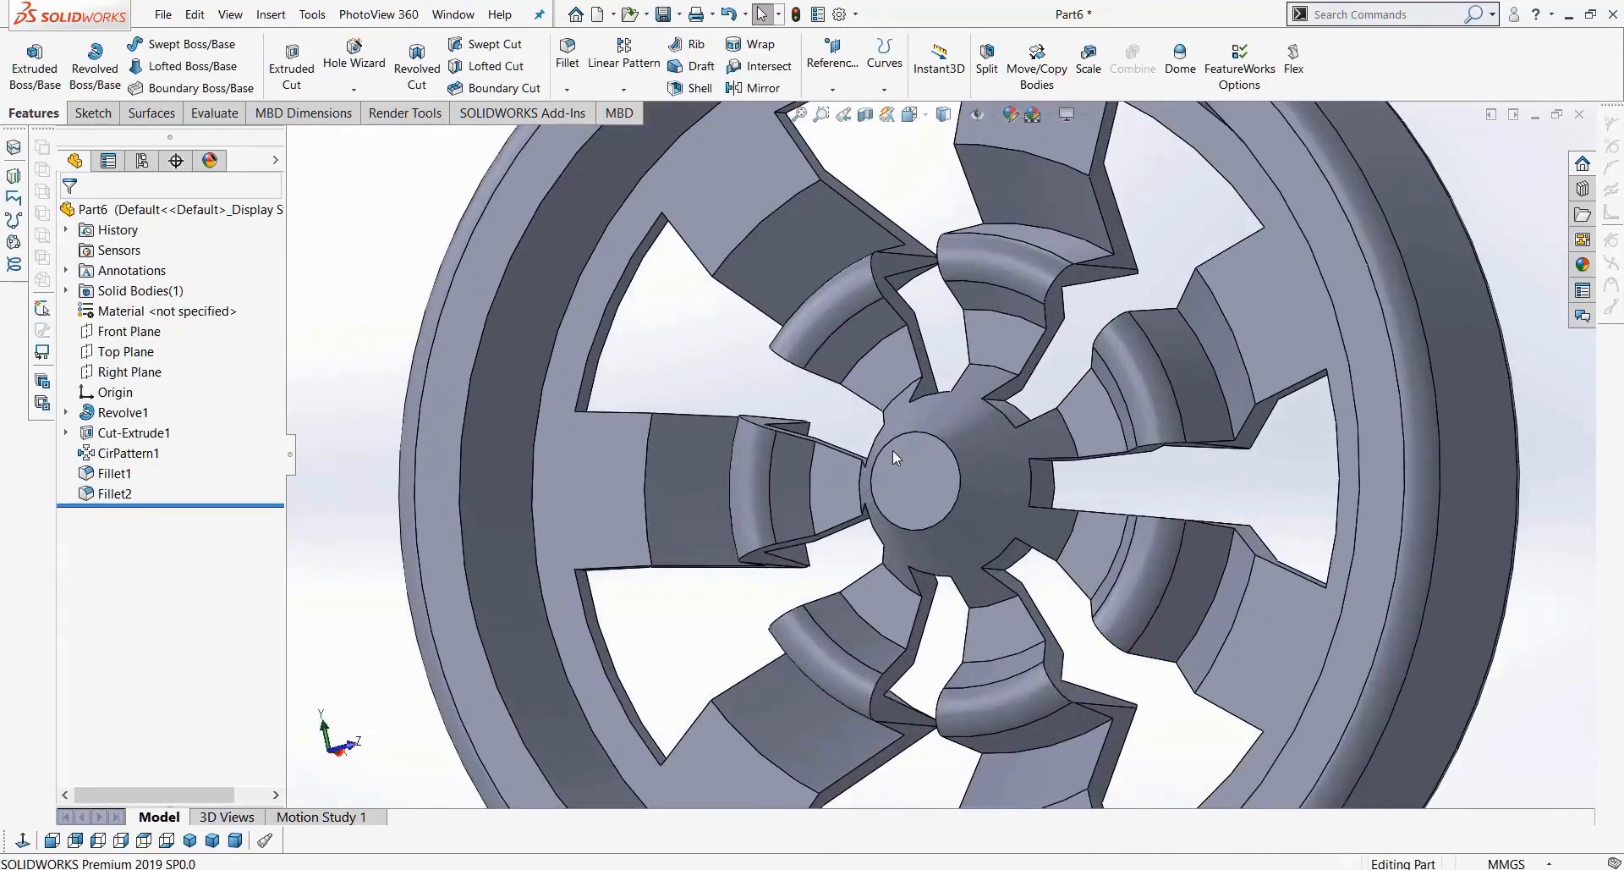
{"action": "scroll", "coordinate": [891, 450], "scroll_direction": "up", "scroll_amount": 3}
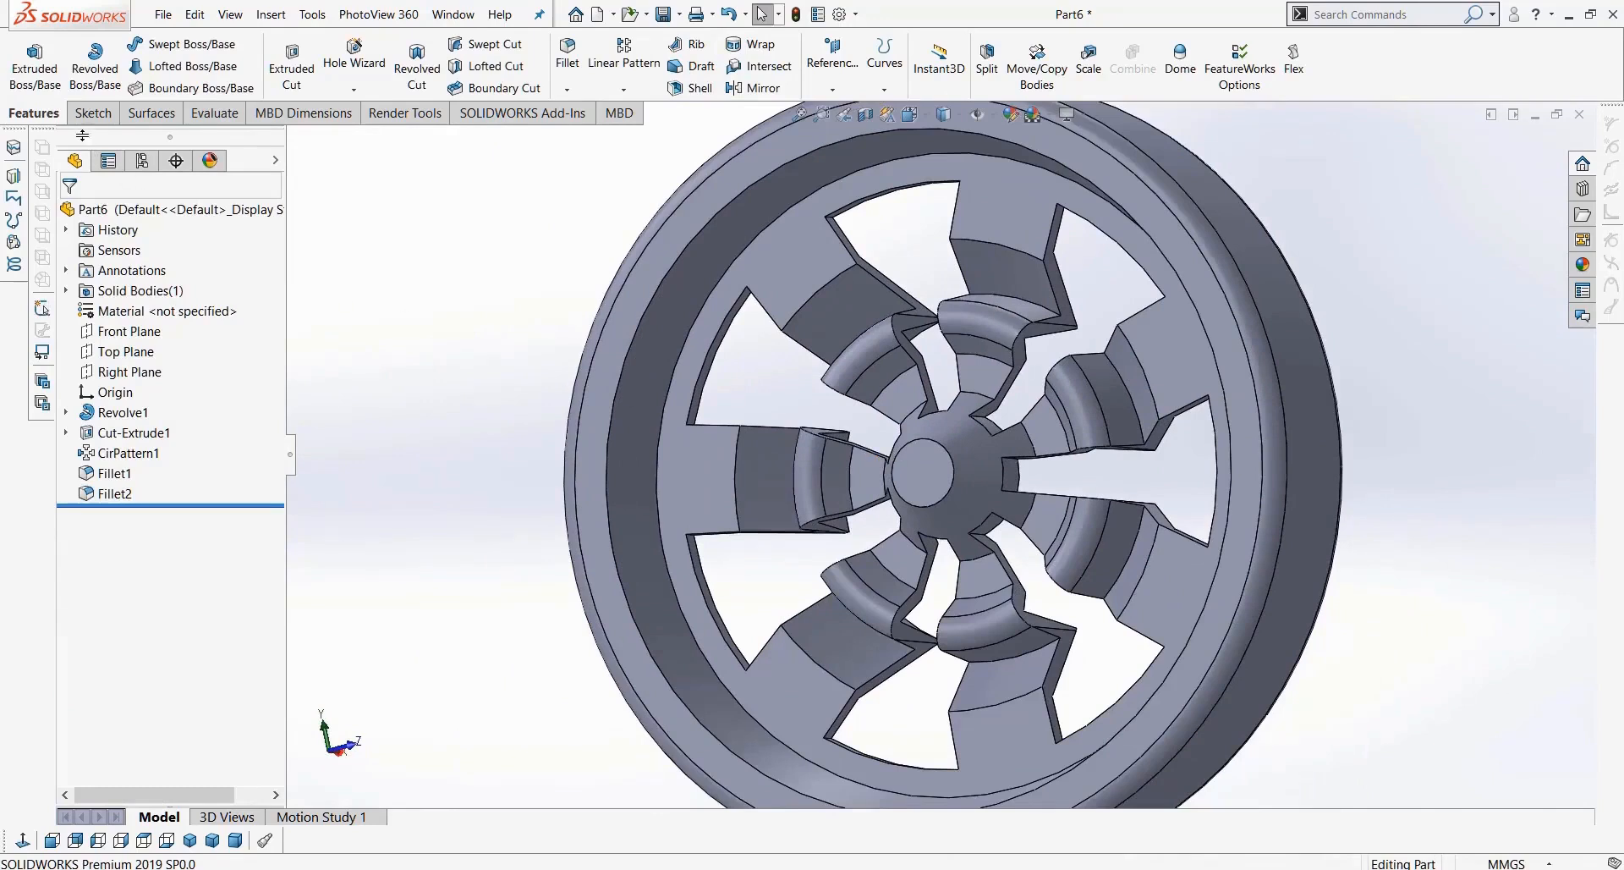
{"action": "left_click", "coordinate": [93, 113]}
{"action": "left_click", "coordinate": [927, 462]}
{"action": "left_click", "coordinate": [26, 53]}
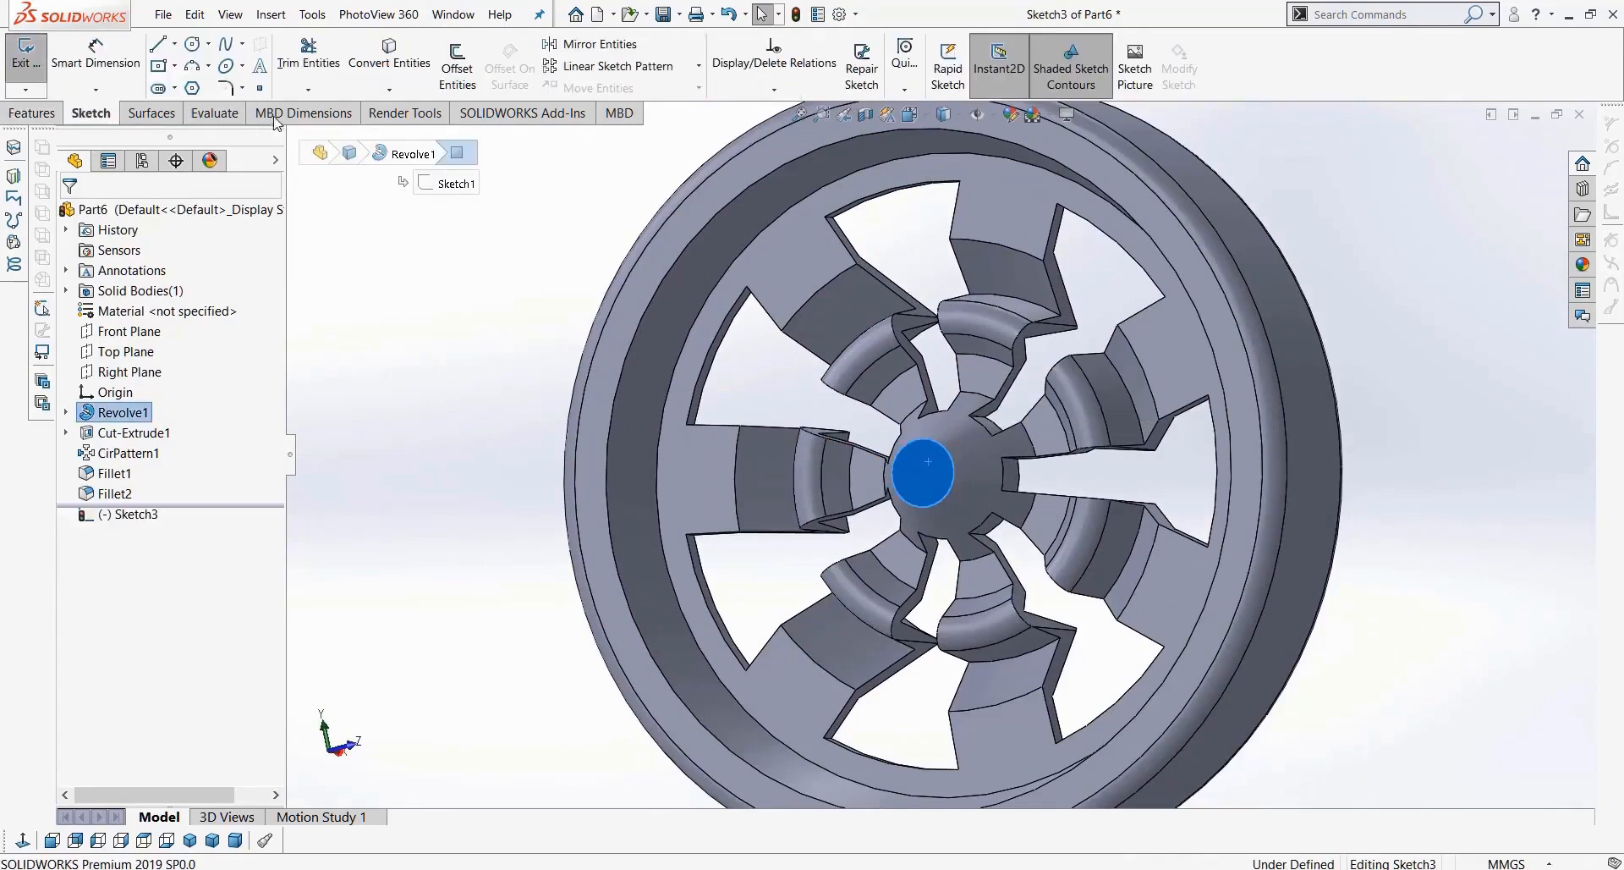
Step: Add the sketch text SOLID across the centre of the hub face, overriding the document font with a height of 20 points
{"action": "left_click", "coordinate": [259, 66]}
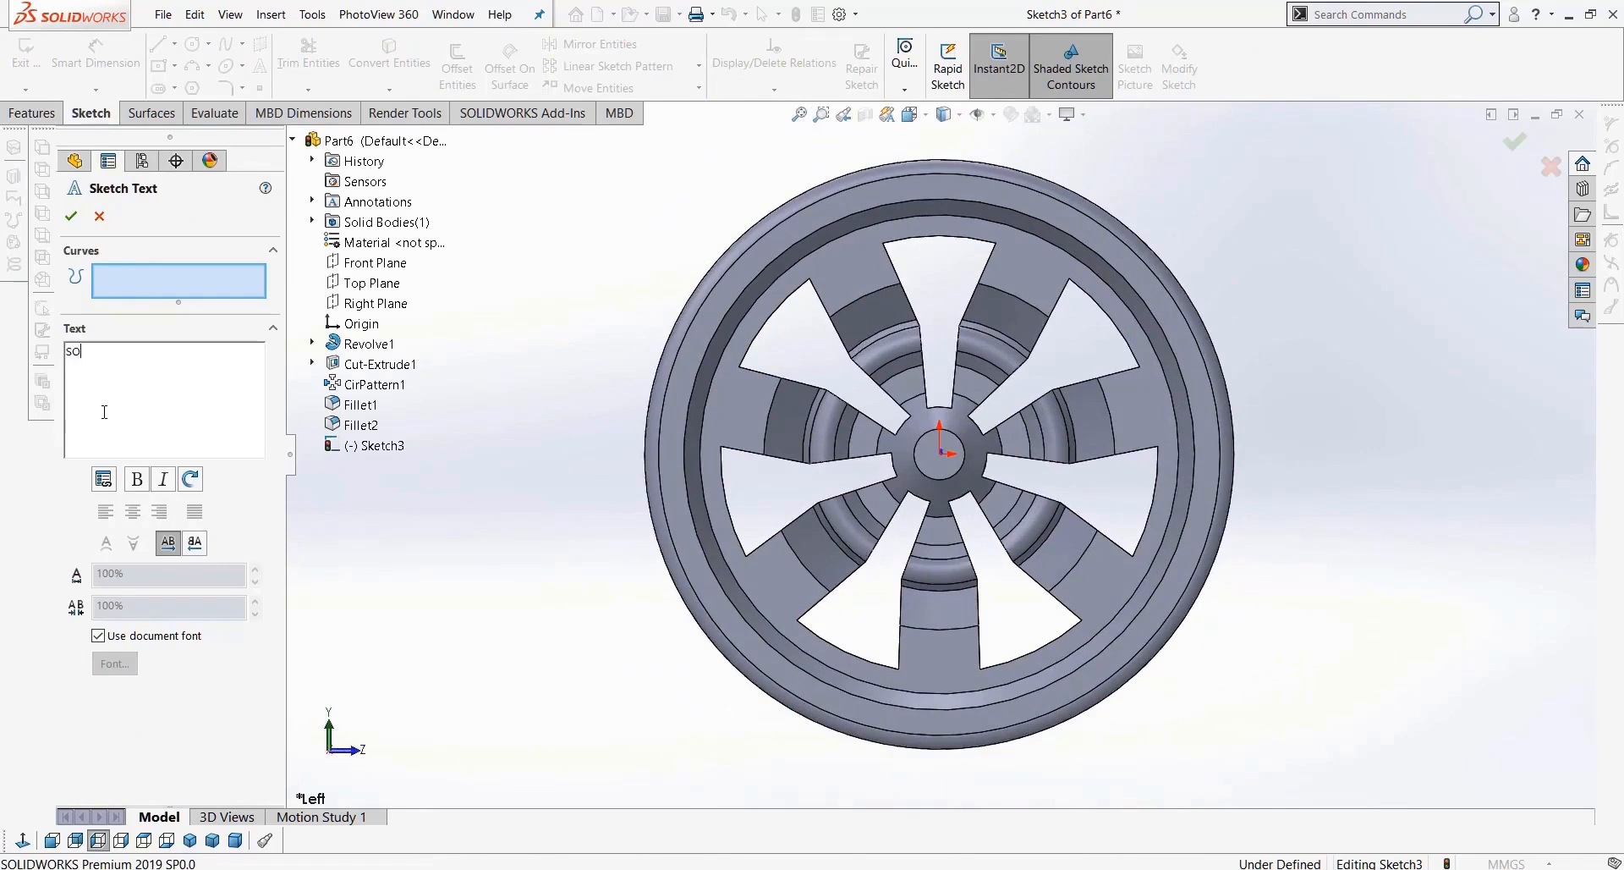
{"action": "scroll", "coordinate": [984, 412], "scroll_direction": "down", "scroll_amount": 4}
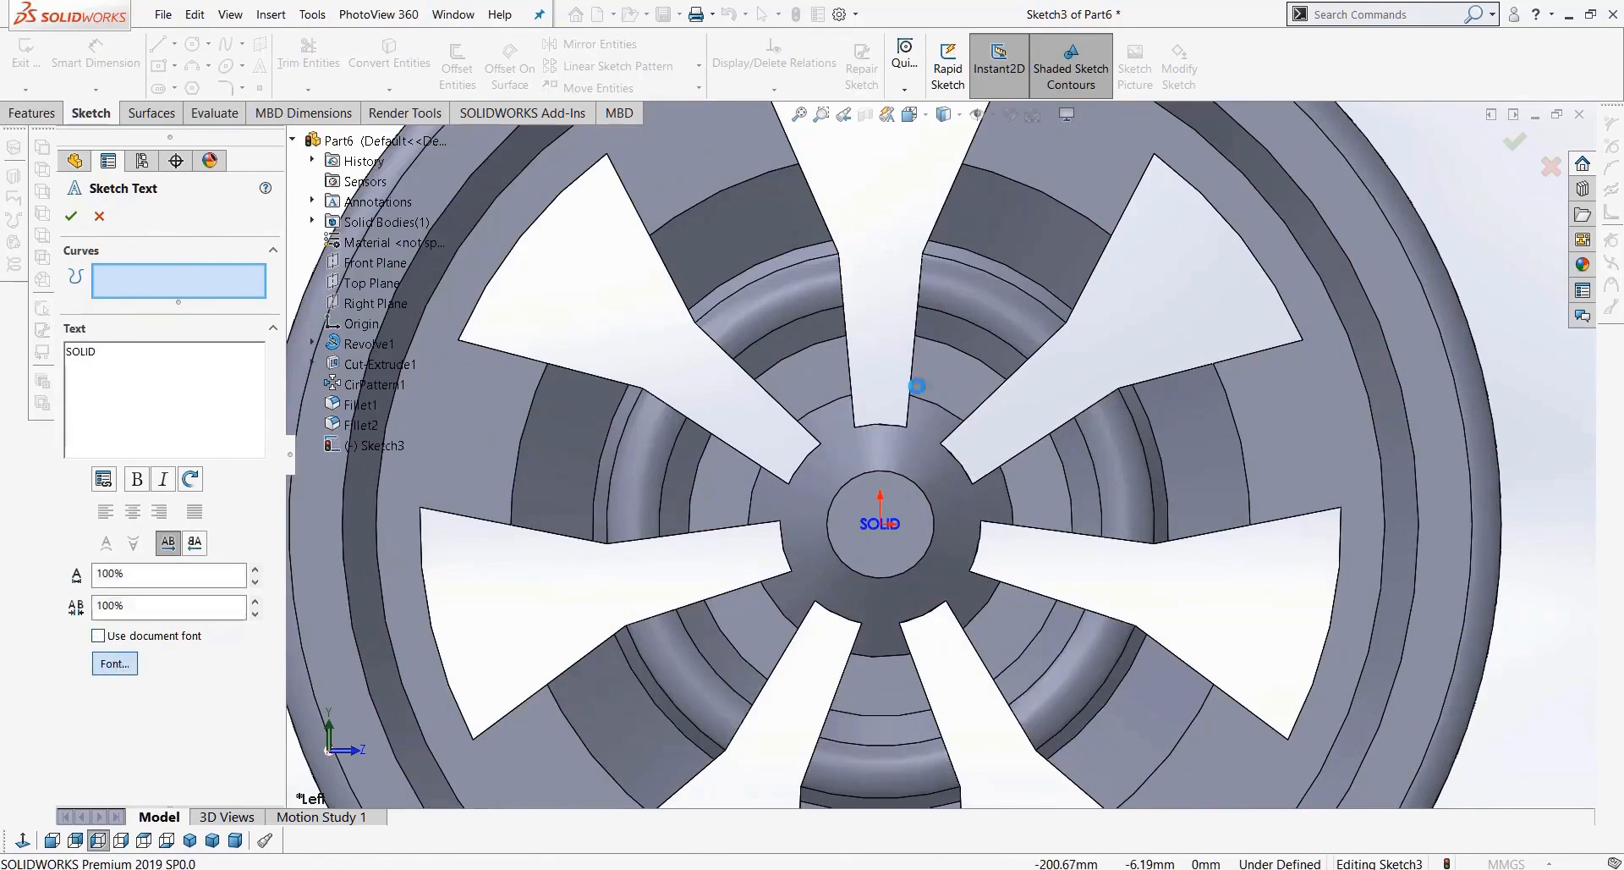
{"action": "left_click", "coordinate": [844, 369]}
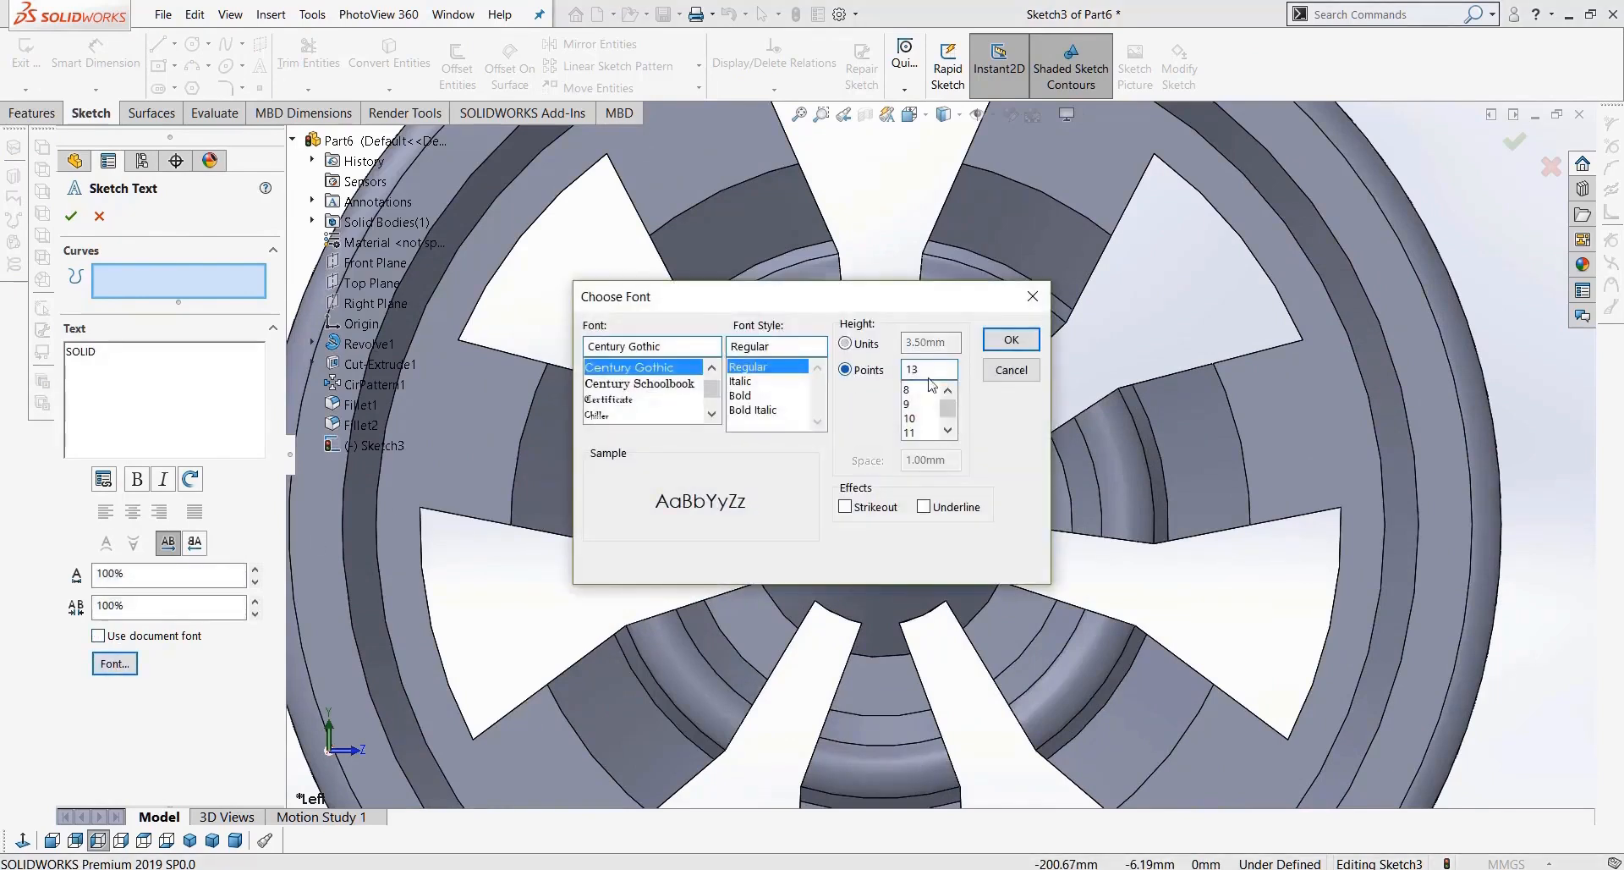
{"action": "type", "text": "20"}
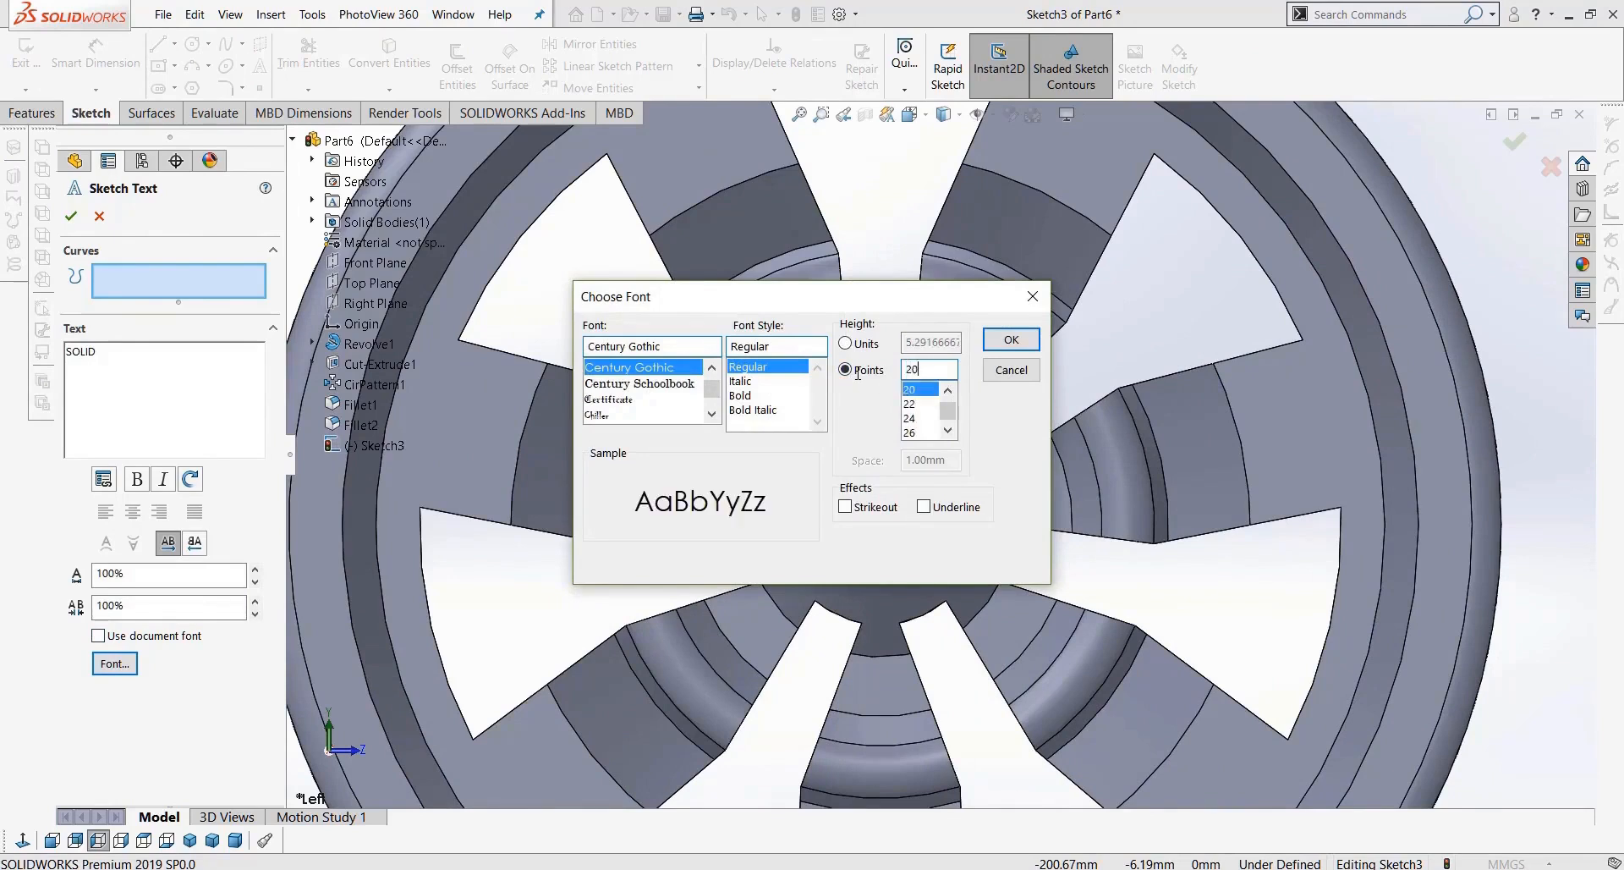
{"action": "key", "text": "Return"}
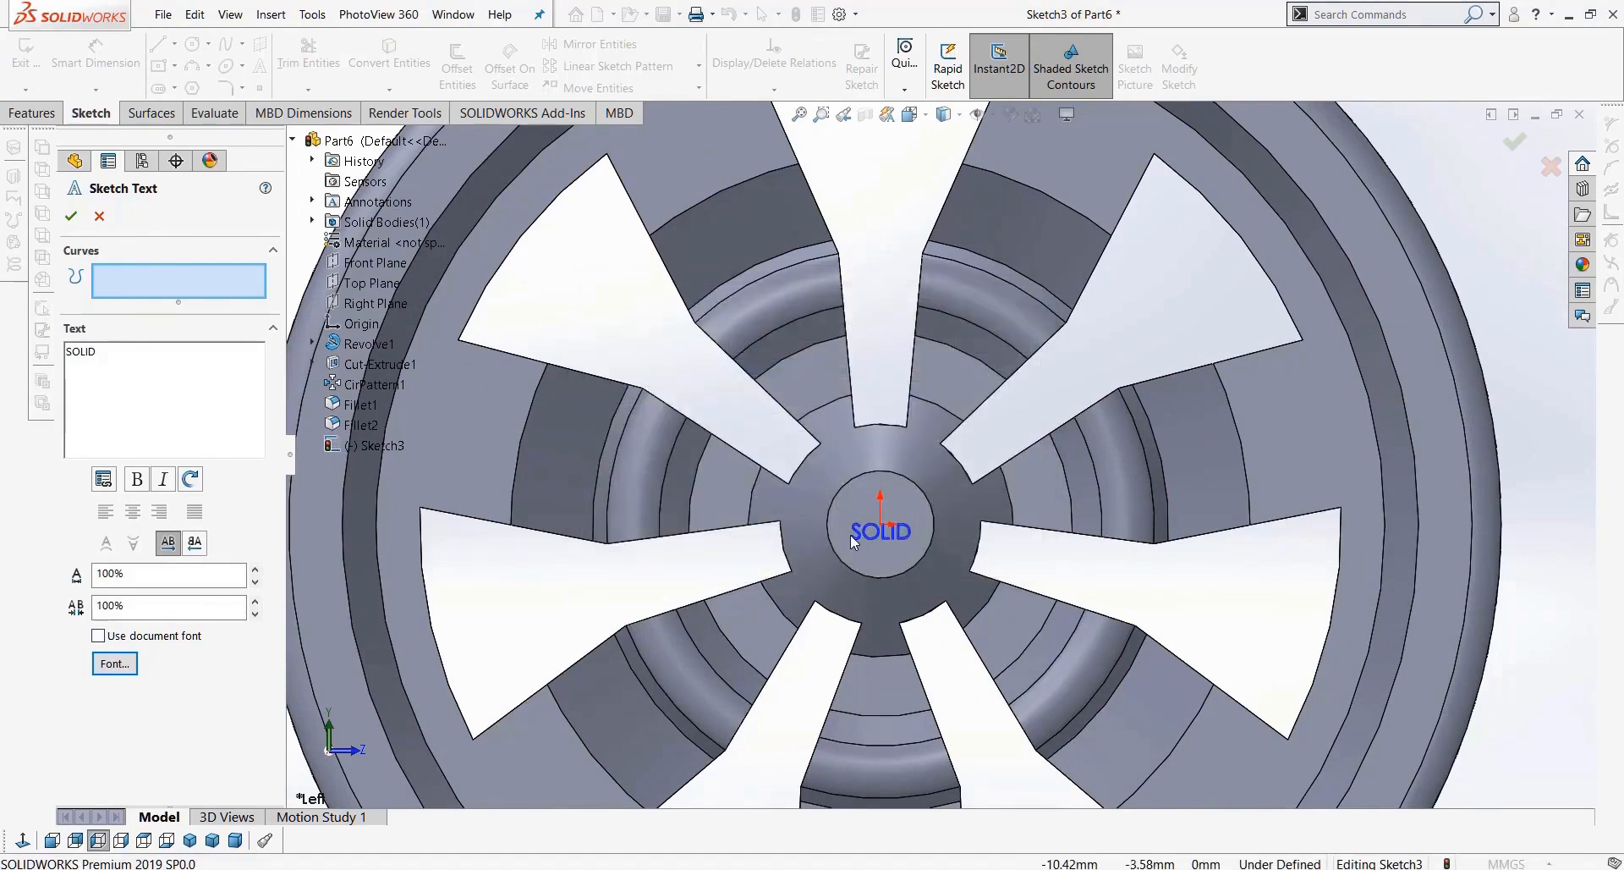
{"action": "left_click", "coordinate": [90, 223]}
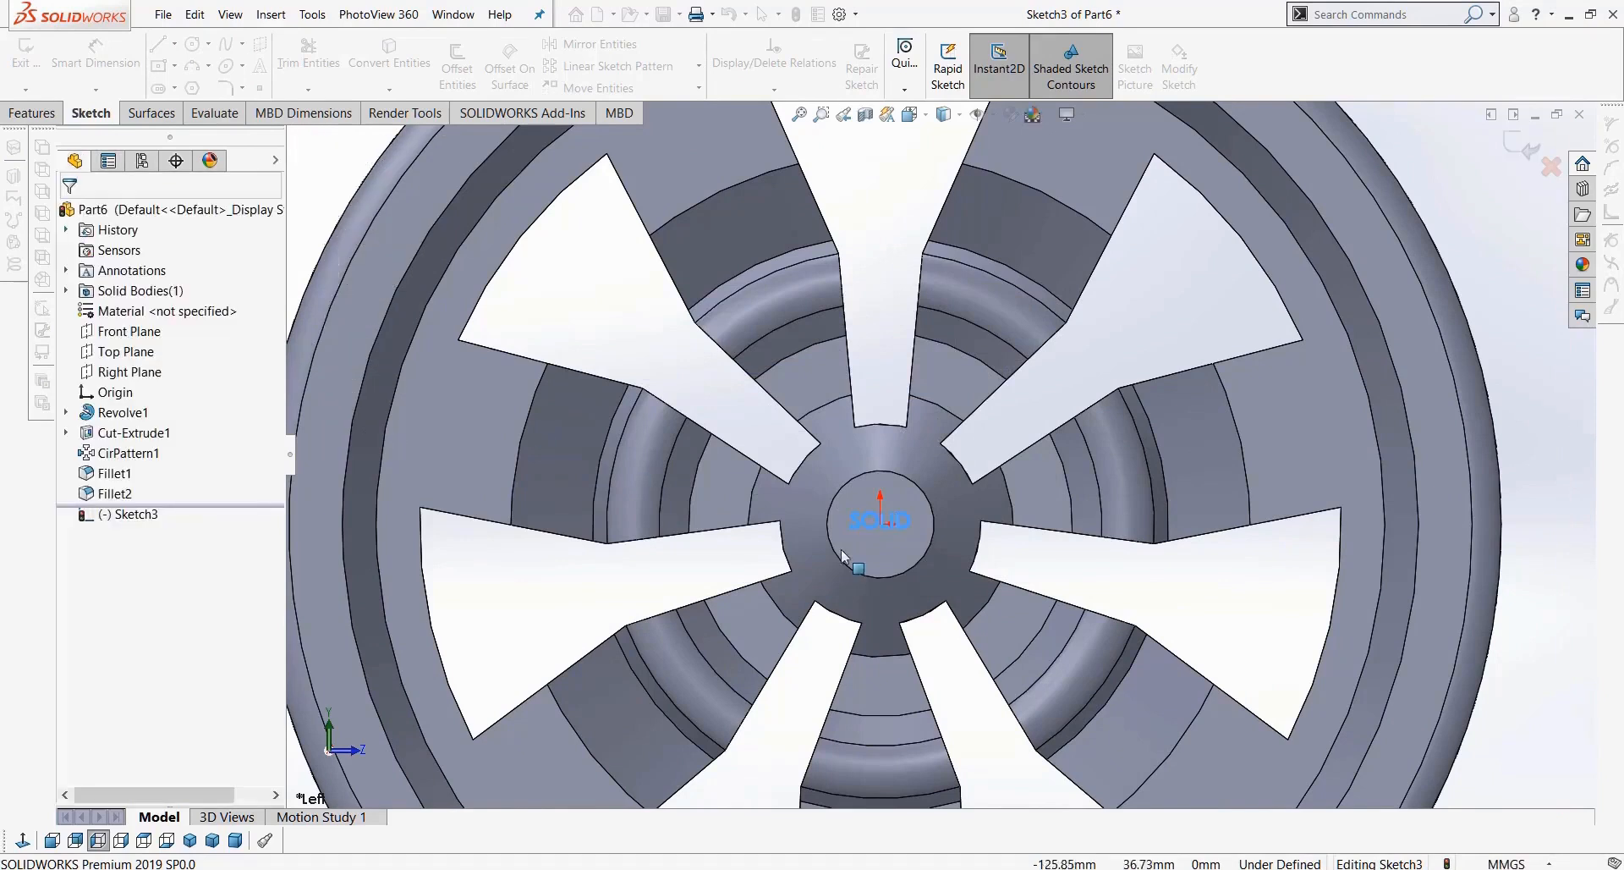
{"action": "scroll", "coordinate": [885, 537], "scroll_direction": "down", "scroll_amount": 5}
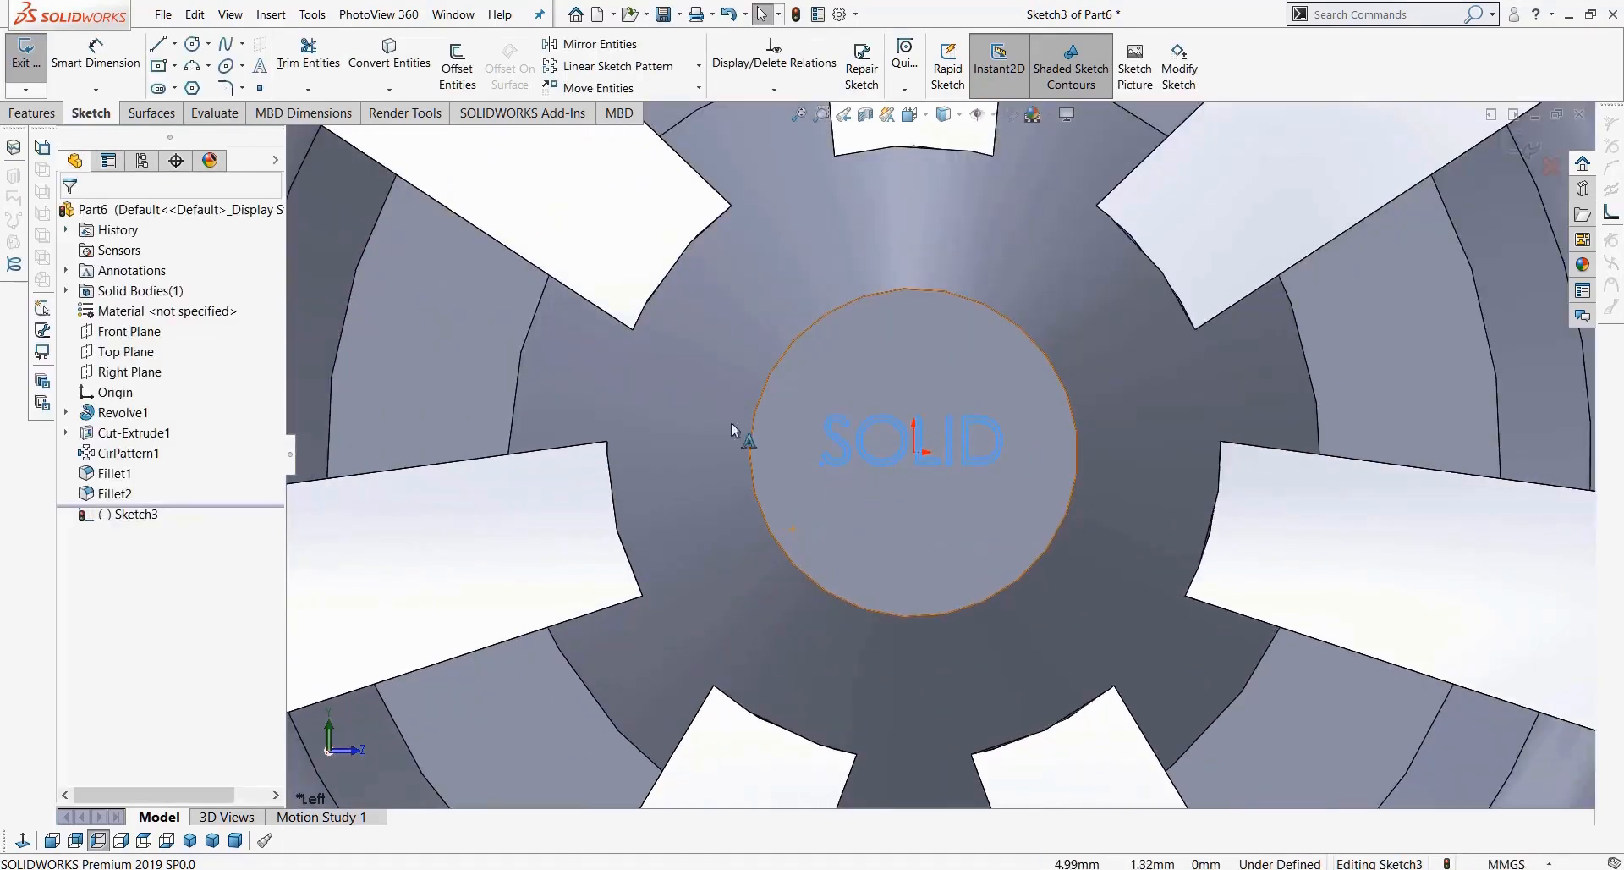
Step: Engrave the SOLID text into the hub face with a 5 mm blind Extruded Cut
{"action": "left_click", "coordinate": [31, 113]}
{"action": "left_click", "coordinate": [291, 68]}
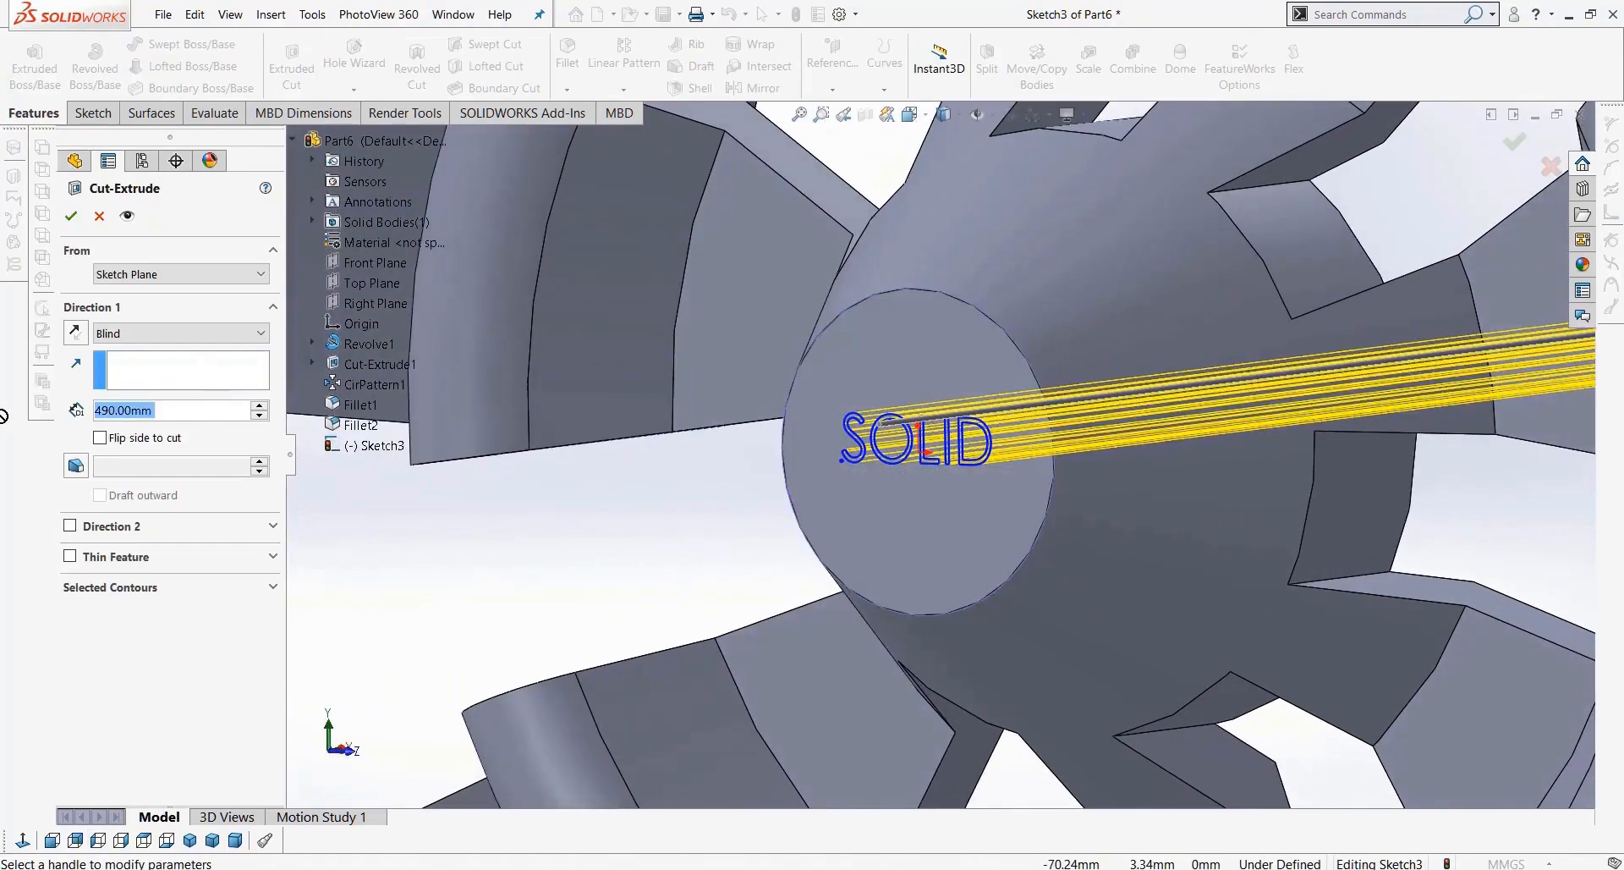
{"action": "type", "text": "5"}
{"action": "key", "text": "Return"}
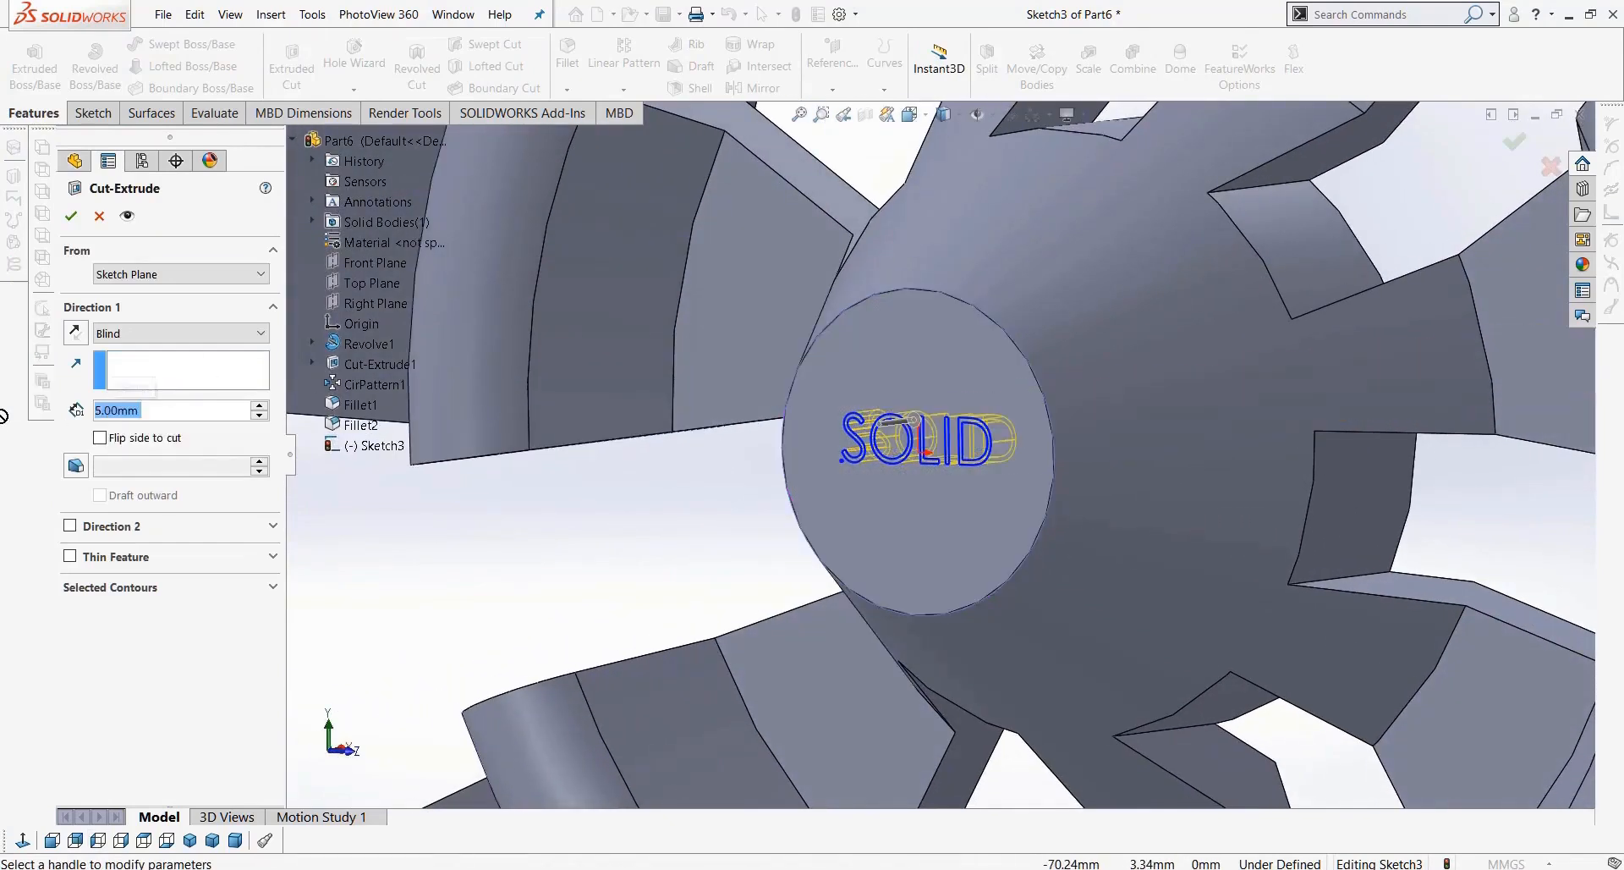
{"action": "left_click", "coordinate": [69, 218]}
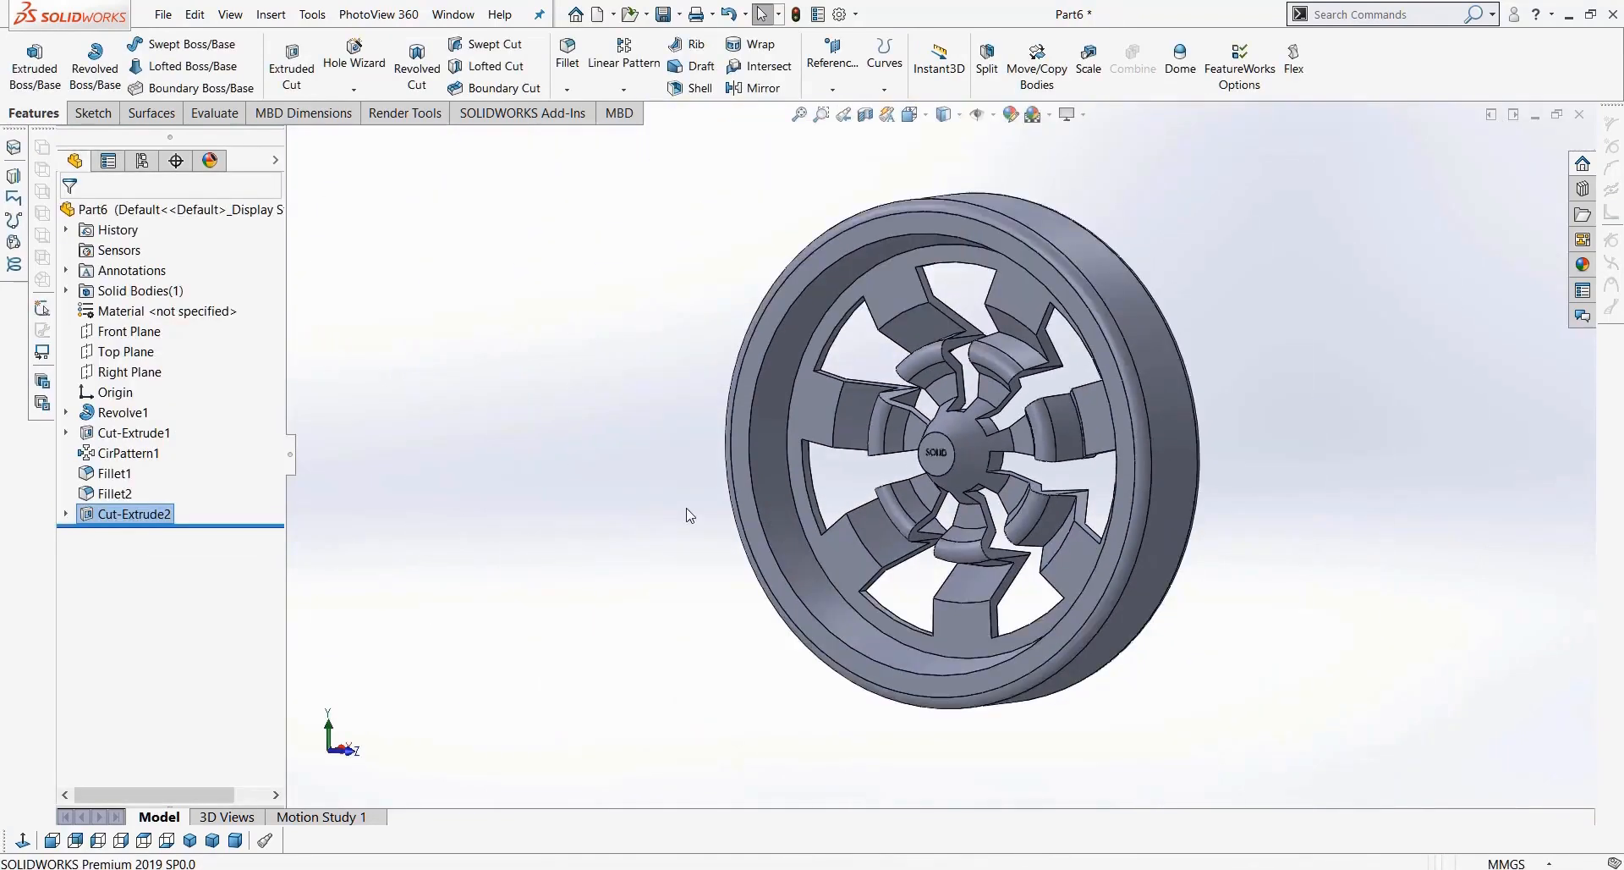
Step: Examine the finished wheel from several angles, checking the rim, filleted spokes and engraved hub text
{"action": "middle_click_drag", "start_coordinate": [1244, 555], "coordinate": [1286, 587]}
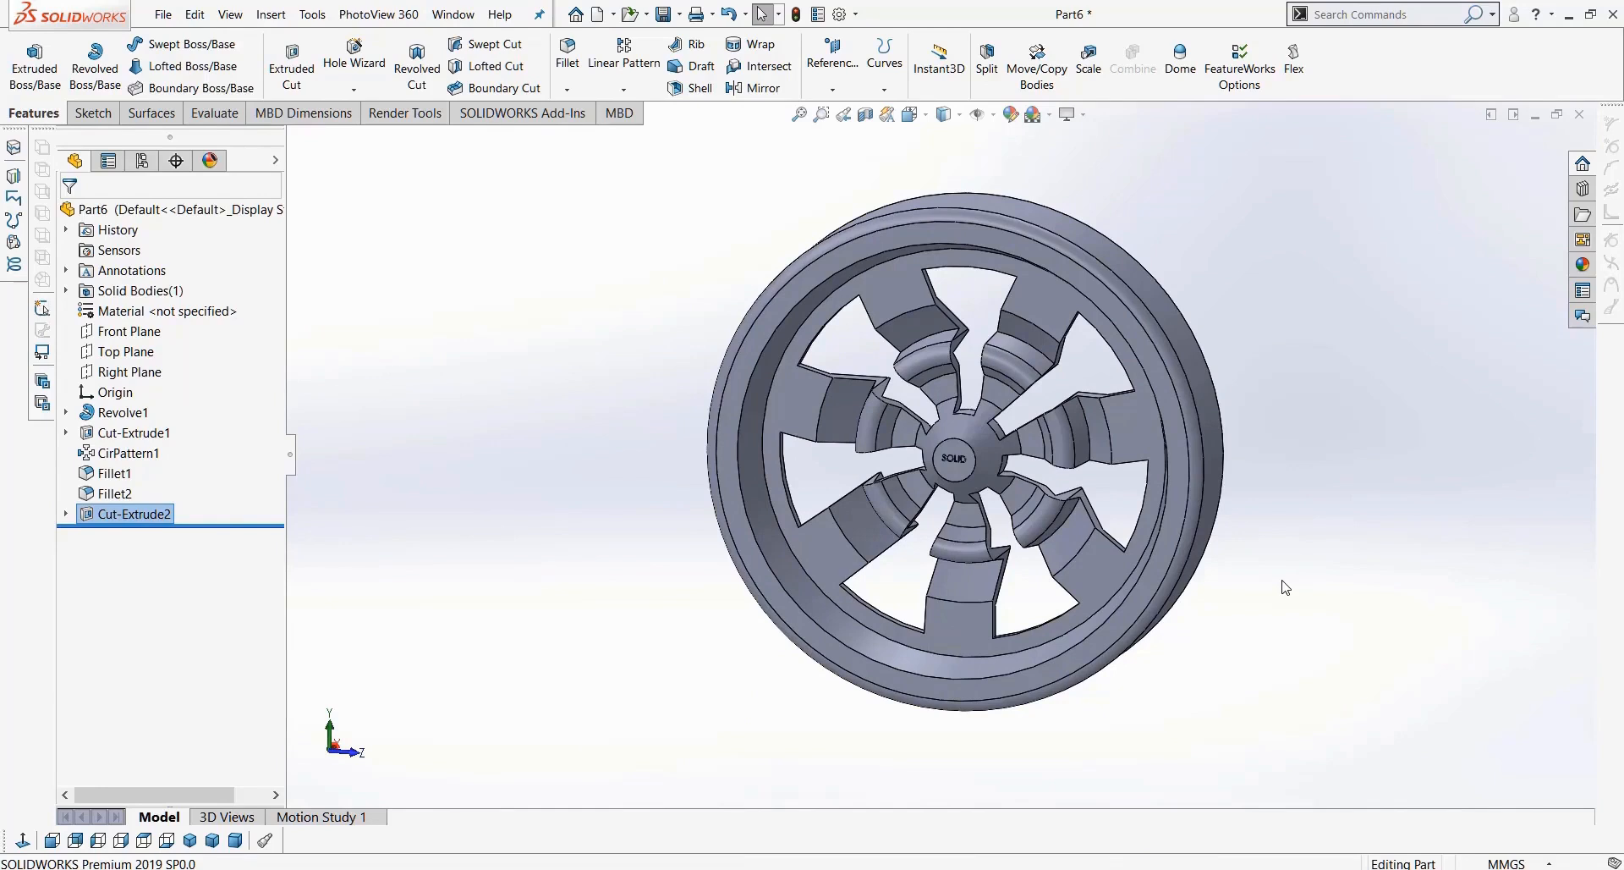
{"action": "middle_click_drag", "start_coordinate": [1284, 609], "coordinate": [1244, 573]}
{"action": "scroll", "coordinate": [1059, 256], "scroll_direction": "down", "scroll_amount": 3}
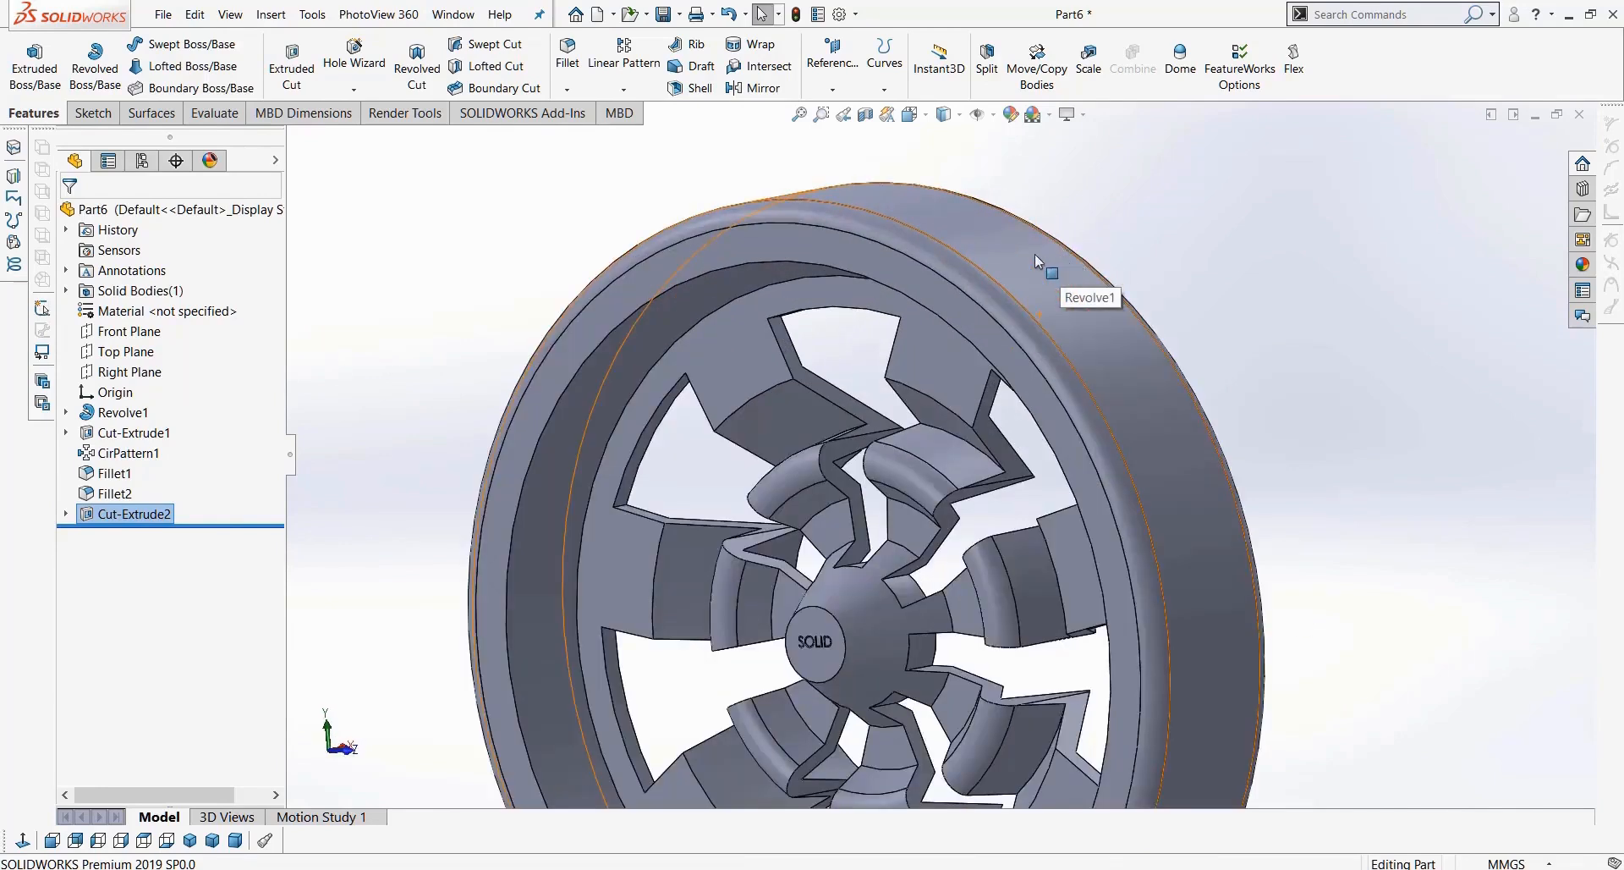
{"action": "scroll", "coordinate": [1170, 606], "scroll_direction": "up", "scroll_amount": 2}
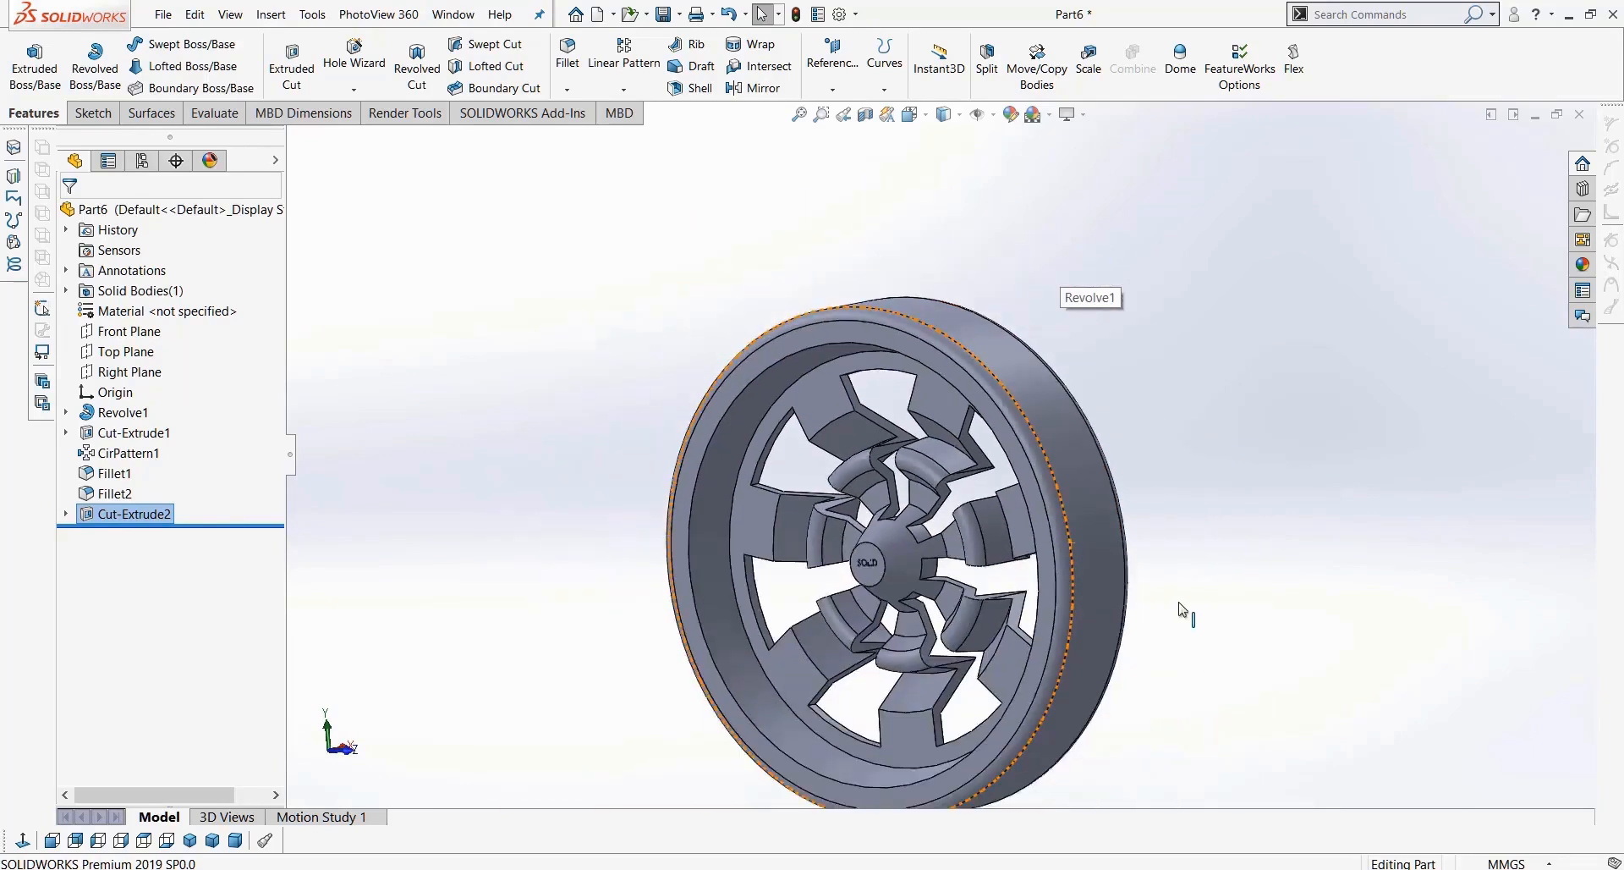
{"action": "scroll", "coordinate": [1080, 677], "scroll_direction": "up", "scroll_amount": 2}
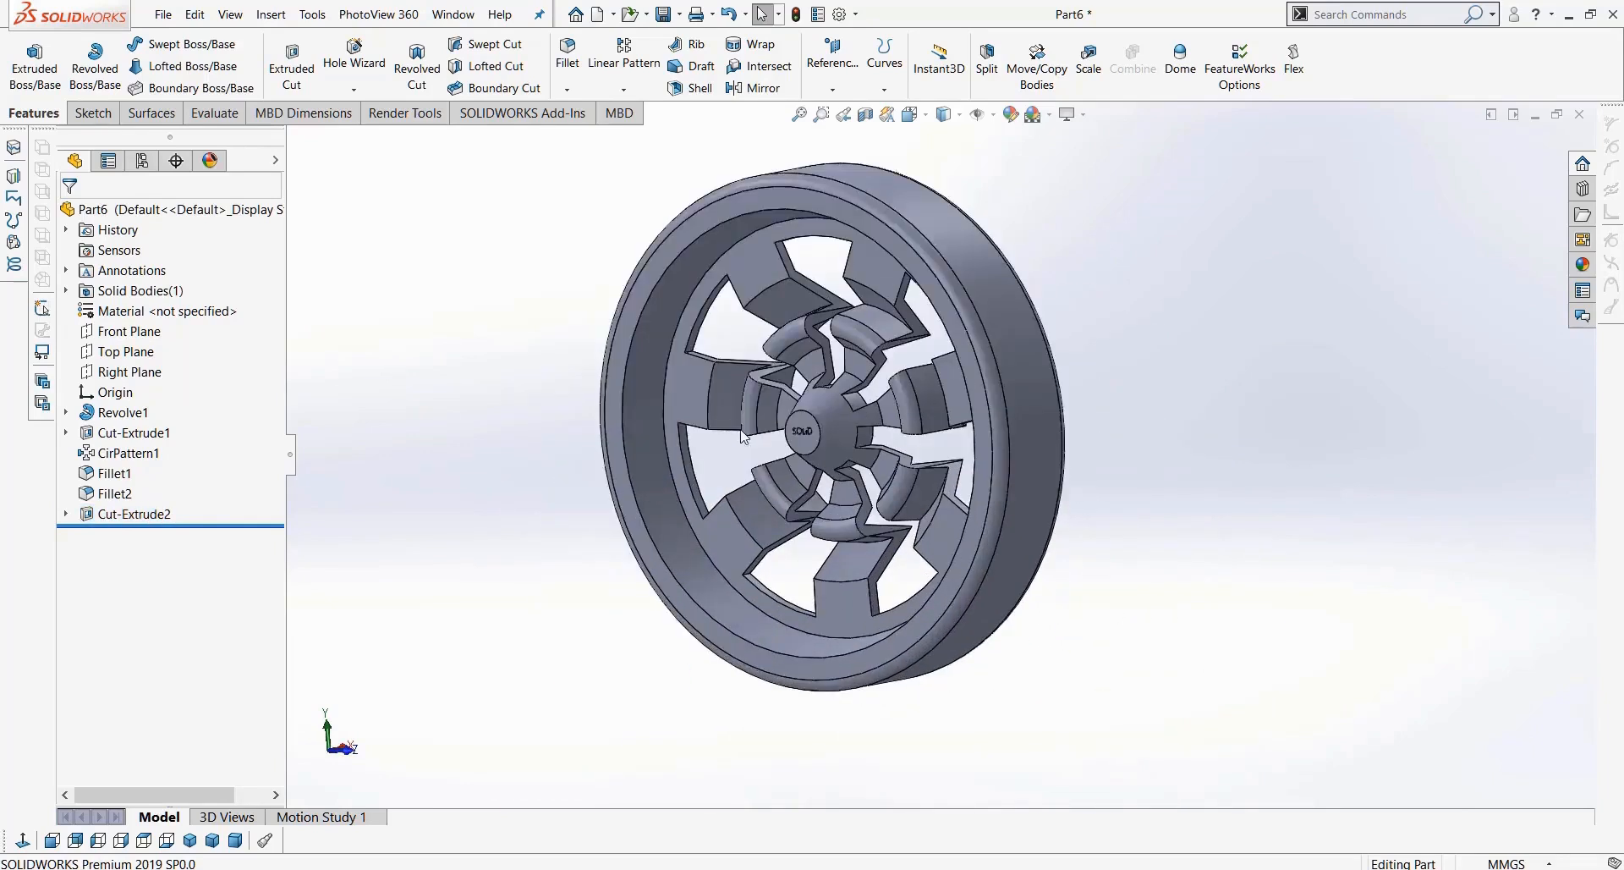
{"action": "scroll", "coordinate": [743, 457], "scroll_direction": "down", "scroll_amount": 2}
{"action": "middle_click_drag", "start_coordinate": [741, 470], "coordinate": [757, 456]}
{"action": "scroll", "coordinate": [758, 463], "scroll_direction": "up", "scroll_amount": 1}
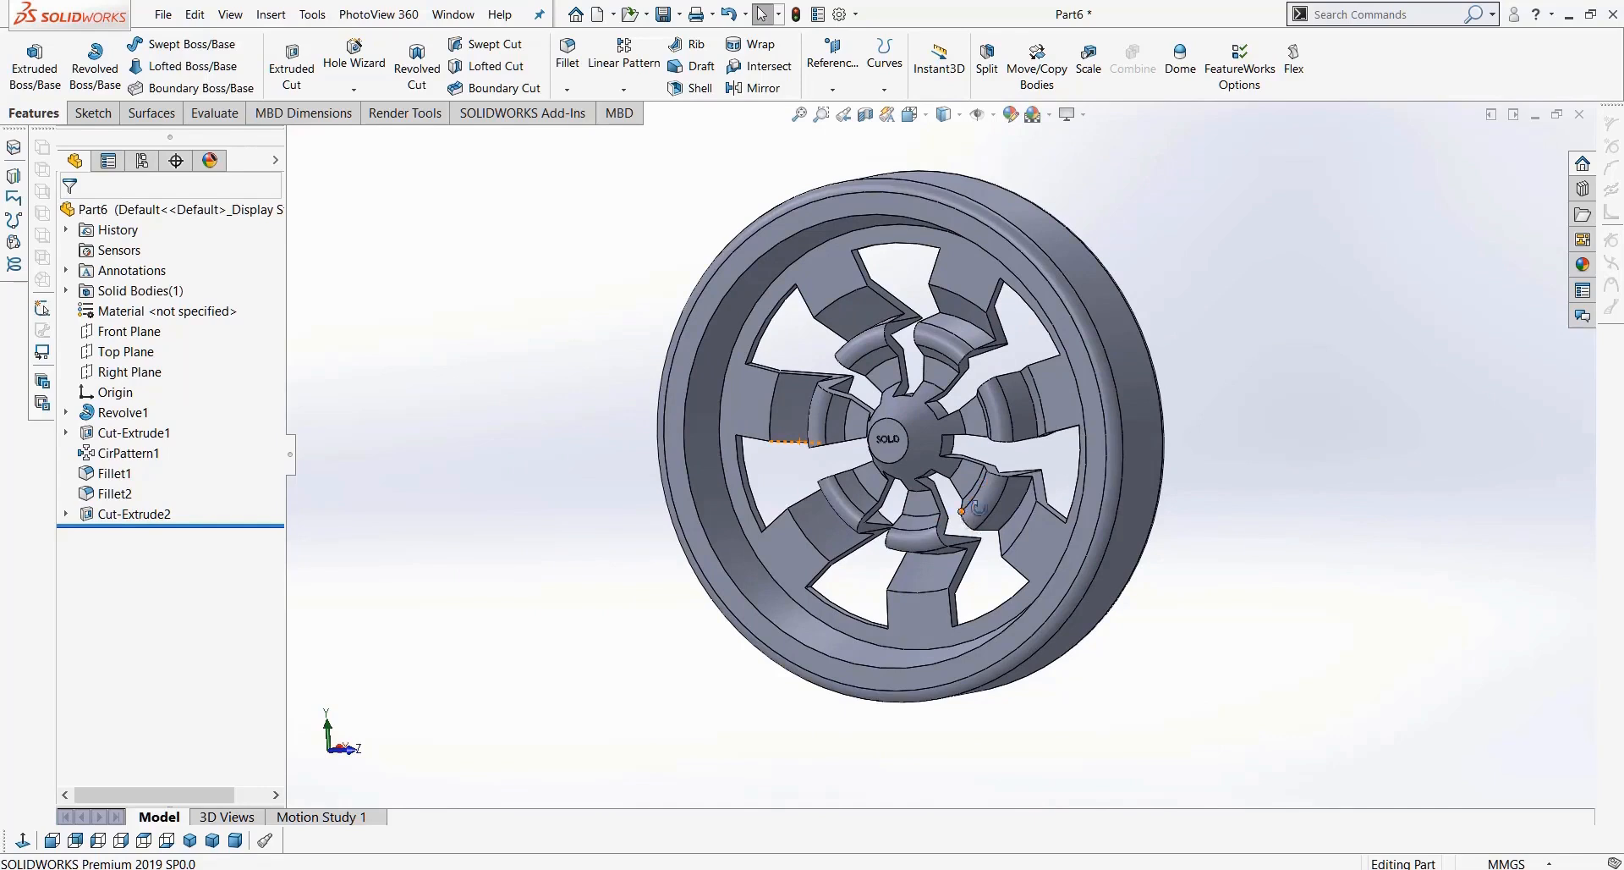
{"action": "middle_click_drag", "start_coordinate": [977, 501], "coordinate": [1074, 512]}
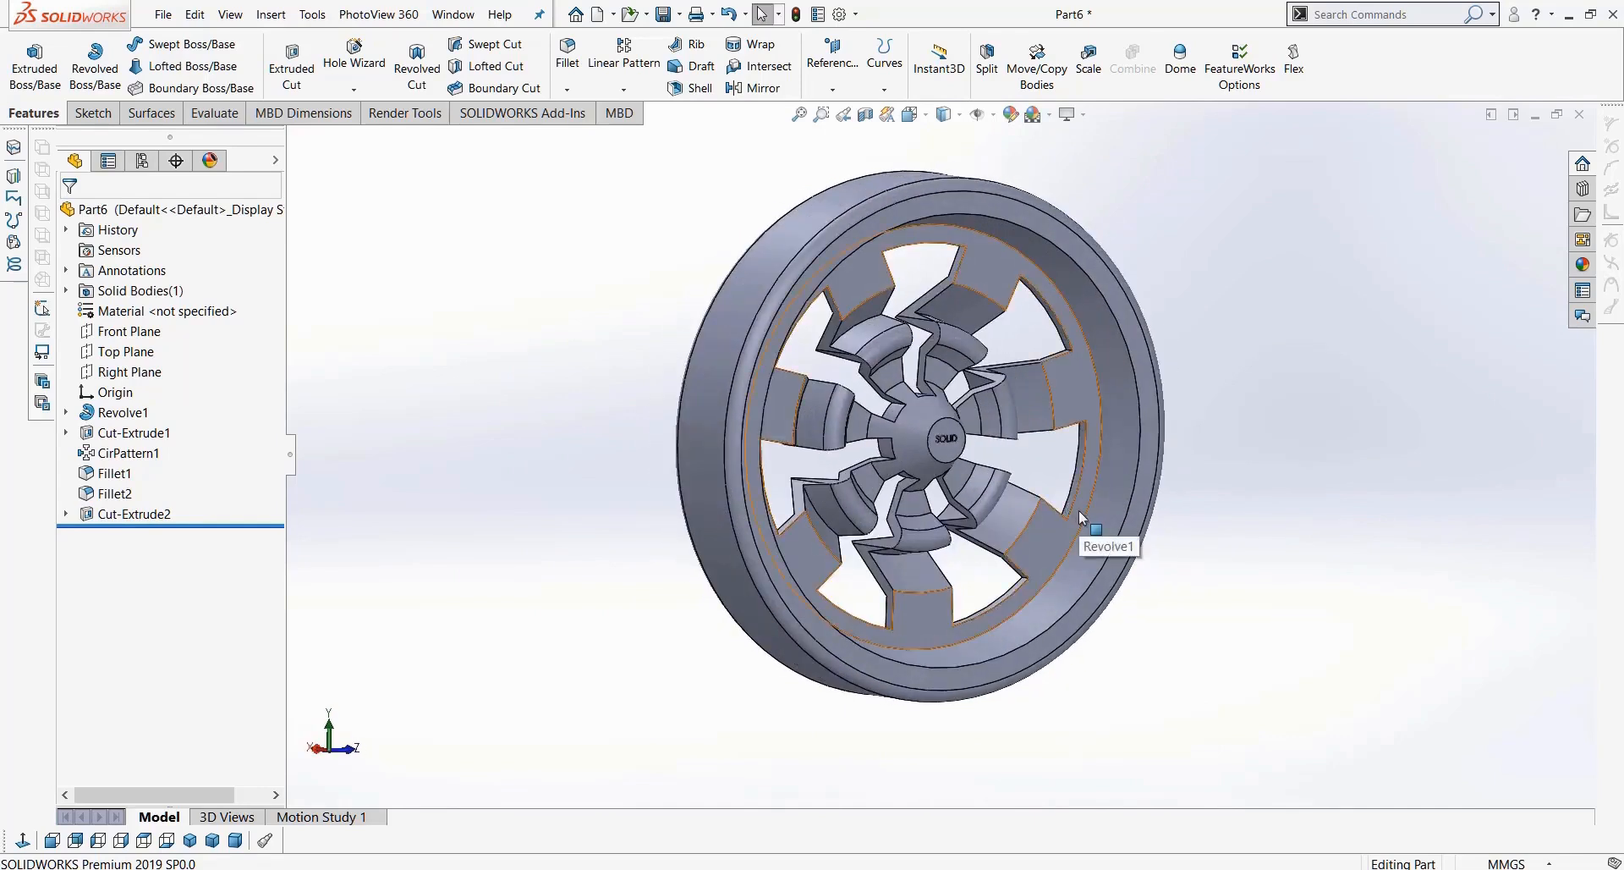